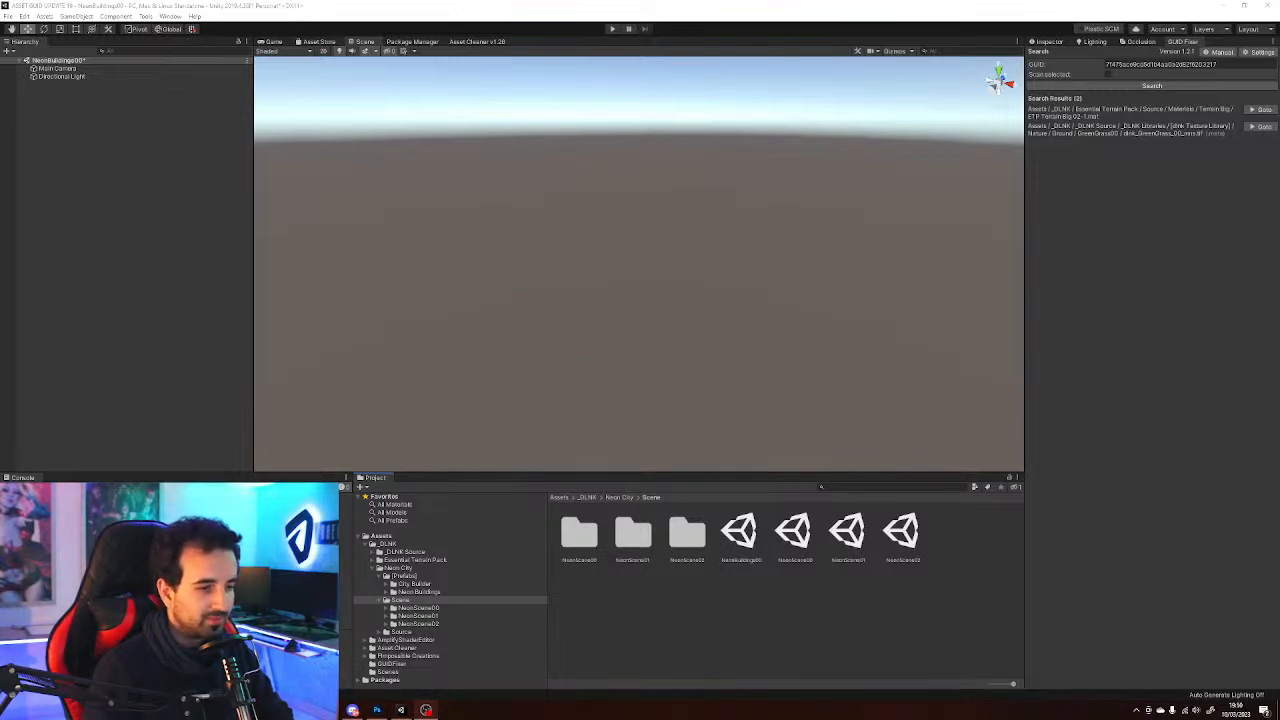
Browse the Neon City project folders, switching between Scene, Source and Prefabs
{"action": "left_click", "coordinate": [401, 632]}
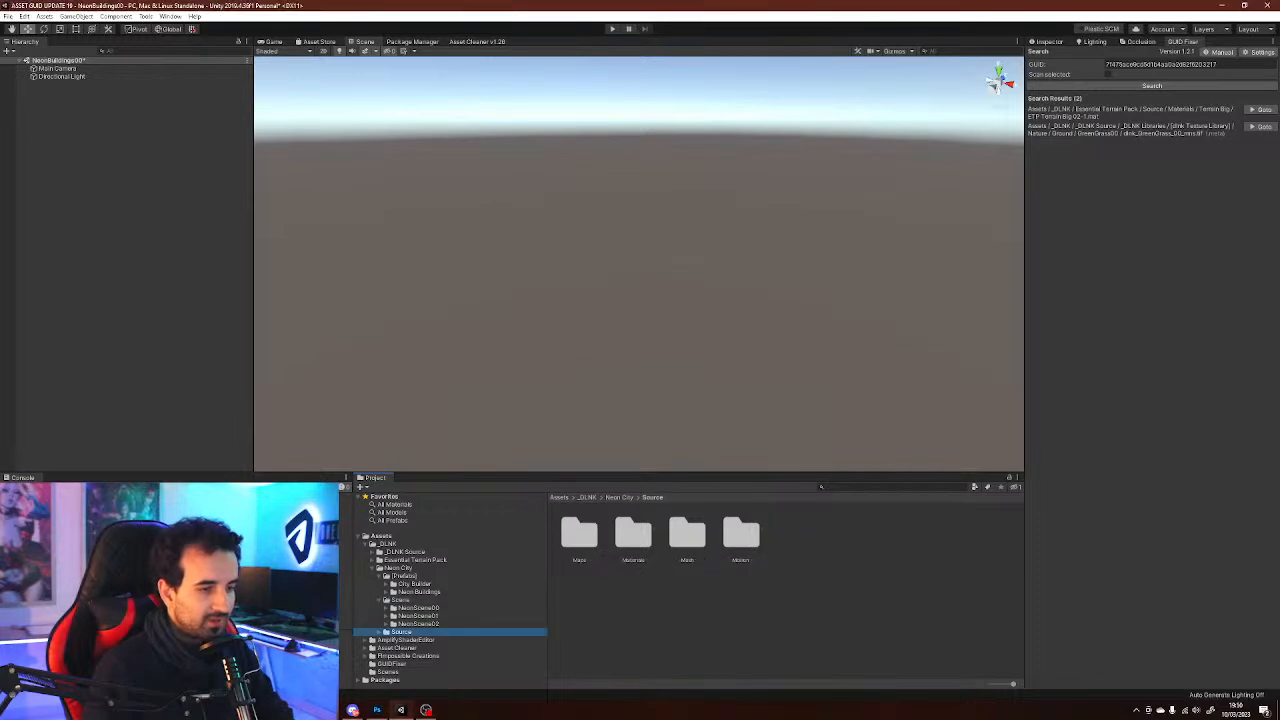
{"action": "left_click", "coordinate": [379, 632]}
{"action": "key", "text": "Left"}
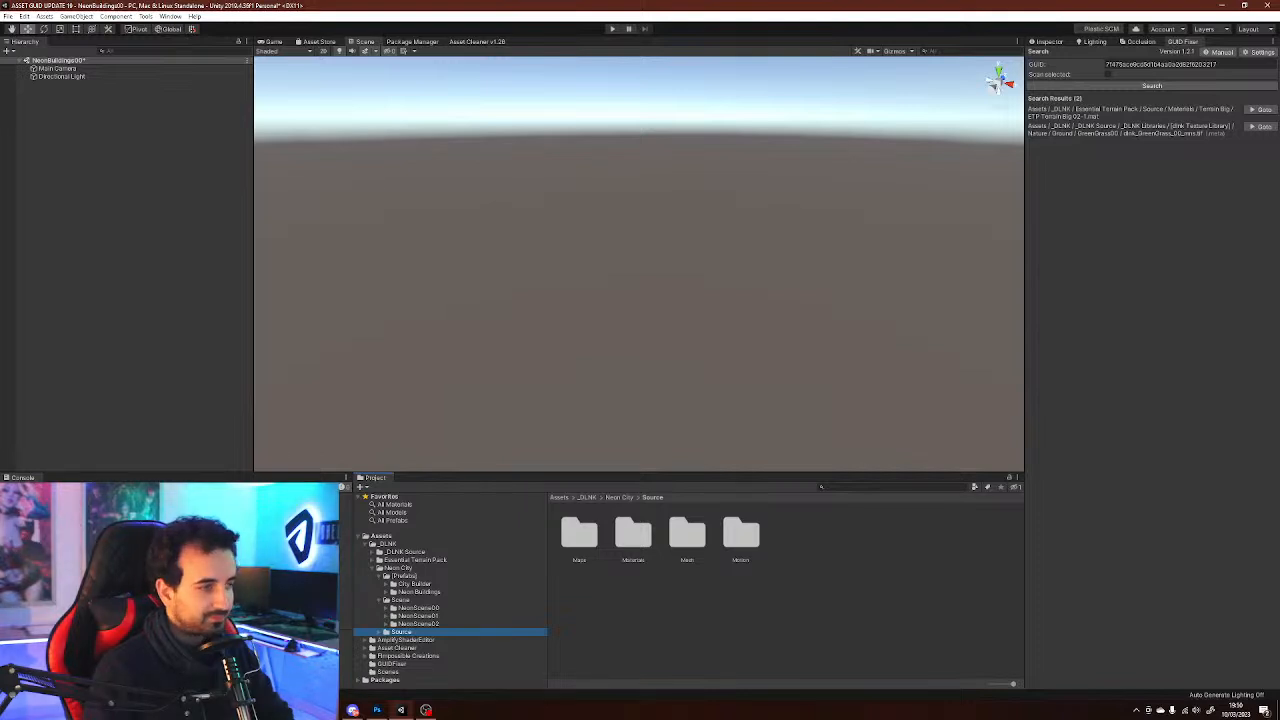
{"action": "key", "text": "Up"}
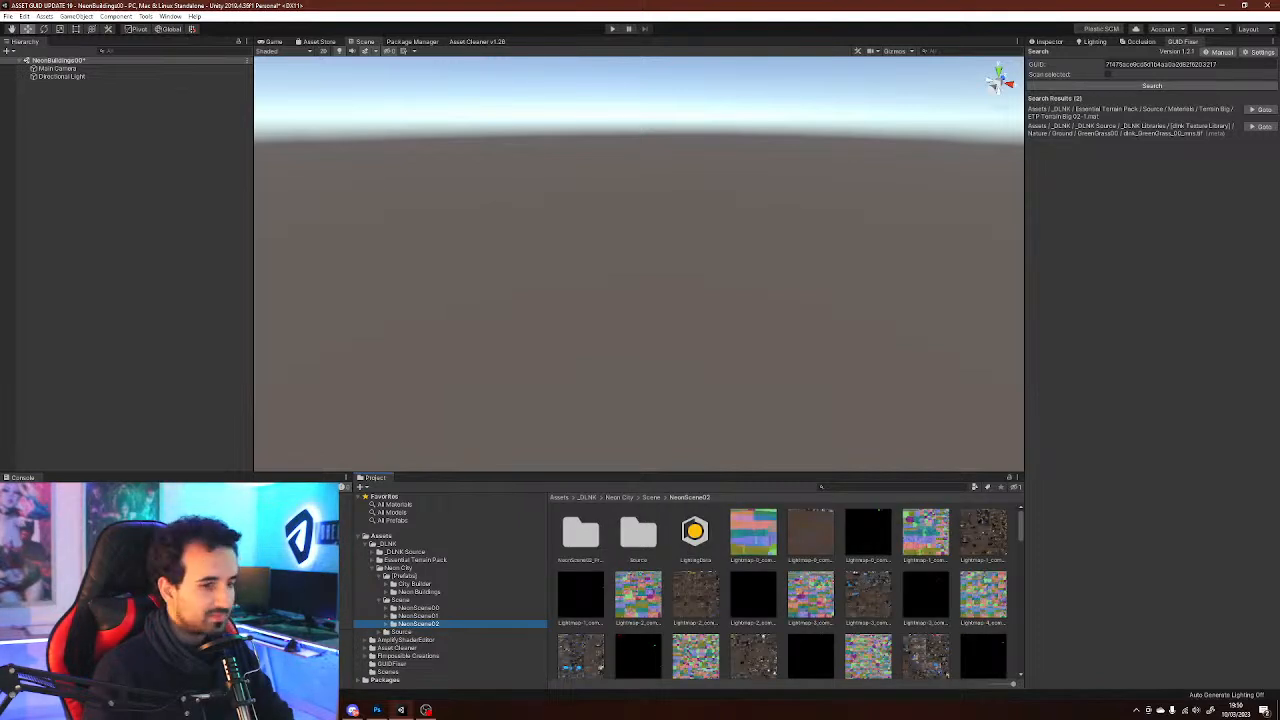
{"action": "key", "text": "Up"}
{"action": "key", "text": "Up"}
{"action": "key", "text": "Up"}
{"action": "key", "text": "Up"}
{"action": "key", "text": "Up"}
{"action": "key", "text": "Up"}
{"action": "key", "text": "Up"}
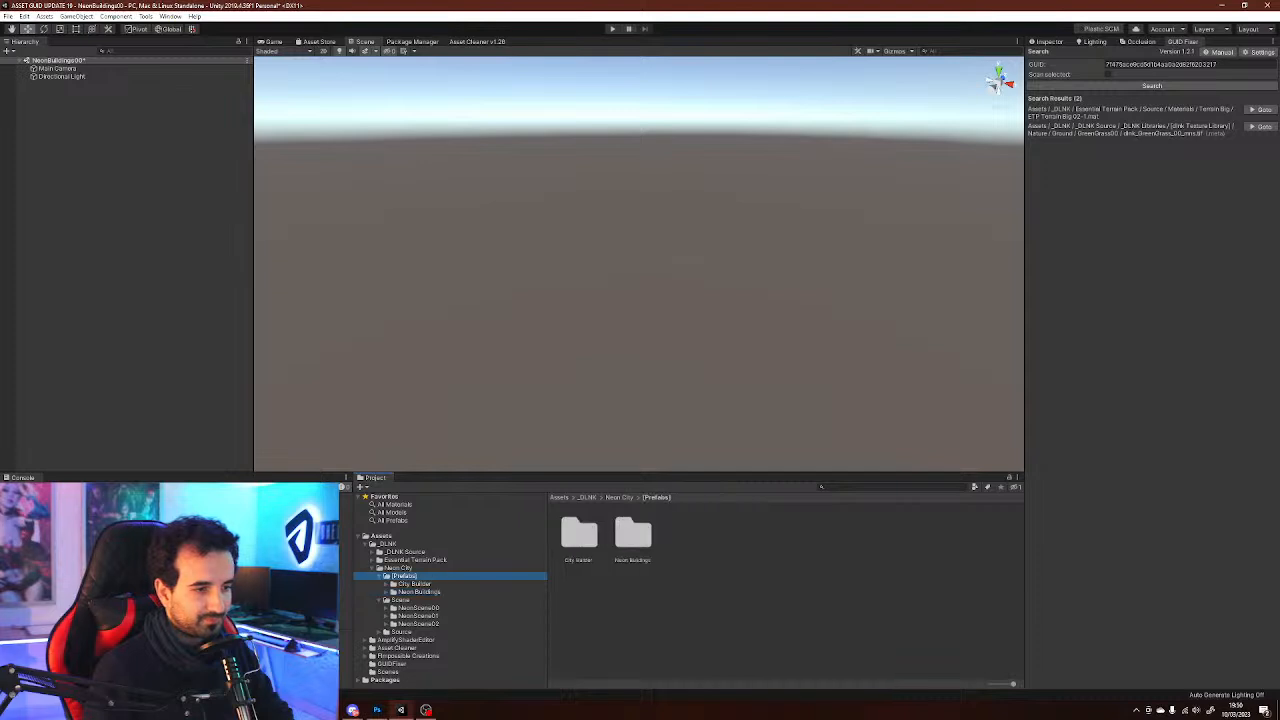
{"action": "left_click", "coordinate": [379, 576]}
{"action": "left_click", "coordinate": [379, 584]}
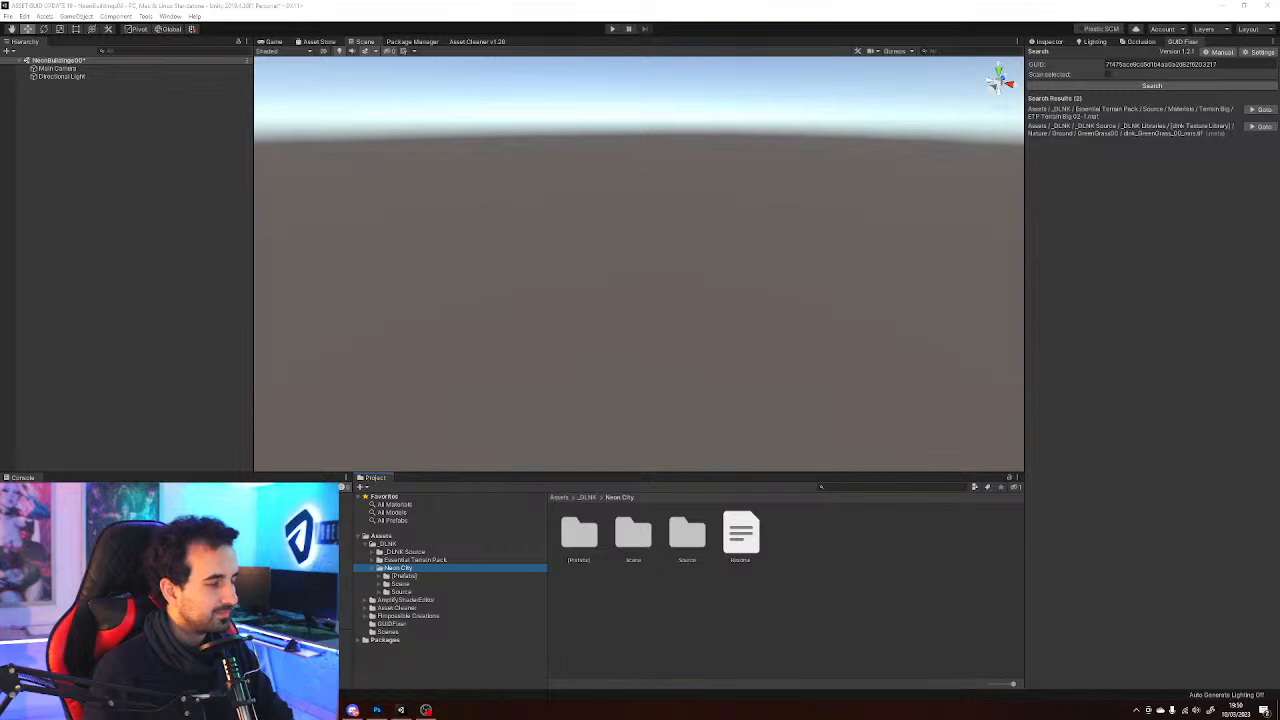
{"action": "left_click", "coordinate": [398, 568]}
{"action": "left_click", "coordinate": [404, 576]}
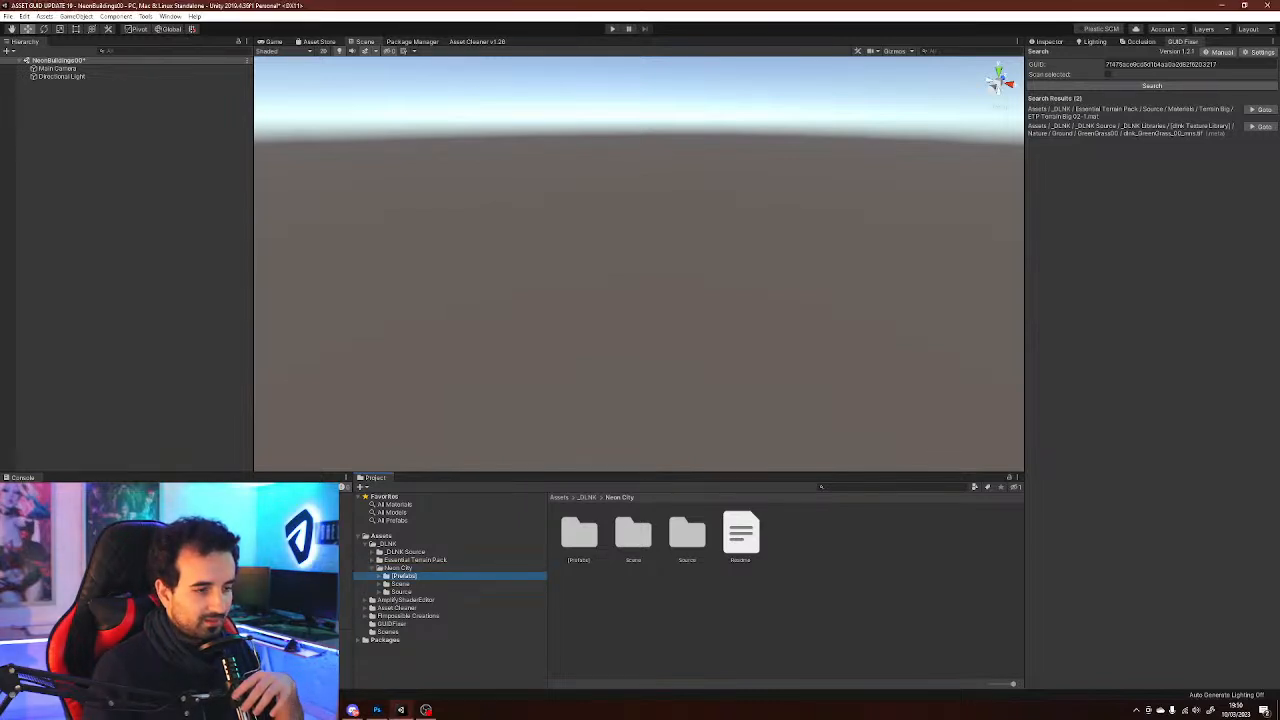
{"action": "left_click", "coordinate": [401, 584]}
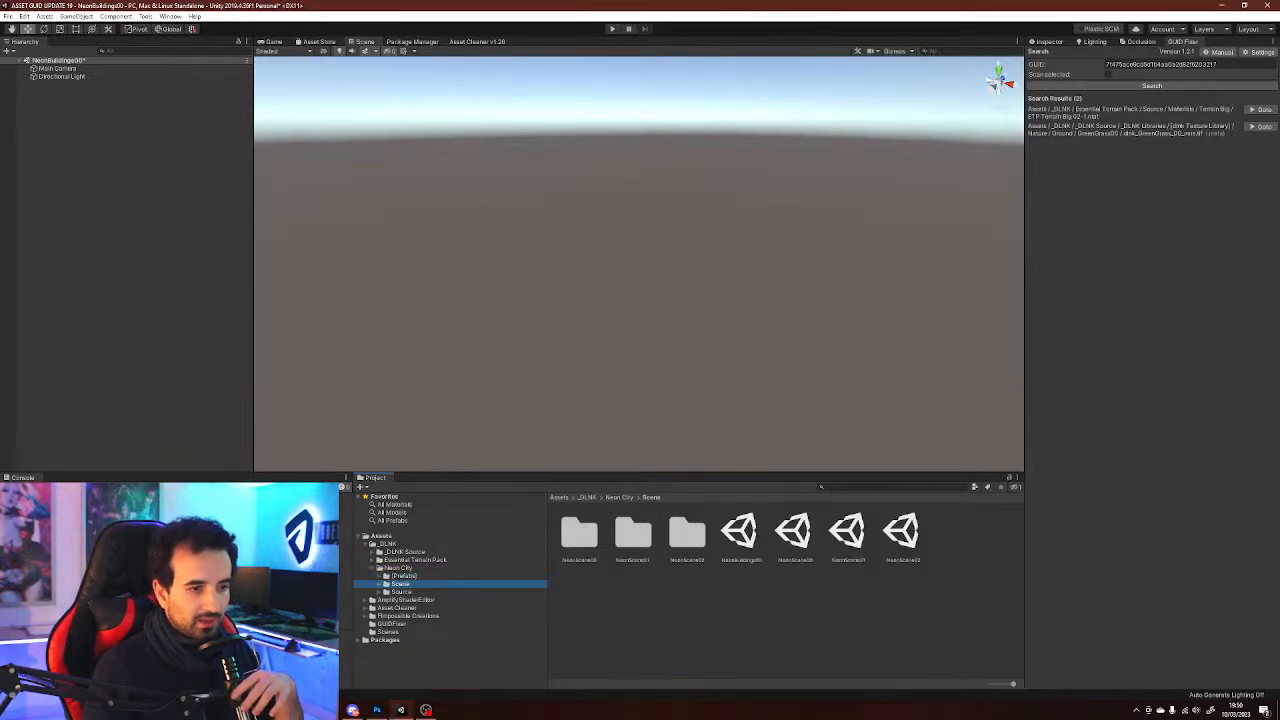
{"action": "left_click", "coordinate": [404, 576]}
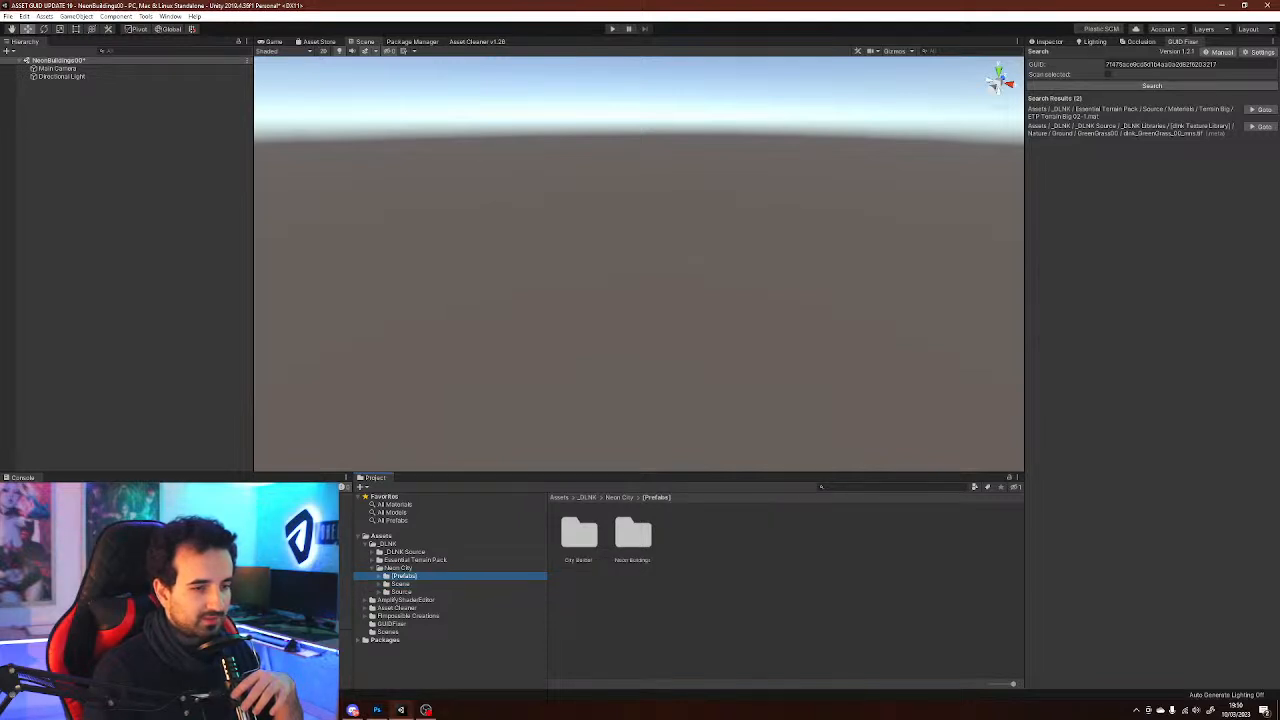
{"action": "left_click", "coordinate": [401, 584]}
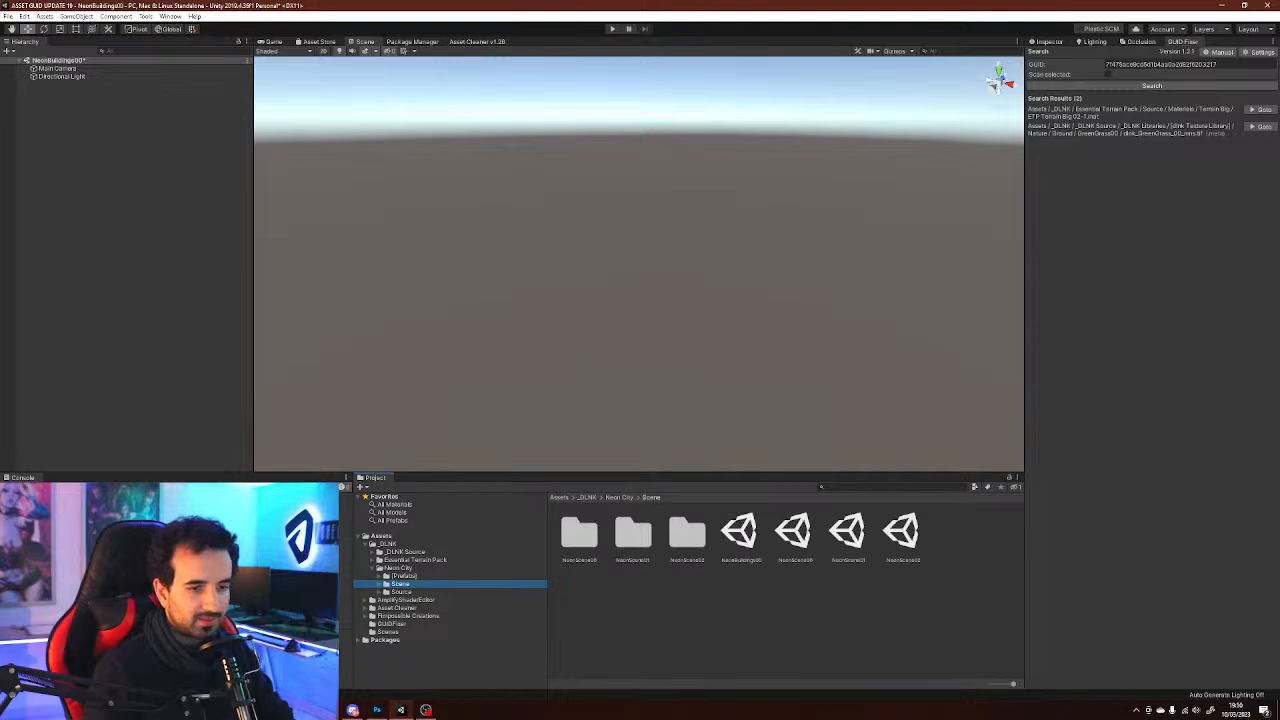
Explore the Scene folders, then the Prefabs City Builder subfolders down to 1_Build's Streets folder
{"action": "left_click", "coordinate": [687, 533]}
{"action": "left_click", "coordinate": [633, 533]}
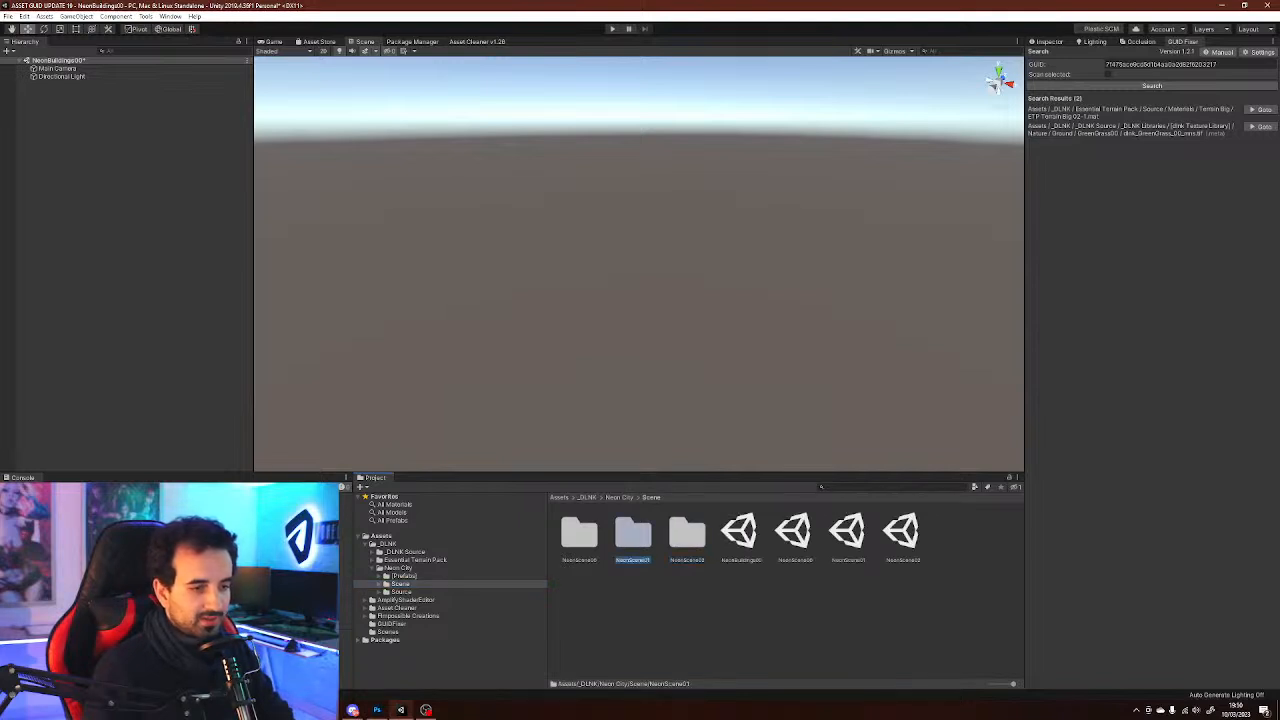
{"action": "left_click", "coordinate": [579, 533]}
{"action": "left_click", "coordinate": [404, 576]}
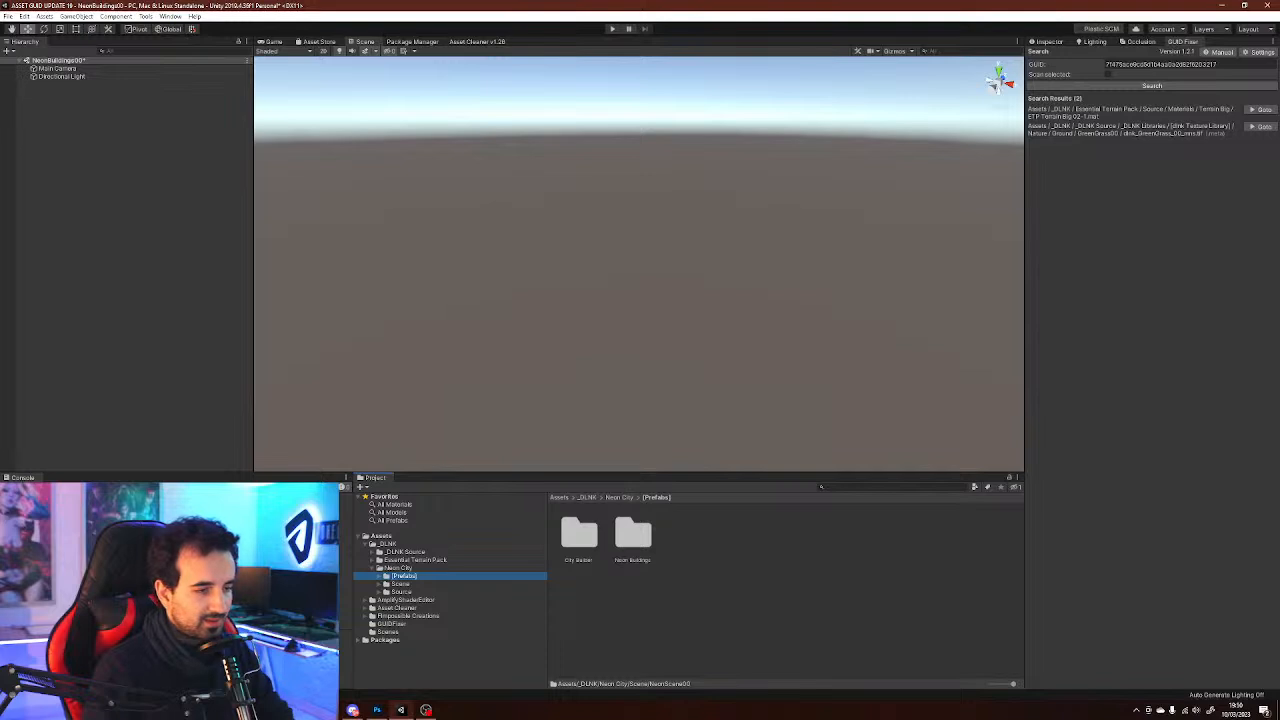
{"action": "key", "text": "Right"}
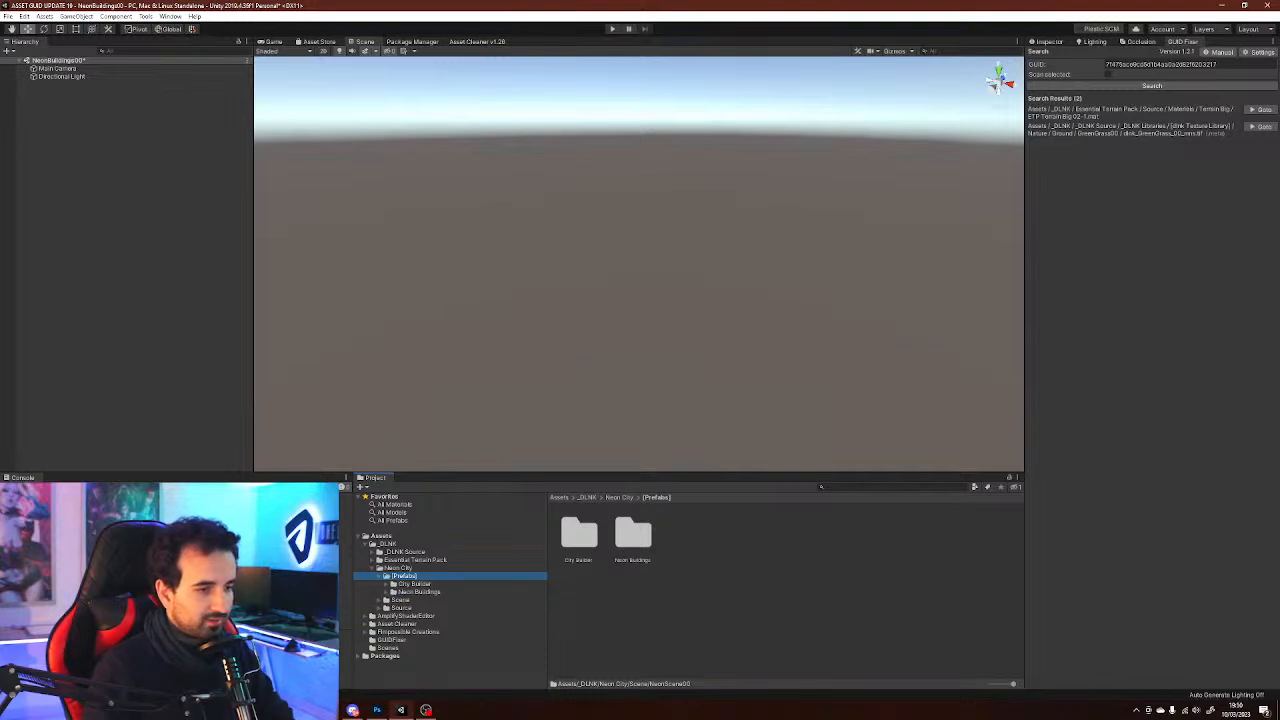
{"action": "left_click", "coordinate": [386, 592]}
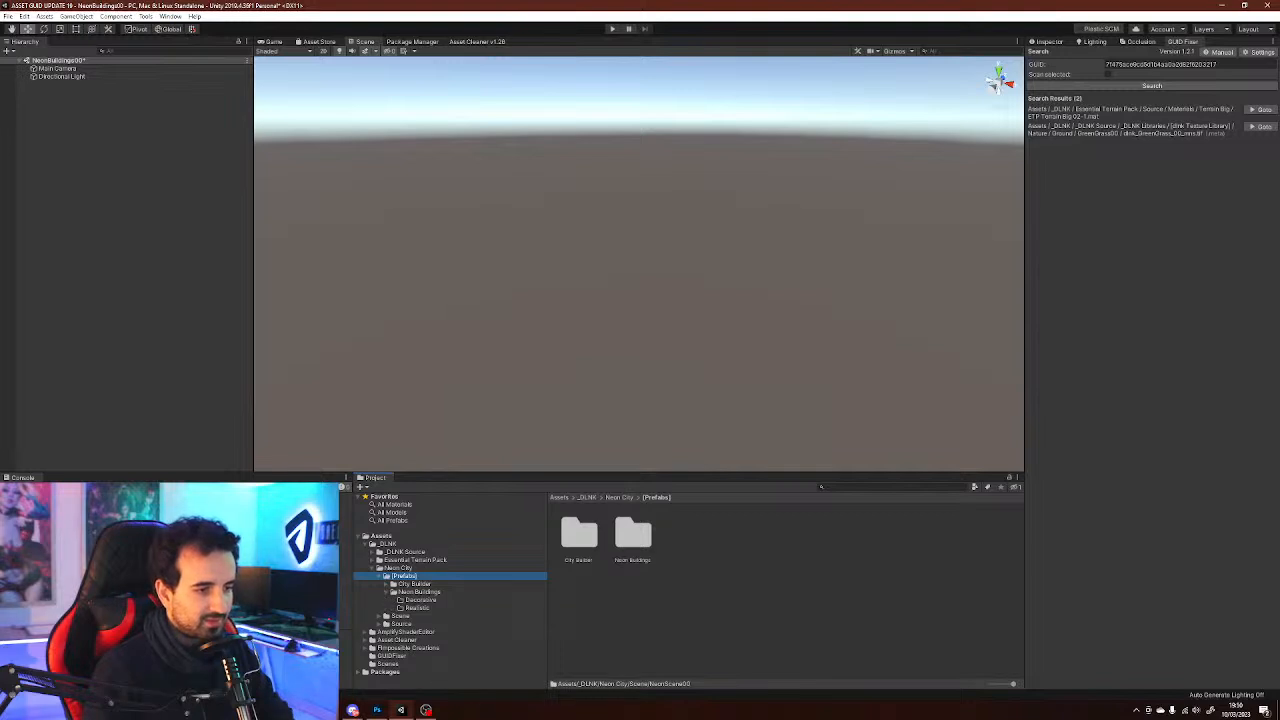
{"action": "key", "text": "Down"}
{"action": "key", "text": "Right"}
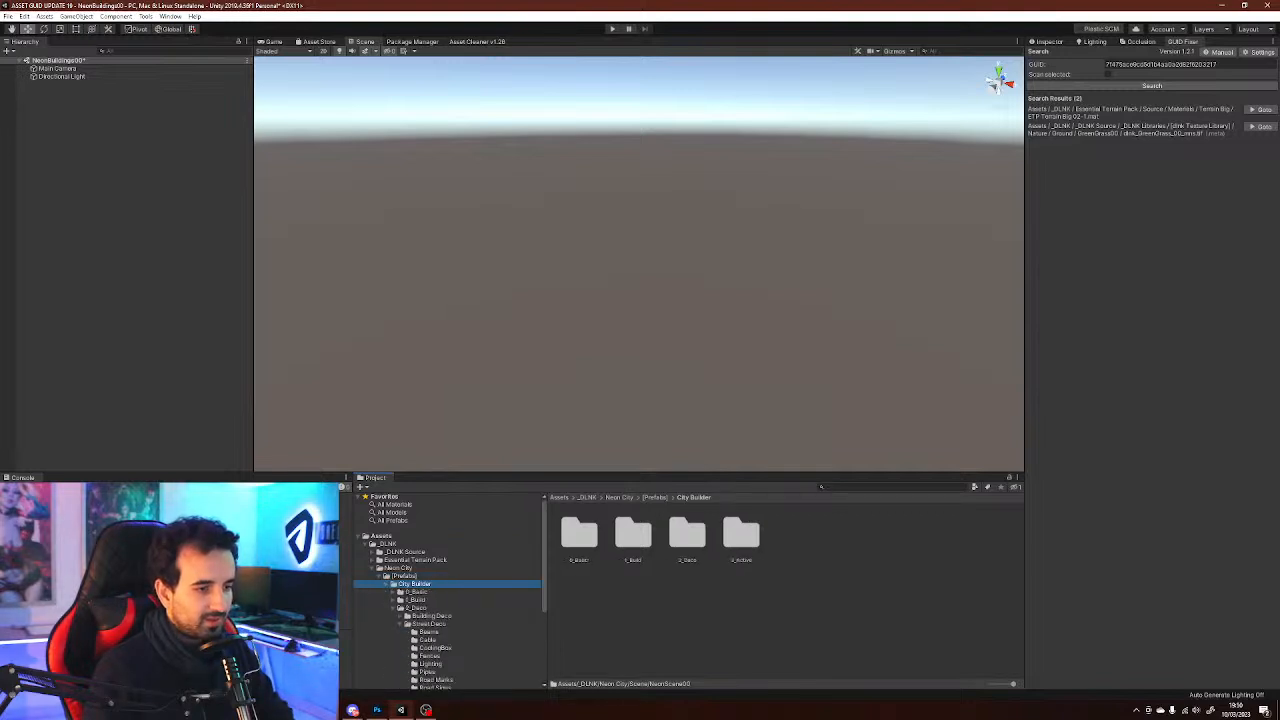
{"action": "left_click", "coordinate": [393, 608]}
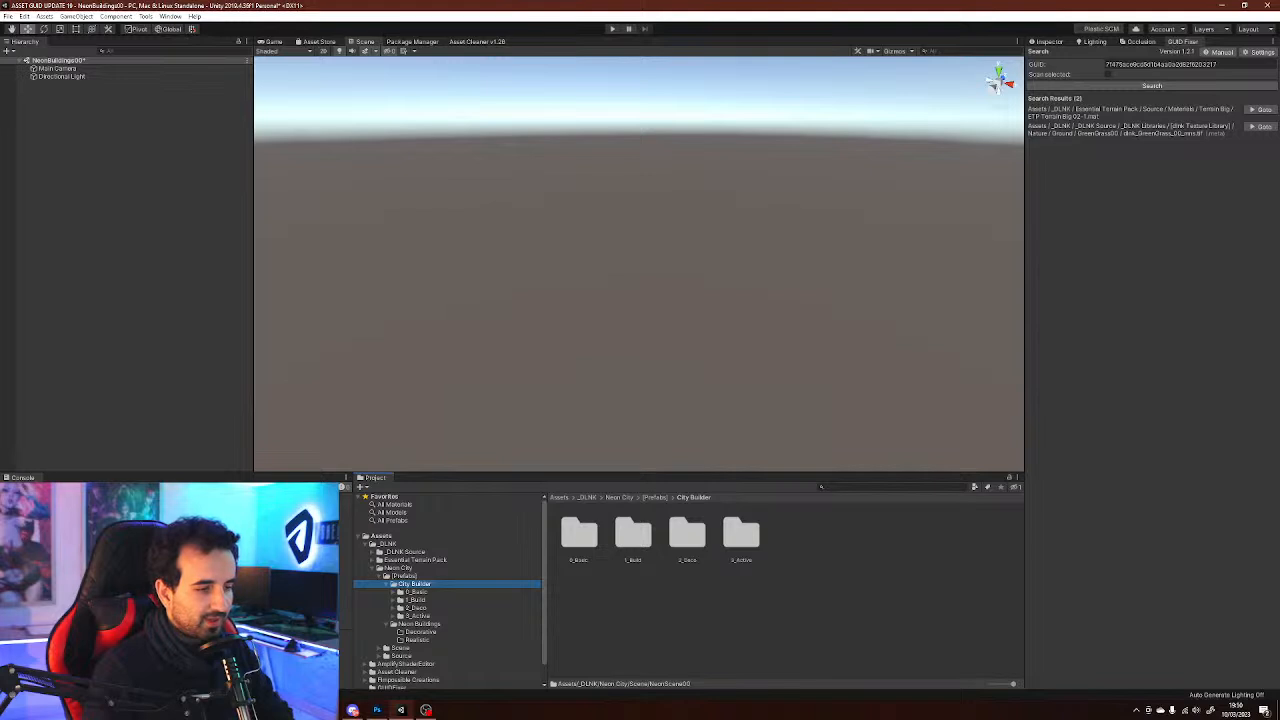
{"action": "left_click", "coordinate": [417, 616]}
{"action": "left_click", "coordinate": [416, 608]}
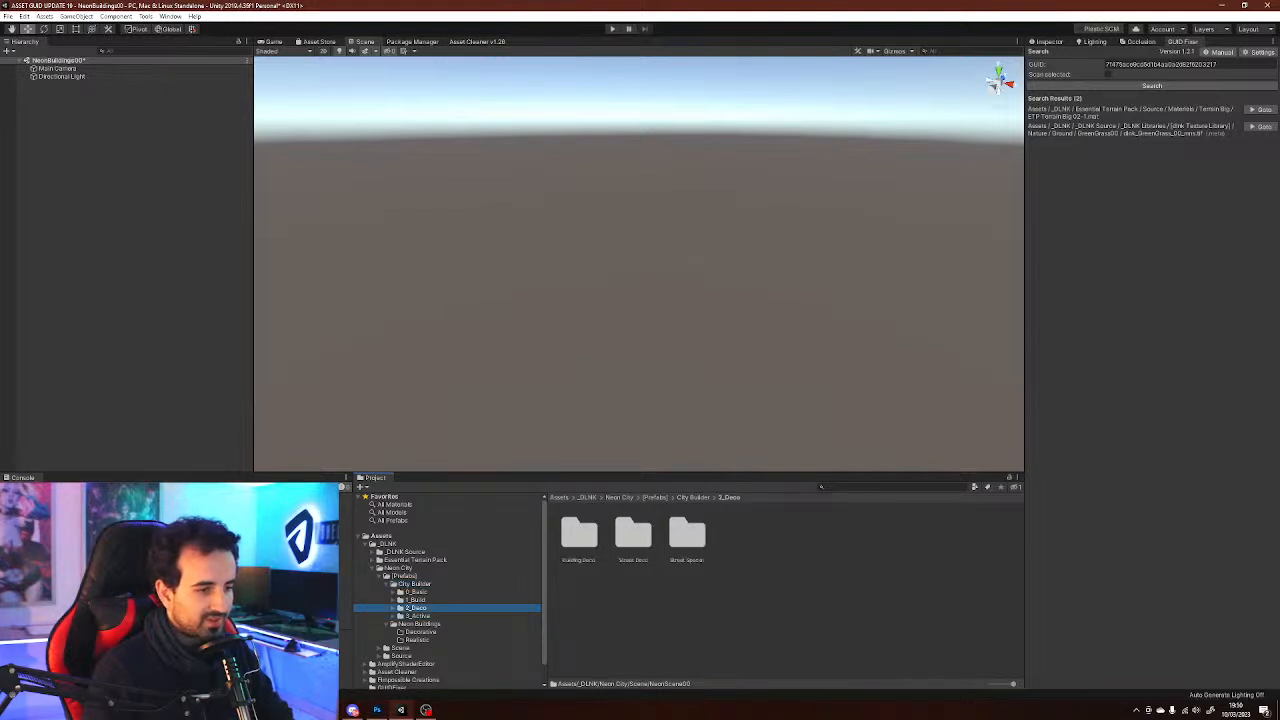
{"action": "left_click", "coordinate": [393, 608]}
{"action": "left_click", "coordinate": [401, 624]}
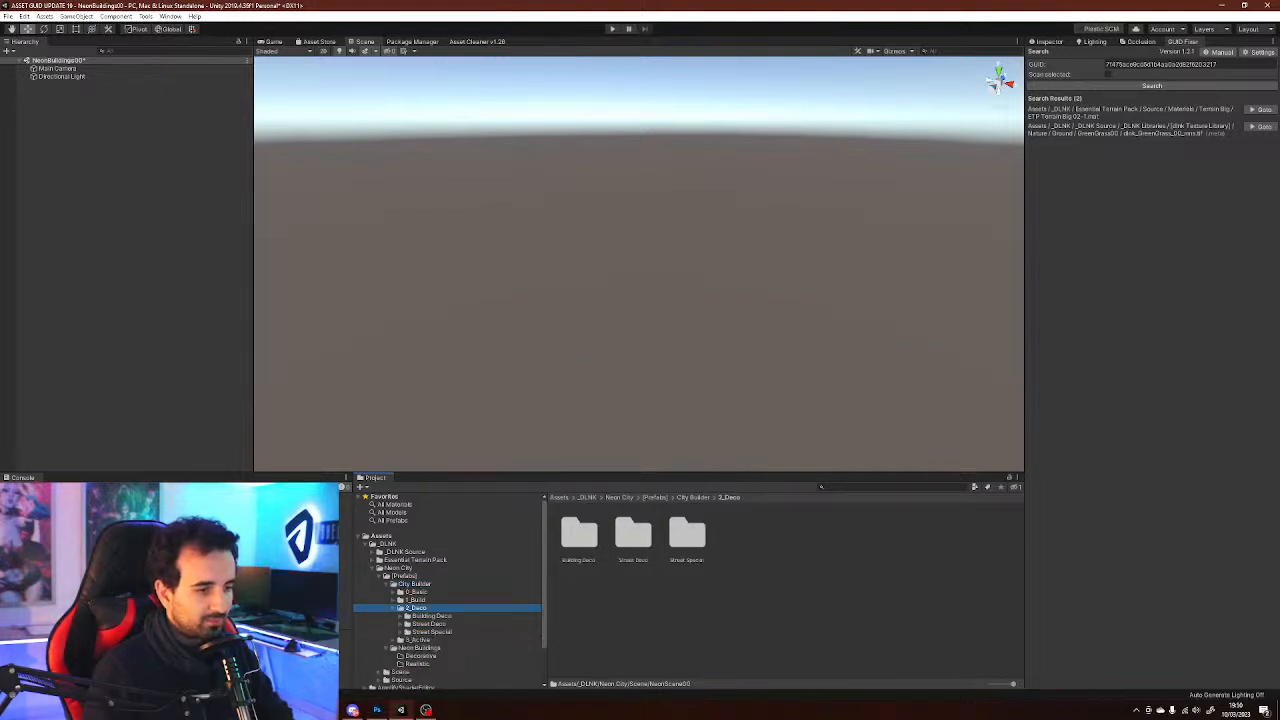
{"action": "left_click", "coordinate": [393, 608]}
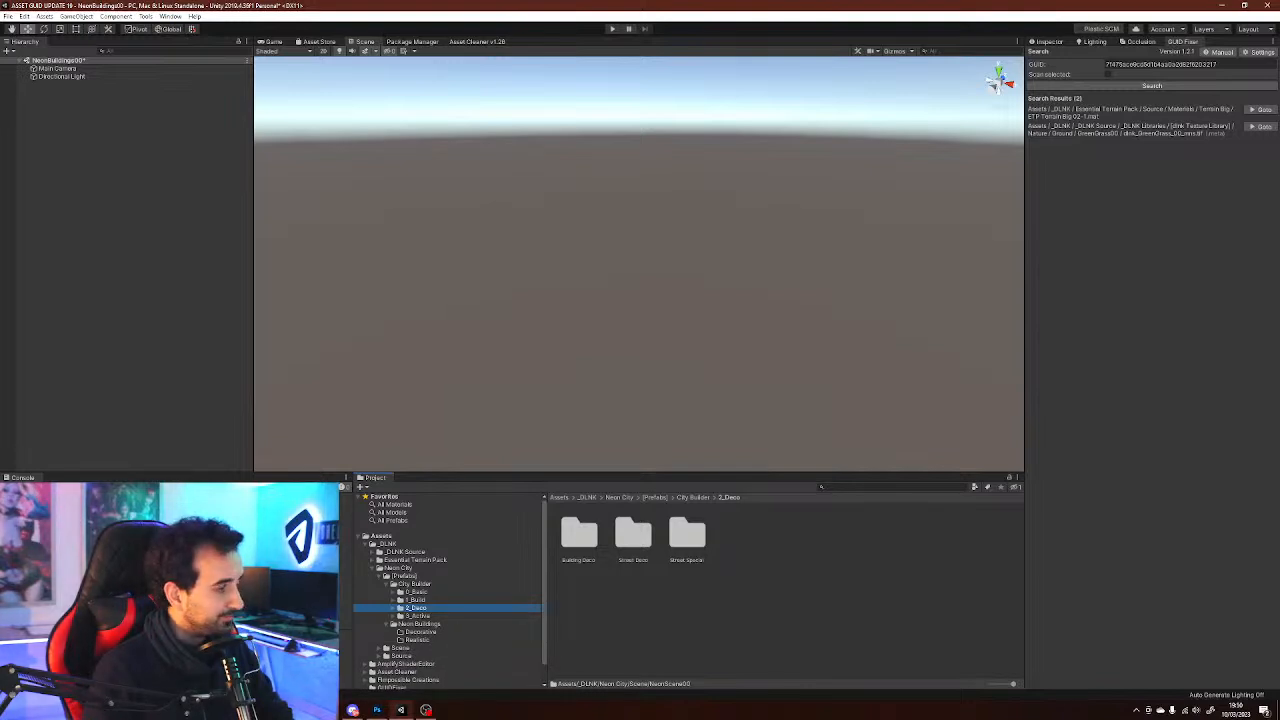
{"action": "left_click", "coordinate": [415, 600]}
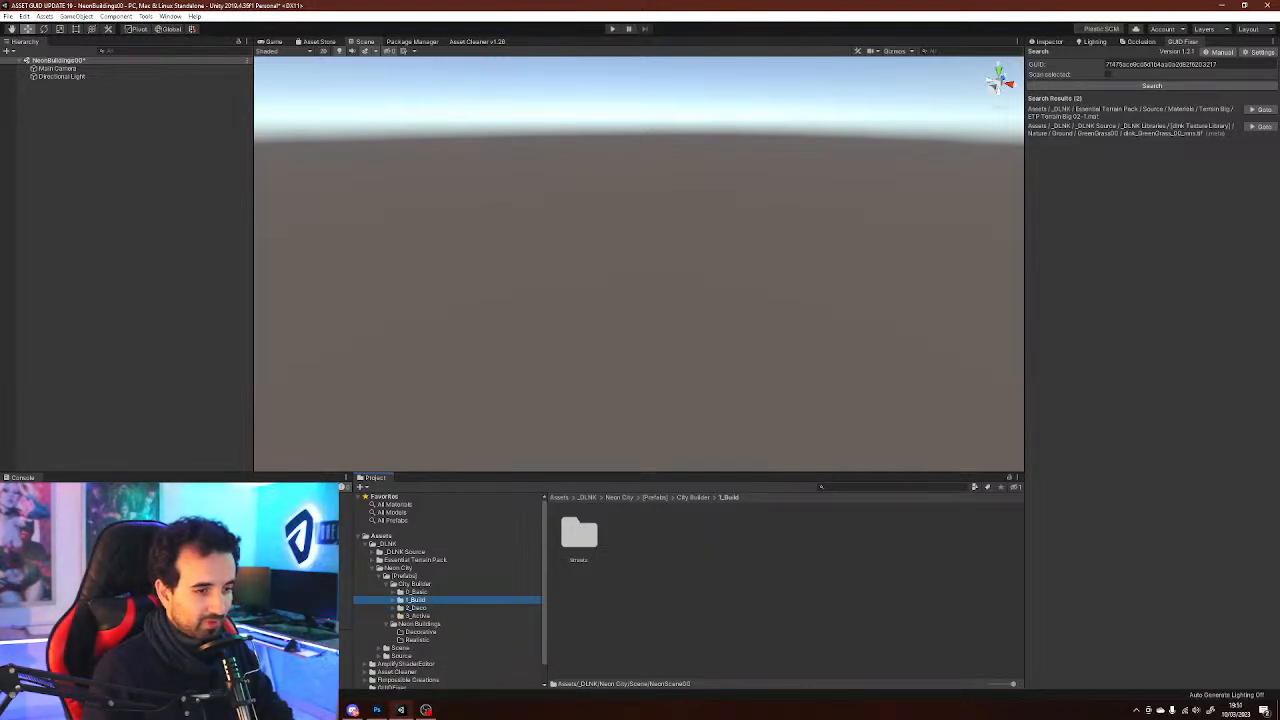
{"action": "double_click", "coordinate": [579, 535]}
{"action": "left_click", "coordinate": [579, 535]}
{"action": "left_click", "coordinate": [633, 535]}
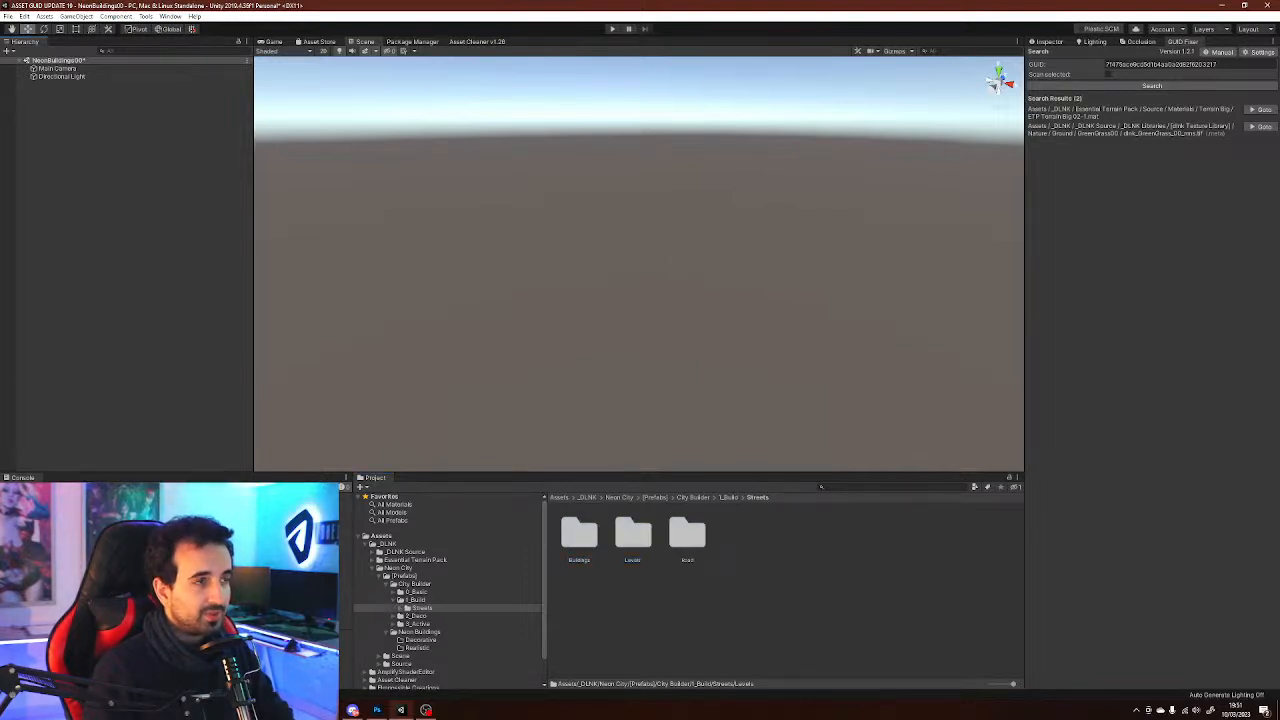
Open the DLNK TopDownWizard Level Creator window and create a new level
{"action": "left_click", "coordinate": [170, 16]}
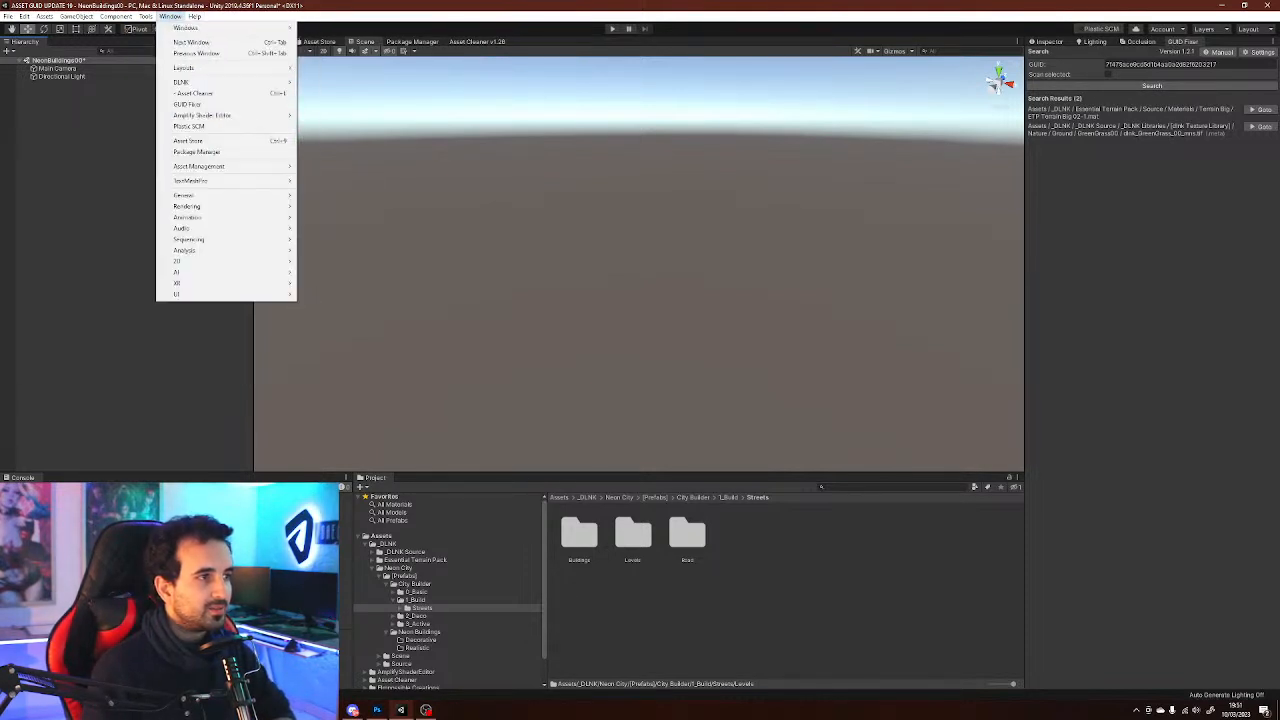
{"action": "mouse_move", "coordinate": [200, 82]}
{"action": "mouse_move", "coordinate": [335, 82]}
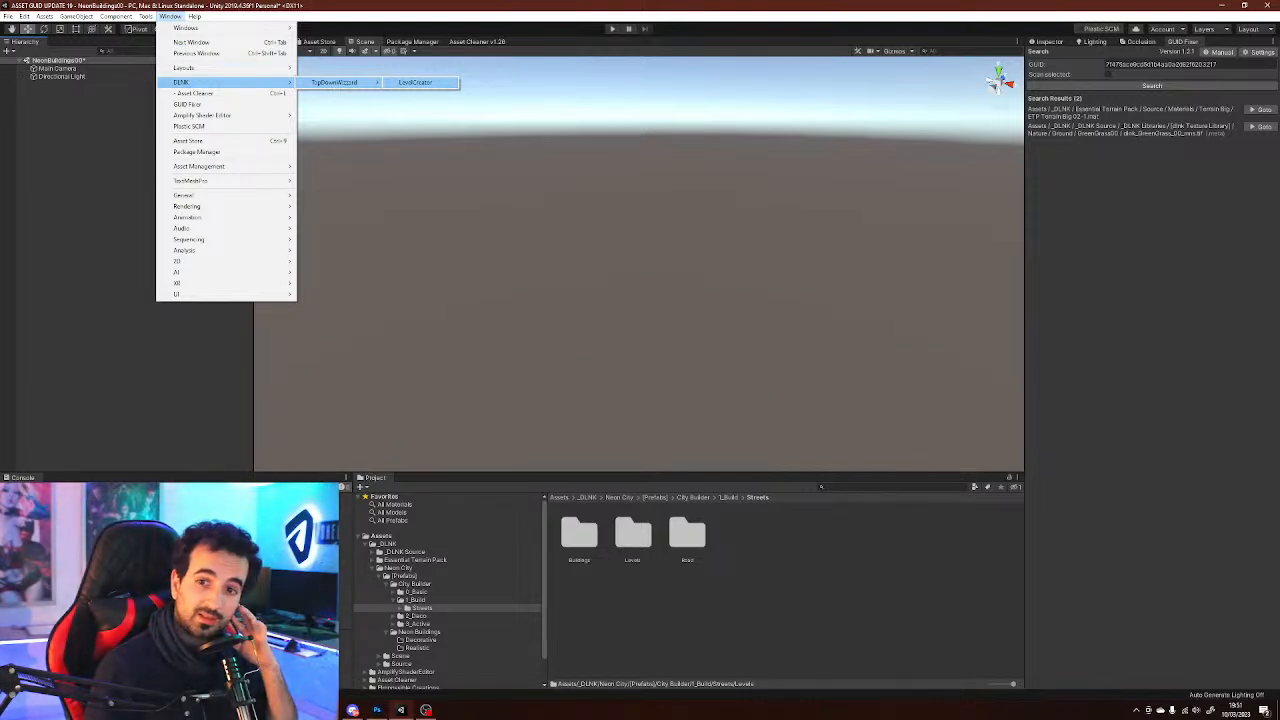
{"action": "left_click", "coordinate": [415, 82]}
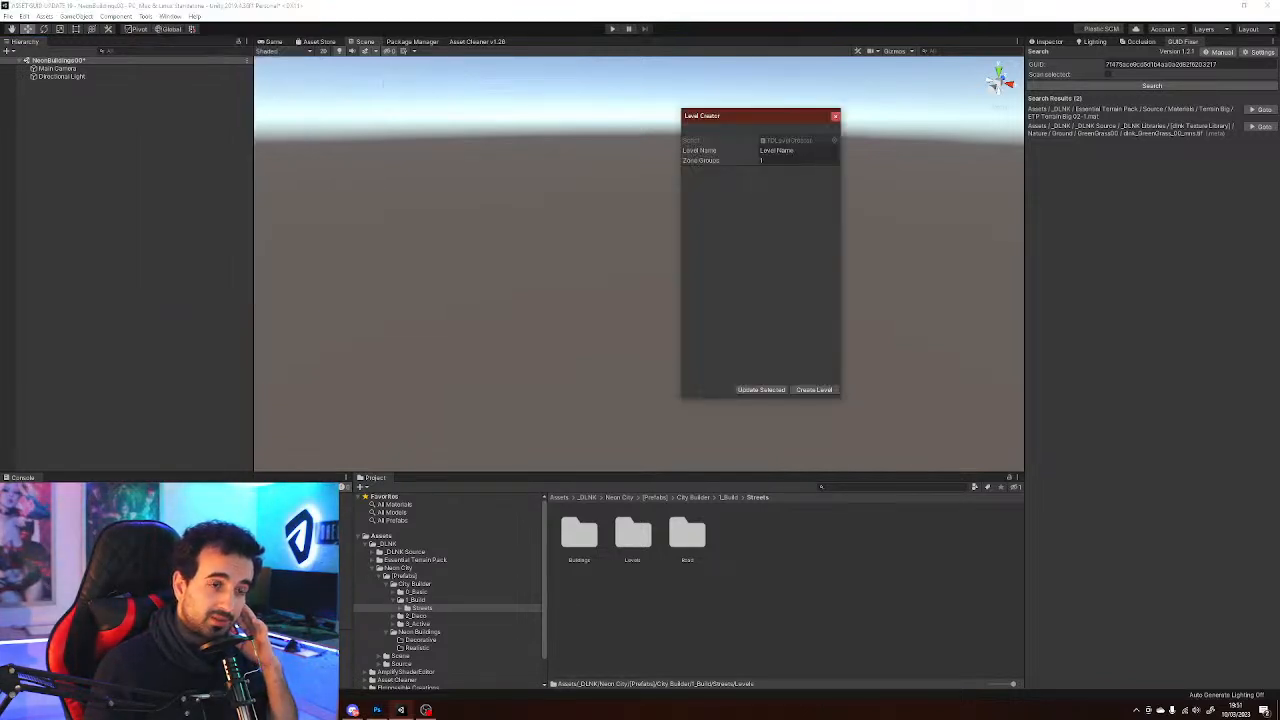
{"action": "left_click_drag", "start_coordinate": [711, 116], "coordinate": [603, 132]}
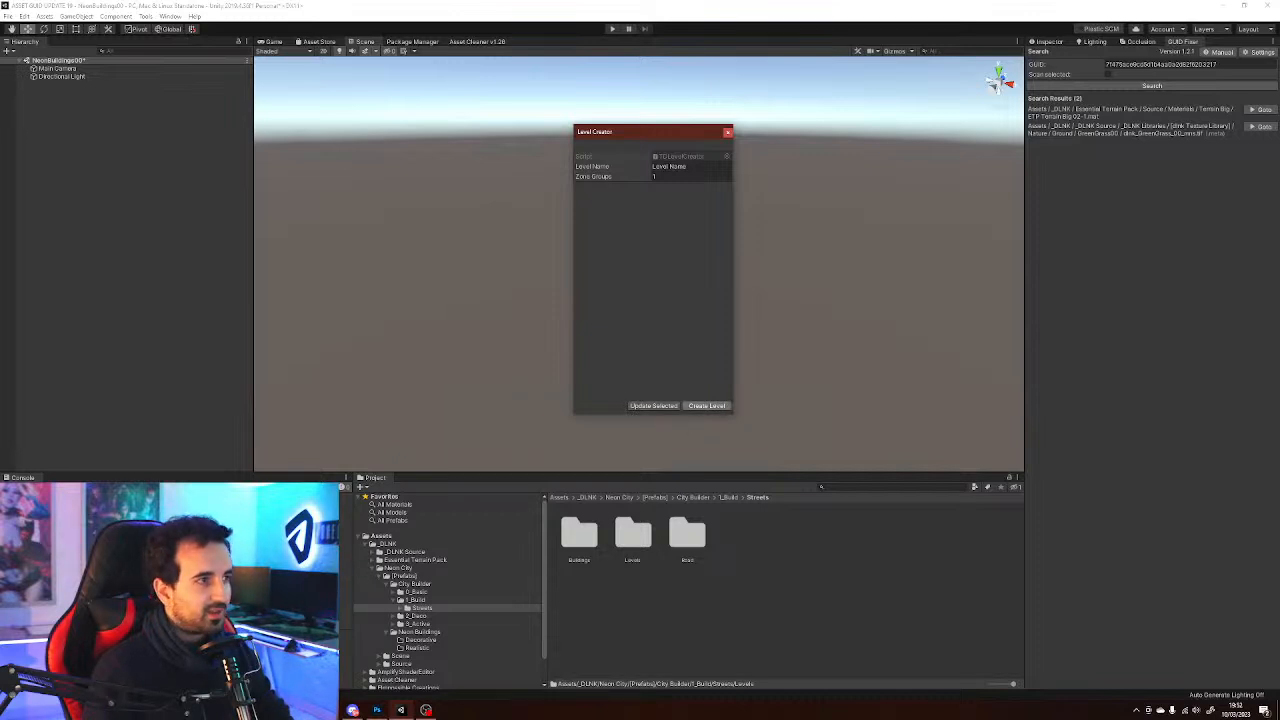
{"action": "left_click", "coordinate": [706, 405]}
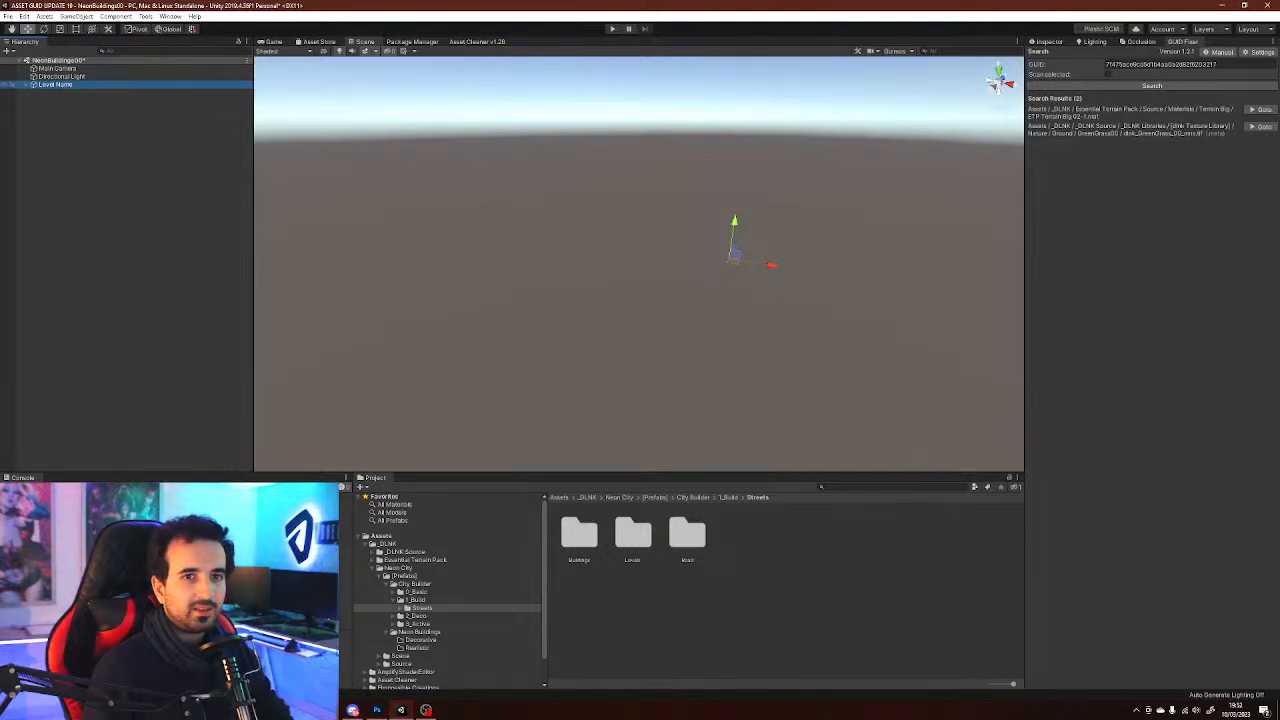
Rename the new level object to Neon Buildings
{"action": "left_click", "coordinate": [26, 85]}
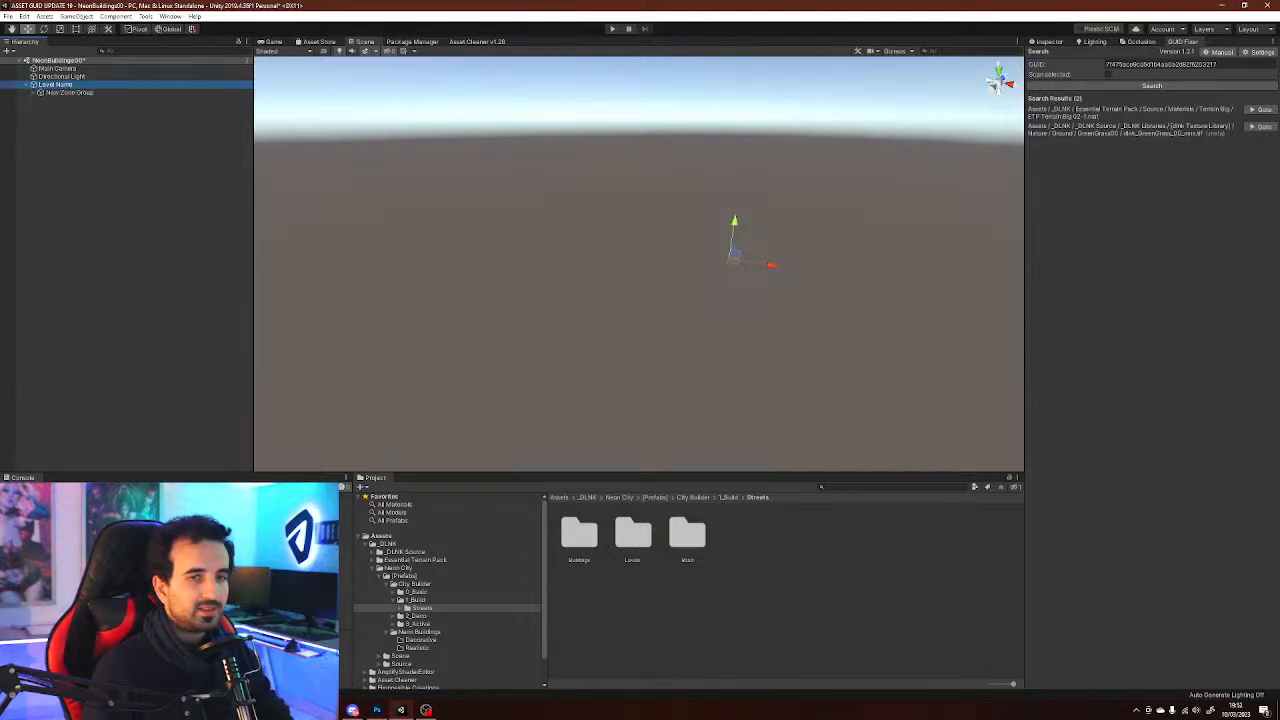
{"action": "left_click", "coordinate": [1048, 42]}
{"action": "left_click", "coordinate": [1100, 55]}
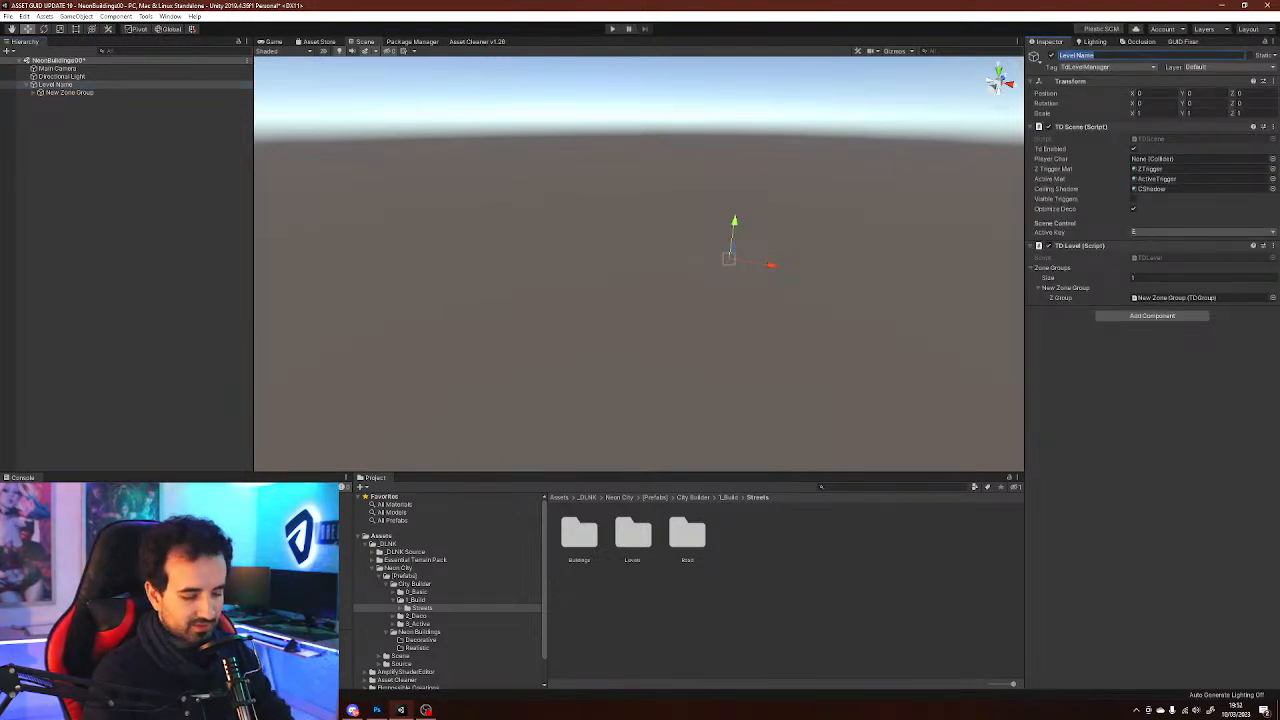
{"action": "type", "text": "Neon Buildings"}
{"action": "key", "text": "Return"}
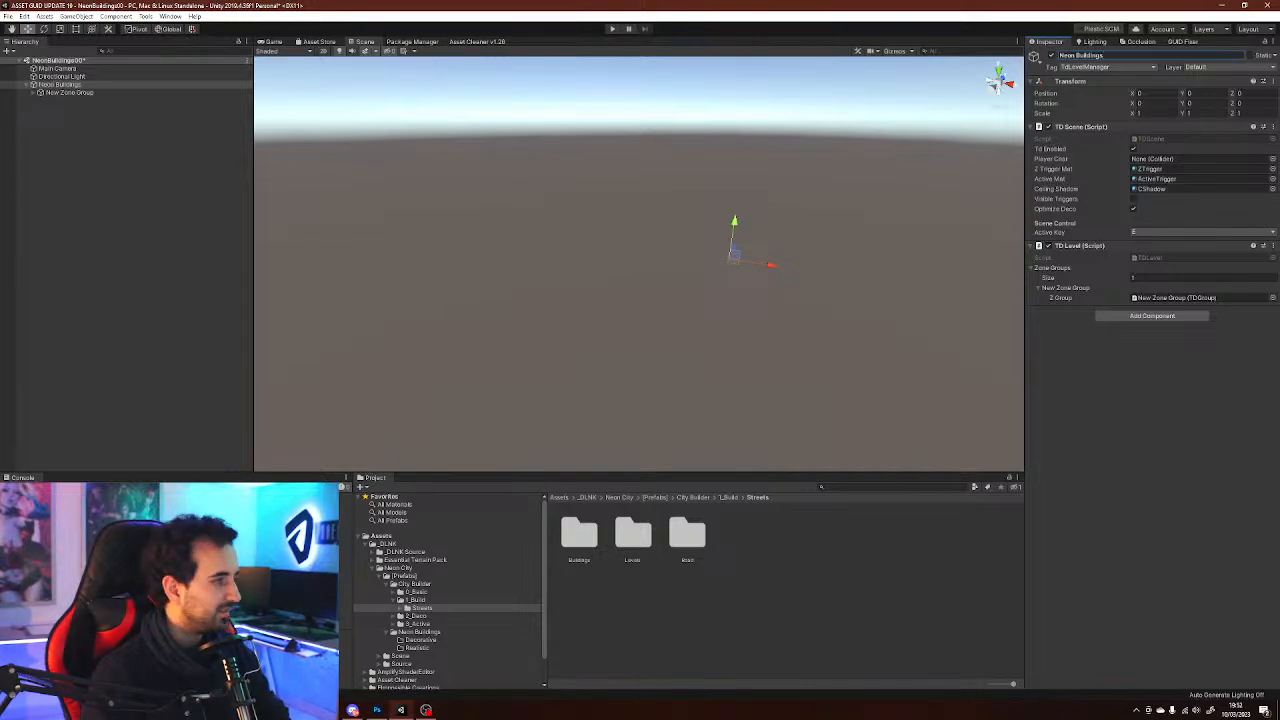
Inspect the New Zone Group and the Neon Buildings level object
{"action": "left_click", "coordinate": [70, 92]}
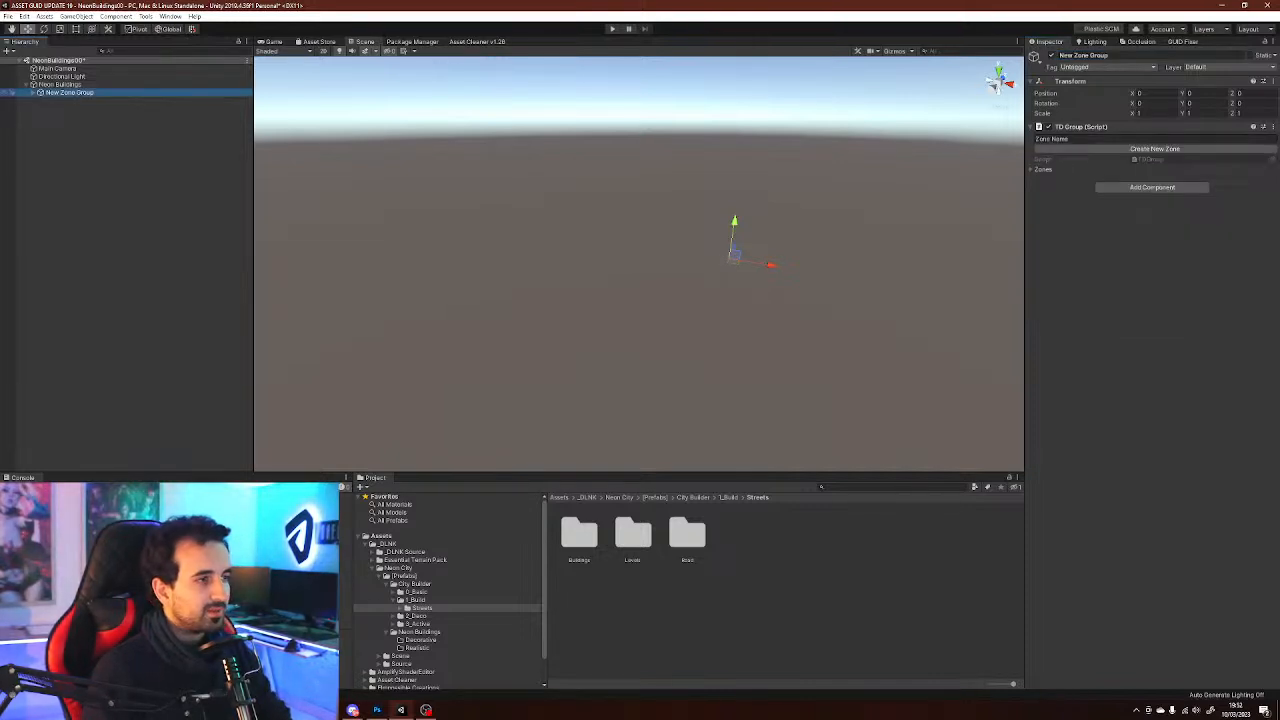
{"action": "left_click", "coordinate": [1124, 55]}
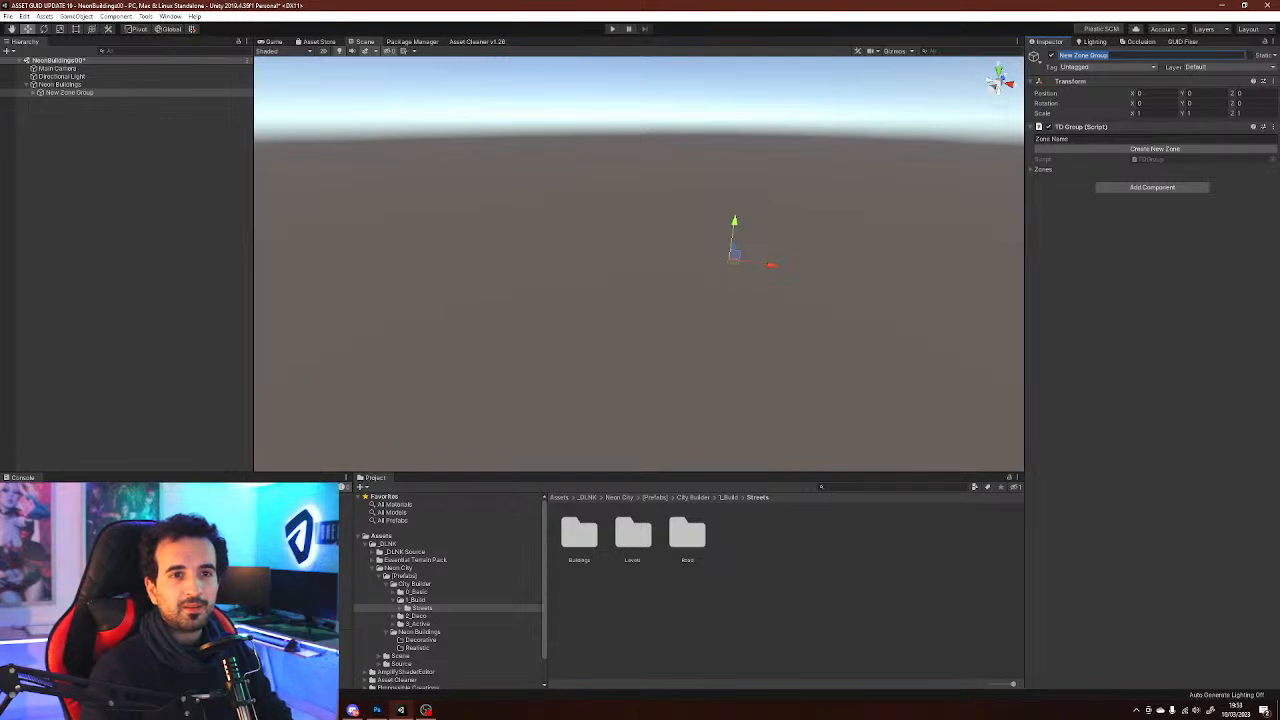
{"action": "left_click", "coordinate": [60, 85]}
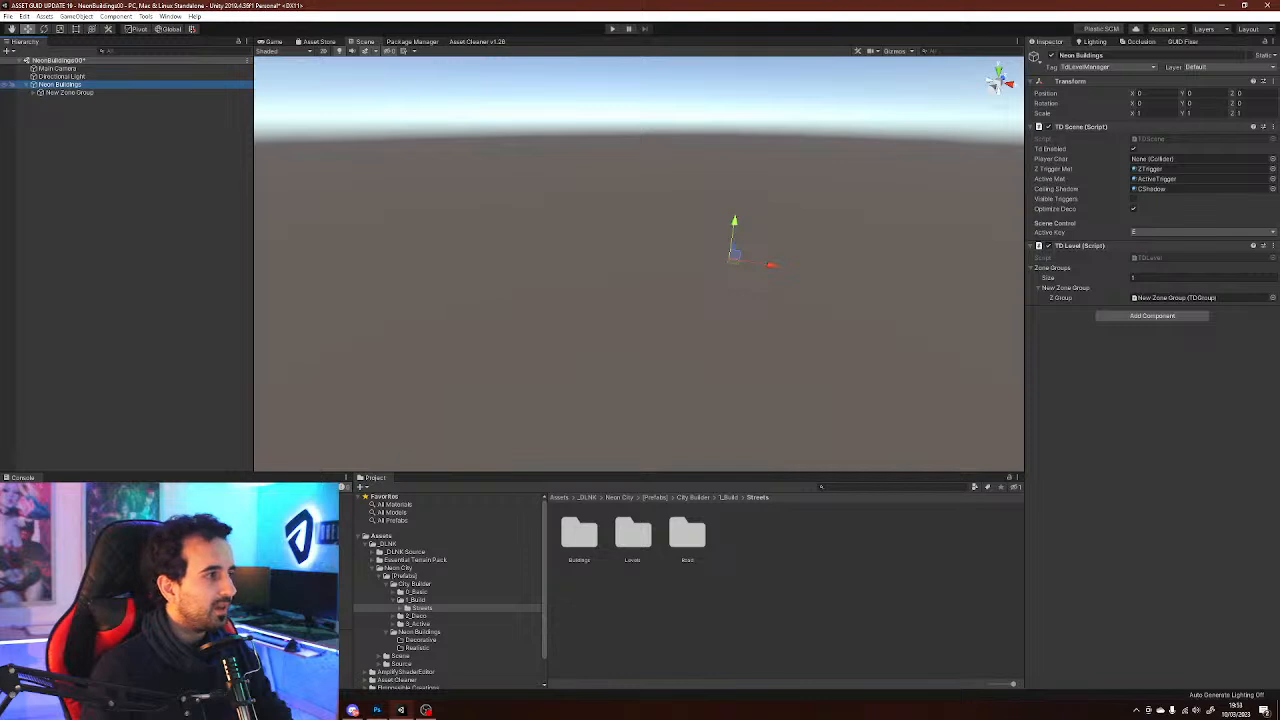
{"action": "left_click", "coordinate": [110, 130]}
{"action": "left_click", "coordinate": [60, 85]}
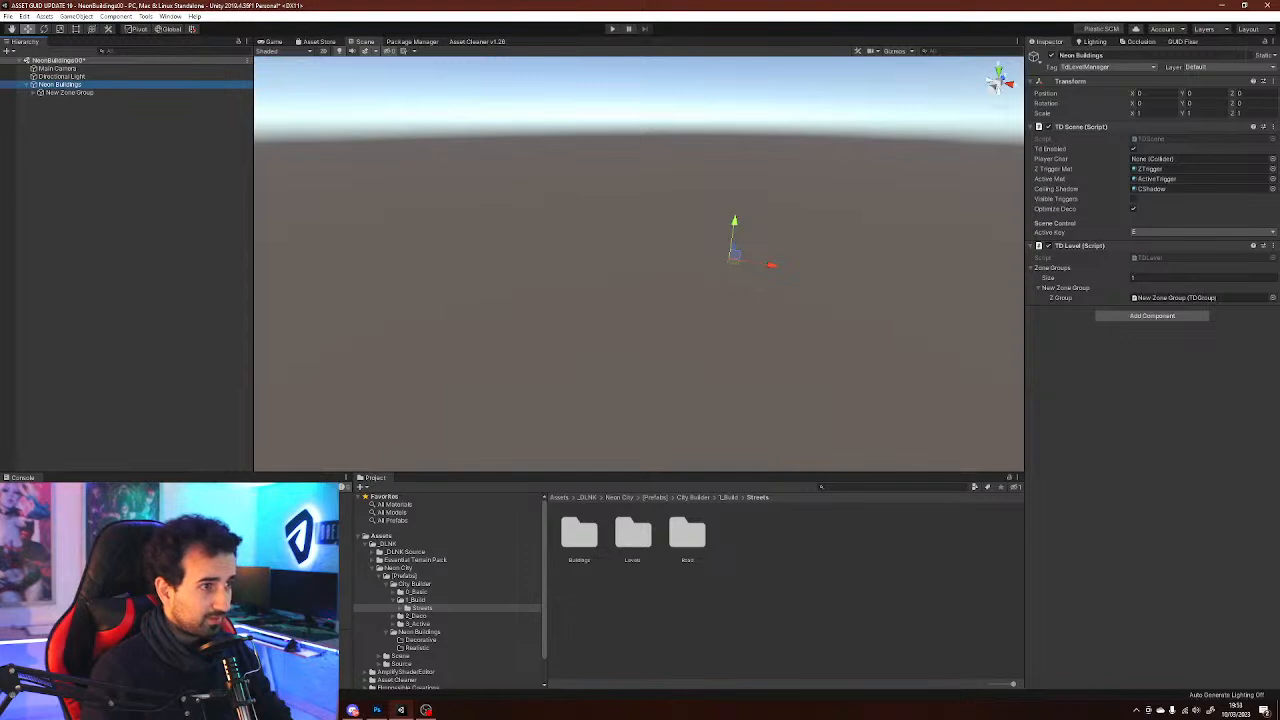
Delete the Neon Buildings level object from the hierarchy
{"action": "left_click", "coordinate": [69, 92]}
{"action": "left_click", "coordinate": [60, 84]}
{"action": "key", "text": "Delete"}
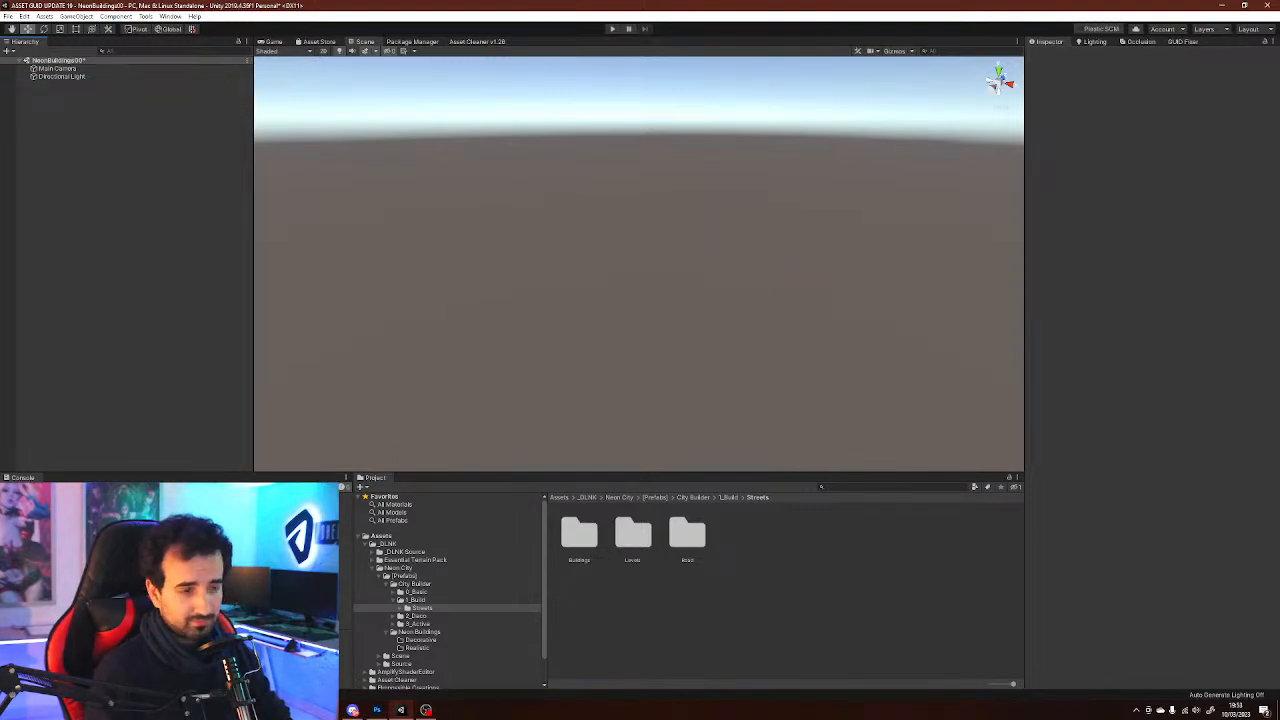
Open the DLNK TopDownWizard Level Creator again and create a new level named Neon Buildings
{"action": "left_click", "coordinate": [170, 16]}
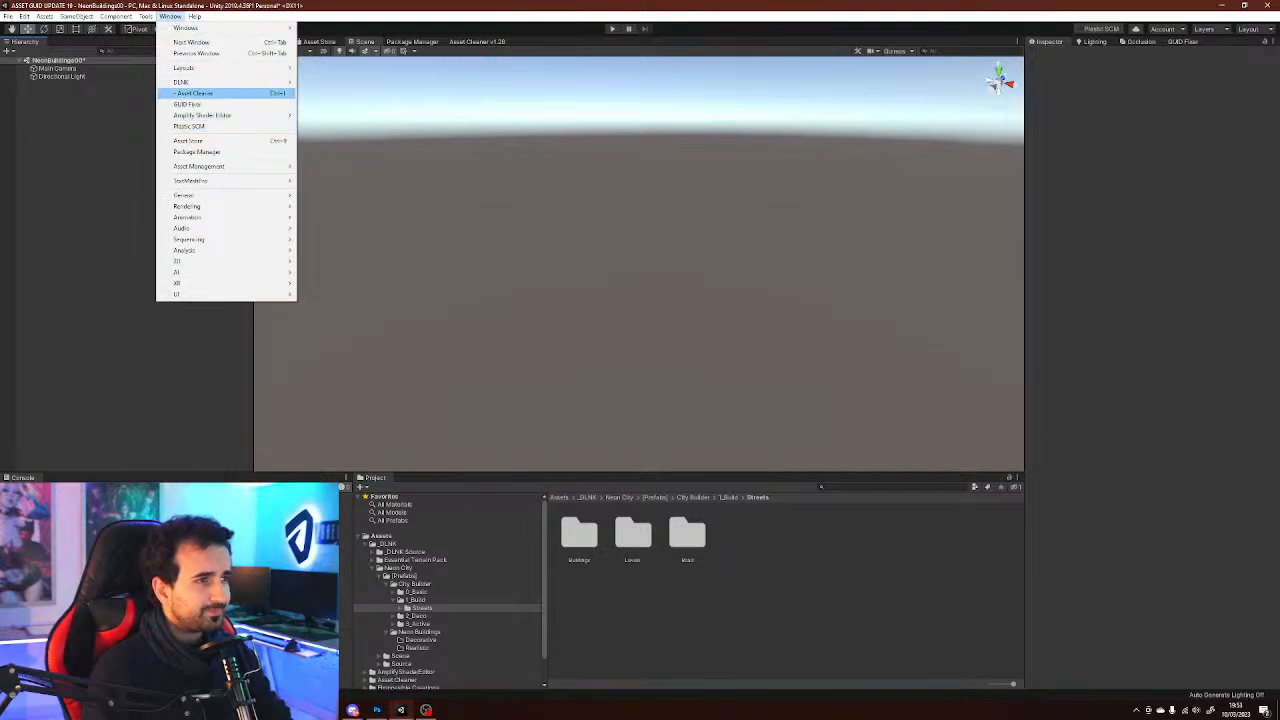
{"action": "mouse_move", "coordinate": [200, 82]}
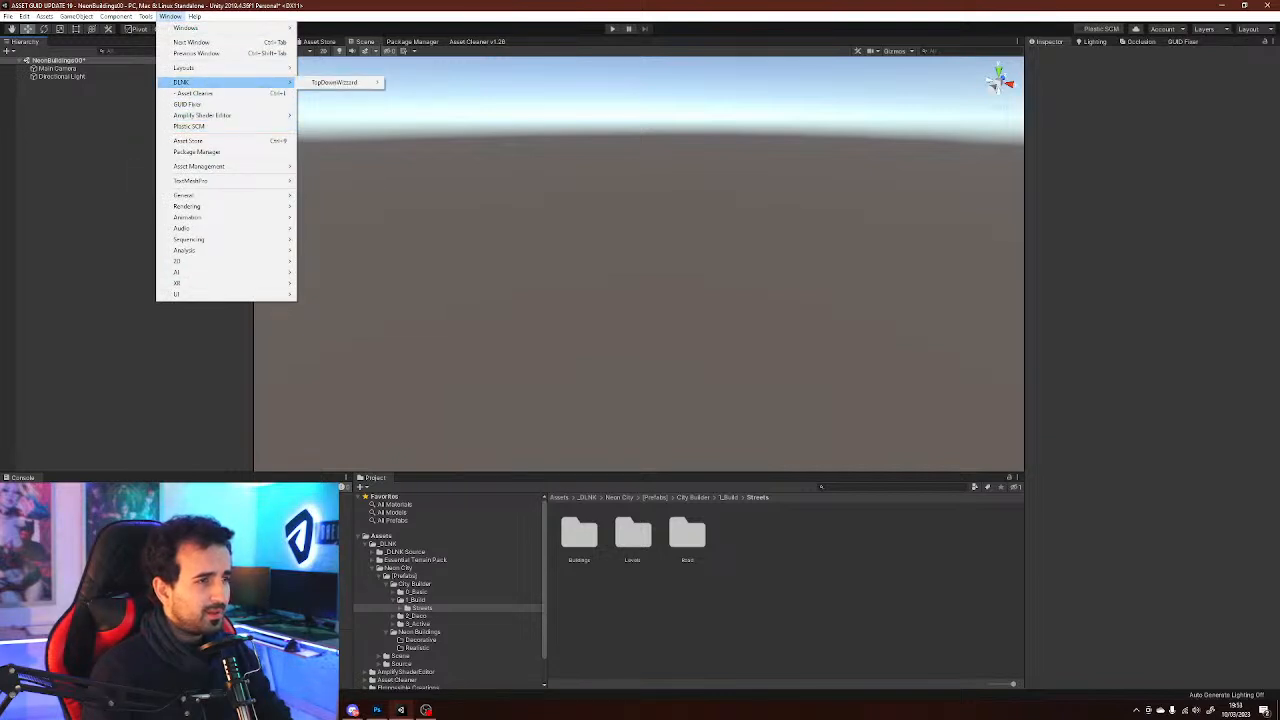
{"action": "mouse_move", "coordinate": [335, 82]}
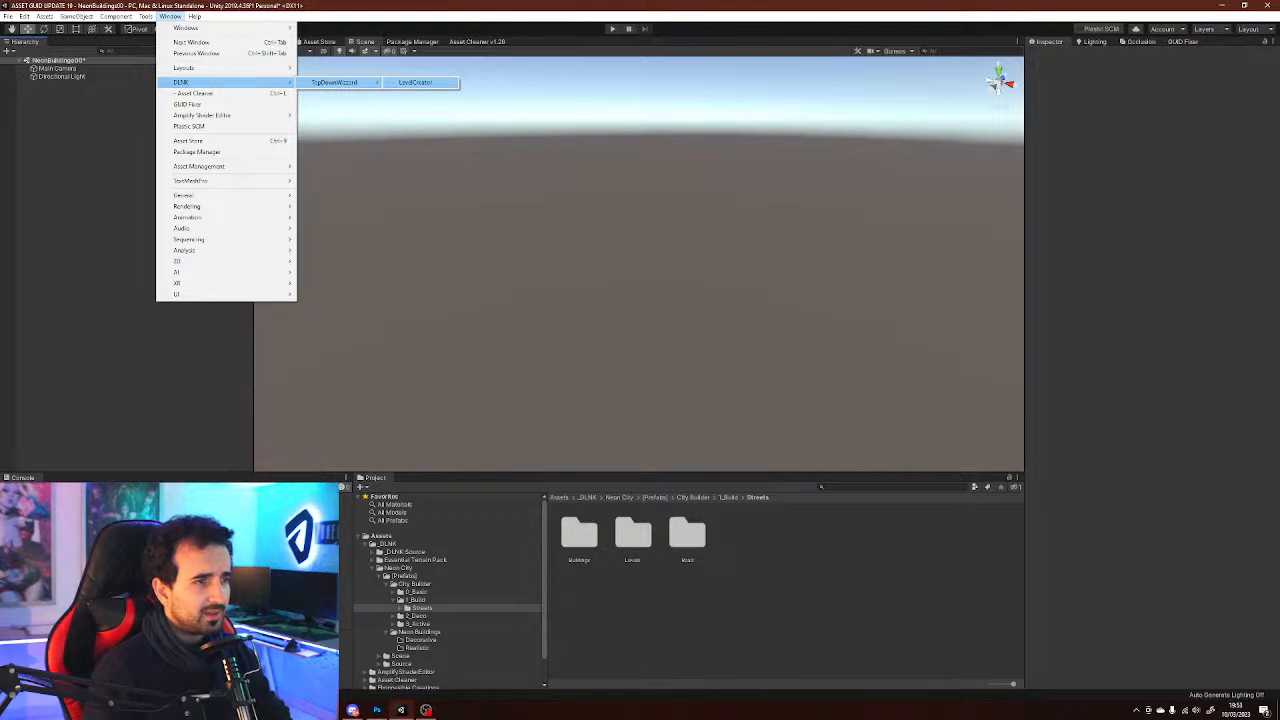
{"action": "left_click", "coordinate": [415, 82]}
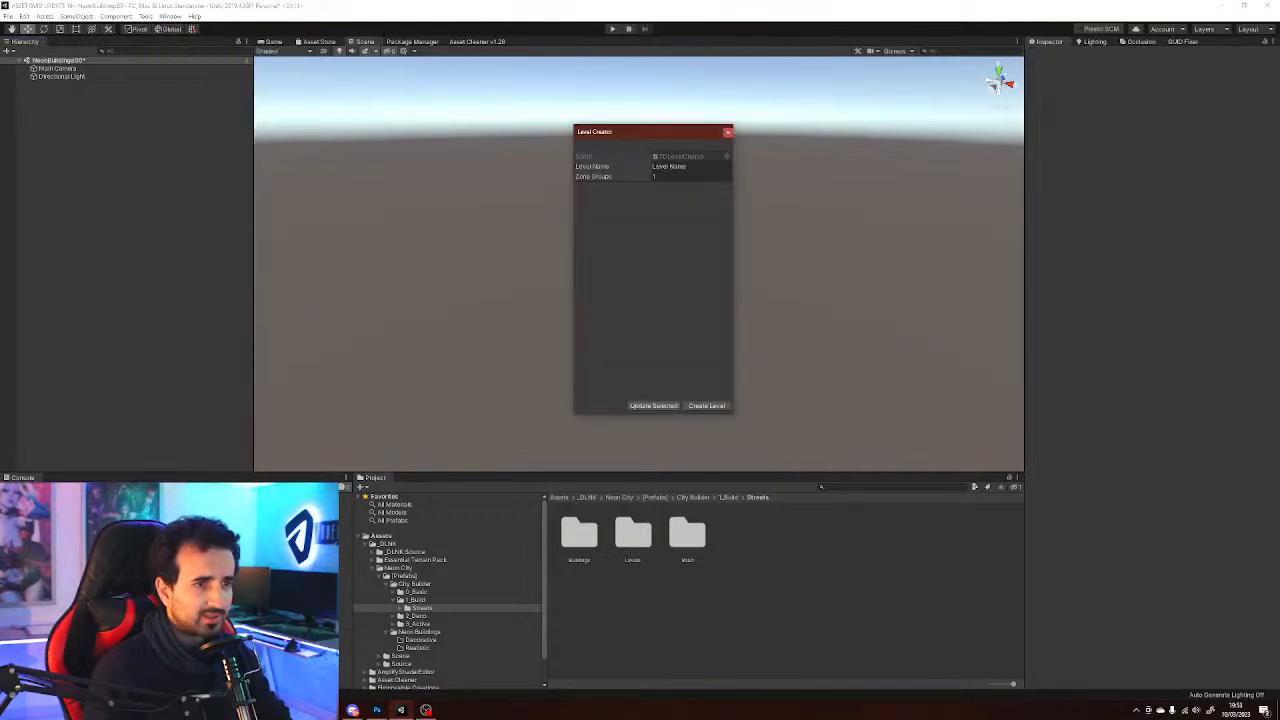
{"action": "left_click", "coordinate": [690, 166]}
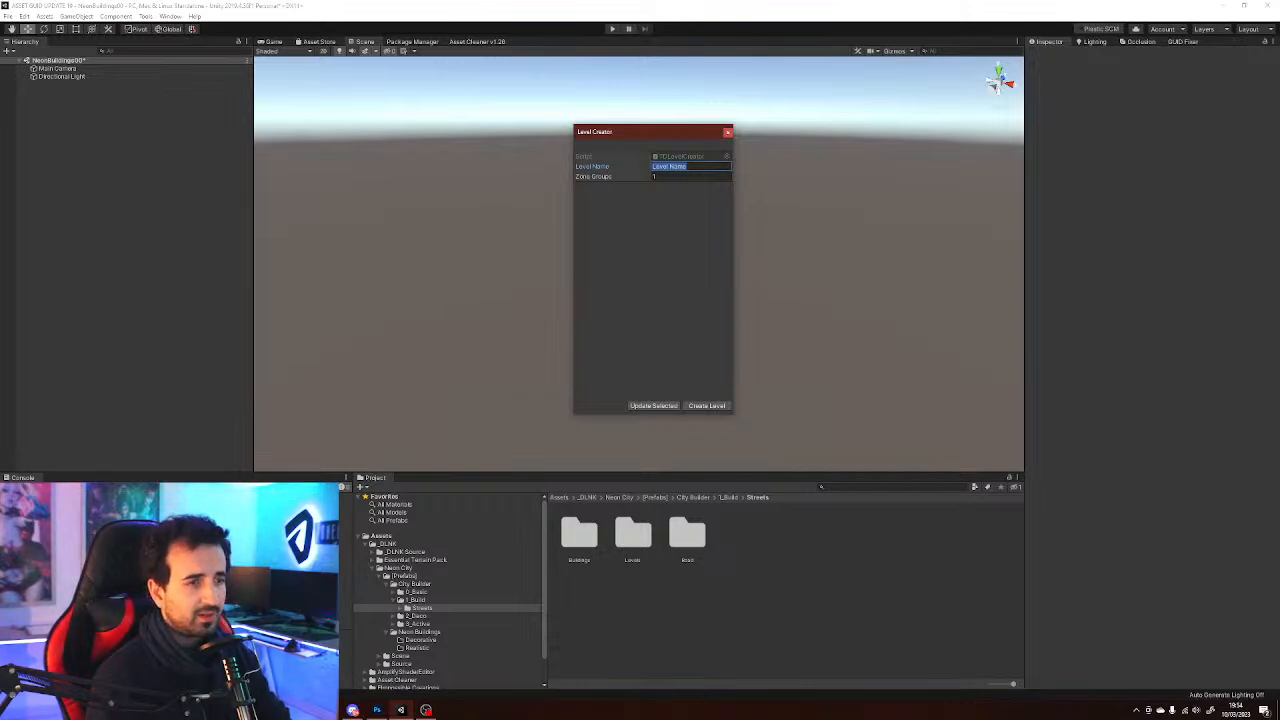
{"action": "type", "text": "Neon"}
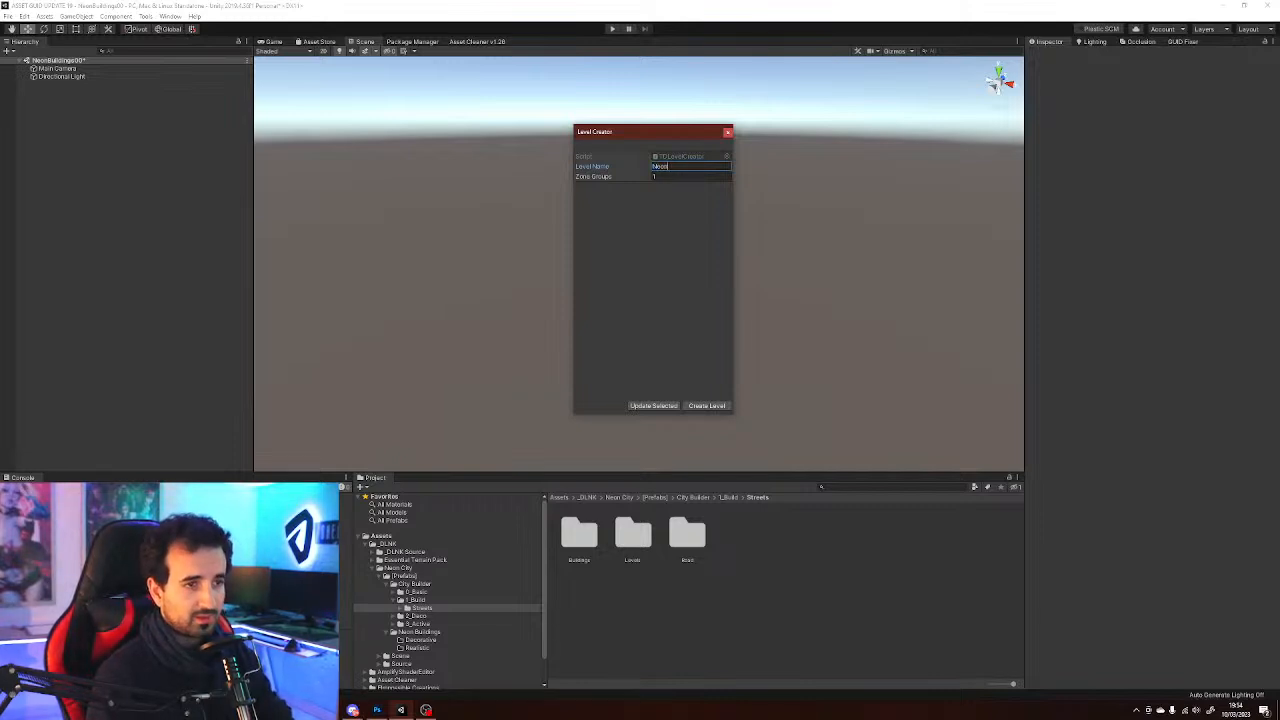
{"action": "type", "text": " Buildings"}
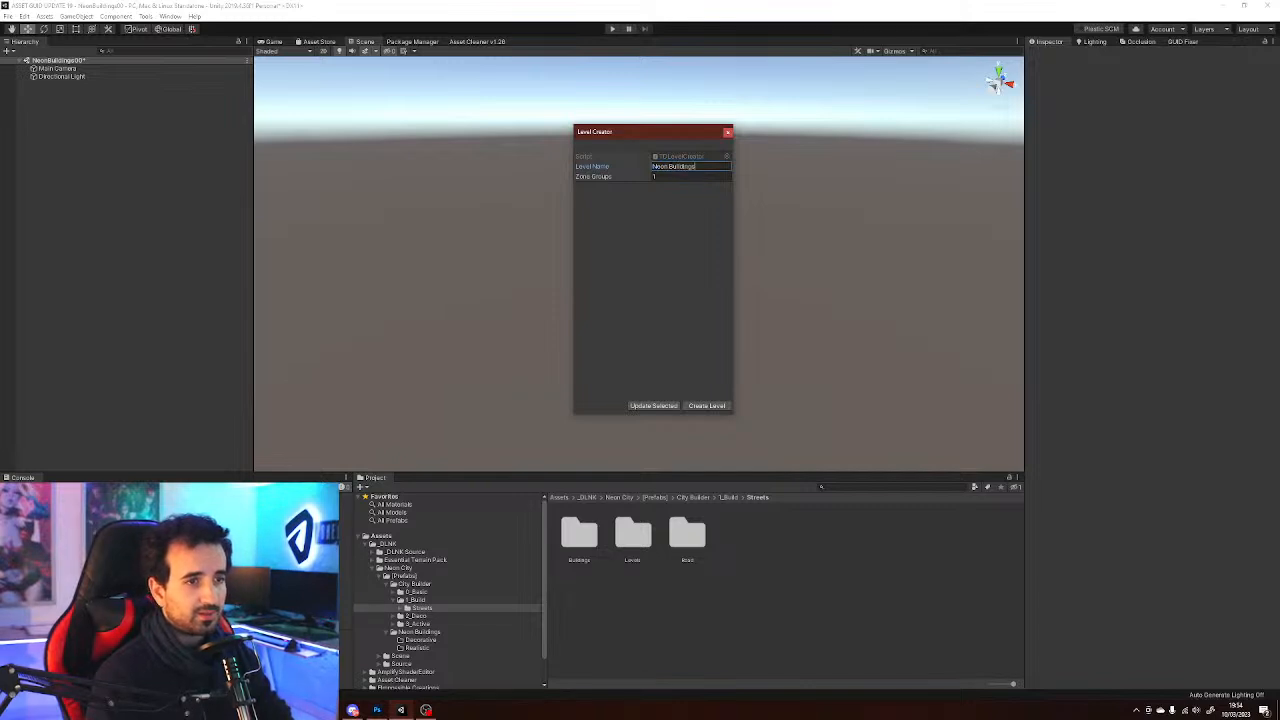
{"action": "left_click", "coordinate": [690, 176]}
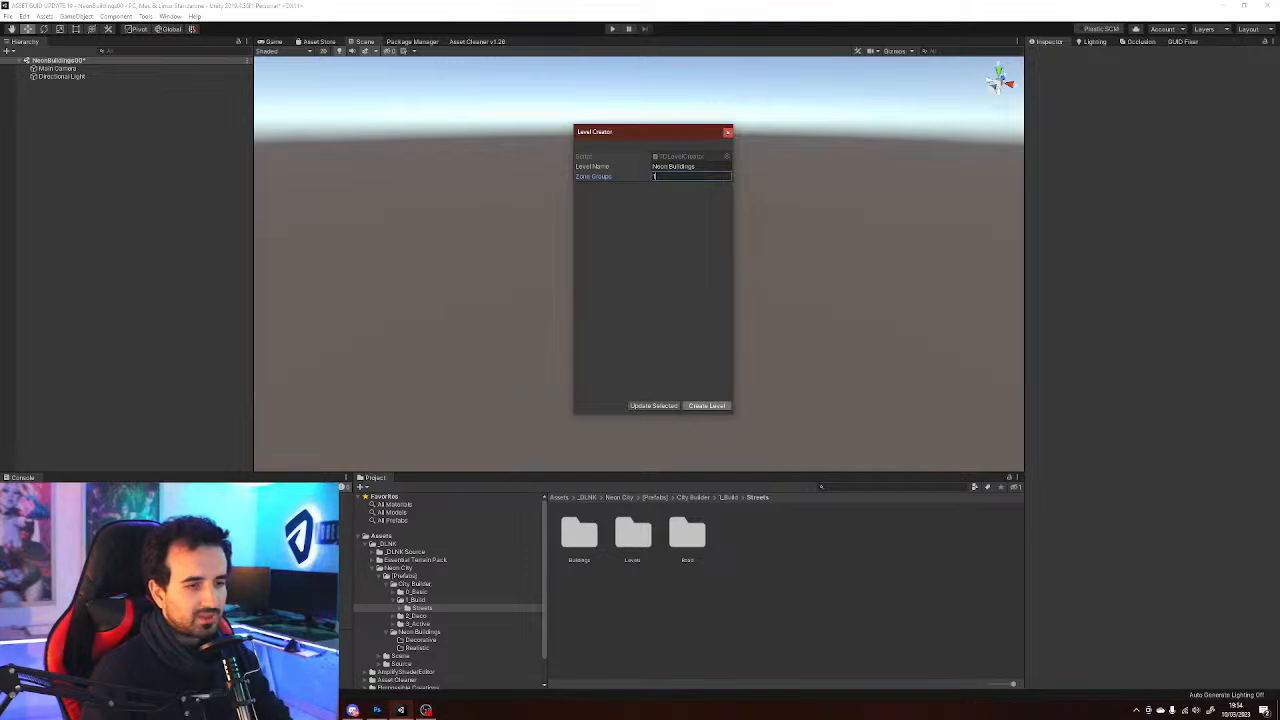
{"action": "left_click", "coordinate": [706, 405]}
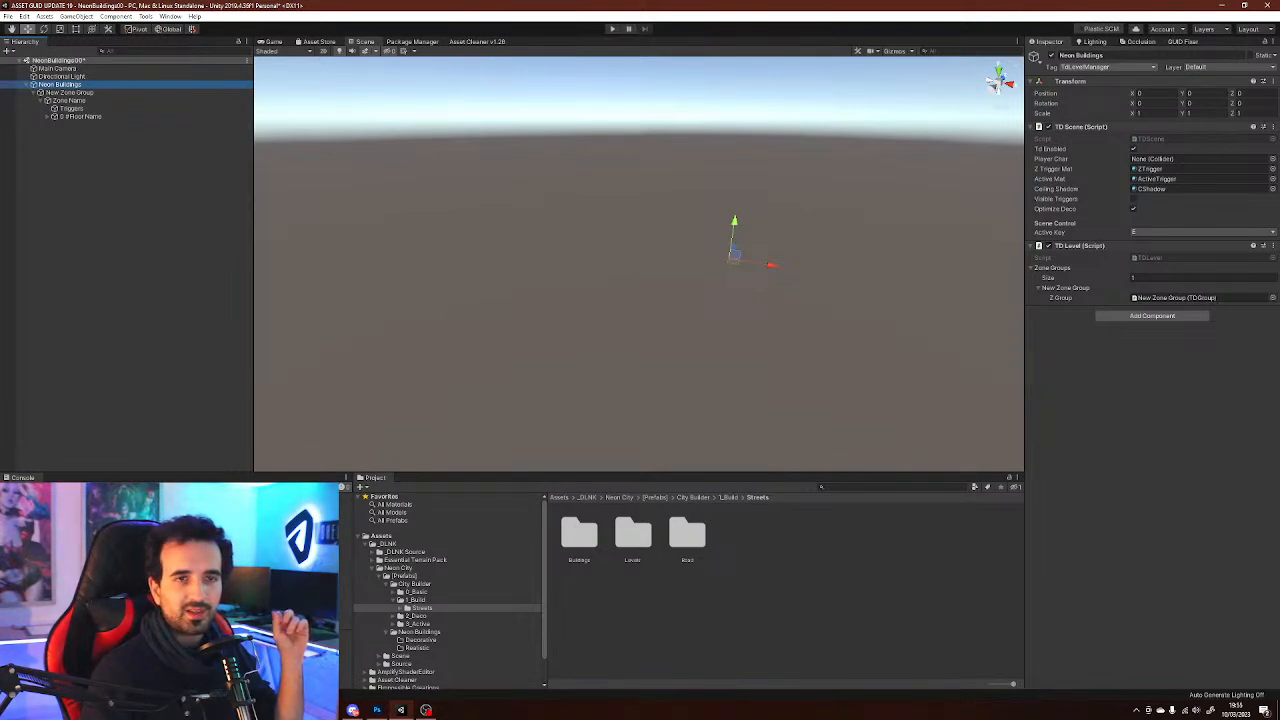
Review the level object's TDLevelManager tag and pick a different scene control Active Key
{"action": "left_click", "coordinate": [1107, 67]}
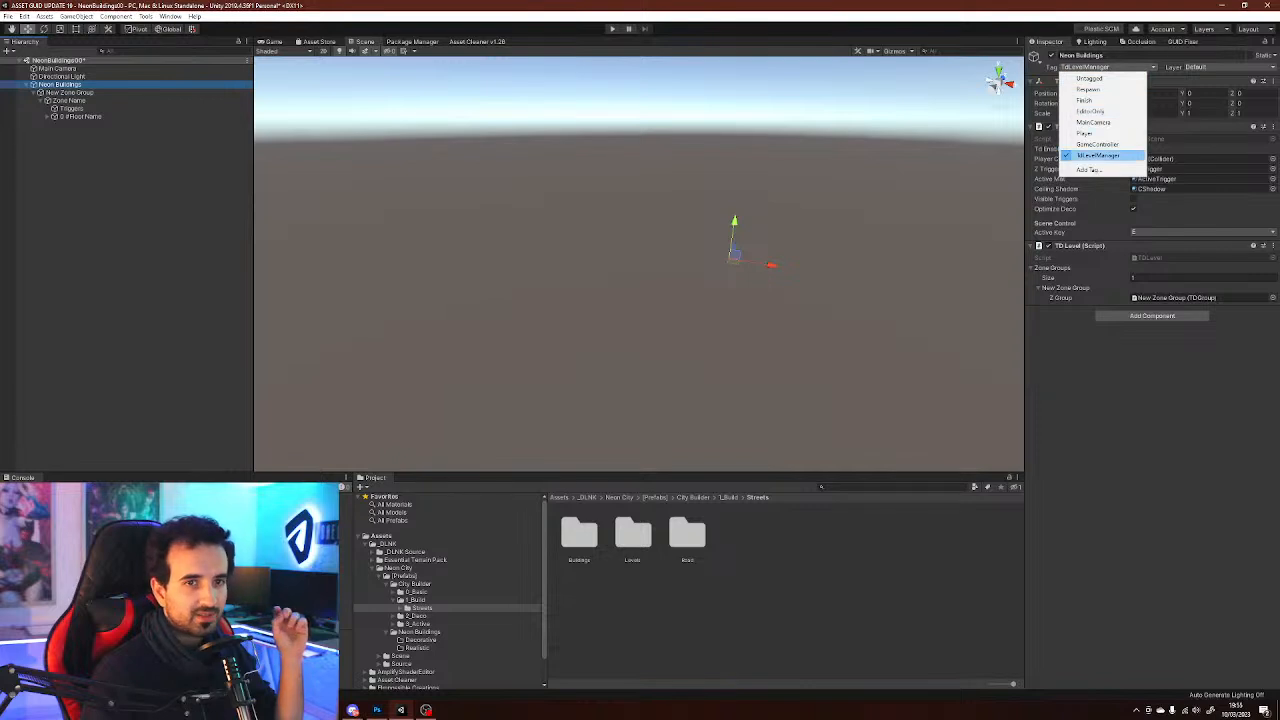
{"action": "left_click", "coordinate": [1100, 155]}
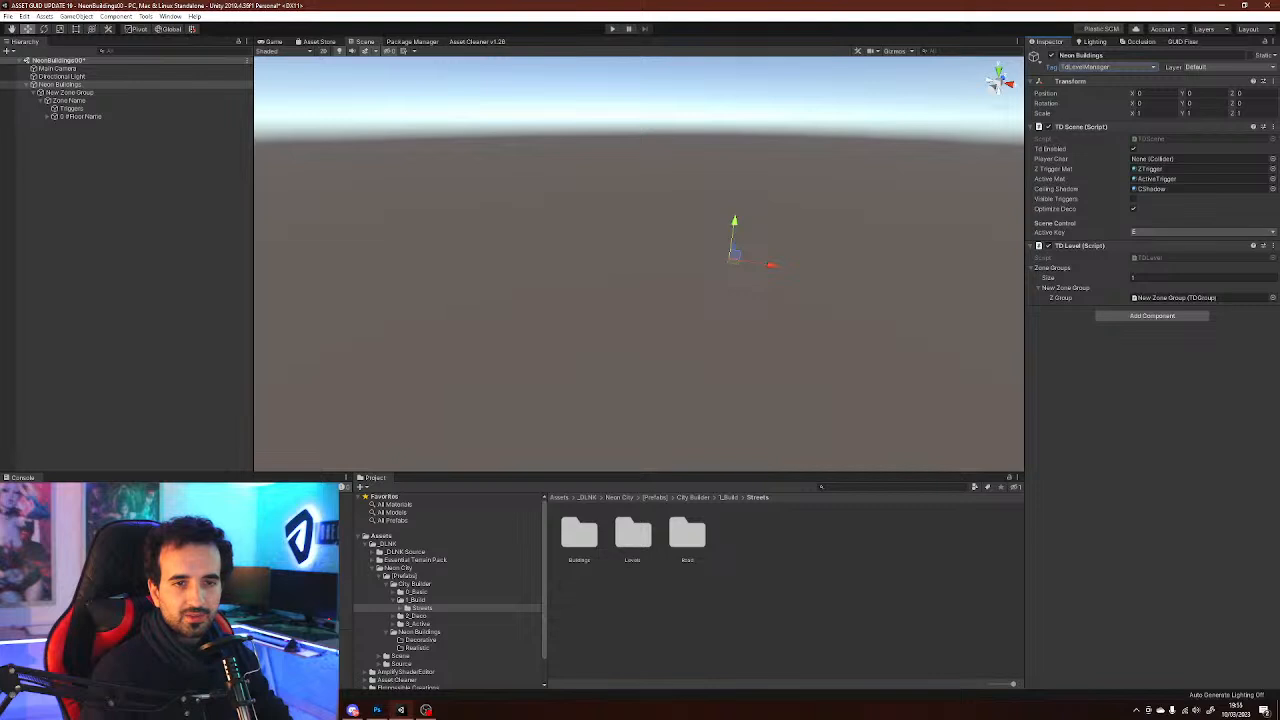
{"action": "left_click", "coordinate": [1200, 232]}
{"action": "left_click", "coordinate": [1200, 234]}
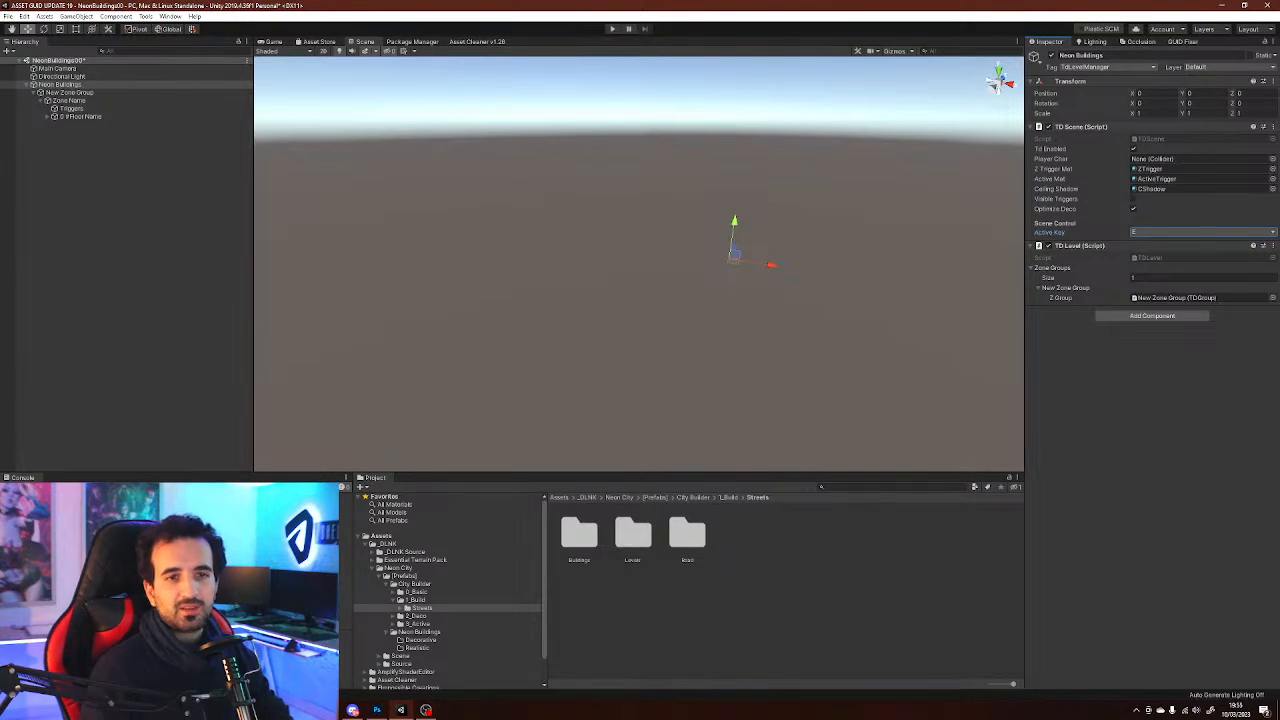
{"action": "left_click", "coordinate": [1190, 232]}
{"action": "left_click", "coordinate": [1190, 234]}
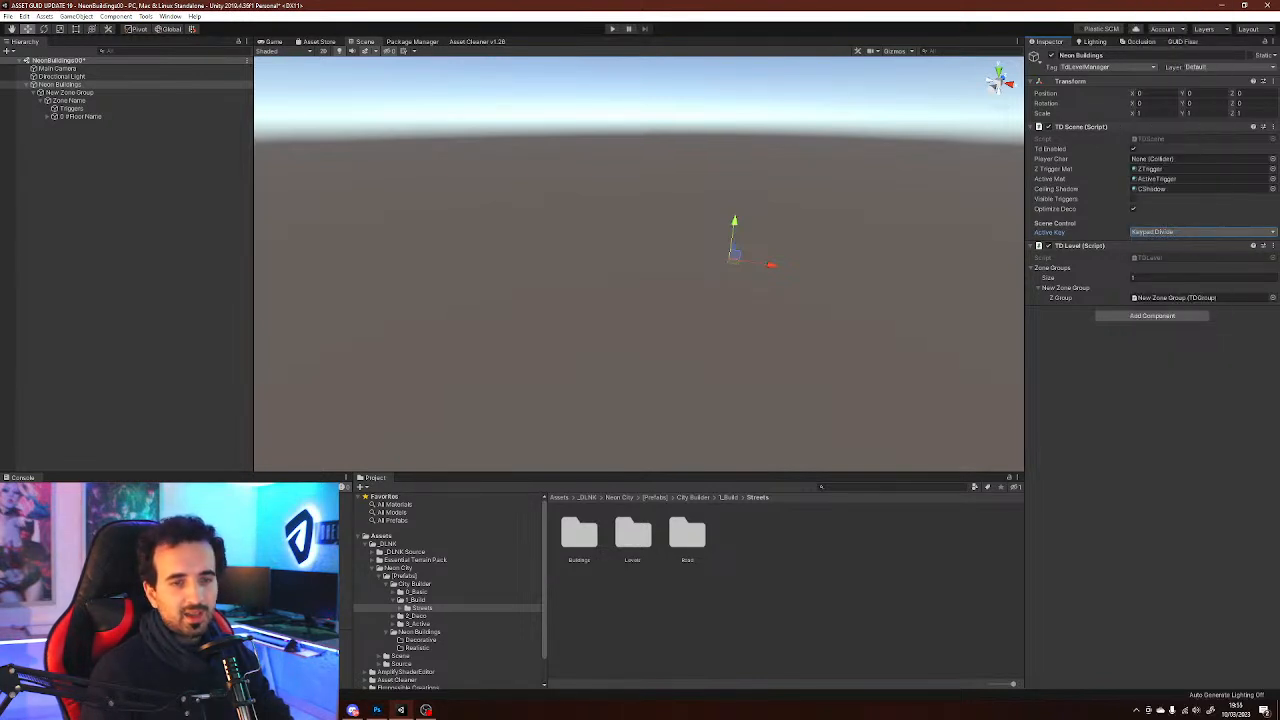
{"action": "left_click", "coordinate": [1190, 232]}
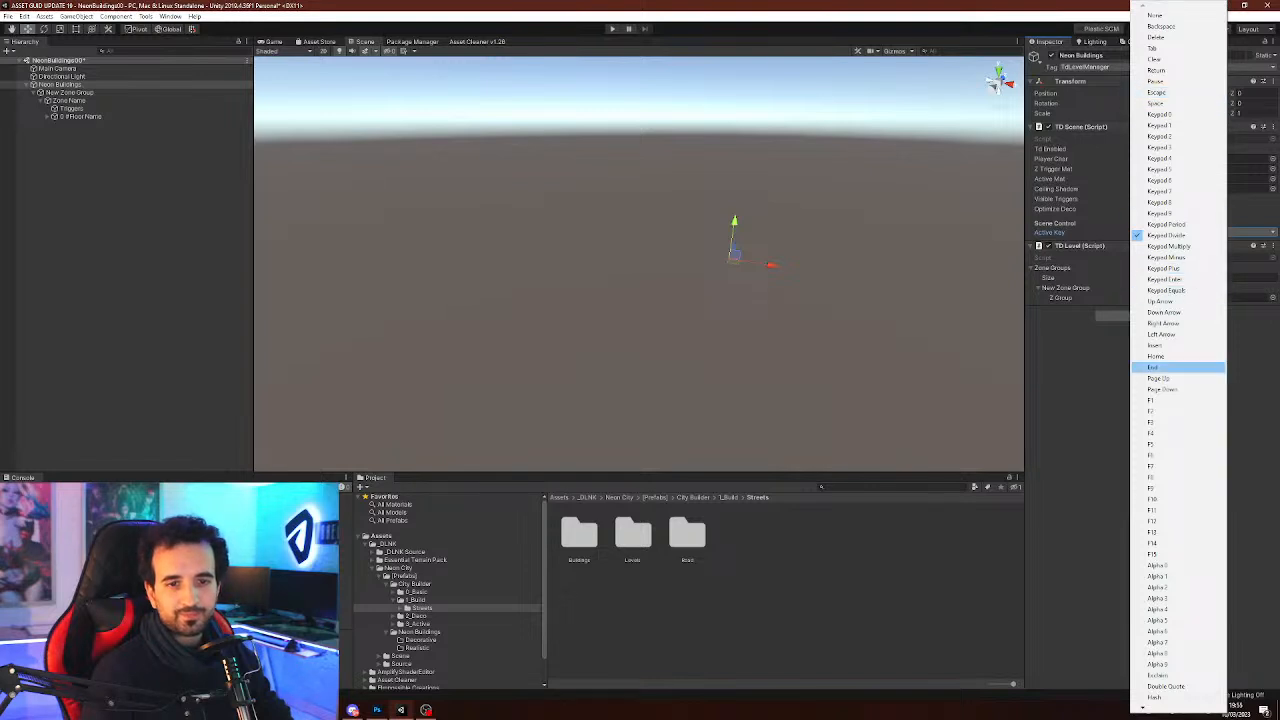
{"action": "scroll", "coordinate": [1177, 697], "scroll_direction": "down", "scroll_amount": 5}
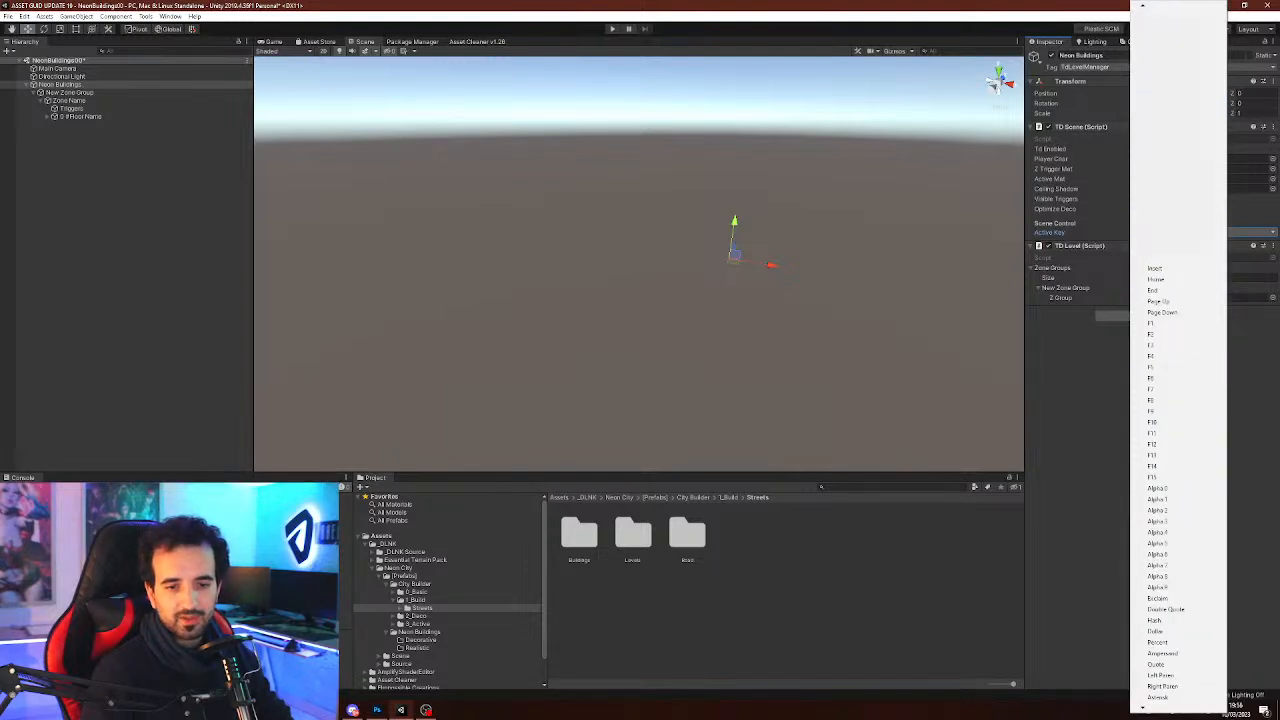
{"action": "scroll", "coordinate": [1177, 697], "scroll_direction": "down", "scroll_amount": 4}
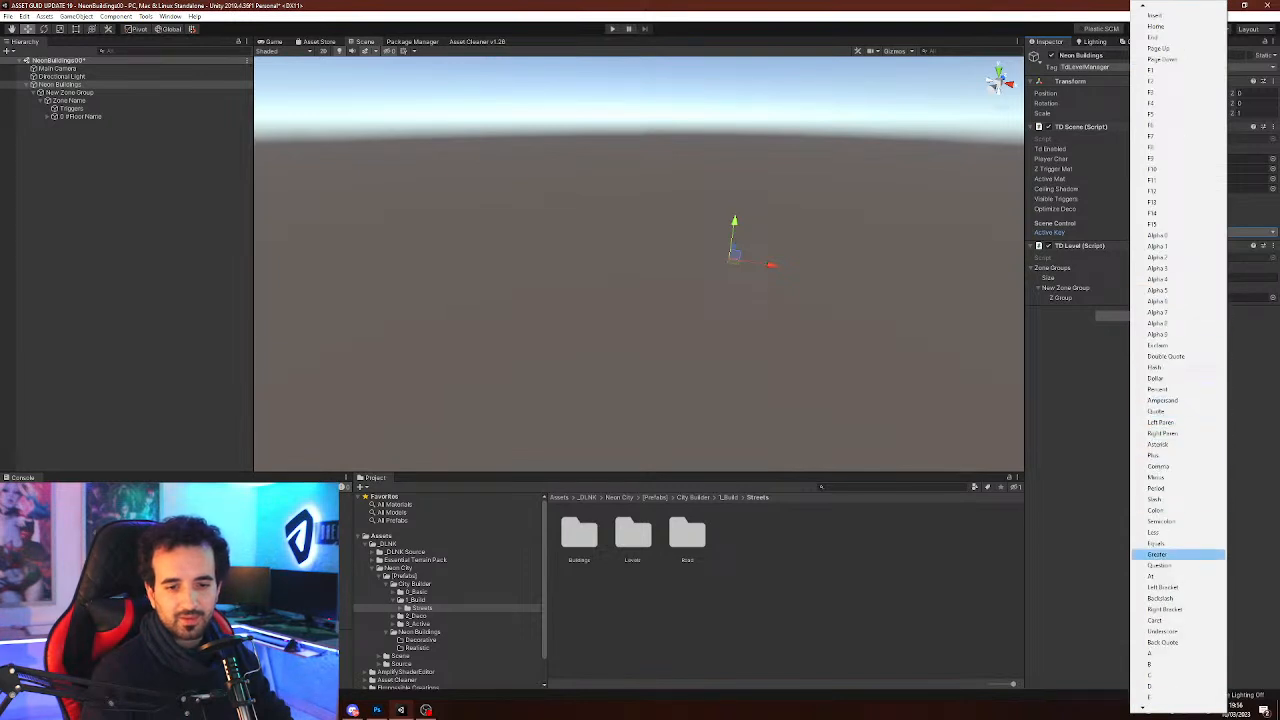
{"action": "left_click", "coordinate": [1178, 697]}
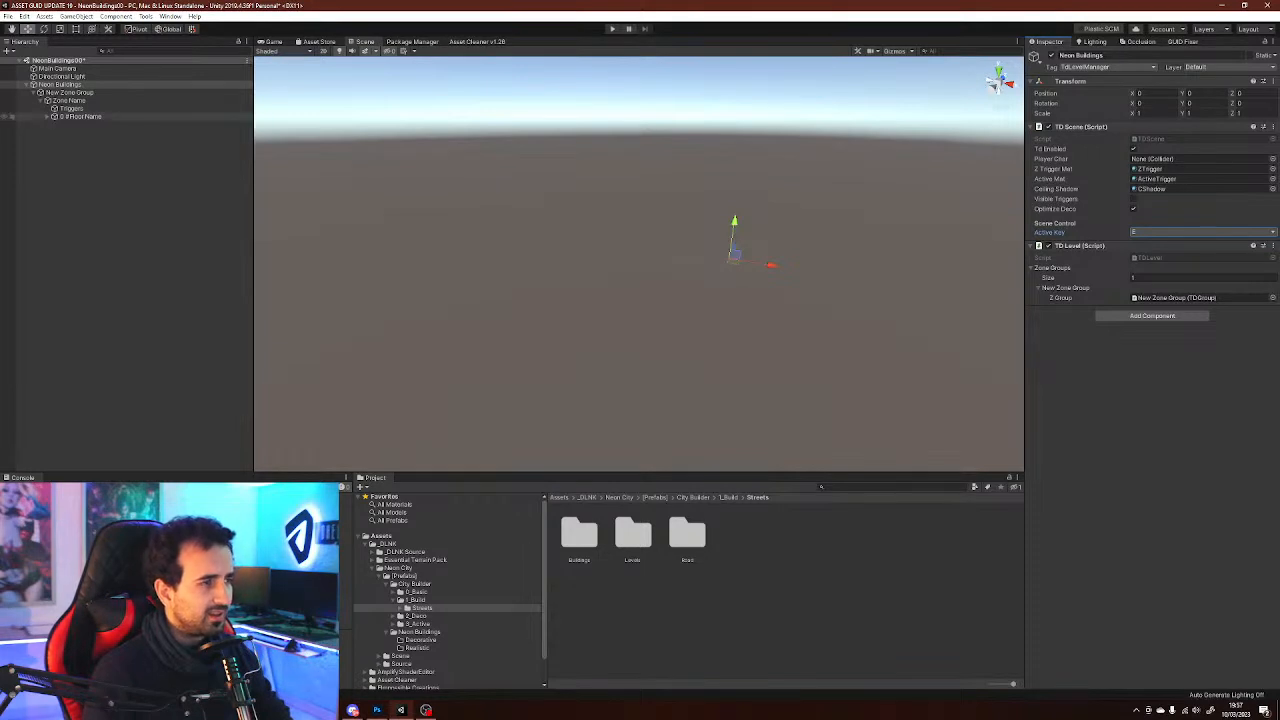
Inspect the level's floor hierarchy and zone group settings, reopening and closing the Level Creator
{"action": "left_click", "coordinate": [47, 117]}
{"action": "left_click", "coordinate": [55, 124]}
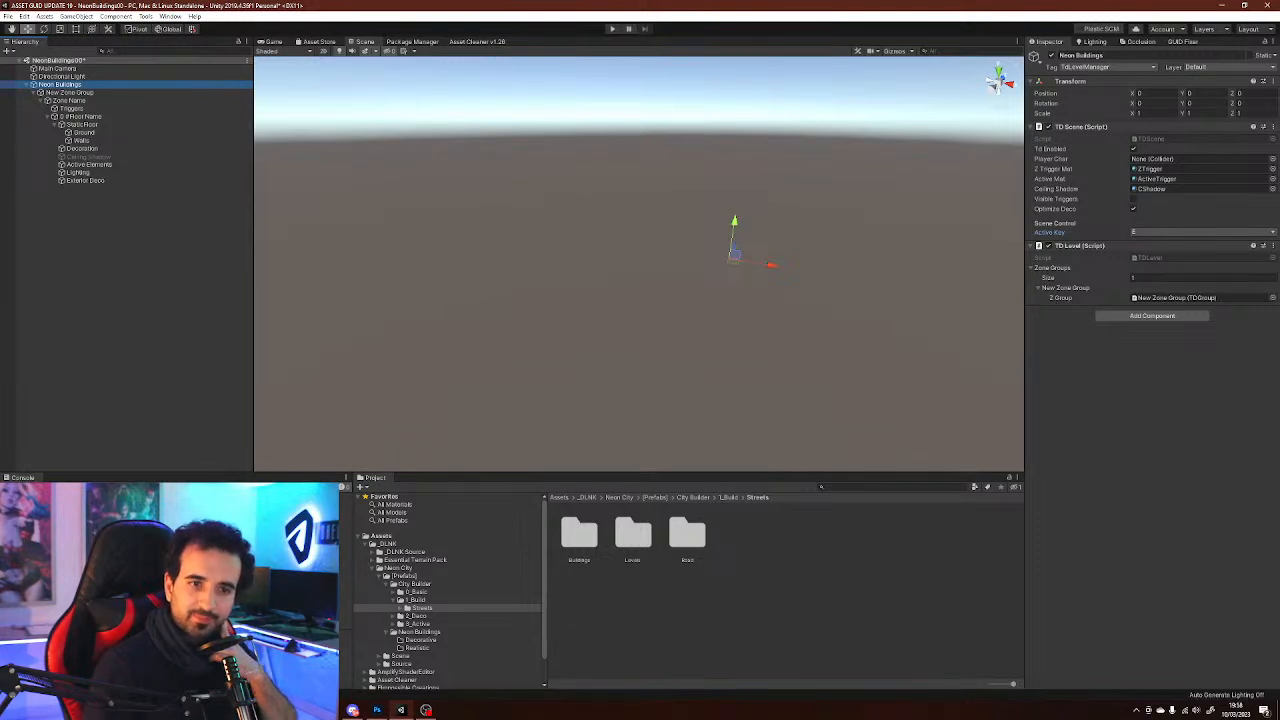
{"action": "left_click", "coordinate": [1200, 278]}
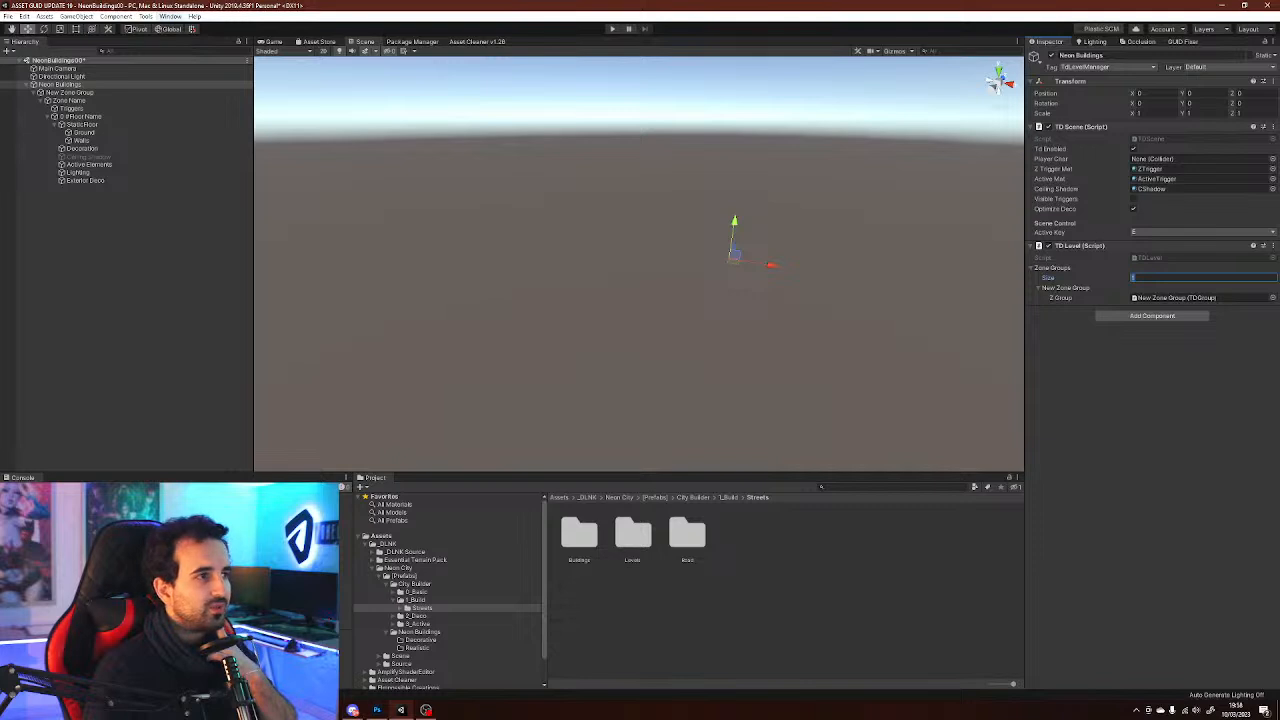
{"action": "left_click", "coordinate": [170, 16]}
{"action": "mouse_move", "coordinate": [230, 82]}
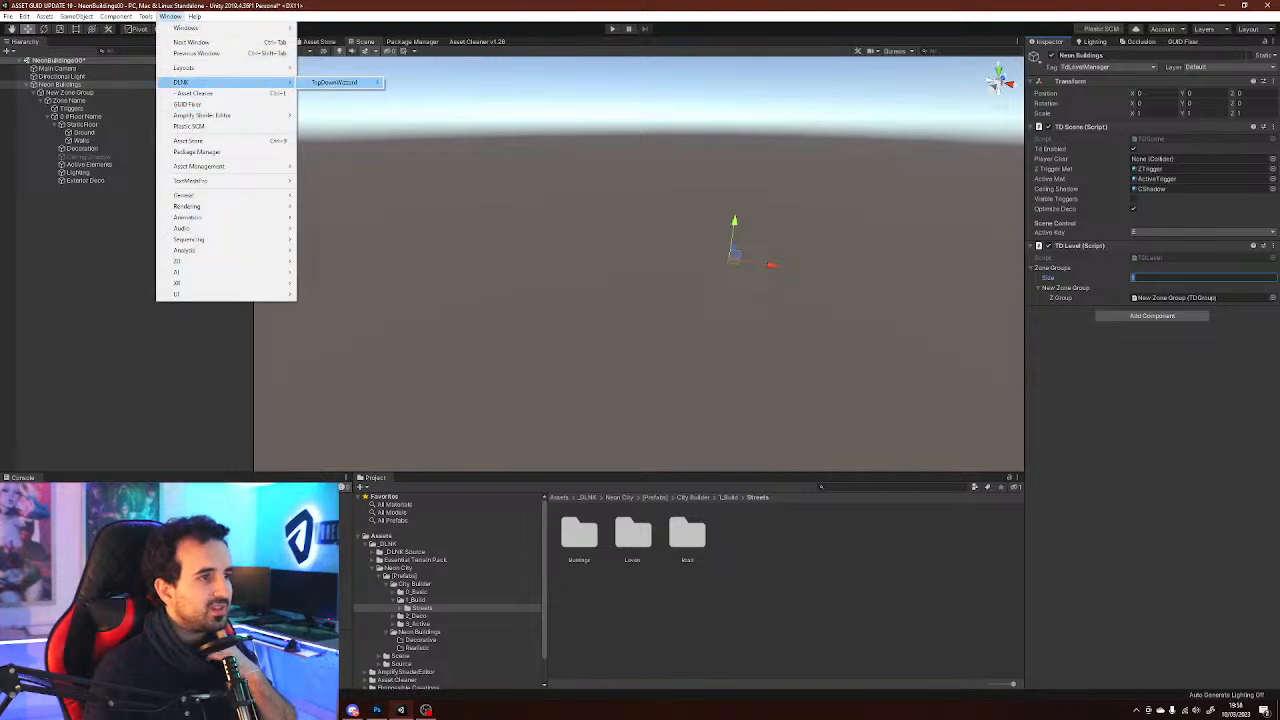
{"action": "left_click", "coordinate": [340, 83]}
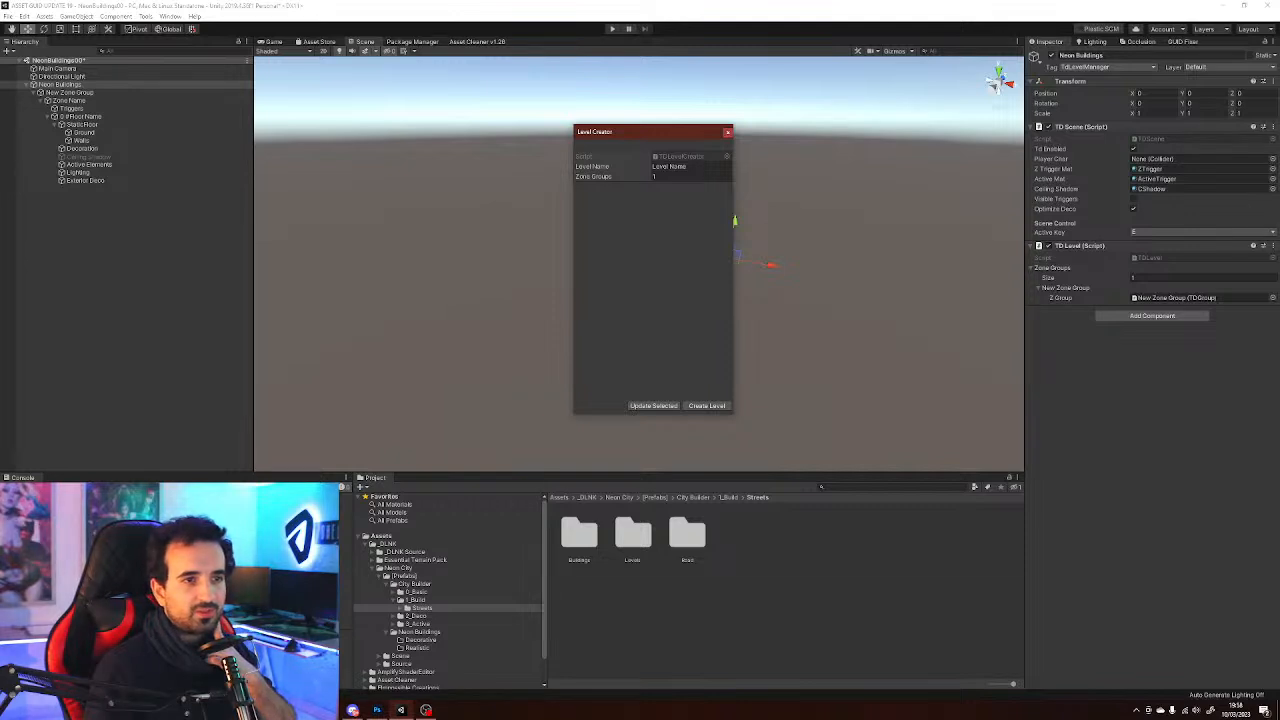
{"action": "left_click", "coordinate": [727, 131]}
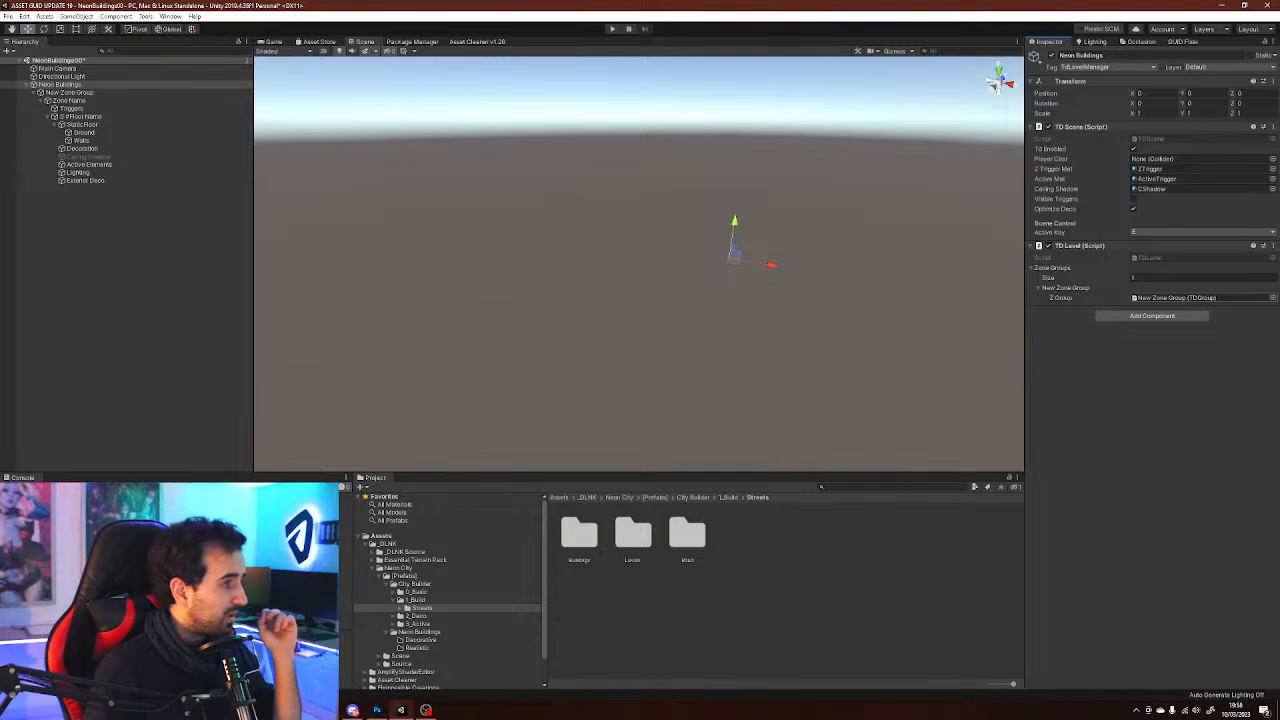
{"action": "left_click", "coordinate": [1178, 298]}
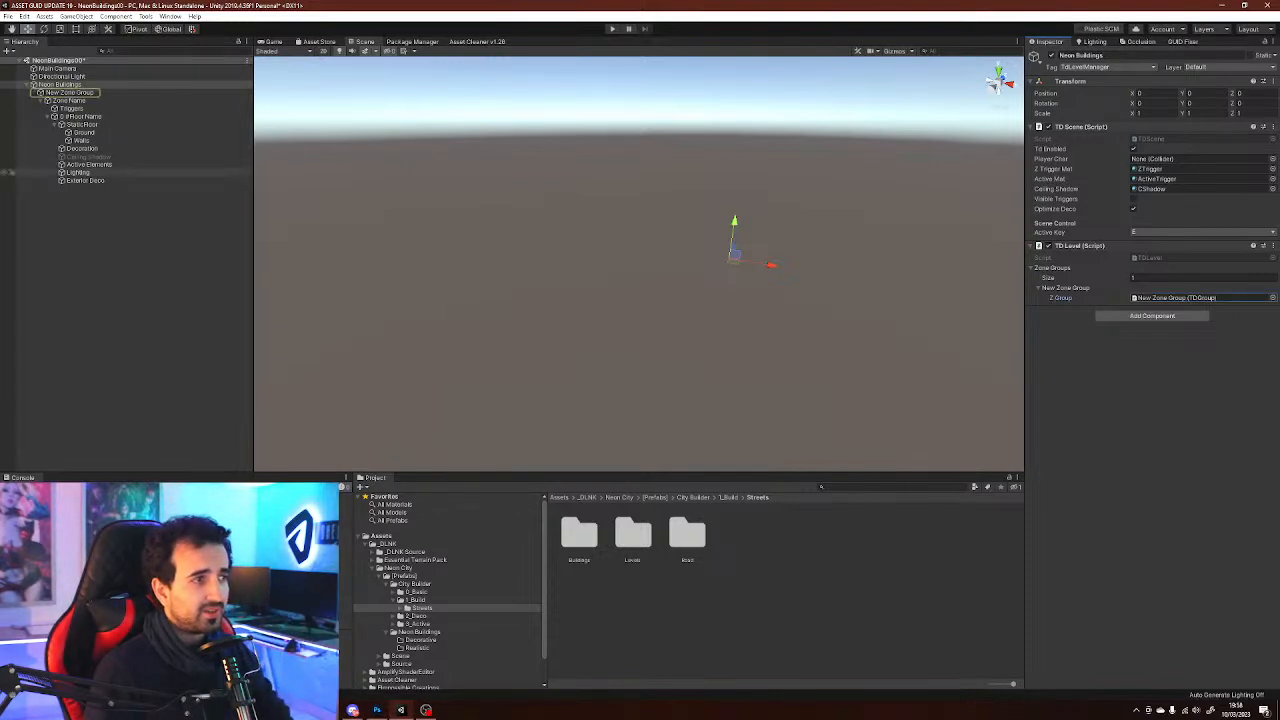
Set the New Zone Group's Zone Name to Buildings Showroom
{"action": "left_click", "coordinate": [70, 92]}
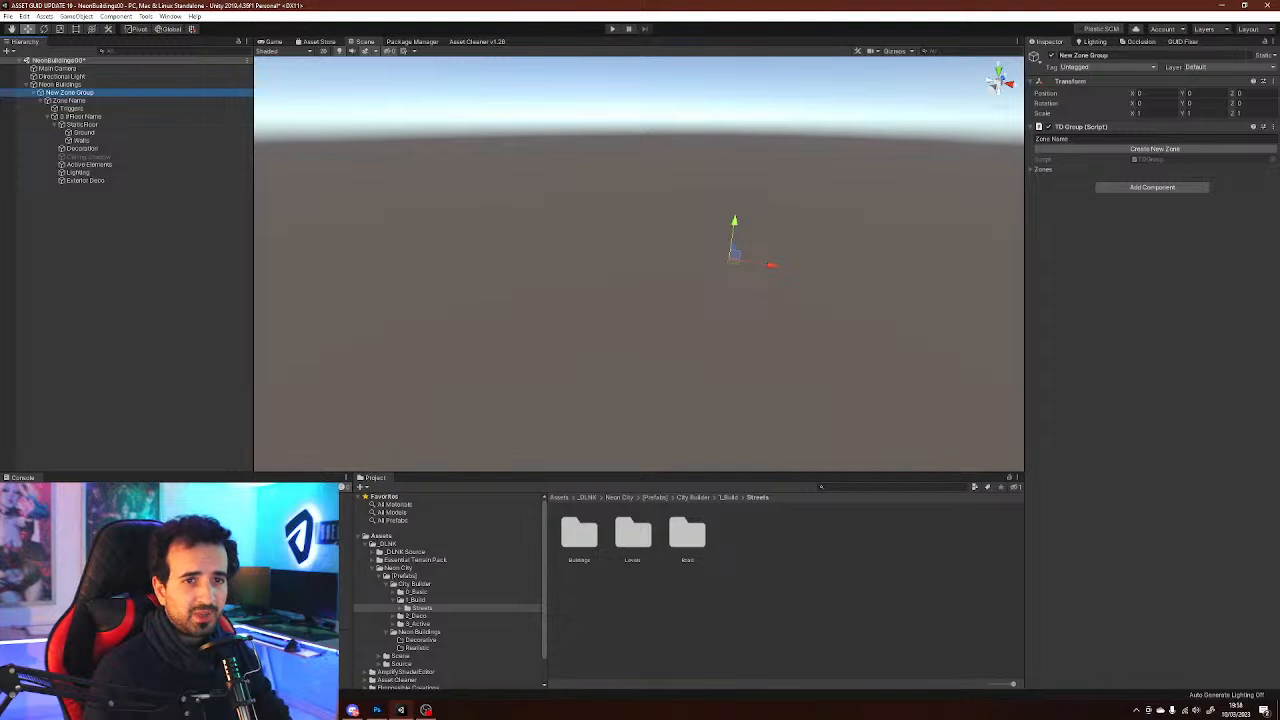
{"action": "left_click", "coordinate": [1042, 170]}
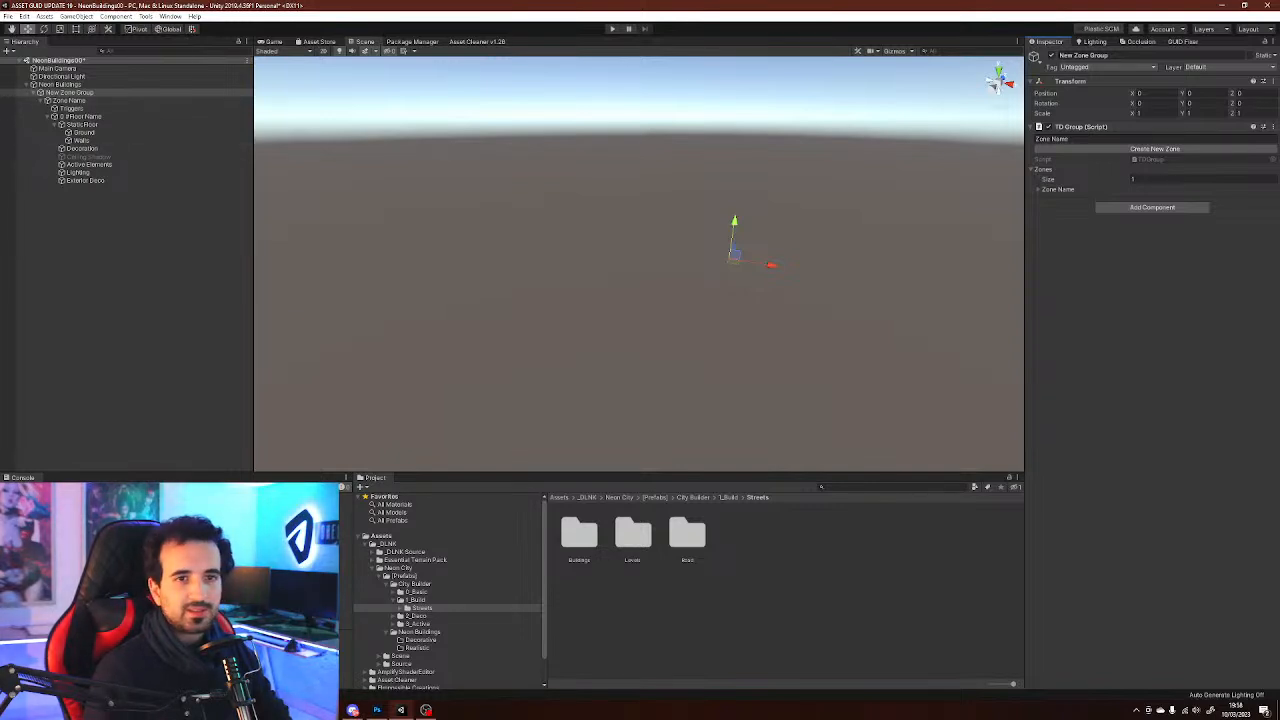
{"action": "left_click", "coordinate": [1055, 139]}
{"action": "key", "text": "ctrl+a"}
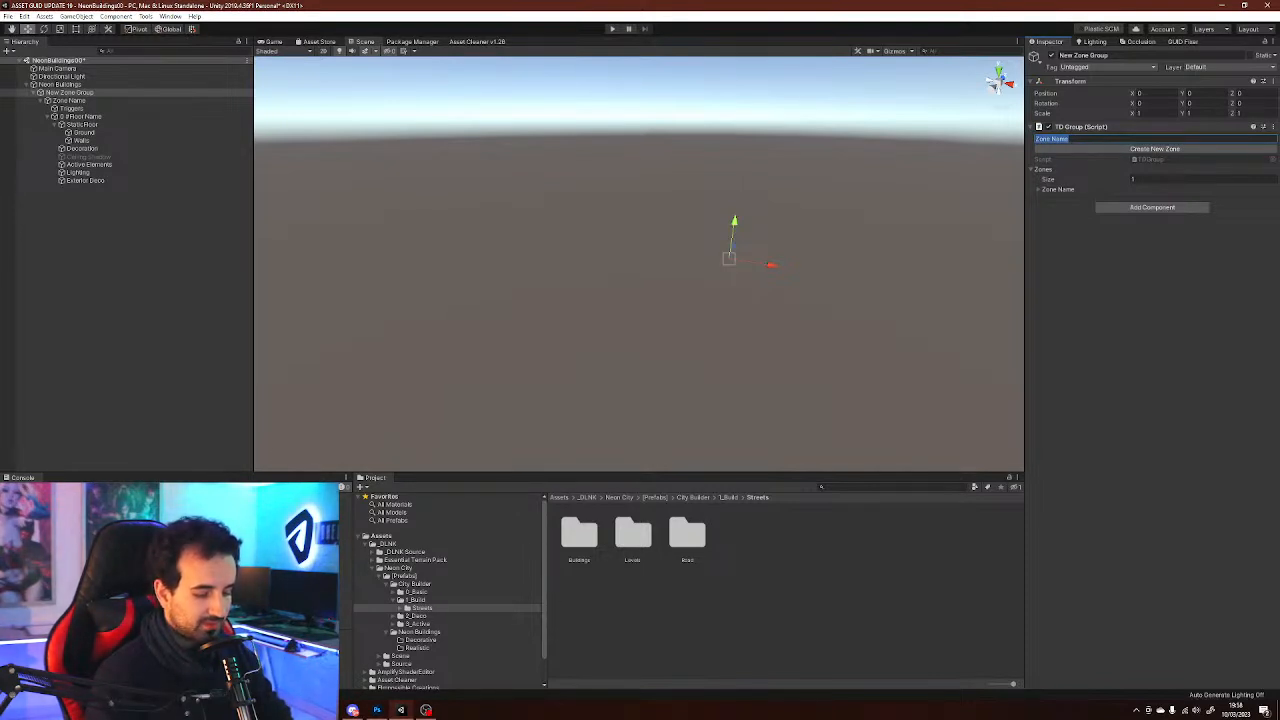
{"action": "type", "text": "Bu"}
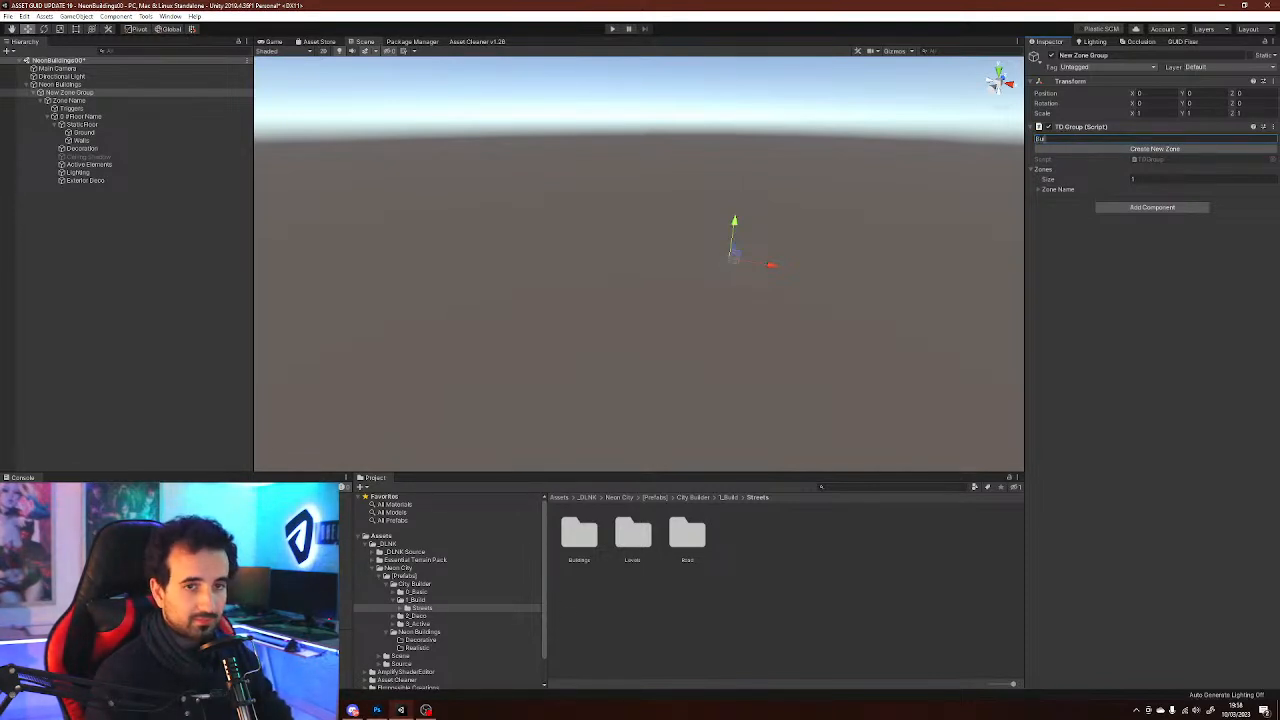
{"action": "type", "text": "ildings Street"}
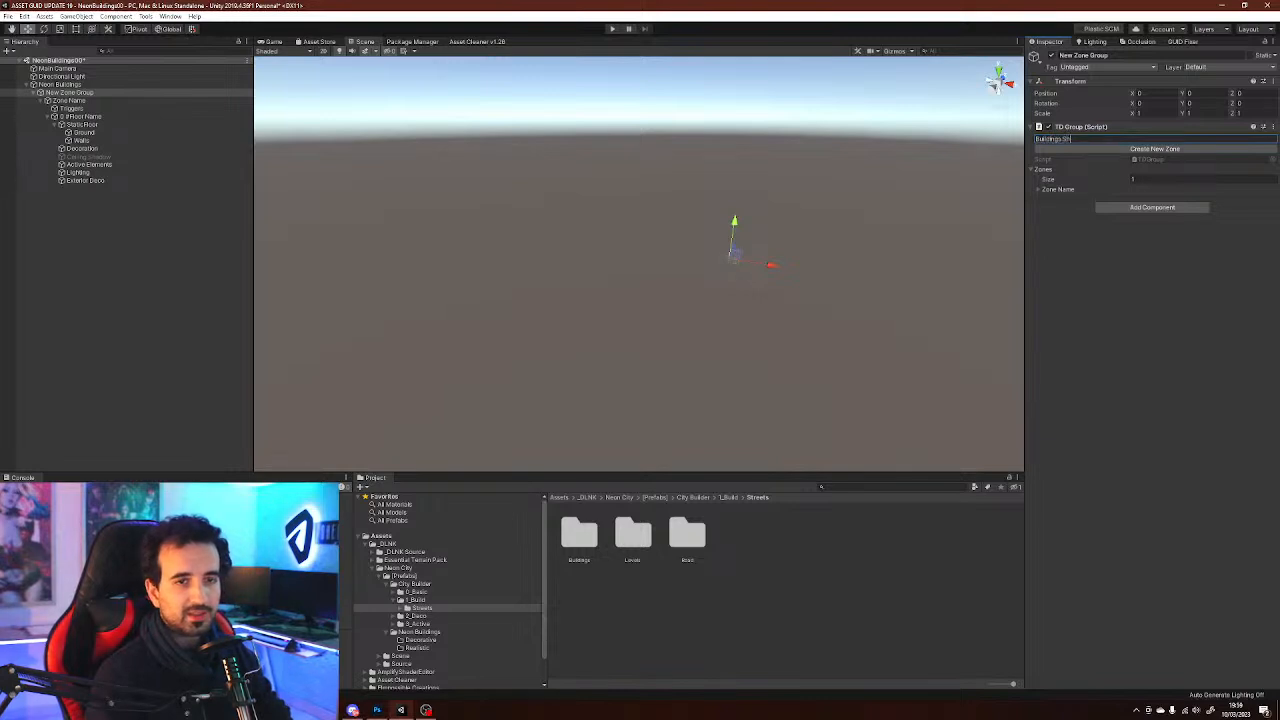
{"action": "type", "text": "oom"}
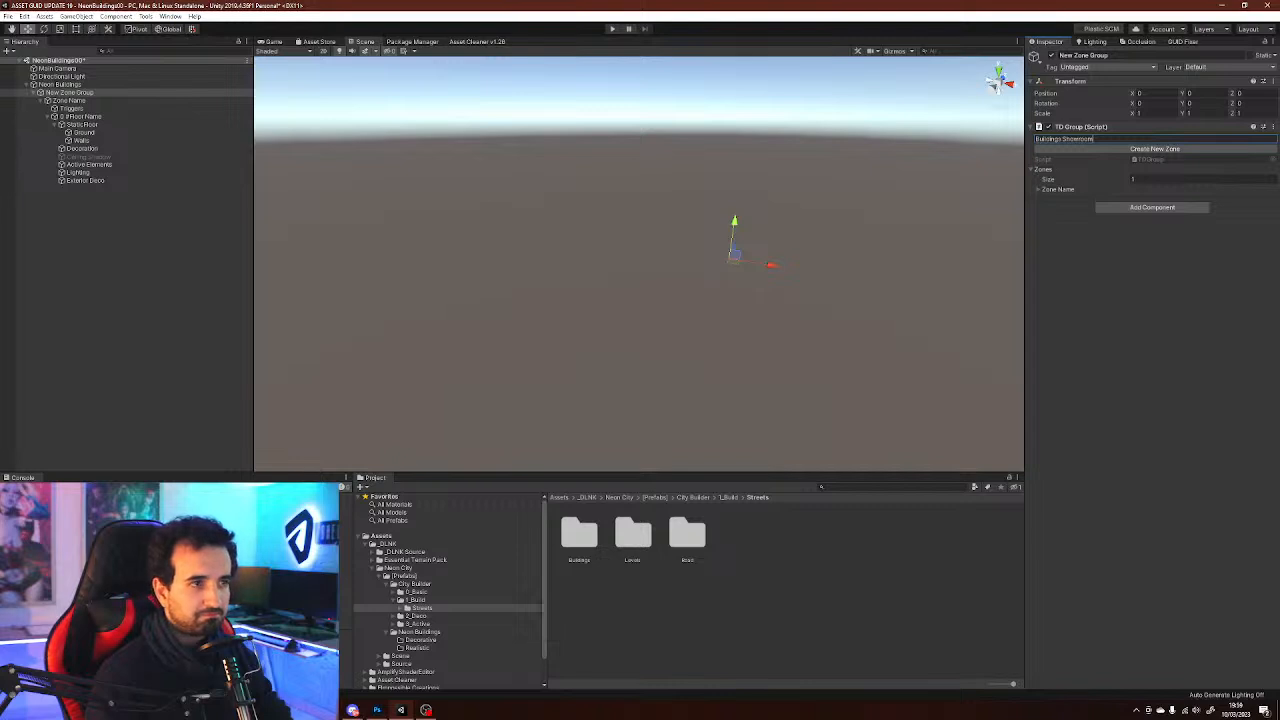
{"action": "left_click", "coordinate": [128, 262]}
Rename the New Zone Group object to Buildings Showroom by copying its zone name
{"action": "left_click", "coordinate": [70, 93]}
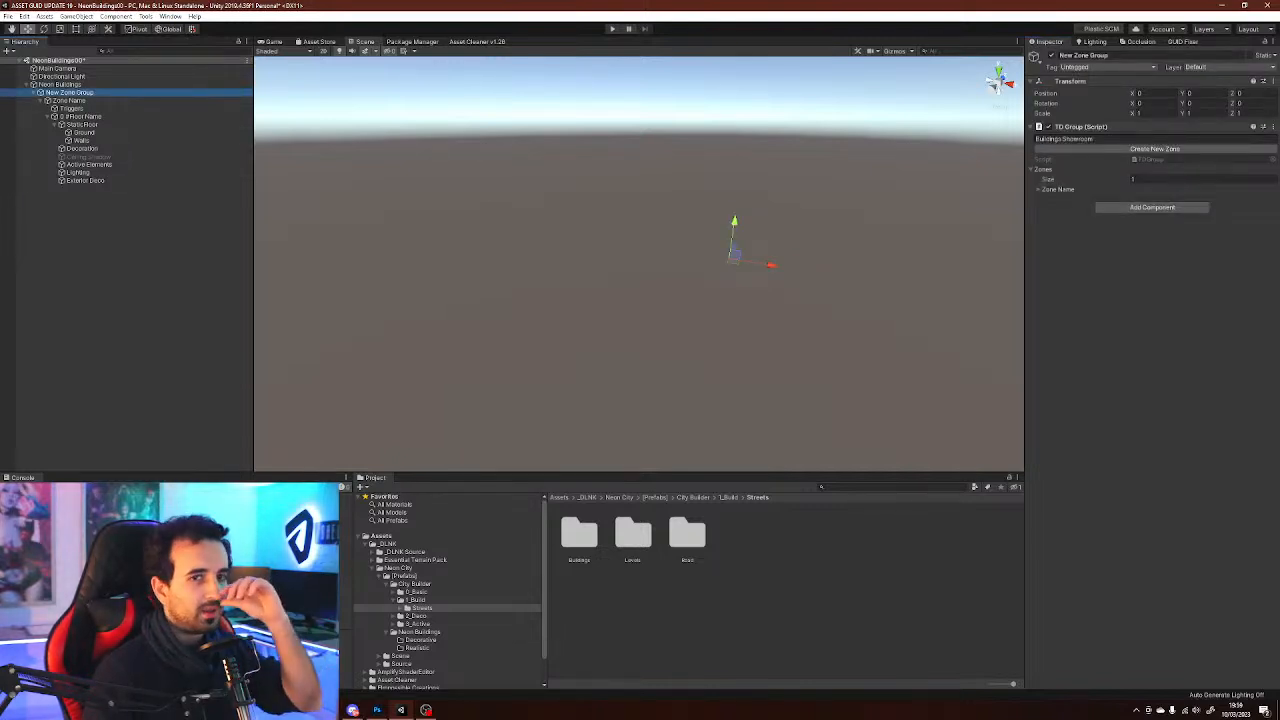
{"action": "left_click_drag", "start_coordinate": [1098, 139], "coordinate": [1032, 139]}
{"action": "key", "text": "ctrl+c"}
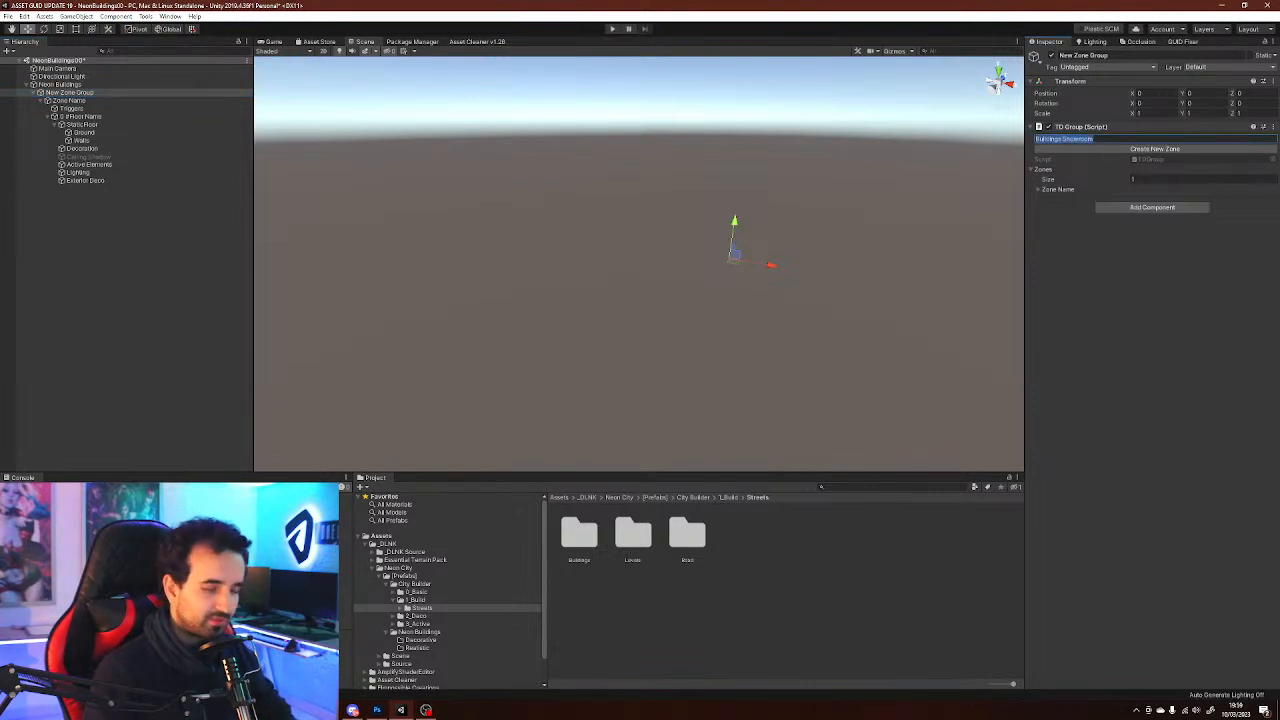
{"action": "left_click", "coordinate": [1110, 55]}
{"action": "left_click_drag", "start_coordinate": [1112, 55], "coordinate": [1057, 55]}
{"action": "key", "text": "ctrl+v"}
{"action": "key", "text": "Return"}
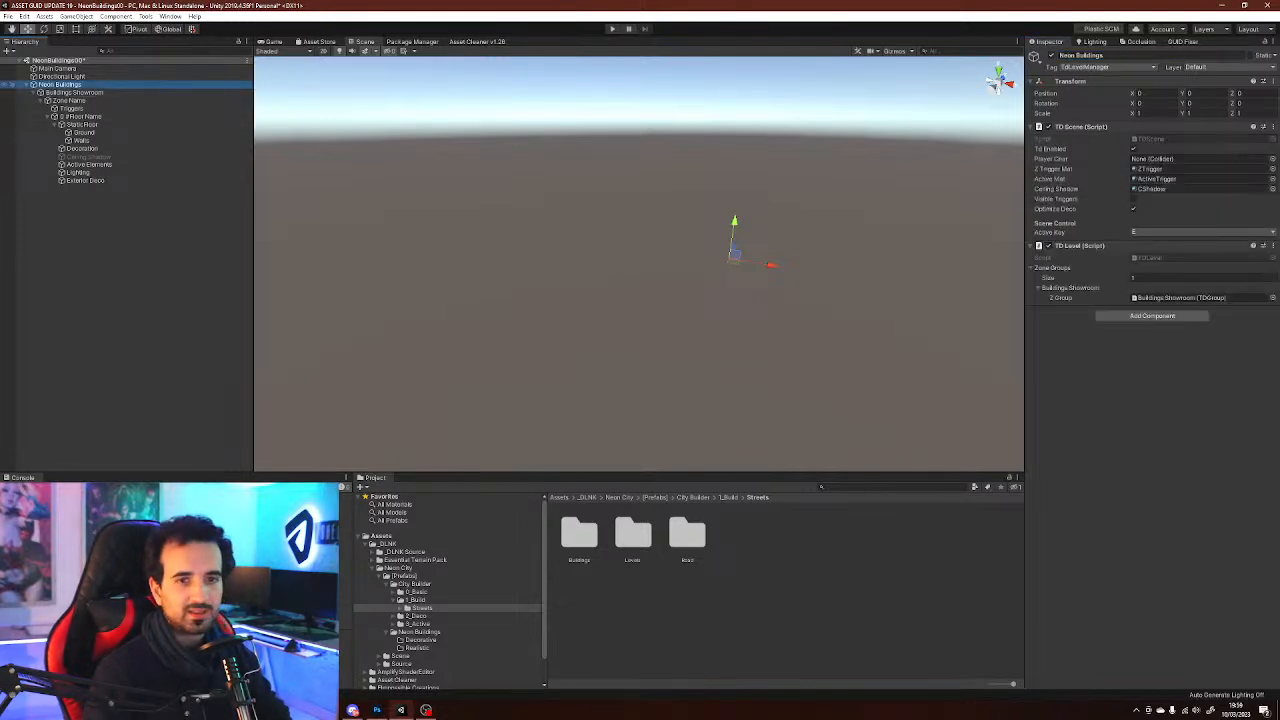
Inspect the Buildings Showroom group and the Neon Buildings level object
{"action": "left_click", "coordinate": [74, 92]}
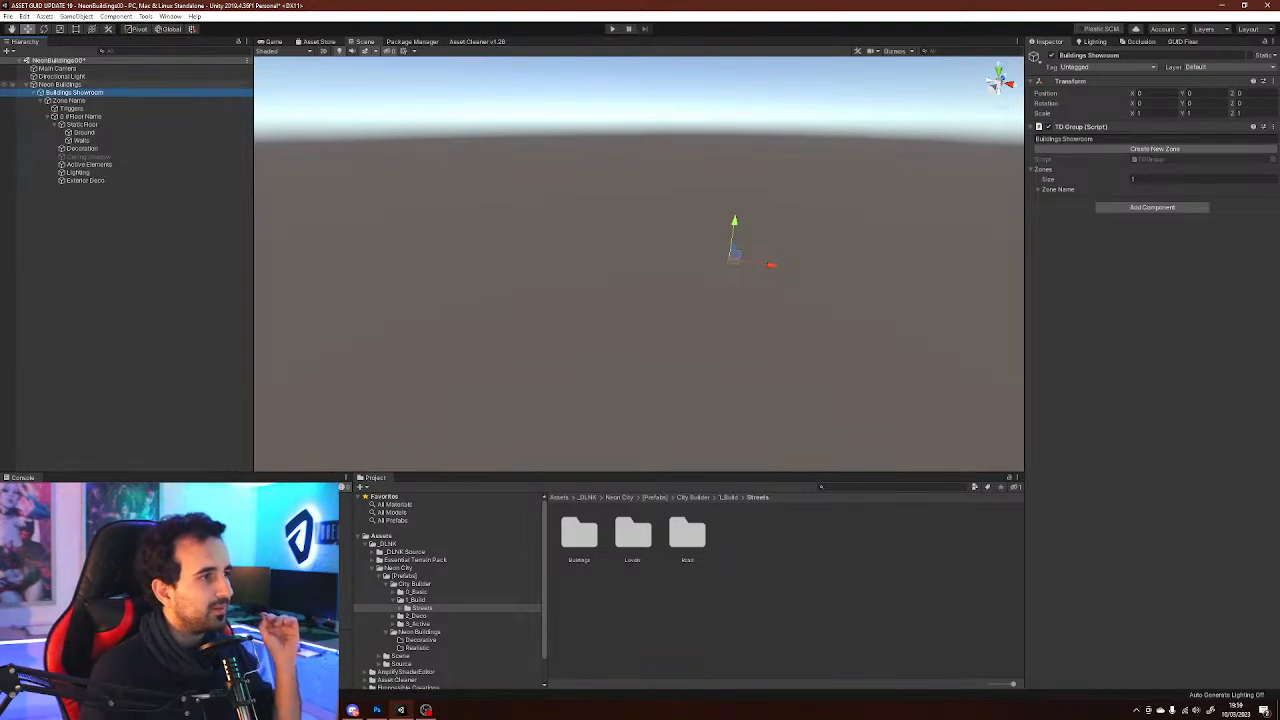
{"action": "left_click", "coordinate": [60, 84]}
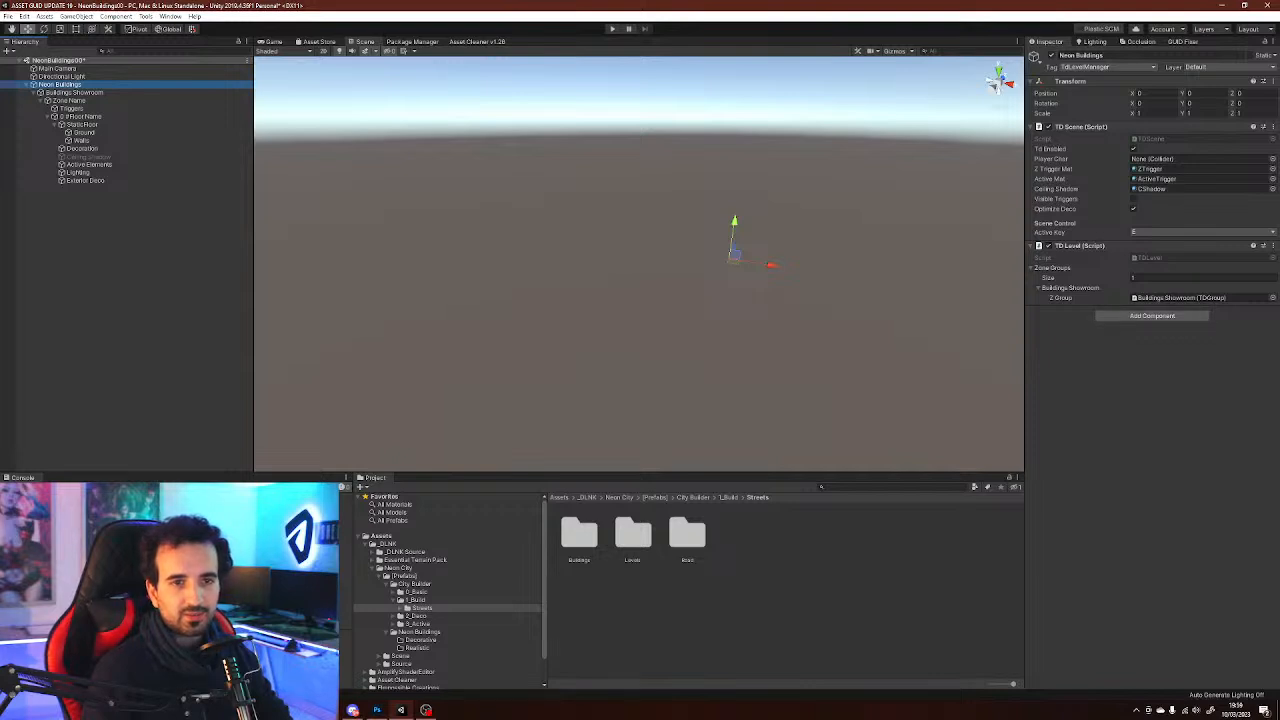
{"action": "left_click", "coordinate": [74, 92]}
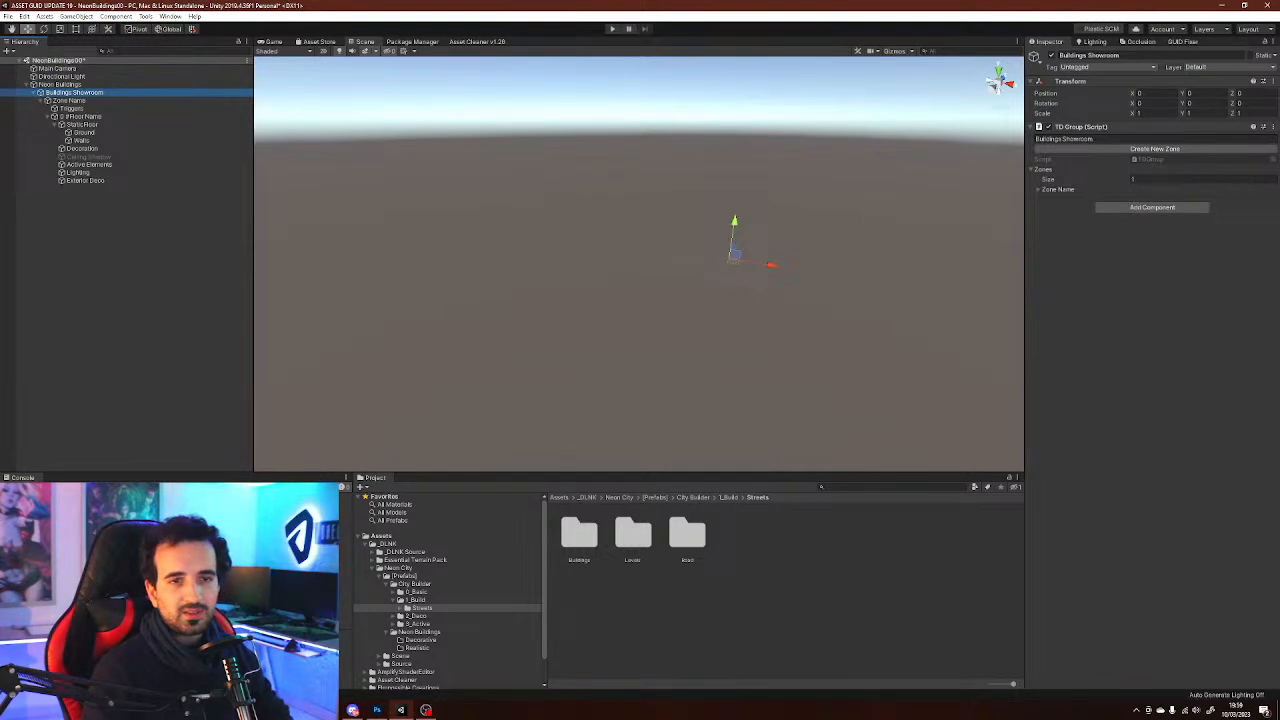
Rename the group's zone object, Zone Name, to Neon House 00
{"action": "left_click", "coordinate": [1039, 189]}
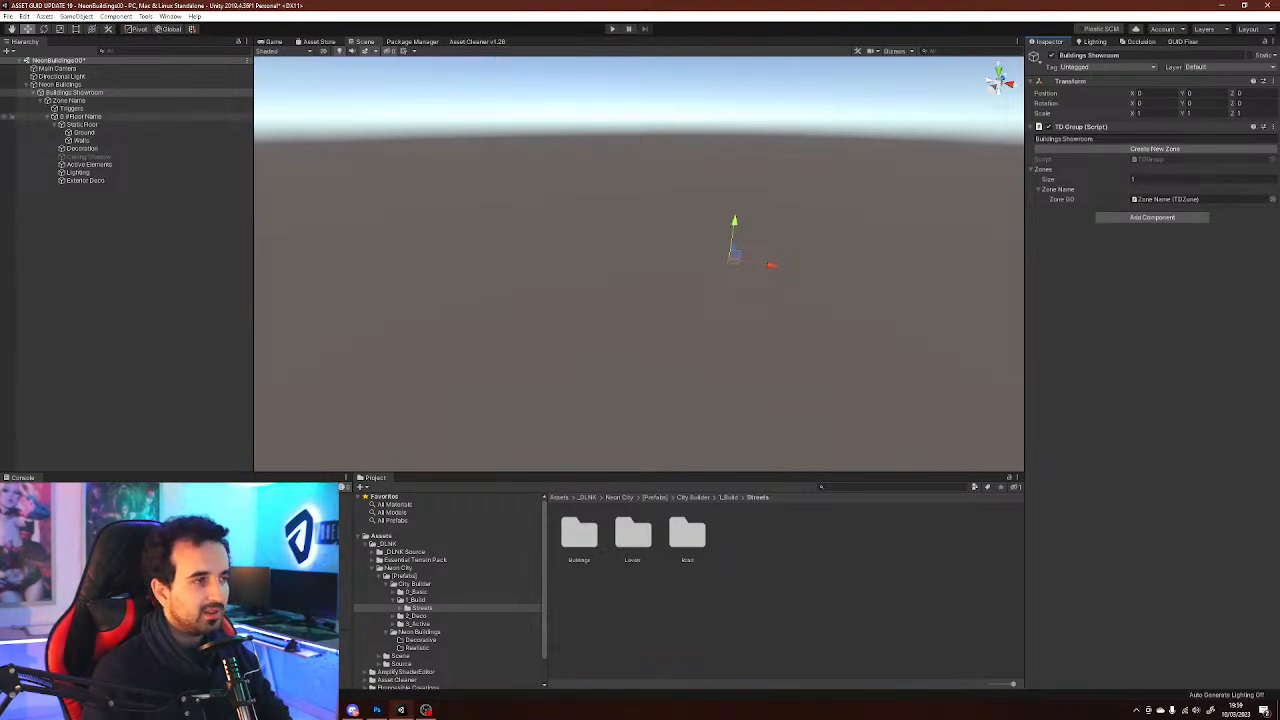
{"action": "left_click", "coordinate": [81, 117]}
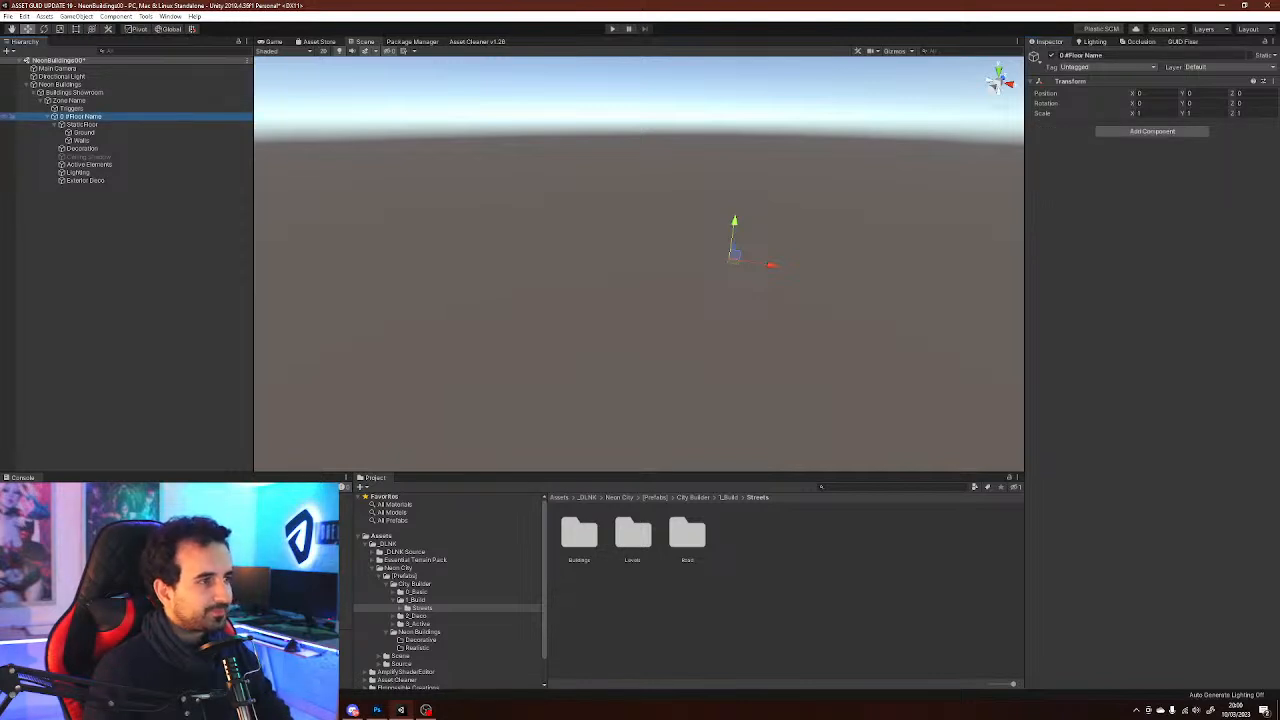
{"action": "left_click", "coordinate": [68, 101]}
{"action": "left_click", "coordinate": [1100, 56]}
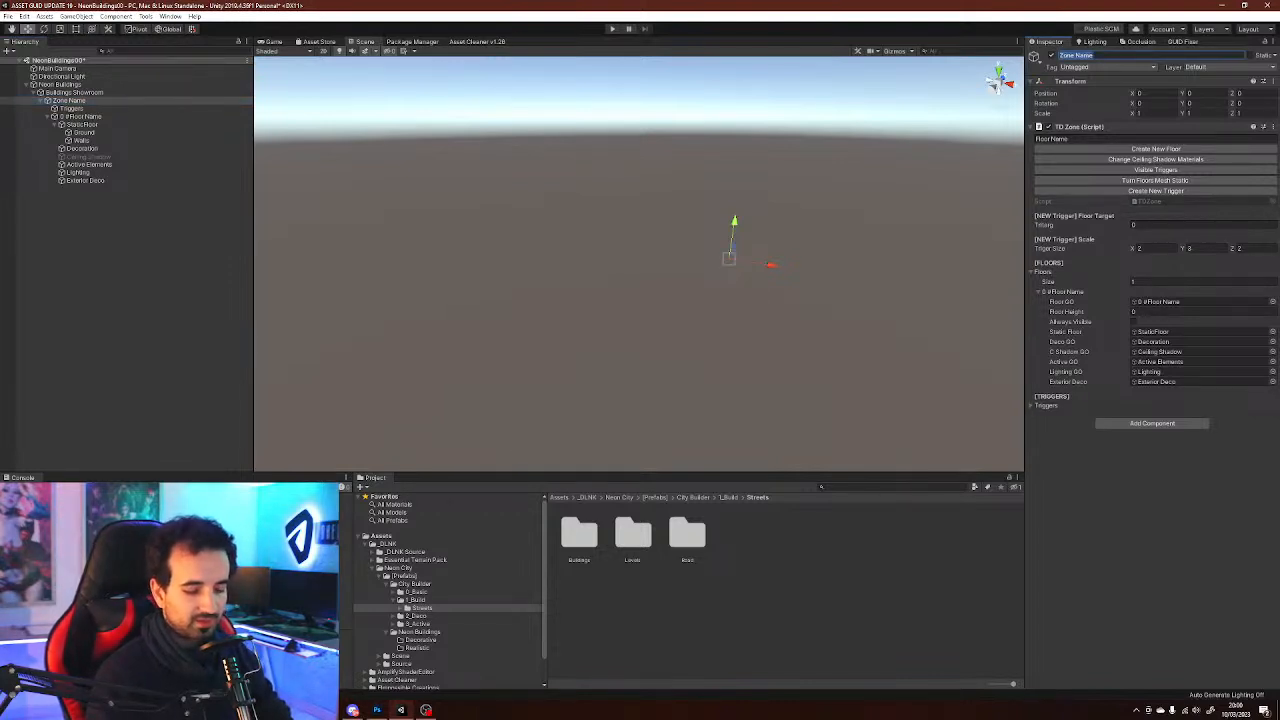
{"action": "type", "text": "Neop"}
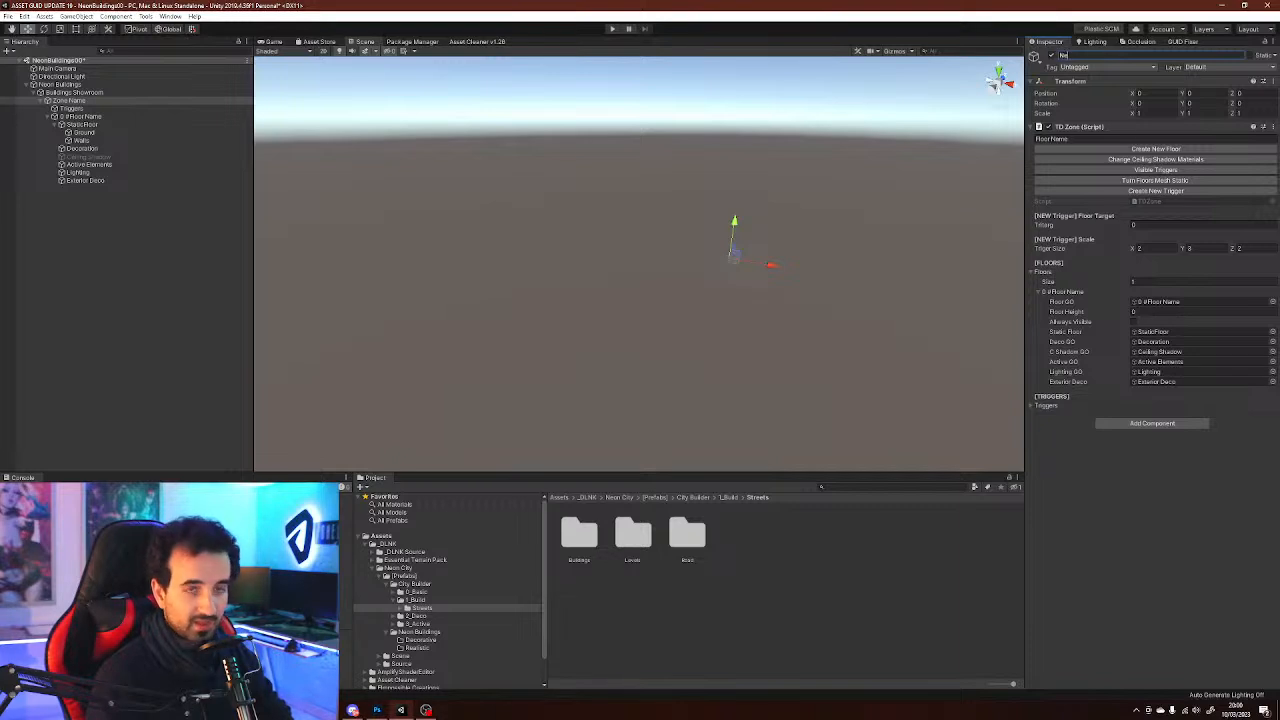
{"action": "type", "text": "n"}
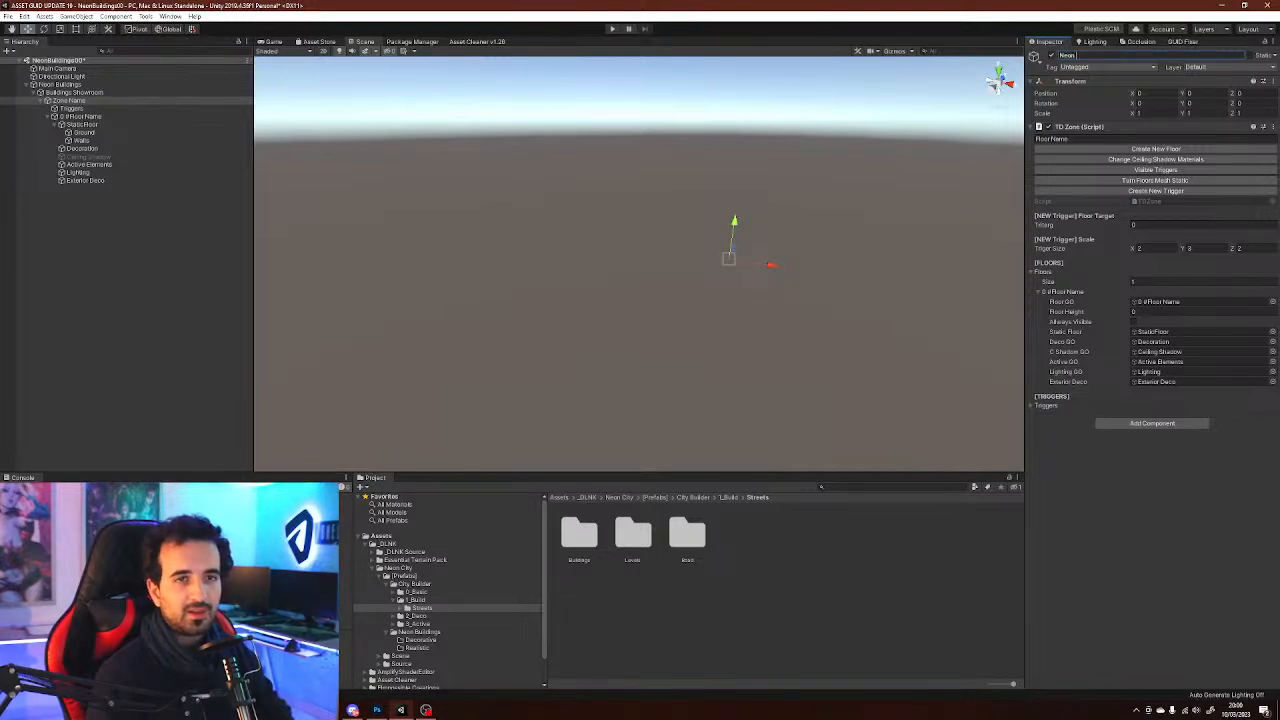
{"action": "type", "text": " House"}
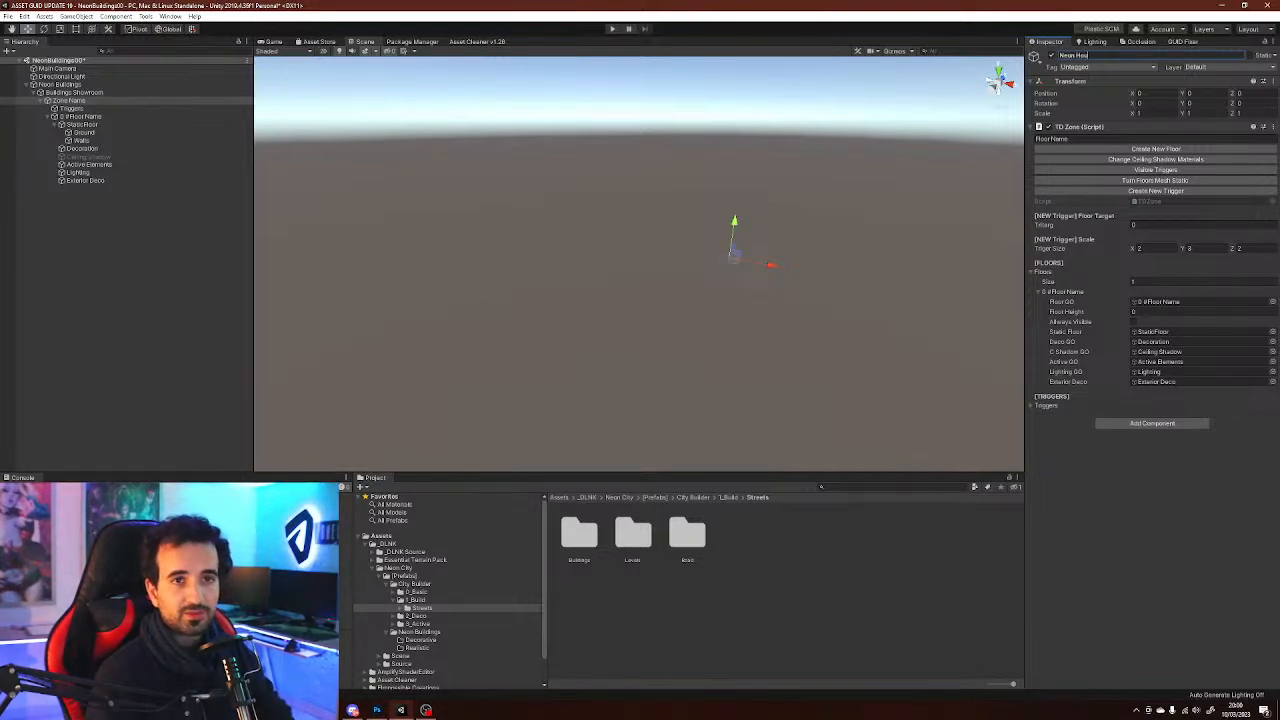
{"action": "type", "text": " 00"}
{"action": "key", "text": "Return"}
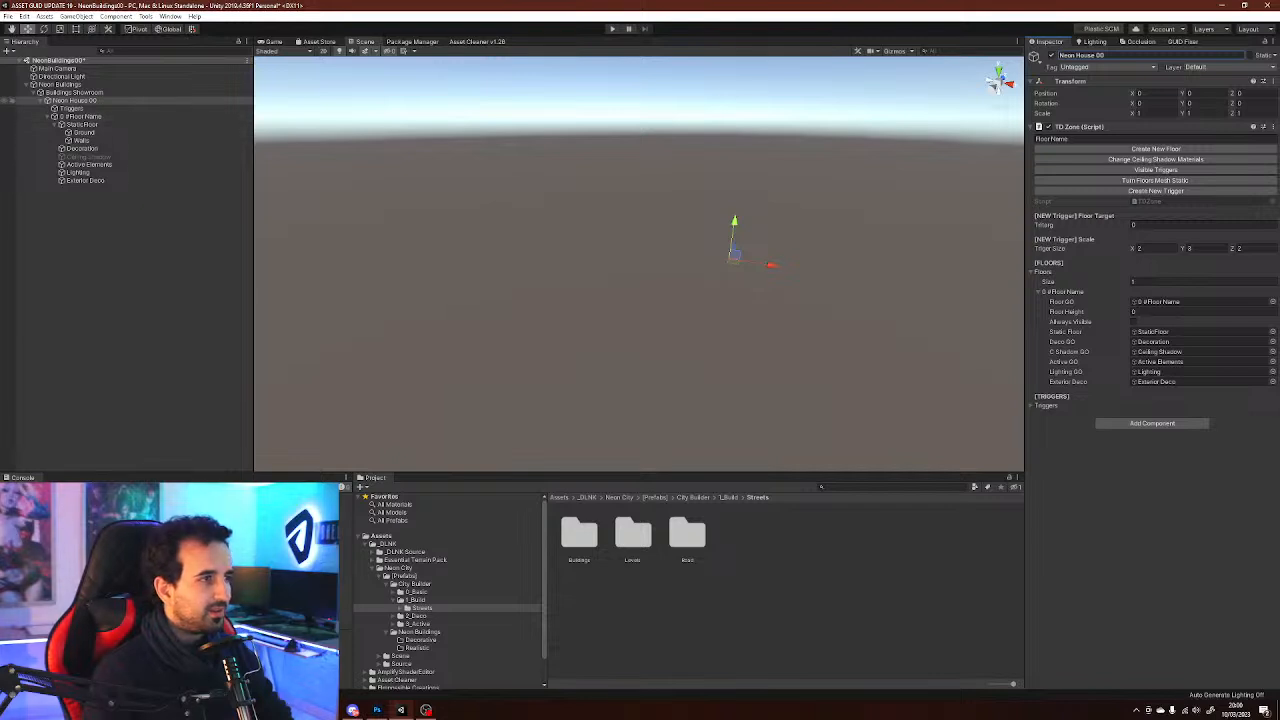
Inspect the Neon House 00 zone's floor children and its TD Zone floor settings
{"action": "left_click", "coordinate": [14, 93]}
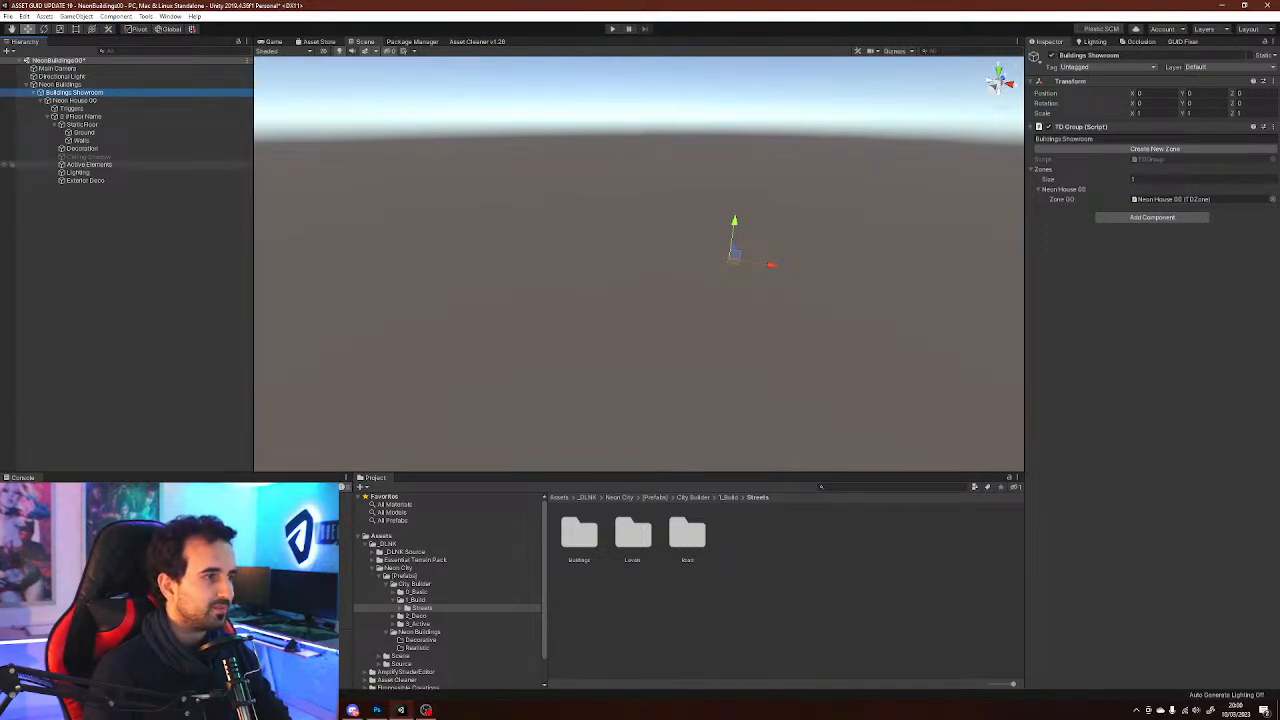
{"action": "left_click", "coordinate": [82, 117]}
{"action": "left_click", "coordinate": [47, 117]}
{"action": "left_click", "coordinate": [47, 117]}
{"action": "left_click", "coordinate": [82, 125]}
{"action": "left_click", "coordinate": [54, 125]}
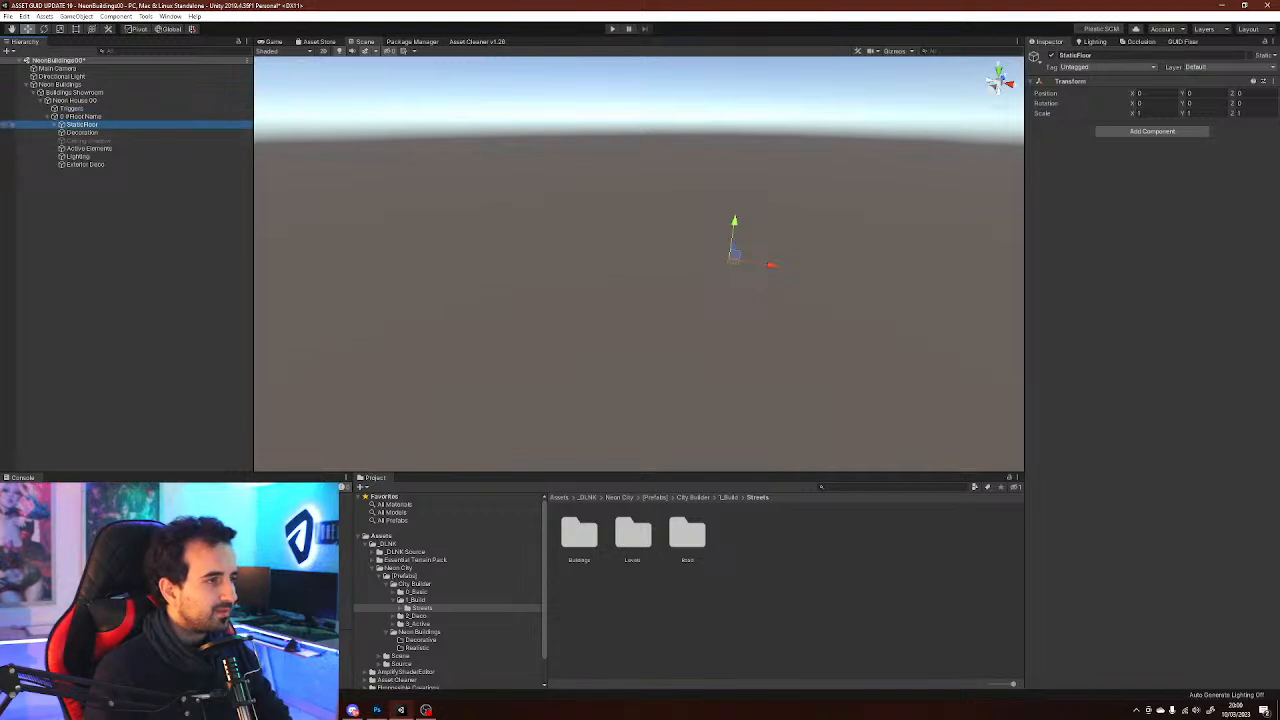
{"action": "left_click", "coordinate": [82, 117]}
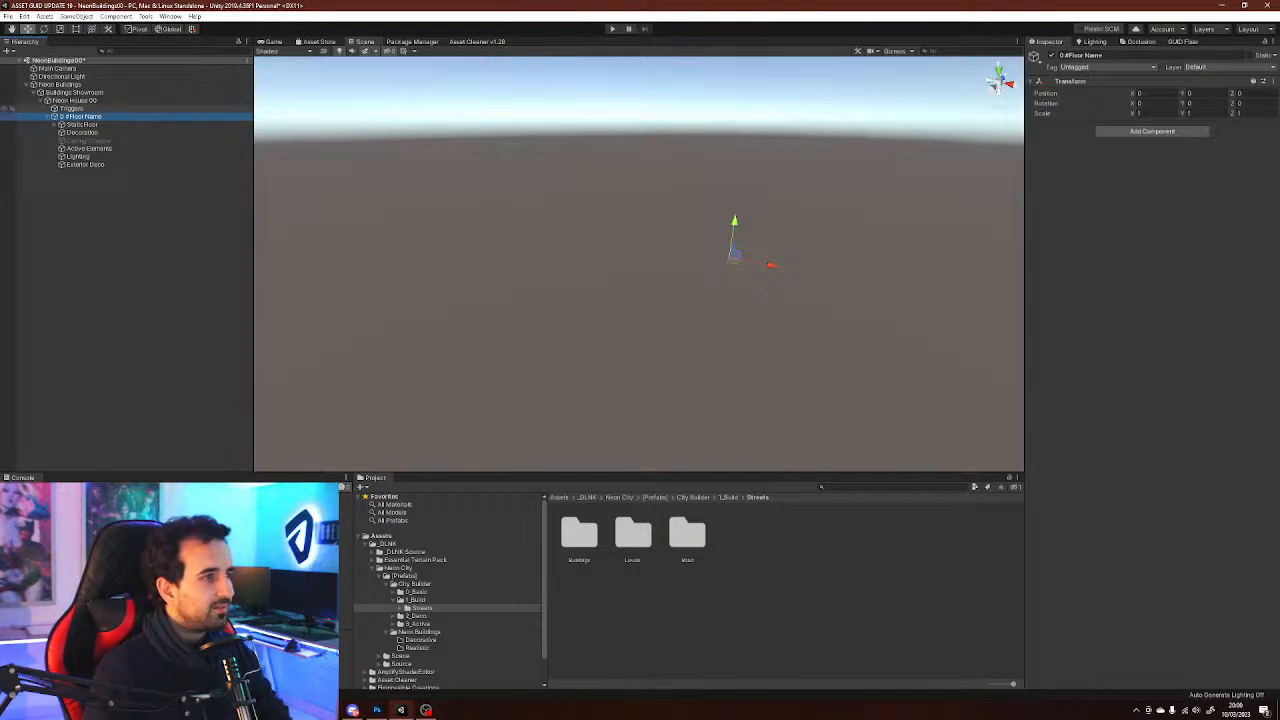
{"action": "left_click", "coordinate": [75, 101]}
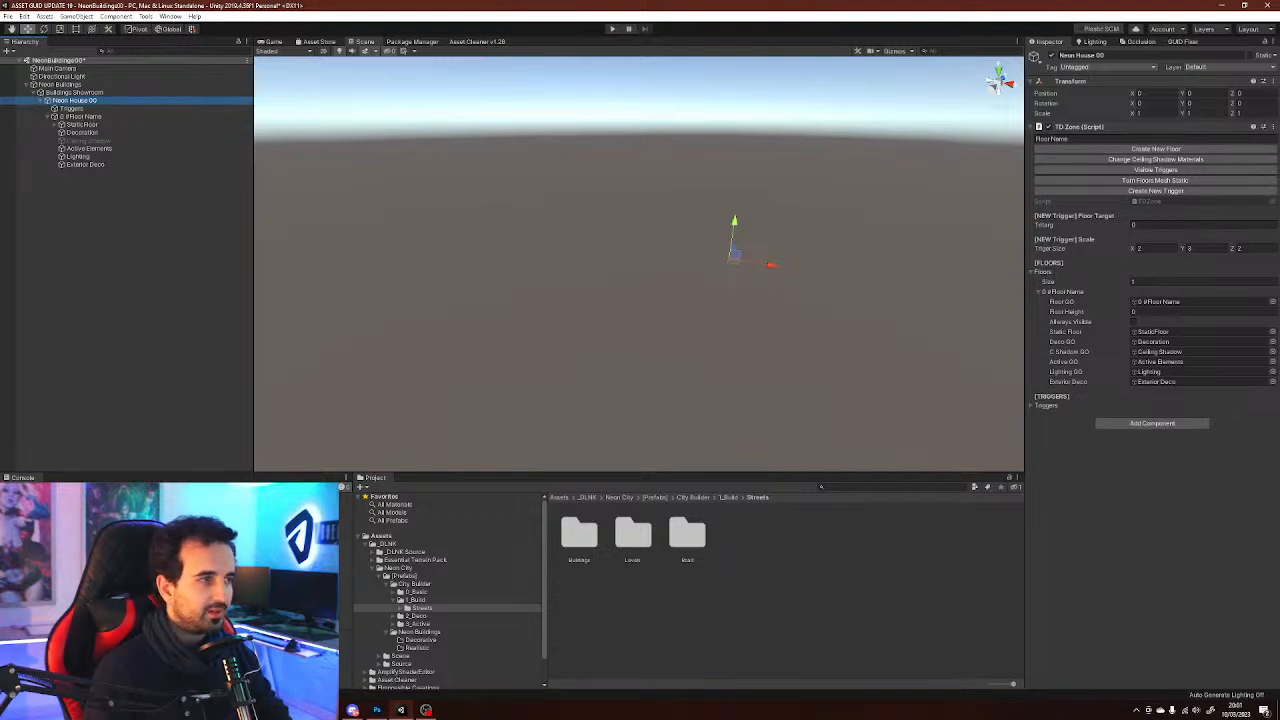
{"action": "left_click", "coordinate": [82, 116]}
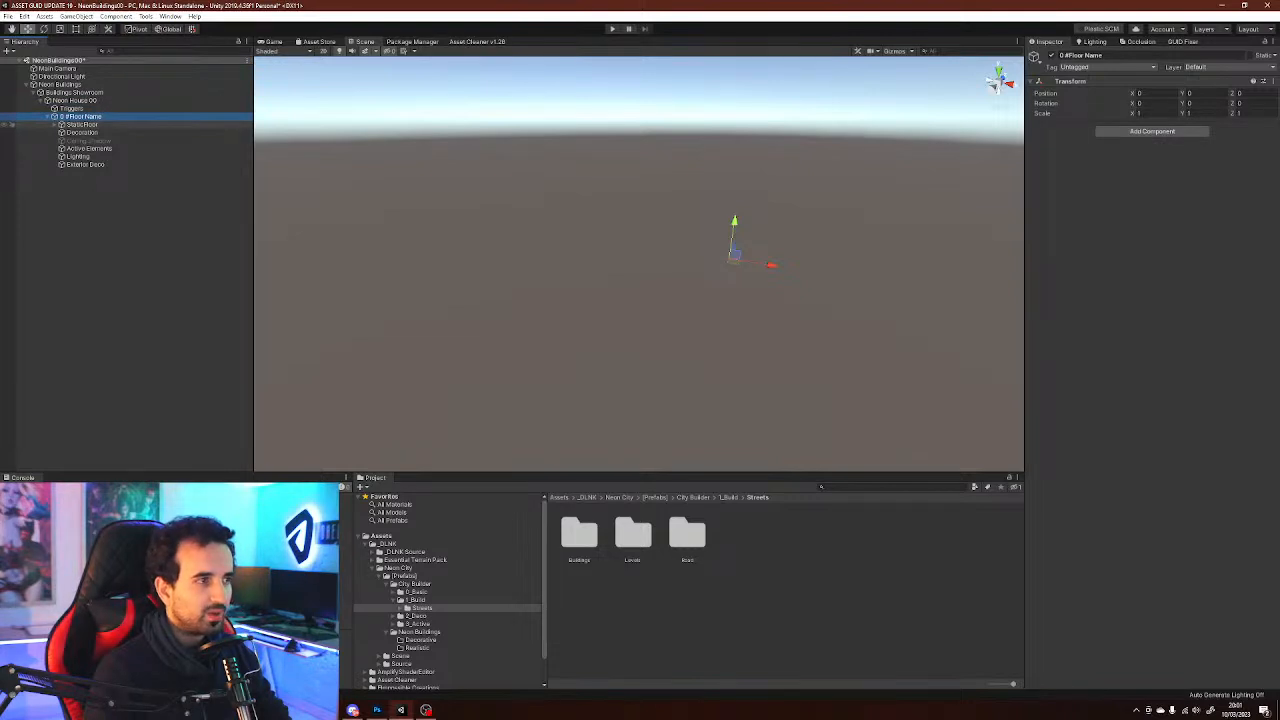
{"action": "left_click", "coordinate": [54, 125]}
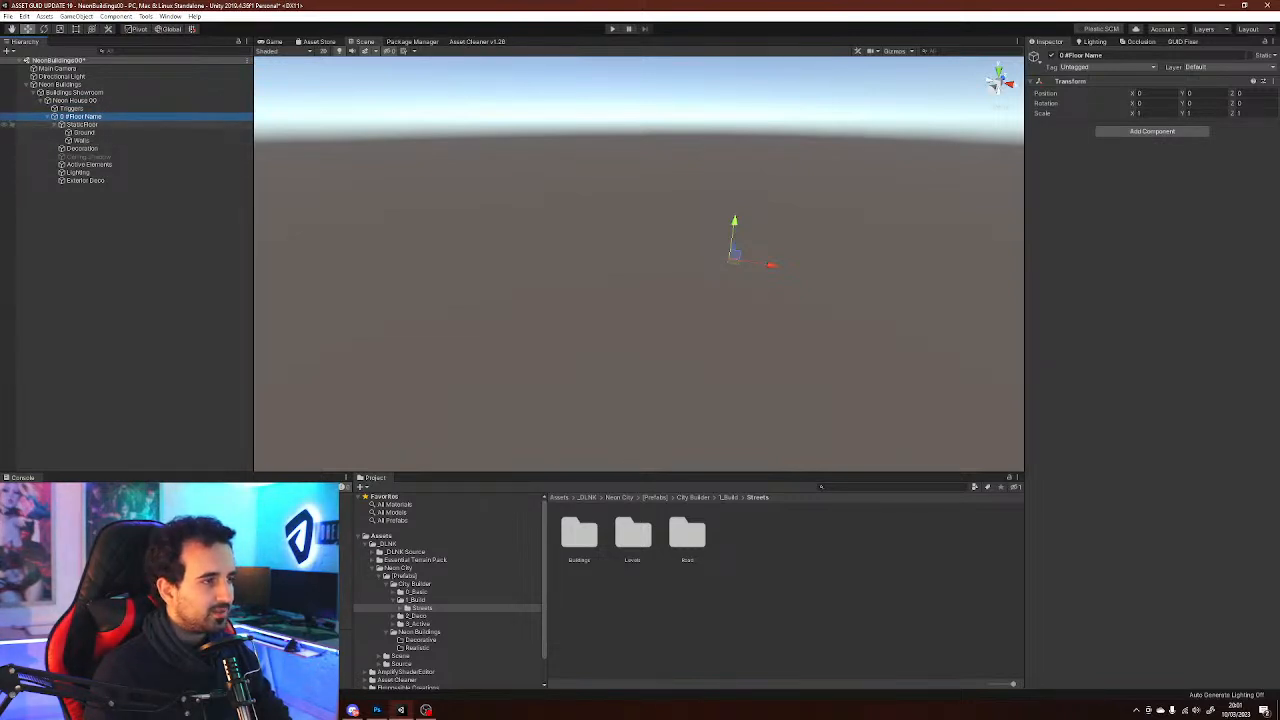
{"action": "left_click", "coordinate": [86, 181]}
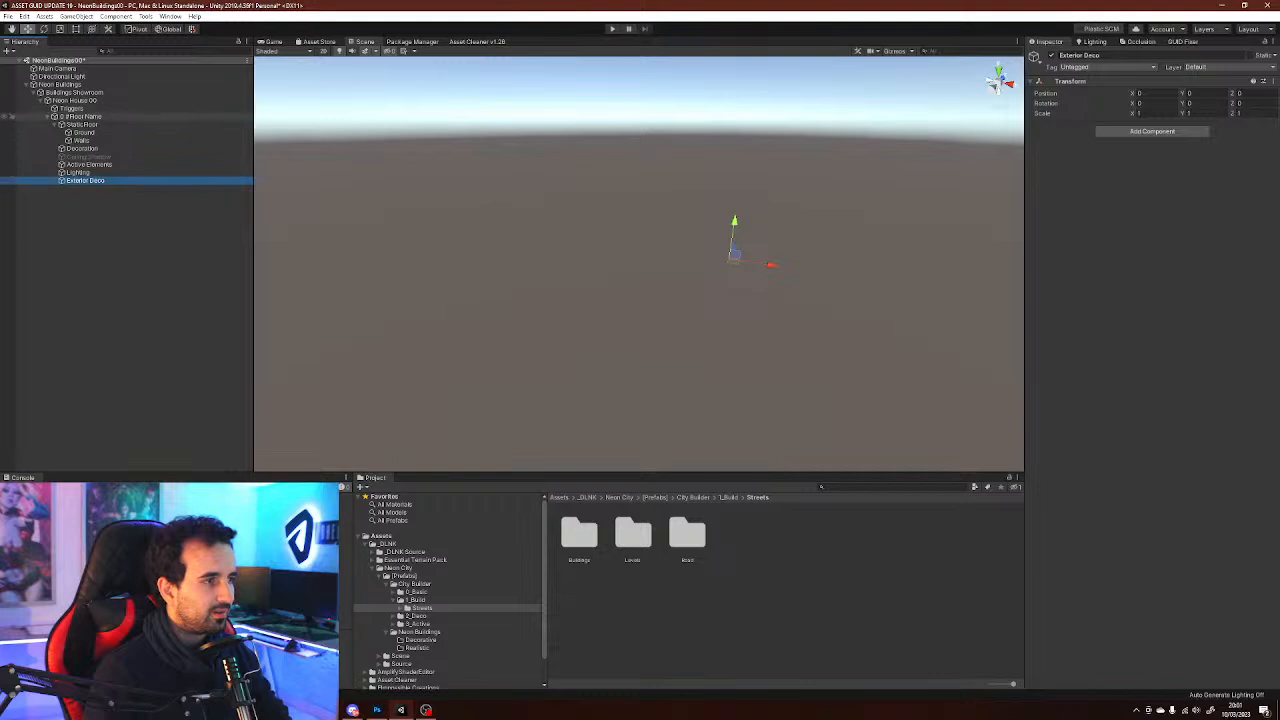
{"action": "left_click", "coordinate": [77, 172]}
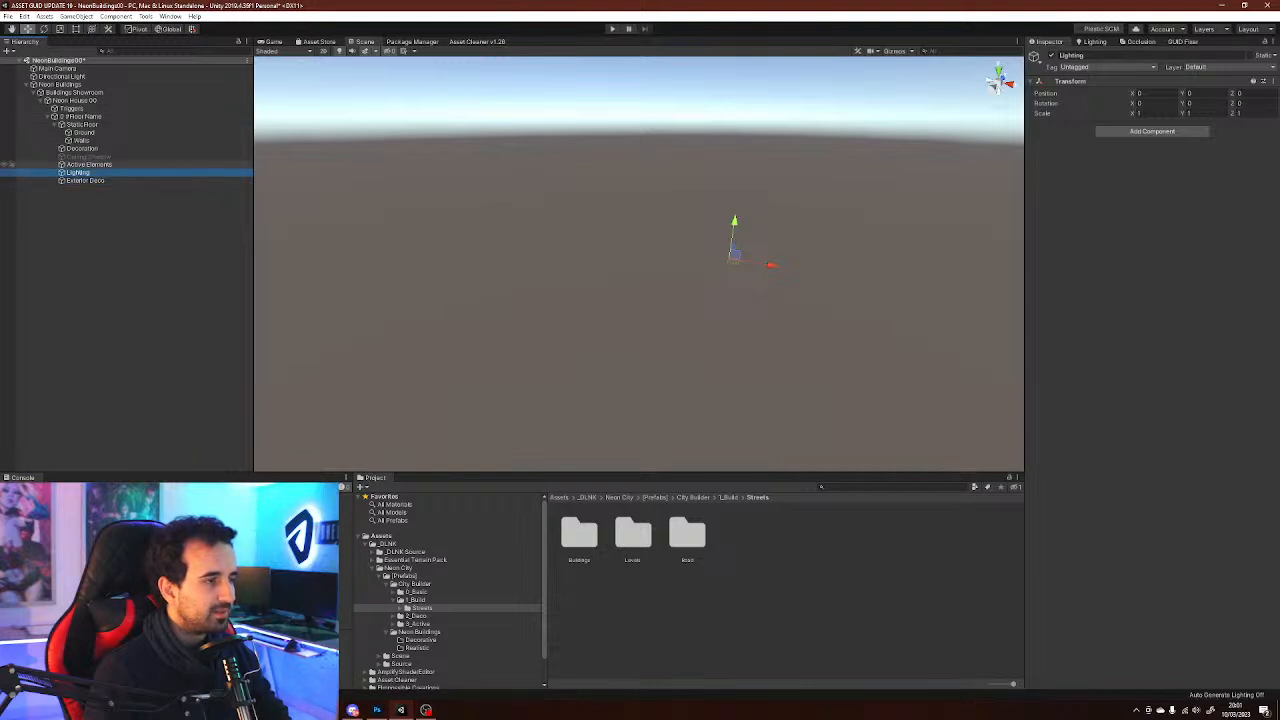
{"action": "left_click", "coordinate": [89, 165]}
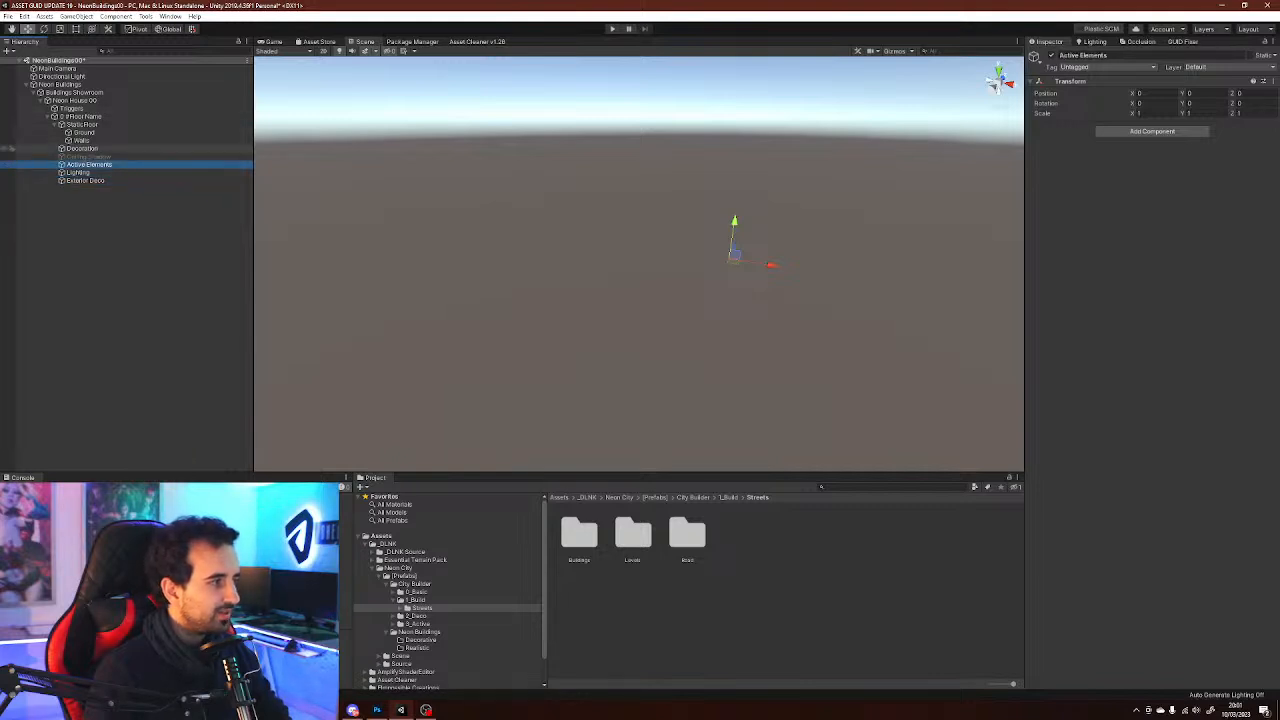
{"action": "left_click", "coordinate": [75, 100]}
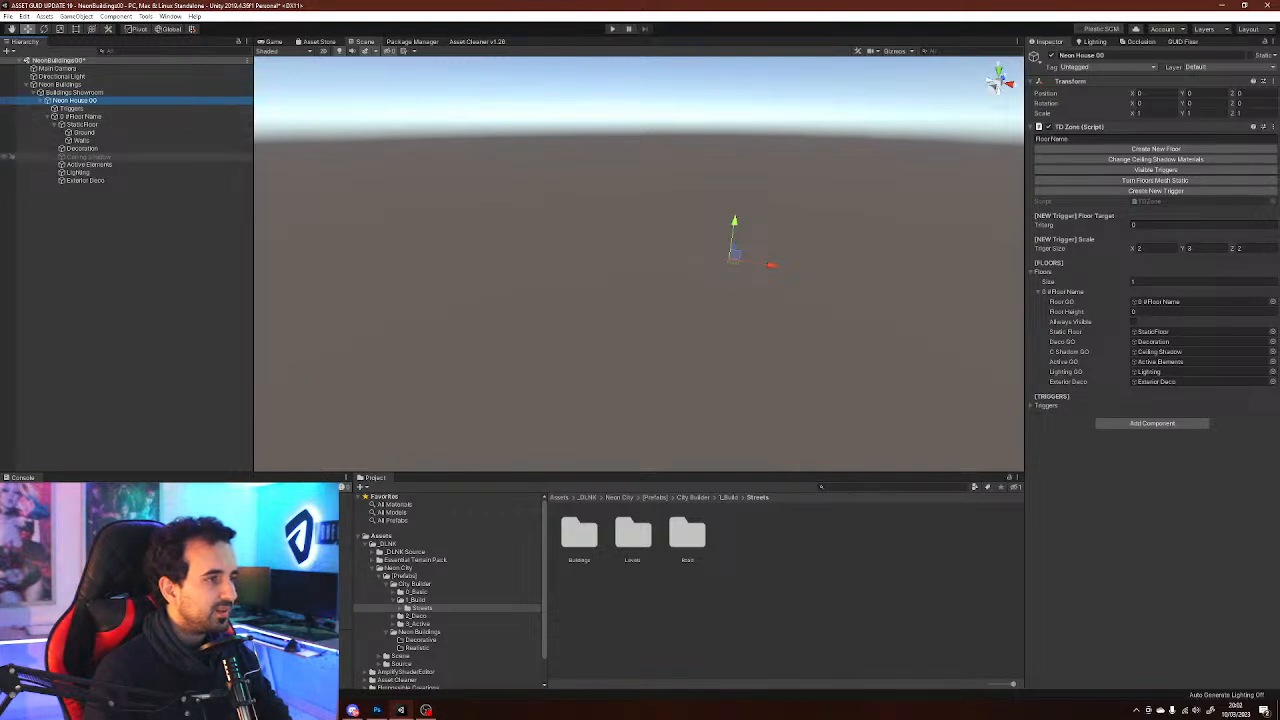
{"action": "left_click", "coordinate": [88, 157]}
{"action": "left_click", "coordinate": [75, 100]}
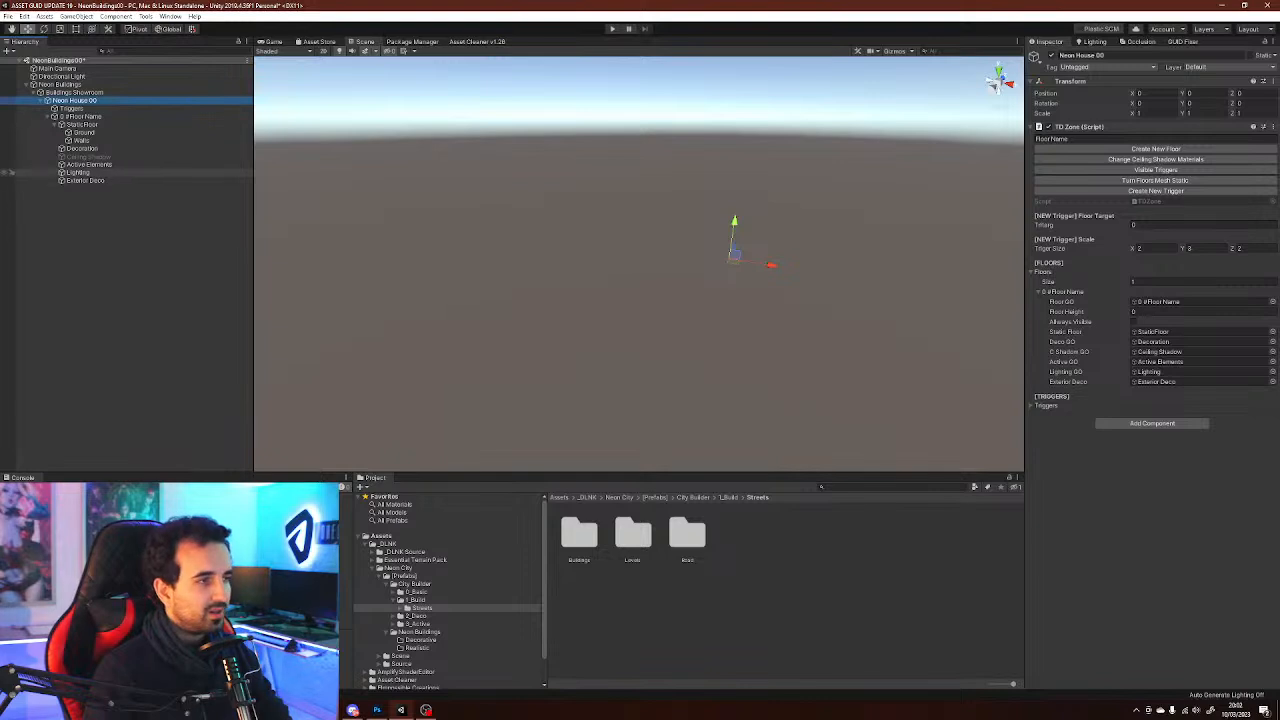
Compare the Neon Buildings level, the Buildings Showroom group and the Neon House 00 zone settings
{"action": "left_click", "coordinate": [58, 84]}
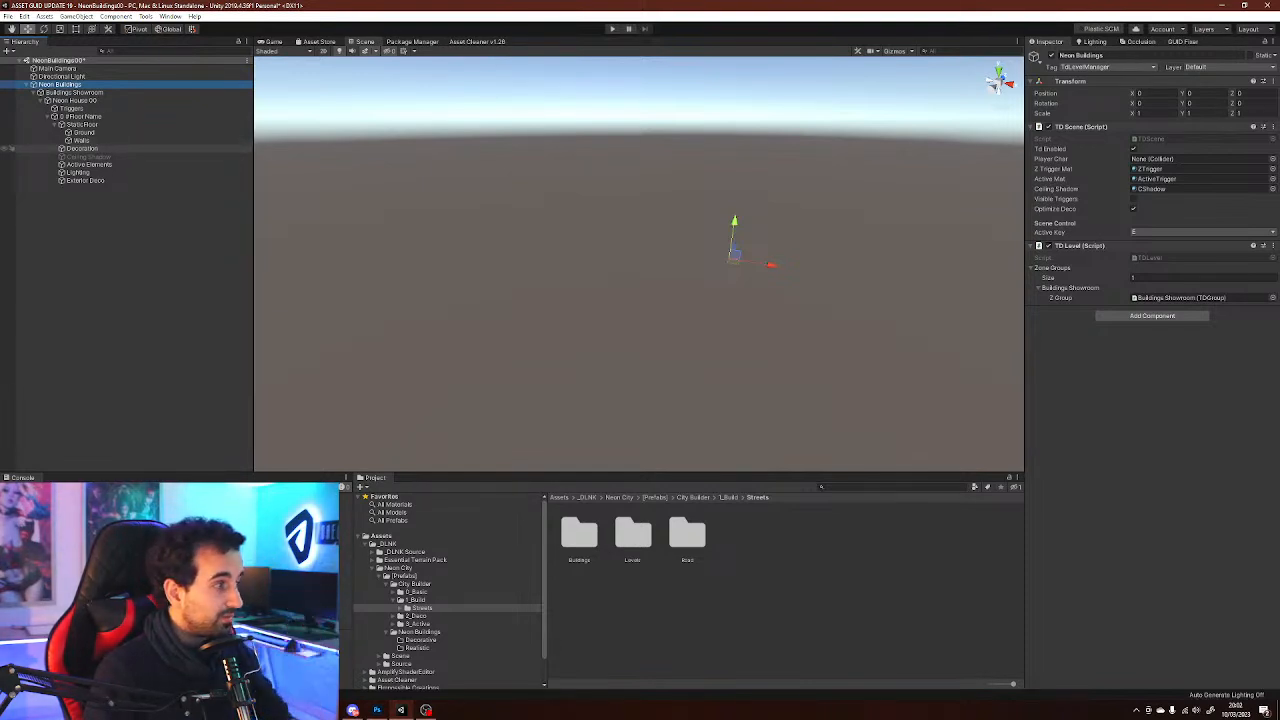
{"action": "left_click", "coordinate": [82, 148]}
{"action": "left_click", "coordinate": [82, 140]}
{"action": "left_click", "coordinate": [82, 125]}
{"action": "left_click", "coordinate": [82, 117]}
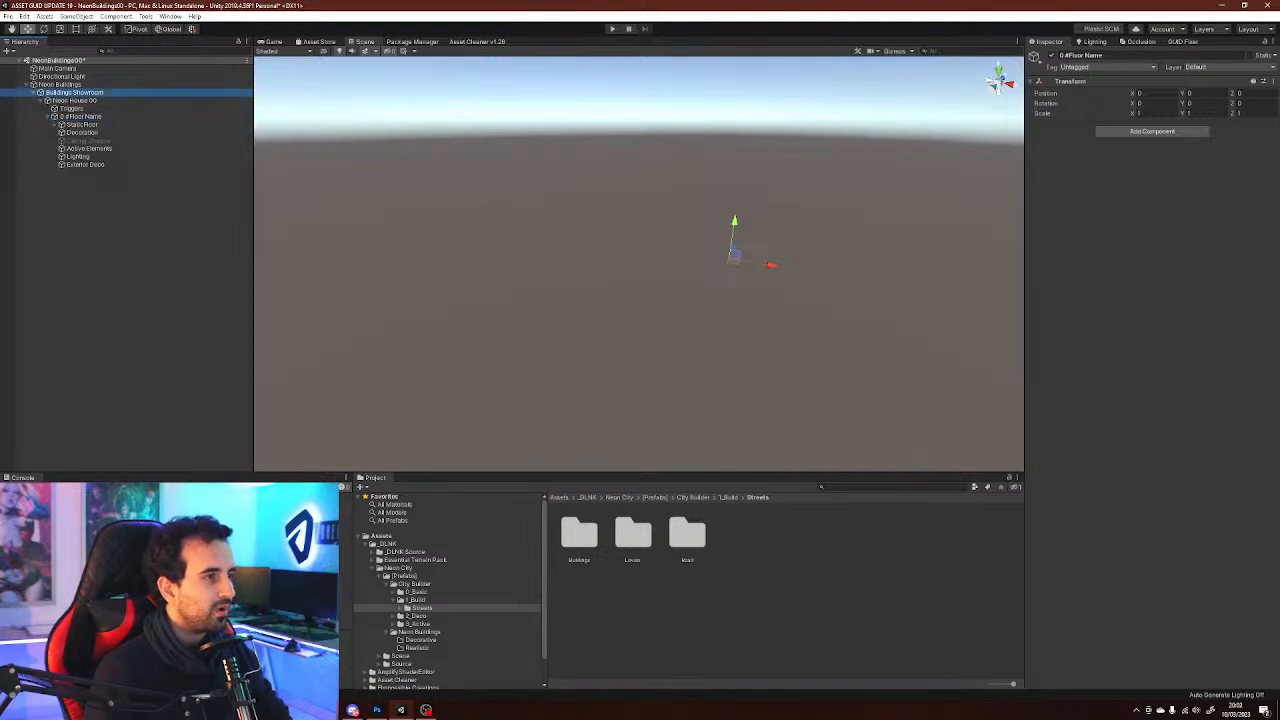
{"action": "left_click", "coordinate": [74, 92]}
{"action": "left_click", "coordinate": [75, 100]}
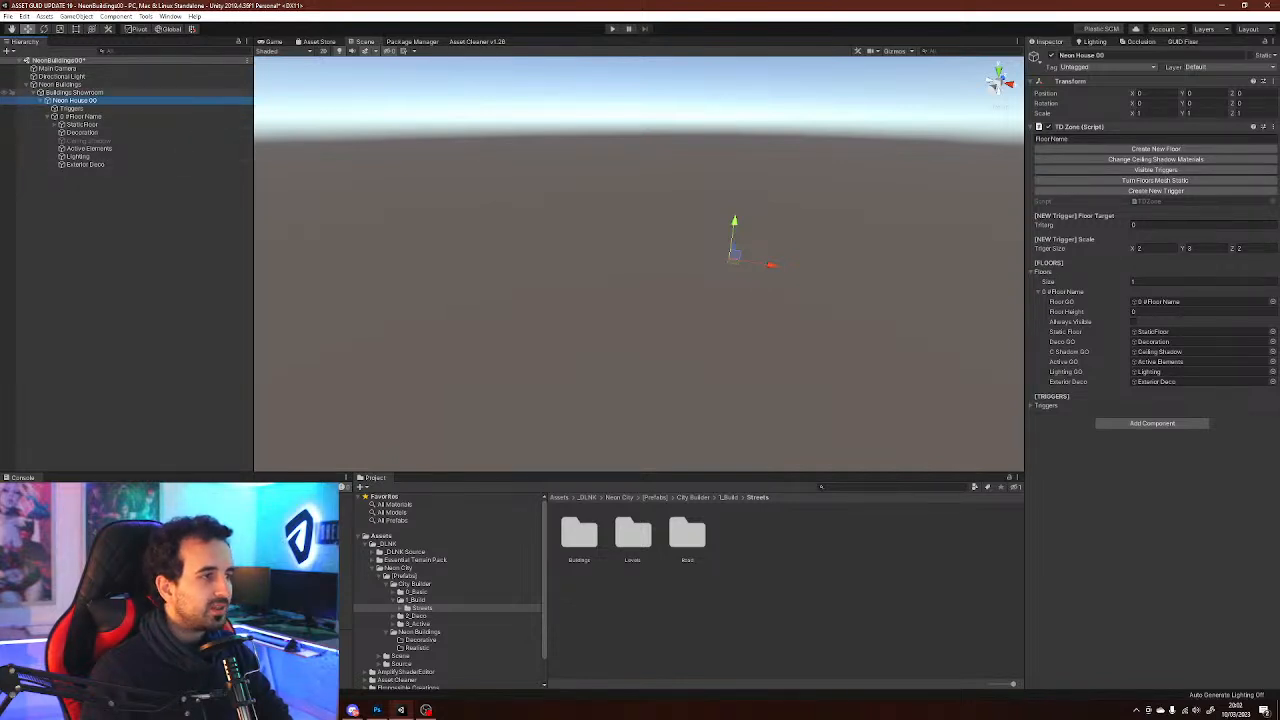
{"action": "left_click", "coordinate": [75, 92]}
{"action": "left_click", "coordinate": [60, 84]}
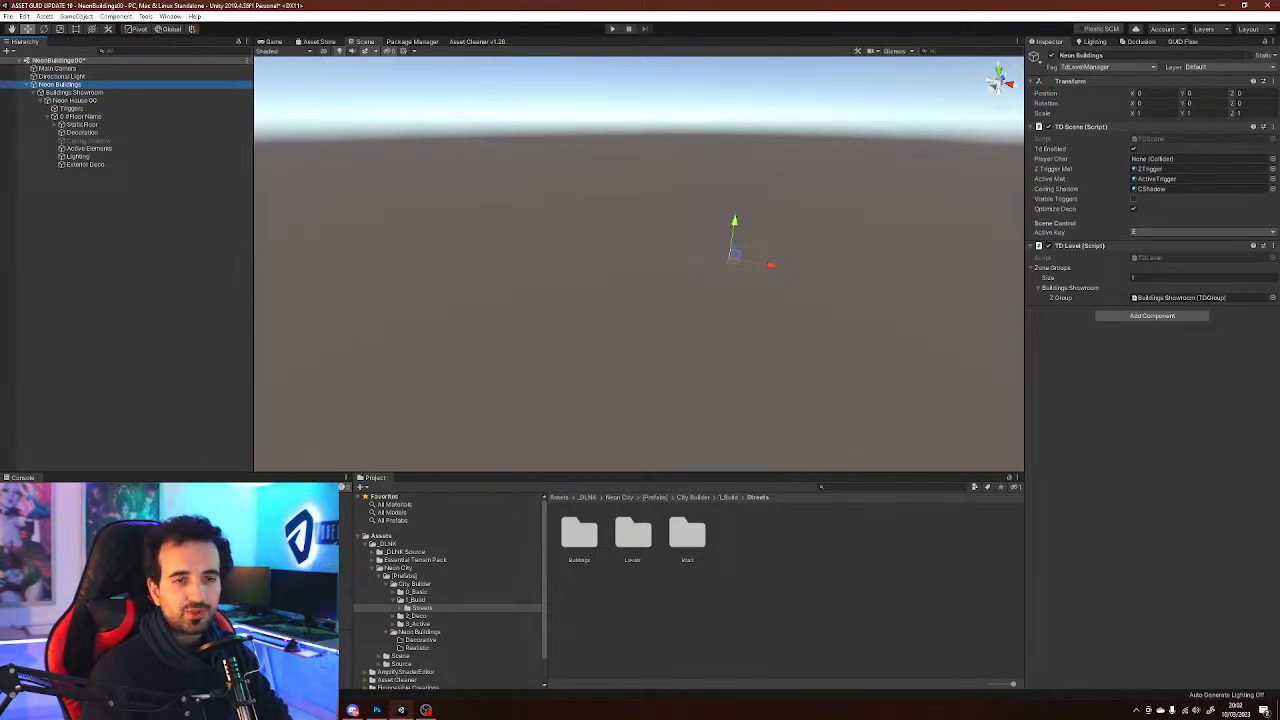
{"action": "left_click", "coordinate": [80, 116]}
{"action": "left_click", "coordinate": [71, 108]}
{"action": "left_click", "coordinate": [75, 100]}
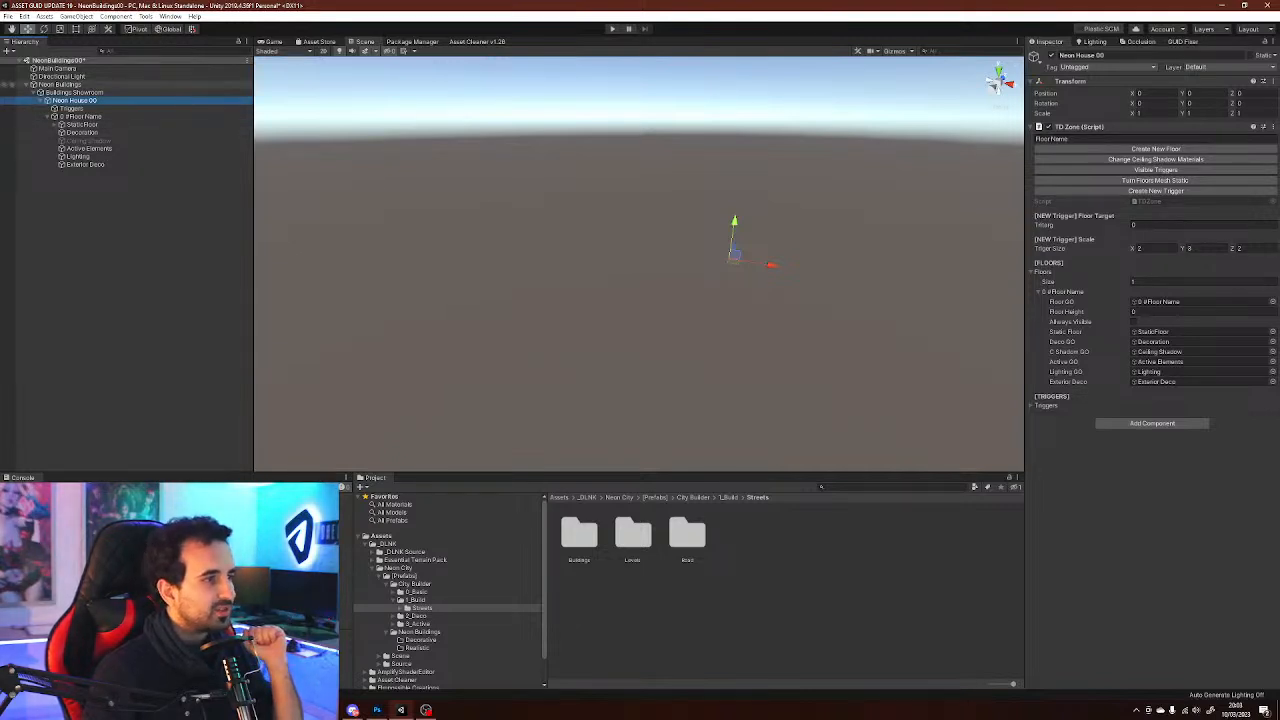
{"action": "left_click", "coordinate": [60, 84]}
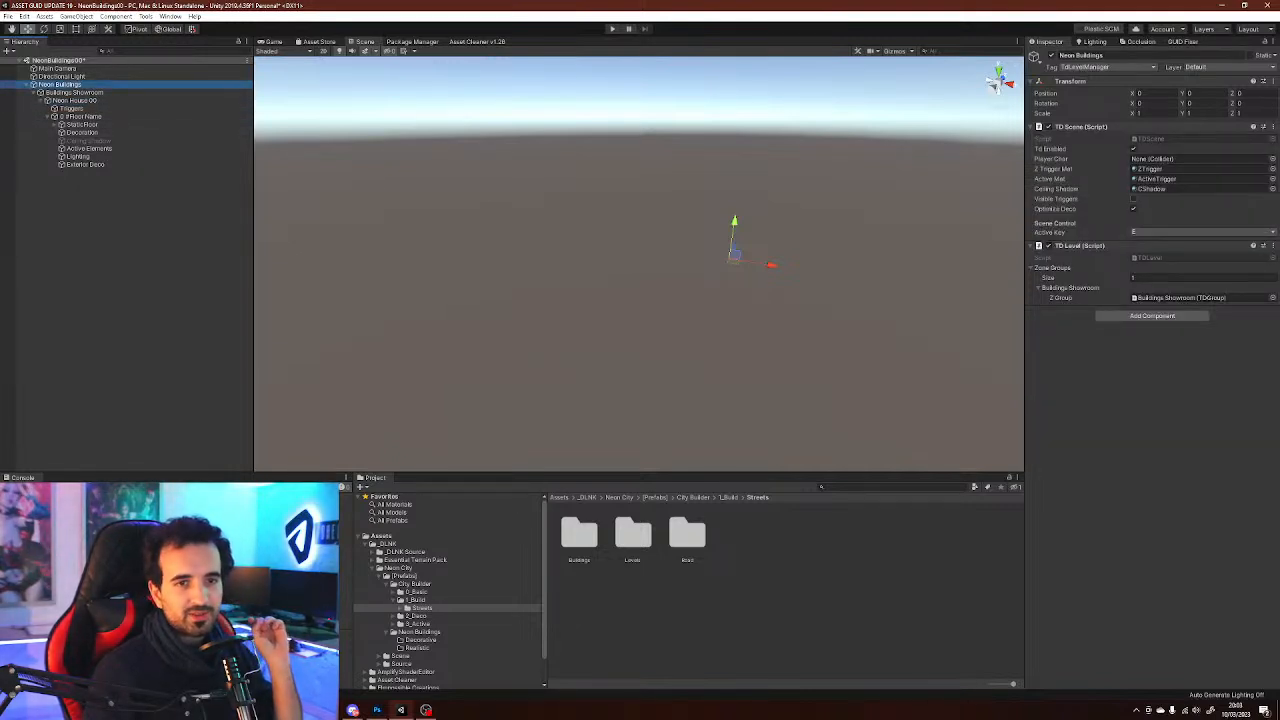
{"action": "left_click", "coordinate": [80, 116]}
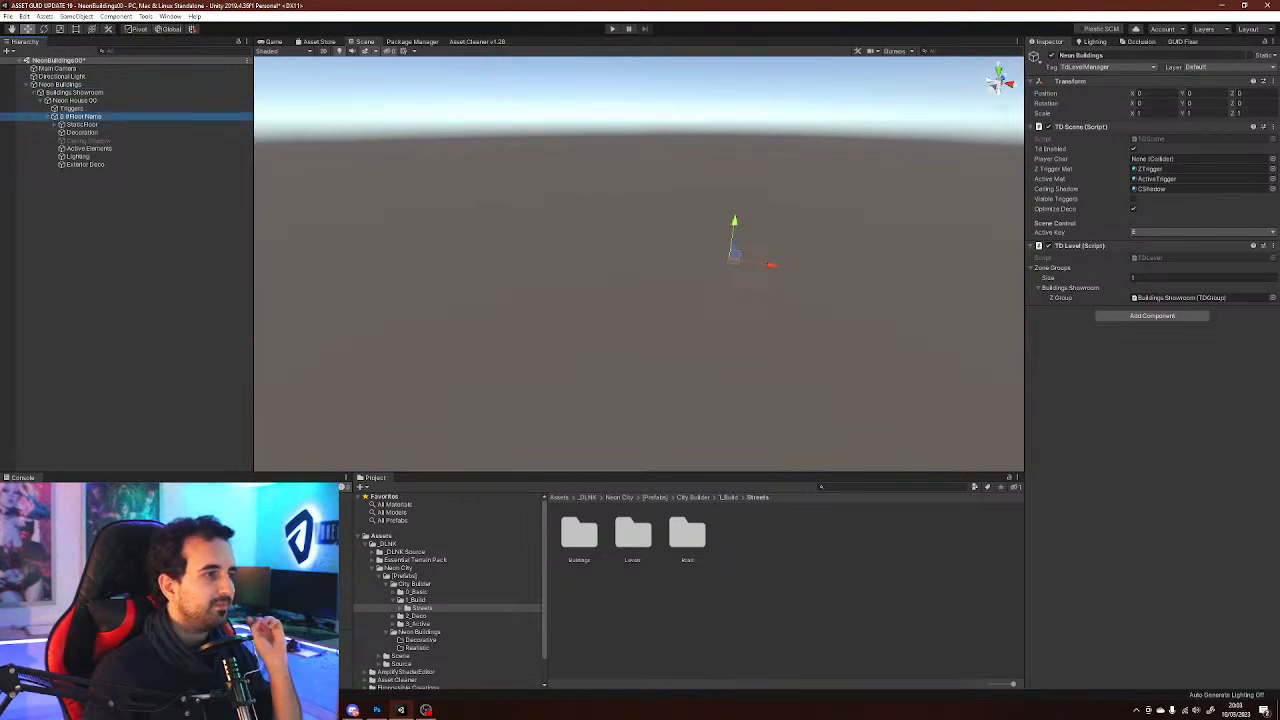
{"action": "left_click", "coordinate": [73, 100]}
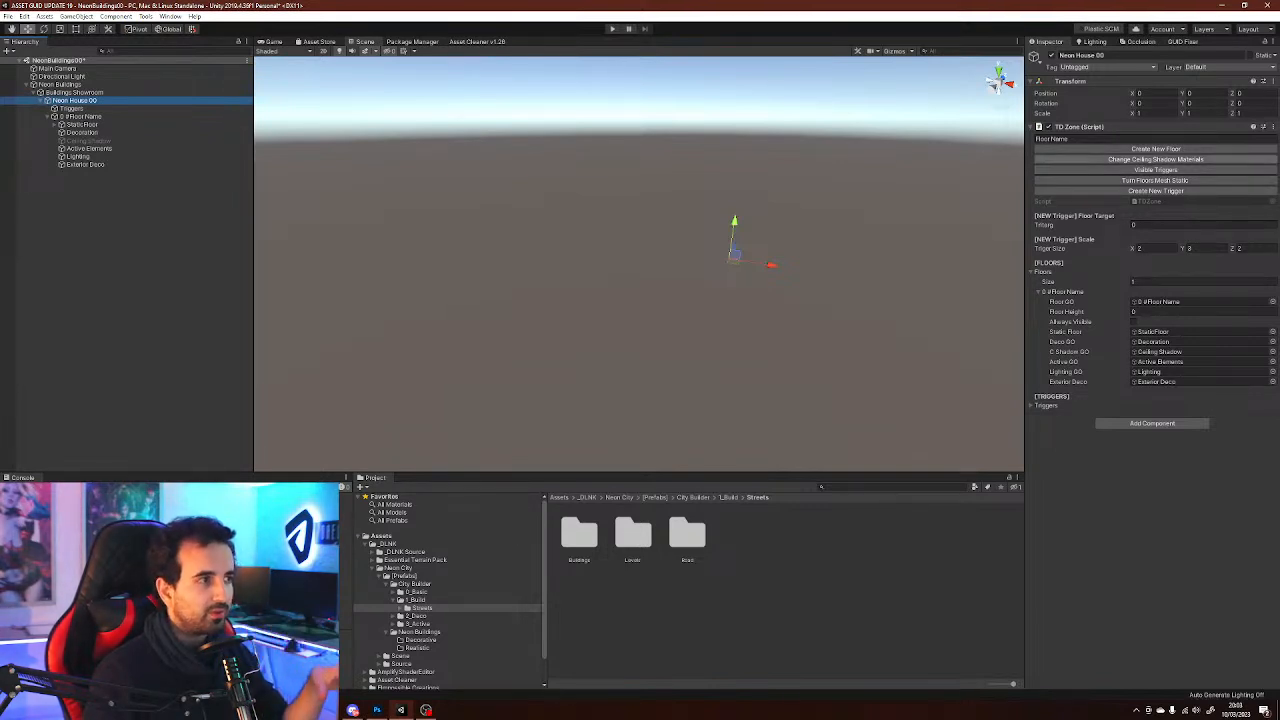
{"action": "left_click", "coordinate": [60, 85]}
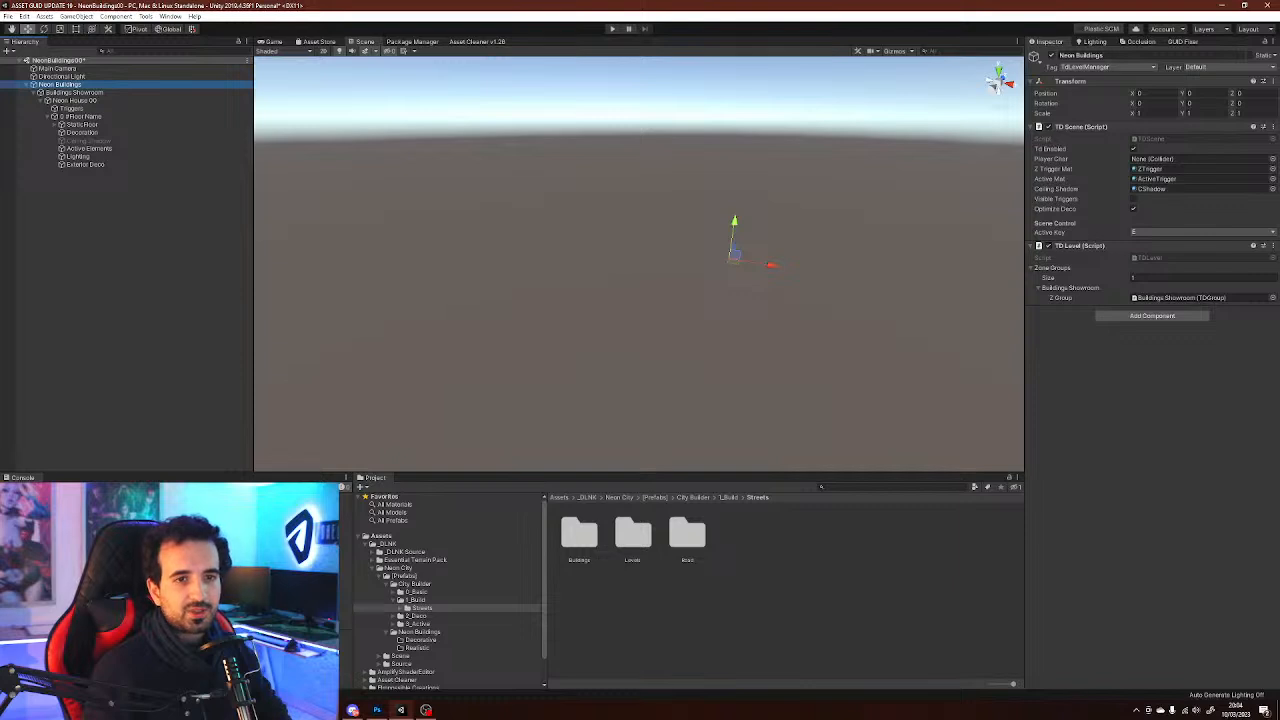
{"action": "left_click", "coordinate": [74, 92]}
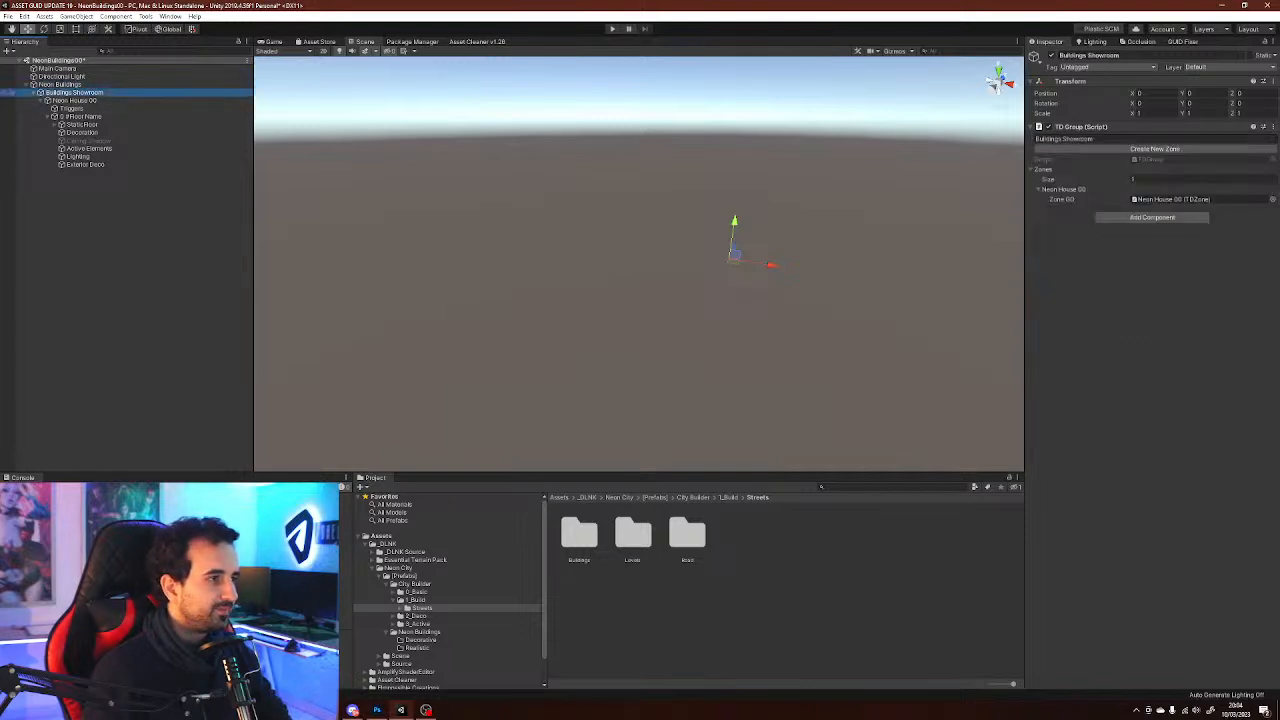
{"action": "left_click", "coordinate": [74, 100]}
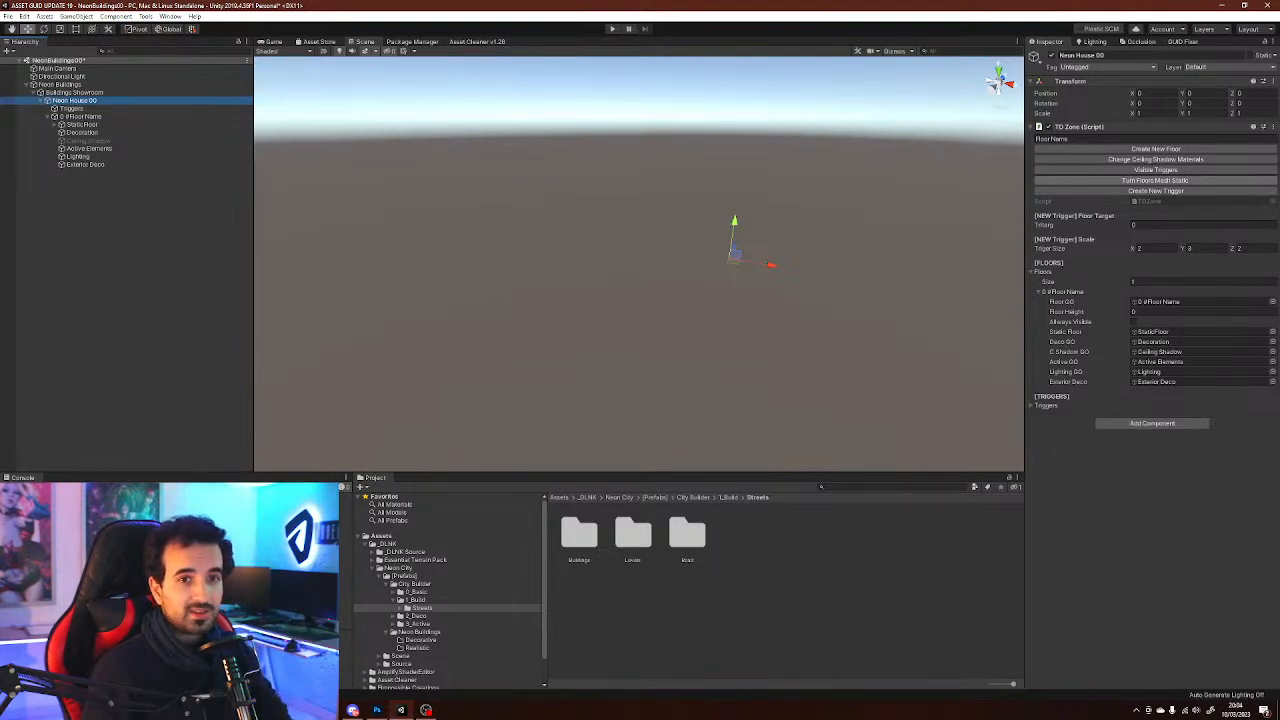
Examine the static floor's Ground and Walls children under the Neon House 00 zone
{"action": "left_click", "coordinate": [54, 125]}
{"action": "left_click", "coordinate": [82, 125]}
{"action": "left_click", "coordinate": [84, 132]}
{"action": "left_click", "coordinate": [82, 140]}
{"action": "left_click", "coordinate": [84, 132]}
{"action": "left_click", "coordinate": [82, 140]}
{"action": "left_click", "coordinate": [84, 132]}
{"action": "left_click", "coordinate": [82, 140]}
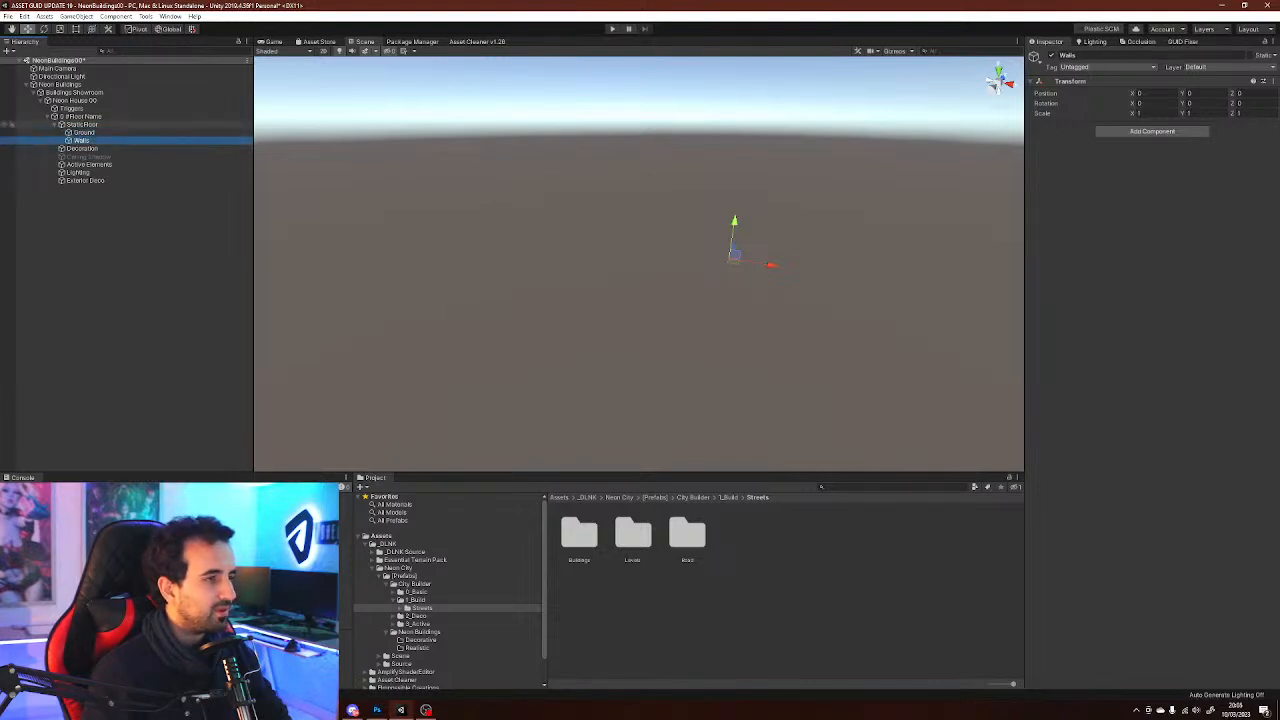
{"action": "left_click", "coordinate": [82, 124]}
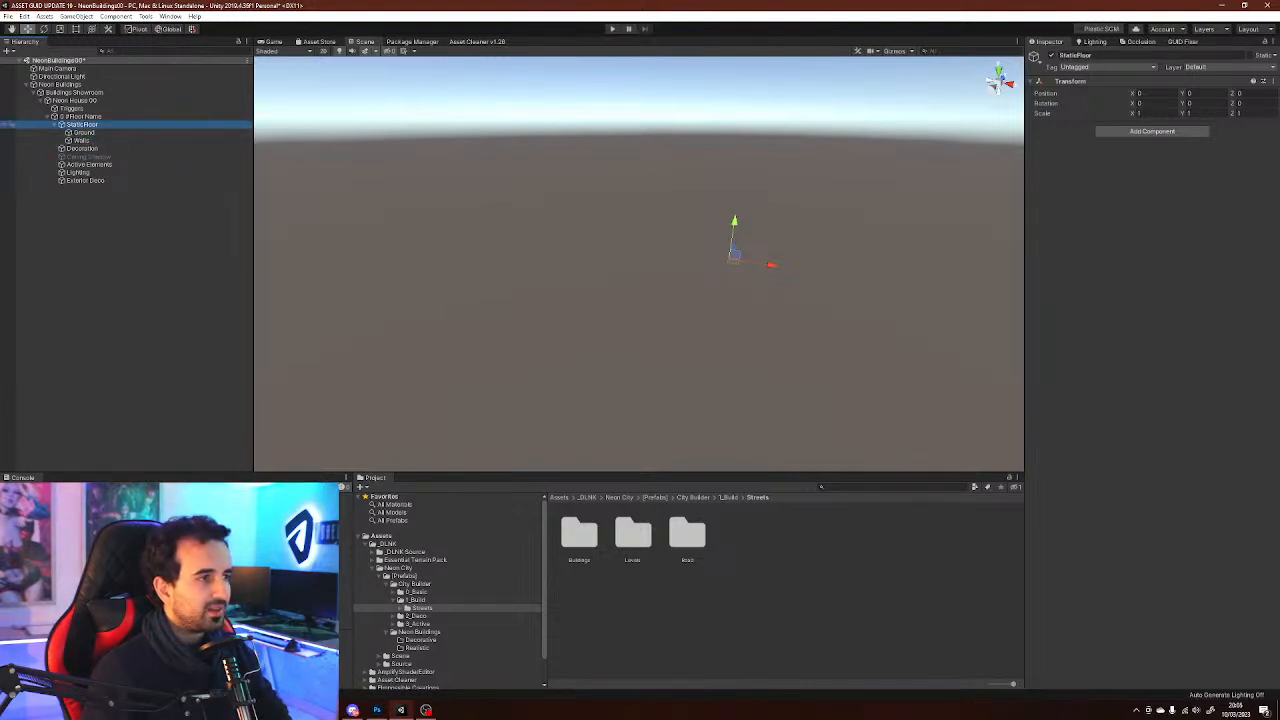
{"action": "left_click", "coordinate": [84, 132]}
{"action": "left_click", "coordinate": [82, 140]}
{"action": "left_click", "coordinate": [82, 124]}
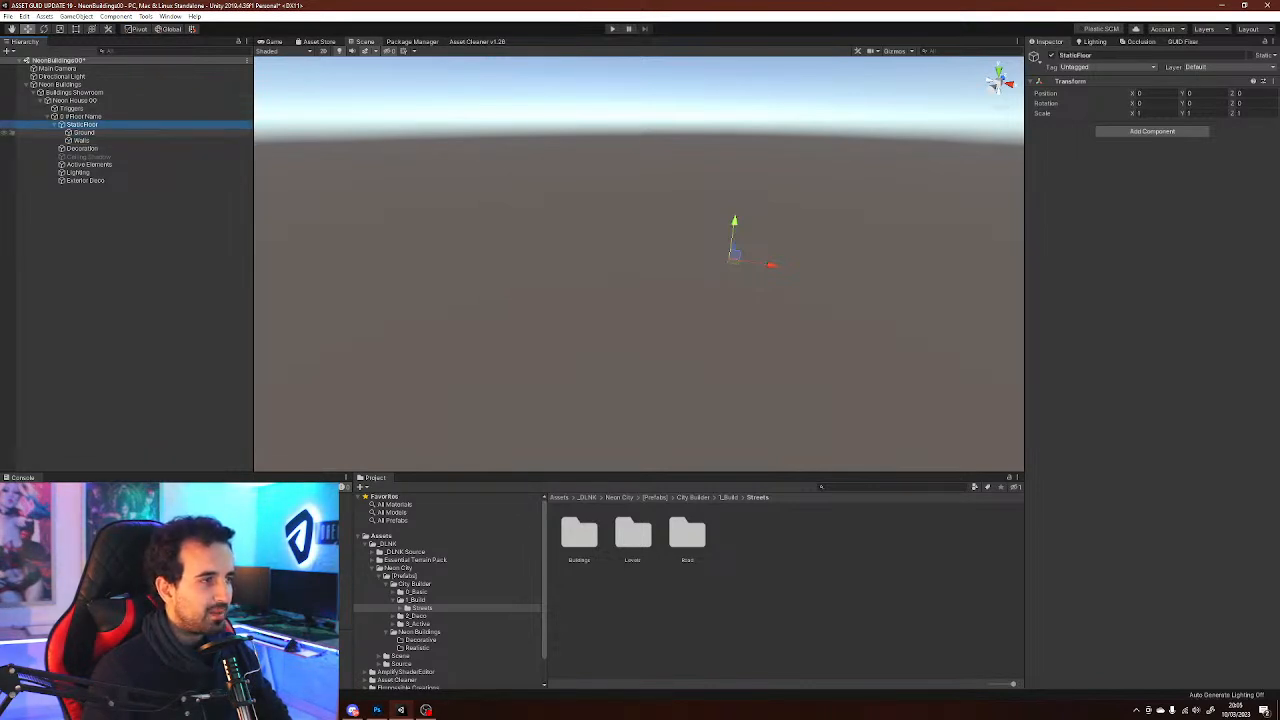
{"action": "left_click", "coordinate": [75, 100]}
{"action": "left_click", "coordinate": [74, 92]}
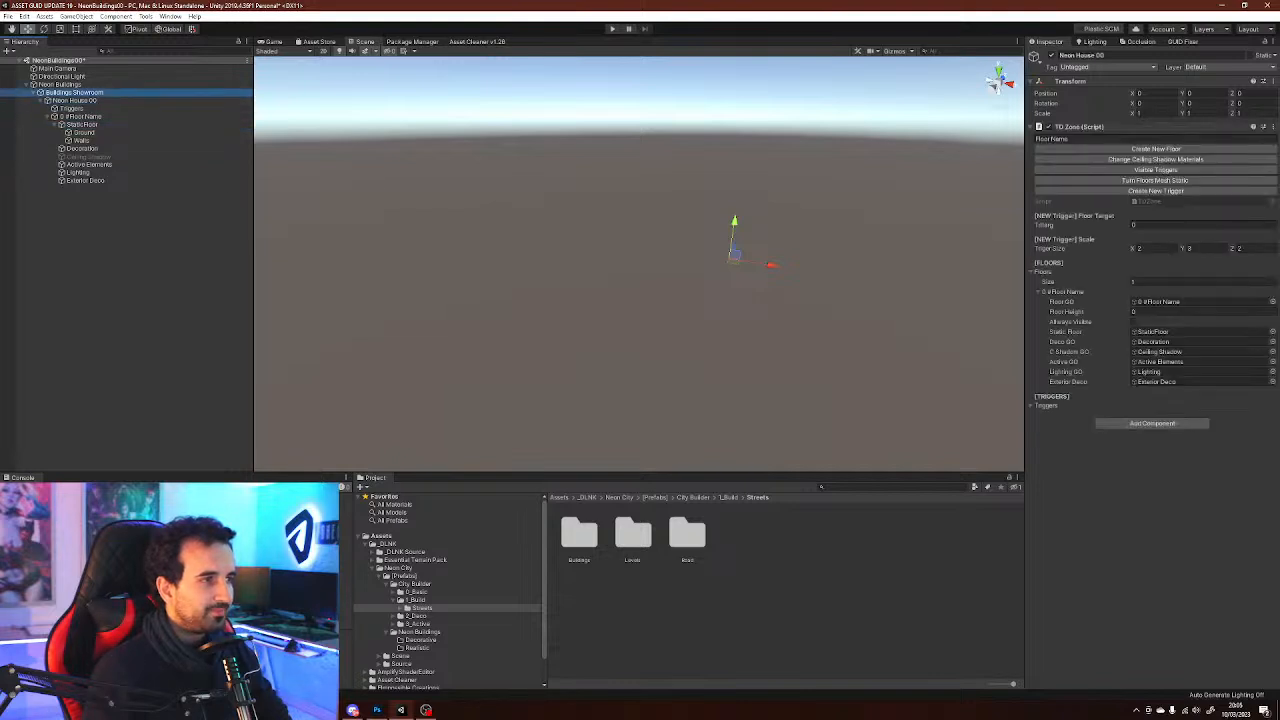
{"action": "left_click", "coordinate": [75, 100]}
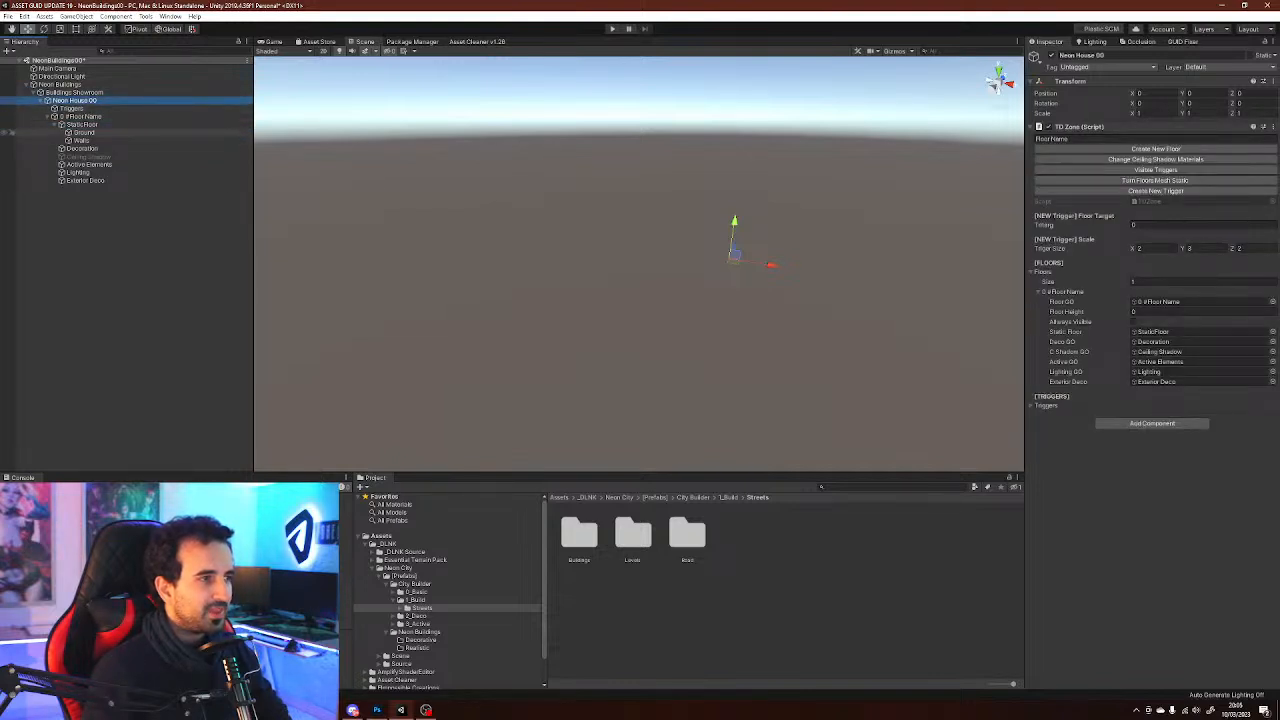
{"action": "left_click", "coordinate": [83, 132]}
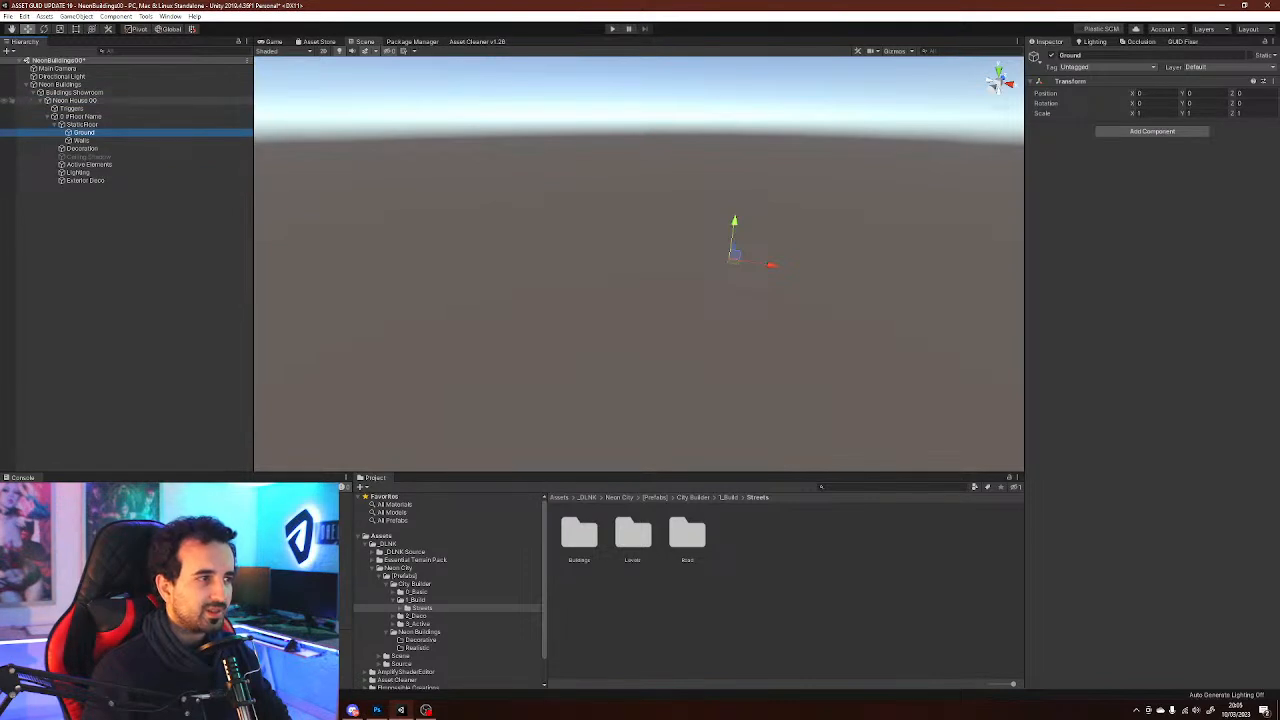
Review the Neon House 00 zone's static floor children and its TD Zone trigger target, trigger size and Triggers list fields
{"action": "left_click", "coordinate": [75, 100]}
{"action": "left_click", "coordinate": [82, 125]}
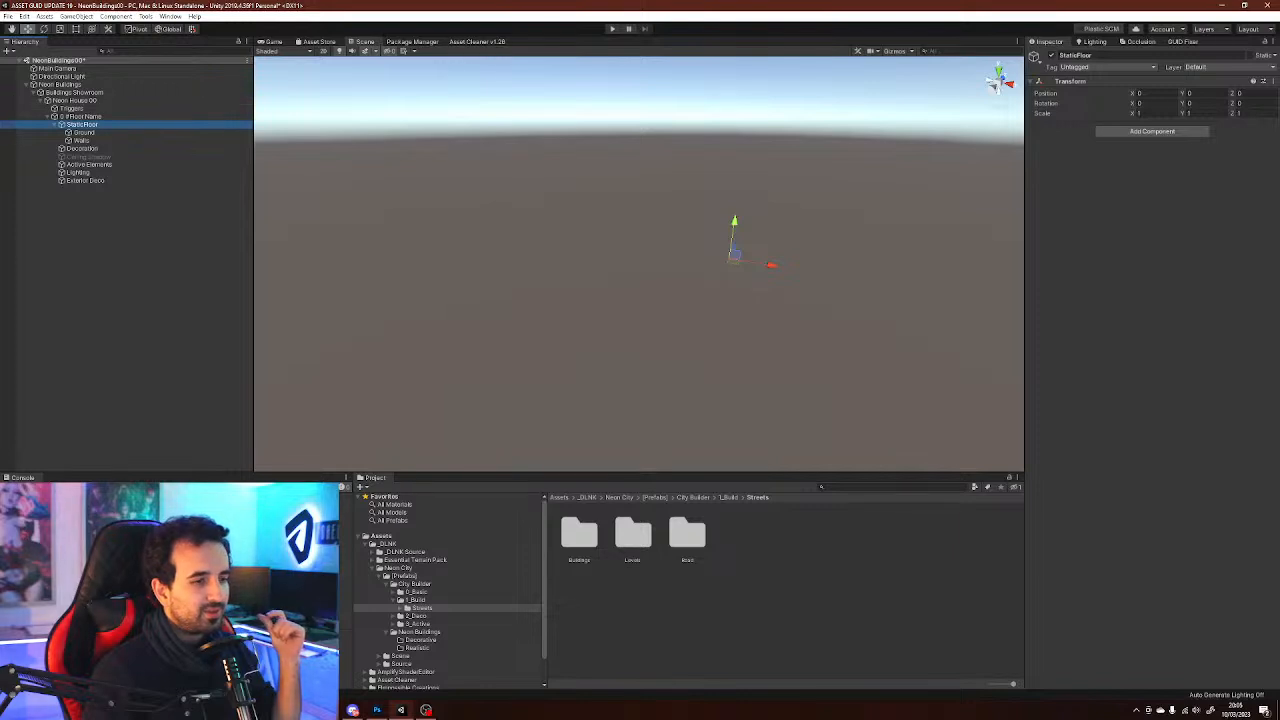
{"action": "left_click", "coordinate": [84, 132]}
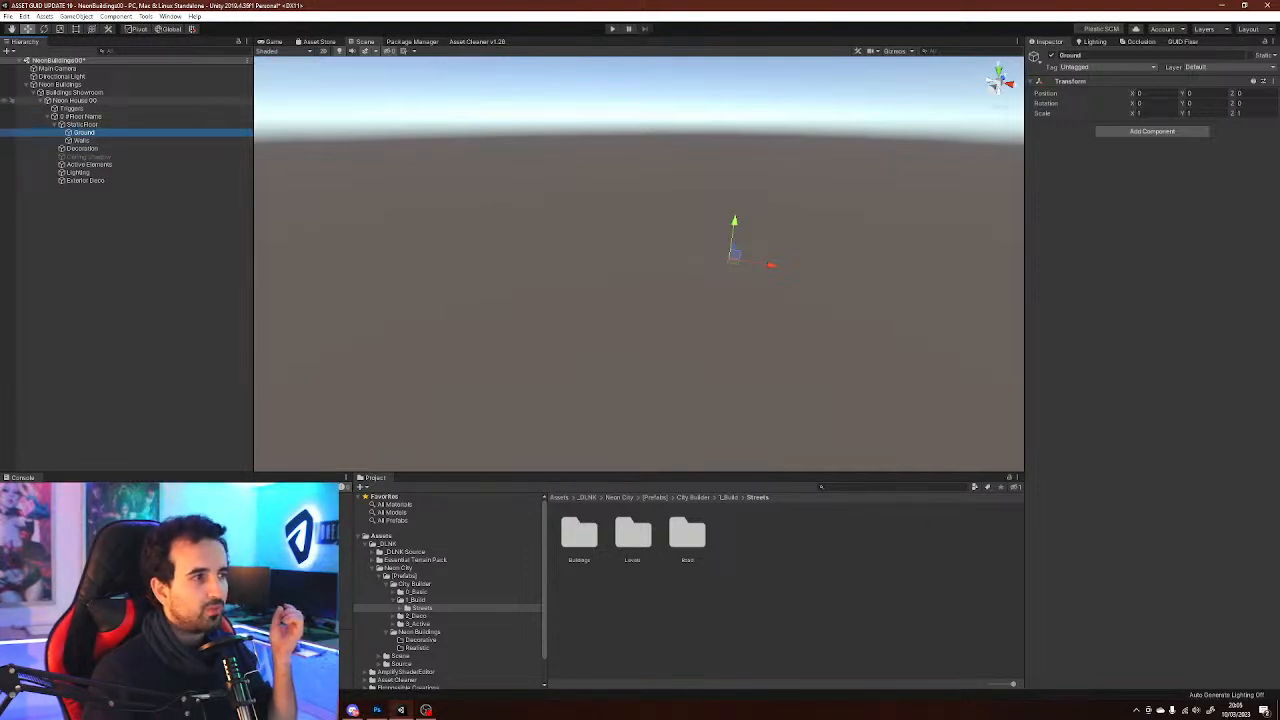
{"action": "left_click", "coordinate": [82, 124]}
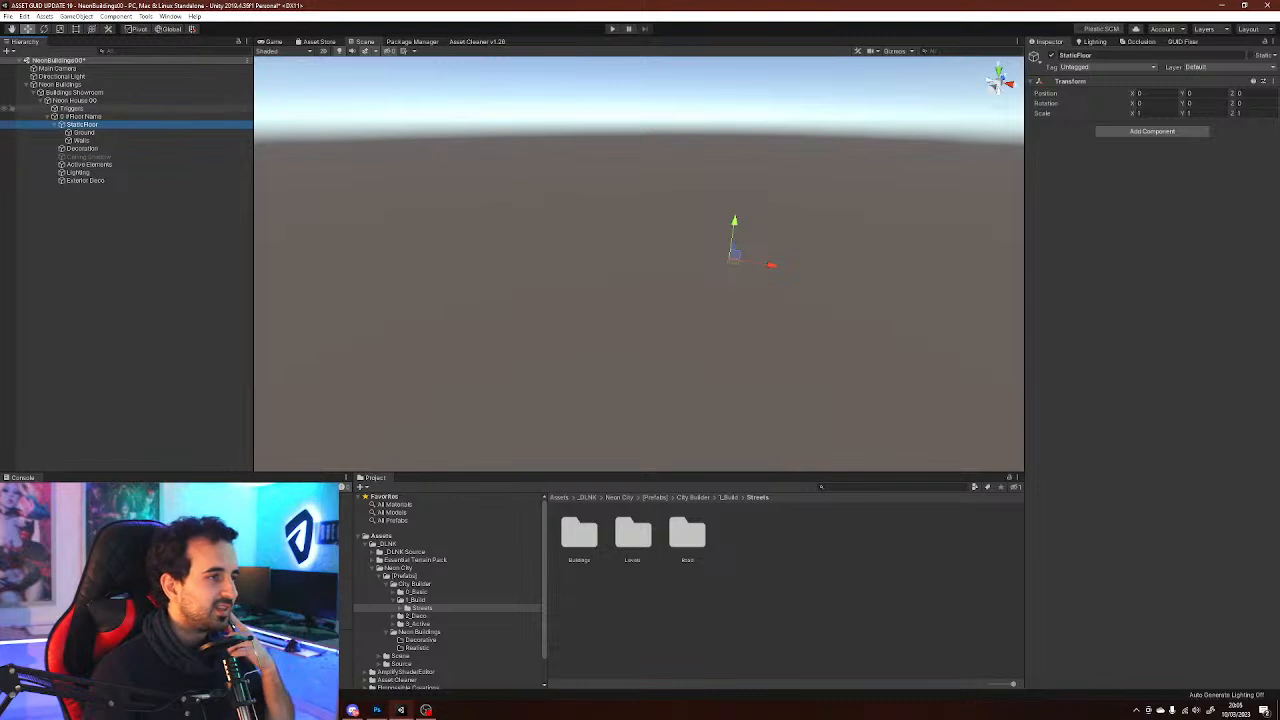
{"action": "left_click", "coordinate": [75, 100]}
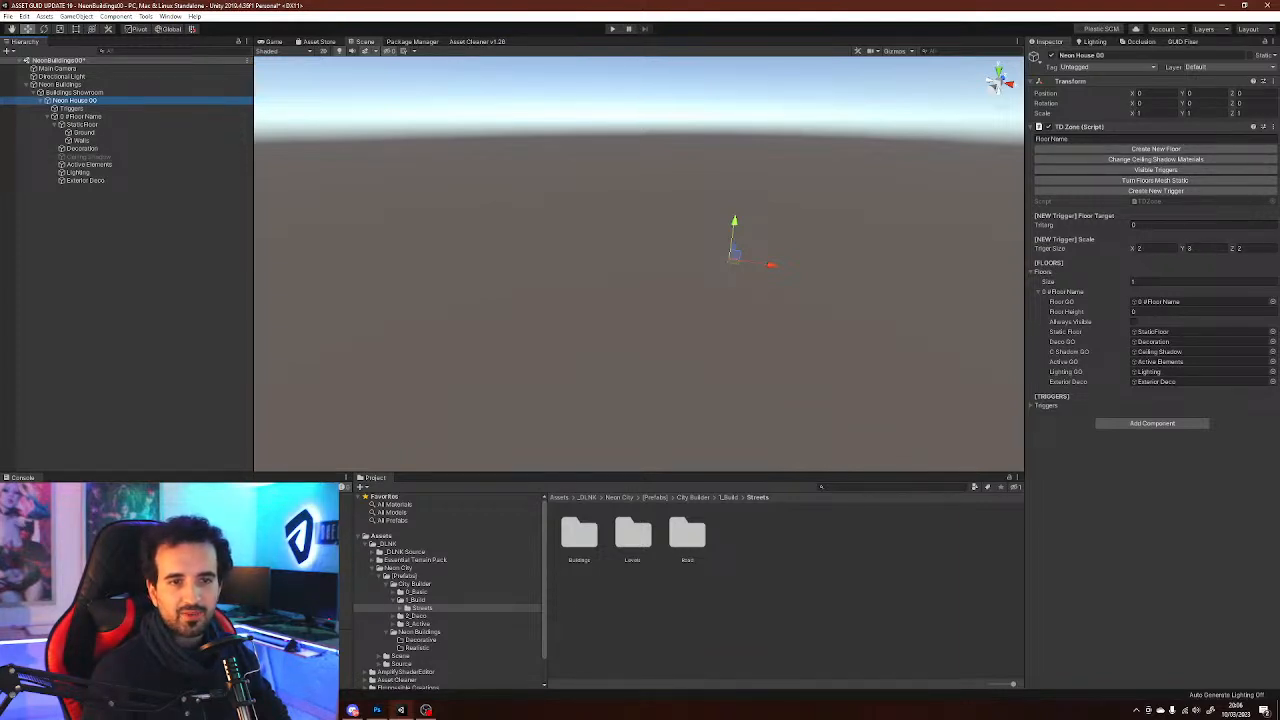
{"action": "left_click", "coordinate": [1180, 225]}
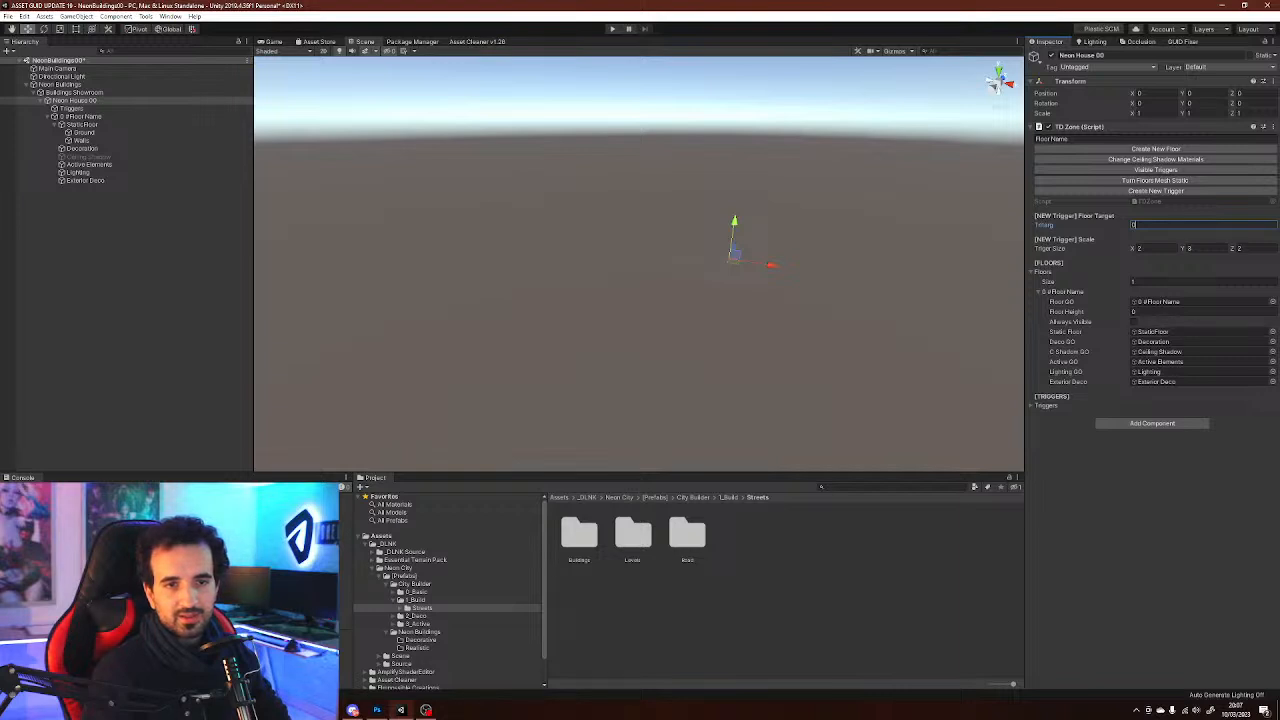
{"action": "key", "text": "Tab"}
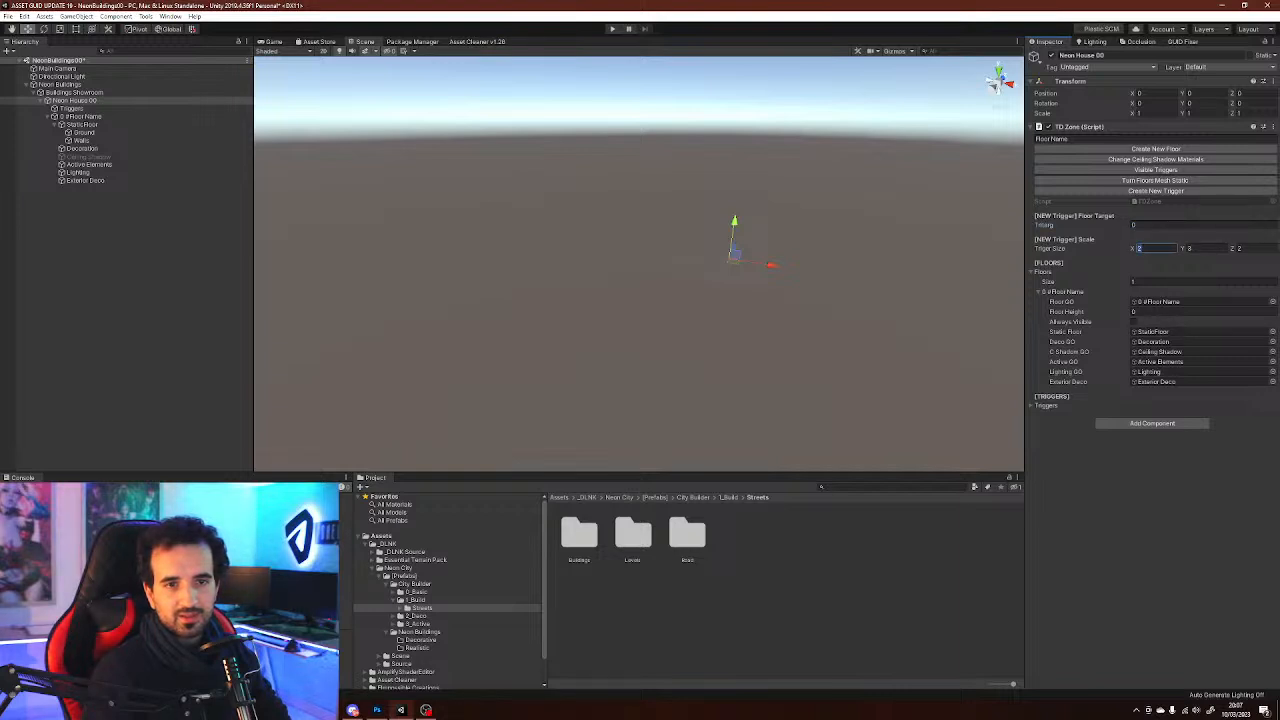
{"action": "left_click", "coordinate": [1160, 282]}
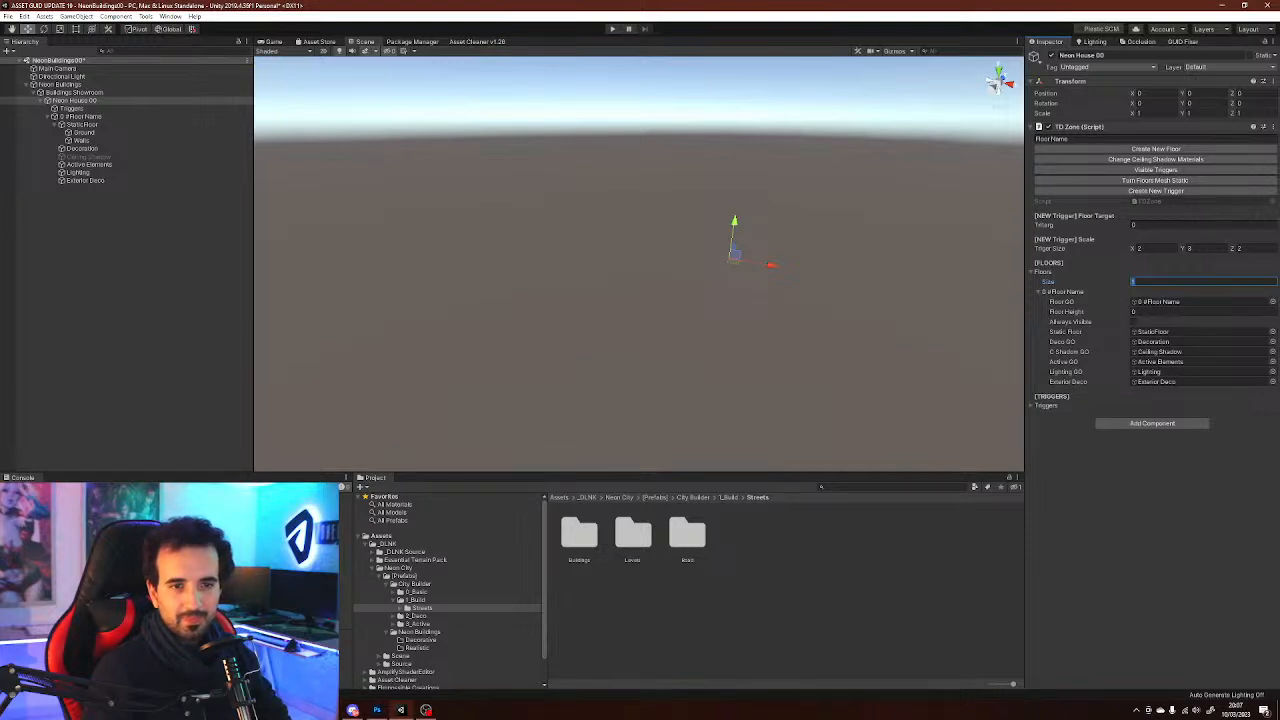
{"action": "left_click", "coordinate": [1043, 406]}
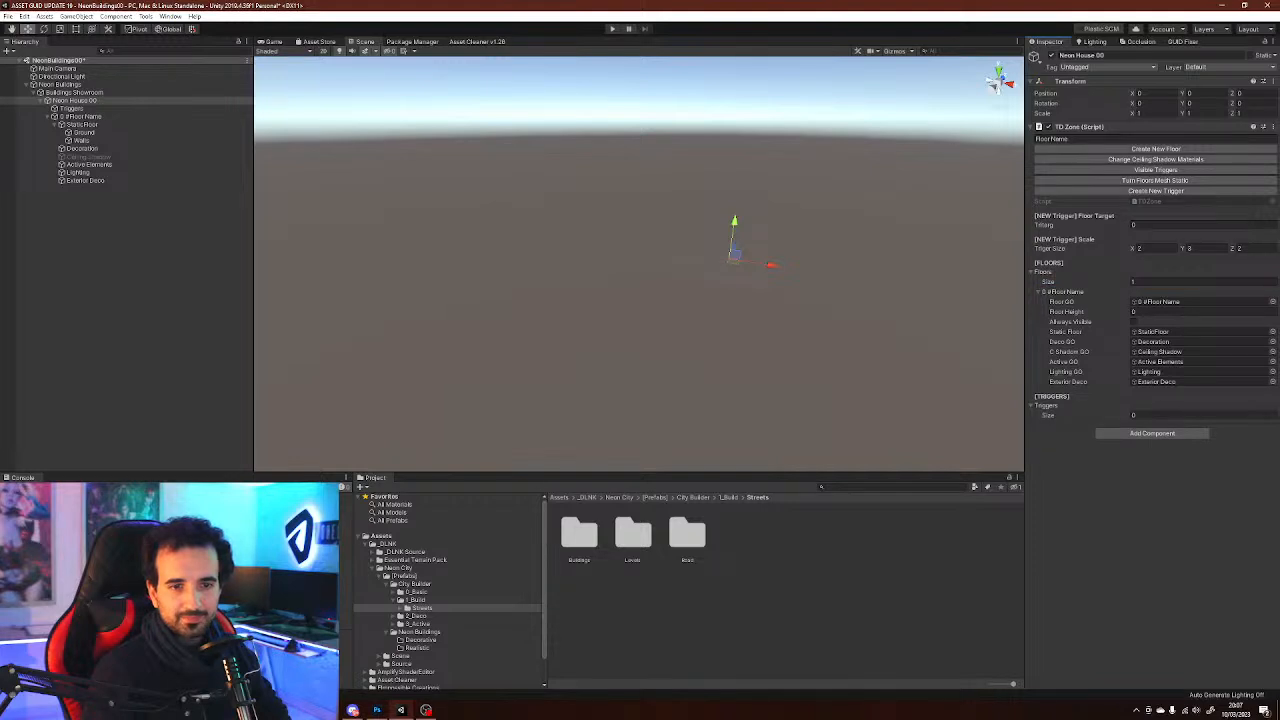
{"action": "left_click", "coordinate": [1165, 415]}
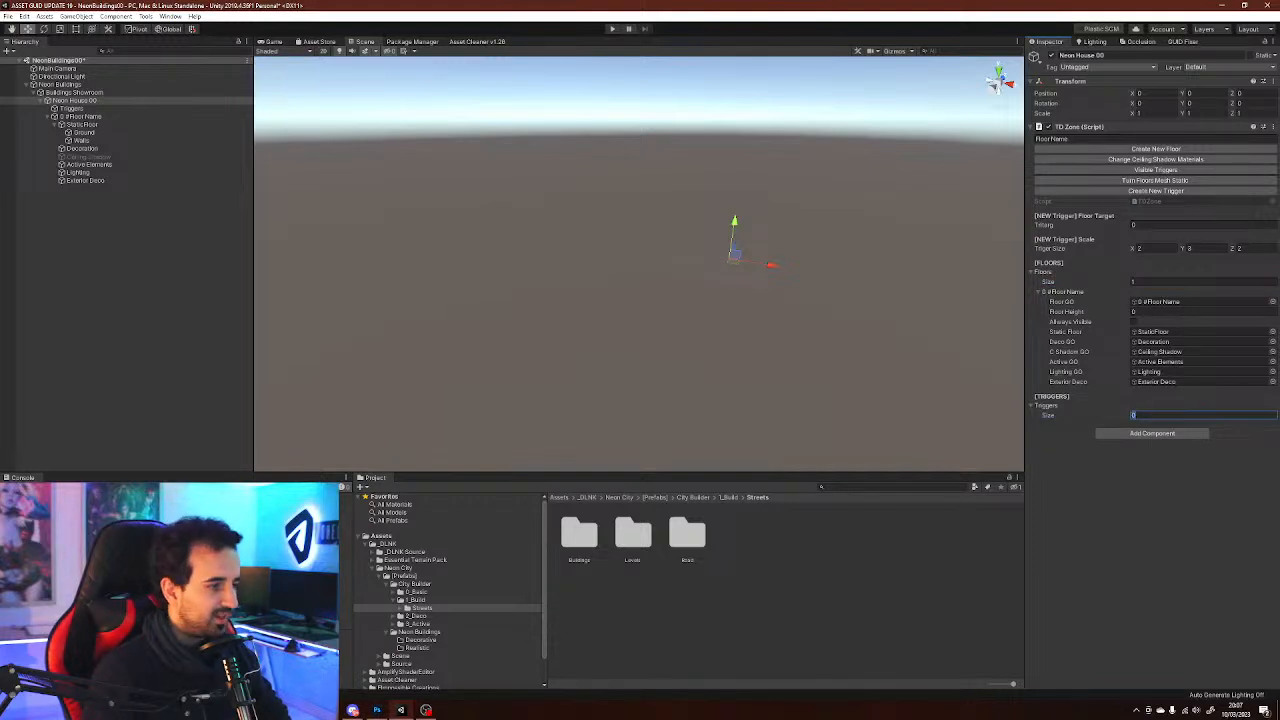
Browse the City Builder Basics horizontal prefab folder and preview the CityTerrain_Base tile prefabs
{"action": "right_click_drag", "start_coordinate": [640, 270], "coordinate": [669, 283]}
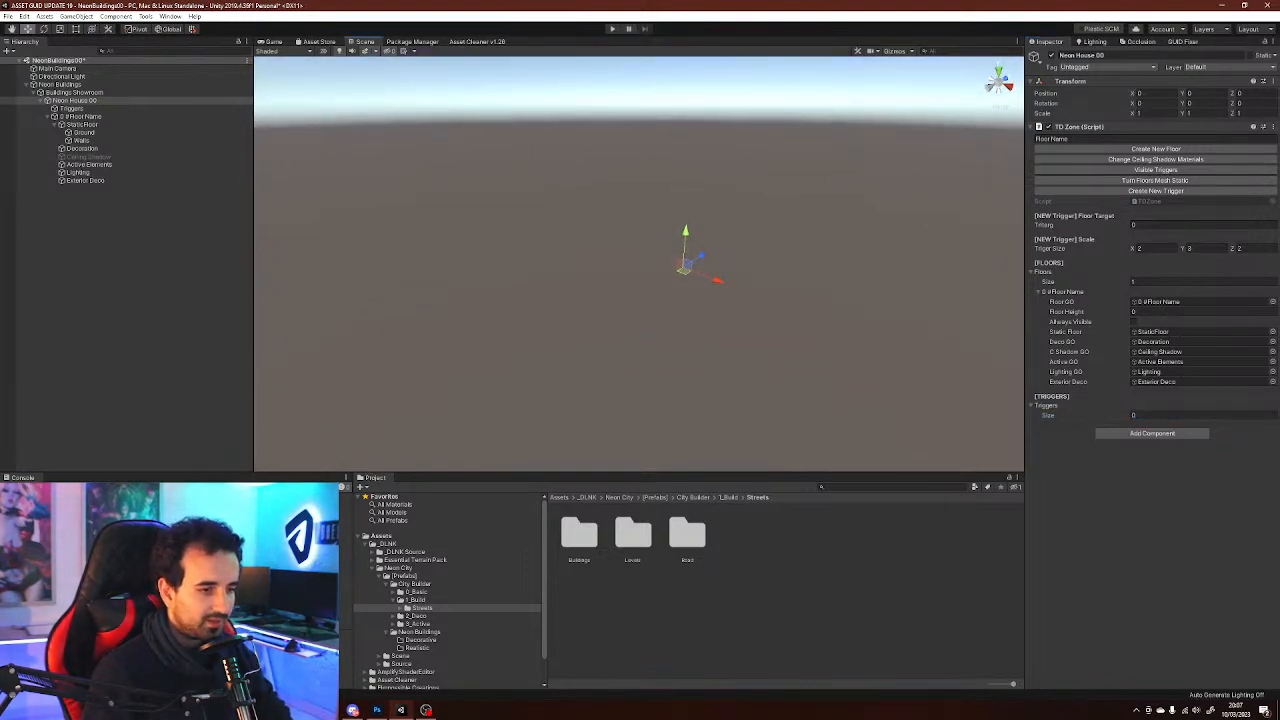
{"action": "left_click", "coordinate": [421, 640]}
{"action": "left_click", "coordinate": [419, 632]}
{"action": "left_click", "coordinate": [416, 616]}
{"action": "left_click", "coordinate": [422, 608]}
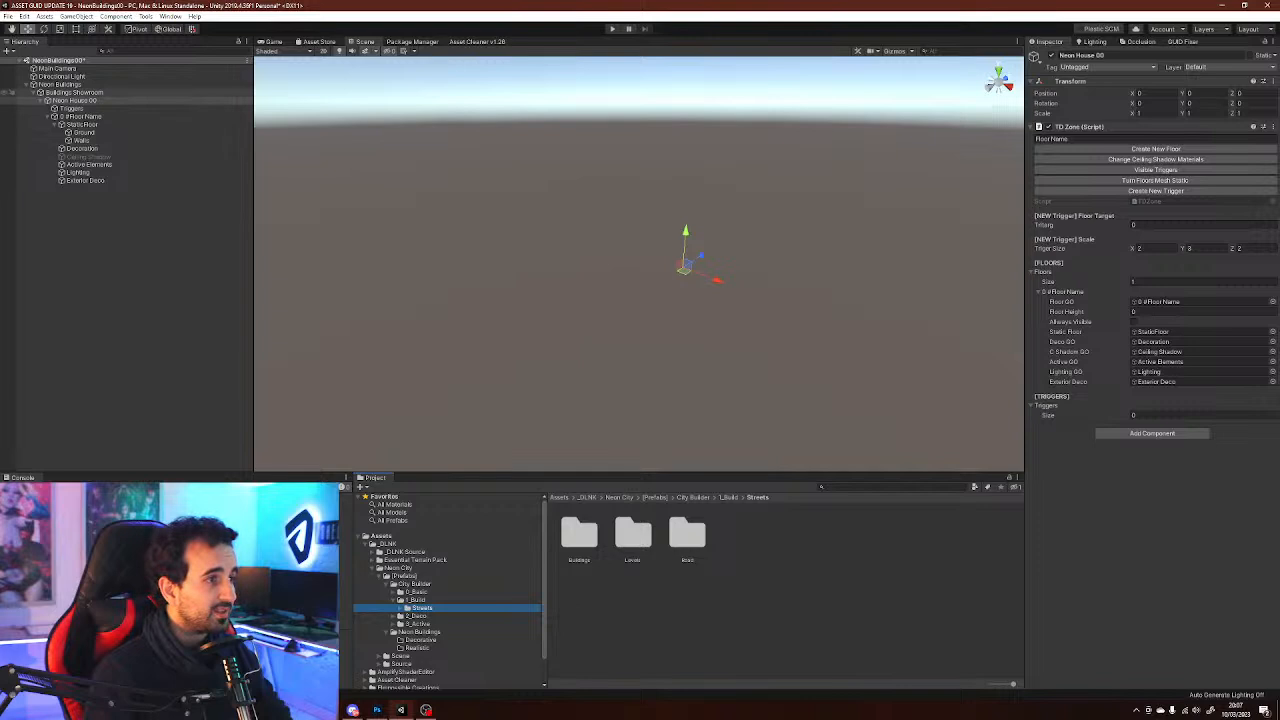
{"action": "left_click", "coordinate": [33, 92]}
{"action": "left_click", "coordinate": [33, 92]}
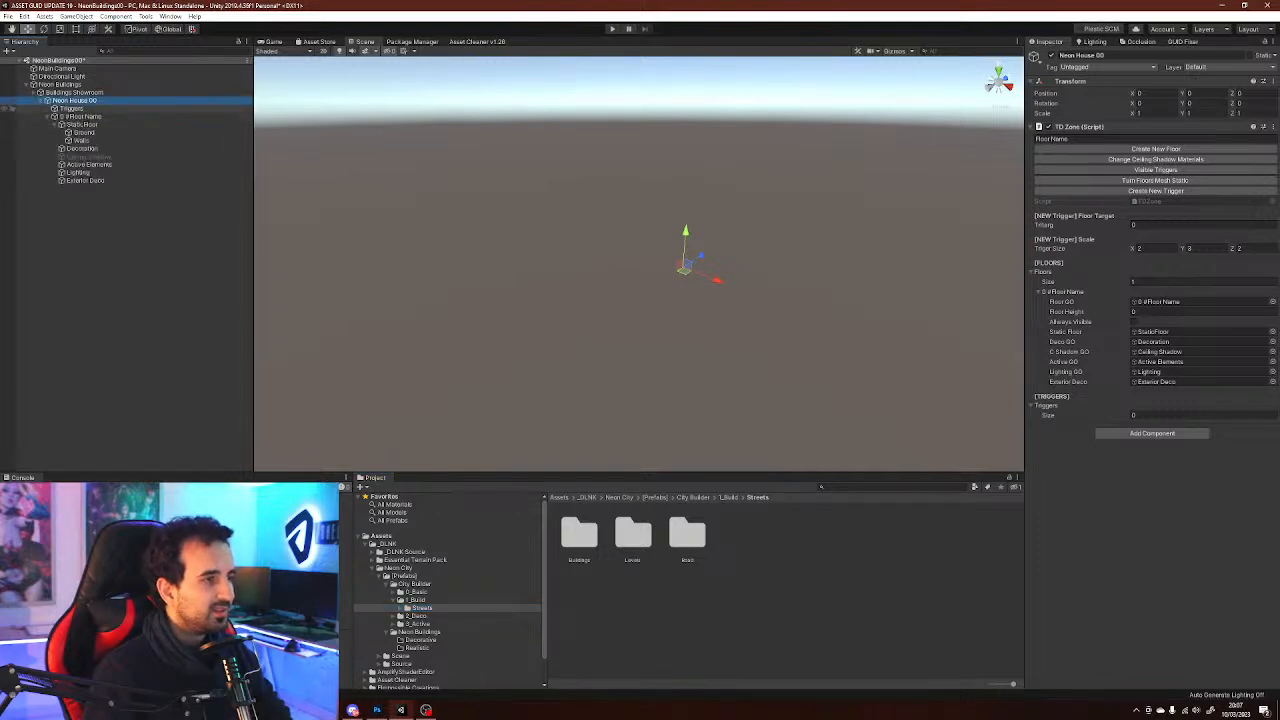
{"action": "left_click", "coordinate": [416, 592]}
{"action": "left_click", "coordinate": [393, 592]}
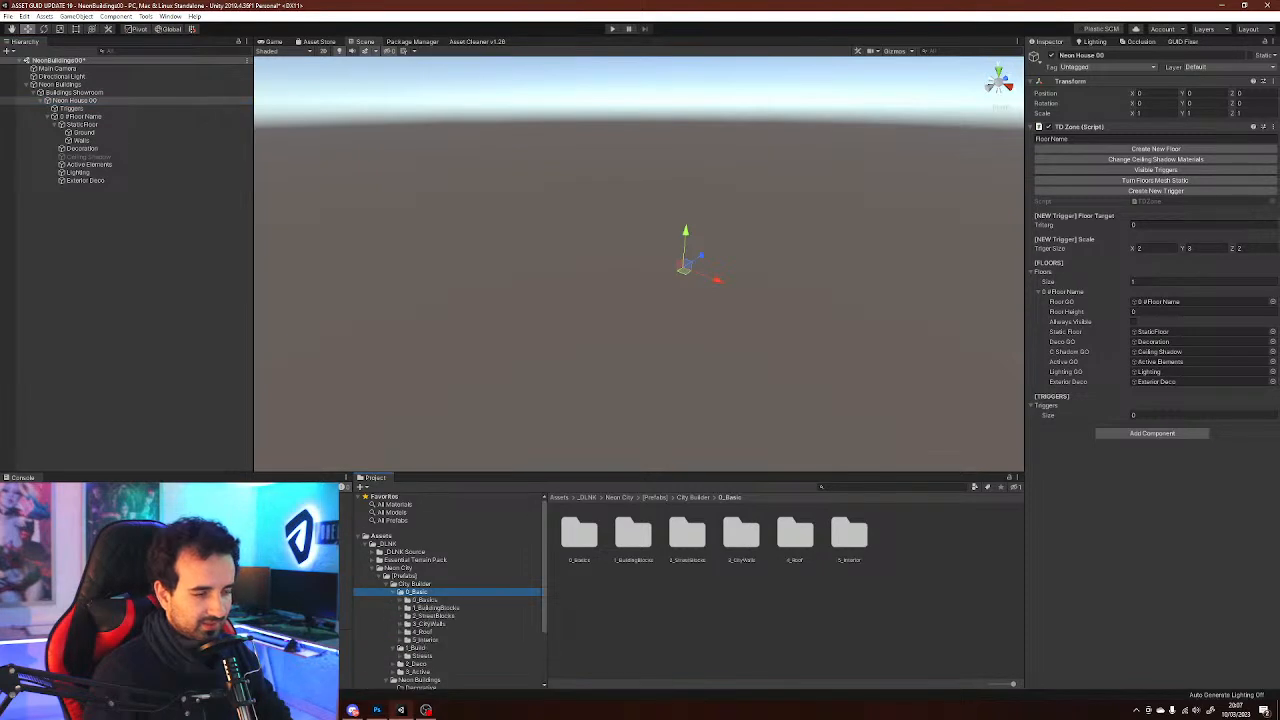
{"action": "left_click", "coordinate": [400, 600]}
{"action": "left_click", "coordinate": [437, 608]}
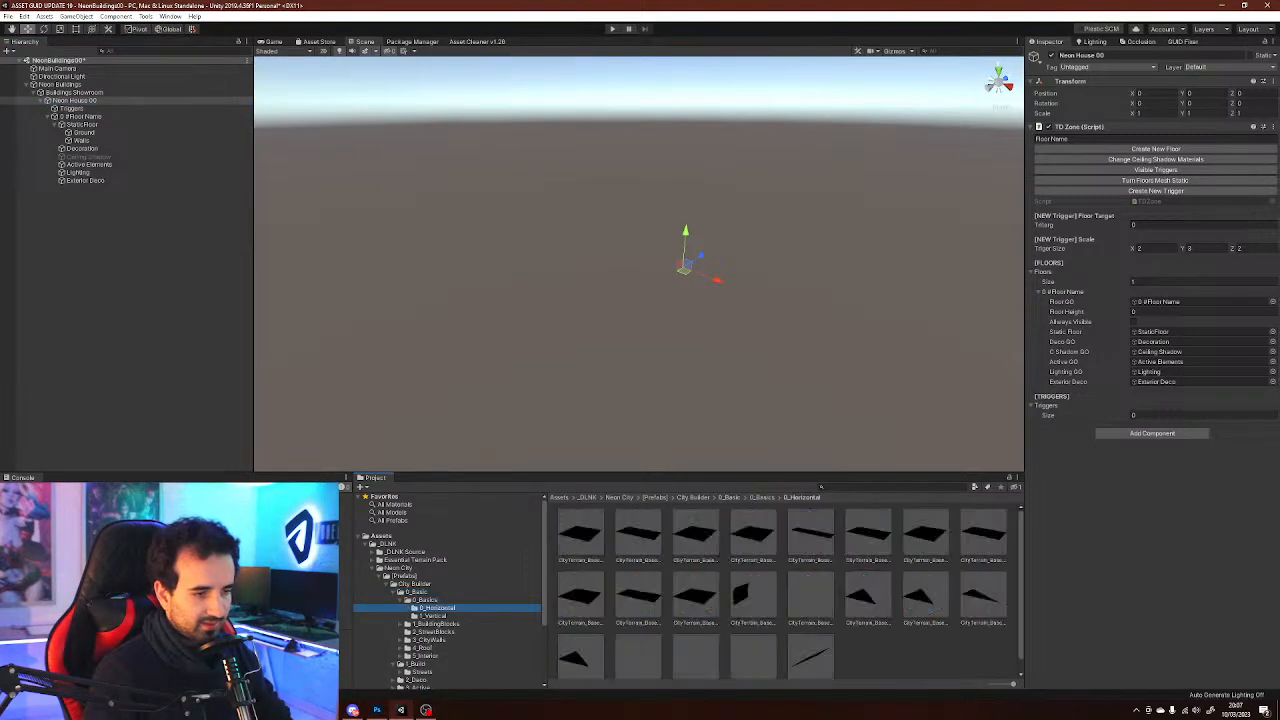
{"action": "left_click", "coordinate": [912, 655]}
{"action": "left_click", "coordinate": [926, 535]}
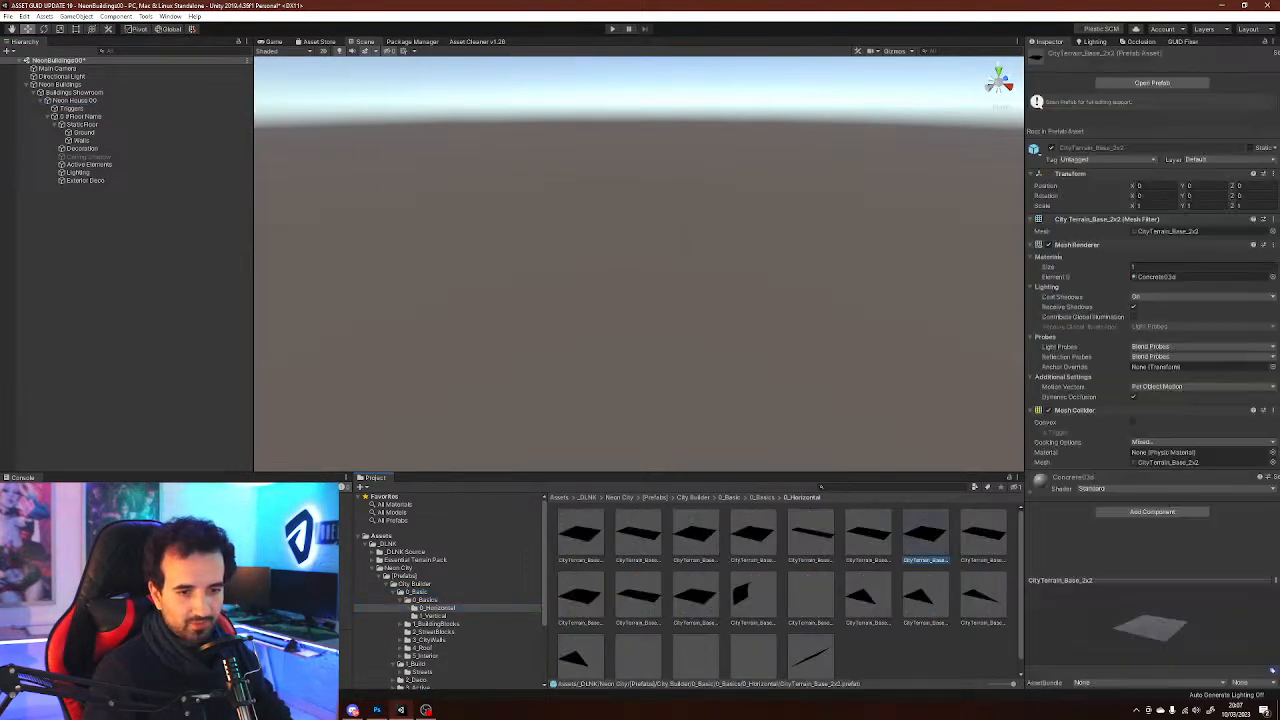
{"action": "left_click", "coordinate": [912, 655]}
{"action": "left_click", "coordinate": [638, 535]}
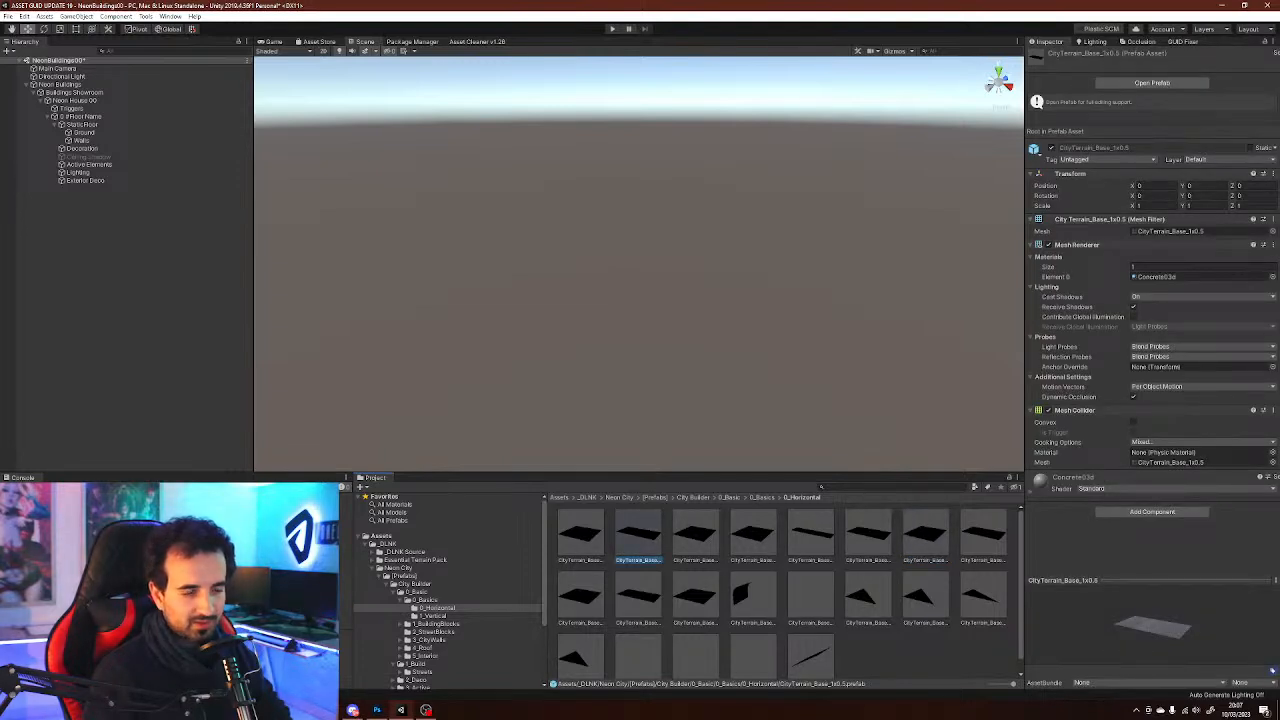
{"action": "left_click", "coordinate": [580, 597]}
{"action": "left_click", "coordinate": [638, 597]}
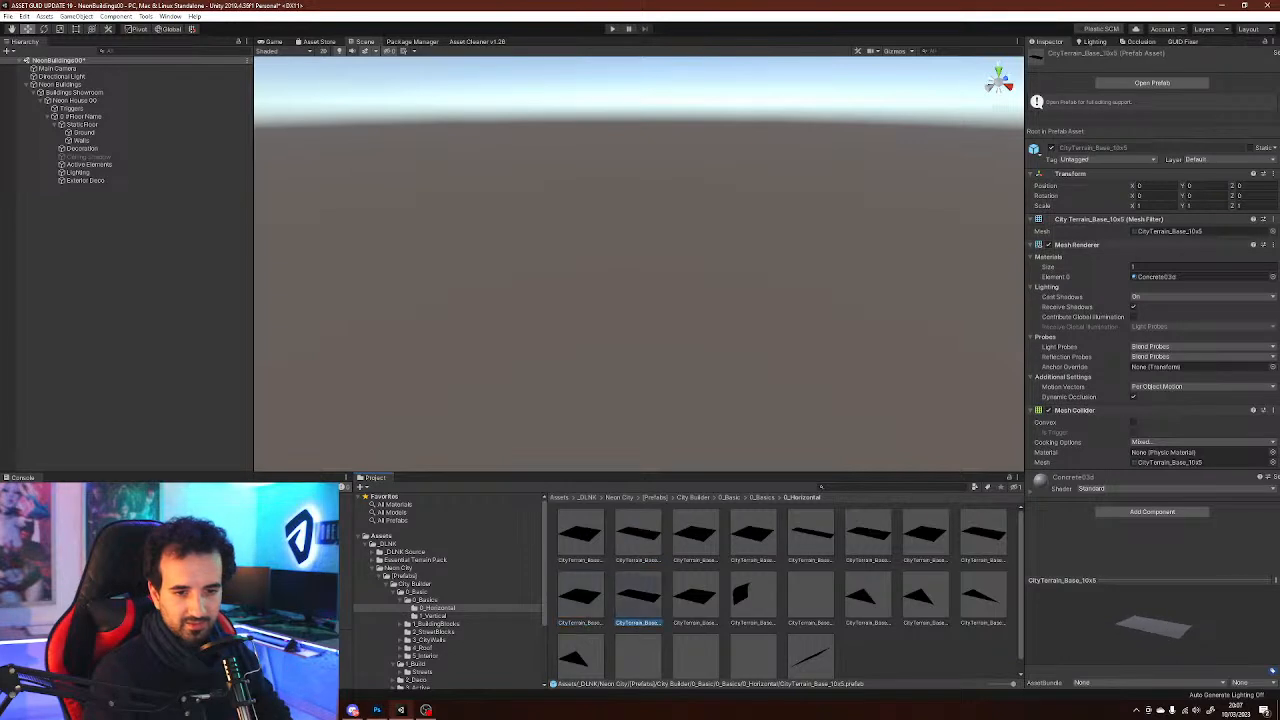
{"action": "left_click", "coordinate": [695, 597]}
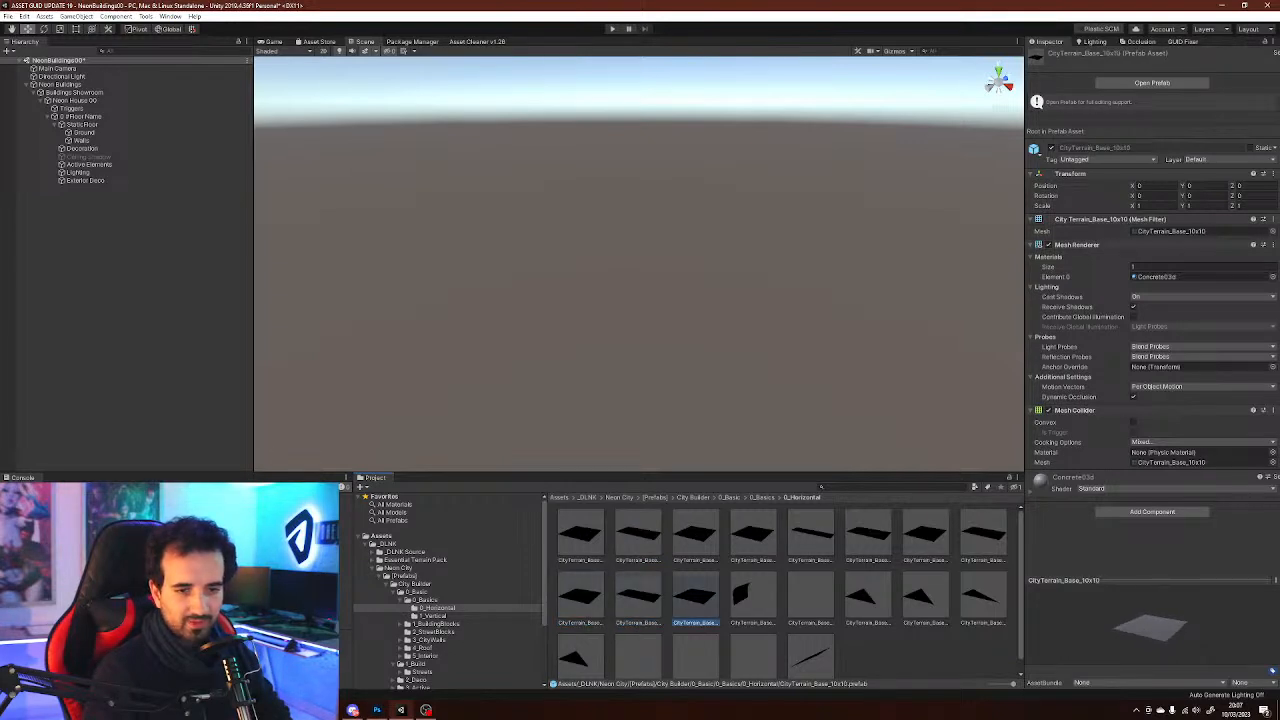
Place the CityTerrain_Base_10x10 prefab as a child of the static floor's Ground object
{"action": "left_click_drag", "start_coordinate": [695, 597], "coordinate": [88, 132]}
{"action": "mouse_move", "coordinate": [620, 250]}
{"action": "right_mouse_down"}
{"action": "mouse_move", "coordinate": [440, 310]}
{"action": "mouse_move", "coordinate": [540, 320]}
{"action": "mouse_move", "coordinate": [560, 235]}
{"action": "mouse_move", "coordinate": [530, 230]}
{"action": "mouse_move", "coordinate": [600, 260]}
{"action": "mouse_move", "coordinate": [605, 215]}
{"action": "mouse_move", "coordinate": [615, 245]}
{"action": "right_mouse_up"}
{"action": "left_click_drag", "start_coordinate": [615, 245], "coordinate": [614, 222], "text": "alt"}
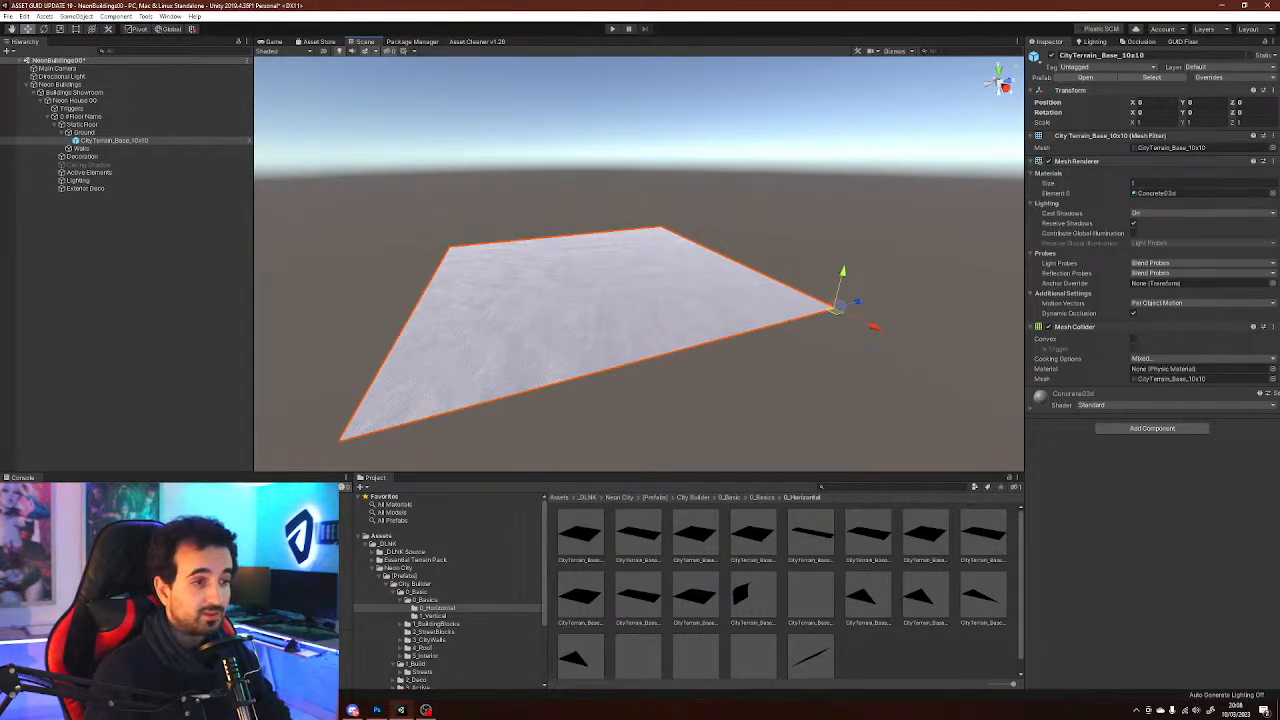
{"action": "scroll", "coordinate": [450, 590], "scroll_direction": "down", "scroll_amount": 3}
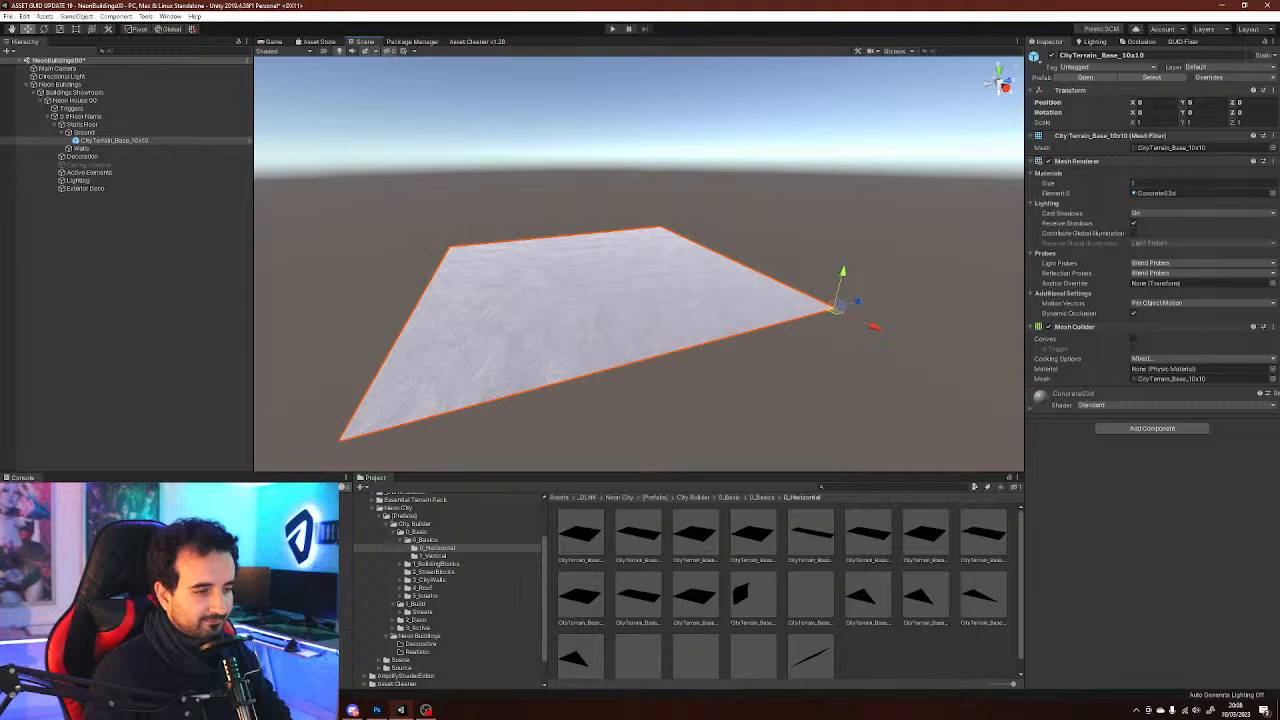
{"action": "scroll", "coordinate": [447, 590], "scroll_direction": "up", "scroll_amount": 2}
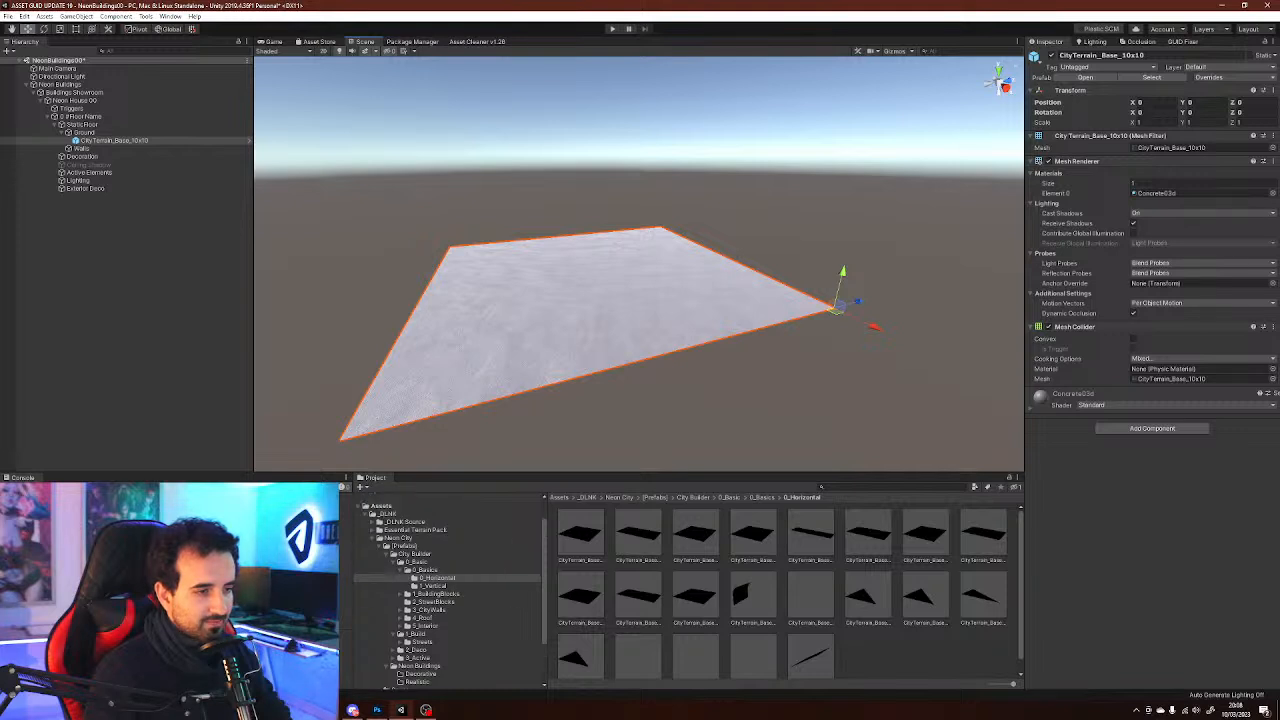
{"action": "right_click_drag", "start_coordinate": [650, 280], "coordinate": [600, 300]}
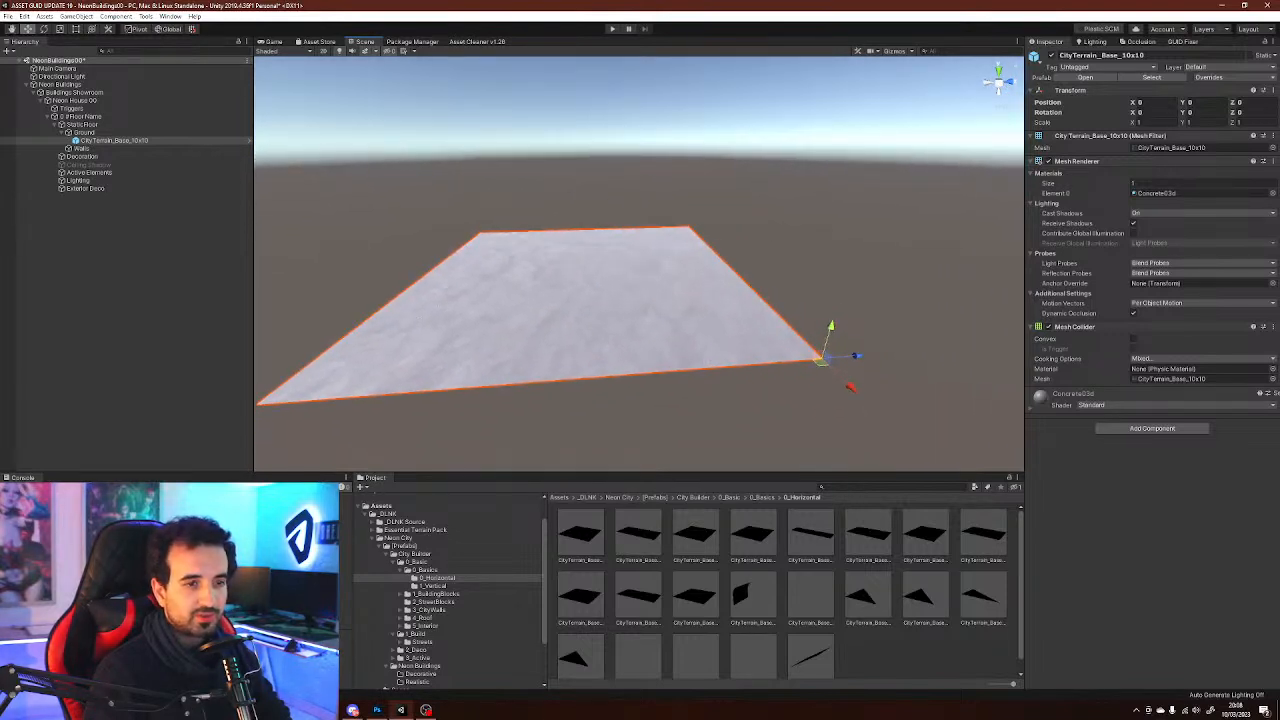
Select the static floor's Walls object and preview the CityTerrain_Base 2x2 and vertical terrain prefabs
{"action": "left_click", "coordinate": [925, 535]}
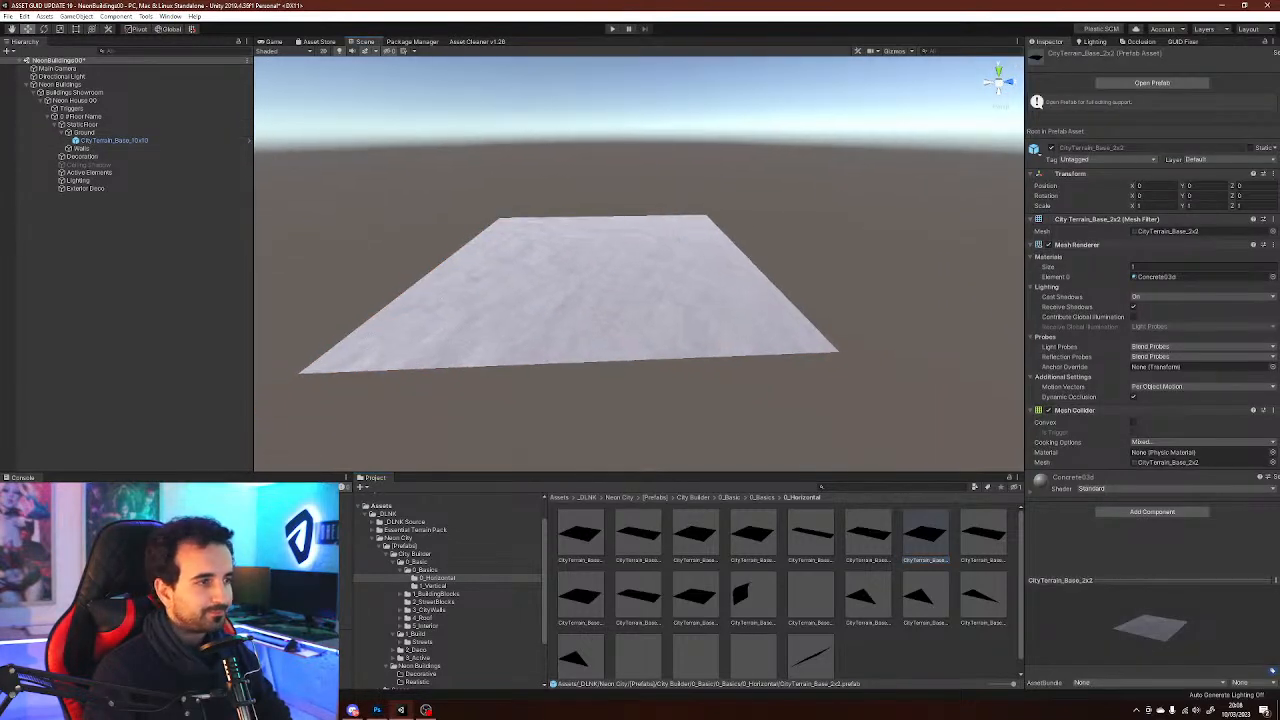
{"action": "left_click", "coordinate": [113, 140]}
{"action": "left_click", "coordinate": [82, 148]}
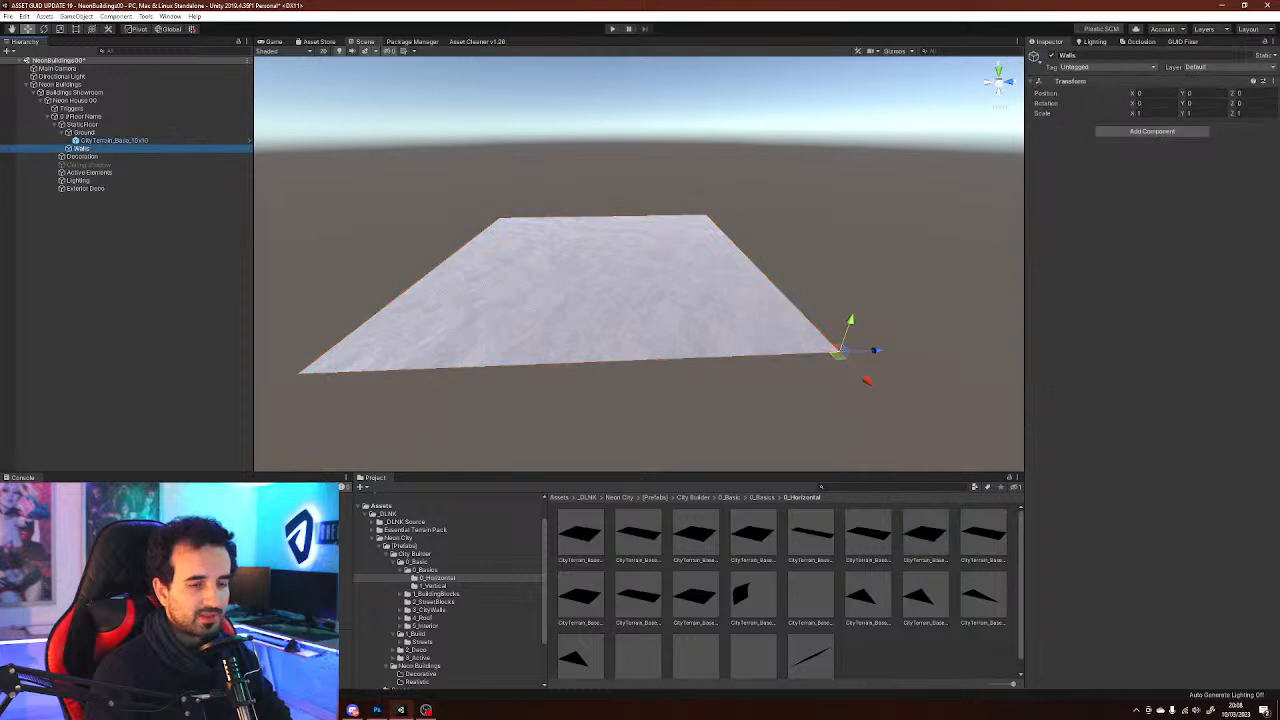
{"action": "left_click", "coordinate": [433, 586]}
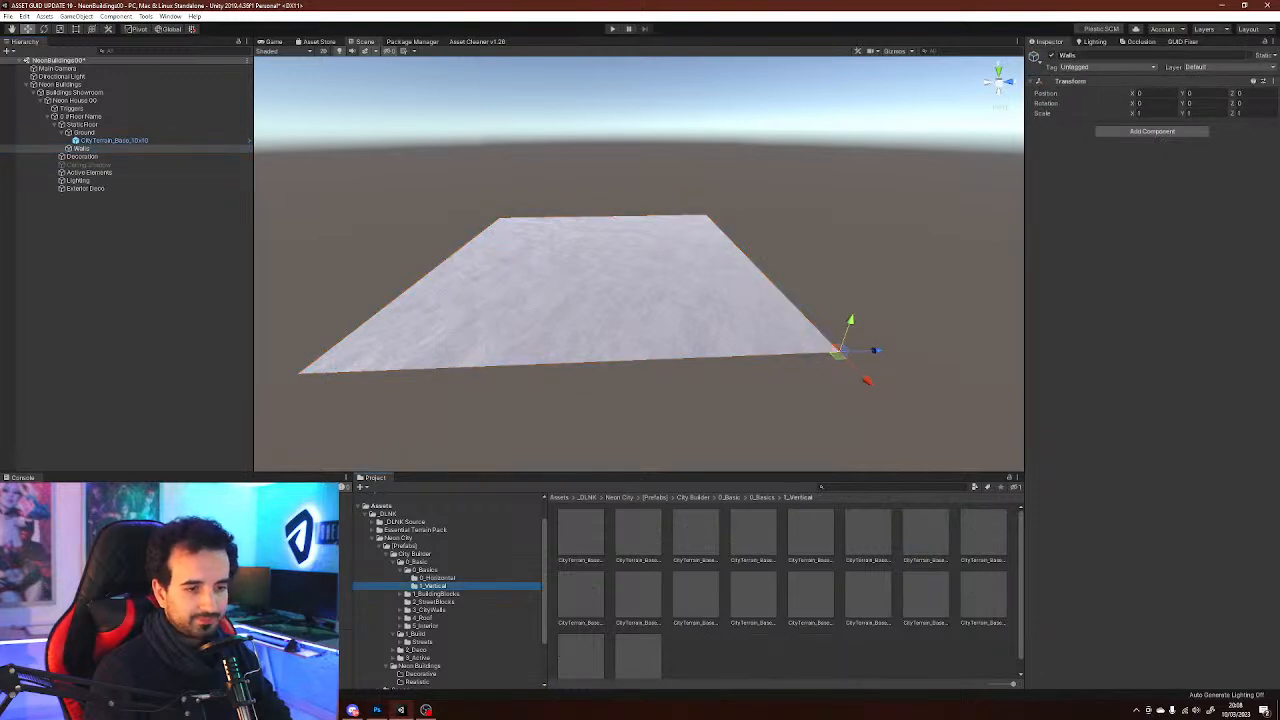
{"action": "left_click", "coordinate": [753, 535]}
{"action": "left_click", "coordinate": [696, 535]}
{"action": "left_click", "coordinate": [667, 540]}
{"action": "left_click", "coordinate": [638, 535]}
{"action": "left_click_drag", "start_coordinate": [1120, 625], "coordinate": [1155, 625]}
Browse the Building Blocks and Interior folders and preview the Floor00 floor prefabs and Walls folder
{"action": "key", "text": "Down"}
{"action": "key", "text": "Down"}
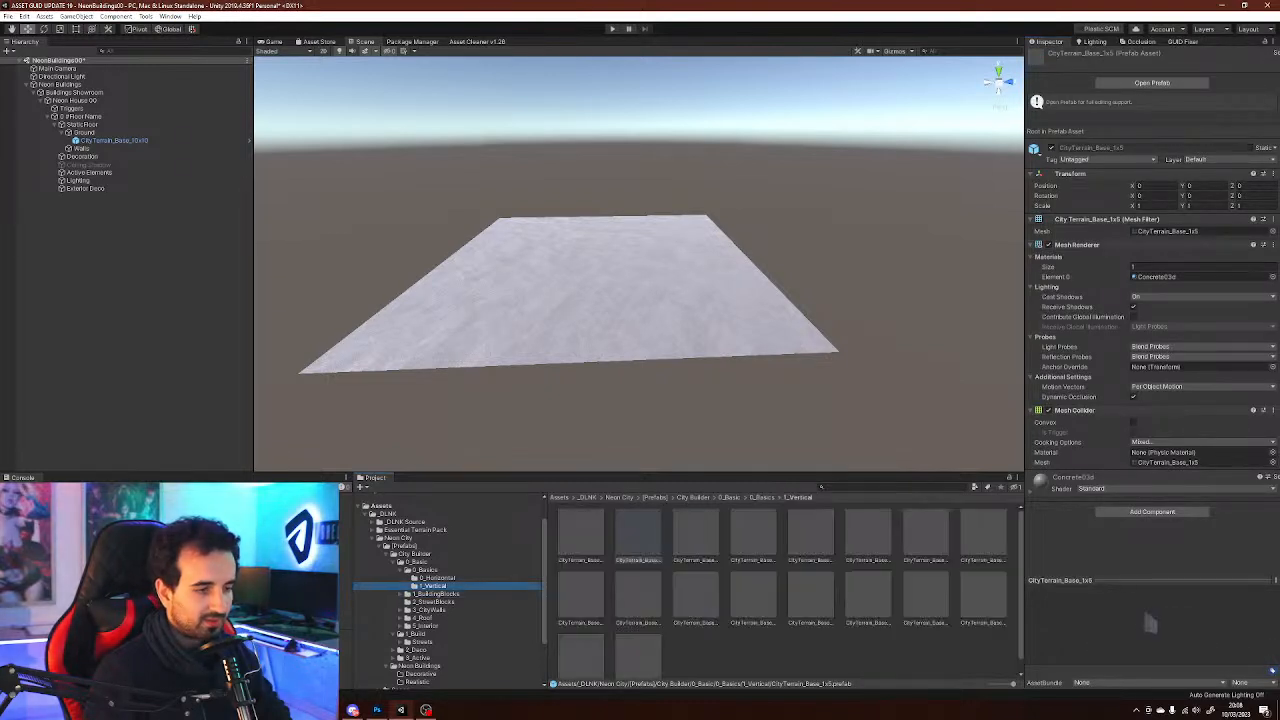
{"action": "key", "text": "Down"}
{"action": "key", "text": "Up"}
{"action": "key", "text": "Up"}
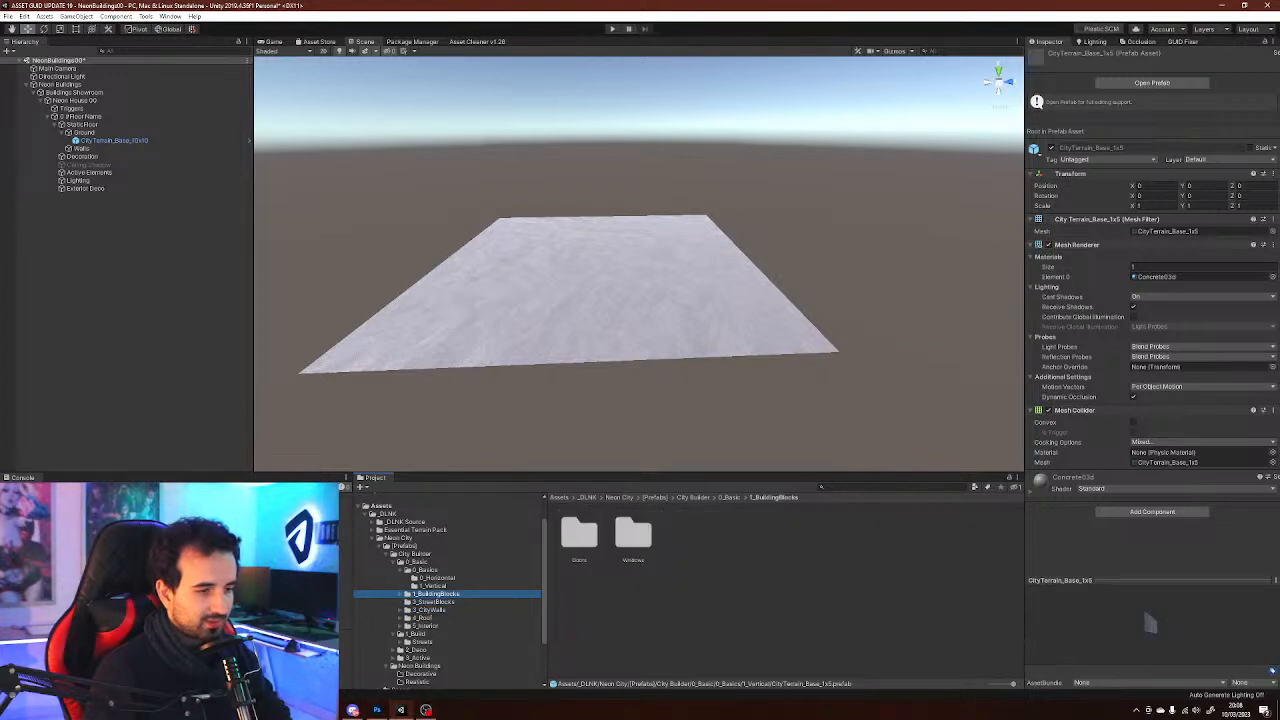
{"action": "key", "text": "Right"}
{"action": "key", "text": "Down"}
{"action": "key", "text": "Down"}
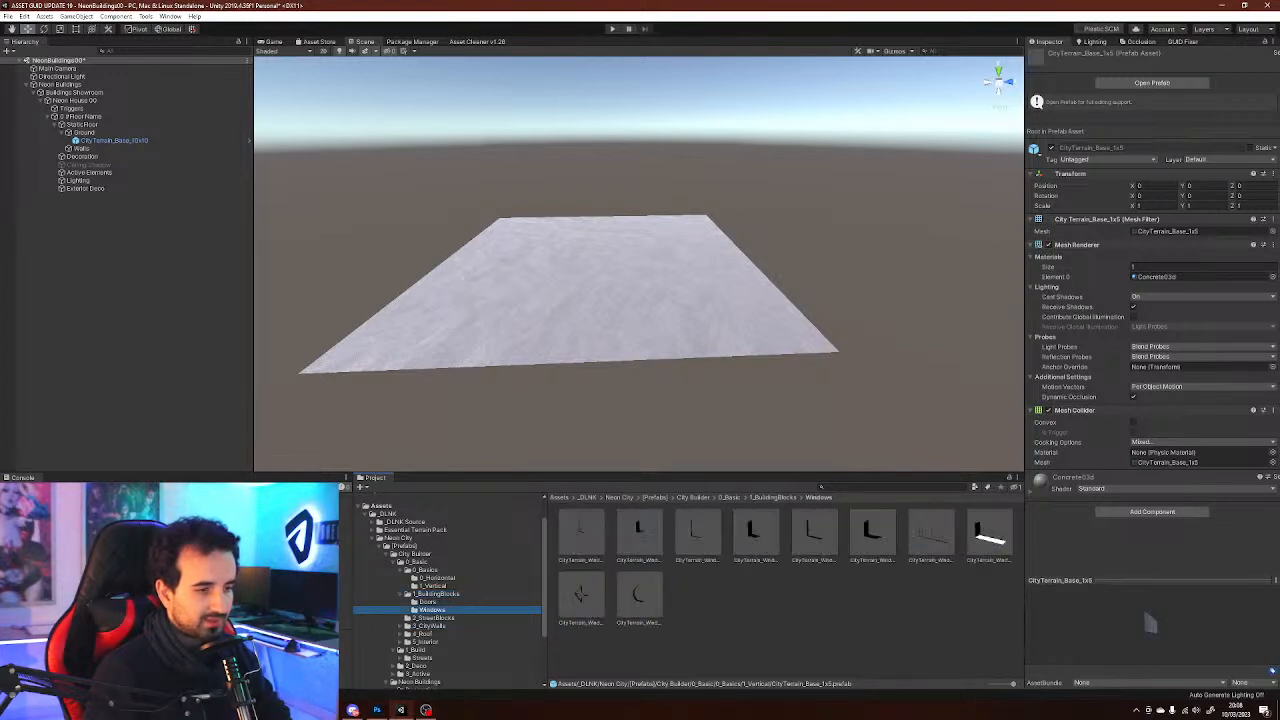
{"action": "key", "text": "Up"}
{"action": "key", "text": "Down"}
{"action": "key", "text": "Down"}
{"action": "key", "text": "Up"}
{"action": "key", "text": "Down"}
{"action": "key", "text": "Down"}
{"action": "key", "text": "Down"}
{"action": "key", "text": "Down"}
{"action": "key", "text": "Right"}
{"action": "key", "text": "Down"}
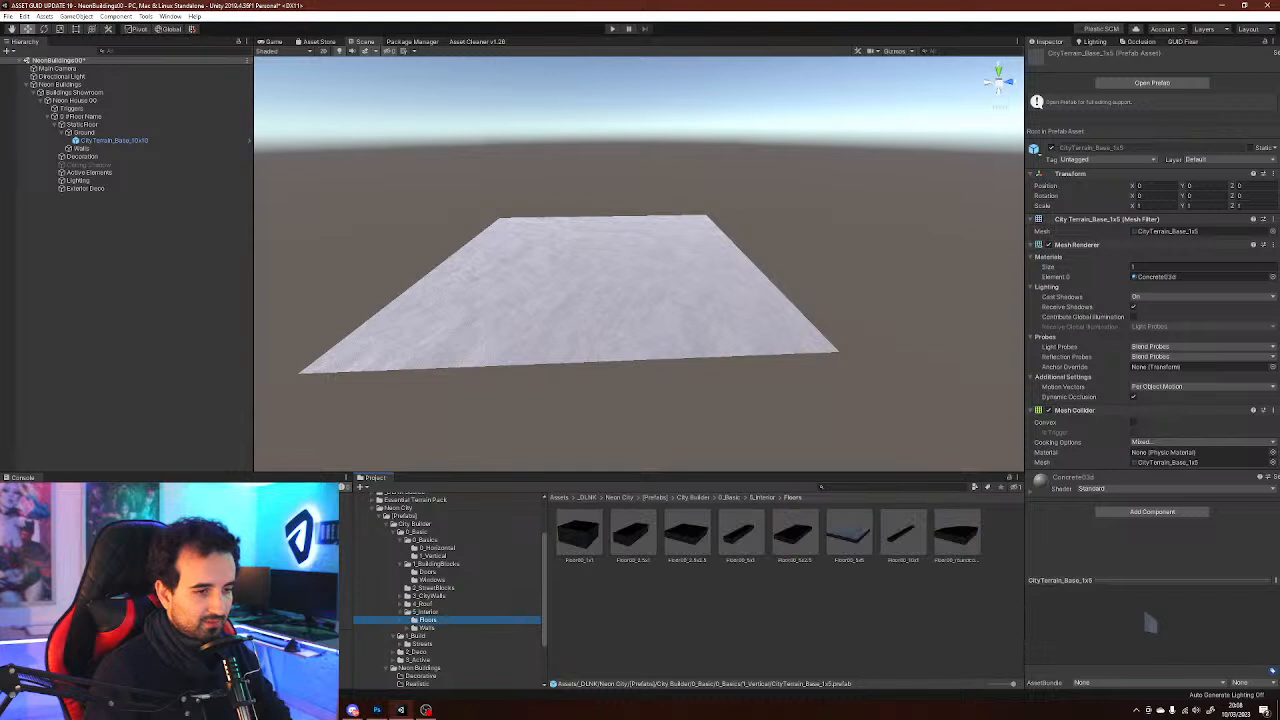
{"action": "key", "text": "Up"}
{"action": "key", "text": "Down"}
{"action": "left_click", "coordinate": [849, 535]}
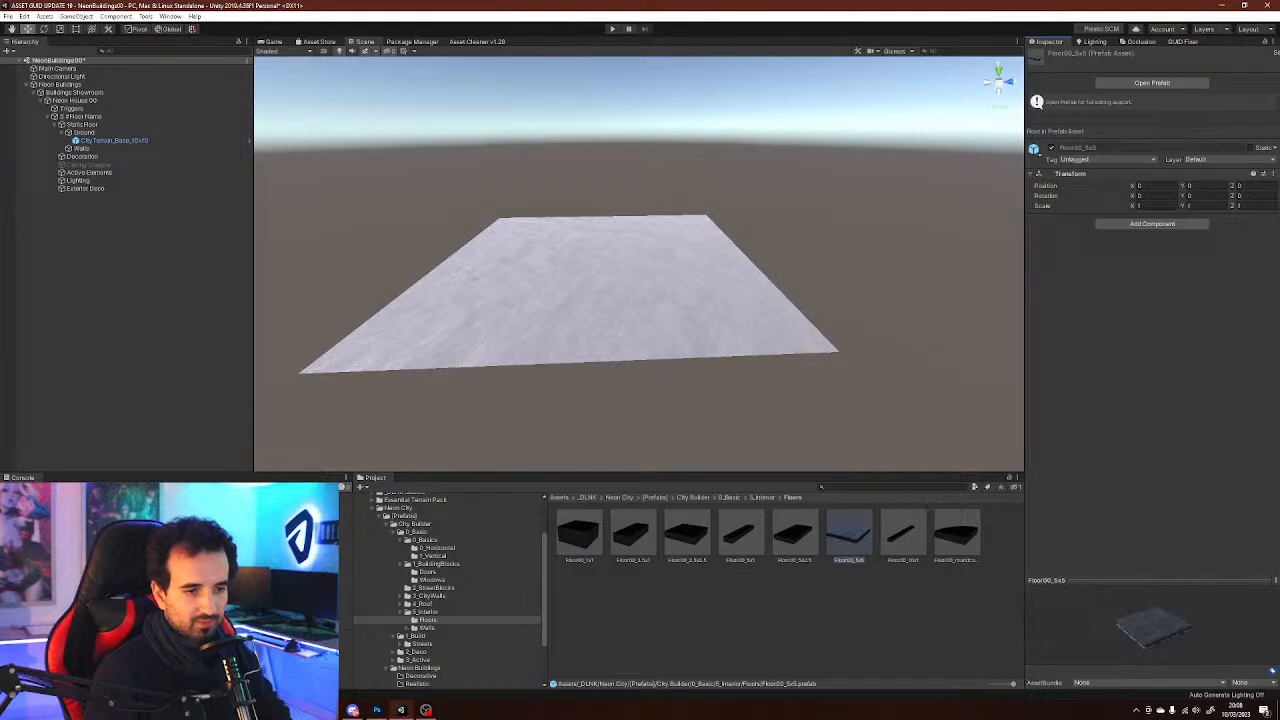
{"action": "left_click", "coordinate": [903, 535]}
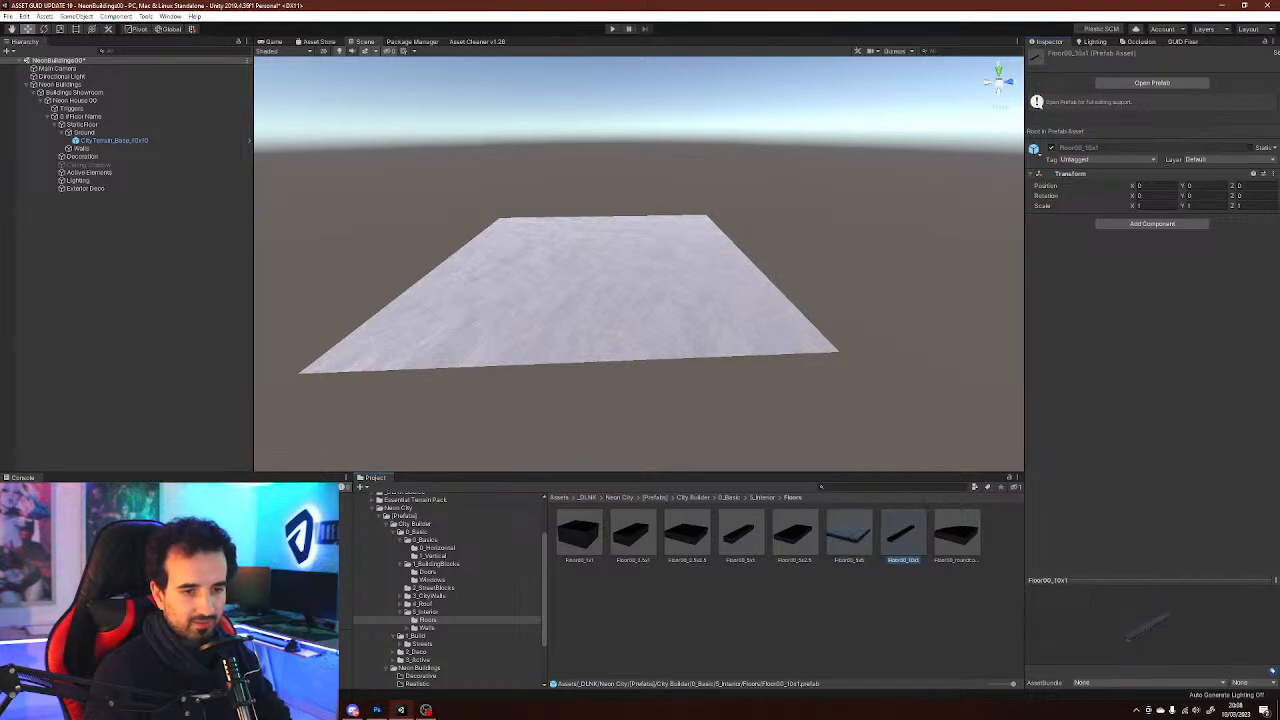
{"action": "left_click", "coordinate": [849, 535]}
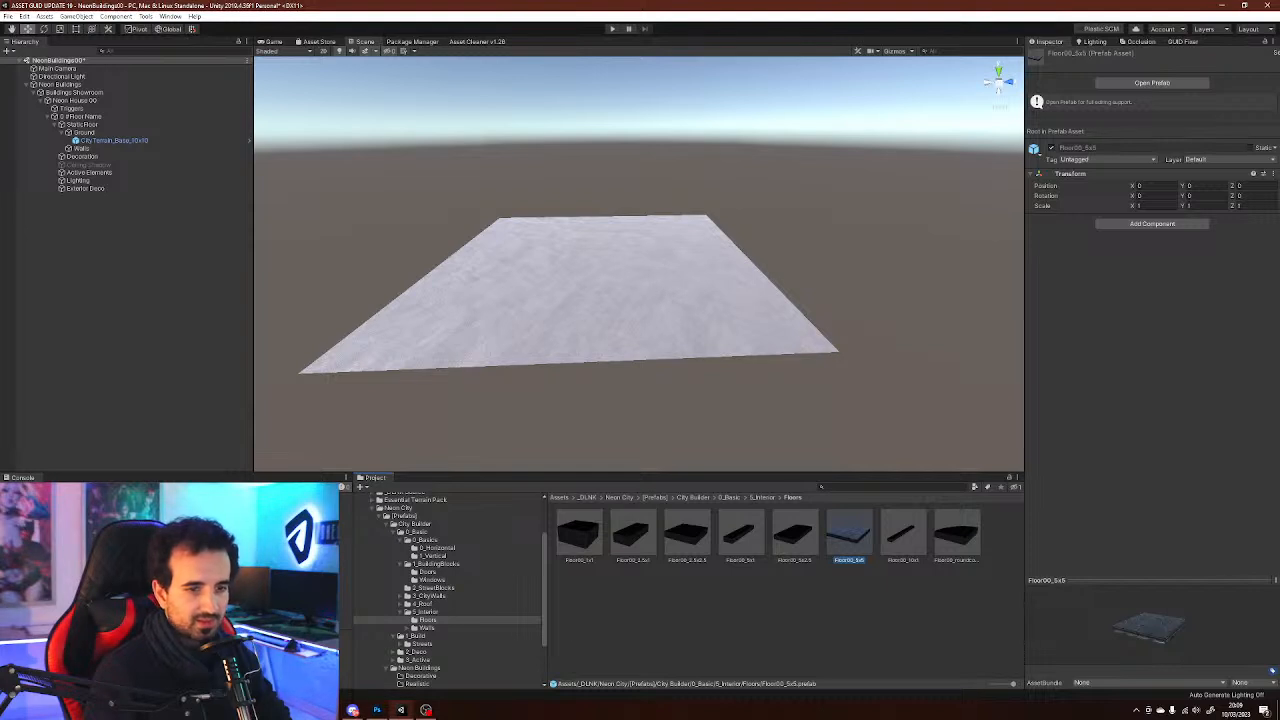
{"action": "left_click_drag", "start_coordinate": [1160, 630], "coordinate": [1142, 655]}
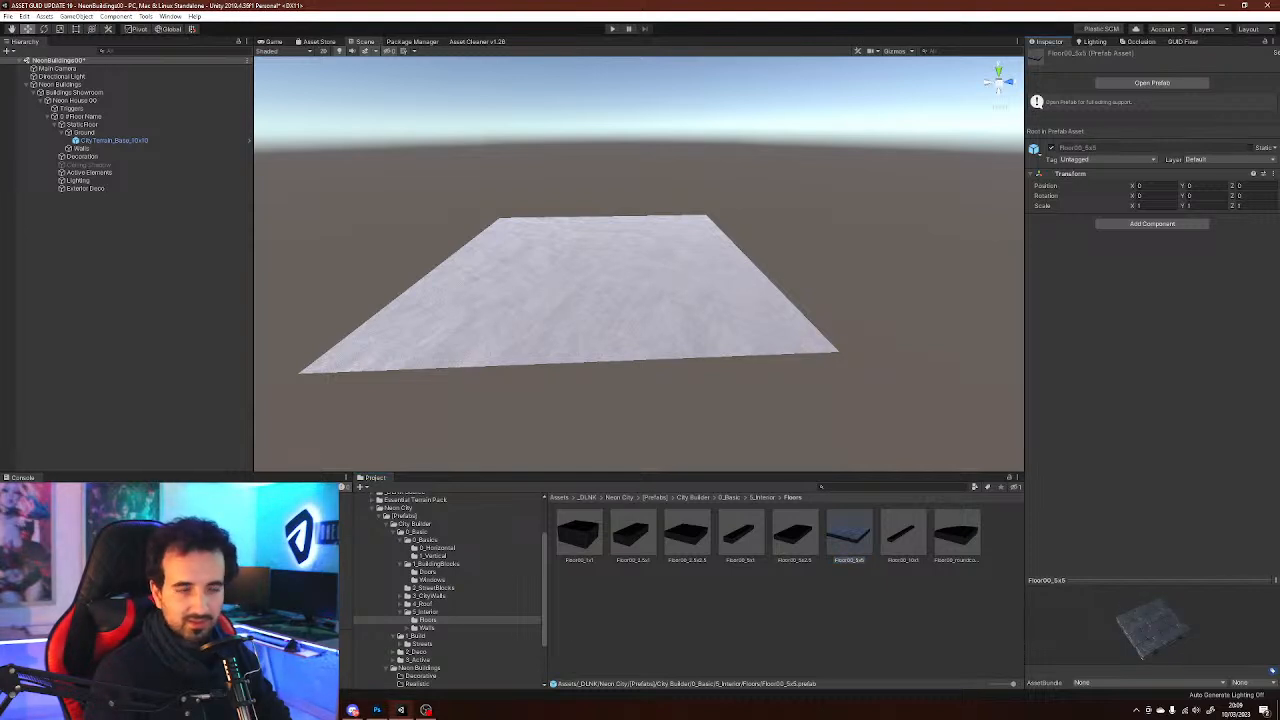
{"action": "left_click", "coordinate": [427, 627]}
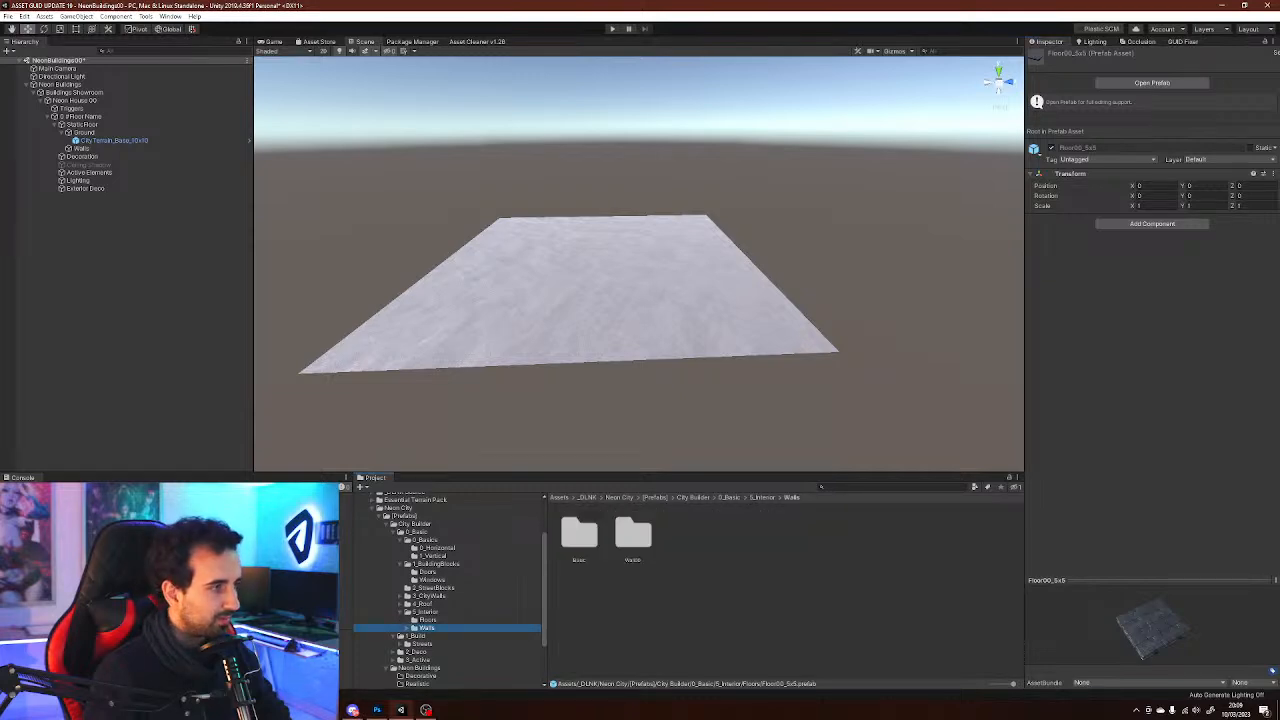
{"action": "left_click", "coordinate": [427, 620]}
{"action": "right_click_drag", "start_coordinate": [640, 290], "coordinate": [626, 252]}
{"action": "key", "text": "w"}
{"action": "key", "text": "s"}
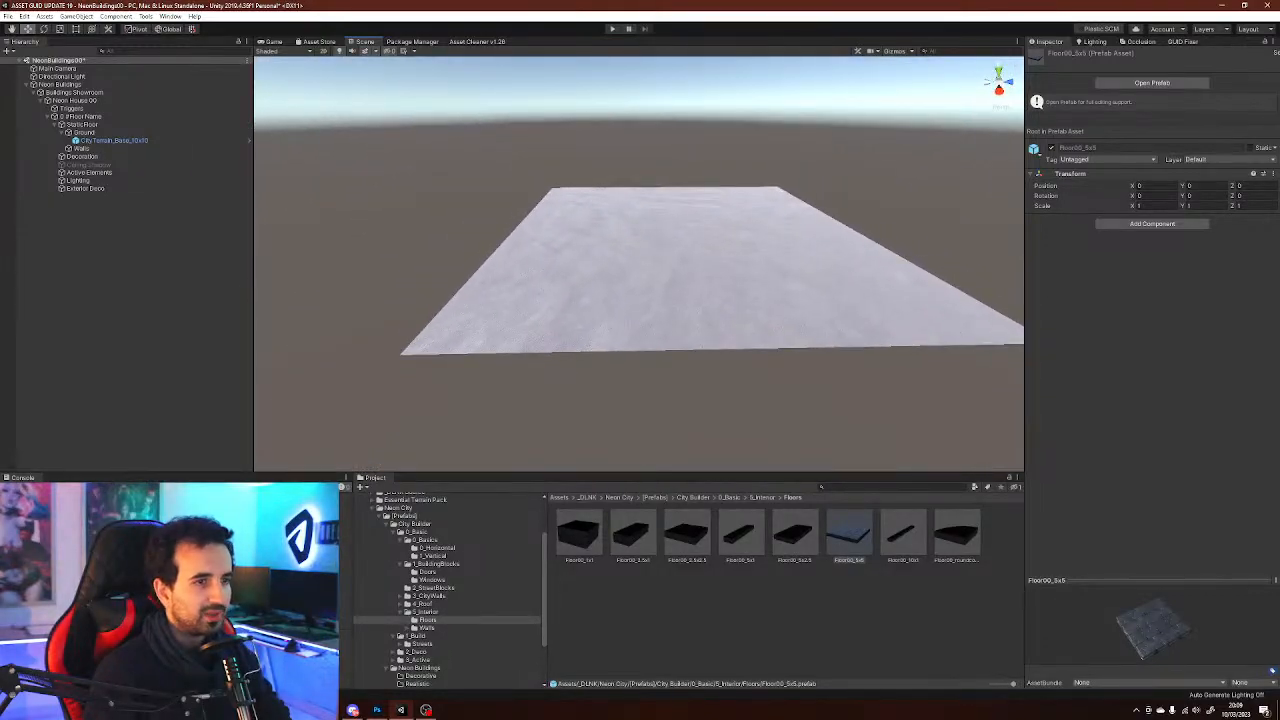
Delete the CityTerrain_Base_10x10 tile from the Ground object
{"action": "left_click", "coordinate": [628, 262]}
{"action": "key", "text": "Delete"}
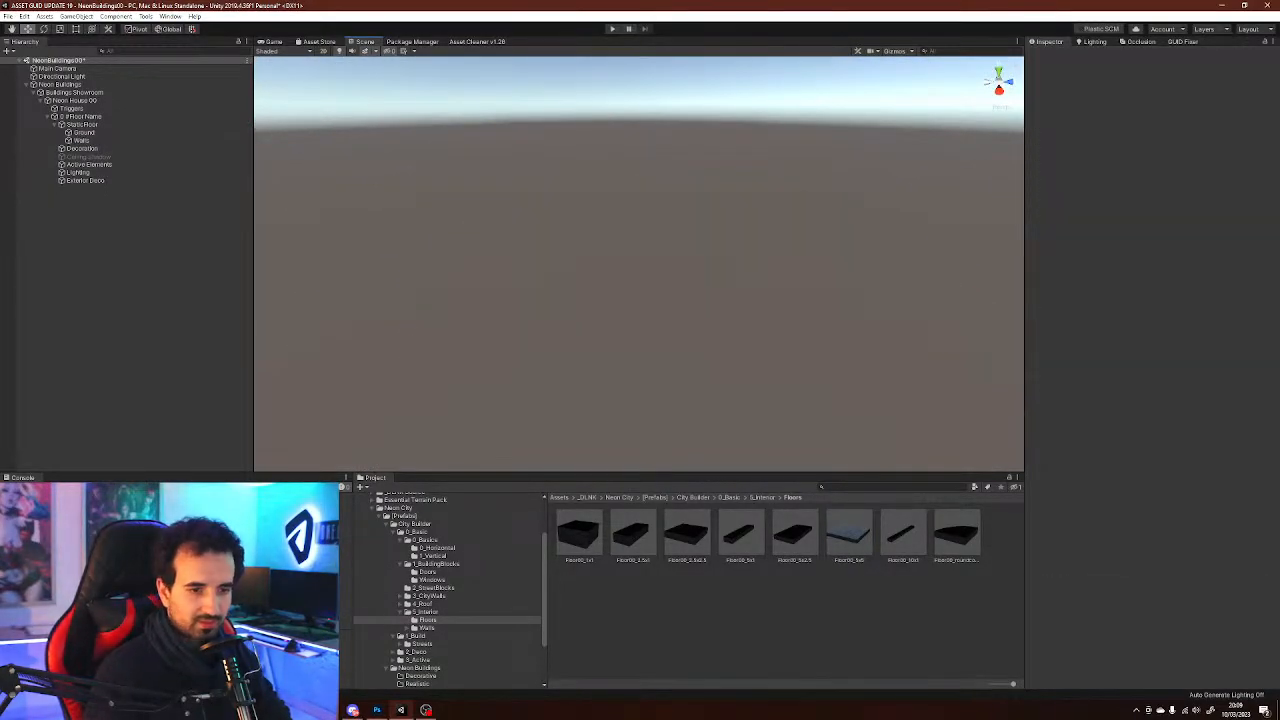
Place the Floor00_5x5 prefab under Ground and duplicate it twice, snapping the copies side by side
{"action": "left_click_drag", "start_coordinate": [849, 533], "coordinate": [85, 135]}
{"action": "right_click_drag", "start_coordinate": [640, 264], "coordinate": [755, 312]}
{"action": "key", "text": "ctrl+d"}
{"action": "left_click_drag", "start_coordinate": [785, 272], "coordinate": [533, 303]}
{"action": "left_click", "coordinate": [690, 305], "text": "shift"}
{"action": "right_click_drag", "start_coordinate": [690, 305], "coordinate": [890, 300]}
{"action": "left_click", "coordinate": [870, 320]}
{"action": "key", "text": "ctrl+d"}
{"action": "left_click_drag", "start_coordinate": [945, 291], "coordinate": [662, 272]}
{"action": "middle_click_drag", "start_coordinate": [662, 272], "coordinate": [262, 264]}
Duplicate a fourth Floor00_5x5 tile and move it below the others to about Y -1.84
{"action": "left_click", "coordinate": [76, 100]}
{"action": "right_click_drag", "start_coordinate": [700, 250], "coordinate": [332, 270]}
{"action": "left_click", "coordinate": [575, 140]}
{"action": "right_click_drag", "start_coordinate": [600, 200], "coordinate": [545, 185]}
{"action": "key", "text": "ctrl+d"}
{"action": "left_click_drag", "start_coordinate": [592, 160], "coordinate": [757, 214]}
{"action": "right_click_drag", "start_coordinate": [700, 260], "coordinate": [597, 238]}
{"action": "key", "text": "q"}
{"action": "key", "text": "e"}
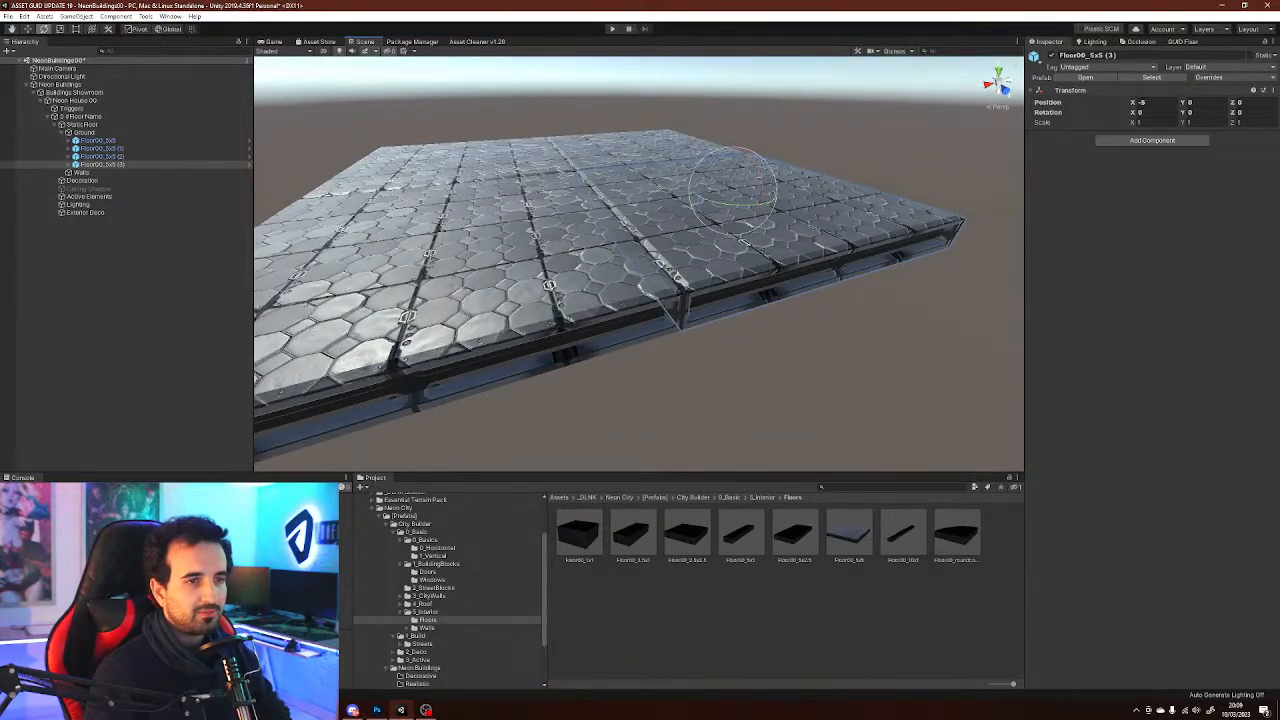
{"action": "left_click_drag", "start_coordinate": [739, 155], "coordinate": [723, 240]}
{"action": "right_click_drag", "start_coordinate": [724, 240], "coordinate": [608, 240]}
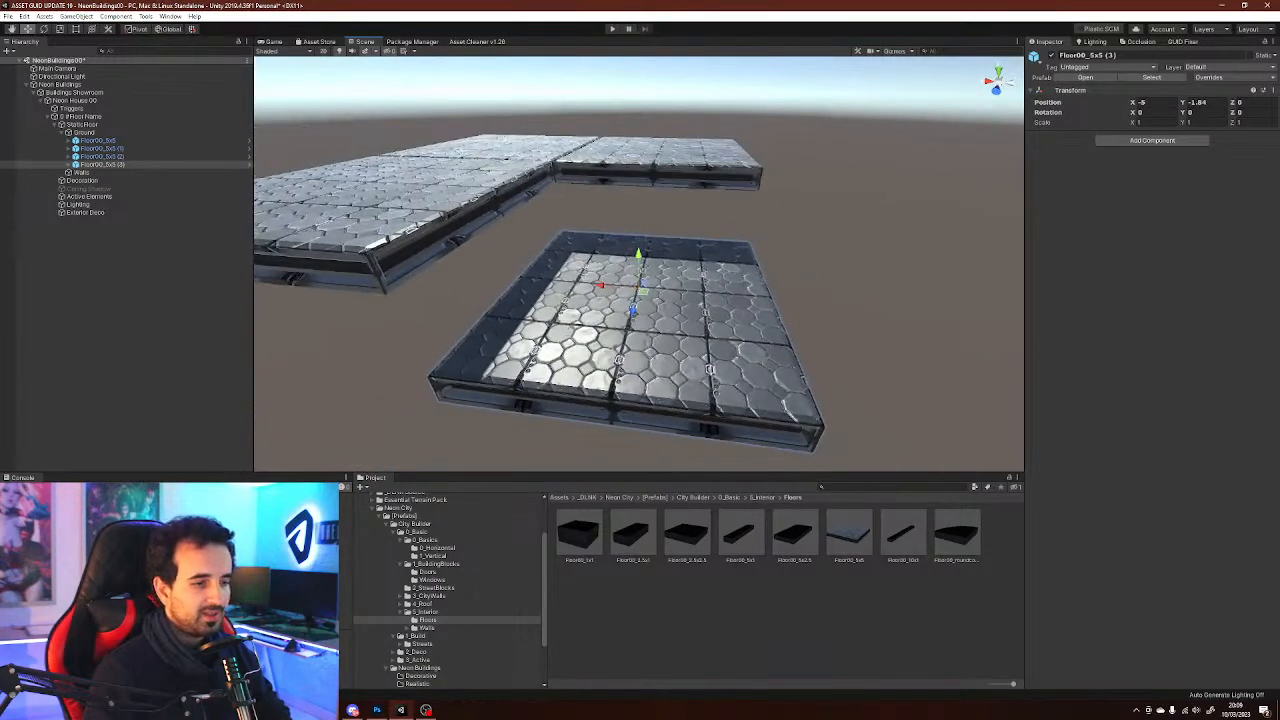
Browse the Walls folder's Basic and Wall00 subfolders and preview their wall prefabs
{"action": "left_click", "coordinate": [427, 628]}
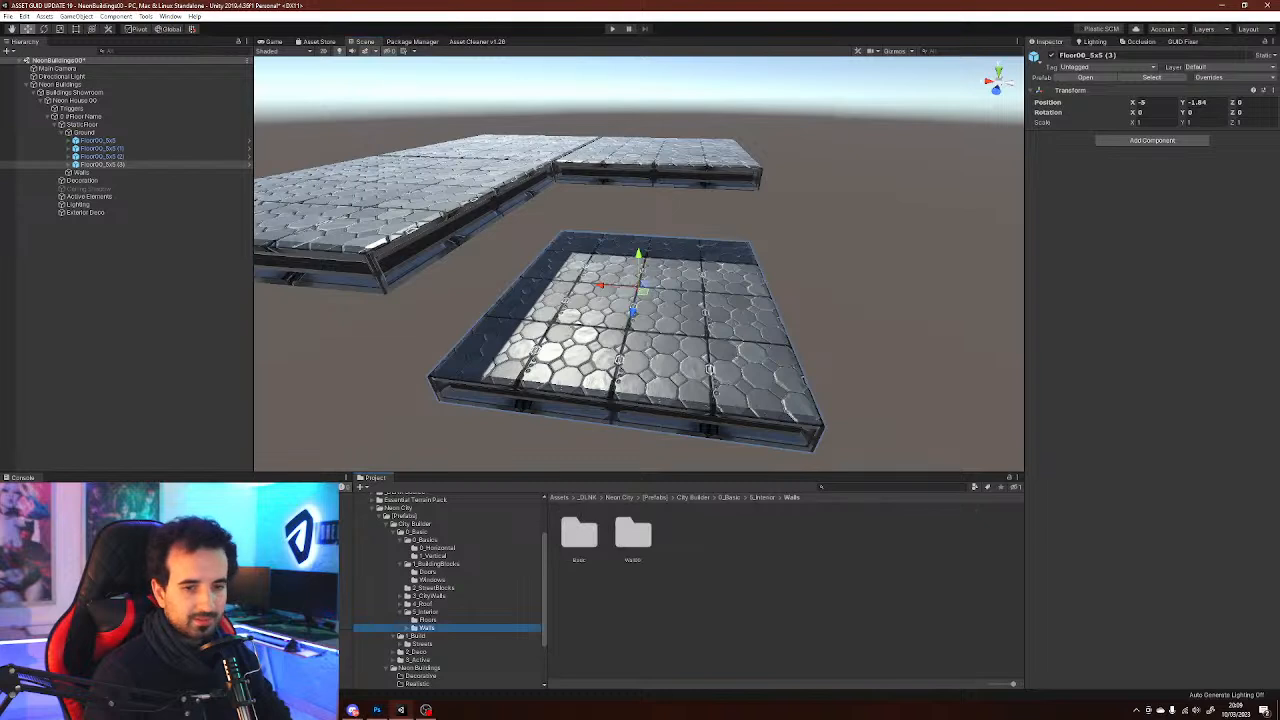
{"action": "left_click", "coordinate": [407, 628]}
{"action": "left_click", "coordinate": [433, 636]}
{"action": "left_click", "coordinate": [849, 535]}
{"action": "mouse_move", "coordinate": [1150, 625]}
{"action": "left_mouse_down"}
{"action": "mouse_move", "coordinate": [1195, 625]}
{"action": "mouse_move", "coordinate": [1160, 632]}
{"action": "left_mouse_up"}
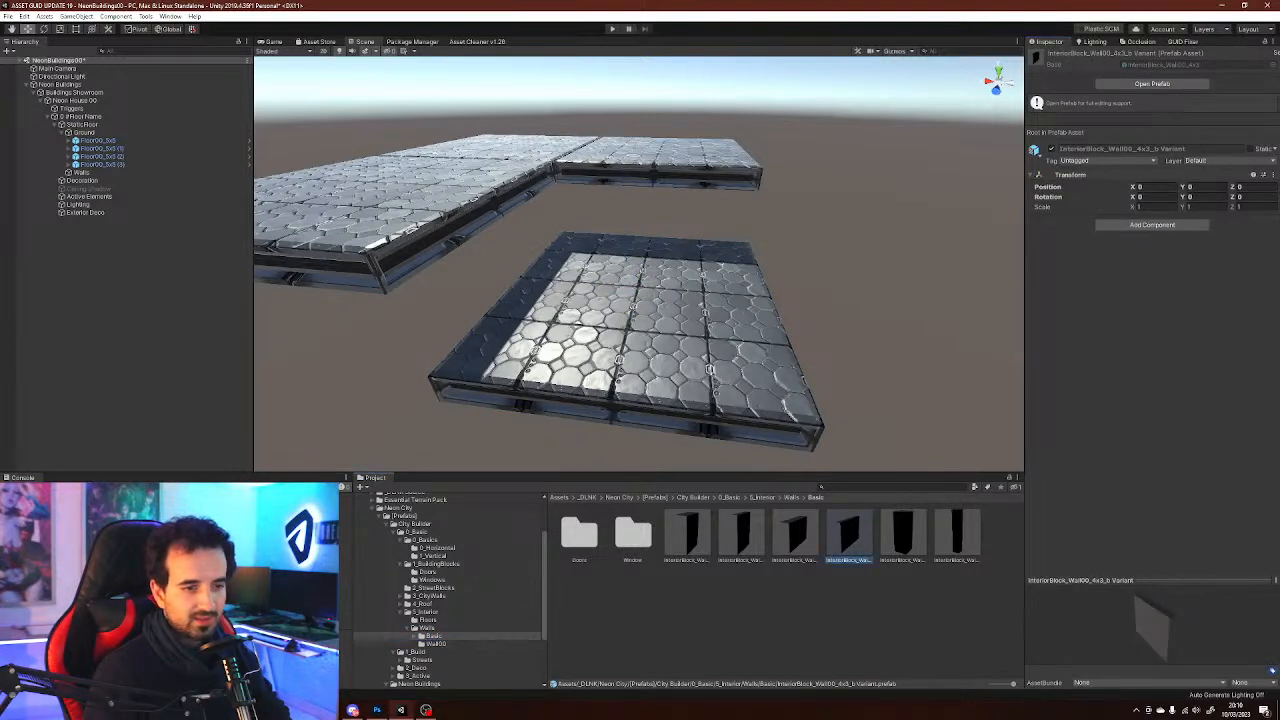
{"action": "left_click", "coordinate": [795, 535]}
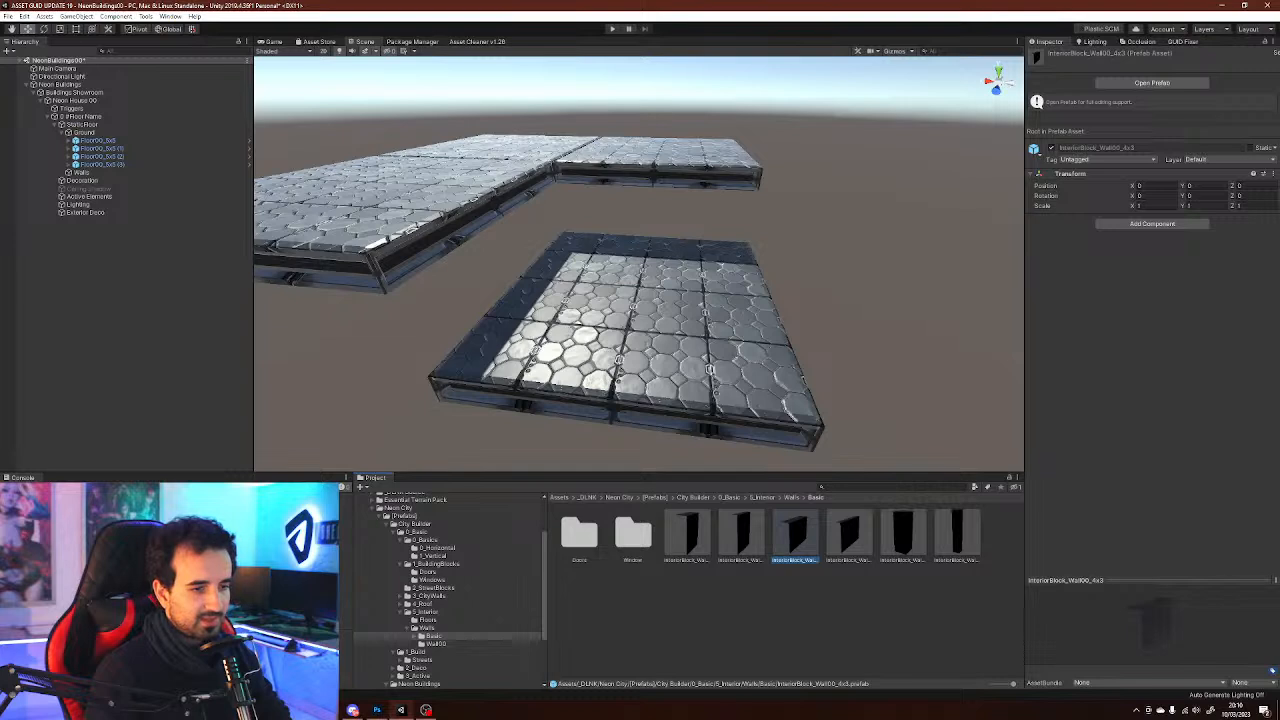
{"action": "left_click", "coordinate": [436, 644]}
{"action": "left_click", "coordinate": [698, 535]}
{"action": "mouse_move", "coordinate": [1150, 625]}
{"action": "left_mouse_down"}
{"action": "mouse_move", "coordinate": [1205, 630]}
{"action": "mouse_move", "coordinate": [1170, 630]}
{"action": "left_mouse_up"}
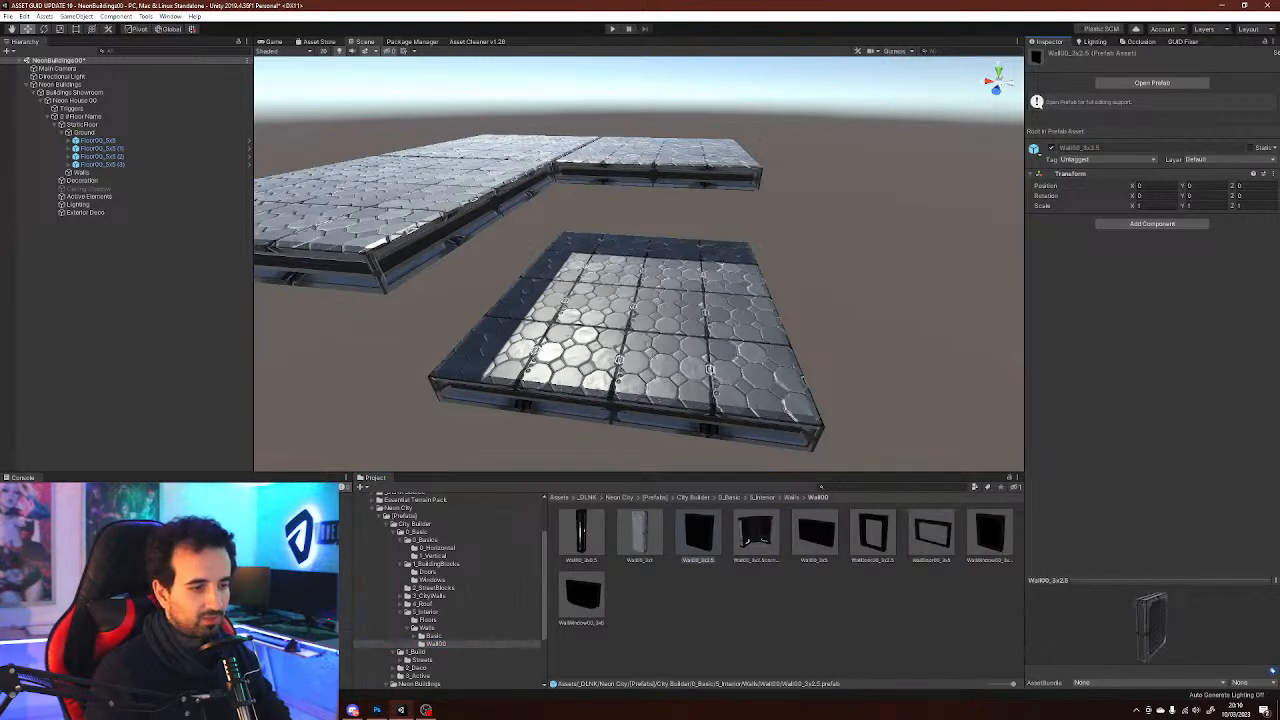
Compare the InteriorBlock_Wall00 4x3 and corner prefabs in the Basic walls folder
{"action": "left_click", "coordinate": [434, 636]}
{"action": "left_click", "coordinate": [903, 535]}
{"action": "left_click", "coordinate": [849, 535]}
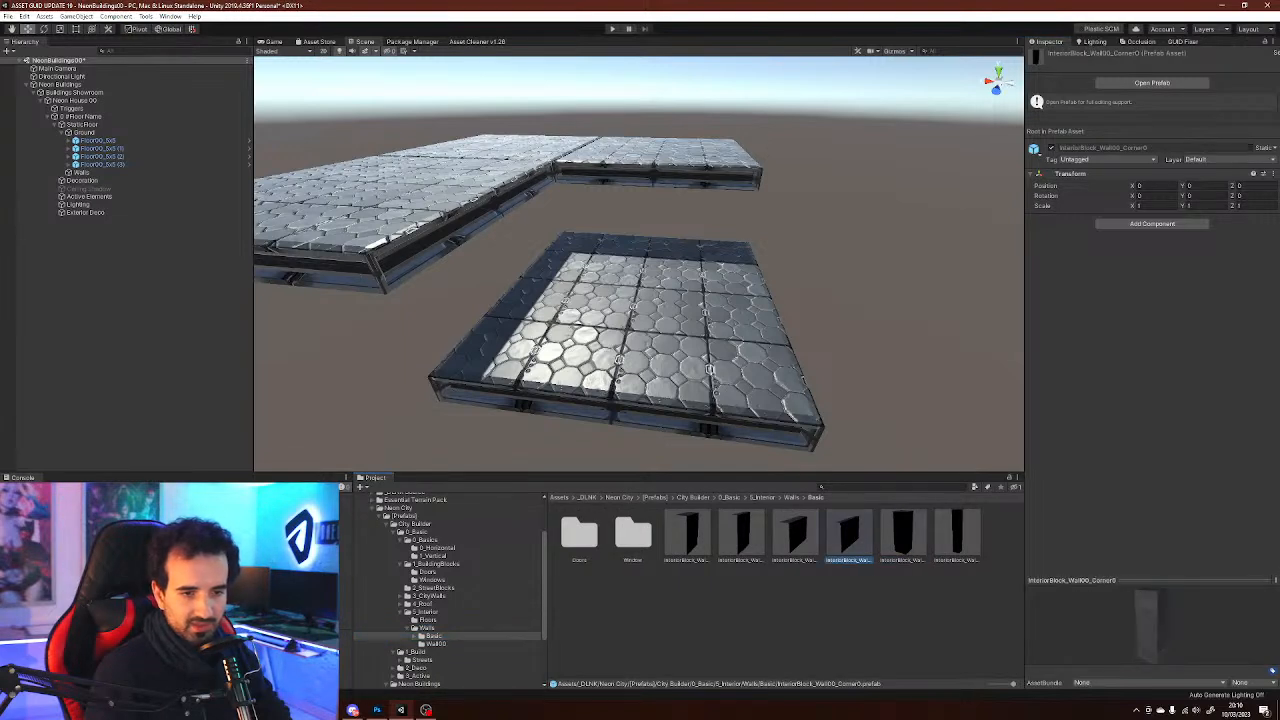
{"action": "left_click", "coordinate": [795, 535]}
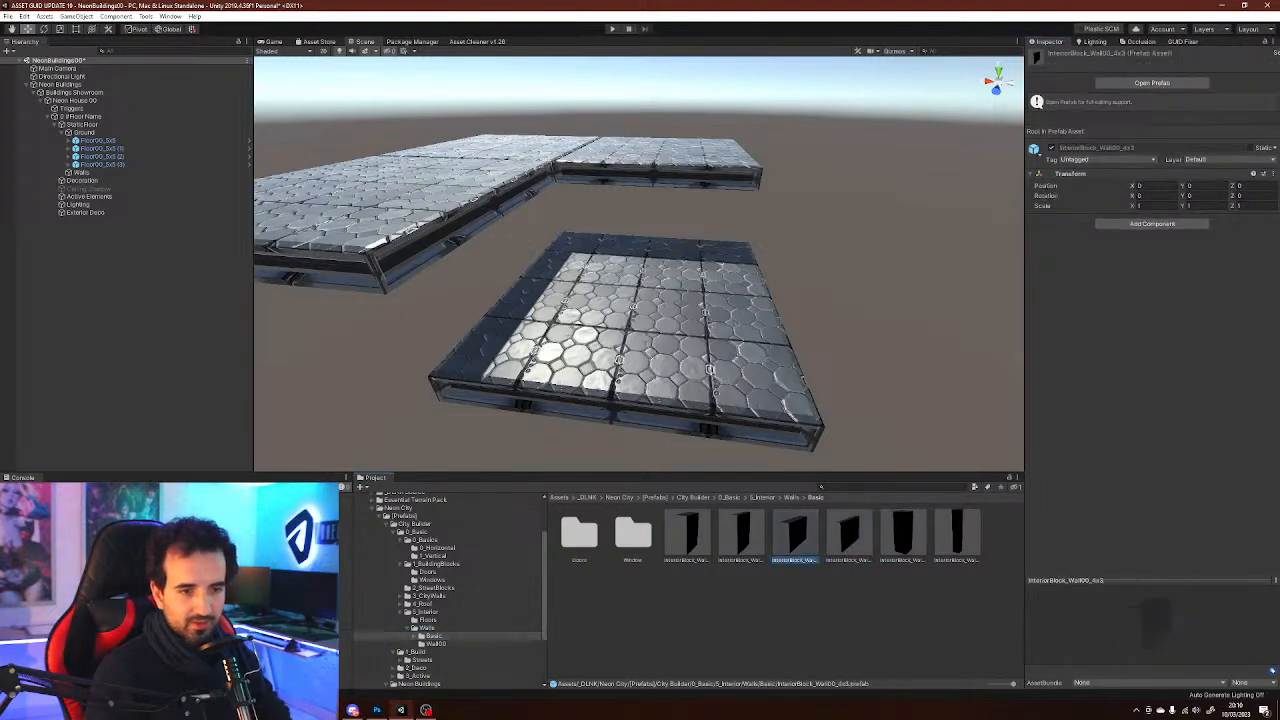
{"action": "left_click", "coordinate": [795, 535]}
{"action": "left_click", "coordinate": [849, 535]}
{"action": "left_click_drag", "start_coordinate": [1132, 630], "coordinate": [1186, 630]}
{"action": "left_click", "coordinate": [795, 535]}
{"action": "left_click", "coordinate": [849, 535]}
{"action": "left_click", "coordinate": [795, 535]}
{"action": "left_click", "coordinate": [849, 535]}
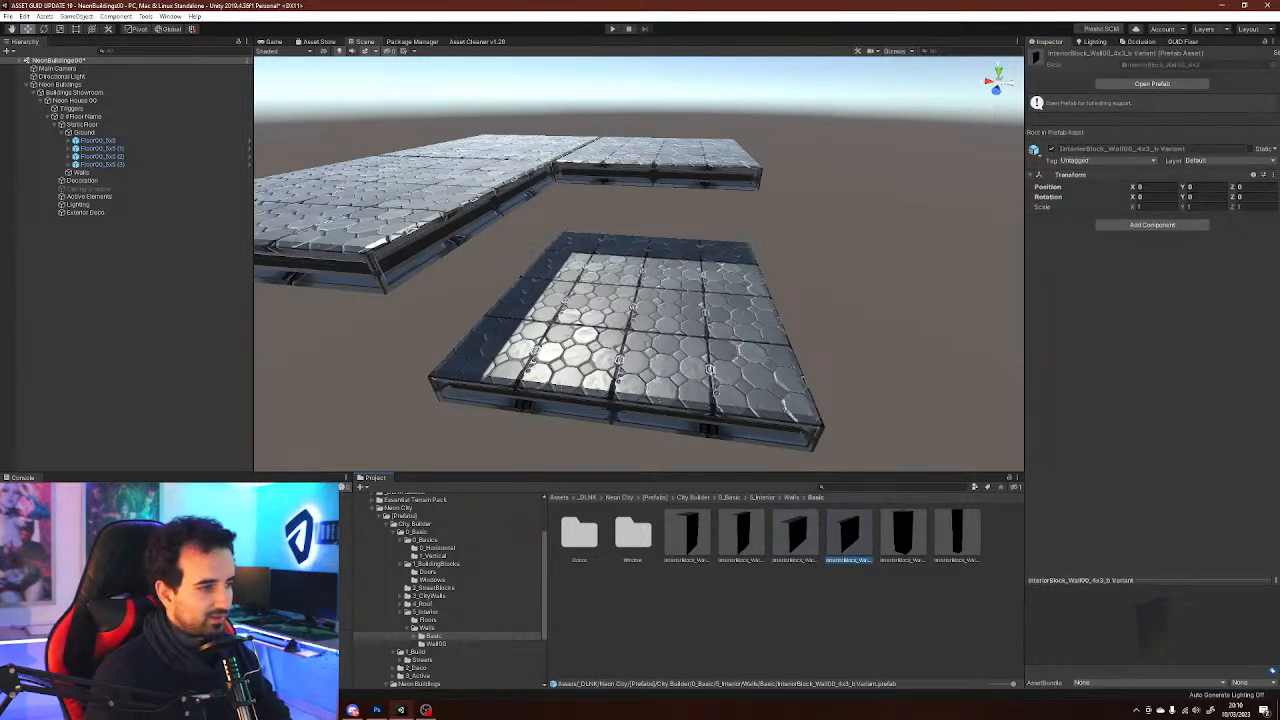
Examine the floor layout from several angles alongside the selected Wall00 4x3 variant prefab
{"action": "left_click_drag", "start_coordinate": [660, 290], "coordinate": [630, 318], "text": "alt"}
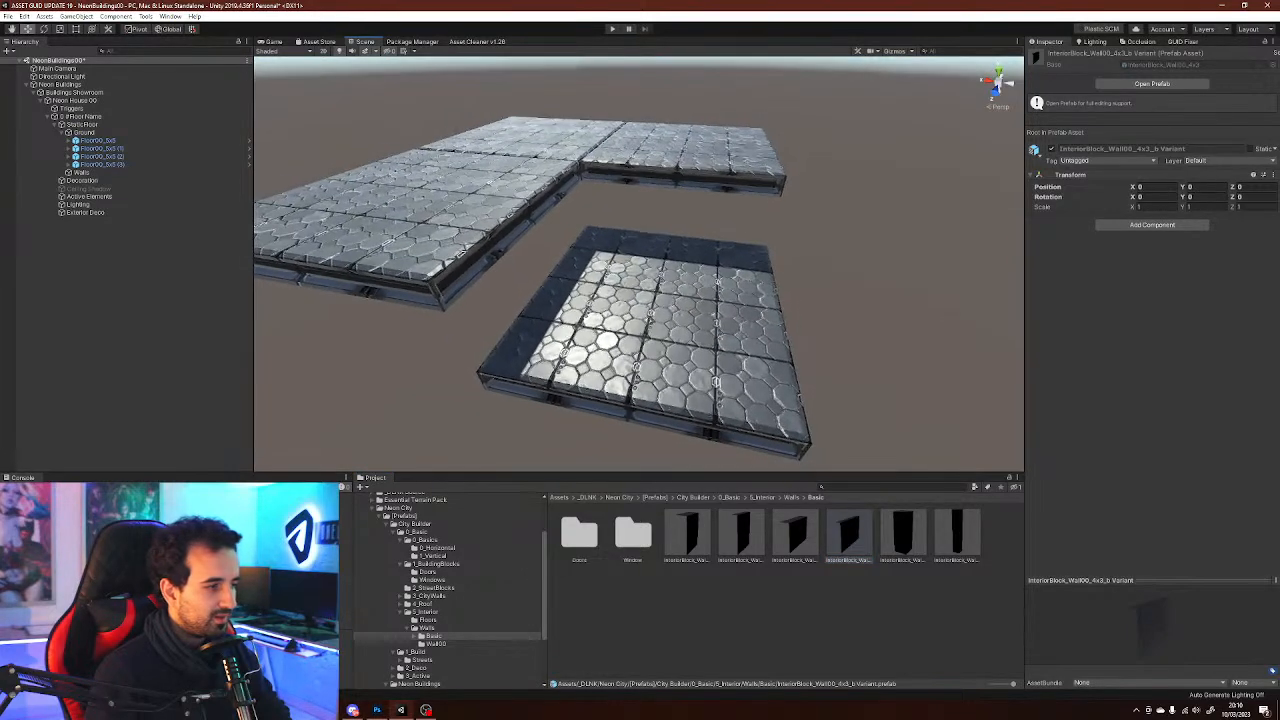
{"action": "right_click_drag", "start_coordinate": [630, 318], "coordinate": [600, 294]}
{"action": "left_click", "coordinate": [800, 615]}
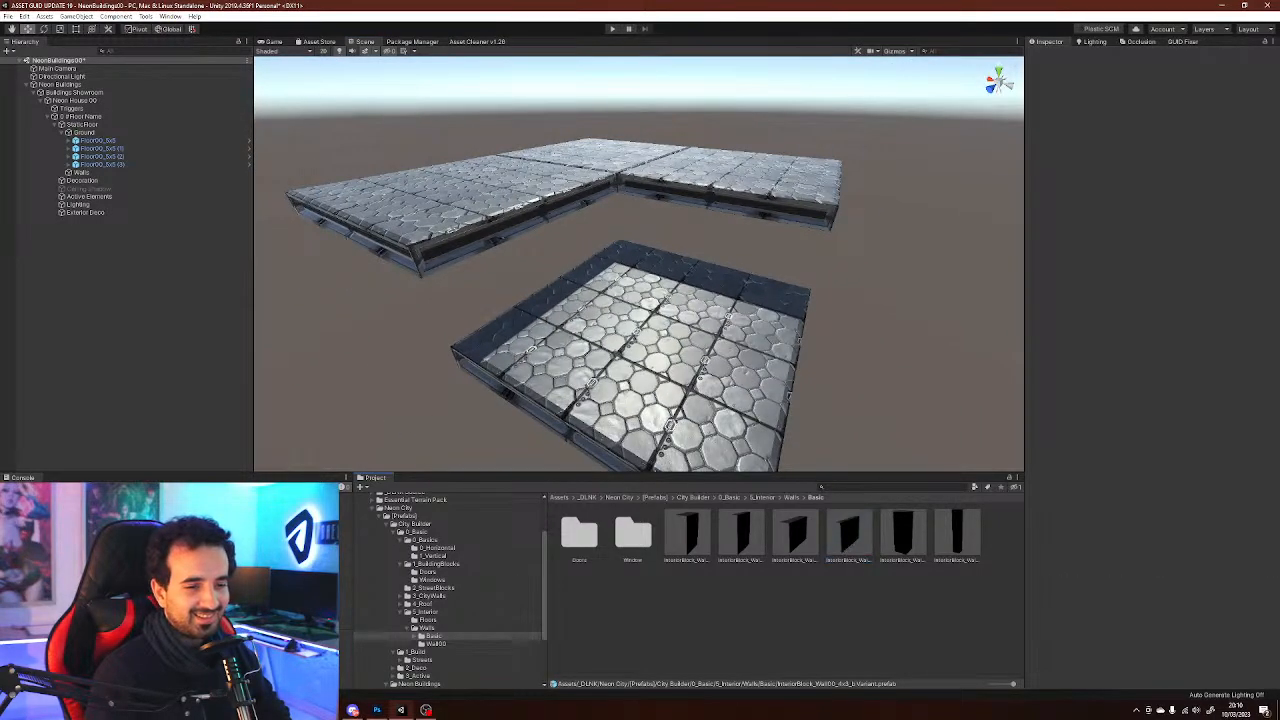
{"action": "left_click", "coordinate": [849, 537]}
{"action": "left_click", "coordinate": [840, 612]}
{"action": "right_click_drag", "start_coordinate": [640, 300], "coordinate": [602, 334]}
{"action": "left_click", "coordinate": [849, 537]}
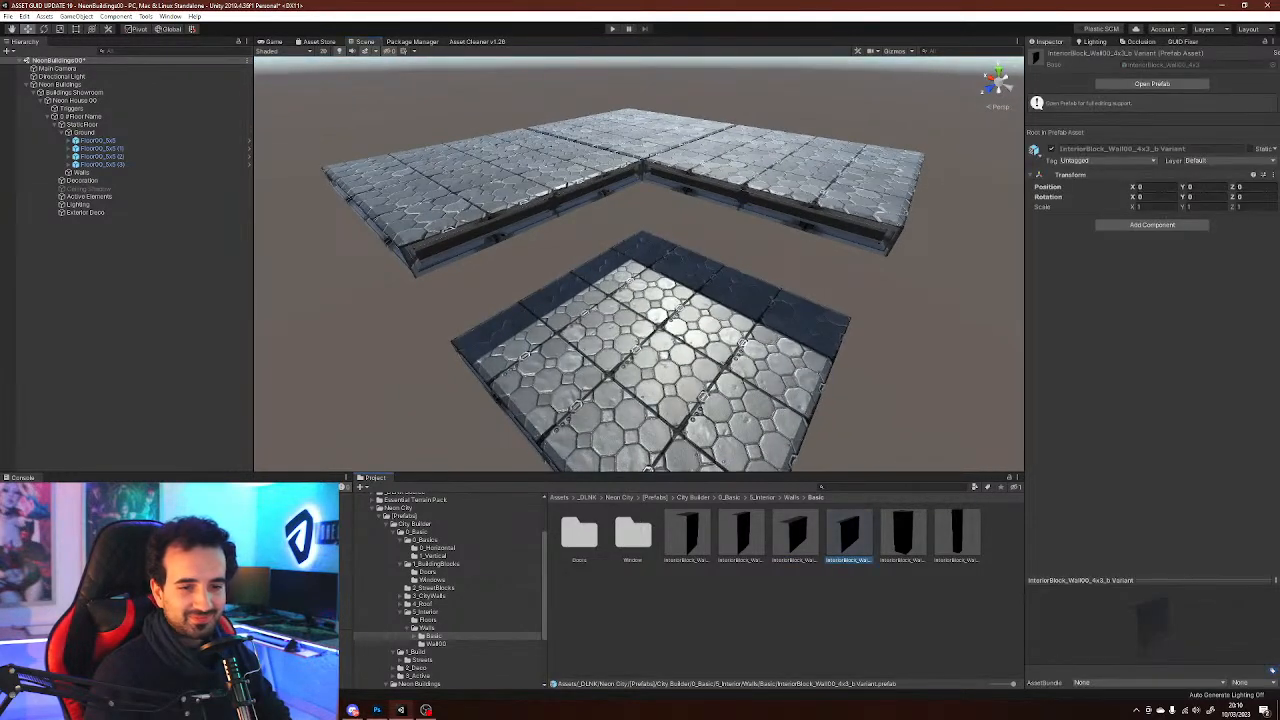
{"action": "left_click", "coordinate": [840, 615]}
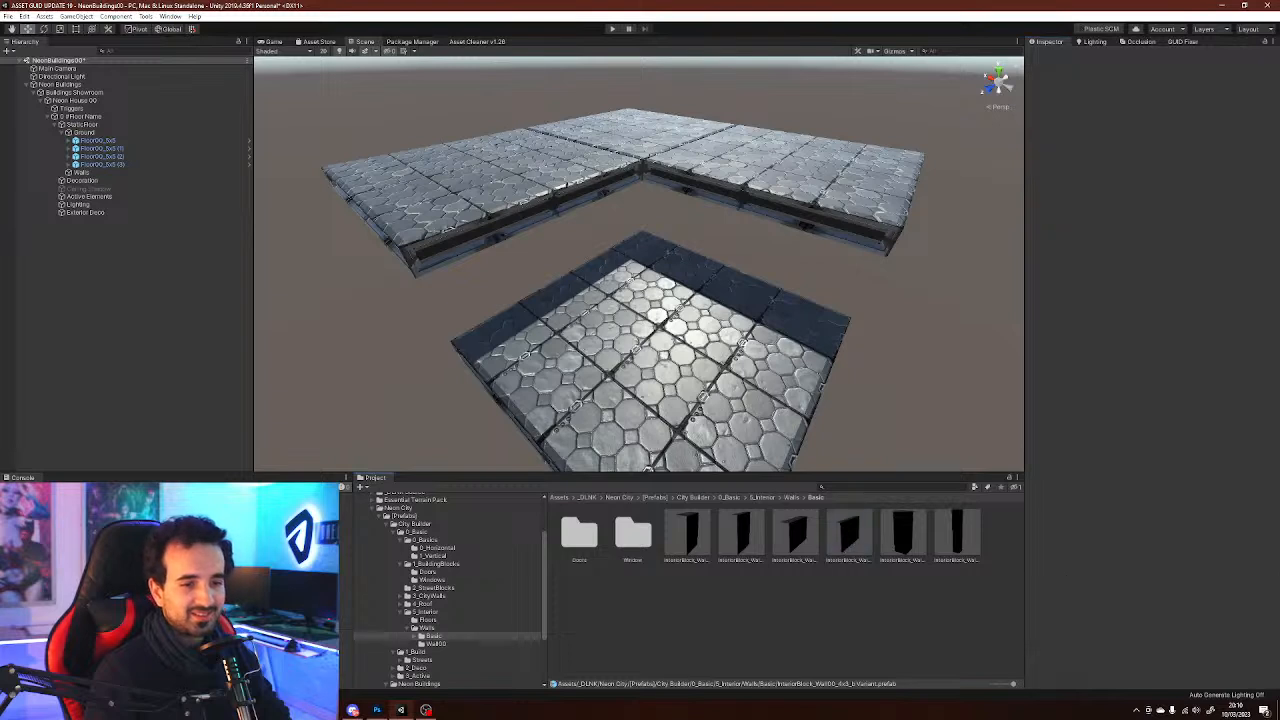
Browse the Window folder's wall prefabs and return to the Basic walls folder
{"action": "left_click", "coordinate": [414, 636]}
{"action": "left_click", "coordinate": [414, 636]}
{"action": "left_click", "coordinate": [414, 636]}
{"action": "left_click", "coordinate": [441, 644]}
{"action": "left_click", "coordinate": [444, 652]}
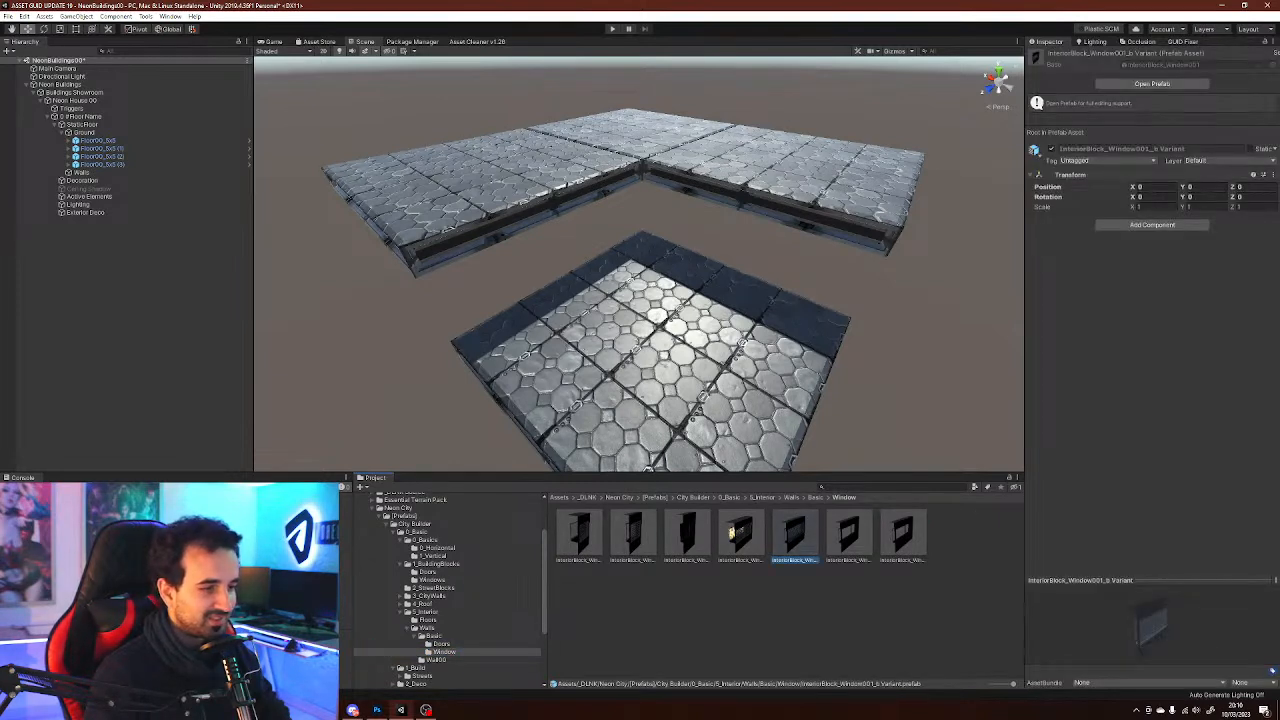
{"action": "key", "text": "Up"}
{"action": "key", "text": "Up"}
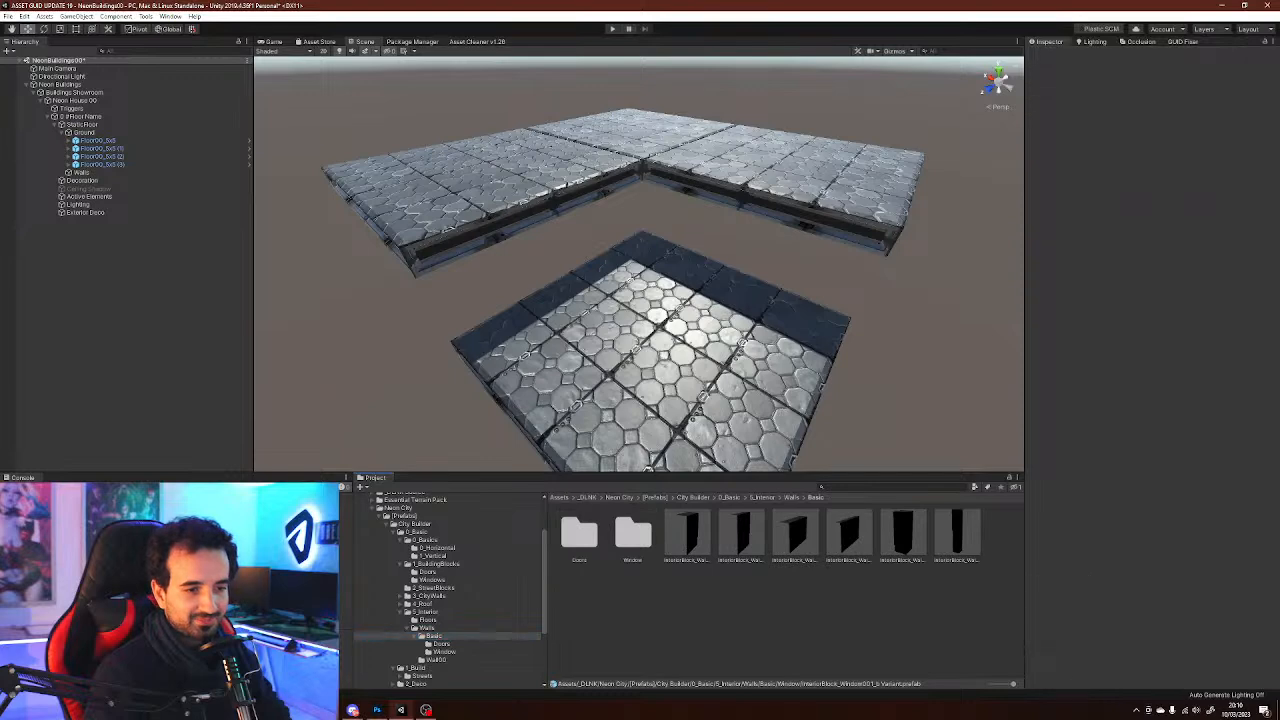
Place the InteriorBlock_Wall00_4x3 prefab under Walls, lower it to Y -3 and rotate it -90 degrees
{"action": "left_click_drag", "start_coordinate": [795, 534], "coordinate": [84, 173]}
{"action": "right_click_drag", "start_coordinate": [520, 270], "coordinate": [472, 217]}
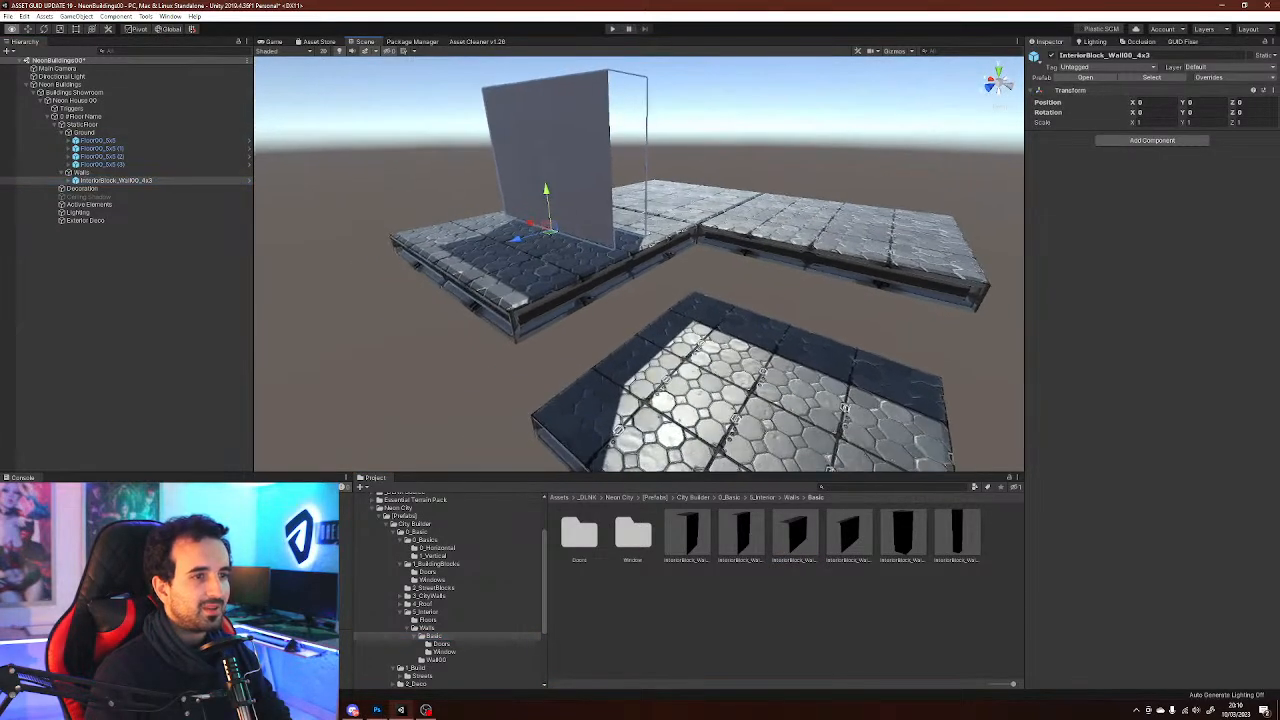
{"action": "left_click_drag", "start_coordinate": [546, 200], "coordinate": [530, 353]}
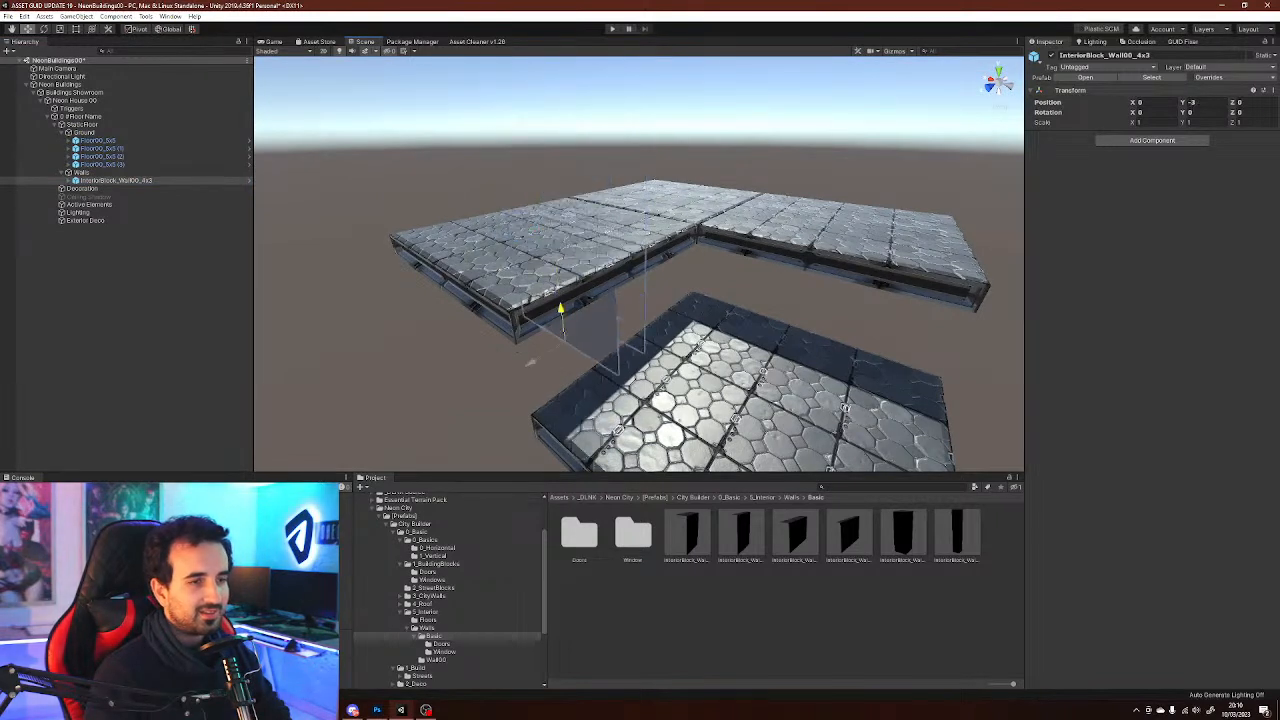
{"action": "key", "text": "e"}
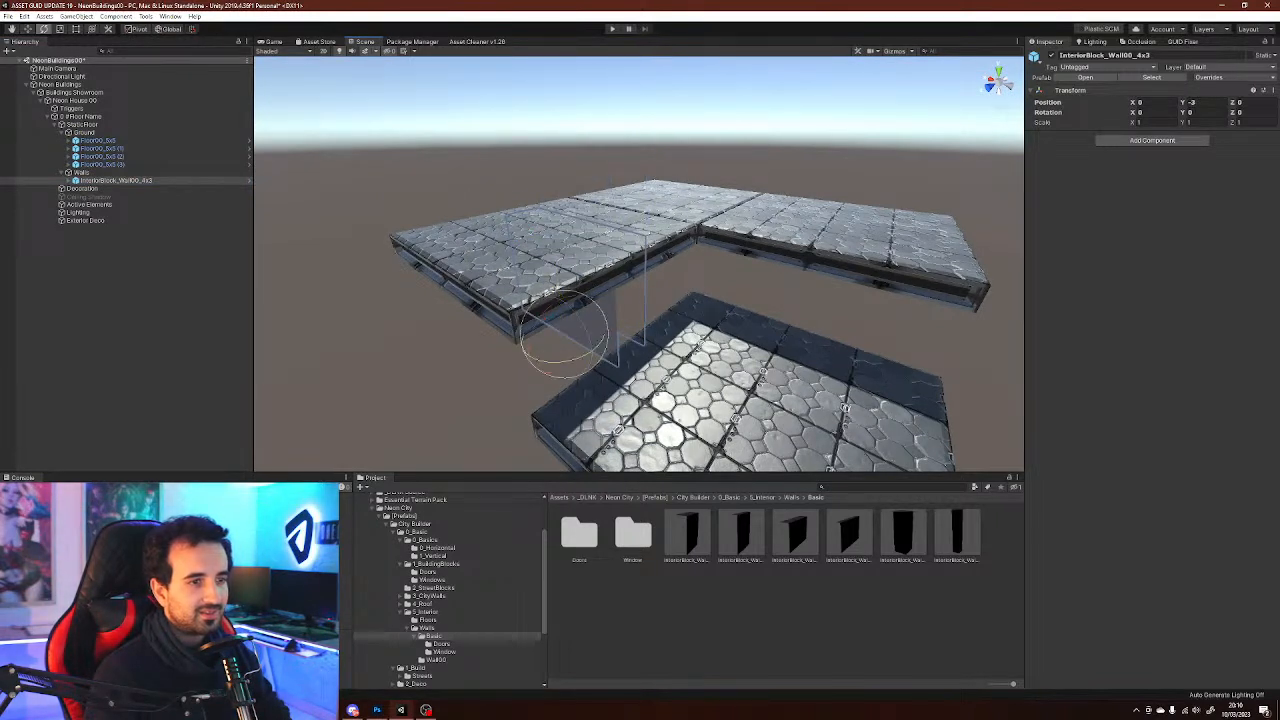
{"action": "left_click_drag", "start_coordinate": [568, 362], "coordinate": [690, 356], "text": "ctrl"}
{"action": "key", "text": "w"}
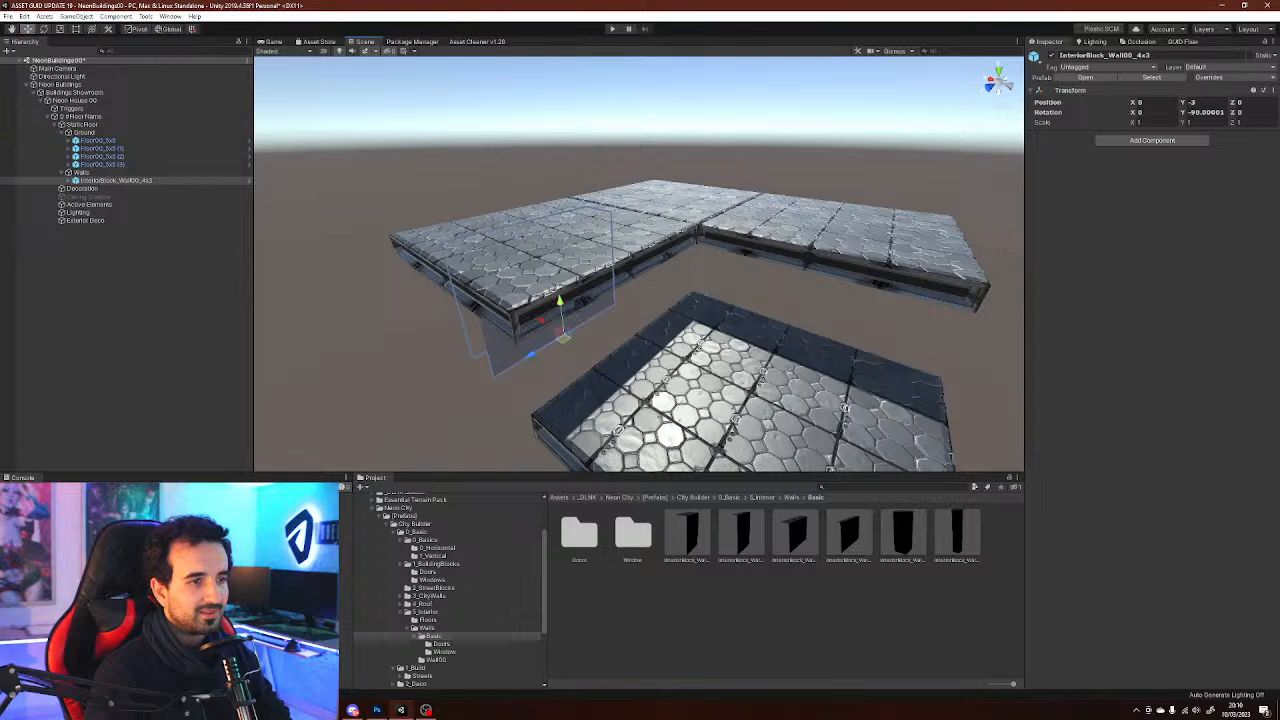
Position the wall along the lowered floor's edge, then duplicate it and rotate the copy onto an adjacent edge
{"action": "left_click_drag", "start_coordinate": [541, 321], "coordinate": [607, 360], "text": "ctrl"}
{"action": "right_click_drag", "start_coordinate": [607, 360], "coordinate": [440, 382]}
{"action": "mouse_move", "coordinate": [585, 377]}
{"action": "left_mouse_down", "text": "ctrl"}
{"action": "mouse_move", "coordinate": [570, 378]}
{"action": "mouse_move", "coordinate": [608, 374]}
{"action": "left_mouse_up", "text": "ctrl"}
{"action": "right_click_drag", "start_coordinate": [608, 374], "coordinate": [712, 396]}
{"action": "key", "text": "ctrl+d"}
{"action": "left_click_drag", "start_coordinate": [608, 376], "coordinate": [496, 390], "text": "ctrl"}
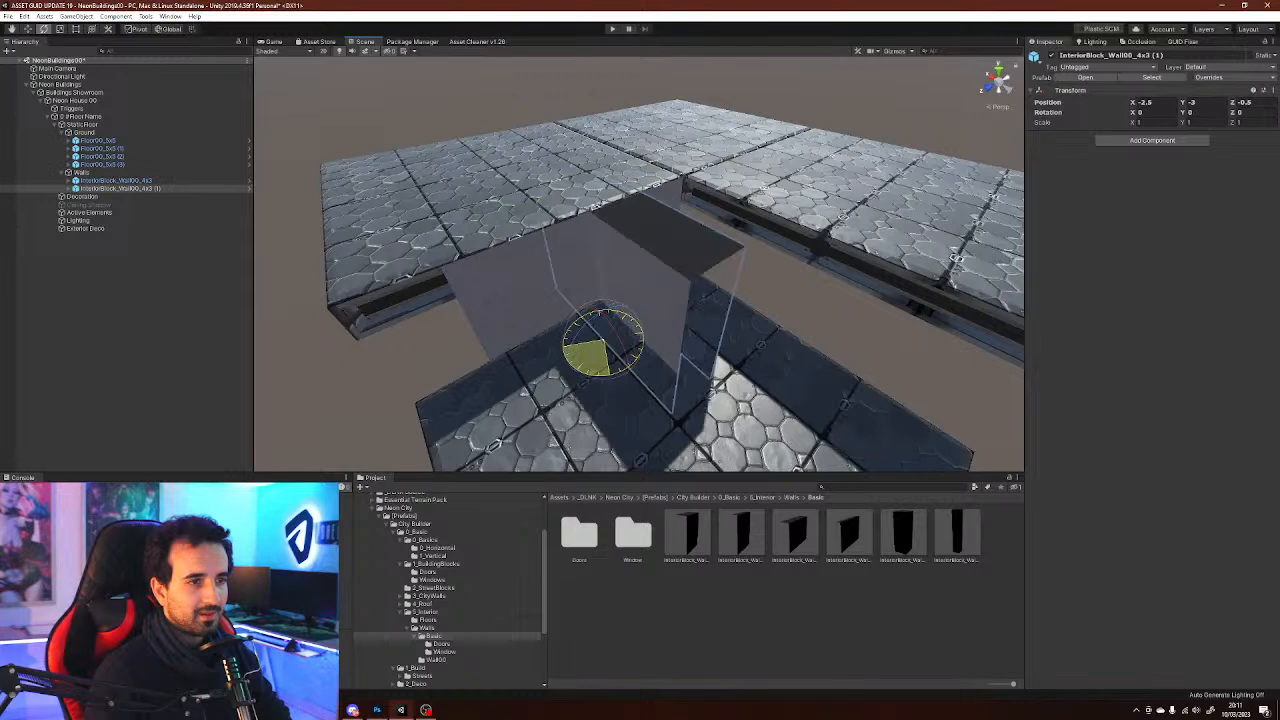
{"action": "right_click_drag", "start_coordinate": [560, 375], "coordinate": [600, 372]}
{"action": "left_click_drag", "start_coordinate": [580, 342], "coordinate": [718, 335], "text": "ctrl"}
{"action": "right_click_drag", "start_coordinate": [718, 335], "coordinate": [835, 290]}
{"action": "left_click", "coordinate": [860, 170]}
{"action": "right_click_drag", "start_coordinate": [860, 170], "coordinate": [840, 240]}
Browse the Doors and Window folders and select the InteriorBlock_Door00 prefab
{"action": "left_click", "coordinate": [441, 643]}
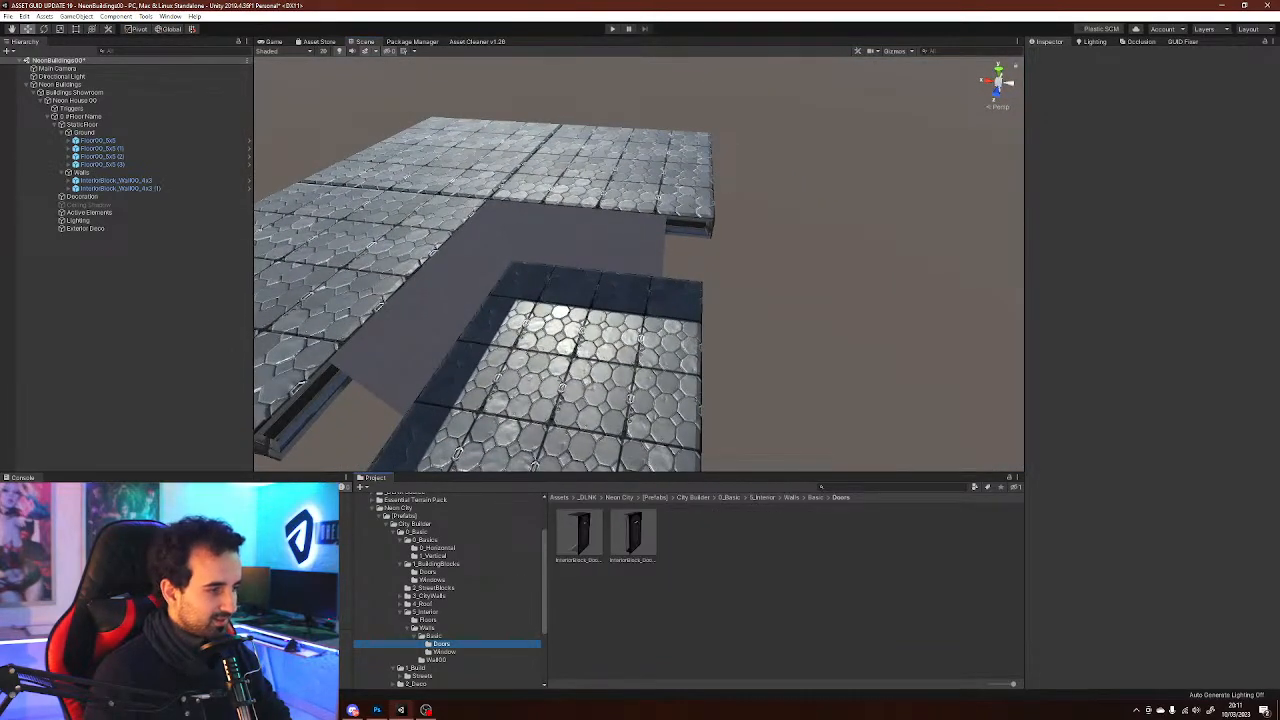
{"action": "right_click_drag", "start_coordinate": [660, 290], "coordinate": [610, 285]}
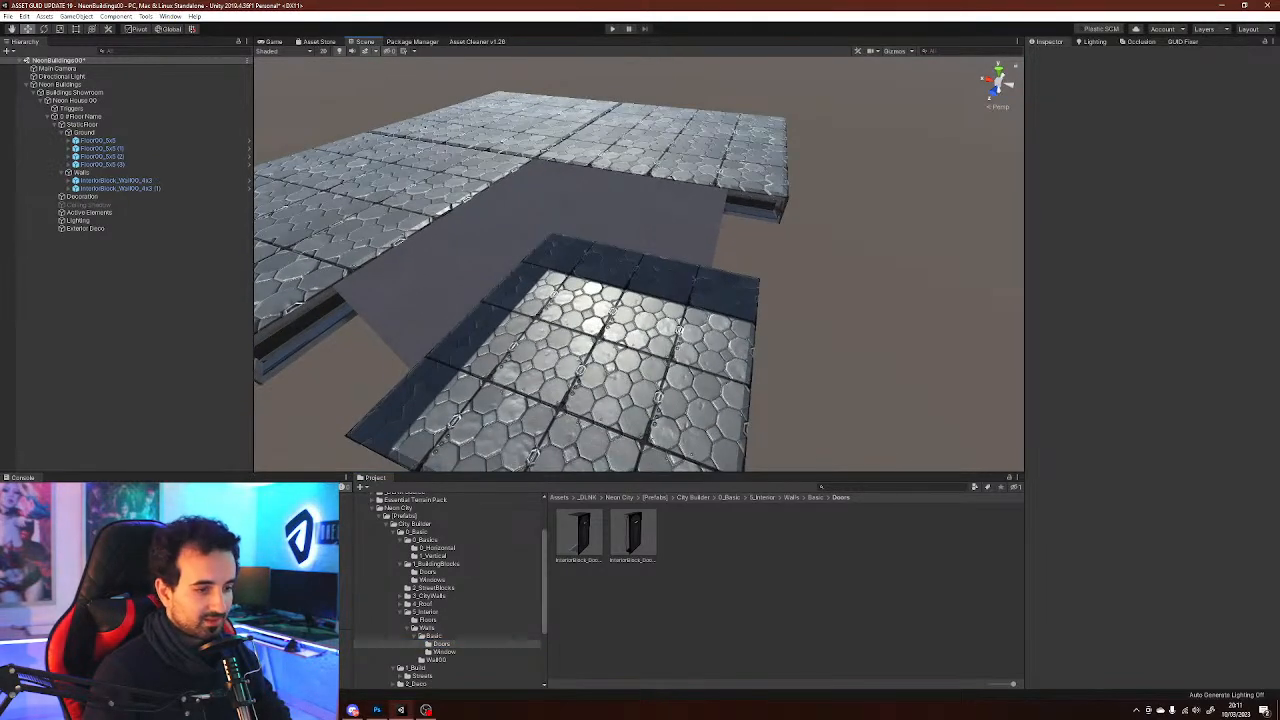
{"action": "left_click", "coordinate": [442, 651]}
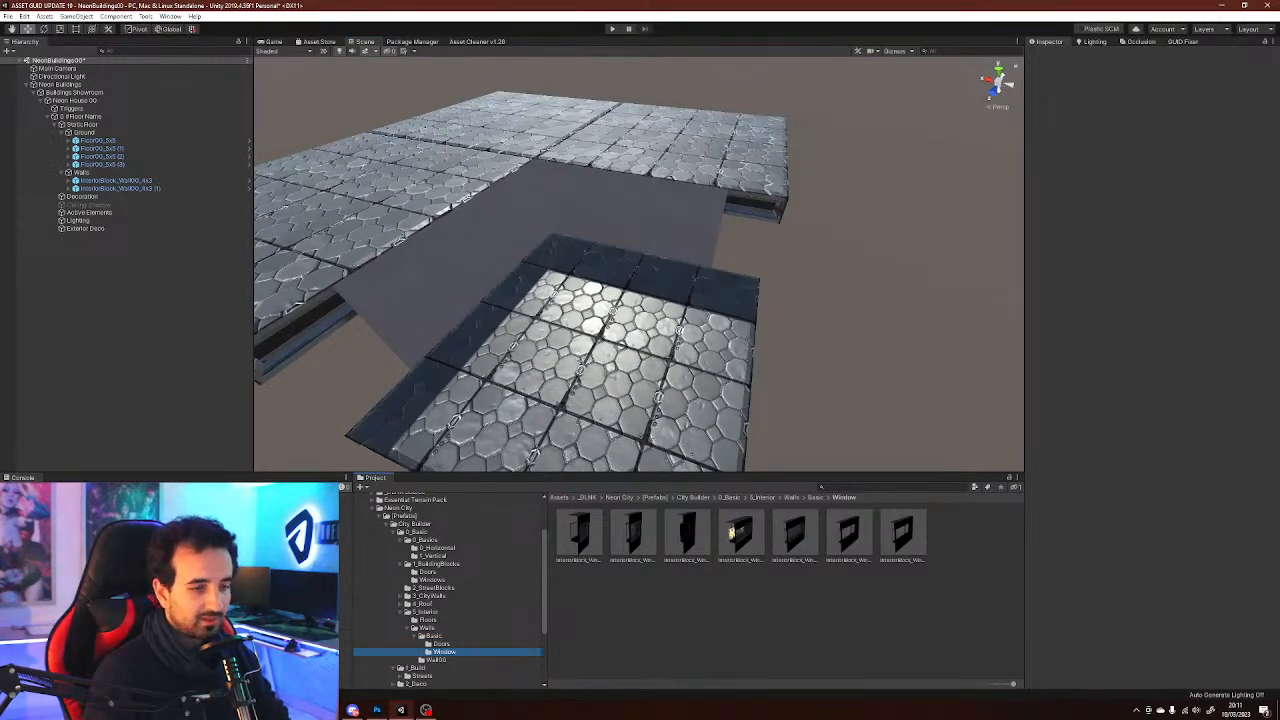
{"action": "left_click", "coordinate": [441, 643]}
{"action": "left_click", "coordinate": [633, 535]}
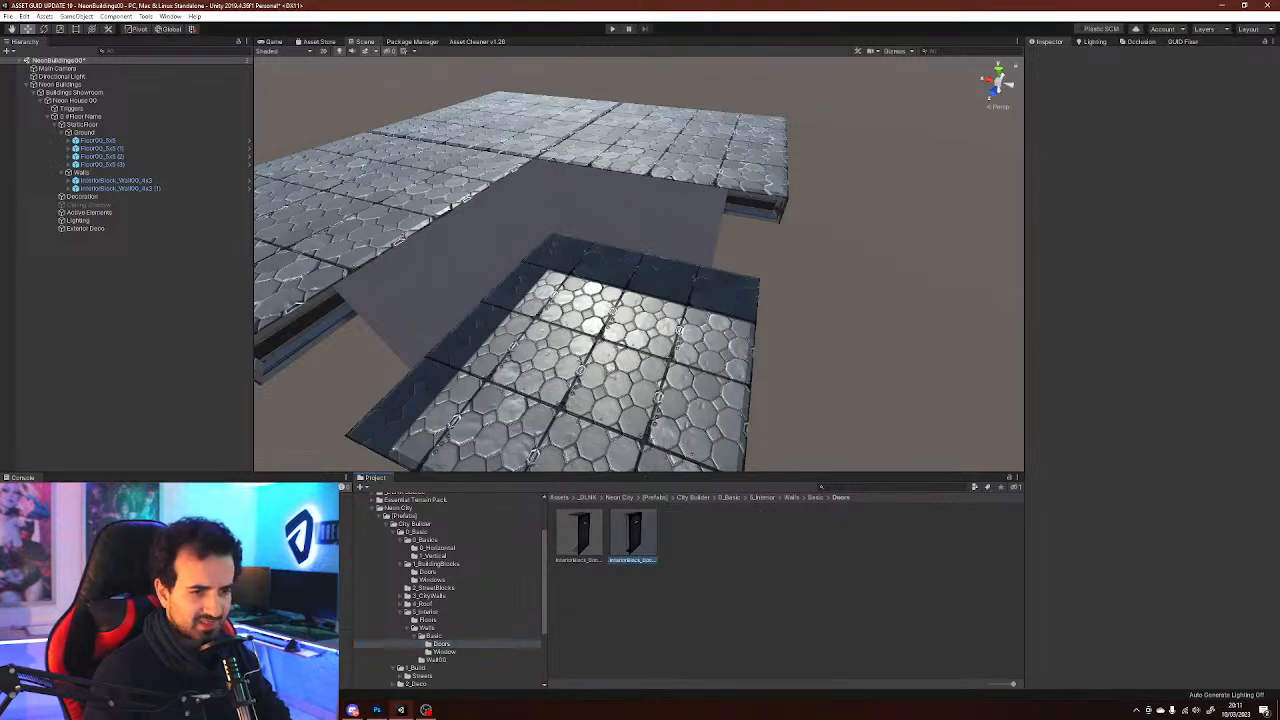
{"action": "left_click", "coordinate": [579, 535]}
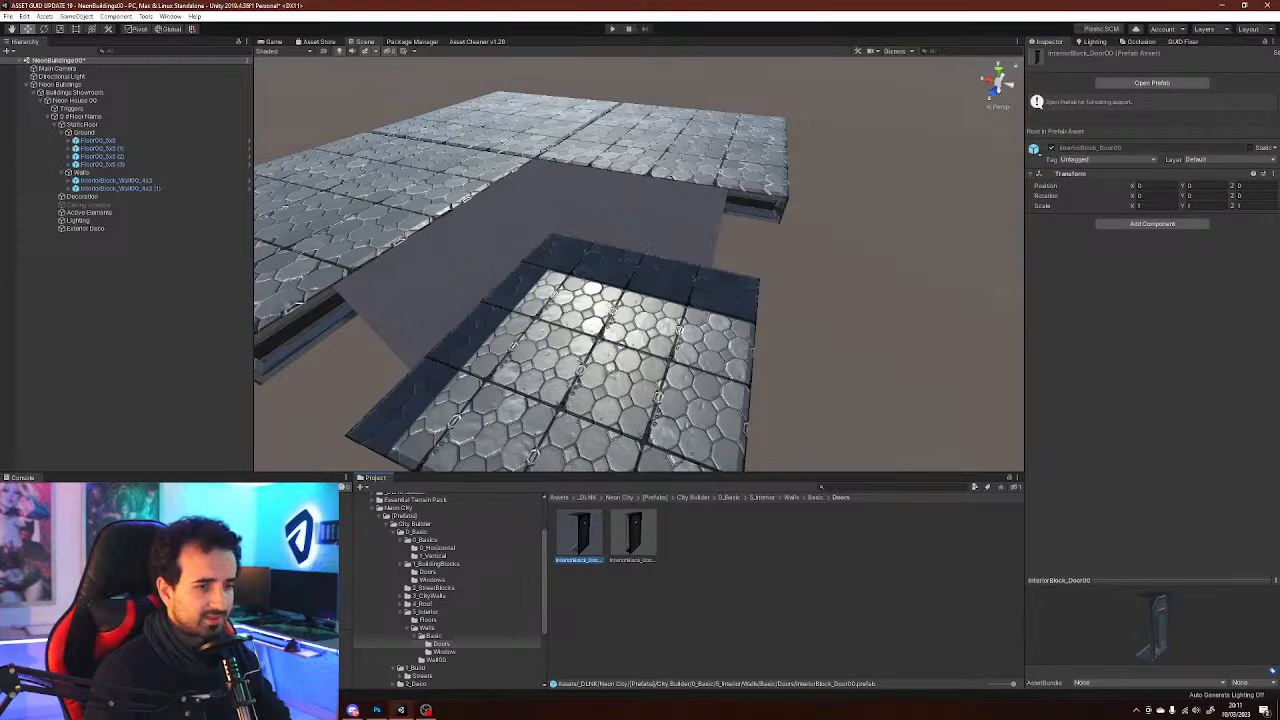
Place the InteriorBlock_Door00 prefab under Walls and delete it again
{"action": "left_click_drag", "start_coordinate": [579, 535], "coordinate": [105, 213]}
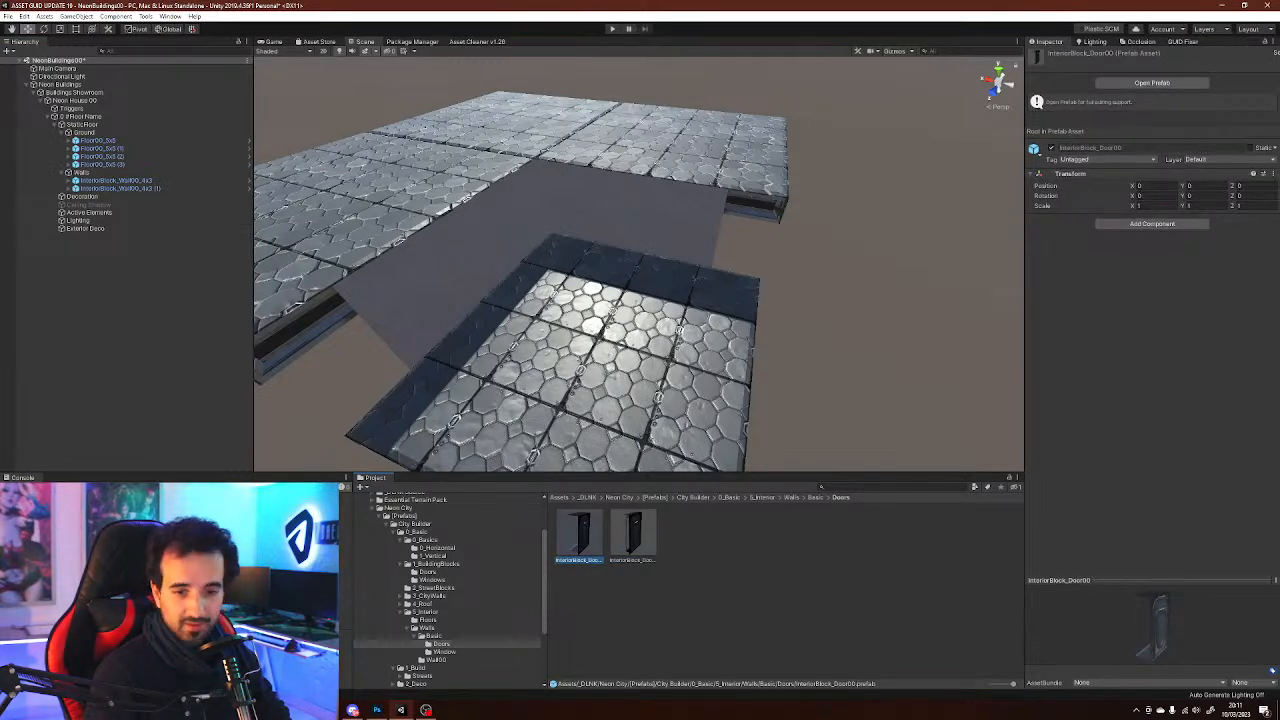
{"action": "mouse_move", "coordinate": [110, 185]}
{"action": "left_mouse_down"}
{"action": "mouse_move", "coordinate": [105, 201]}
{"action": "mouse_move", "coordinate": [100, 133]}
{"action": "mouse_move", "coordinate": [100, 172]}
{"action": "left_mouse_up"}
{"action": "right_click_drag", "start_coordinate": [600, 270], "coordinate": [515, 225]}
{"action": "key", "text": "w"}
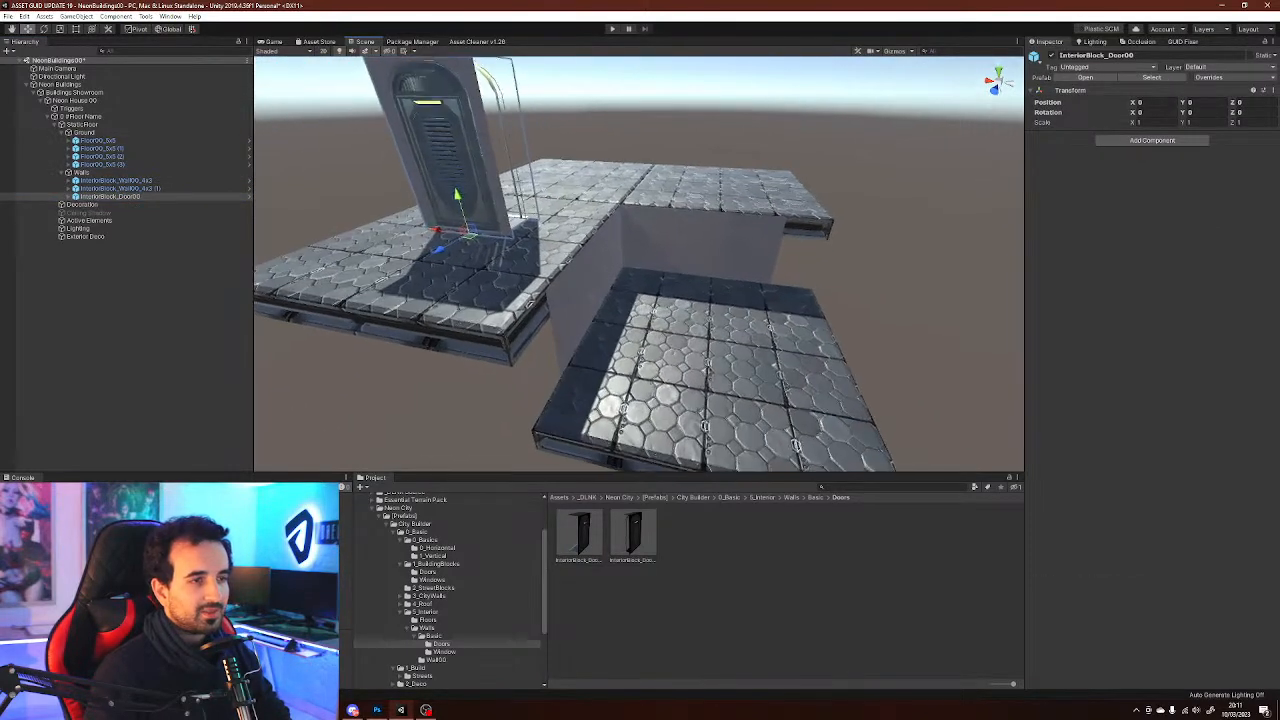
{"action": "key", "text": "Delete"}
{"action": "right_click_drag", "start_coordinate": [640, 270], "coordinate": [660, 260]}
{"action": "key", "text": "w"}
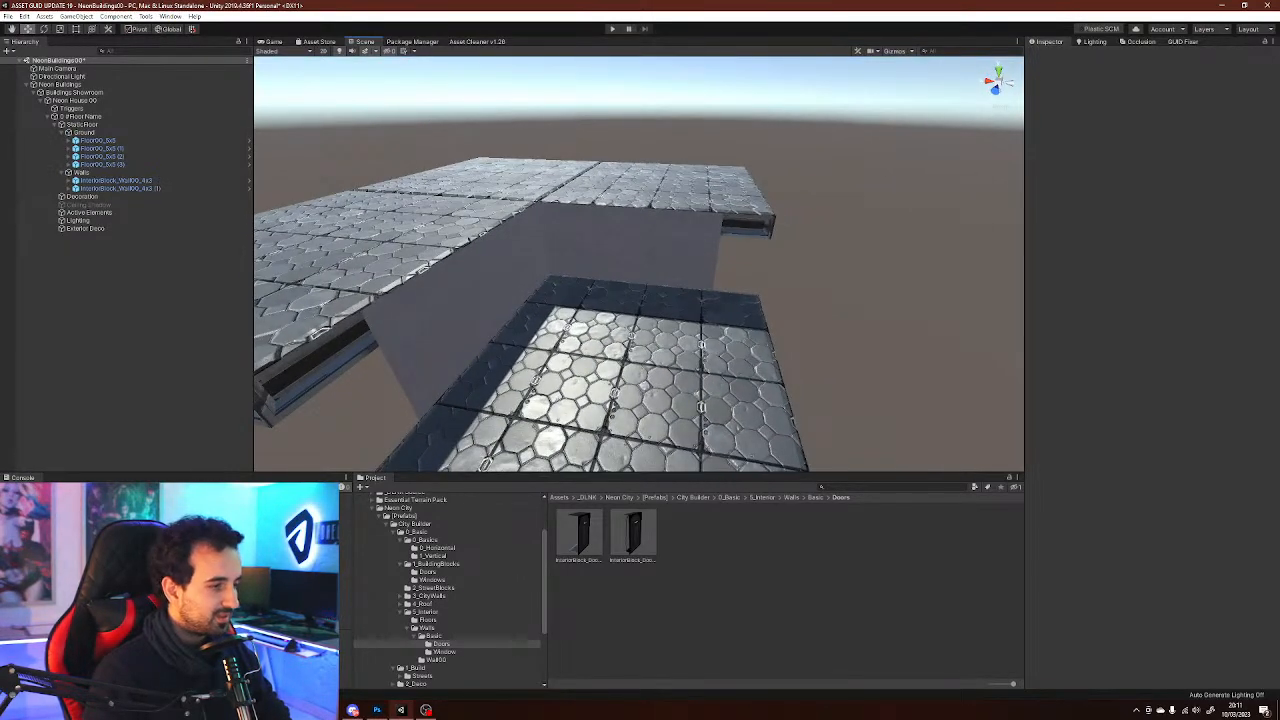
Preview the InteriorBlock_Wall00_4x3 prefab in the Basic walls folder
{"action": "left_click", "coordinate": [434, 636]}
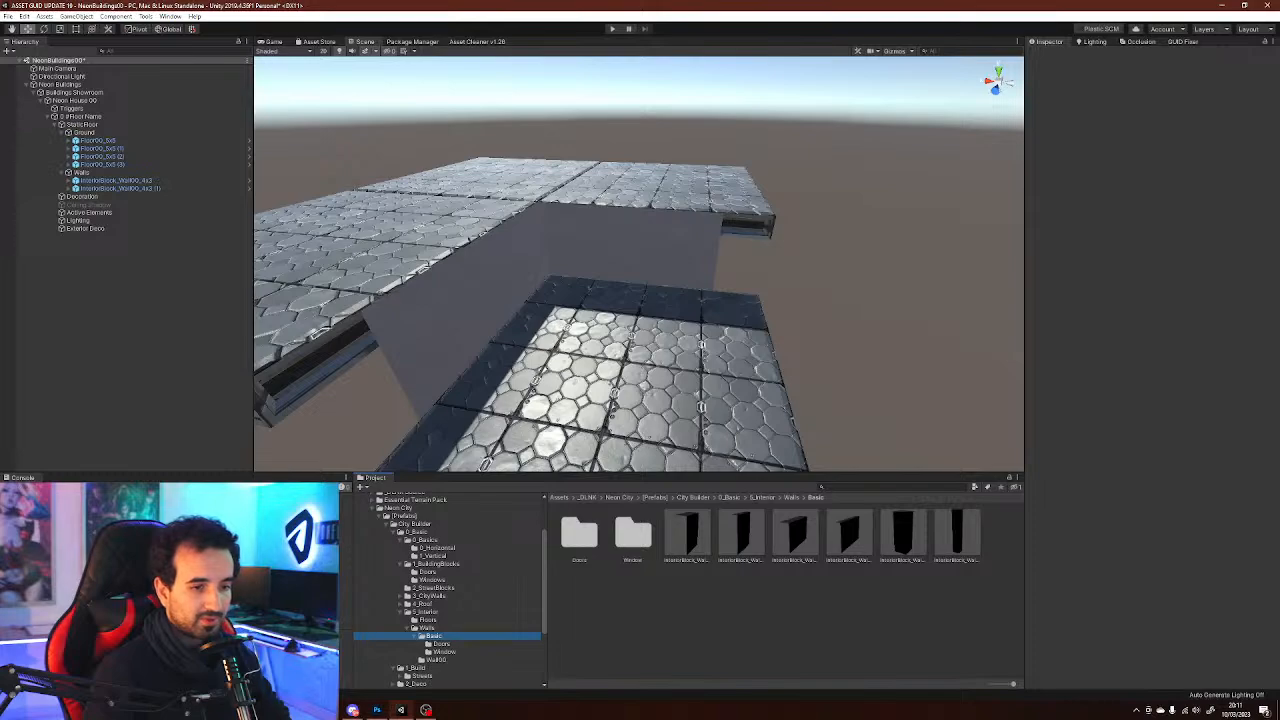
{"action": "left_click", "coordinate": [849, 534]}
{"action": "left_click", "coordinate": [795, 534]}
{"action": "left_click_drag", "start_coordinate": [1135, 630], "coordinate": [1170, 630]}
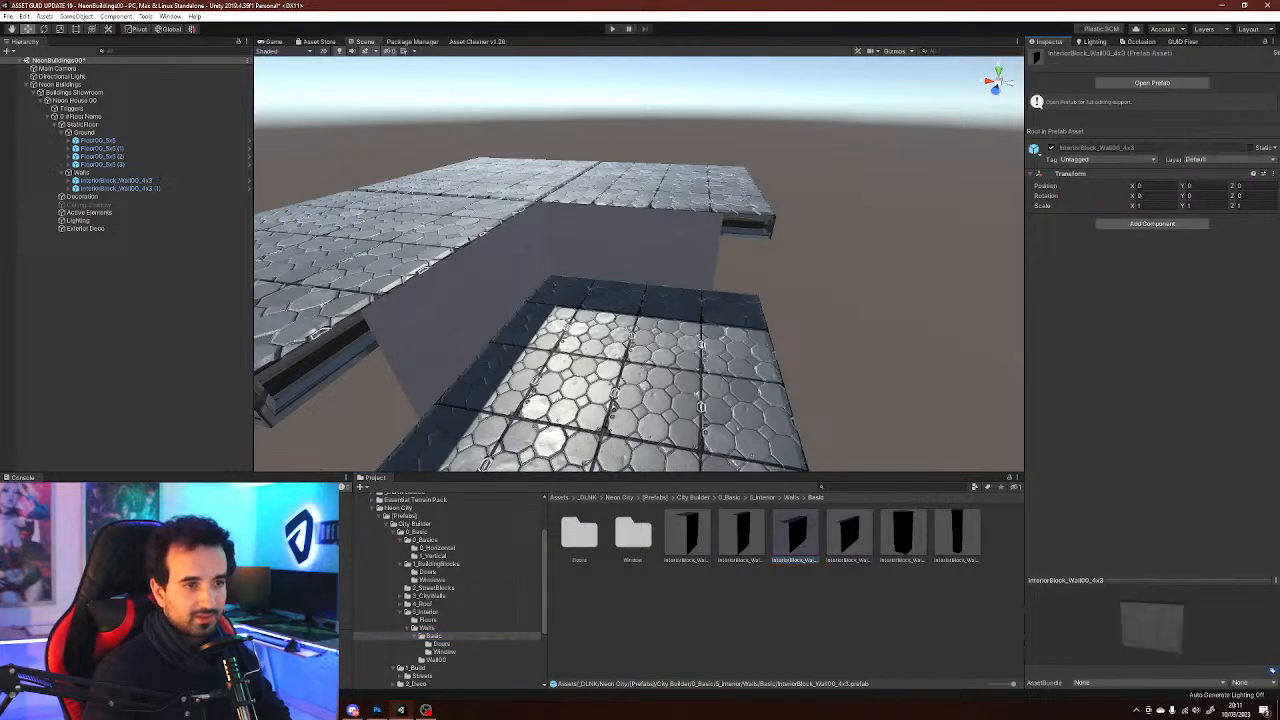
Move the second wall into place and duplicate it for a third wall around the lowered floor
{"action": "right_click_drag", "start_coordinate": [650, 270], "coordinate": [630, 270]}
{"action": "left_click", "coordinate": [660, 240]}
{"action": "left_click_drag", "start_coordinate": [660, 240], "coordinate": [870, 372], "text": "alt"}
{"action": "left_click", "coordinate": [640, 258]}
{"action": "left_click", "coordinate": [118, 188]}
{"action": "left_click_drag", "start_coordinate": [650, 330], "coordinate": [400, 330], "text": "alt"}
{"action": "key", "text": "ctrl+d"}
Rotate the walls to enclose the lowered floor, setting one wall's Y rotation to 180
{"action": "left_click", "coordinate": [115, 180]}
{"action": "key", "text": "e"}
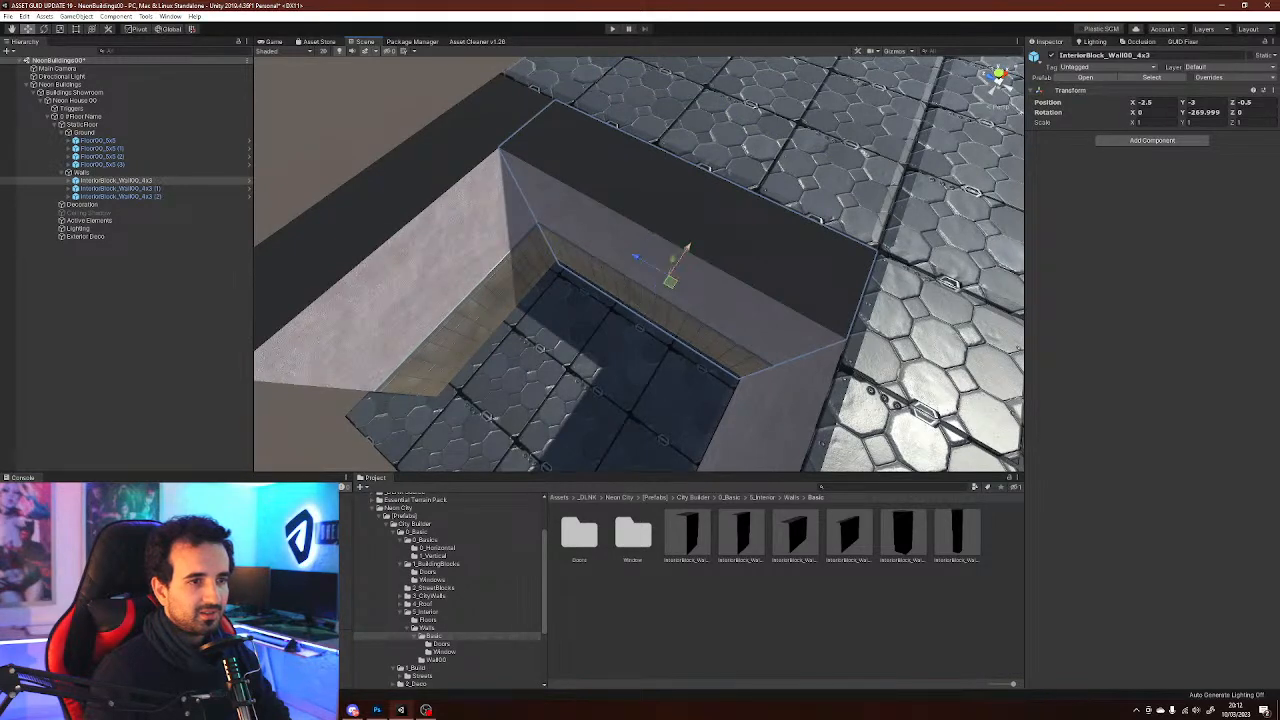
{"action": "left_click_drag", "start_coordinate": [710, 215], "coordinate": [850, 265], "text": "alt"}
{"action": "left_click", "coordinate": [820, 262]}
{"action": "key", "text": "e"}
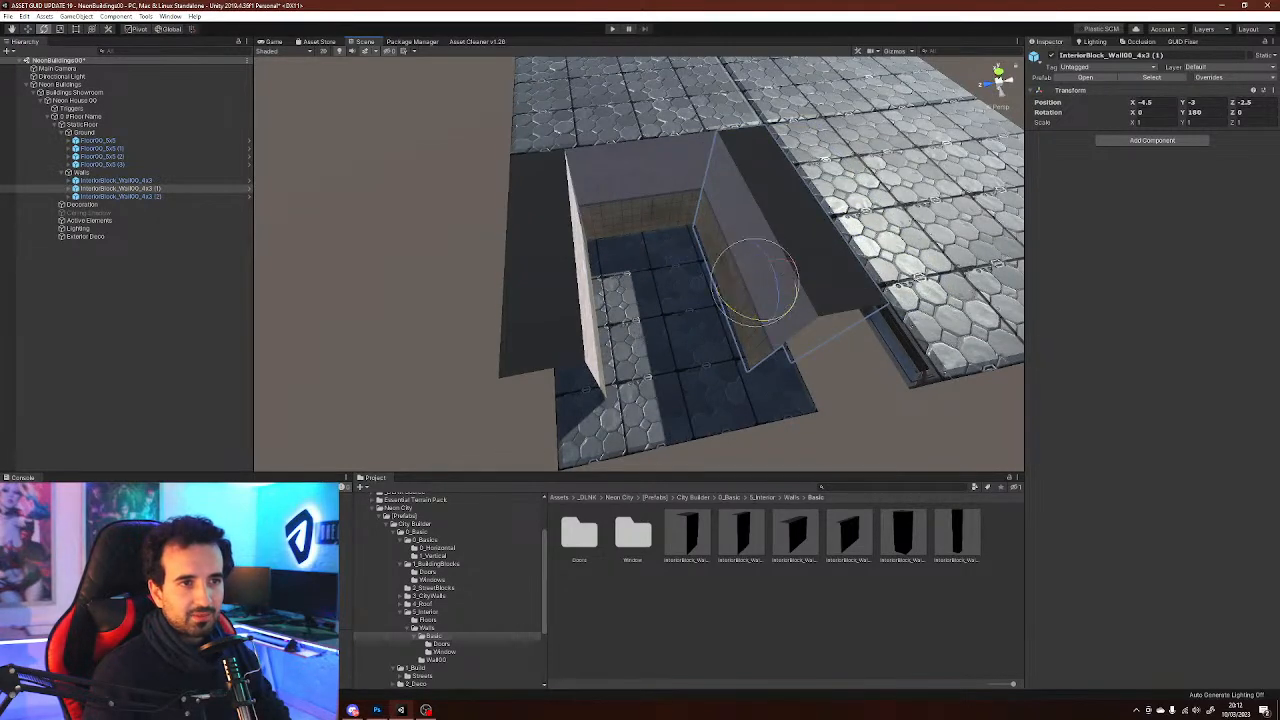
{"action": "left_click_drag", "start_coordinate": [640, 260], "coordinate": [600, 255], "text": "alt"}
{"action": "key", "text": "w"}
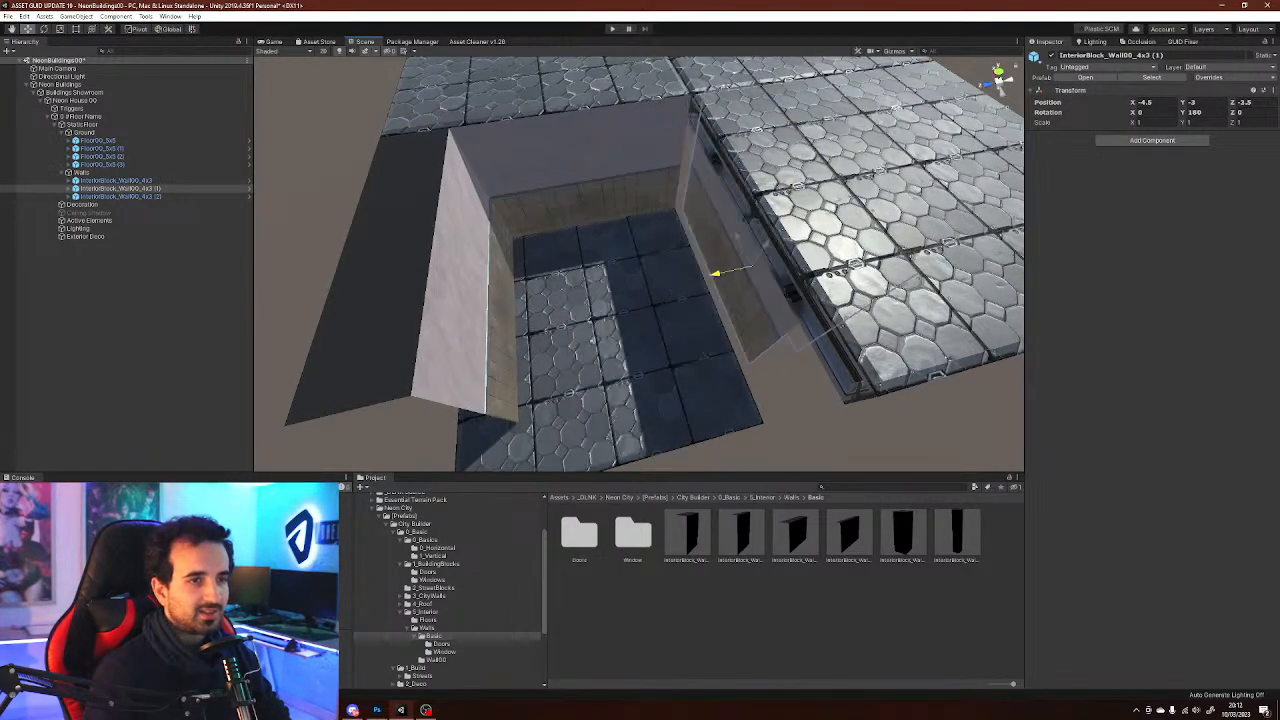
Add a fourth wall on the lowered floor's opposite side at Z 2.5 with zero rotation
{"action": "left_click_drag", "start_coordinate": [780, 255], "coordinate": [440, 245], "text": "alt"}
{"action": "left_click", "coordinate": [648, 225]}
{"action": "left_click_drag", "start_coordinate": [572, 322], "coordinate": [762, 300], "text": "alt"}
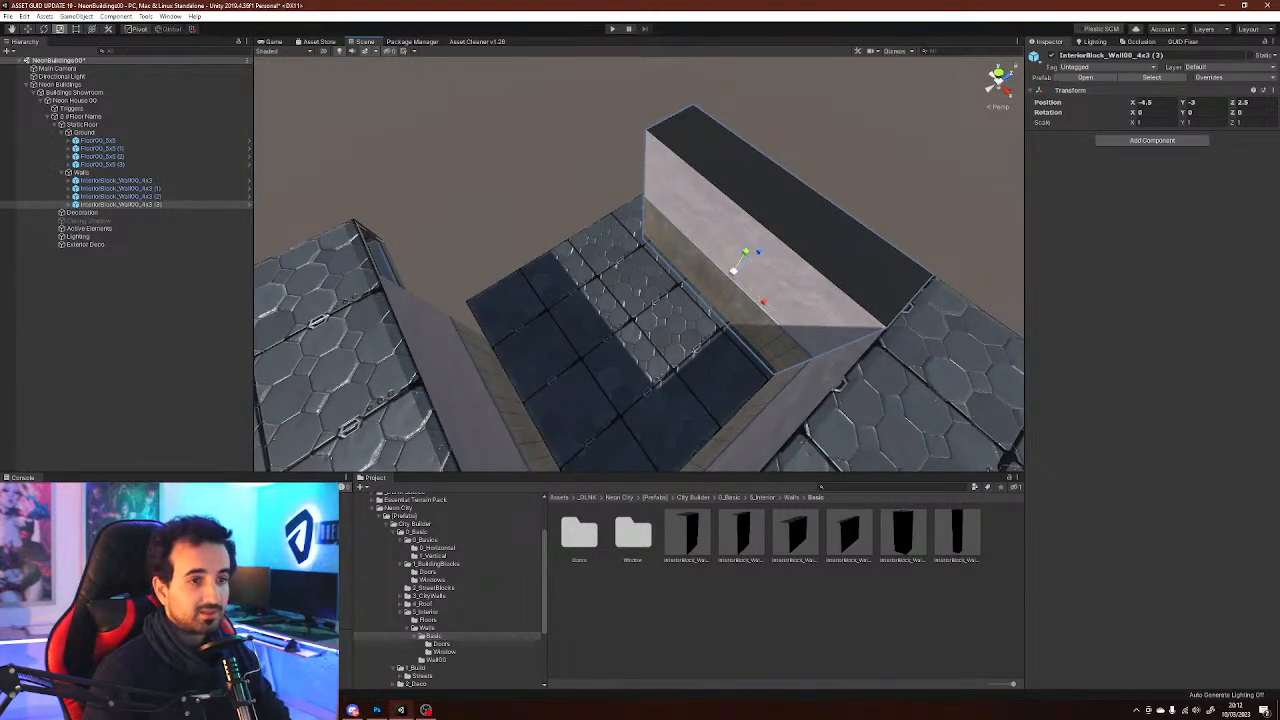
{"action": "left_click_drag", "start_coordinate": [726, 309], "coordinate": [840, 300], "text": "ctrl"}
{"action": "left_click_drag", "start_coordinate": [735, 272], "coordinate": [375, 268]}
{"action": "middle_click_drag", "start_coordinate": [386, 270], "coordinate": [358, 275]}
{"action": "left_click", "coordinate": [957, 535]}
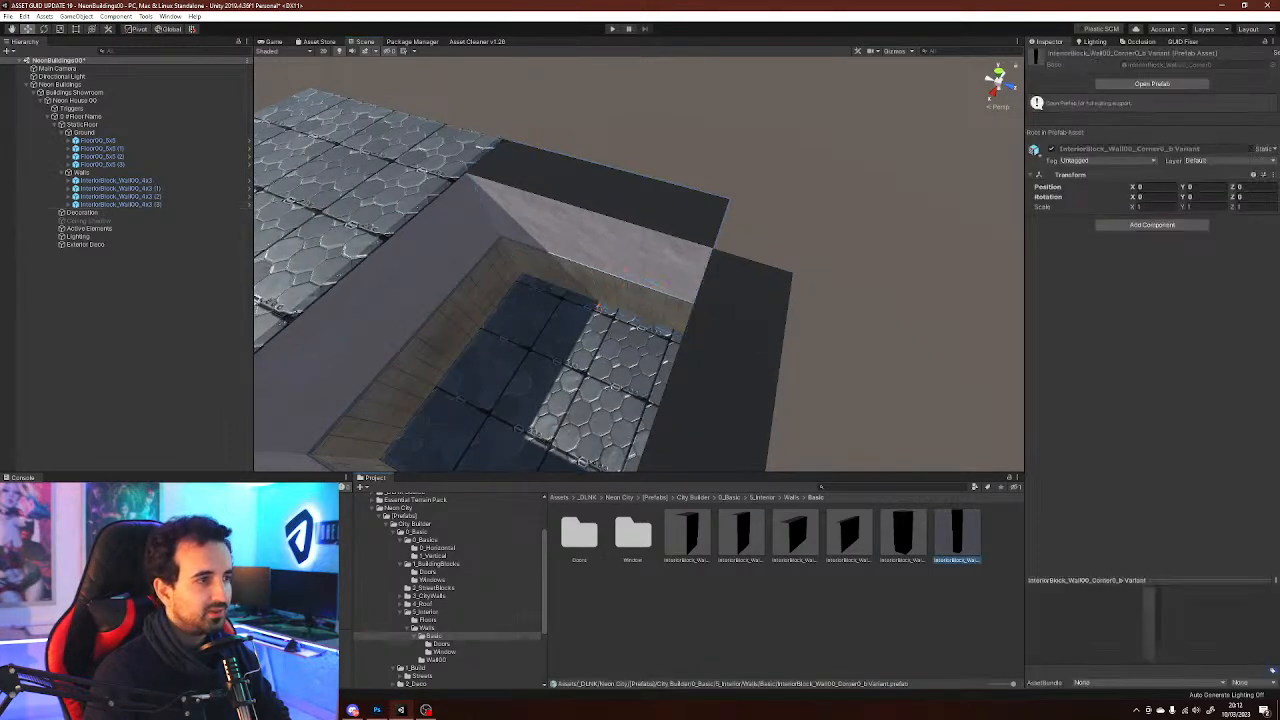
{"action": "left_click_drag", "start_coordinate": [957, 535], "coordinate": [82, 173]}
{"action": "middle_click_drag", "start_coordinate": [700, 110], "coordinate": [880, 180]}
{"action": "left_click_drag", "start_coordinate": [880, 180], "coordinate": [700, 105], "text": "alt"}
{"action": "scroll", "coordinate": [735, 120], "scroll_direction": "down", "scroll_amount": 3}
{"action": "scroll", "coordinate": [702, 105], "scroll_direction": "up", "scroll_amount": 1}
{"action": "left_click_drag", "start_coordinate": [547, 291], "coordinate": [873, 296]}
{"action": "key", "text": "w"}
{"action": "right_click_drag", "start_coordinate": [873, 296], "coordinate": [880, 296]}
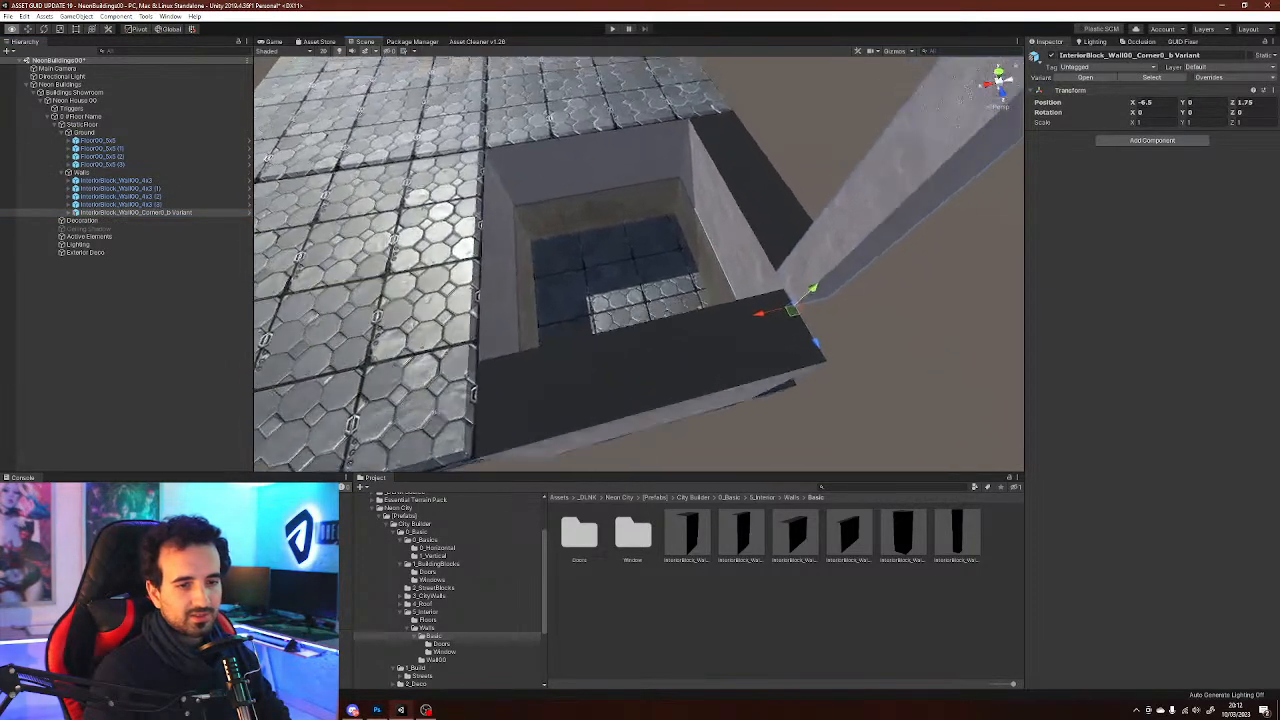
{"action": "key", "text": "Delete"}
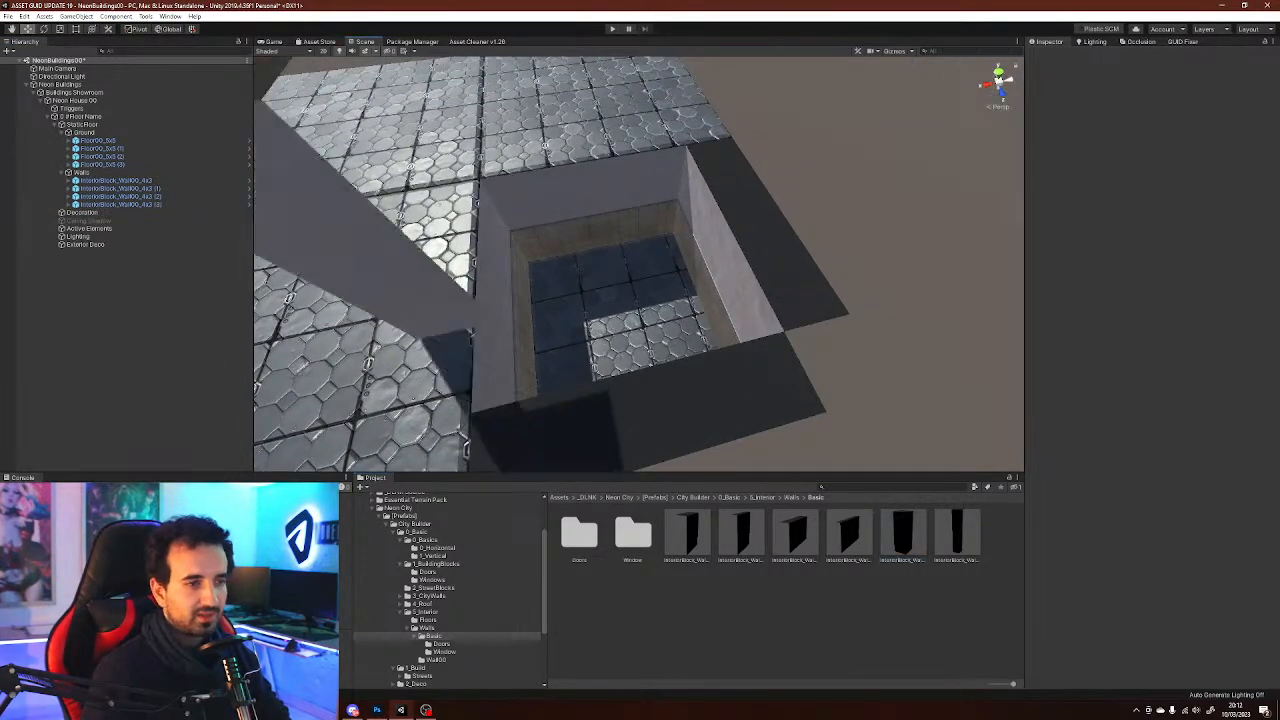
Add the InteriorBlock_Wall00_Corner0 prefab under Walls, rotate it -90 on Y and set it at X -7.5, Y -2.75, Z 2.5
{"action": "left_click_drag", "start_coordinate": [90, 173], "coordinate": [88, 173]}
{"action": "right_click_drag", "start_coordinate": [480, 270], "coordinate": [405, 250]}
{"action": "key", "text": "s"}
{"action": "left_click_drag", "start_coordinate": [468, 275], "coordinate": [779, 433]}
{"action": "key", "text": "d"}
{"action": "right_click_drag", "start_coordinate": [780, 433], "coordinate": [868, 454]}
{"action": "key", "text": "e"}
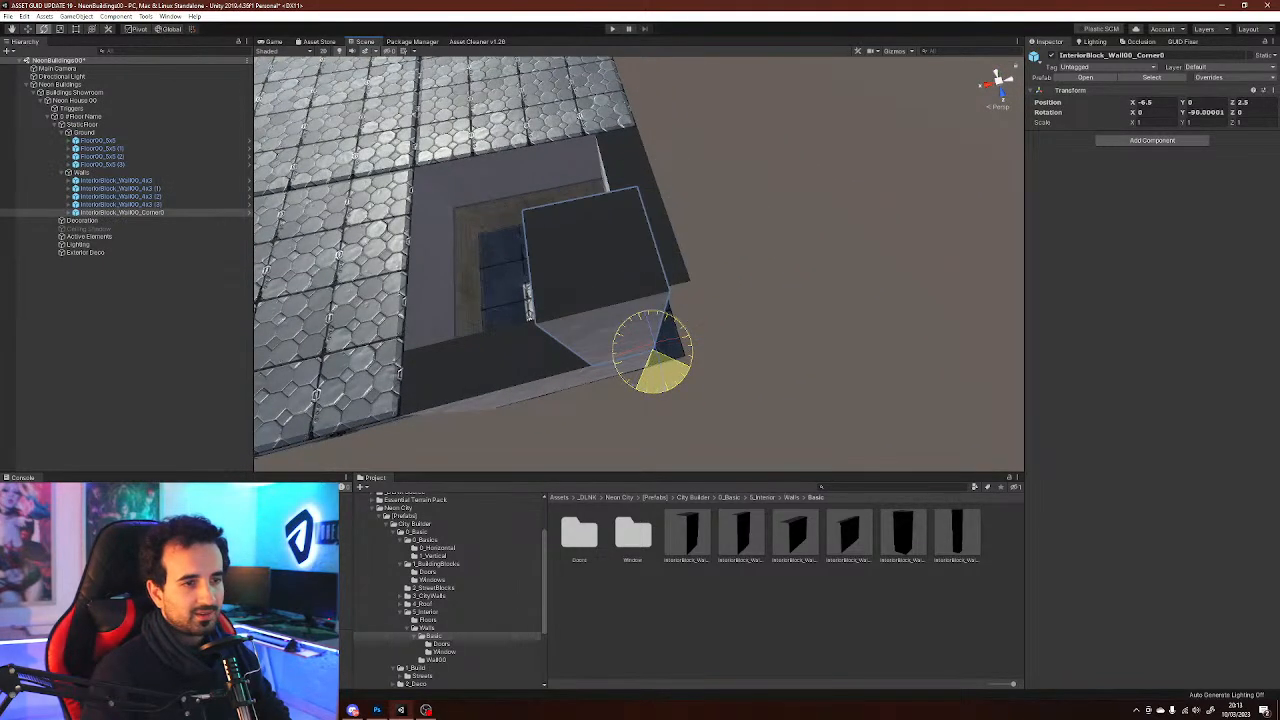
{"action": "left_click_drag", "start_coordinate": [614, 359], "coordinate": [674, 347]}
{"action": "right_click_drag", "start_coordinate": [674, 347], "coordinate": [725, 270]}
{"action": "left_click_drag", "start_coordinate": [691, 207], "coordinate": [692, 354]}
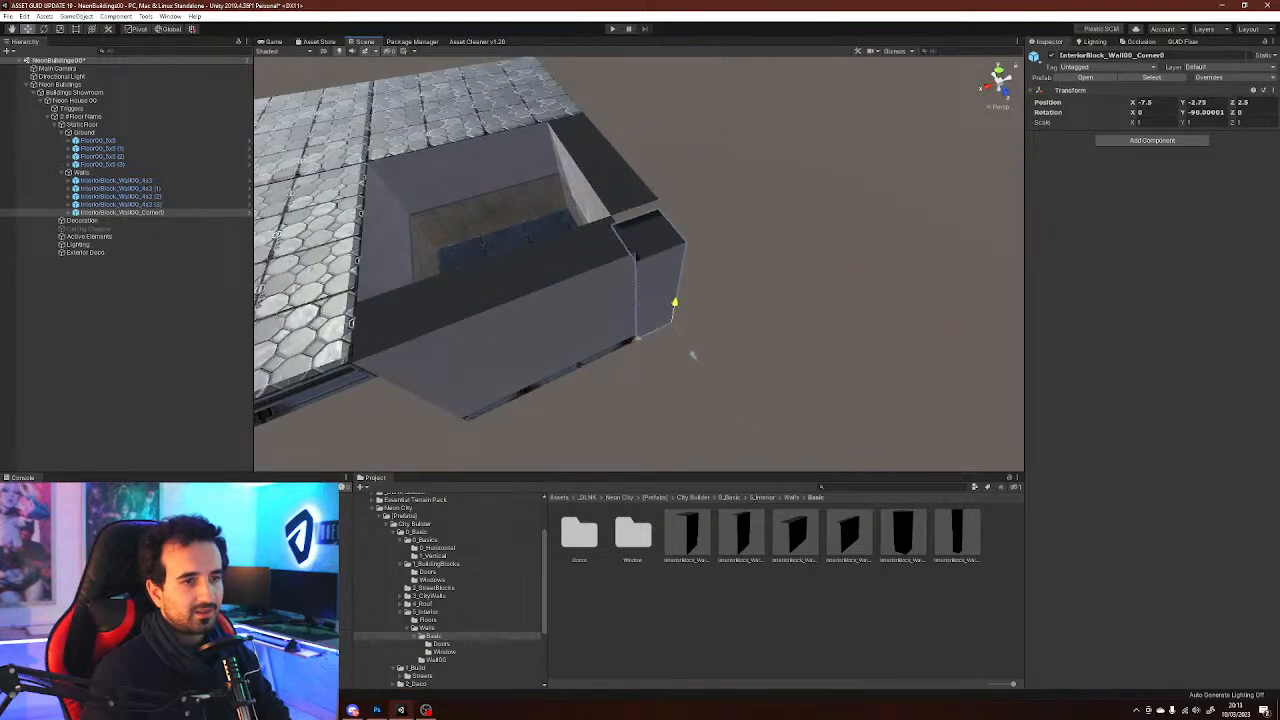
Rearrange the corner piece and walls around the lowered floor, placing the fourth wall at X -7.5, Y -3, Z -0.5 with -90 rotation
{"action": "left_click", "coordinate": [790, 320]}
{"action": "right_click_drag", "start_coordinate": [790, 320], "coordinate": [920, 352]}
{"action": "key", "text": "a"}
{"action": "key", "text": "a"}
{"action": "right_click_drag", "start_coordinate": [640, 290], "coordinate": [820, 282]}
{"action": "key", "text": "d"}
{"action": "right_click_drag", "start_coordinate": [680, 270], "coordinate": [580, 235]}
{"action": "key", "text": "s"}
{"action": "key", "text": "a"}
{"action": "right_click_drag", "start_coordinate": [580, 285], "coordinate": [655, 315]}
{"action": "left_click", "coordinate": [725, 320]}
{"action": "left_click", "coordinate": [450, 315]}
{"action": "left_click", "coordinate": [530, 210]}
{"action": "right_click_drag", "start_coordinate": [530, 210], "coordinate": [420, 225]}
{"action": "left_click", "coordinate": [450, 130]}
{"action": "key", "text": "d"}
{"action": "mouse_move", "coordinate": [720, 245]}
{"action": "right_mouse_down"}
{"action": "mouse_move", "coordinate": [642, 240]}
{"action": "mouse_move", "coordinate": [740, 248]}
{"action": "right_mouse_up"}
{"action": "left_click", "coordinate": [642, 236]}
{"action": "left_click", "coordinate": [850, 165]}
{"action": "key", "text": "w"}
{"action": "left_click", "coordinate": [745, 248]}
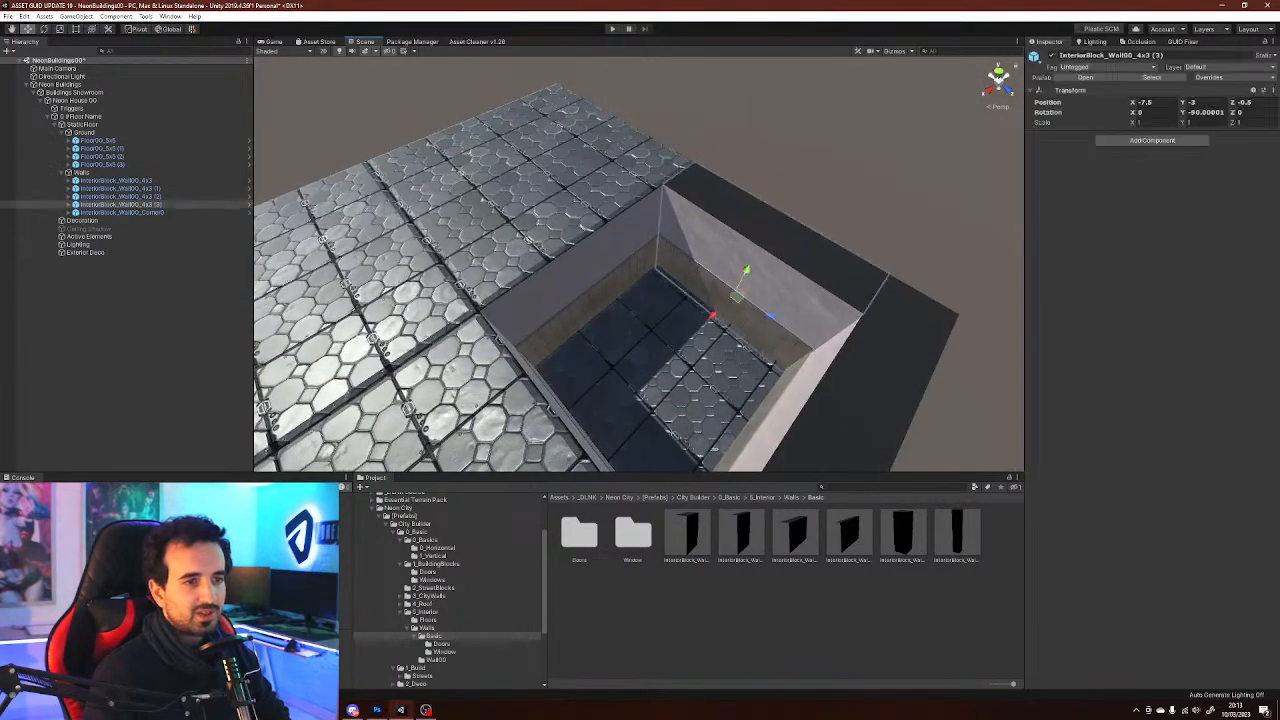
Browse the Wall00 prefab folder and preview its wall and door prefabs
{"action": "left_click", "coordinate": [150, 300]}
{"action": "left_click", "coordinate": [8, 180]}
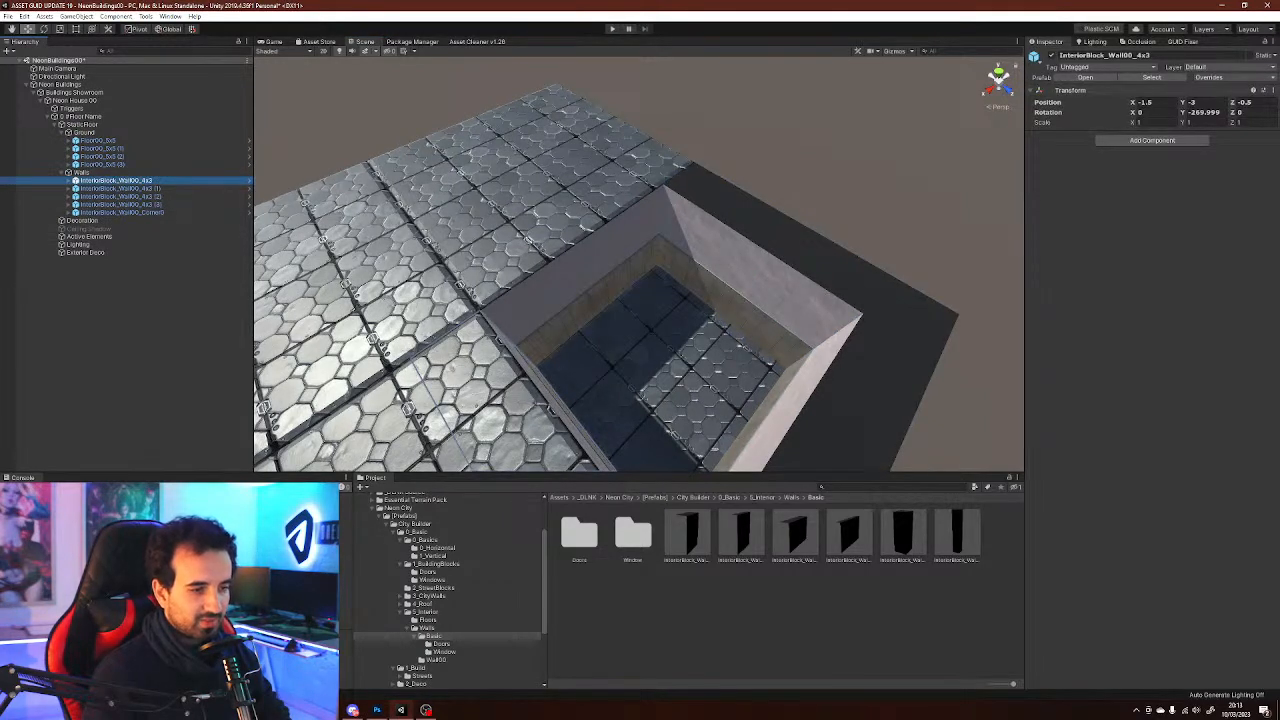
{"action": "left_click", "coordinate": [427, 628]}
{"action": "left_click", "coordinate": [433, 636]}
{"action": "left_click", "coordinate": [427, 628]}
{"action": "double_click", "coordinate": [632, 535]}
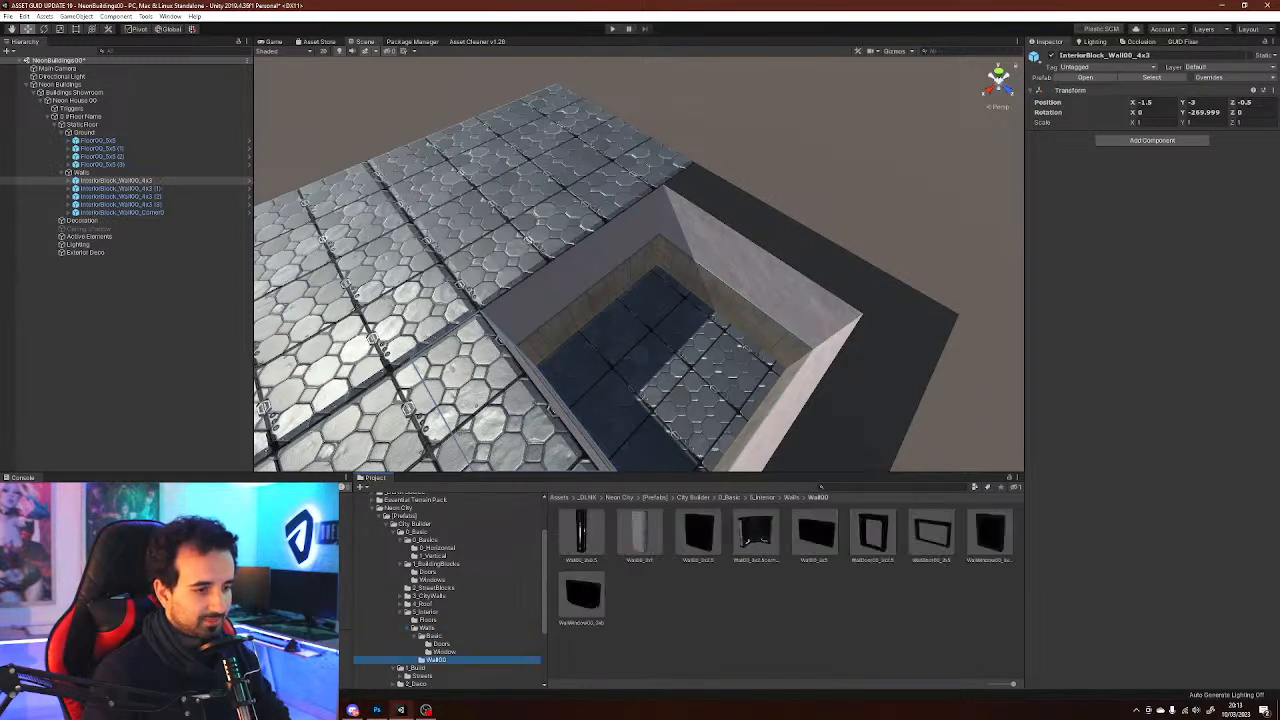
{"action": "left_click", "coordinate": [698, 535]}
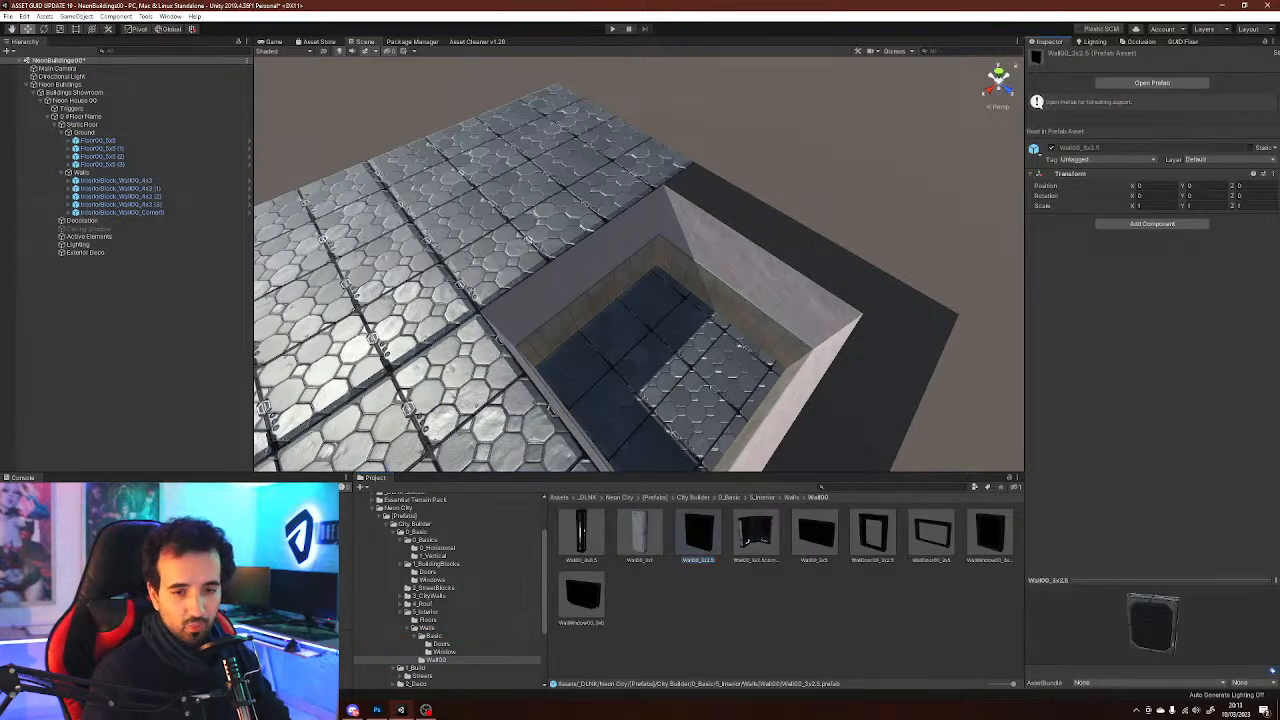
{"action": "left_click", "coordinate": [873, 535]}
{"action": "right_click_drag", "start_coordinate": [690, 300], "coordinate": [755, 262]}
{"action": "mouse_move", "coordinate": [640, 300]}
{"action": "right_mouse_down"}
{"action": "mouse_move", "coordinate": [722, 306]}
{"action": "mouse_move", "coordinate": [724, 318]}
{"action": "mouse_move", "coordinate": [628, 304]}
{"action": "right_mouse_up"}
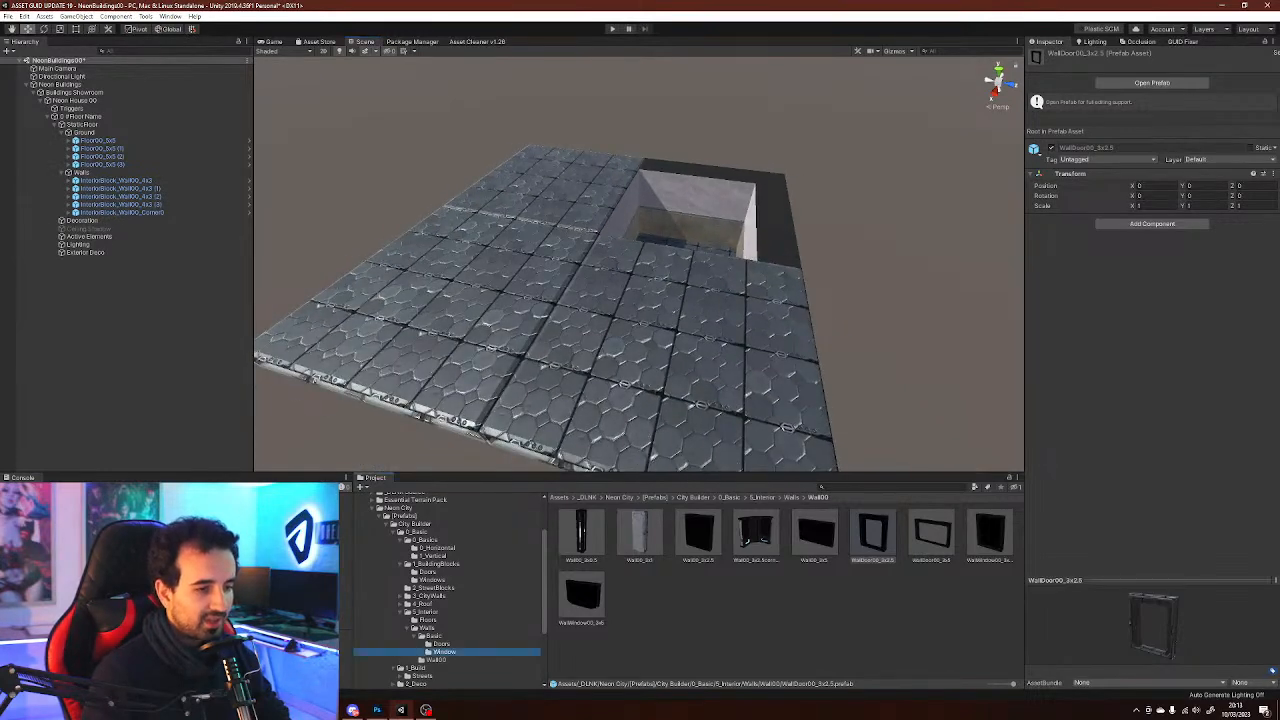
{"action": "left_click", "coordinate": [444, 652]}
{"action": "left_click", "coordinate": [441, 644]}
{"action": "left_click", "coordinate": [436, 660]}
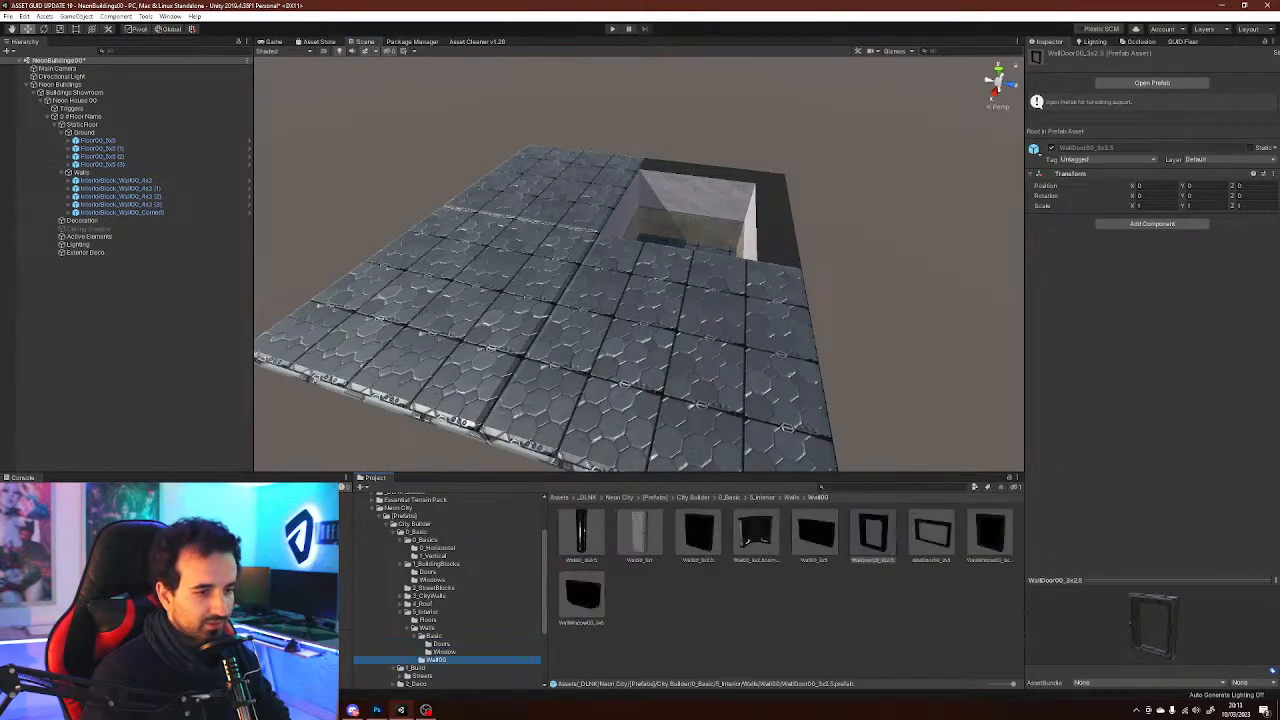
{"action": "left_click", "coordinate": [444, 652]}
{"action": "left_click", "coordinate": [436, 660]}
Add the WallDoor00_3x5 prefab to the scene and position it at X 2, Z -1 along the floor's edge
{"action": "left_click", "coordinate": [931, 532]}
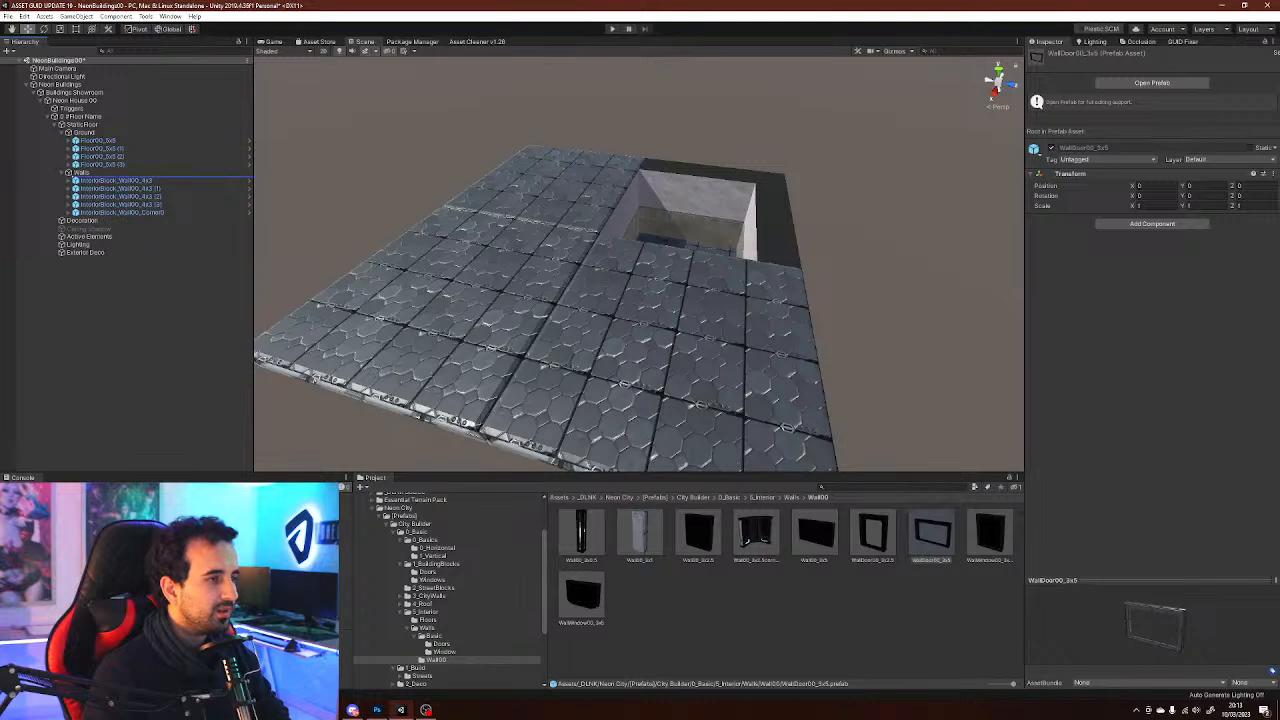
{"action": "left_click_drag", "start_coordinate": [92, 168], "coordinate": [83, 173]}
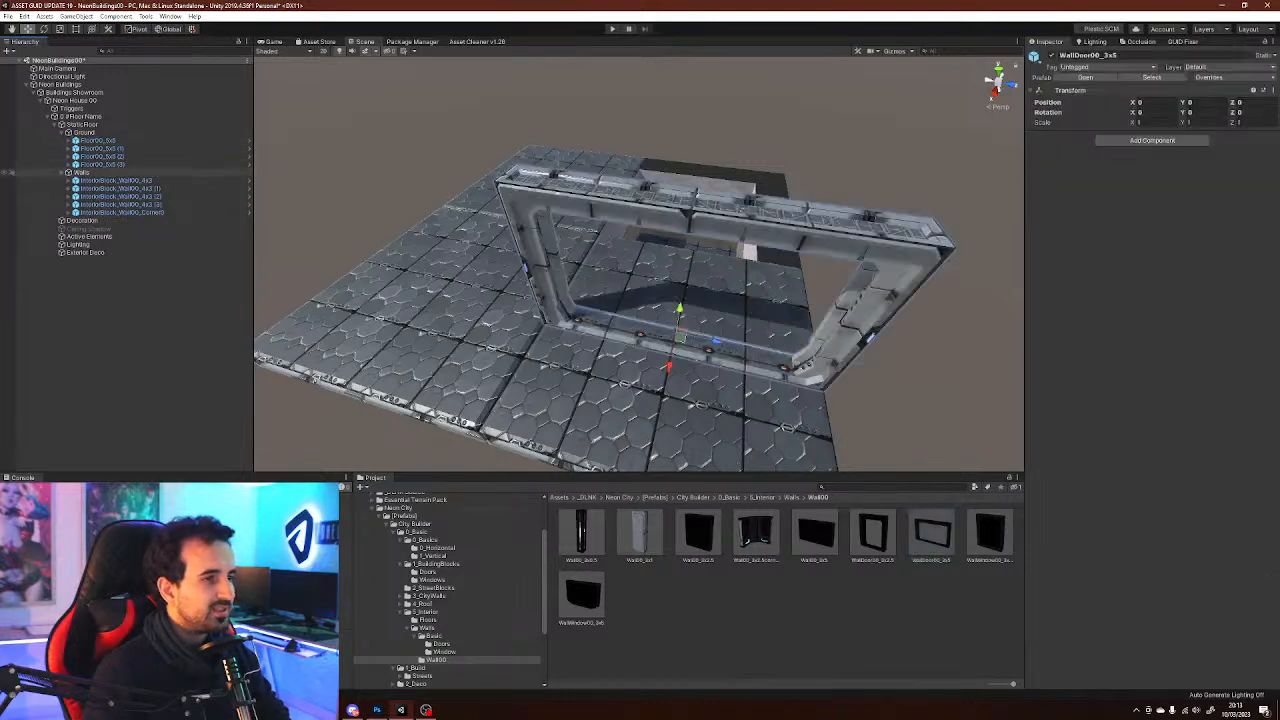
{"action": "scroll", "coordinate": [640, 270], "scroll_direction": "down", "scroll_amount": 5}
{"action": "left_click_drag", "start_coordinate": [650, 300], "coordinate": [630, 255], "text": "alt"}
{"action": "left_click_drag", "start_coordinate": [677, 290], "coordinate": [648, 354]}
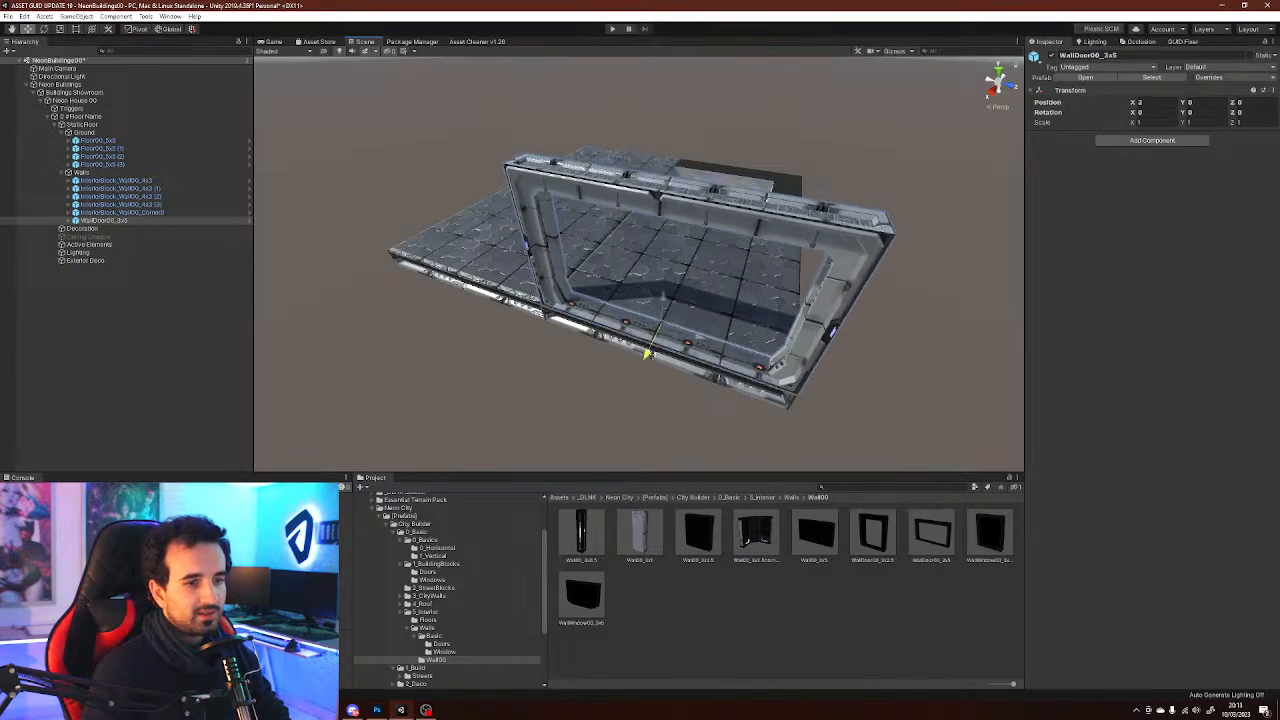
{"action": "right_click_drag", "start_coordinate": [648, 354], "coordinate": [970, 286]}
{"action": "left_click_drag", "start_coordinate": [820, 345], "coordinate": [778, 349]}
{"action": "right_click_drag", "start_coordinate": [778, 349], "coordinate": [650, 354]}
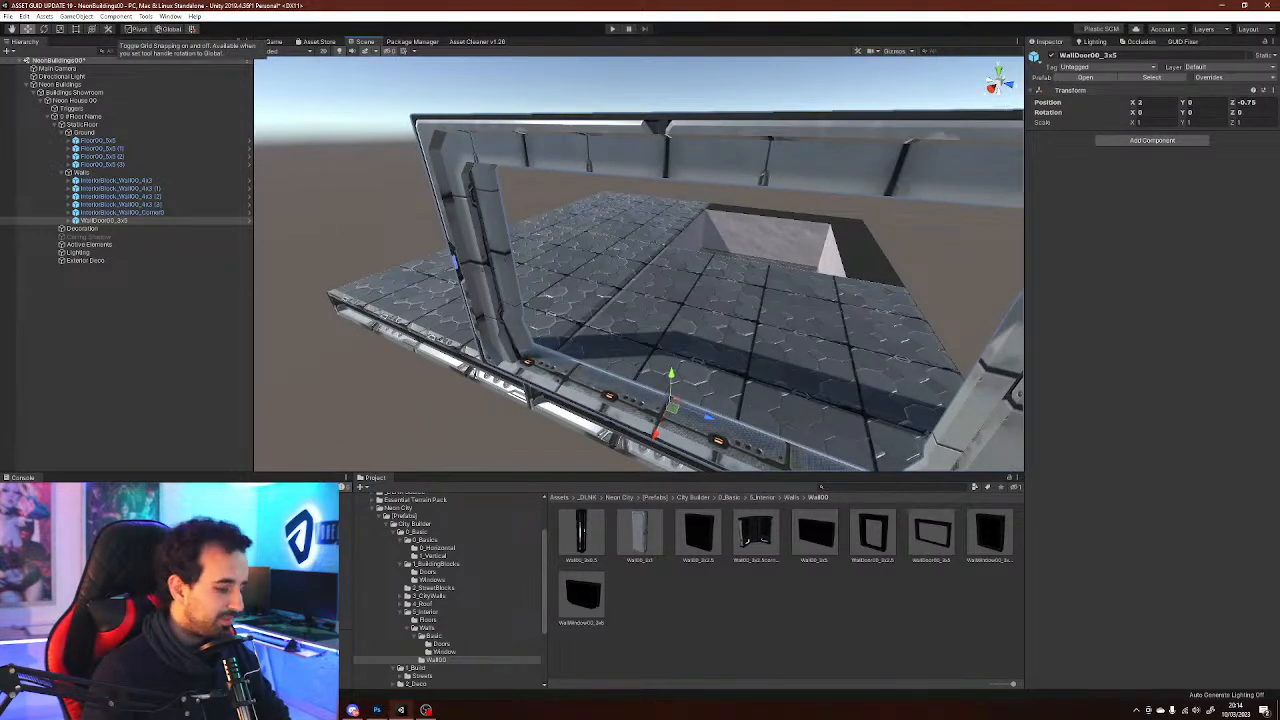
{"action": "right_click_drag", "start_coordinate": [645, 280], "coordinate": [660, 316]}
{"action": "left_click_drag", "start_coordinate": [661, 317], "coordinate": [645, 314]}
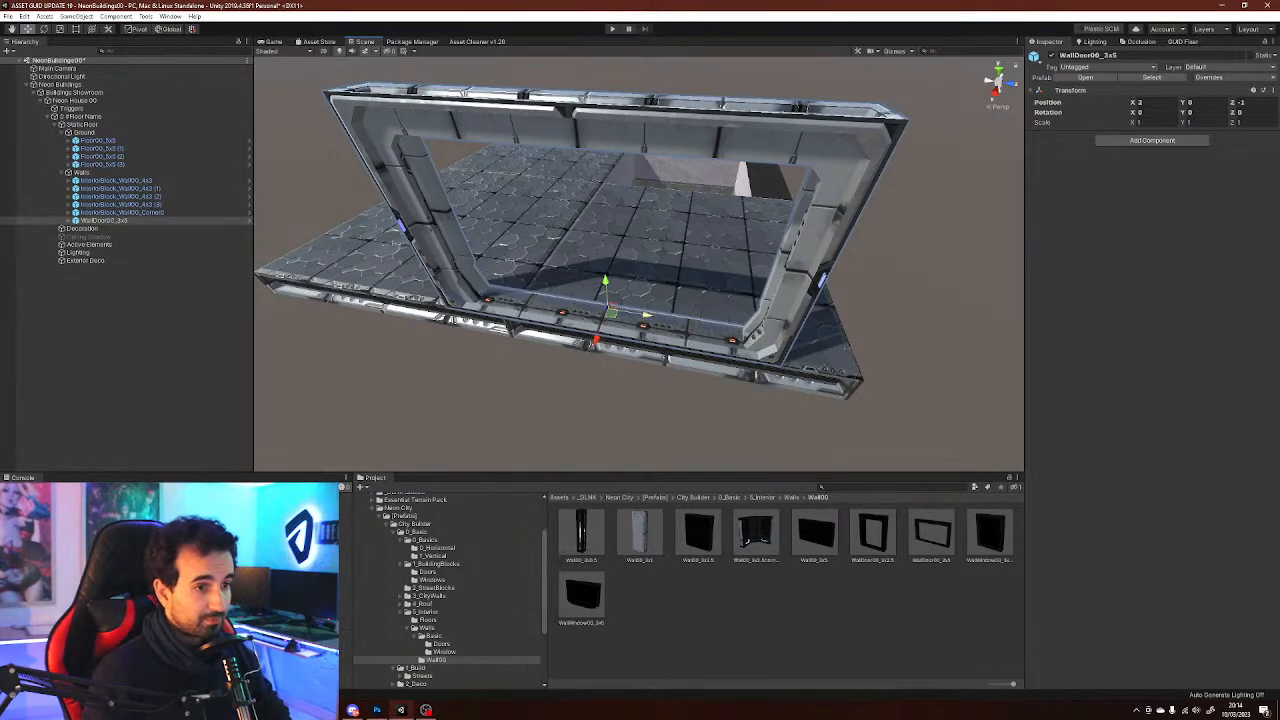
{"action": "right_click_drag", "start_coordinate": [646, 315], "coordinate": [690, 325]}
{"action": "left_click_drag", "start_coordinate": [559, 284], "coordinate": [590, 285]}
{"action": "right_click_drag", "start_coordinate": [590, 285], "coordinate": [440, 262]}
Add a Wall00_3x5 wall, rotate it -90 on Y and place it at X -0.5, Z 2
{"action": "left_click", "coordinate": [698, 533]}
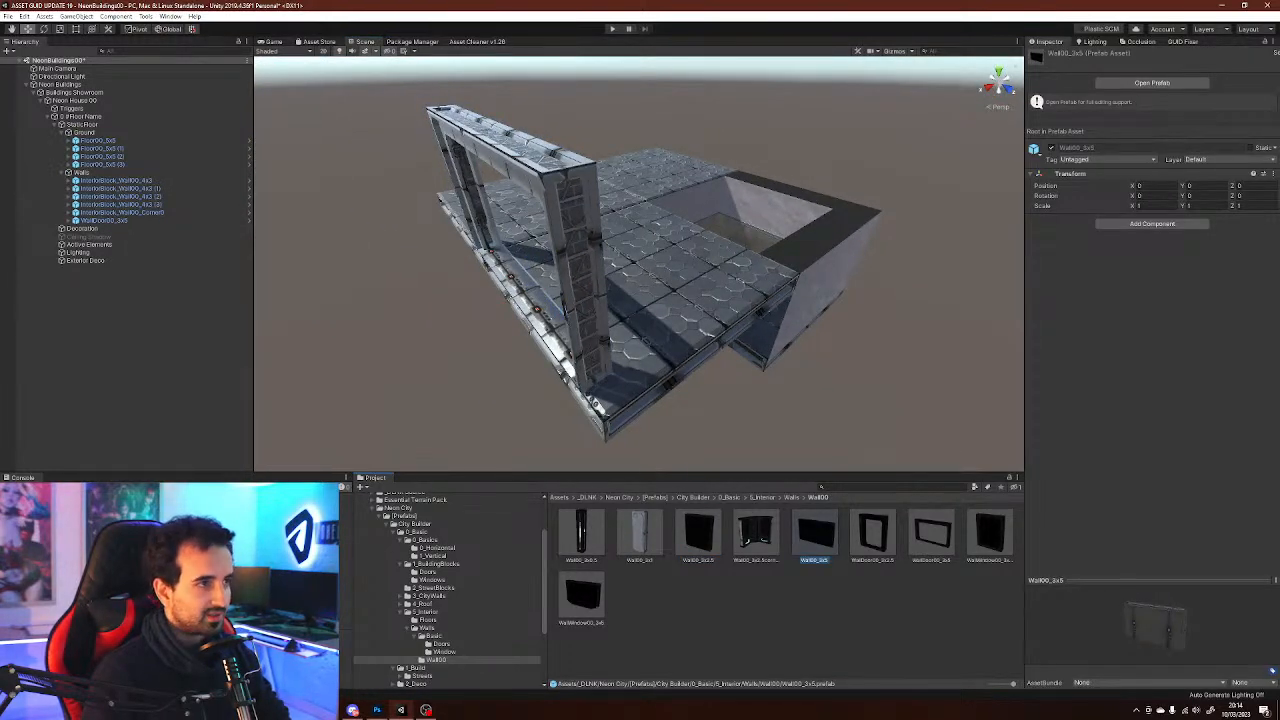
{"action": "mouse_move", "coordinate": [700, 320]}
{"action": "right_mouse_down"}
{"action": "mouse_move", "coordinate": [665, 292]}
{"action": "mouse_move", "coordinate": [692, 305]}
{"action": "right_mouse_up"}
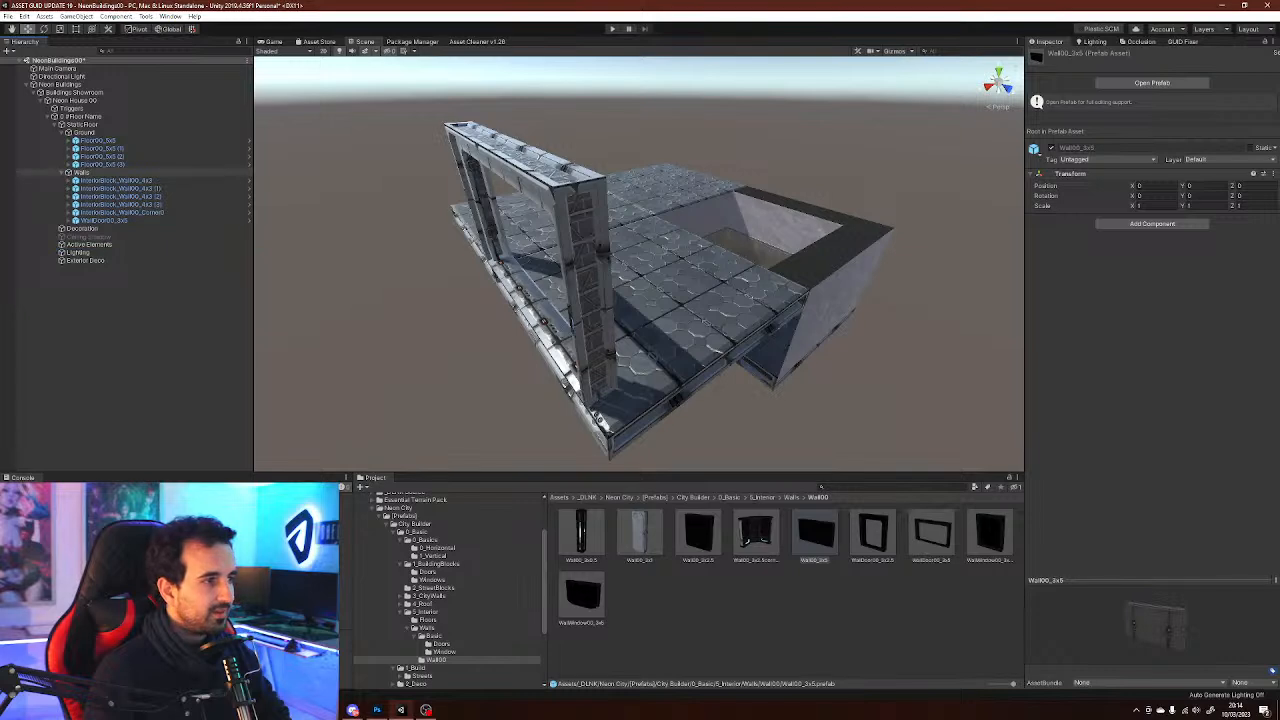
{"action": "left_click_drag", "start_coordinate": [815, 533], "coordinate": [82, 173]}
{"action": "right_click_drag", "start_coordinate": [600, 290], "coordinate": [625, 304]}
{"action": "left_click_drag", "start_coordinate": [632, 292], "coordinate": [752, 290]}
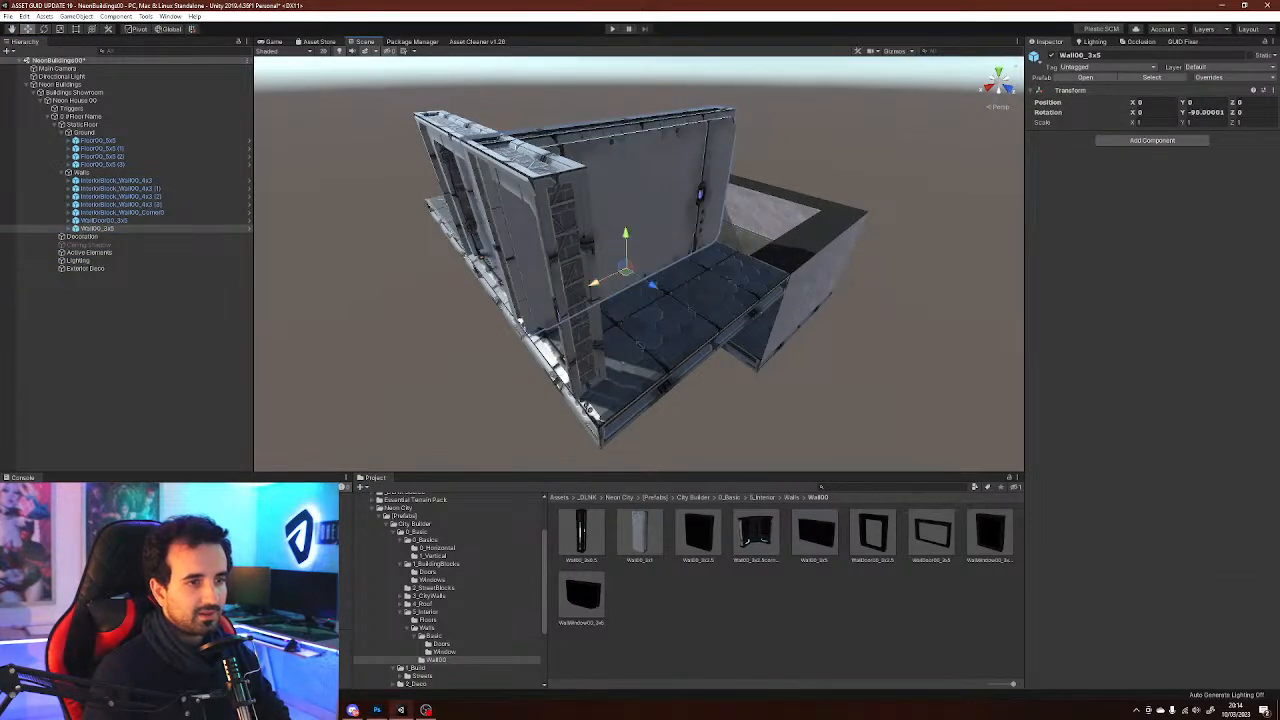
{"action": "left_click_drag", "start_coordinate": [652, 286], "coordinate": [730, 338]}
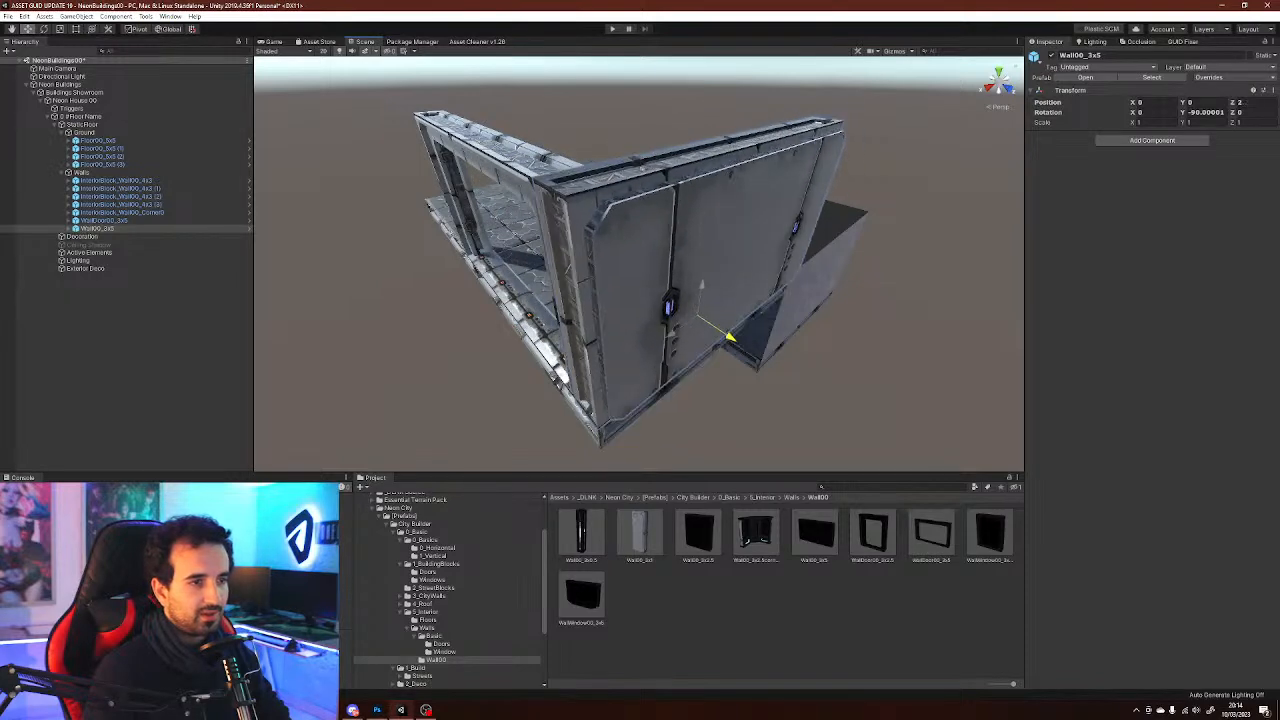
{"action": "left_click_drag", "start_coordinate": [642, 168], "coordinate": [840, 168], "text": "alt"}
{"action": "right_click_drag", "start_coordinate": [640, 250], "coordinate": [764, 276]}
{"action": "left_click_drag", "start_coordinate": [714, 205], "coordinate": [594, 330], "text": "alt"}
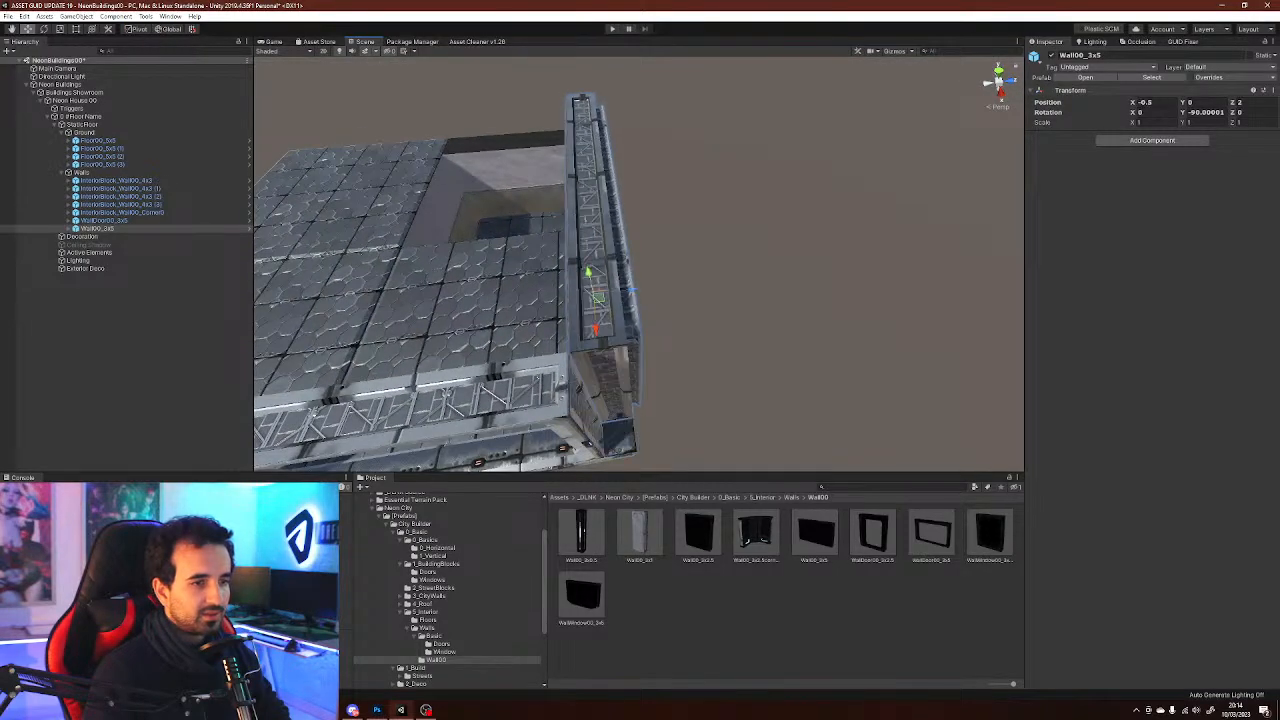
{"action": "right_click_drag", "start_coordinate": [595, 330], "coordinate": [558, 355]}
Add a Wall00_2x0.5 piece and place it at X 2.25, Z 2.5 to close the corner
{"action": "left_click", "coordinate": [581, 534]}
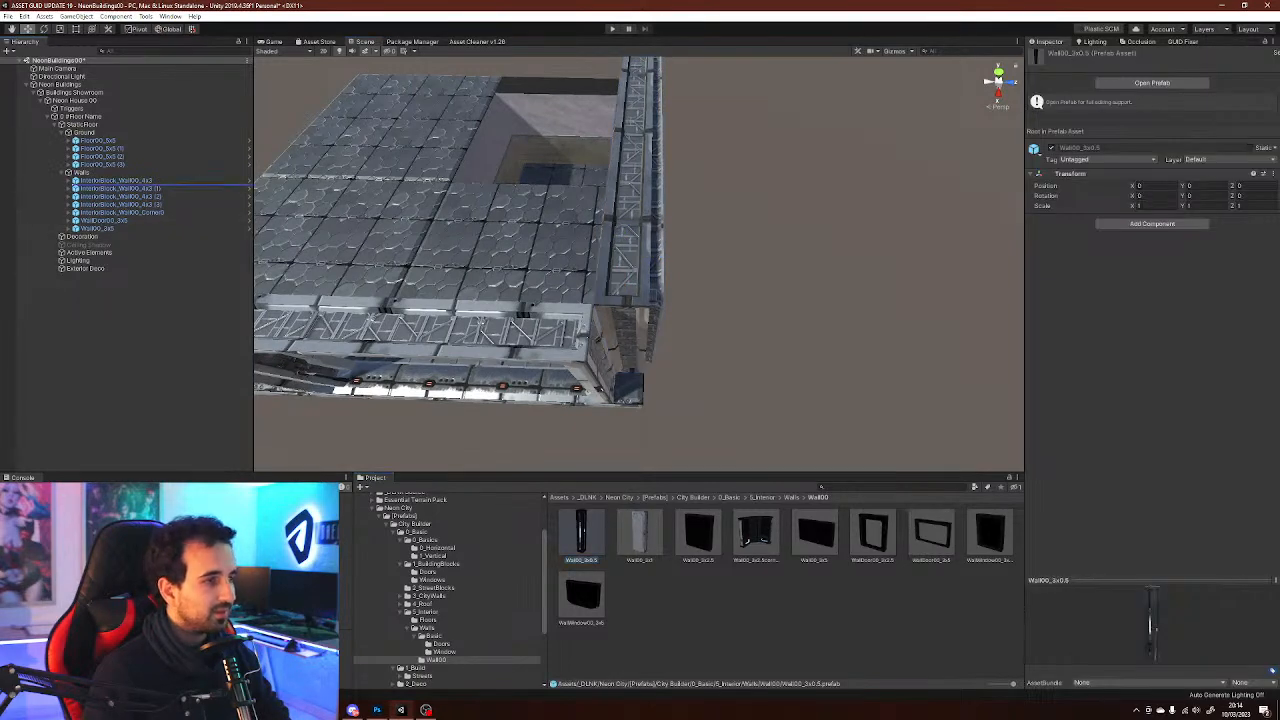
{"action": "left_click_drag", "start_coordinate": [581, 534], "coordinate": [88, 173]}
{"action": "right_click_drag", "start_coordinate": [480, 322], "coordinate": [438, 265]}
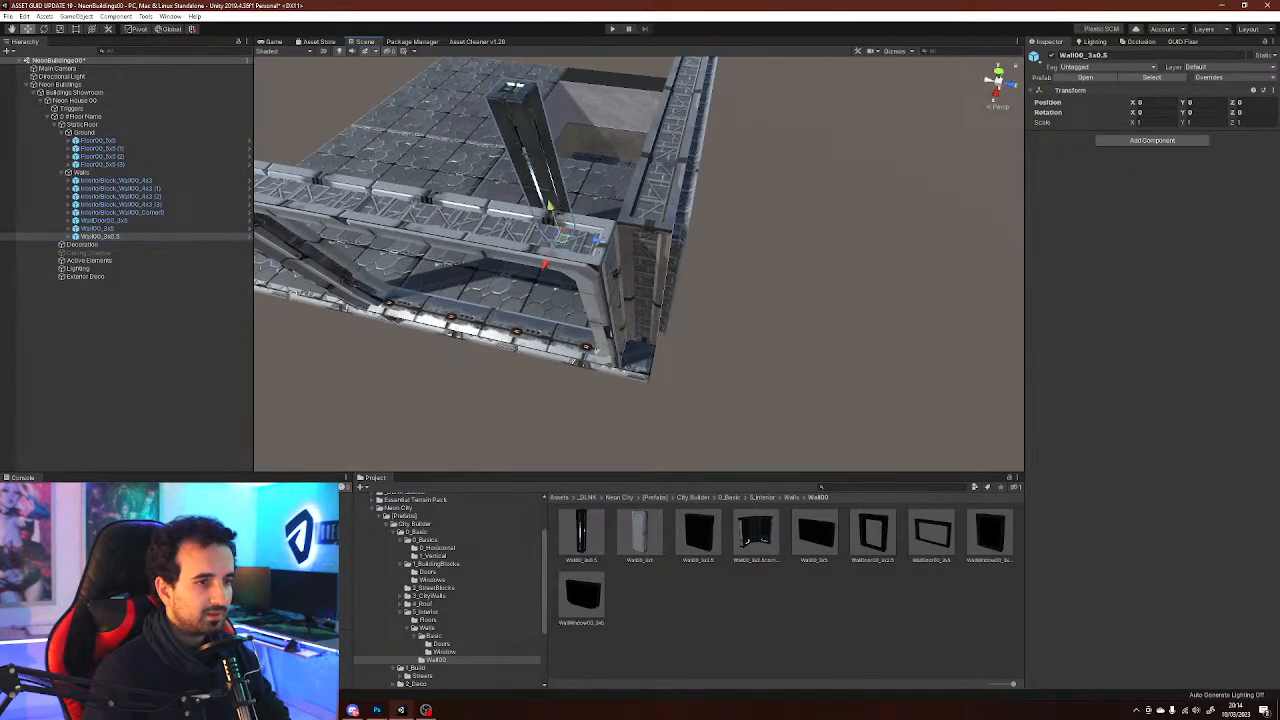
{"action": "left_click_drag", "start_coordinate": [563, 237], "coordinate": [640, 364]}
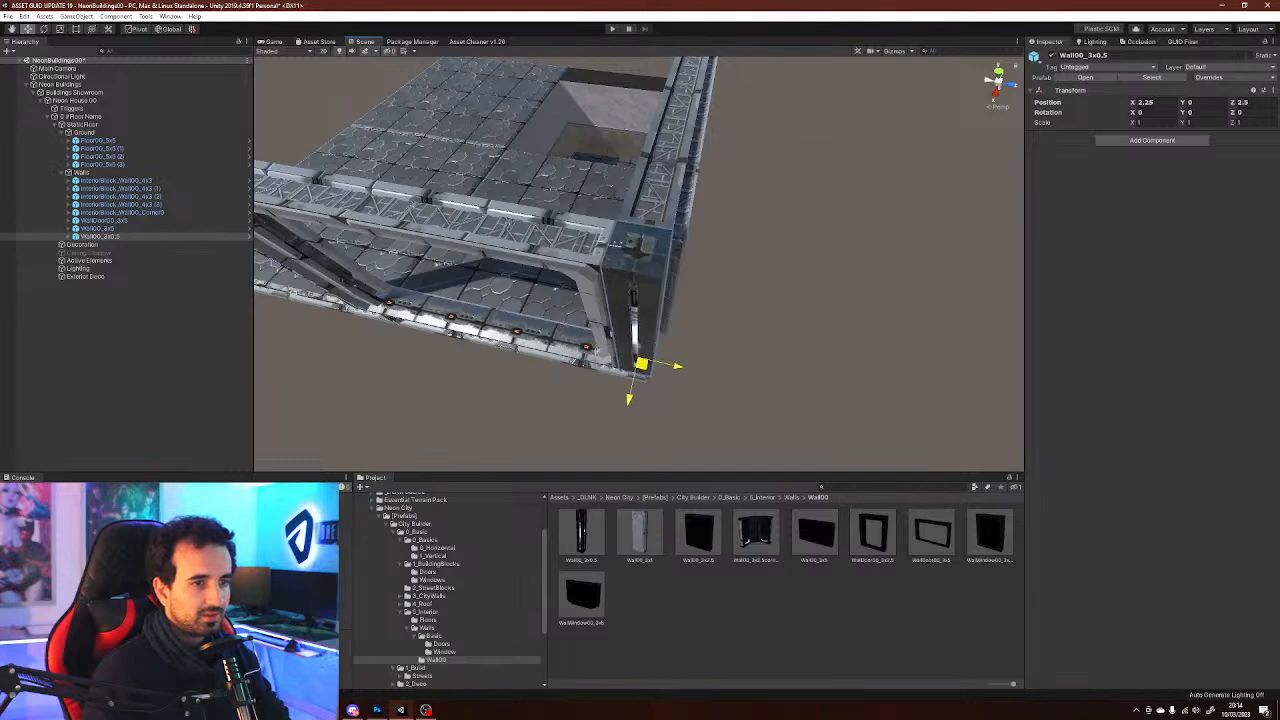
{"action": "right_click_drag", "start_coordinate": [615, 243], "coordinate": [795, 178]}
Open the Window folder and preview the window wall prefabs
{"action": "left_click", "coordinate": [740, 620]}
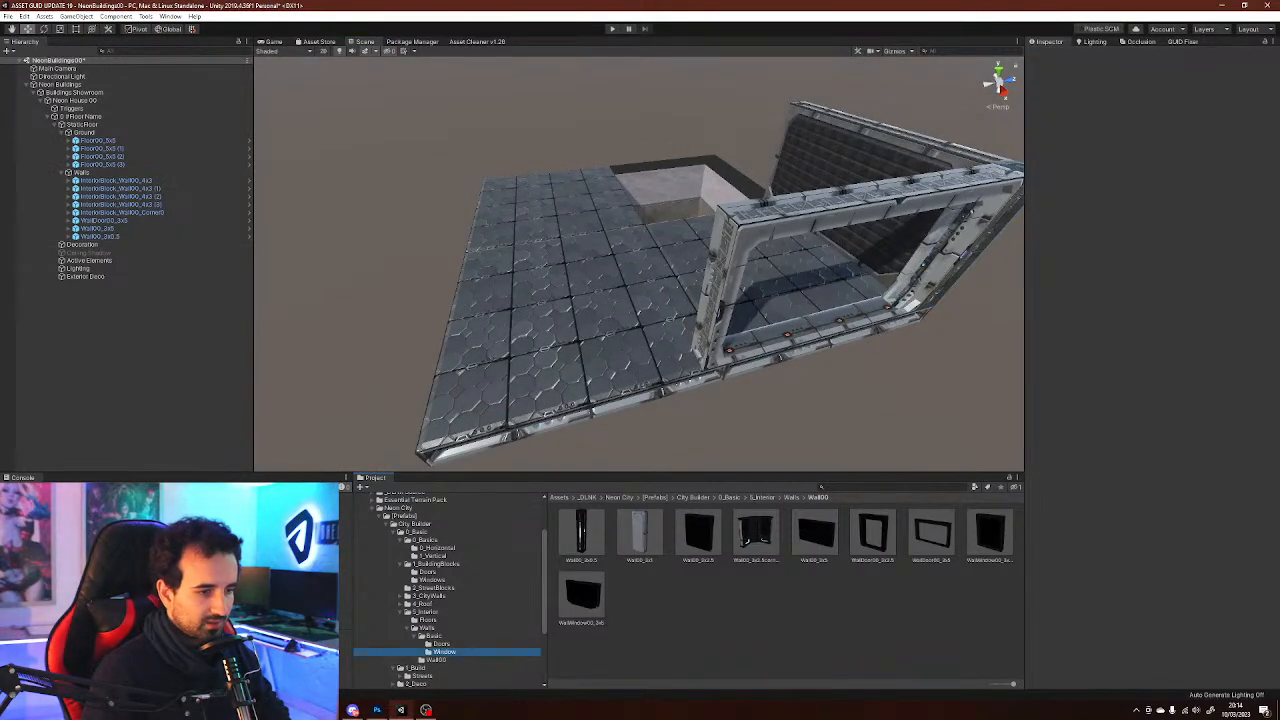
{"action": "left_click", "coordinate": [444, 652]}
{"action": "left_click", "coordinate": [795, 533]}
{"action": "left_click", "coordinate": [741, 533]}
{"action": "left_click", "coordinate": [795, 533]}
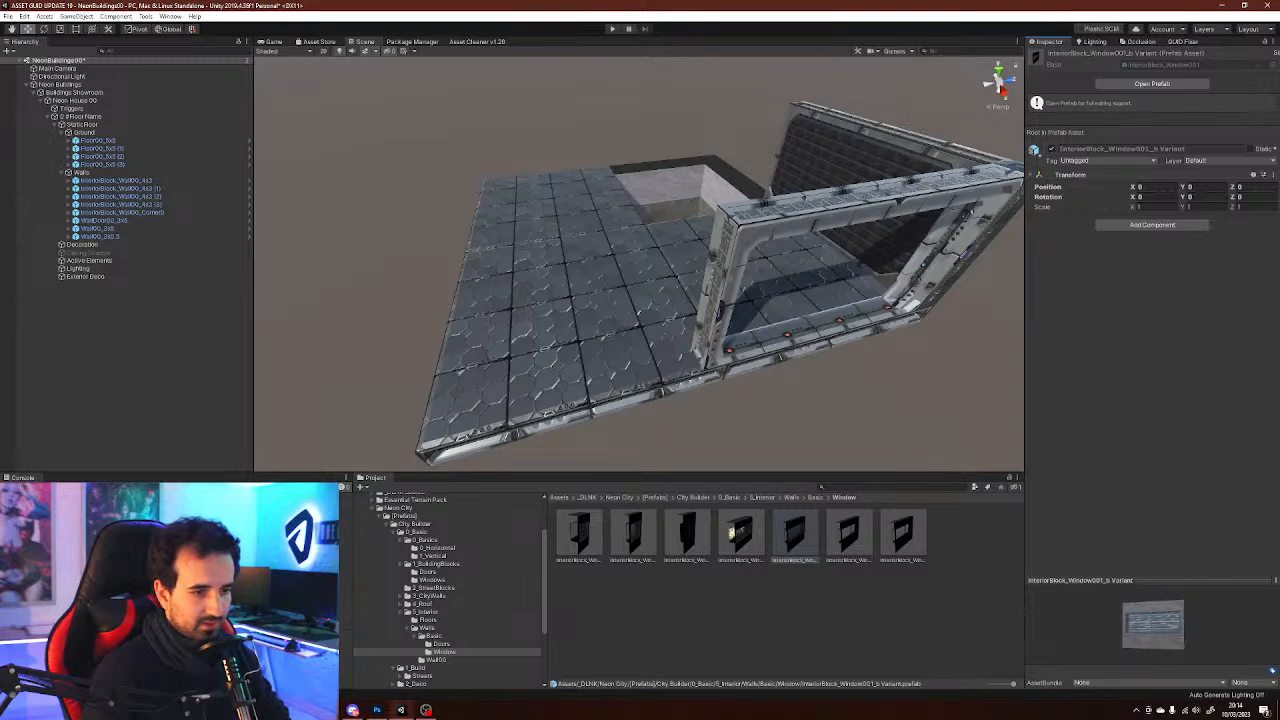
Select the sunken room's wall mesh and locate its concrete material in the project folders
{"action": "left_click_drag", "start_coordinate": [700, 320], "coordinate": [638, 252], "text": "alt"}
{"action": "right_click_drag", "start_coordinate": [638, 252], "coordinate": [770, 235]}
{"action": "right_click_drag", "start_coordinate": [545, 375], "coordinate": [268, 467]}
{"action": "left_click", "coordinate": [606, 388]}
{"action": "right_click_drag", "start_coordinate": [640, 264], "coordinate": [770, 335]}
{"action": "right_click_drag", "start_coordinate": [650, 310], "coordinate": [735, 262]}
{"action": "right_click_drag", "start_coordinate": [695, 336], "coordinate": [925, 435]}
{"action": "left_click", "coordinate": [752, 215]}
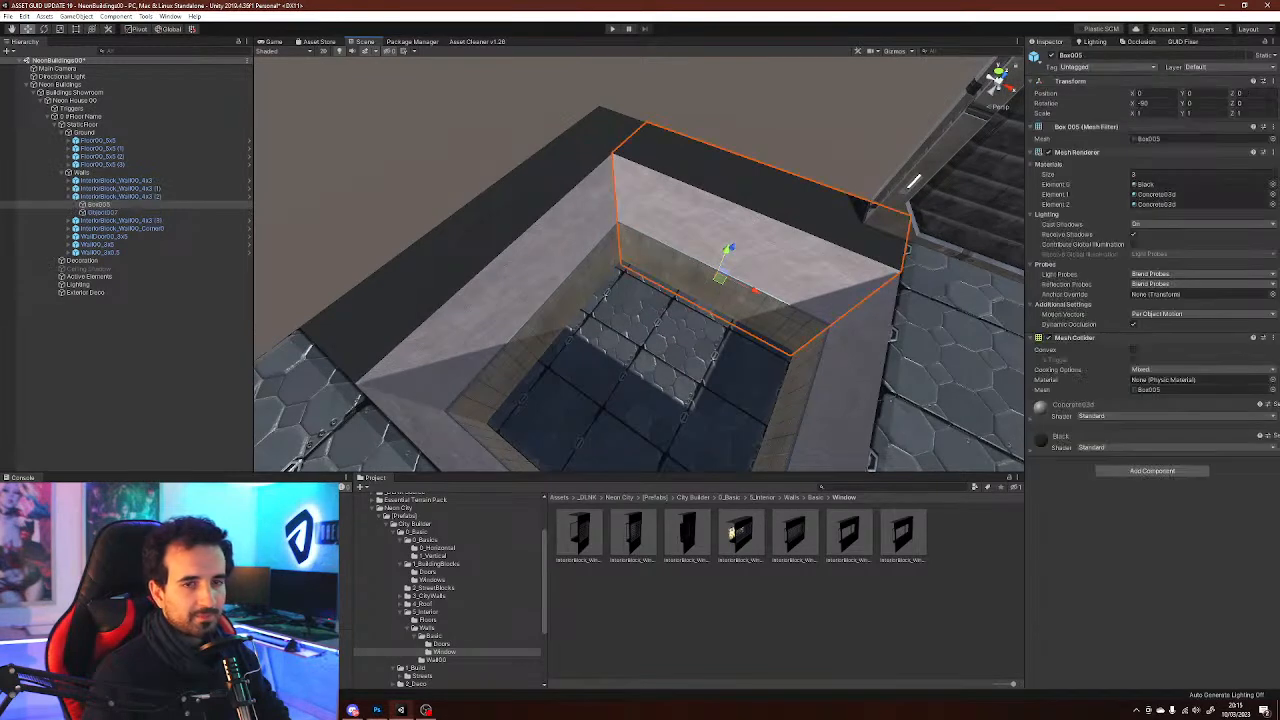
{"action": "left_click", "coordinate": [1158, 194]}
{"action": "left_click", "coordinate": [800, 620]}
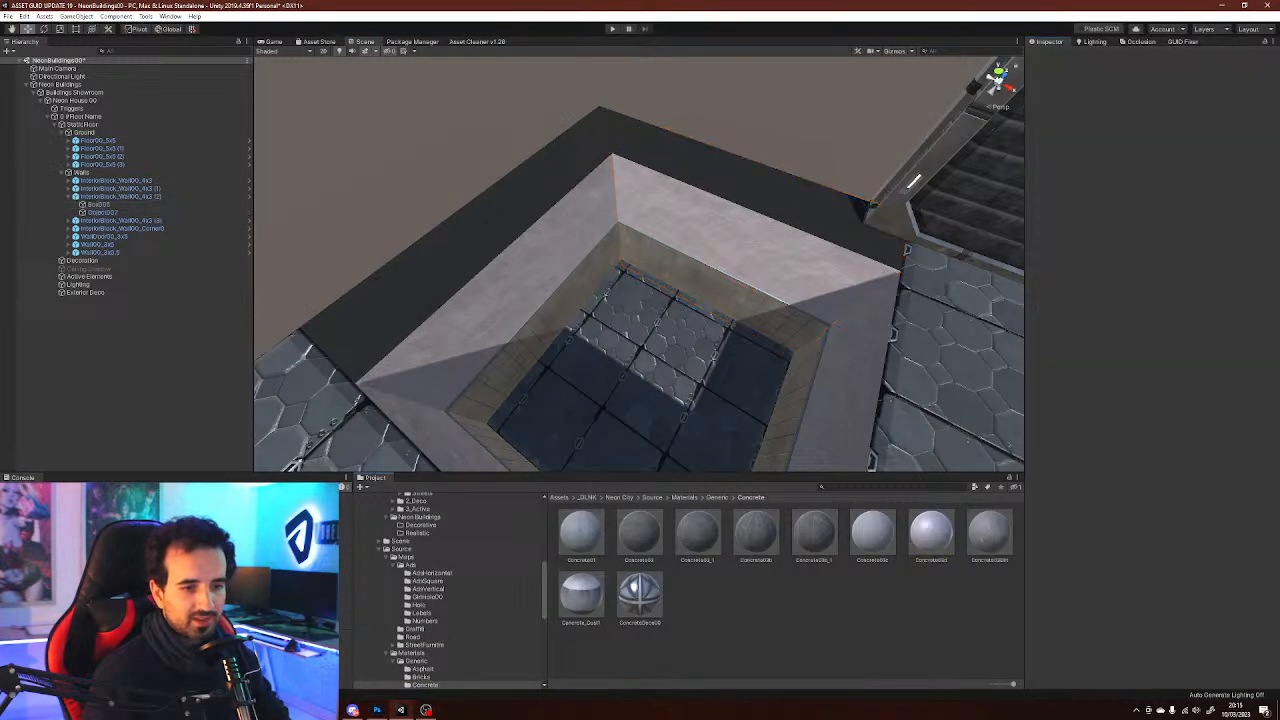
{"action": "left_click_drag", "start_coordinate": [931, 533], "coordinate": [800, 198]}
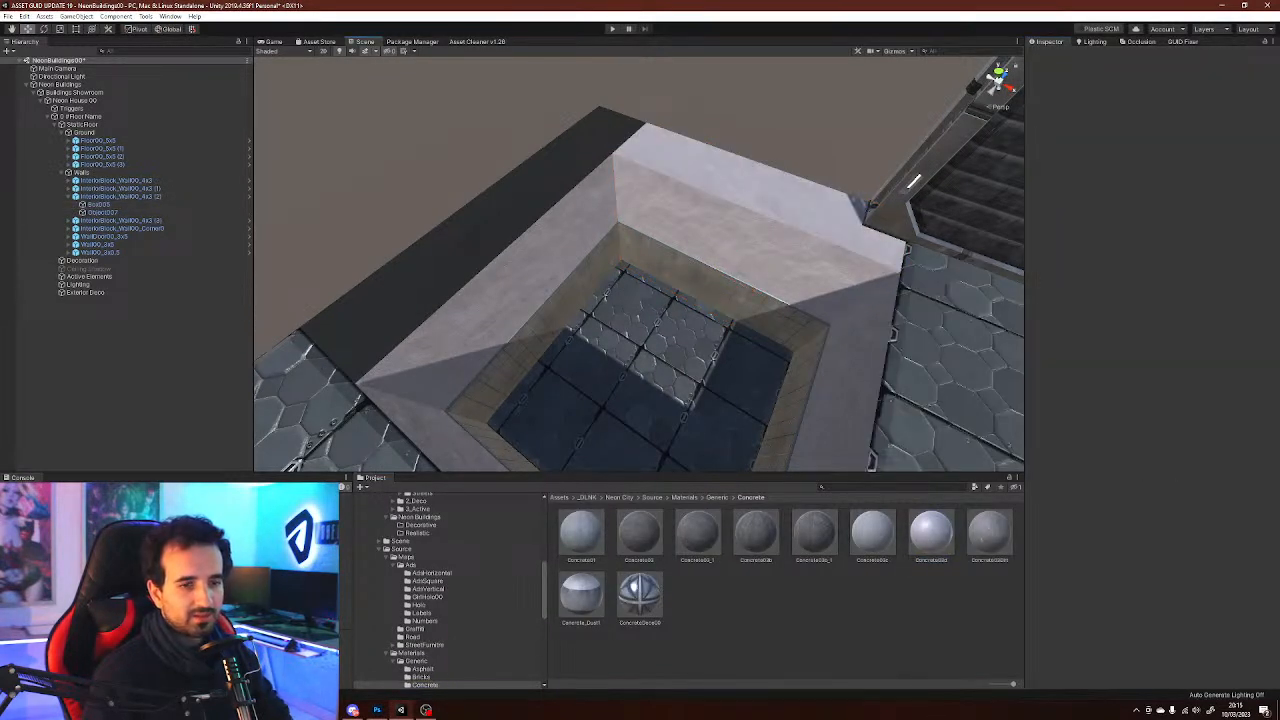
{"action": "left_click_drag", "start_coordinate": [931, 533], "coordinate": [460, 230]}
{"action": "right_click_drag", "start_coordinate": [788, 434], "coordinate": [906, 440]}
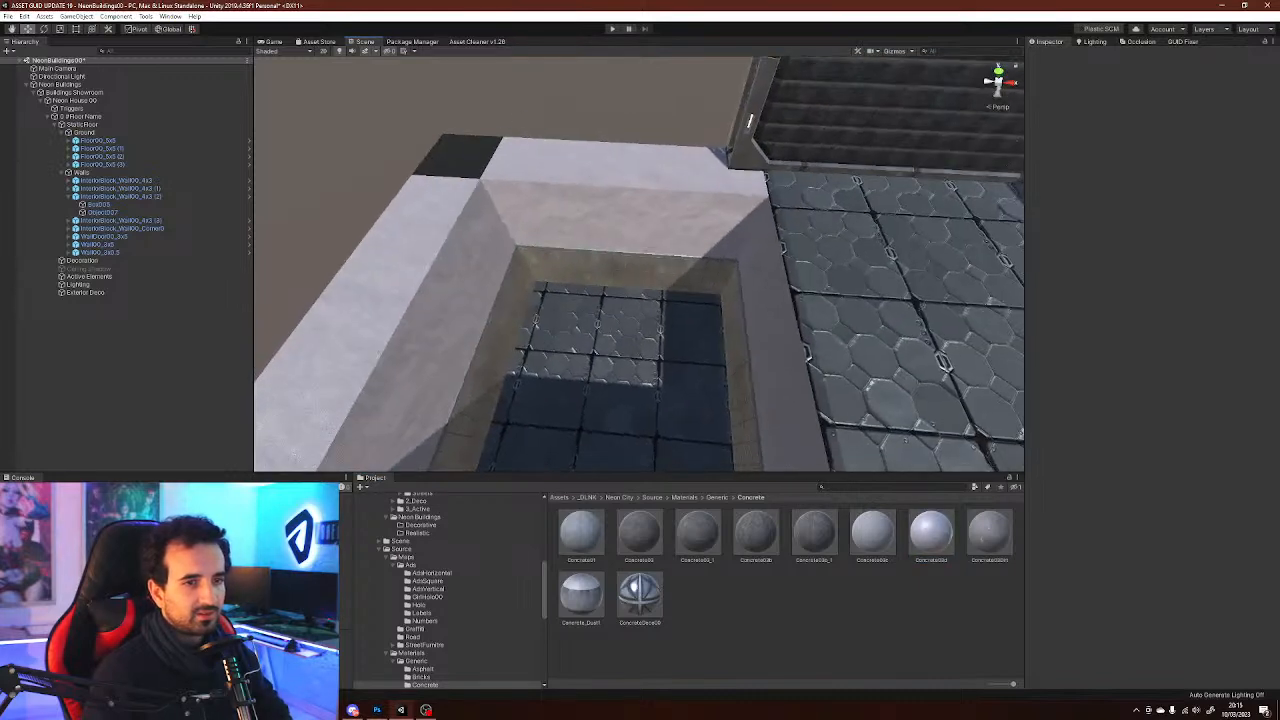
{"action": "key", "text": "ctrl+z"}
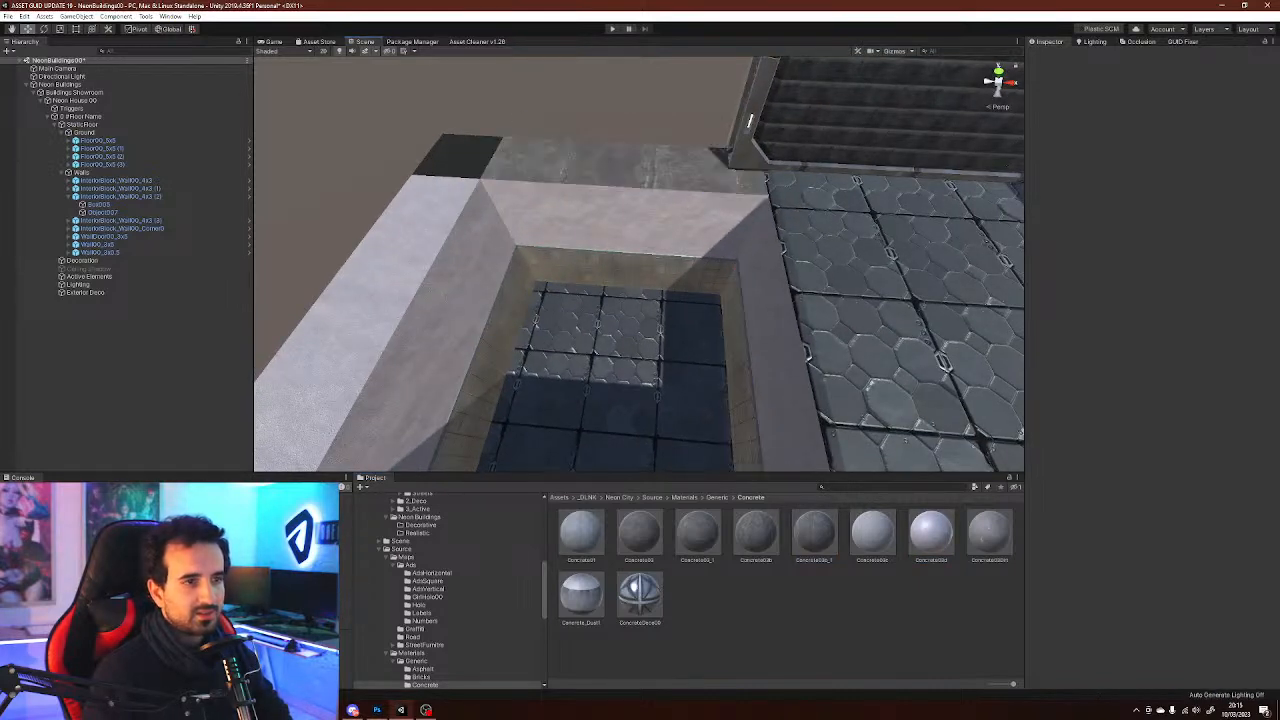
{"action": "left_click_drag", "start_coordinate": [625, 208], "coordinate": [622, 166]}
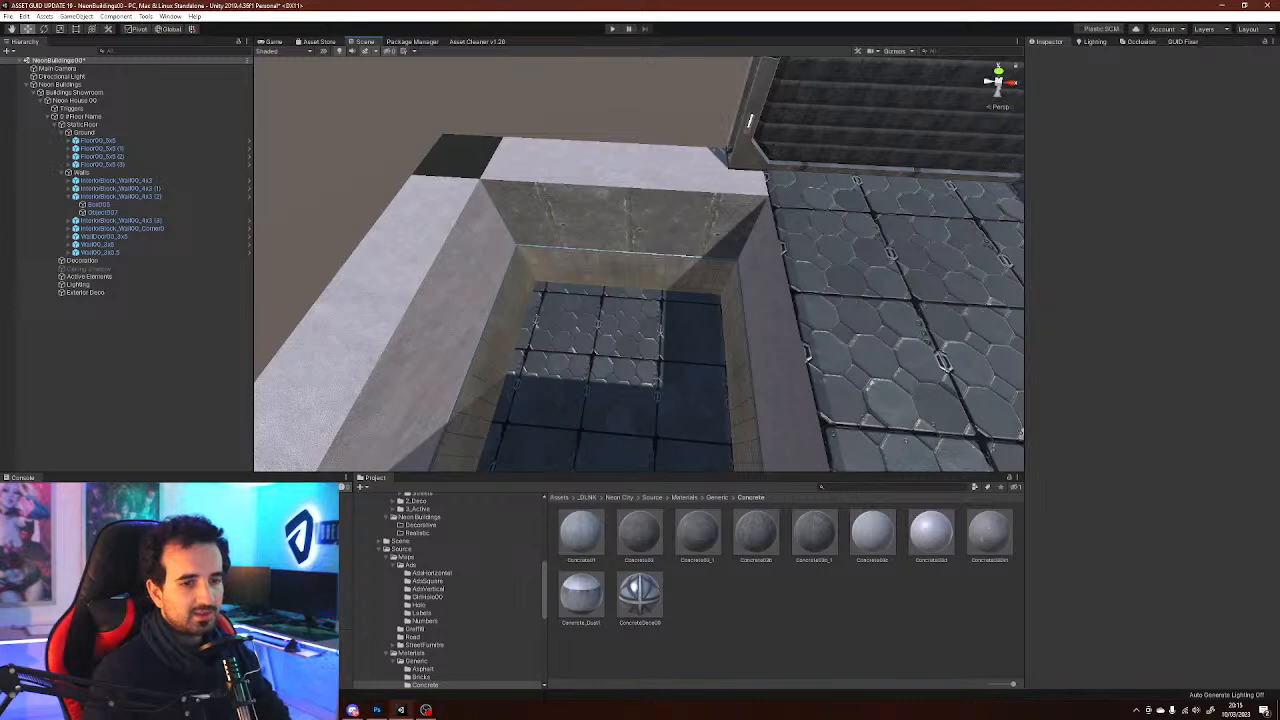
{"action": "key", "text": "ctrl+z"}
{"action": "key", "text": "ctrl+z"}
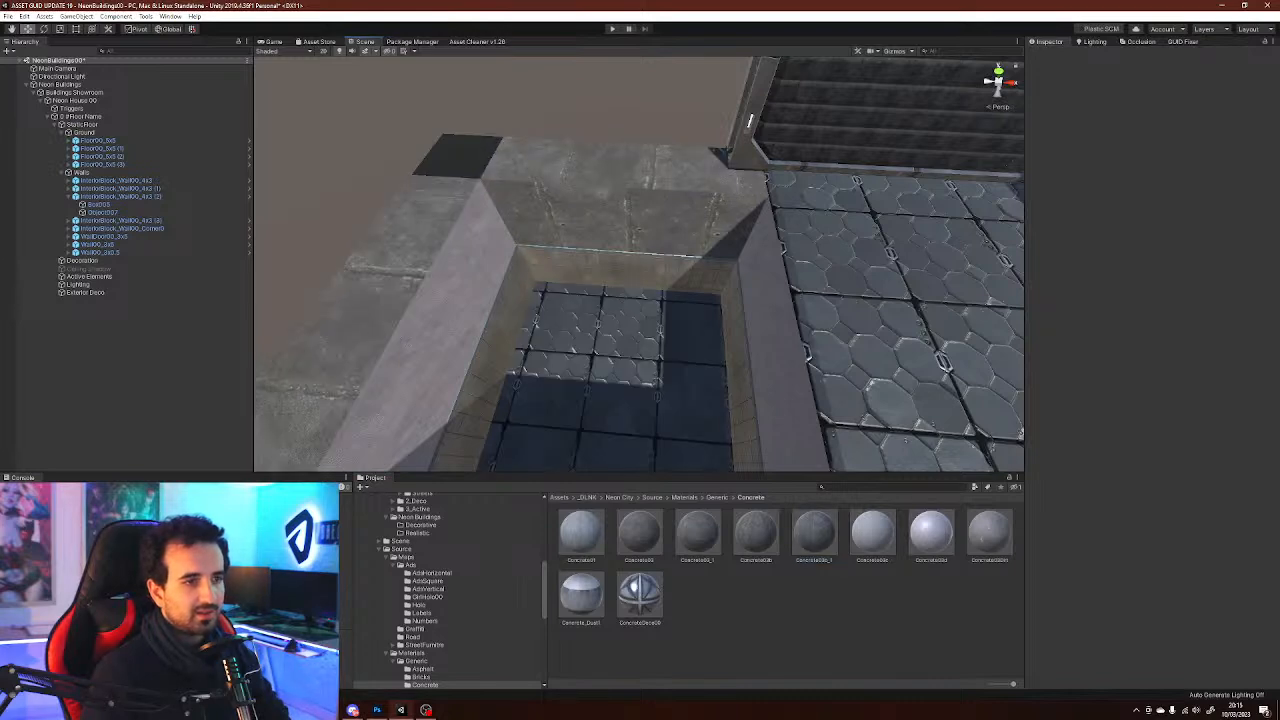
{"action": "key", "text": "ctrl+z"}
{"action": "key", "text": "ctrl+z"}
{"action": "key", "text": "ctrl+z"}
{"action": "left_click_drag", "start_coordinate": [400, 365], "coordinate": [640, 428], "text": "alt"}
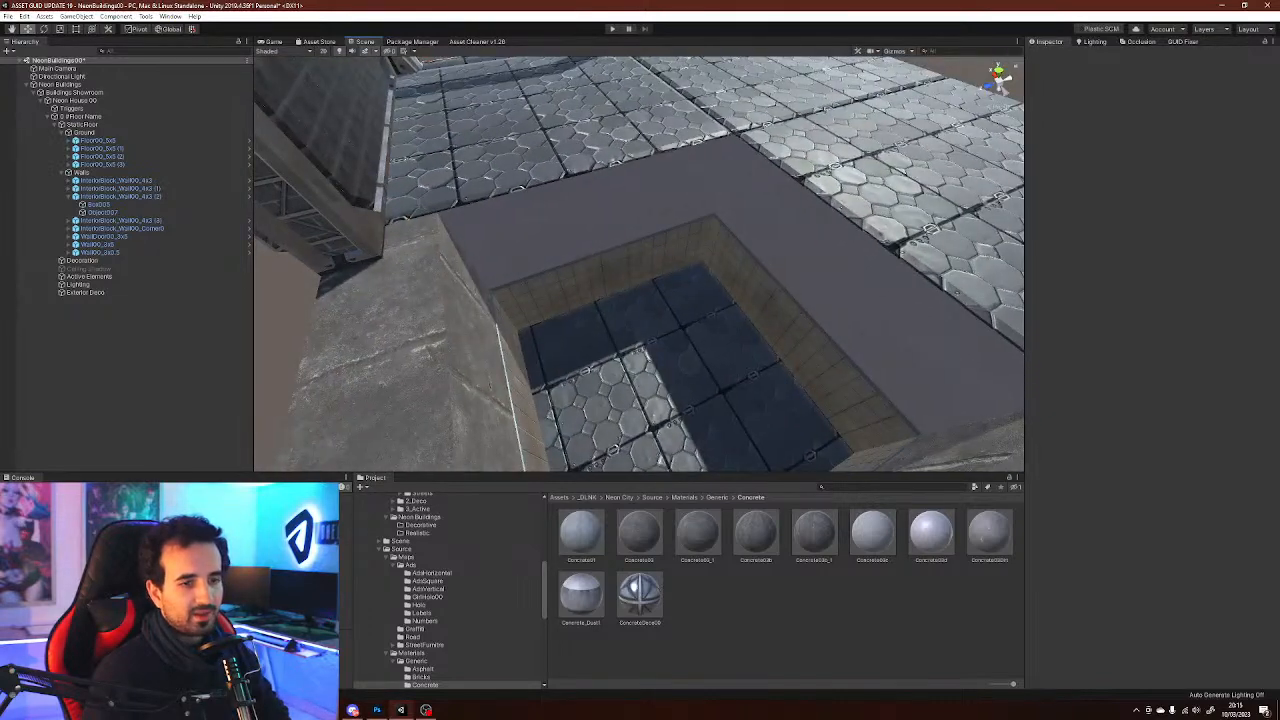
{"action": "key", "text": "ctrl+z"}
{"action": "key", "text": "ctrl+z"}
Select the sunken room's box mesh and drag tile materials from the Tiles folder onto its floor
{"action": "left_click_drag", "start_coordinate": [490, 386], "coordinate": [452, 363], "text": "alt"}
{"action": "mouse_move", "coordinate": [600, 320]}
{"action": "right_mouse_down"}
{"action": "mouse_move", "coordinate": [585, 312]}
{"action": "mouse_move", "coordinate": [610, 318]}
{"action": "right_mouse_up"}
{"action": "left_click", "coordinate": [612, 318]}
{"action": "left_click", "coordinate": [612, 318]}
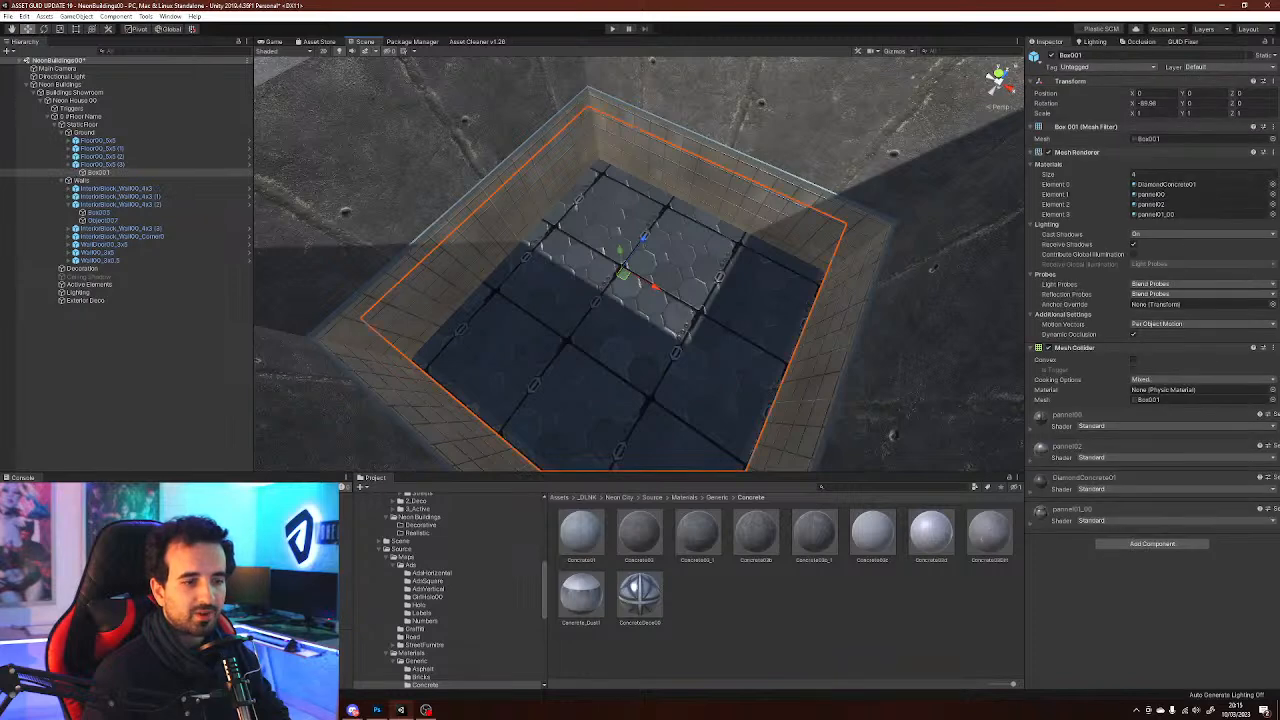
{"action": "left_click", "coordinate": [1167, 184]}
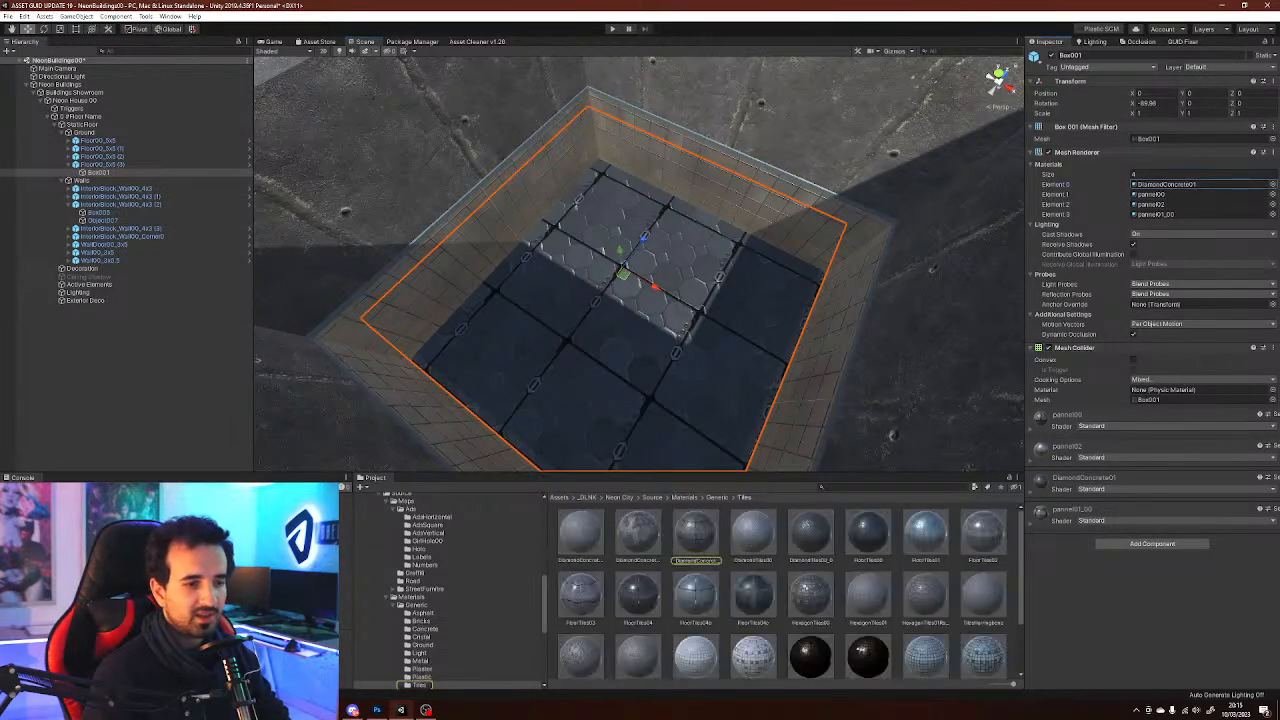
{"action": "left_click", "coordinate": [695, 595]}
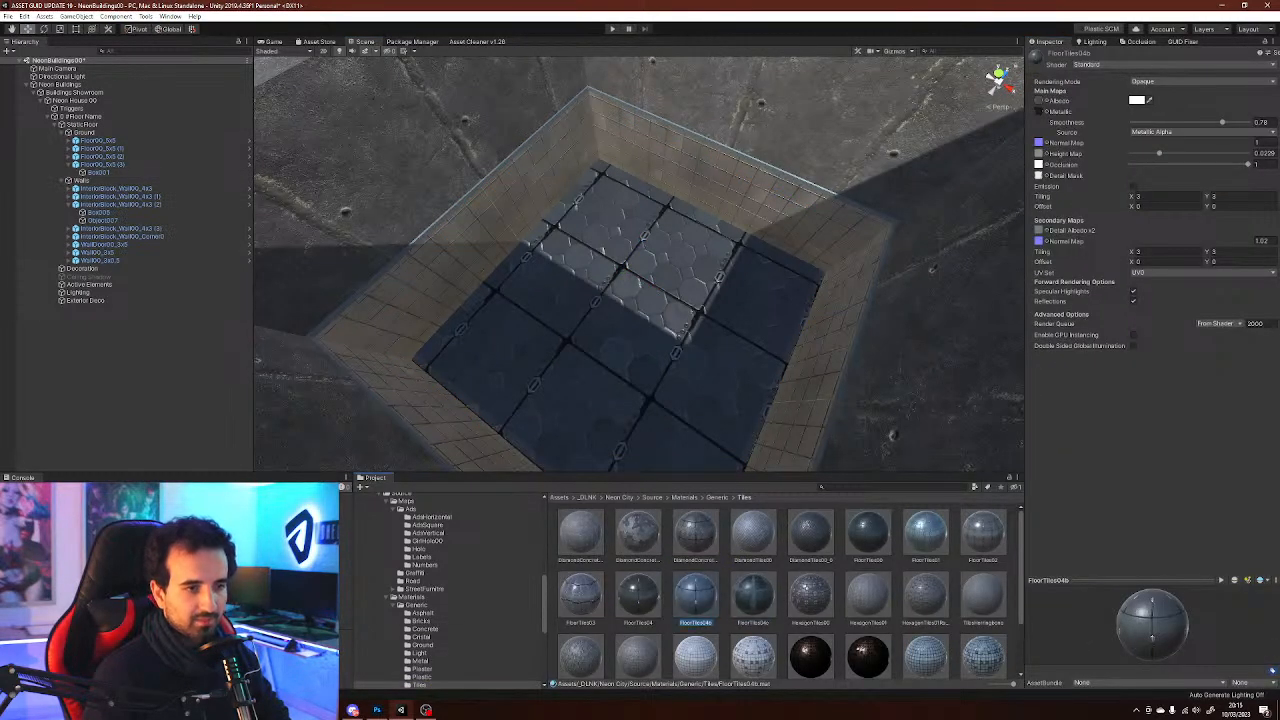
{"action": "left_click_drag", "start_coordinate": [753, 596], "coordinate": [655, 250]}
{"action": "scroll", "coordinate": [645, 625], "scroll_direction": "down", "scroll_amount": 2}
{"action": "left_click_drag", "start_coordinate": [638, 641], "coordinate": [684, 291]}
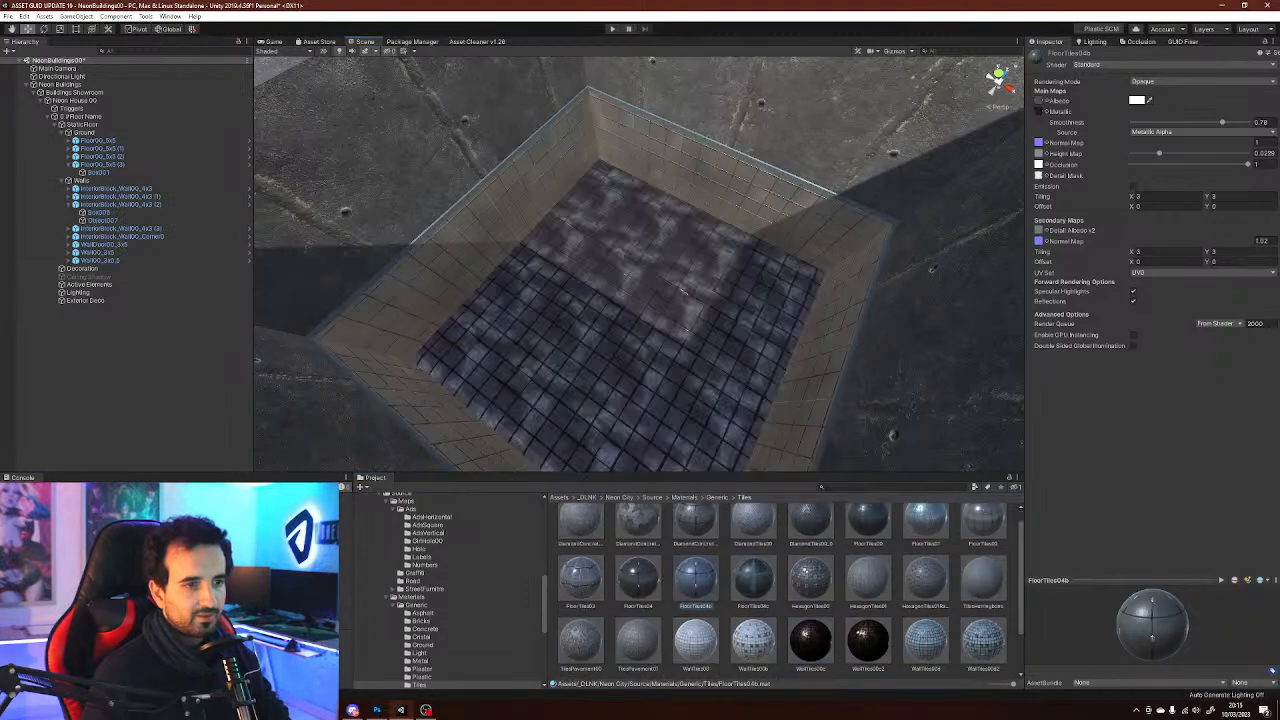
Apply wall tile materials to the sunken room's inner walls and a tile material to its floor
{"action": "left_click_drag", "start_coordinate": [926, 641], "coordinate": [500, 205]}
{"action": "right_click_drag", "start_coordinate": [684, 291], "coordinate": [660, 160]}
{"action": "left_click_drag", "start_coordinate": [983, 641], "coordinate": [868, 290]}
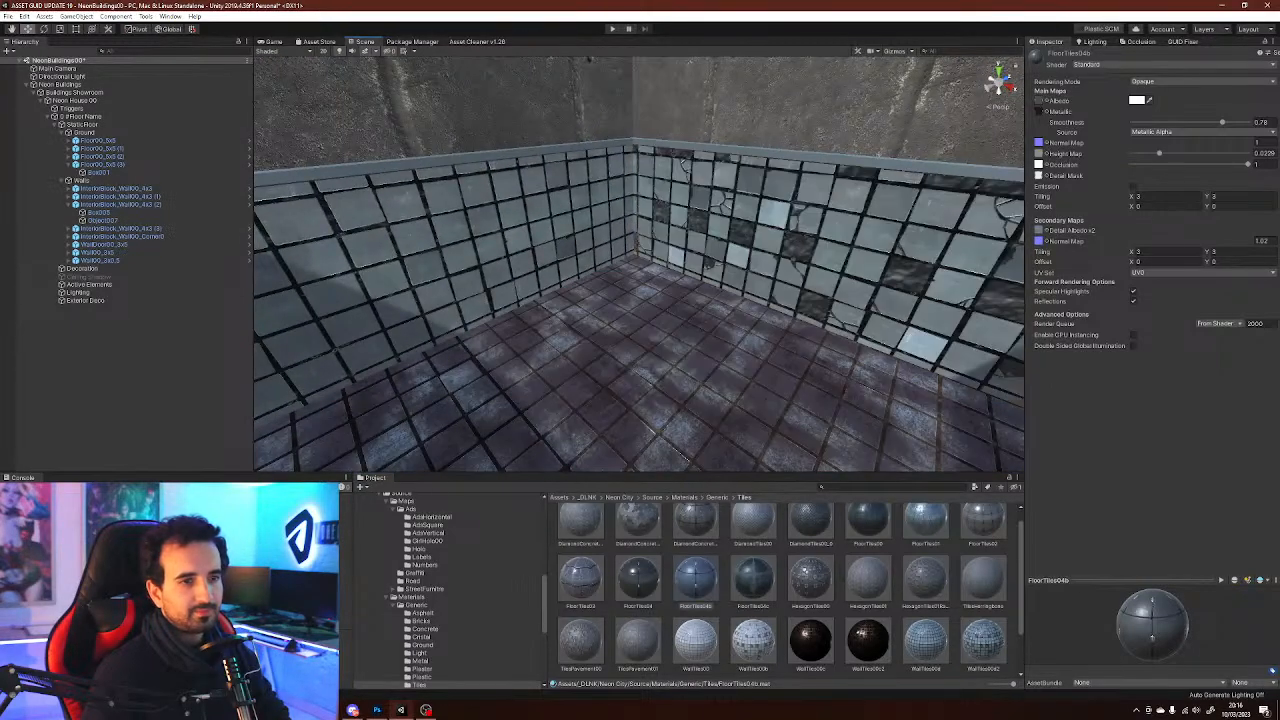
{"action": "right_click_drag", "start_coordinate": [700, 285], "coordinate": [980, 290]}
{"action": "left_click_drag", "start_coordinate": [926, 641], "coordinate": [790, 270]}
{"action": "right_click_drag", "start_coordinate": [780, 272], "coordinate": [970, 275]}
{"action": "left_click_drag", "start_coordinate": [983, 641], "coordinate": [850, 290]}
{"action": "right_click_drag", "start_coordinate": [800, 285], "coordinate": [1000, 290]}
{"action": "right_click_drag", "start_coordinate": [720, 285], "coordinate": [622, 316]}
{"action": "left_click_drag", "start_coordinate": [753, 641], "coordinate": [660, 340]}
{"action": "right_click_drag", "start_coordinate": [660, 335], "coordinate": [475, 350]}
{"action": "left_click_drag", "start_coordinate": [925, 641], "coordinate": [690, 345]}
{"action": "right_click_drag", "start_coordinate": [690, 345], "coordinate": [549, 348]}
Browse the building-block and interior Window prefab folders
{"action": "key", "text": "s"}
{"action": "key", "text": "d"}
{"action": "left_click", "coordinate": [665, 295]}
{"action": "key", "text": "w"}
{"action": "key", "text": "a"}
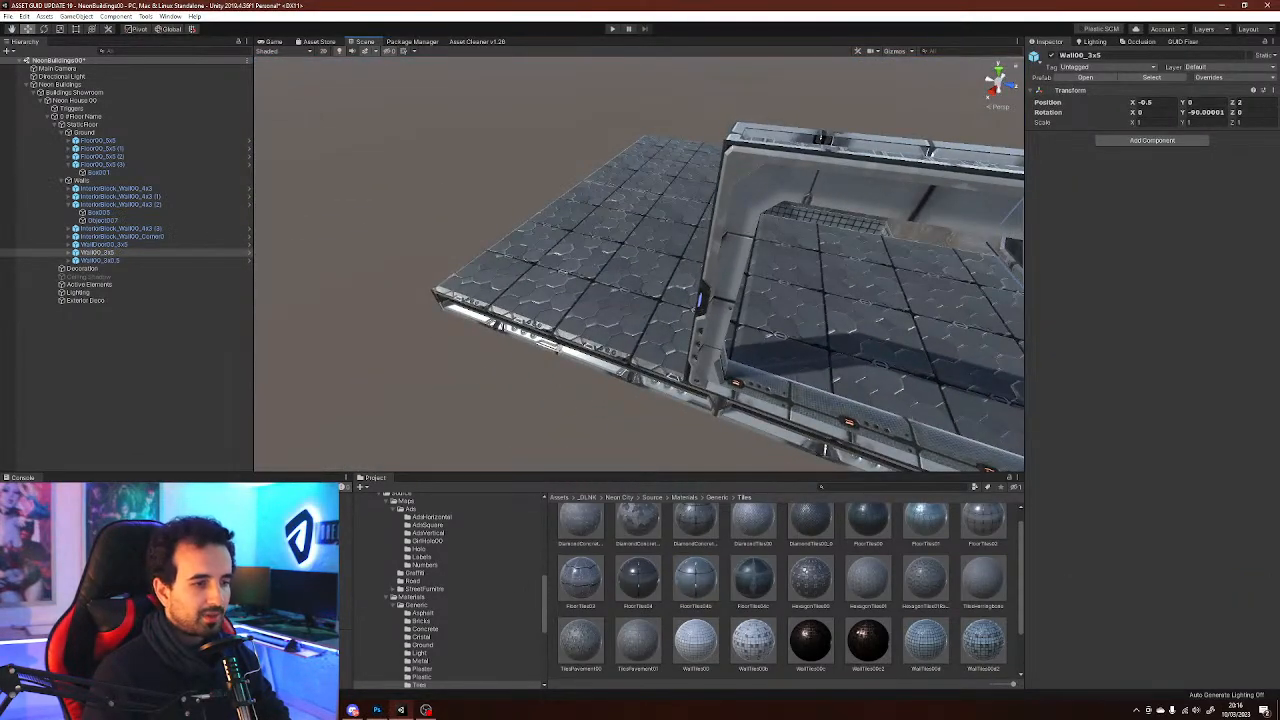
{"action": "scroll", "coordinate": [450, 590], "scroll_direction": "up", "scroll_amount": 10}
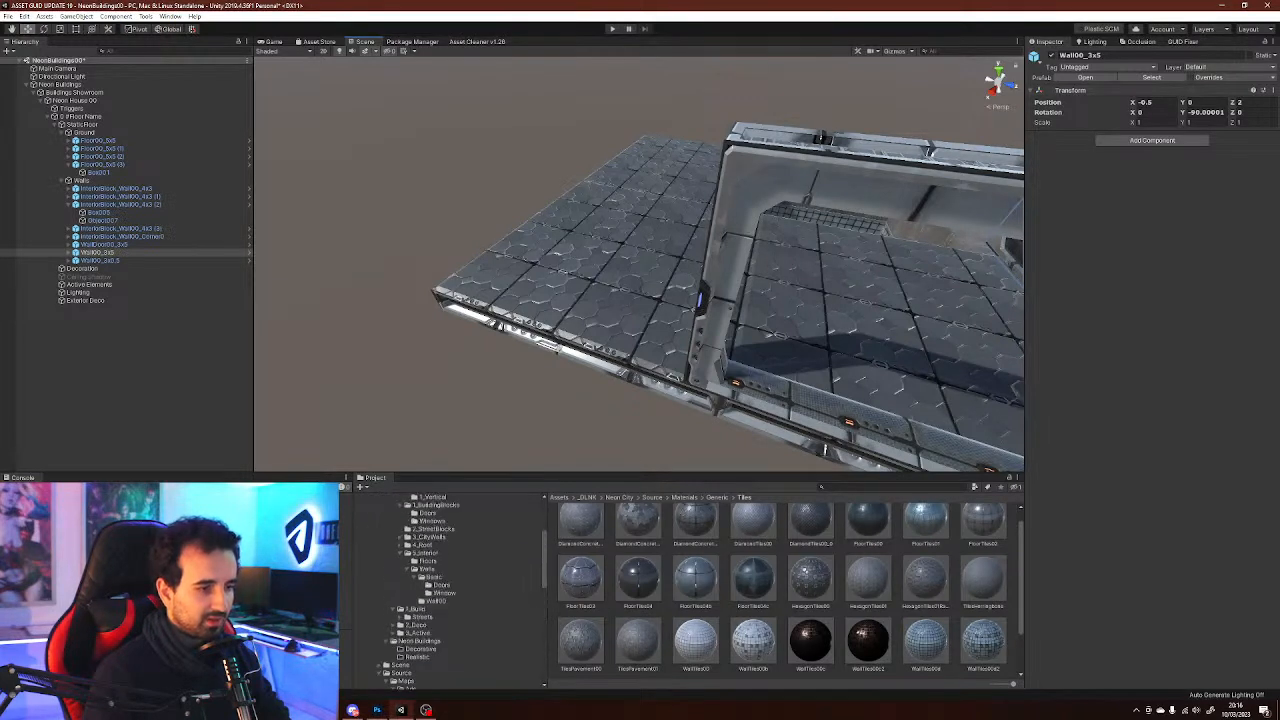
{"action": "scroll", "coordinate": [450, 590], "scroll_direction": "up", "scroll_amount": 5}
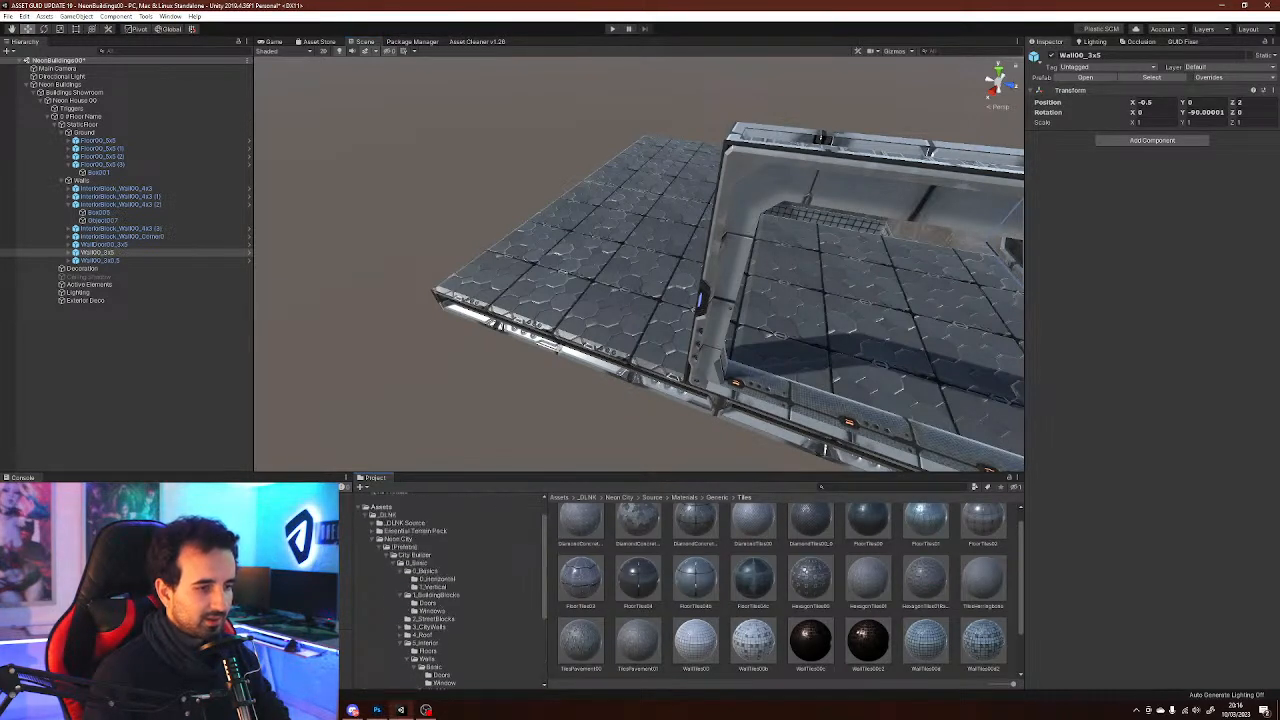
{"action": "scroll", "coordinate": [440, 590], "scroll_direction": "down", "scroll_amount": 1}
{"action": "left_click", "coordinate": [432, 581]}
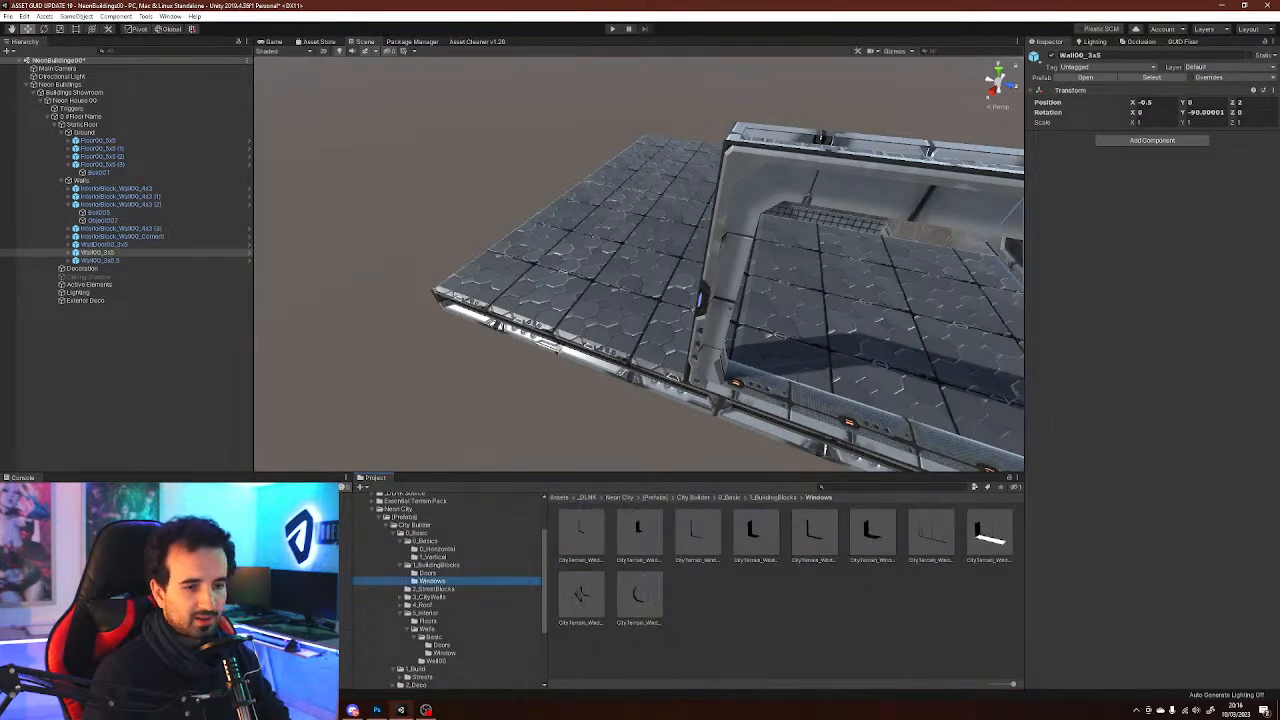
{"action": "right_click_drag", "start_coordinate": [610, 320], "coordinate": [740, 315]}
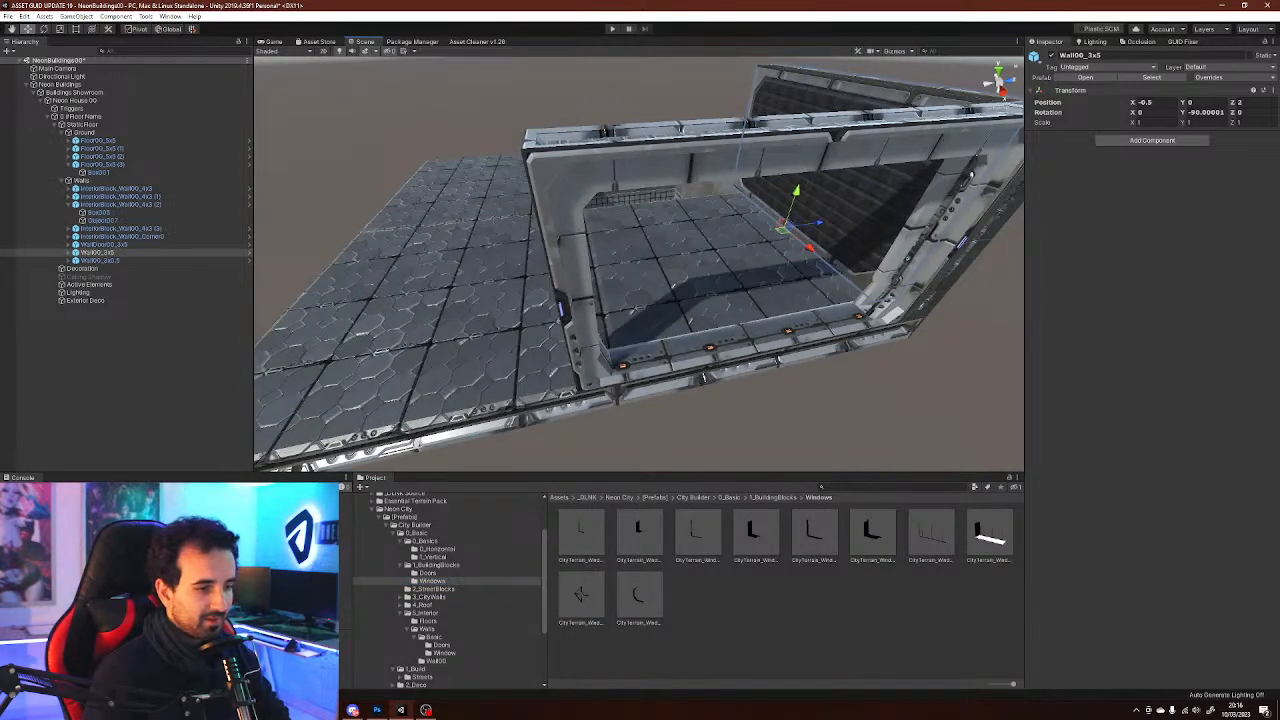
{"action": "left_click", "coordinate": [444, 653]}
{"action": "right_click_drag", "start_coordinate": [690, 320], "coordinate": [635, 312]}
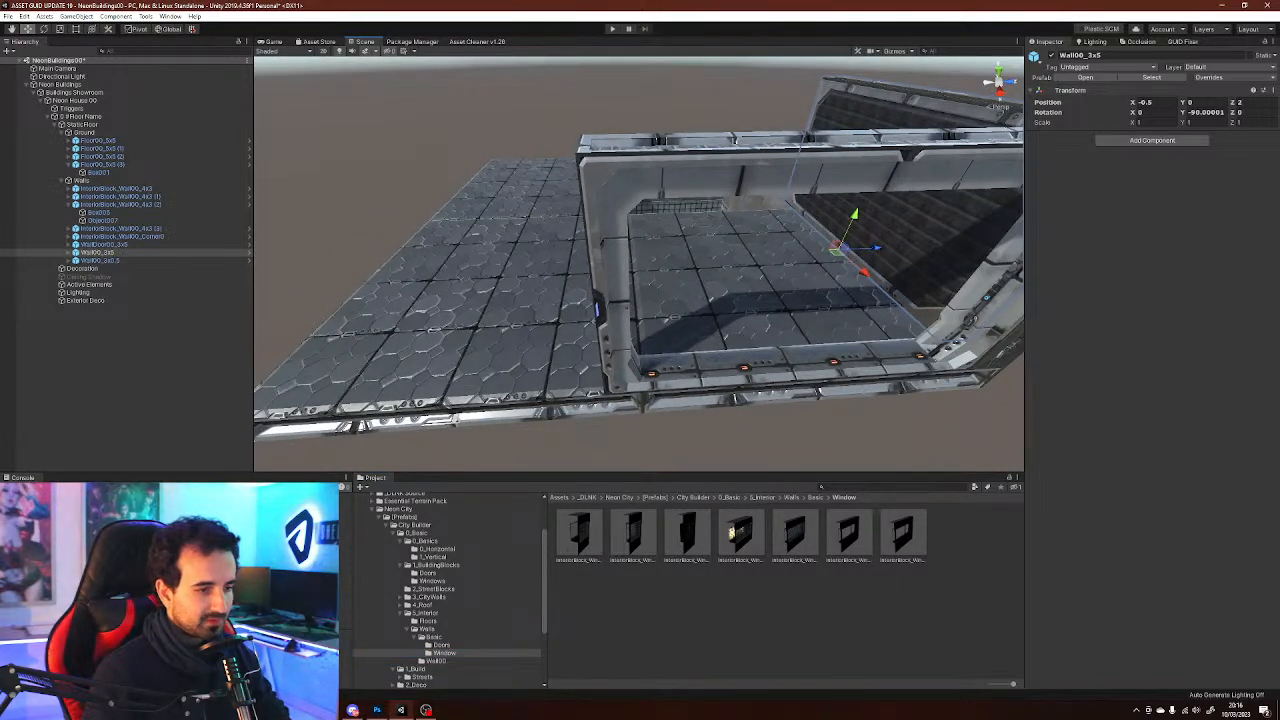
Add the Window001_b_01 Variant window wall prefab to the scene under the Walls group
{"action": "left_click", "coordinate": [738, 533]}
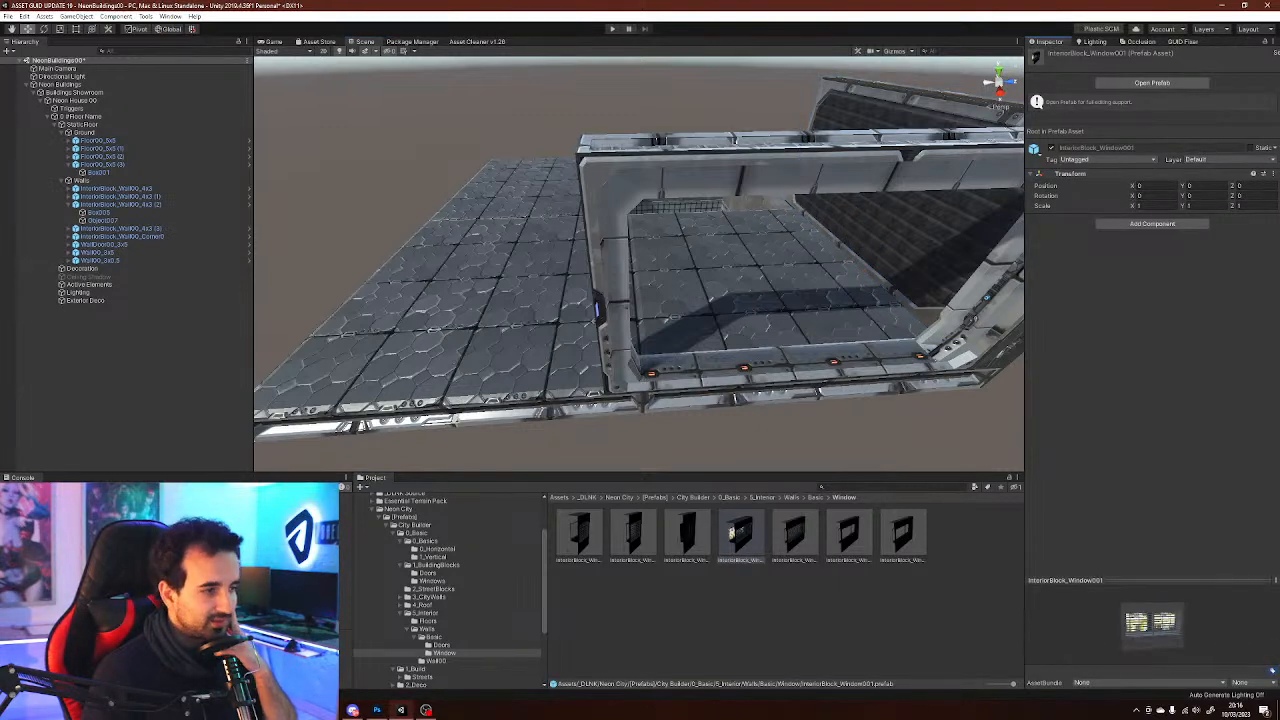
{"action": "right_click_drag", "start_coordinate": [735, 141], "coordinate": [953, 245]}
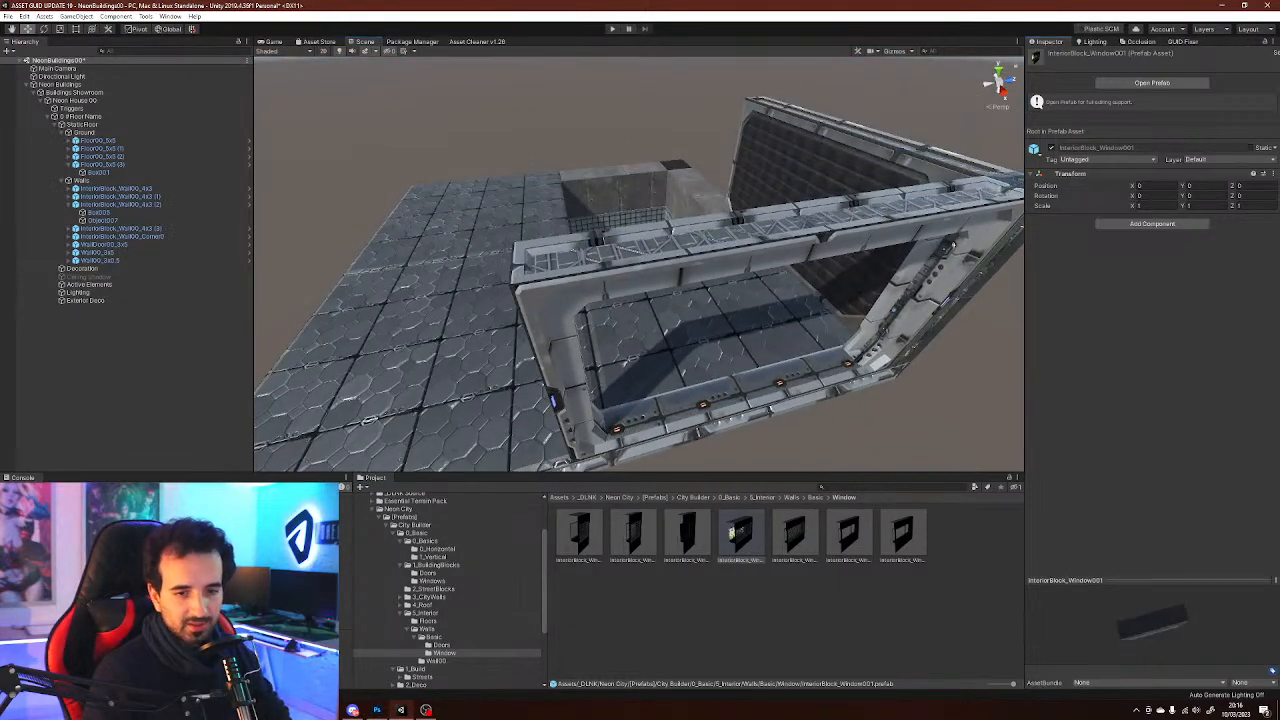
{"action": "left_click", "coordinate": [849, 534]}
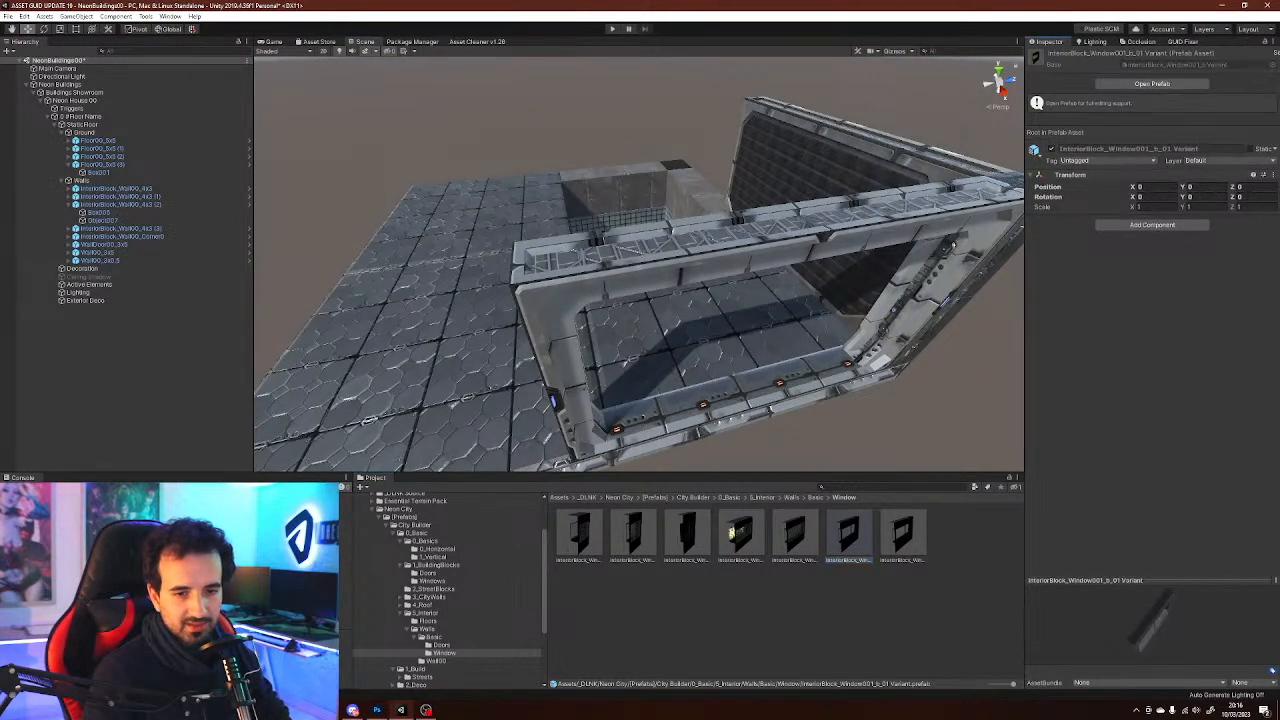
{"action": "left_click_drag", "start_coordinate": [849, 534], "coordinate": [120, 264]}
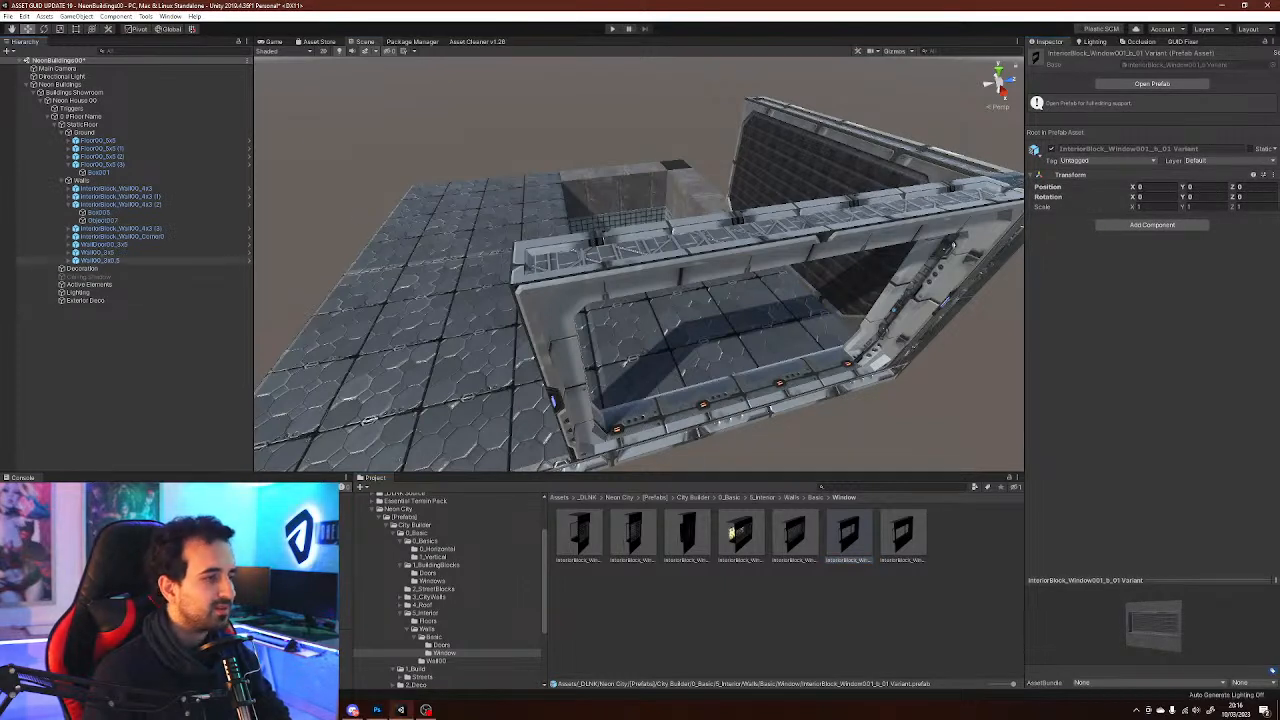
{"action": "left_click_drag", "start_coordinate": [120, 200], "coordinate": [120, 132]}
{"action": "left_click_drag", "start_coordinate": [120, 180], "coordinate": [120, 181]}
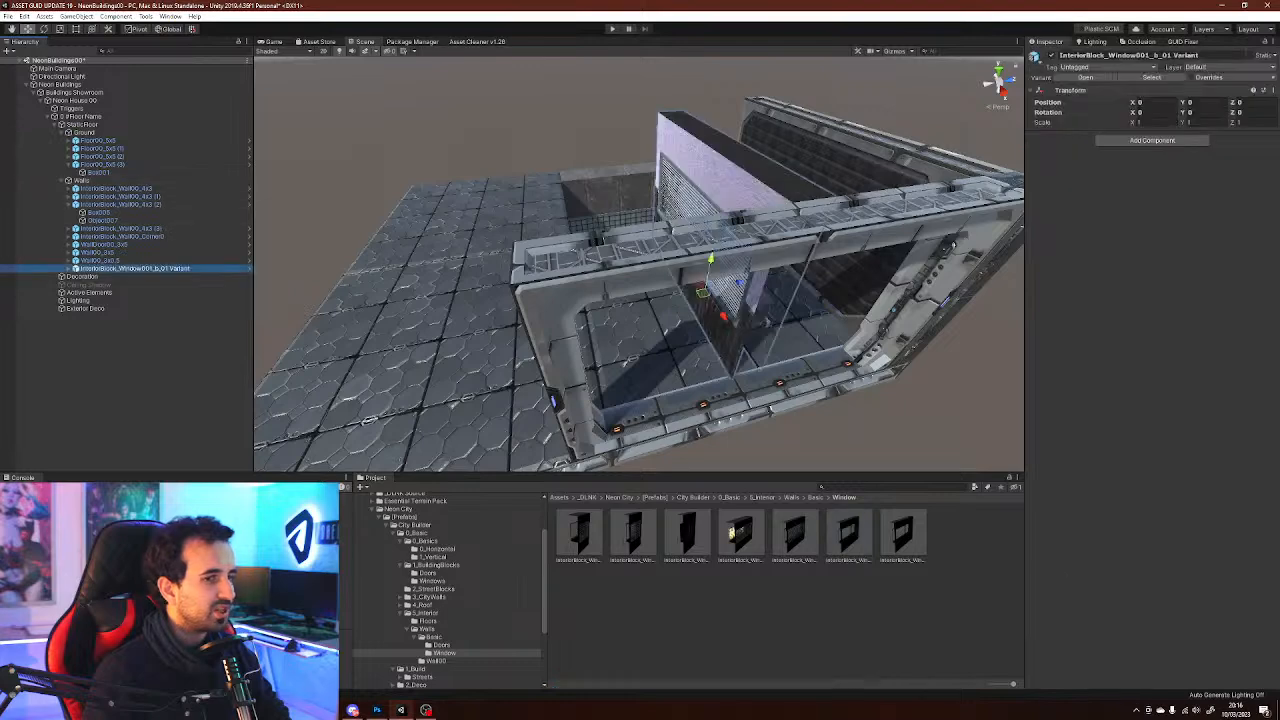
Rotate the window wall 90 on Y and move it to about X 2.5, Z -5
{"action": "right_click_drag", "start_coordinate": [700, 260], "coordinate": [650, 310]}
{"action": "scroll", "coordinate": [650, 310], "scroll_direction": "down", "scroll_amount": 3}
{"action": "key", "text": "e"}
{"action": "left_click_drag", "start_coordinate": [731, 288], "coordinate": [608, 284], "text": "ctrl"}
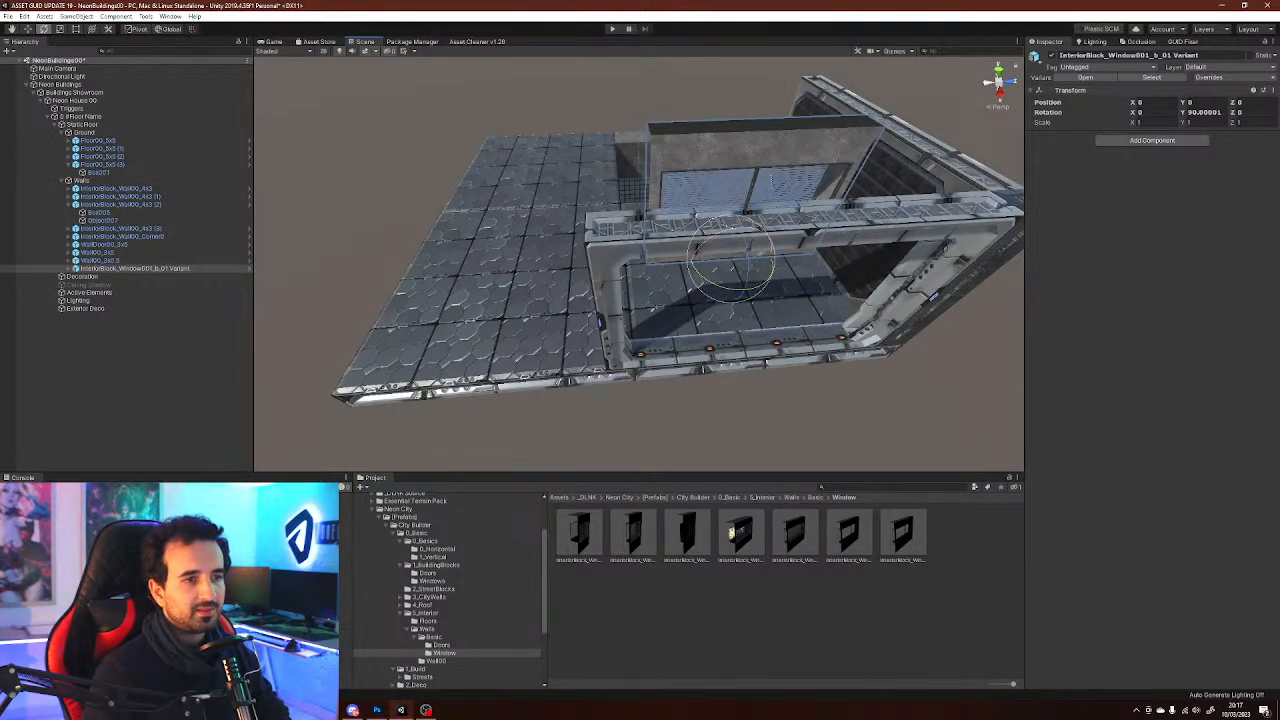
{"action": "left_click_drag", "start_coordinate": [728, 263], "coordinate": [481, 387], "text": "ctrl"}
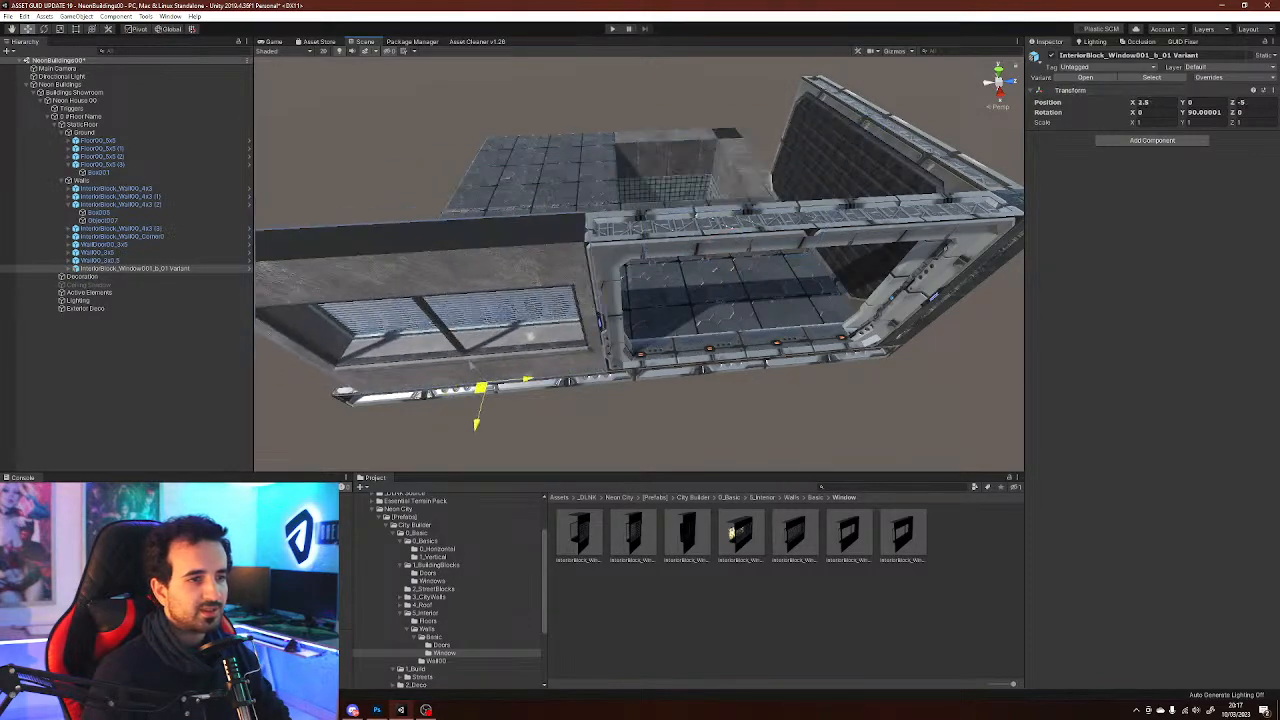
{"action": "right_click_drag", "start_coordinate": [530, 337], "coordinate": [550, 155]}
Select the door wall's box mesh and locate its panel material in the Panels folder
{"action": "key", "text": "w"}
{"action": "left_click", "coordinate": [550, 157]}
{"action": "right_click_drag", "start_coordinate": [528, 254], "coordinate": [740, 262]}
{"action": "key", "text": "d"}
{"action": "key", "text": "a"}
{"action": "key", "text": "a"}
{"action": "key", "text": "w"}
{"action": "key", "text": "a"}
{"action": "right_click_drag", "start_coordinate": [607, 358], "coordinate": [840, 340]}
{"action": "key", "text": "w"}
{"action": "right_click_drag", "start_coordinate": [745, 372], "coordinate": [678, 300]}
{"action": "key", "text": "s"}
{"action": "key", "text": "d"}
{"action": "key", "text": "a"}
{"action": "right_click_drag", "start_coordinate": [674, 360], "coordinate": [603, 318]}
{"action": "key", "text": "s"}
{"action": "key", "text": "w"}
{"action": "key", "text": "w"}
{"action": "key", "text": "d"}
{"action": "key", "text": "s"}
{"action": "left_click", "coordinate": [612, 343]}
{"action": "key", "text": "s"}
{"action": "key", "text": "w"}
{"action": "left_click", "coordinate": [776, 320]}
{"action": "left_click", "coordinate": [776, 320]}
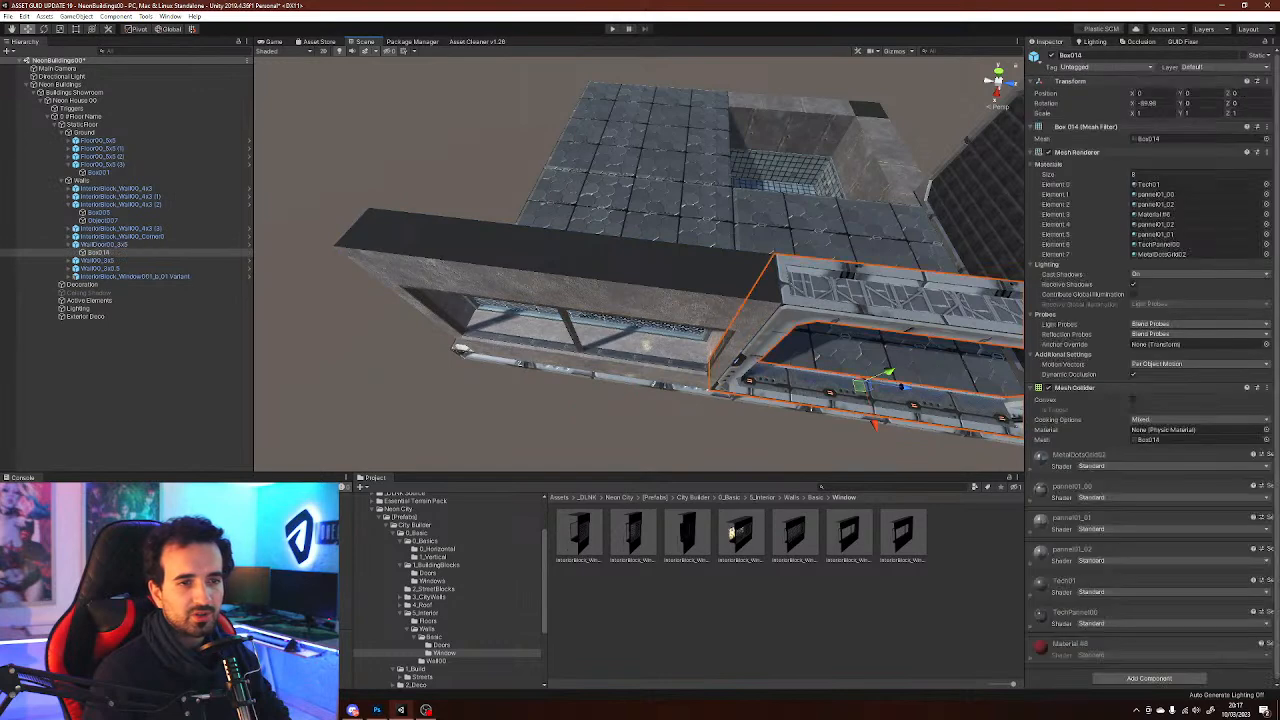
{"action": "left_click", "coordinate": [1160, 194]}
{"action": "left_click", "coordinate": [925, 455]}
Drag several panel materials from the Panels folder onto the wall box beside the window
{"action": "left_click_drag", "start_coordinate": [868, 534], "coordinate": [640, 262]}
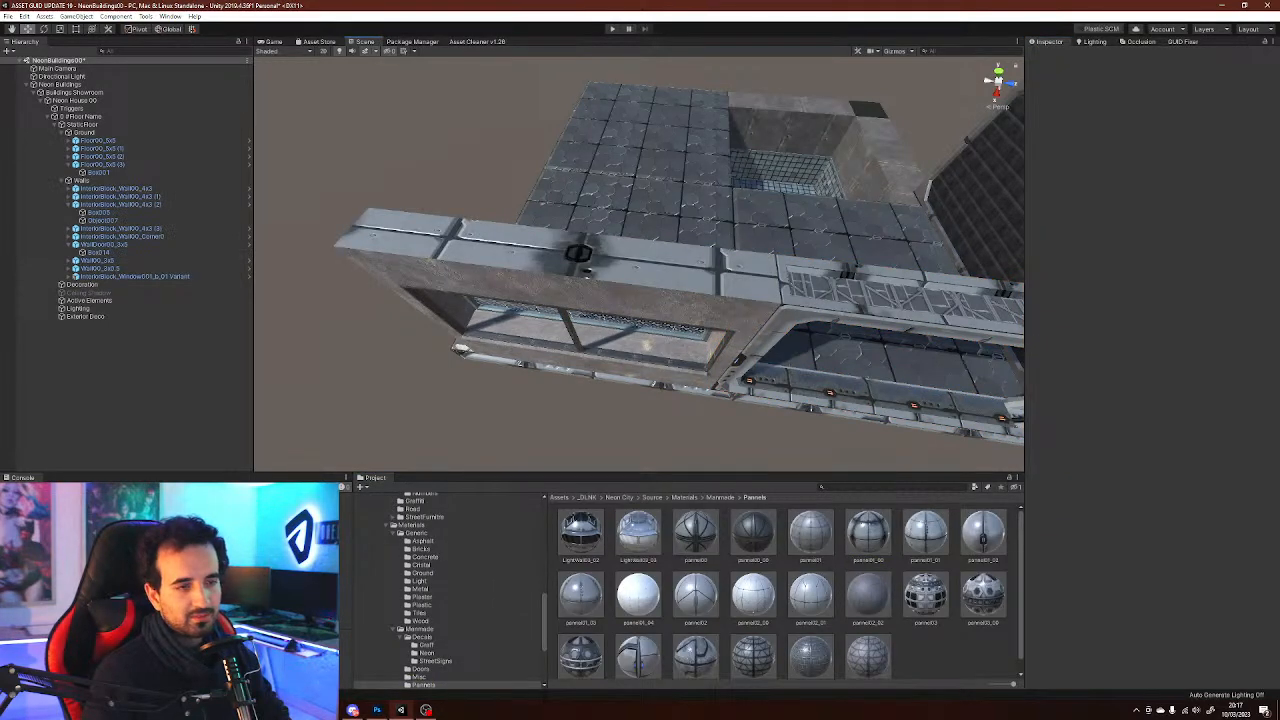
{"action": "left_click_drag", "start_coordinate": [810, 534], "coordinate": [635, 262]}
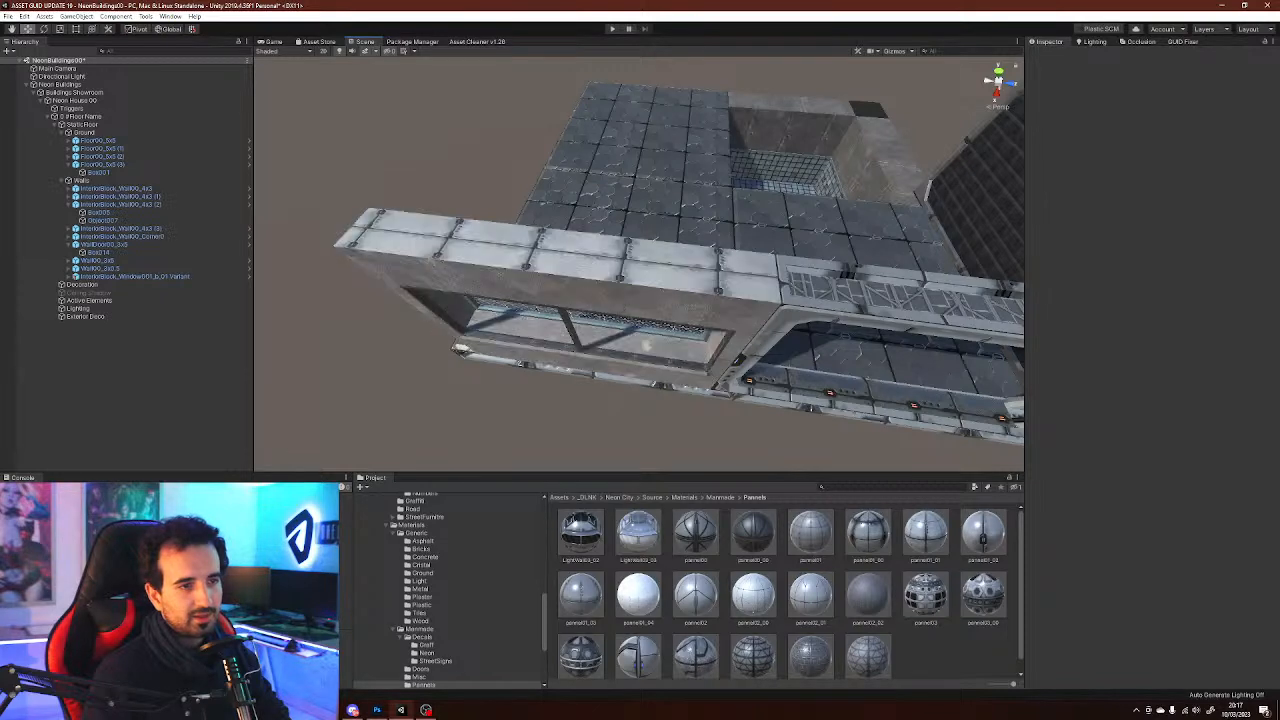
{"action": "left_click_drag", "start_coordinate": [810, 534], "coordinate": [655, 305]}
{"action": "right_click_drag", "start_coordinate": [655, 305], "coordinate": [268, 150]}
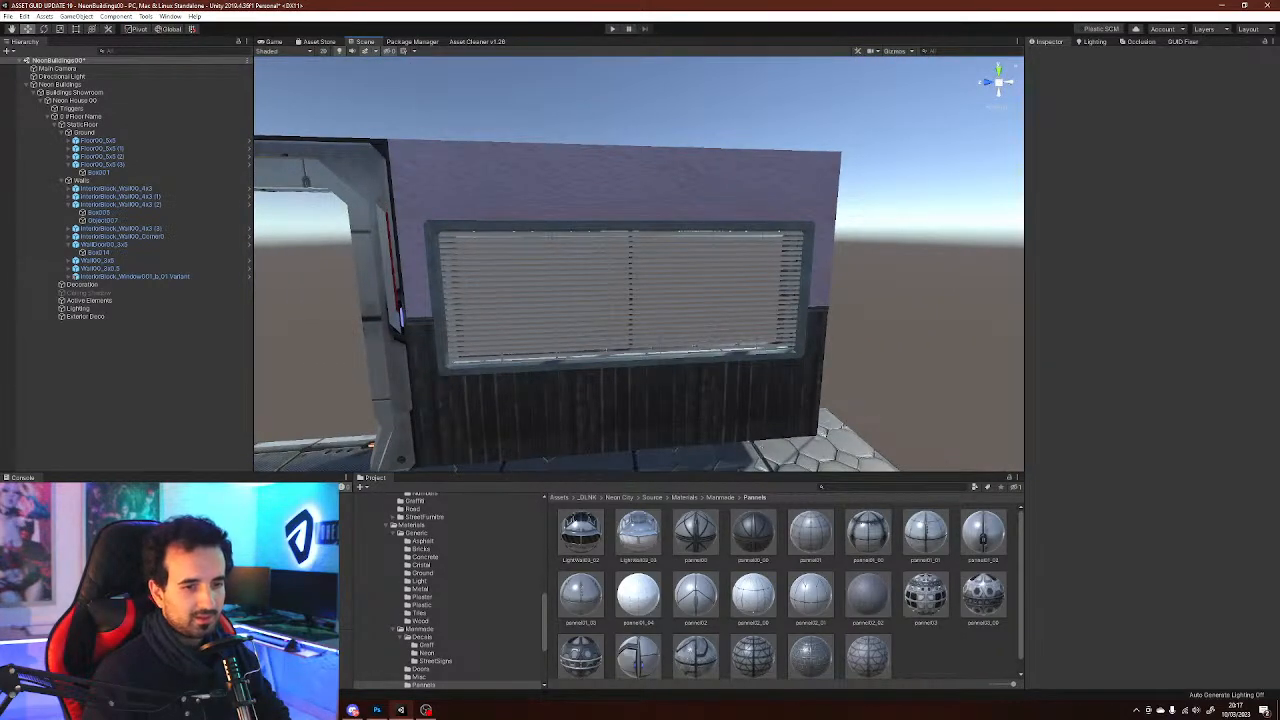
{"action": "left_click_drag", "start_coordinate": [868, 534], "coordinate": [765, 195]}
{"action": "right_click_drag", "start_coordinate": [760, 200], "coordinate": [705, 192]}
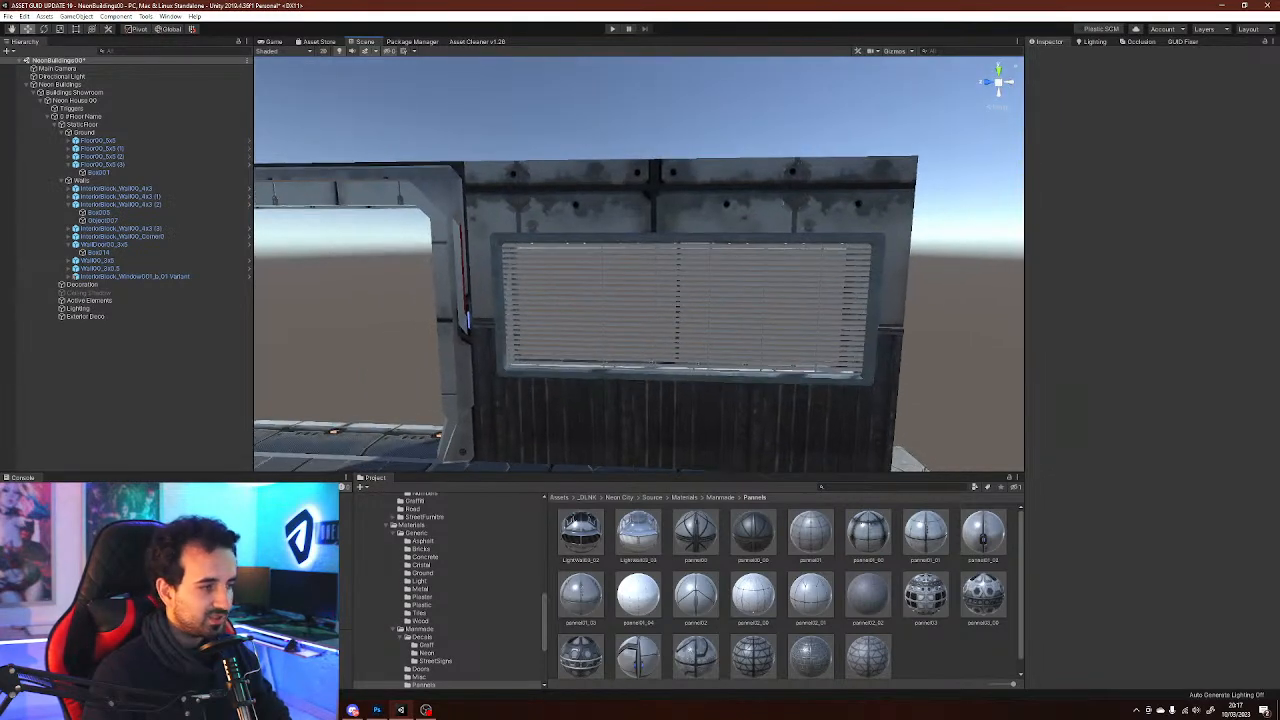
{"action": "left_click_drag", "start_coordinate": [983, 595], "coordinate": [895, 220]}
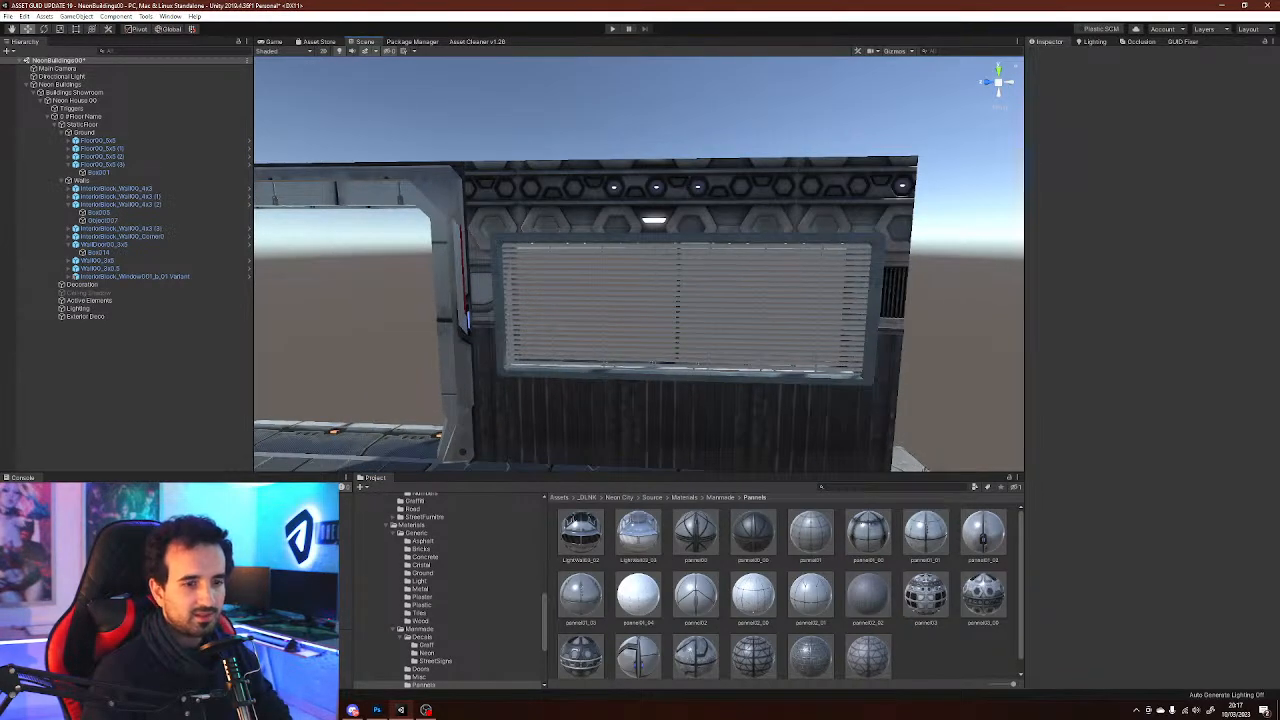
{"action": "left_click_drag", "start_coordinate": [581, 656], "coordinate": [660, 212]}
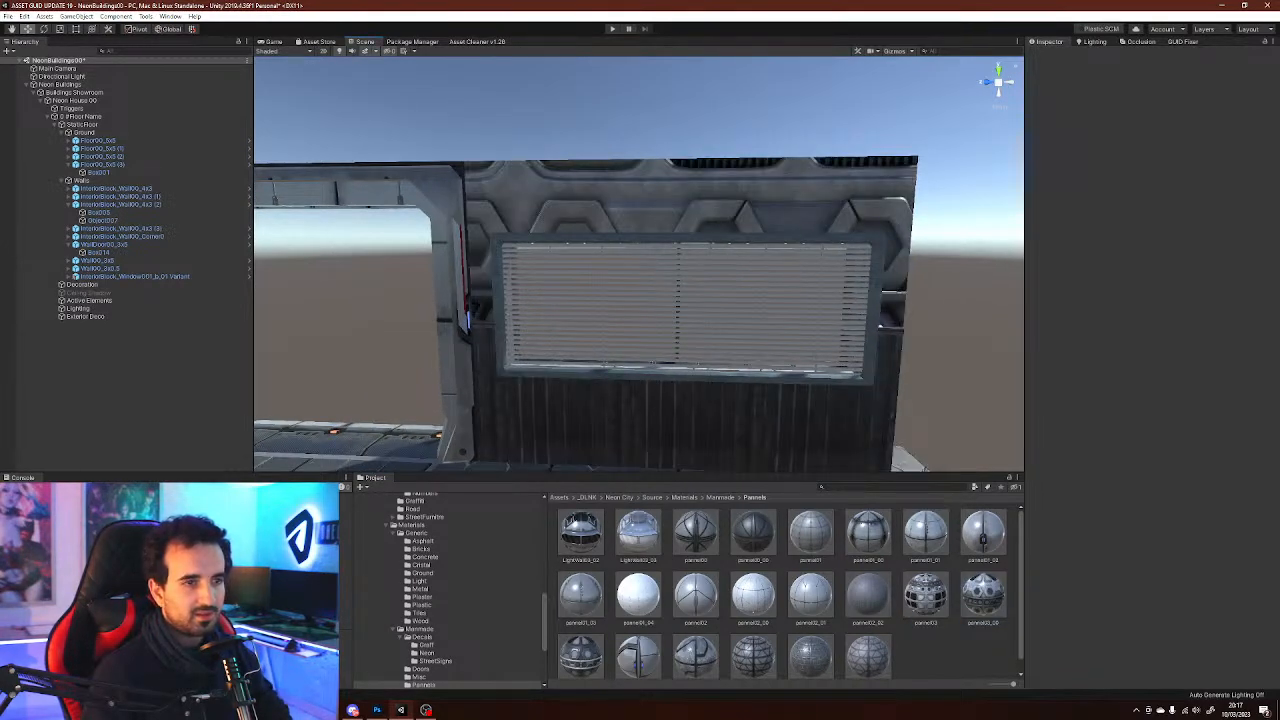
Try more panel materials on the wall surfaces around the window and undo the last assignment
{"action": "scroll", "coordinate": [695, 640], "scroll_direction": "down", "scroll_amount": 1}
{"action": "left_click_drag", "start_coordinate": [695, 643], "coordinate": [700, 215]}
{"action": "key", "text": "s"}
{"action": "right_click_drag", "start_coordinate": [700, 215], "coordinate": [490, 265]}
{"action": "key", "text": "w"}
{"action": "key", "text": "s"}
{"action": "key", "text": "s"}
{"action": "key", "text": "s"}
{"action": "key", "text": "w"}
{"action": "right_click_drag", "start_coordinate": [640, 265], "coordinate": [590, 310]}
{"action": "left_click_drag", "start_coordinate": [695, 524], "coordinate": [630, 255]}
{"action": "left_click_drag", "start_coordinate": [695, 532], "coordinate": [620, 255]}
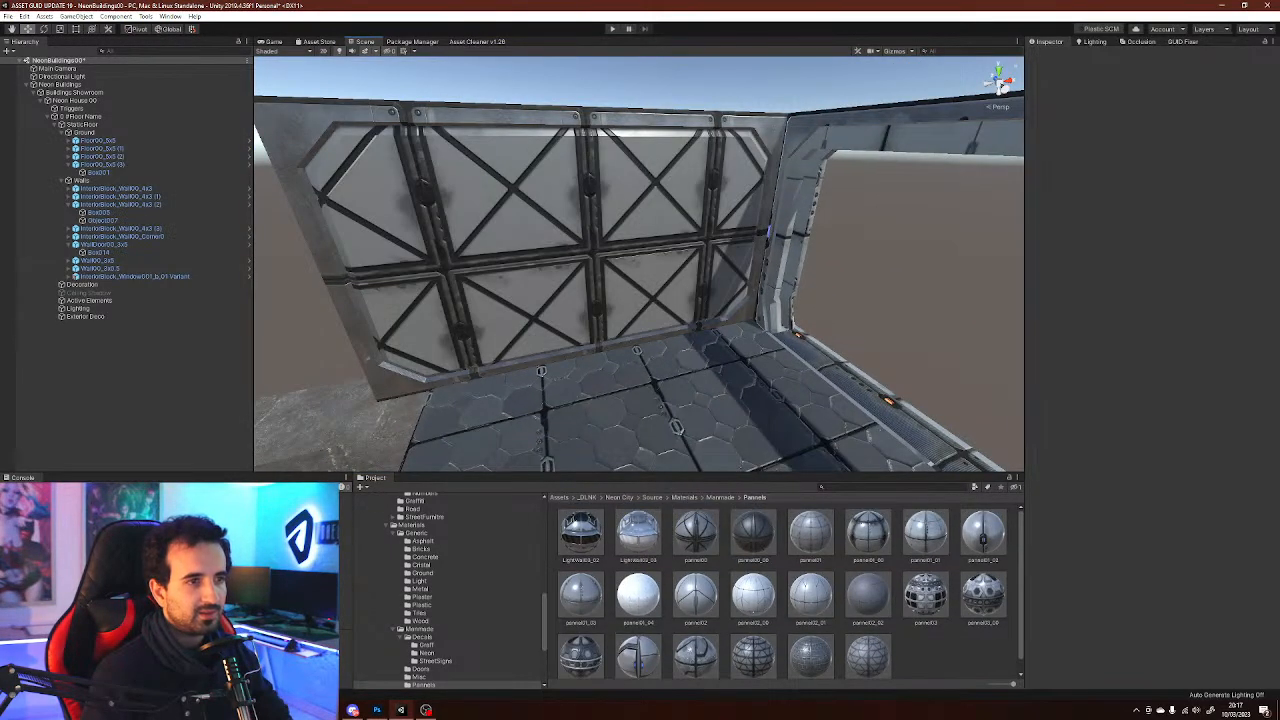
{"action": "key", "text": "ctrl+z"}
{"action": "right_click_drag", "start_coordinate": [620, 255], "coordinate": [958, 375]}
Duplicate the window wall, rotate the copy to 180 on Y and move it to X 0, Z -7.5
{"action": "key", "text": "e"}
{"action": "left_click", "coordinate": [562, 300]}
{"action": "key", "text": "f"}
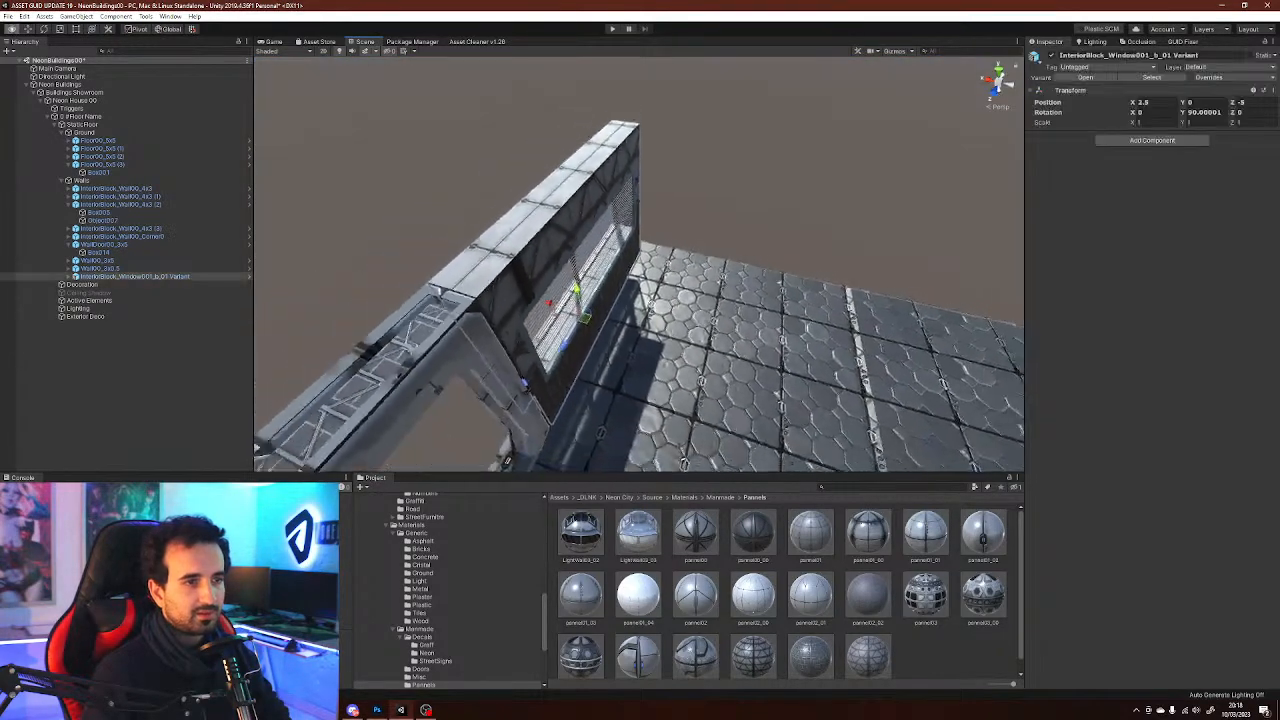
{"action": "key", "text": "ctrl+d"}
{"action": "key", "text": "e"}
{"action": "left_click_drag", "start_coordinate": [620, 318], "coordinate": [548, 358], "text": "ctrl"}
{"action": "key", "text": "w"}
{"action": "left_click_drag", "start_coordinate": [597, 288], "coordinate": [985, 285], "text": "ctrl"}
{"action": "scroll", "coordinate": [800, 300], "scroll_direction": "down", "scroll_amount": 3}
{"action": "left_click_drag", "start_coordinate": [750, 345], "coordinate": [815, 322], "text": "alt"}
Browse the Doors, Floors, Windows and Basics prefab folders
{"action": "scroll", "coordinate": [800, 300], "scroll_direction": "up", "scroll_amount": 3}
{"action": "scroll", "coordinate": [450, 590], "scroll_direction": "up", "scroll_amount": 5}
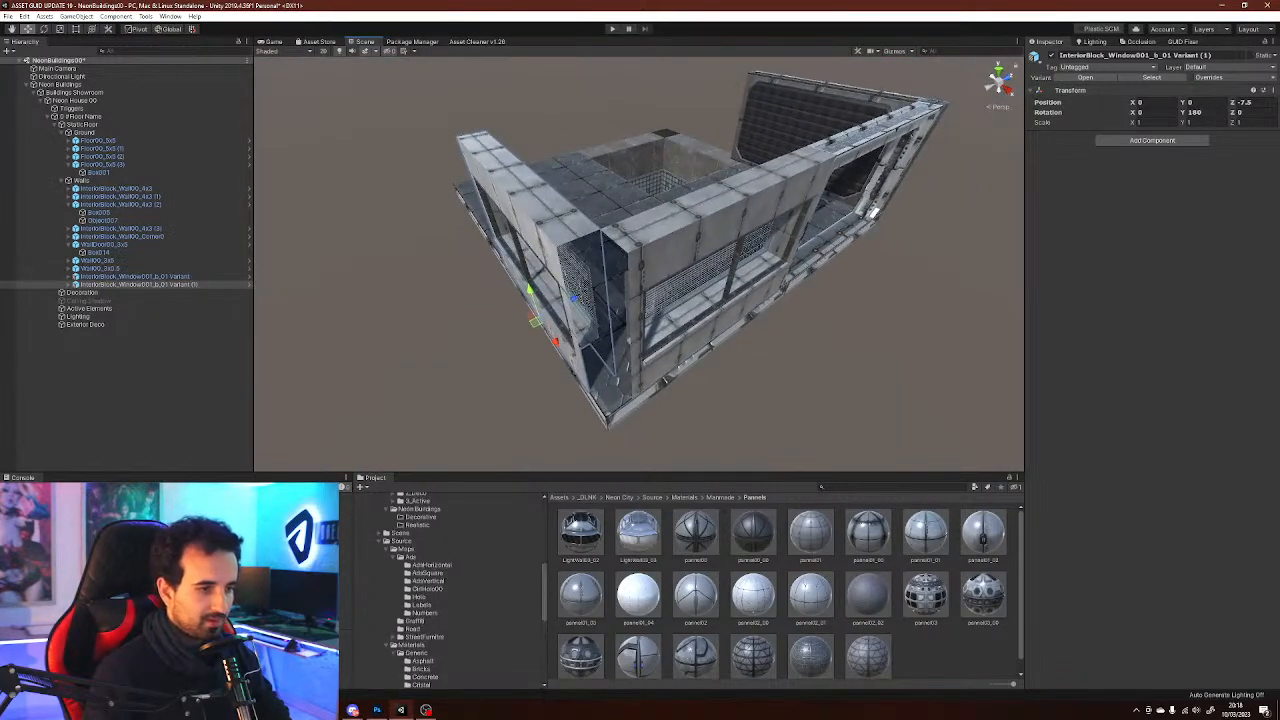
{"action": "scroll", "coordinate": [418, 590], "scroll_direction": "up", "scroll_amount": 5}
{"action": "left_click", "coordinate": [441, 633]}
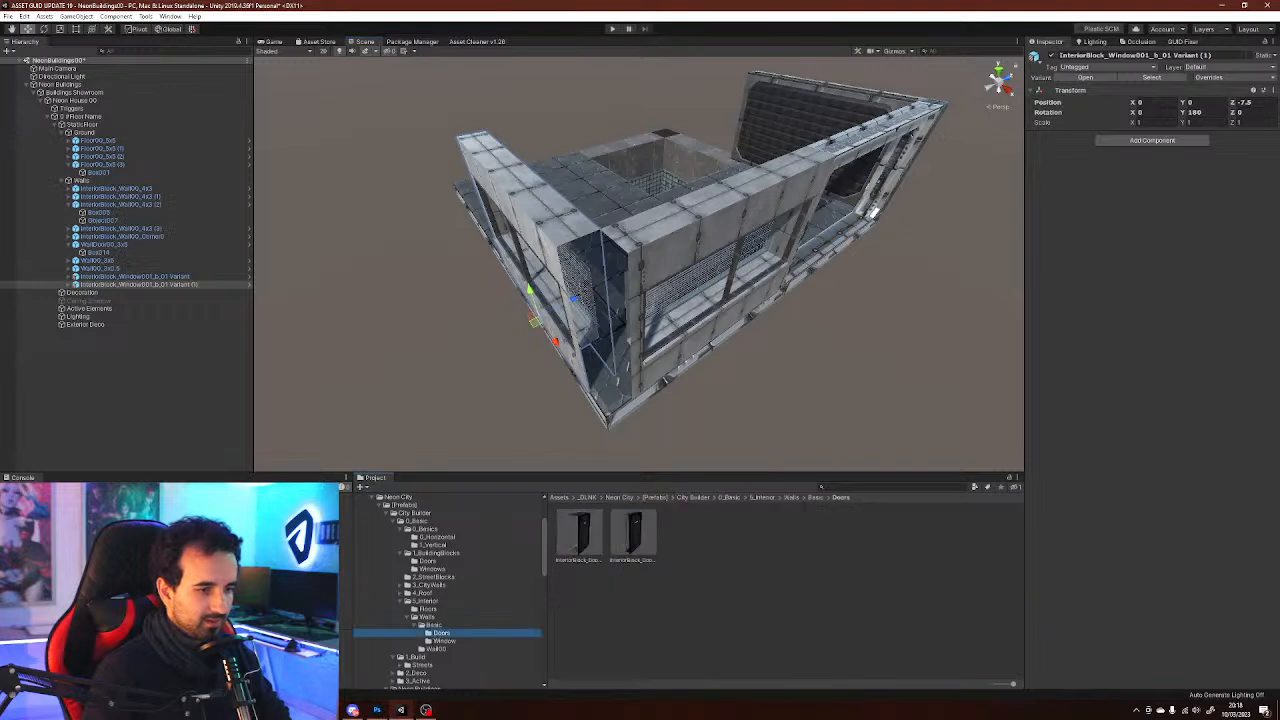
{"action": "left_click", "coordinate": [444, 641]}
{"action": "left_click", "coordinate": [428, 609]}
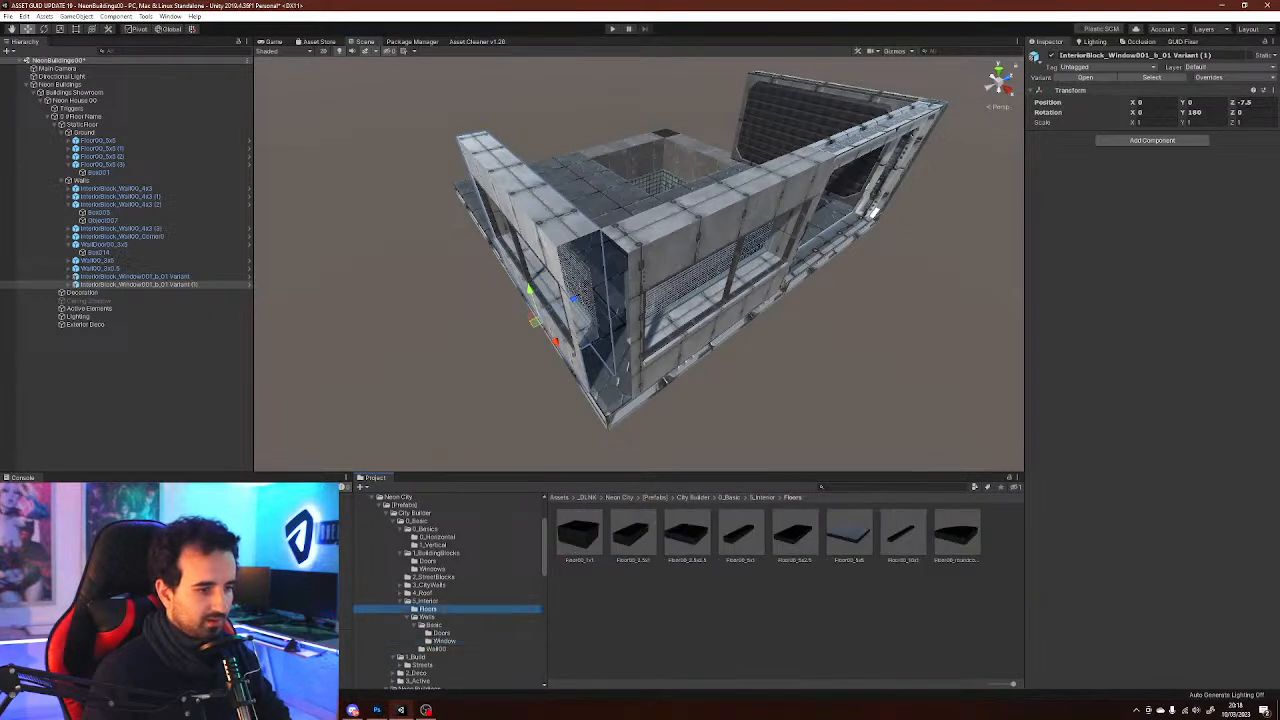
{"action": "left_click", "coordinate": [432, 569]}
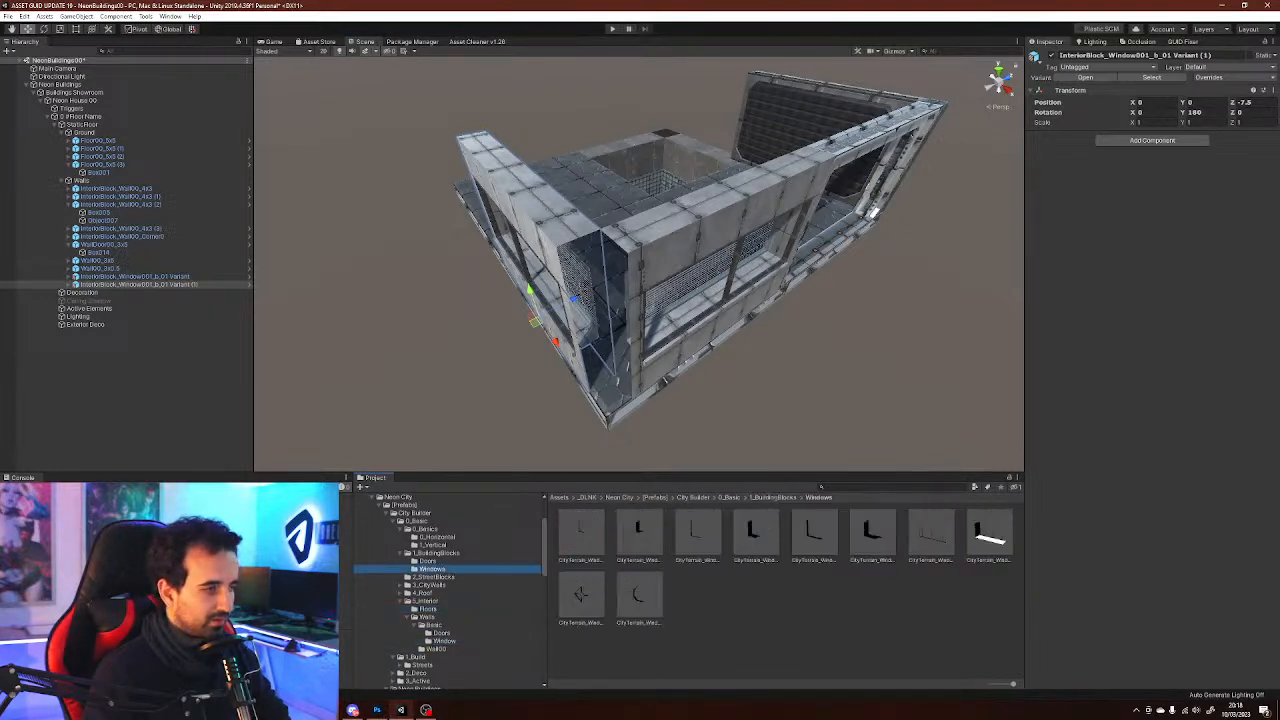
{"action": "left_click", "coordinate": [436, 553]}
{"action": "left_click", "coordinate": [428, 561]}
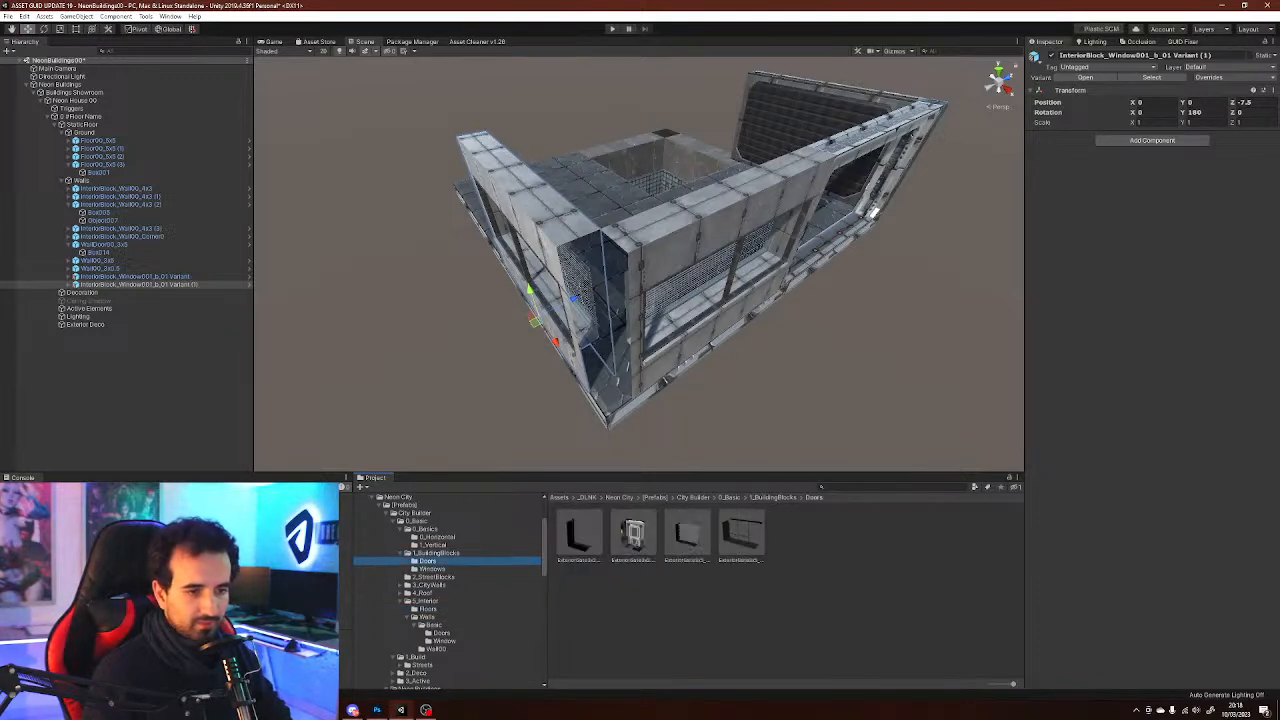
{"action": "left_click", "coordinate": [433, 545]}
{"action": "left_click", "coordinate": [437, 537]}
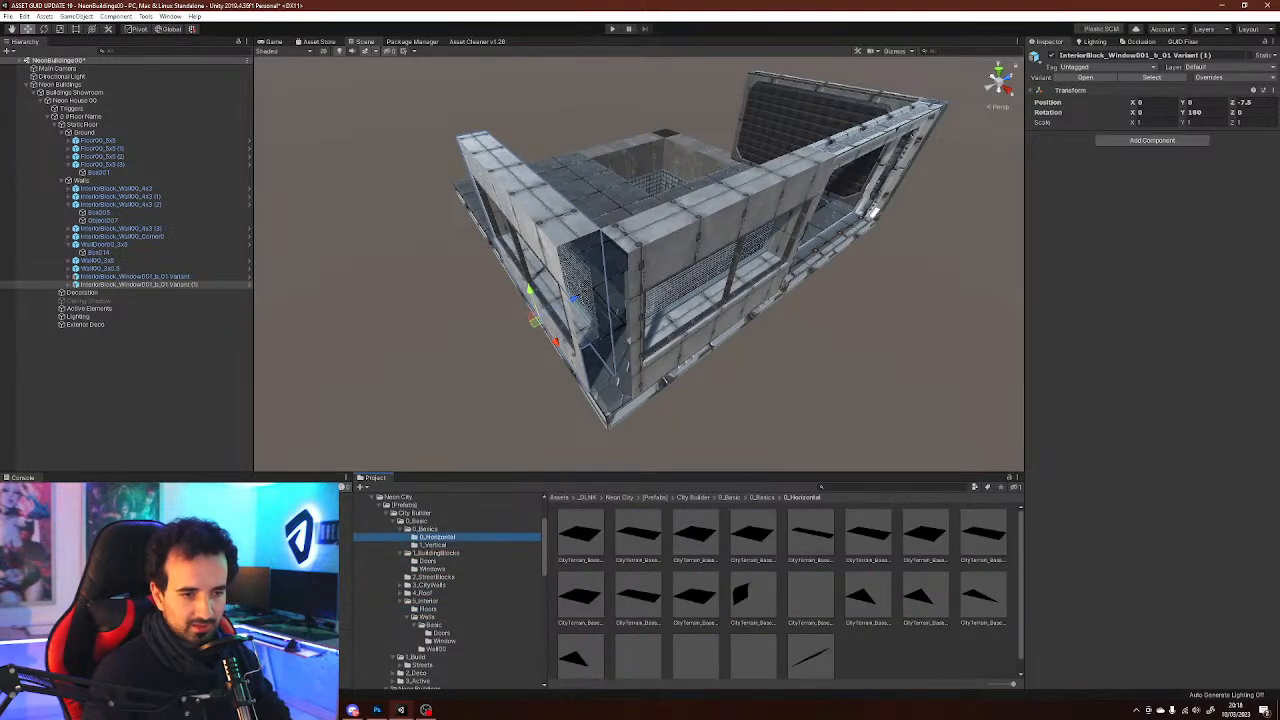
{"action": "left_click", "coordinate": [442, 633]}
{"action": "left_click", "coordinate": [444, 641]}
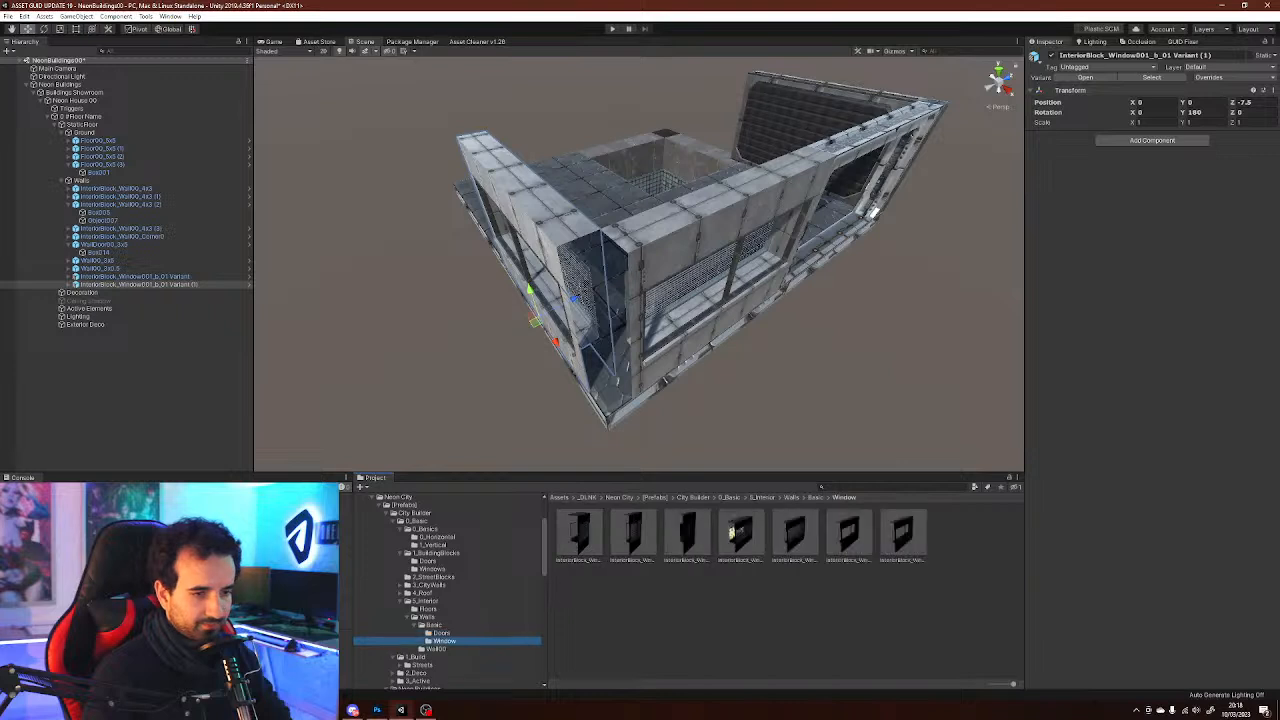
{"action": "left_click", "coordinate": [428, 609]}
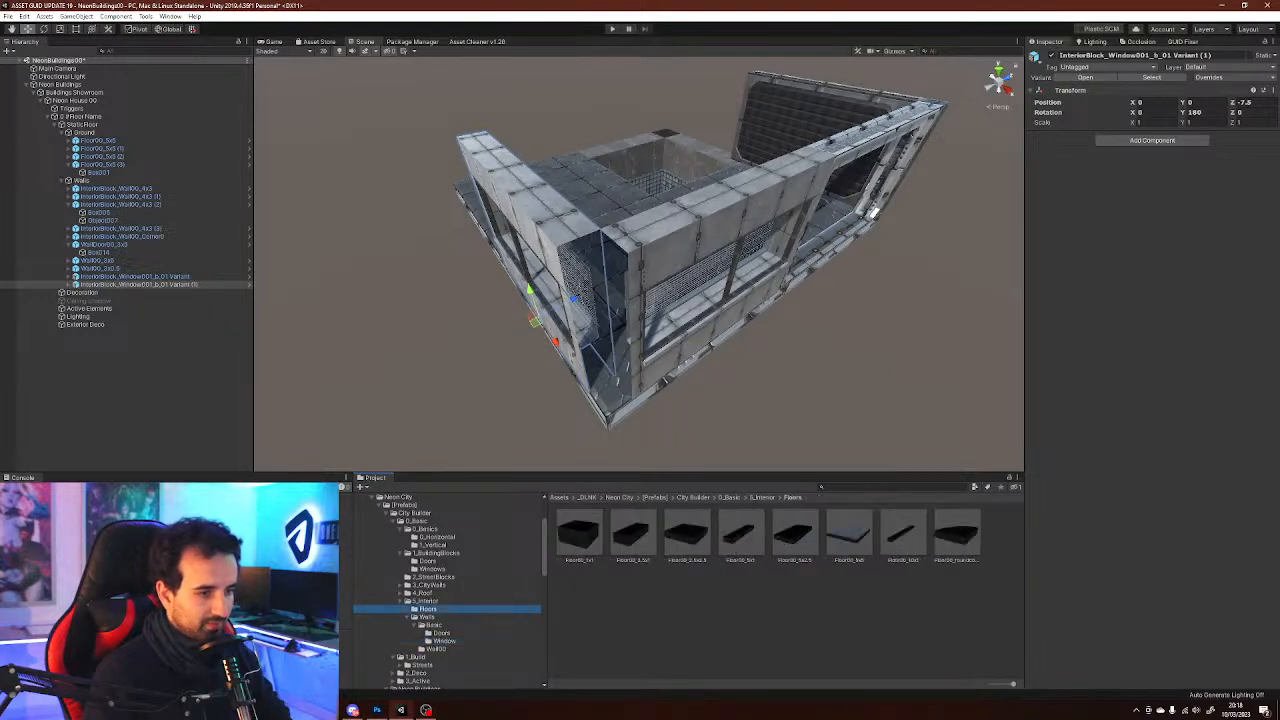
Open the interior Walls > Basic prefab folder and add the InteriorBlock_Wall00_Corner0_b Variant corner piece to the Walls group
{"action": "left_click", "coordinate": [427, 617]}
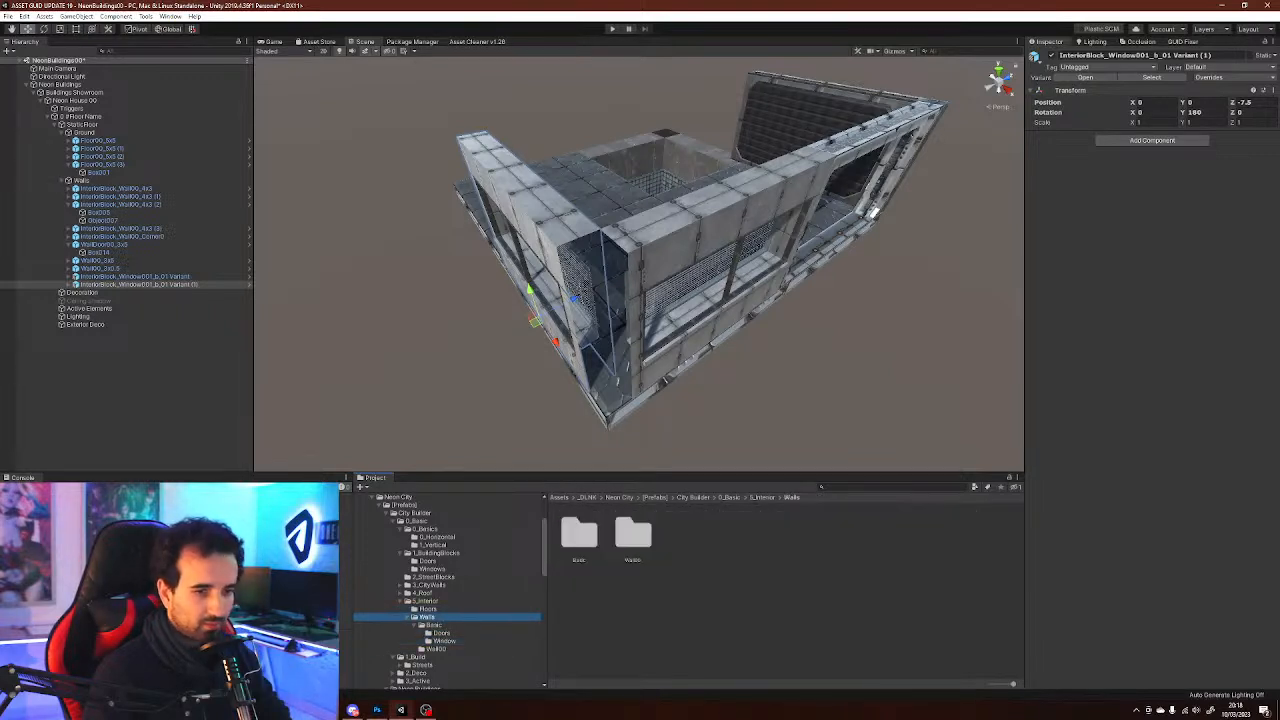
{"action": "left_click", "coordinate": [434, 625]}
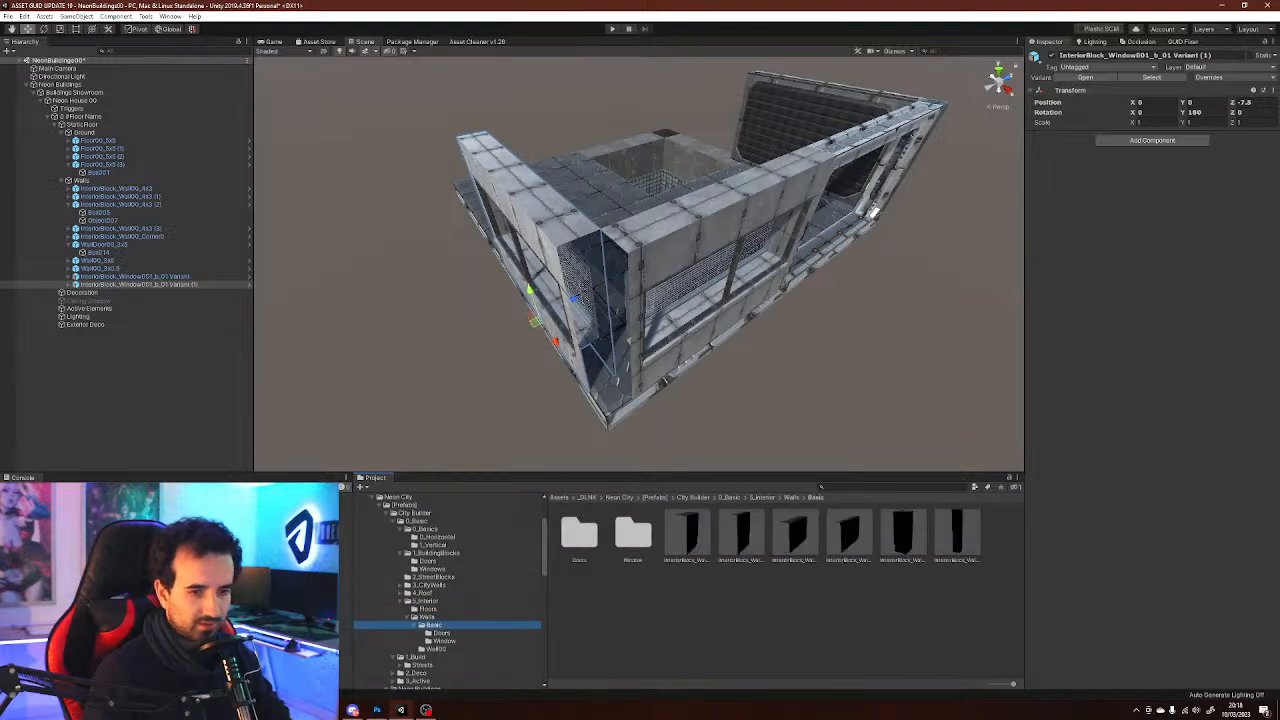
{"action": "left_click", "coordinate": [757, 617]}
{"action": "left_click", "coordinate": [957, 535]}
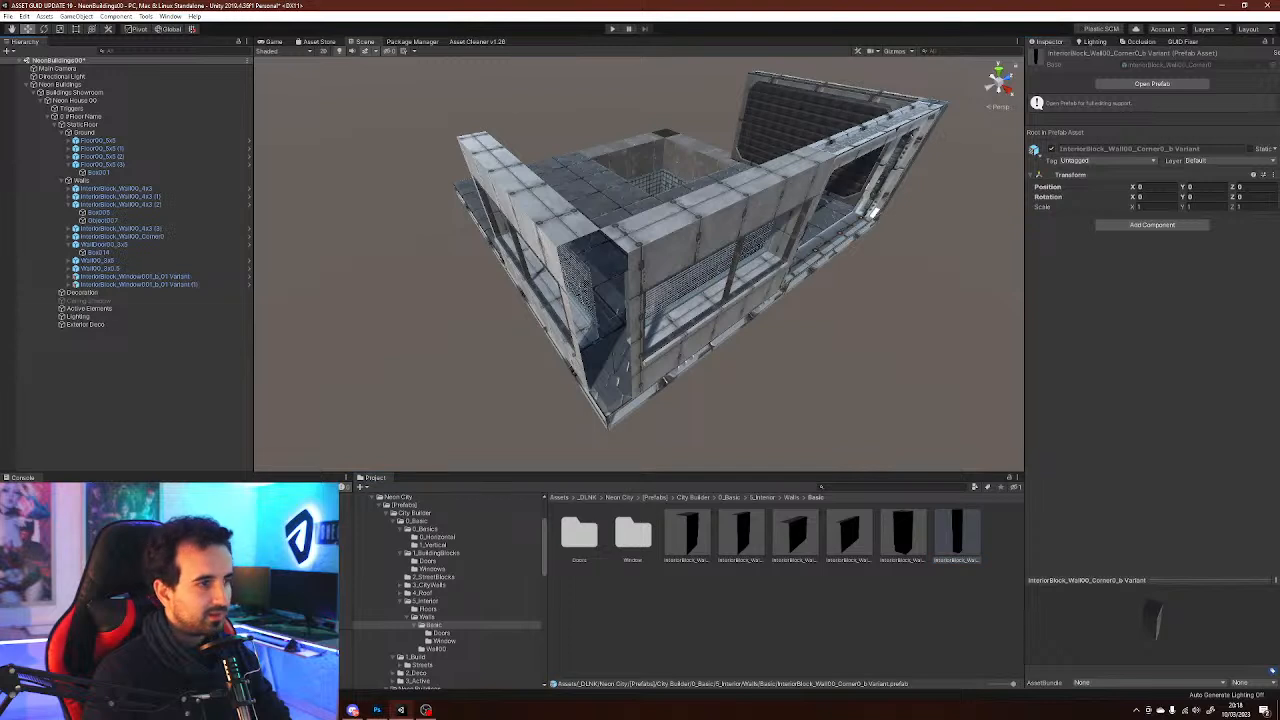
{"action": "left_click_drag", "start_coordinate": [104, 165], "coordinate": [83, 181]}
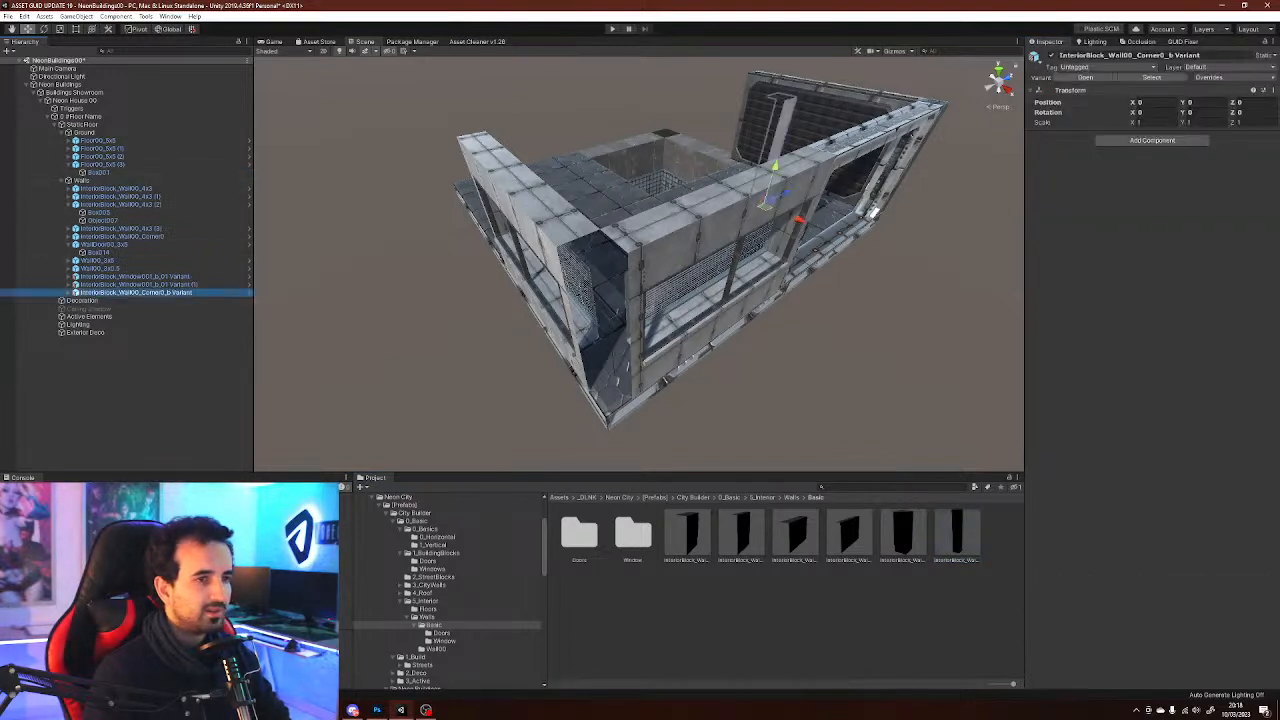
Try to move the corner wall piece in the scene and undo the move
{"action": "left_click_drag", "start_coordinate": [766, 198], "coordinate": [560, 305]}
{"action": "key", "text": "ctrl+z"}
{"action": "left_click_drag", "start_coordinate": [657, 423], "coordinate": [531, 400], "text": "ctrl"}
{"action": "left_click_drag", "start_coordinate": [600, 300], "coordinate": [740, 285], "text": "alt"}
Select the wall box beside the window and locate its Element 0 material in the project's Panels folder
{"action": "left_click", "coordinate": [800, 265]}
{"action": "key", "text": "w"}
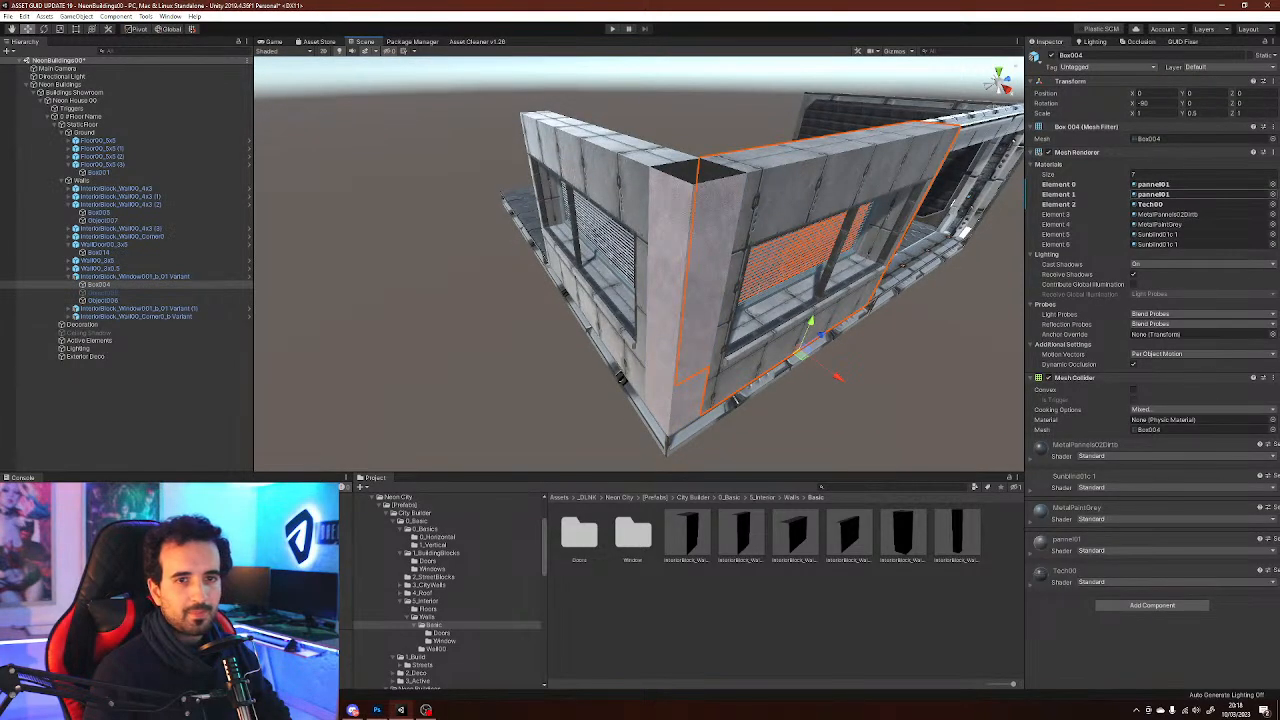
{"action": "left_click", "coordinate": [1155, 184]}
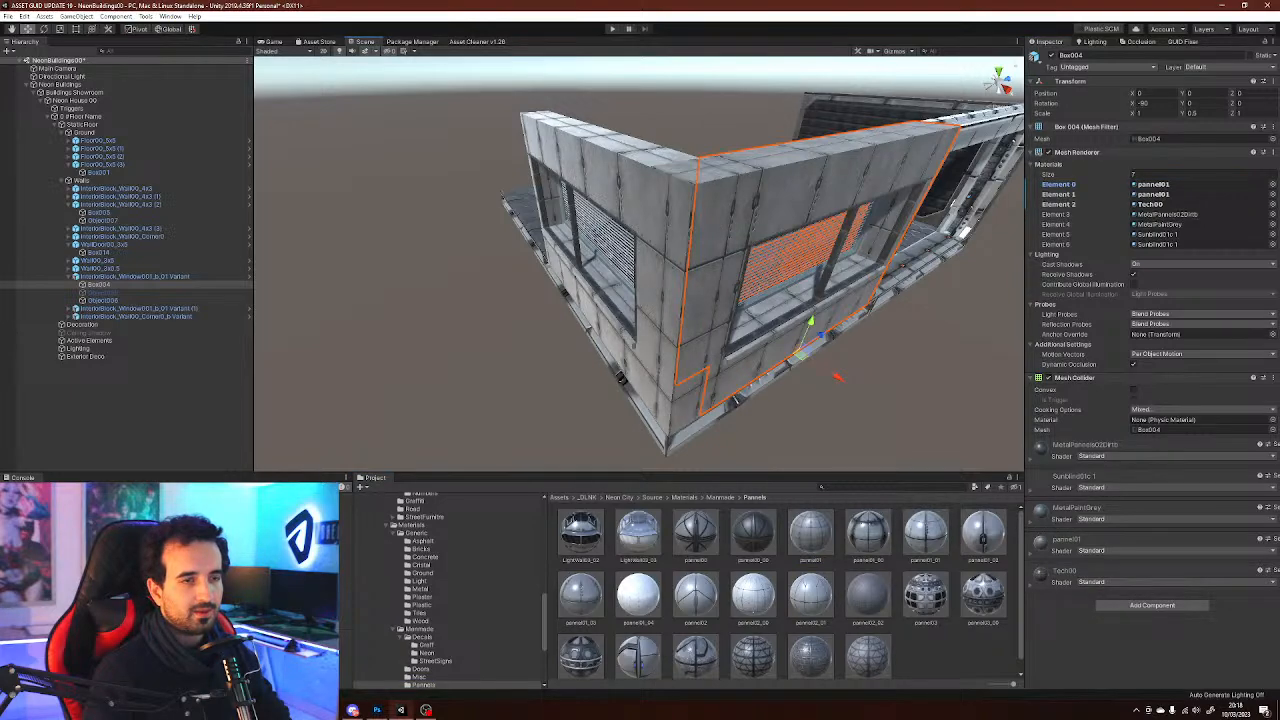
{"action": "left_click", "coordinate": [900, 370]}
{"action": "left_click_drag", "start_coordinate": [900, 350], "coordinate": [760, 330], "text": "alt"}
Duplicate the window wall and move the copy along the room's side wall
{"action": "left_click", "coordinate": [593, 310]}
{"action": "key", "text": "ctrl+d"}
{"action": "left_click_drag", "start_coordinate": [790, 376], "coordinate": [530, 430]}
{"action": "key", "text": "ctrl+d"}
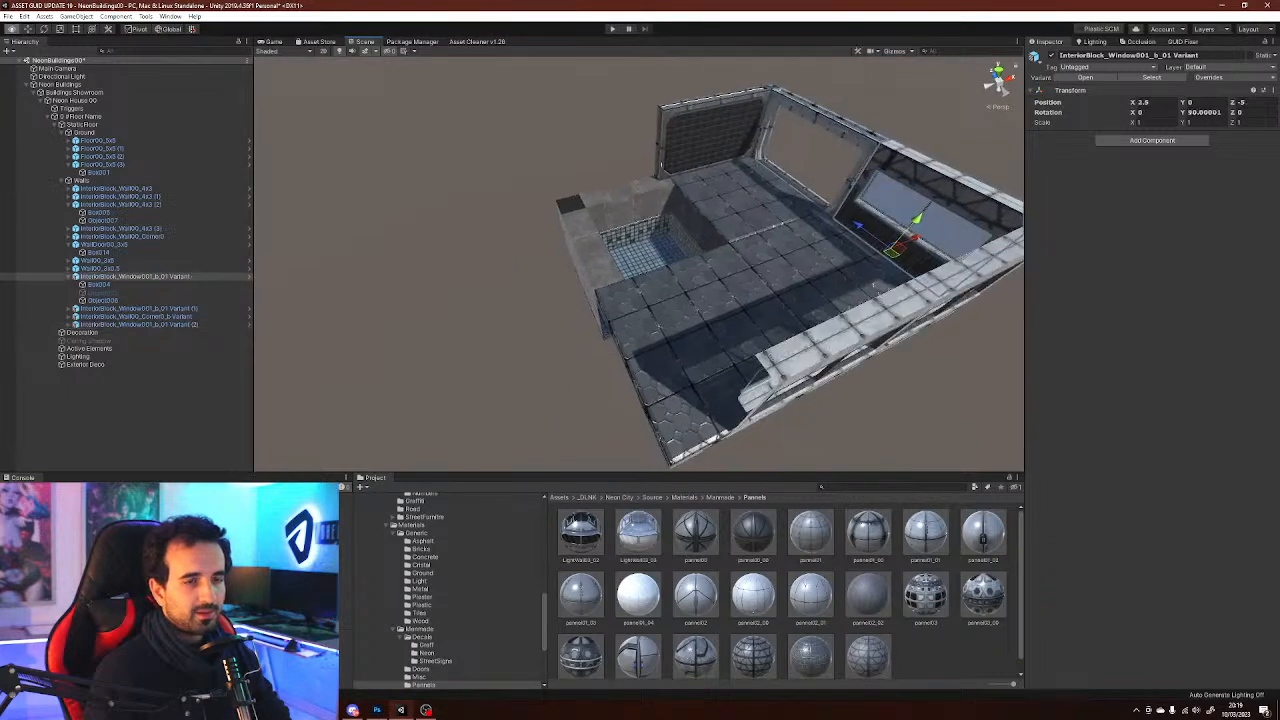
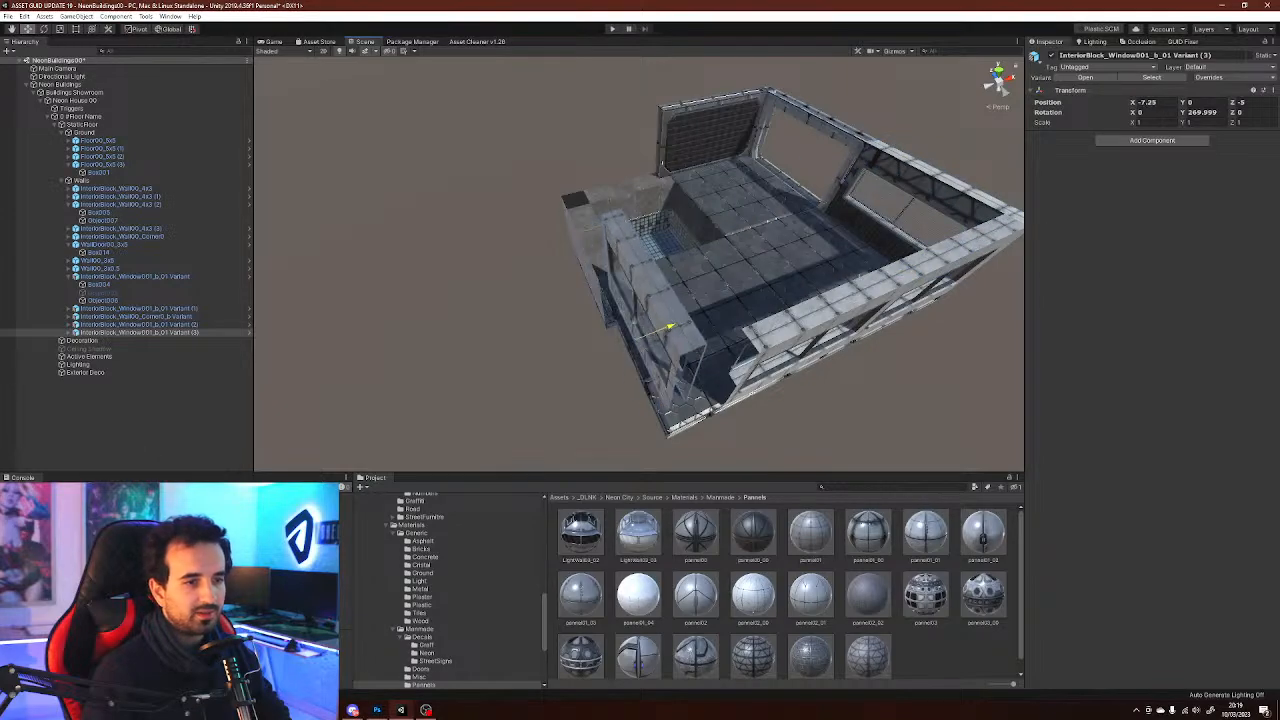
Finish positioning the copied window wall along the room's side wall
{"action": "key", "text": "w"}
{"action": "right_click_drag", "start_coordinate": [640, 300], "coordinate": [510, 222]}
{"action": "left_click_drag", "start_coordinate": [520, 295], "coordinate": [562, 160], "text": "alt"}
Duplicate the exterior corner piece, rotate the copy 180° and place it on the room's opposite corner
{"action": "left_click", "coordinate": [876, 268]}
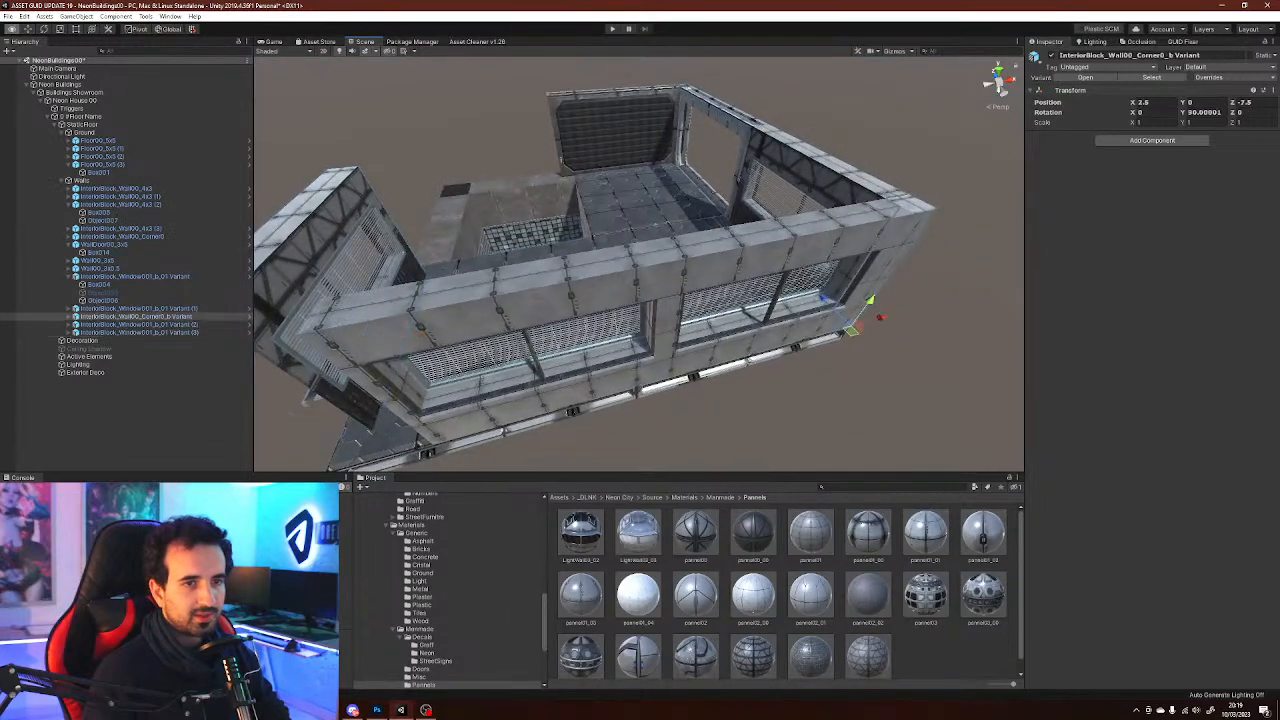
{"action": "right_click_drag", "start_coordinate": [876, 268], "coordinate": [850, 290]}
{"action": "key", "text": "ctrl+d"}
{"action": "left_click_drag", "start_coordinate": [904, 277], "coordinate": [422, 420]}
{"action": "key", "text": "e"}
{"action": "key", "text": "w"}
{"action": "right_click_drag", "start_coordinate": [600, 362], "coordinate": [700, 375]}
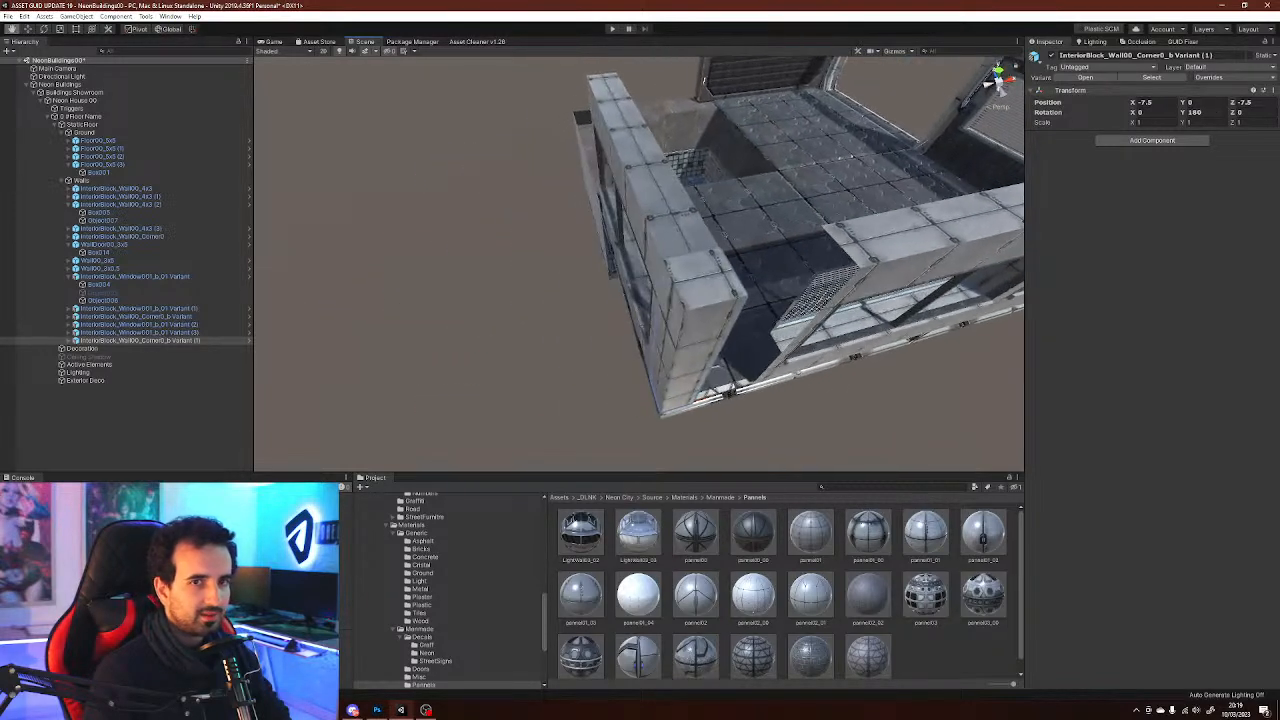
Try placing an interior corner wall prefab at the new corner, then delete it
{"action": "left_click", "coordinate": [1152, 77]}
{"action": "left_click", "coordinate": [850, 622]}
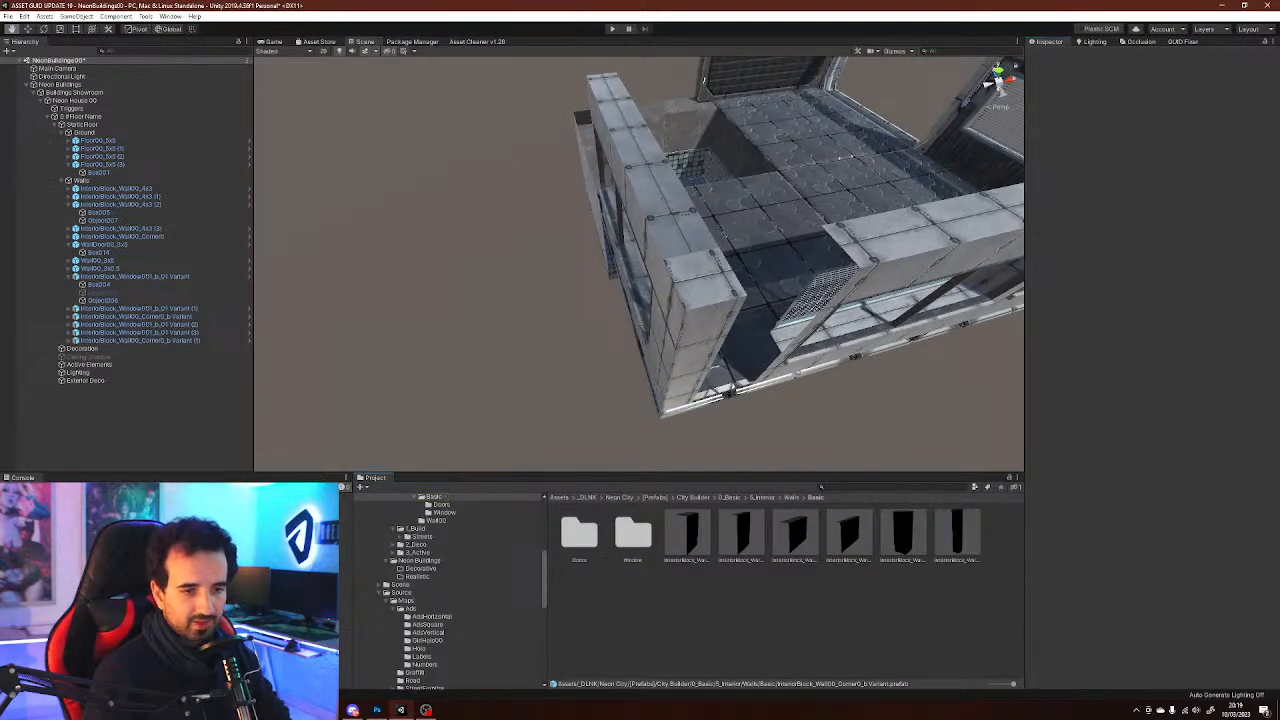
{"action": "left_click_drag", "start_coordinate": [688, 535], "coordinate": [860, 300]}
{"action": "right_click_drag", "start_coordinate": [727, 238], "coordinate": [758, 240]}
{"action": "key", "text": "Delete"}
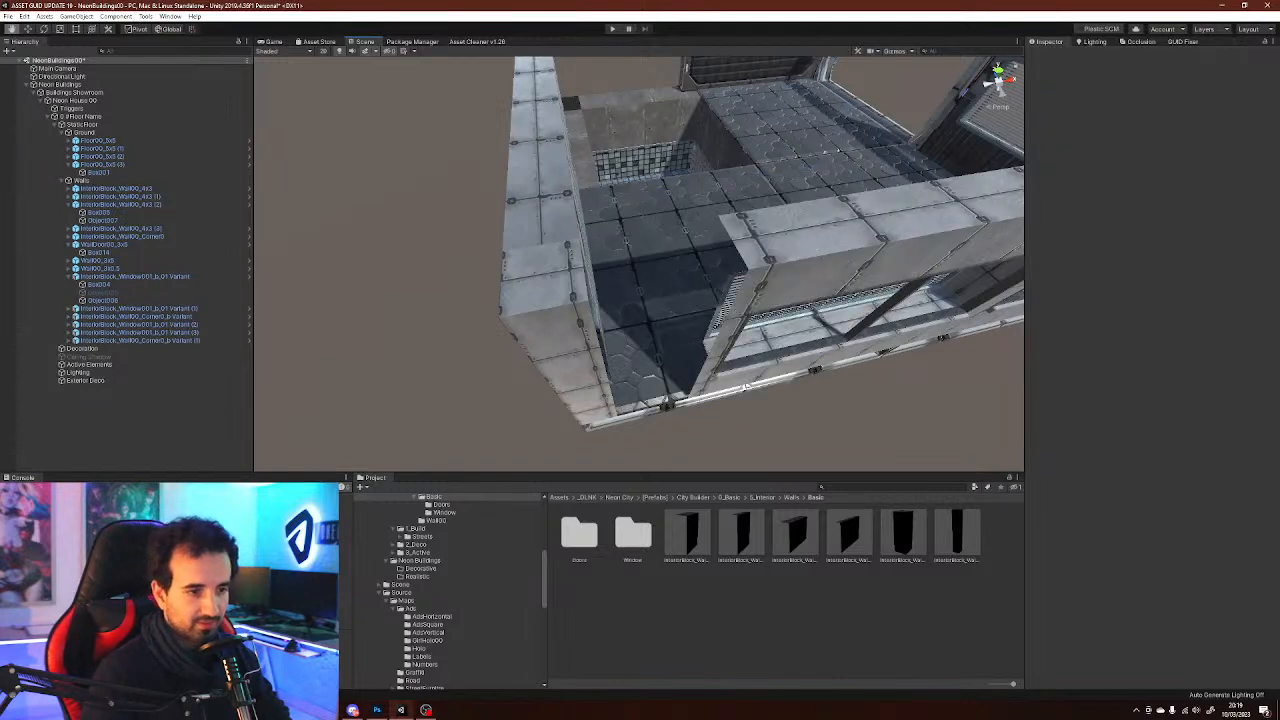
Add the Wall00_2x3_b Variant wall to the Walls group and place it rotated -180° at the corner's end
{"action": "left_click", "coordinate": [741, 535]}
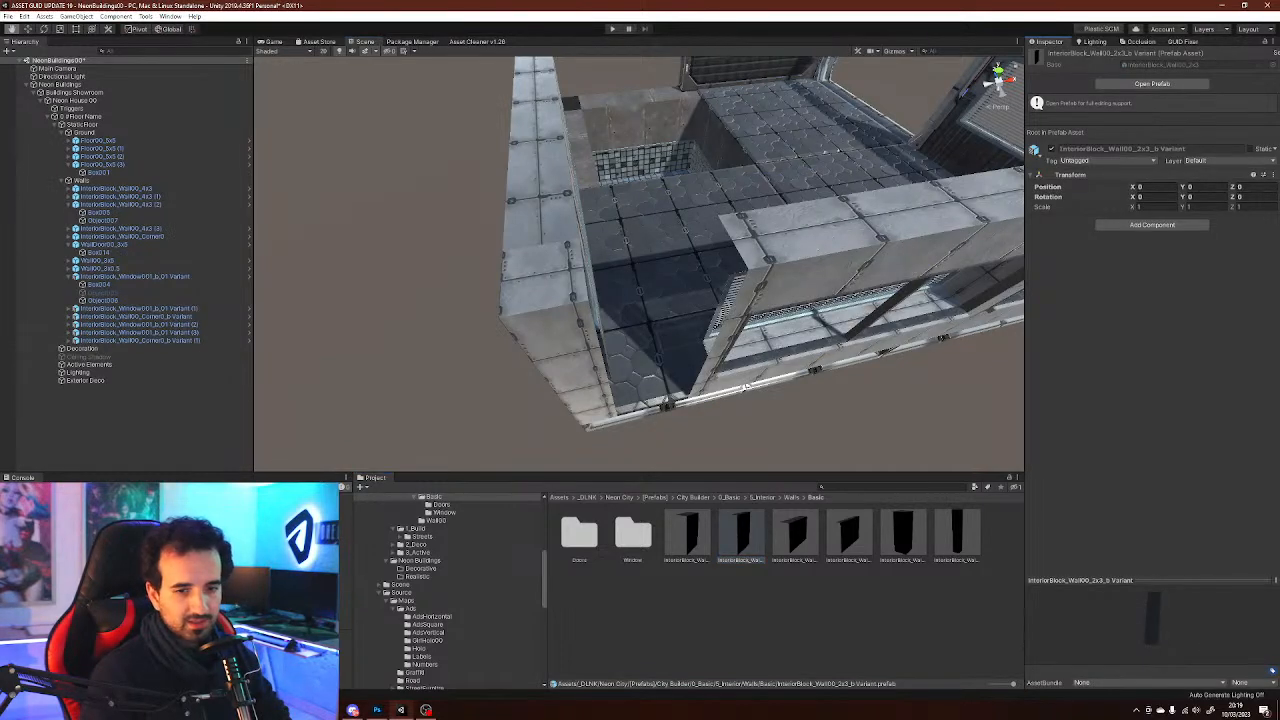
{"action": "left_click_drag", "start_coordinate": [272, 366], "coordinate": [90, 182]}
{"action": "left_click_drag", "start_coordinate": [660, 395], "coordinate": [699, 377], "text": "alt"}
{"action": "scroll", "coordinate": [650, 378], "scroll_direction": "down", "scroll_amount": 3}
{"action": "left_click_drag", "start_coordinate": [699, 168], "coordinate": [895, 362]}
{"action": "key", "text": "e"}
{"action": "left_click_drag", "start_coordinate": [697, 377], "coordinate": [697, 377], "text": "ctrl"}
{"action": "key", "text": "w"}
{"action": "left_click_drag", "start_coordinate": [657, 334], "coordinate": [605, 425]}
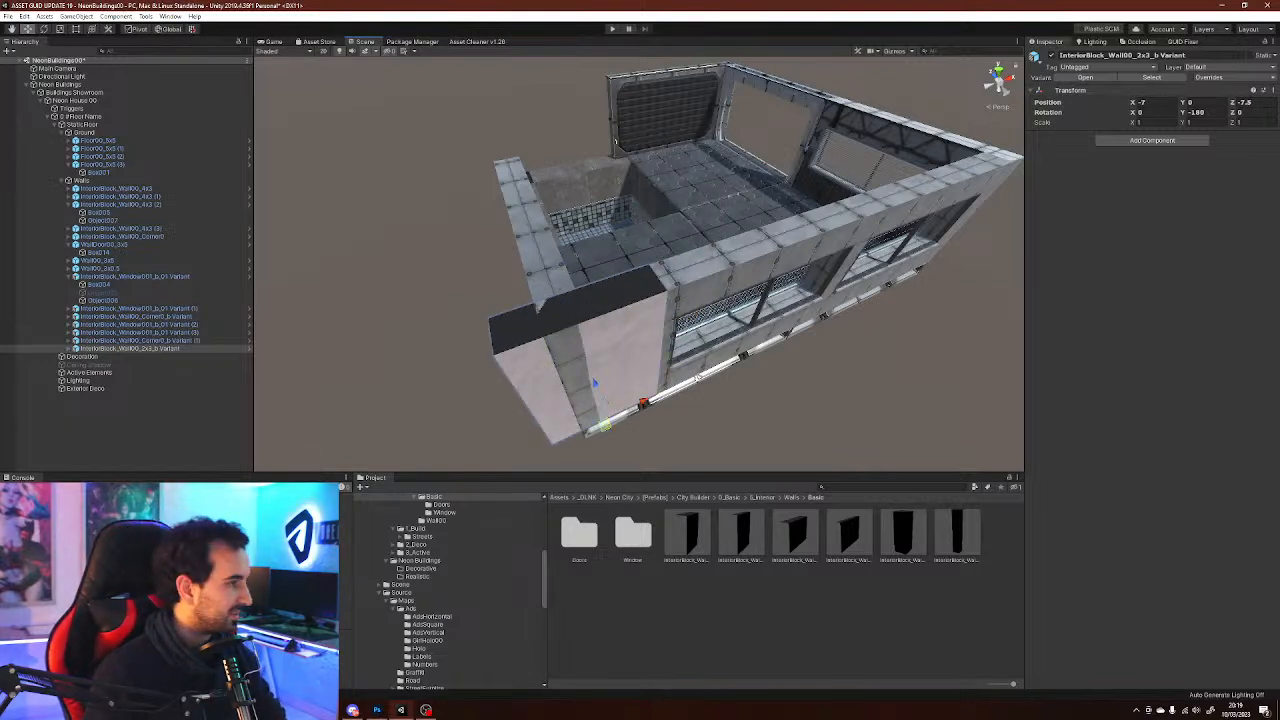
{"action": "right_click_drag", "start_coordinate": [605, 425], "coordinate": [520, 400]}
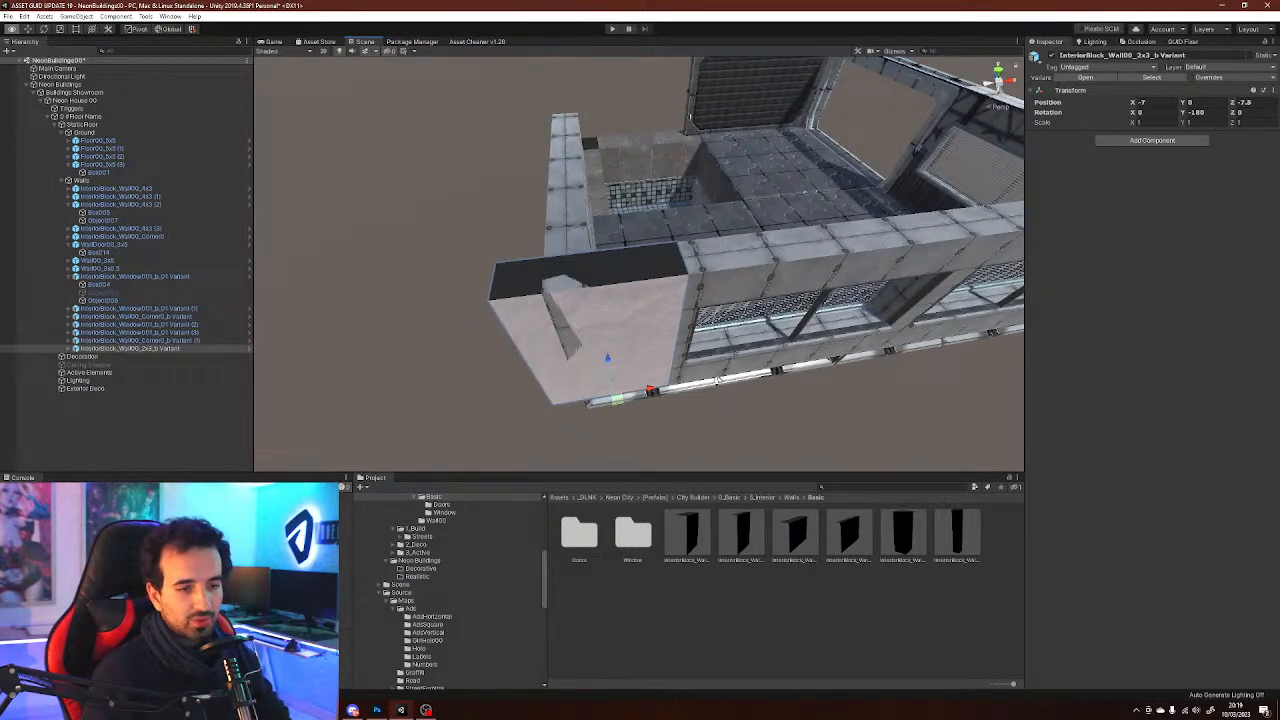
Set the 2x3 wall's X scale to 0.5
{"action": "right_click_drag", "start_coordinate": [717, 380], "coordinate": [698, 384]}
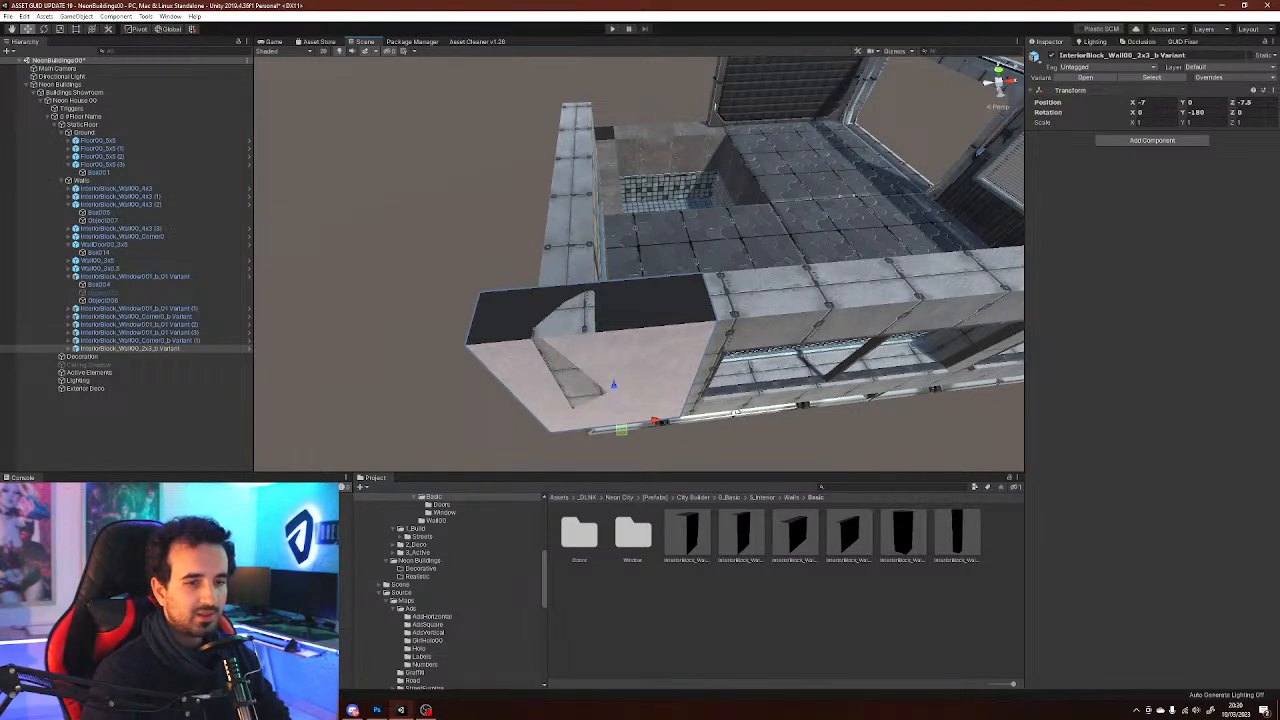
{"action": "right_click_drag", "start_coordinate": [736, 412], "coordinate": [734, 369]}
{"action": "right_click_drag", "start_coordinate": [628, 180], "coordinate": [622, 190]}
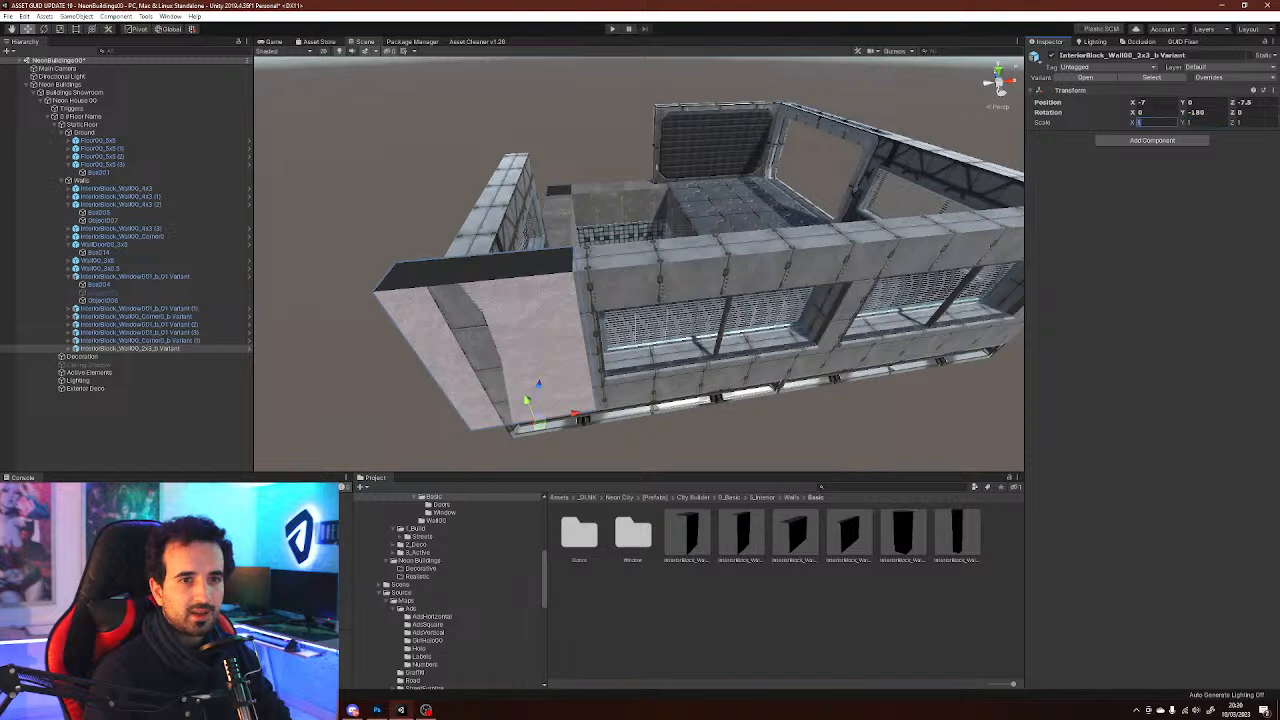
{"action": "type", "text": "0.5"}
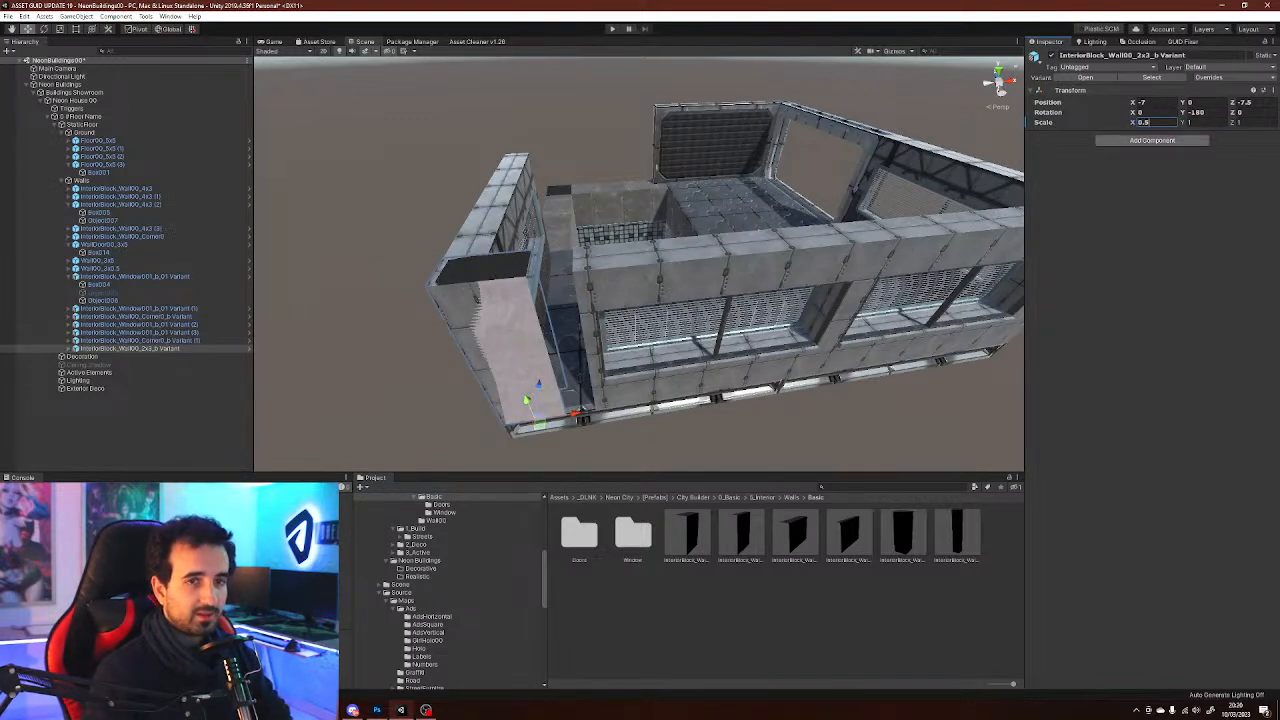
{"action": "right_click_drag", "start_coordinate": [700, 220], "coordinate": [703, 221]}
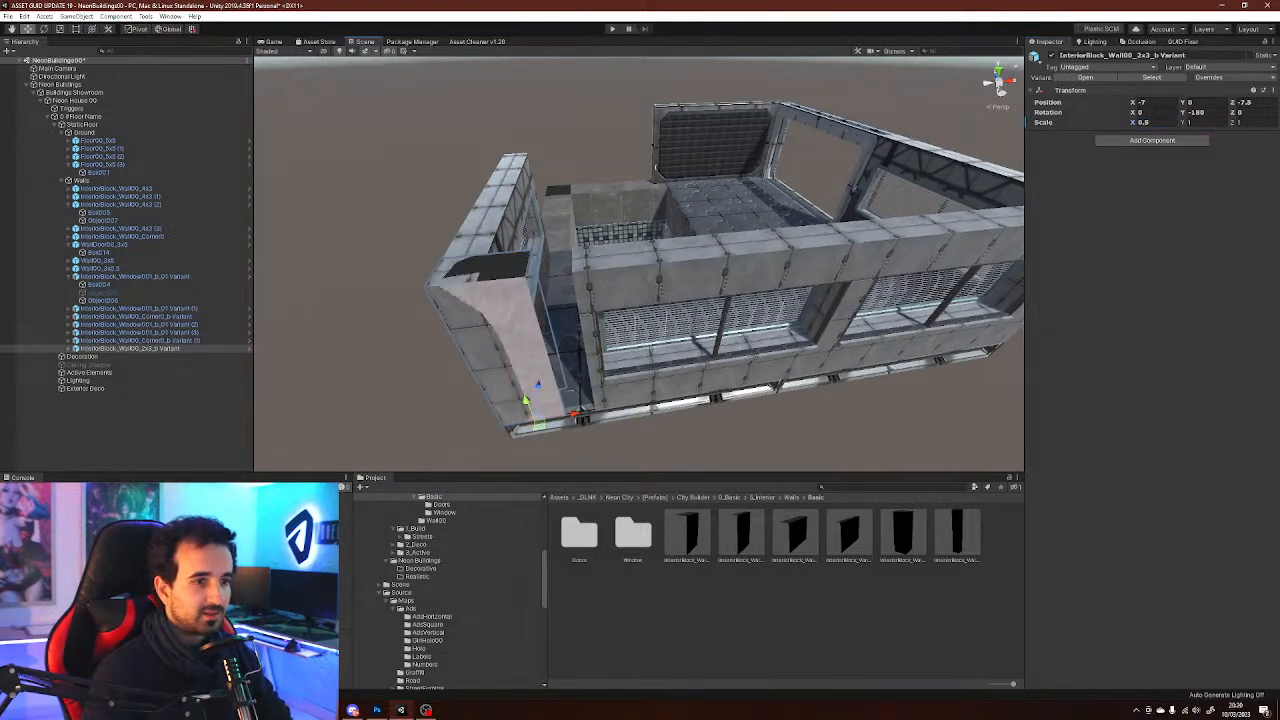
{"action": "left_click_drag", "start_coordinate": [575, 413], "coordinate": [632, 425]}
Try applying a Panels material to the window wall box and undo it
{"action": "left_click", "coordinate": [745, 272]}
{"action": "left_click", "coordinate": [745, 272]}
{"action": "left_click", "coordinate": [1156, 185]}
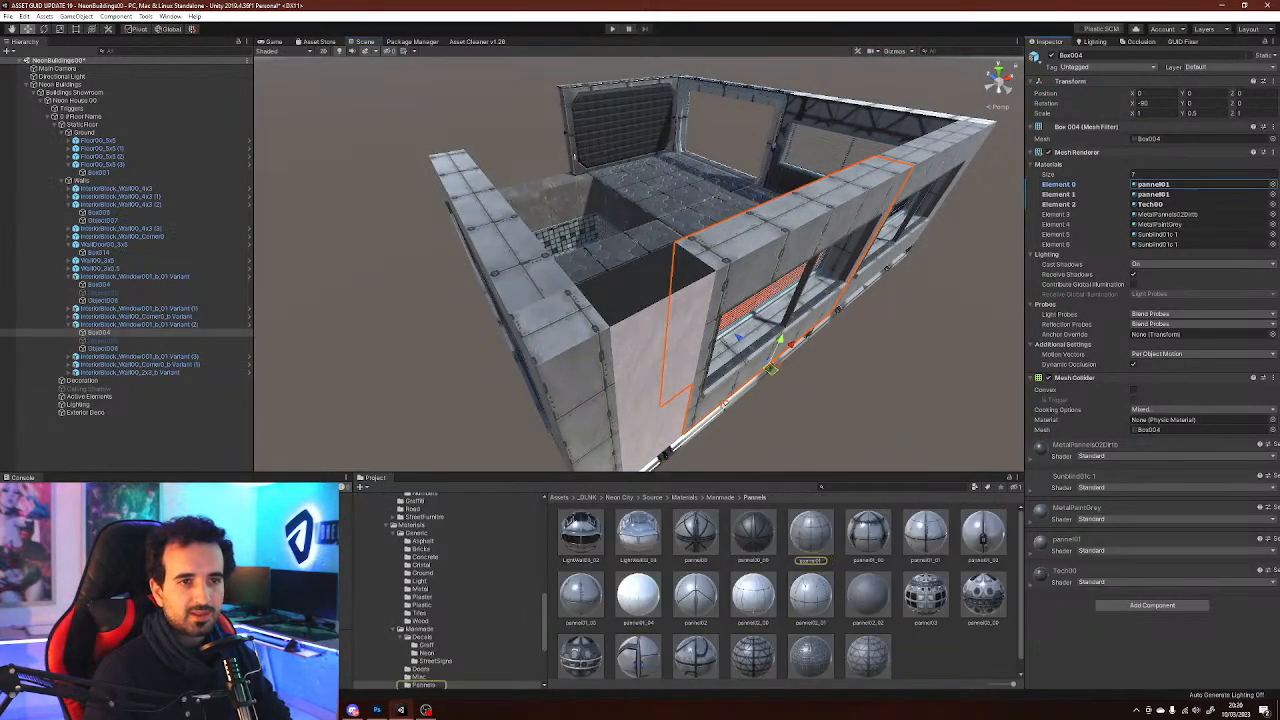
{"action": "left_click", "coordinate": [942, 655]}
{"action": "left_click_drag", "start_coordinate": [810, 533], "coordinate": [662, 385]}
{"action": "key", "text": "ctrl+z"}
Select the wooden panel beneath the window and locate its plank material in the Metal folder
{"action": "key", "text": "w"}
{"action": "right_click_drag", "start_coordinate": [662, 385], "coordinate": [790, 320]}
{"action": "key", "text": "s"}
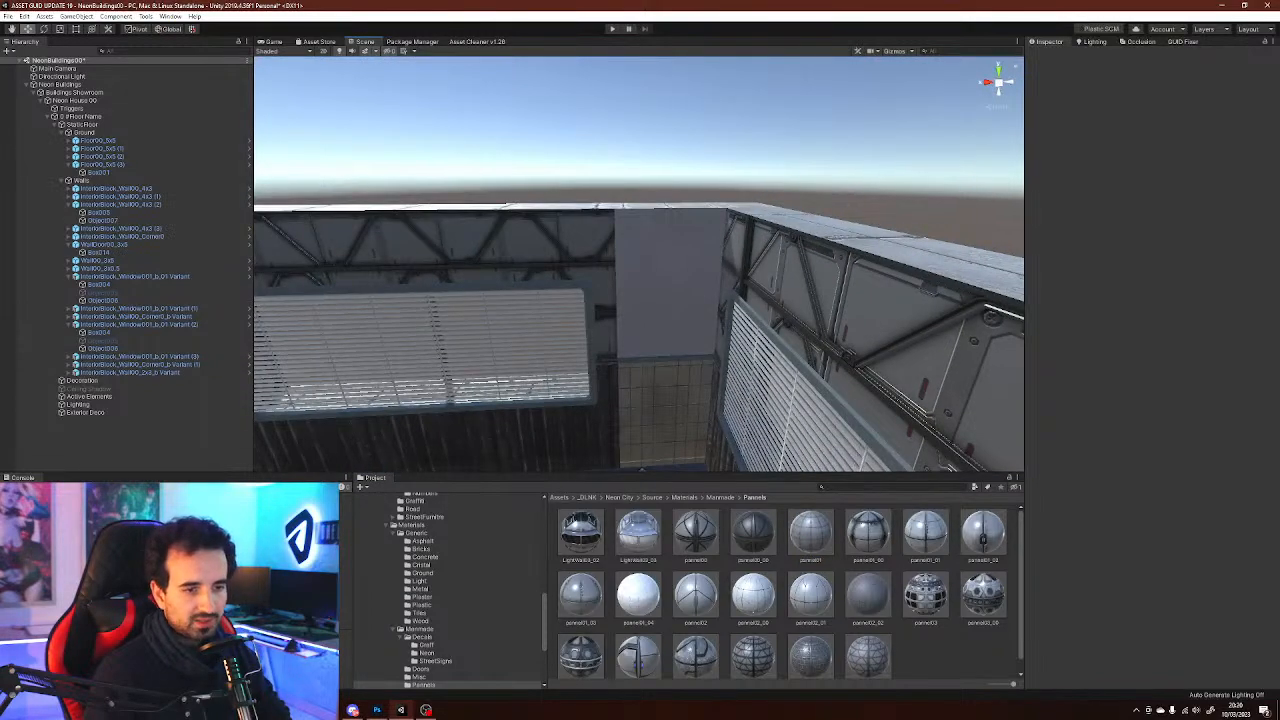
{"action": "scroll", "coordinate": [755, 612], "scroll_direction": "down", "scroll_amount": 1}
{"action": "left_click_drag", "start_coordinate": [753, 640], "coordinate": [670, 310]}
{"action": "key", "text": "s"}
{"action": "right_click_drag", "start_coordinate": [765, 285], "coordinate": [635, 350]}
{"action": "key", "text": "w"}
{"action": "key", "text": "s"}
{"action": "left_click", "coordinate": [620, 325]}
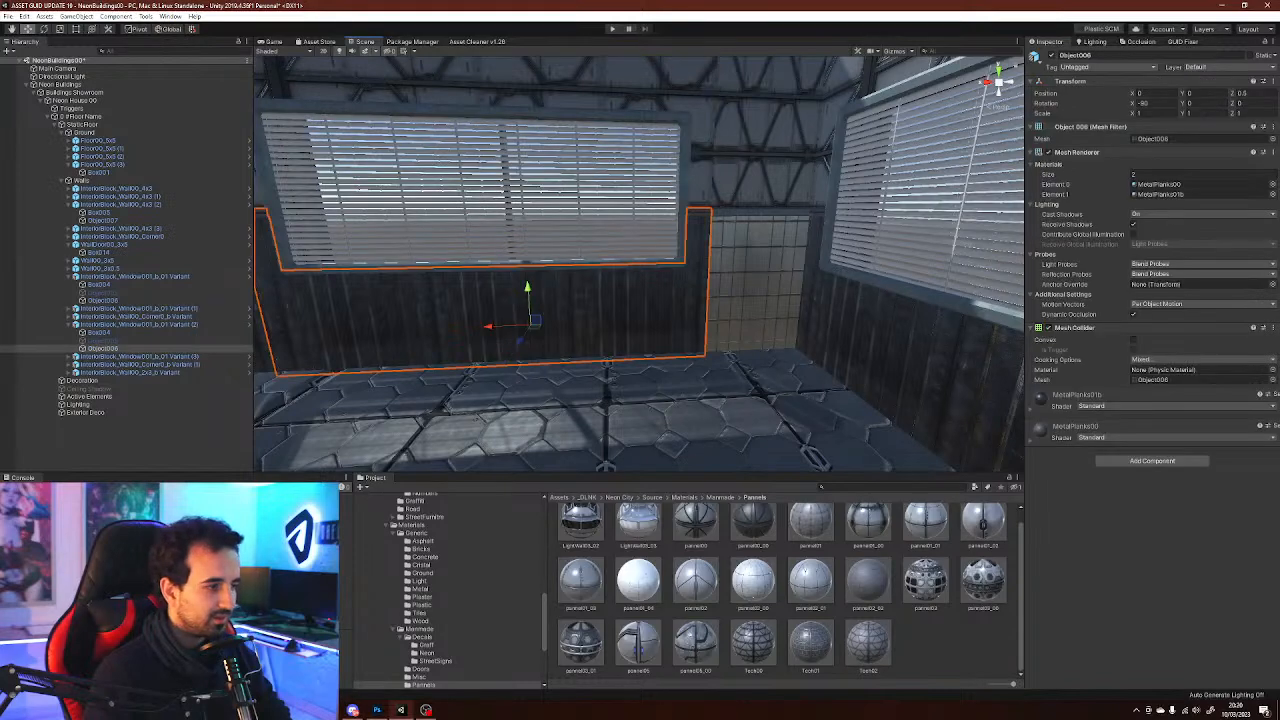
{"action": "left_click", "coordinate": [1162, 195]}
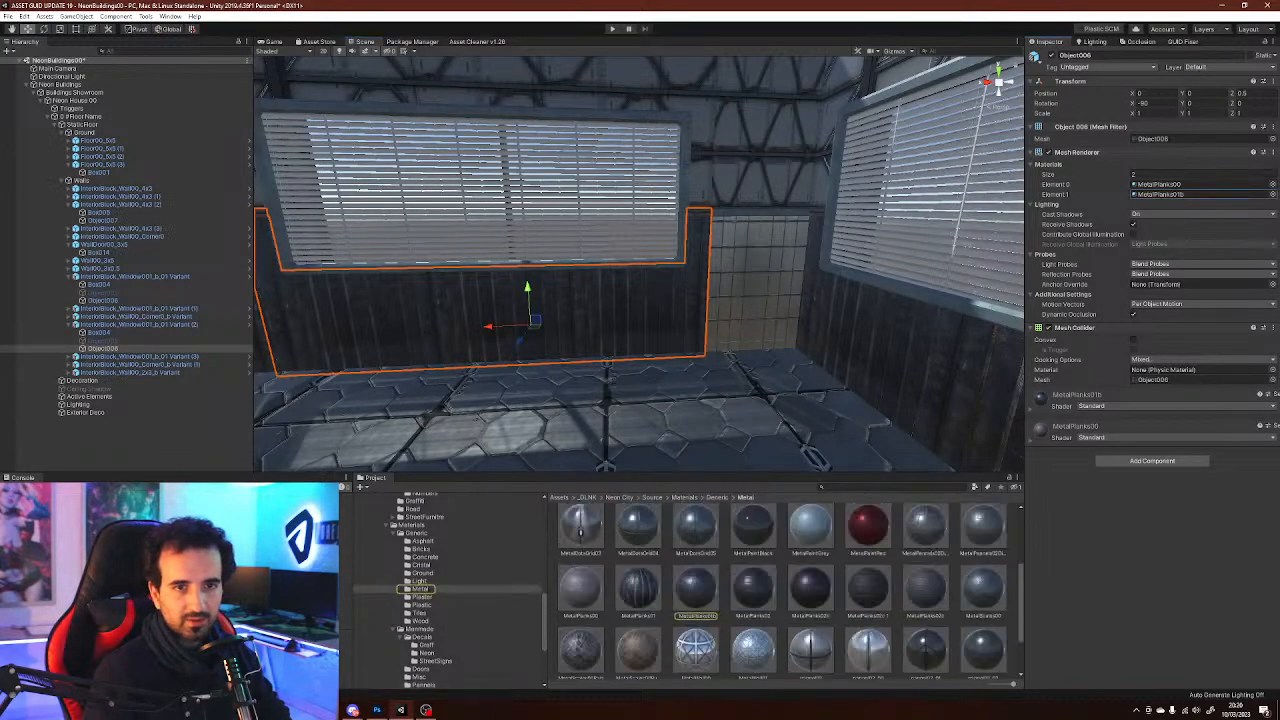
Apply a Metal folder material to the wooden panel beneath the window
{"action": "left_click_drag", "start_coordinate": [696, 588], "coordinate": [758, 288]}
{"action": "right_click_drag", "start_coordinate": [758, 288], "coordinate": [750, 268]}
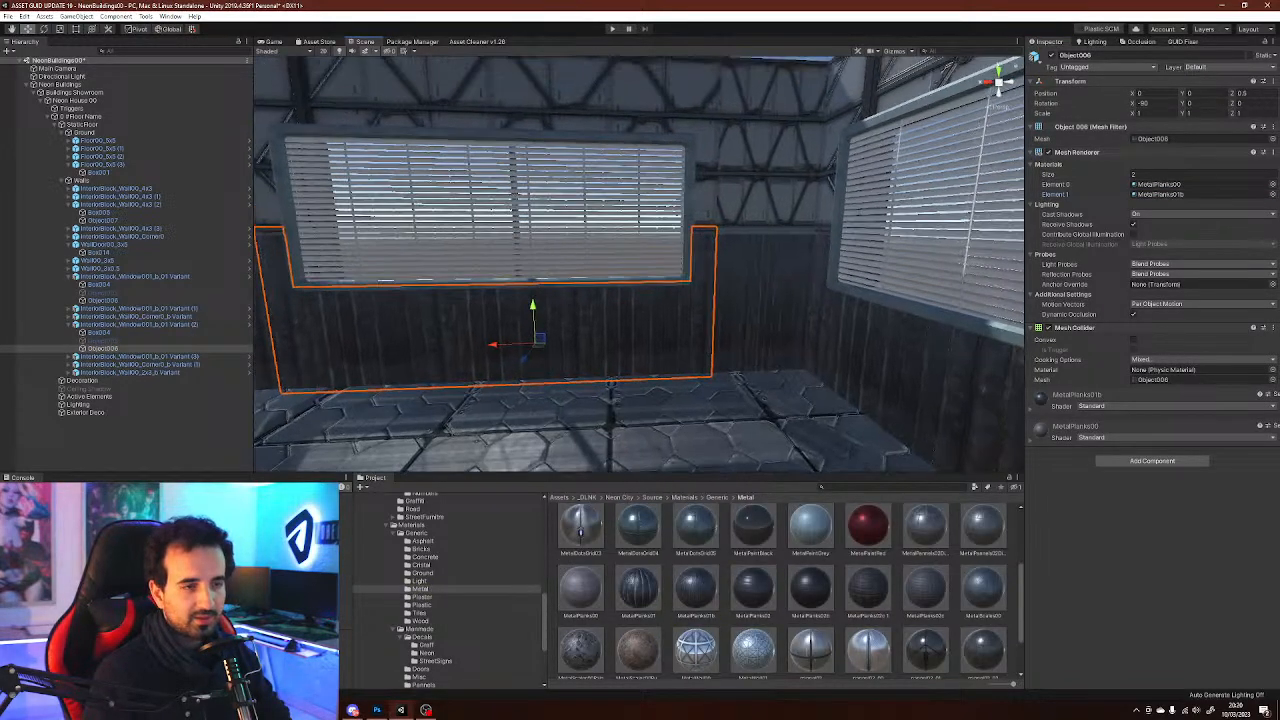
{"action": "left_click_drag", "start_coordinate": [926, 648], "coordinate": [920, 625]}
{"action": "left_click", "coordinate": [868, 580]}
{"action": "right_click_drag", "start_coordinate": [740, 400], "coordinate": [818, 402]}
{"action": "scroll", "coordinate": [700, 300], "scroll_direction": "up", "scroll_amount": 4}
{"action": "left_click", "coordinate": [440, 335]}
{"action": "left_click", "coordinate": [440, 335]}
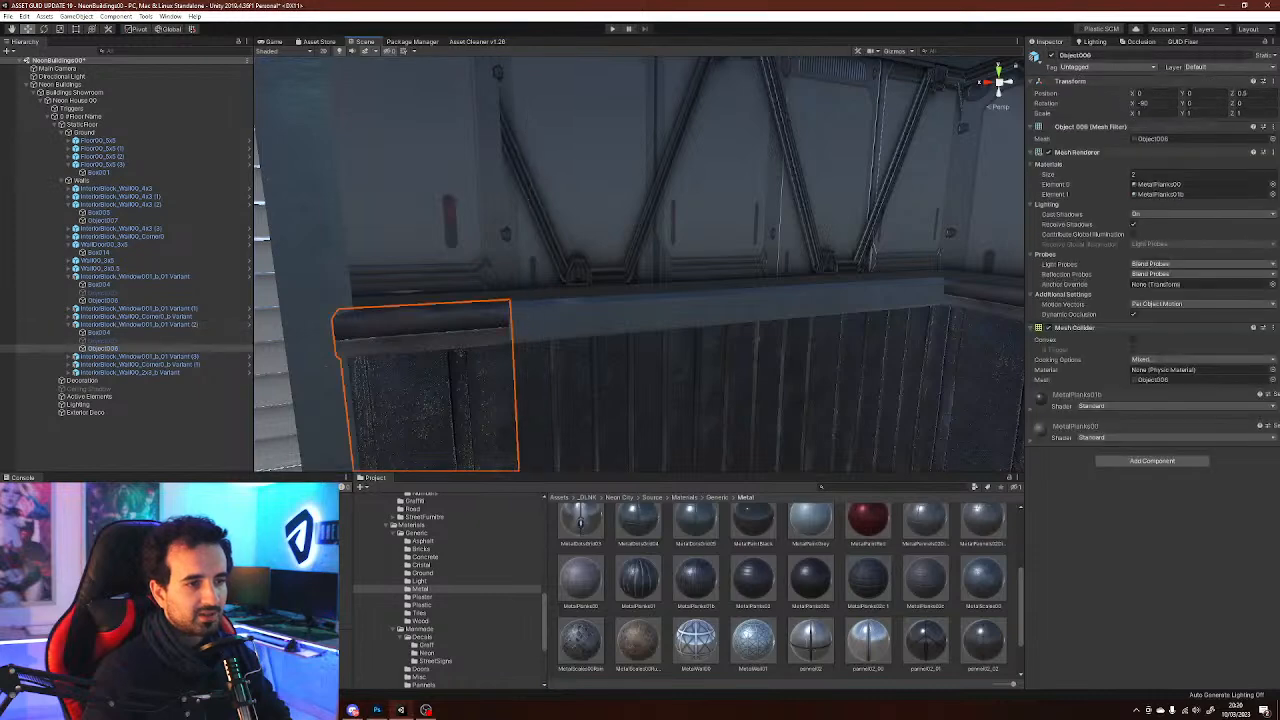
{"action": "left_click", "coordinate": [1162, 184]}
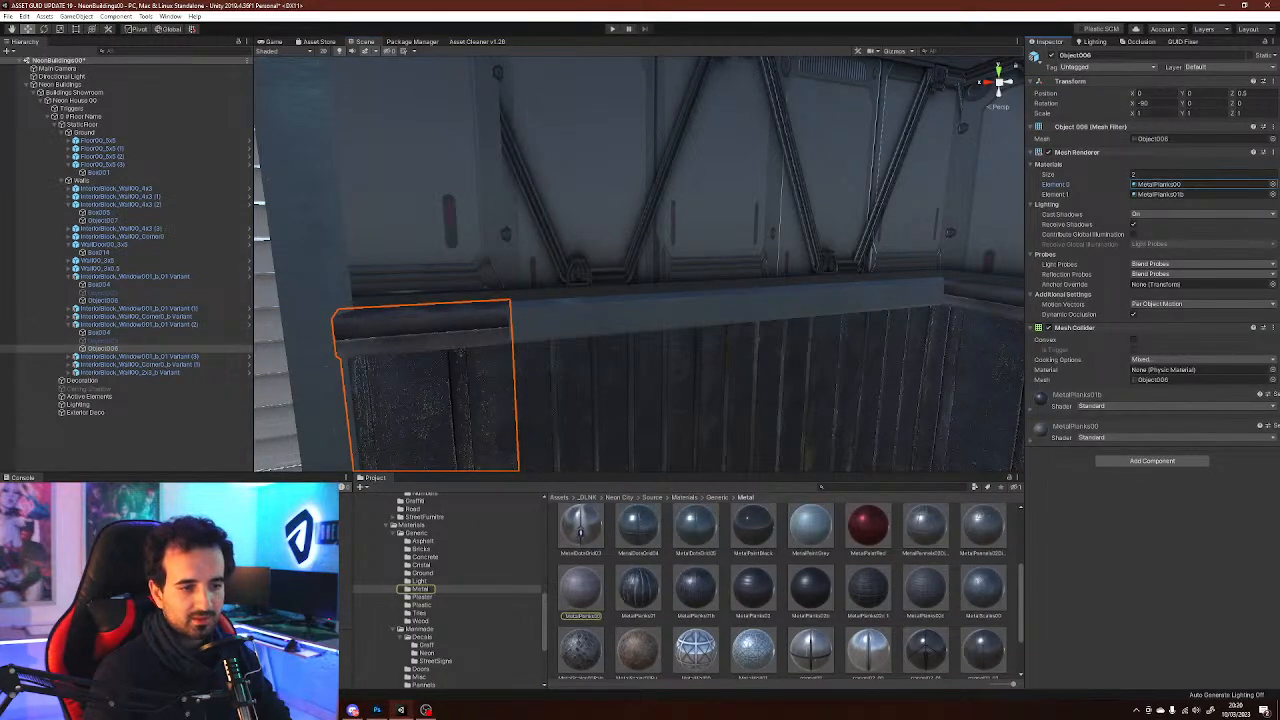
{"action": "left_click_drag", "start_coordinate": [581, 588], "coordinate": [640, 315]}
{"action": "right_click_drag", "start_coordinate": [640, 315], "coordinate": [672, 265]}
Duplicate the 3x5 wall, rotate the copy 180° and move it beside the sunken room
{"action": "left_click", "coordinate": [740, 95]}
{"action": "right_click_drag", "start_coordinate": [740, 110], "coordinate": [725, 180]}
{"action": "right_click_drag", "start_coordinate": [640, 250], "coordinate": [795, 320]}
{"action": "left_click", "coordinate": [805, 250]}
{"action": "key", "text": "ctrl+d"}
{"action": "key", "text": "e"}
{"action": "left_click_drag", "start_coordinate": [785, 339], "coordinate": [906, 325], "text": "ctrl"}
{"action": "key", "text": "w"}
{"action": "left_click_drag", "start_coordinate": [789, 300], "coordinate": [486, 289]}
{"action": "right_click_drag", "start_coordinate": [486, 289], "coordinate": [305, 286]}
{"action": "key", "text": "d"}
{"action": "key", "text": "w"}
Inspect the concrete material of the sunken room's wall box
{"action": "left_click", "coordinate": [692, 350]}
{"action": "left_click", "coordinate": [692, 350]}
{"action": "left_click", "coordinate": [421, 557]}
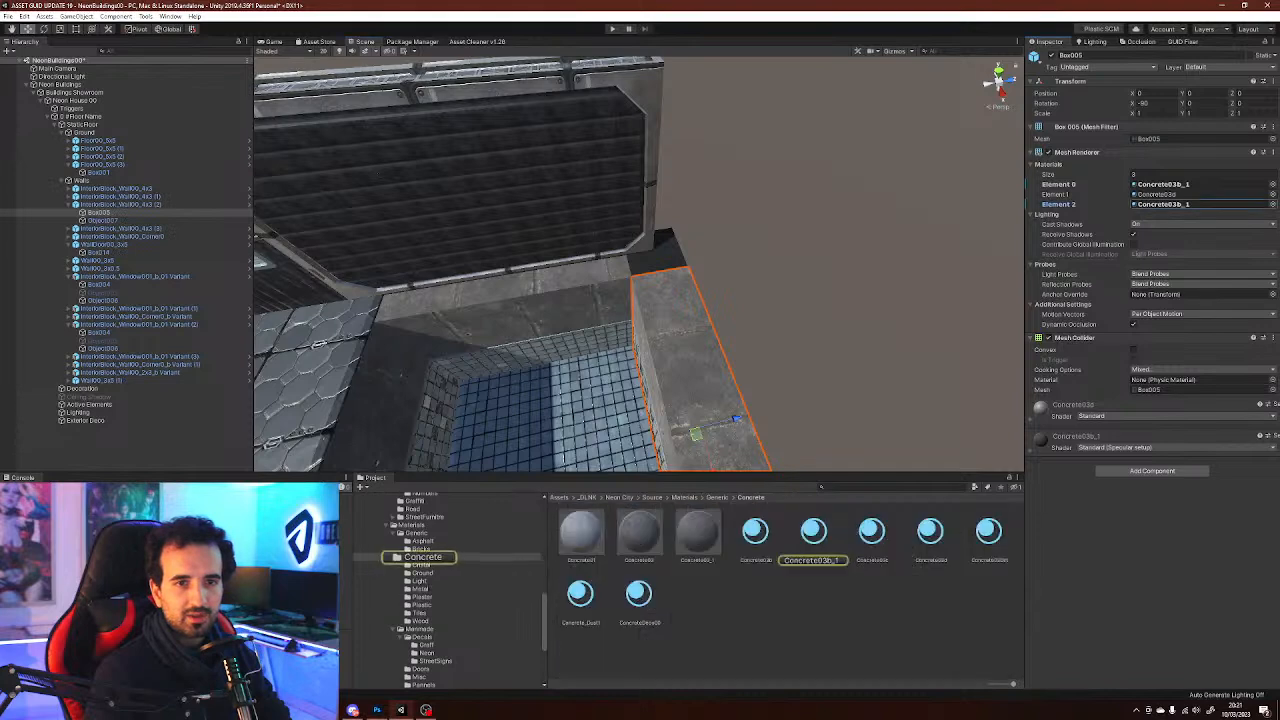
{"action": "key", "text": "a"}
{"action": "right_click_drag", "start_coordinate": [401, 376], "coordinate": [576, 384]}
Move the 3x5 wall copy into line with the room's wall
{"action": "left_click", "coordinate": [545, 225]}
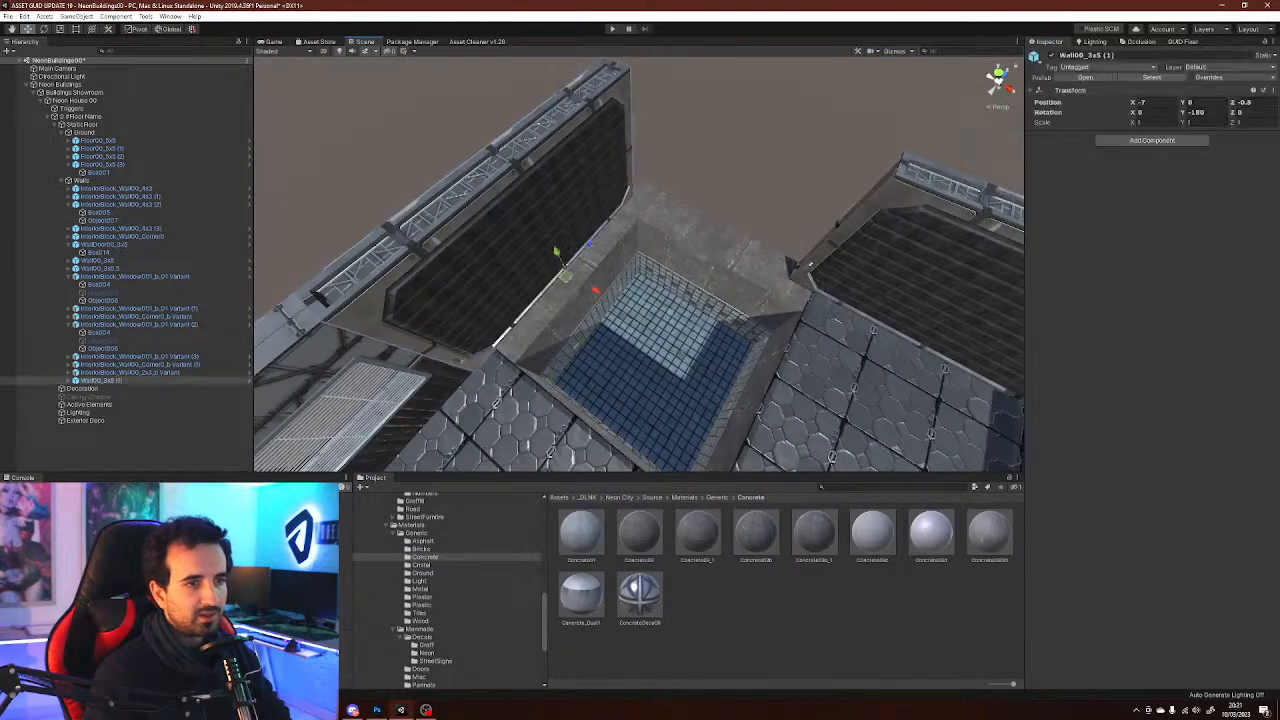
{"action": "right_click_drag", "start_coordinate": [545, 225], "coordinate": [585, 208]}
{"action": "left_click", "coordinate": [868, 240]}
{"action": "mouse_move", "coordinate": [868, 240]}
{"action": "right_mouse_down"}
{"action": "mouse_move", "coordinate": [886, 232]}
{"action": "mouse_move", "coordinate": [900, 250]}
{"action": "mouse_move", "coordinate": [928, 226]}
{"action": "mouse_move", "coordinate": [920, 196]}
{"action": "mouse_move", "coordinate": [957, 214]}
{"action": "mouse_move", "coordinate": [870, 258]}
{"action": "right_mouse_up"}
{"action": "key", "text": "w"}
{"action": "key", "text": "s"}
{"action": "key", "text": "w"}
{"action": "left_click", "coordinate": [803, 338]}
{"action": "right_click_drag", "start_coordinate": [803, 338], "coordinate": [780, 400]}
{"action": "key", "text": "s"}
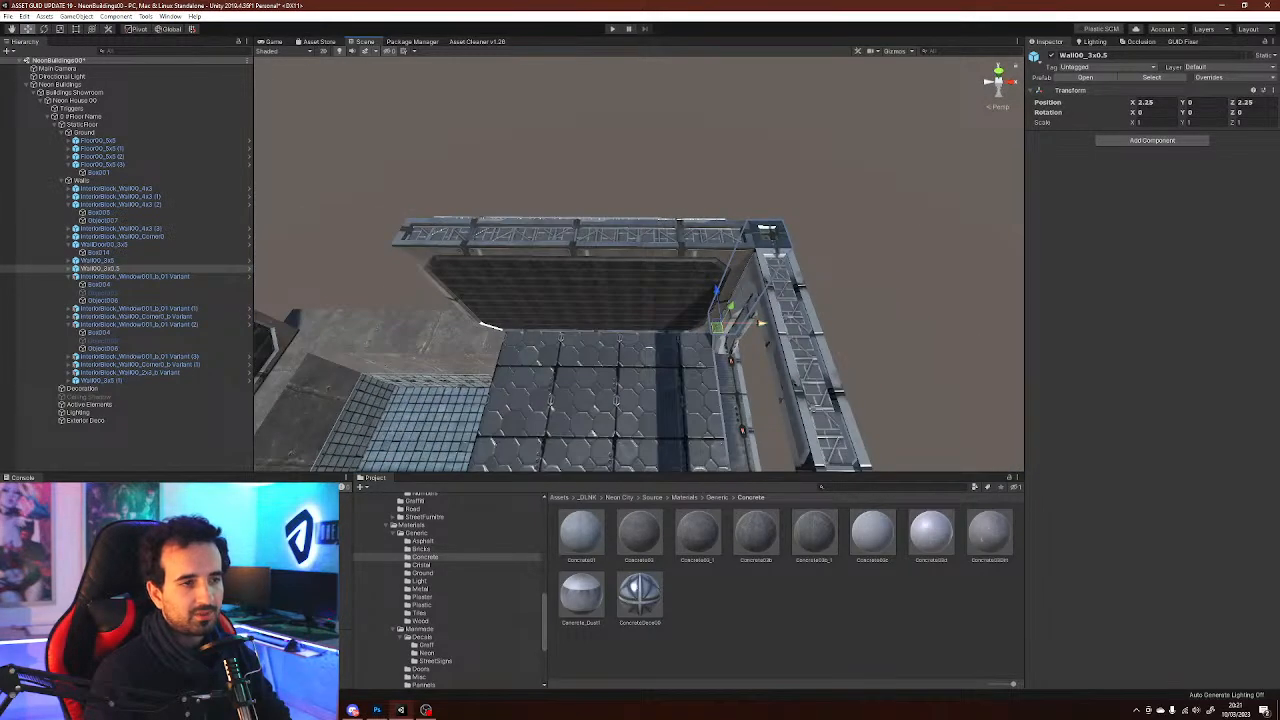
Duplicate the Wall00_3x5 wall and move the copy along the same side to X -5
{"action": "left_click", "coordinate": [487, 325]}
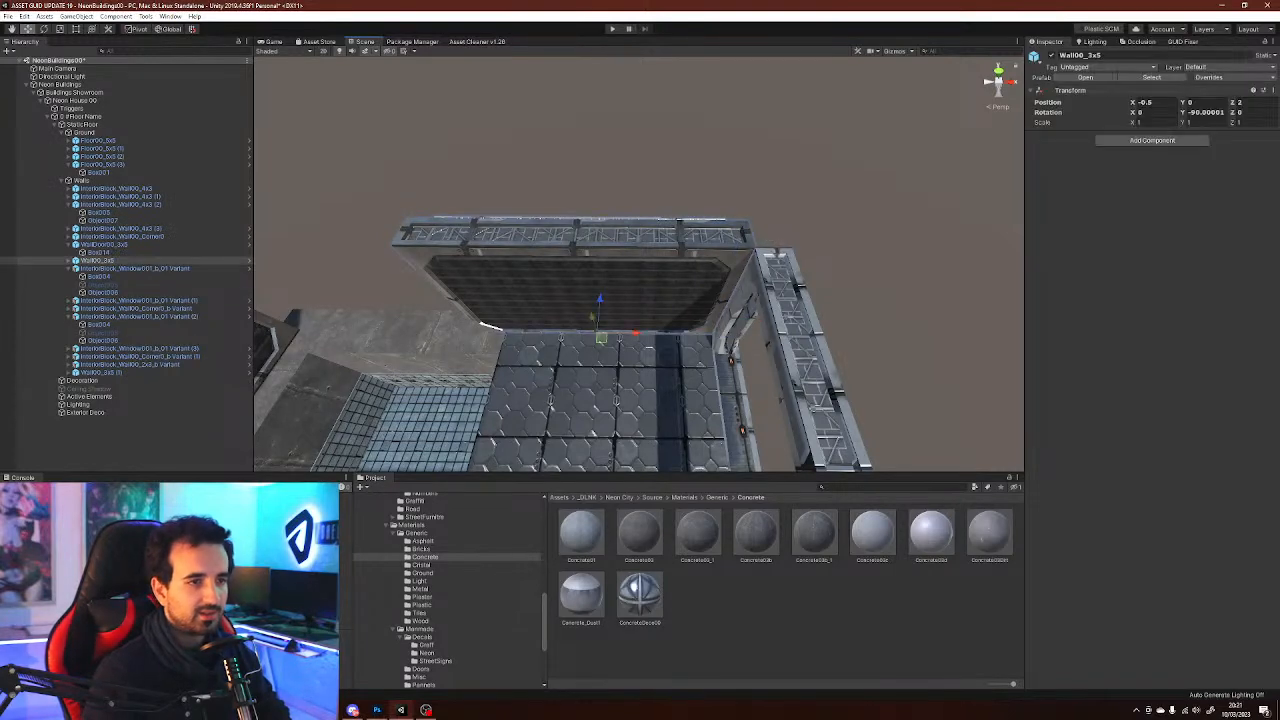
{"action": "key", "text": "d"}
{"action": "right_click_drag", "start_coordinate": [812, 408], "coordinate": [605, 325]}
{"action": "key", "text": "d"}
{"action": "key", "text": "a"}
{"action": "key", "text": "s"}
{"action": "key", "text": "ctrl+d"}
{"action": "left_click_drag", "start_coordinate": [860, 322], "coordinate": [608, 320], "text": "ctrl"}
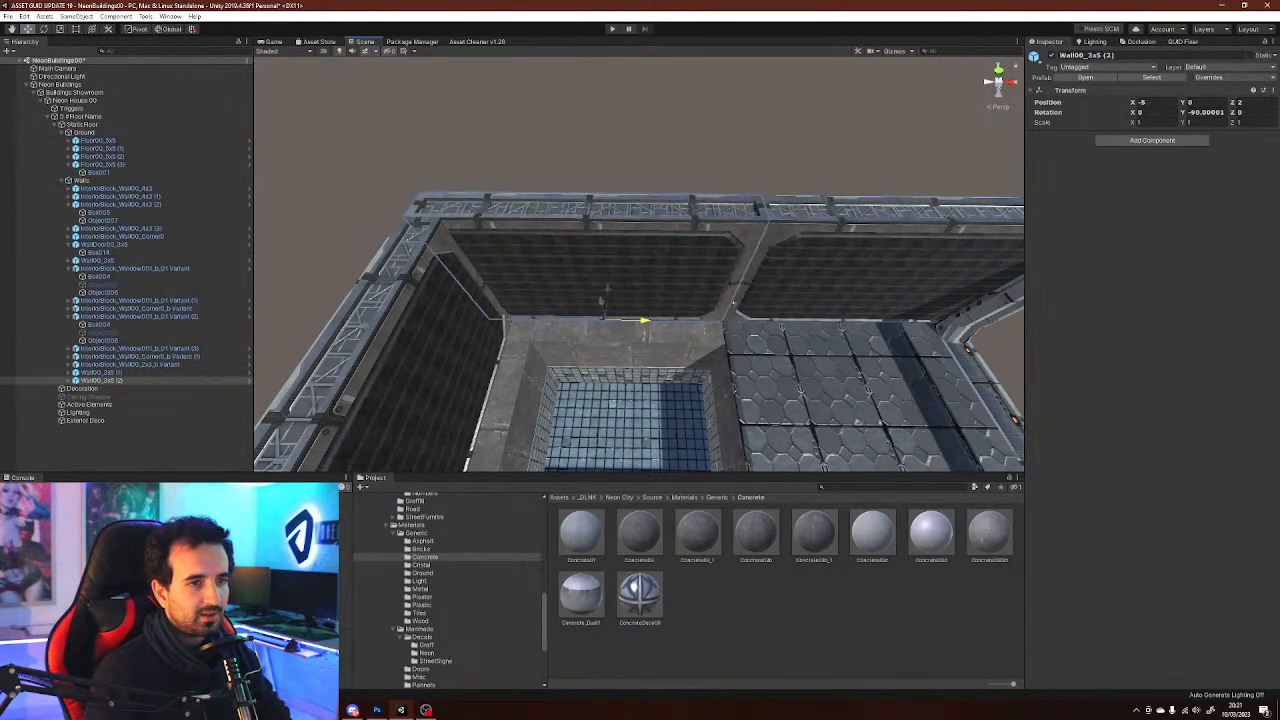
{"action": "key", "text": "a"}
{"action": "right_click_drag", "start_coordinate": [732, 302], "coordinate": [764, 350]}
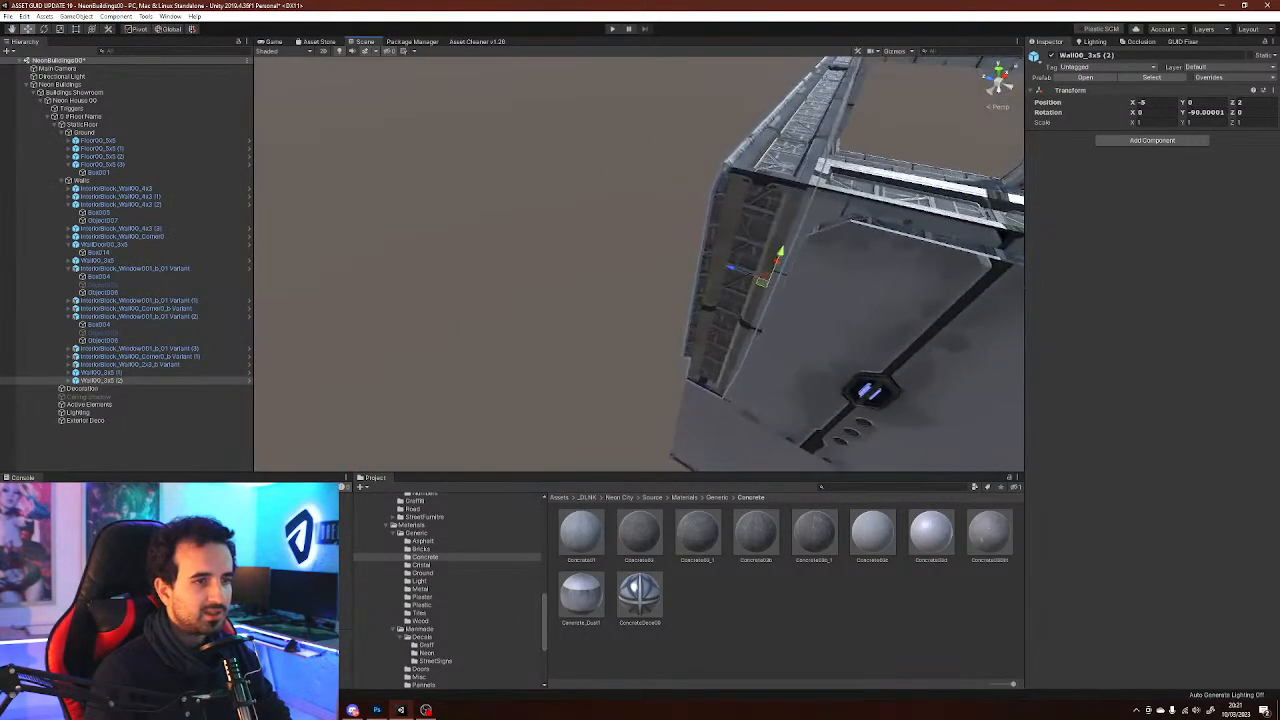
{"action": "left_click", "coordinate": [625, 338]}
{"action": "right_click_drag", "start_coordinate": [625, 338], "coordinate": [663, 326]}
{"action": "scroll", "coordinate": [663, 326], "scroll_direction": "down", "scroll_amount": 5}
{"action": "left_click_drag", "start_coordinate": [663, 326], "coordinate": [690, 218], "text": "alt"}
{"action": "key", "text": "w"}
{"action": "right_click_drag", "start_coordinate": [690, 218], "coordinate": [960, 345]}
{"action": "key", "text": "a"}
{"action": "key", "text": "w"}
Replace the floor tile's material with a Panels material
{"action": "right_click_drag", "start_coordinate": [560, 290], "coordinate": [548, 331]}
{"action": "left_click", "coordinate": [548, 331]}
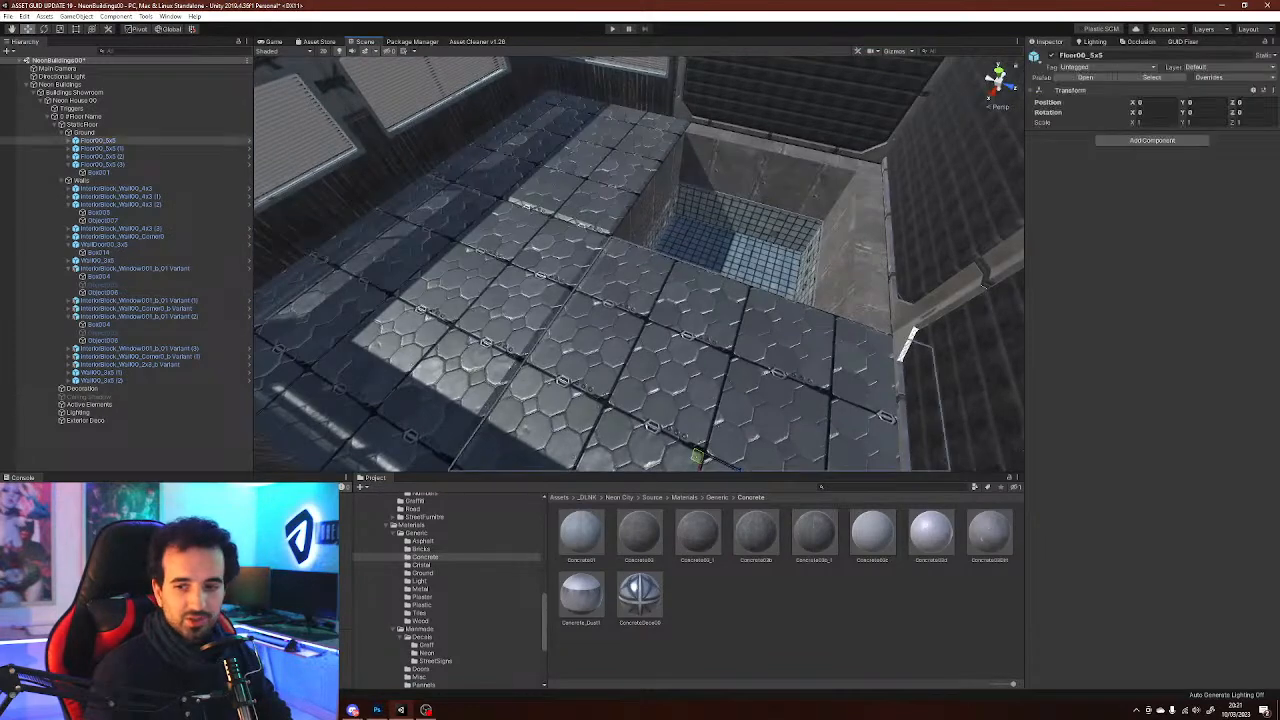
{"action": "left_click", "coordinate": [548, 331]}
{"action": "left_click", "coordinate": [1152, 194]}
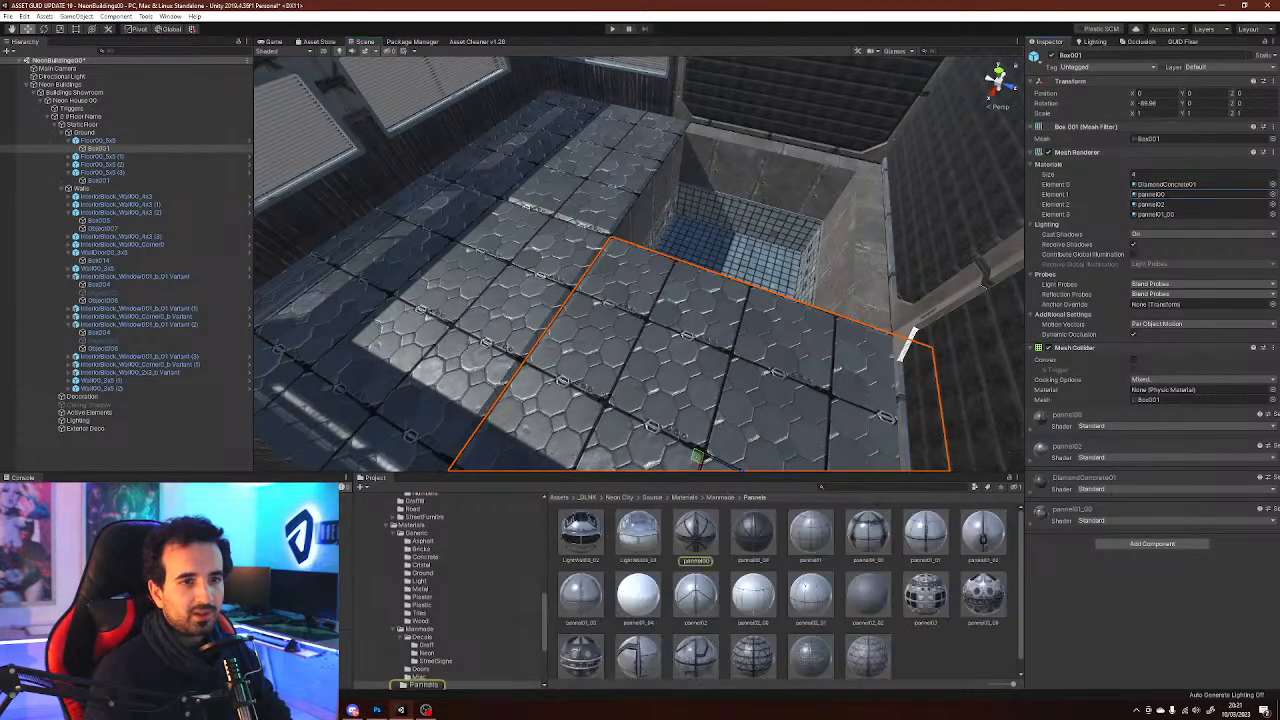
{"action": "left_click", "coordinate": [952, 655]}
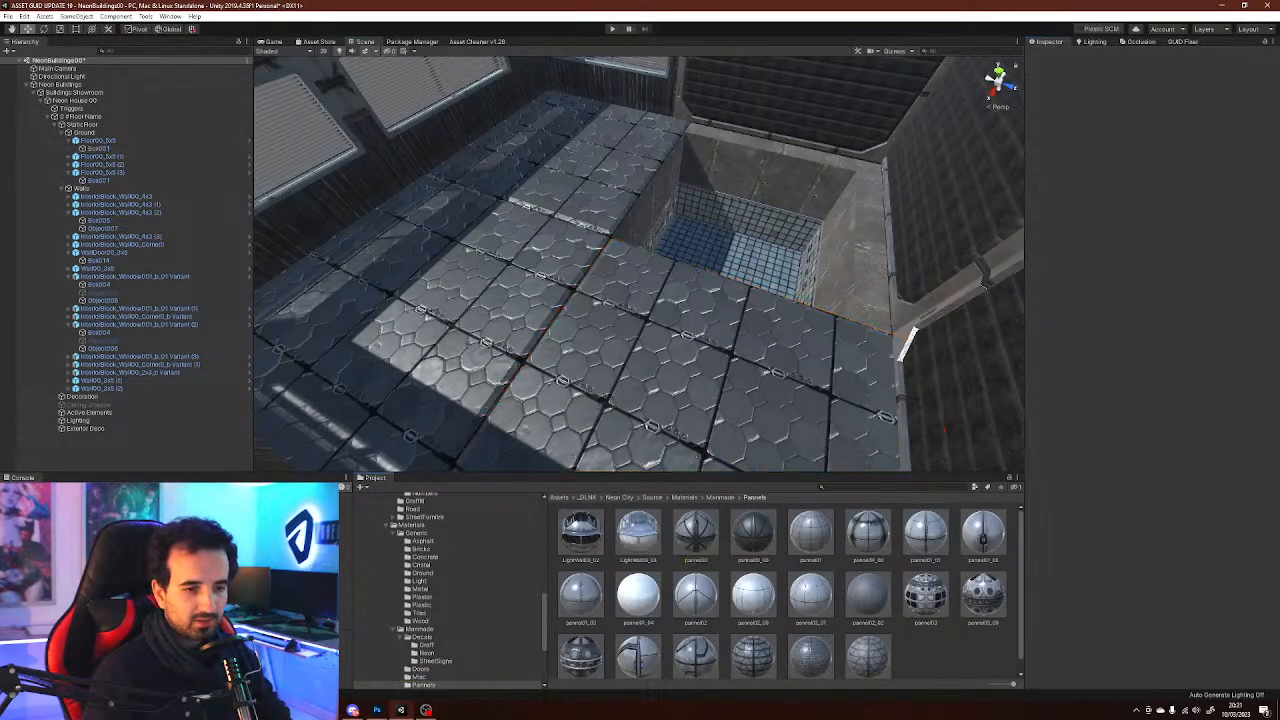
{"action": "left_click_drag", "start_coordinate": [866, 596], "coordinate": [690, 345]}
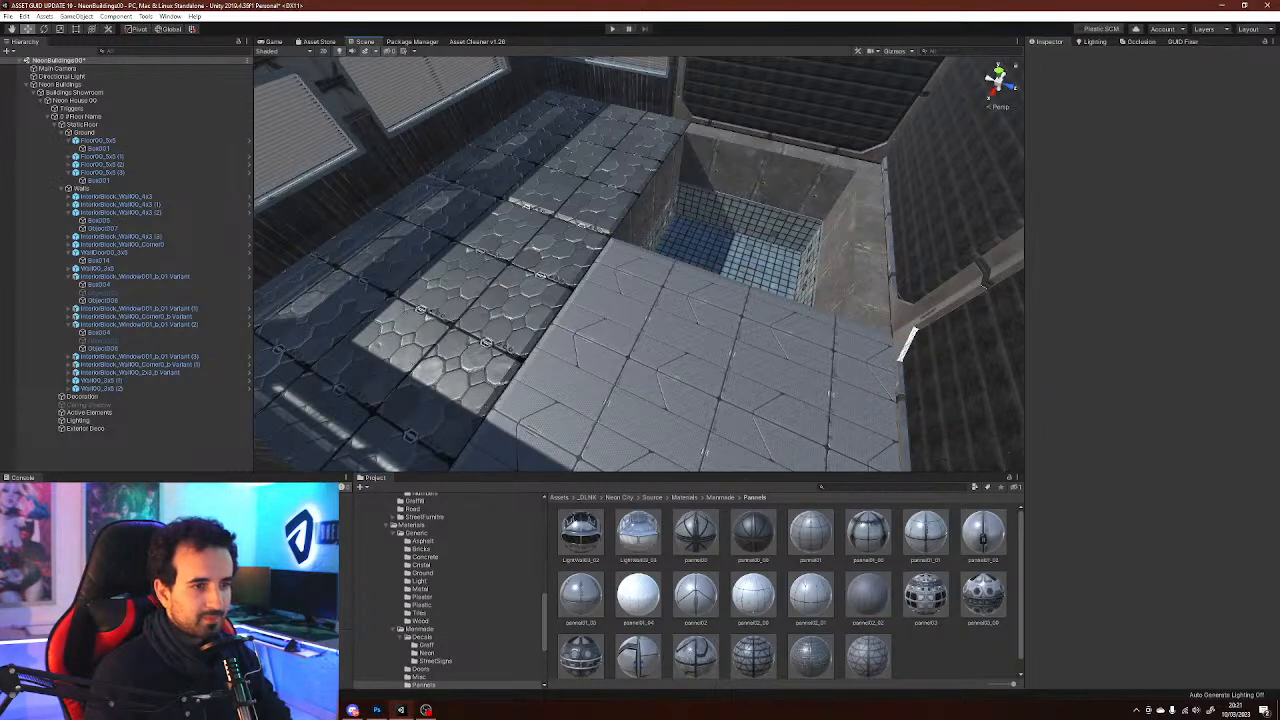
{"action": "right_click_drag", "start_coordinate": [697, 321], "coordinate": [568, 305]}
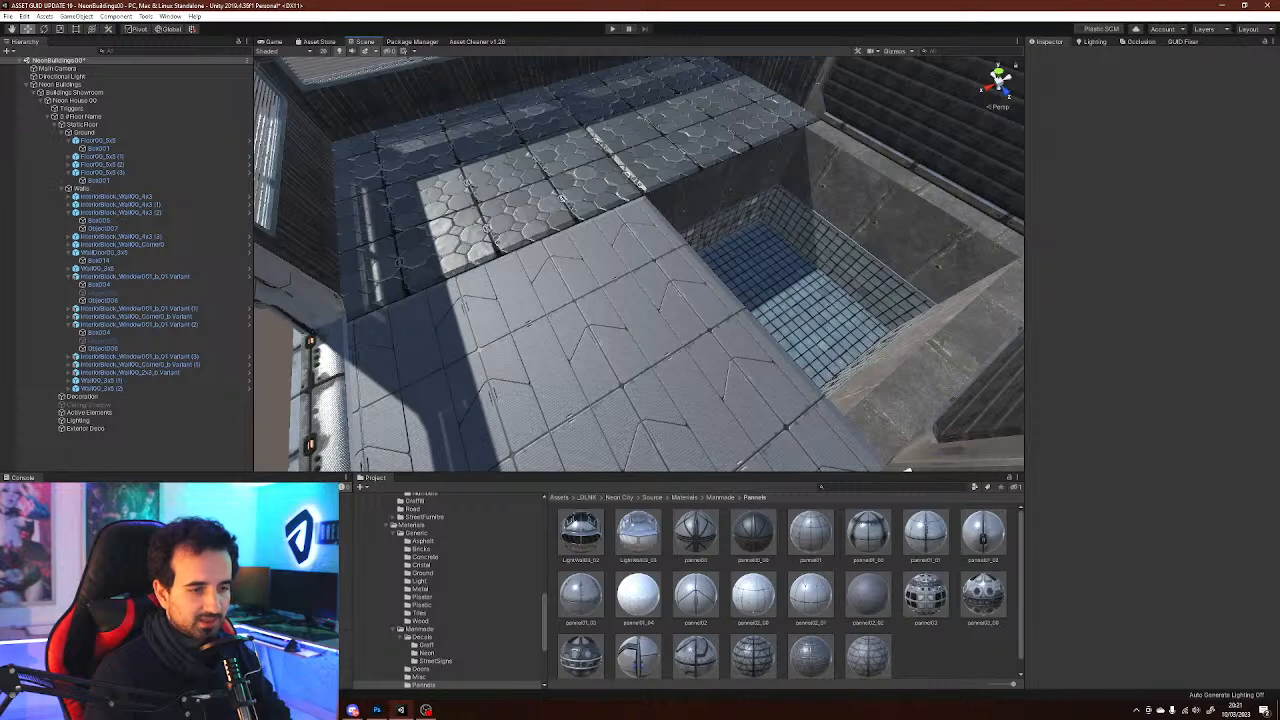
Browse the project's material folders, from Panels and Tech to Plaster, Crystal, Light and Ground, for a floor material
{"action": "scroll", "coordinate": [787, 590], "scroll_direction": "down", "scroll_amount": 1}
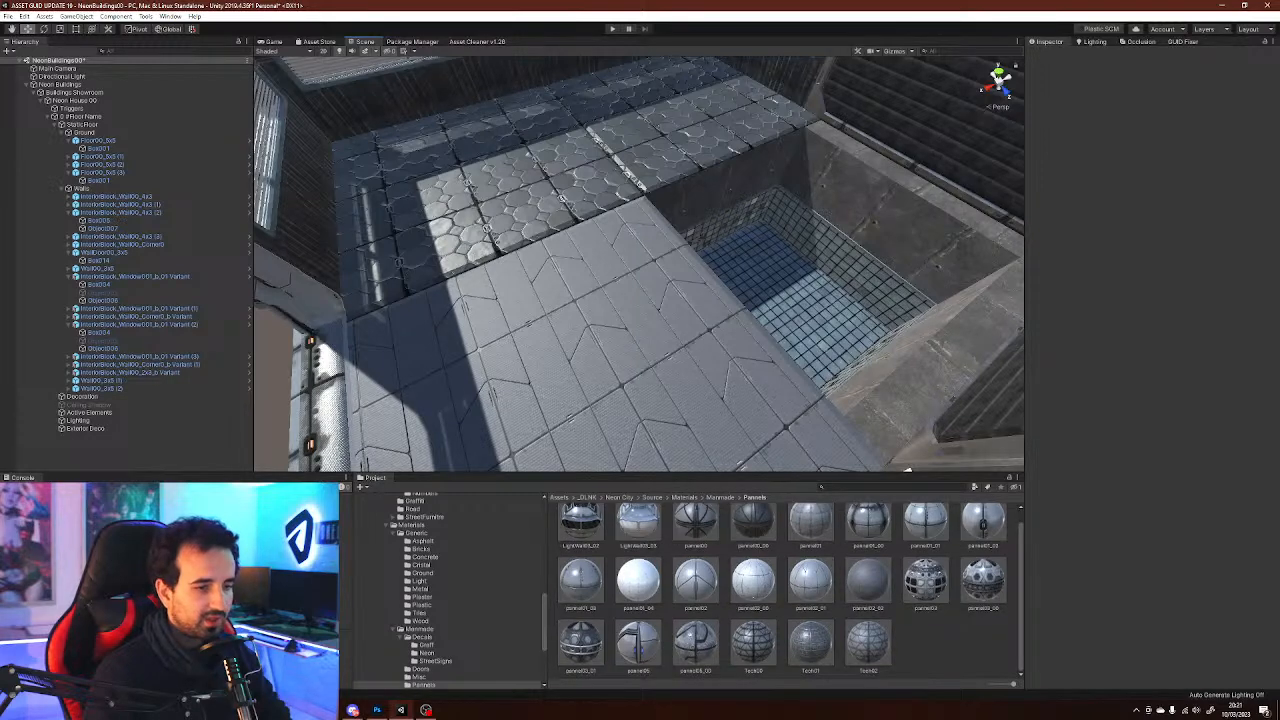
{"action": "left_click", "coordinate": [812, 312]}
{"action": "left_click", "coordinate": [812, 312]}
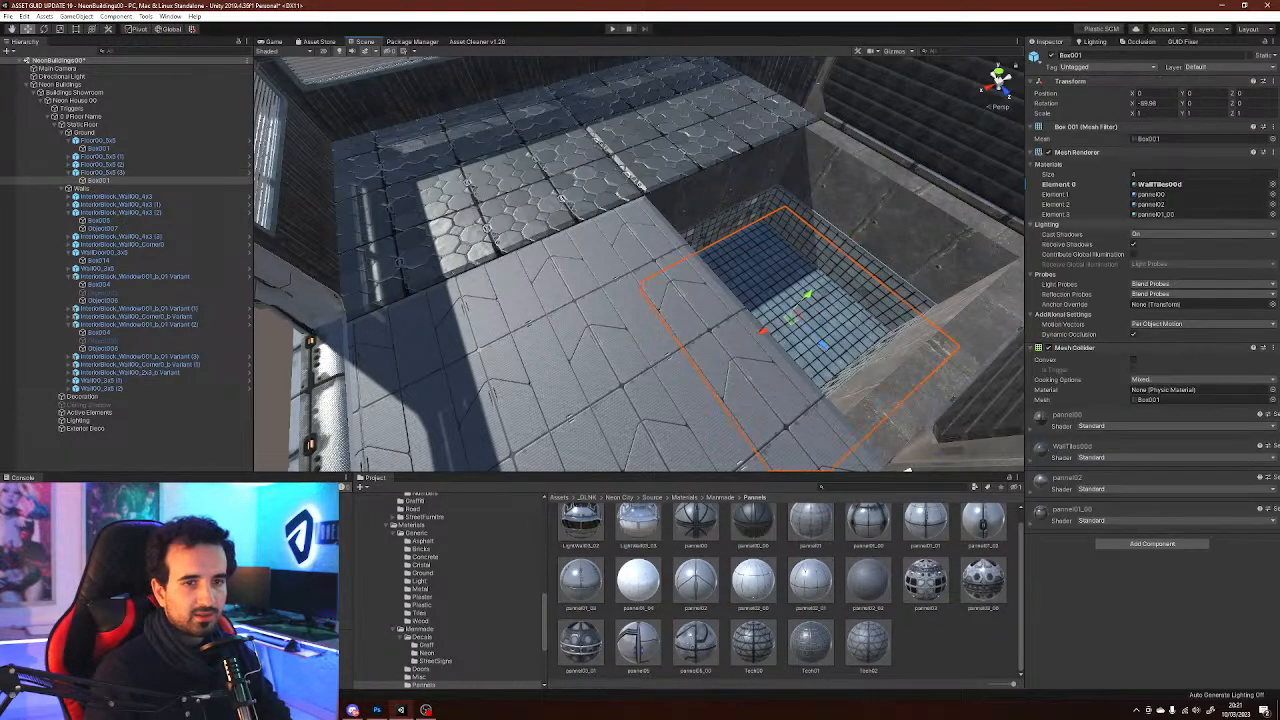
{"action": "scroll", "coordinate": [426, 632], "scroll_direction": "down", "scroll_amount": 2}
{"action": "left_click", "coordinate": [425, 633]}
{"action": "left_click", "coordinate": [420, 641]}
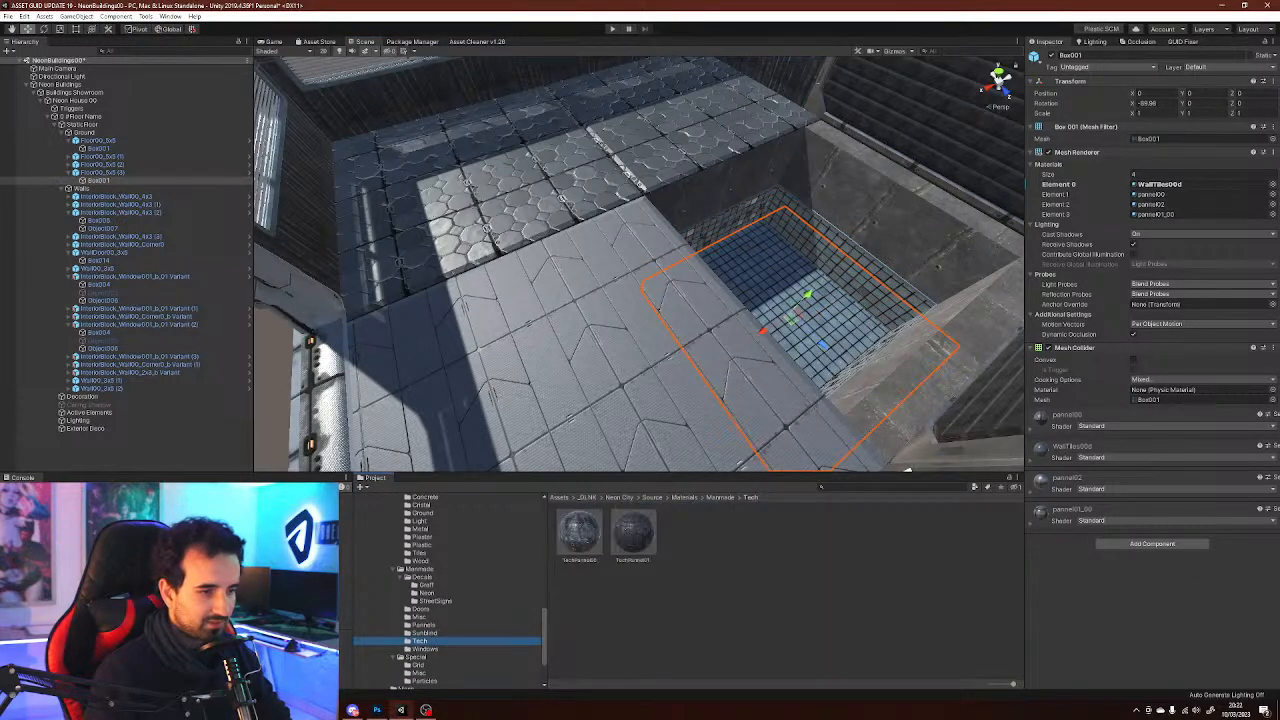
{"action": "left_click", "coordinate": [435, 601]}
{"action": "left_click", "coordinate": [421, 609]}
{"action": "left_click", "coordinate": [420, 529]}
{"action": "left_click", "coordinate": [422, 537]}
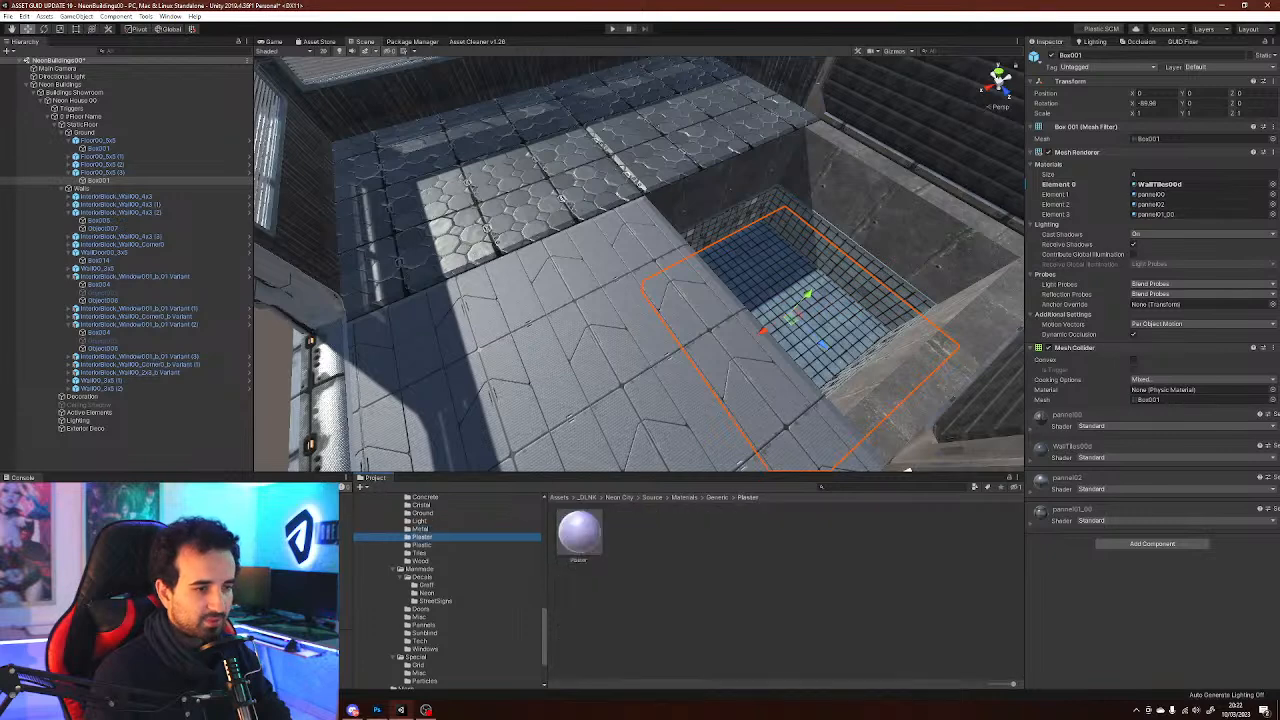
{"action": "left_click", "coordinate": [422, 545]}
{"action": "left_click", "coordinate": [421, 505]}
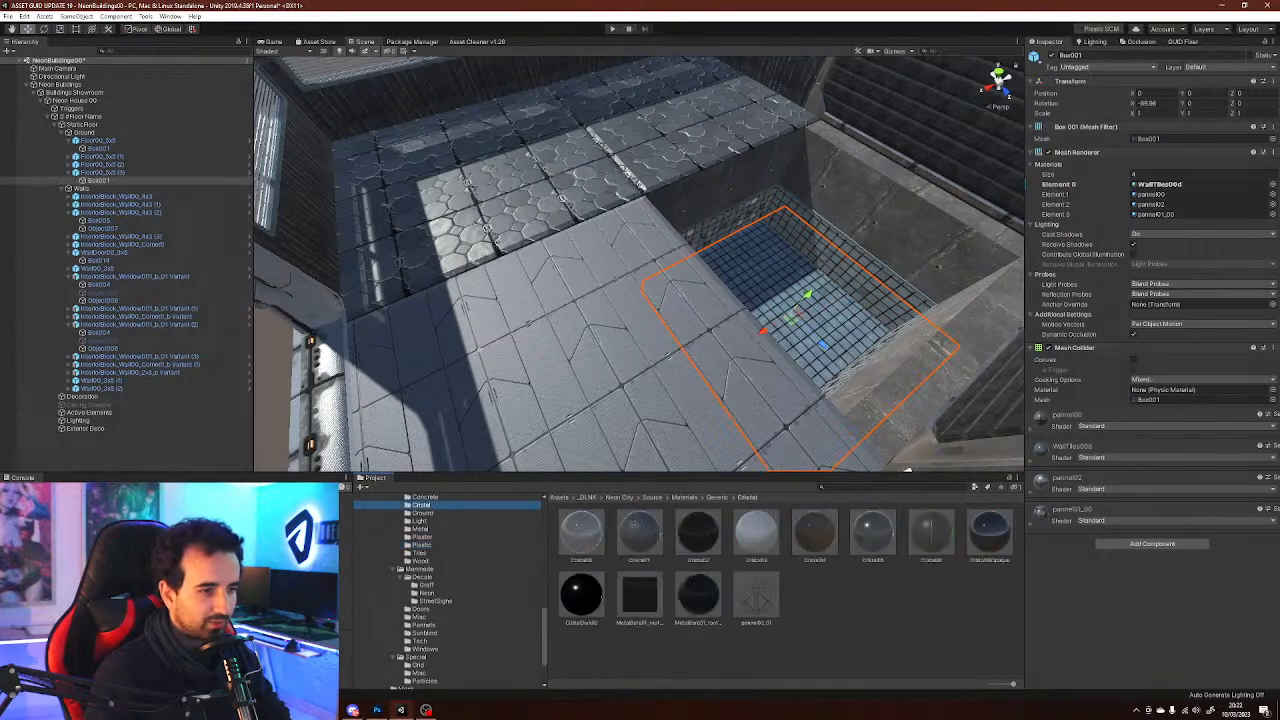
{"action": "left_click", "coordinate": [423, 513]}
{"action": "left_click", "coordinate": [420, 521]}
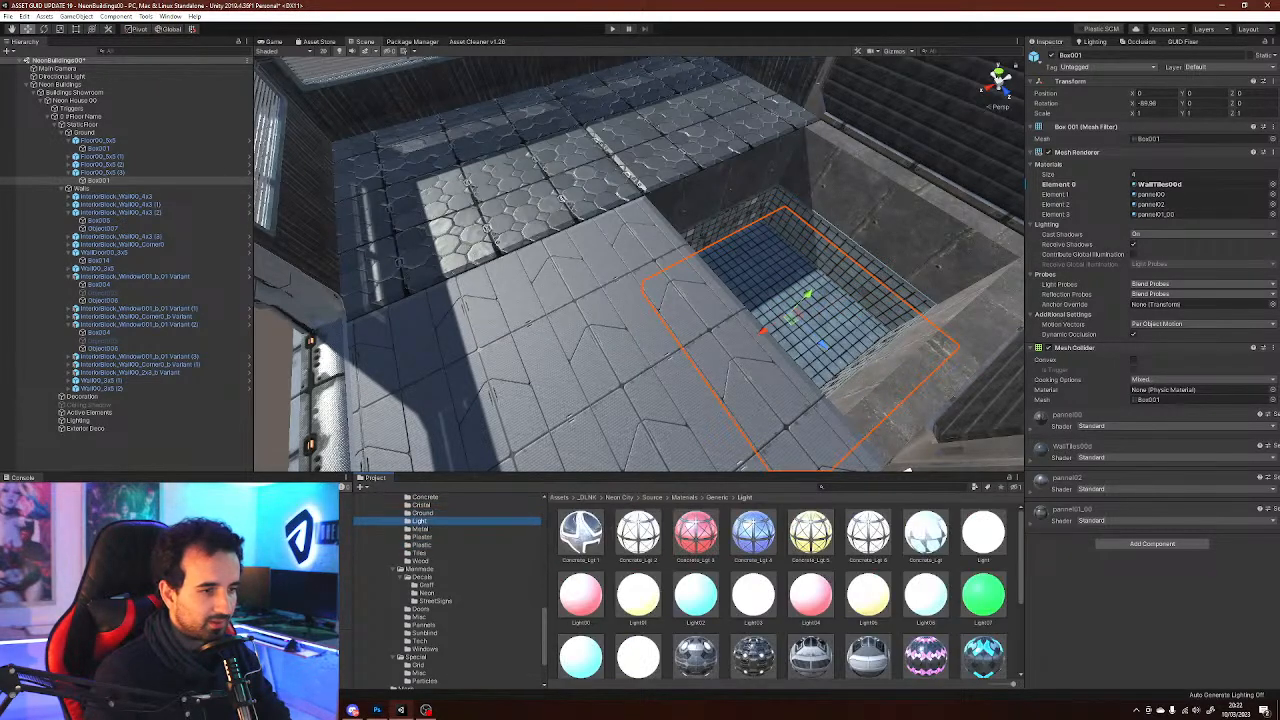
{"action": "left_click", "coordinate": [423, 513]}
{"action": "left_click", "coordinate": [420, 521]}
{"action": "left_click", "coordinate": [423, 513]}
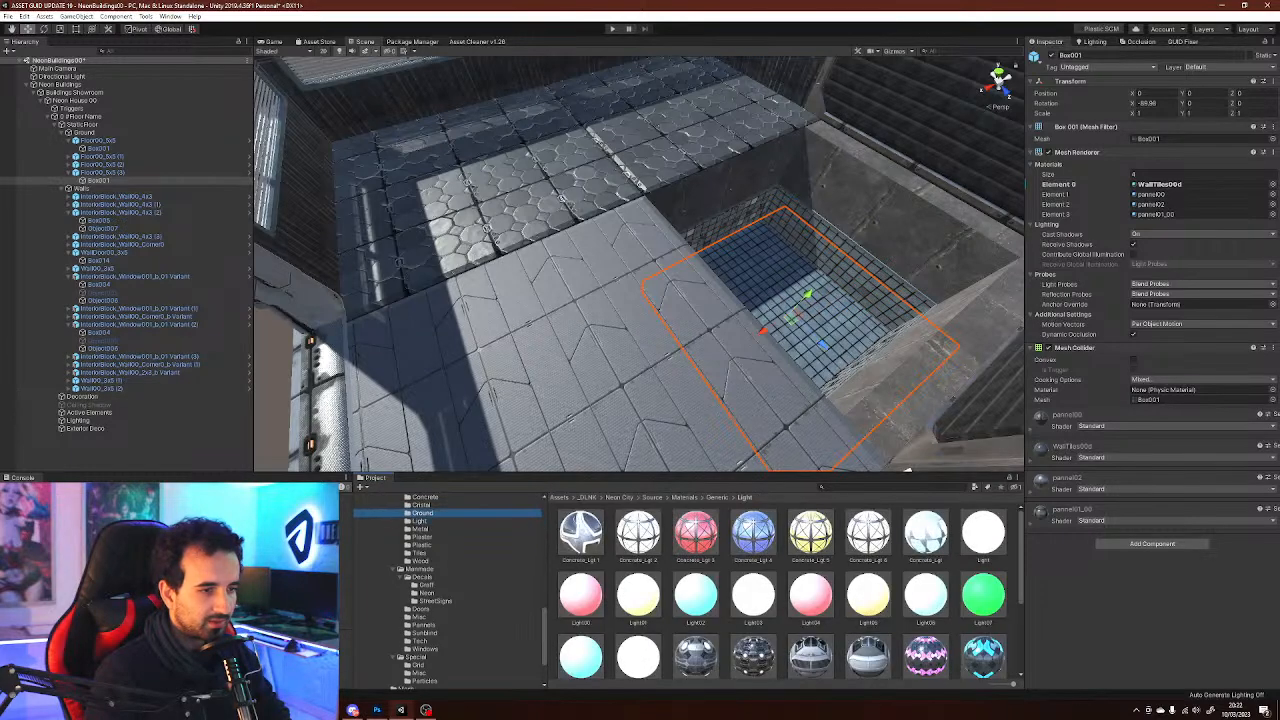
{"action": "scroll", "coordinate": [447, 591], "scroll_direction": "up", "scroll_amount": 3}
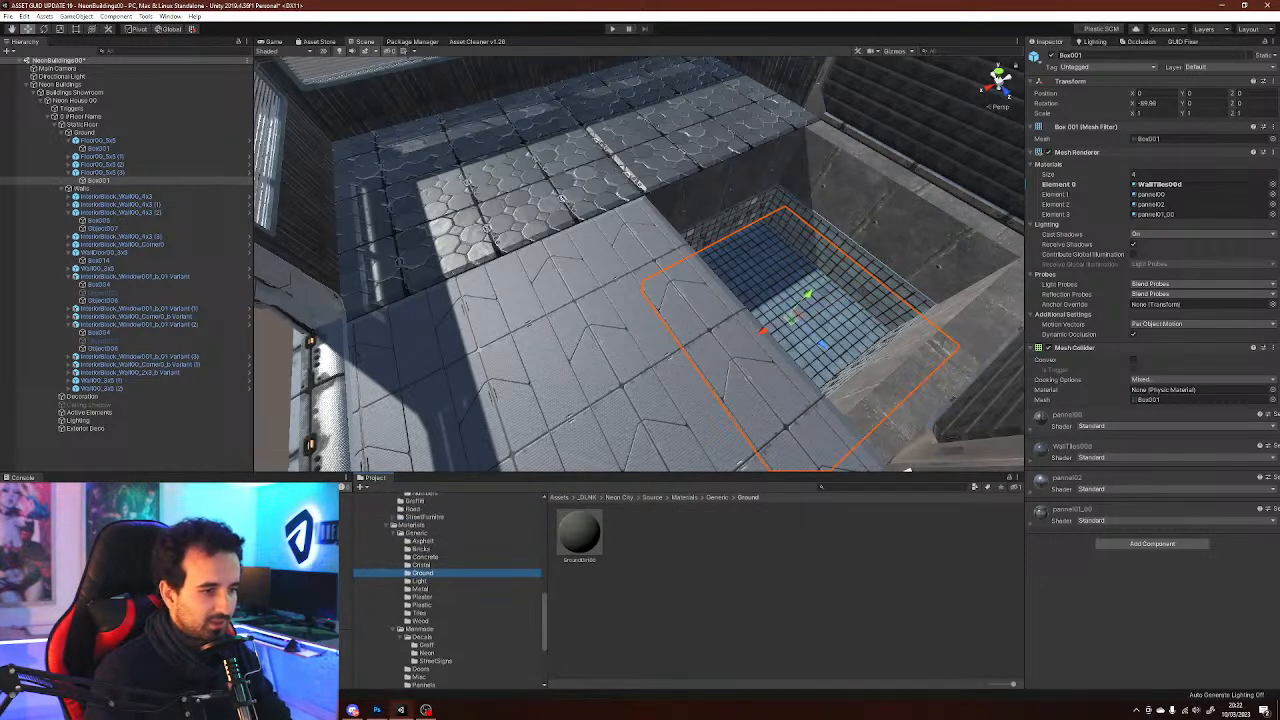
Try concrete materials on the upper floor tiles beside the sunken room
{"action": "left_click", "coordinate": [425, 557]}
{"action": "left_click_drag", "start_coordinate": [640, 590], "coordinate": [640, 366]}
{"action": "key", "text": "ctrl+z"}
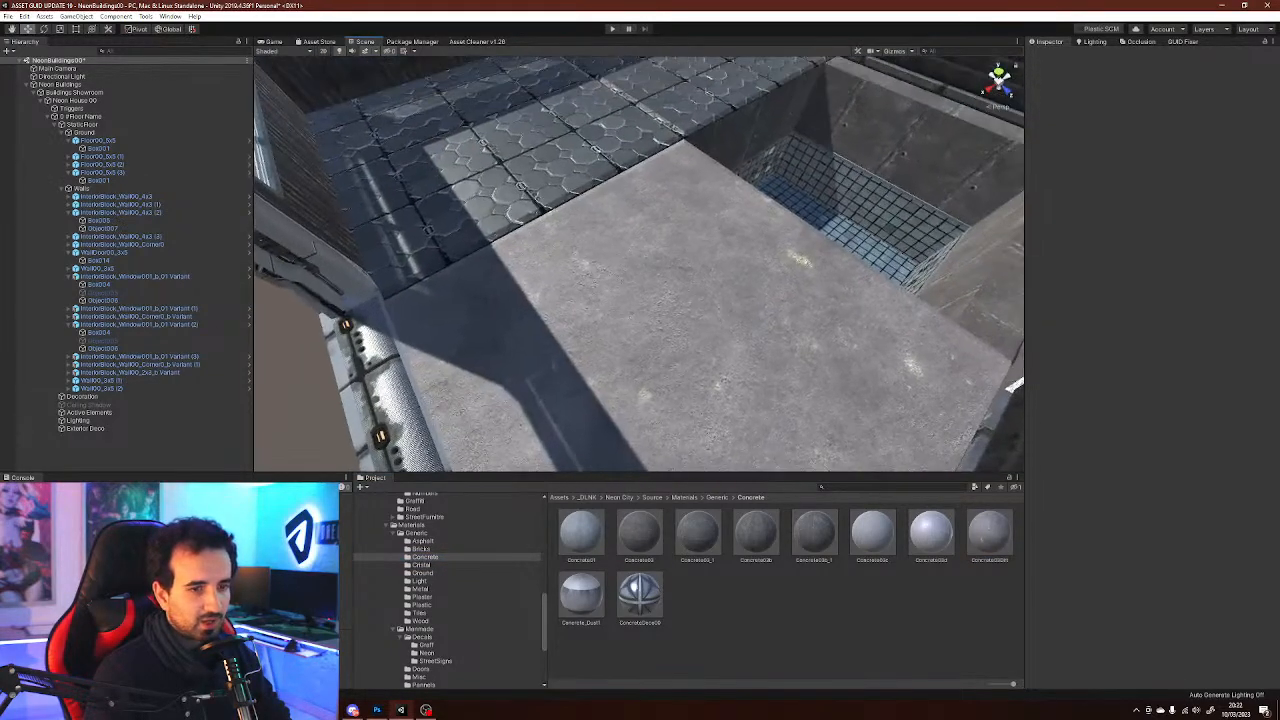
{"action": "left_click_drag", "start_coordinate": [815, 532], "coordinate": [722, 384]}
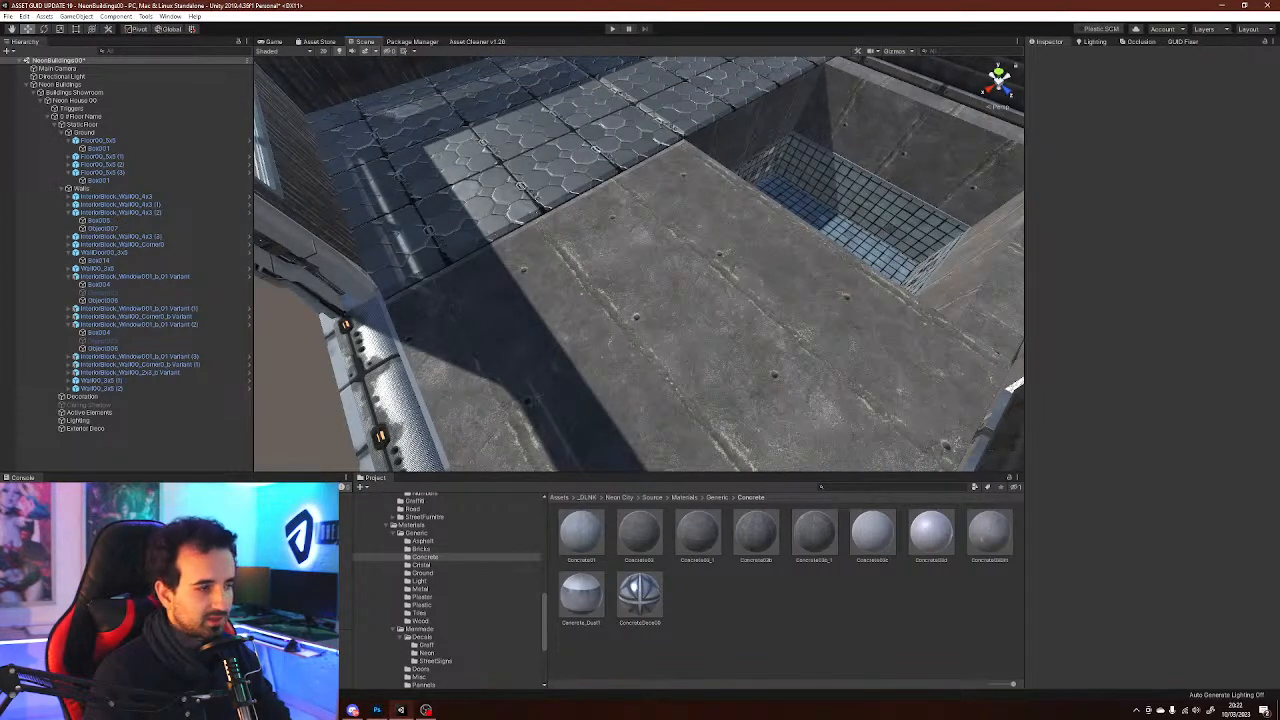
Apply the FloorTiles04c material from the Tiles folder to the upper floor tiles
{"action": "left_click", "coordinate": [421, 549]}
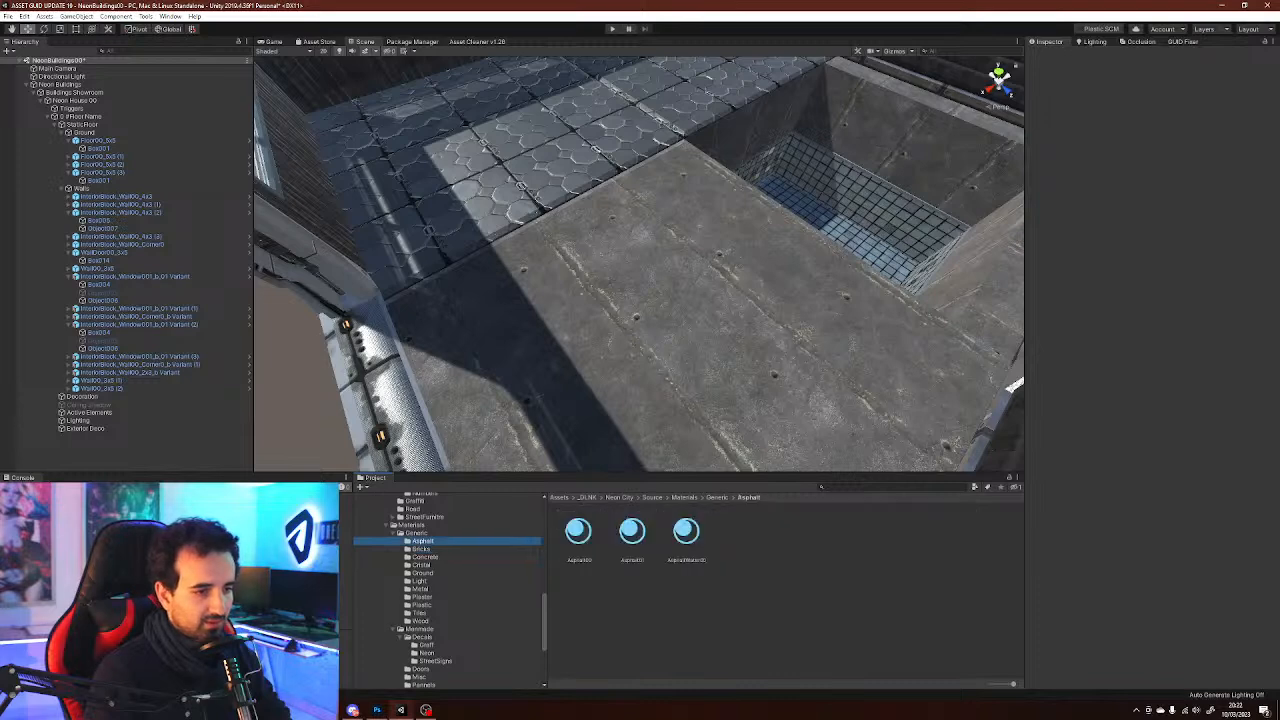
{"action": "left_click", "coordinate": [420, 613]}
{"action": "left_click", "coordinate": [753, 595]}
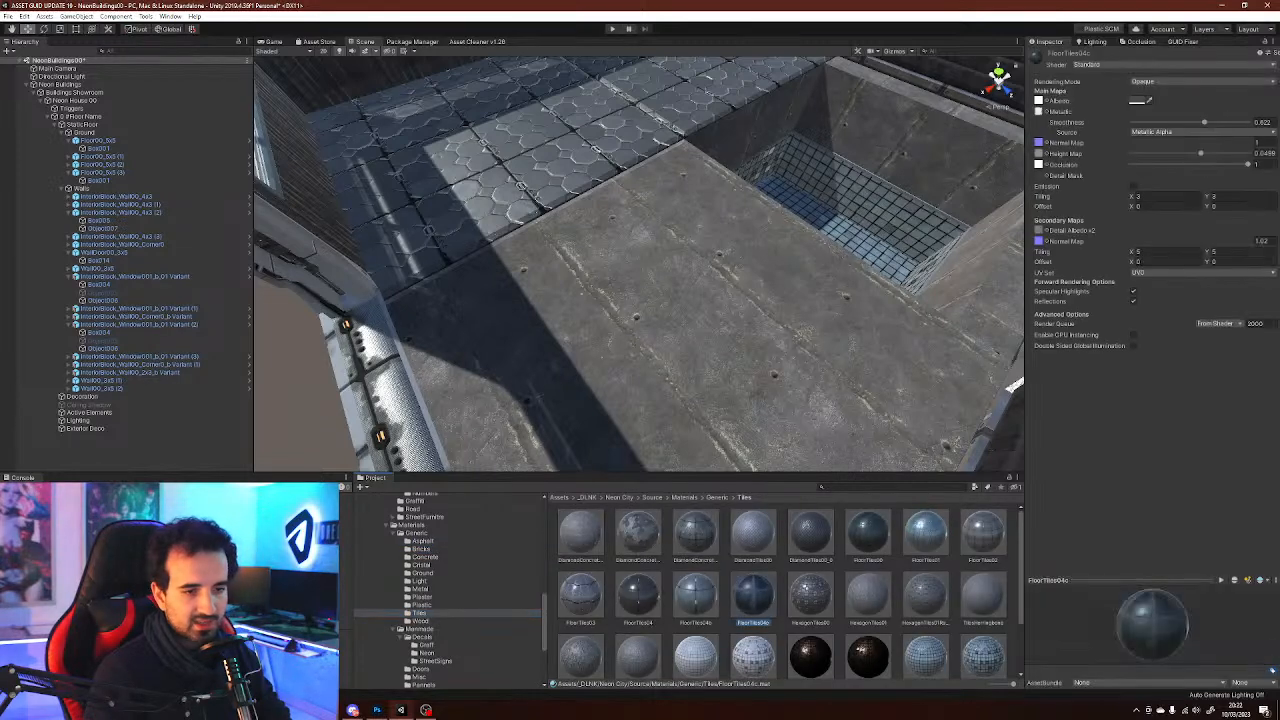
{"action": "left_click_drag", "start_coordinate": [753, 595], "coordinate": [700, 330]}
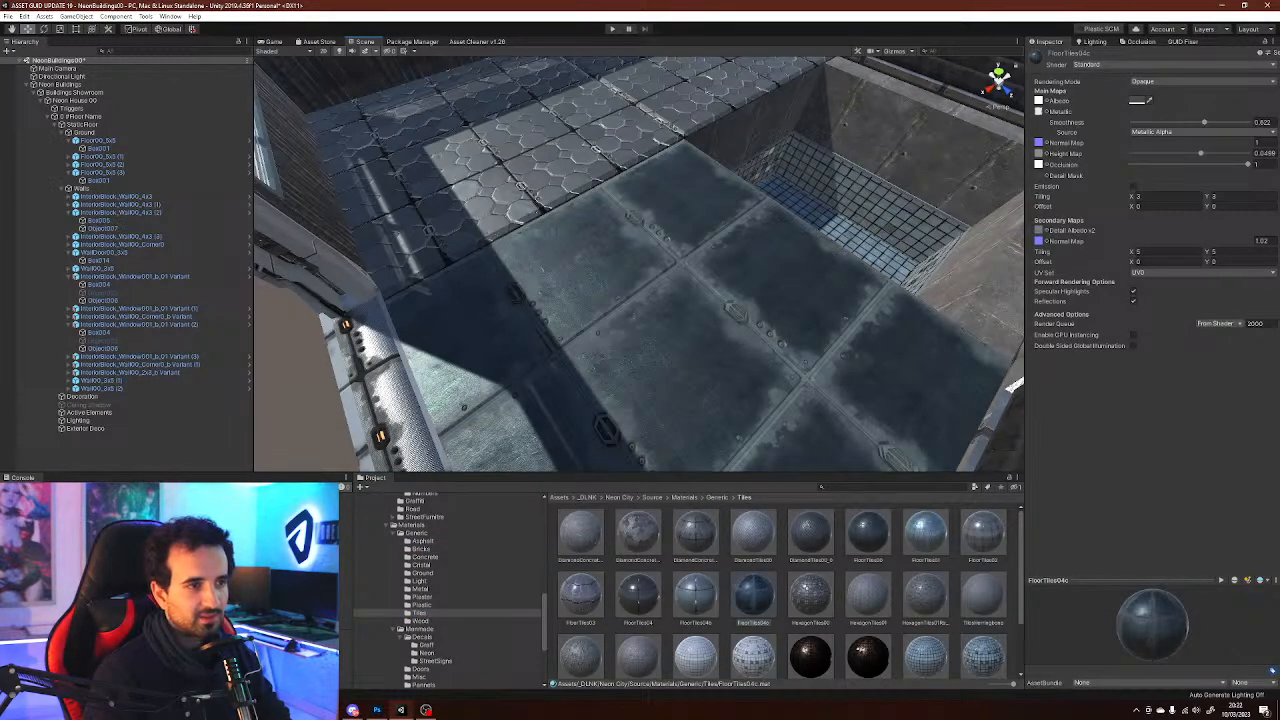
{"action": "left_click_drag", "start_coordinate": [753, 595], "coordinate": [485, 190]}
{"action": "right_click_drag", "start_coordinate": [485, 190], "coordinate": [485, 90]}
{"action": "key", "text": "ctrl+z"}
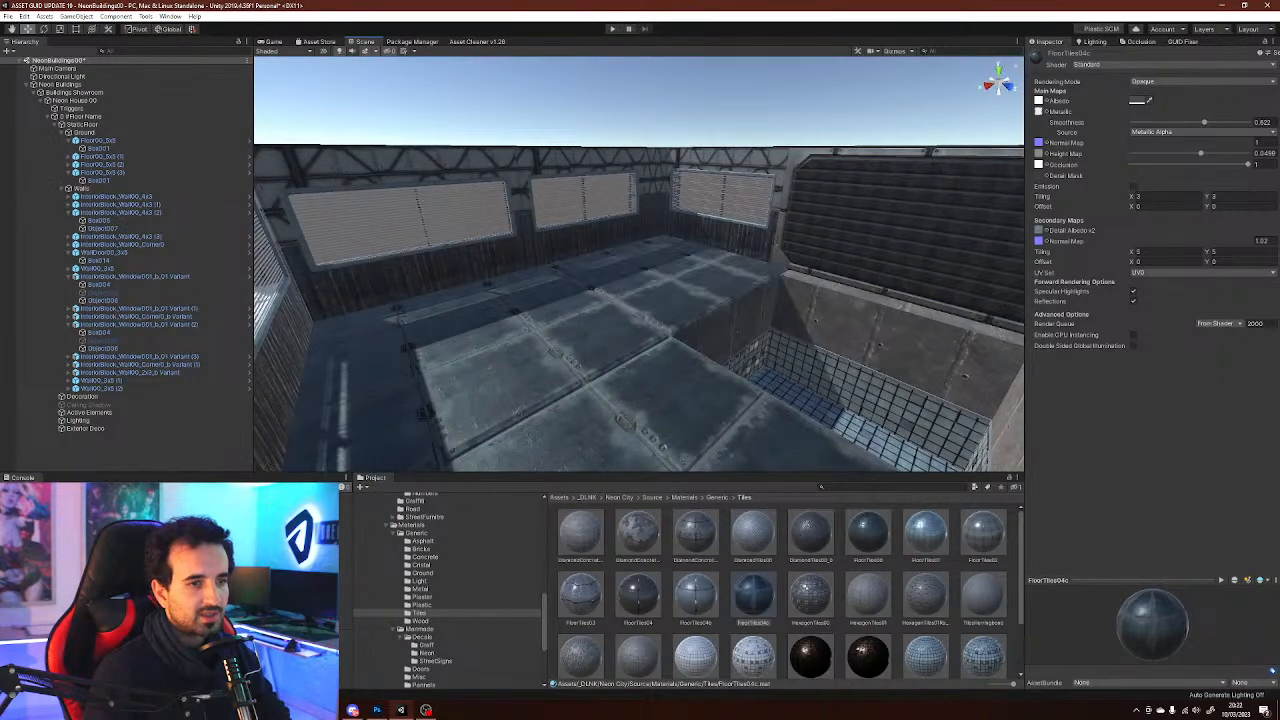
Try the tile material on the sunken room's inner walls
{"action": "right_click_drag", "start_coordinate": [540, 290], "coordinate": [690, 422]}
{"action": "key", "text": "w"}
{"action": "key", "text": "s"}
{"action": "left_click_drag", "start_coordinate": [811, 596], "coordinate": [545, 278]}
{"action": "key", "text": "ctrl+z"}
{"action": "key", "text": "ctrl+z"}
{"action": "mouse_move", "coordinate": [598, 250]}
{"action": "left_mouse_down"}
{"action": "mouse_move", "coordinate": [700, 222]}
{"action": "mouse_move", "coordinate": [690, 265]}
{"action": "mouse_move", "coordinate": [700, 225]}
{"action": "mouse_move", "coordinate": [590, 250]}
{"action": "left_mouse_up"}
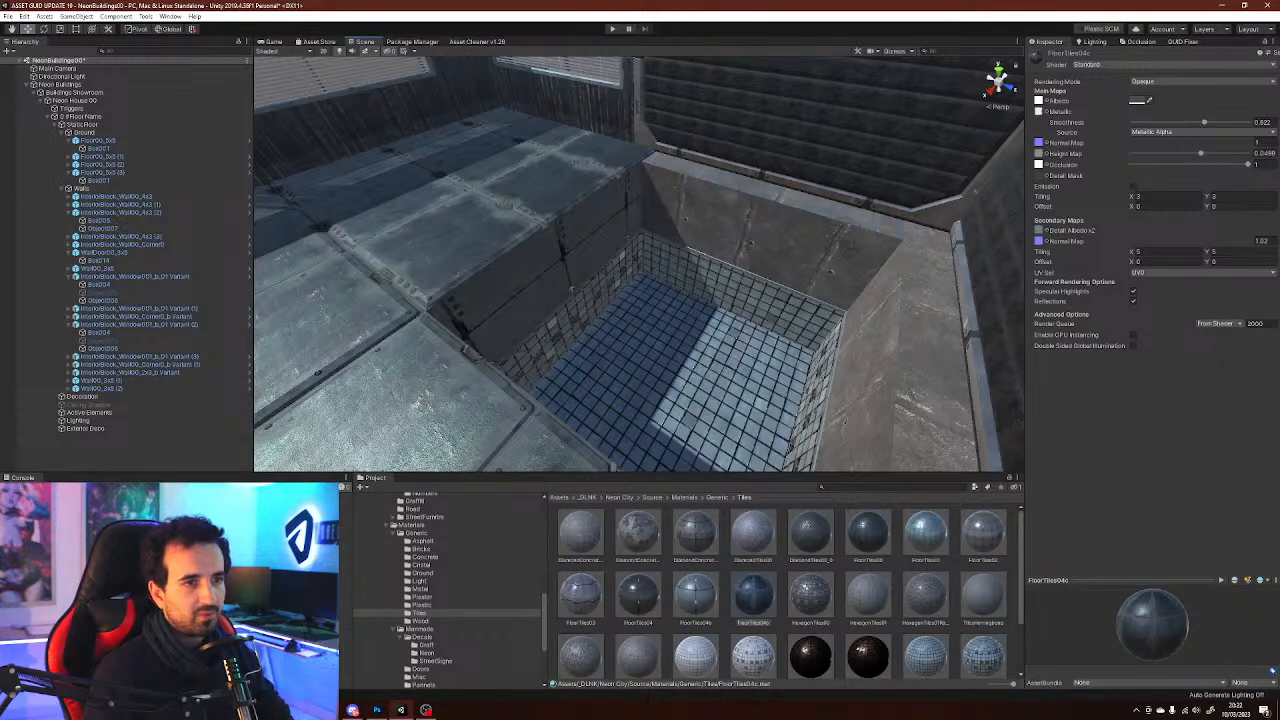
{"action": "key", "text": "ctrl+z"}
{"action": "left_click_drag", "start_coordinate": [753, 598], "coordinate": [585, 265]}
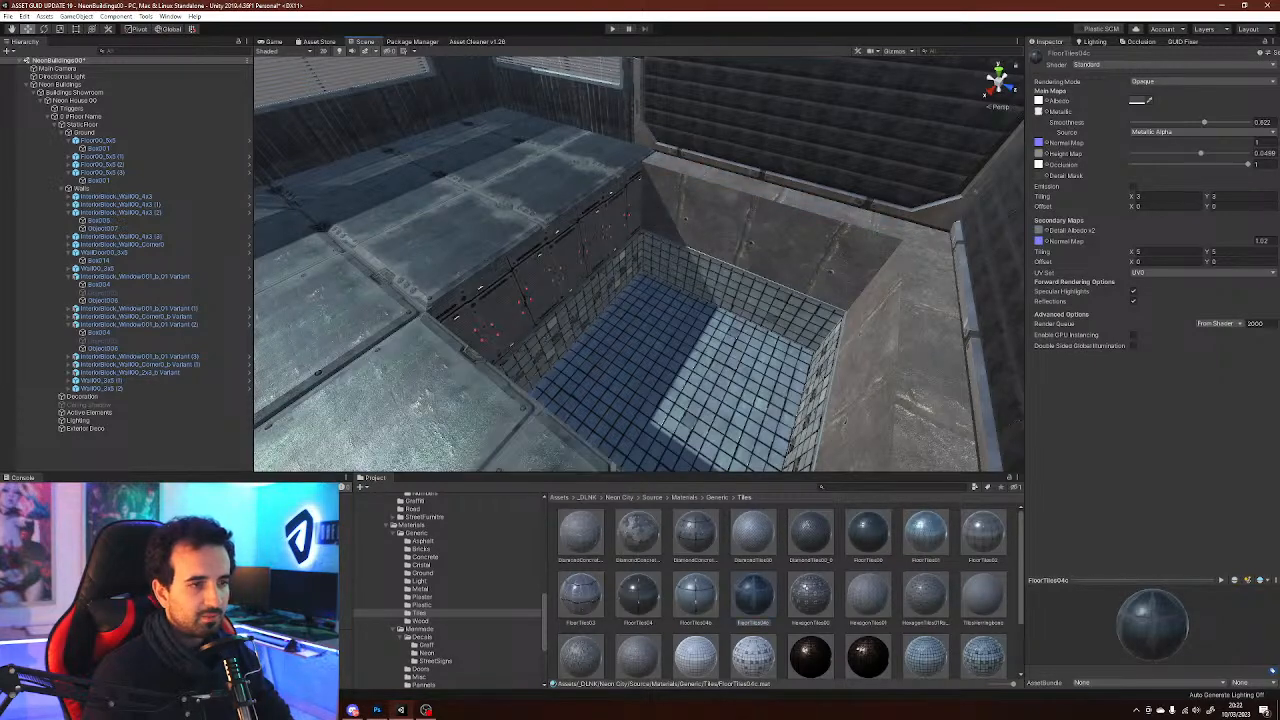
{"action": "left_click_drag", "start_coordinate": [753, 598], "coordinate": [765, 230]}
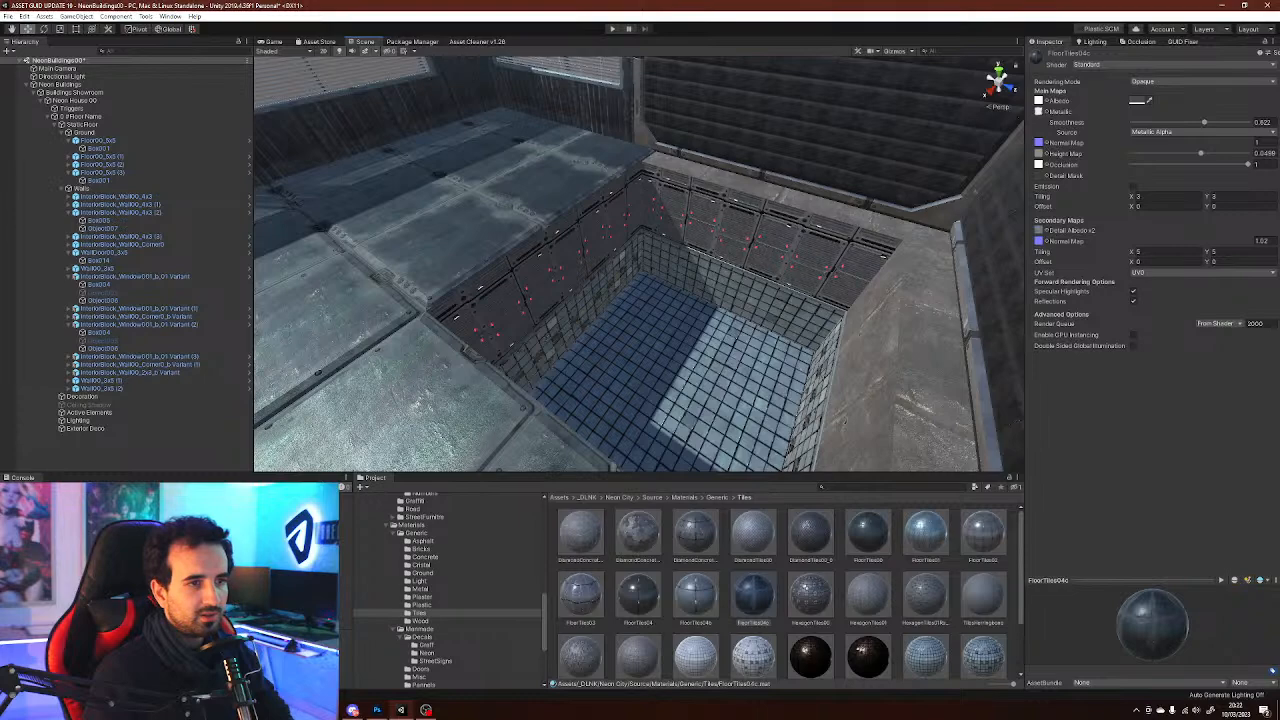
{"action": "key", "text": "ctrl+z"}
{"action": "left_click_drag", "start_coordinate": [835, 335], "coordinate": [590, 375], "text": "alt"}
{"action": "key", "text": "ctrl+z"}
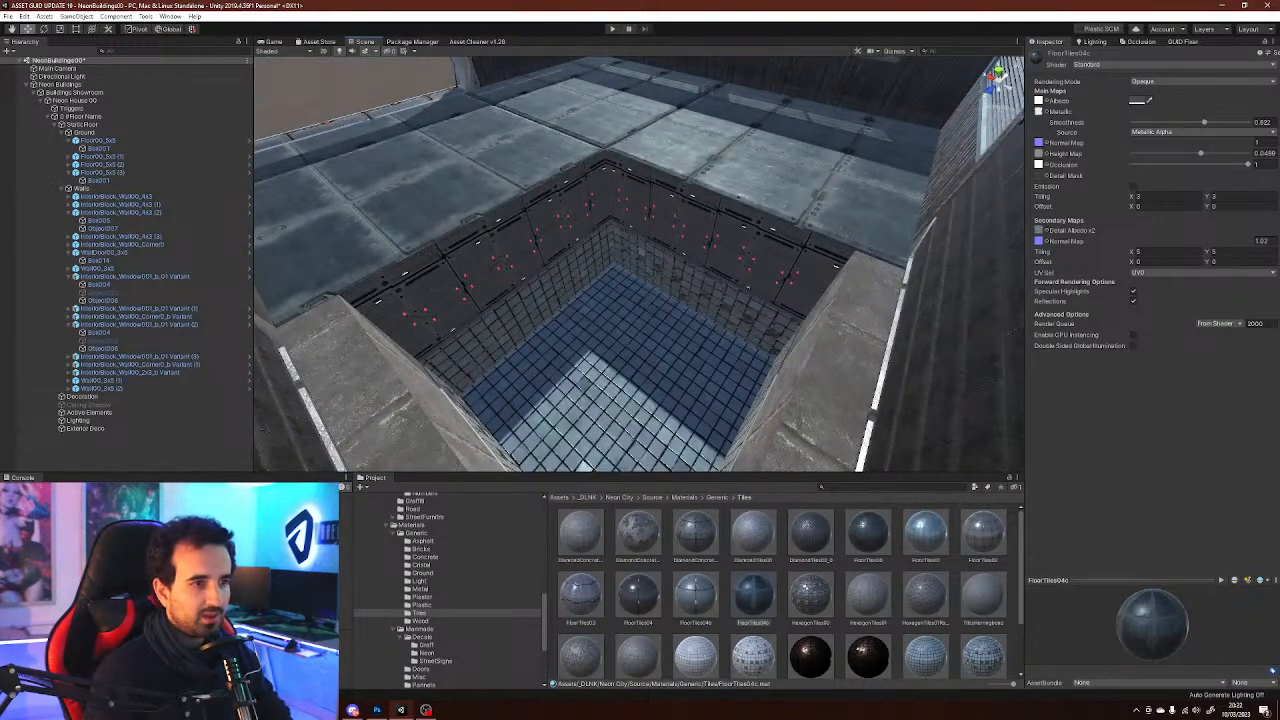
Try tile materials on the sunken room's walls and the upper wall panels
{"action": "scroll", "coordinate": [590, 378], "scroll_direction": "down", "scroll_amount": 1}
{"action": "left_click_drag", "start_coordinate": [590, 378], "coordinate": [705, 268], "text": "alt"}
{"action": "right_click_drag", "start_coordinate": [705, 268], "coordinate": [335, 285]}
{"action": "left_click_drag", "start_coordinate": [638, 597], "coordinate": [594, 262]}
{"action": "scroll", "coordinate": [594, 262], "scroll_direction": "down", "scroll_amount": 3}
{"action": "key", "text": "ctrl+z"}
{"action": "left_click_drag", "start_coordinate": [753, 597], "coordinate": [820, 285]}
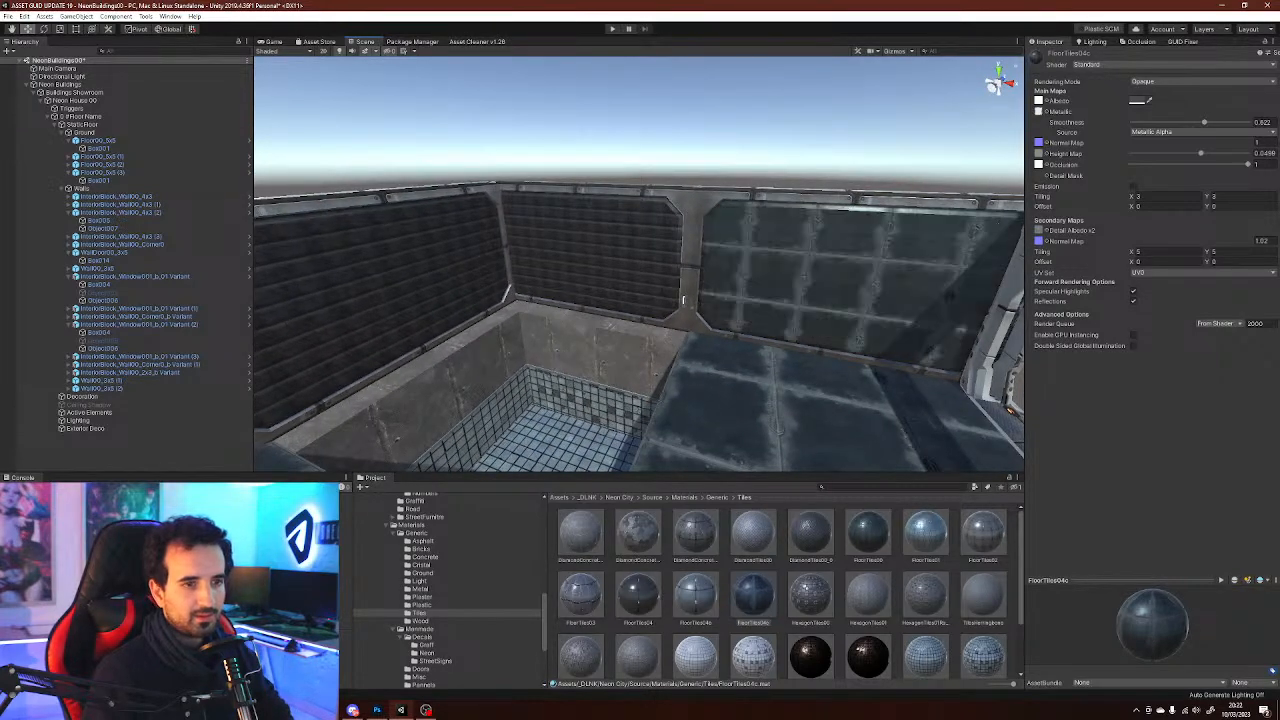
{"action": "key", "text": "ctrl+z"}
{"action": "right_click_drag", "start_coordinate": [820, 285], "coordinate": [854, 296]}
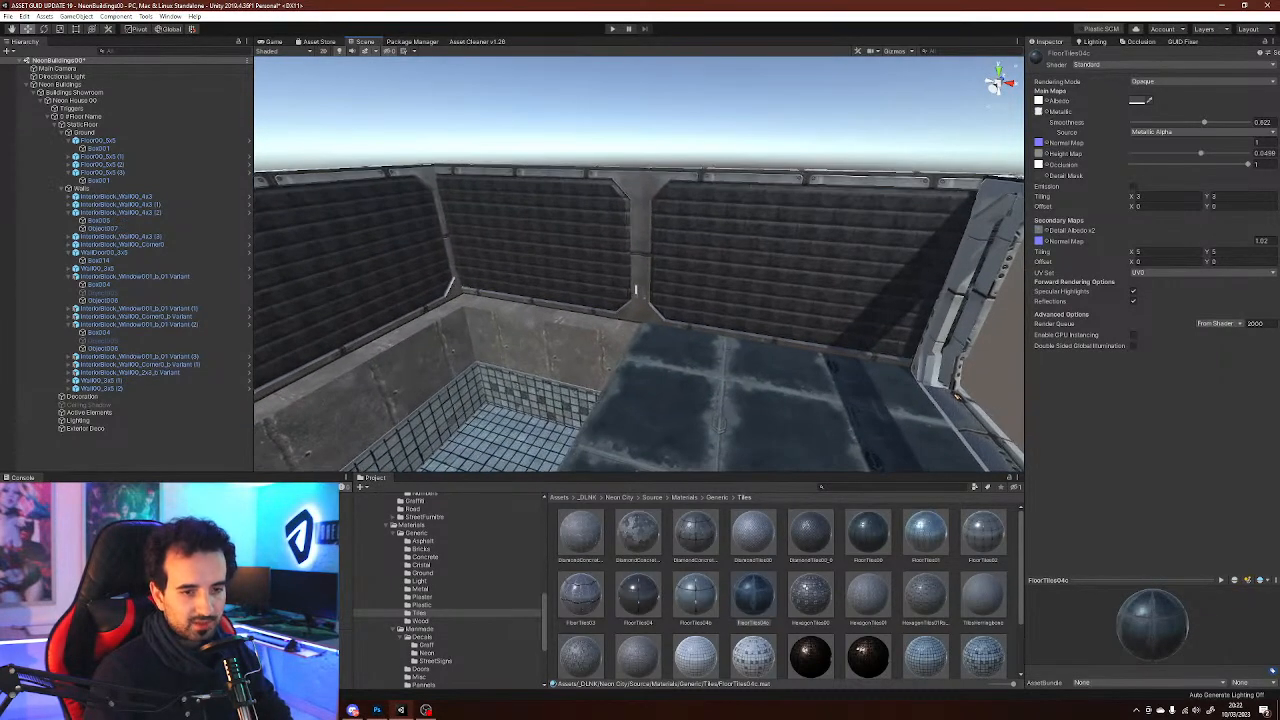
Apply a grid wall tile material to the right-hand wall panel of the upper room
{"action": "left_click_drag", "start_coordinate": [696, 655], "coordinate": [812, 275]}
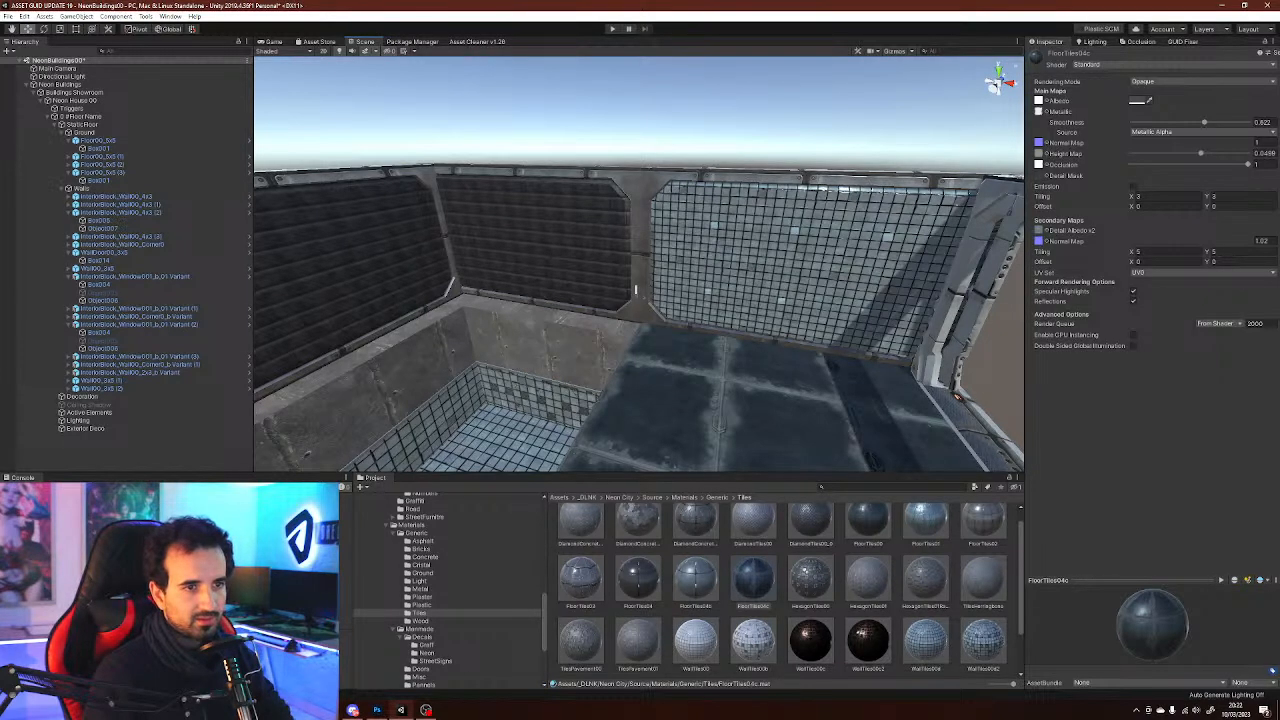
{"action": "left_click_drag", "start_coordinate": [926, 642], "coordinate": [545, 250]}
{"action": "right_click_drag", "start_coordinate": [636, 290], "coordinate": [425, 260]}
{"action": "left_click_drag", "start_coordinate": [926, 642], "coordinate": [650, 225]}
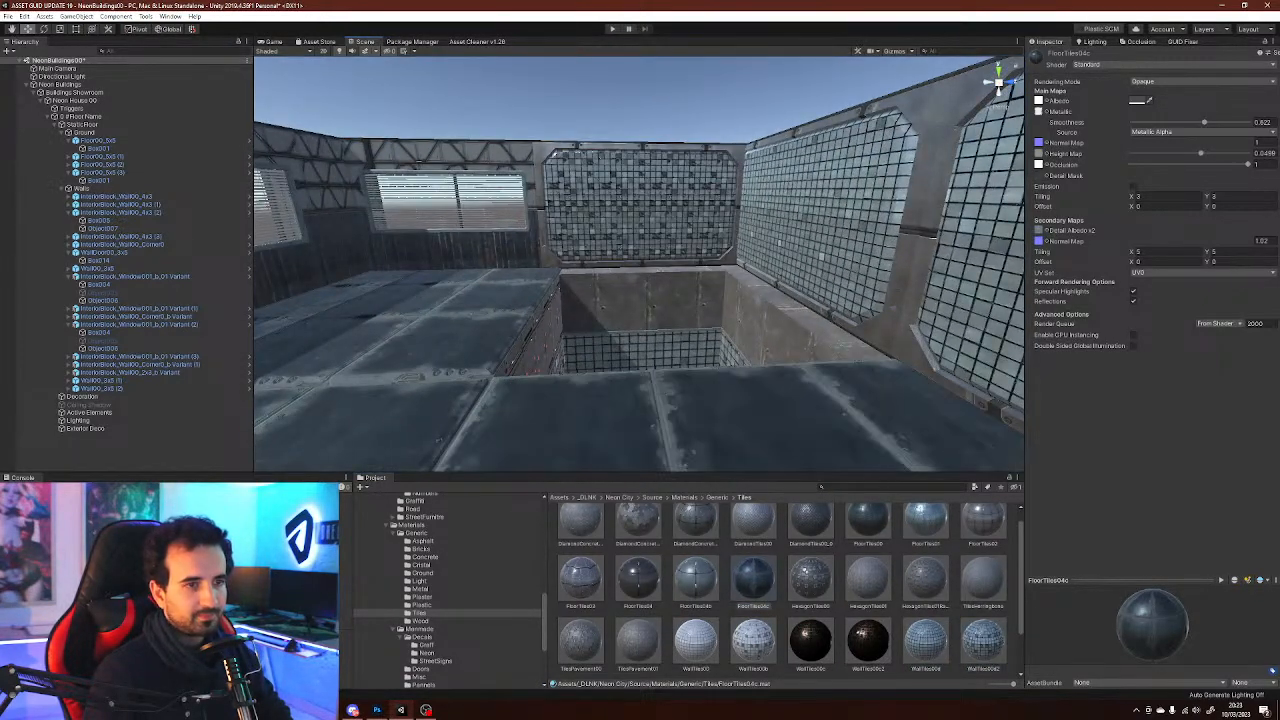
{"action": "key", "text": "ctrl+z"}
{"action": "key", "text": "ctrl+z"}
{"action": "key", "text": "ctrl+z"}
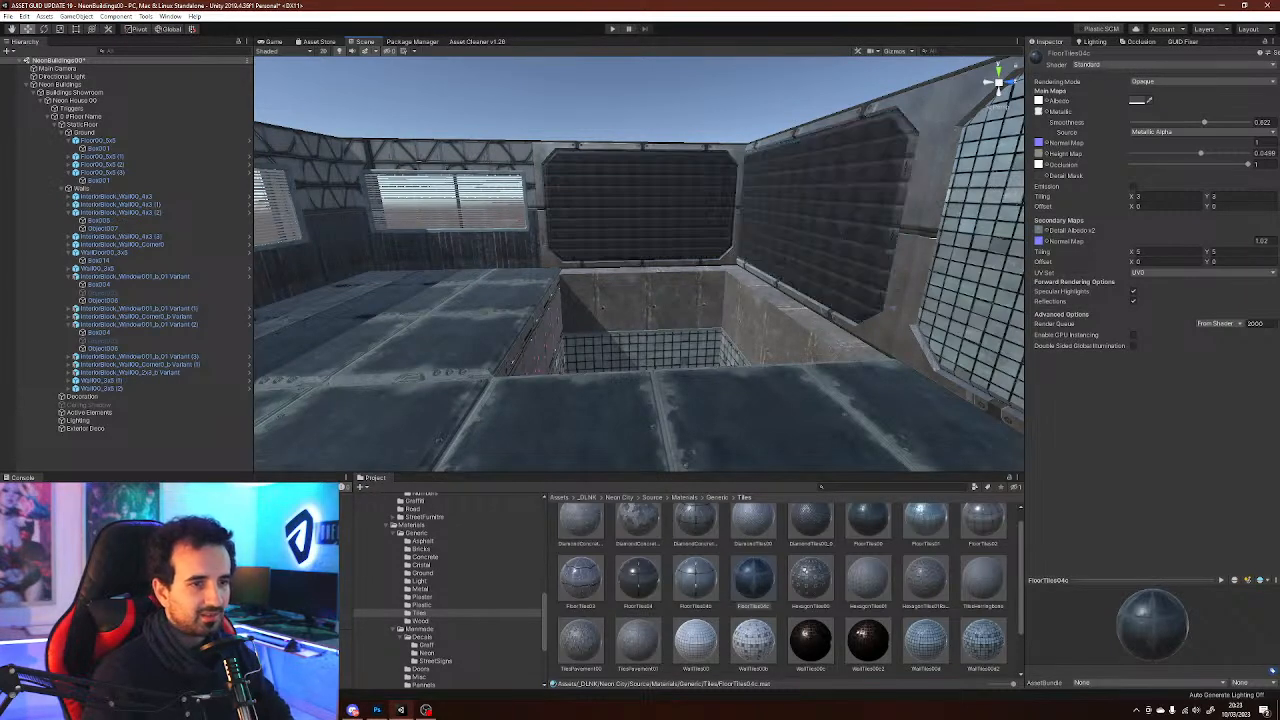
Undo the last wall material change on the middle wall panel
{"action": "right_click_drag", "start_coordinate": [580, 268], "coordinate": [676, 276]}
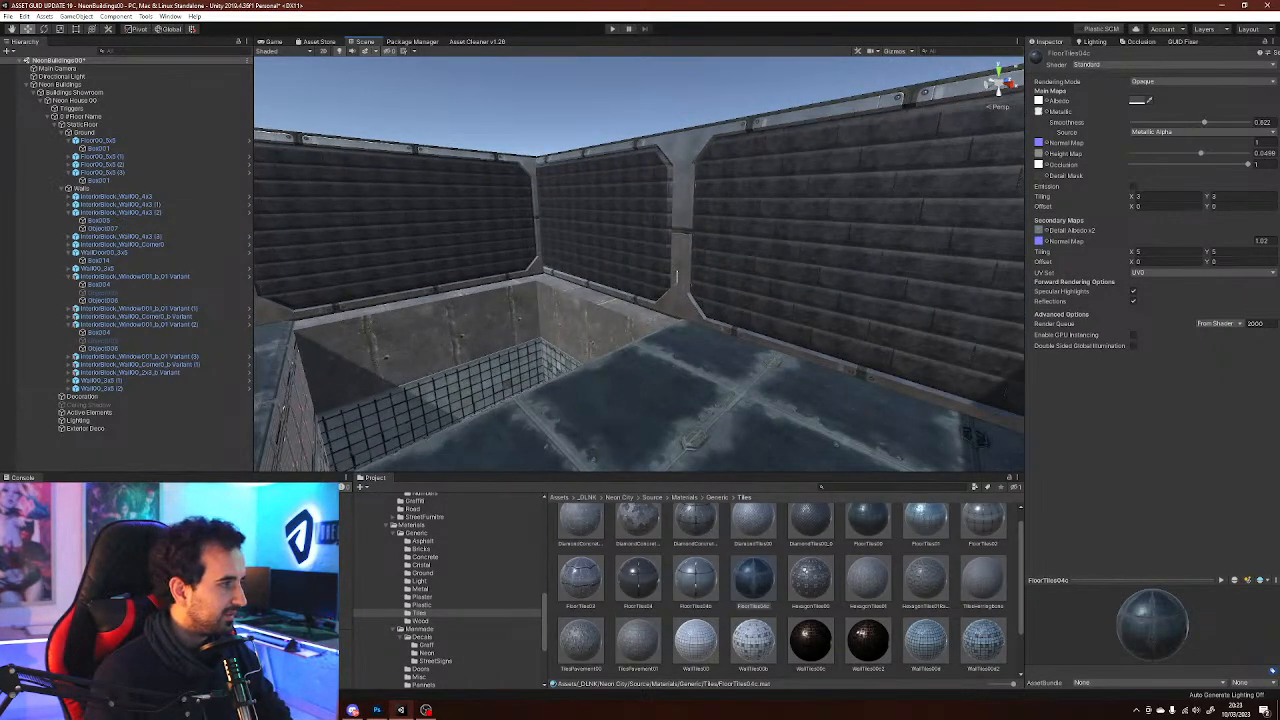
{"action": "scroll", "coordinate": [790, 587], "scroll_direction": "down", "scroll_amount": 1}
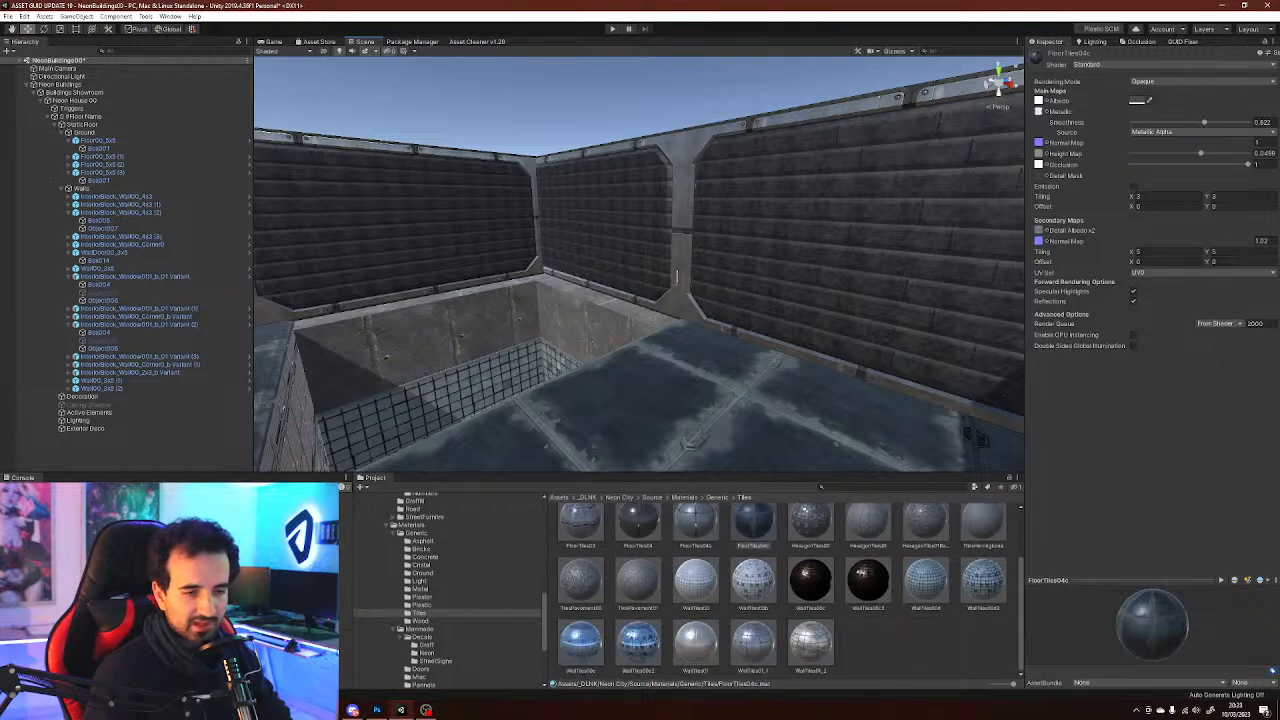
{"action": "mouse_move", "coordinate": [677, 275]}
{"action": "right_mouse_down"}
{"action": "mouse_move", "coordinate": [679, 318]}
{"action": "mouse_move", "coordinate": [661, 311]}
{"action": "mouse_move", "coordinate": [735, 311]}
{"action": "mouse_move", "coordinate": [708, 260]}
{"action": "mouse_move", "coordinate": [643, 299]}
{"action": "mouse_move", "coordinate": [659, 263]}
{"action": "right_mouse_up"}
{"action": "key", "text": "w"}
{"action": "key", "text": "w"}
{"action": "key", "text": "s"}
{"action": "key", "text": "w"}
{"action": "key", "text": "s"}
{"action": "key", "text": "w"}
{"action": "key", "text": "s"}
{"action": "key", "text": "w"}
{"action": "key", "text": "s"}
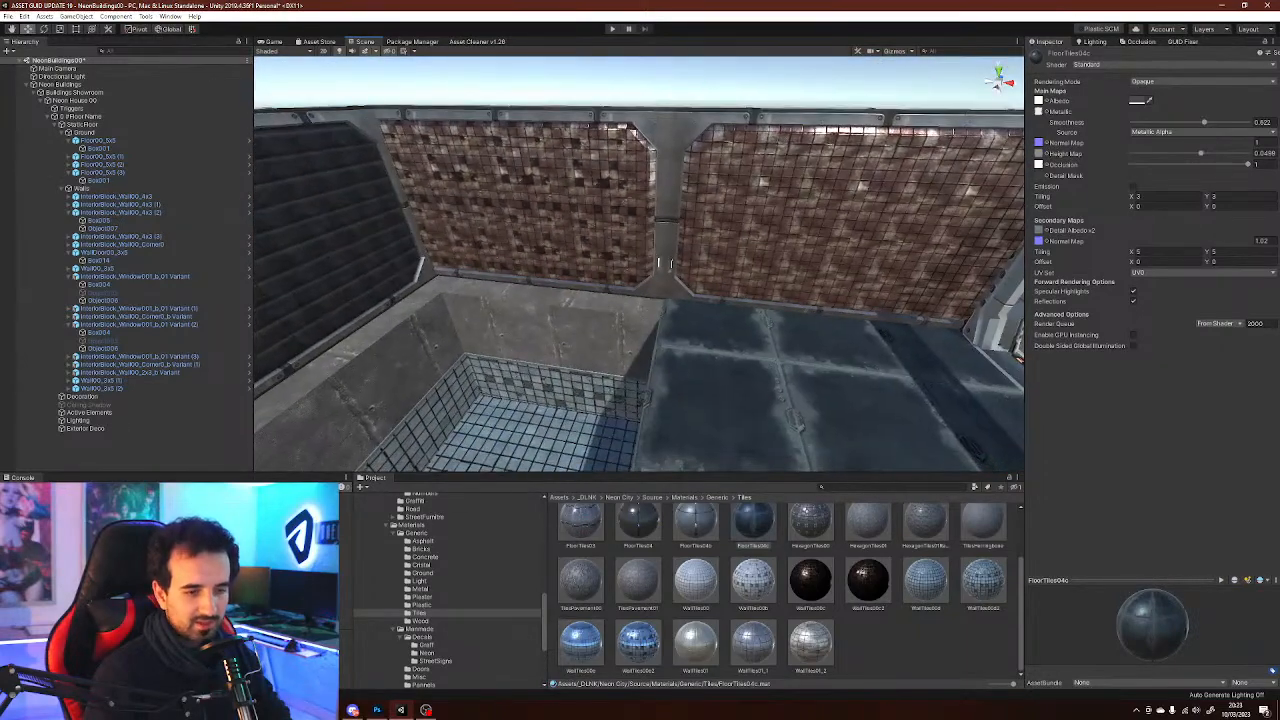
{"action": "key", "text": "ctrl+z"}
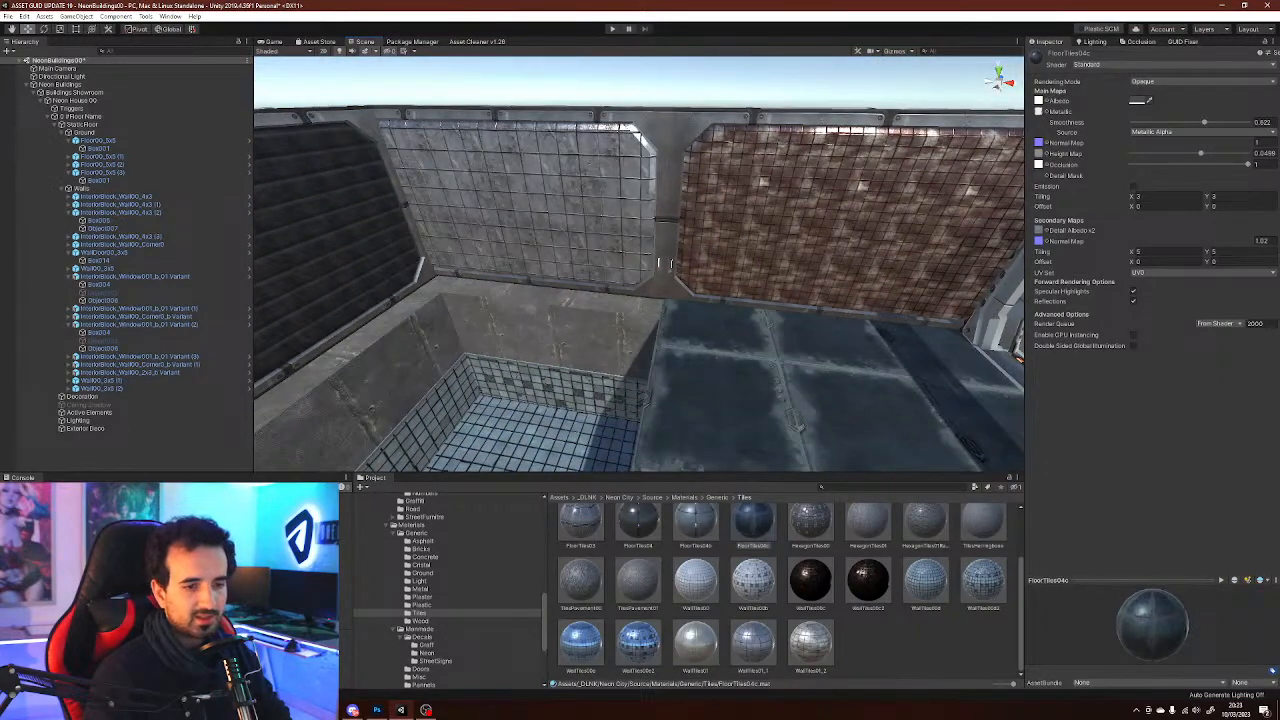
Apply a grey wall tile material to the wall panel behind the sunken room
{"action": "right_click_drag", "start_coordinate": [659, 263], "coordinate": [796, 312]}
{"action": "left_click_drag", "start_coordinate": [753, 642], "coordinate": [470, 380]}
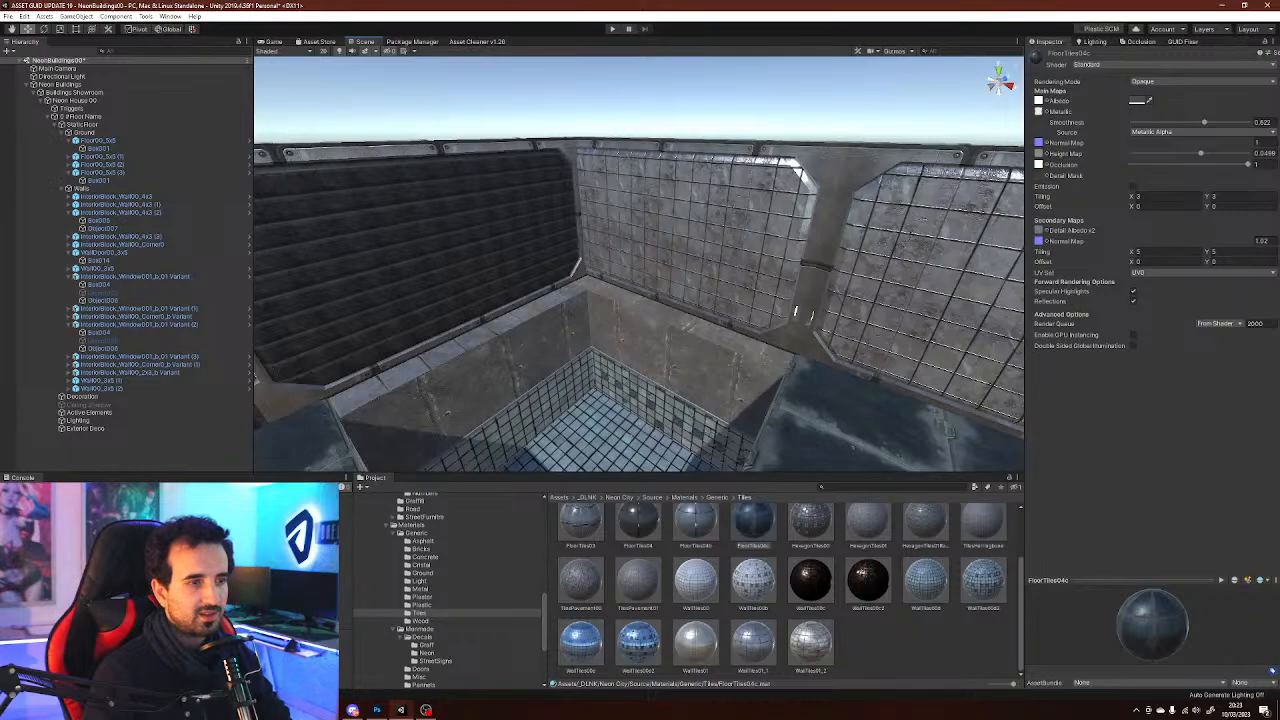
{"action": "right_click_drag", "start_coordinate": [796, 312], "coordinate": [705, 272]}
Examine the whole building from outside
{"action": "key", "text": "s"}
{"action": "key", "text": "a"}
{"action": "left_click", "coordinate": [738, 205]}
{"action": "key", "text": "e"}
{"action": "right_click_drag", "start_coordinate": [888, 374], "coordinate": [887, 375]}
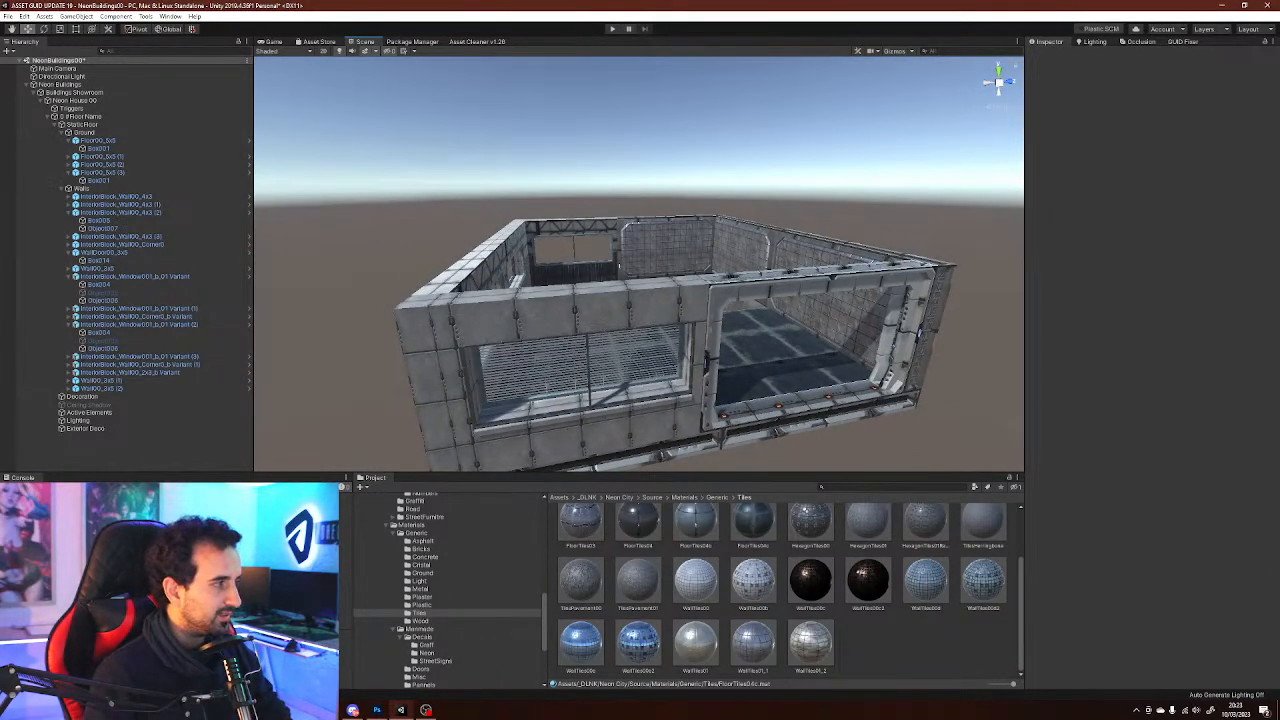
{"action": "key", "text": "e"}
{"action": "right_click_drag", "start_coordinate": [619, 265], "coordinate": [733, 310]}
{"action": "key", "text": "a"}
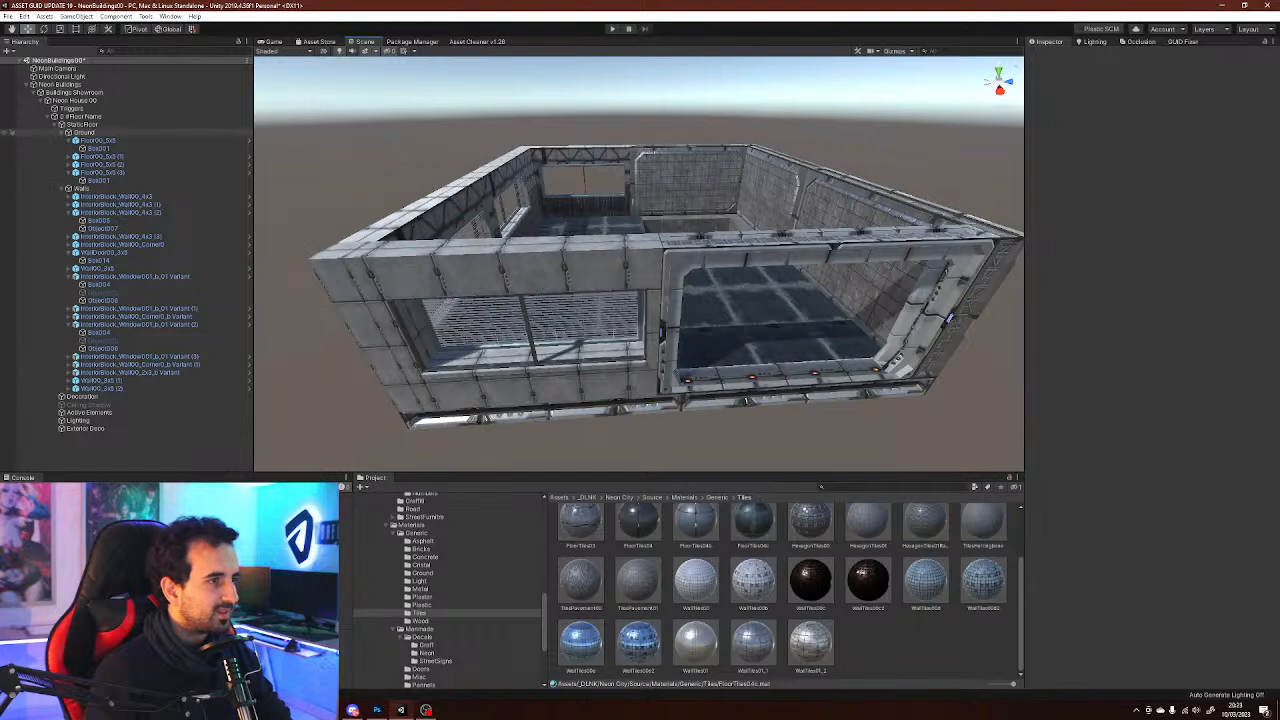
Collapse the Ground, Walls and Static Floor groups in the hierarchy
{"action": "left_click", "coordinate": [61, 132]}
{"action": "left_click", "coordinate": [61, 140]}
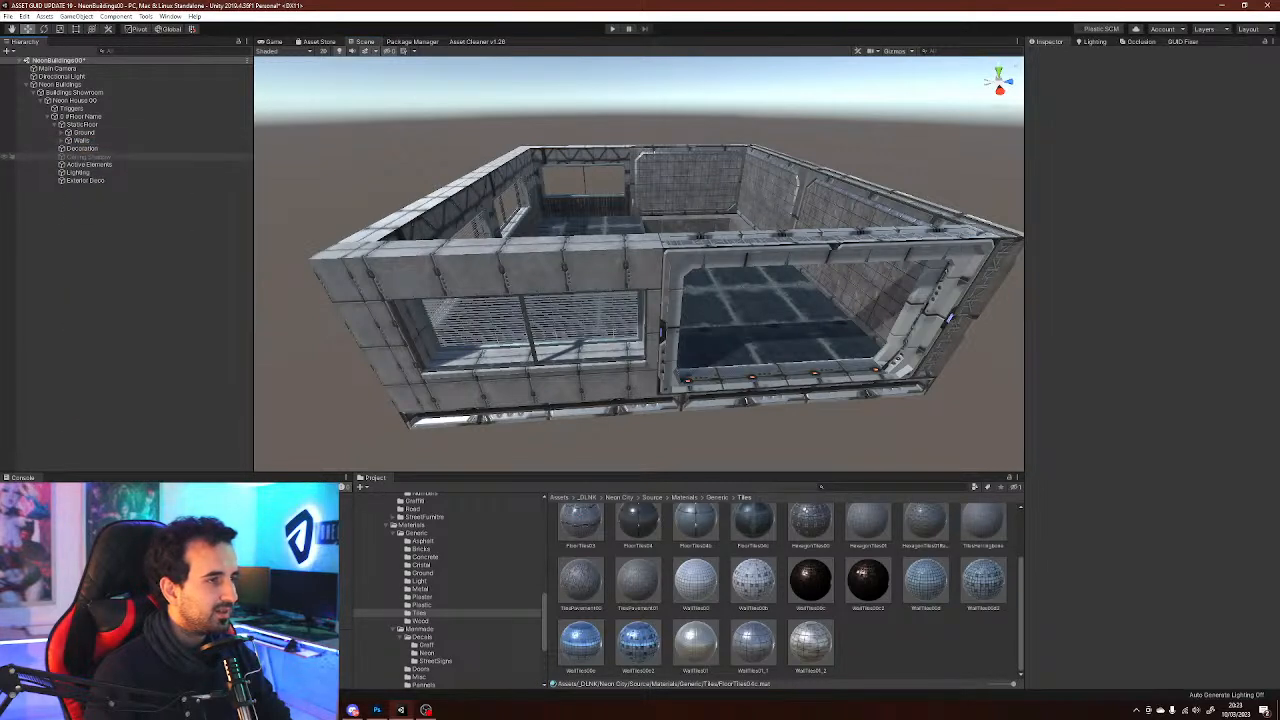
{"action": "left_click", "coordinate": [82, 140]}
{"action": "left_click", "coordinate": [84, 132]}
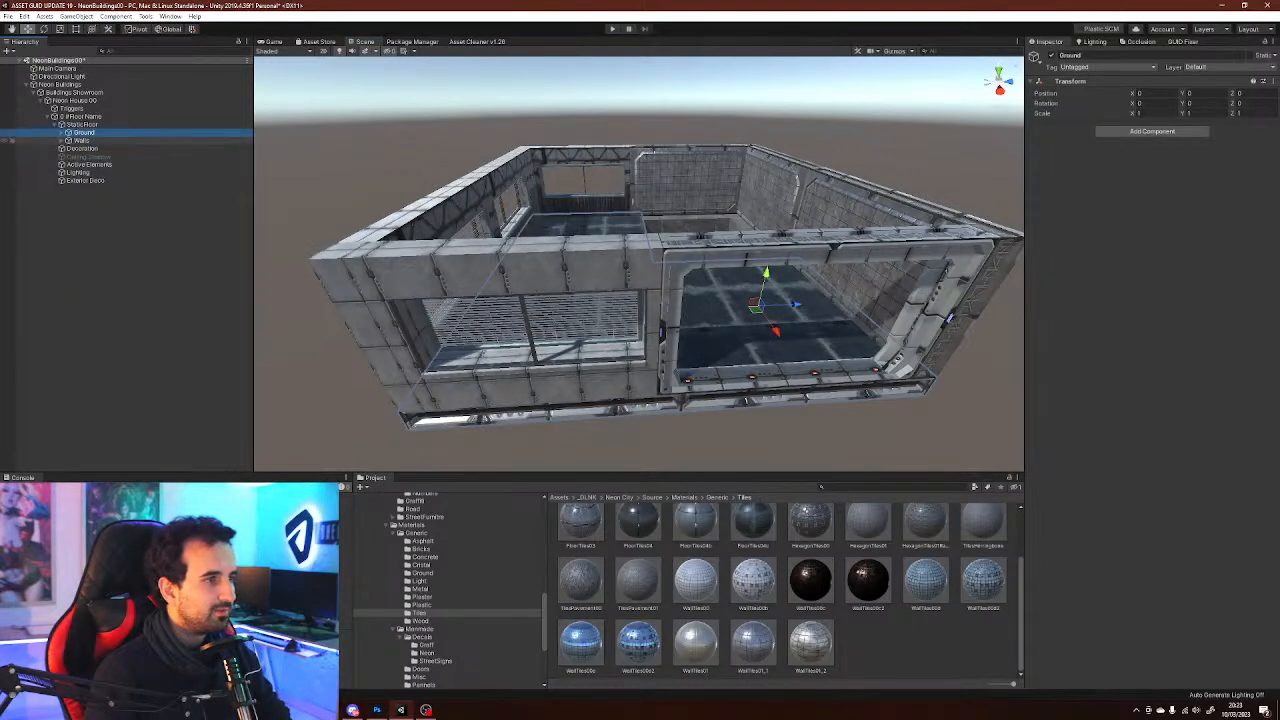
{"action": "left_click", "coordinate": [82, 124]}
{"action": "left_click", "coordinate": [54, 124]}
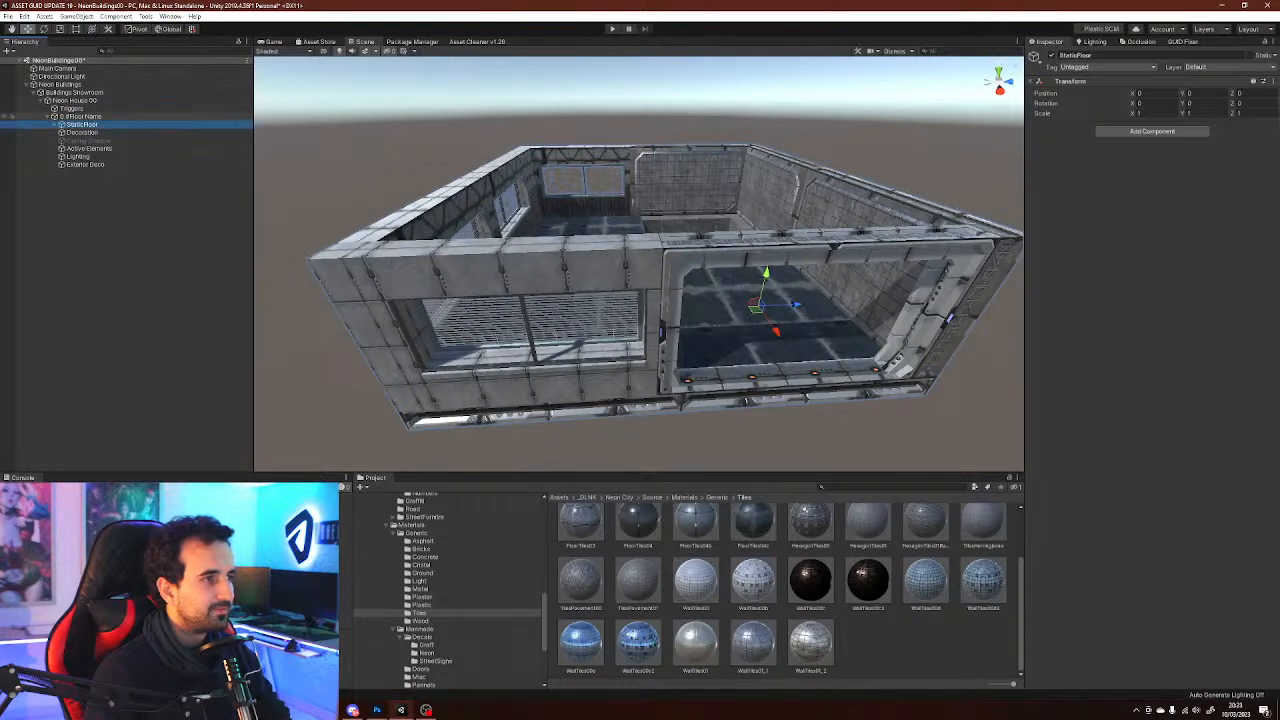
Inspect the Neon House 00 object's settings and select the 0 #Floor Name group
{"action": "left_click", "coordinate": [48, 116]}
{"action": "left_click", "coordinate": [72, 100]}
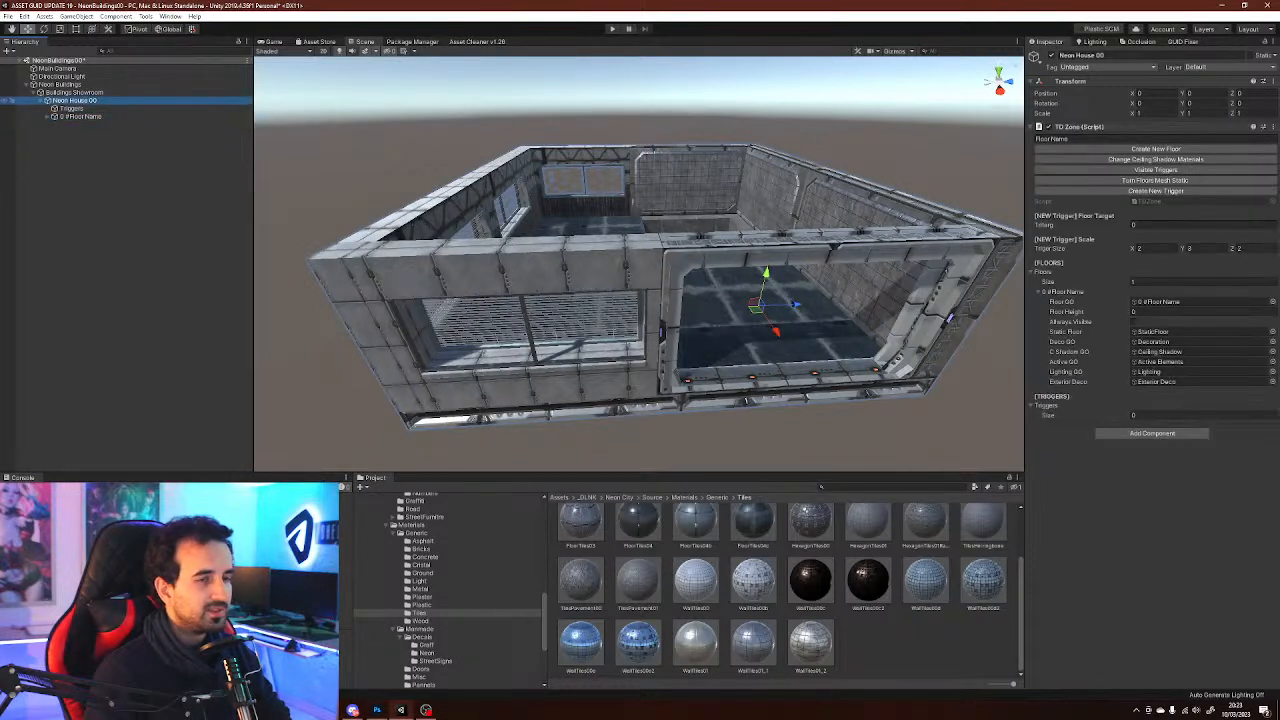
{"action": "left_click", "coordinate": [80, 116]}
{"action": "left_click", "coordinate": [47, 116]}
{"action": "scroll", "coordinate": [450, 590], "scroll_direction": "up", "scroll_amount": 5}
{"action": "scroll", "coordinate": [450, 590], "scroll_direction": "up", "scroll_amount": 3}
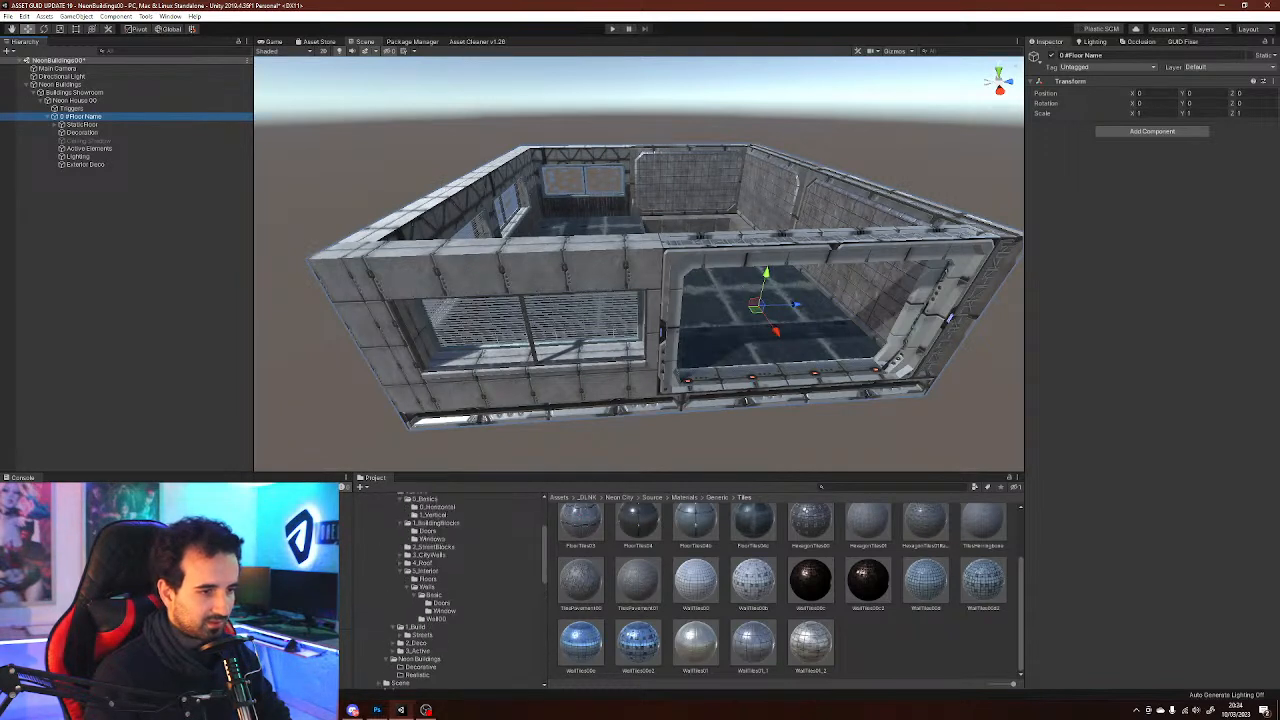
Browse the City Builder prefab folders for Floors, Basic, Street Blocks, interior Walls and Active
{"action": "left_click", "coordinate": [430, 555]}
{"action": "left_click", "coordinate": [424, 563]}
{"action": "left_click", "coordinate": [426, 571]}
{"action": "left_click", "coordinate": [428, 579]}
{"action": "scroll", "coordinate": [450, 590], "scroll_direction": "up", "scroll_amount": 2}
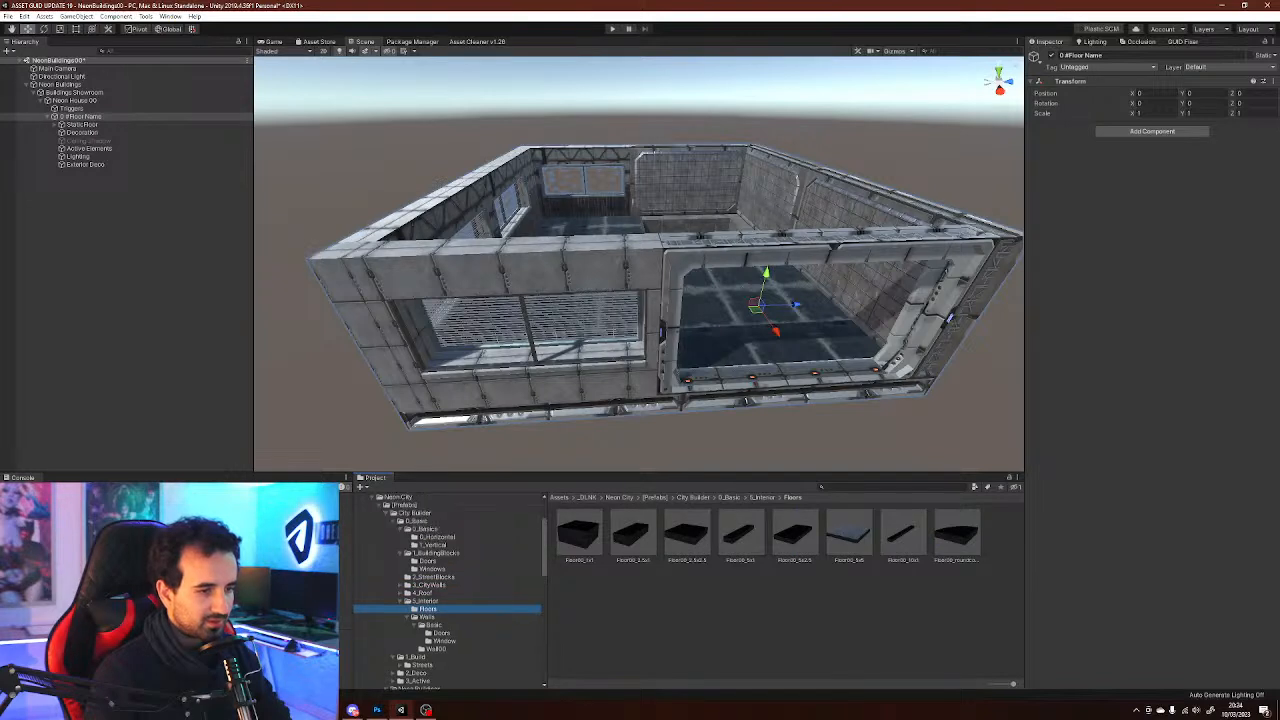
{"action": "left_click", "coordinate": [417, 521]}
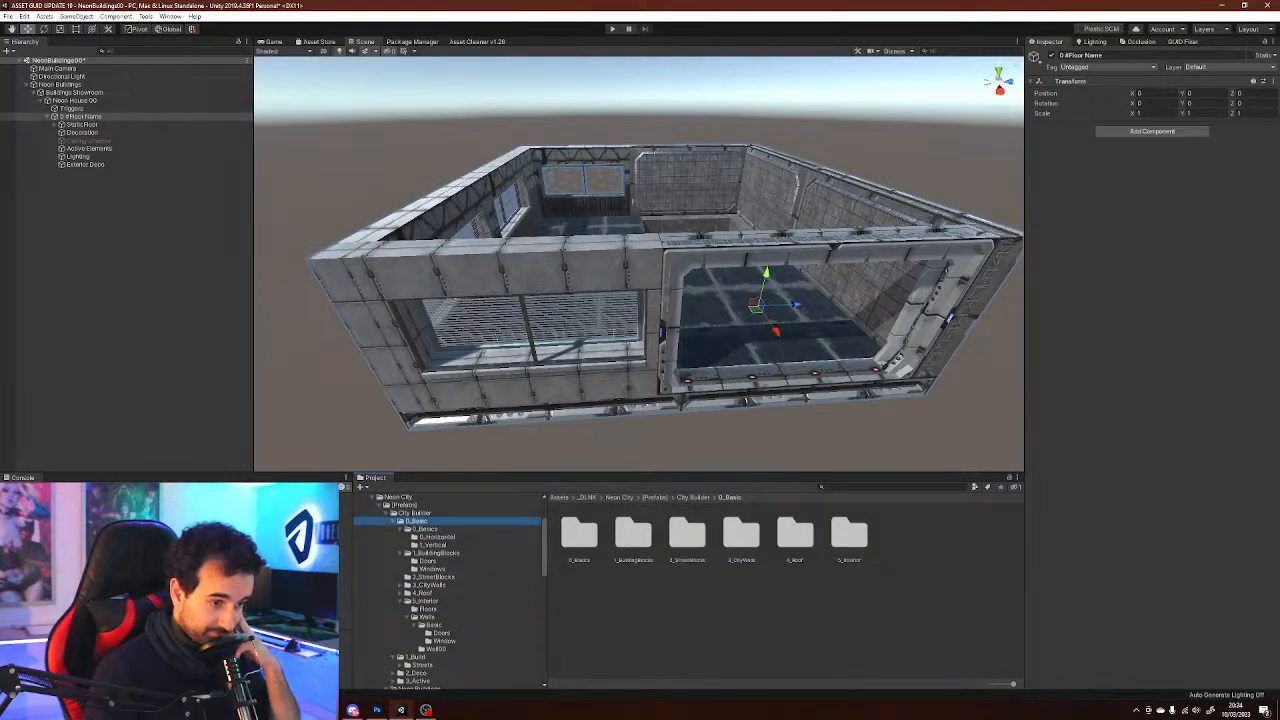
{"action": "left_click", "coordinate": [433, 577]}
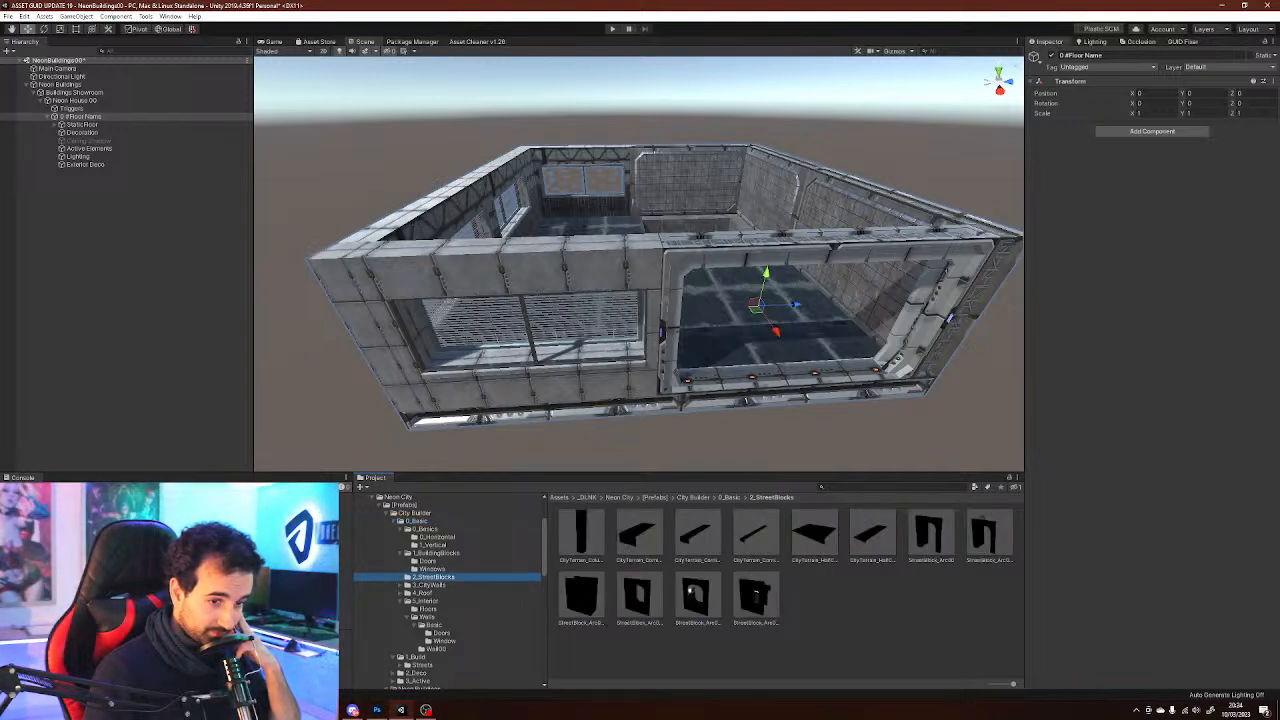
{"action": "left_click", "coordinate": [425, 601]}
{"action": "left_click", "coordinate": [428, 609]}
{"action": "left_click", "coordinate": [427, 617]}
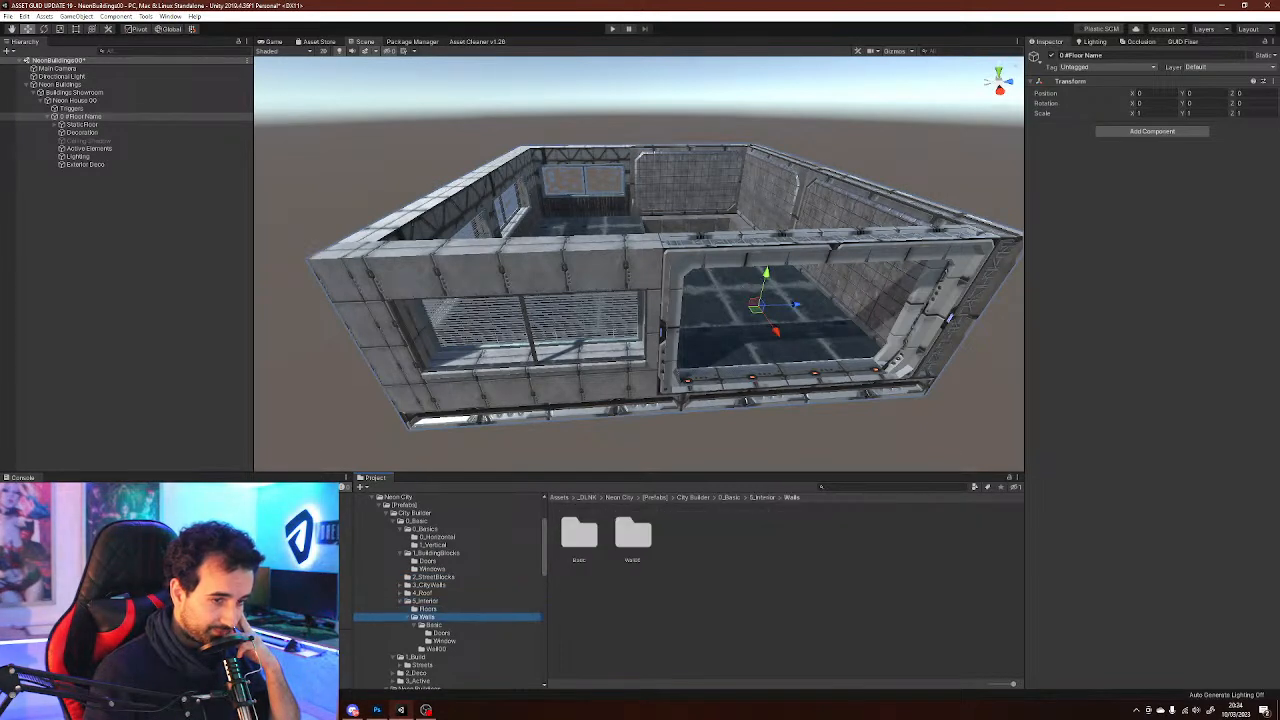
{"action": "scroll", "coordinate": [447, 590], "scroll_direction": "down", "scroll_amount": 1}
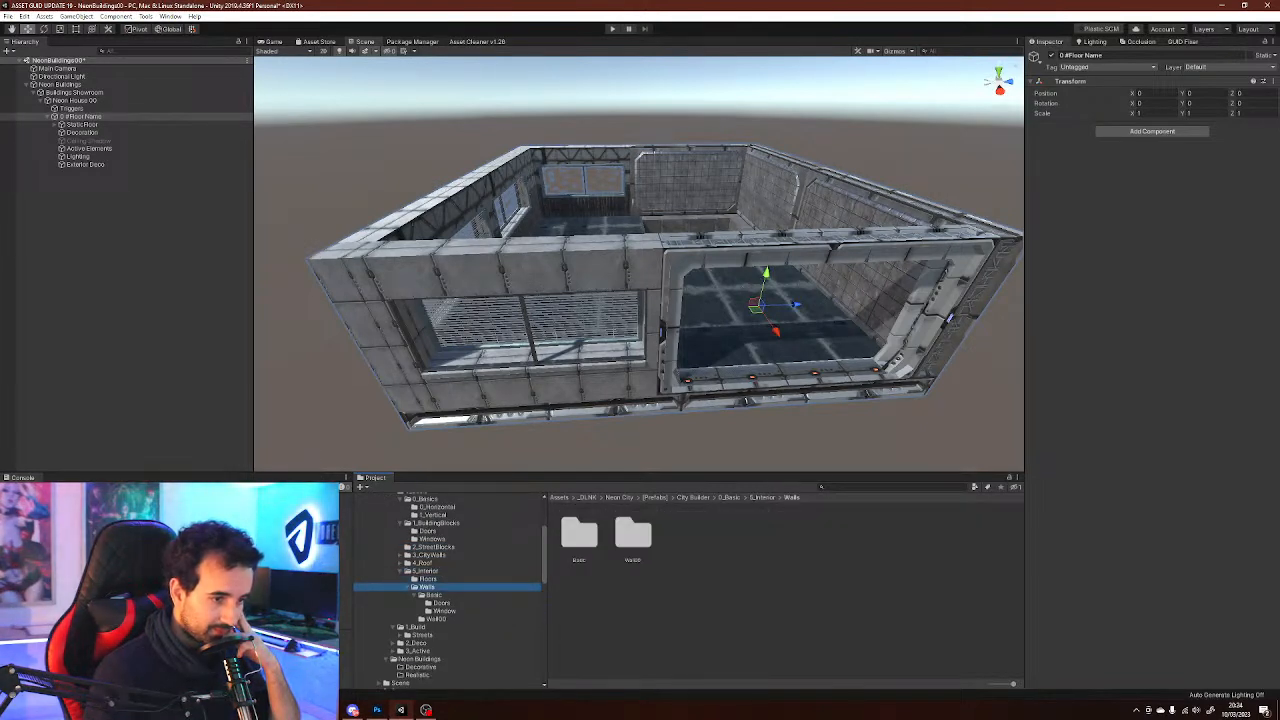
{"action": "left_click", "coordinate": [422, 635]}
{"action": "left_click", "coordinate": [418, 651]}
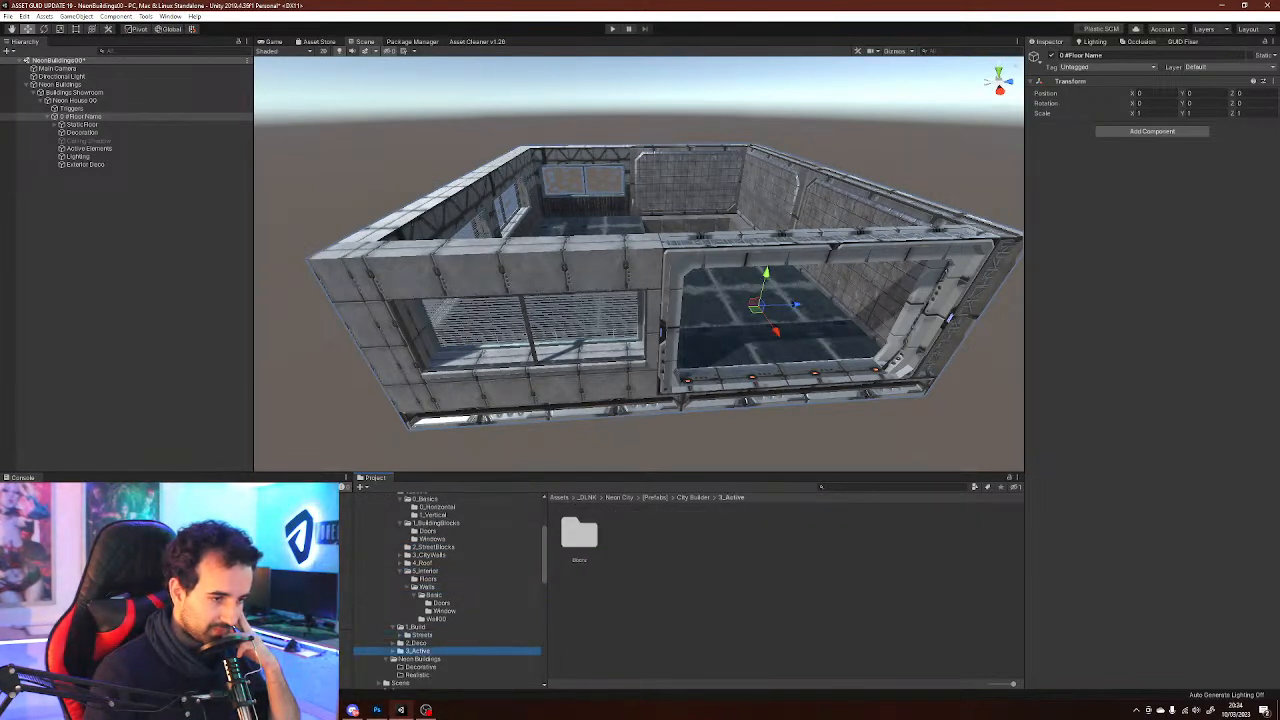
{"action": "left_click", "coordinate": [416, 643]}
{"action": "left_click", "coordinate": [393, 643]}
Browse the Deco prefab folders: Building Deco, Roof Deco, Street Deco and Furniture
{"action": "scroll", "coordinate": [410, 640], "scroll_direction": "down", "scroll_amount": 3}
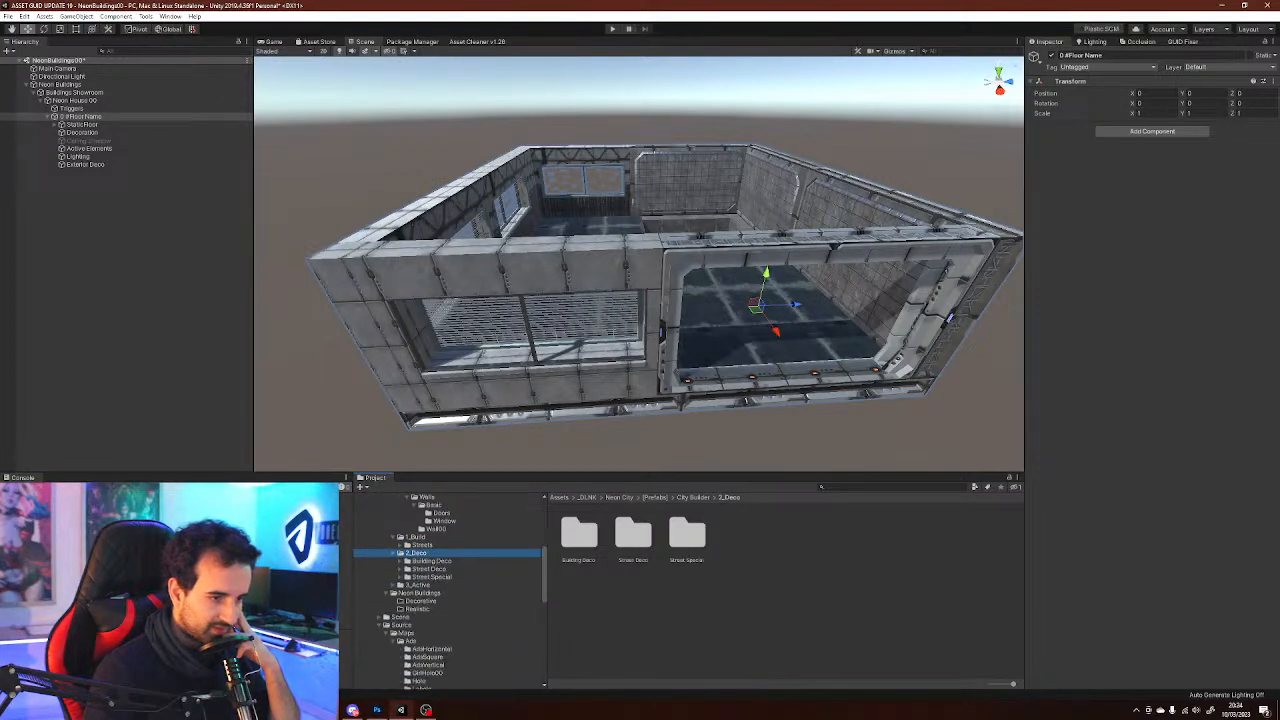
{"action": "left_click", "coordinate": [431, 561]}
{"action": "left_click", "coordinate": [400, 561]}
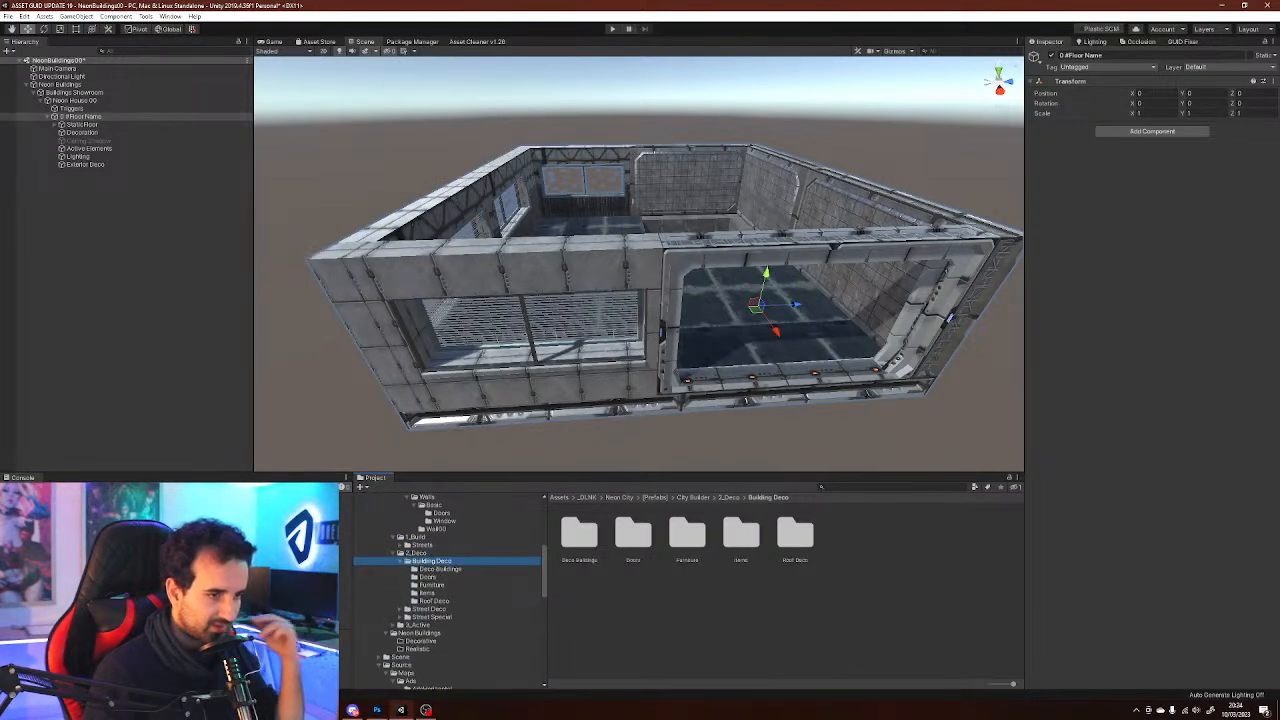
{"action": "left_click", "coordinate": [434, 601]}
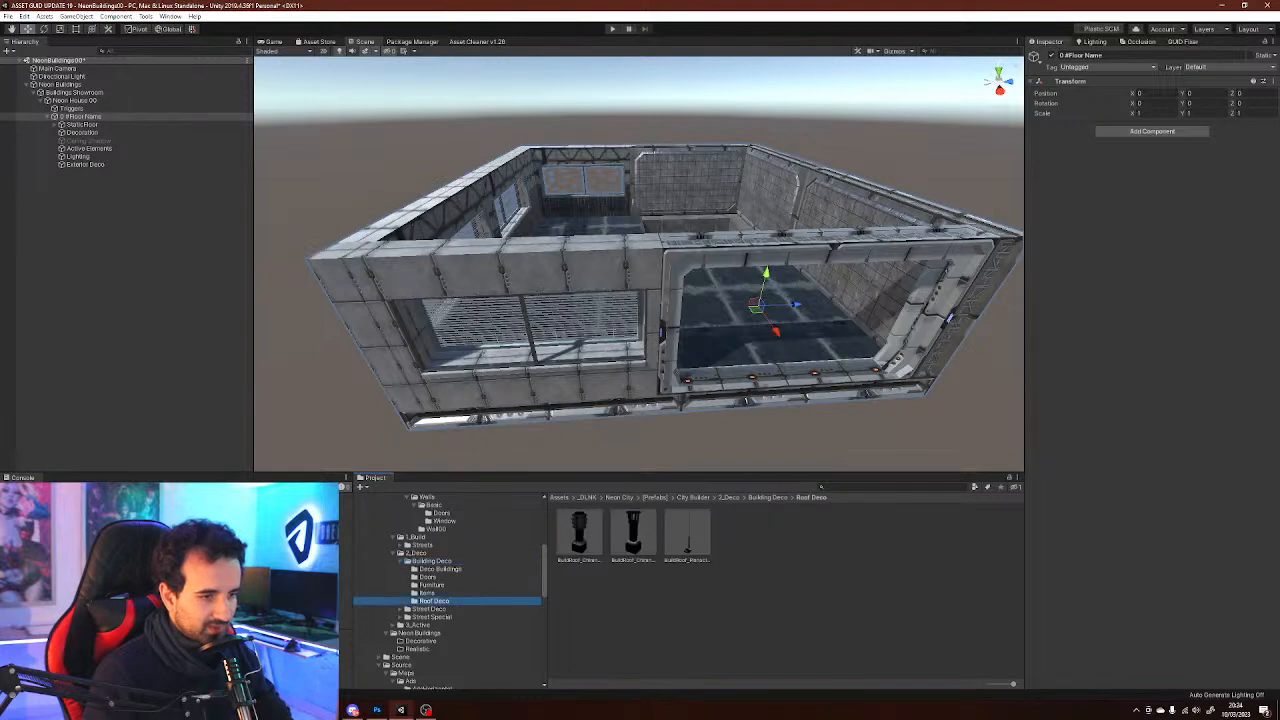
{"action": "left_click", "coordinate": [430, 609]}
{"action": "left_click", "coordinate": [406, 609]}
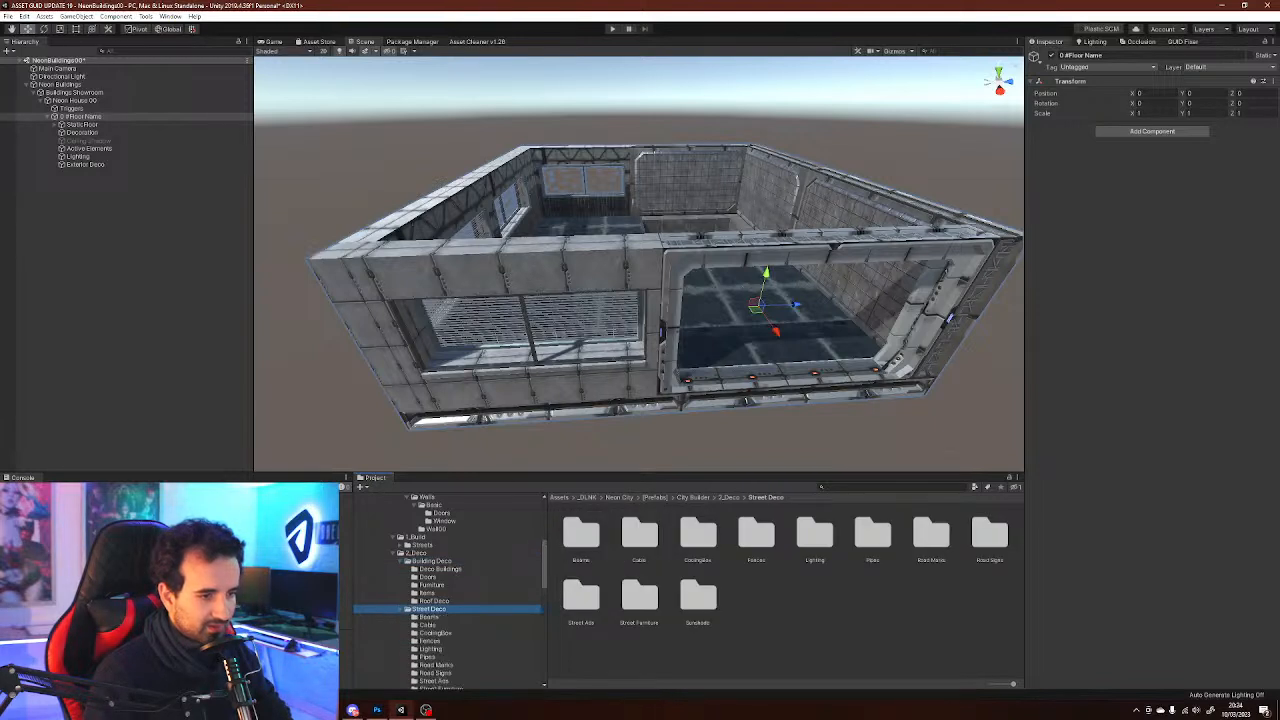
{"action": "scroll", "coordinate": [451, 591], "scroll_direction": "down", "scroll_amount": 2}
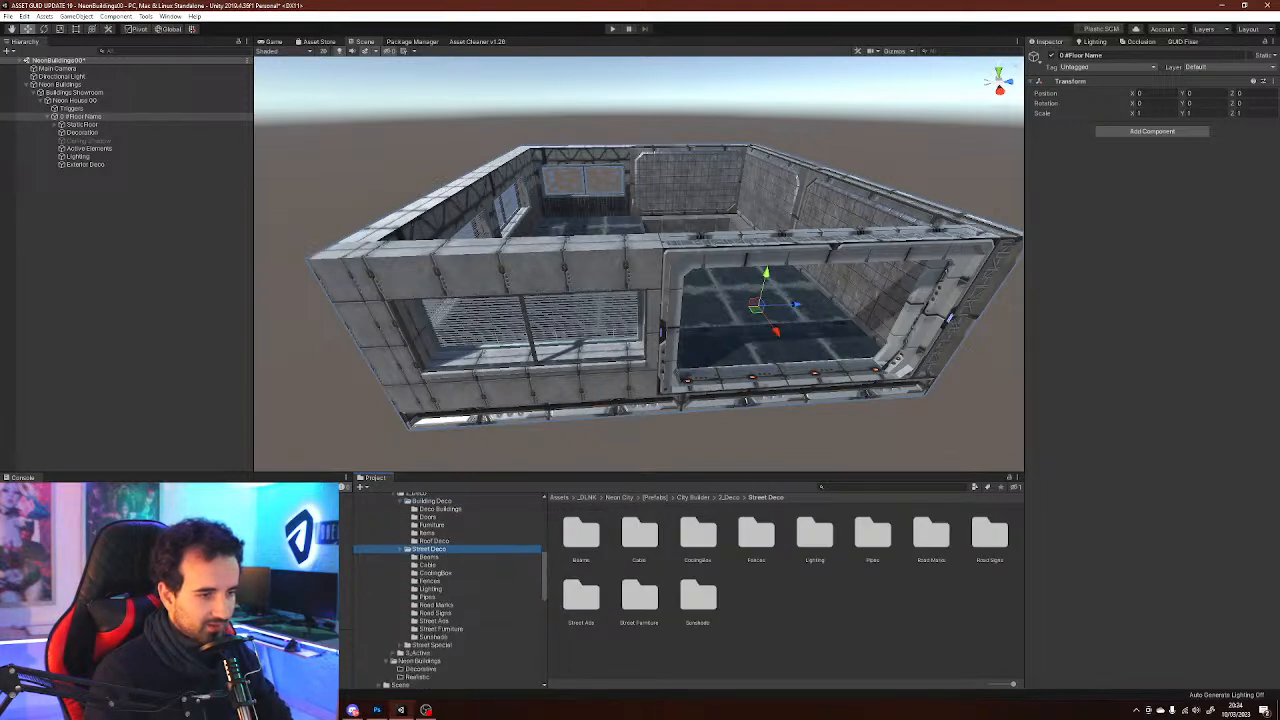
{"action": "scroll", "coordinate": [451, 591], "scroll_direction": "up", "scroll_amount": 2}
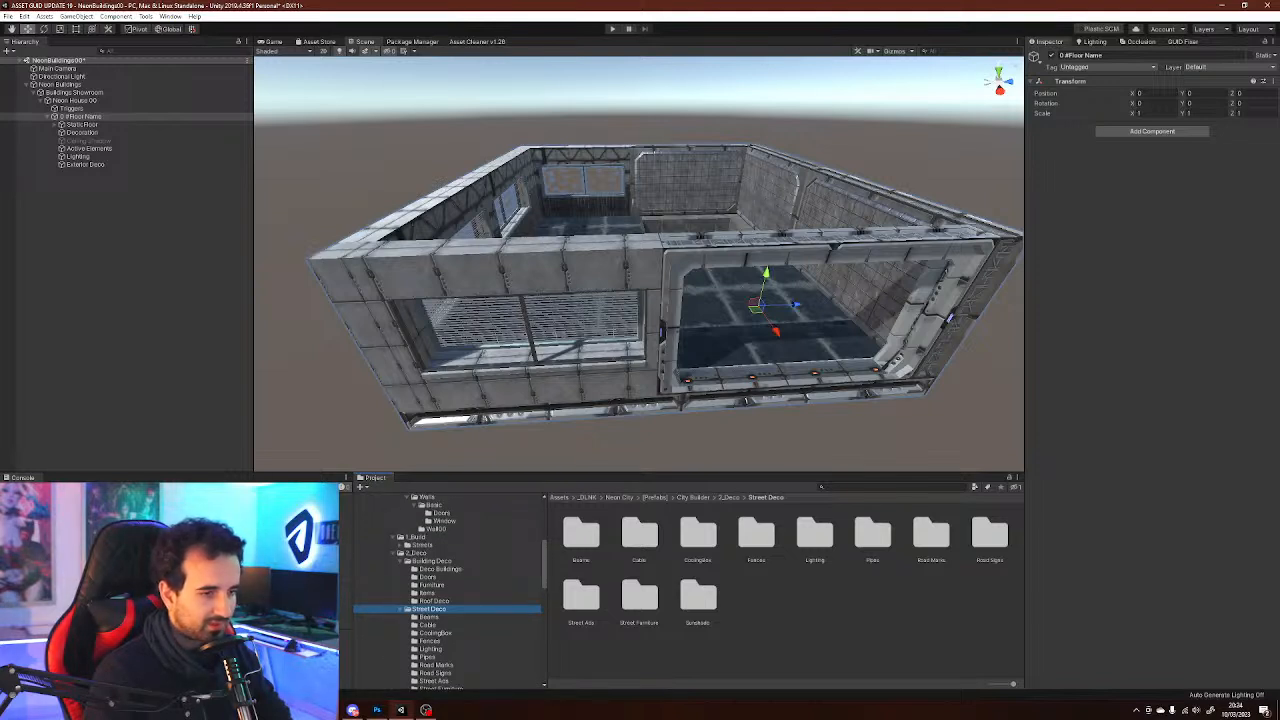
{"action": "left_click", "coordinate": [432, 585]}
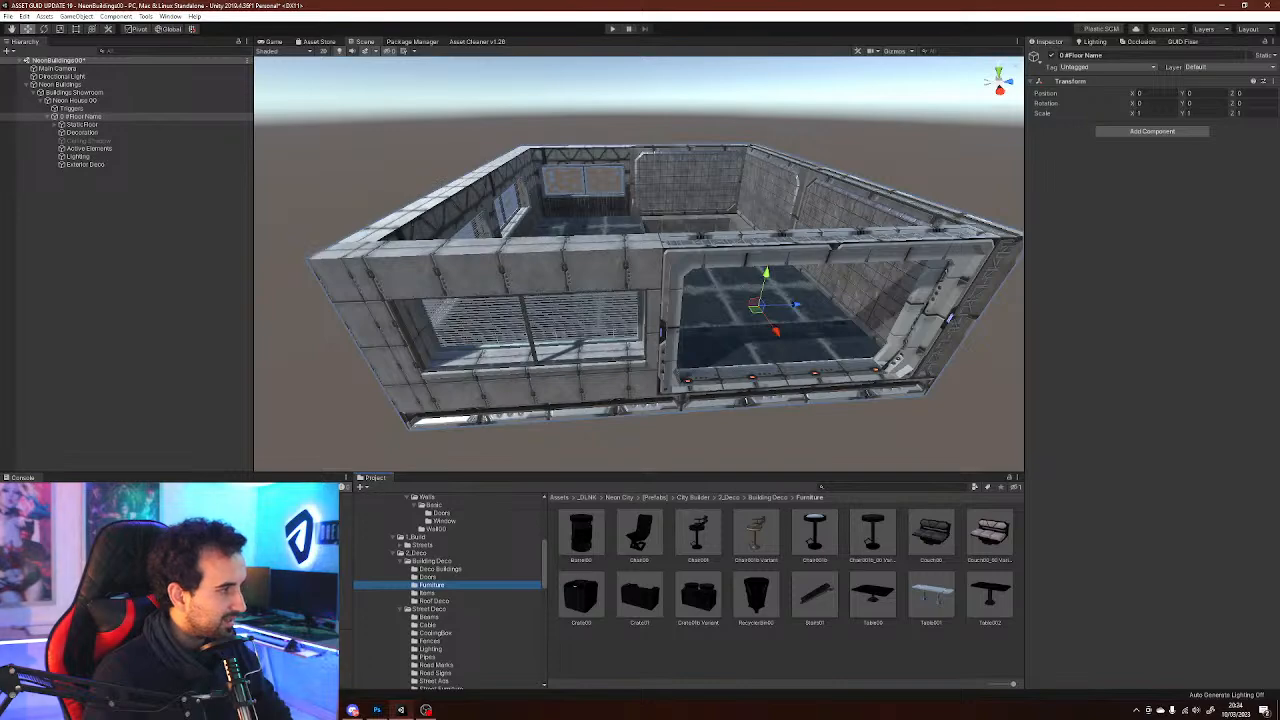
Look through the Streets Buildings, Basic, Street Blocks and Interior prefab folders inside the building
{"action": "right_click_drag", "start_coordinate": [640, 264], "coordinate": [641, 362]}
{"action": "key", "text": "w"}
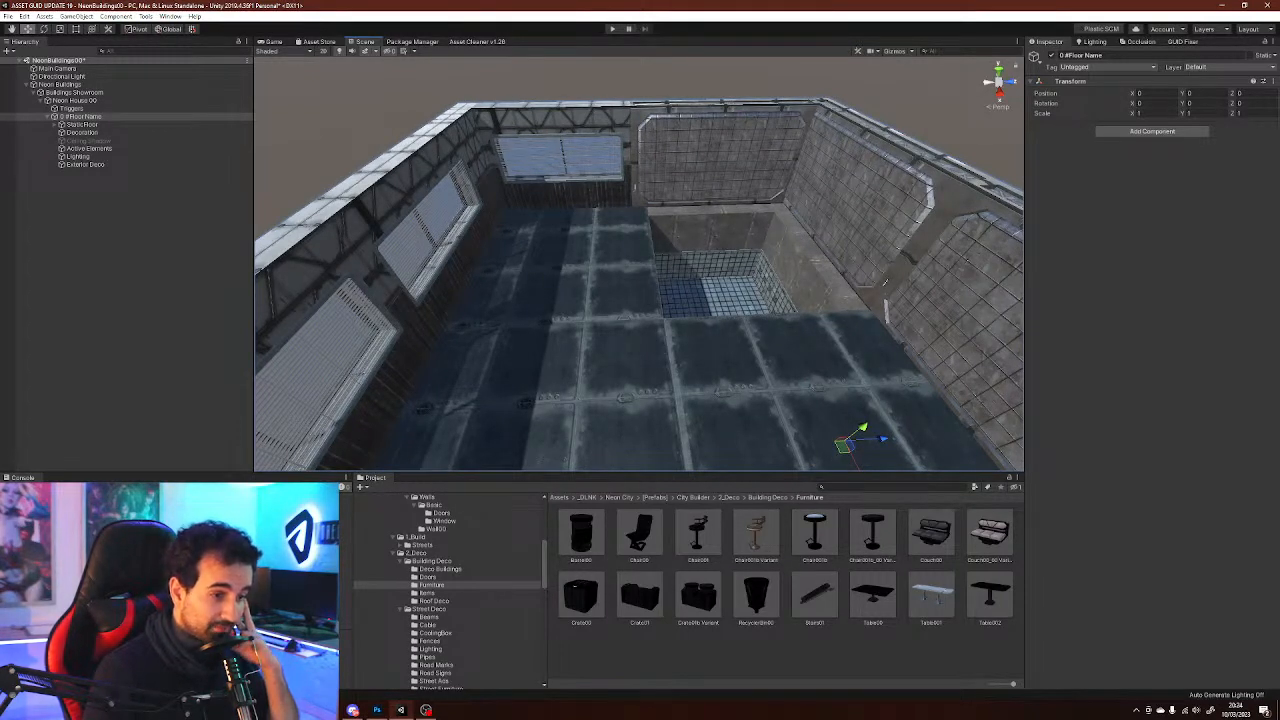
{"action": "scroll", "coordinate": [447, 590], "scroll_direction": "up", "scroll_amount": 3}
{"action": "left_click", "coordinate": [421, 605]}
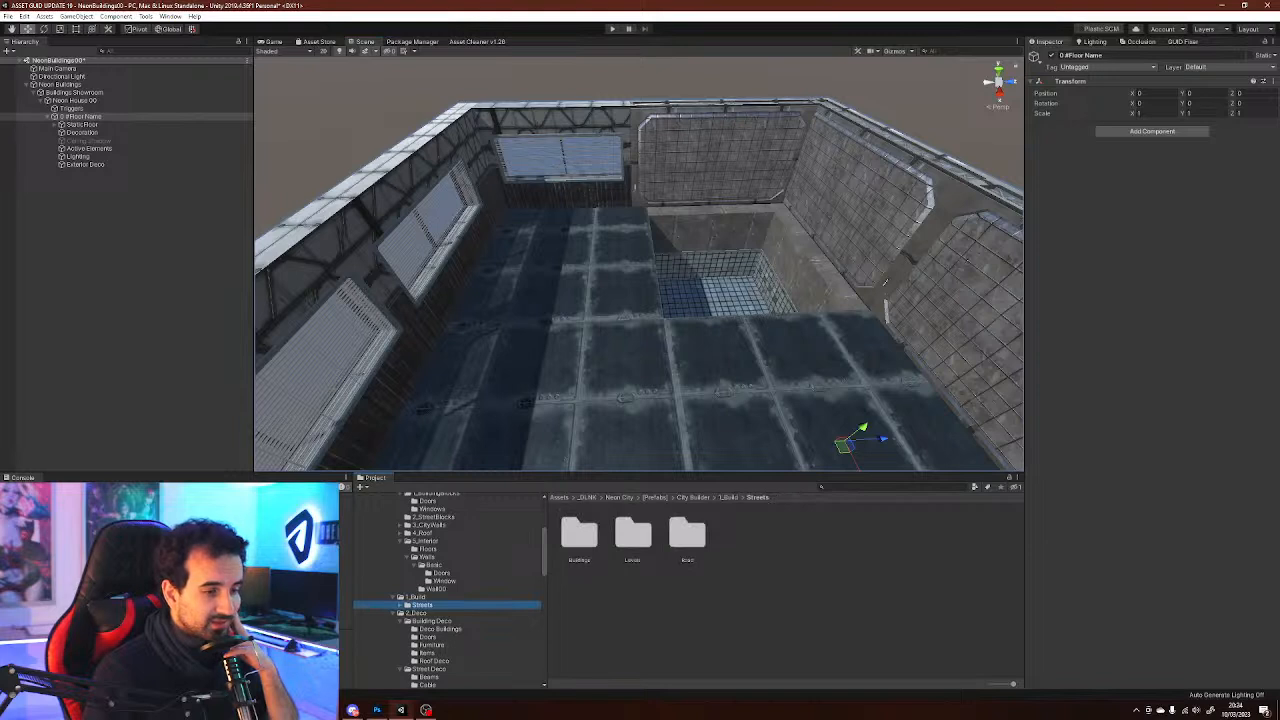
{"action": "key", "text": "Right"}
{"action": "left_click", "coordinate": [432, 613]}
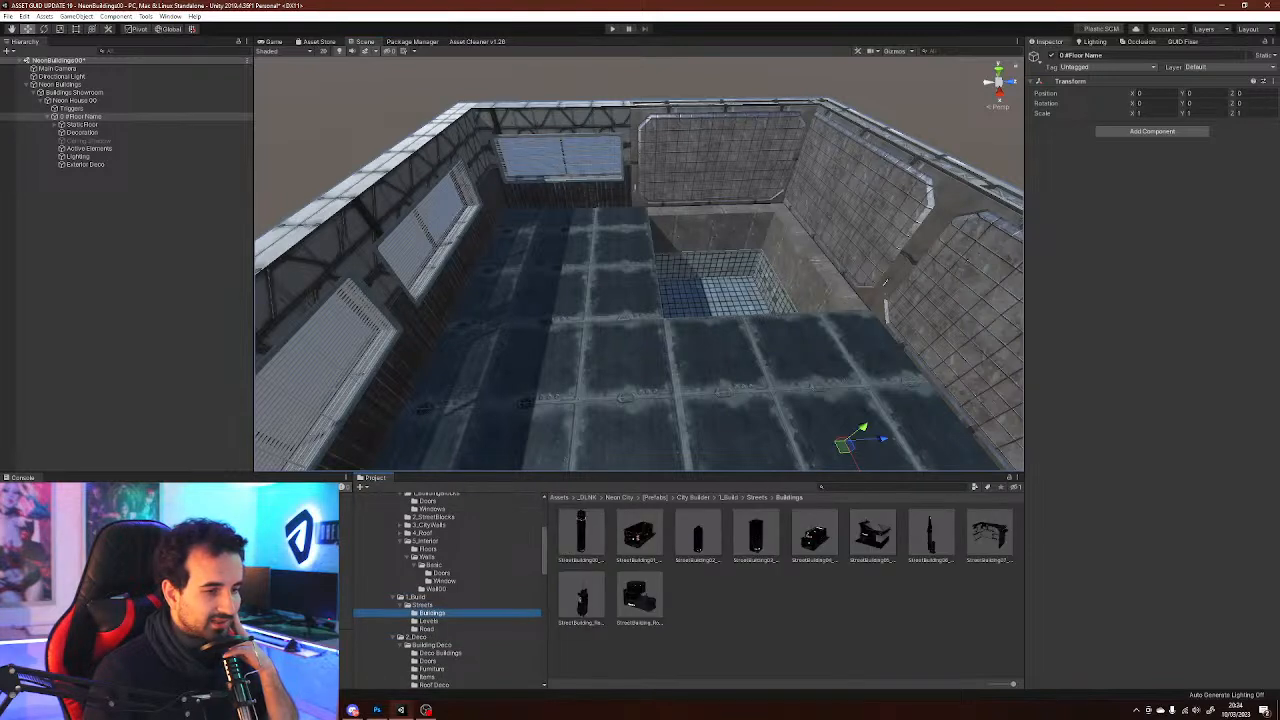
{"action": "scroll", "coordinate": [450, 590], "scroll_direction": "up", "scroll_amount": 3}
{"action": "left_click", "coordinate": [416, 521]}
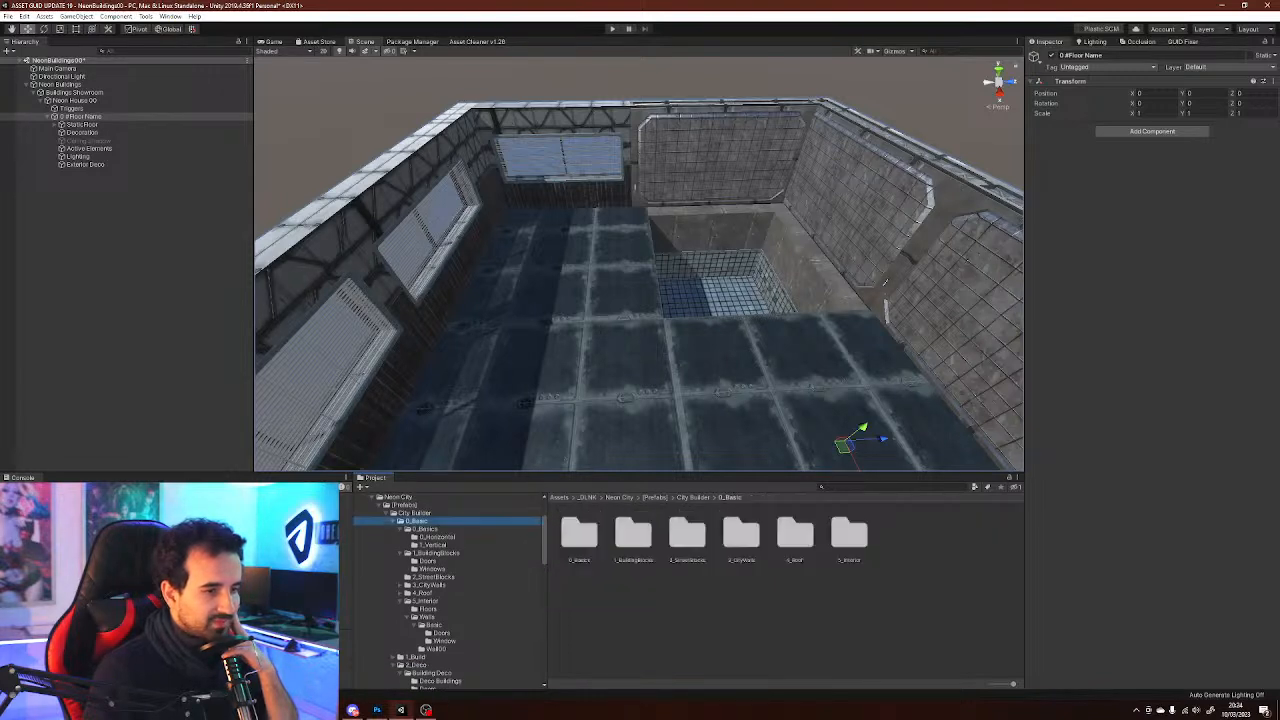
{"action": "left_click", "coordinate": [436, 553]}
{"action": "left_click", "coordinate": [433, 577]}
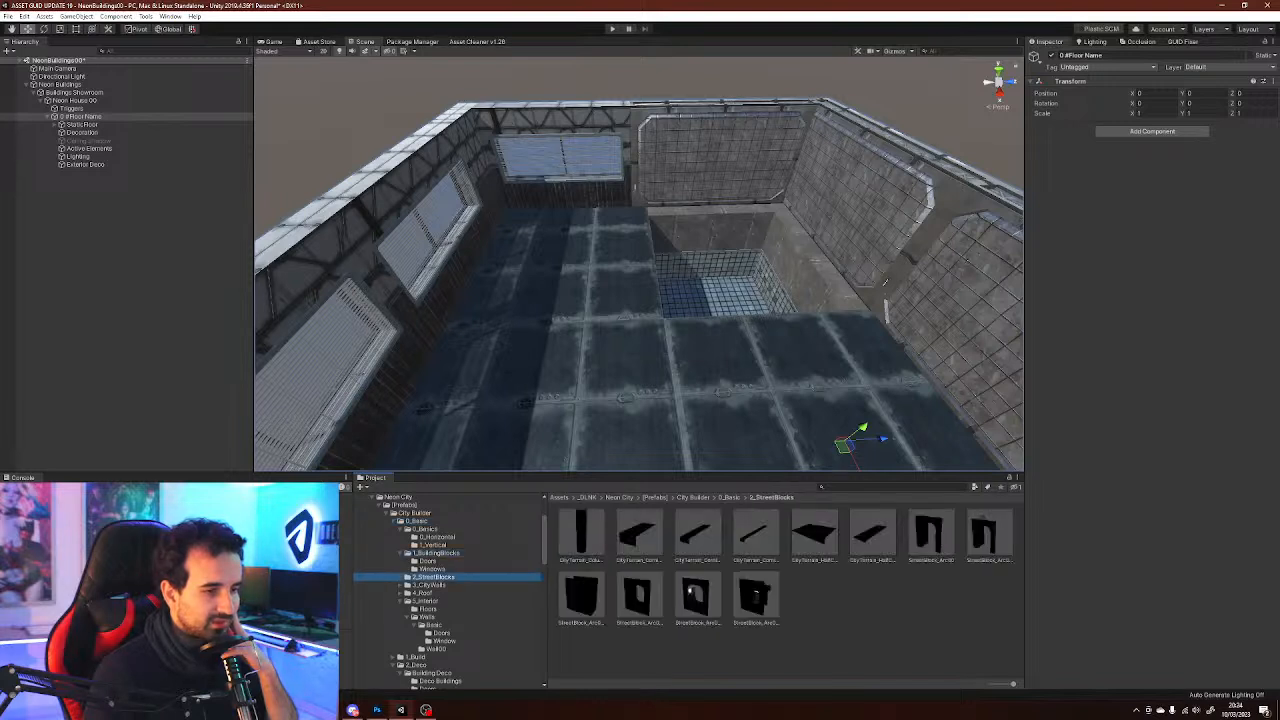
{"action": "left_click", "coordinate": [429, 585]}
{"action": "left_click", "coordinate": [423, 593]}
{"action": "left_click", "coordinate": [425, 601]}
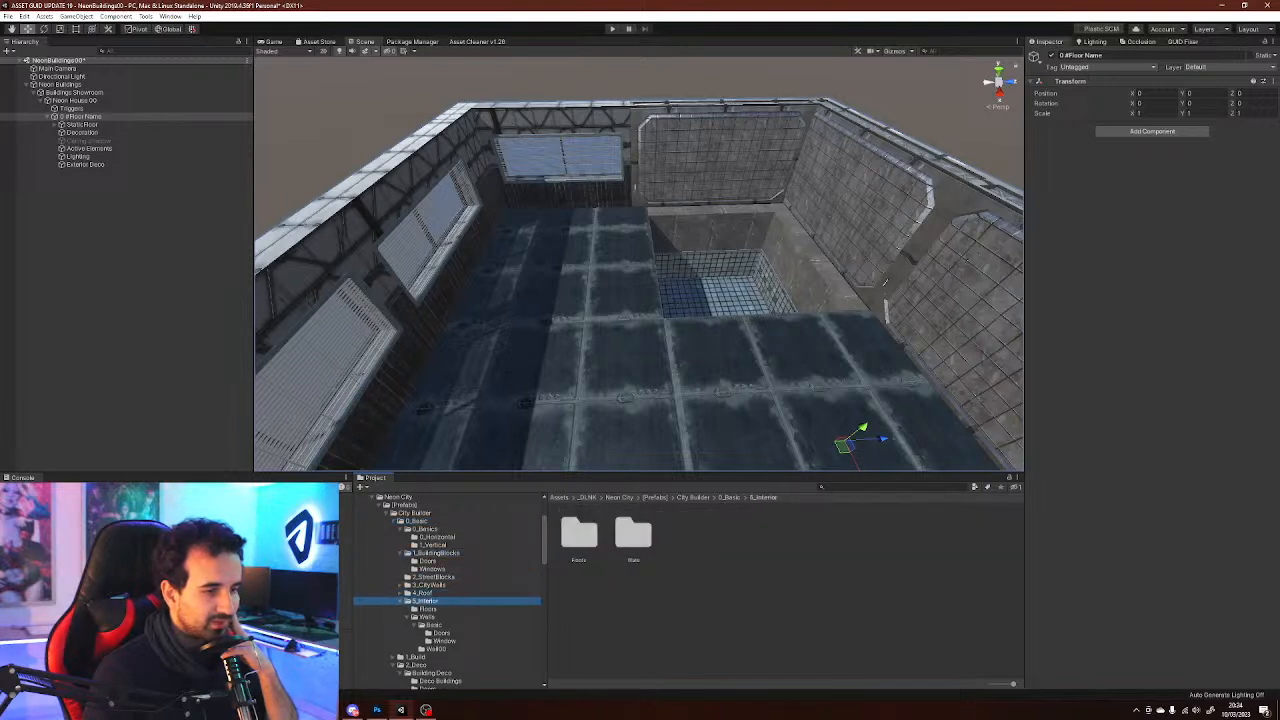
{"action": "left_click", "coordinate": [428, 609]}
{"action": "left_click", "coordinate": [427, 617]}
{"action": "scroll", "coordinate": [447, 590], "scroll_direction": "down", "scroll_amount": 3}
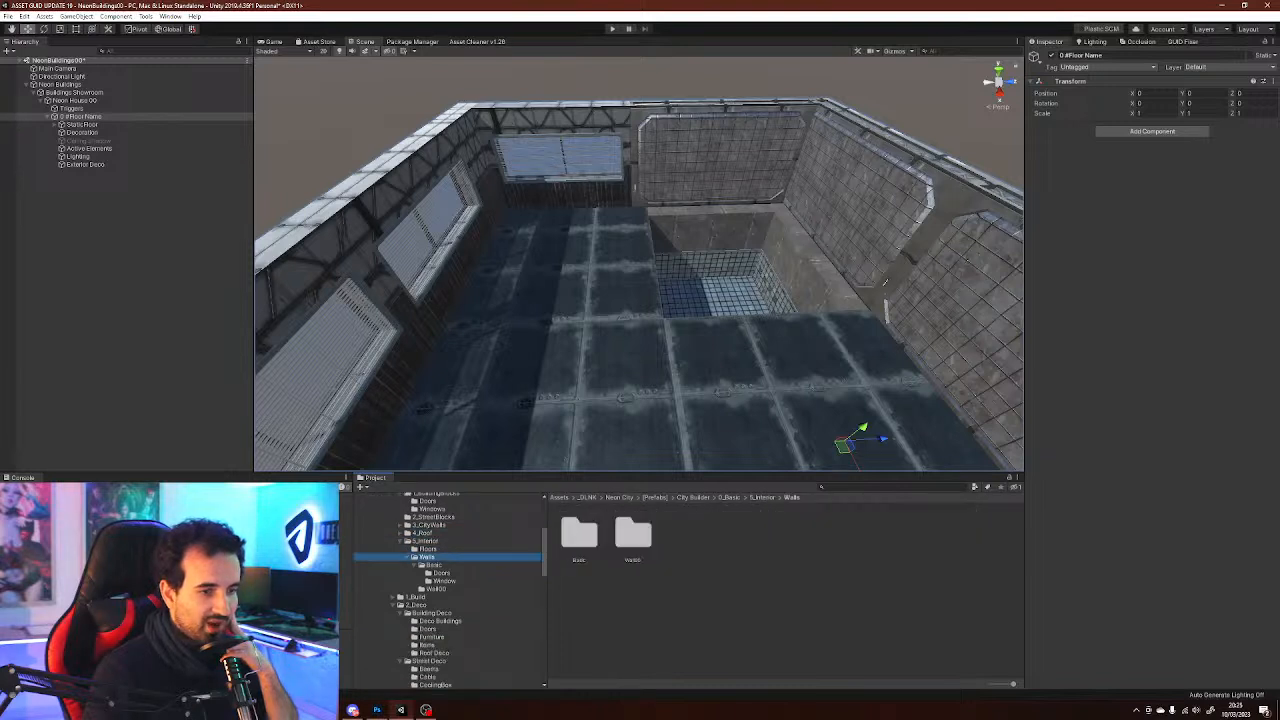
Browse the interior wall Doors prefabs, the Active folder and the Roof Deco prefabs
{"action": "left_click", "coordinate": [436, 589]}
{"action": "left_click", "coordinate": [444, 581]}
{"action": "left_click", "coordinate": [441, 573]}
{"action": "scroll", "coordinate": [450, 590], "scroll_direction": "down", "scroll_amount": 4}
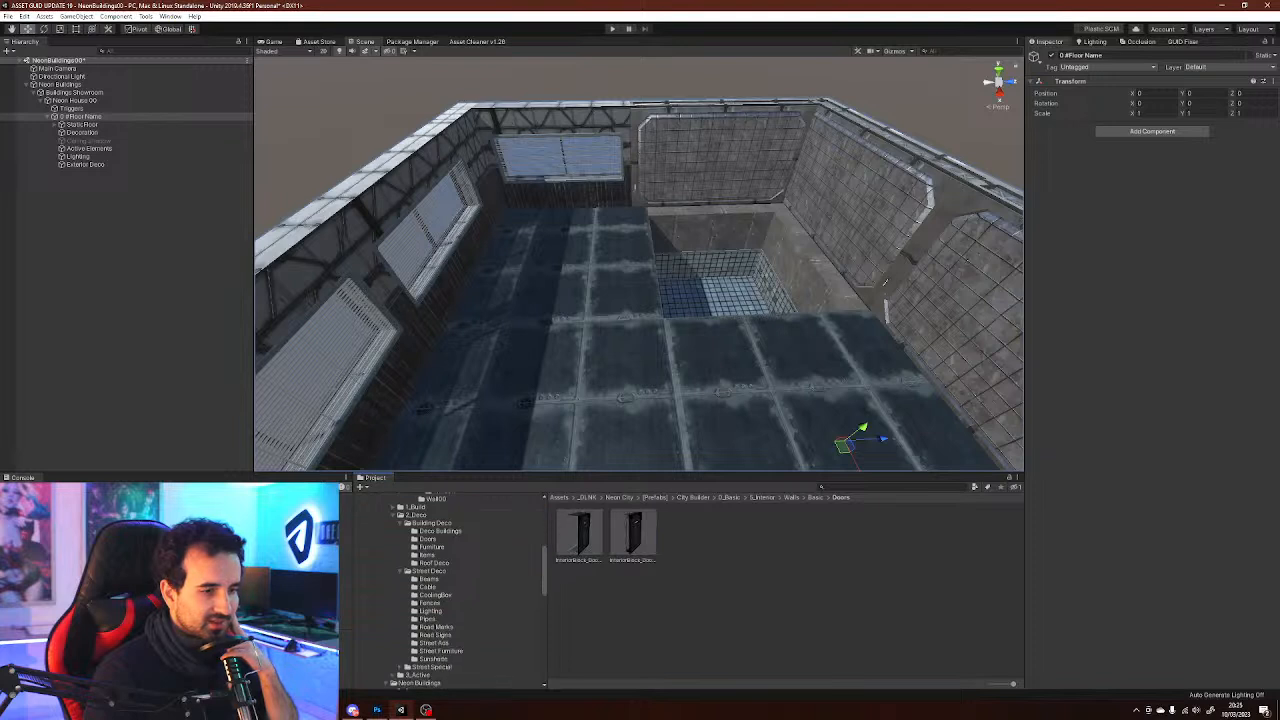
{"action": "scroll", "coordinate": [450, 590], "scroll_direction": "down", "scroll_amount": 3}
{"action": "left_click", "coordinate": [432, 607]}
{"action": "left_click", "coordinate": [418, 615]}
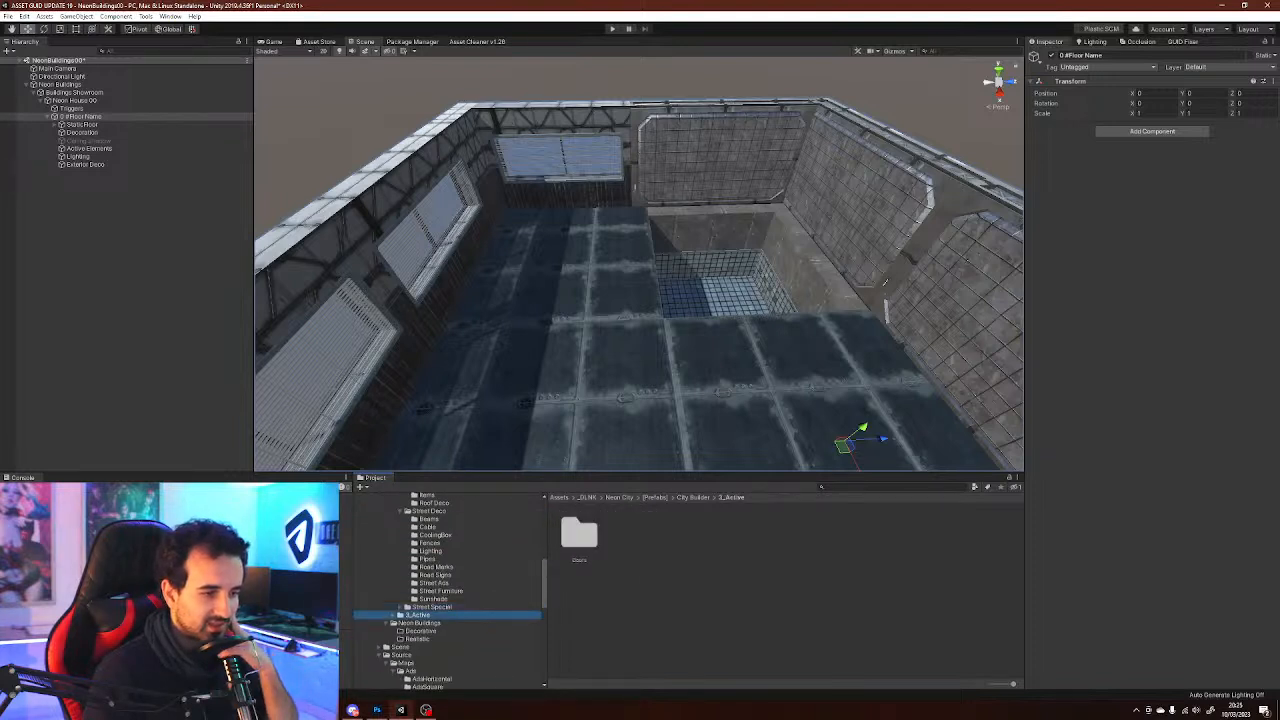
{"action": "key", "text": "Right"}
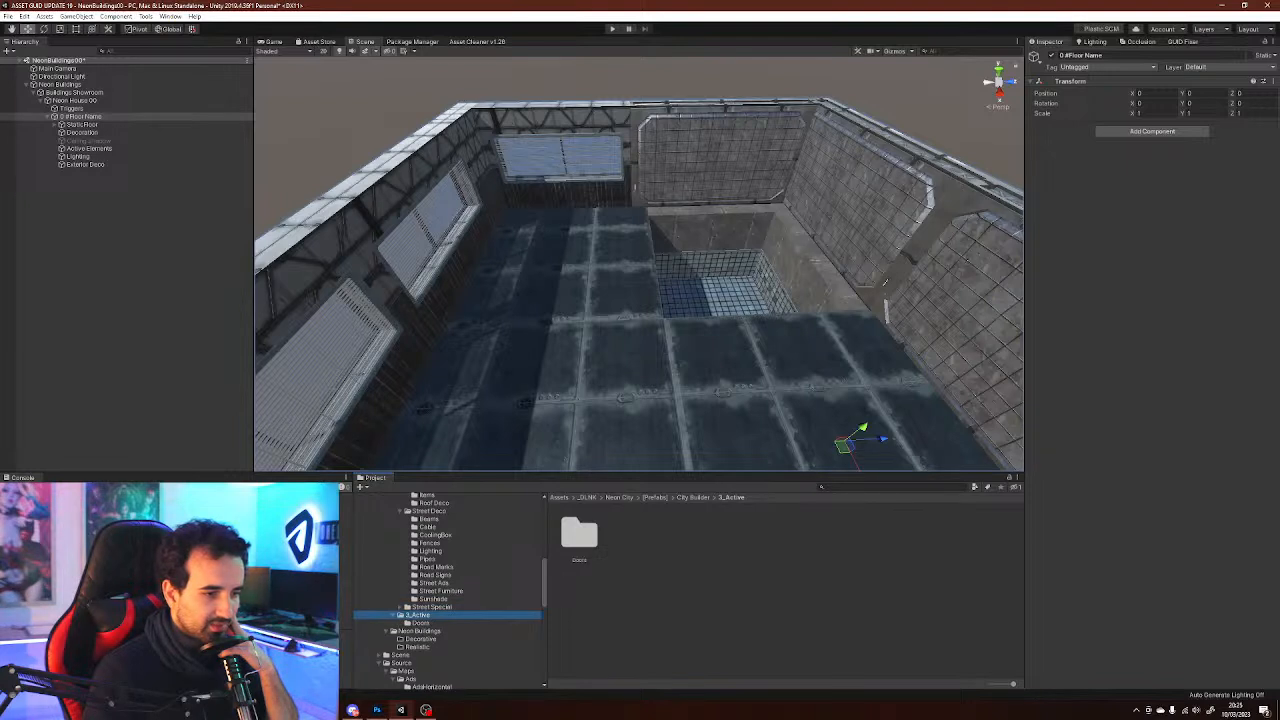
{"action": "scroll", "coordinate": [450, 590], "scroll_direction": "up", "scroll_amount": 3}
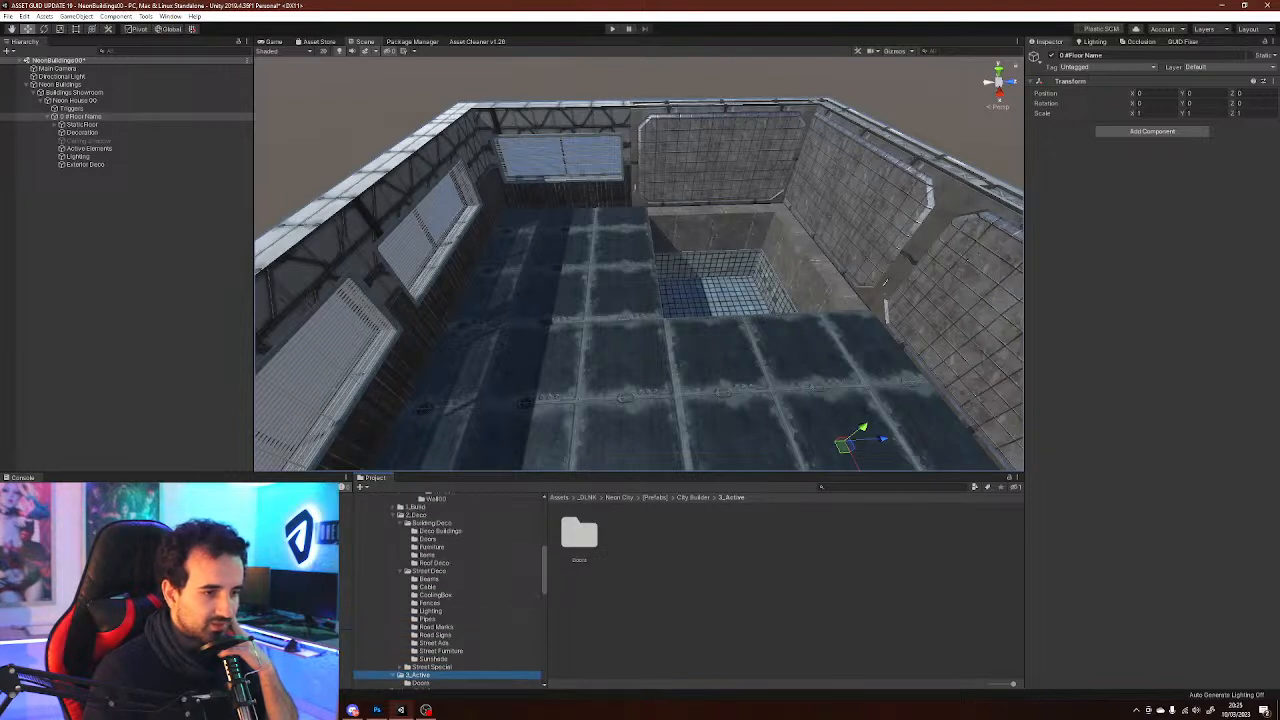
{"action": "left_click", "coordinate": [440, 531]}
{"action": "key", "text": "Down"}
{"action": "key", "text": "Down"}
{"action": "key", "text": "Down"}
{"action": "key", "text": "Down"}
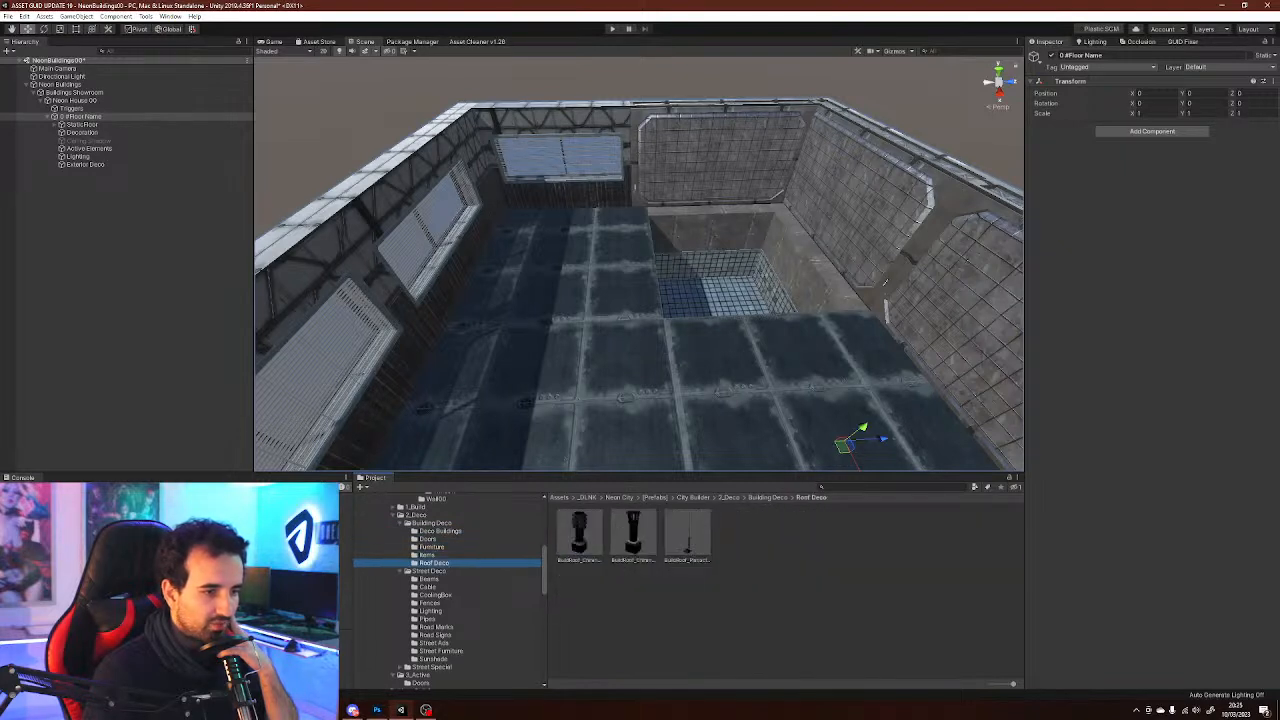
{"action": "left_click", "coordinate": [393, 507]}
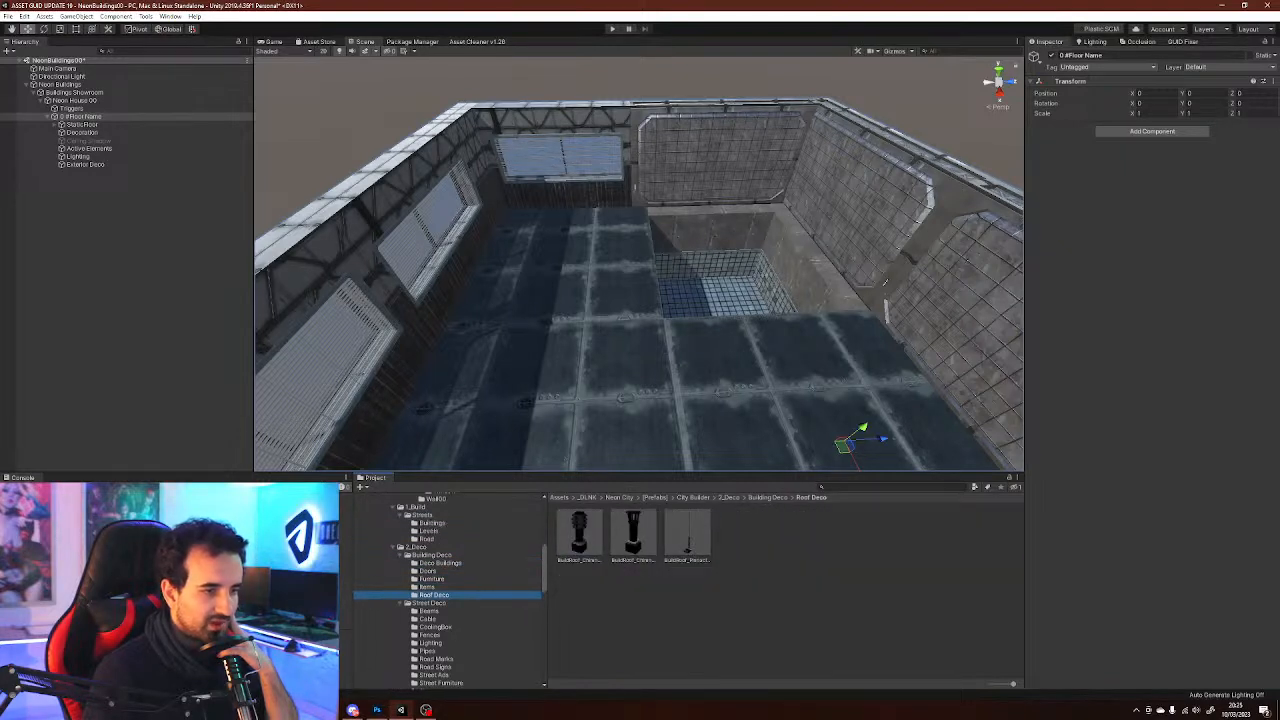
Browse the Build Streets Levels and Buildings folders, then the Basic Floors, City Walls and Street Blocks prefabs
{"action": "left_click", "coordinate": [415, 507]}
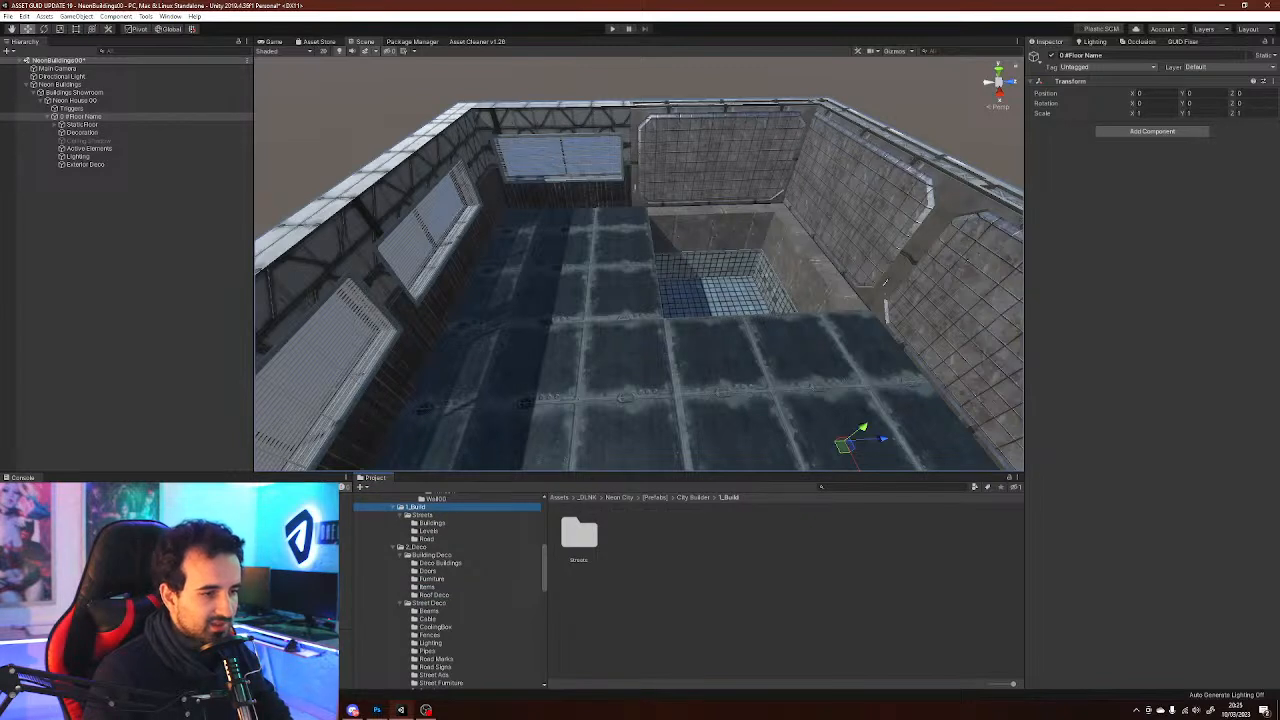
{"action": "left_click", "coordinate": [429, 531]}
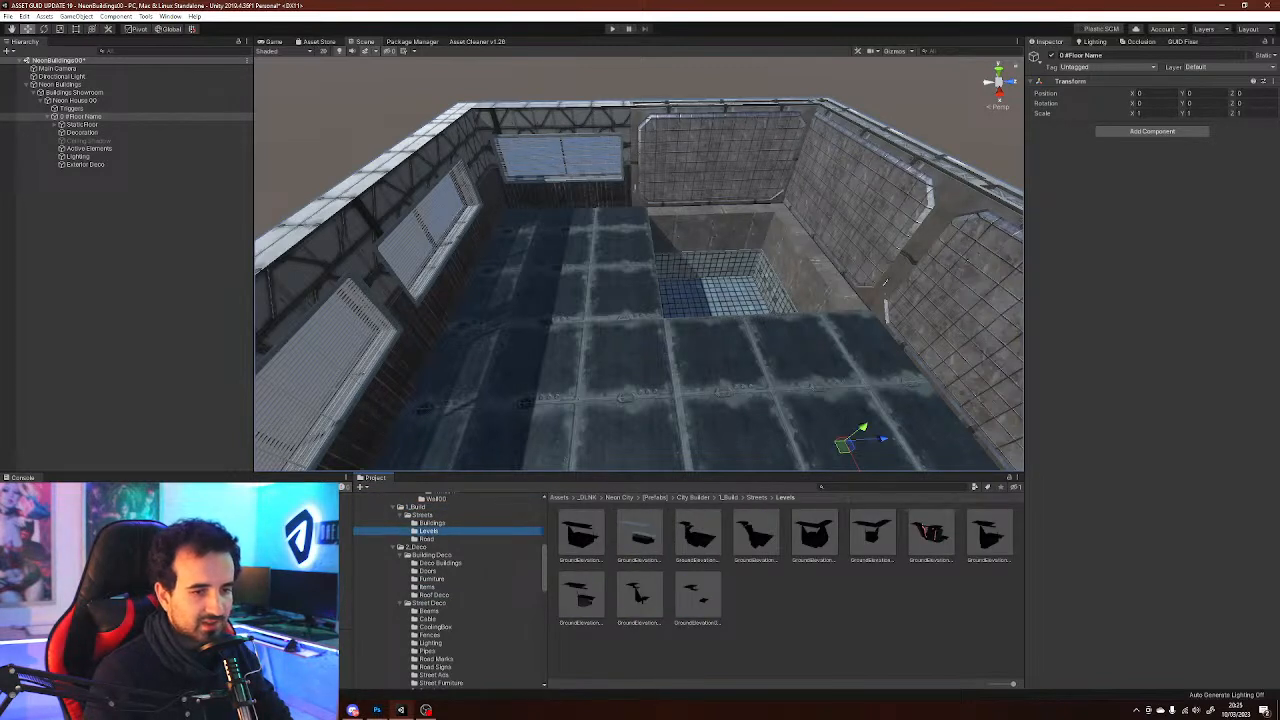
{"action": "left_click", "coordinate": [427, 539]}
{"action": "left_click", "coordinate": [432, 523]}
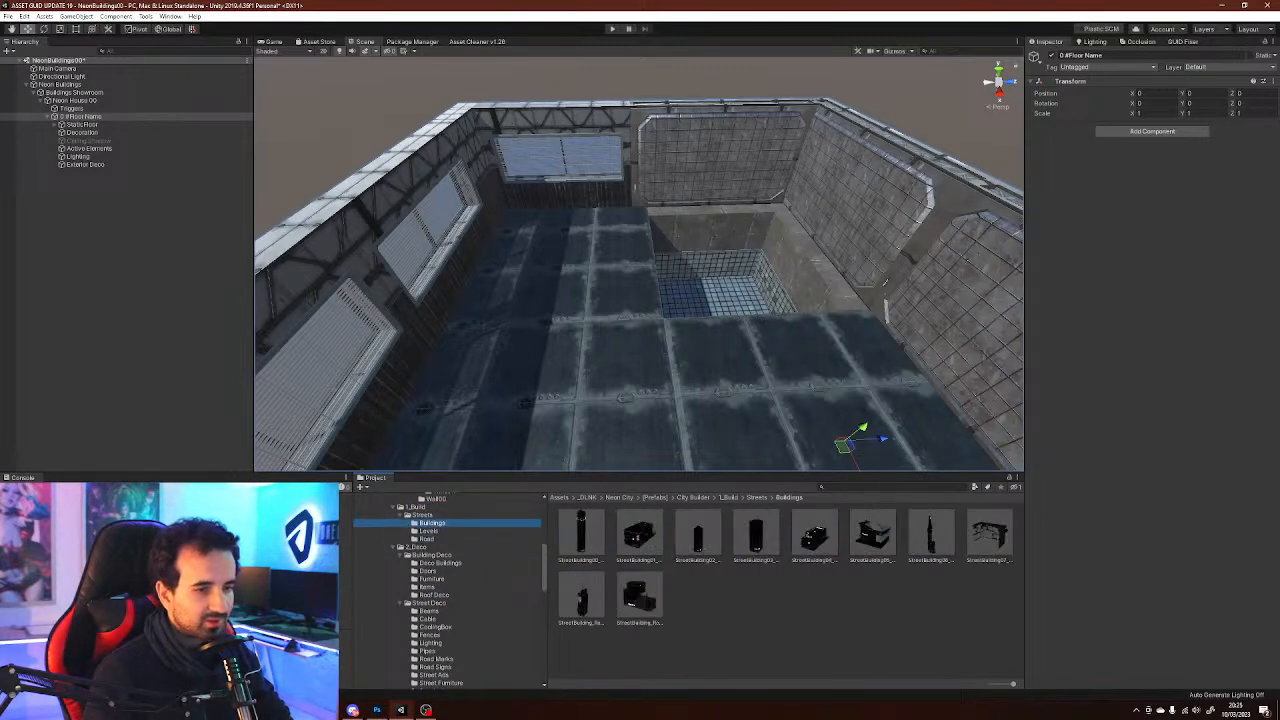
{"action": "scroll", "coordinate": [448, 590], "scroll_direction": "up", "scroll_amount": 3}
{"action": "scroll", "coordinate": [448, 590], "scroll_direction": "up", "scroll_amount": 2}
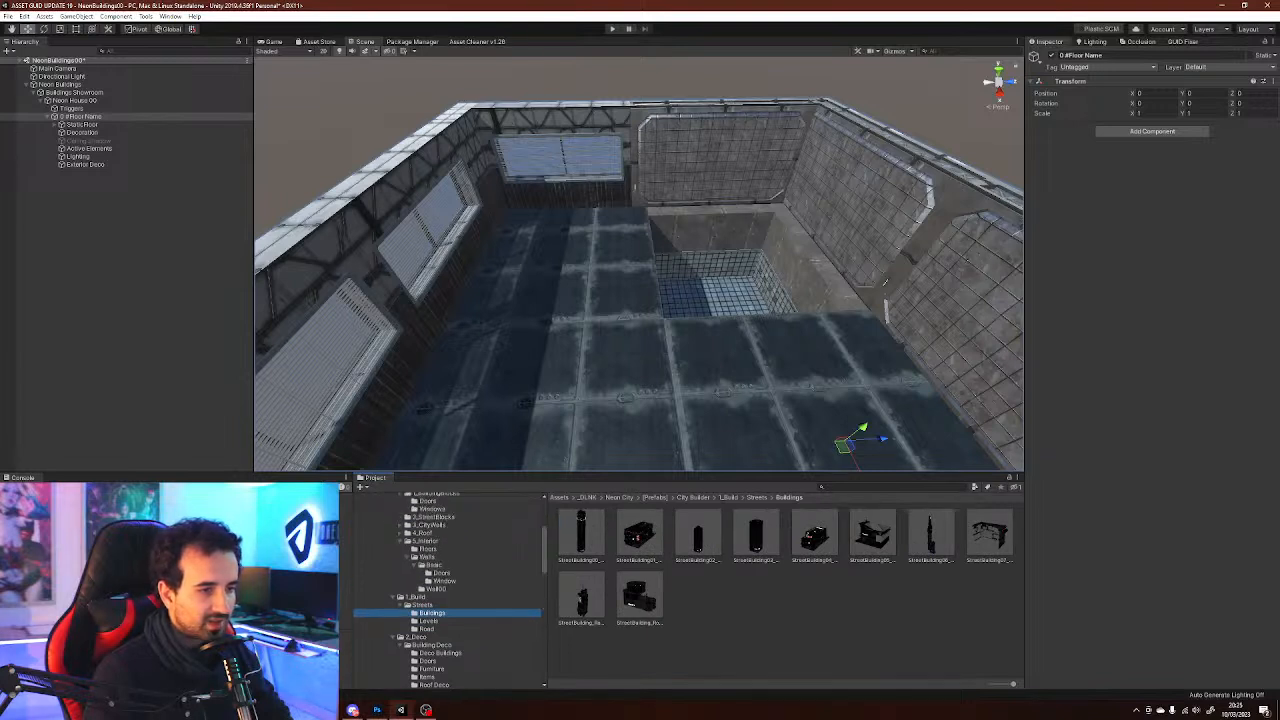
{"action": "left_click", "coordinate": [428, 549]}
{"action": "scroll", "coordinate": [448, 590], "scroll_direction": "up", "scroll_amount": 2}
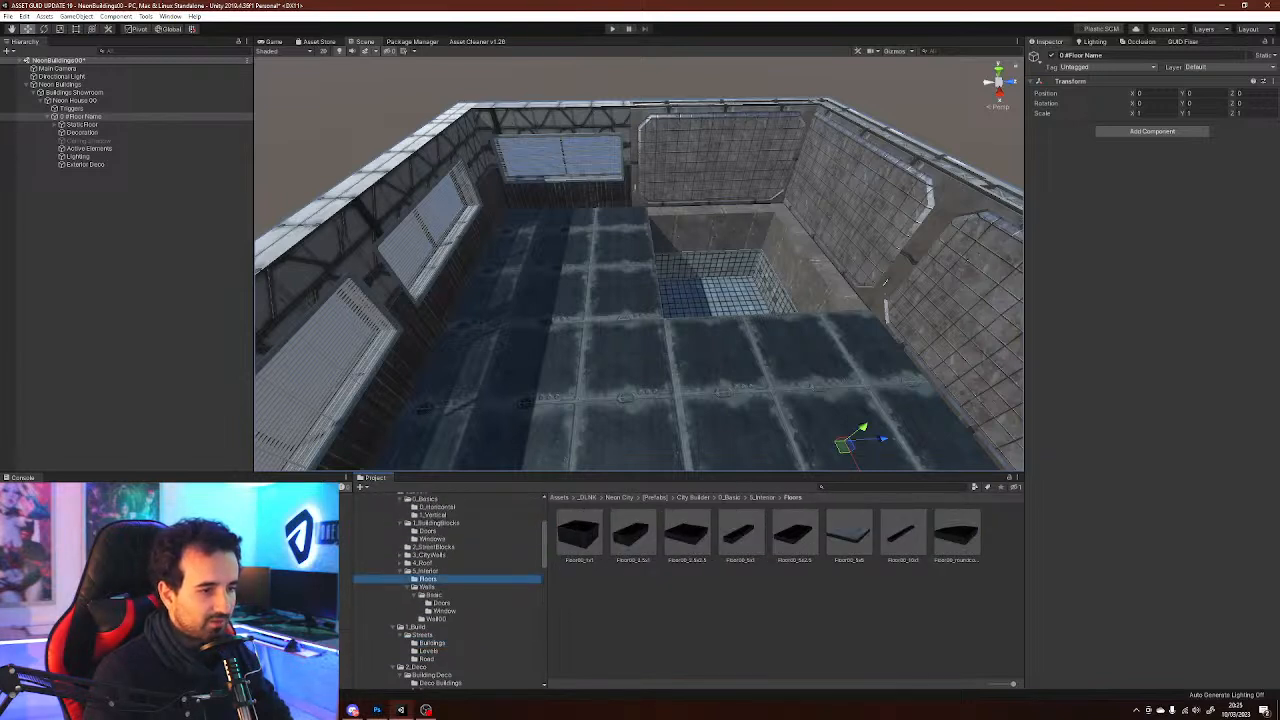
{"action": "left_click", "coordinate": [424, 563]}
{"action": "left_click", "coordinate": [428, 555]}
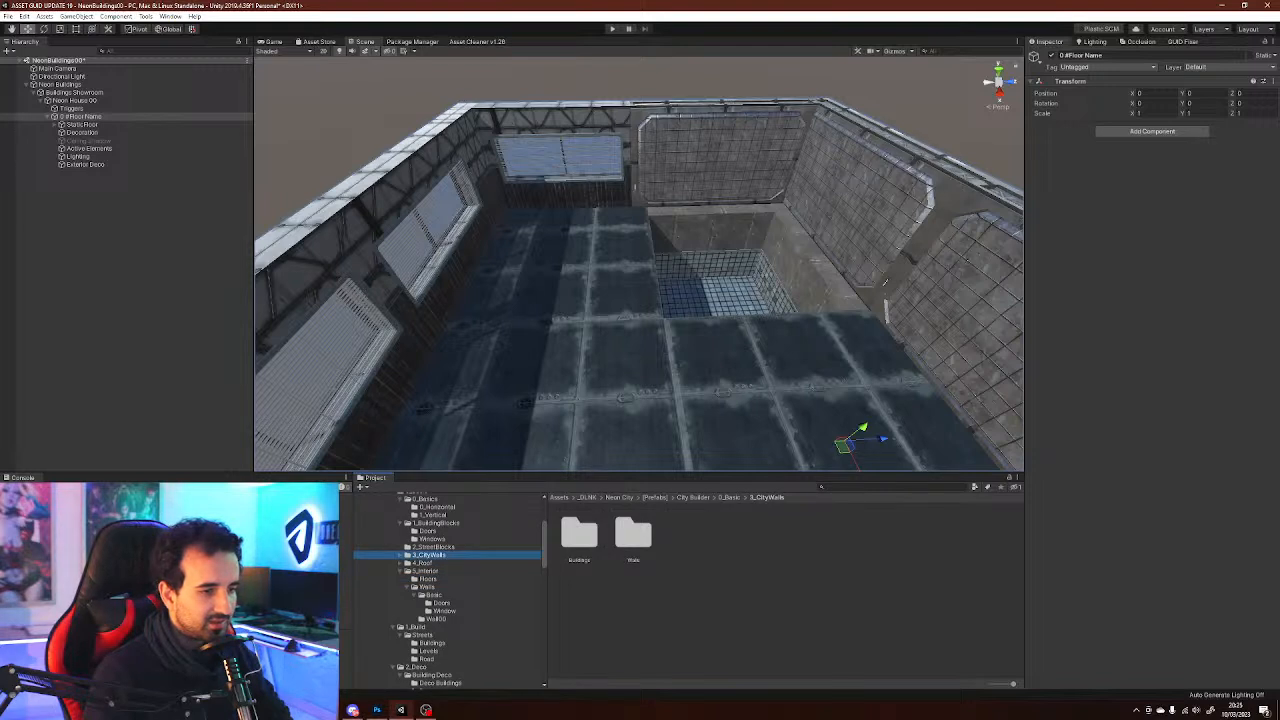
{"action": "left_click", "coordinate": [433, 547]}
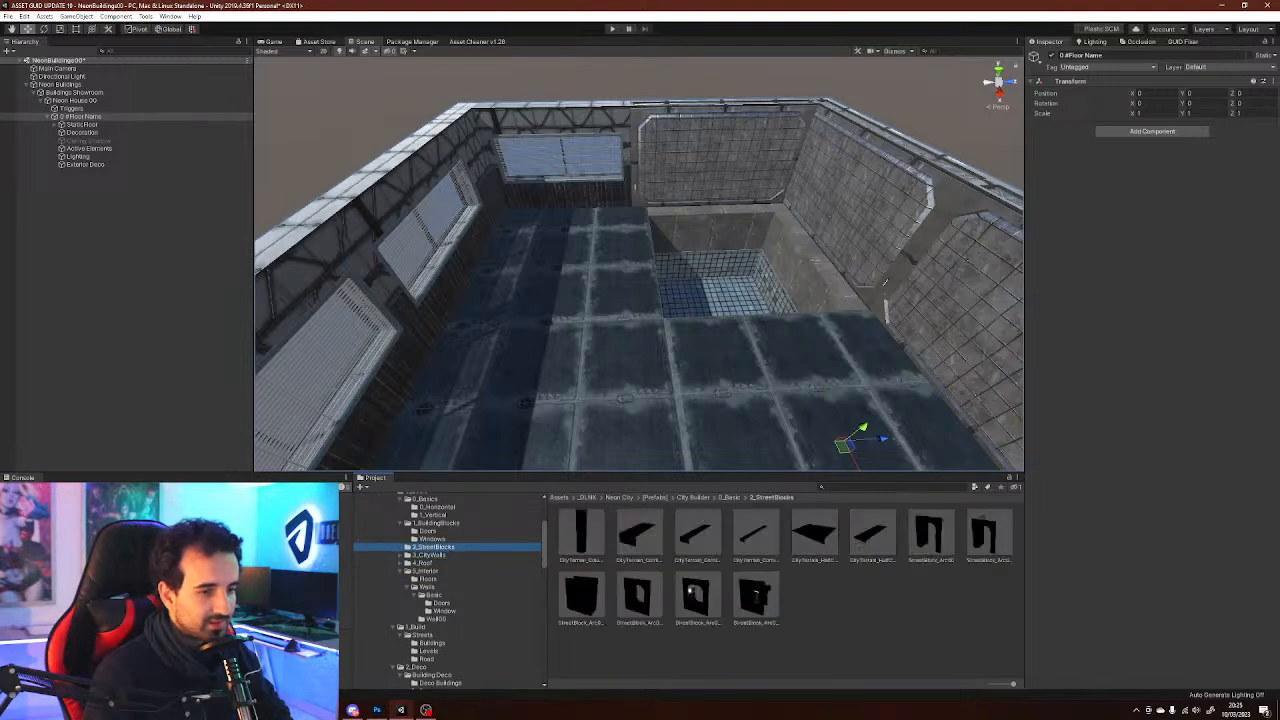
{"action": "scroll", "coordinate": [448, 590], "scroll_direction": "up", "scroll_amount": 2}
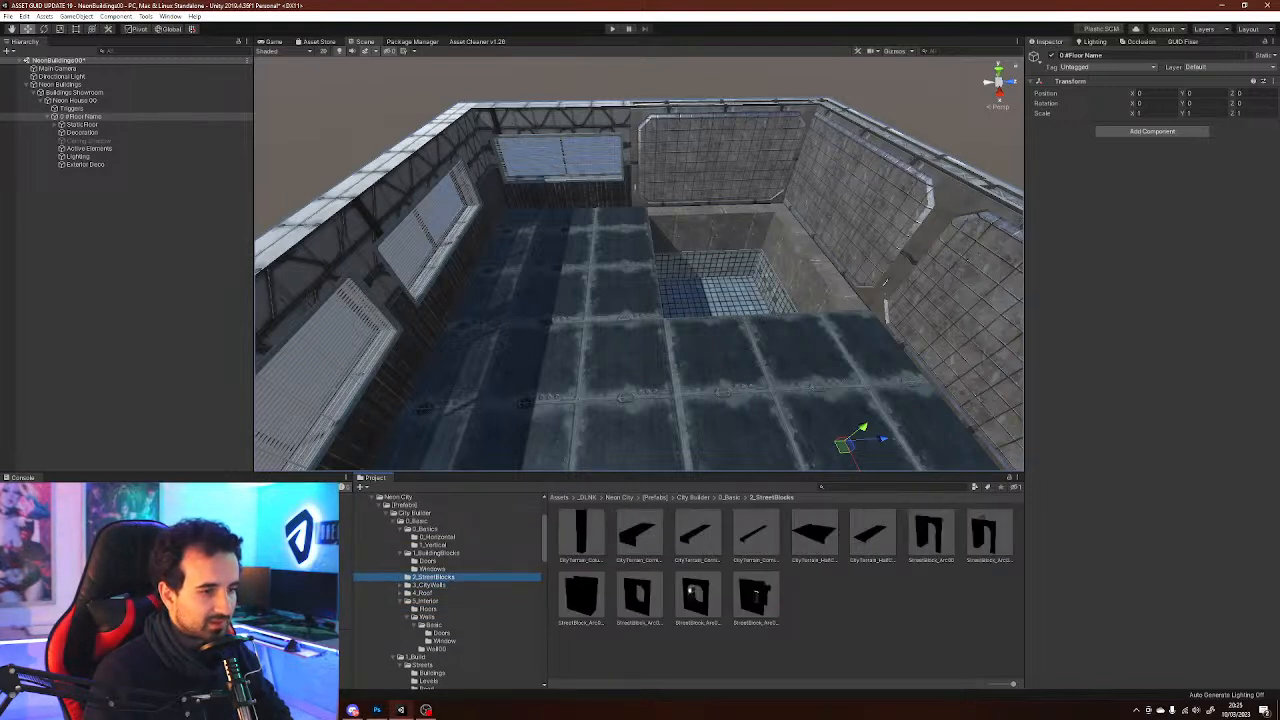
{"action": "left_click", "coordinate": [416, 521]}
{"action": "key", "text": "Left"}
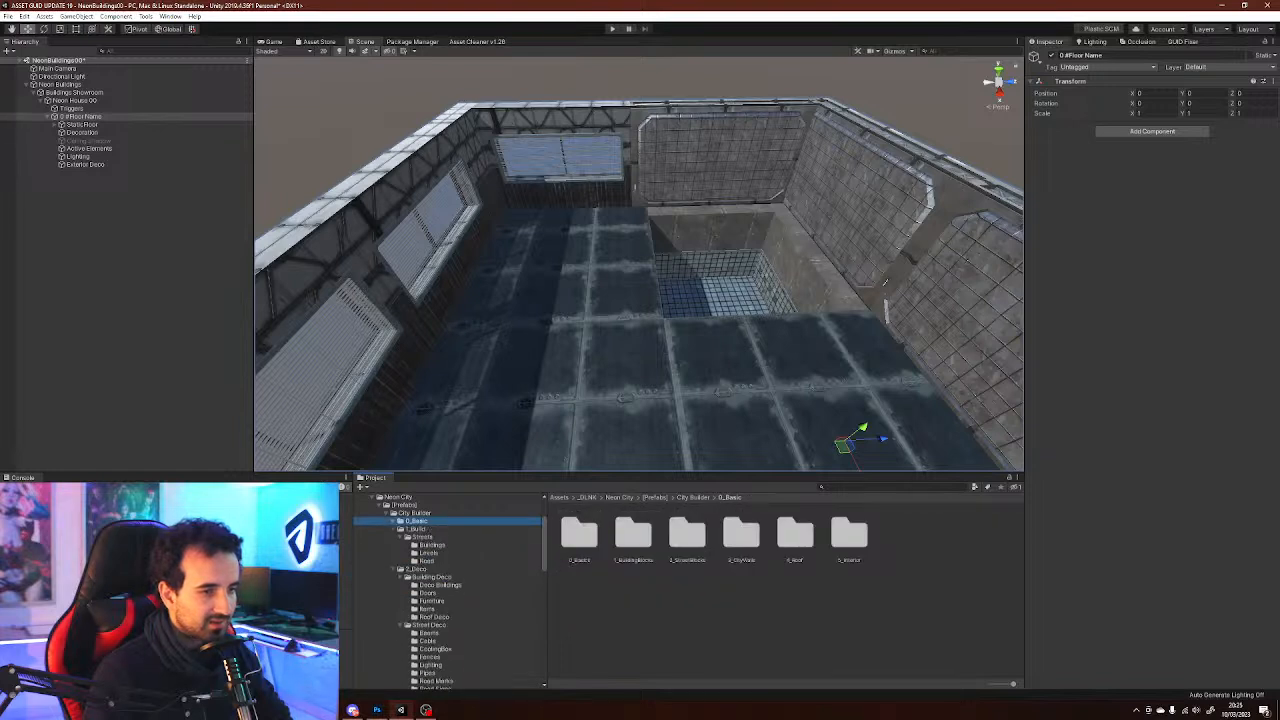
Browse the 0_Basic prefab folders: Basics, Building Blocks Windows, Street Blocks, City Walls, and Interior Floors and Walls
{"action": "left_click", "coordinate": [386, 513]}
{"action": "left_click", "coordinate": [387, 521]}
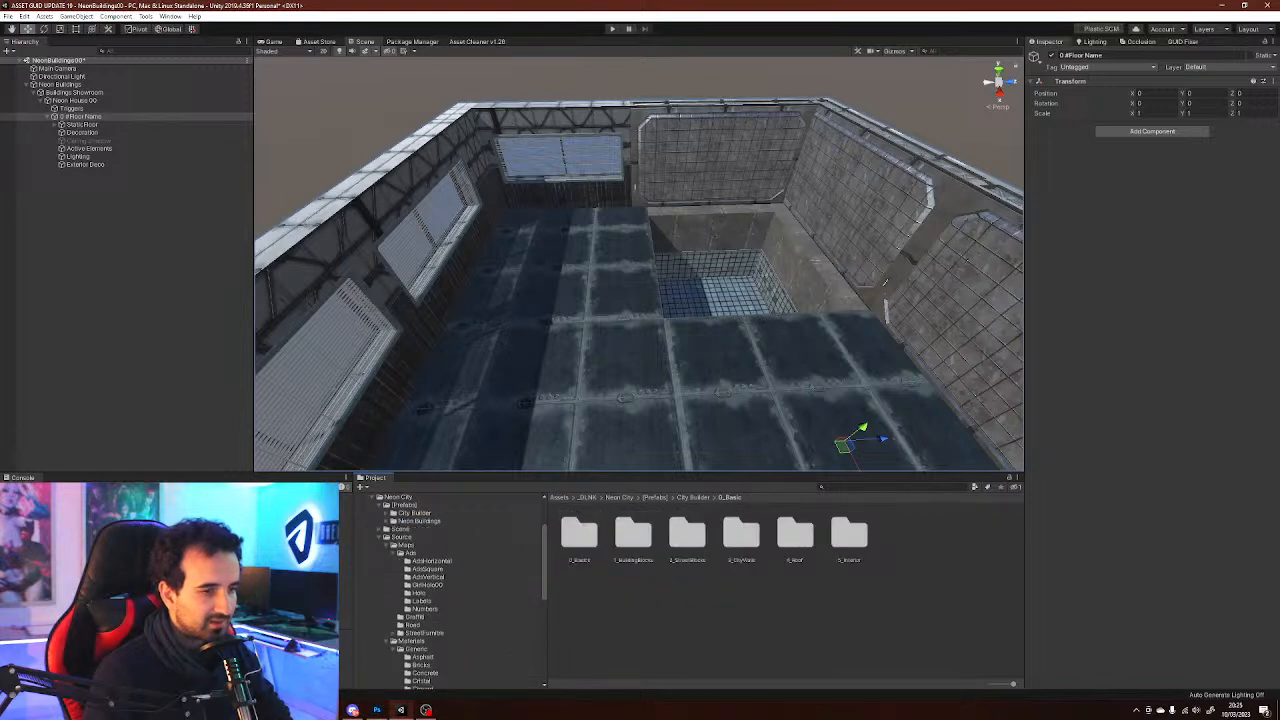
{"action": "left_click", "coordinate": [386, 537]}
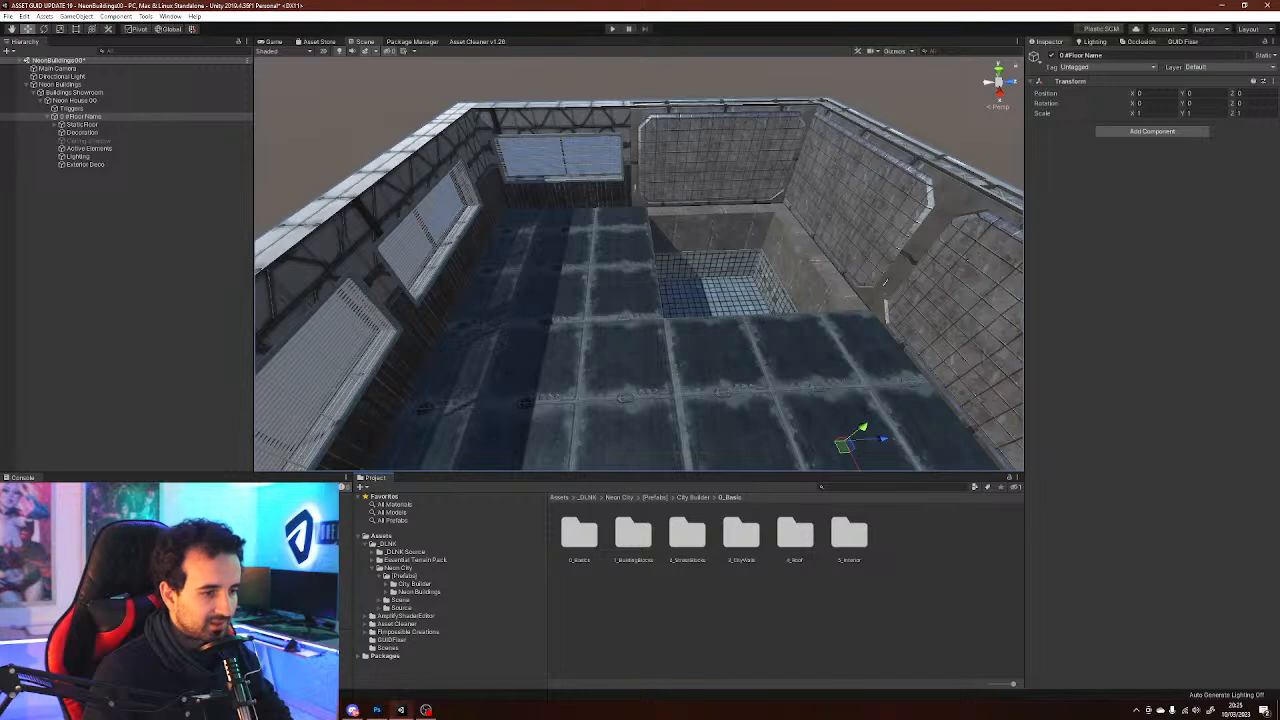
{"action": "left_click", "coordinate": [386, 583]}
{"action": "scroll", "coordinate": [450, 590], "scroll_direction": "down", "scroll_amount": 3}
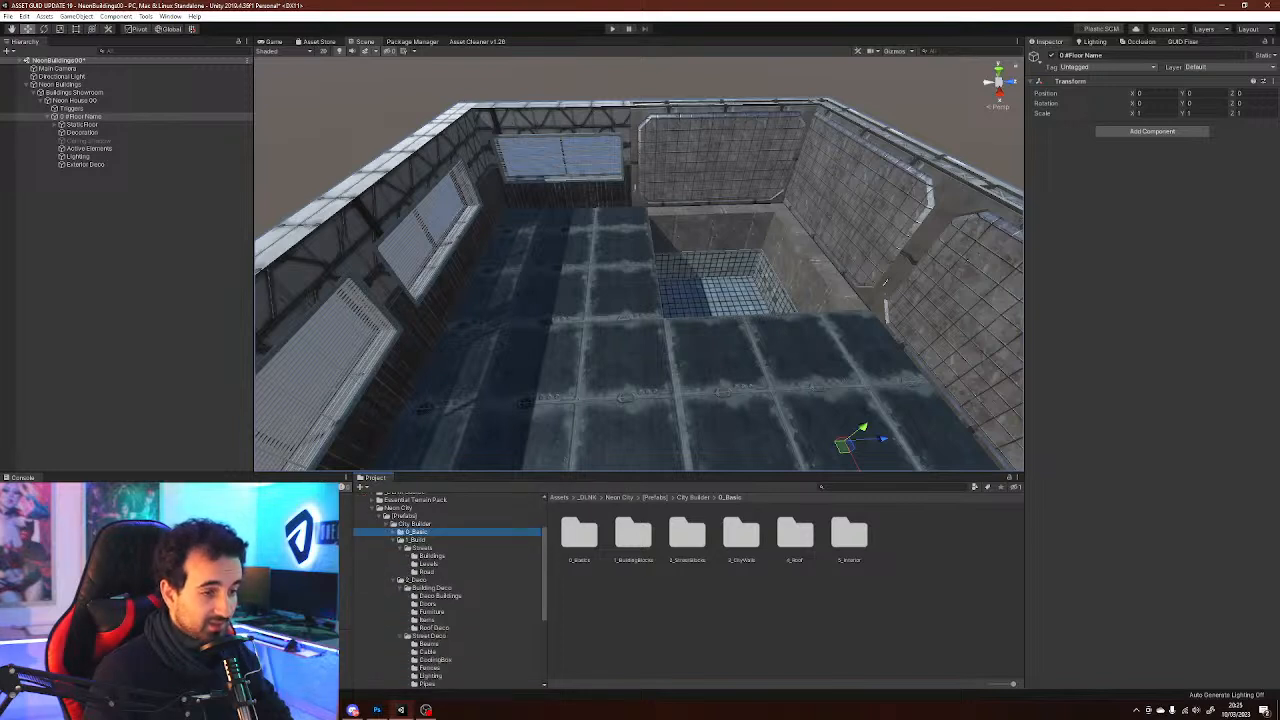
{"action": "left_click", "coordinate": [400, 532]}
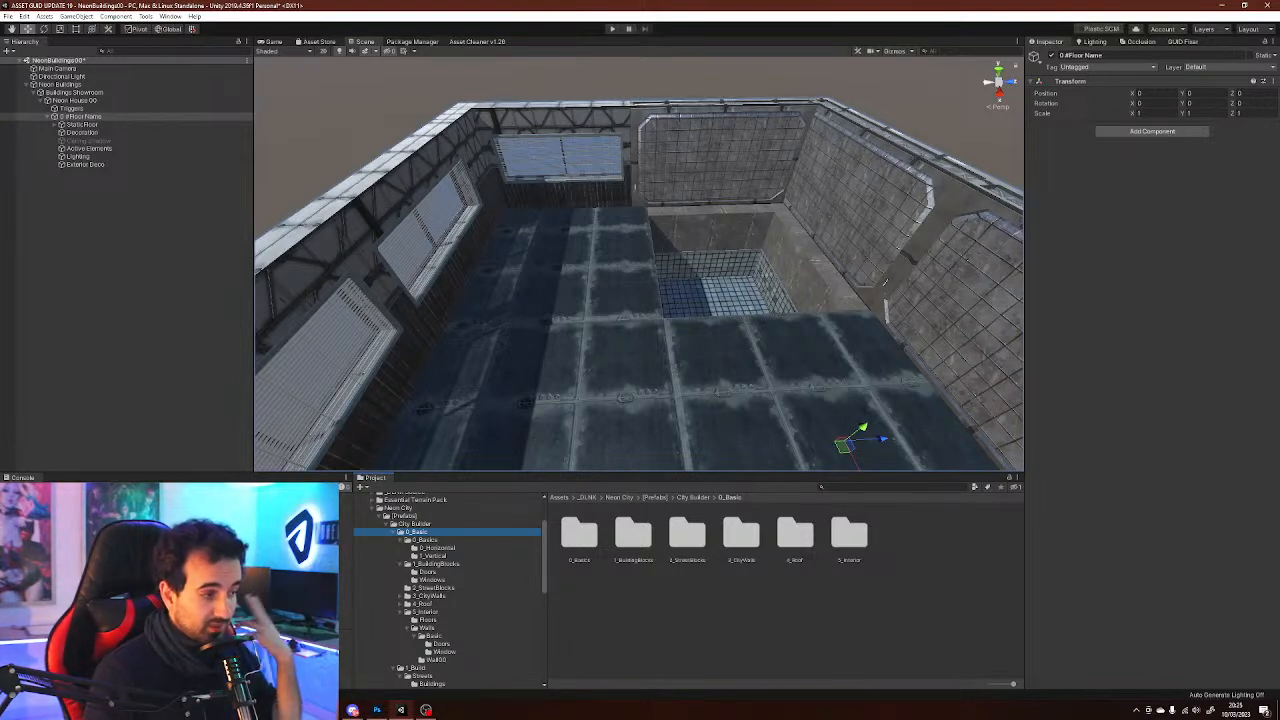
{"action": "left_click", "coordinate": [437, 548]}
{"action": "left_click", "coordinate": [433, 556]}
{"action": "left_click", "coordinate": [428, 572]}
{"action": "left_click", "coordinate": [432, 580]}
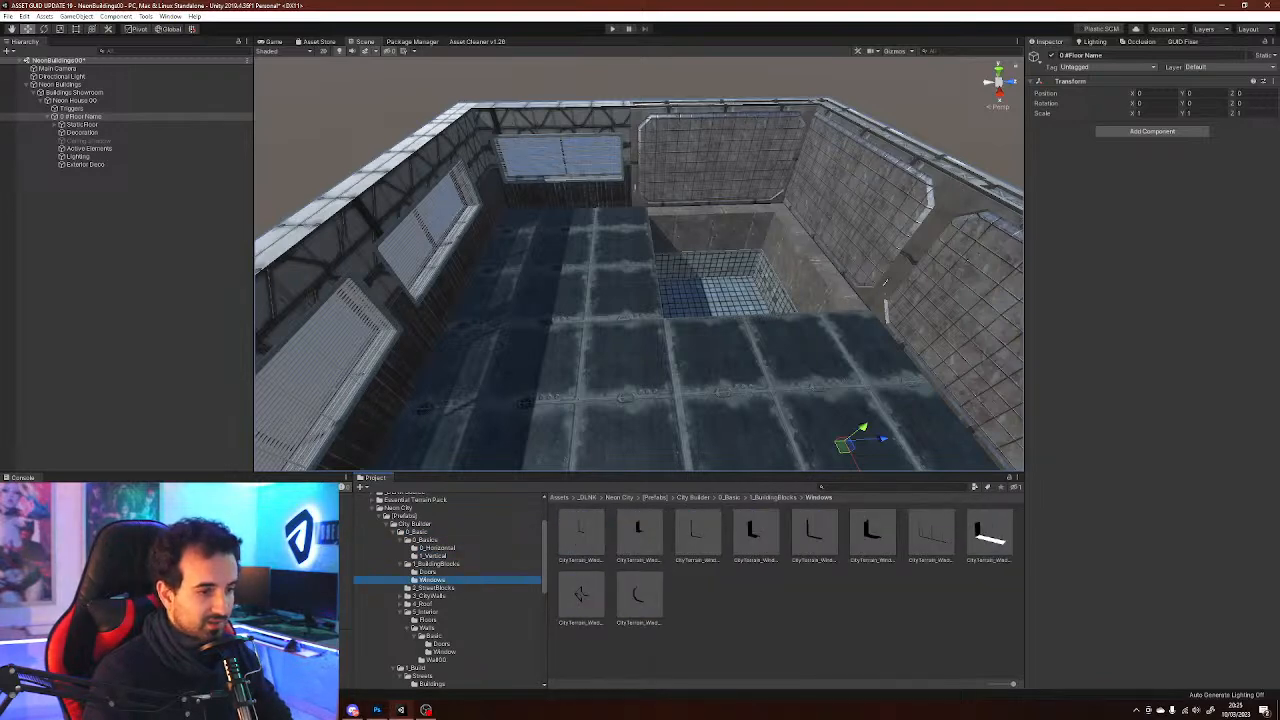
{"action": "left_click", "coordinate": [433, 588]}
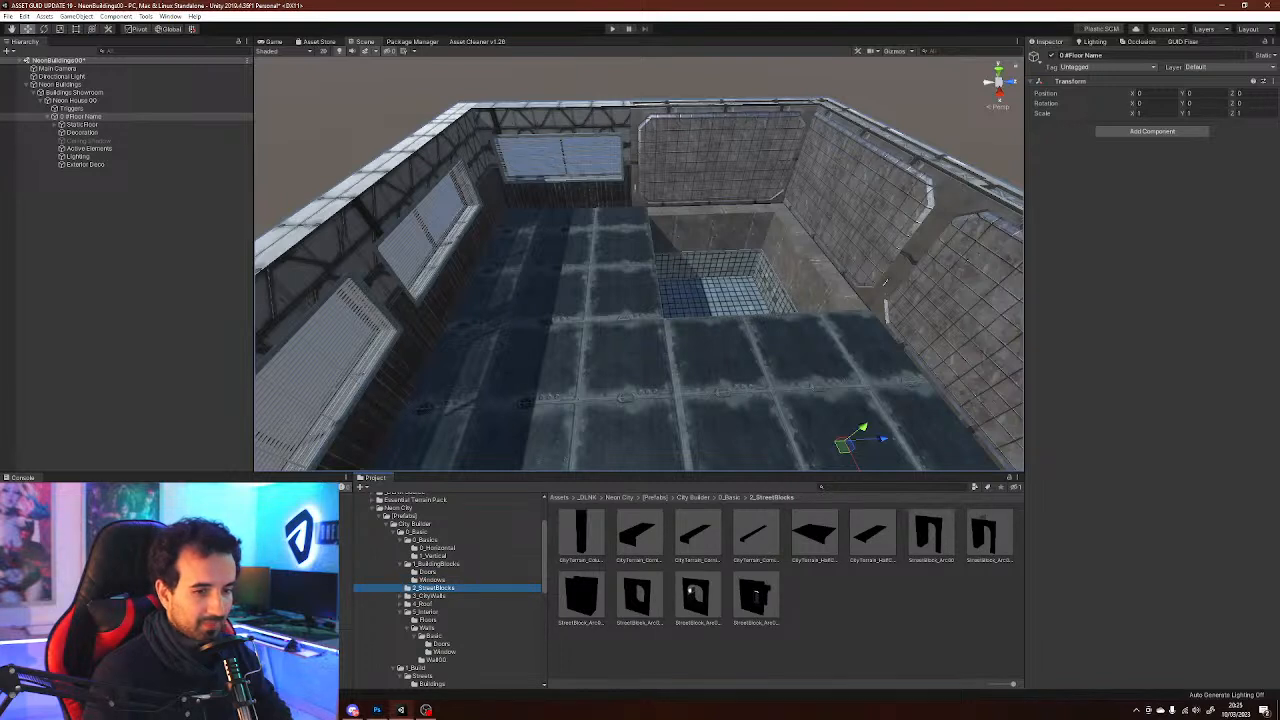
{"action": "left_click", "coordinate": [430, 596]}
{"action": "scroll", "coordinate": [430, 596], "scroll_direction": "down", "scroll_amount": 2}
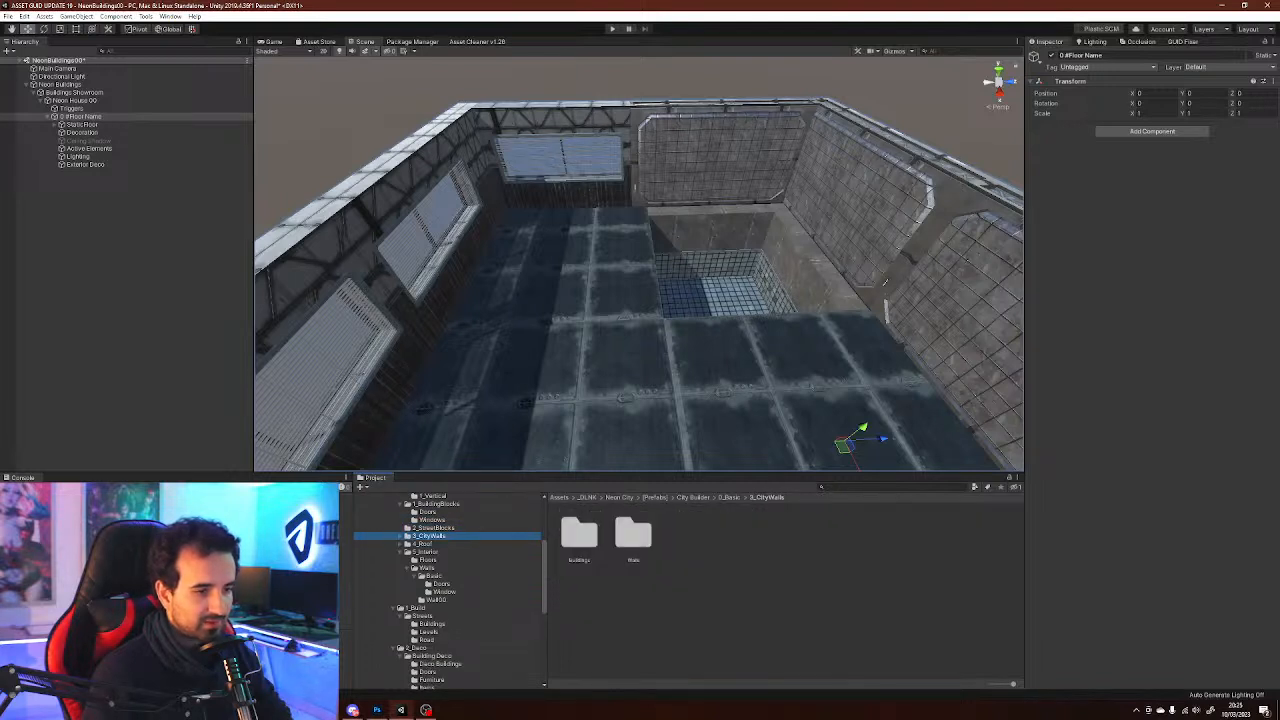
{"action": "left_click", "coordinate": [426, 552]}
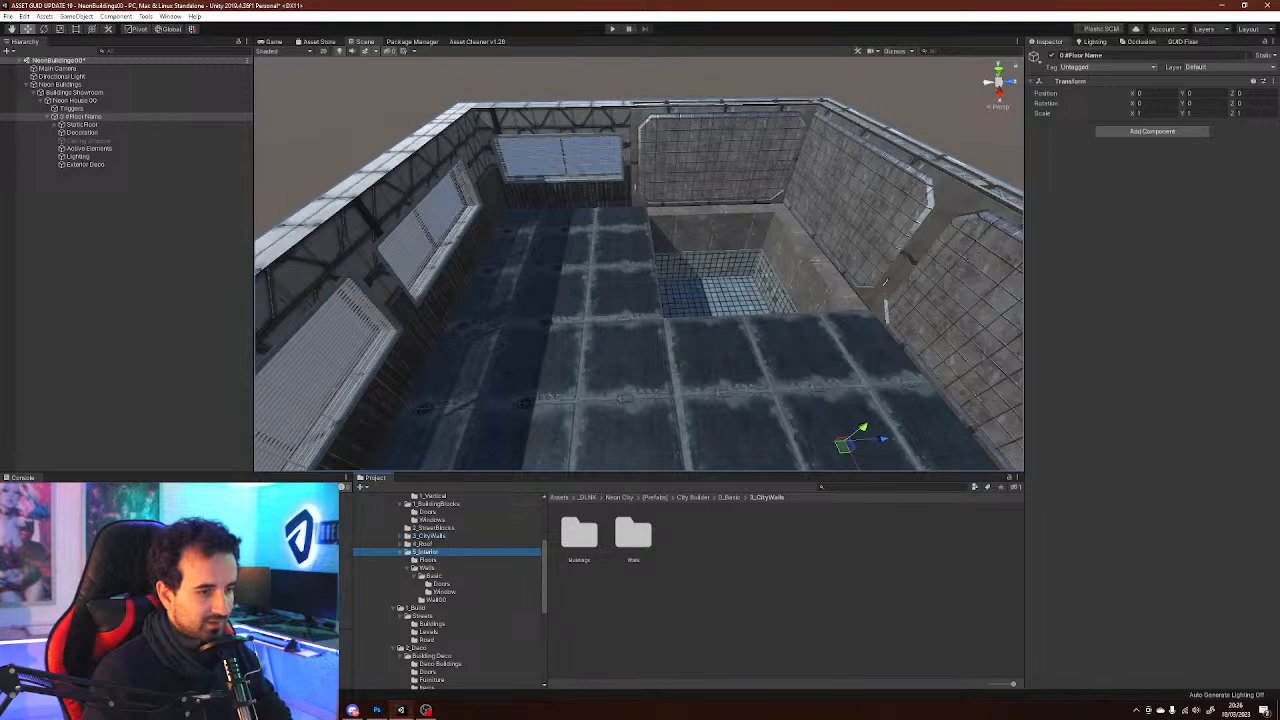
{"action": "left_click", "coordinate": [428, 560]}
{"action": "scroll", "coordinate": [428, 560], "scroll_direction": "down", "scroll_amount": 1}
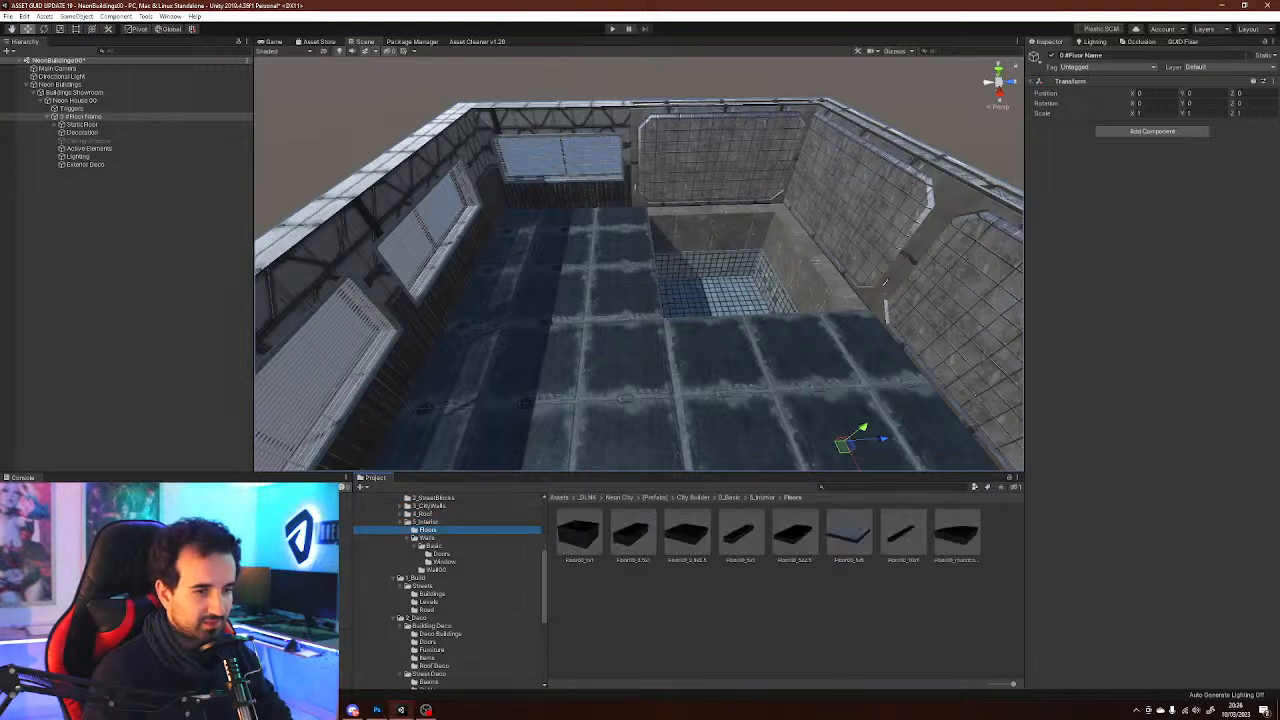
{"action": "left_click", "coordinate": [436, 570]}
{"action": "scroll", "coordinate": [436, 570], "scroll_direction": "down", "scroll_amount": 1}
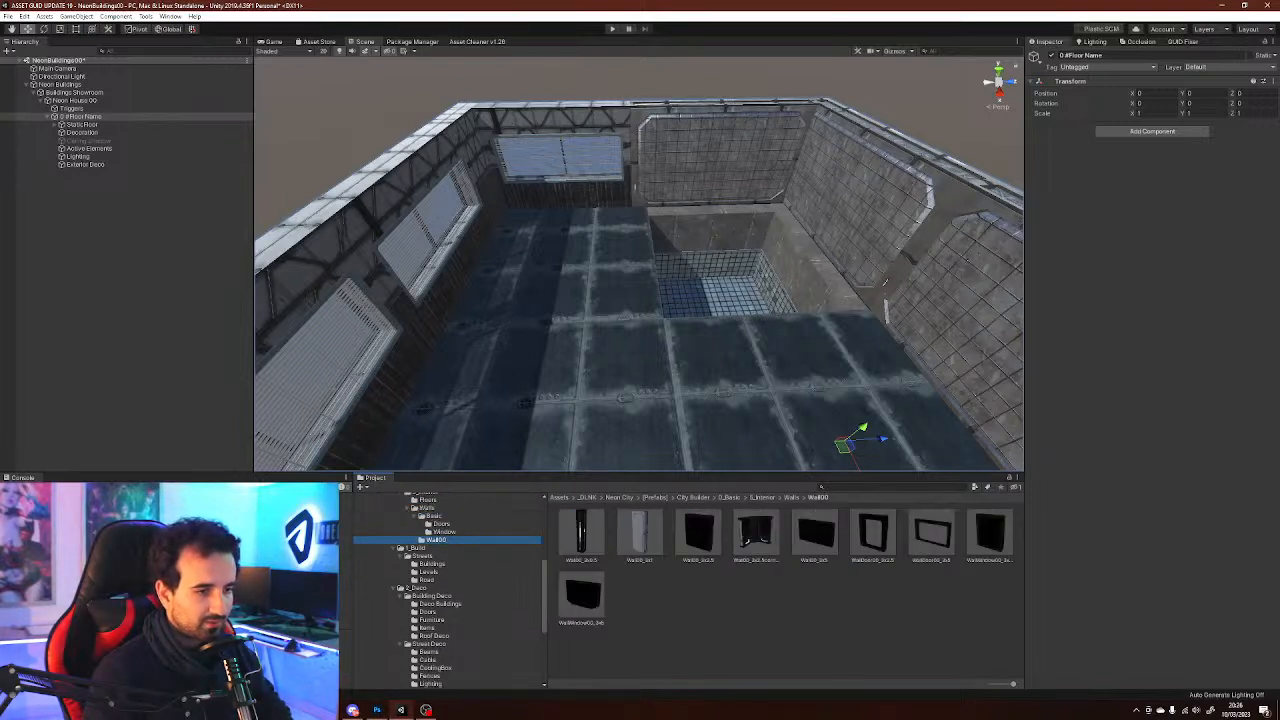
Open the 1_Build Streets folder and look through its Road prefabs
{"action": "left_click", "coordinate": [418, 548]}
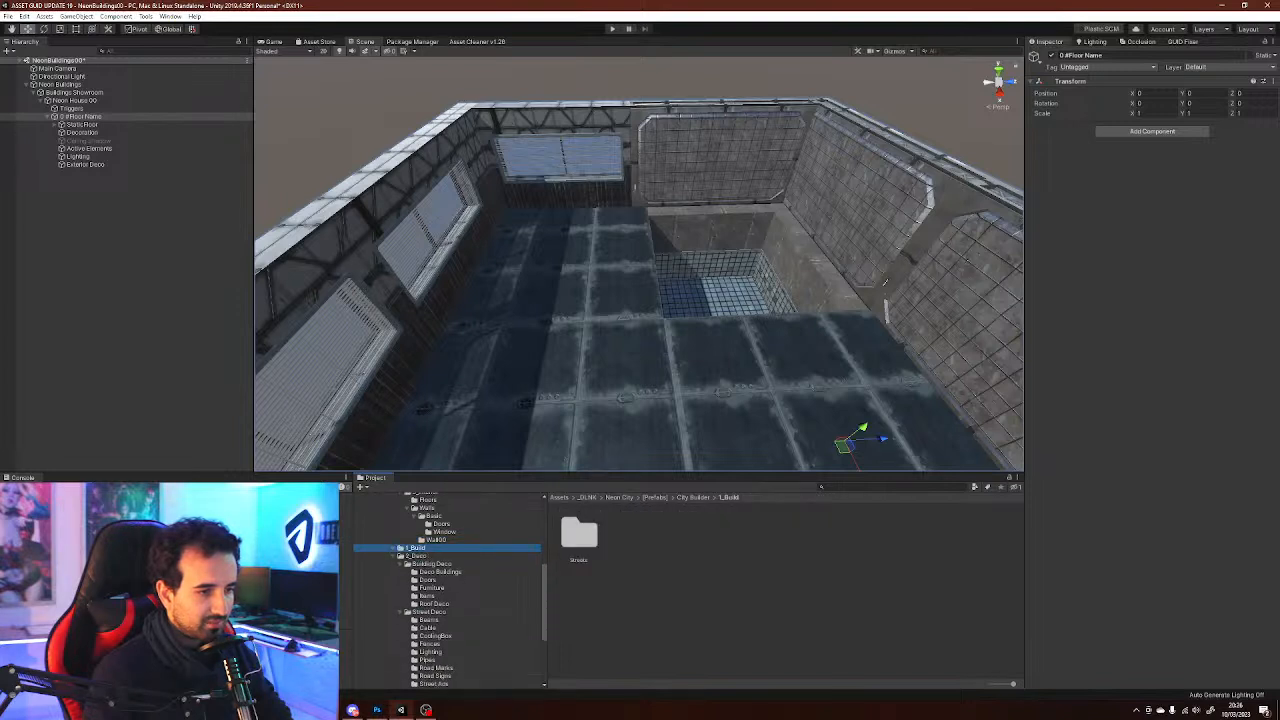
{"action": "left_click", "coordinate": [422, 556]}
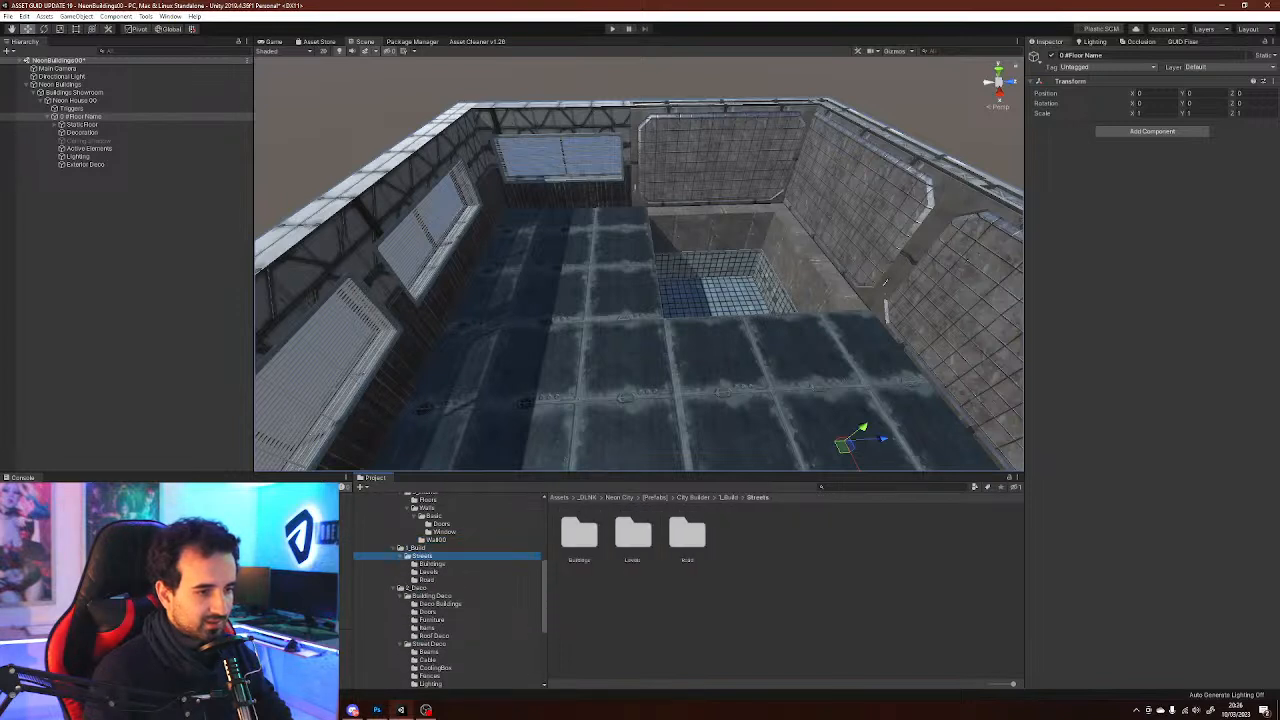
{"action": "key", "text": "Down"}
{"action": "key", "text": "Down"}
{"action": "key", "text": "Down"}
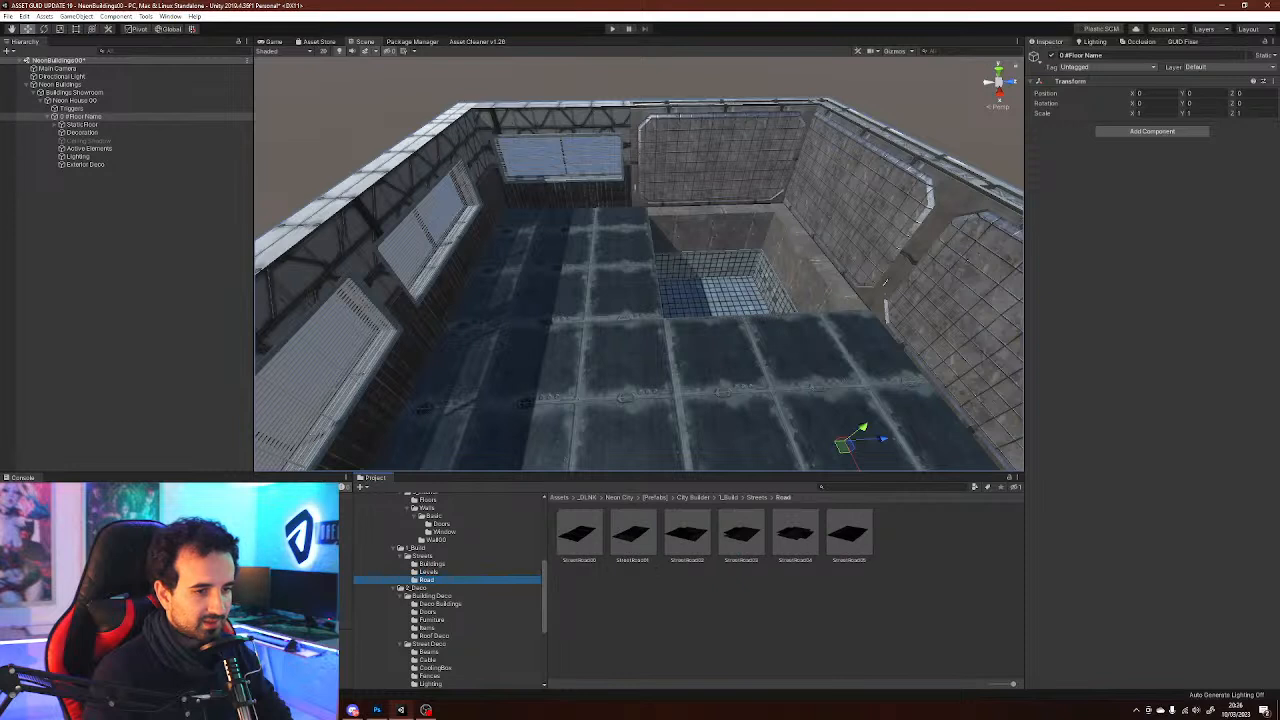
Step through the 2_Deco folders: Deco Buildings, Furniture, Roof Deco, Beams, Fences, Lighting, Road Marks and Sunshade
{"action": "scroll", "coordinate": [447, 591], "scroll_direction": "down", "scroll_amount": 3}
{"action": "left_click", "coordinate": [440, 514]}
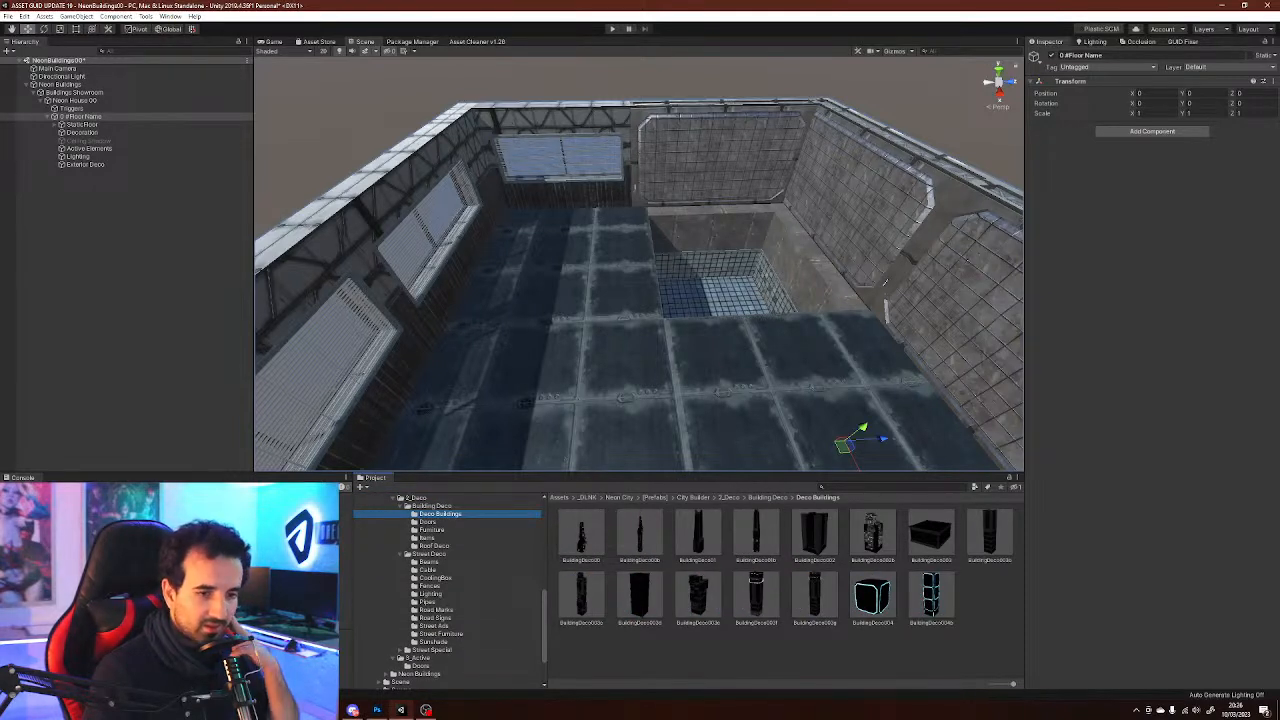
{"action": "key", "text": "Down"}
{"action": "key", "text": "Down"}
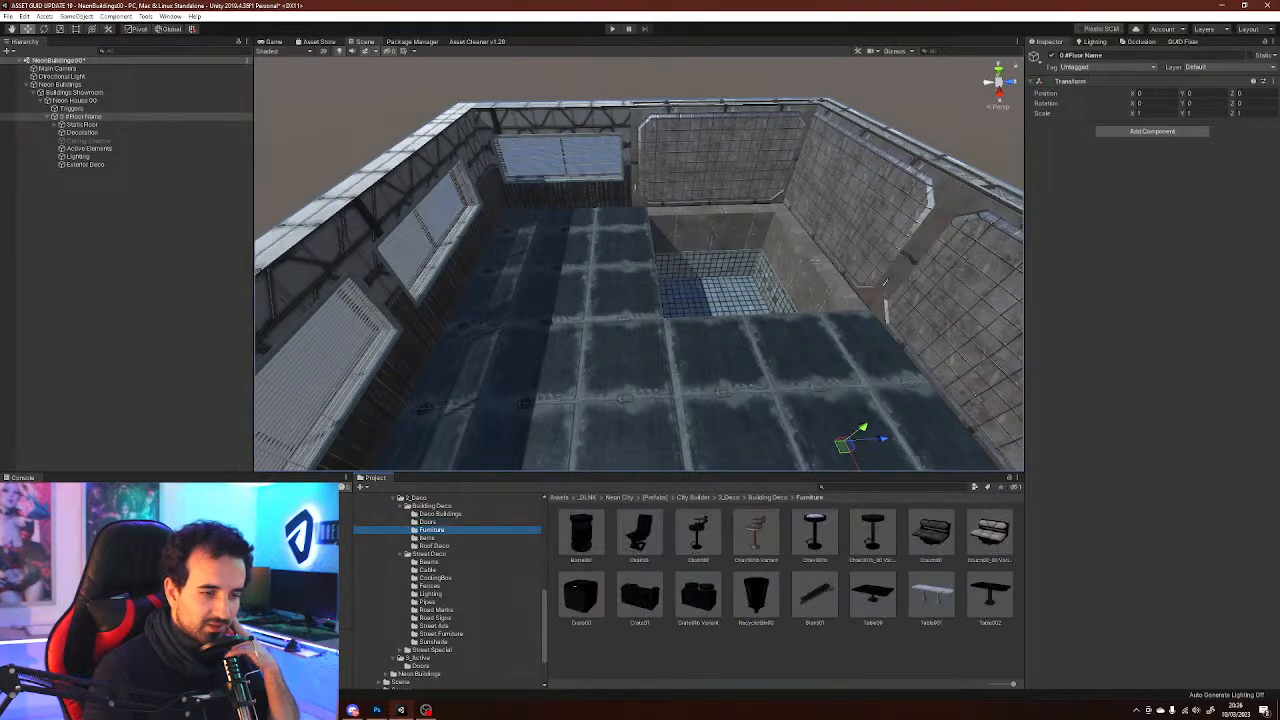
{"action": "key", "text": "Up"}
{"action": "key", "text": "Down"}
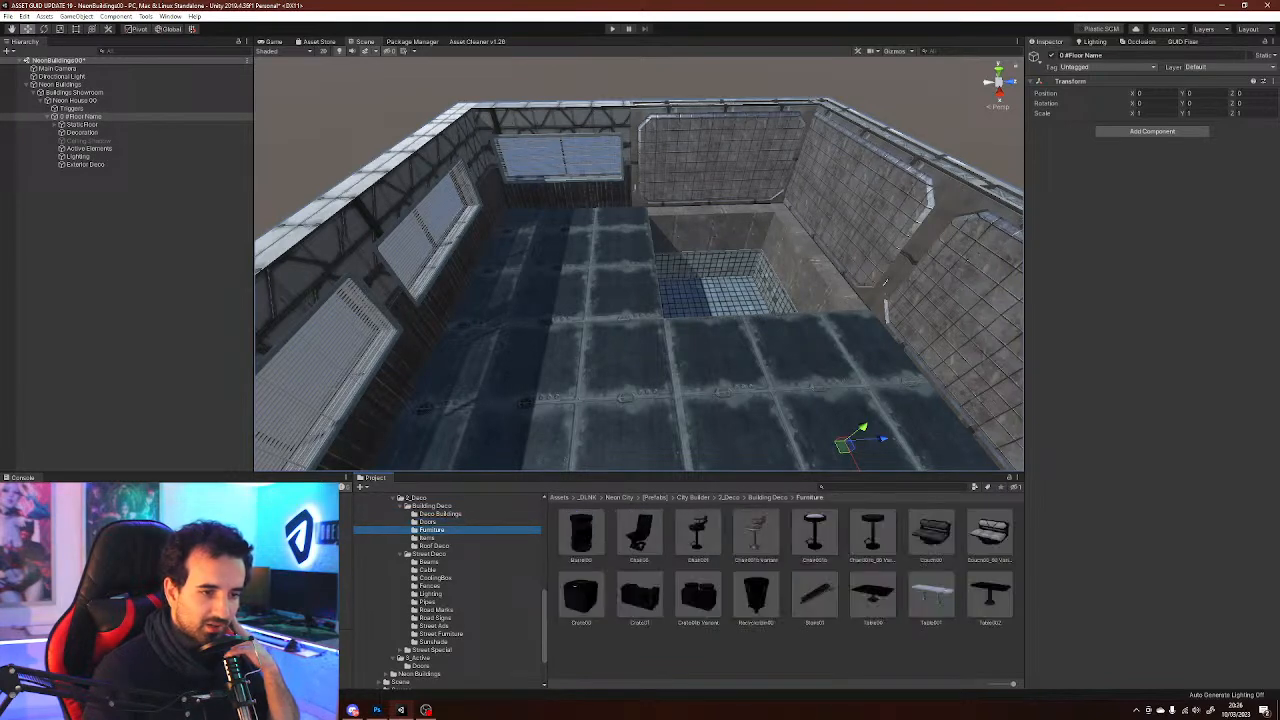
{"action": "key", "text": "Down"}
{"action": "key", "text": "Down"}
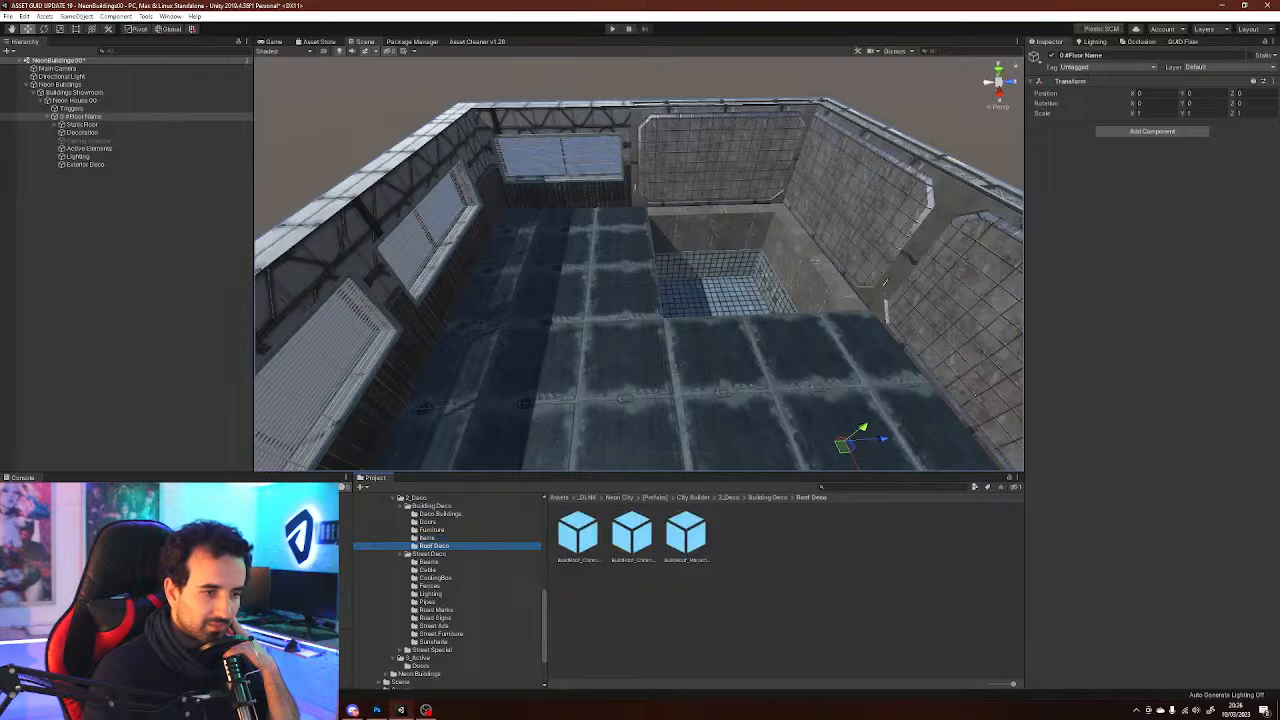
{"action": "key", "text": "Down"}
{"action": "key", "text": "Down"}
{"action": "key", "text": "Down"}
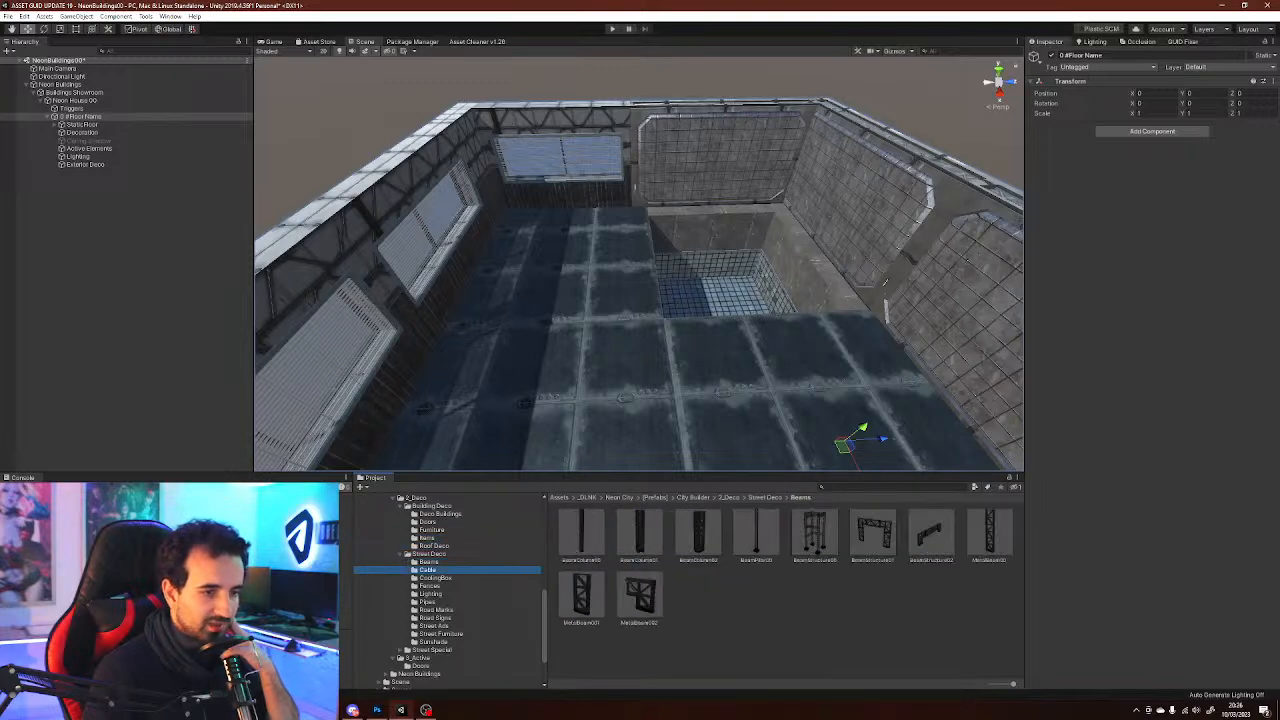
{"action": "key", "text": "Down"}
{"action": "key", "text": "Down"}
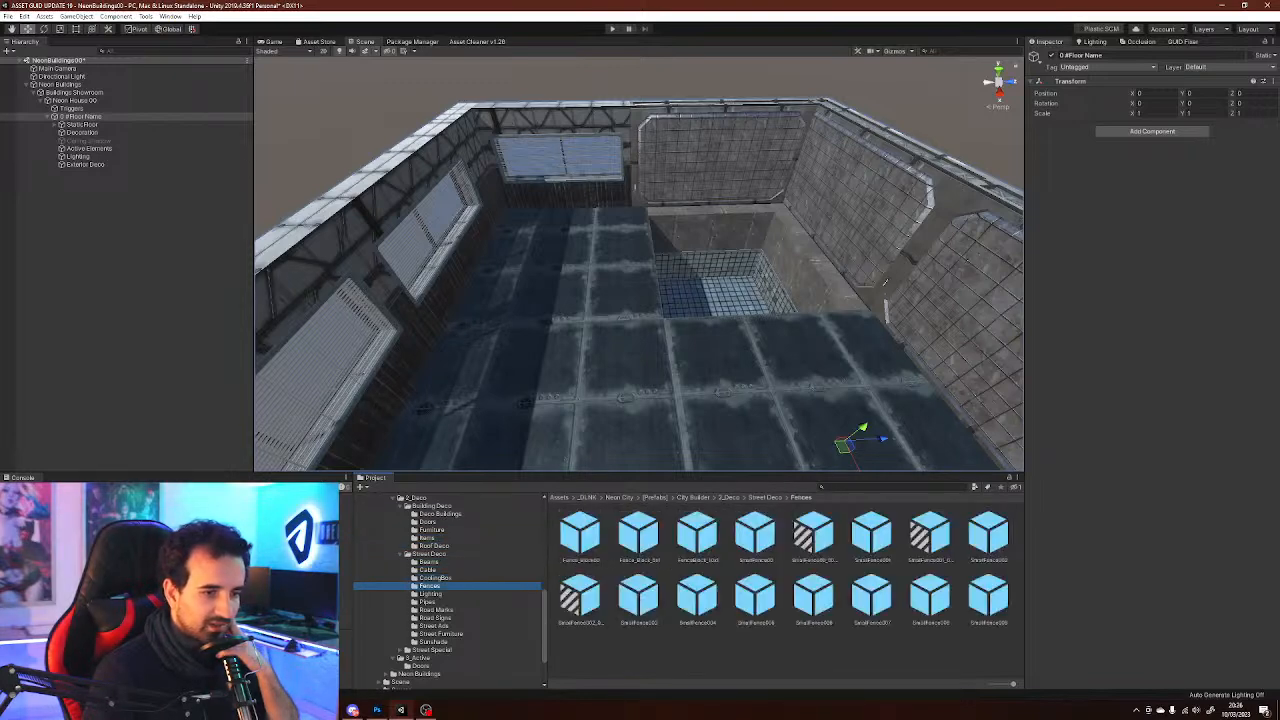
{"action": "key", "text": "Down"}
{"action": "key", "text": "Down"}
{"action": "key", "text": "Down"}
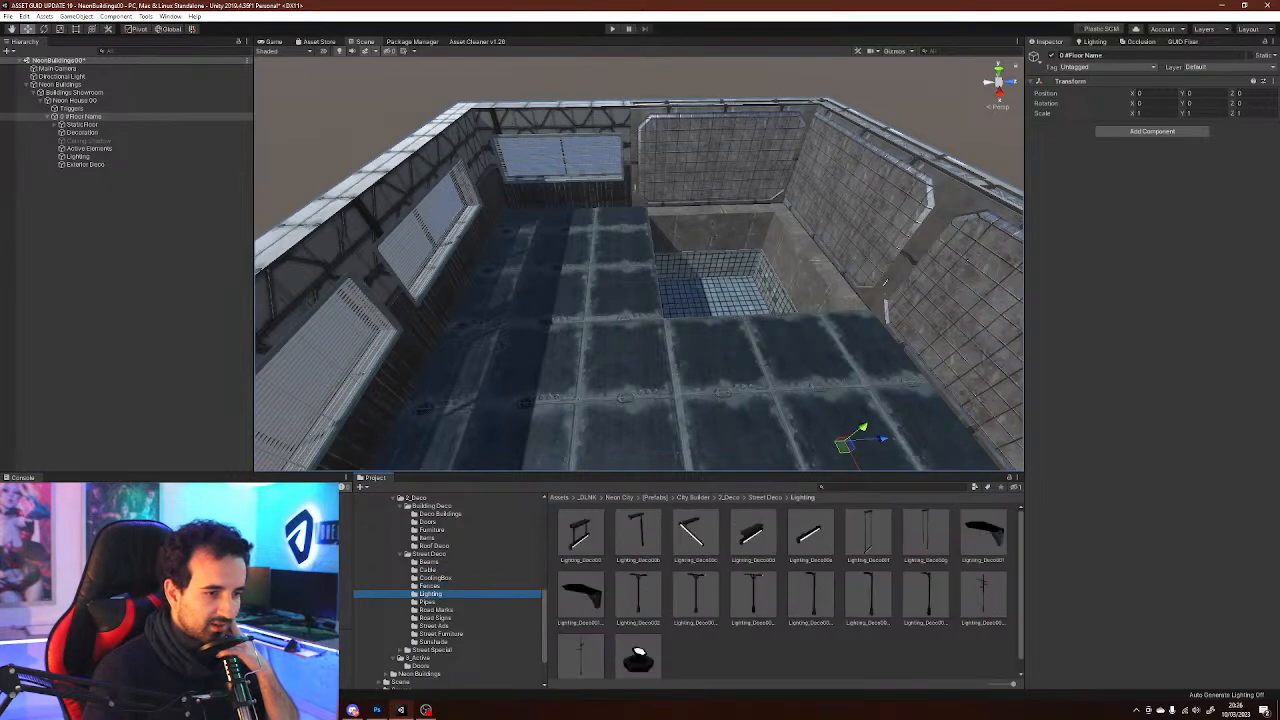
{"action": "key", "text": "Down"}
{"action": "key", "text": "Down"}
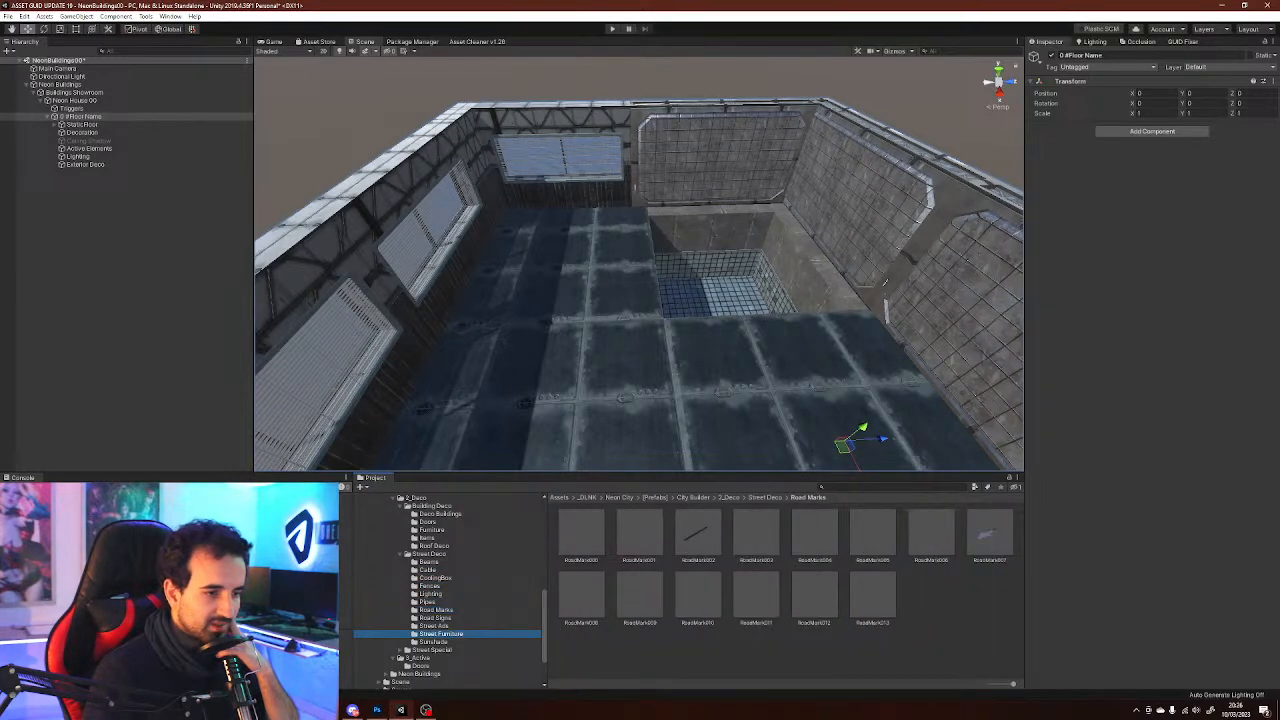
{"action": "key", "text": "Down"}
{"action": "key", "text": "Down"}
{"action": "key", "text": "Down"}
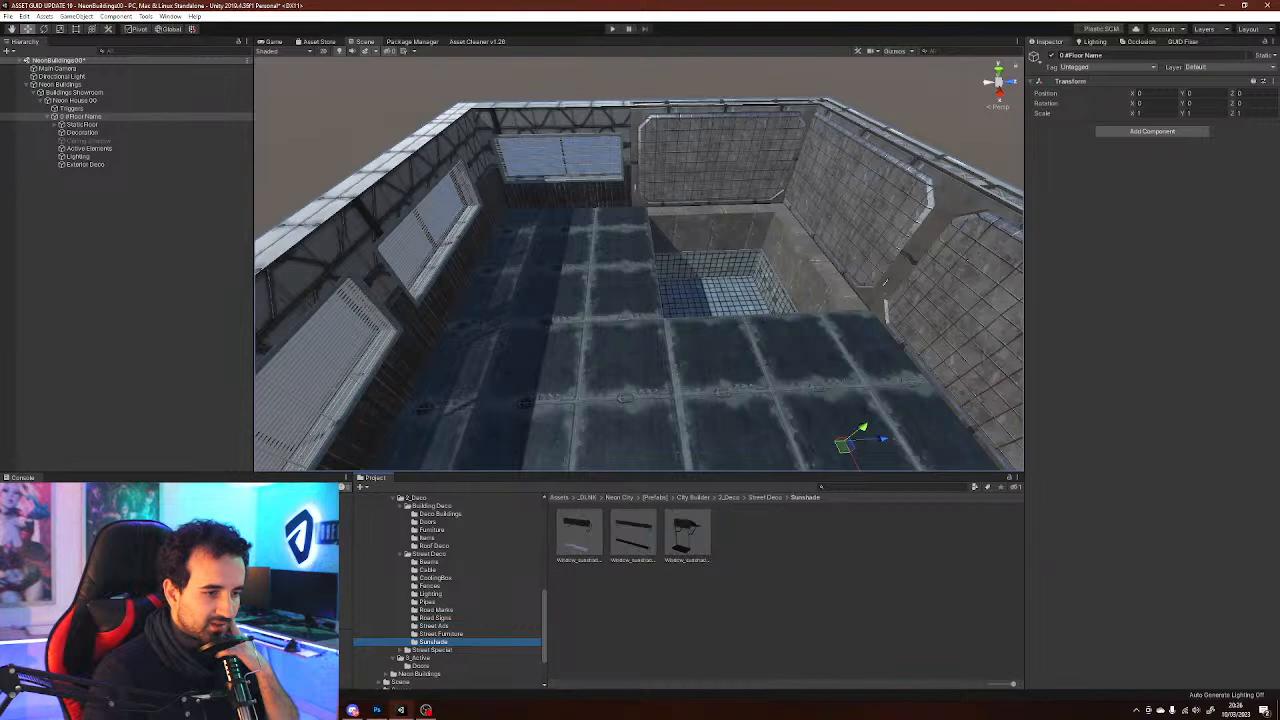
{"action": "scroll", "coordinate": [450, 590], "scroll_direction": "down", "scroll_amount": 2}
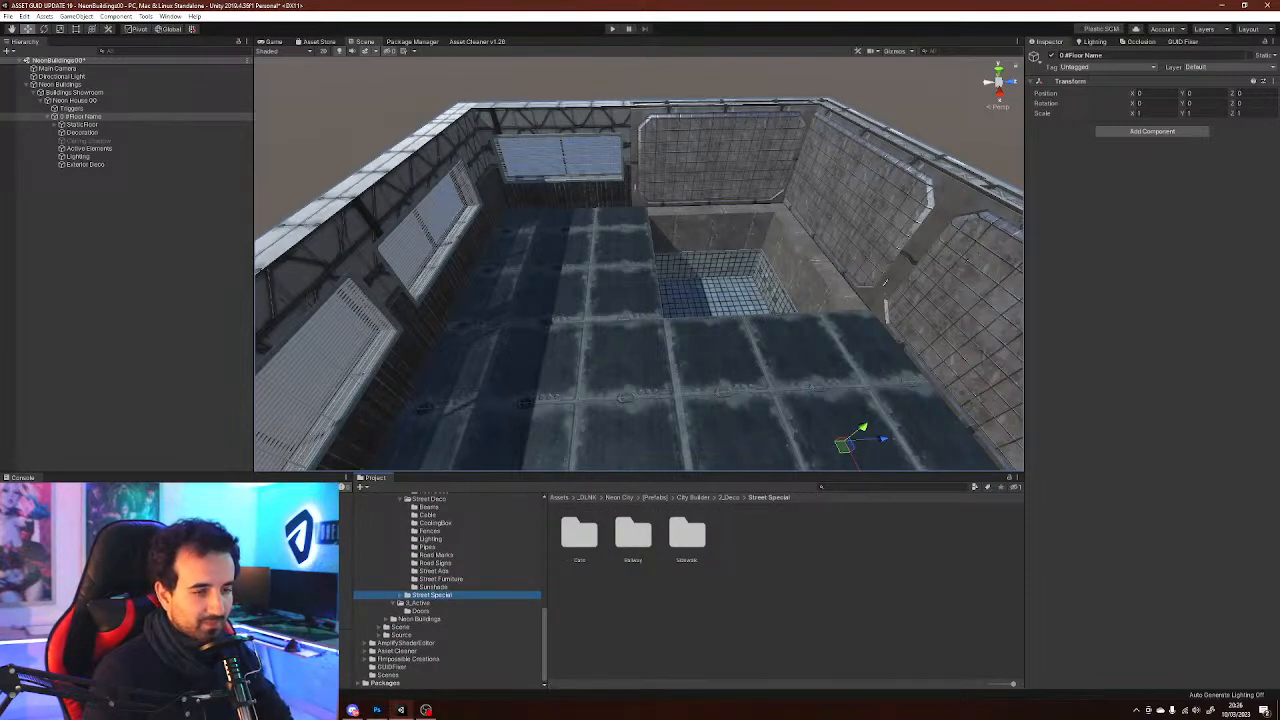
{"action": "right_click_drag", "start_coordinate": [640, 264], "coordinate": [644, 265]}
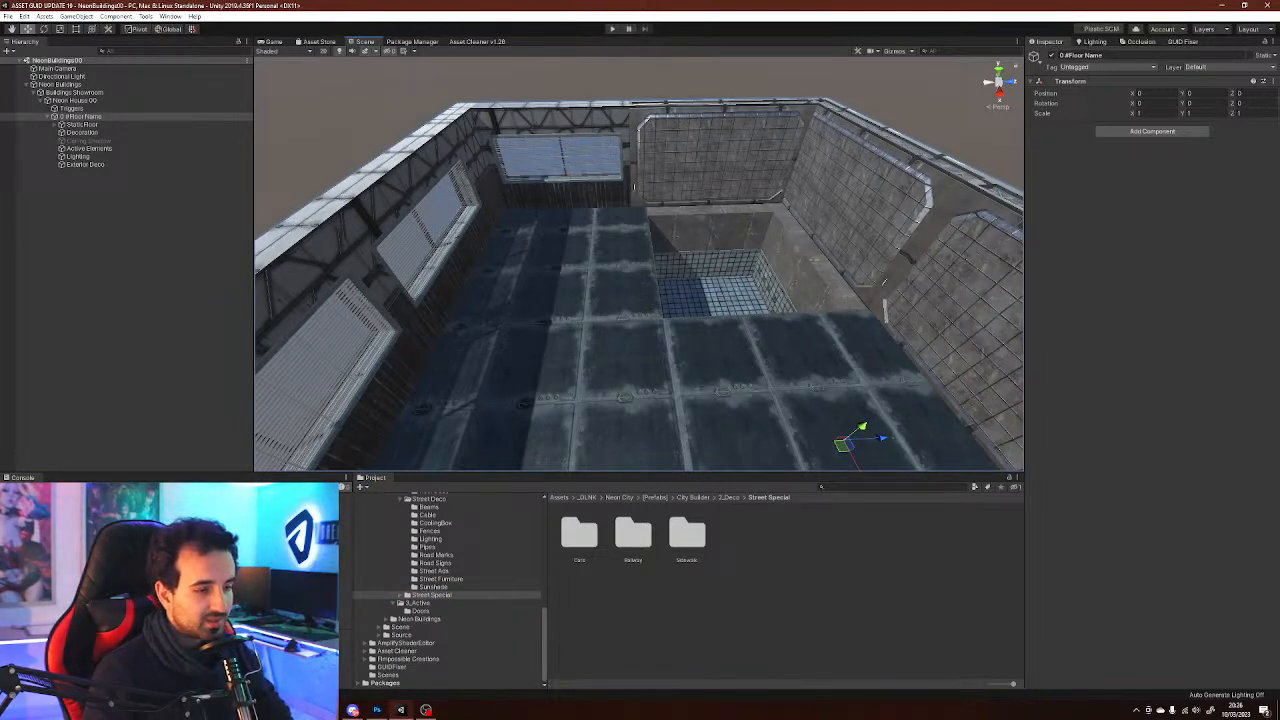
{"action": "scroll", "coordinate": [450, 590], "scroll_direction": "up", "scroll_amount": 2}
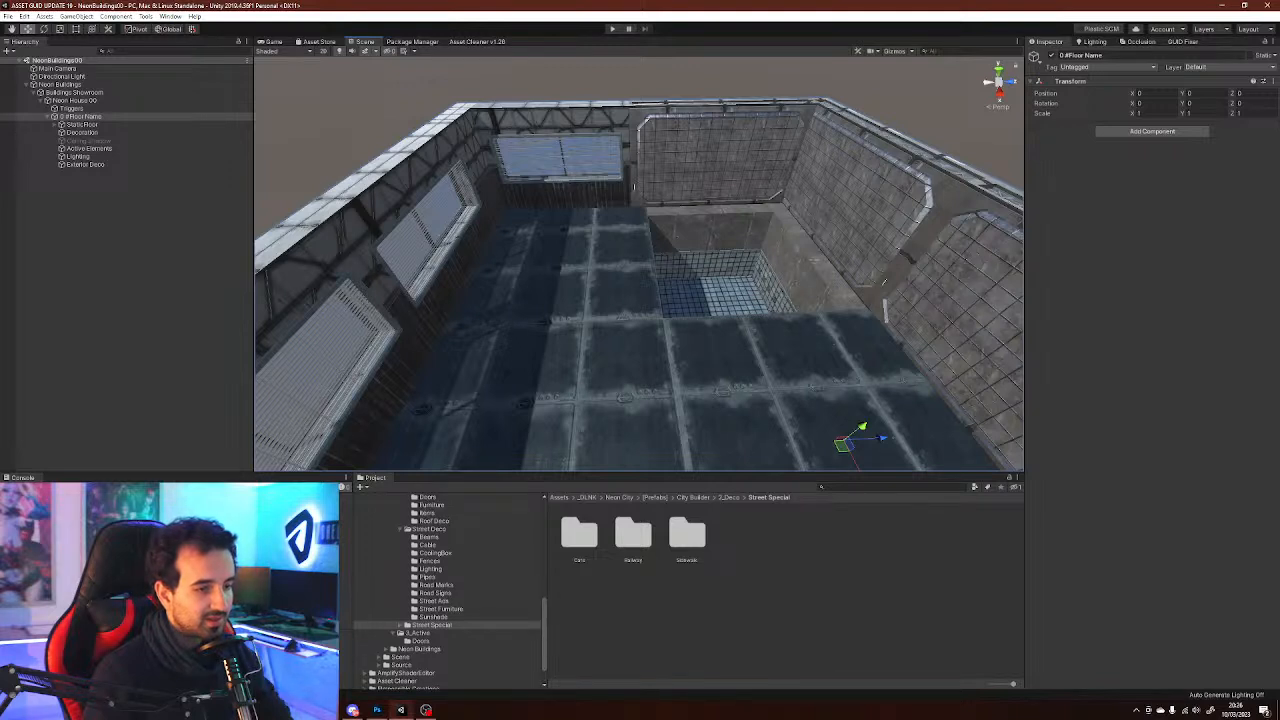
{"action": "scroll", "coordinate": [450, 590], "scroll_direction": "up", "scroll_amount": 10}
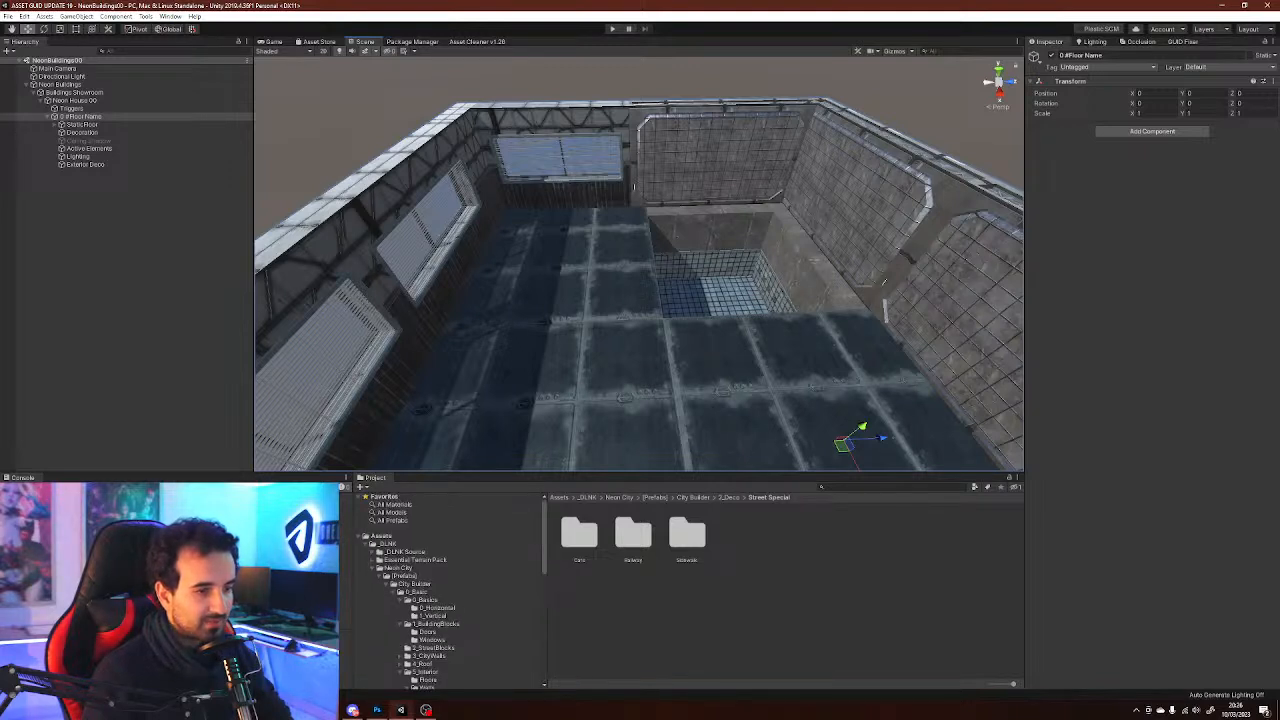
Open the NeonScene02 scene from the Neon City Scene folder
{"action": "left_click", "coordinate": [398, 568]}
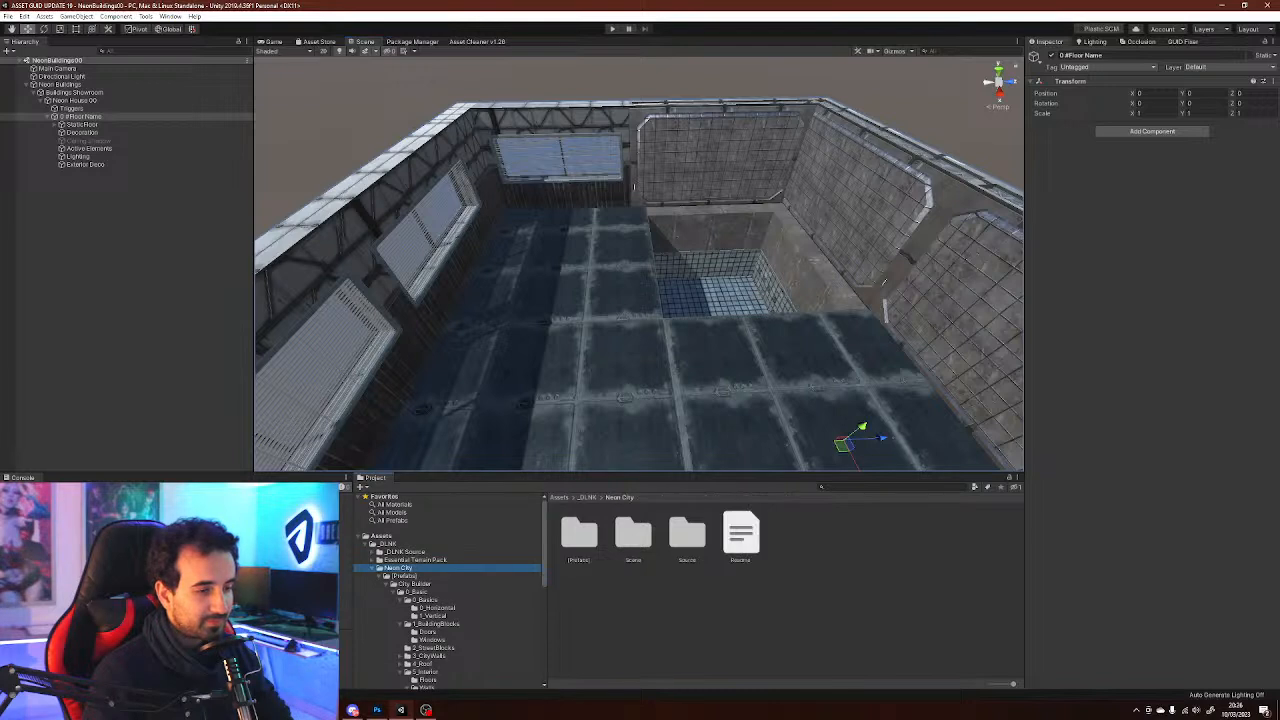
{"action": "key", "text": "Left"}
{"action": "key", "text": "alt+Right"}
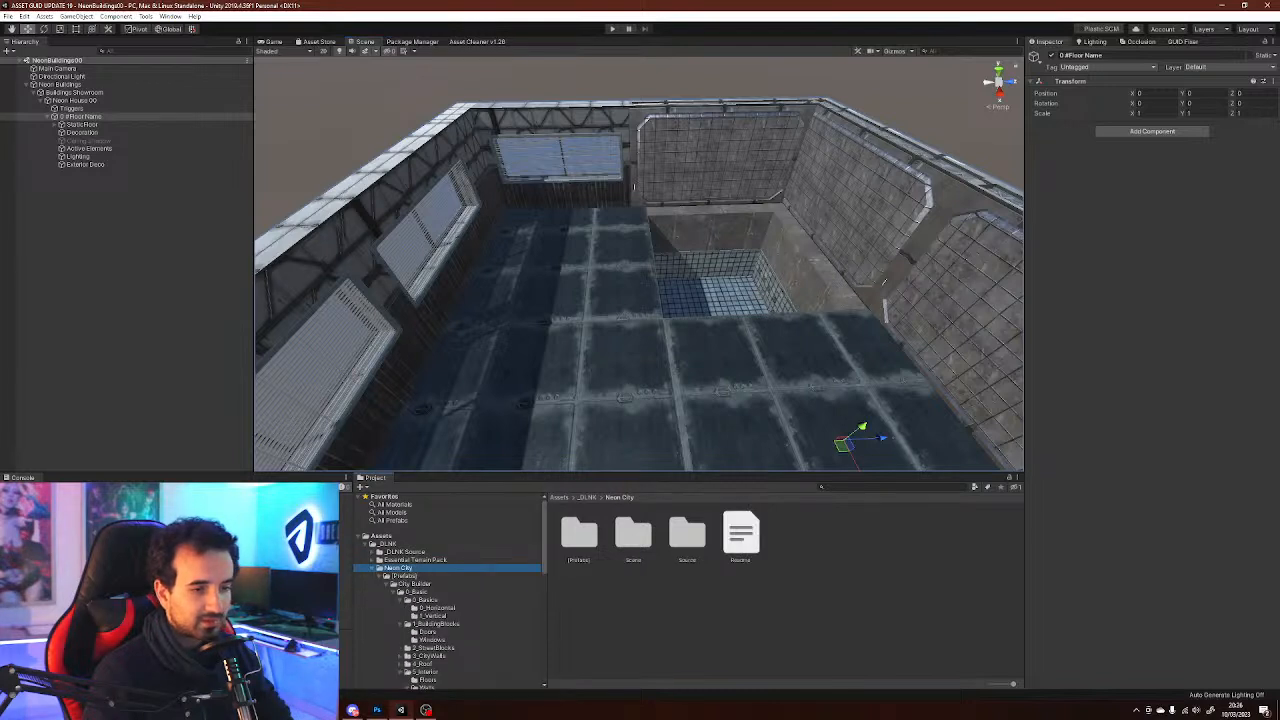
{"action": "double_click", "coordinate": [633, 535]}
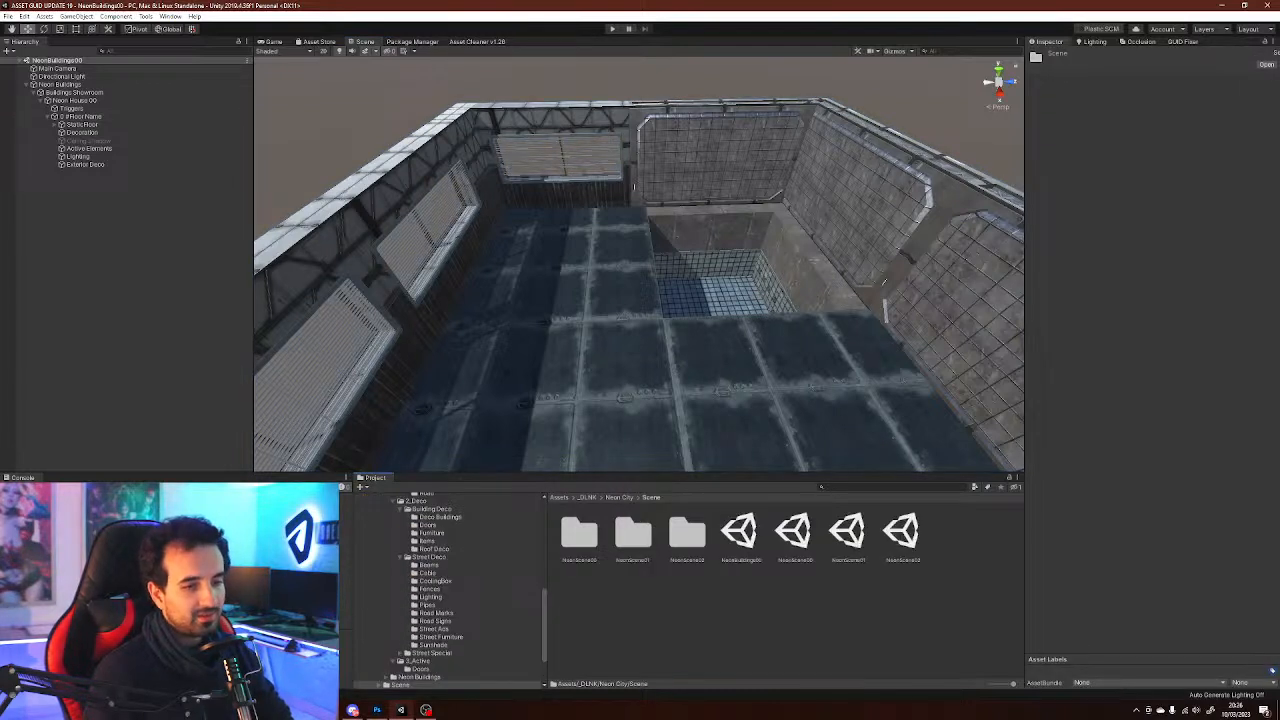
{"action": "left_click", "coordinate": [902, 532]}
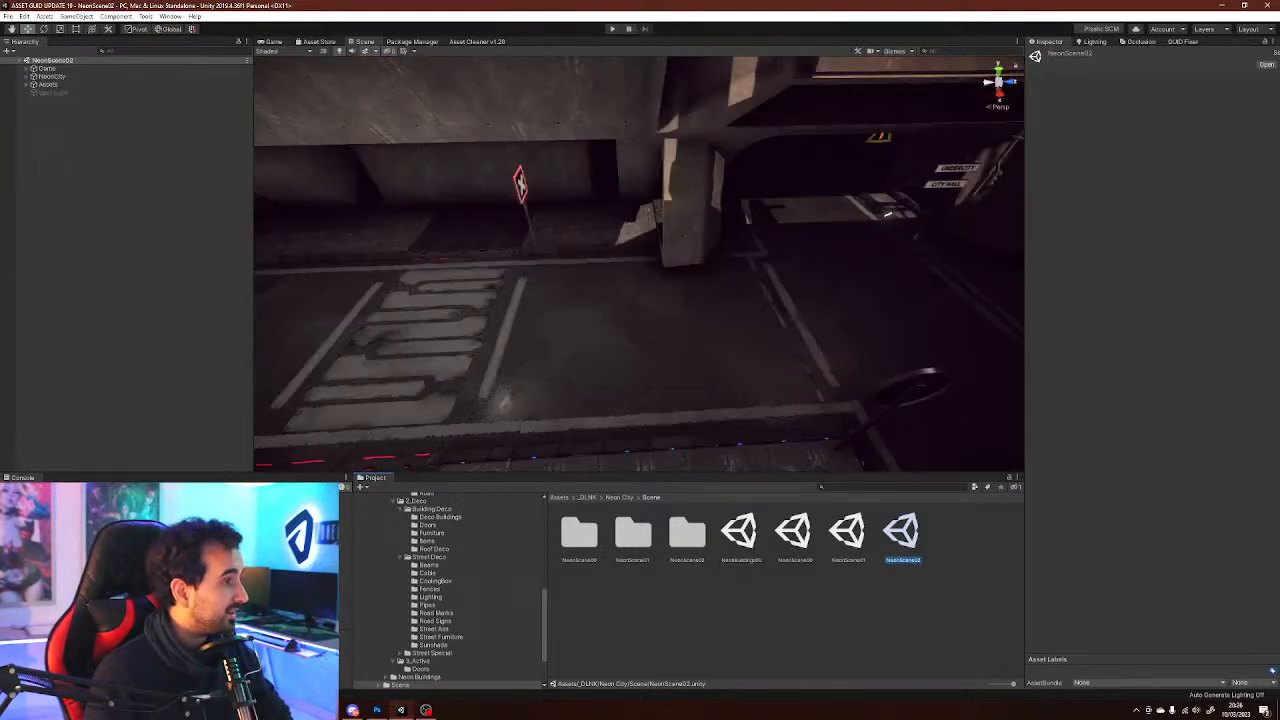
Look around the NeonScene02 street scene
{"action": "right_click_drag", "start_coordinate": [640, 270], "coordinate": [540, 190]}
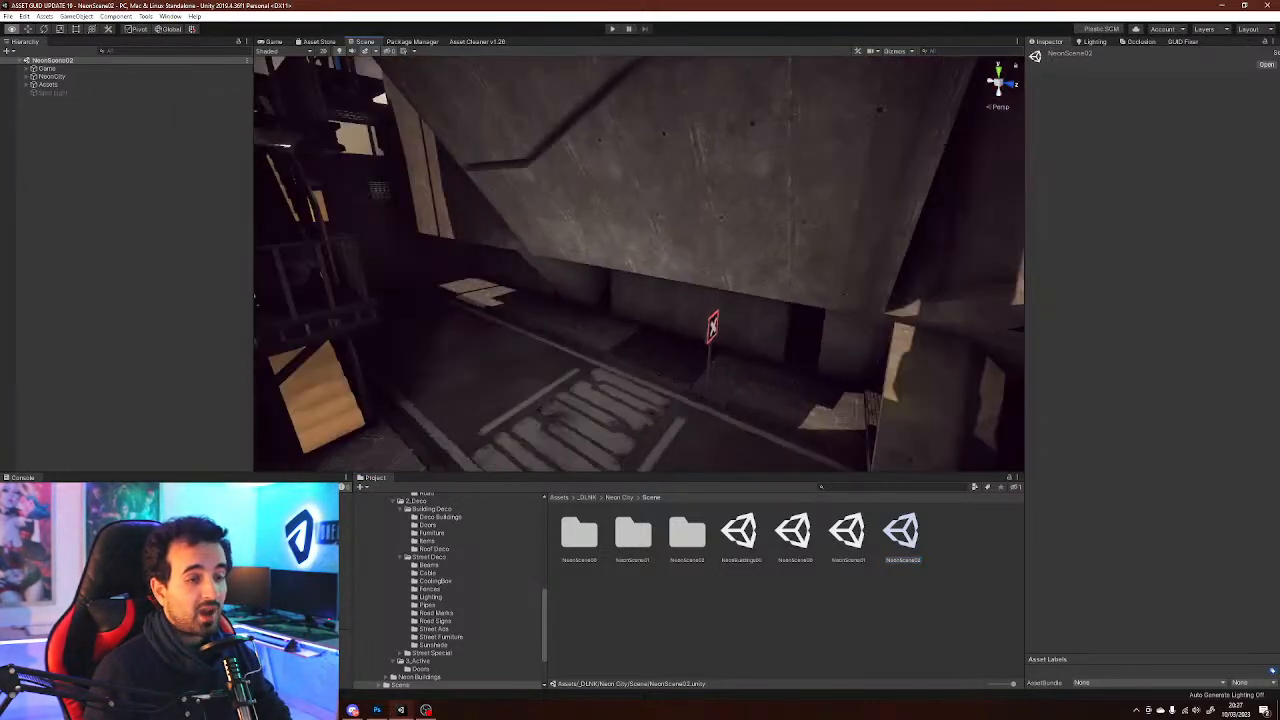
{"action": "right_click_drag", "start_coordinate": [780, 270], "coordinate": [400, 258]}
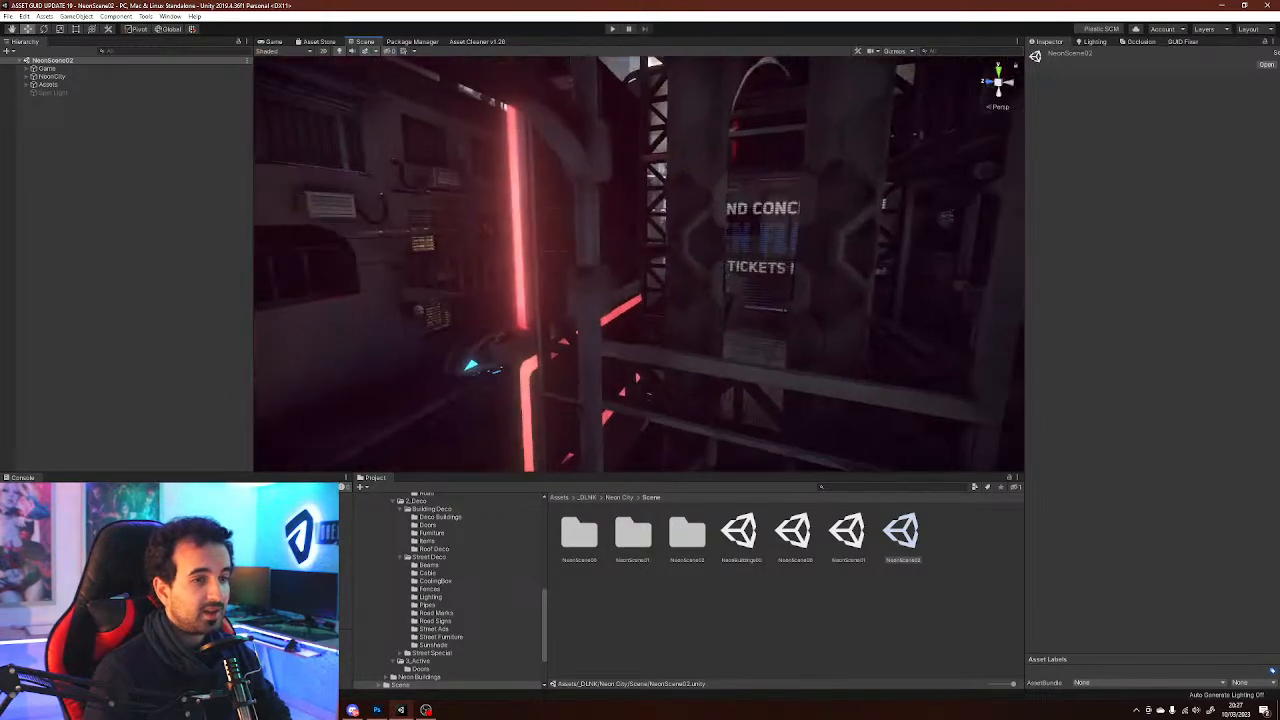
{"action": "right_click_drag", "start_coordinate": [720, 260], "coordinate": [560, 270]}
{"action": "right_click_drag", "start_coordinate": [640, 270], "coordinate": [895, 298]}
Select the stairs in the scene and locate their Stairs01 prefab in the Furniture folder
{"action": "left_click", "coordinate": [690, 270]}
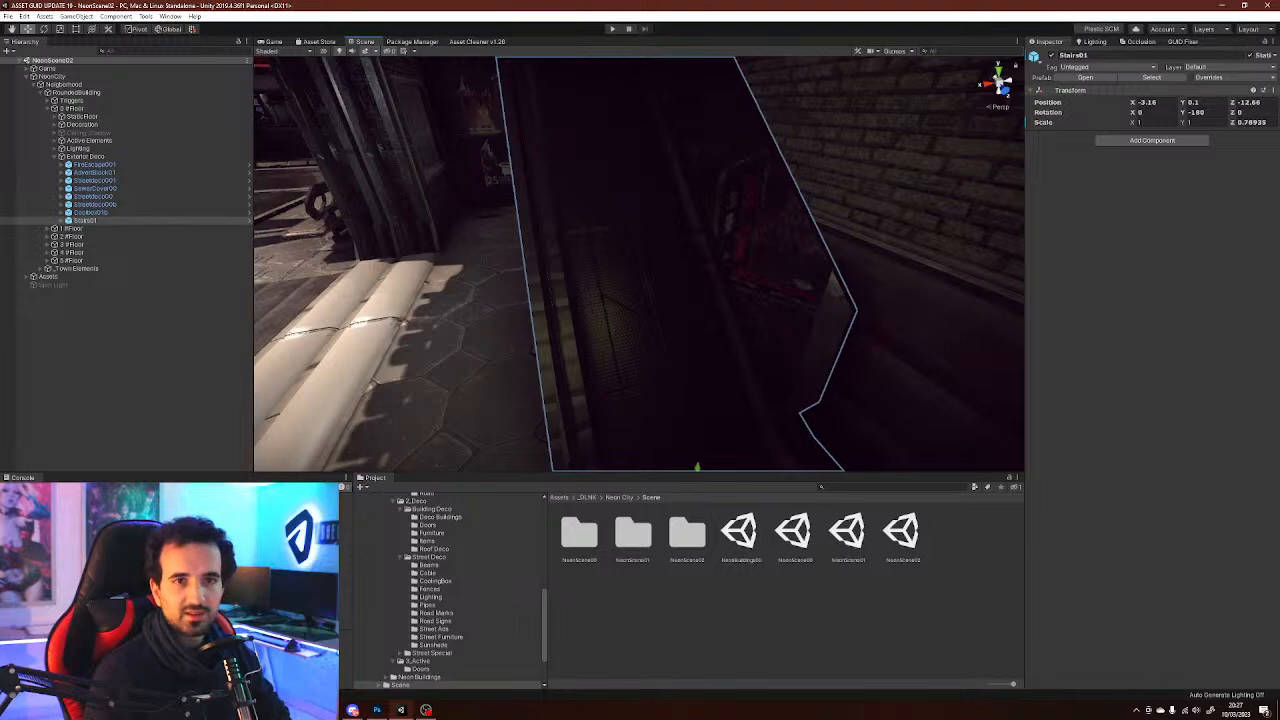
{"action": "left_click", "coordinate": [1152, 77]}
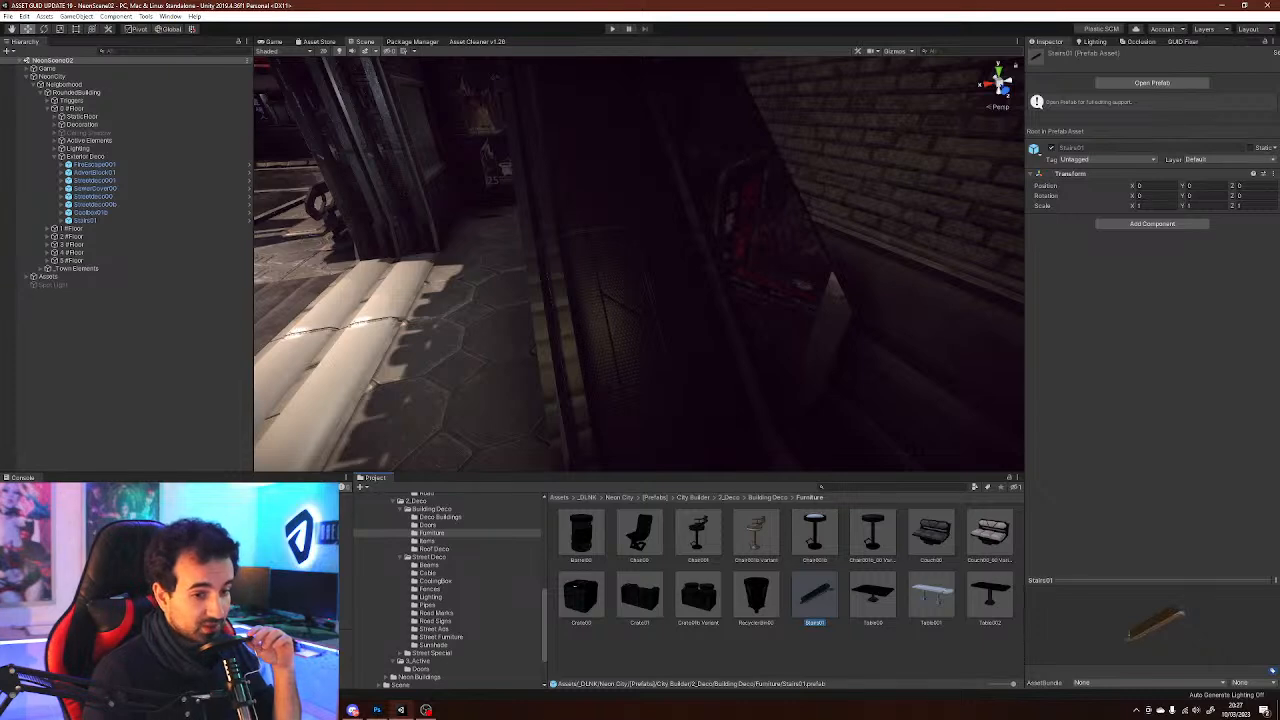
{"action": "left_click", "coordinate": [815, 652]}
{"action": "right_click_drag", "start_coordinate": [640, 290], "coordinate": [536, 253]}
{"action": "key", "text": "s"}
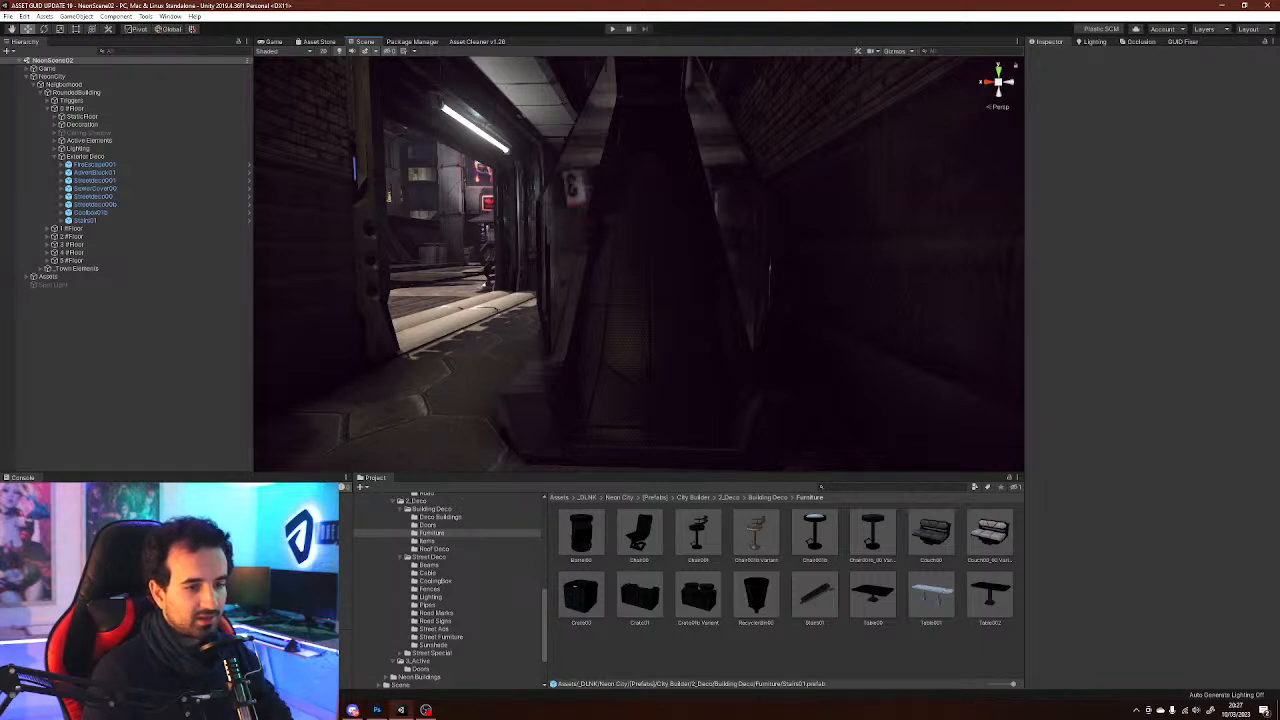
Preview the Stairs01 prefab and look around the street scene
{"action": "left_click", "coordinate": [815, 596]}
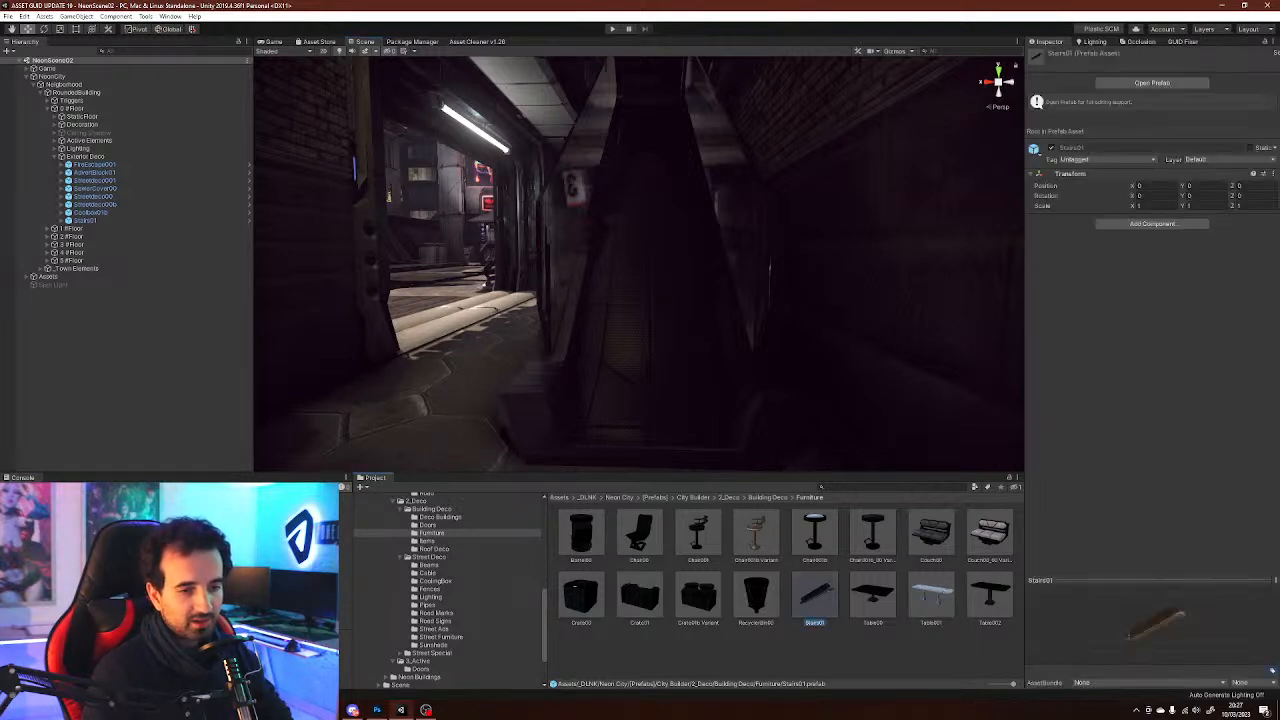
{"action": "left_click_drag", "start_coordinate": [1130, 625], "coordinate": [1170, 628]}
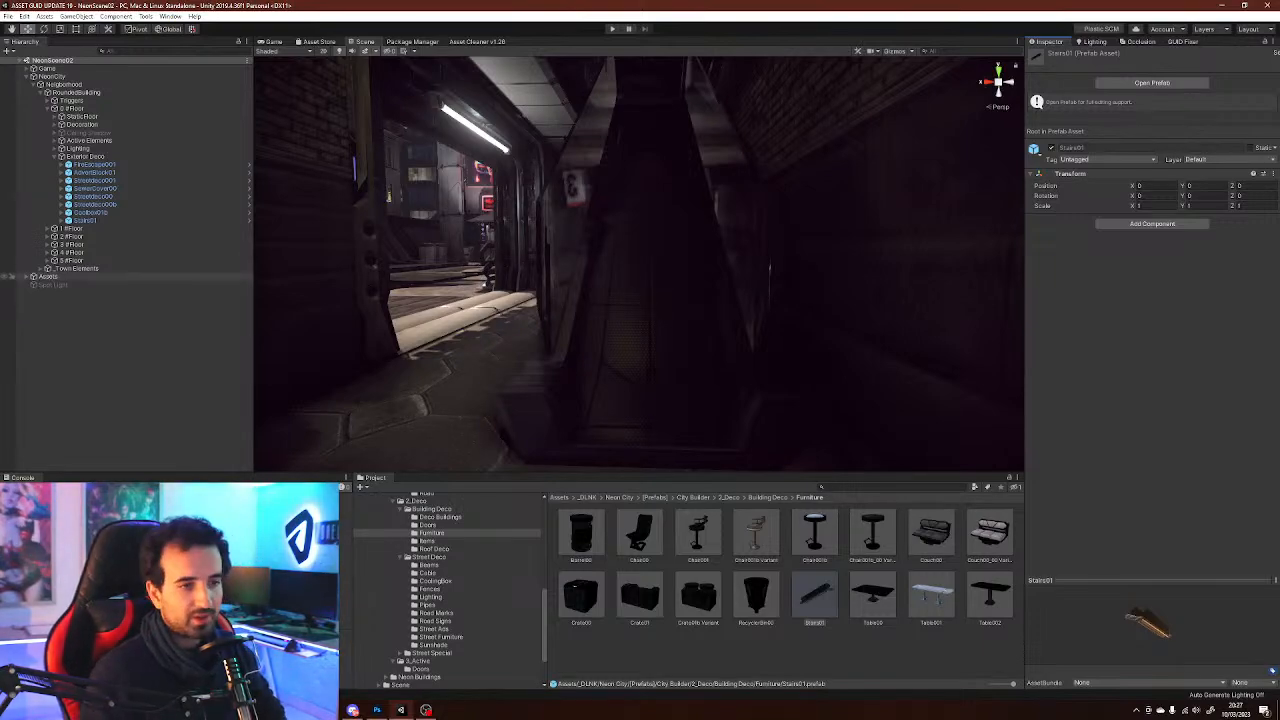
{"action": "right_click_drag", "start_coordinate": [560, 270], "coordinate": [510, 268]}
{"action": "key", "text": "w"}
{"action": "right_click_drag", "start_coordinate": [700, 310], "coordinate": [828, 335]}
{"action": "scroll", "coordinate": [450, 590], "scroll_direction": "down", "scroll_amount": 3}
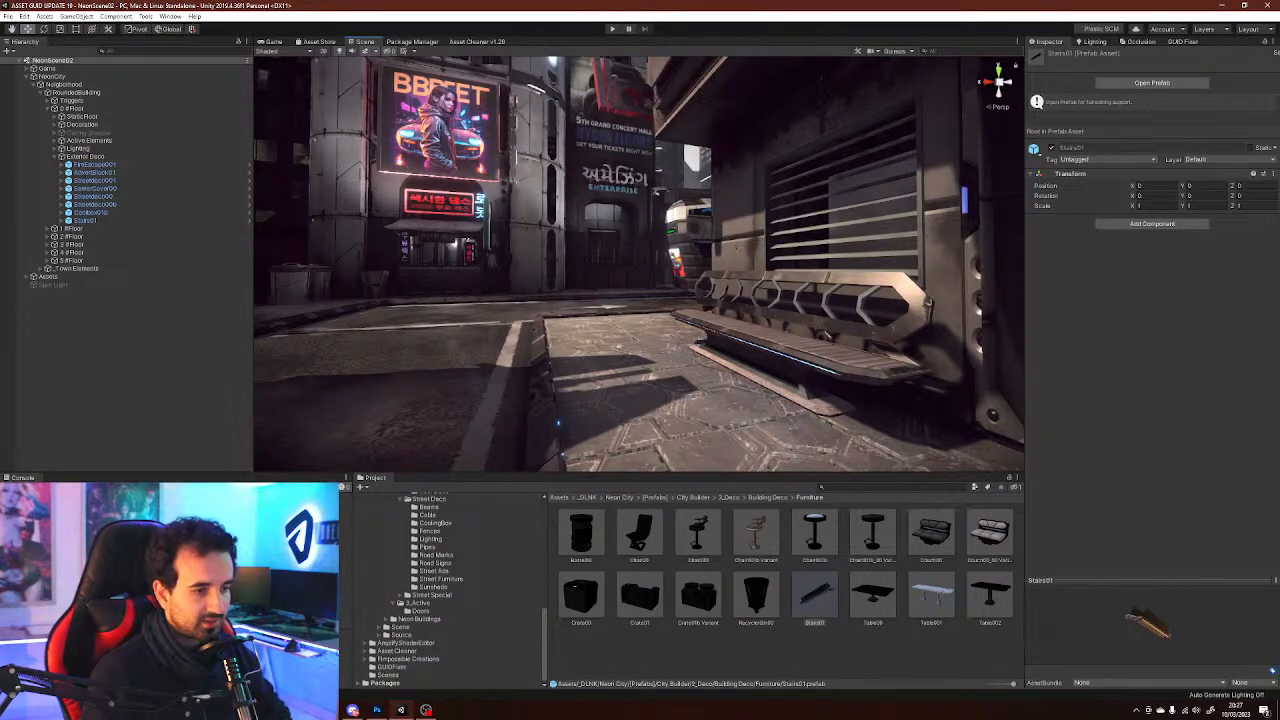
Open the NeonBuildings00 scene from the Scene folder and orbit around its building
{"action": "left_click", "coordinate": [419, 619]}
{"action": "left_click", "coordinate": [400, 627]}
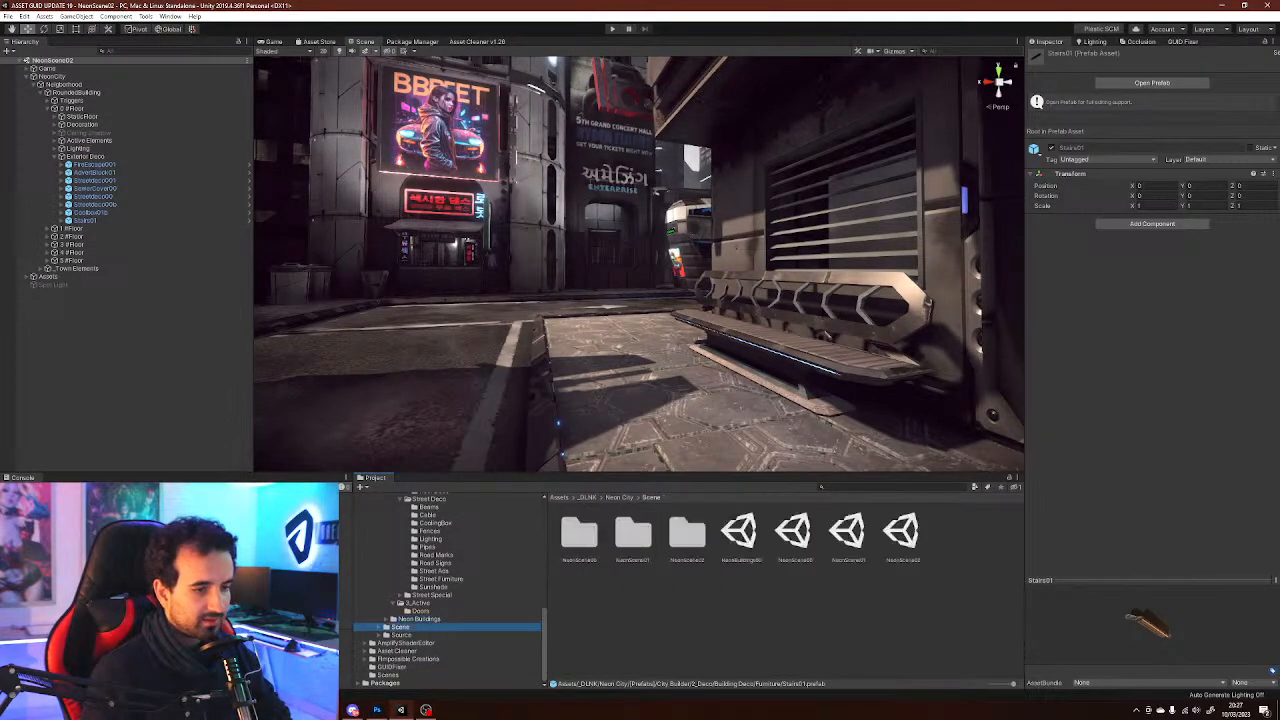
{"action": "double_click", "coordinate": [740, 532]}
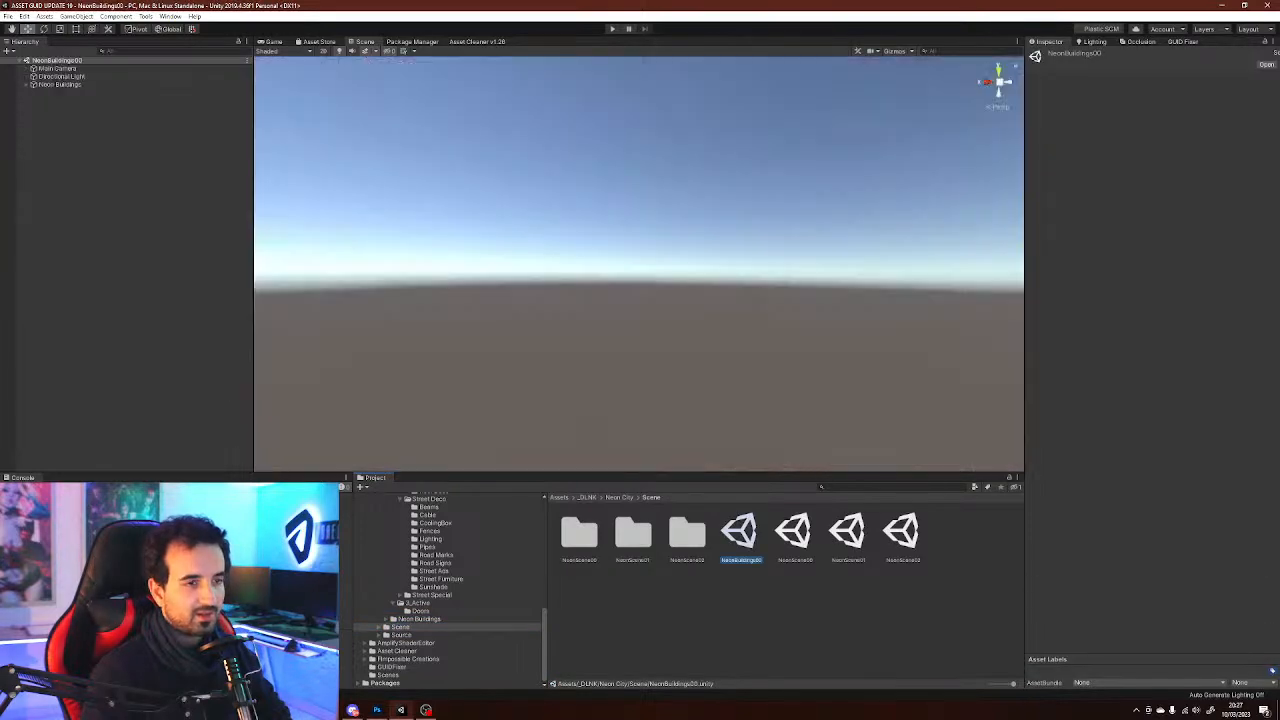
{"action": "key", "text": "w"}
{"action": "right_click_drag", "start_coordinate": [640, 265], "coordinate": [485, 345]}
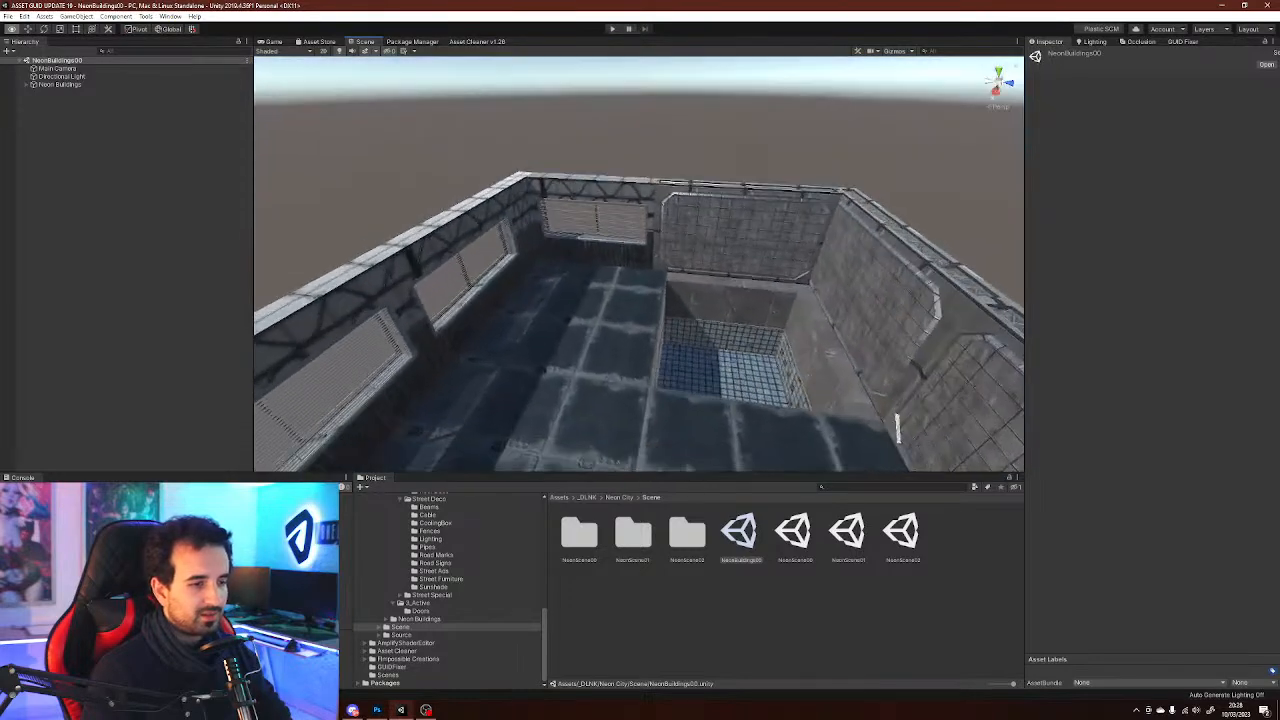
{"action": "key", "text": "q"}
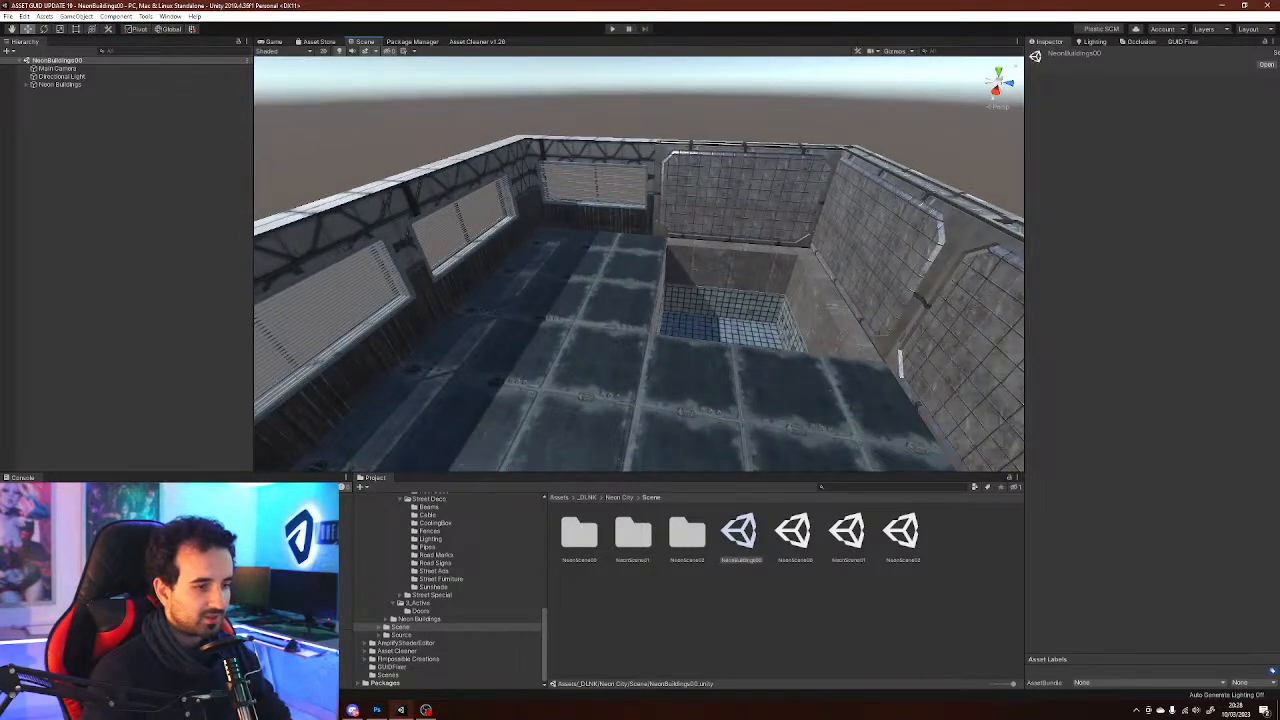
Browse the Street Furniture prefabs, comparing the Stairs and FireEscape00 prefabs
{"action": "scroll", "coordinate": [447, 592], "scroll_direction": "up", "scroll_amount": 1}
{"action": "left_click", "coordinate": [440, 608]}
{"action": "scroll", "coordinate": [447, 592], "scroll_direction": "up", "scroll_amount": 1}
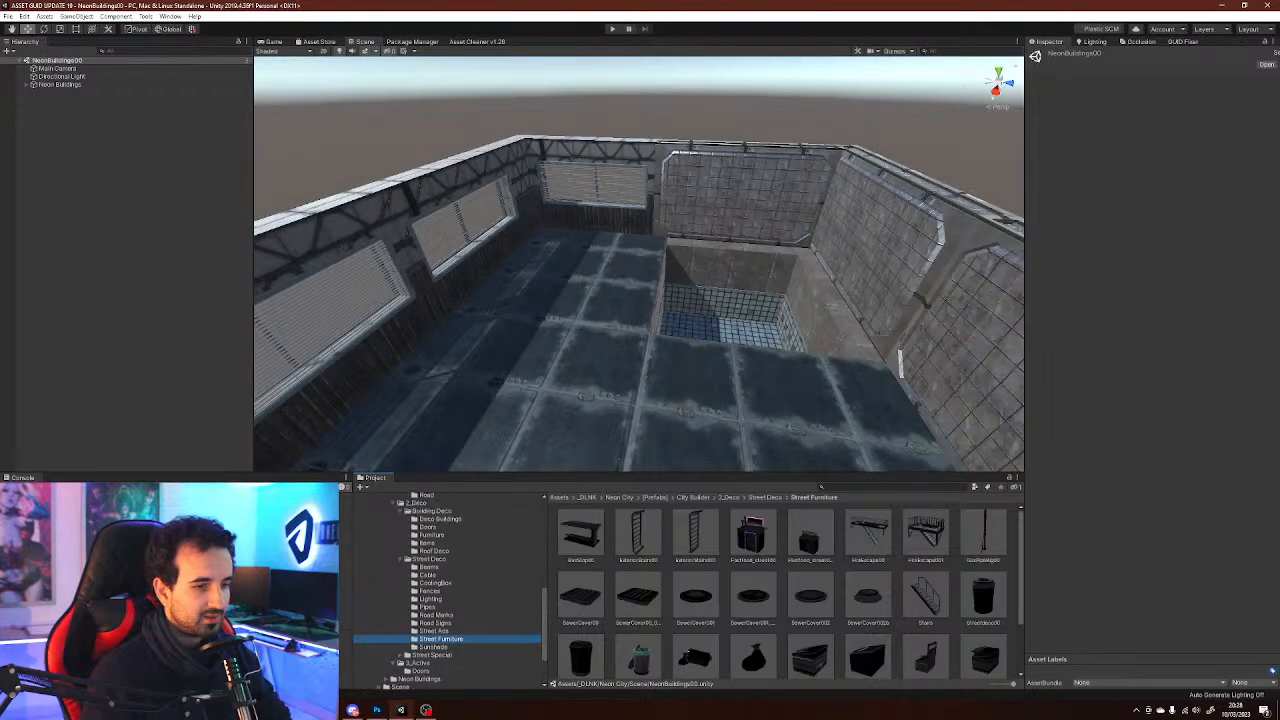
{"action": "scroll", "coordinate": [925, 590], "scroll_direction": "down", "scroll_amount": 2}
{"action": "scroll", "coordinate": [925, 590], "scroll_direction": "up", "scroll_amount": 1}
{"action": "left_click", "coordinate": [925, 568]}
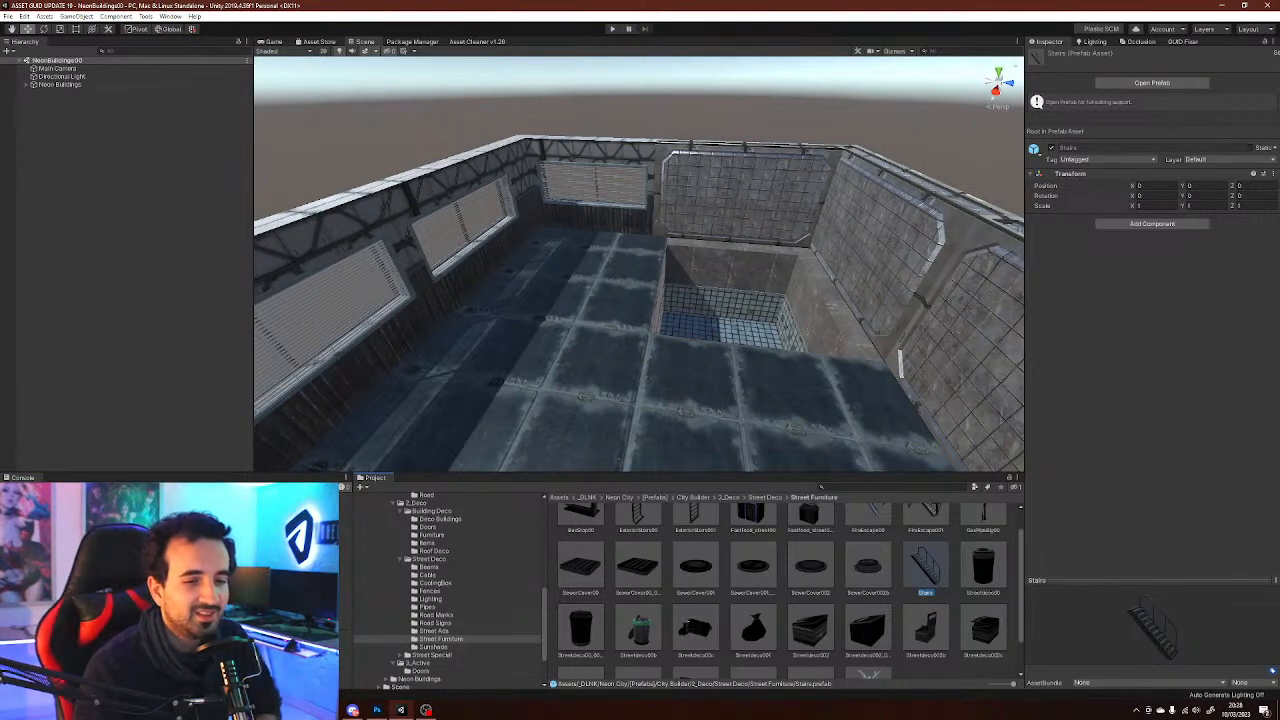
{"action": "key", "text": "Up"}
{"action": "left_click", "coordinate": [925, 596]}
{"action": "left_click", "coordinate": [868, 535]}
{"action": "mouse_move", "coordinate": [1180, 625]}
{"action": "left_mouse_down"}
{"action": "mouse_move", "coordinate": [1125, 622]}
{"action": "mouse_move", "coordinate": [1165, 630]}
{"action": "left_mouse_up"}
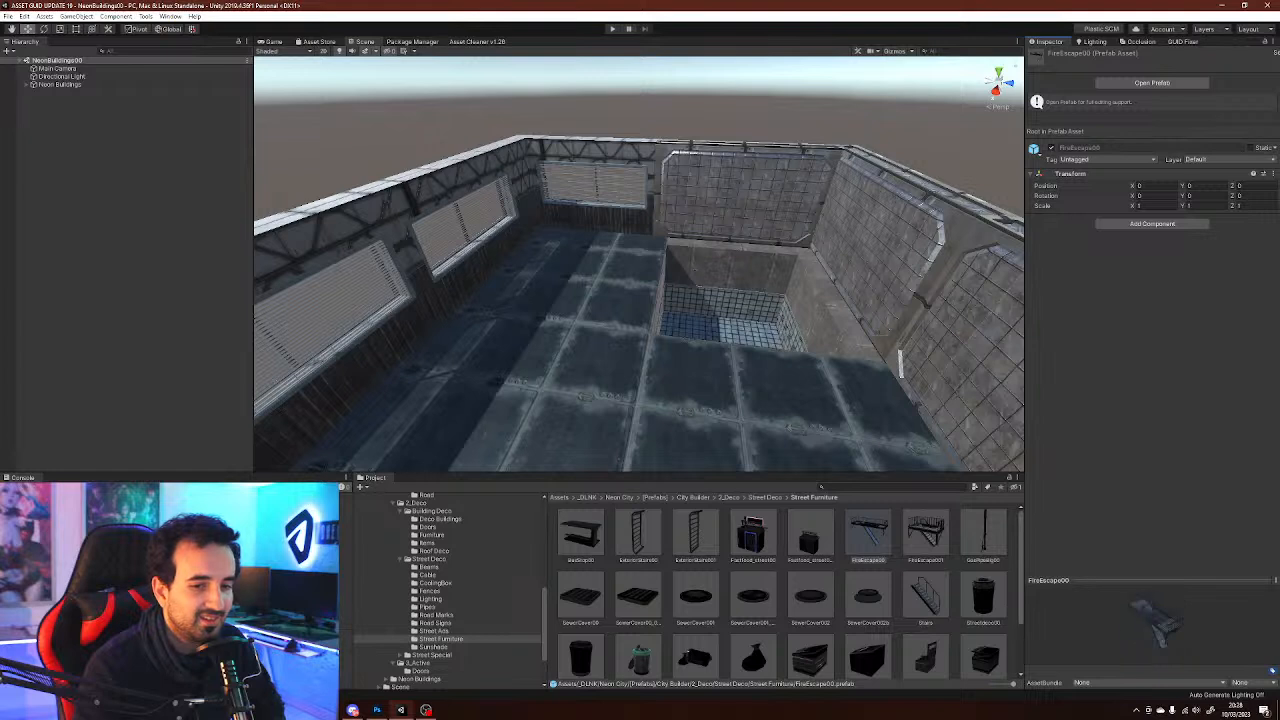
{"action": "left_click", "coordinate": [925, 597]}
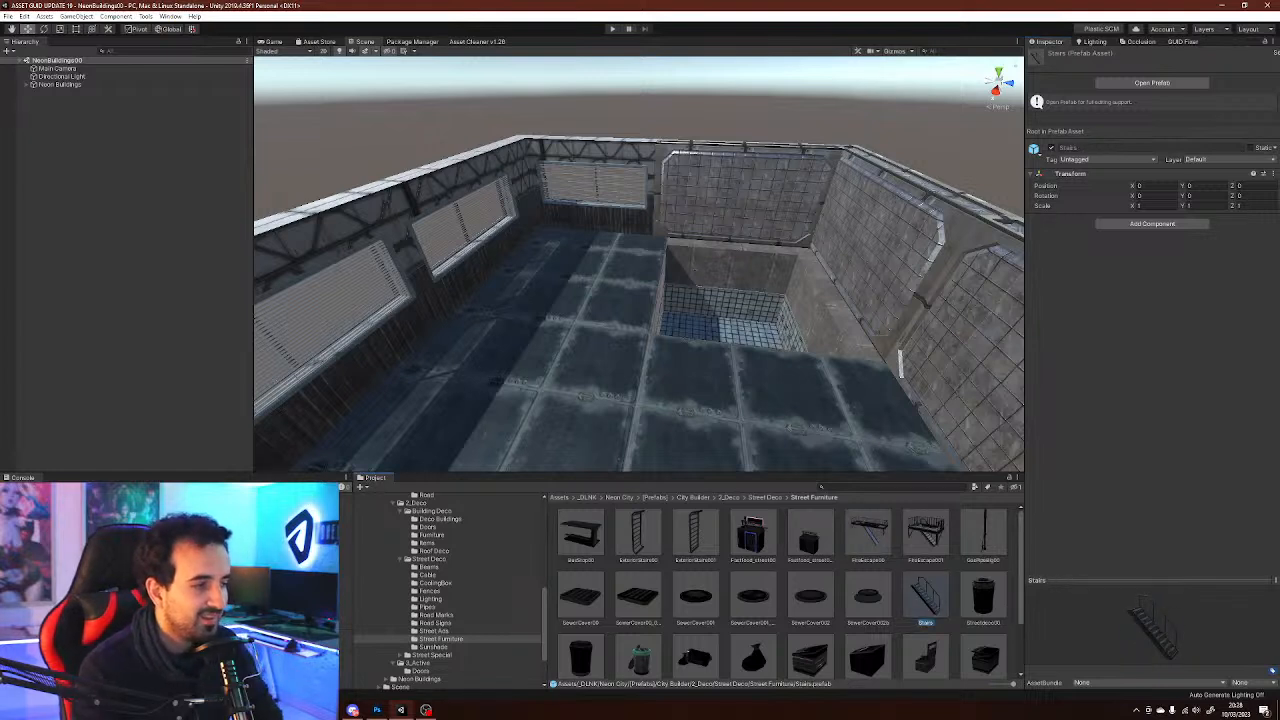
Place the Stairs prefab into the sunken room, scaling it to about 0.94 and positioning it against the wall
{"action": "left_click_drag", "start_coordinate": [925, 597], "coordinate": [766, 338]}
{"action": "right_click_drag", "start_coordinate": [766, 338], "coordinate": [810, 384]}
{"action": "key", "text": "w"}
{"action": "key", "text": "r"}
{"action": "key", "text": "w"}
{"action": "left_click_drag", "start_coordinate": [737, 332], "coordinate": [900, 60]}
{"action": "key", "text": "r"}
{"action": "key", "text": "w"}
{"action": "left_click_drag", "start_coordinate": [731, 300], "coordinate": [780, 310]}
Parent the Stairs under the Exterior Deco group of Neon House 00's 0 Floor Name in the hierarchy
{"action": "left_click", "coordinate": [60, 92]}
{"action": "left_click", "coordinate": [26, 92]}
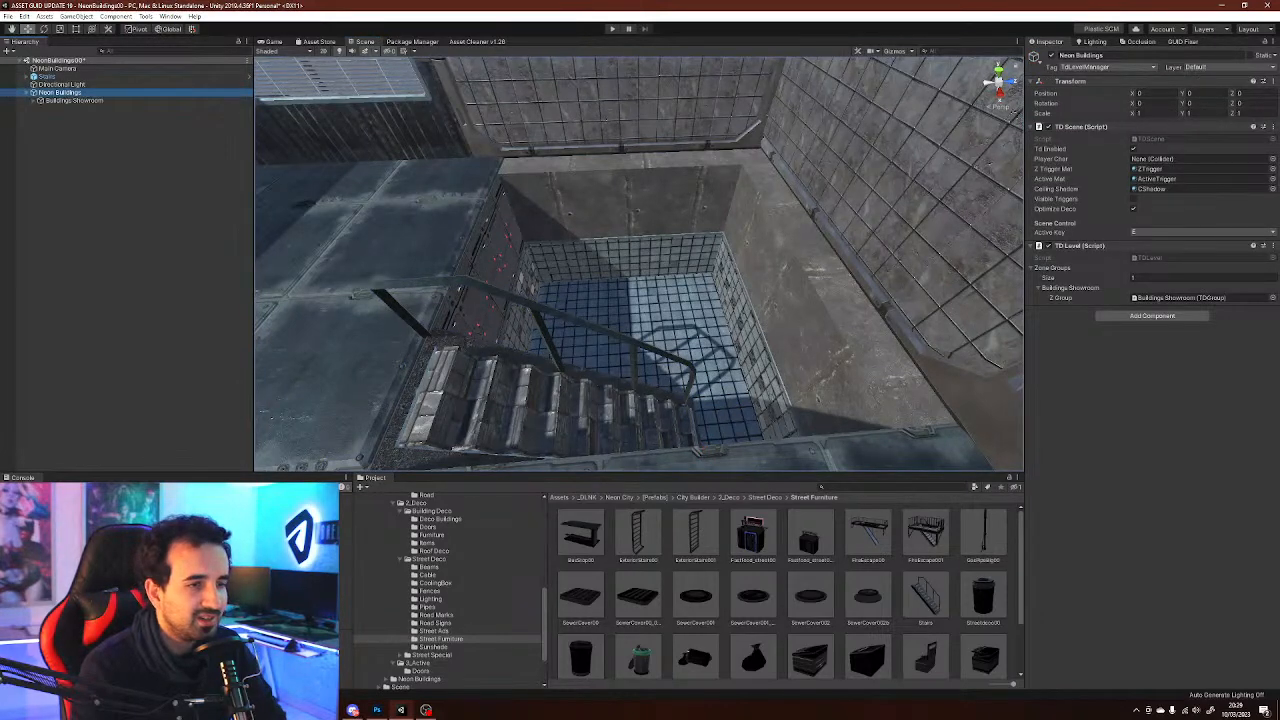
{"action": "left_click_drag", "start_coordinate": [650, 290], "coordinate": [640, 290], "text": "alt"}
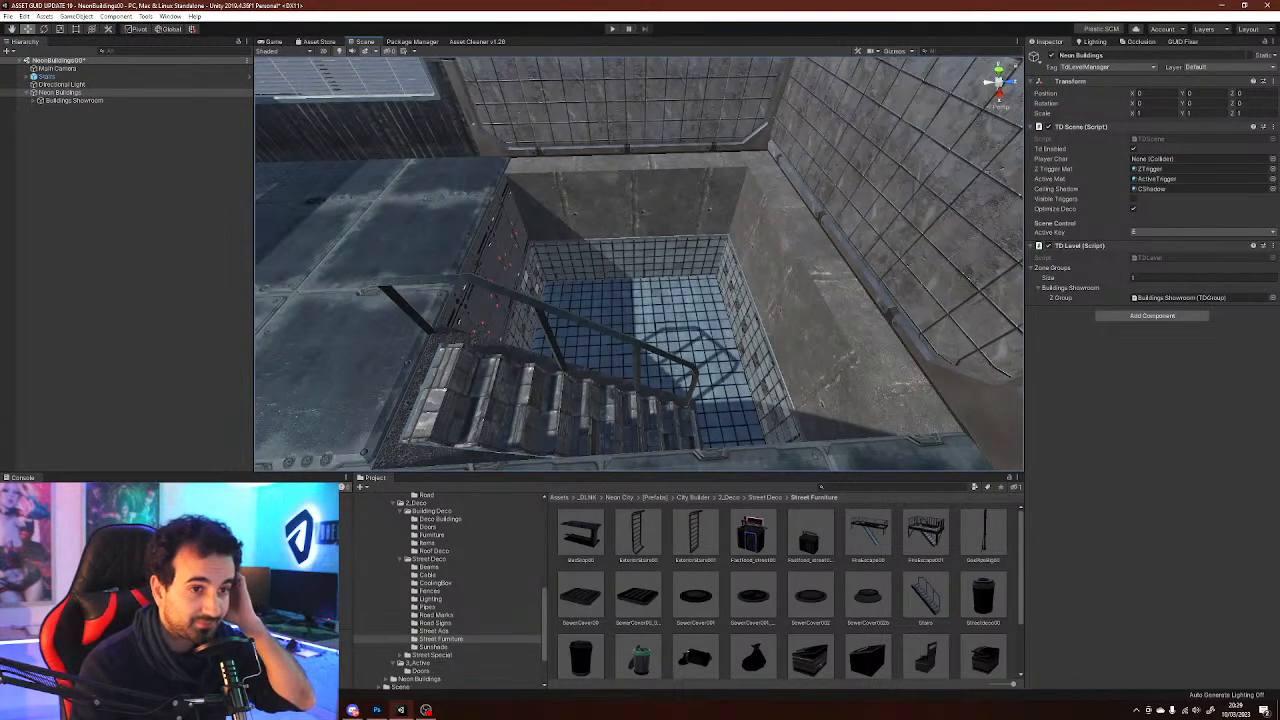
{"action": "left_click", "coordinate": [34, 100]}
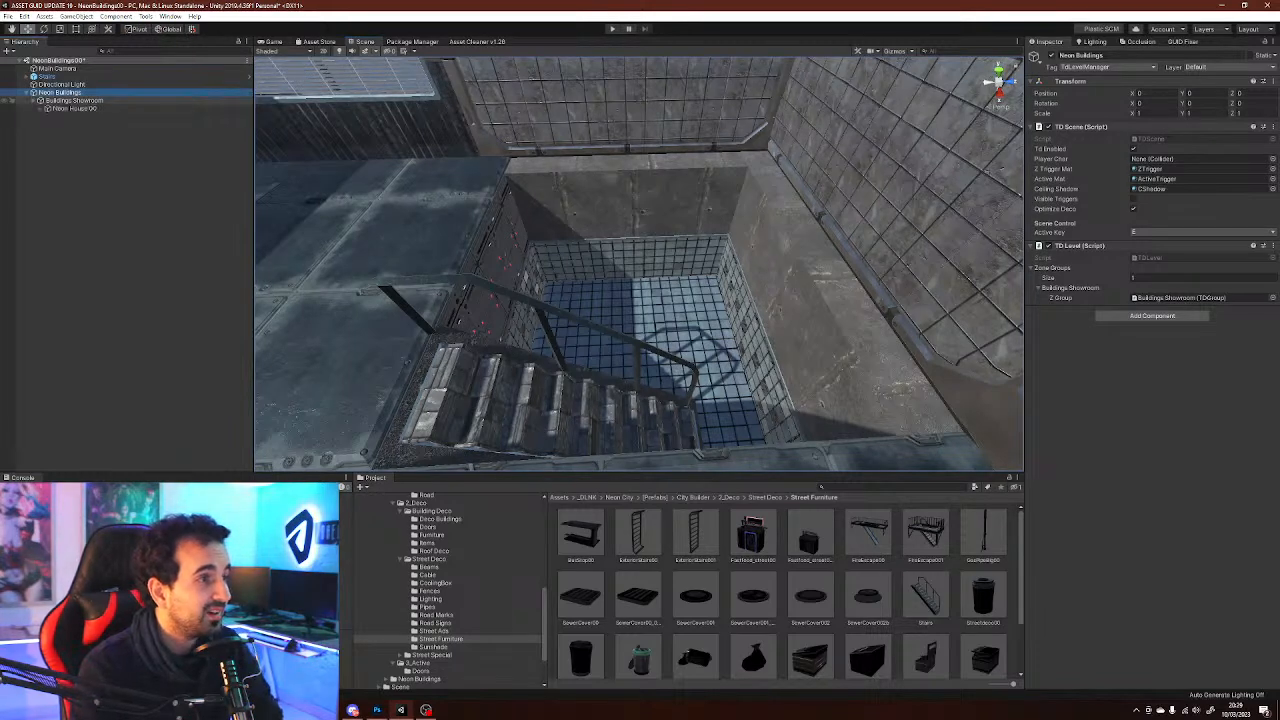
{"action": "left_click", "coordinate": [41, 108]}
{"action": "left_click", "coordinate": [48, 125]}
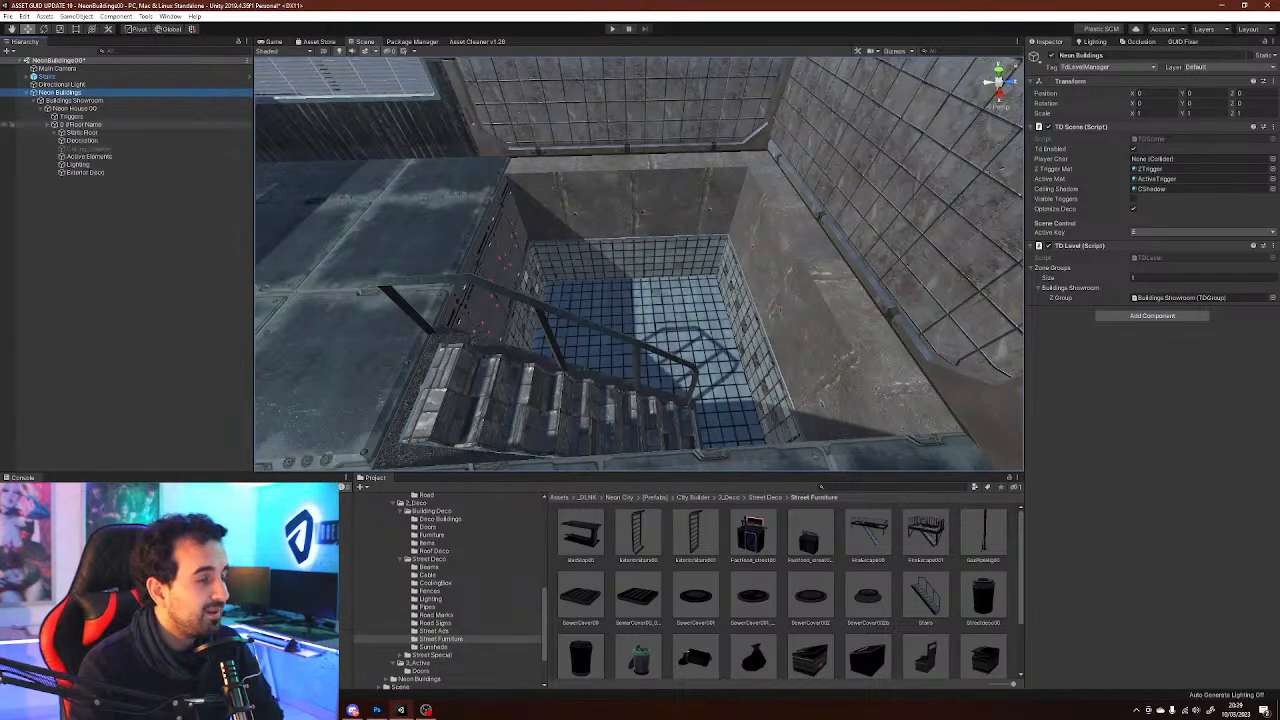
{"action": "left_click_drag", "start_coordinate": [48, 77], "coordinate": [80, 148]}
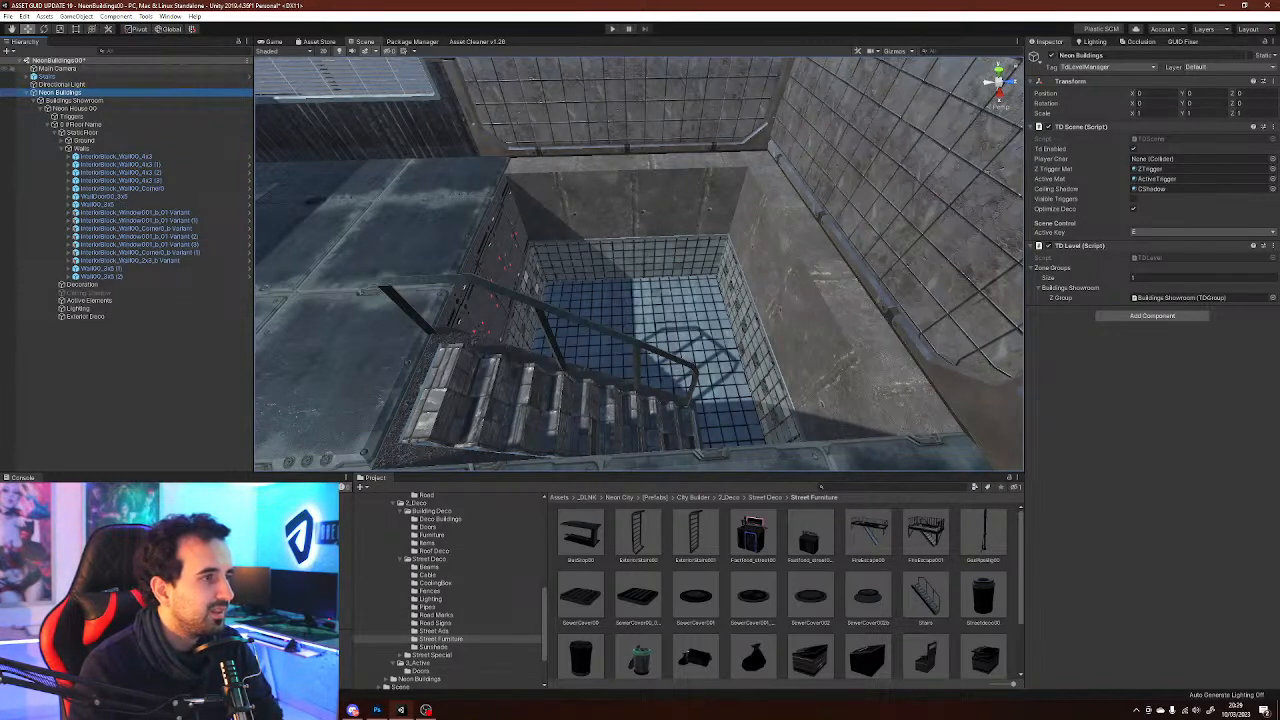
{"action": "left_click", "coordinate": [47, 76]}
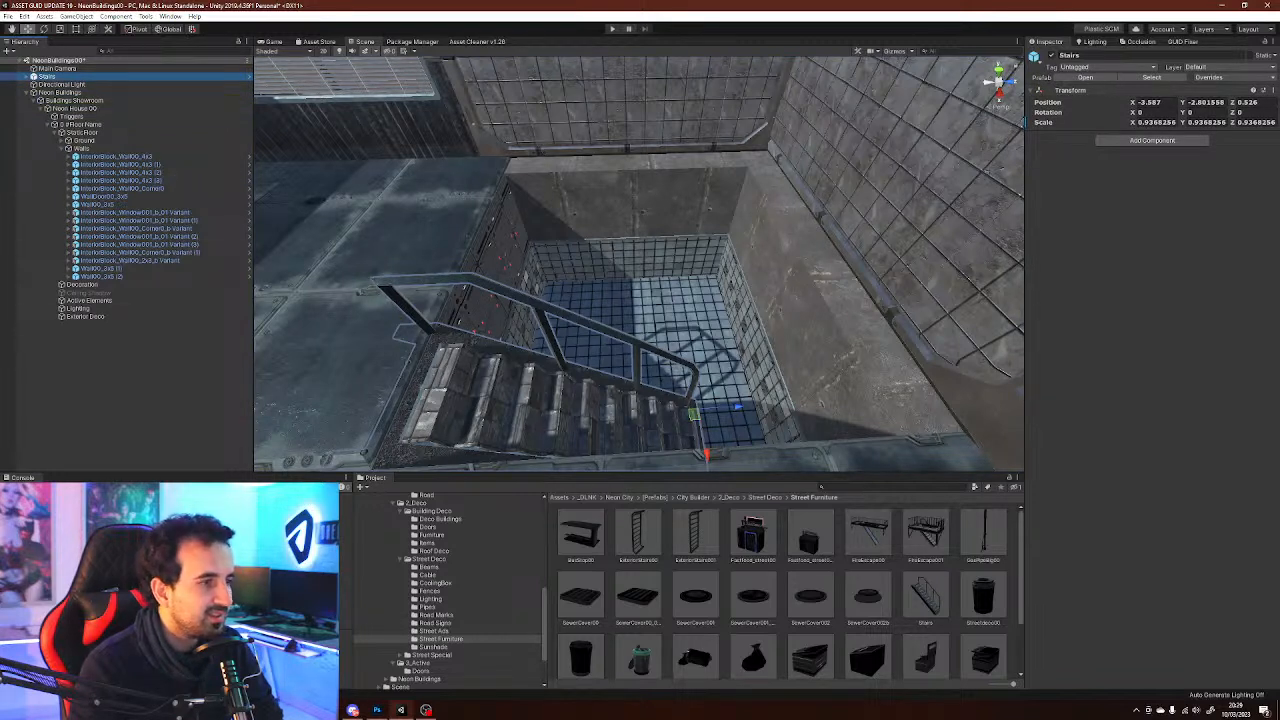
{"action": "left_click_drag", "start_coordinate": [47, 76], "coordinate": [85, 316]}
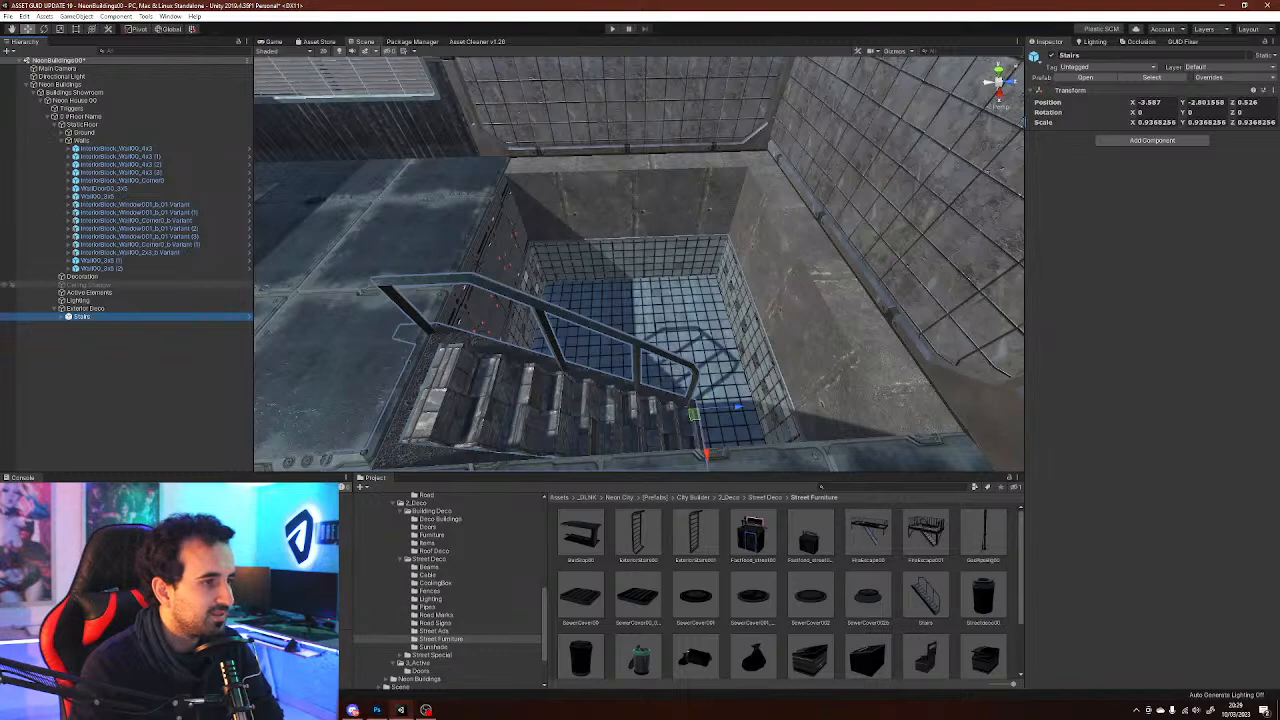
Navigate around the building exterior and collapse the Walls and Static Floor hierarchy groups
{"action": "left_click", "coordinate": [82, 276]}
{"action": "key", "text": "s"}
{"action": "right_click_drag", "start_coordinate": [640, 280], "coordinate": [672, 350]}
{"action": "key", "text": "w"}
{"action": "key", "text": "s"}
{"action": "key", "text": "w"}
{"action": "key", "text": "s"}
{"action": "left_click", "coordinate": [118, 368]}
{"action": "key", "text": "w"}
{"action": "right_click_drag", "start_coordinate": [674, 421], "coordinate": [256, 287]}
{"action": "key", "text": "w"}
{"action": "key", "text": "s"}
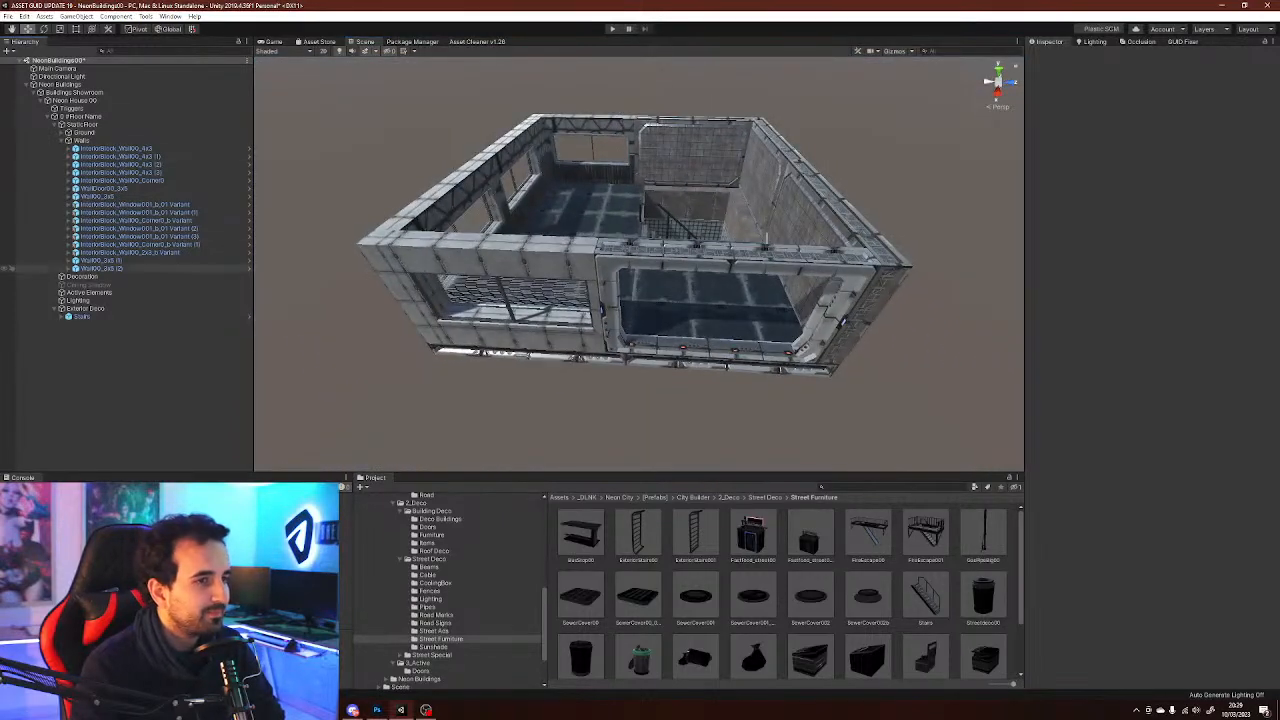
{"action": "left_click", "coordinate": [8, 140]}
{"action": "key", "text": "Left"}
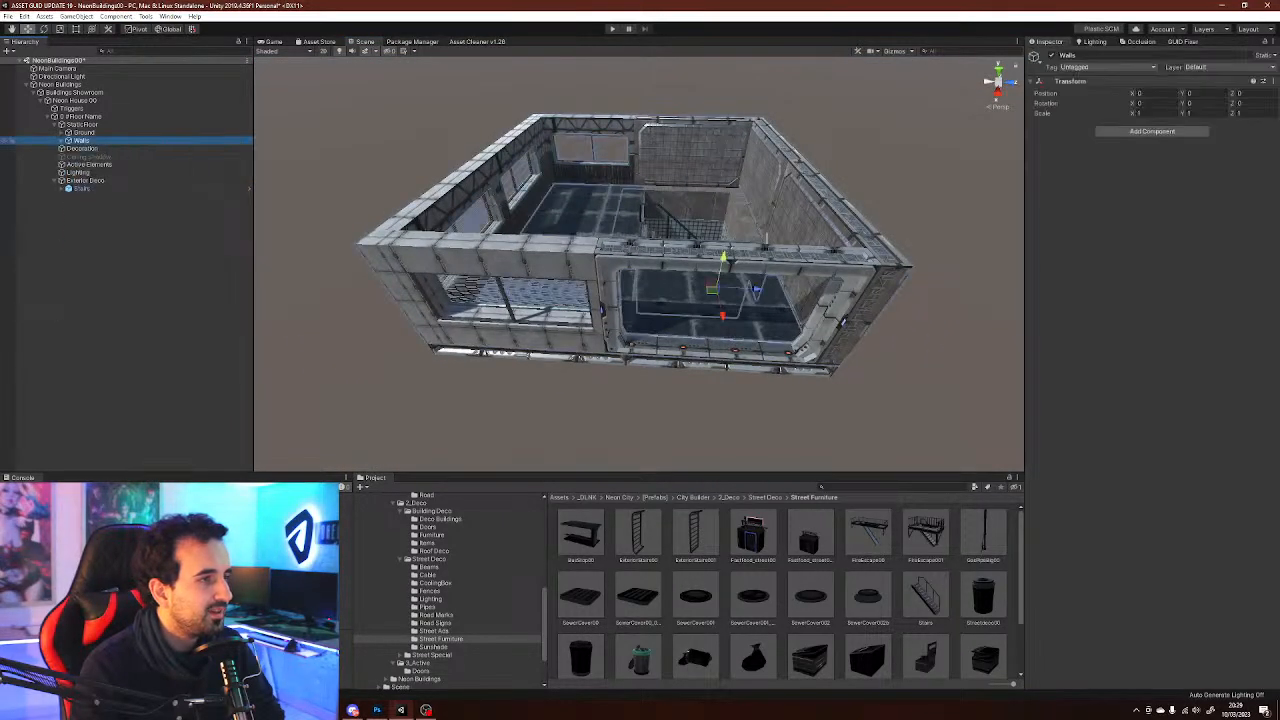
{"action": "left_click", "coordinate": [54, 124]}
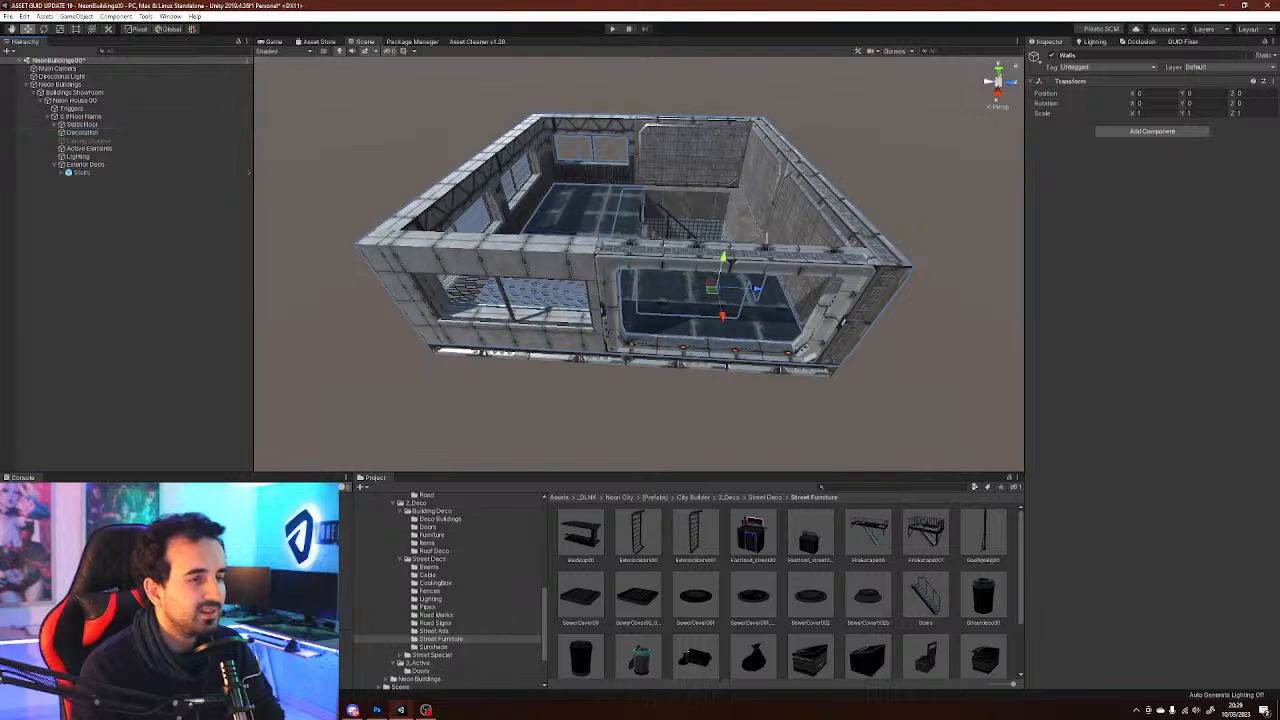
{"action": "key", "text": "w"}
{"action": "mouse_move", "coordinate": [640, 290]}
{"action": "right_mouse_down"}
{"action": "mouse_move", "coordinate": [642, 256]}
{"action": "mouse_move", "coordinate": [636, 288]}
{"action": "right_mouse_up"}
{"action": "mouse_move", "coordinate": [733, 135]}
{"action": "right_mouse_down"}
{"action": "mouse_move", "coordinate": [755, 160]}
{"action": "mouse_move", "coordinate": [746, 151]}
{"action": "right_mouse_up"}
{"action": "key", "text": "s"}
{"action": "key", "text": "a"}
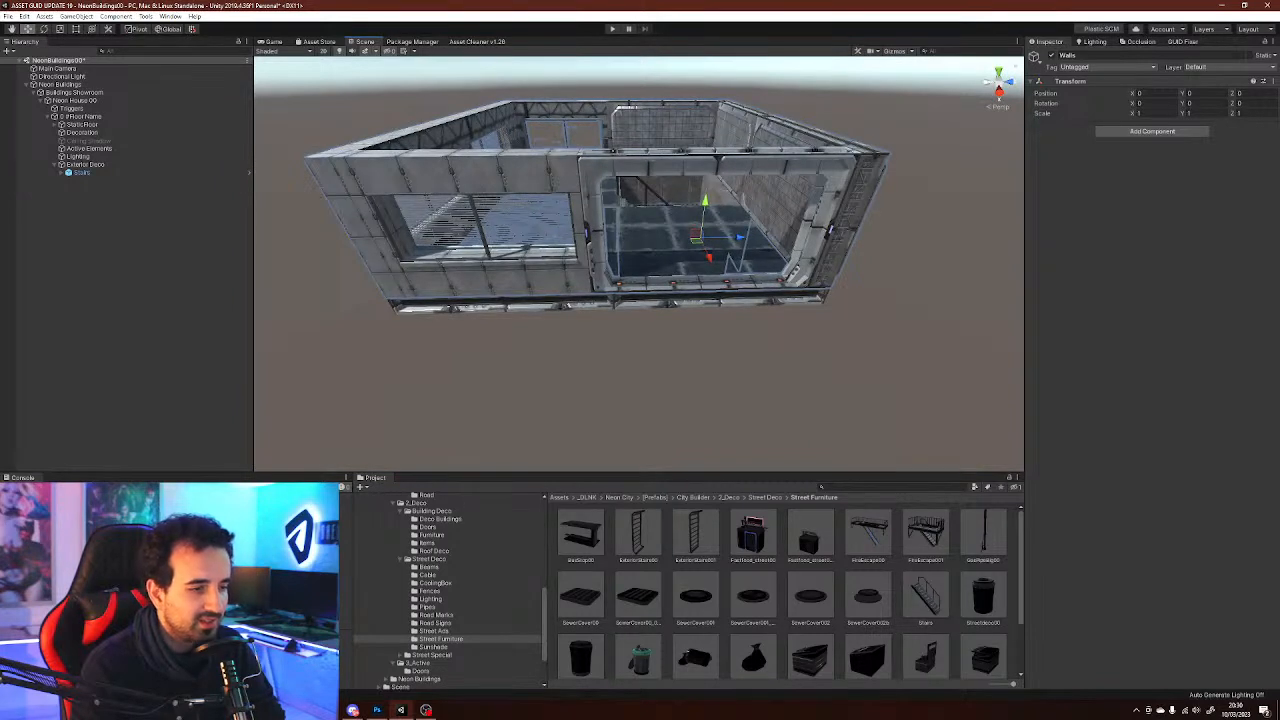
Add the StreetRoad02 prefab from the Streets Road folder to the scene
{"action": "scroll", "coordinate": [450, 590], "scroll_direction": "up", "scroll_amount": 3}
{"action": "left_click", "coordinate": [130, 270]}
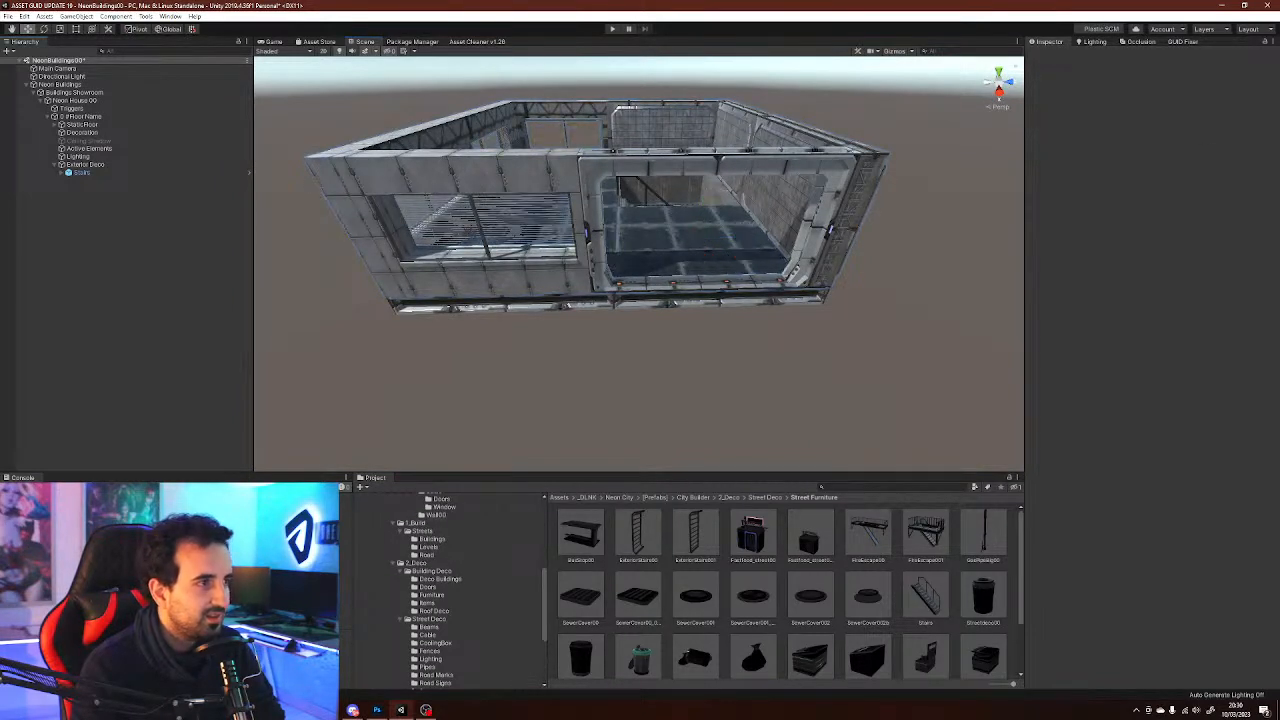
{"action": "left_click", "coordinate": [33, 93]}
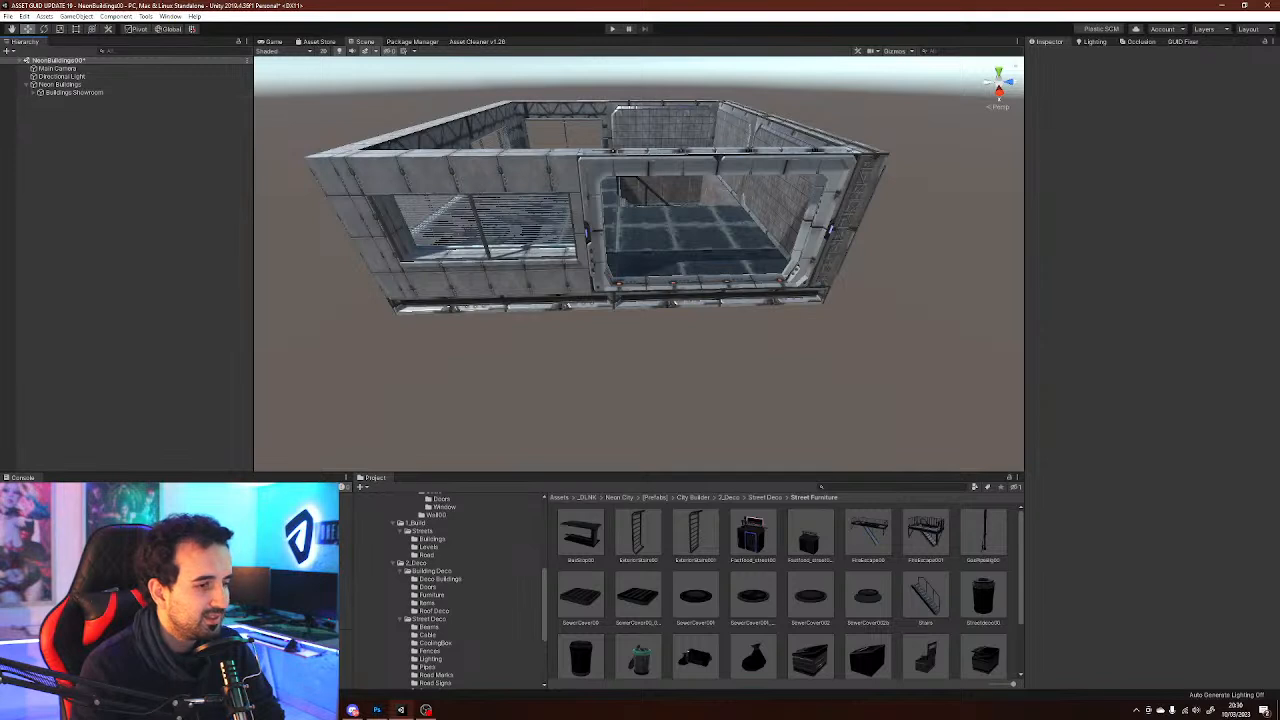
{"action": "scroll", "coordinate": [450, 590], "scroll_direction": "up", "scroll_amount": 2}
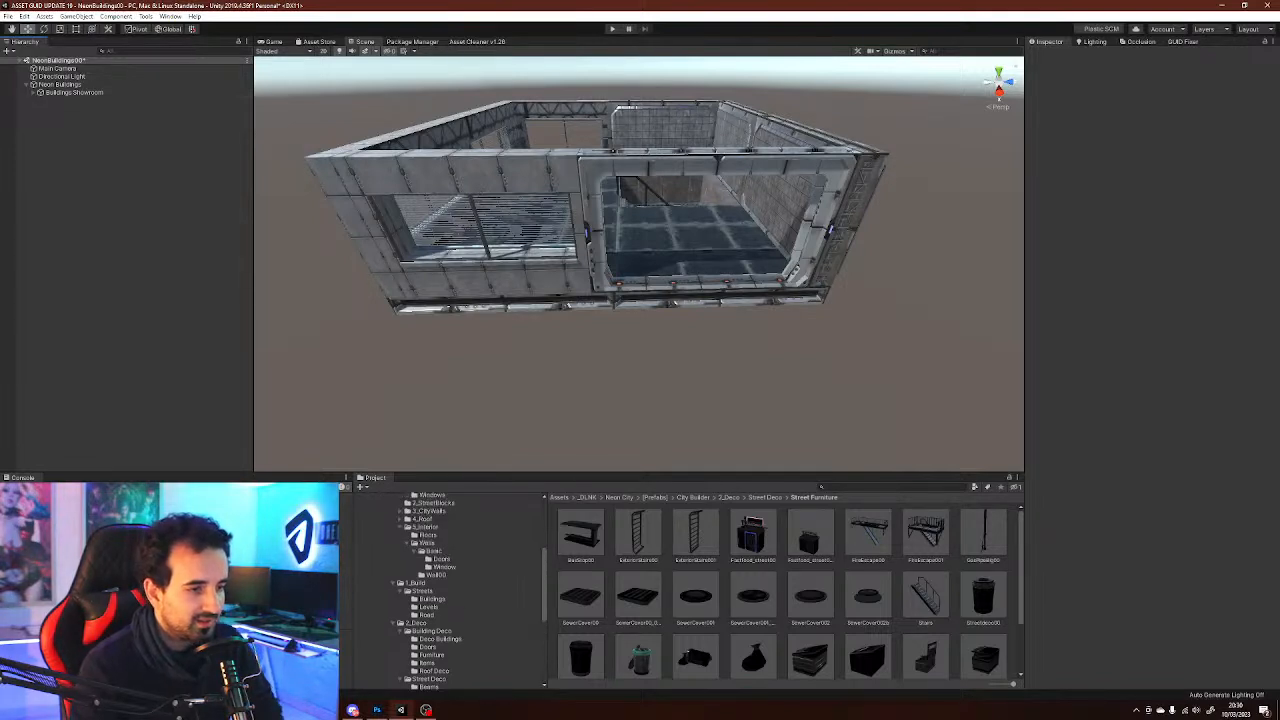
{"action": "left_click", "coordinate": [433, 599]}
{"action": "left_click", "coordinate": [423, 591]}
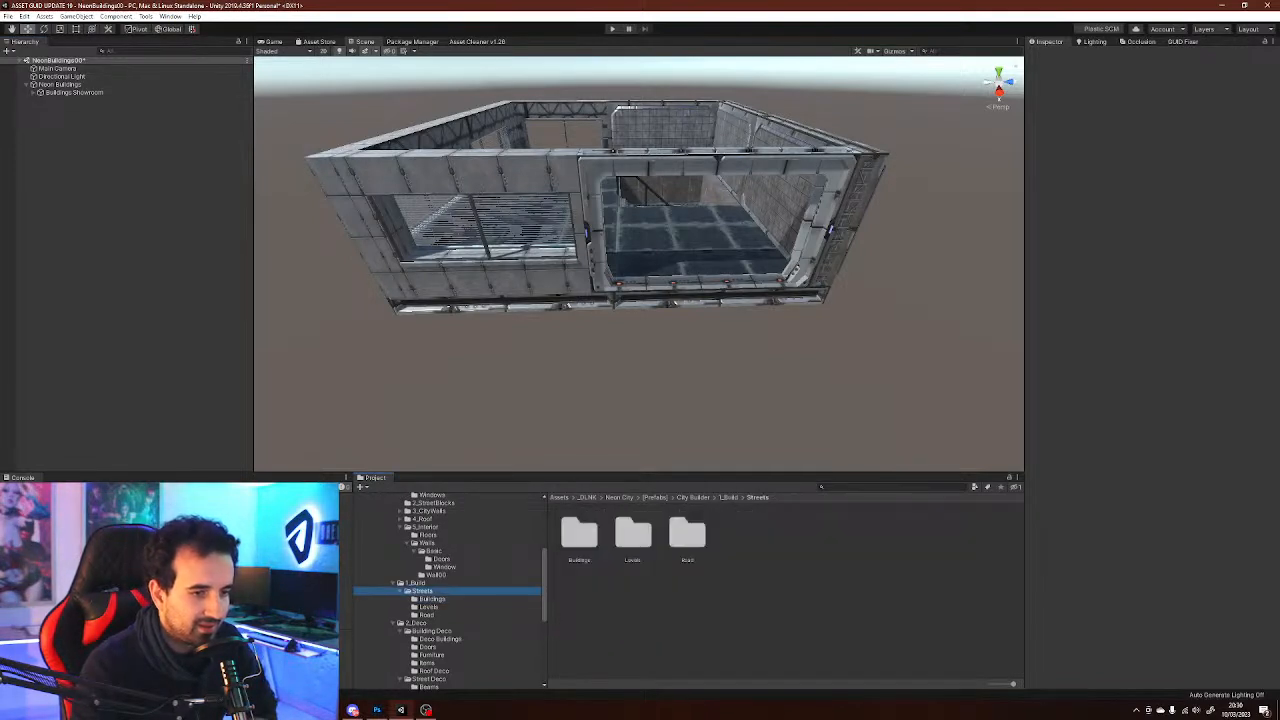
{"action": "left_click", "coordinate": [429, 607]}
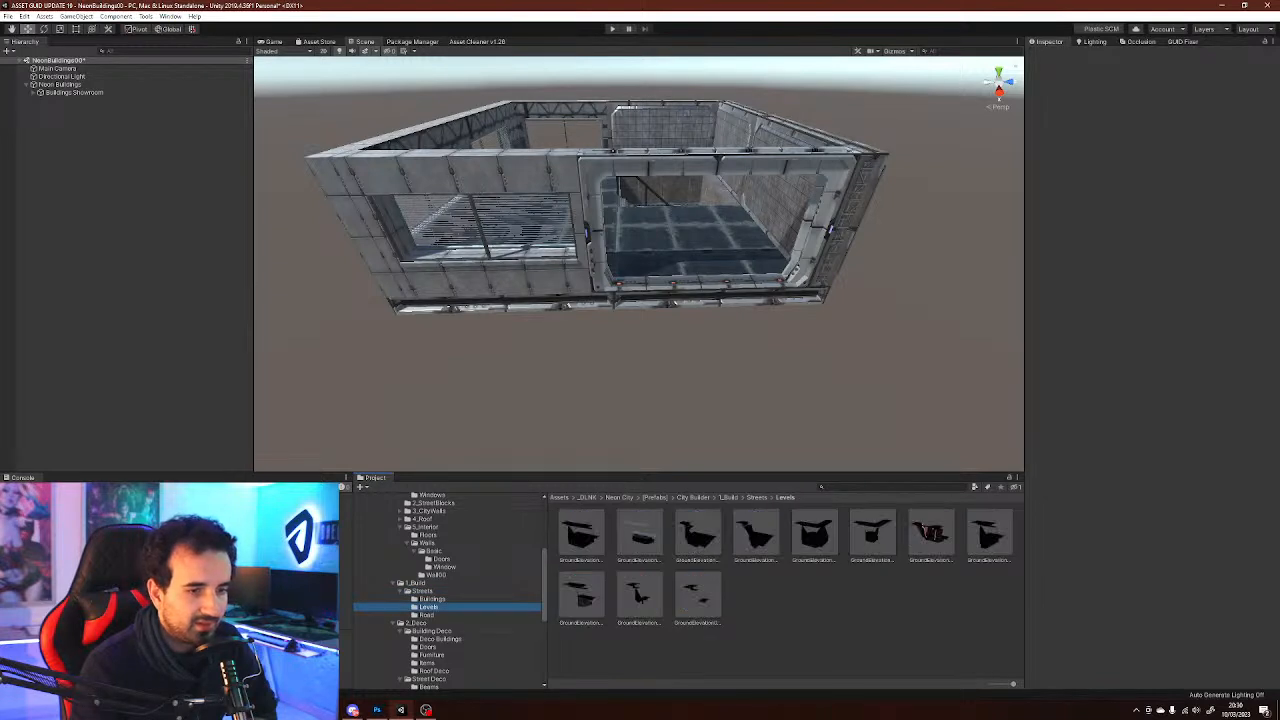
{"action": "left_click", "coordinate": [427, 615]}
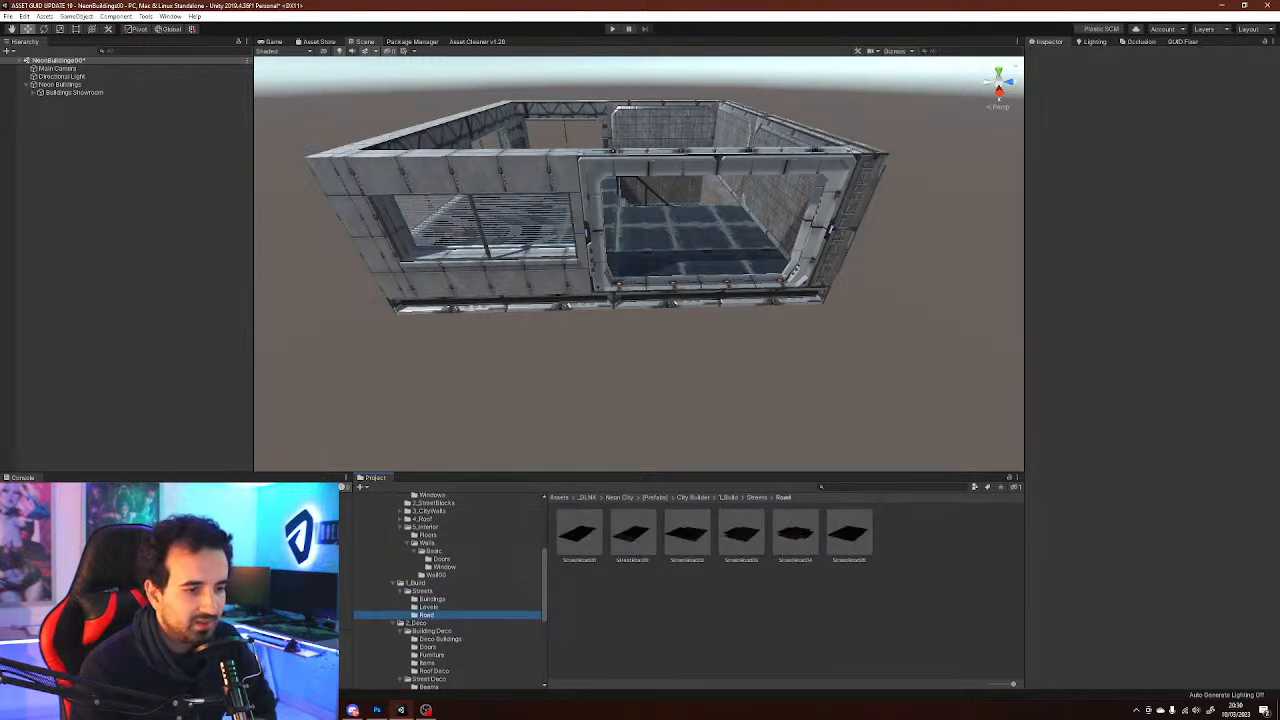
{"action": "left_click", "coordinate": [687, 535]}
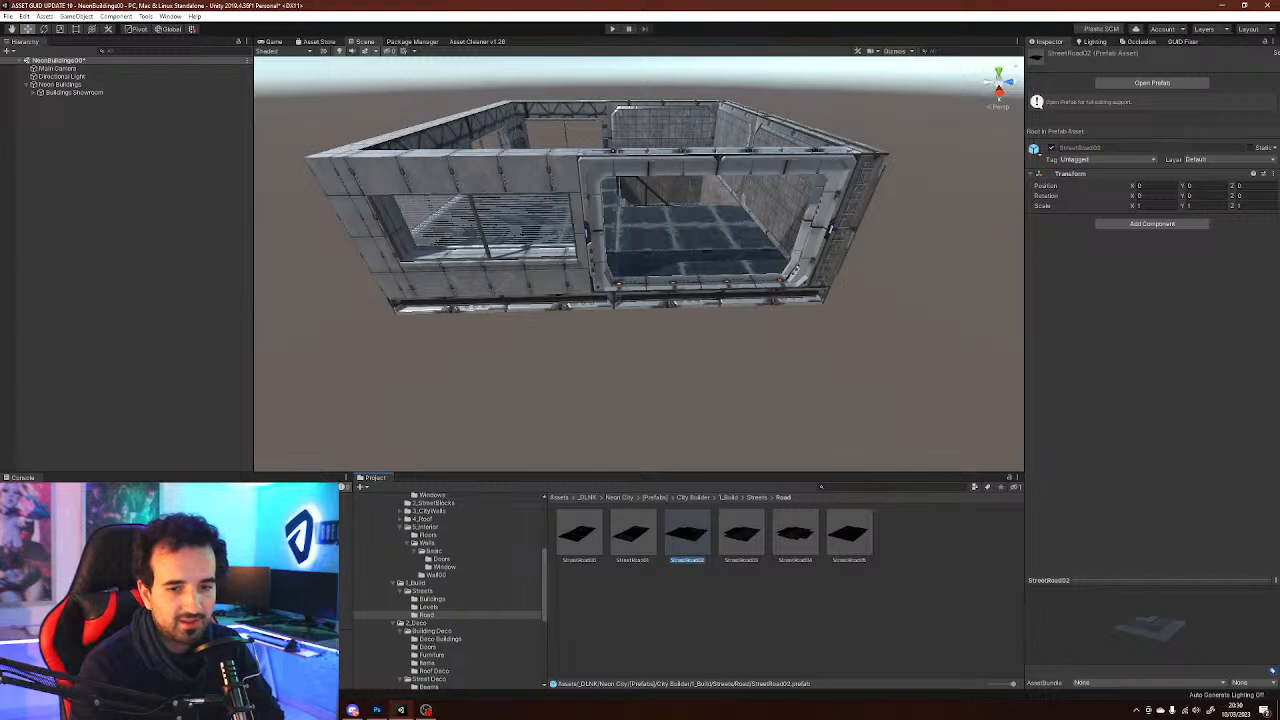
{"action": "left_click_drag", "start_coordinate": [687, 535], "coordinate": [90, 150]}
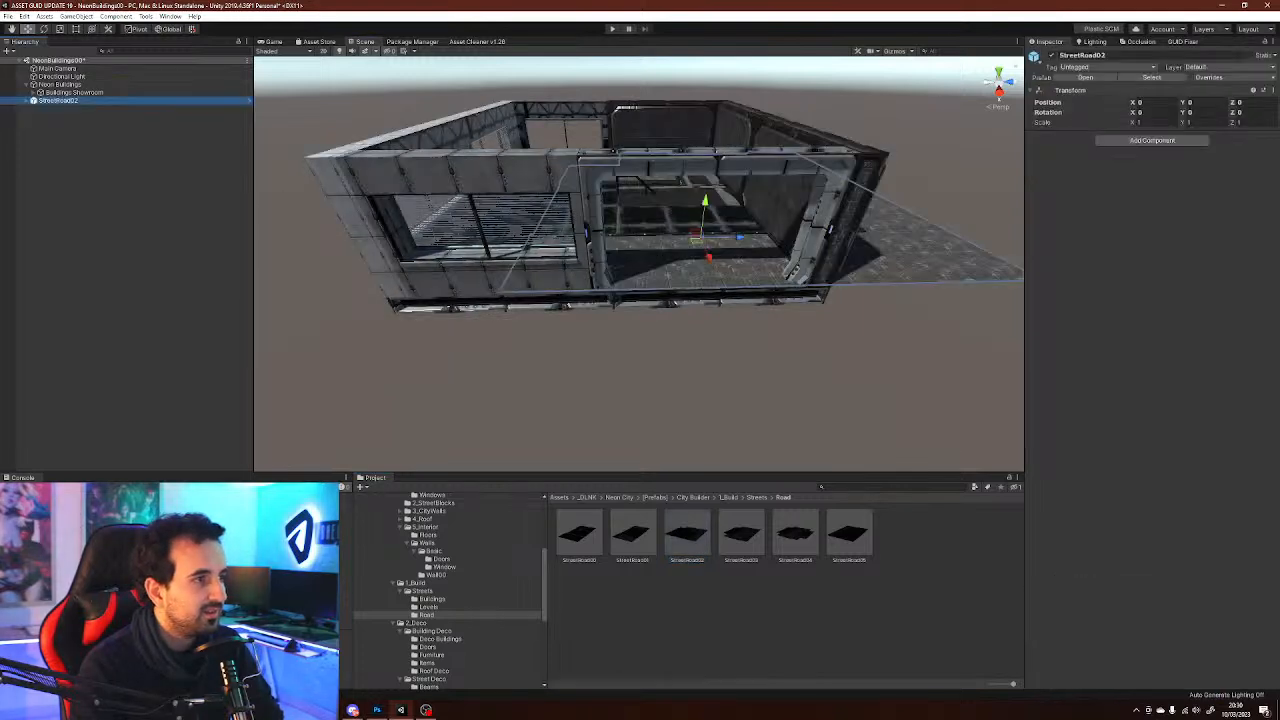
Move the StreetRoad02 tile beside the building to an X position of 10
{"action": "middle_click_drag", "start_coordinate": [692, 235], "coordinate": [692, 294]}
{"action": "left_click_drag", "start_coordinate": [694, 294], "coordinate": [1008, 468], "text": "ctrl"}
{"action": "left_click_drag", "start_coordinate": [700, 270], "coordinate": [850, 345], "text": "alt"}
{"action": "scroll", "coordinate": [880, 350], "scroll_direction": "down", "scroll_amount": 3}
{"action": "scroll", "coordinate": [820, 310], "scroll_direction": "up", "scroll_amount": 2}
{"action": "left_click_drag", "start_coordinate": [802, 287], "coordinate": [952, 354], "text": "ctrl"}
{"action": "key", "text": "w"}
{"action": "right_click_drag", "start_coordinate": [940, 350], "coordinate": [1080, 236]}
{"action": "key", "text": "a"}
{"action": "key", "text": "d"}
{"action": "key", "text": "q"}
{"action": "key", "text": "s"}
{"action": "key", "text": "e"}
{"action": "key", "text": "a"}
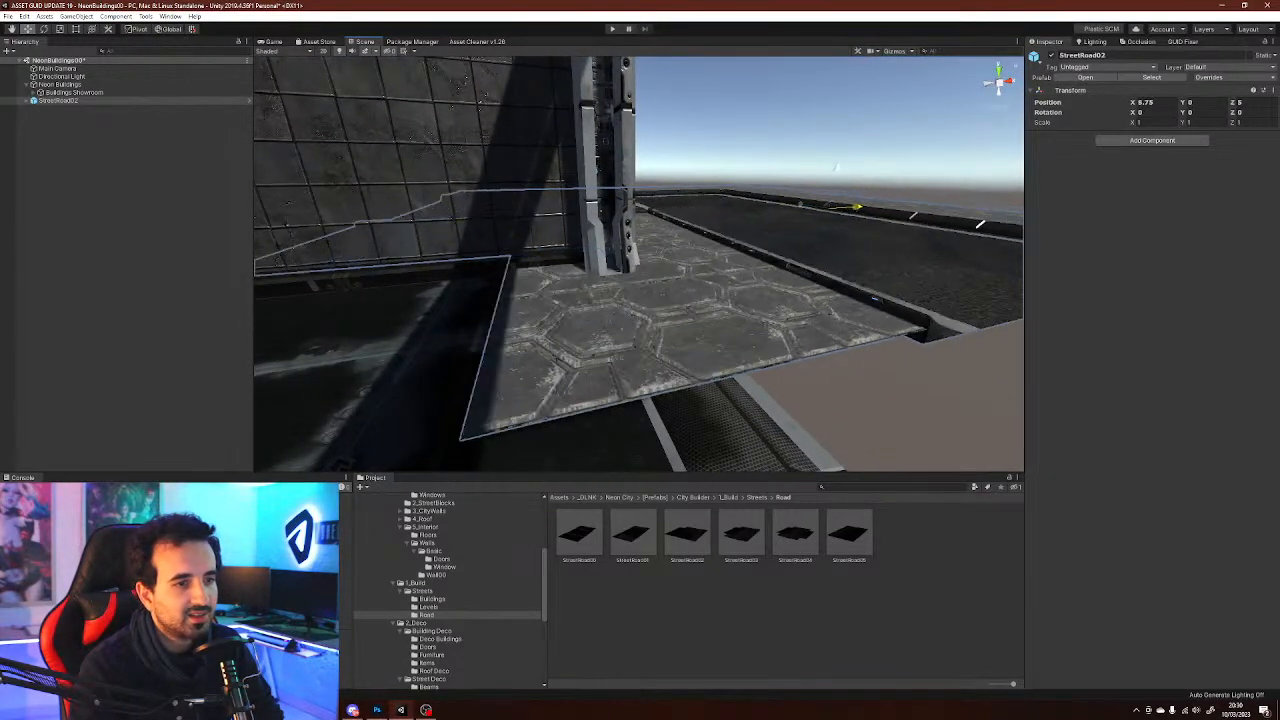
{"action": "left_click_drag", "start_coordinate": [838, 208], "coordinate": [902, 213]}
{"action": "right_click_drag", "start_coordinate": [902, 213], "coordinate": [912, 170]}
{"action": "key", "text": "q"}
{"action": "key", "text": "a"}
{"action": "key", "text": "d"}
{"action": "key", "text": "d"}
{"action": "key", "text": "q"}
{"action": "key", "text": "a"}
{"action": "key", "text": "e"}
{"action": "key", "text": "d"}
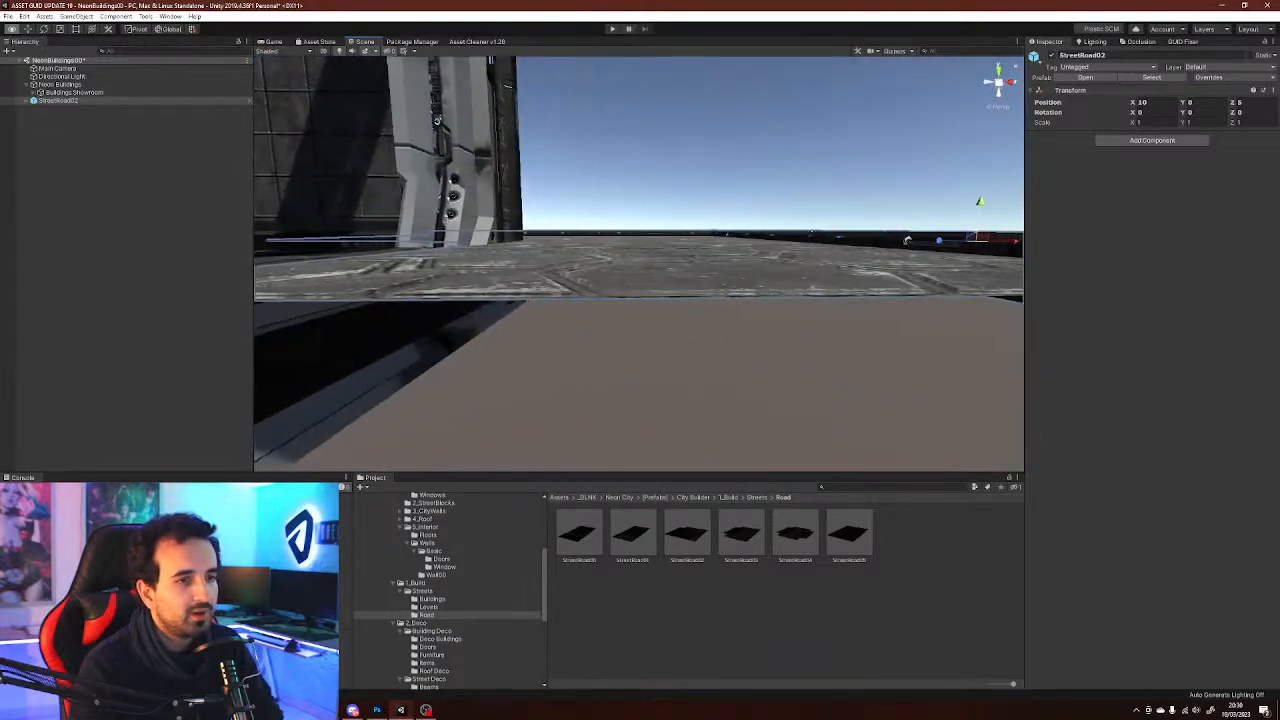
{"action": "key", "text": "e"}
{"action": "right_click_drag", "start_coordinate": [923, 240], "coordinate": [790, 348]}
{"action": "key", "text": "d"}
{"action": "key", "text": "w"}
{"action": "key", "text": "q"}
{"action": "key", "text": "w"}
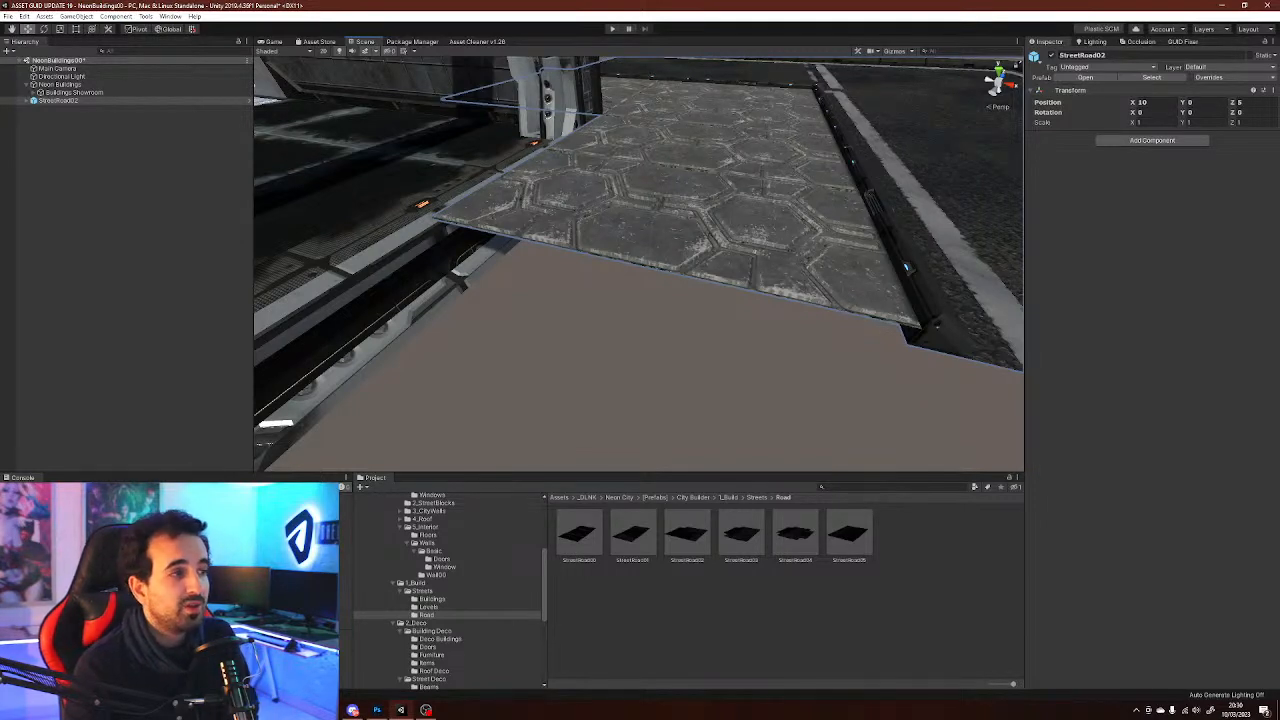
Select and frame the Buildings Showroom group in the scene view
{"action": "left_click", "coordinate": [740, 360]}
{"action": "right_click", "coordinate": [129, 152]}
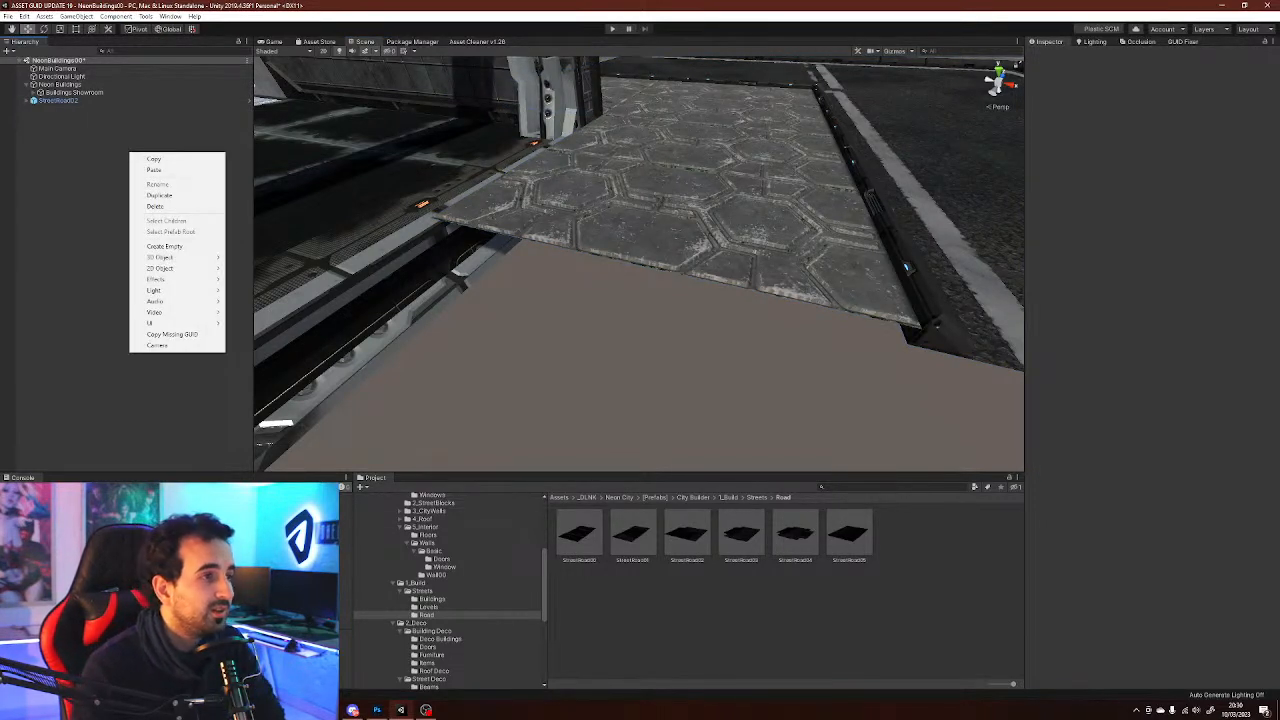
{"action": "key", "text": "Escape"}
{"action": "double_click", "coordinate": [73, 92]}
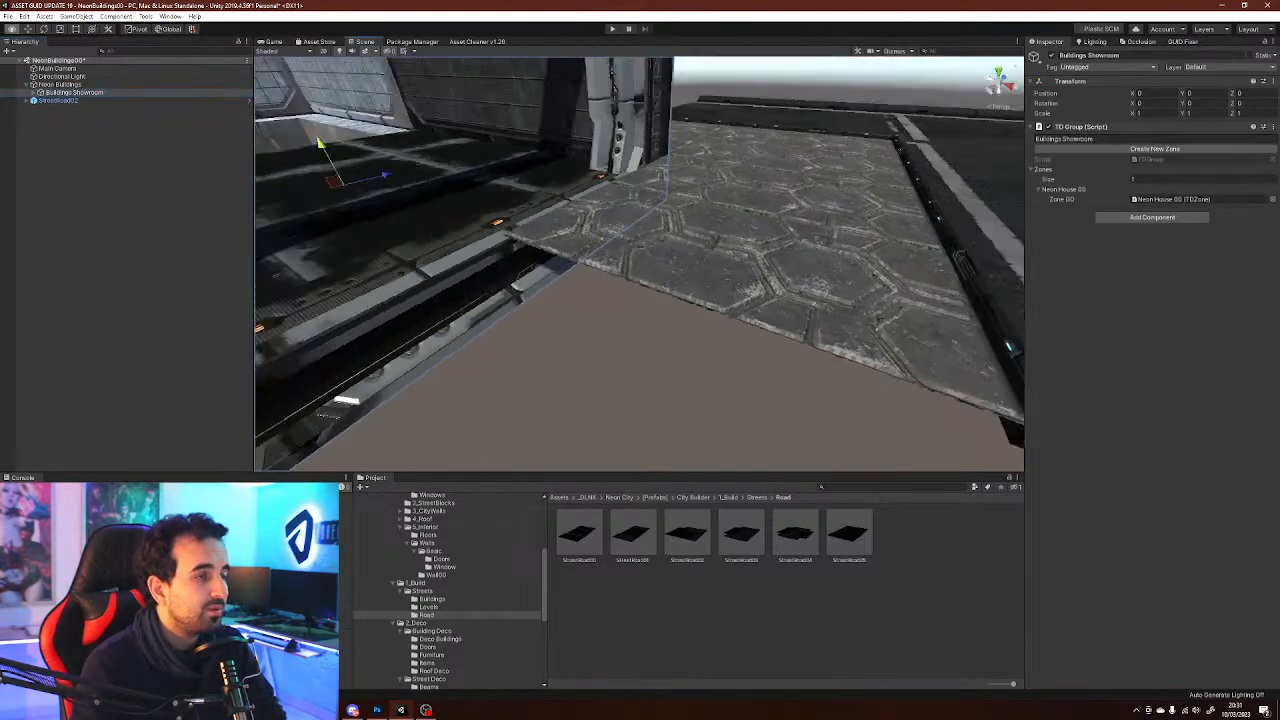
Raise the 0 #Floor Name floor group of Neon House 00 to a Y position of 0.1
{"action": "left_click", "coordinate": [33, 92]}
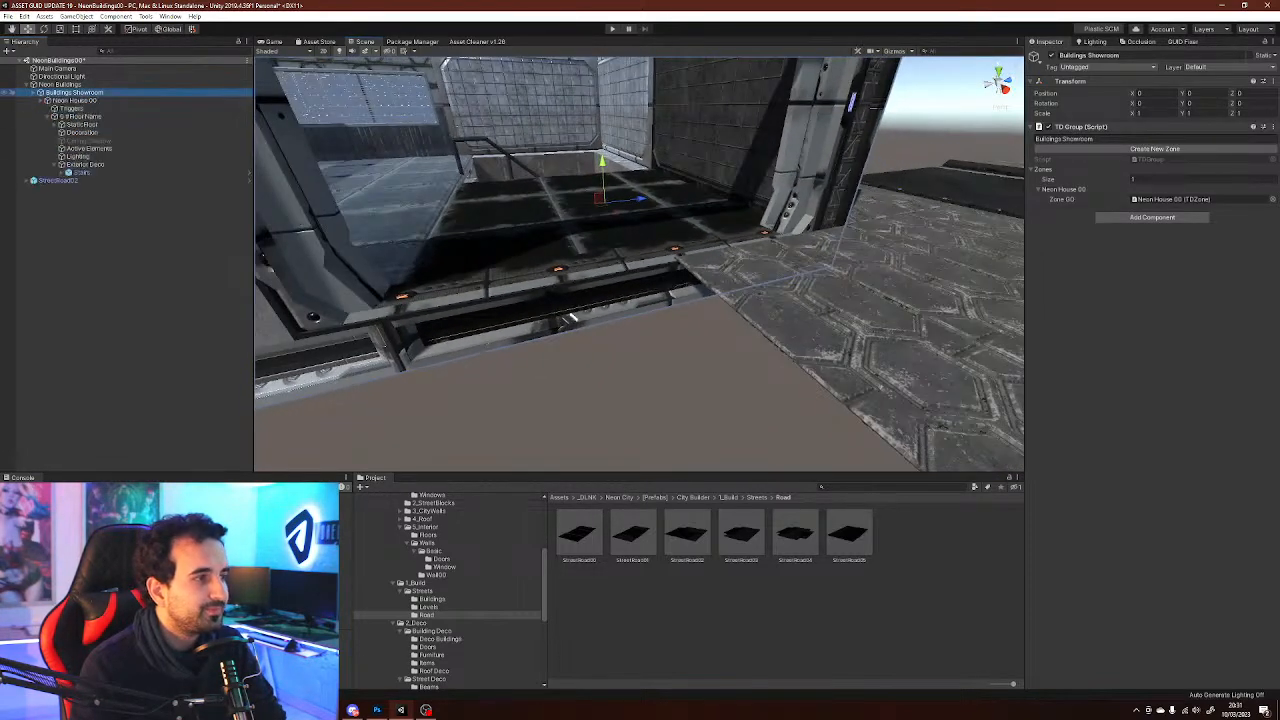
{"action": "left_click", "coordinate": [75, 100]}
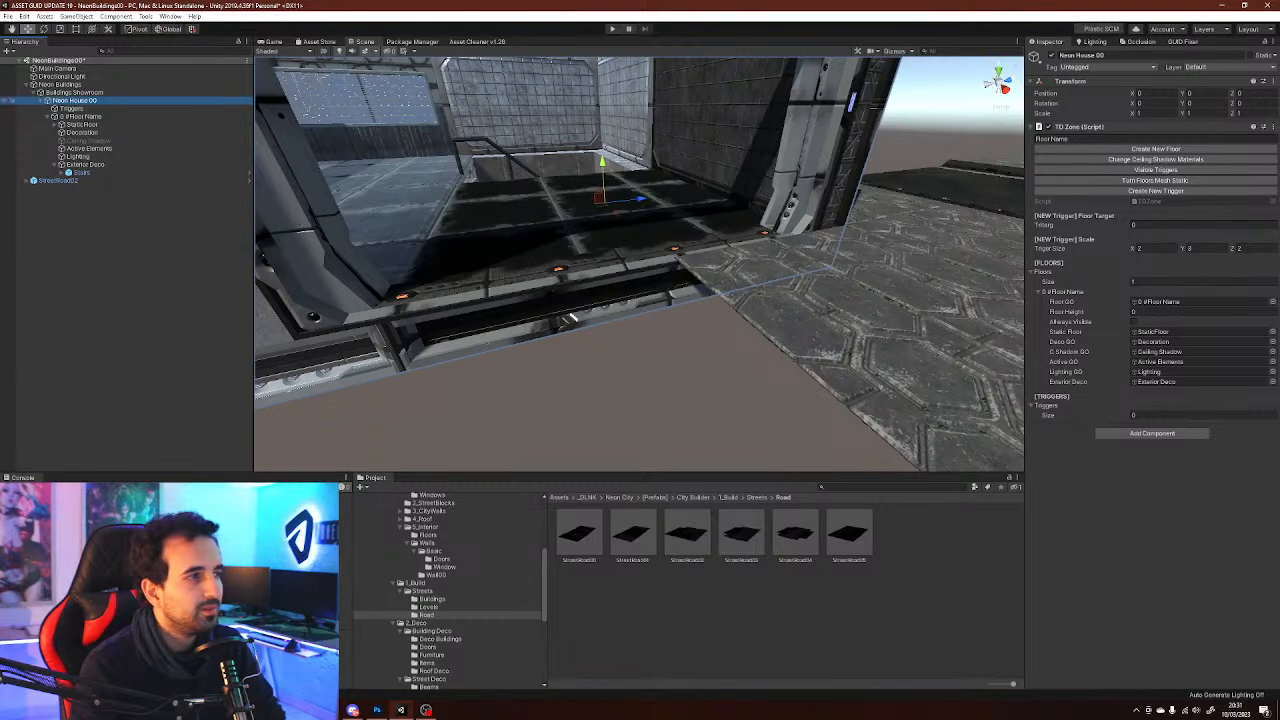
{"action": "left_click", "coordinate": [81, 117]}
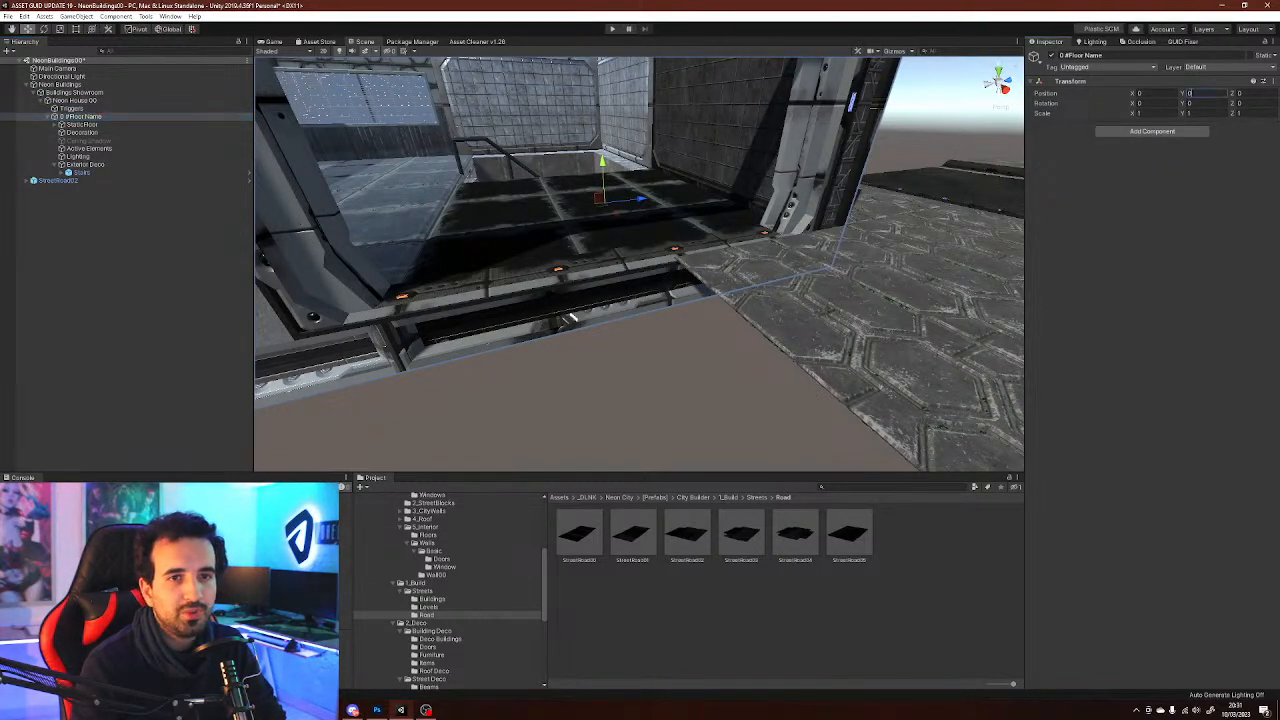
{"action": "type", "text": "0.1"}
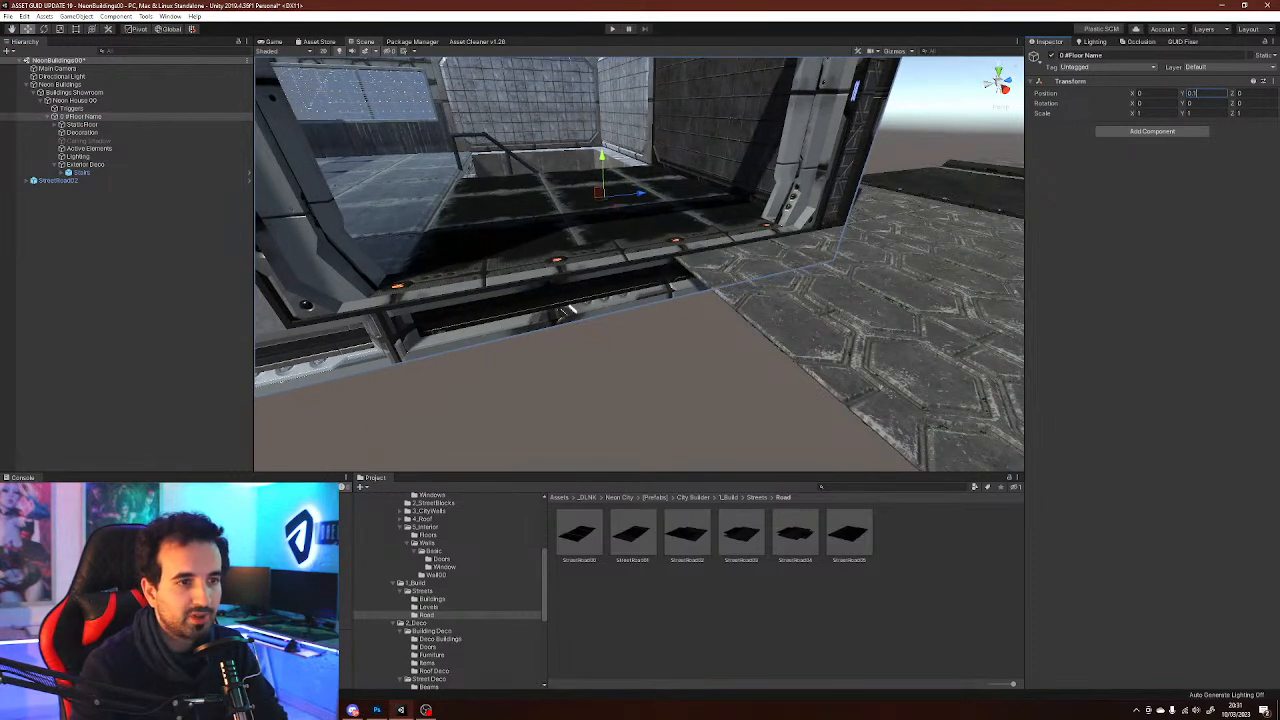
{"action": "left_click", "coordinate": [125, 290]}
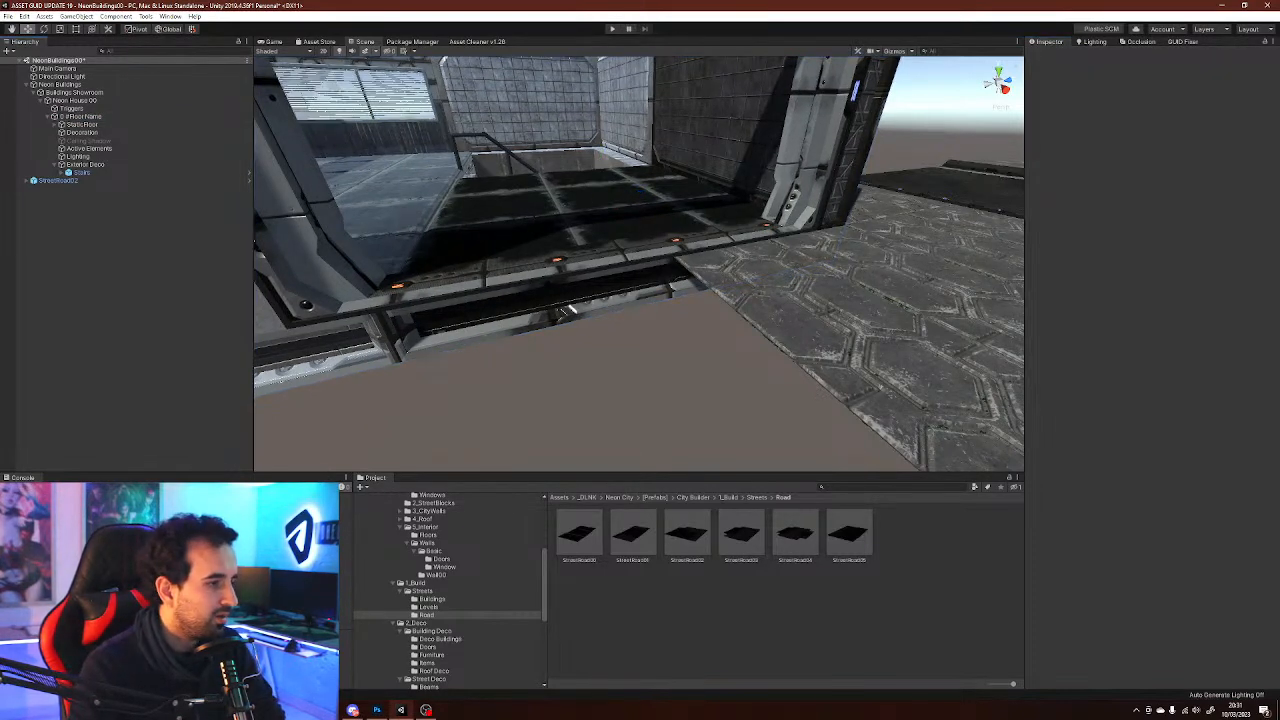
Duplicate the StreetRoad02 tile, rotate the copy 90 degrees and move it along the building's front side
{"action": "right_click_drag", "start_coordinate": [566, 311], "coordinate": [950, 175]}
{"action": "left_click", "coordinate": [920, 225]}
{"action": "right_click_drag", "start_coordinate": [920, 225], "coordinate": [480, 388]}
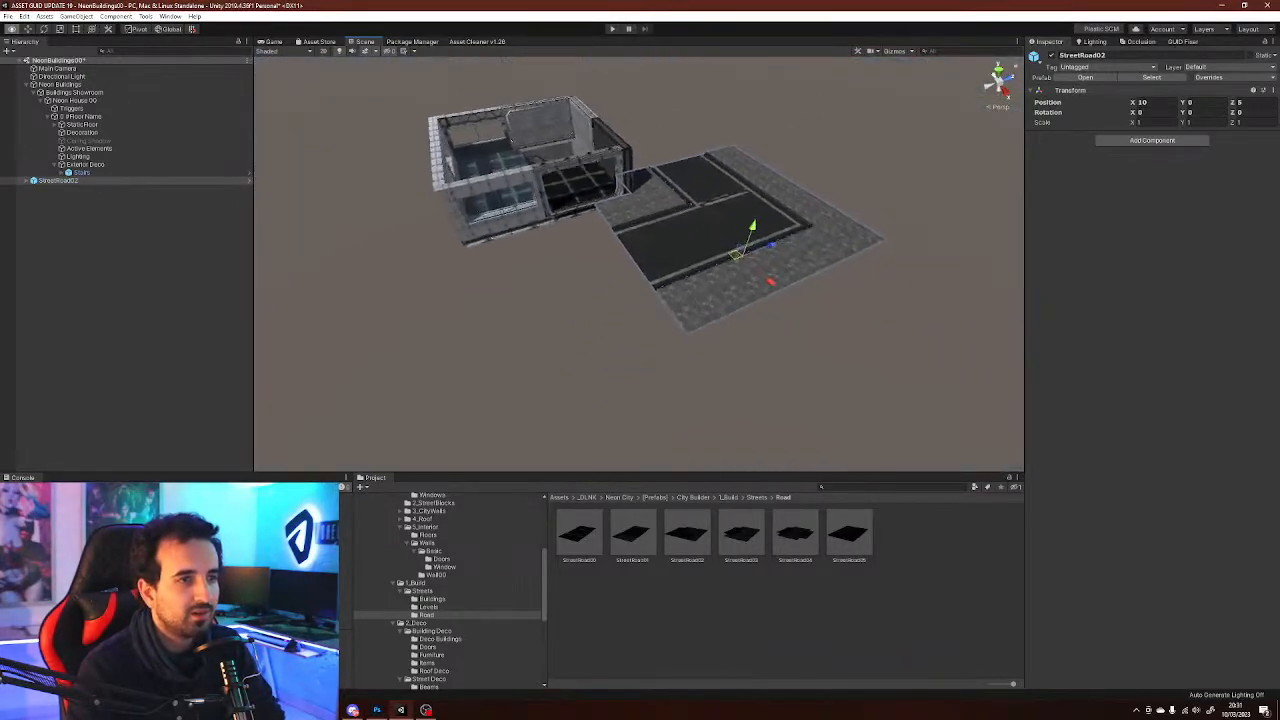
{"action": "key", "text": "ctrl+d"}
{"action": "key", "text": "e"}
{"action": "left_click_drag", "start_coordinate": [780, 284], "coordinate": [672, 262], "text": "ctrl"}
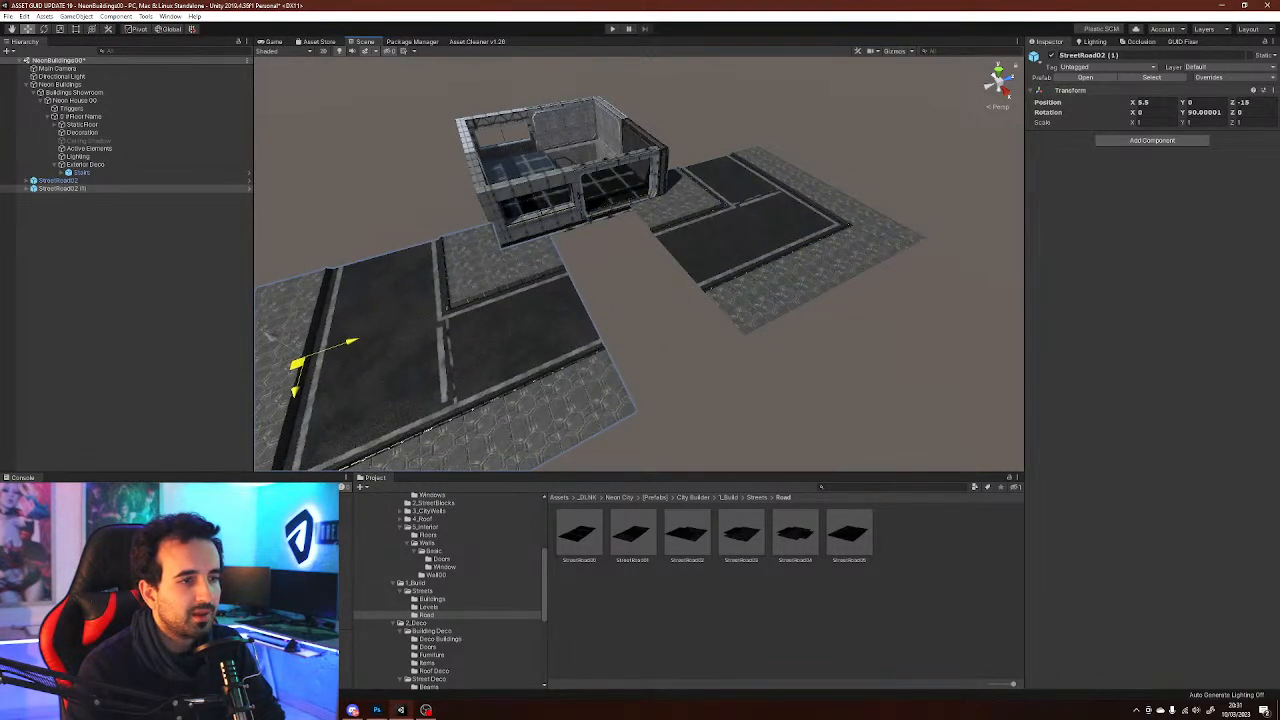
{"action": "right_click_drag", "start_coordinate": [640, 280], "coordinate": [560, 305]}
{"action": "right_click_drag", "start_coordinate": [397, 337], "coordinate": [347, 462]}
{"action": "left_click_drag", "start_coordinate": [664, 118], "coordinate": [675, 118], "text": "ctrl"}
{"action": "right_click_drag", "start_coordinate": [676, 119], "coordinate": [913, 215]}
{"action": "key", "text": "s"}
Preview the road tile prefabs in the Road folder to compare their layouts
{"action": "left_click", "coordinate": [913, 215]}
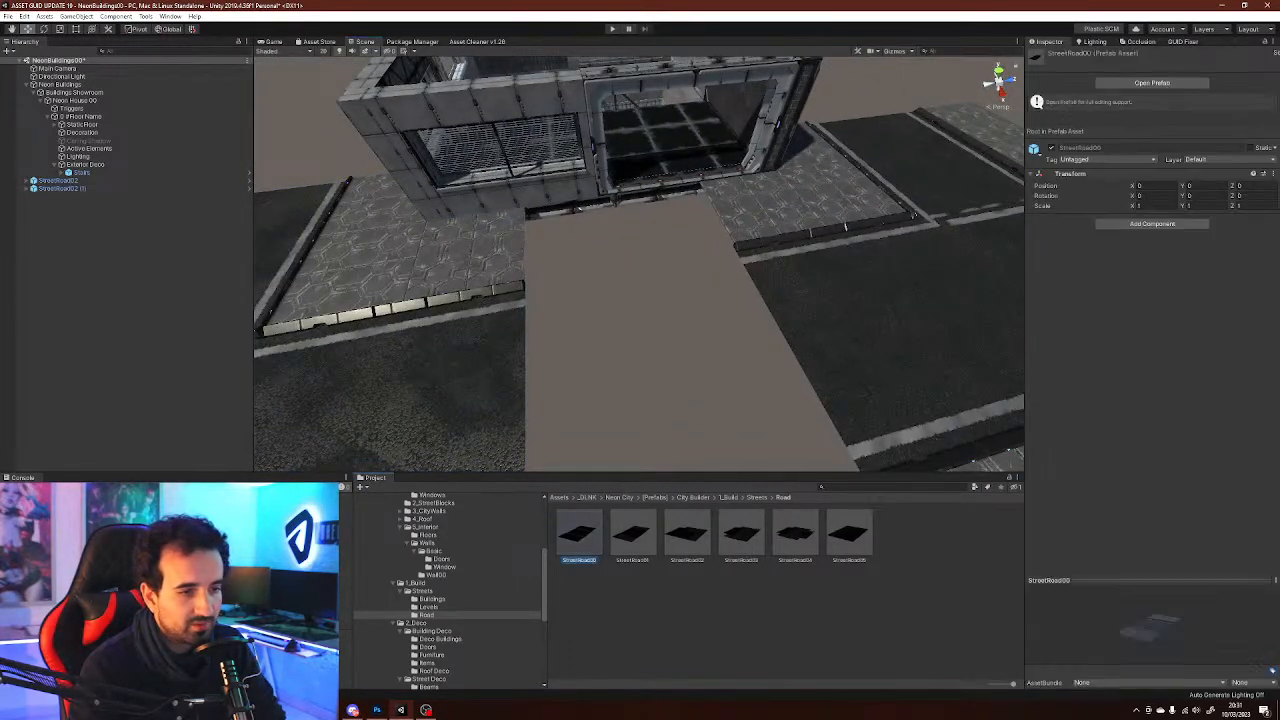
{"action": "left_click_drag", "start_coordinate": [1146, 620], "coordinate": [1158, 648]}
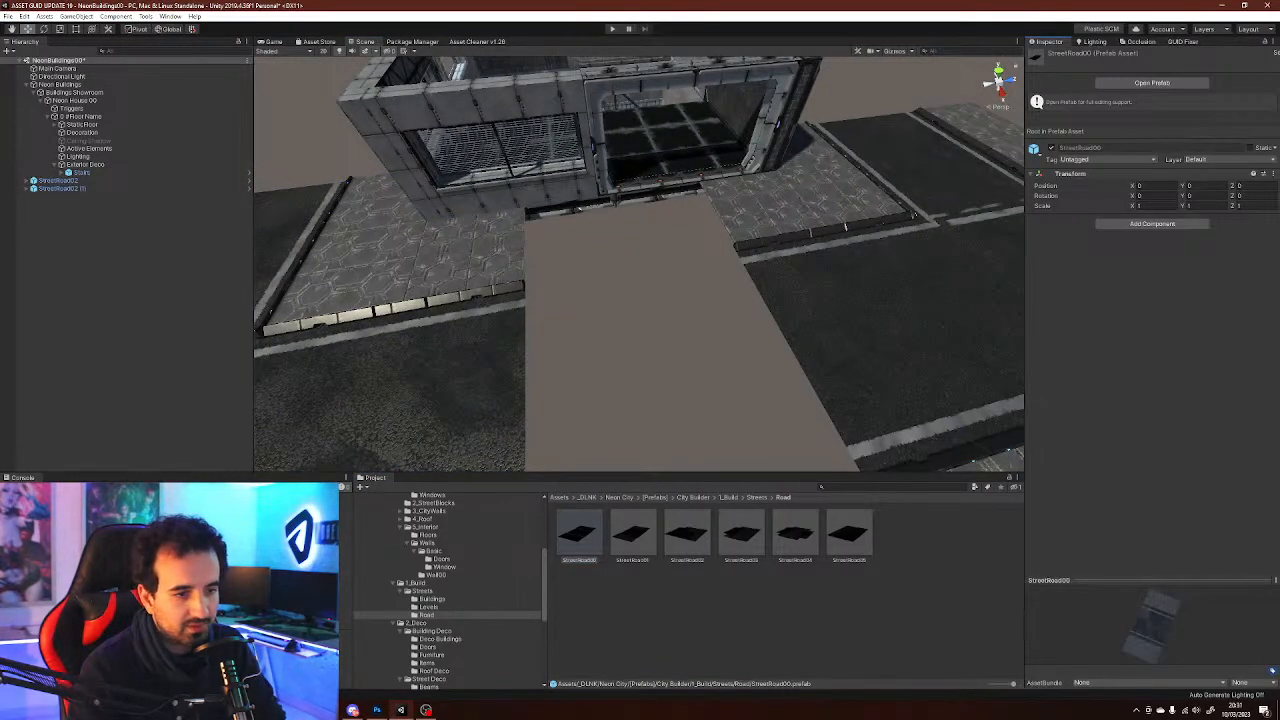
{"action": "left_click", "coordinate": [429, 607]}
{"action": "left_click", "coordinate": [427, 615]}
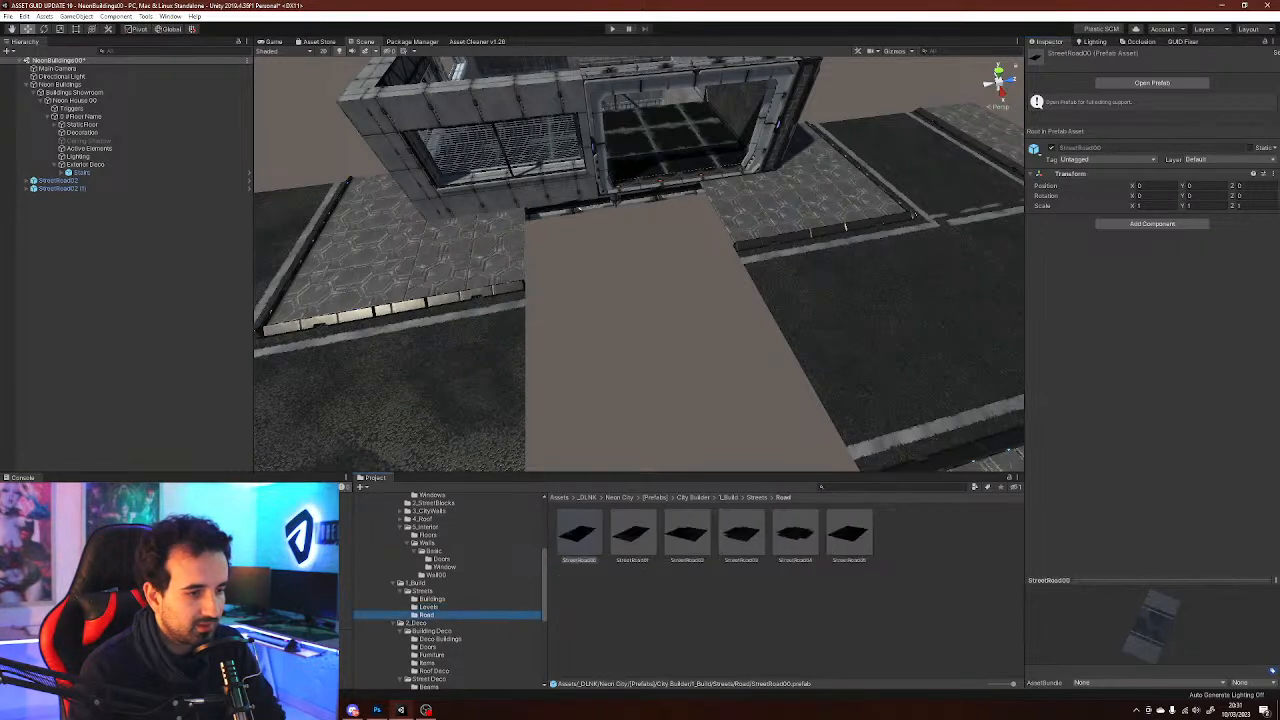
{"action": "left_click", "coordinate": [633, 535]}
{"action": "left_click", "coordinate": [849, 535]}
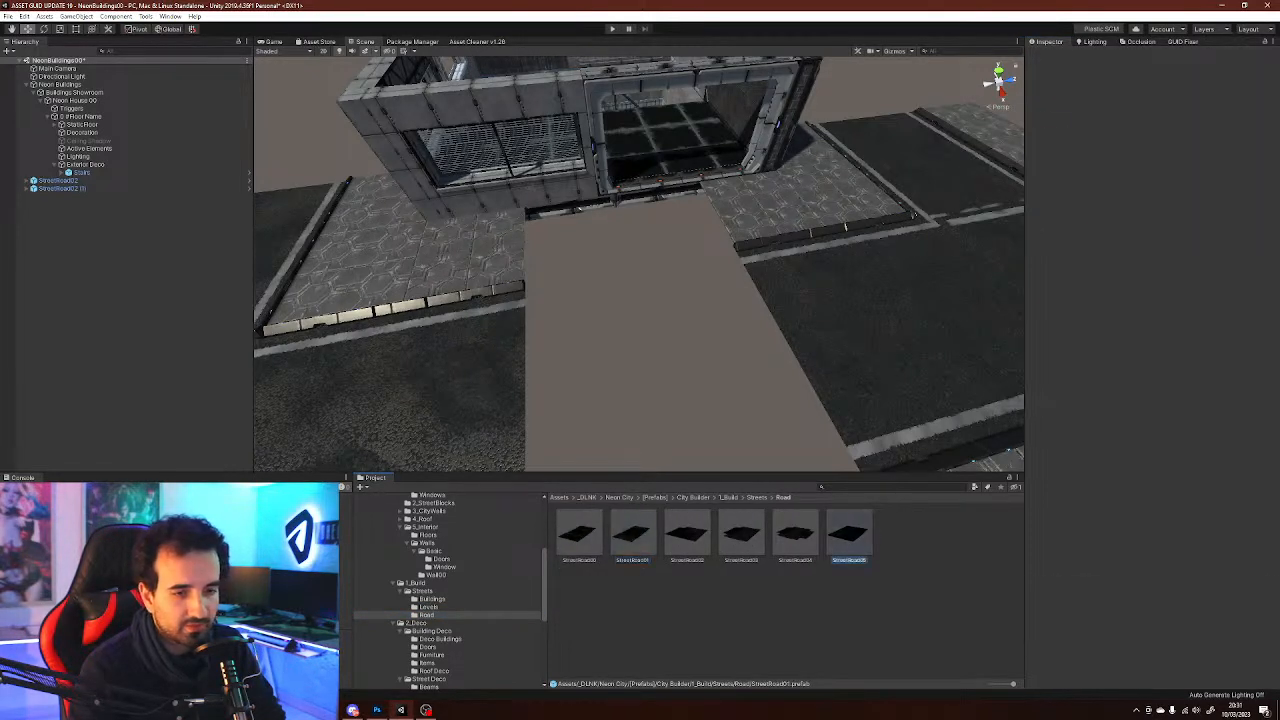
{"action": "left_click", "coordinate": [687, 535]}
{"action": "left_click", "coordinate": [633, 535]}
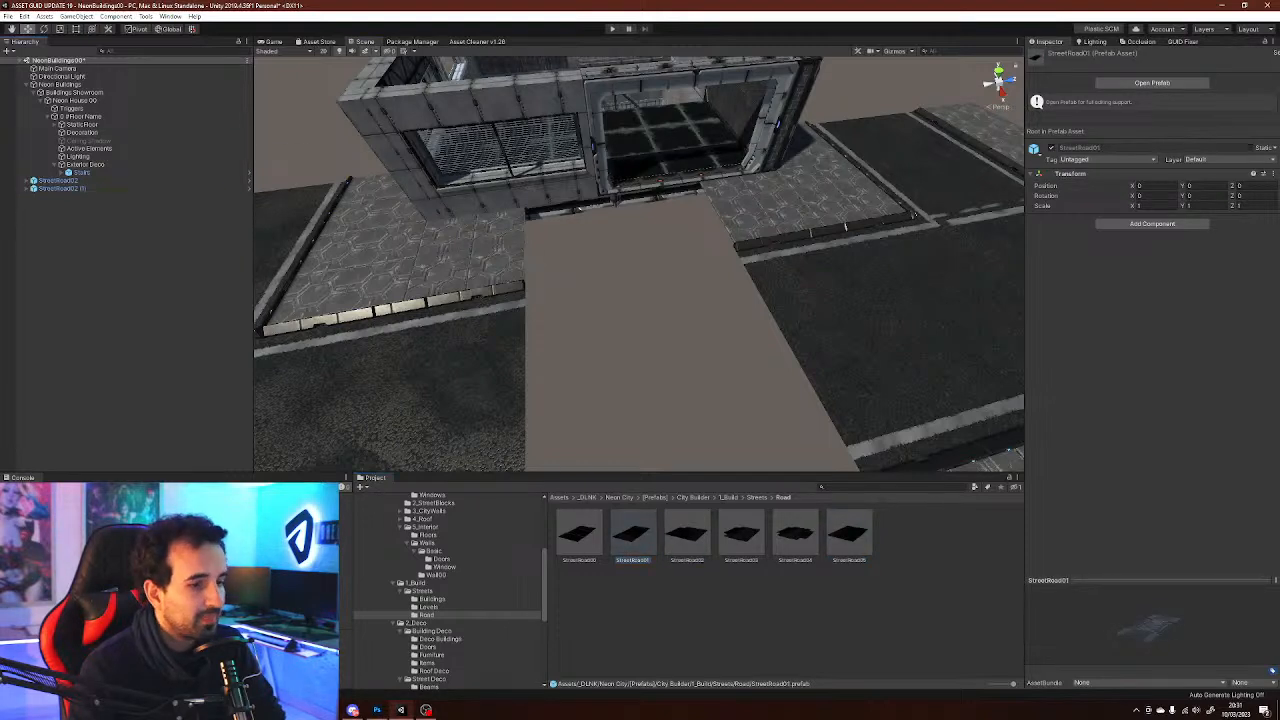
Add the StreetRoad01 prefab to the scene beside the building at an X position of 10
{"action": "left_click_drag", "start_coordinate": [130, 84], "coordinate": [130, 215]}
{"action": "right_click_drag", "start_coordinate": [560, 280], "coordinate": [560, 264]}
{"action": "left_click_drag", "start_coordinate": [684, 178], "coordinate": [759, 311], "text": "ctrl"}
{"action": "right_click_drag", "start_coordinate": [759, 311], "coordinate": [836, 318]}
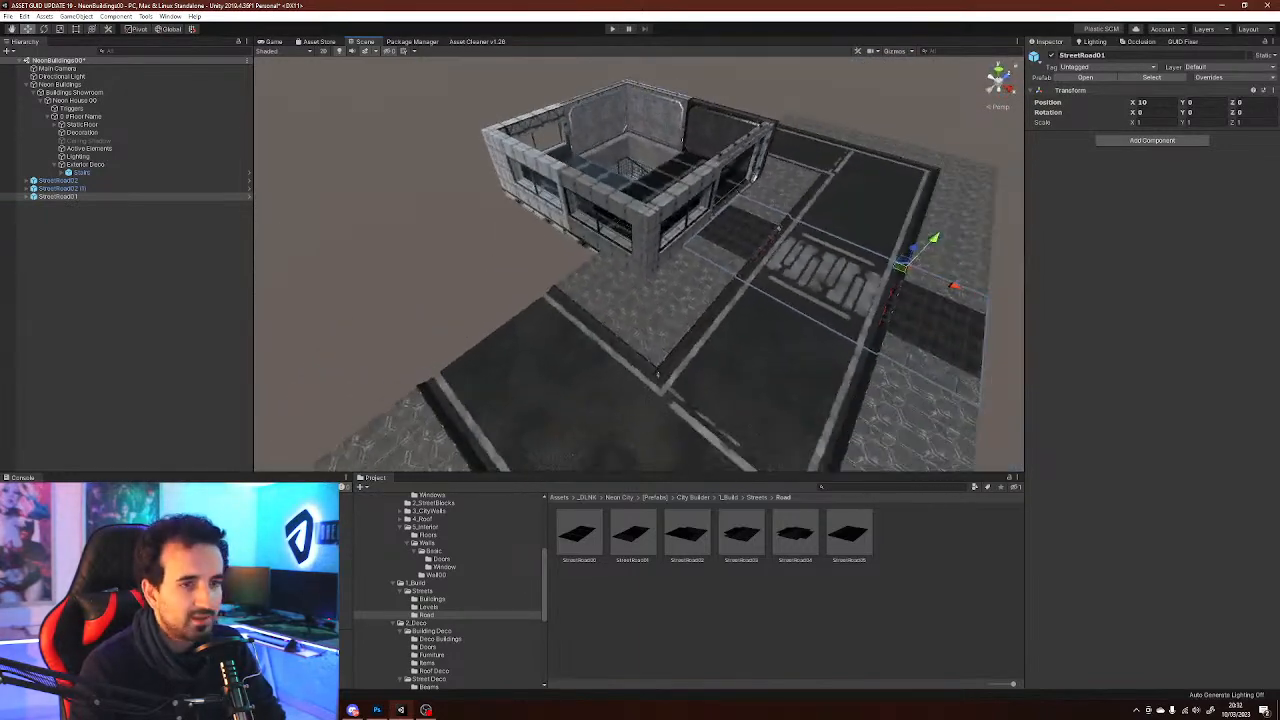
Add the StreetRoad04 prefab and place it at the building's corner at X -10, Z -10
{"action": "left_click", "coordinate": [430, 220]}
{"action": "right_click_drag", "start_coordinate": [430, 220], "coordinate": [422, 216]}
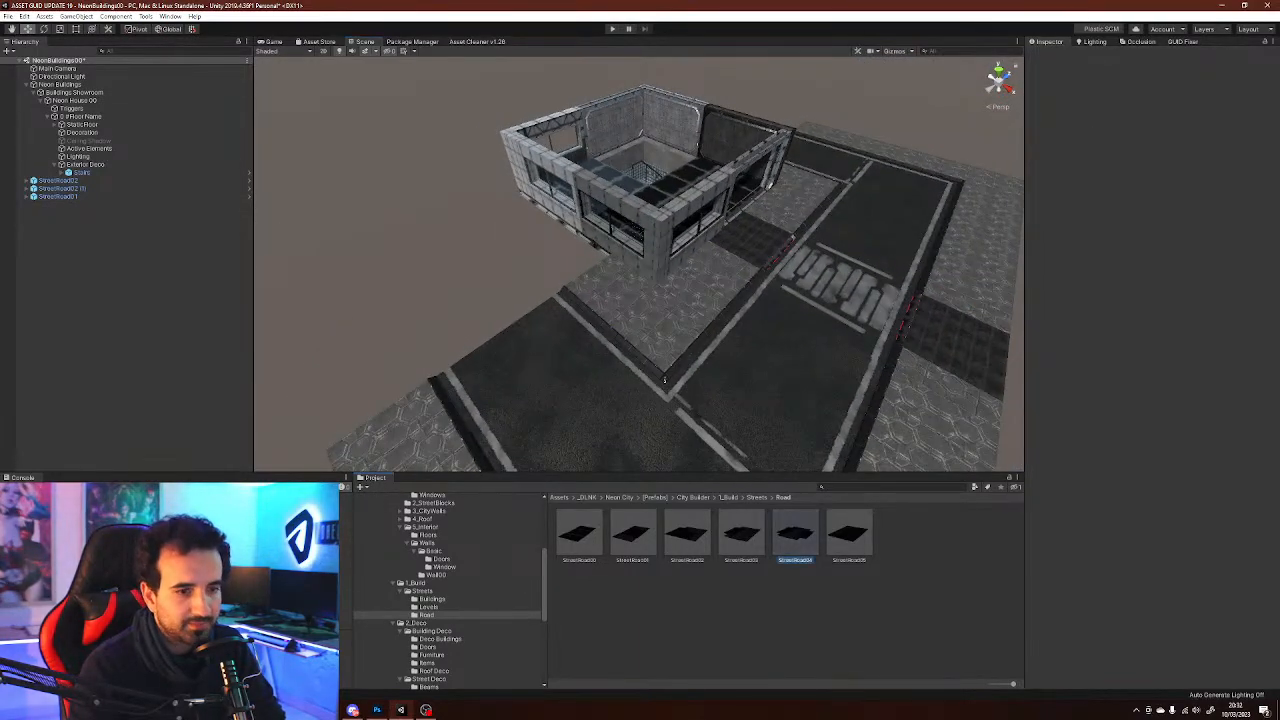
{"action": "left_click", "coordinate": [795, 534]}
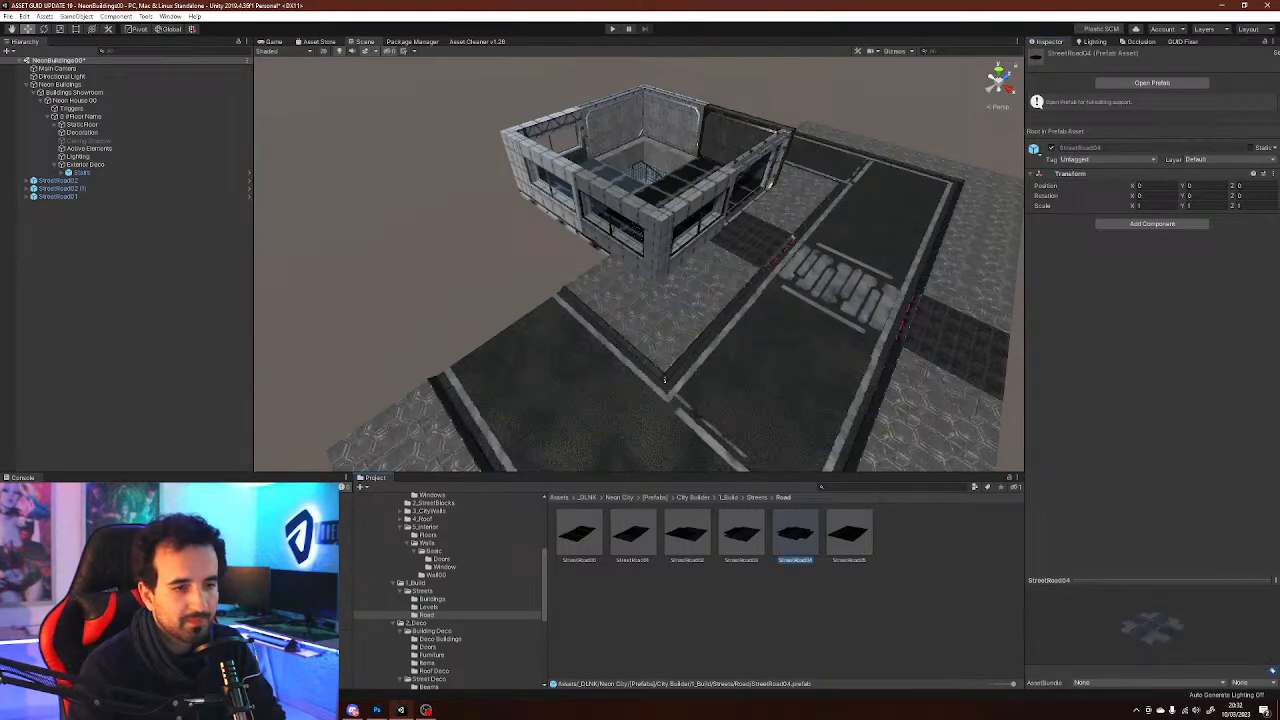
{"action": "left_click_drag", "start_coordinate": [795, 534], "coordinate": [110, 290]}
{"action": "right_click_drag", "start_coordinate": [570, 262], "coordinate": [566, 242]}
{"action": "left_click_drag", "start_coordinate": [703, 220], "coordinate": [343, 282]}
{"action": "right_click_drag", "start_coordinate": [600, 300], "coordinate": [650, 305]}
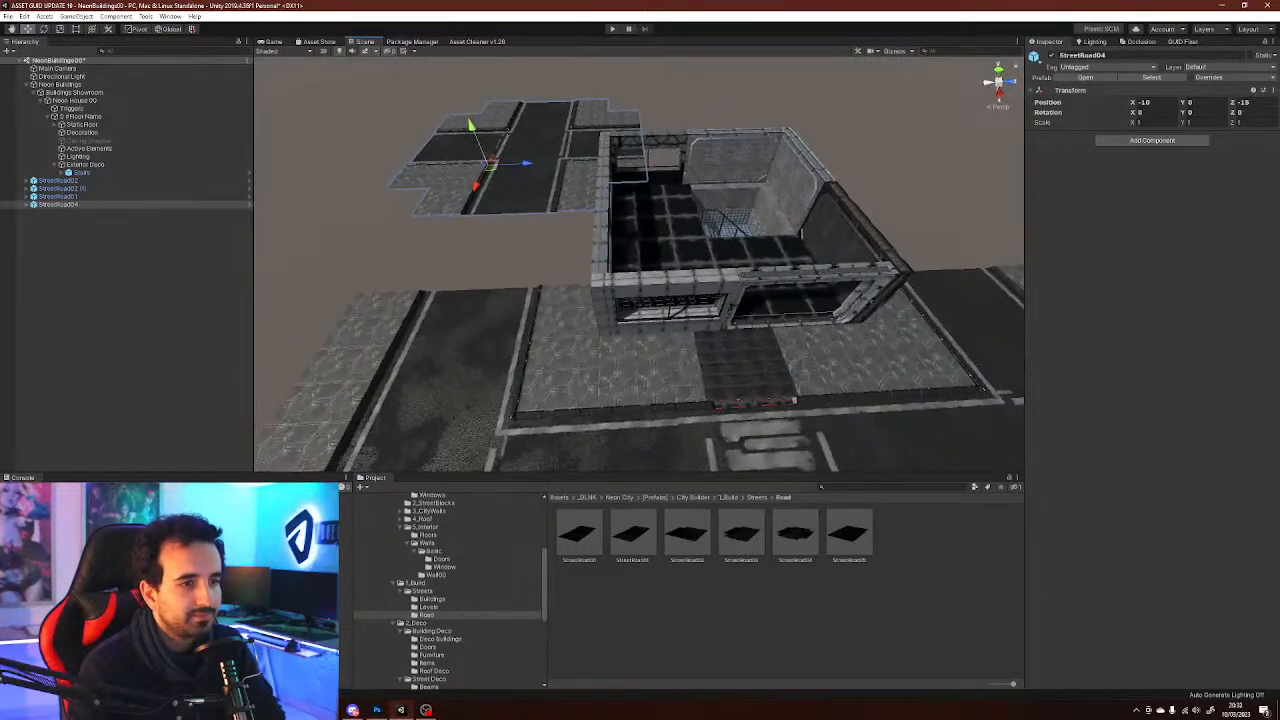
Add the StreetRoad03 prefab and place it at the opposite corner at X -7.75, Z 7.75
{"action": "left_click", "coordinate": [686, 535]}
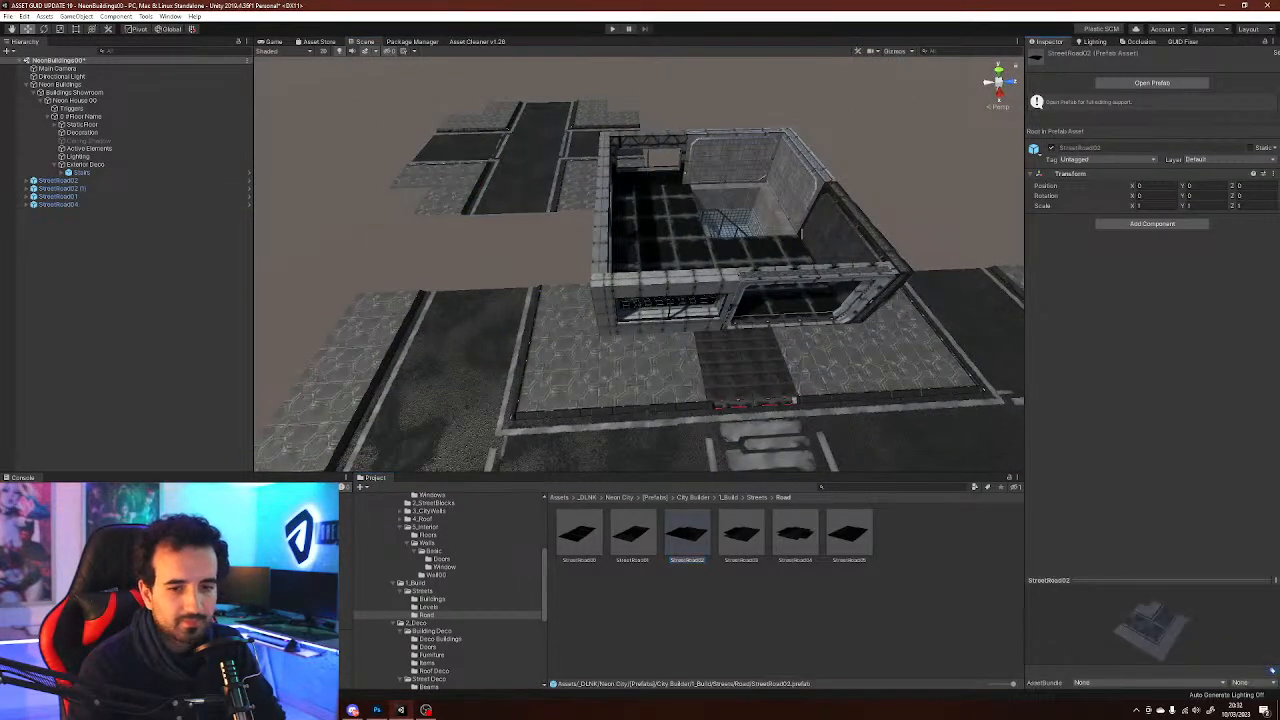
{"action": "left_click", "coordinate": [741, 535]}
{"action": "left_click_drag", "start_coordinate": [741, 535], "coordinate": [100, 255]}
{"action": "right_click_drag", "start_coordinate": [560, 290], "coordinate": [620, 305]}
{"action": "right_click_drag", "start_coordinate": [782, 247], "coordinate": [668, 210]}
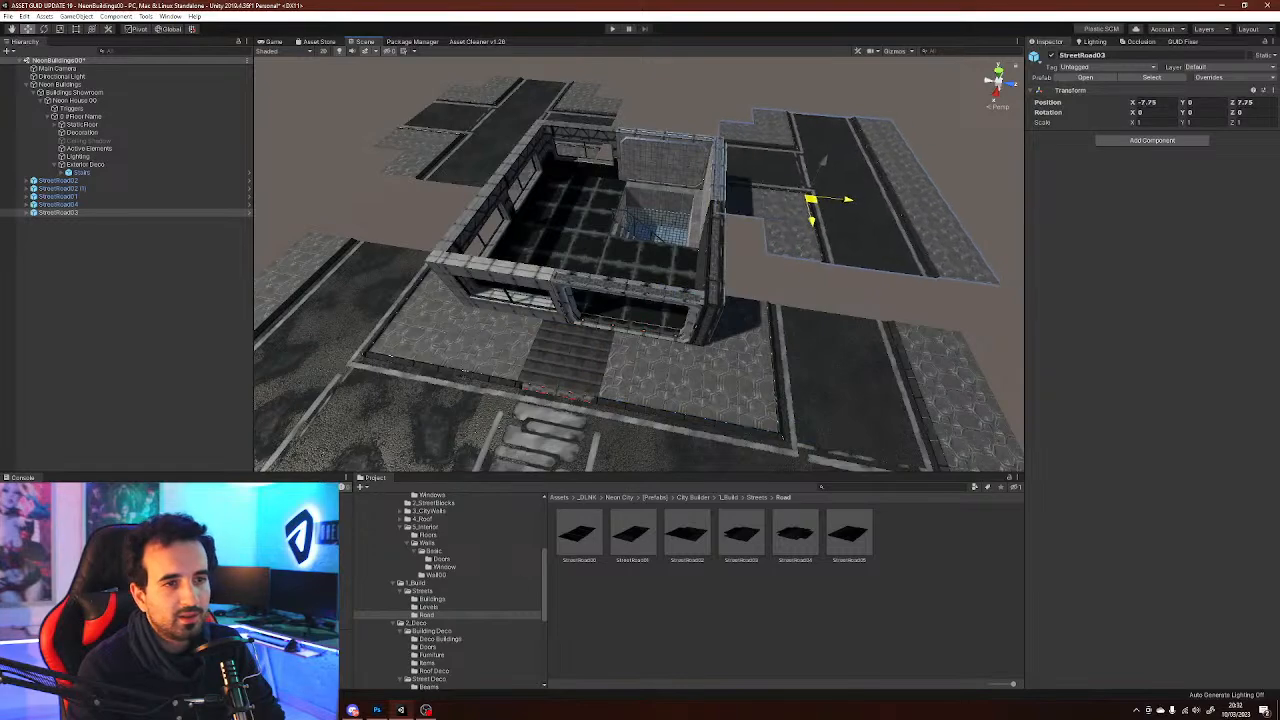
Add the StreetRoad00 prefab to the scene and move it to an X position of -10 beside the building
{"action": "left_click_drag", "start_coordinate": [764, 228], "coordinate": [445, 215], "text": "alt"}
{"action": "scroll", "coordinate": [640, 280], "scroll_direction": "up", "scroll_amount": 8}
{"action": "left_click_drag", "start_coordinate": [455, 291], "coordinate": [704, 291]}
{"action": "right_click_drag", "start_coordinate": [660, 290], "coordinate": [700, 320]}
{"action": "left_click", "coordinate": [700, 320]}
{"action": "left_click", "coordinate": [633, 534]}
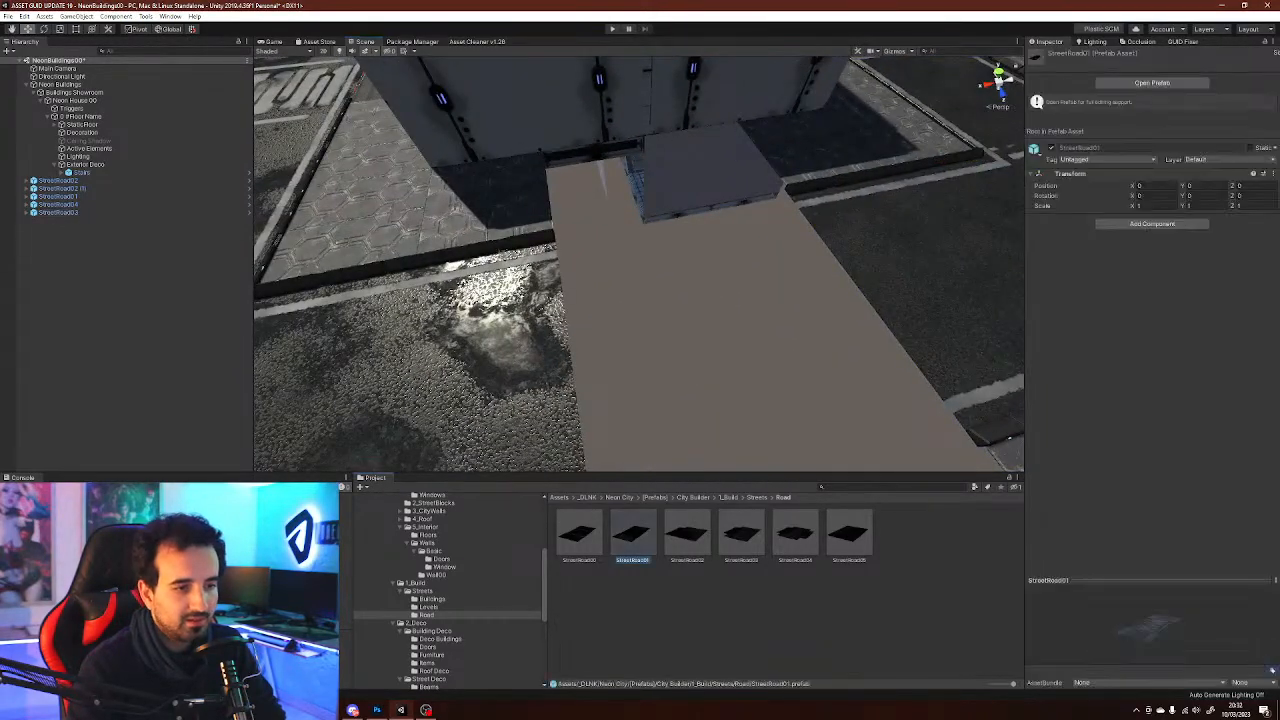
{"action": "left_click", "coordinate": [579, 534]}
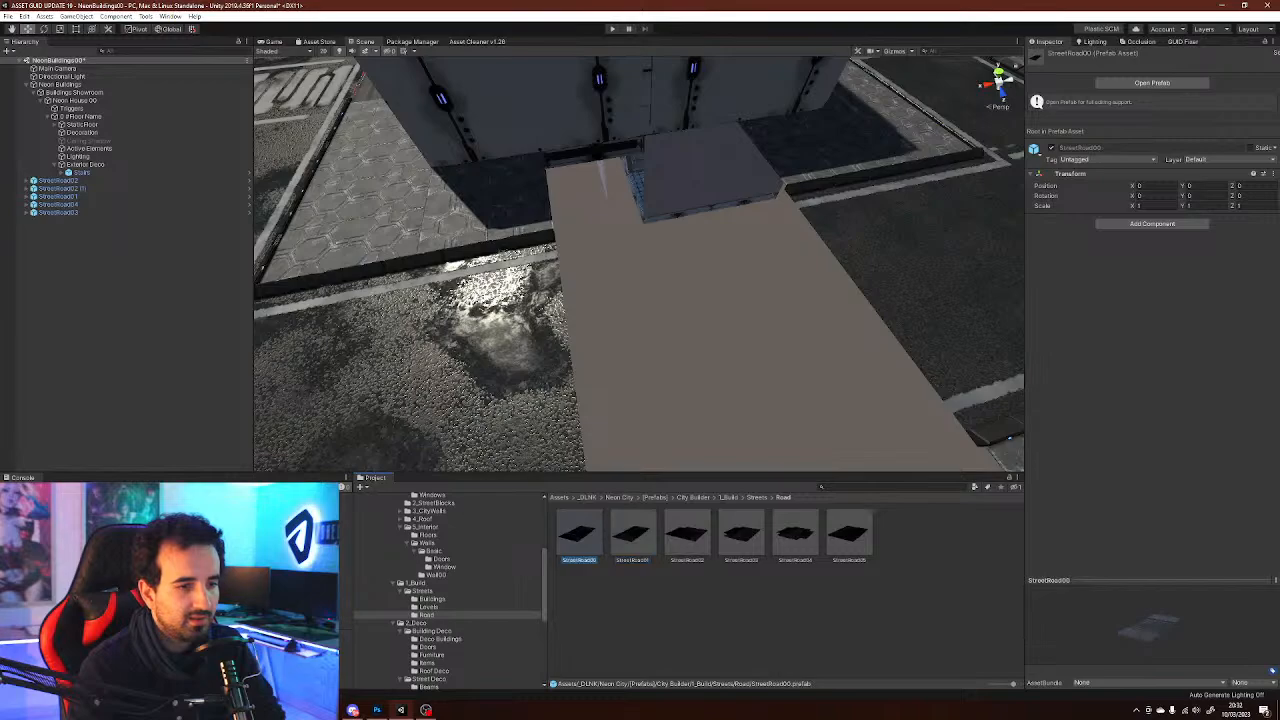
{"action": "left_click_drag", "start_coordinate": [579, 534], "coordinate": [130, 290]}
{"action": "right_click_drag", "start_coordinate": [540, 290], "coordinate": [530, 330]}
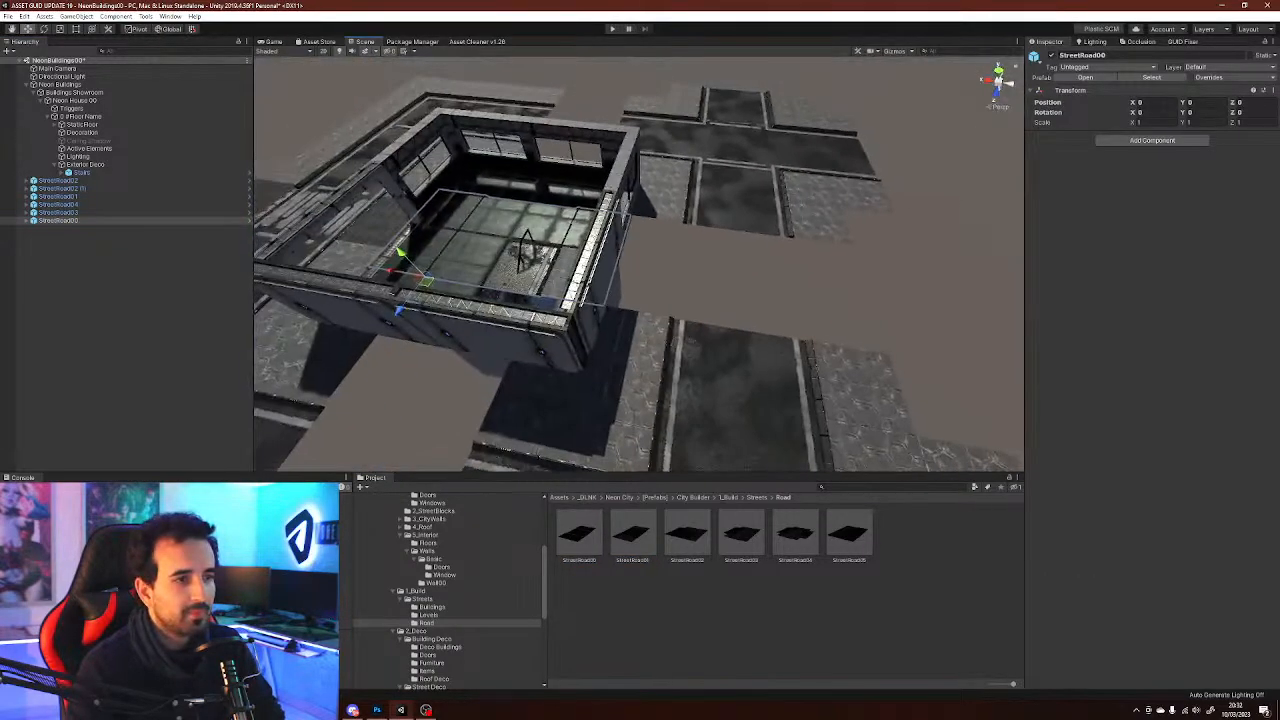
{"action": "left_click_drag", "start_coordinate": [388, 270], "coordinate": [629, 310]}
{"action": "right_click_drag", "start_coordinate": [629, 310], "coordinate": [634, 311]}
{"action": "right_click_drag", "start_coordinate": [805, 313], "coordinate": [950, 350]}
Duplicate the StreetRoad00 tile, rotate the copy 90 degrees and move it behind the building
{"action": "key", "text": "ctrl+d"}
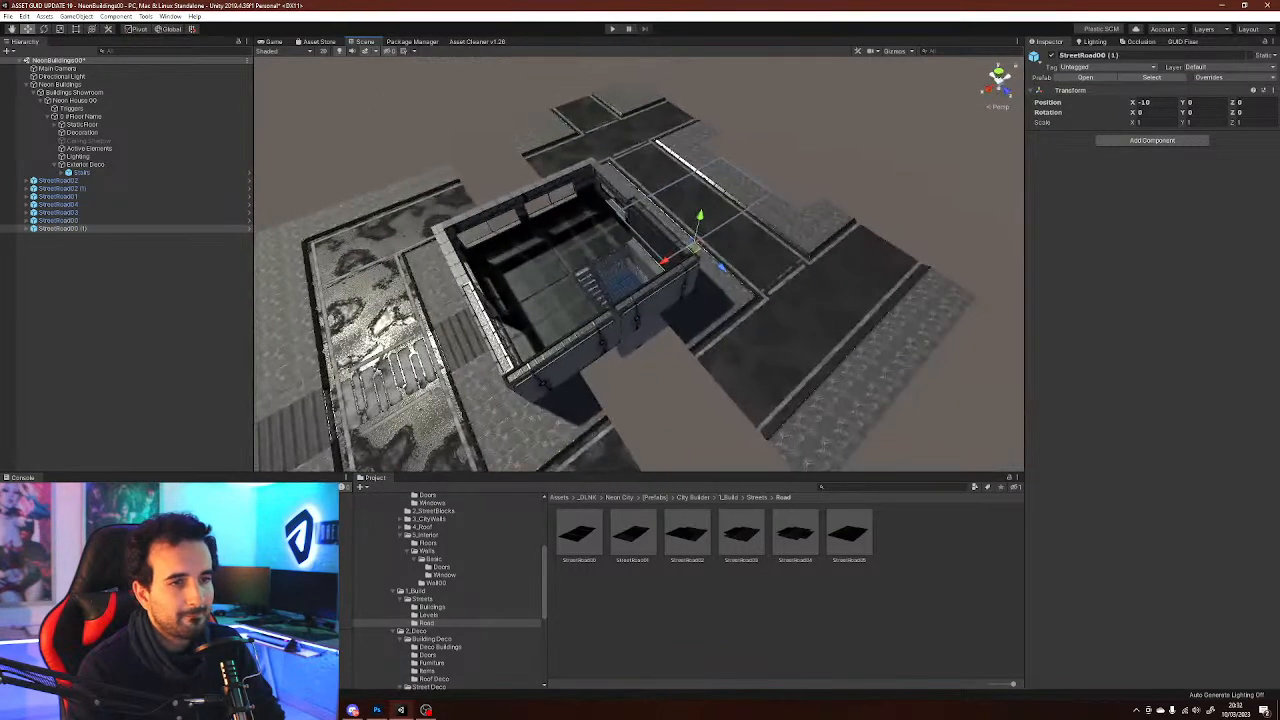
{"action": "left_click_drag", "start_coordinate": [694, 251], "coordinate": [690, 412]}
{"action": "right_click_drag", "start_coordinate": [690, 412], "coordinate": [800, 355]}
{"action": "key", "text": "e"}
{"action": "left_click_drag", "start_coordinate": [706, 271], "coordinate": [594, 264], "text": "ctrl"}
{"action": "key", "text": "w"}
{"action": "left_click_drag", "start_coordinate": [699, 249], "coordinate": [576, 283]}
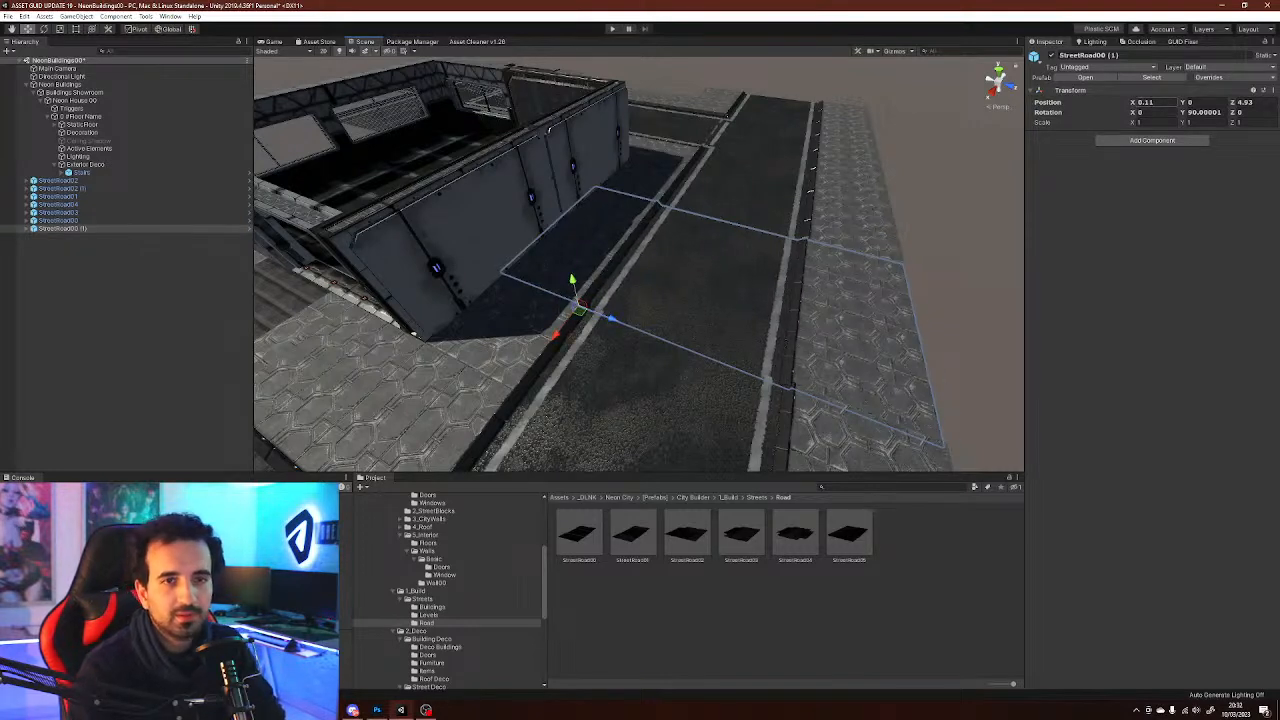
Set the duplicated tile's position to X 0, Z 5 and its Y rotation to exactly 90
{"action": "key", "text": "BackSpace"}
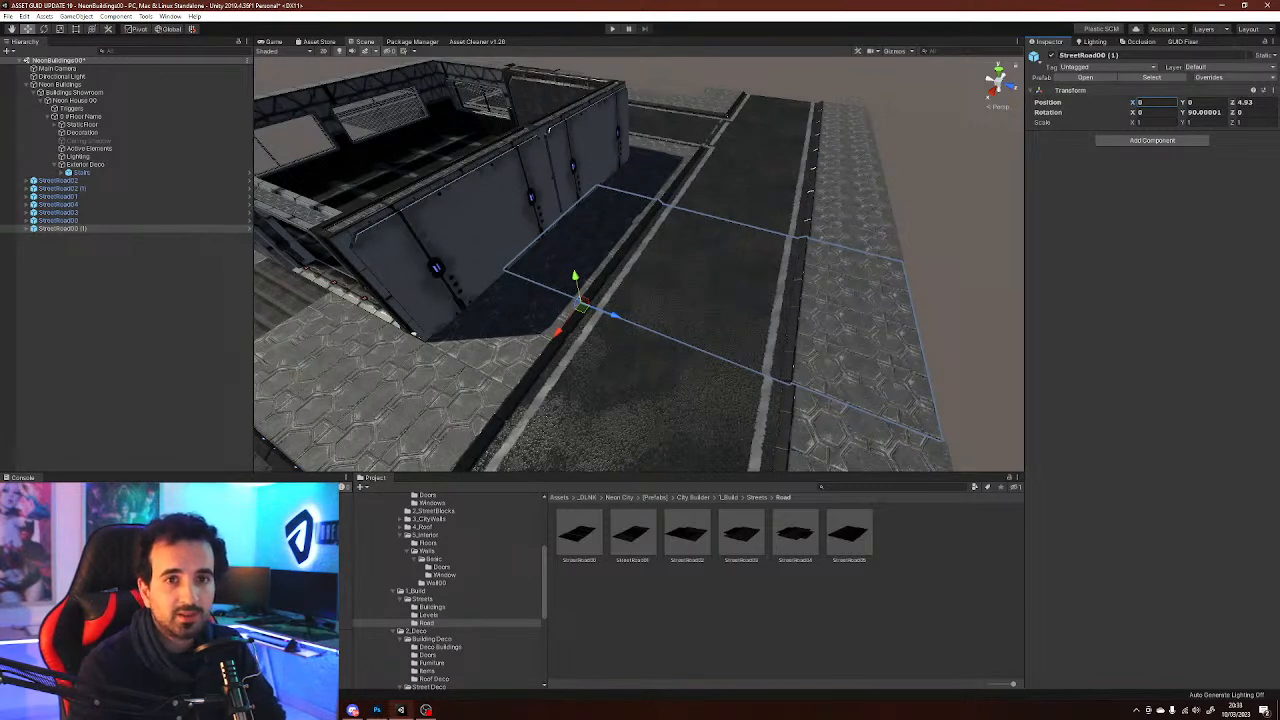
{"action": "type", "text": "5"}
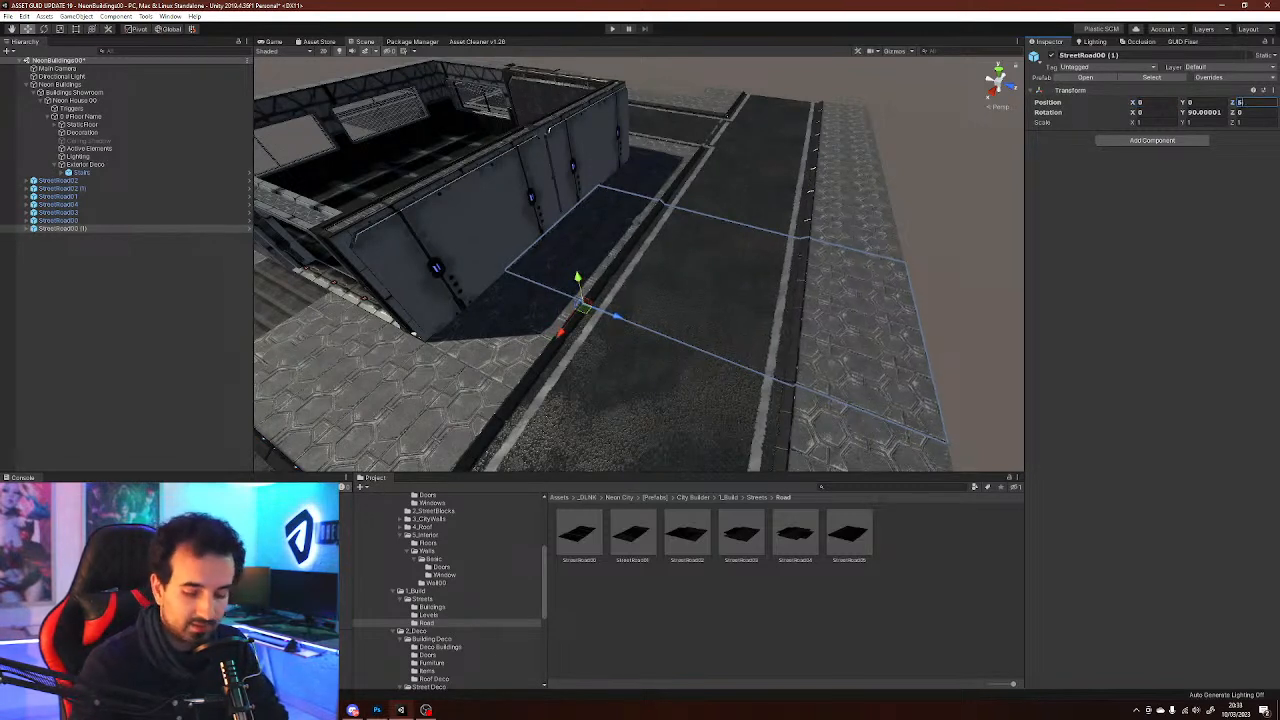
{"action": "right_click_drag", "start_coordinate": [548, 130], "coordinate": [814, 240]}
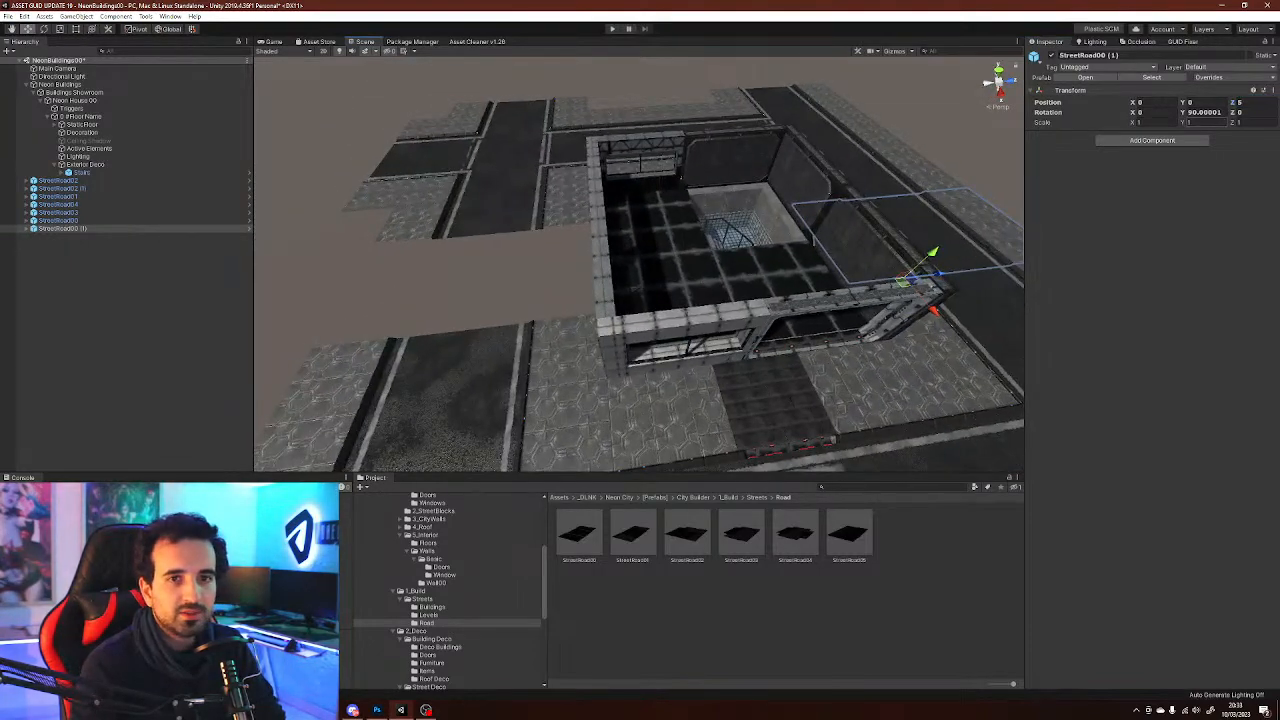
{"action": "type", "text": "90"}
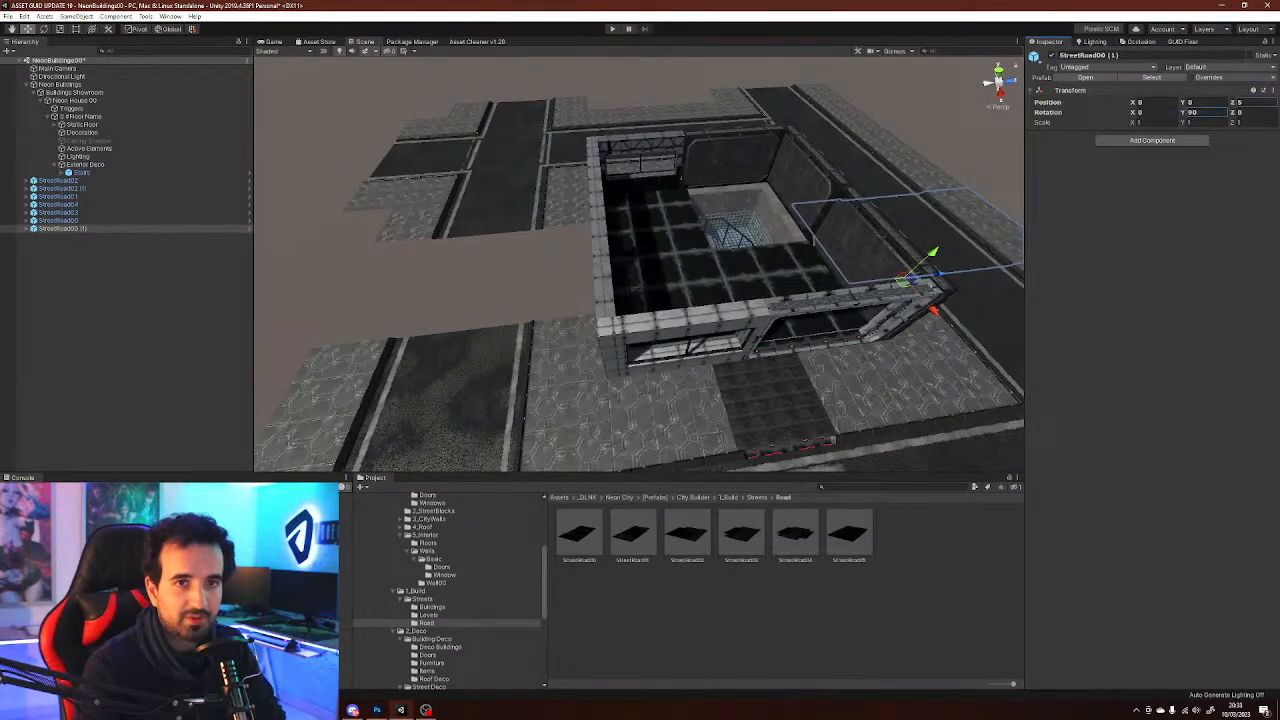
Duplicate the rotated tile, move the copy to the building's opposite side, and save the scene
{"action": "right_click_drag", "start_coordinate": [760, 240], "coordinate": [800, 255]}
{"action": "key", "text": "ctrl+d"}
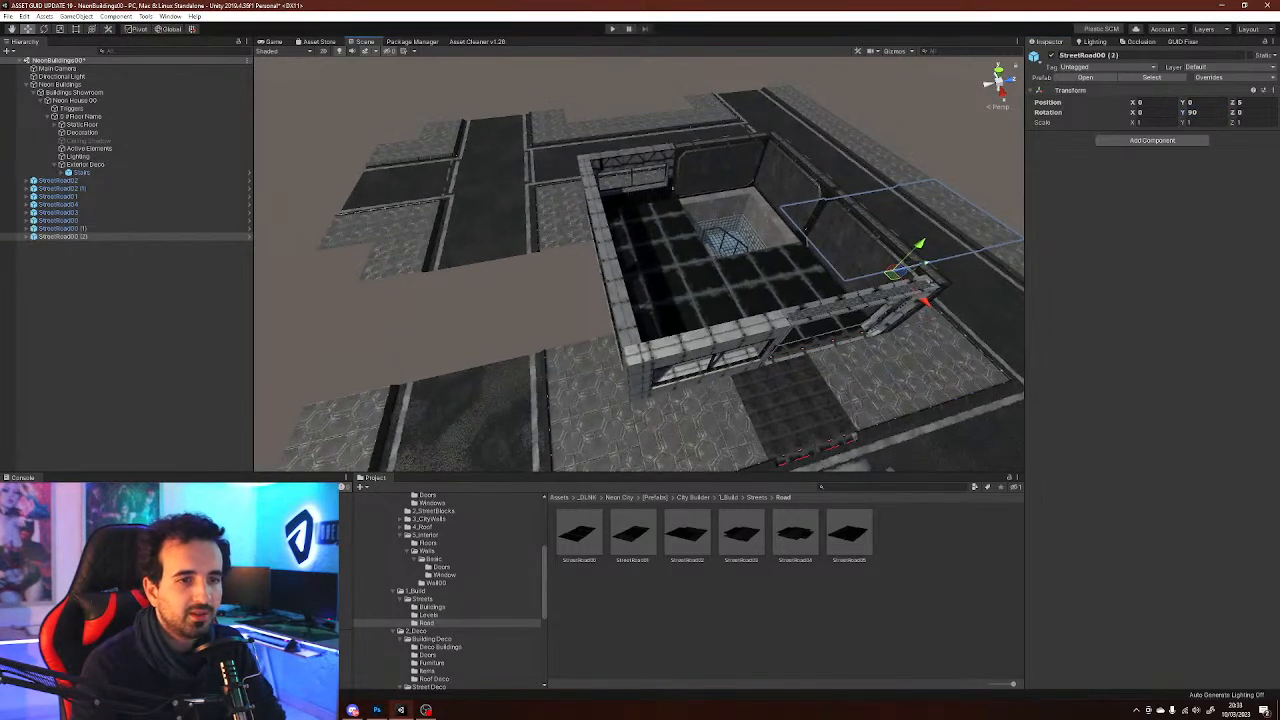
{"action": "left_click_drag", "start_coordinate": [926, 269], "coordinate": [418, 380]}
{"action": "right_click_drag", "start_coordinate": [432, 377], "coordinate": [356, 420]}
{"action": "left_click", "coordinate": [382, 376]}
{"action": "right_click_drag", "start_coordinate": [1018, 260], "coordinate": [876, 348]}
{"action": "key", "text": "ctrl+s"}
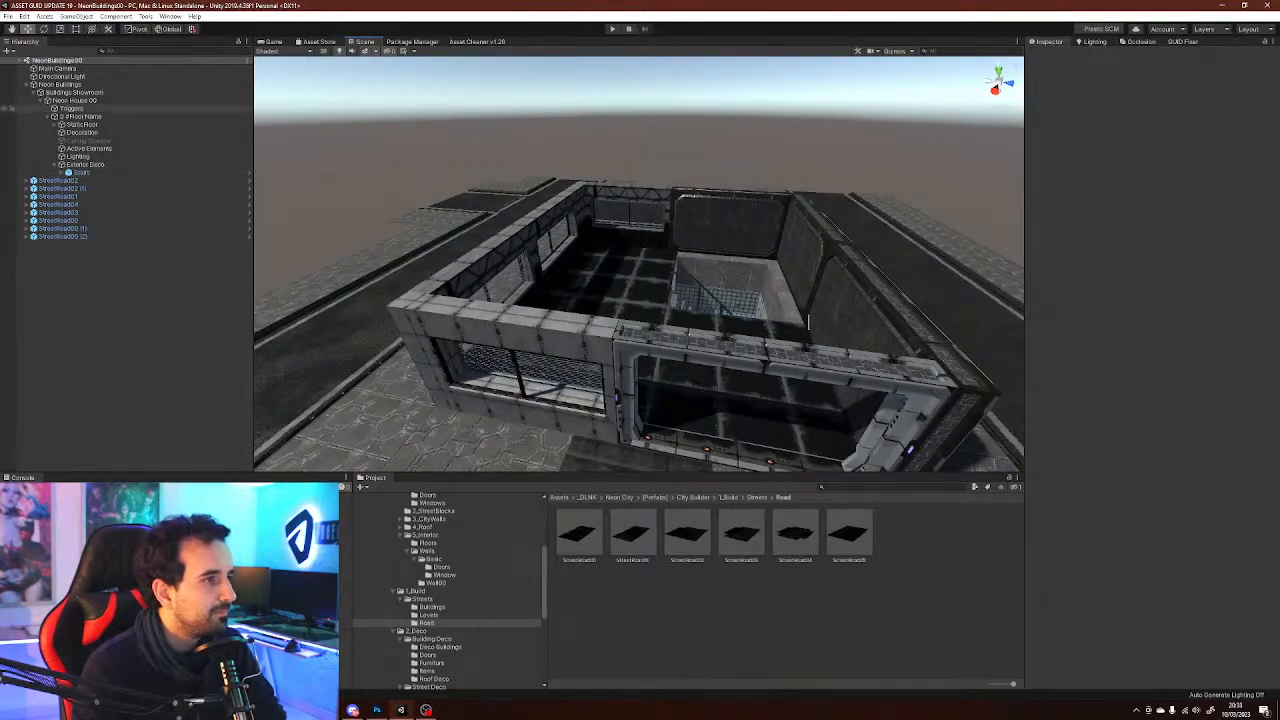
Create a new floor named Upper Floor on the Neon House 00 zone
{"action": "left_click", "coordinate": [82, 117]}
{"action": "left_click", "coordinate": [47, 117]}
{"action": "left_click", "coordinate": [75, 101]}
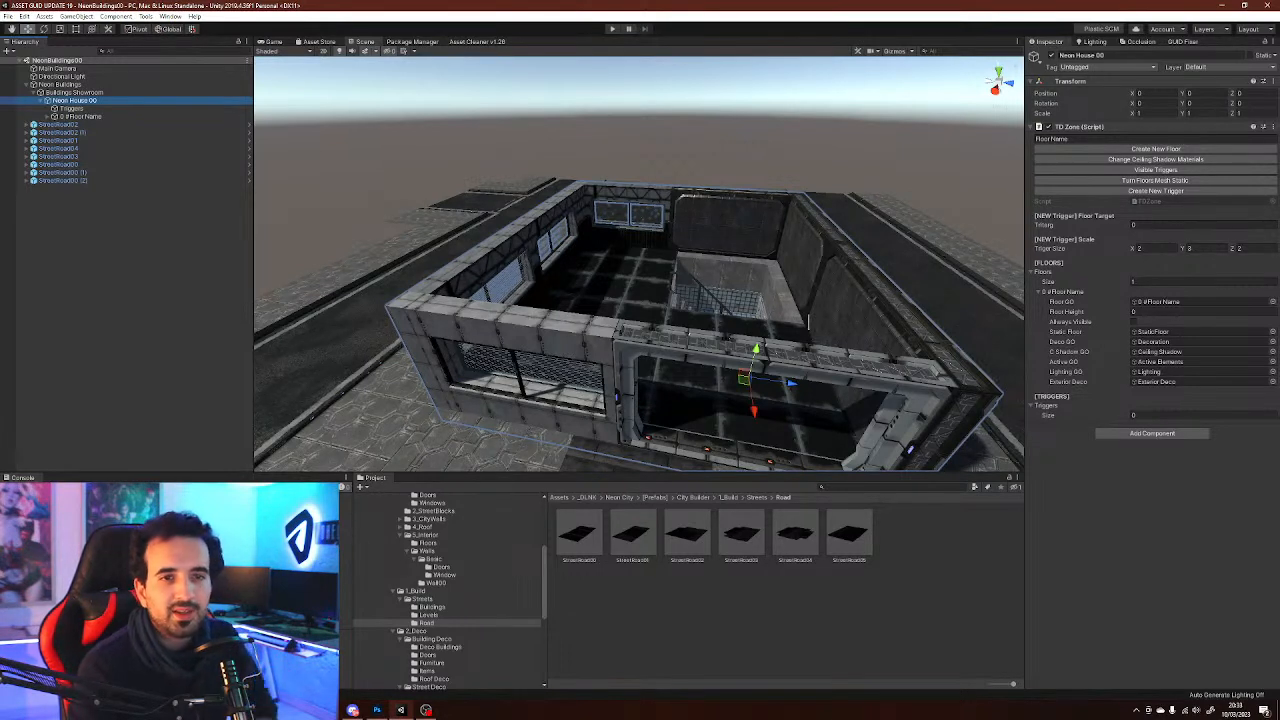
{"action": "left_click", "coordinate": [1069, 139]}
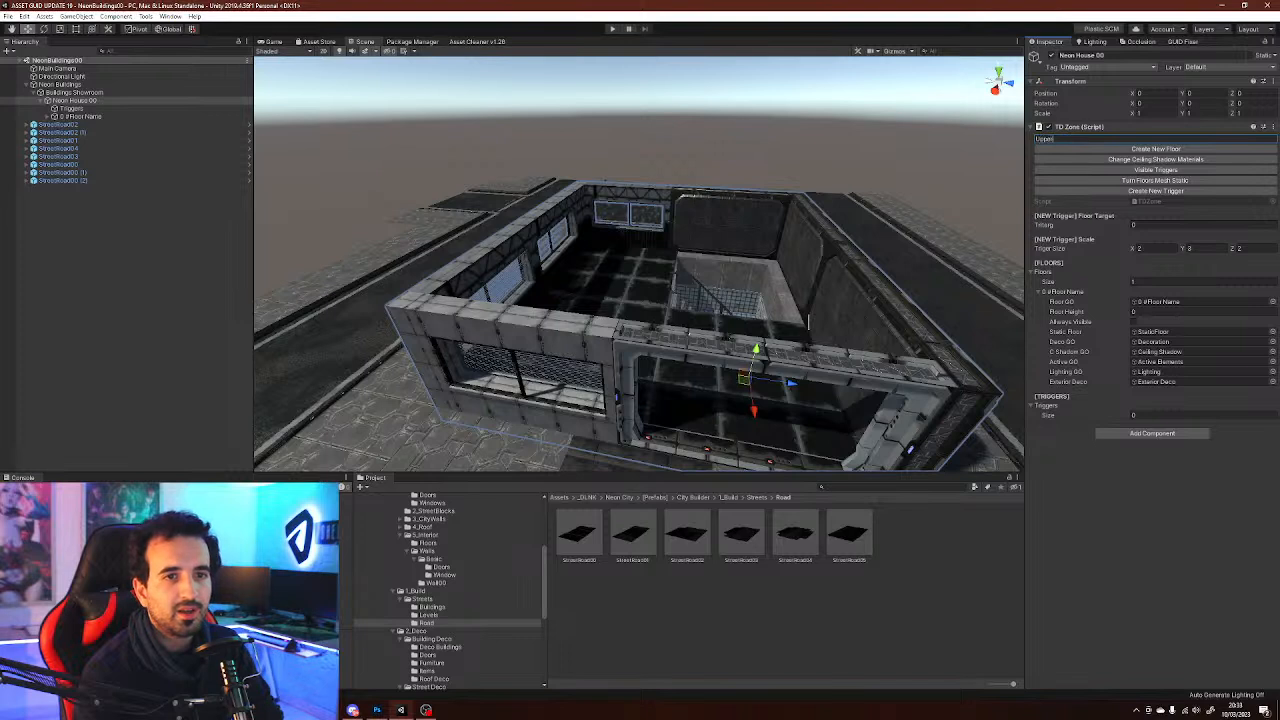
{"action": "left_click", "coordinate": [1203, 225]}
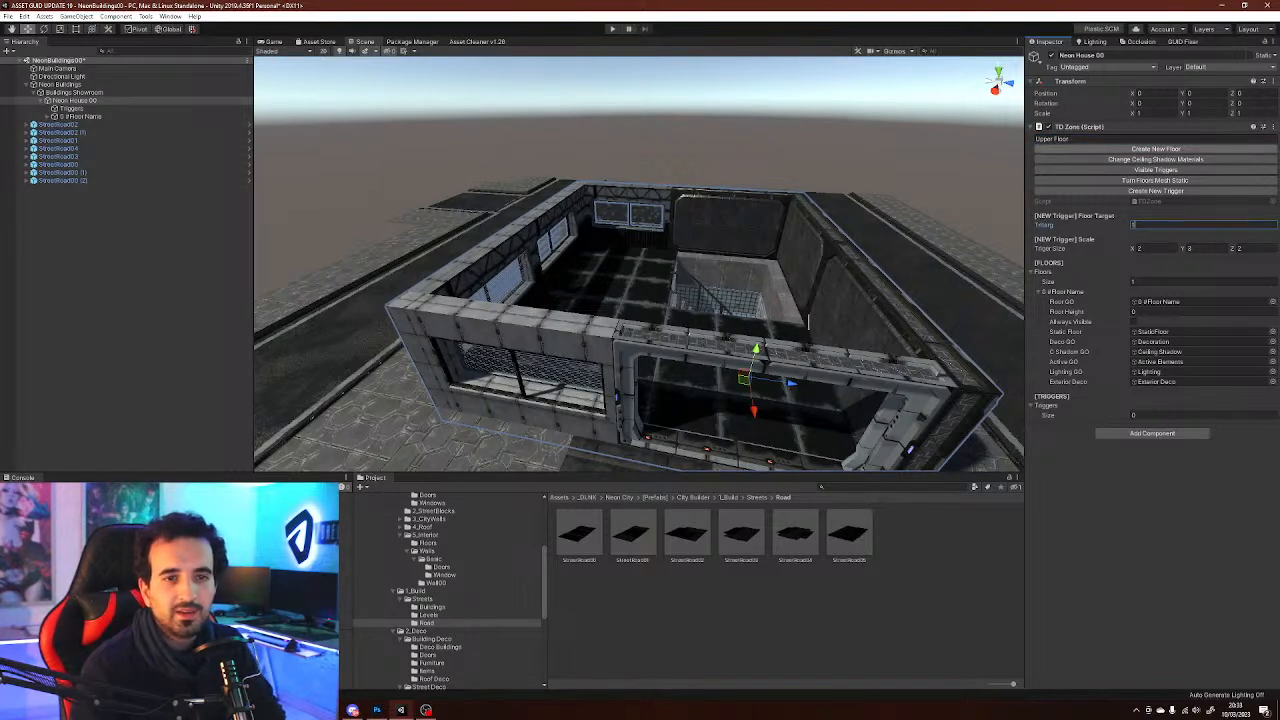
{"action": "left_click", "coordinate": [1156, 149]}
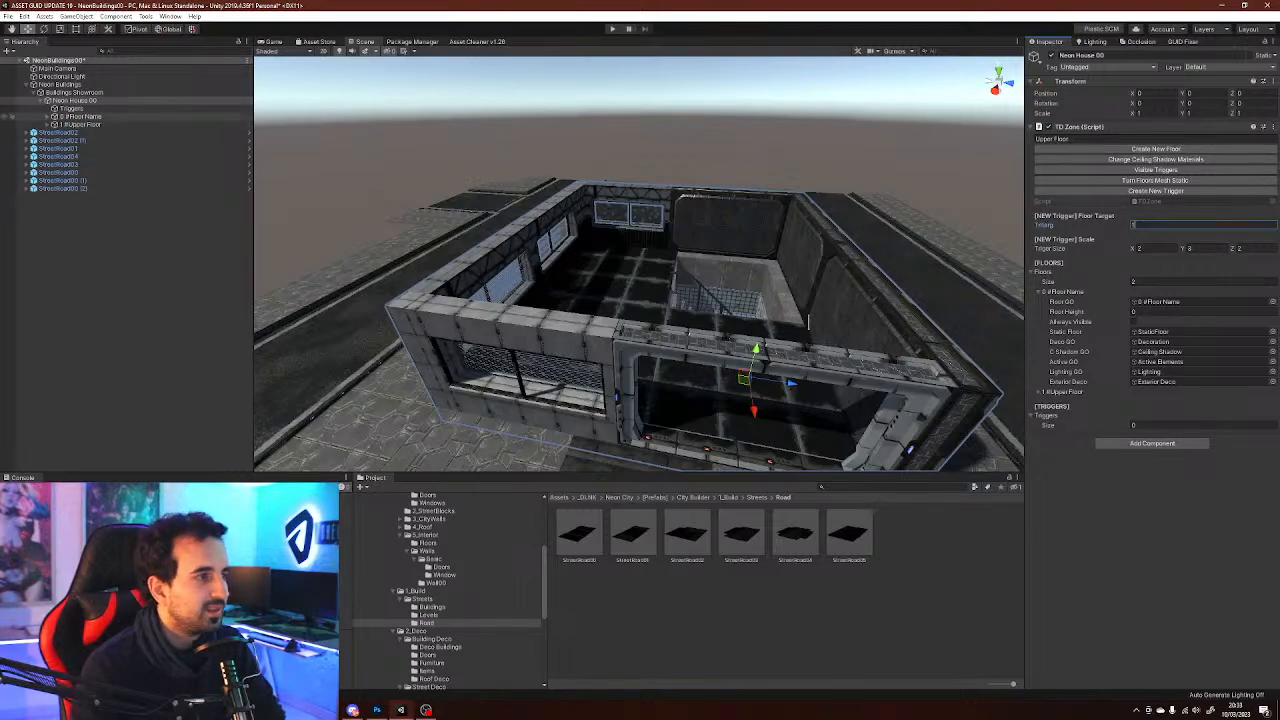
Select the Upper Floor object and set its Y position to 3.1
{"action": "left_click", "coordinate": [80, 125]}
{"action": "right_click_drag", "start_coordinate": [560, 280], "coordinate": [612, 270]}
{"action": "key", "text": "w"}
{"action": "key", "text": "q"}
{"action": "key", "text": "w"}
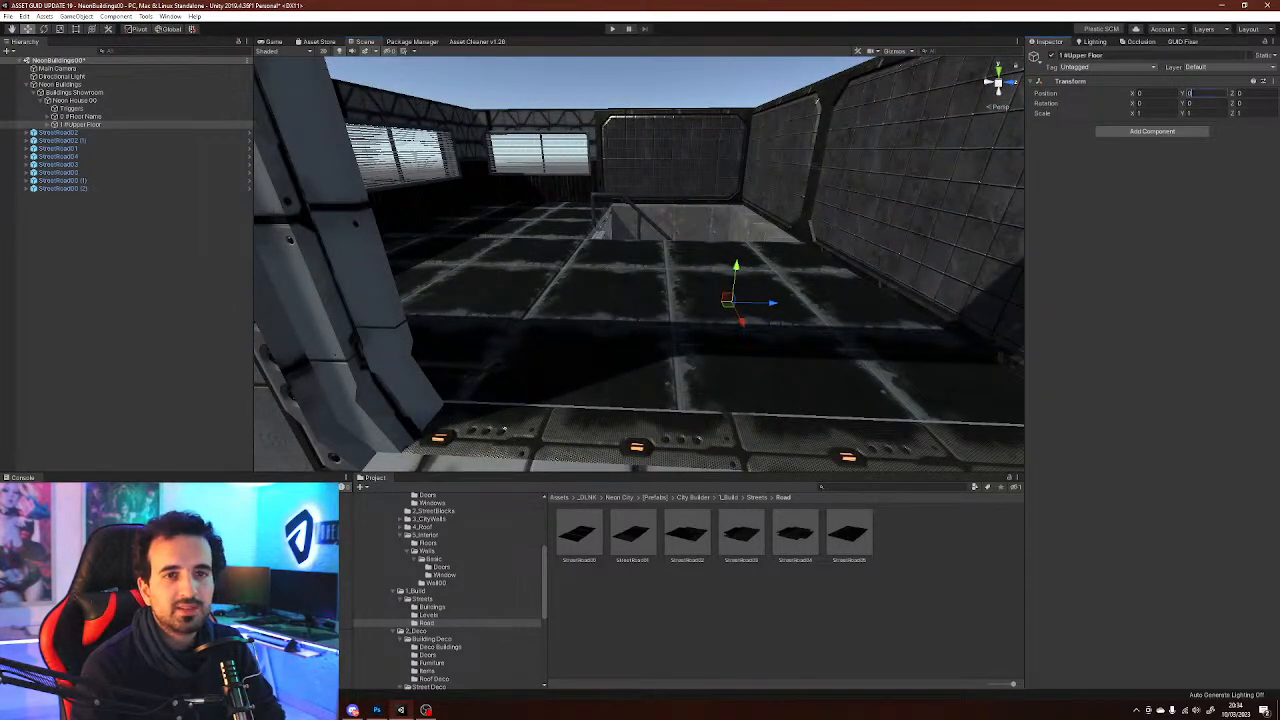
{"action": "key", "text": "s"}
{"action": "right_click_drag", "start_coordinate": [640, 280], "coordinate": [636, 268]}
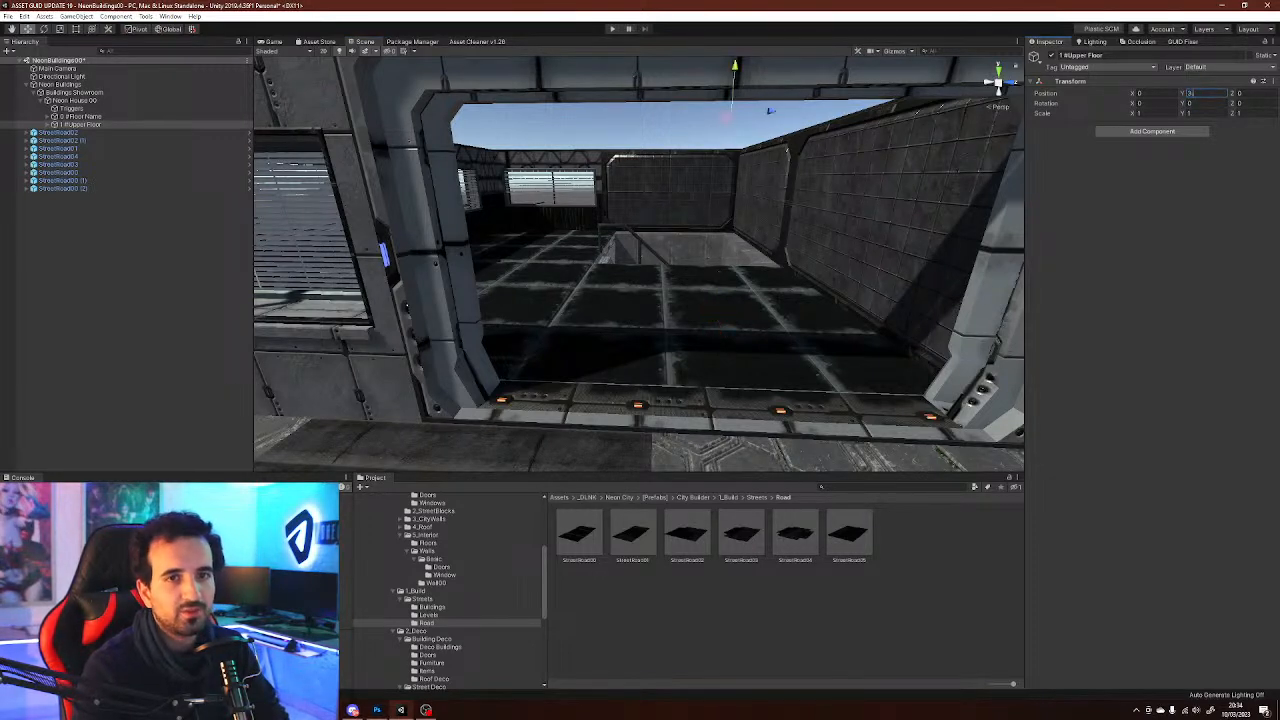
Fly around the building in the scene to inspect the raised upper floor from inside and outside
{"action": "right_click_drag", "start_coordinate": [866, 228], "coordinate": [862, 232]}
{"action": "key", "text": "e"}
{"action": "key", "text": "s"}
{"action": "key", "text": "q"}
{"action": "left_click", "coordinate": [820, 100]}
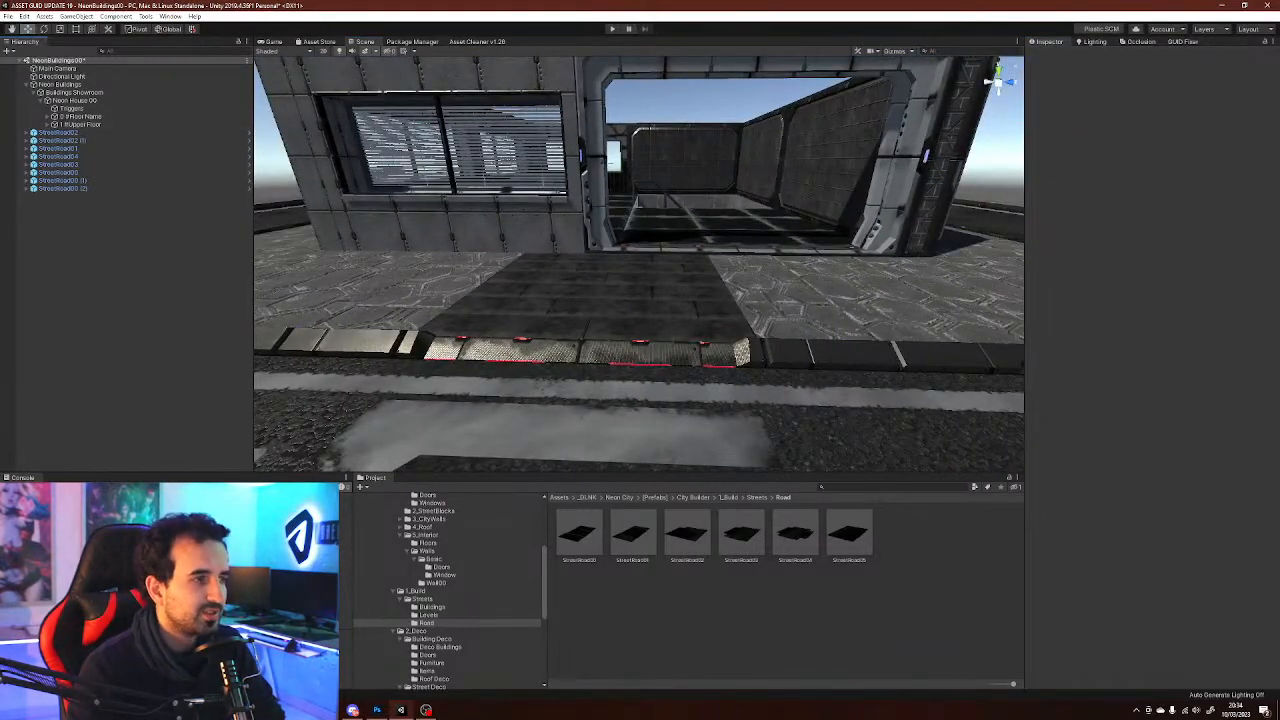
{"action": "key", "text": "d"}
{"action": "right_click_drag", "start_coordinate": [760, 235], "coordinate": [550, 275]}
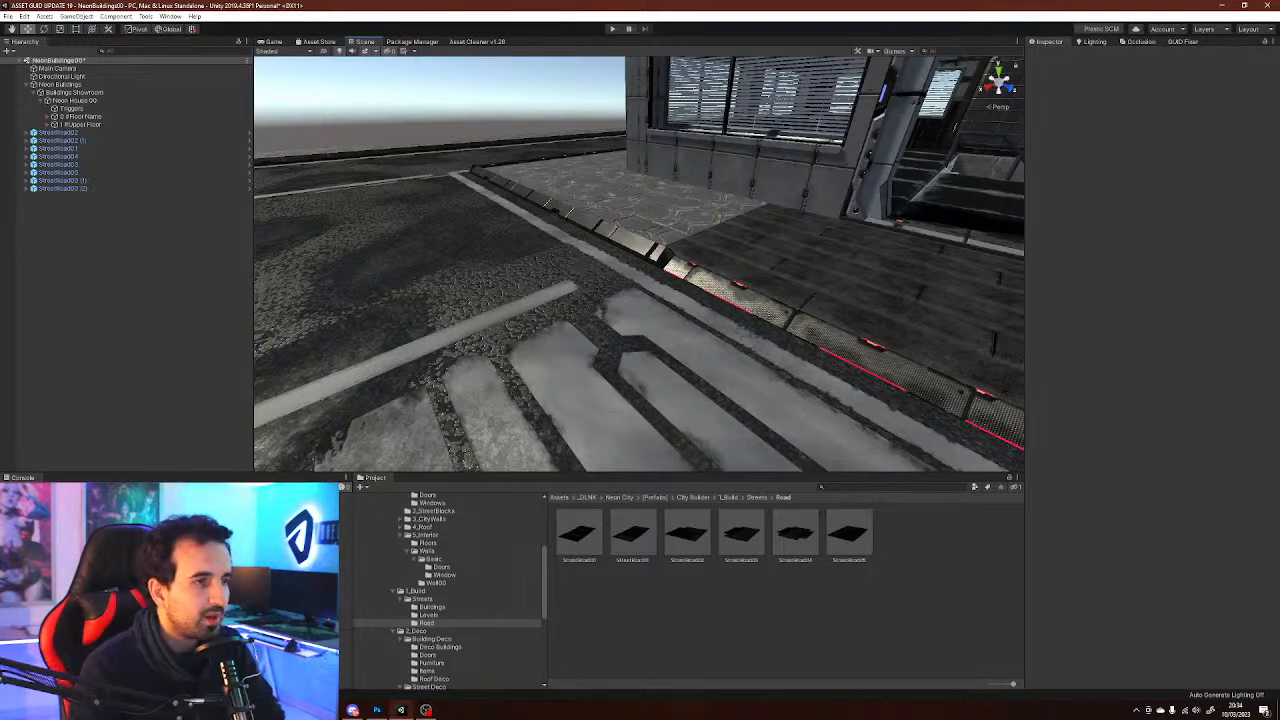
{"action": "right_click_drag", "start_coordinate": [550, 275], "coordinate": [690, 270]}
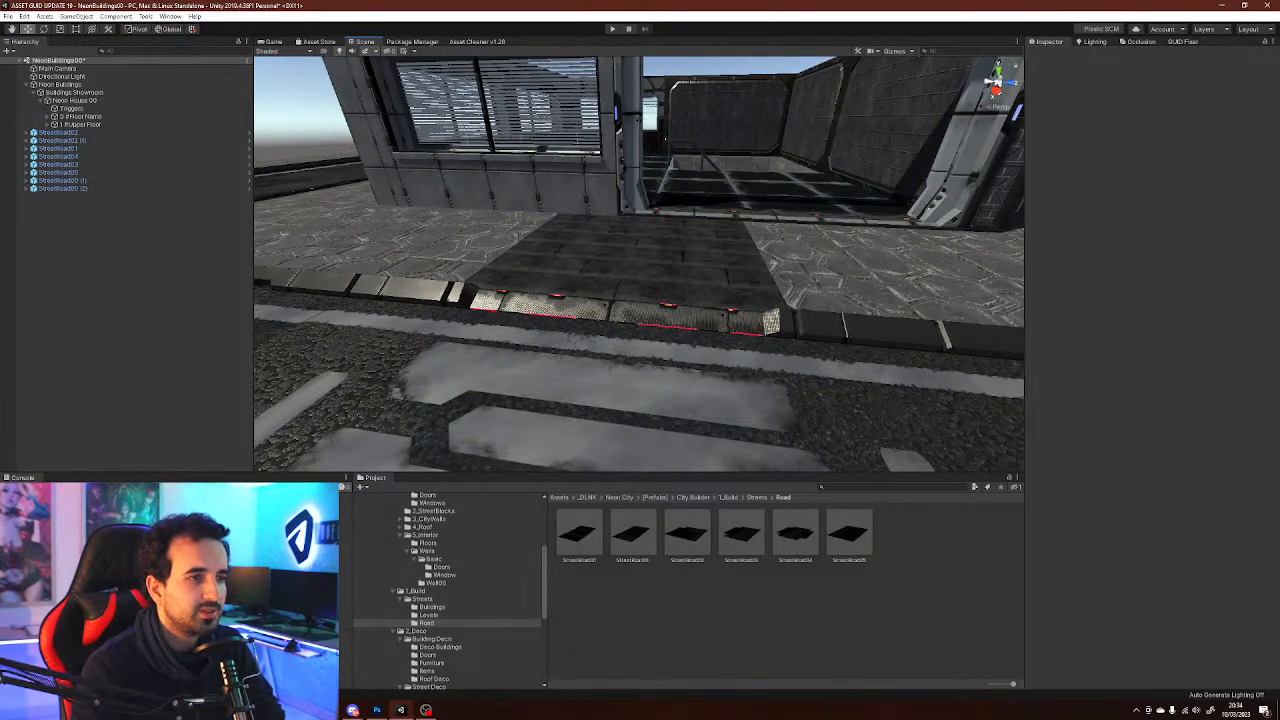
{"action": "key", "text": "w"}
{"action": "right_click_drag", "start_coordinate": [666, 138], "coordinate": [660, 230]}
{"action": "key", "text": "e"}
{"action": "key", "text": "s"}
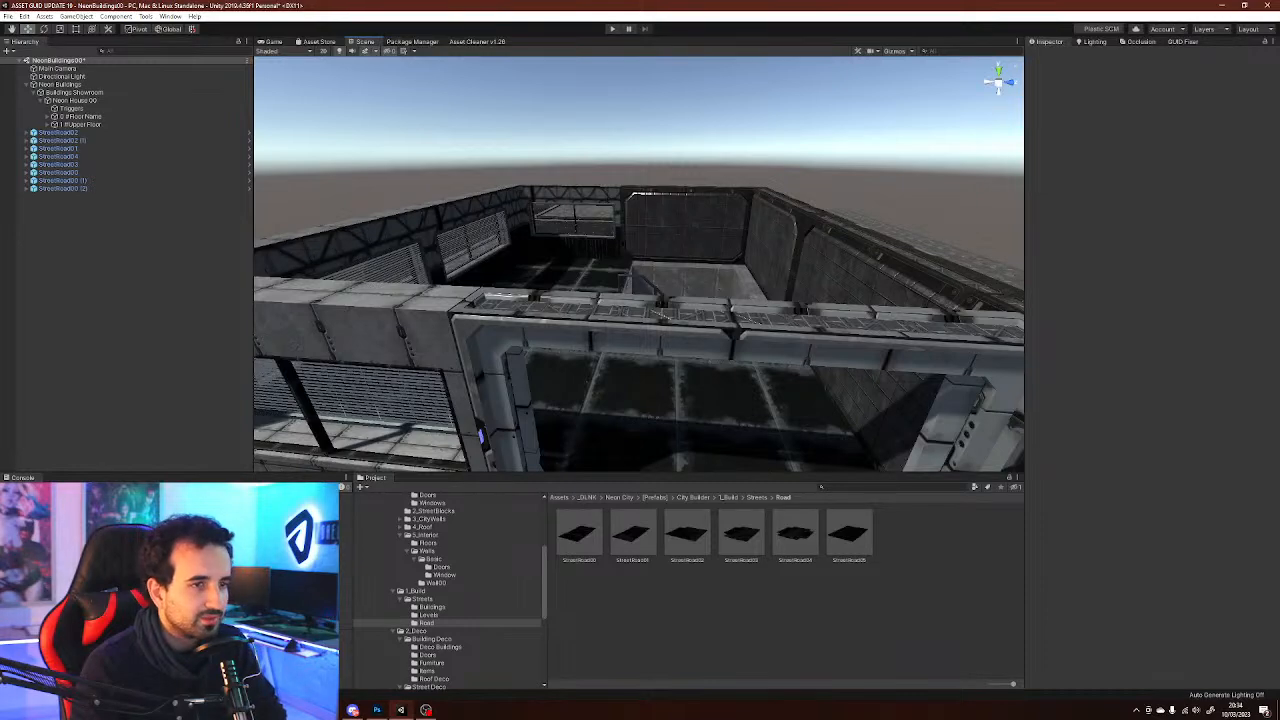
{"action": "right_click_drag", "start_coordinate": [661, 314], "coordinate": [712, 310]}
{"action": "key", "text": "q"}
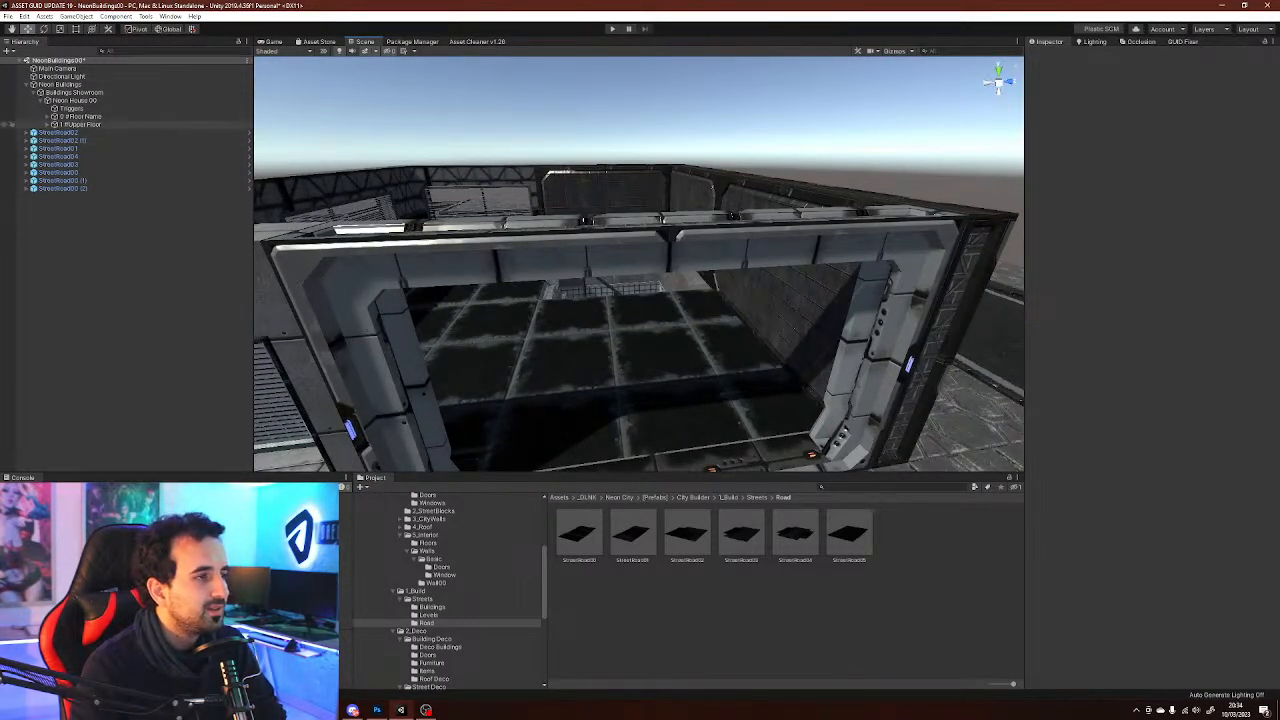
{"action": "left_click", "coordinate": [10, 124]}
{"action": "right_click_drag", "start_coordinate": [650, 280], "coordinate": [727, 297]}
{"action": "key", "text": "w"}
{"action": "key", "text": "e"}
{"action": "key", "text": "s"}
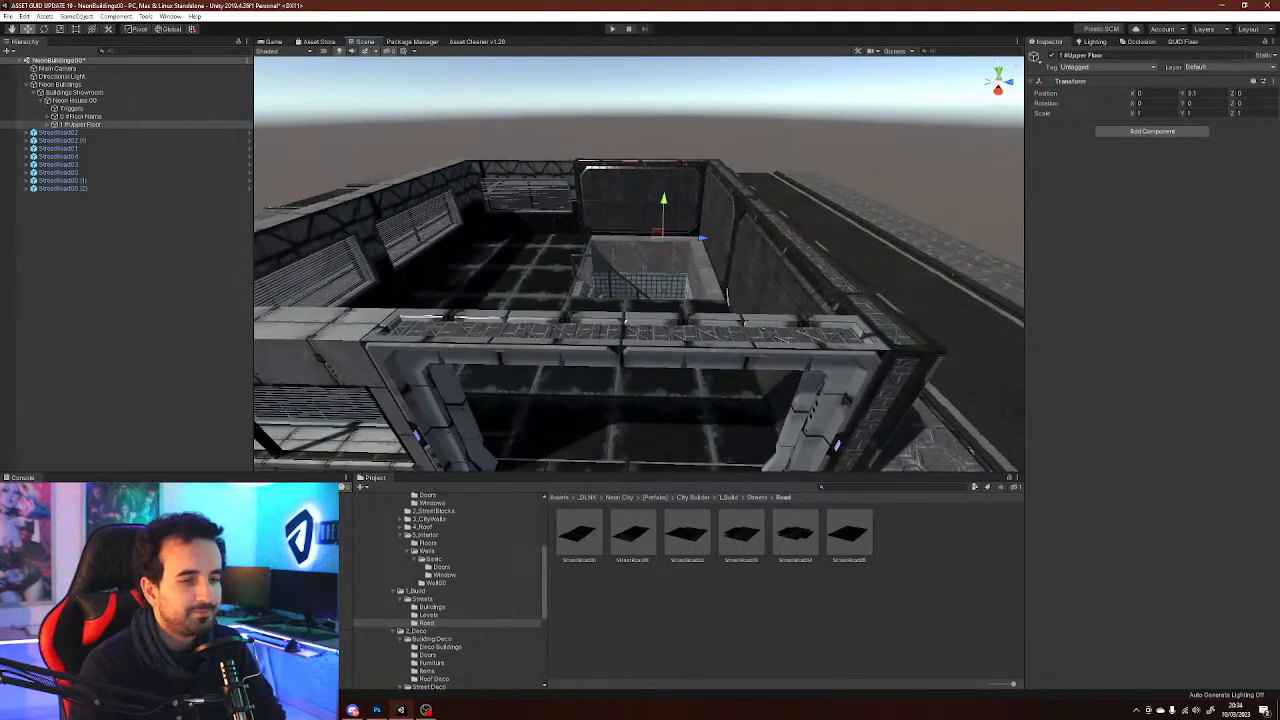
Expand the Upper Floor's hierarchy and browse the prefab folders for pieces to furnish the upper floor
{"action": "scroll", "coordinate": [450, 590], "scroll_direction": "down", "scroll_amount": 3}
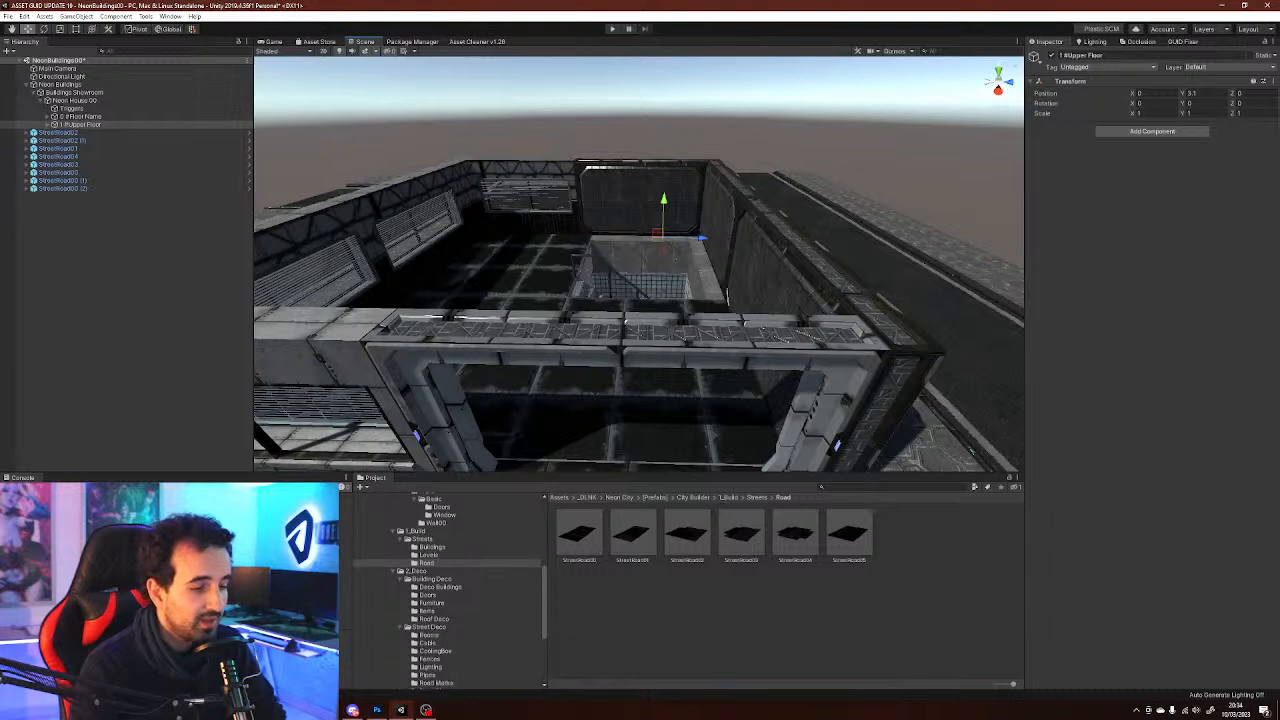
{"action": "scroll", "coordinate": [450, 590], "scroll_direction": "down", "scroll_amount": 3}
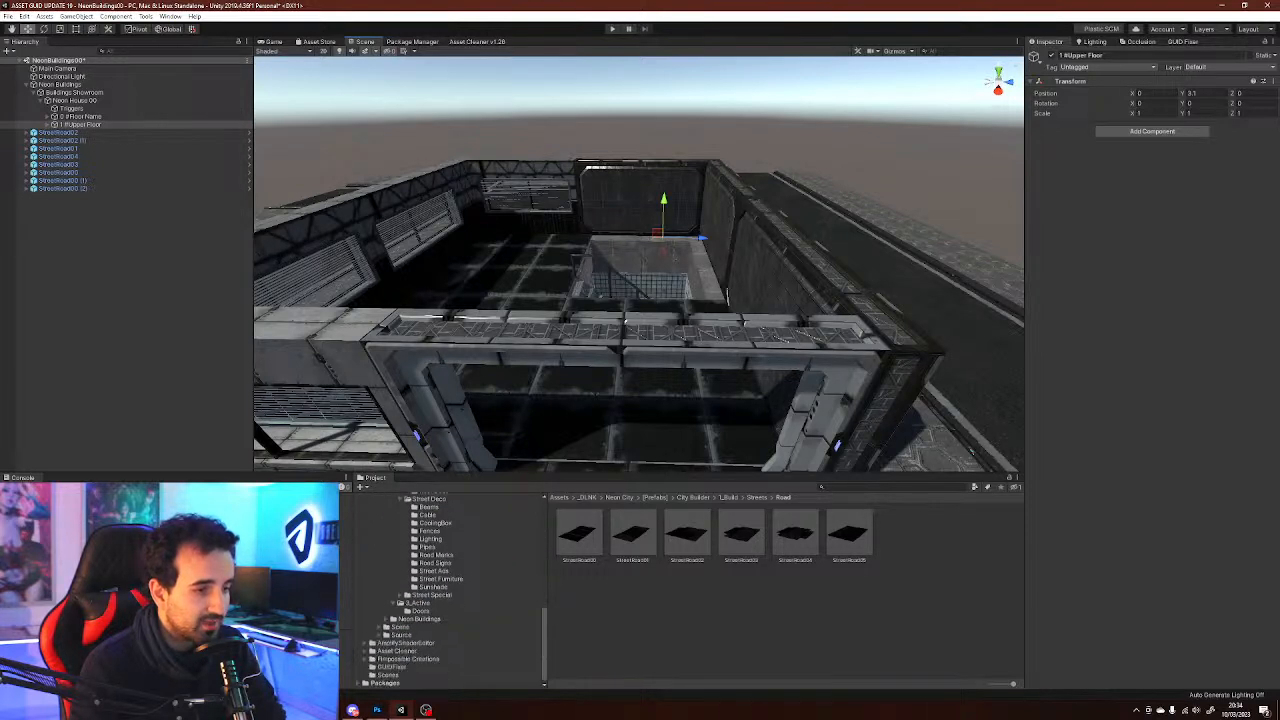
{"action": "scroll", "coordinate": [450, 590], "scroll_direction": "up", "scroll_amount": 7}
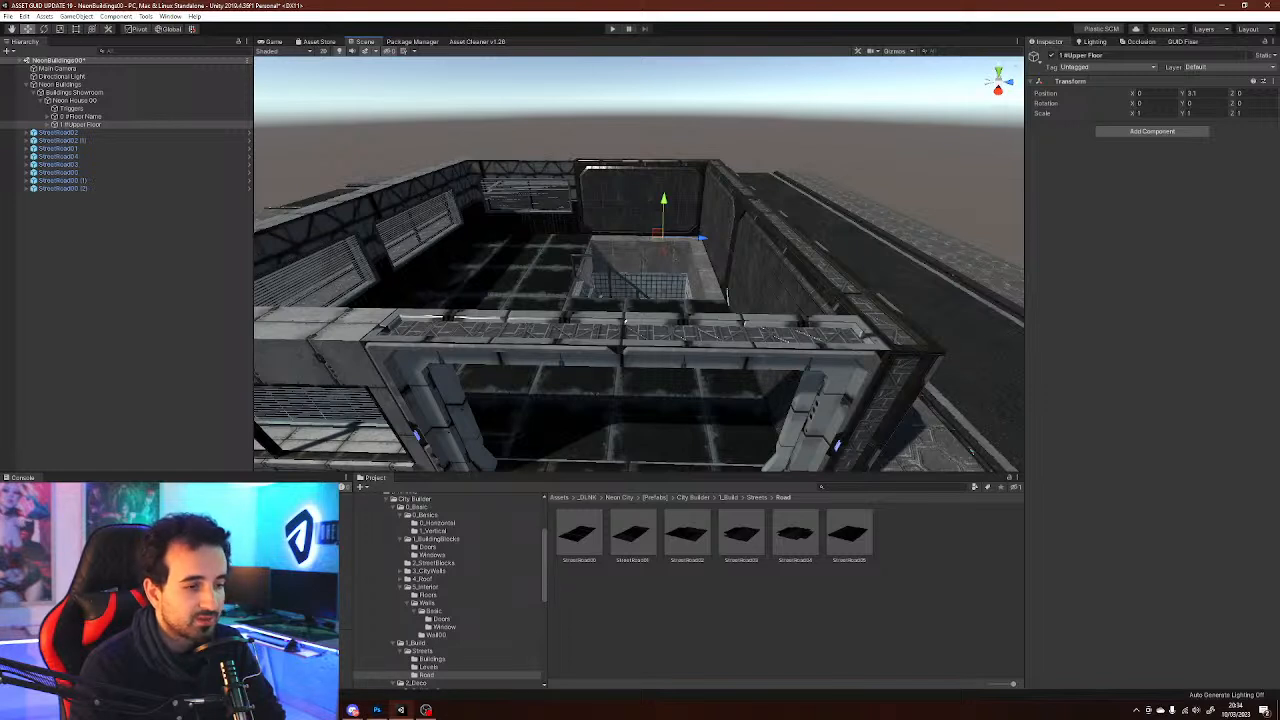
{"action": "left_click", "coordinate": [432, 555]}
{"action": "left_click", "coordinate": [428, 547]}
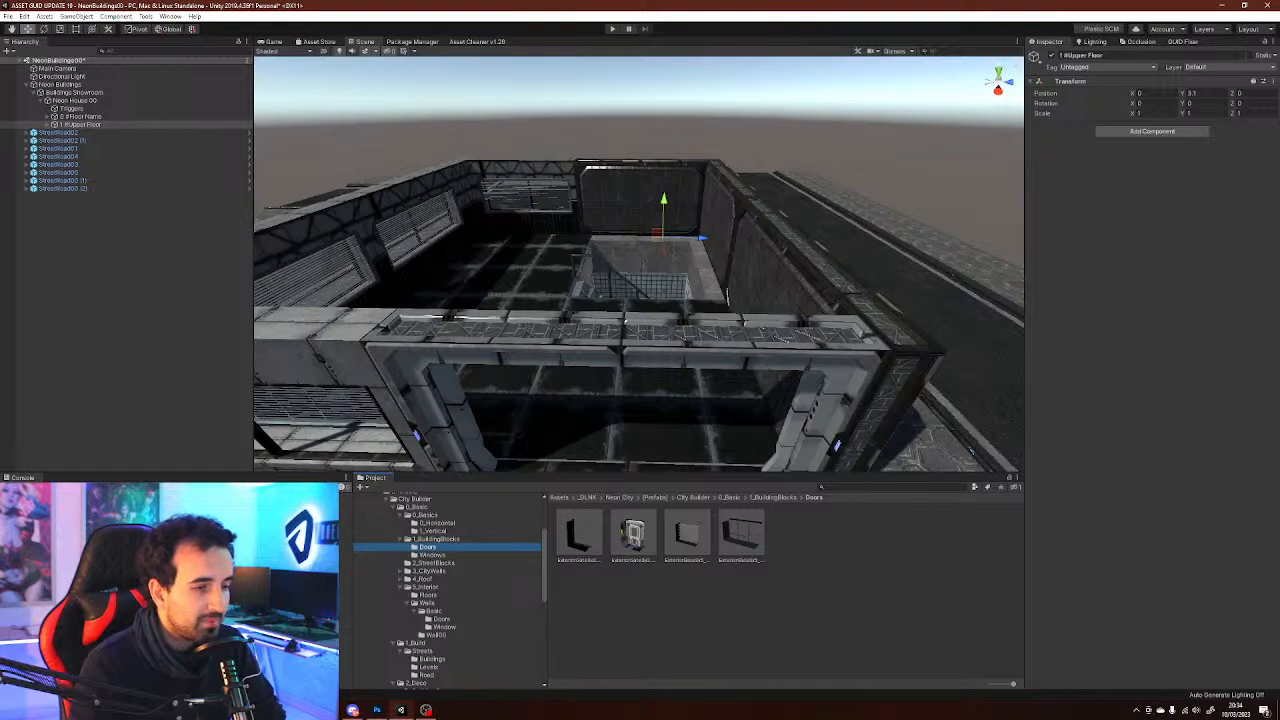
{"action": "left_click", "coordinate": [47, 125]}
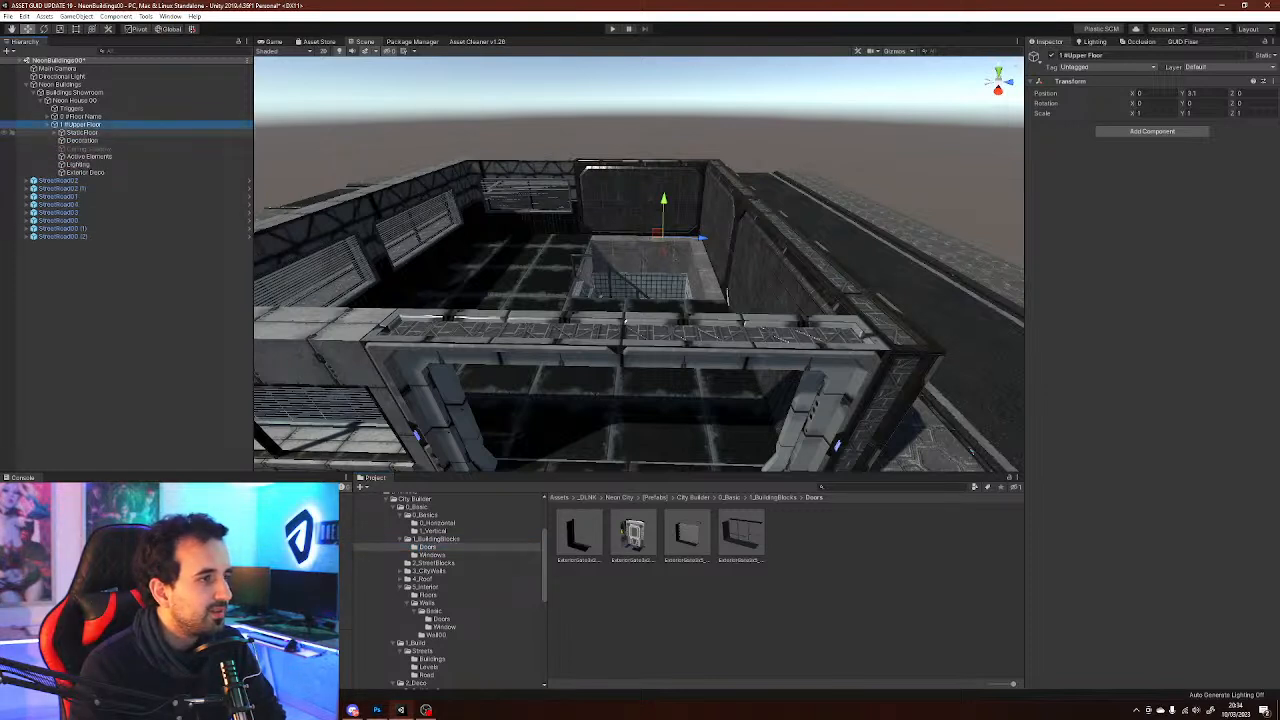
{"action": "left_click", "coordinate": [54, 133]}
{"action": "right_click_drag", "start_coordinate": [640, 290], "coordinate": [694, 264]}
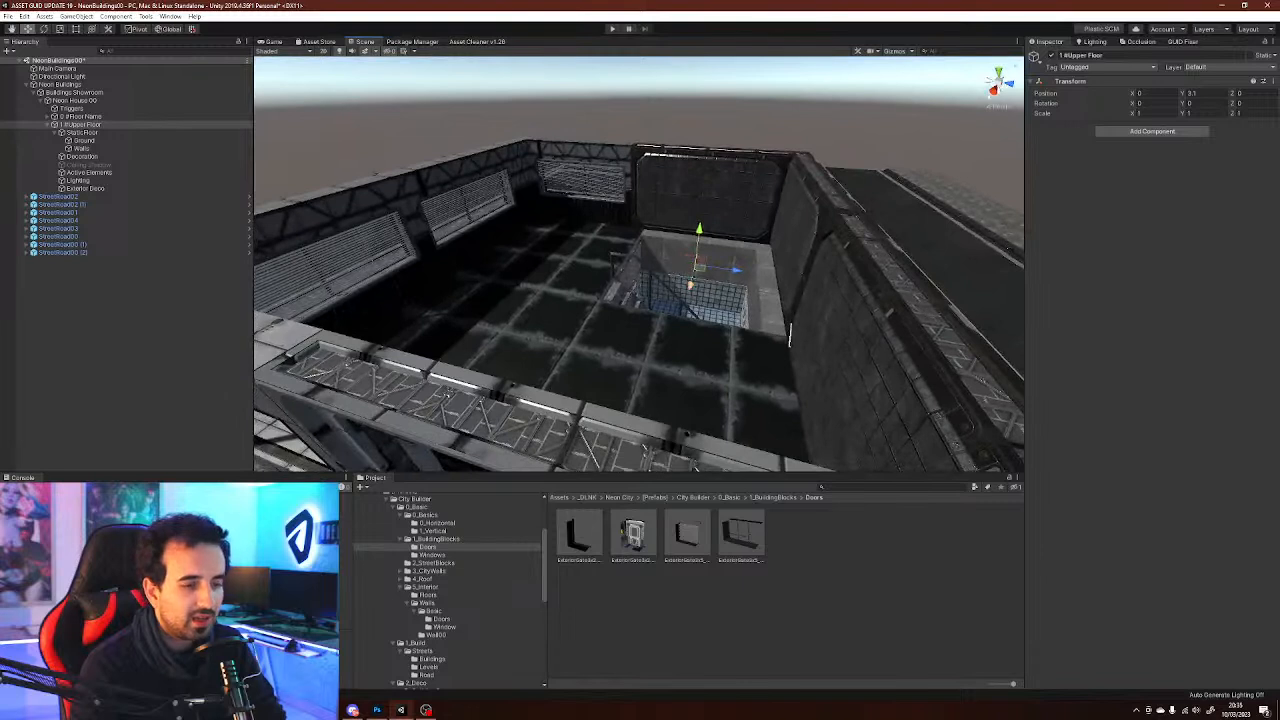
{"action": "left_click", "coordinate": [441, 619]}
{"action": "left_click", "coordinate": [444, 627]}
{"action": "left_click", "coordinate": [441, 619]}
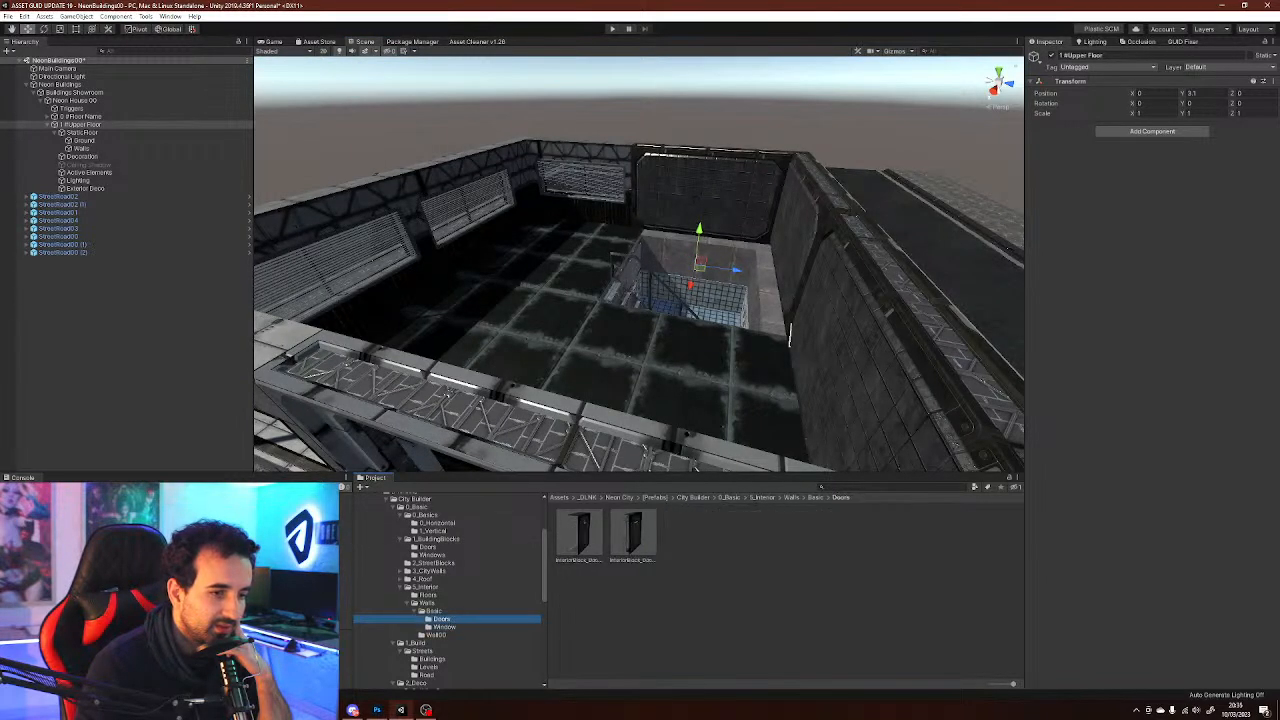
{"action": "scroll", "coordinate": [447, 591], "scroll_direction": "down", "scroll_amount": 1}
{"action": "left_click", "coordinate": [432, 524]}
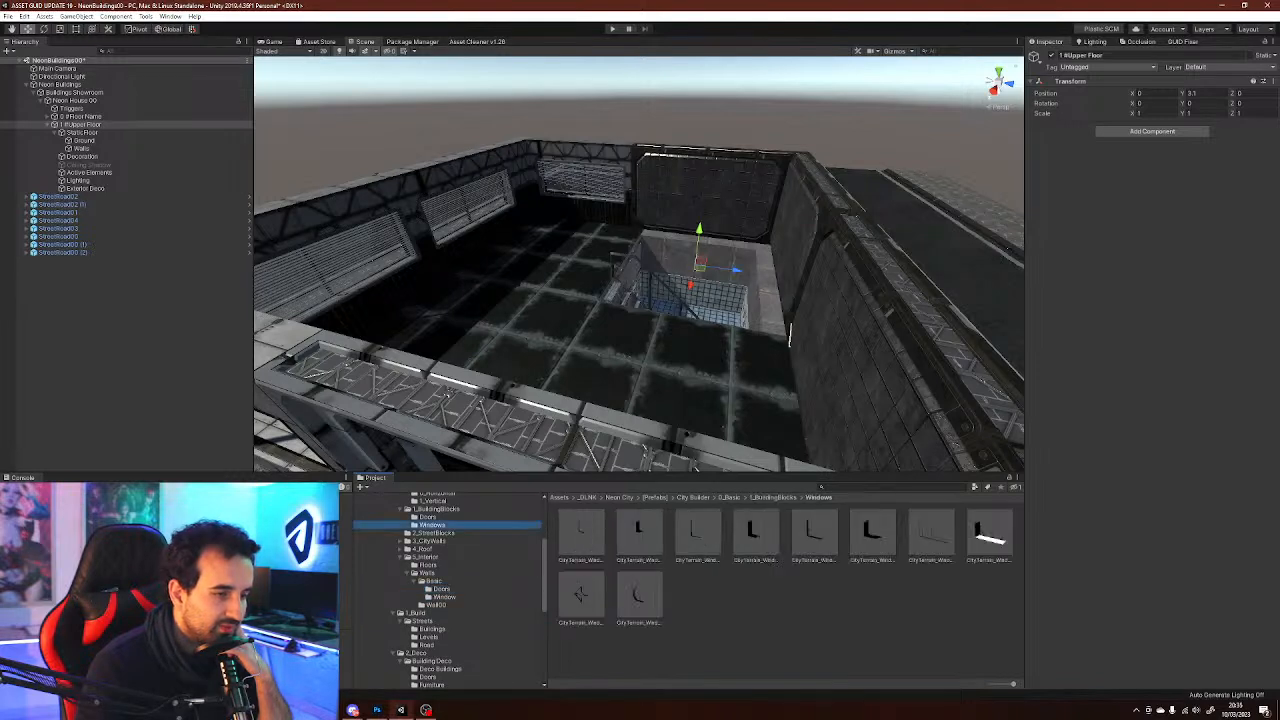
{"action": "scroll", "coordinate": [440, 585], "scroll_direction": "up", "scroll_amount": 2}
{"action": "left_click", "coordinate": [433, 561]}
{"action": "scroll", "coordinate": [440, 580], "scroll_direction": "down", "scroll_amount": 3}
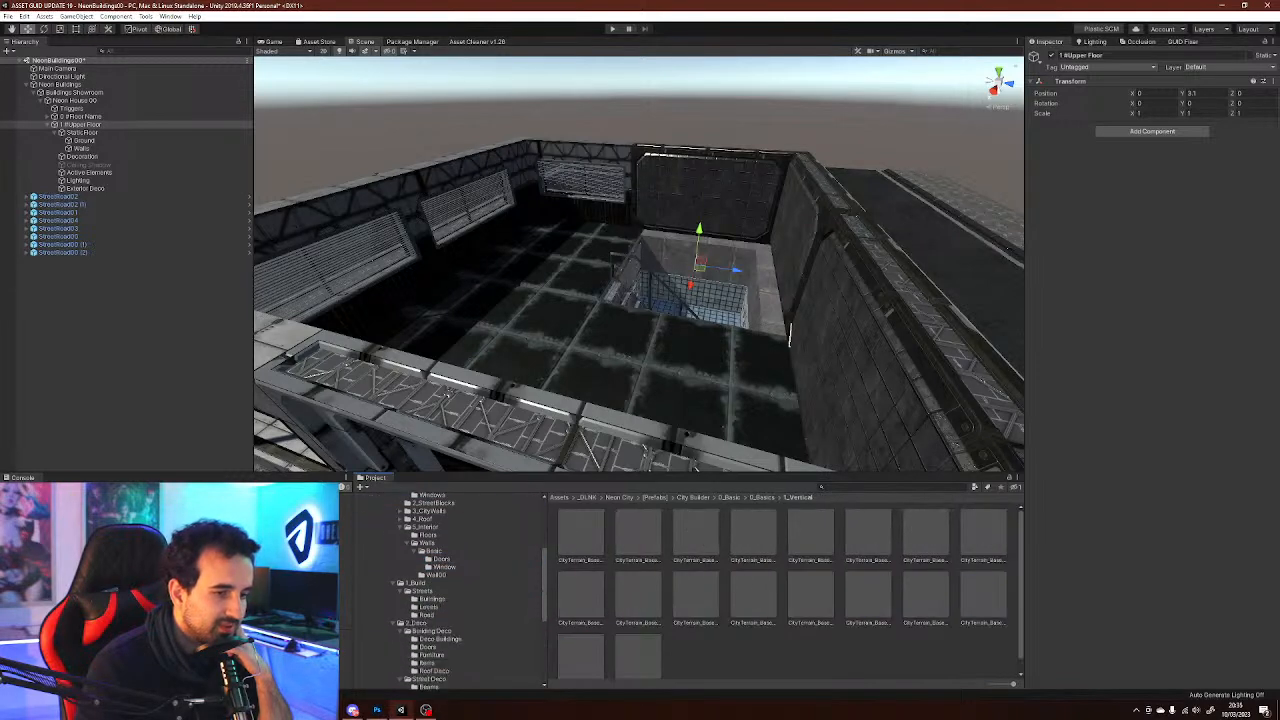
{"action": "left_click", "coordinate": [430, 511]}
{"action": "left_click", "coordinate": [423, 519]}
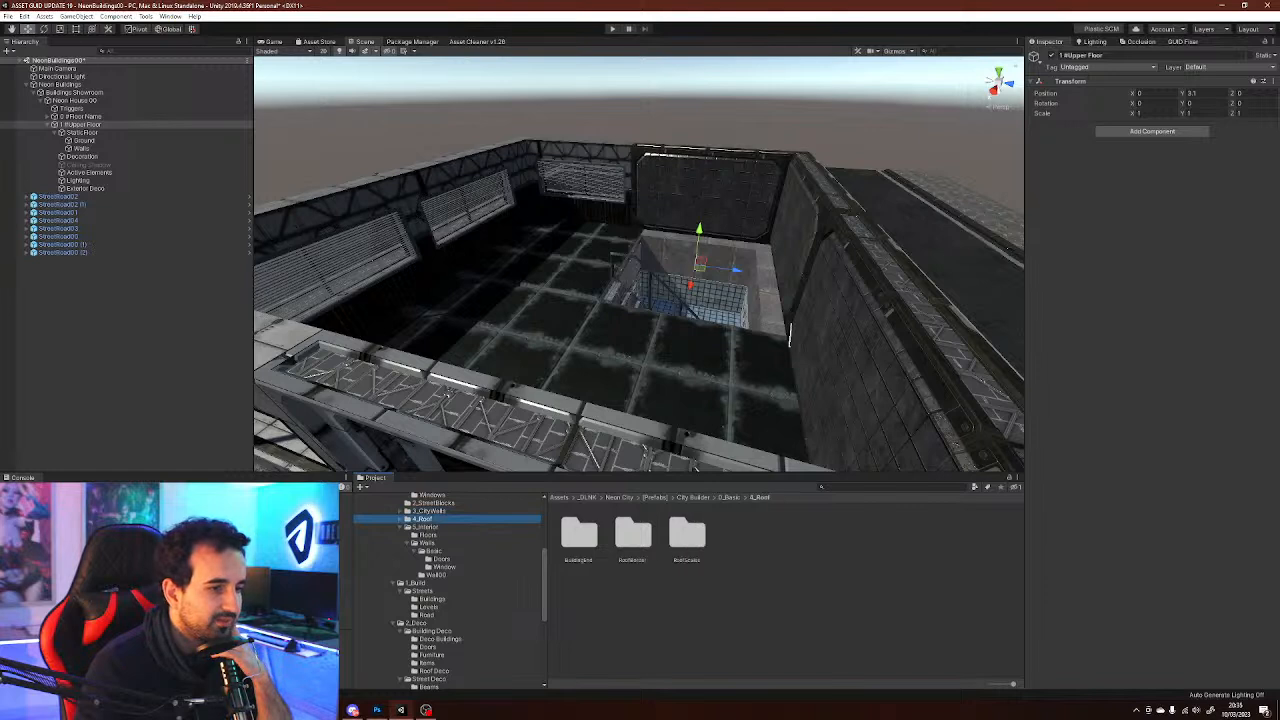
{"action": "left_click", "coordinate": [440, 639]}
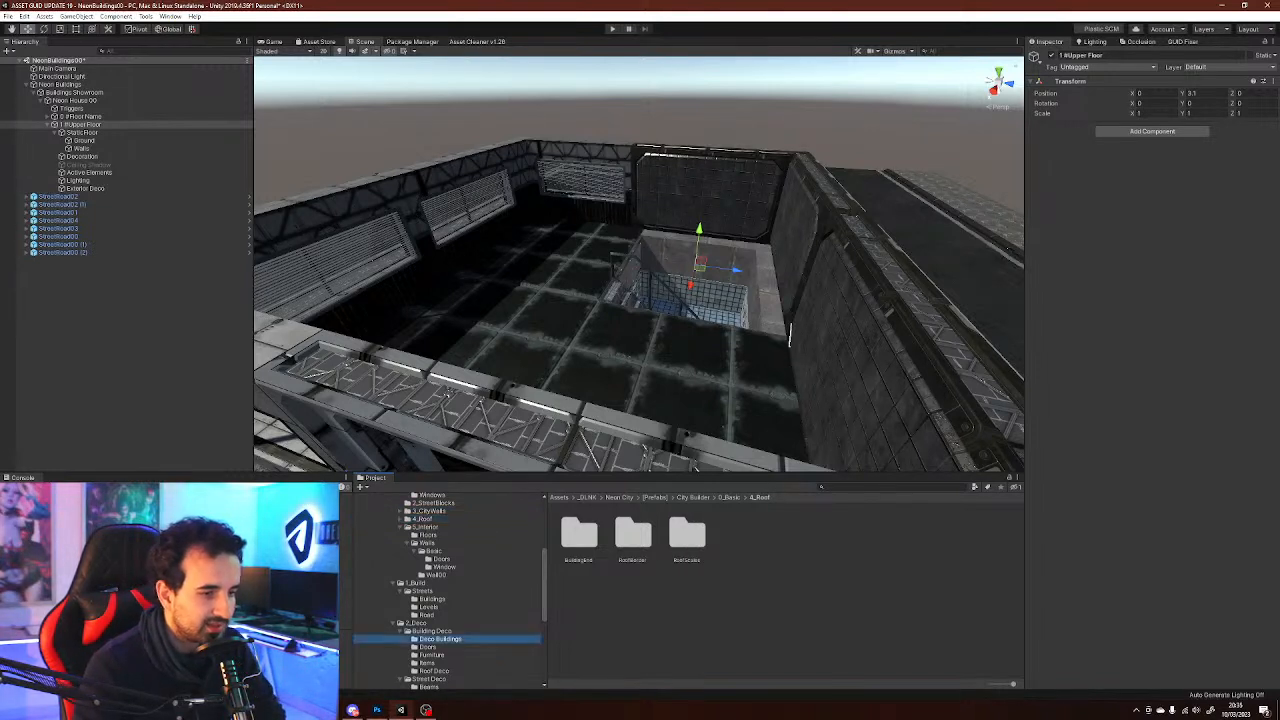
{"action": "left_click", "coordinate": [640, 598]}
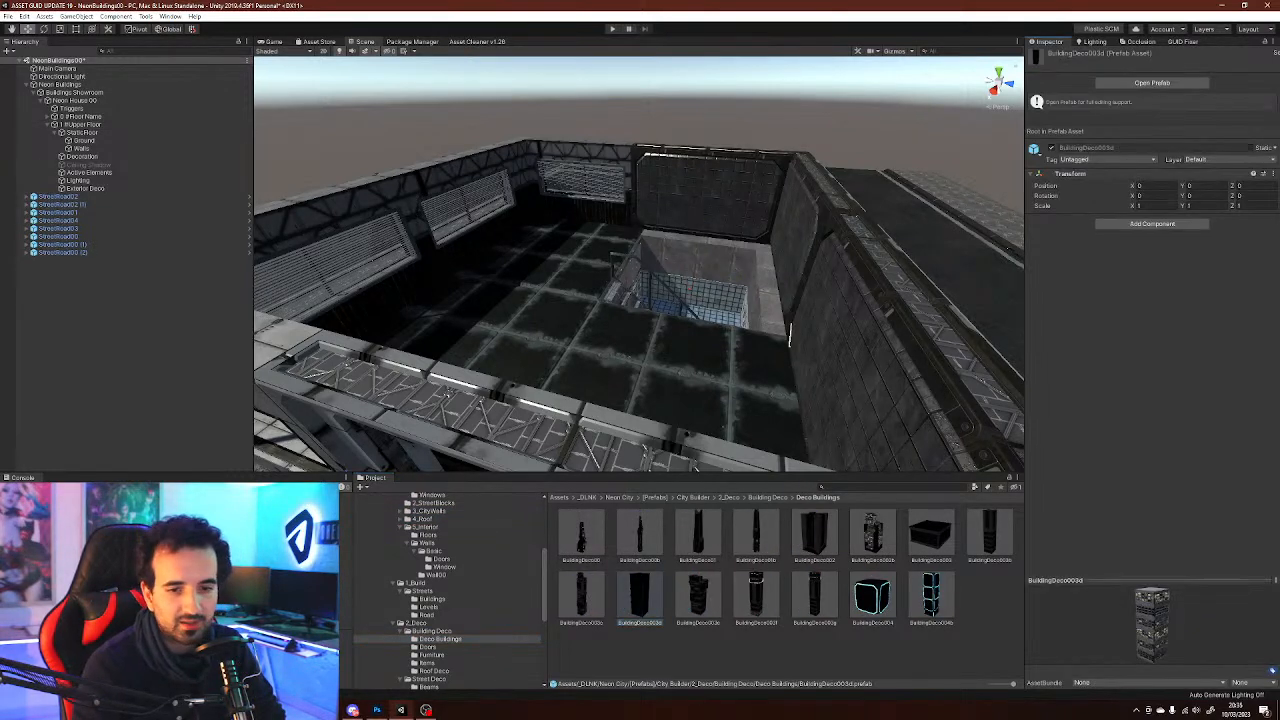
Try dragging several Deco Buildings prefabs into the scene and delete each one again
{"action": "left_click", "coordinate": [814, 598]}
{"action": "left_click", "coordinate": [756, 598]}
{"action": "left_click", "coordinate": [873, 535]}
{"action": "left_click", "coordinate": [786, 540]}
{"action": "left_click", "coordinate": [756, 535]}
{"action": "key", "text": "s"}
{"action": "right_click_drag", "start_coordinate": [720, 380], "coordinate": [770, 350]}
{"action": "left_click_drag", "start_coordinate": [581, 535], "coordinate": [632, 284]}
{"action": "mouse_move", "coordinate": [632, 284]}
{"action": "right_mouse_down"}
{"action": "mouse_move", "coordinate": [640, 100]}
{"action": "mouse_move", "coordinate": [622, 281]}
{"action": "right_mouse_up"}
{"action": "key", "text": "Delete"}
{"action": "left_click_drag", "start_coordinate": [756, 535], "coordinate": [642, 386]}
{"action": "right_click_drag", "start_coordinate": [642, 386], "coordinate": [614, 304]}
{"action": "key", "text": "Delete"}
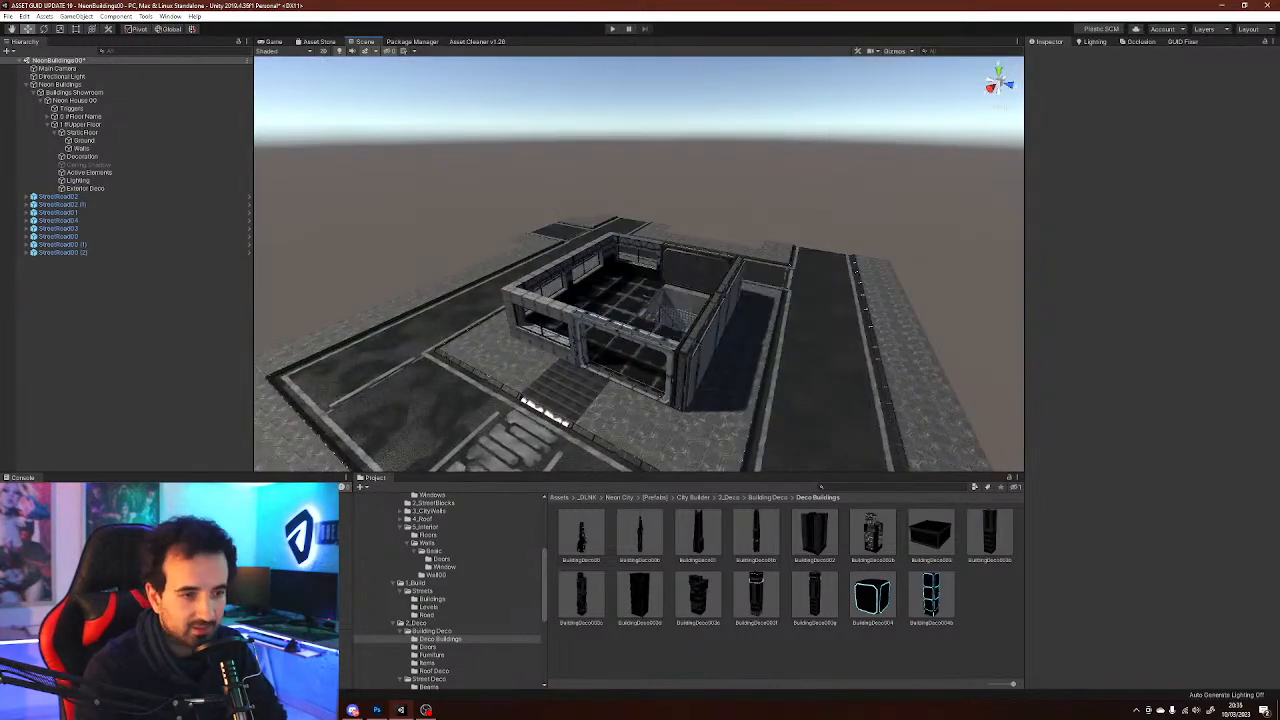
{"action": "key", "text": "ctrl+z"}
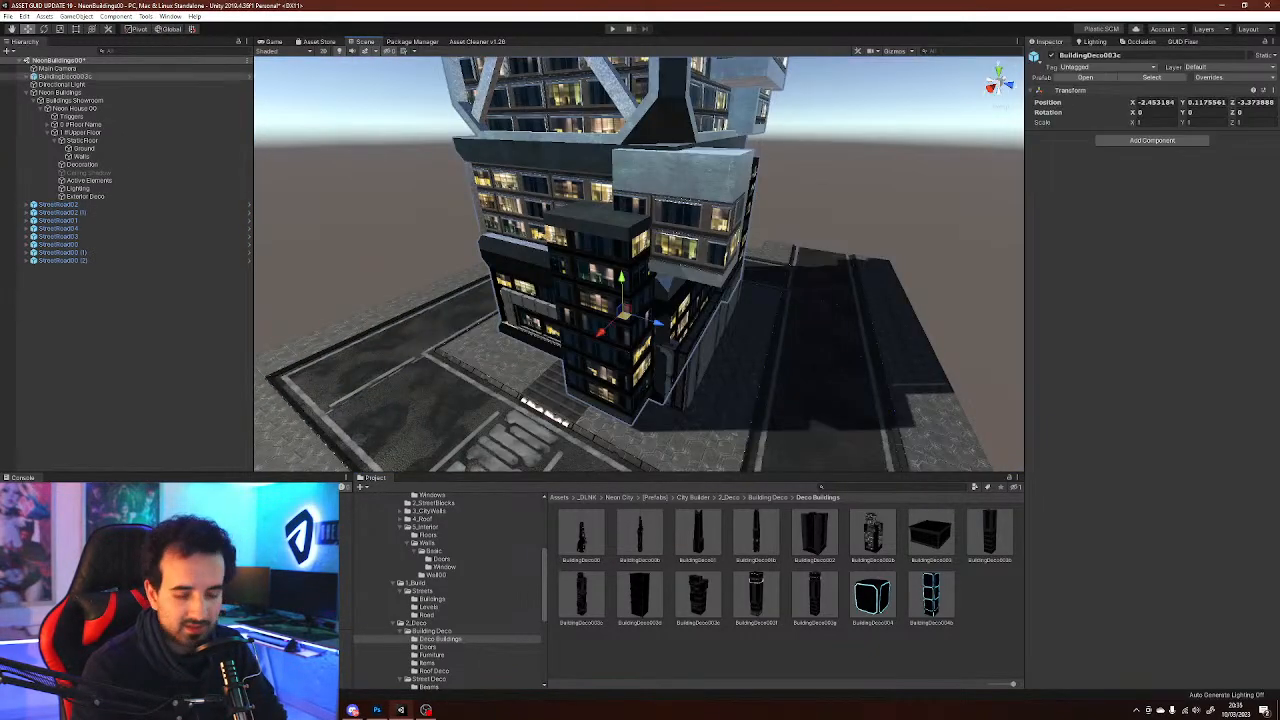
{"action": "key", "text": "Delete"}
Place the BuildingDeco004 prefab beside the building, inspect its placement, then delete it
{"action": "right_click_drag", "start_coordinate": [640, 304], "coordinate": [642, 303]}
{"action": "key", "text": "w"}
{"action": "key", "text": "s"}
{"action": "left_click_drag", "start_coordinate": [873, 533], "coordinate": [878, 371]}
{"action": "right_click_drag", "start_coordinate": [878, 371], "coordinate": [878, 371]}
{"action": "key", "text": "w"}
{"action": "key", "text": "s"}
{"action": "key", "text": "w"}
{"action": "key", "text": "s"}
{"action": "key", "text": "s"}
{"action": "key", "text": "s"}
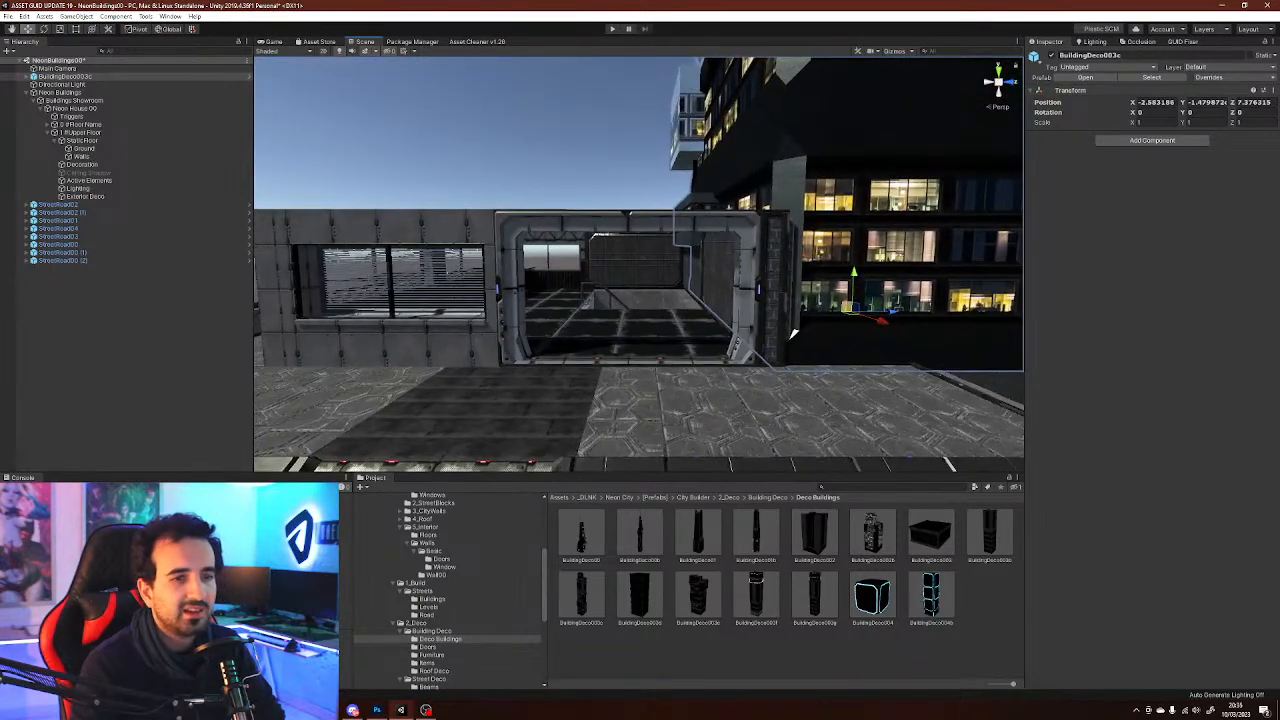
{"action": "left_click_drag", "start_coordinate": [594, 231], "coordinate": [572, 217]}
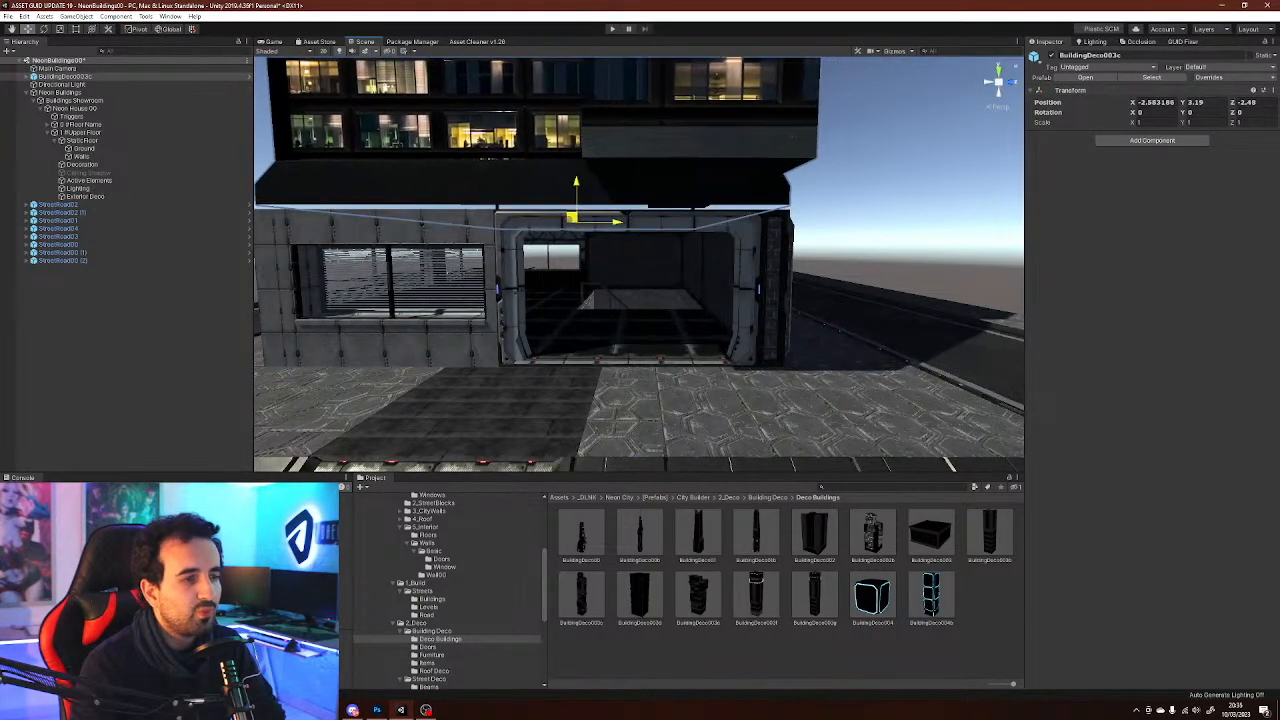
{"action": "key", "text": "Delete"}
{"action": "right_click_drag", "start_coordinate": [600, 250], "coordinate": [560, 278]}
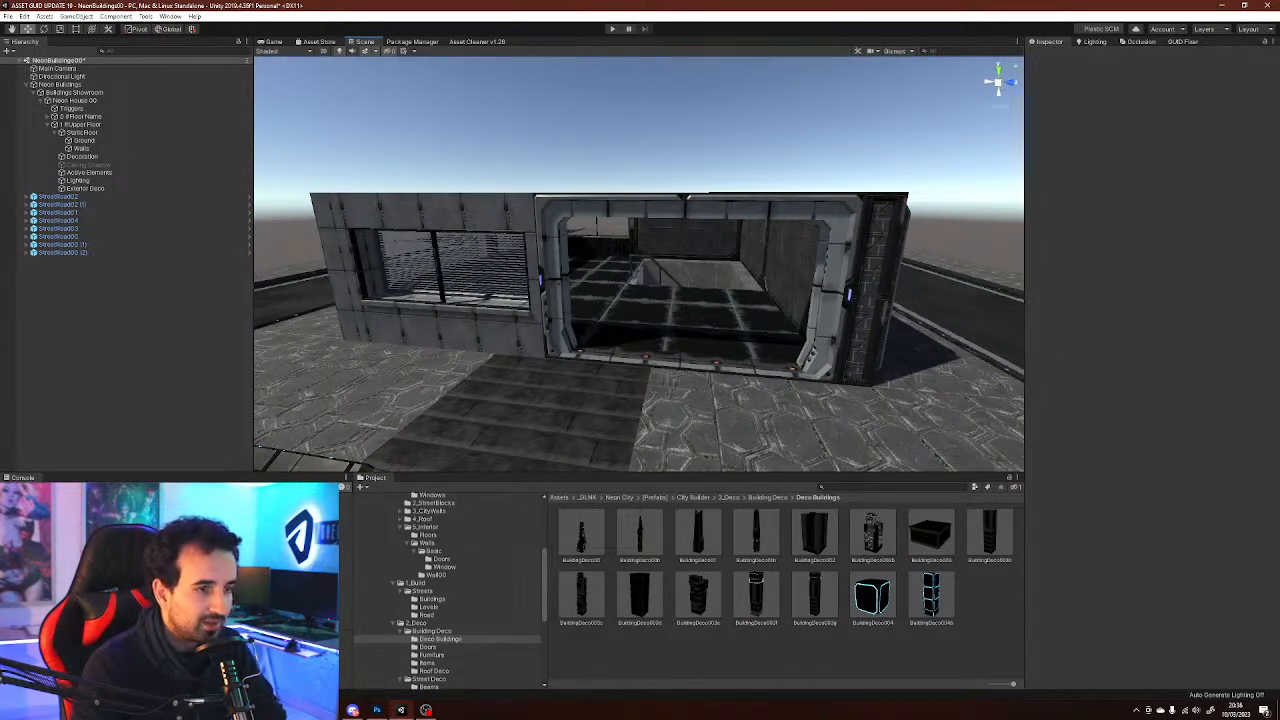
Open the Streets Buildings prefab folder and select StreetBuilding03_10x10
{"action": "scroll", "coordinate": [447, 590], "scroll_direction": "down", "scroll_amount": 2}
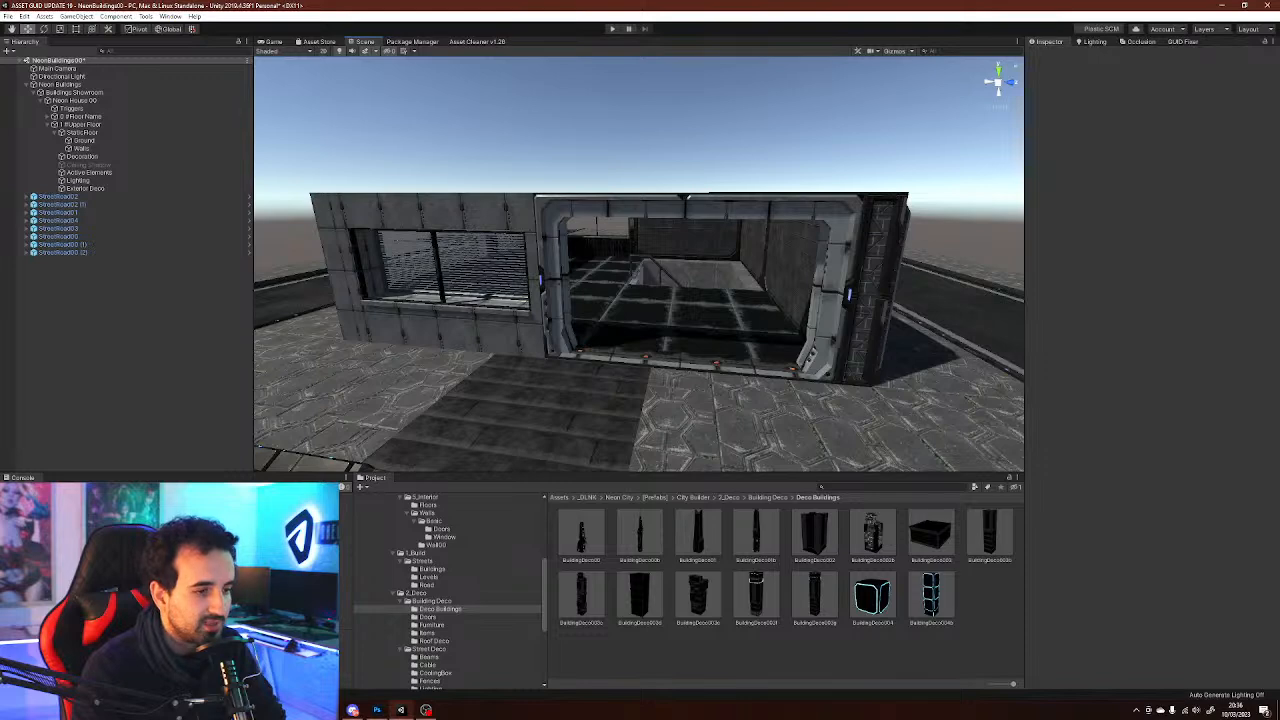
{"action": "key", "text": "w"}
{"action": "key", "text": "e"}
{"action": "right_click_drag", "start_coordinate": [738, 334], "coordinate": [740, 348]}
{"action": "key", "text": "s"}
{"action": "key", "text": "w"}
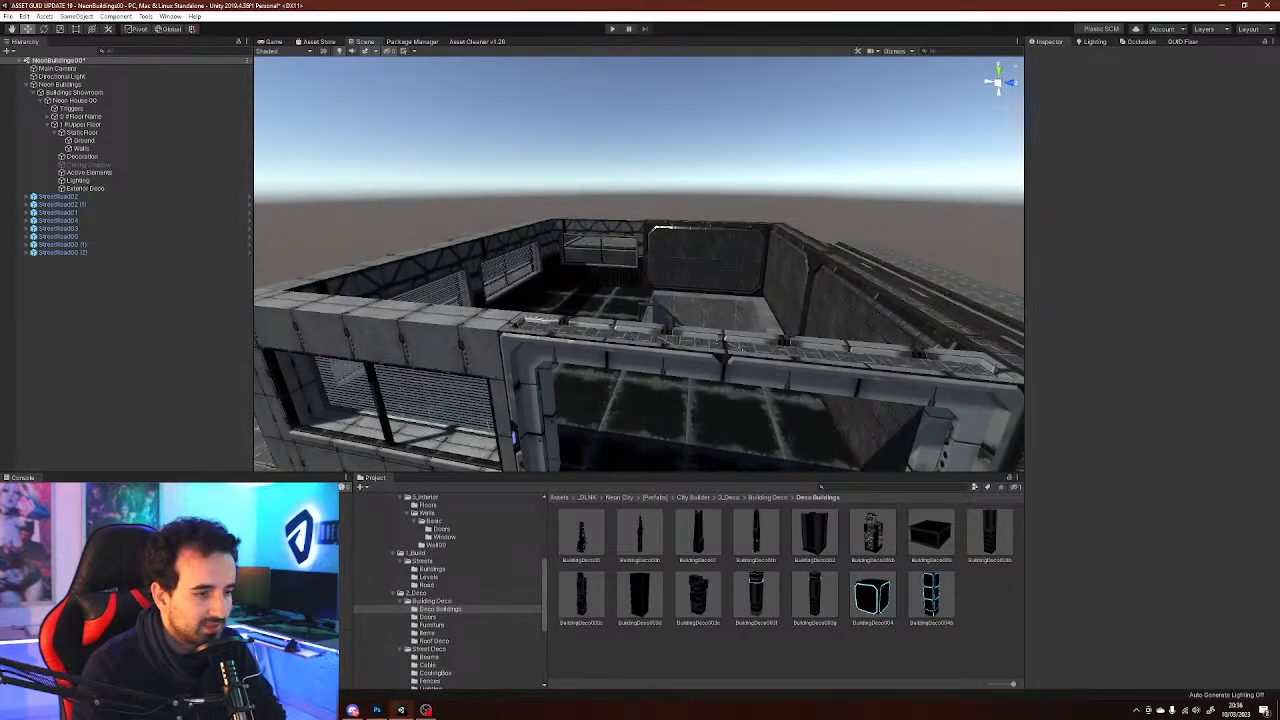
{"action": "left_click", "coordinate": [429, 577]}
{"action": "left_click", "coordinate": [432, 569]}
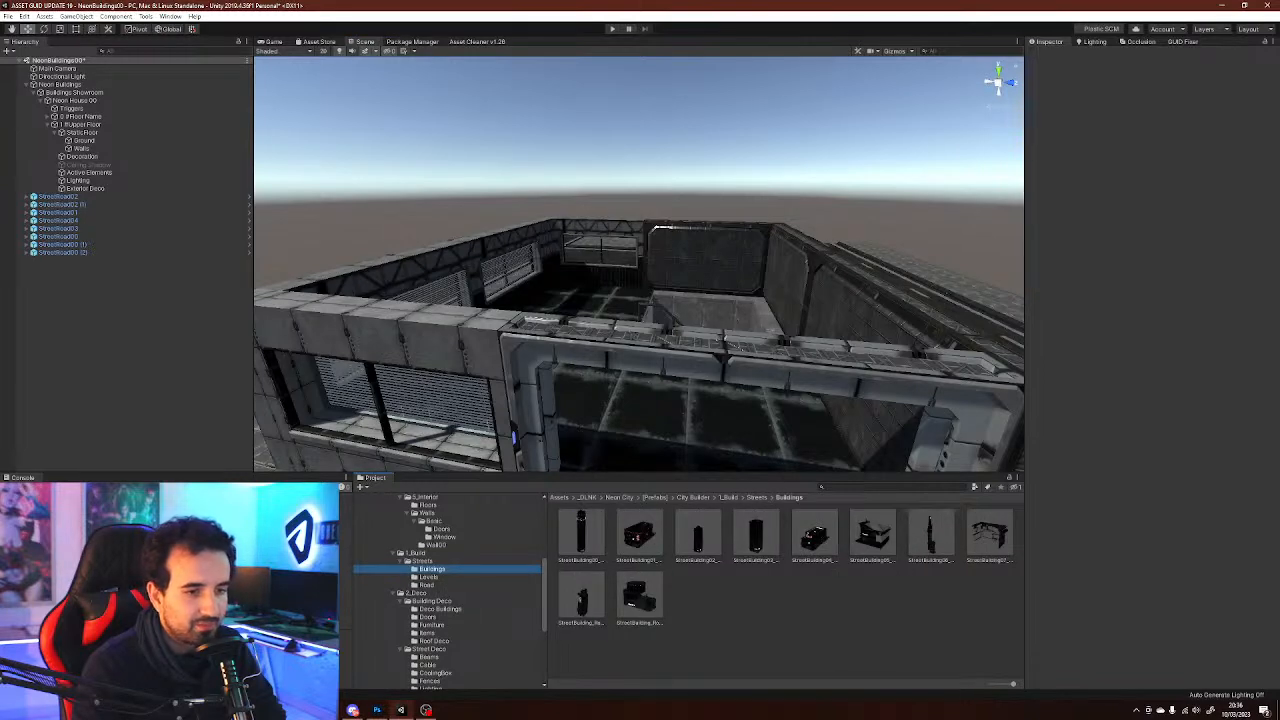
{"action": "left_click", "coordinate": [756, 535]}
{"action": "key", "text": "s"}
{"action": "mouse_move", "coordinate": [742, 350]}
{"action": "right_mouse_down"}
{"action": "mouse_move", "coordinate": [744, 338]}
{"action": "mouse_move", "coordinate": [747, 350]}
{"action": "right_mouse_up"}
{"action": "key", "text": "q"}
{"action": "key", "text": "s"}
{"action": "key", "text": "d"}
{"action": "key", "text": "a"}
{"action": "key", "text": "e"}
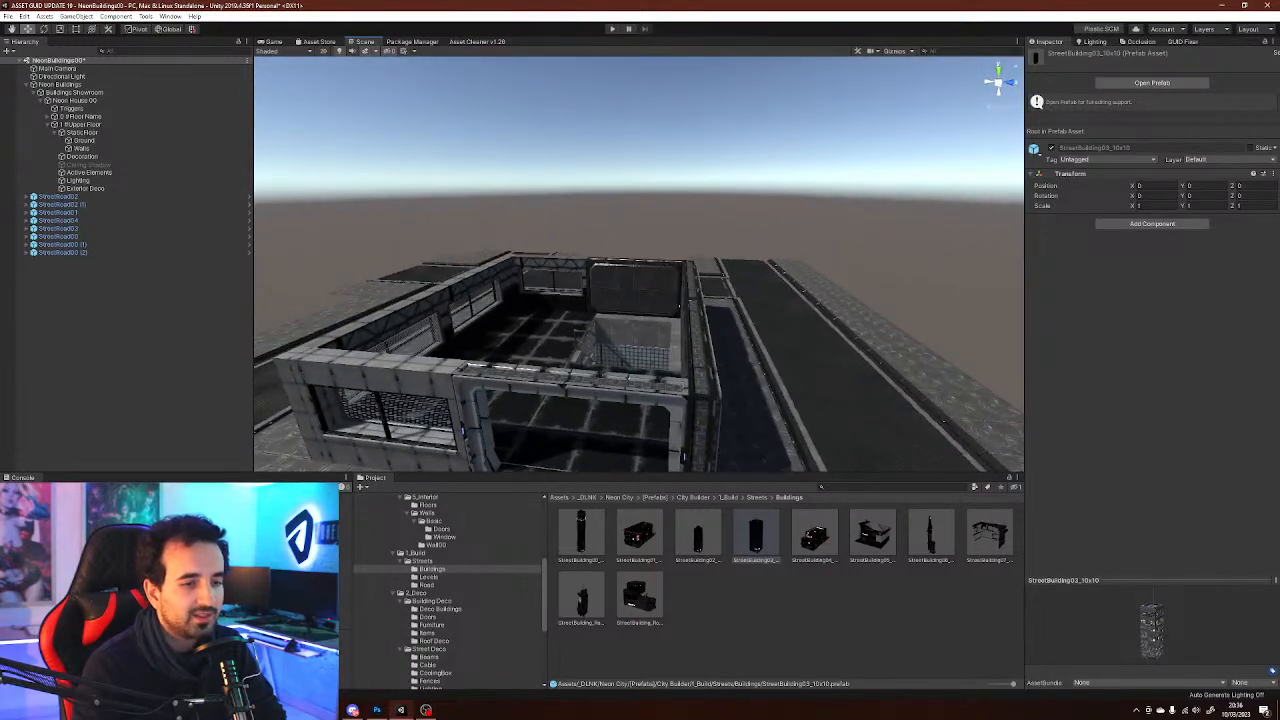
Try placing several street building prefabs next to the building, deleting each one again
{"action": "left_click_drag", "start_coordinate": [756, 535], "coordinate": [724, 385]}
{"action": "left_click_drag", "start_coordinate": [870, 425], "coordinate": [716, 394]}
{"action": "right_click_drag", "start_coordinate": [716, 394], "coordinate": [796, 352]}
{"action": "key", "text": "q"}
{"action": "key", "text": "s"}
{"action": "key", "text": "d"}
{"action": "key", "text": "Delete"}
{"action": "left_click_drag", "start_coordinate": [581, 598], "coordinate": [688, 429]}
{"action": "right_click_drag", "start_coordinate": [688, 429], "coordinate": [793, 462]}
{"action": "key", "text": "s"}
{"action": "key", "text": "w"}
{"action": "key", "text": "Delete"}
{"action": "right_click_drag", "start_coordinate": [740, 380], "coordinate": [675, 445]}
{"action": "left_click_drag", "start_coordinate": [756, 535], "coordinate": [790, 300]}
{"action": "left_click_drag", "start_coordinate": [808, 345], "coordinate": [830, 332]}
{"action": "key", "text": "Delete"}
{"action": "left_click_drag", "start_coordinate": [698, 535], "coordinate": [757, 400]}
{"action": "key", "text": "Delete"}
{"action": "left_click_drag", "start_coordinate": [756, 535], "coordinate": [786, 308]}
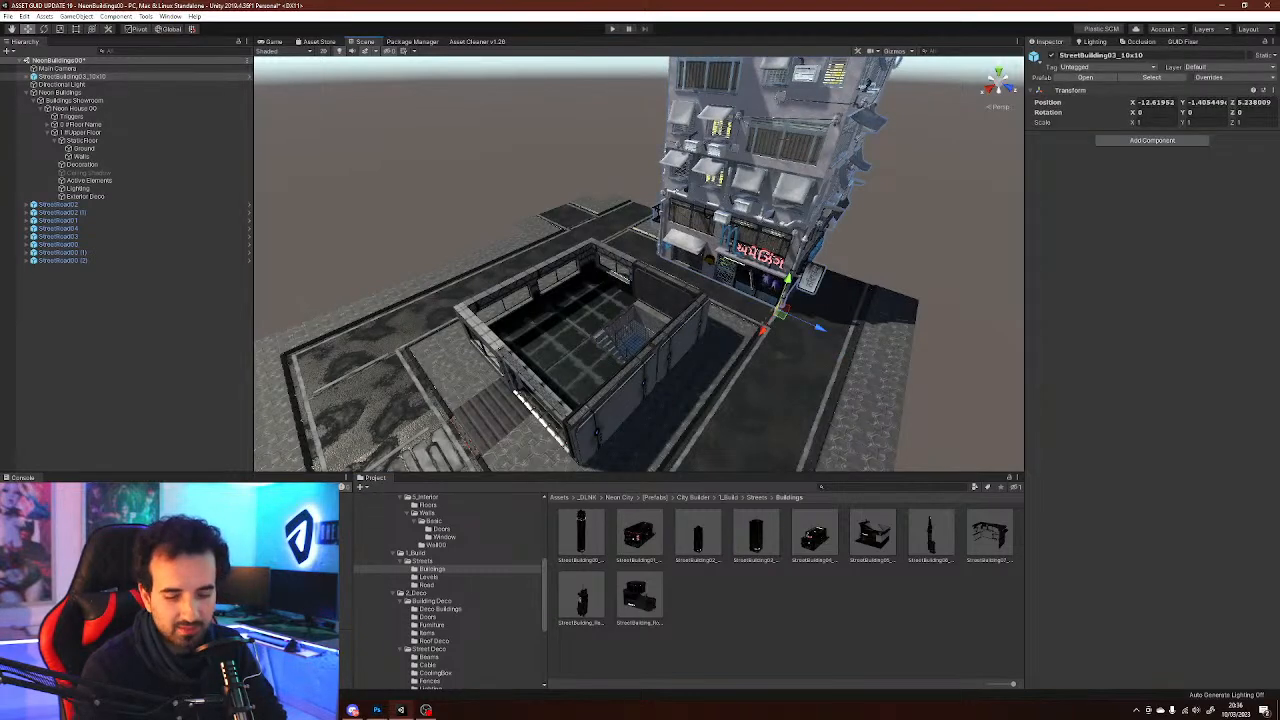
{"action": "key", "text": "Delete"}
{"action": "left_click_drag", "start_coordinate": [581, 535], "coordinate": [770, 290]}
{"action": "key", "text": "Delete"}
{"action": "left_click_drag", "start_coordinate": [930, 535], "coordinate": [870, 260]}
{"action": "left_click_drag", "start_coordinate": [675, 265], "coordinate": [675, 255]}
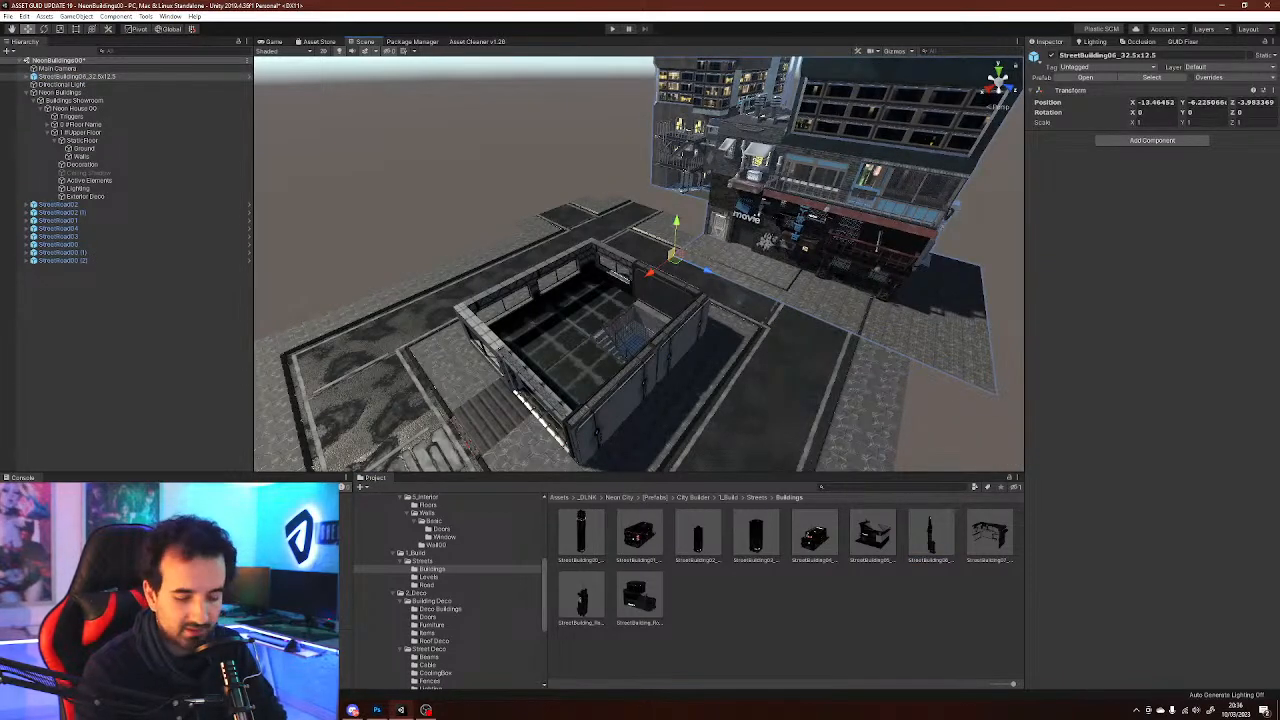
{"action": "key", "text": "Delete"}
{"action": "right_click_drag", "start_coordinate": [680, 260], "coordinate": [588, 310]}
Add StreetBuilding02_10x10 under the upper floor's Ground object and move it to X 2.5, Z 2.5
{"action": "left_click", "coordinate": [698, 534]}
{"action": "left_click_drag", "start_coordinate": [698, 534], "coordinate": [98, 140]}
{"action": "right_click_drag", "start_coordinate": [640, 280], "coordinate": [820, 310]}
{"action": "key", "text": "w"}
{"action": "left_click_drag", "start_coordinate": [679, 264], "coordinate": [887, 418]}
{"action": "right_click_drag", "start_coordinate": [887, 418], "coordinate": [876, 395]}
{"action": "key", "text": "s"}
{"action": "right_click_drag", "start_coordinate": [503, 457], "coordinate": [794, 399]}
Rotate the street building, then undo the rotation
{"action": "key", "text": "e"}
{"action": "left_click_drag", "start_coordinate": [856, 324], "coordinate": [955, 333], "text": "ctrl"}
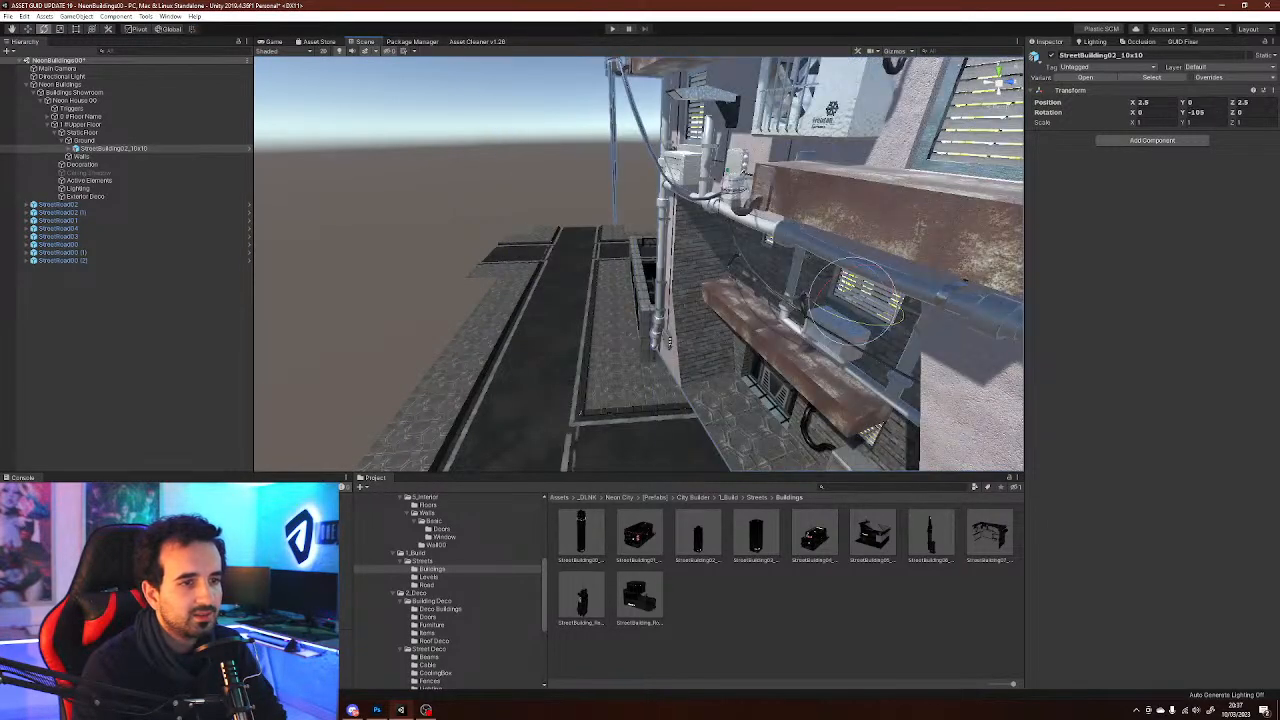
{"action": "key", "text": "ctrl+z"}
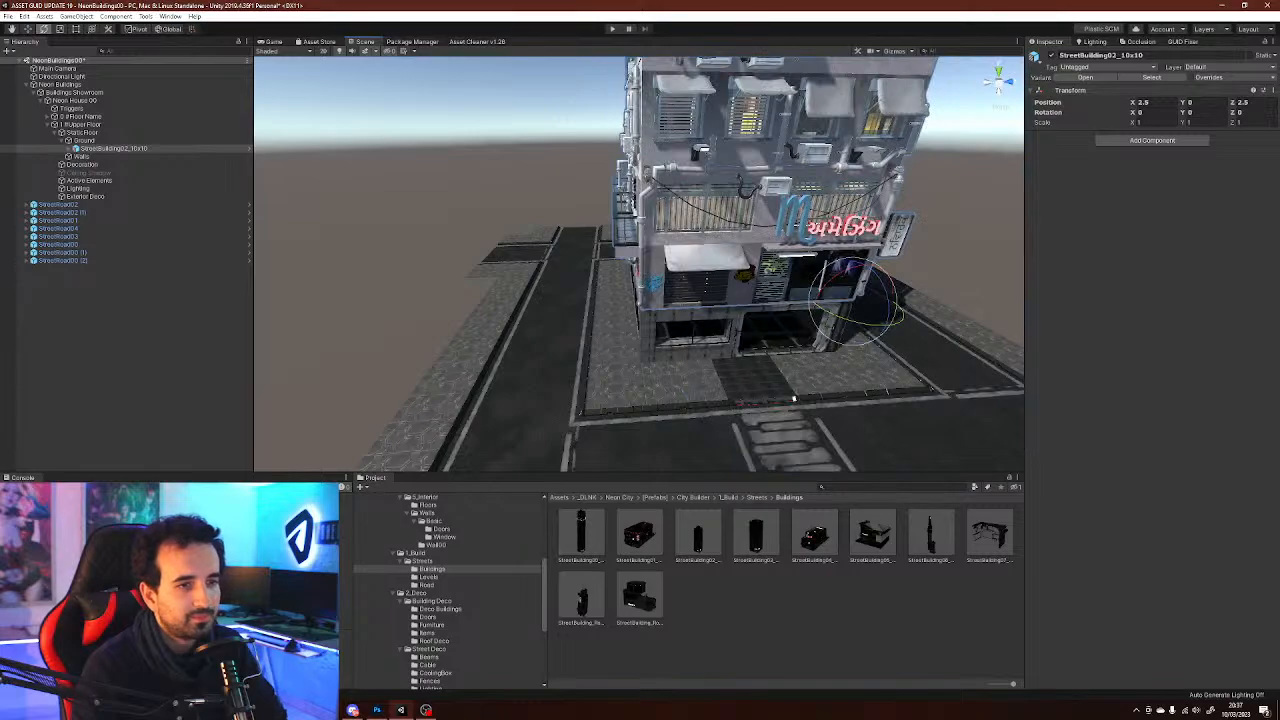
Inspect the placed street building from the front and open the interior Window prefab folder
{"action": "key", "text": "w"}
{"action": "right_click_drag", "start_coordinate": [794, 399], "coordinate": [894, 330]}
{"action": "key", "text": "s"}
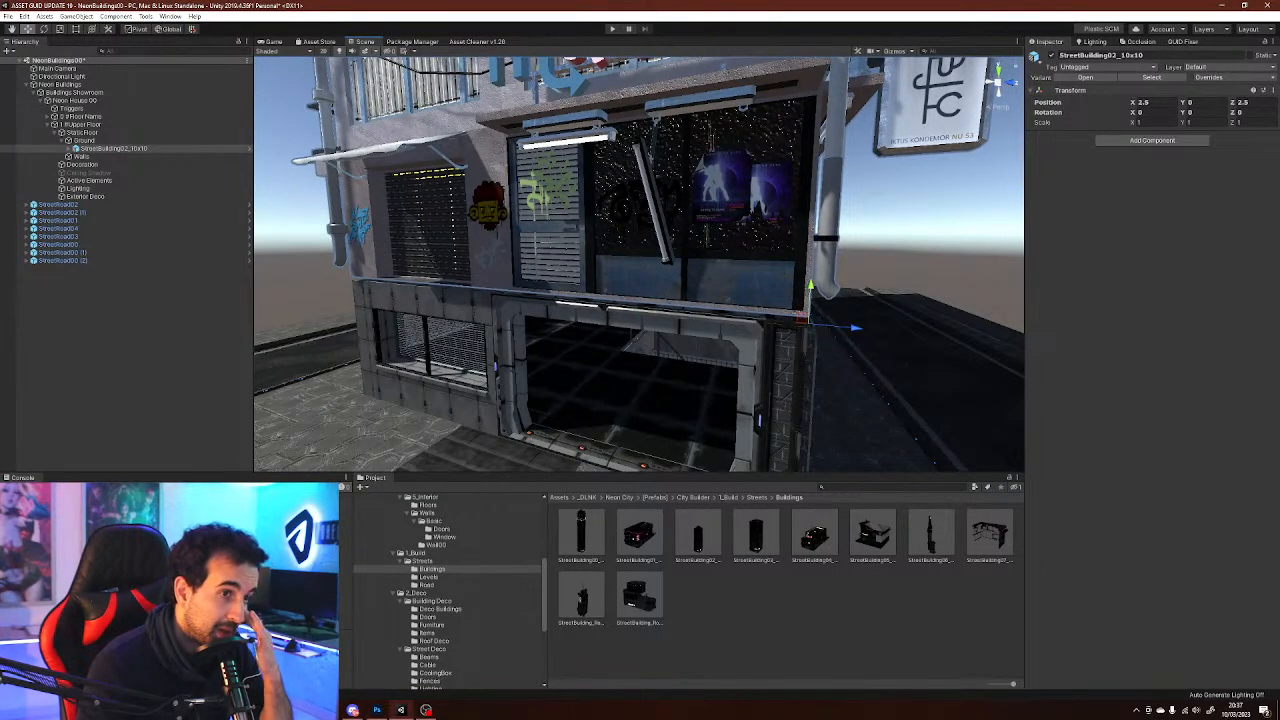
{"action": "right_click_drag", "start_coordinate": [894, 330], "coordinate": [910, 345]}
{"action": "left_click", "coordinate": [444, 537]}
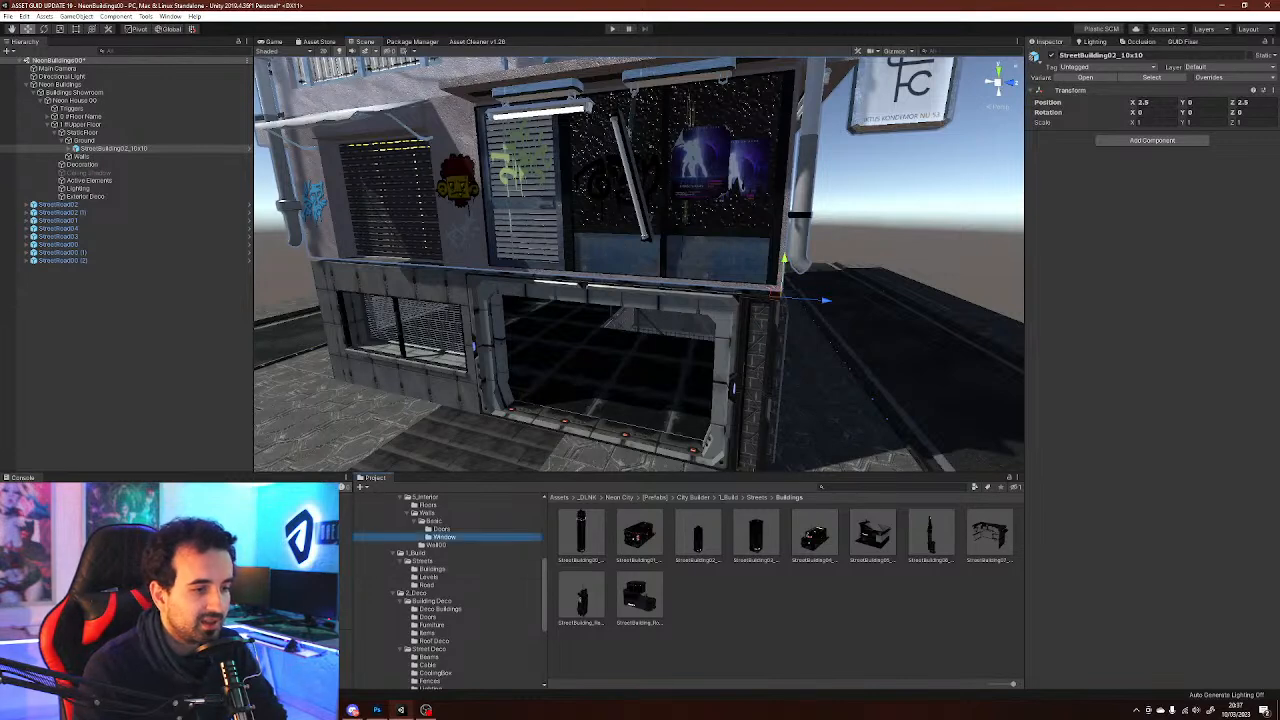
Browse the project's interior, build and deco prefab folders, ending in the Street Furniture folder
{"action": "left_click", "coordinate": [441, 529]}
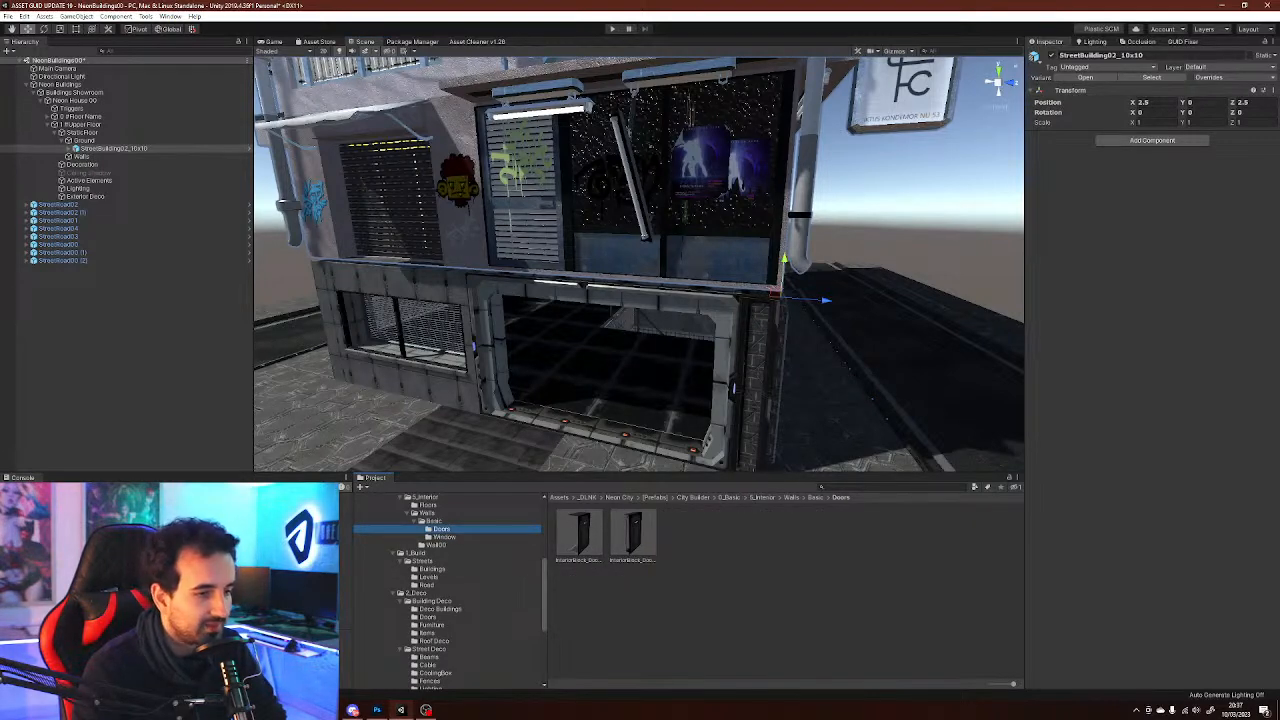
{"action": "left_click", "coordinate": [431, 625]}
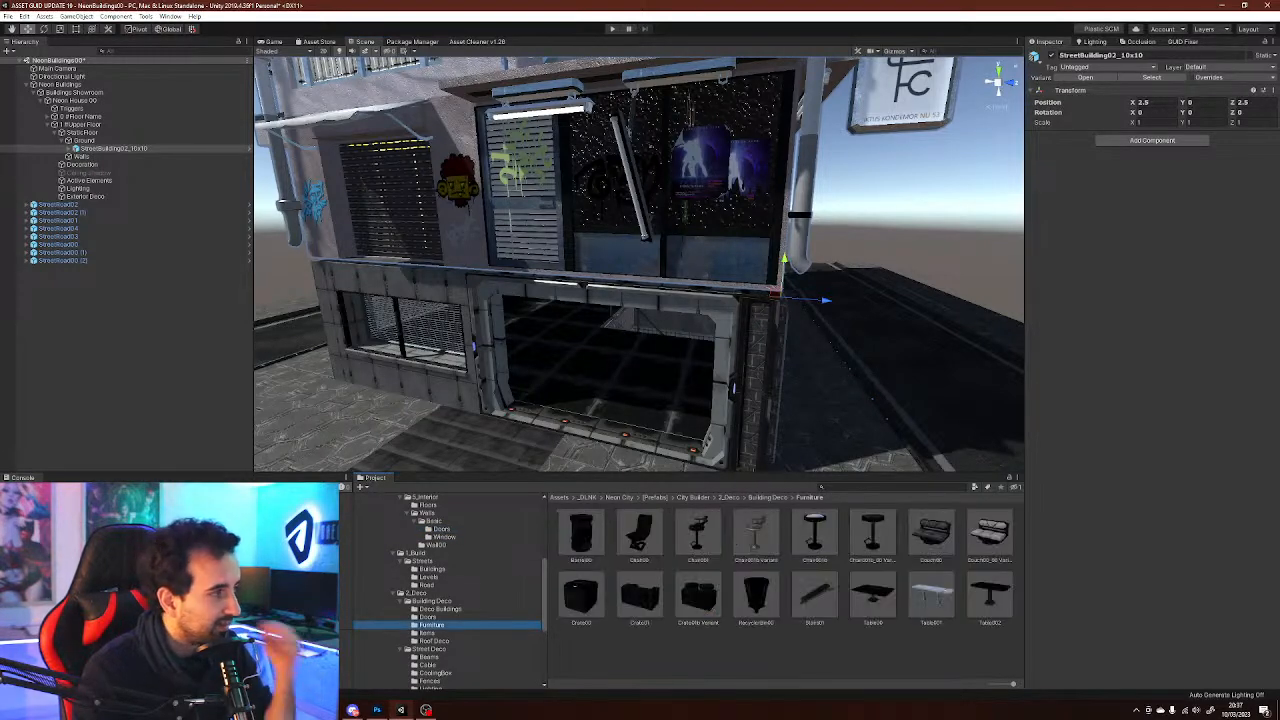
{"action": "right_click_drag", "start_coordinate": [640, 270], "coordinate": [654, 279]}
{"action": "left_click", "coordinate": [428, 617]}
{"action": "left_click", "coordinate": [440, 609]}
{"action": "left_click", "coordinate": [429, 577]}
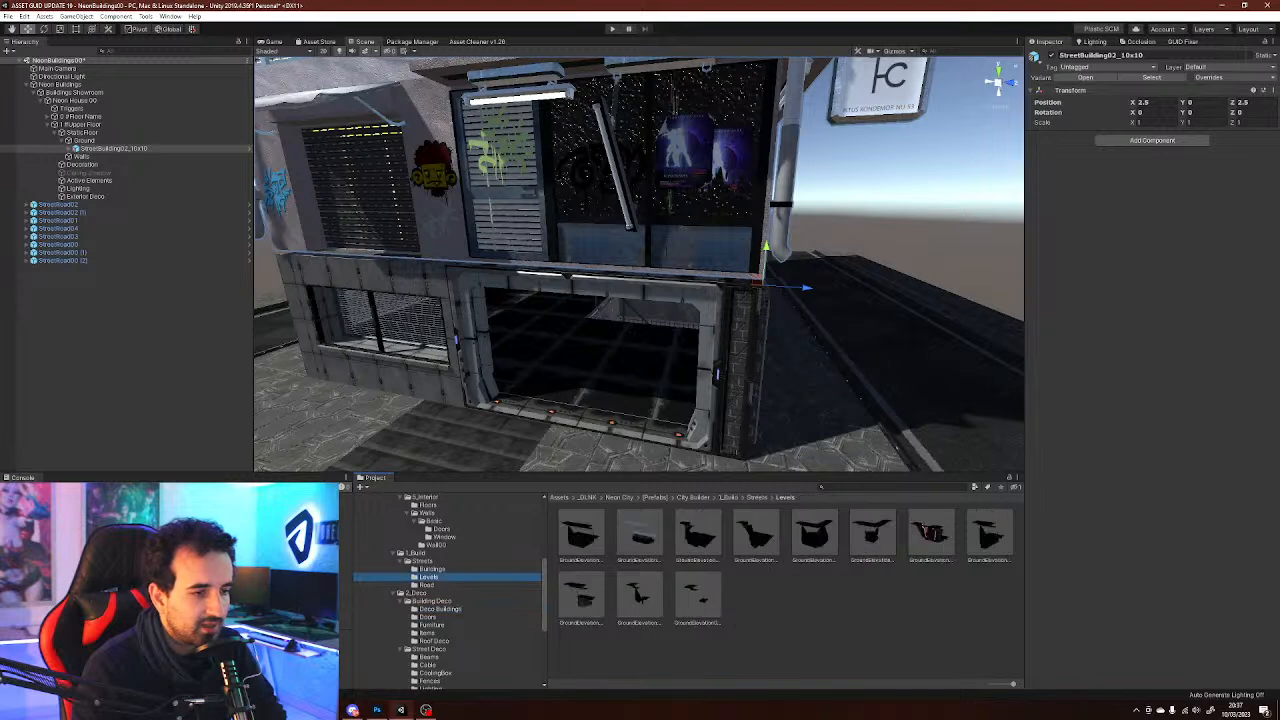
{"action": "left_click", "coordinate": [432, 569]}
{"action": "left_click", "coordinate": [436, 545]}
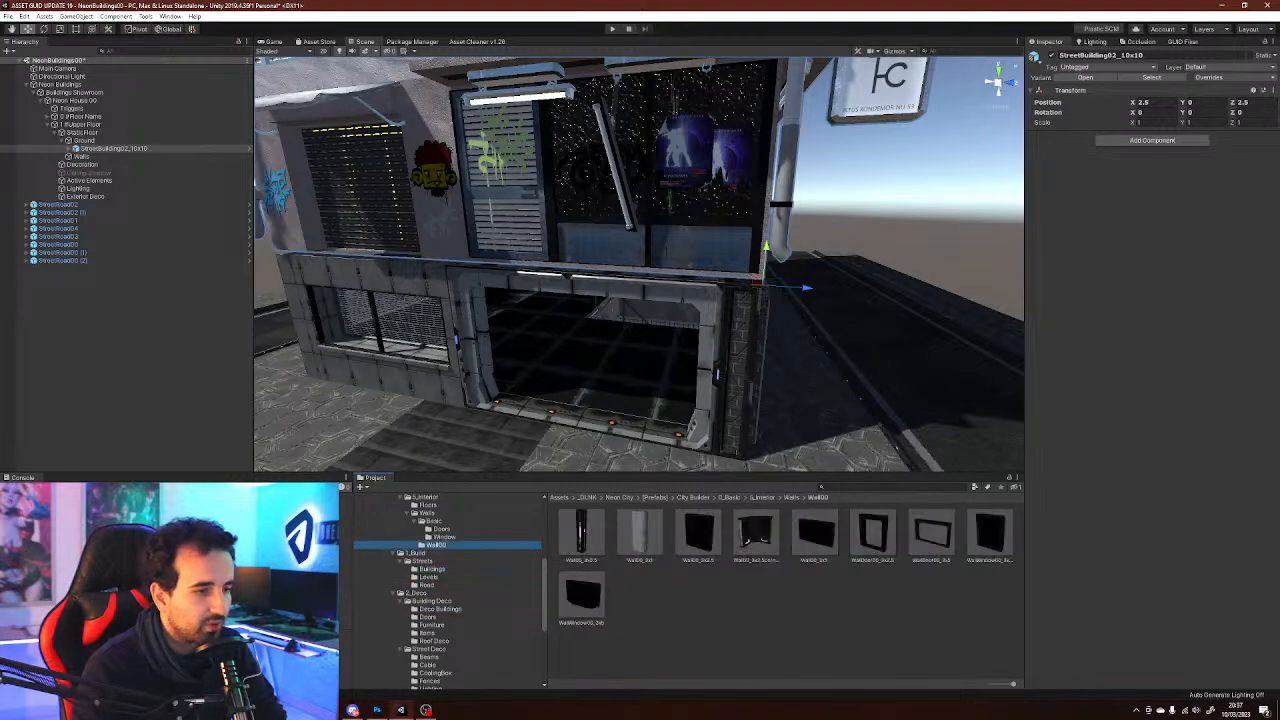
{"action": "left_click", "coordinate": [444, 537]}
{"action": "left_click", "coordinate": [441, 529]}
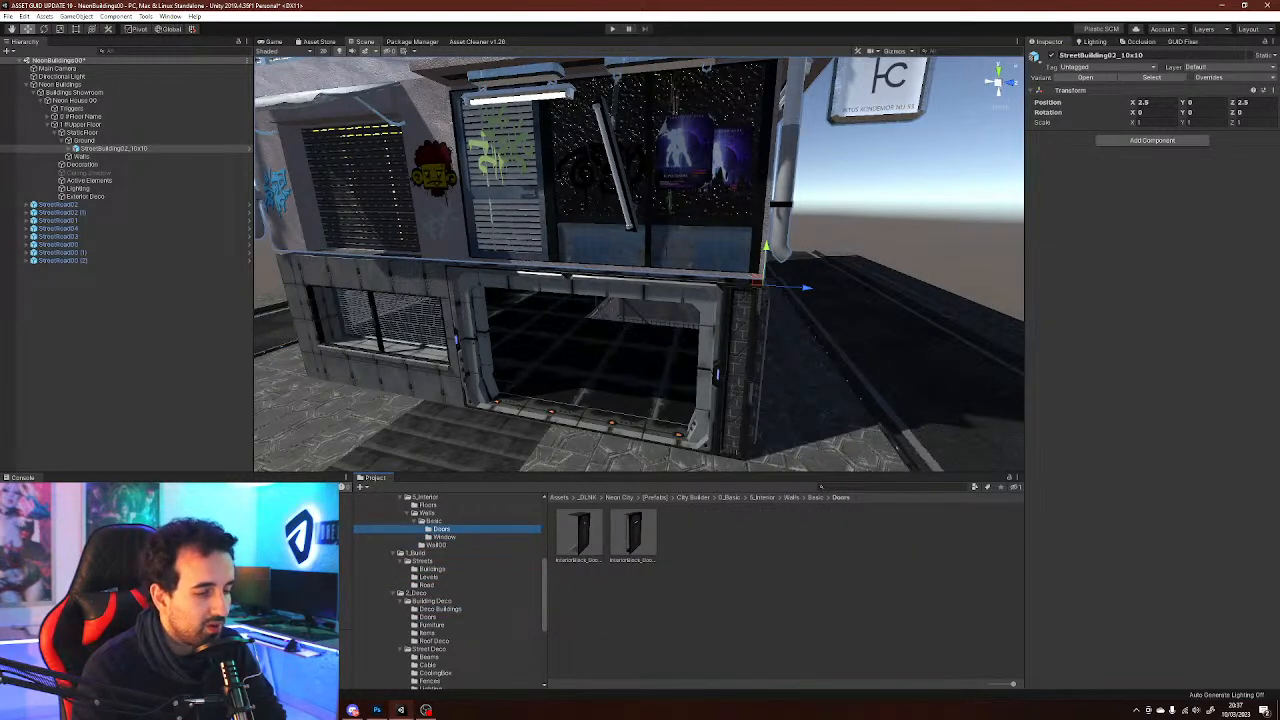
{"action": "left_click", "coordinate": [428, 633]}
{"action": "left_click", "coordinate": [432, 625]}
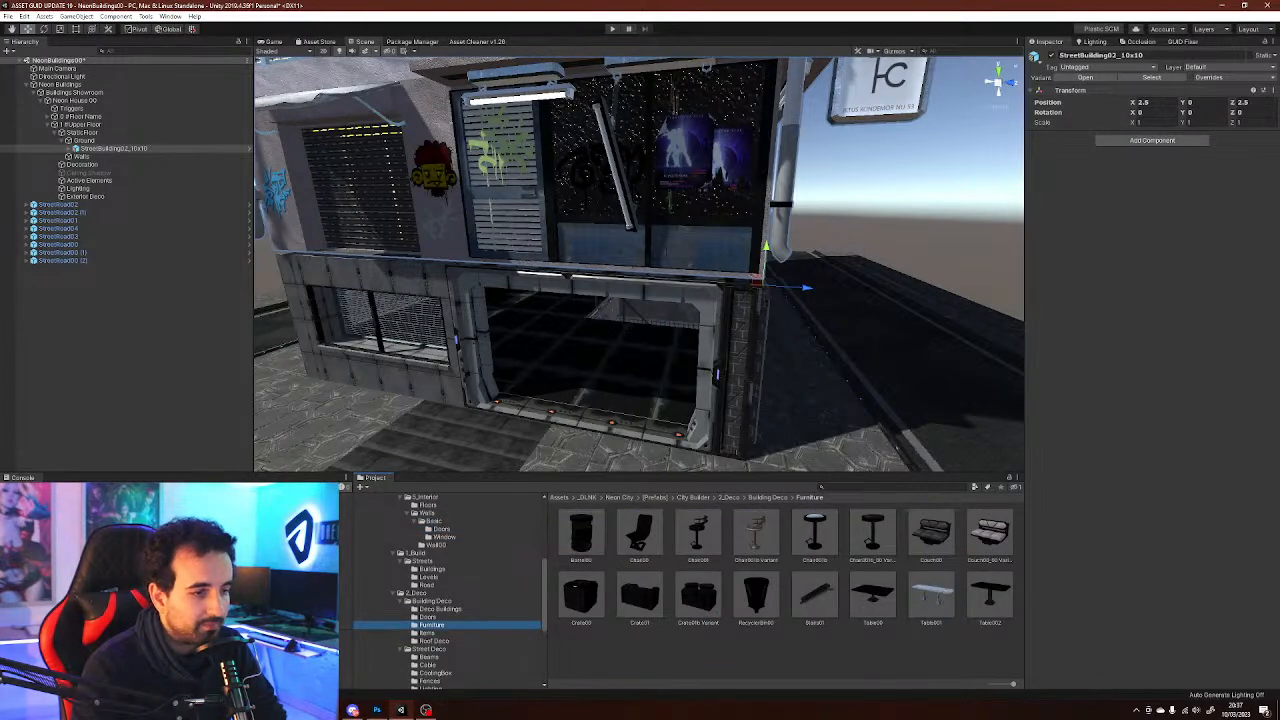
{"action": "left_click", "coordinate": [428, 617]}
{"action": "left_click", "coordinate": [440, 609]}
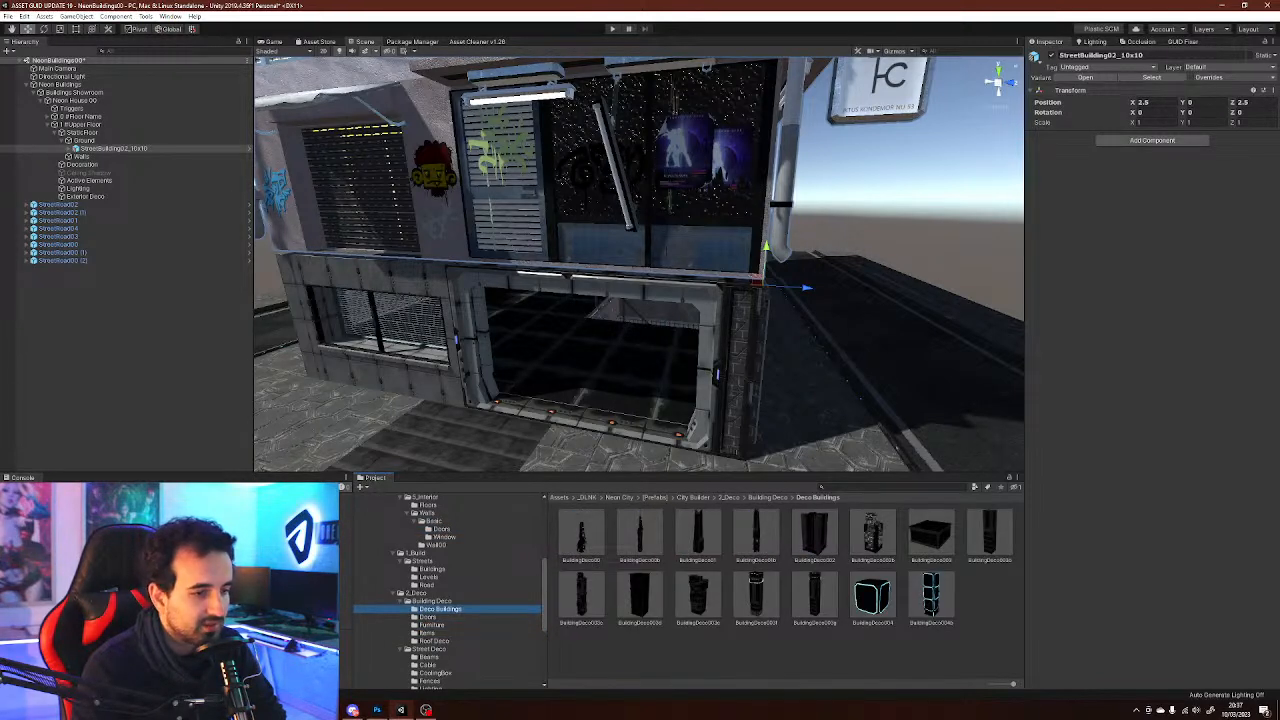
{"action": "scroll", "coordinate": [445, 600], "scroll_direction": "up", "scroll_amount": 3}
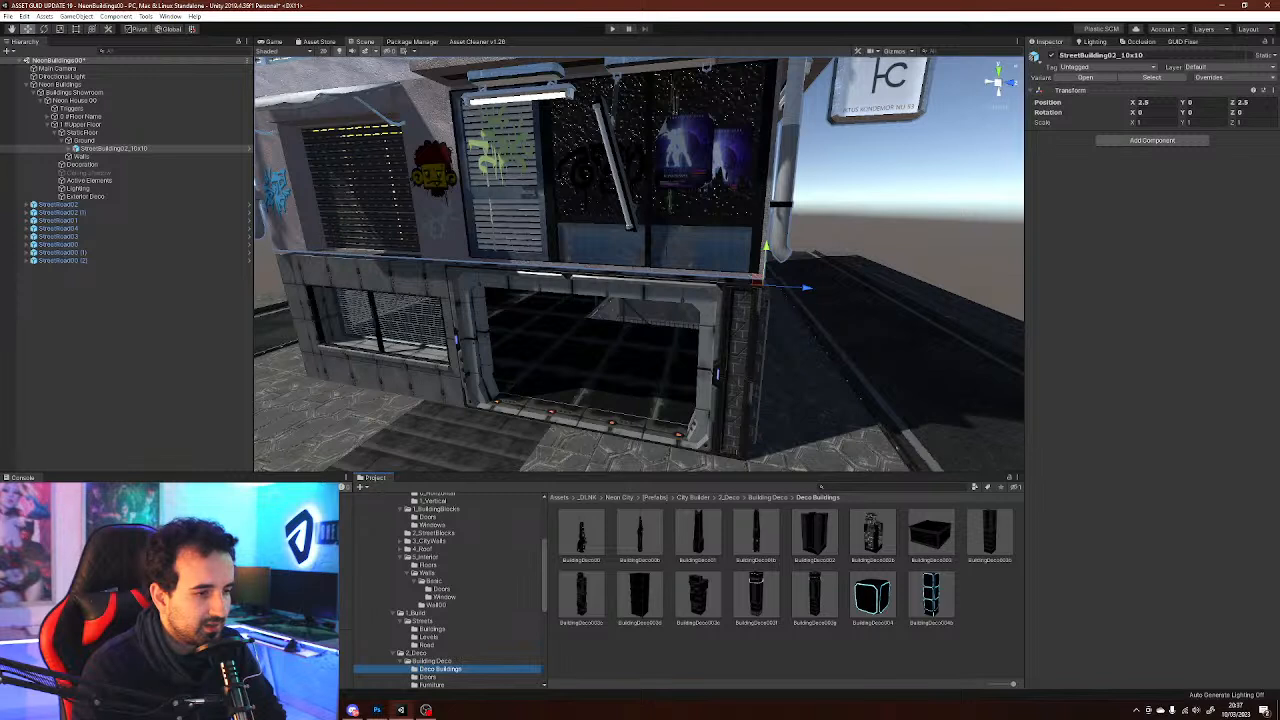
{"action": "scroll", "coordinate": [447, 591], "scroll_direction": "up", "scroll_amount": 2}
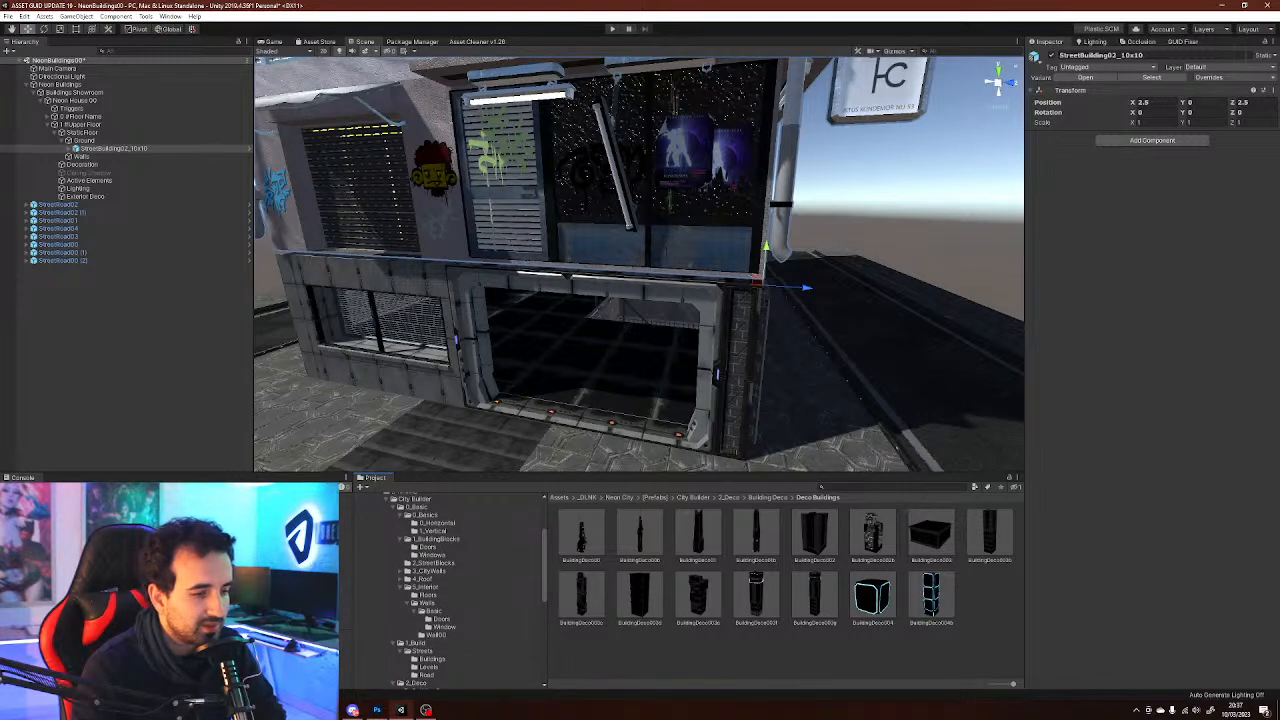
{"action": "scroll", "coordinate": [447, 591], "scroll_direction": "down", "scroll_amount": 3}
{"action": "left_click", "coordinate": [432, 599]}
{"action": "left_click", "coordinate": [429, 607]}
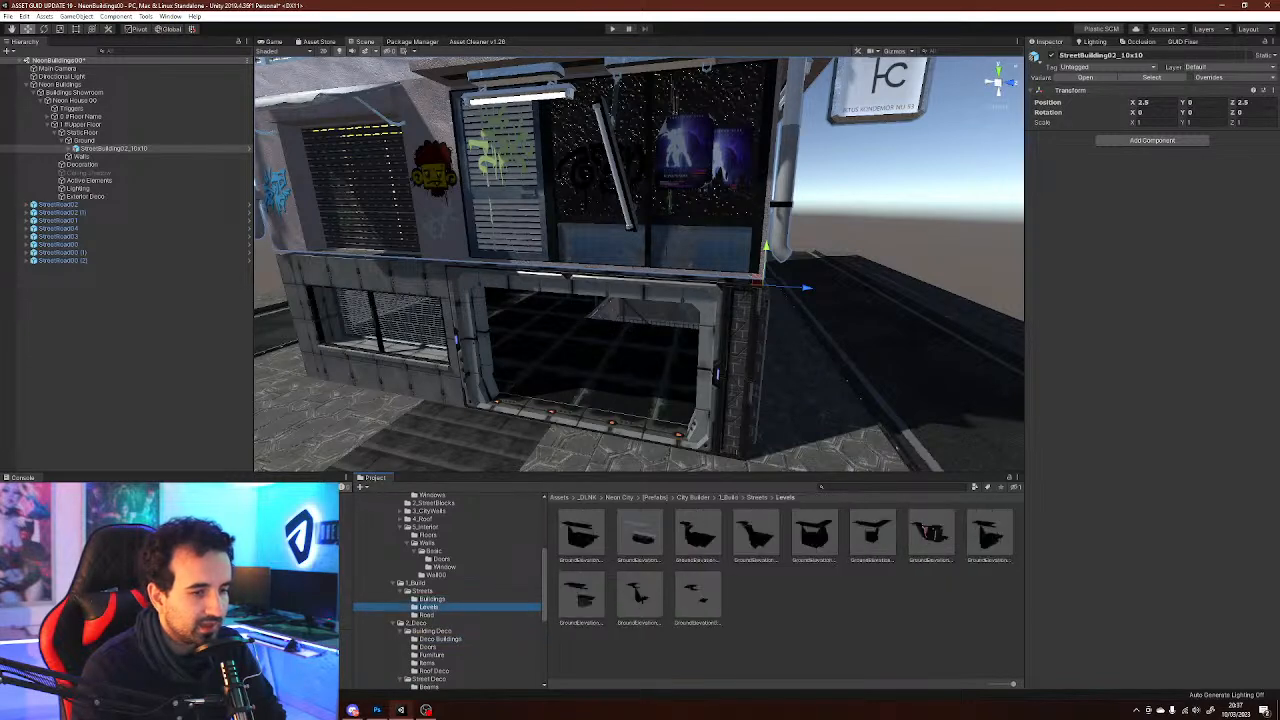
{"action": "left_click", "coordinate": [427, 615]}
{"action": "scroll", "coordinate": [427, 615], "scroll_direction": "down", "scroll_amount": 3}
{"action": "left_click", "coordinate": [441, 669]}
Try adding the FireEscape00 prefab, rotating it 180 degrees and raising it against the building, undoing everything
{"action": "left_click", "coordinate": [868, 534]}
{"action": "right_click_drag", "start_coordinate": [700, 270], "coordinate": [696, 332]}
{"action": "key", "text": "s"}
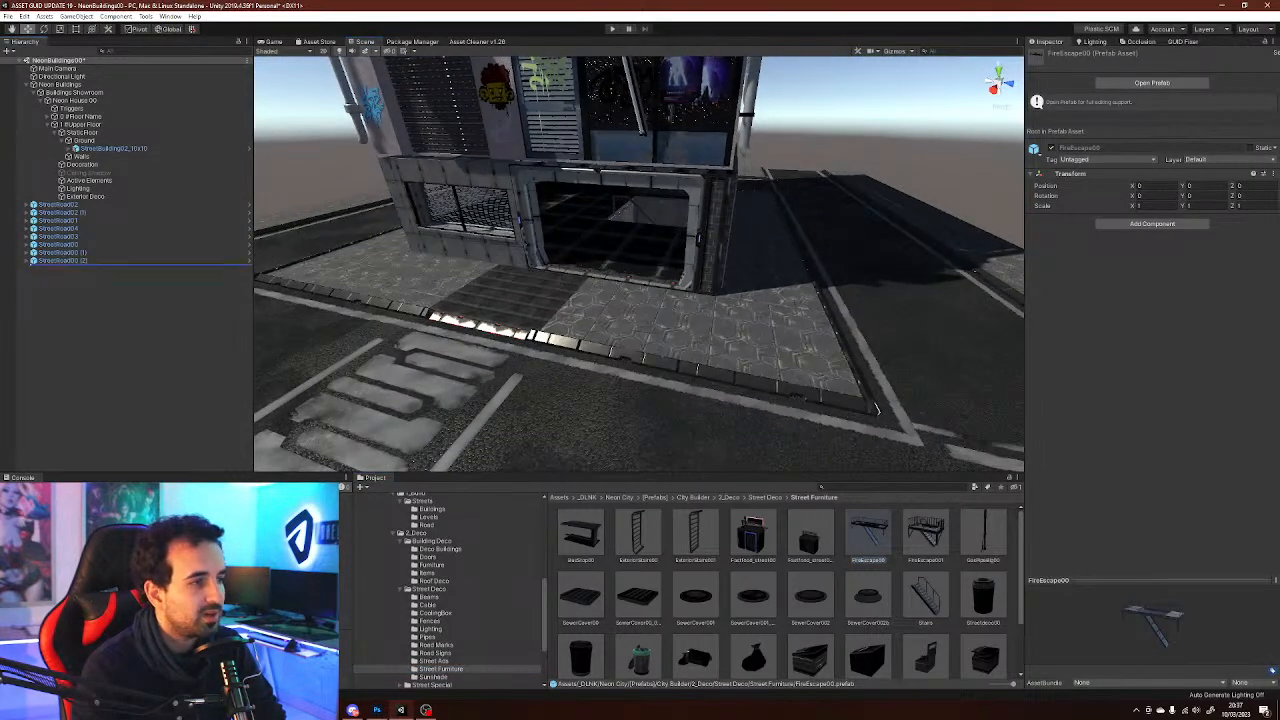
{"action": "left_click_drag", "start_coordinate": [868, 534], "coordinate": [110, 330]}
{"action": "key", "text": "e"}
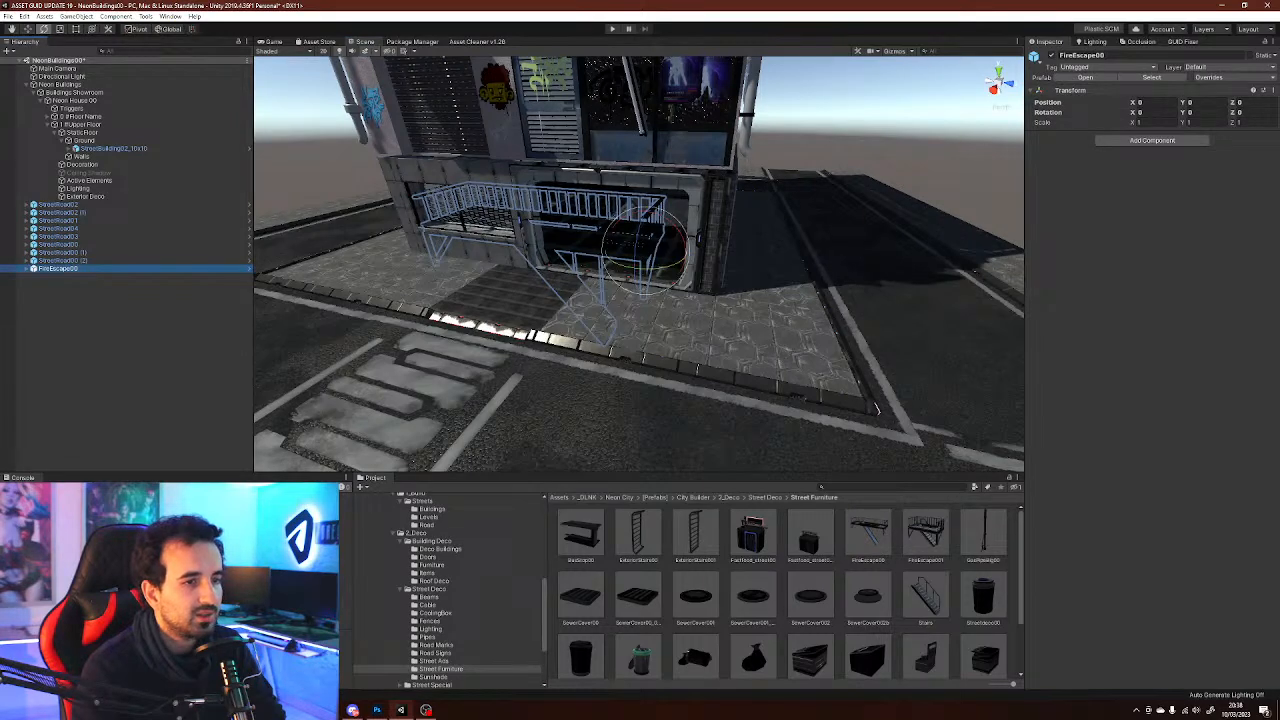
{"action": "left_click_drag", "start_coordinate": [660, 267], "coordinate": [880, 258]}
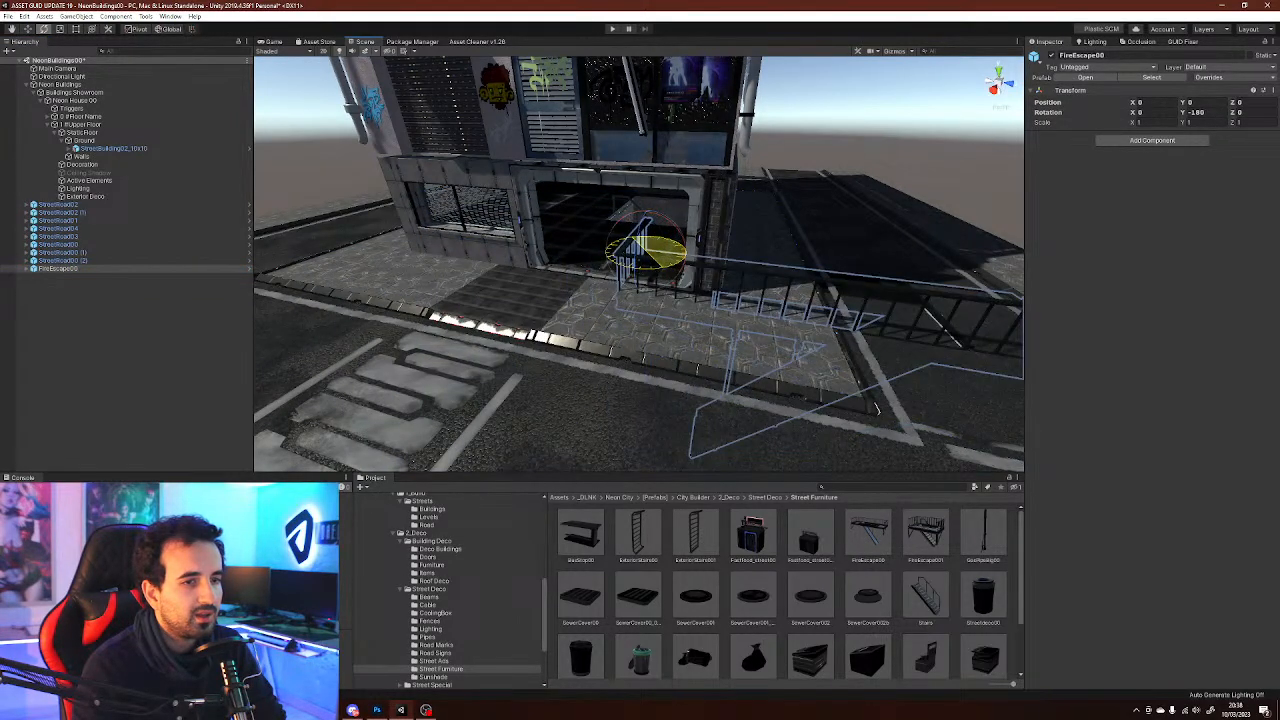
{"action": "key", "text": "w"}
{"action": "left_click_drag", "start_coordinate": [650, 252], "coordinate": [455, 243]}
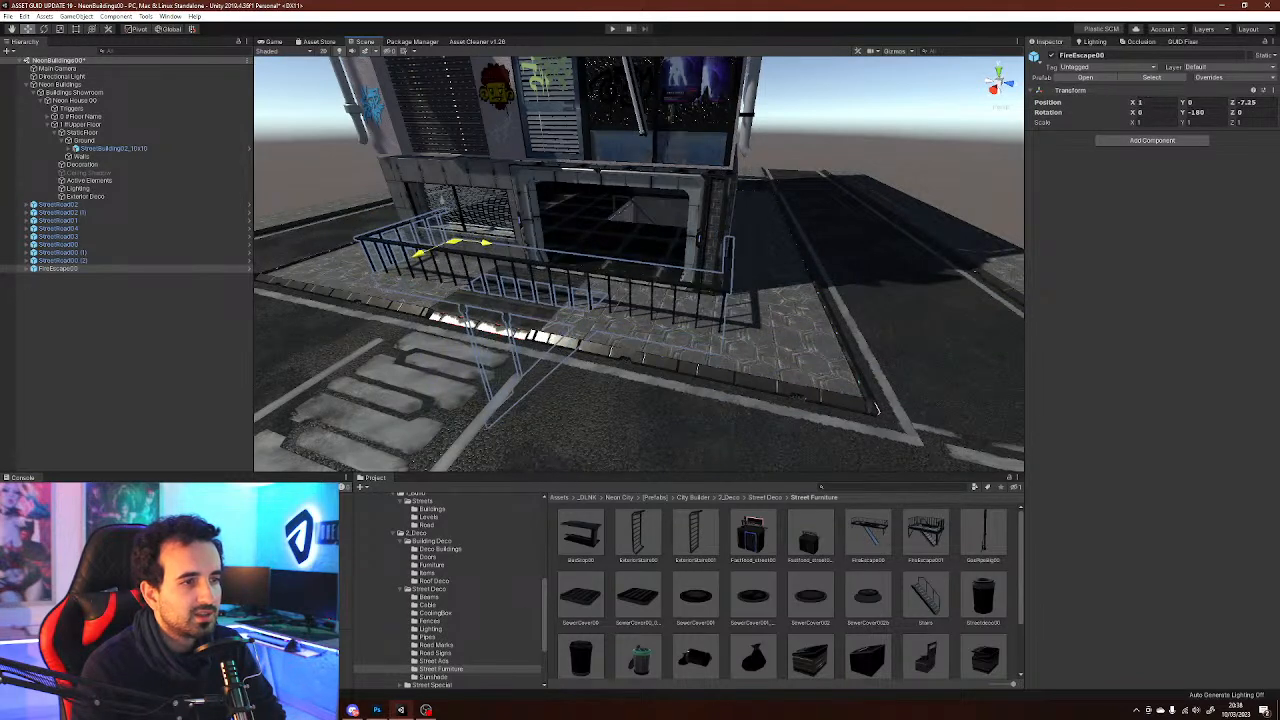
{"action": "left_click_drag", "start_coordinate": [440, 200], "coordinate": [413, 101]}
{"action": "right_click_drag", "start_coordinate": [475, 191], "coordinate": [714, 243]}
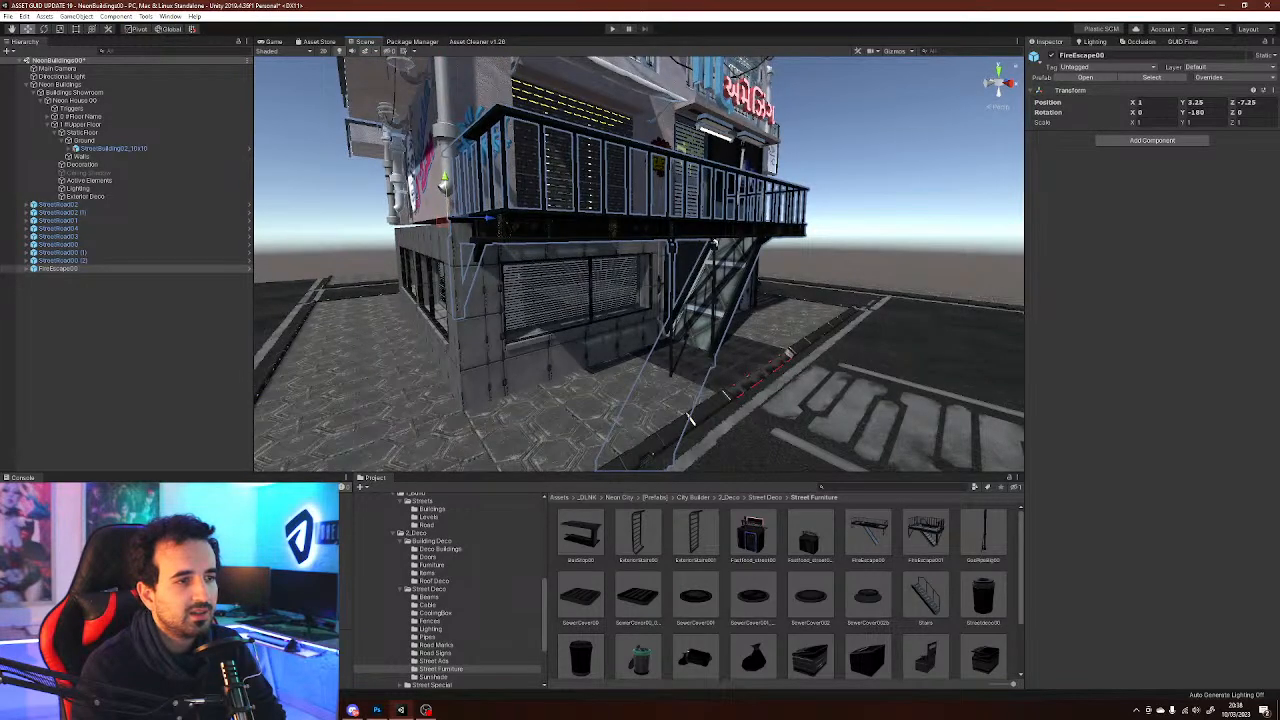
{"action": "key", "text": "ctrl+z"}
{"action": "key", "text": "ctrl+z"}
{"action": "key", "text": "ctrl+z"}
{"action": "key", "text": "ctrl+z"}
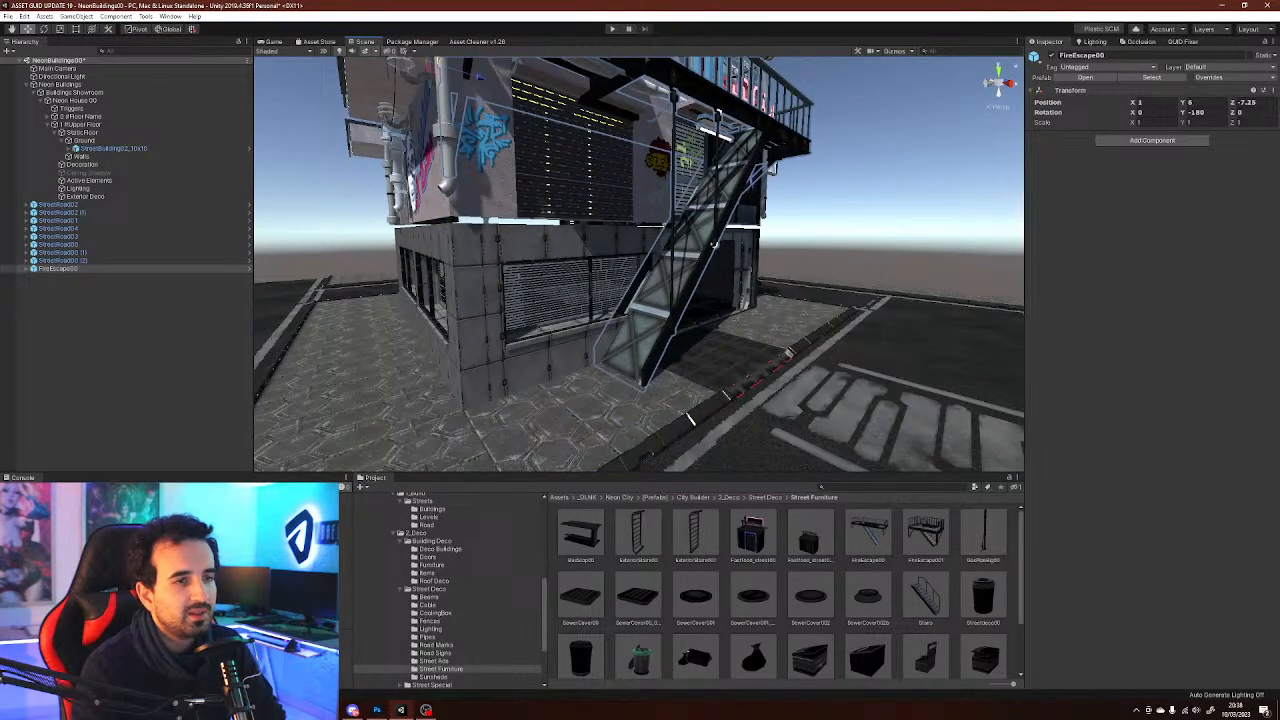
{"action": "key", "text": "ctrl+z"}
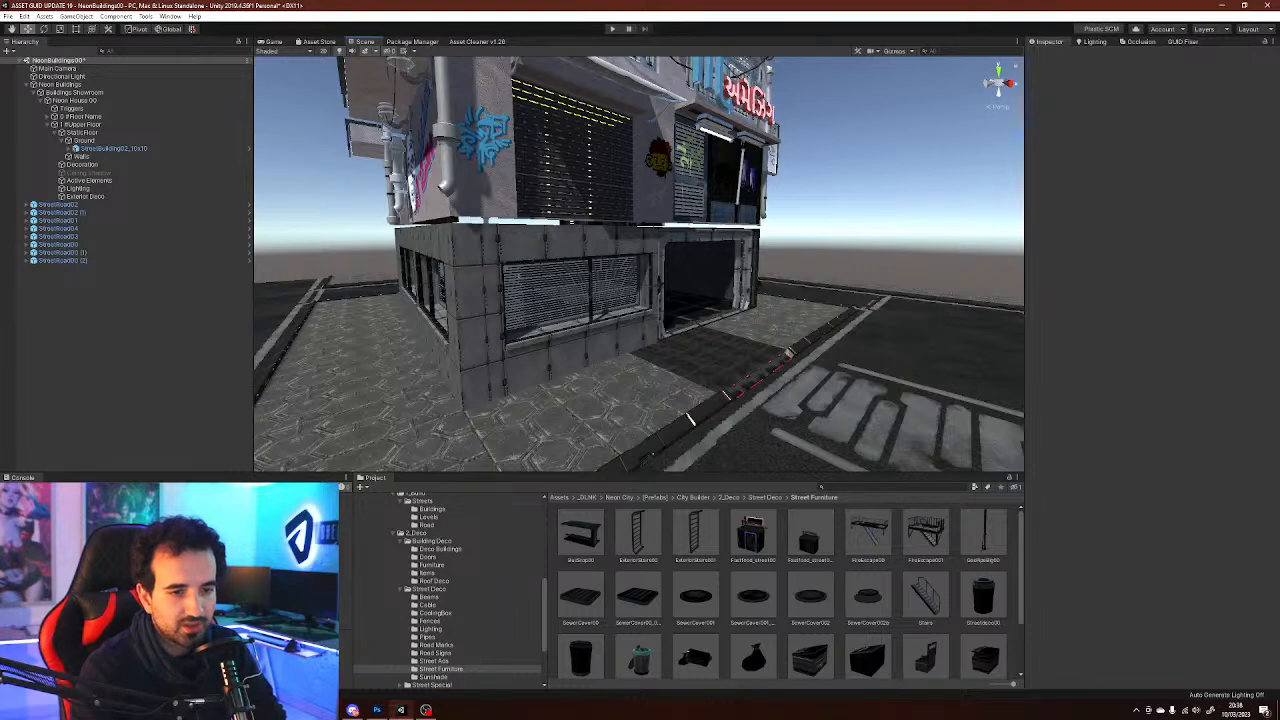
Add the FireEscape01 prefab to the scene and undo its placement moves
{"action": "left_click_drag", "start_coordinate": [926, 533], "coordinate": [120, 340]}
{"action": "left_click_drag", "start_coordinate": [667, 303], "coordinate": [727, 216]}
{"action": "key", "text": "ctrl+z"}
{"action": "key", "text": "ctrl+z"}
{"action": "key", "text": "ctrl+z"}
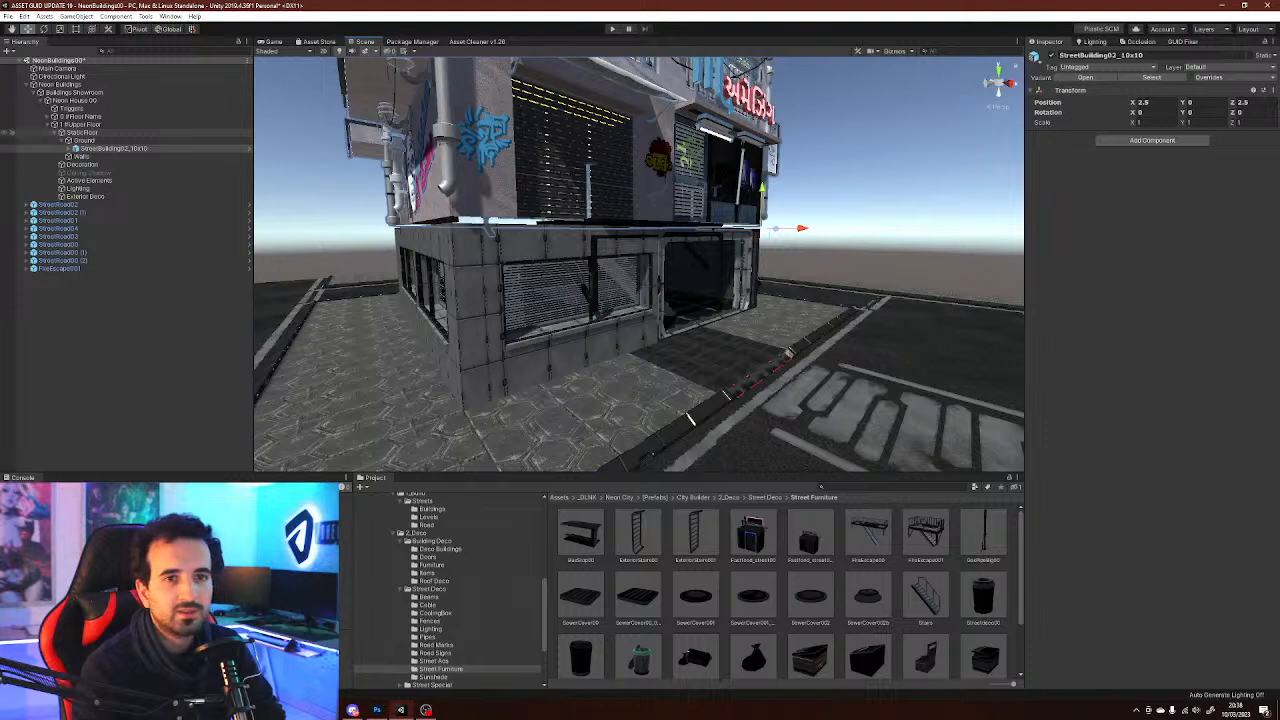
{"action": "key", "text": "ctrl+z"}
{"action": "key", "text": "ctrl+z"}
{"action": "key", "text": "ctrl+z"}
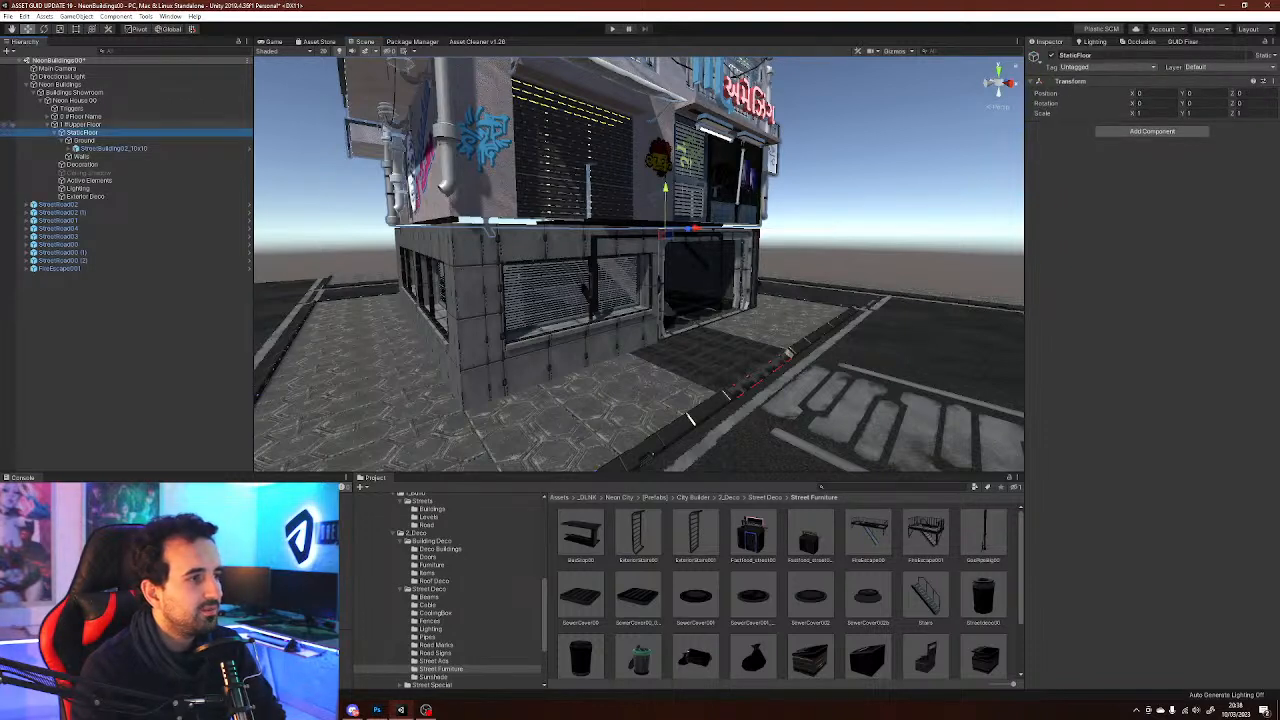
{"action": "left_click_drag", "start_coordinate": [1200, 93], "coordinate": [1194, 93]}
{"action": "key", "text": "BackSpace"}
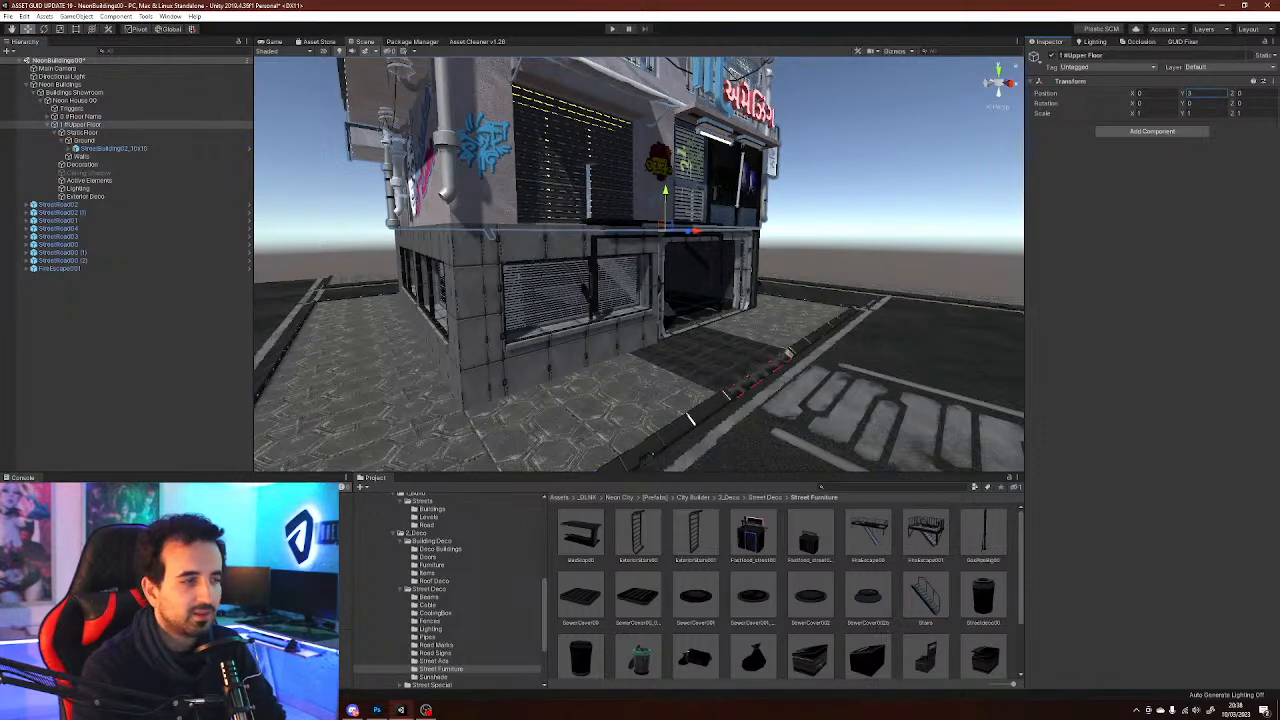
{"action": "left_click", "coordinate": [870, 190]}
{"action": "scroll", "coordinate": [780, 230], "scroll_direction": "up", "scroll_amount": 4}
{"action": "middle_click_drag", "start_coordinate": [780, 230], "coordinate": [735, 280]}
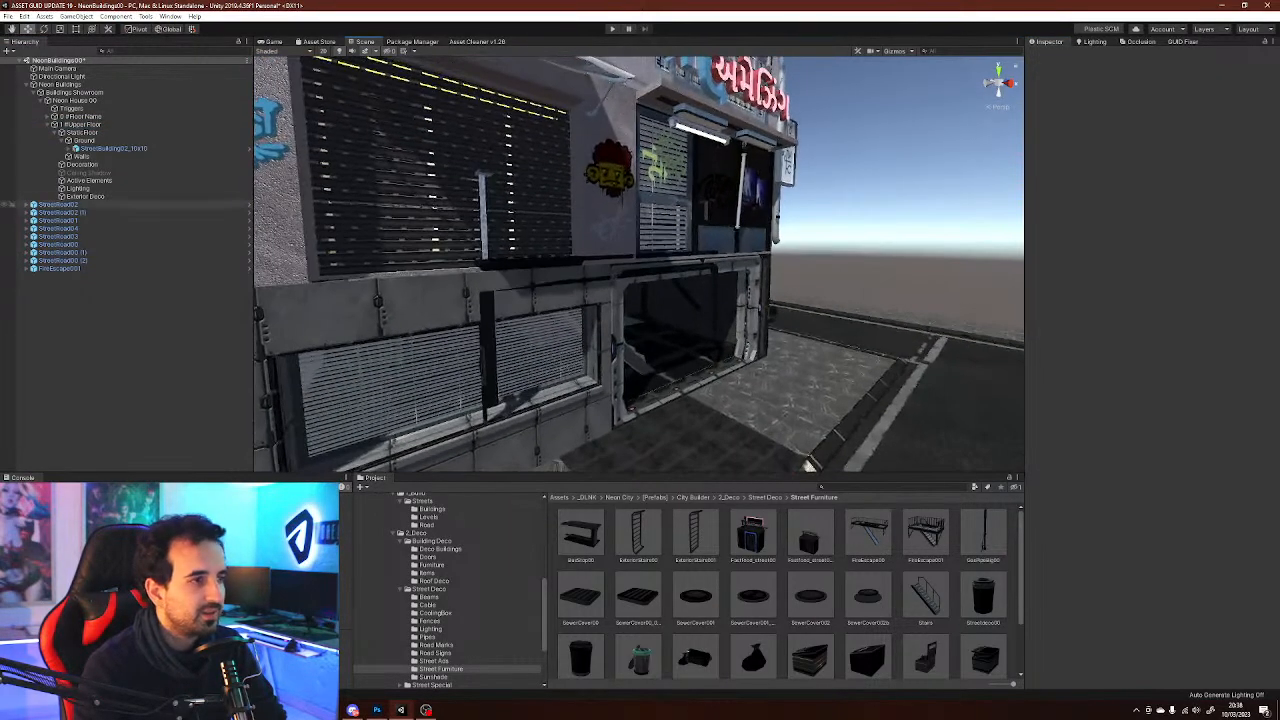
Rotate the street building with the rotate tool, then undo that rotation
{"action": "left_click", "coordinate": [114, 149]}
{"action": "right_click_drag", "start_coordinate": [740, 240], "coordinate": [750, 257]}
{"action": "key", "text": "e"}
{"action": "left_click_drag", "start_coordinate": [757, 237], "coordinate": [925, 240], "text": "ctrl"}
{"action": "key", "text": "ctrl+z"}
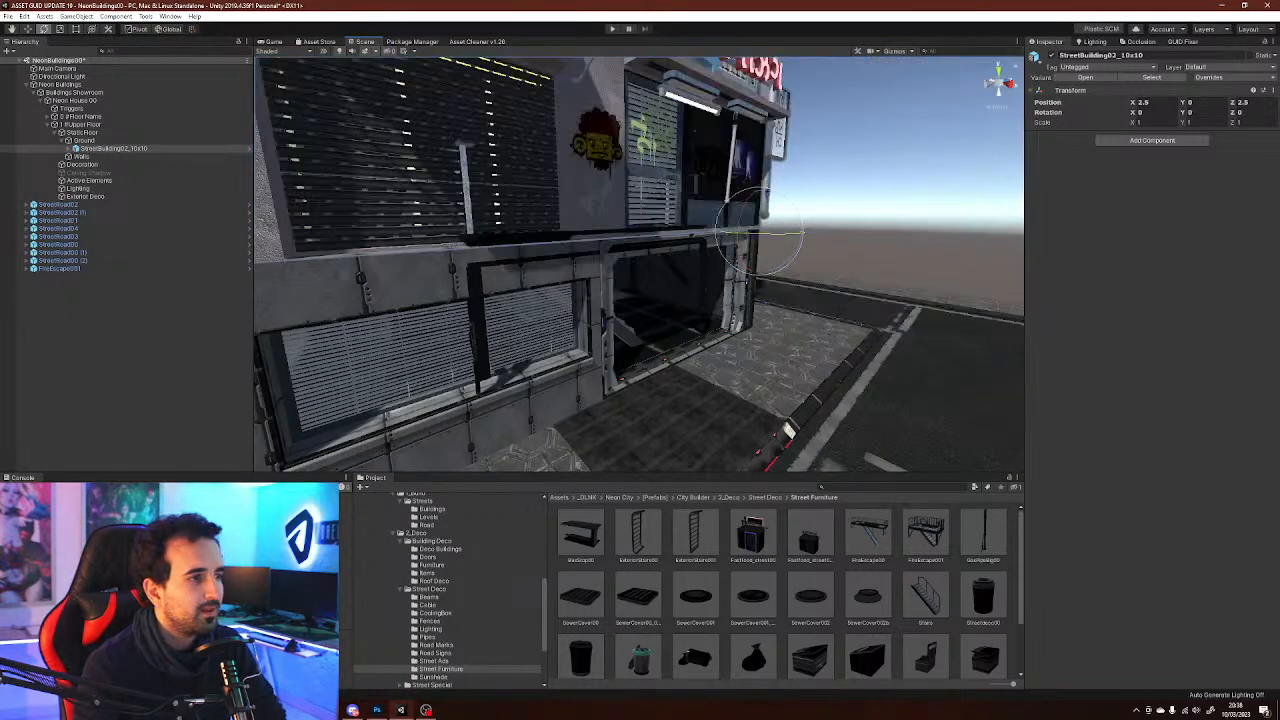
Move the fire escape onto the building's front to X 2, Y 3.25, Z -2.5
{"action": "left_click", "coordinate": [60, 268]}
{"action": "left_click_drag", "start_coordinate": [640, 250], "coordinate": [620, 268], "text": "alt"}
{"action": "left_click_drag", "start_coordinate": [748, 243], "coordinate": [935, 246], "text": "ctrl"}
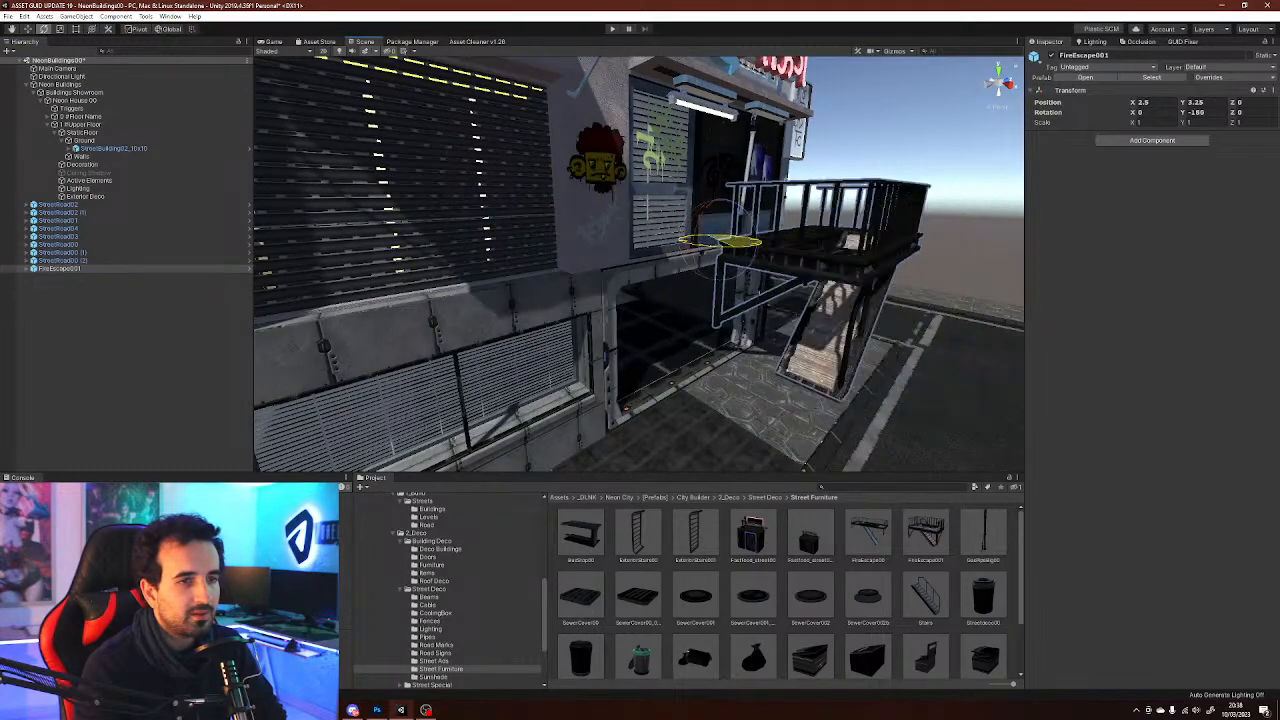
{"action": "right_click_drag", "start_coordinate": [640, 260], "coordinate": [592, 316]}
{"action": "left_click_drag", "start_coordinate": [668, 258], "coordinate": [557, 274]}
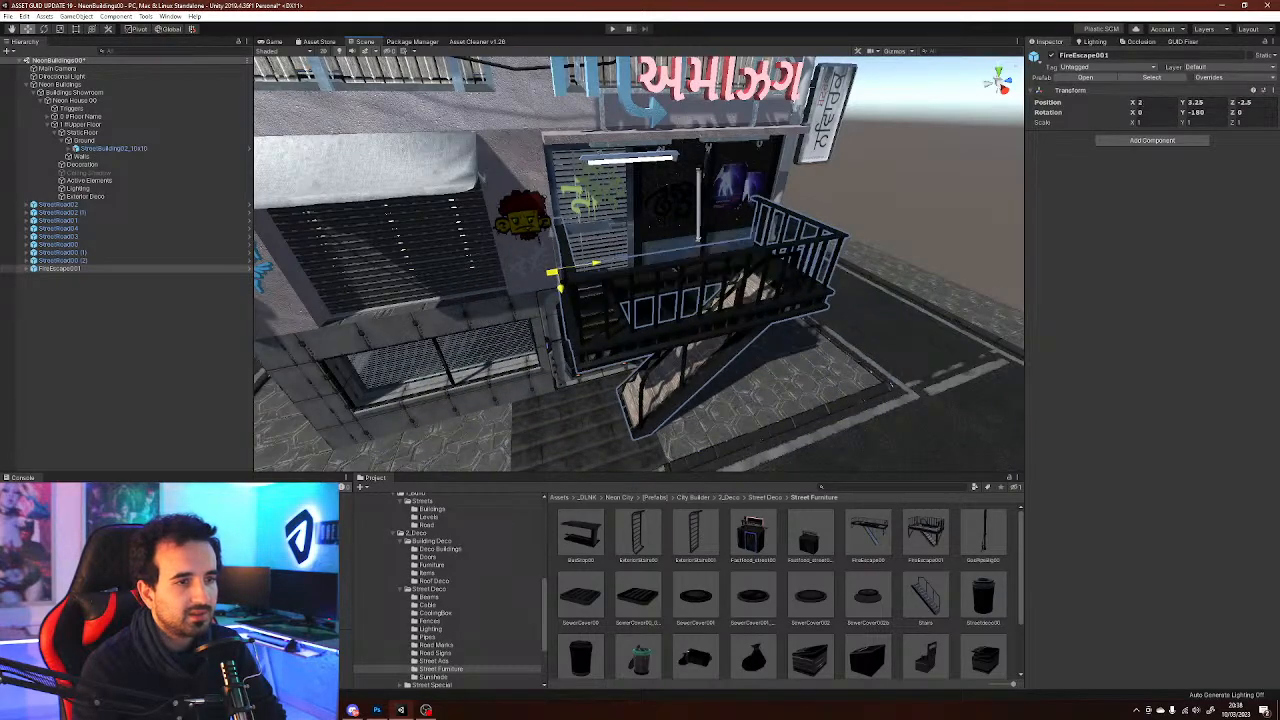
Rotate the street building 90 degrees about Y, then undo it
{"action": "right_click_drag", "start_coordinate": [557, 274], "coordinate": [980, 378]}
{"action": "left_click", "coordinate": [980, 378]}
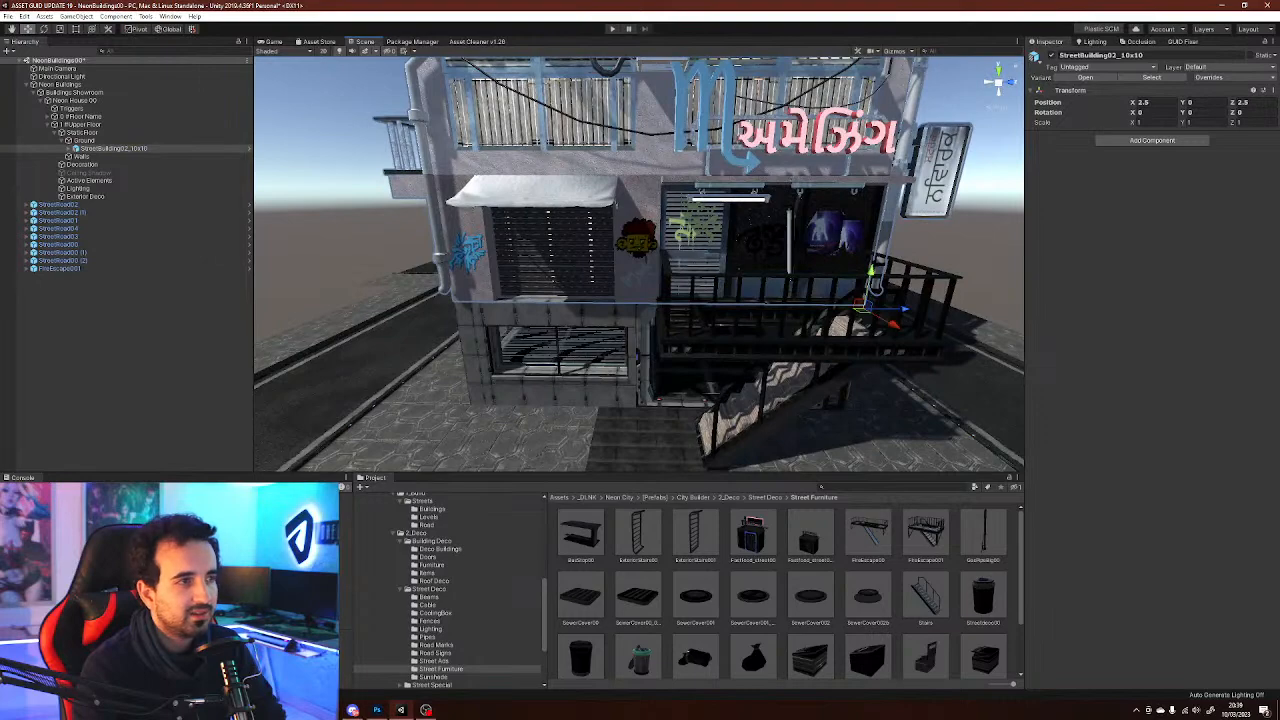
{"action": "left_click_drag", "start_coordinate": [905, 320], "coordinate": [990, 366]}
{"action": "right_click_drag", "start_coordinate": [990, 366], "coordinate": [1015, 368]}
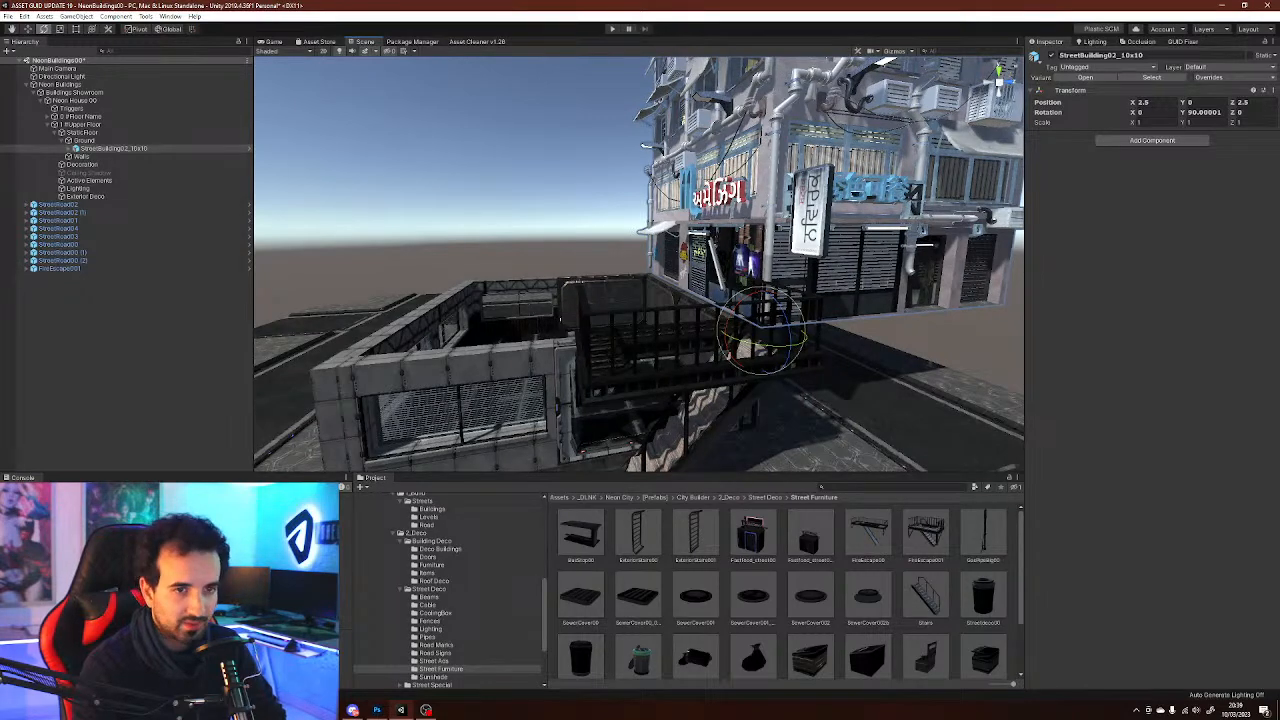
{"action": "key", "text": "ctrl+z"}
Inspect the street building's wall, graffiti and CityWalls04 objects in the scene and hierarchy
{"action": "key", "text": "w"}
{"action": "right_click_drag", "start_coordinate": [560, 320], "coordinate": [541, 372]}
{"action": "left_click", "coordinate": [628, 352]}
{"action": "right_click_drag", "start_coordinate": [628, 352], "coordinate": [640, 268]}
{"action": "left_click", "coordinate": [642, 352]}
{"action": "left_click", "coordinate": [675, 290]}
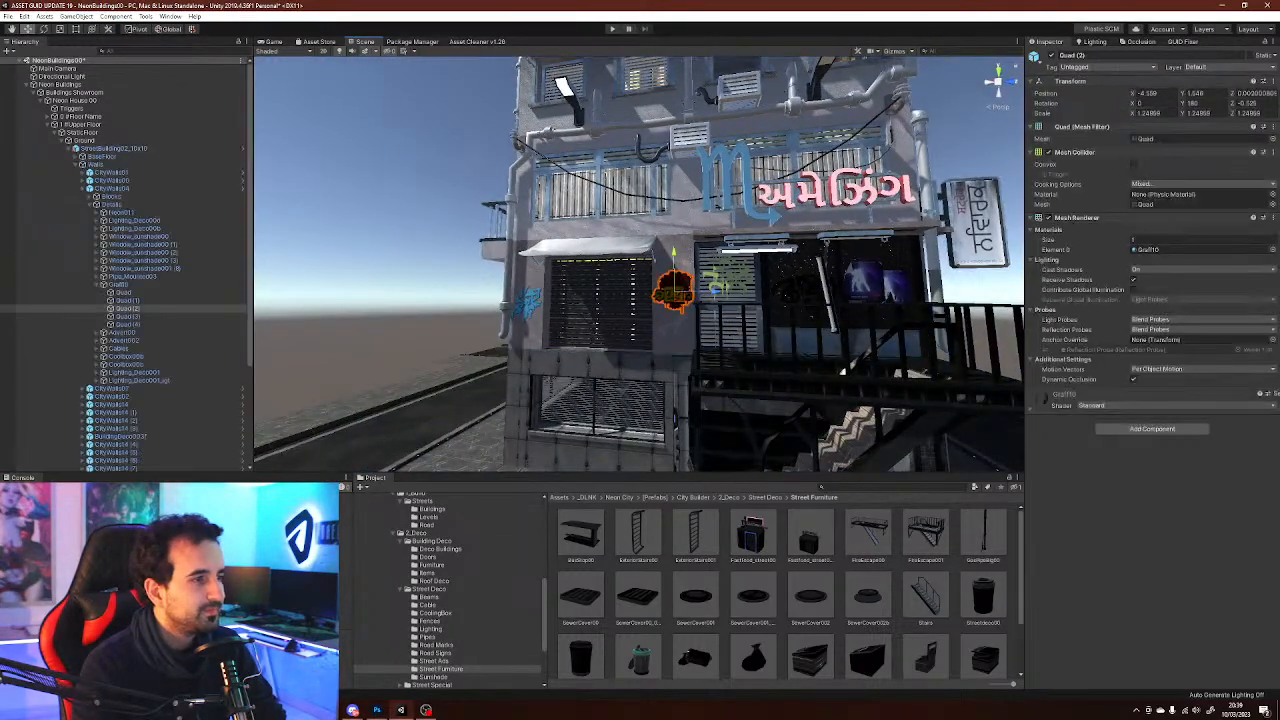
{"action": "left_click", "coordinate": [110, 188]}
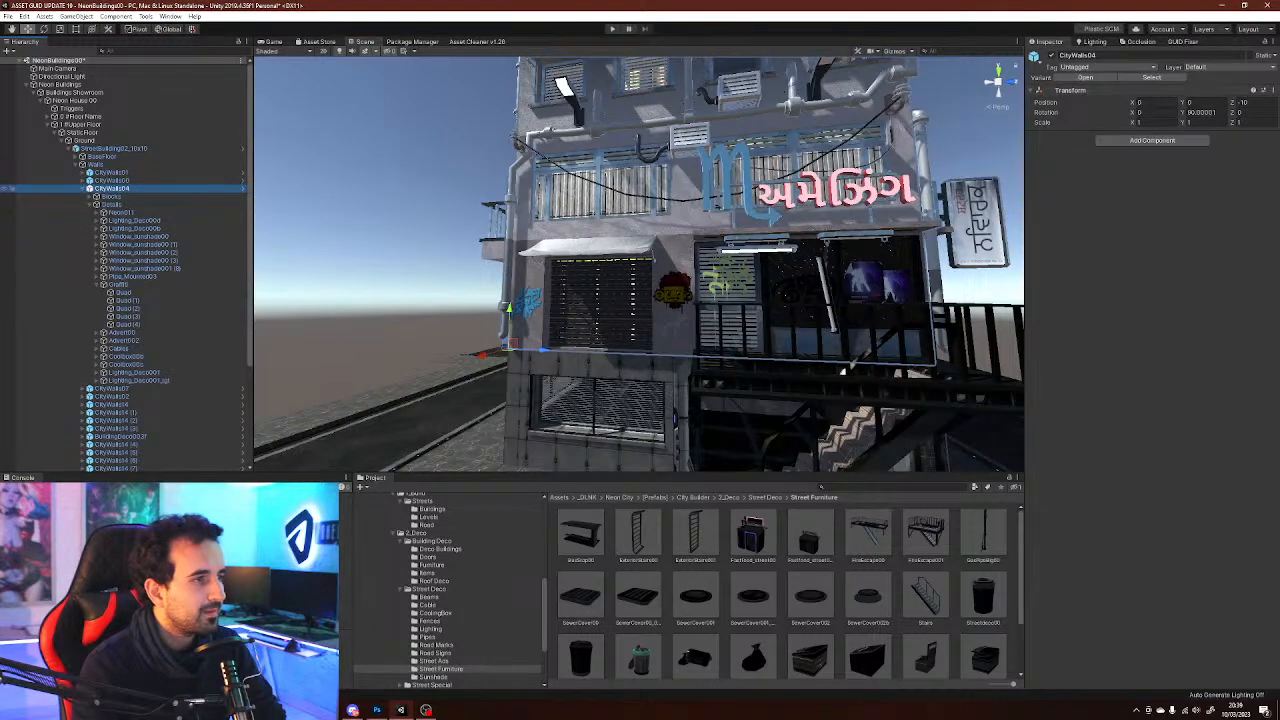
{"action": "left_click", "coordinate": [82, 188]}
{"action": "left_click", "coordinate": [130, 438]}
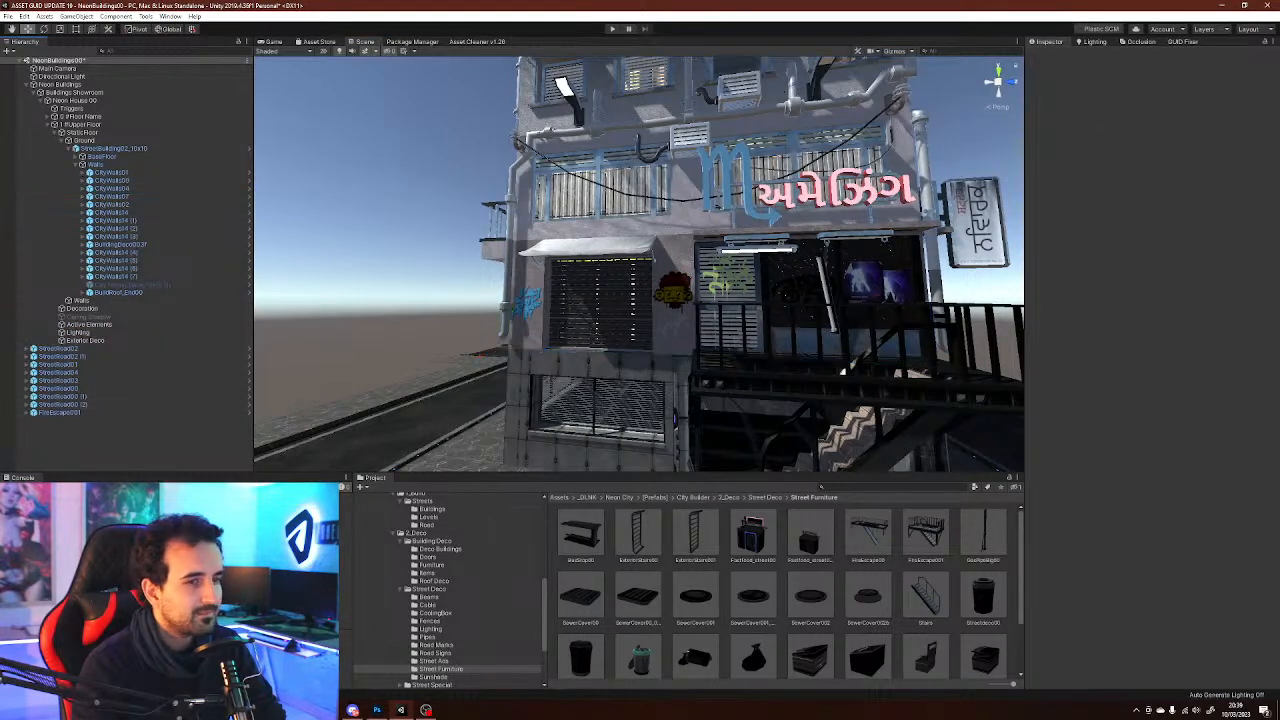
{"action": "right_click_drag", "start_coordinate": [560, 290], "coordinate": [602, 325]}
Select the fire escape and delete it from the scene
{"action": "left_click", "coordinate": [607, 223]}
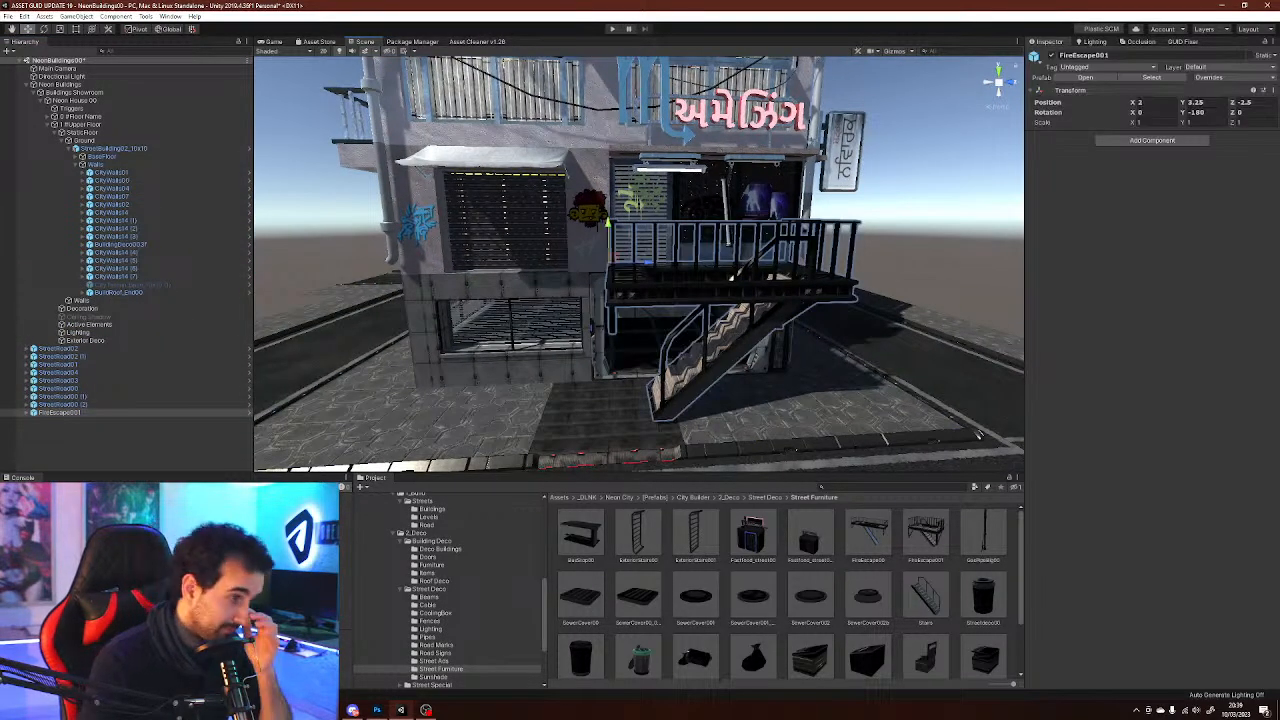
{"action": "key", "text": "Delete"}
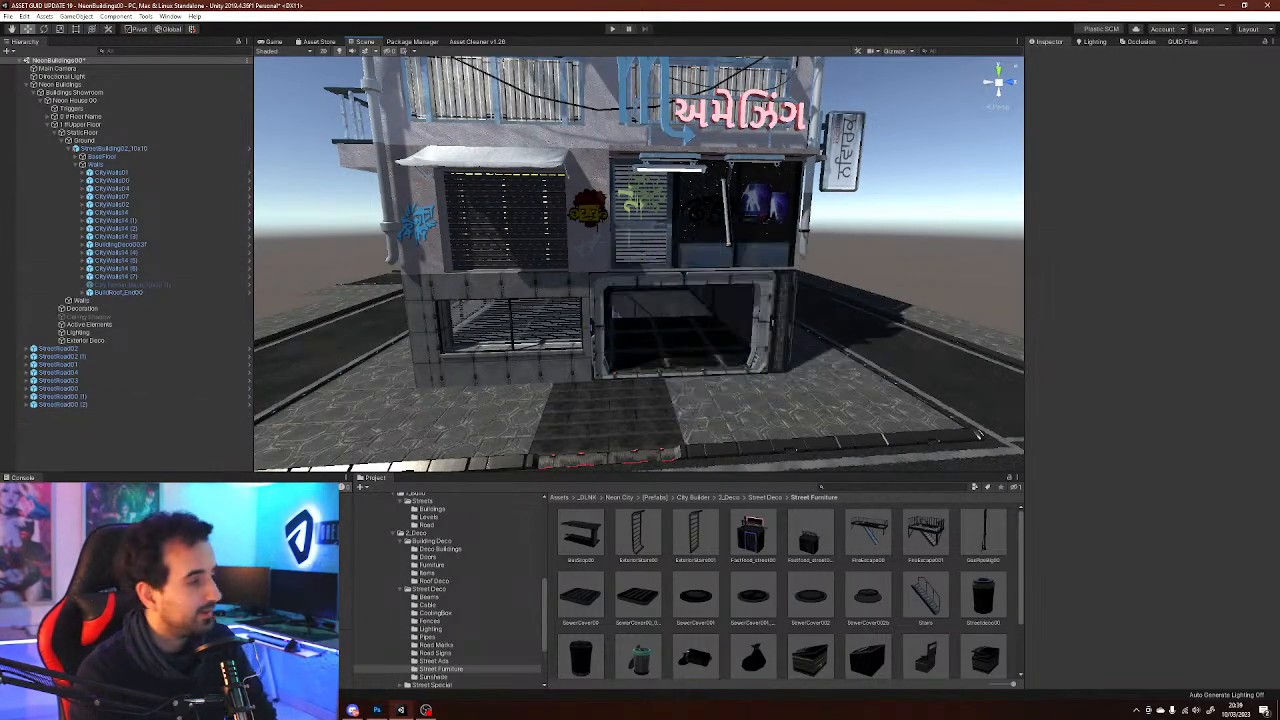
Collapse the upper floor's hierarchy and fly the view down to the ground-floor entrance
{"action": "right_click_drag", "start_coordinate": [607, 223], "coordinate": [630, 250]}
{"action": "right_click_drag", "start_coordinate": [473, 381], "coordinate": [456, 452]}
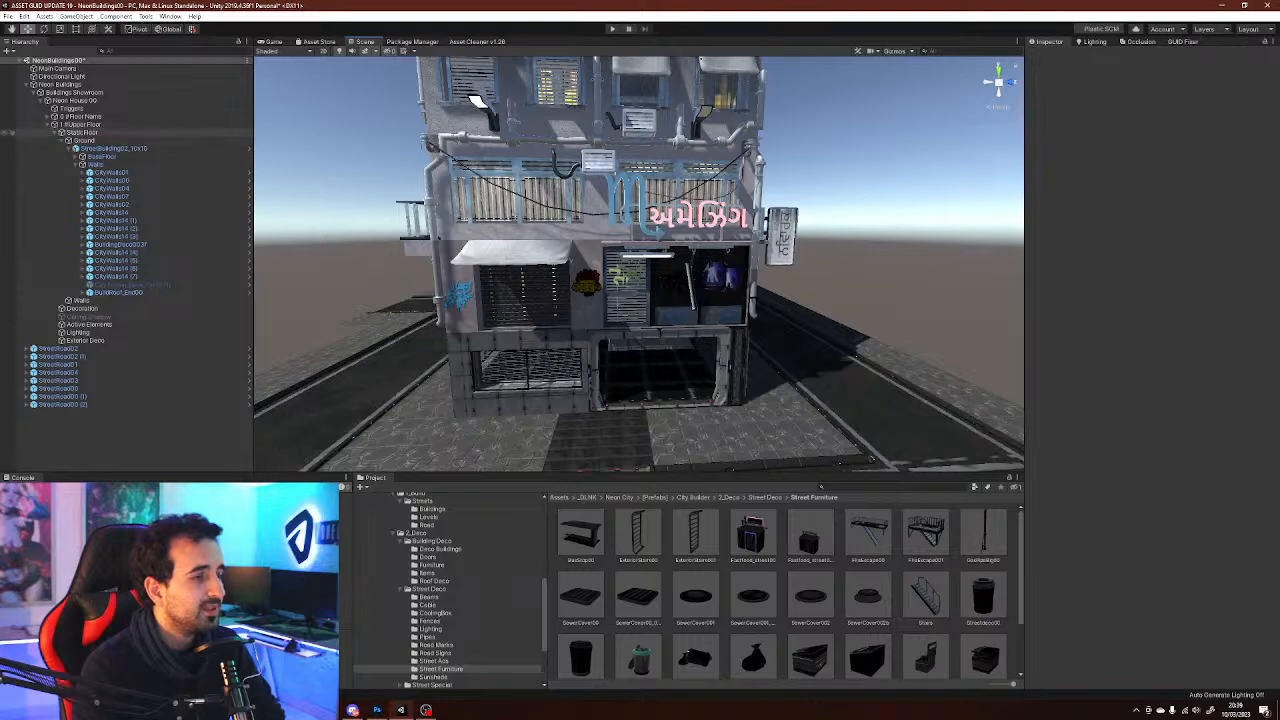
{"action": "left_click", "coordinate": [55, 132]}
{"action": "left_click", "coordinate": [47, 124]}
{"action": "left_click", "coordinate": [82, 125]}
{"action": "left_click", "coordinate": [120, 290]}
{"action": "right_click_drag", "start_coordinate": [450, 340], "coordinate": [422, 404]}
{"action": "key", "text": "w"}
{"action": "key", "text": "w"}
{"action": "key", "text": "s"}
{"action": "key", "text": "d"}
{"action": "key", "text": "w"}
{"action": "right_click", "coordinate": [170, 269]}
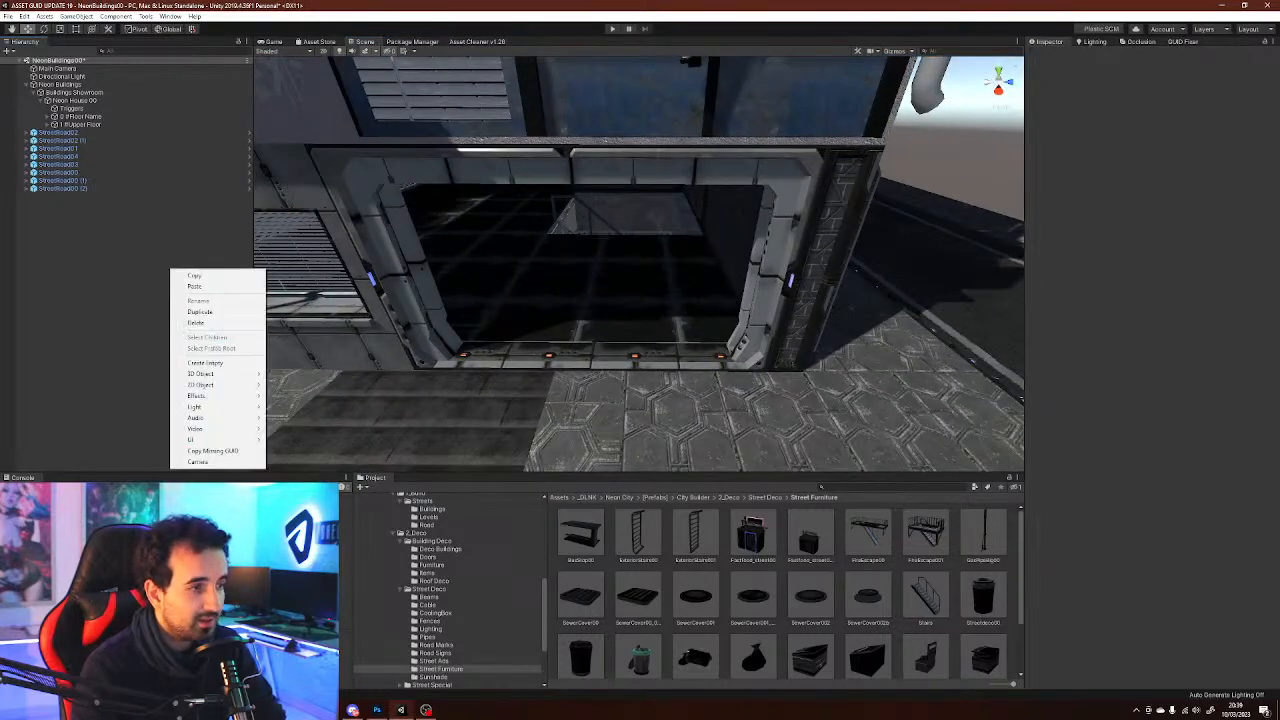
{"action": "key", "text": "Escape"}
Open the Neon City folder in the project browser
{"action": "scroll", "coordinate": [450, 590], "scroll_direction": "up", "scroll_amount": 7}
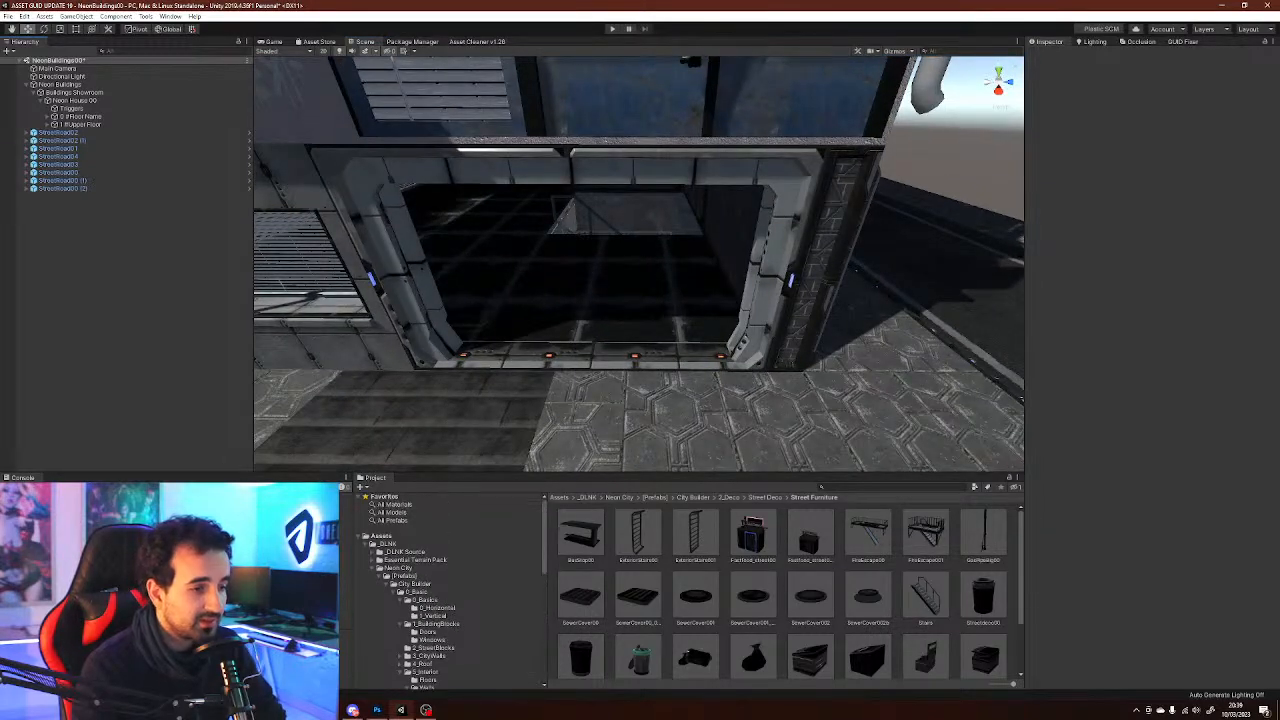
{"action": "left_click", "coordinate": [404, 576]}
{"action": "left_click", "coordinate": [398, 568]}
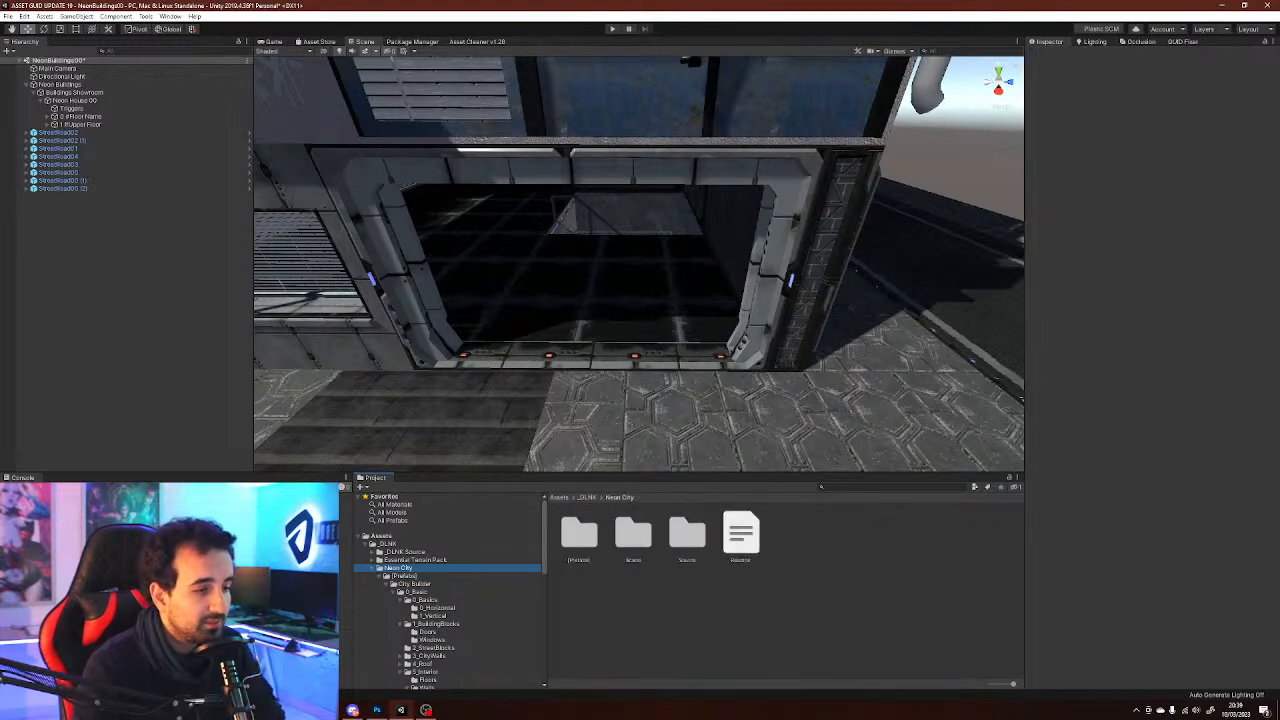
Open the Source Prefabs Chars folder and add the Char_Robot_Eco character prefab to the scene
{"action": "left_click", "coordinate": [405, 552]}
{"action": "left_click", "coordinate": [633, 535]}
{"action": "left_click", "coordinate": [687, 535]}
{"action": "left_click", "coordinate": [741, 535]}
{"action": "left_click", "coordinate": [795, 535]}
{"action": "double_click", "coordinate": [849, 535]}
{"action": "double_click", "coordinate": [579, 533]}
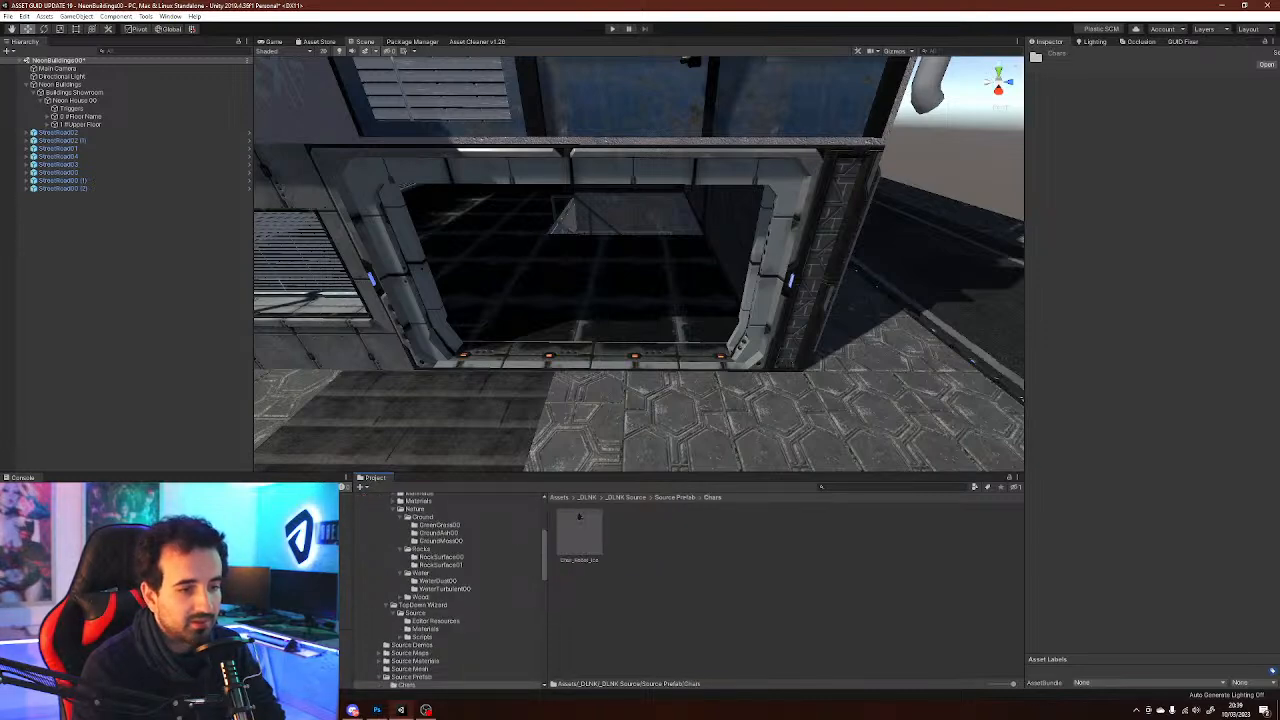
{"action": "left_click_drag", "start_coordinate": [579, 533], "coordinate": [140, 270]}
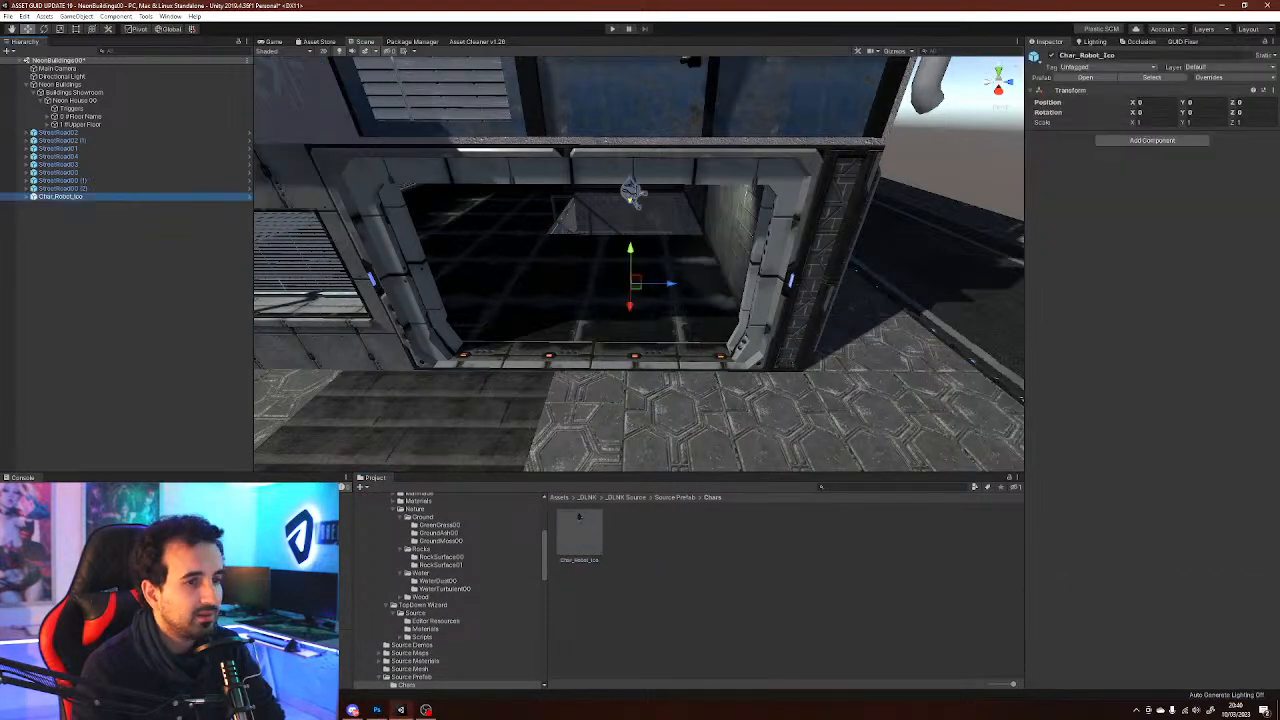
Move the robot character into the ground-floor entrance of the building
{"action": "right_click_drag", "start_coordinate": [640, 300], "coordinate": [641, 292]}
{"action": "left_click_drag", "start_coordinate": [637, 298], "coordinate": [577, 434]}
{"action": "right_click_drag", "start_coordinate": [577, 434], "coordinate": [540, 408]}
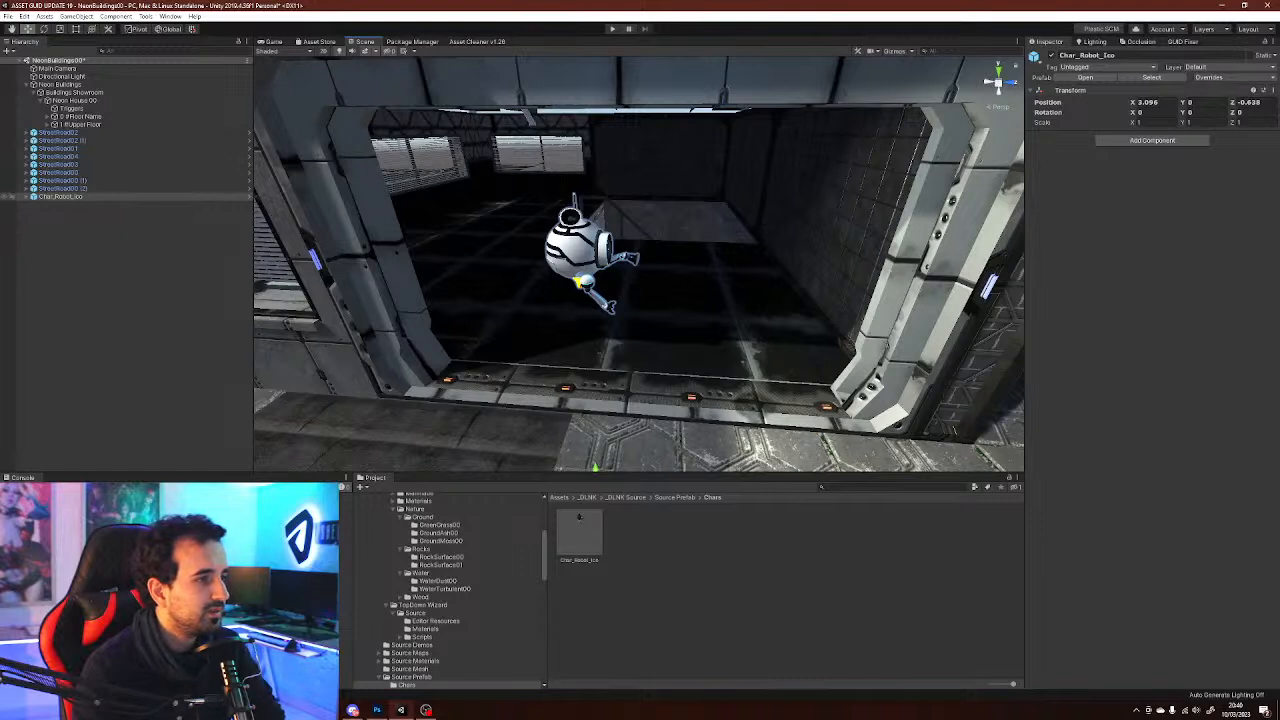
Inspect the robot's Control (Col) character controller and the Neon Buildings scene settings
{"action": "left_click", "coordinate": [64, 204]}
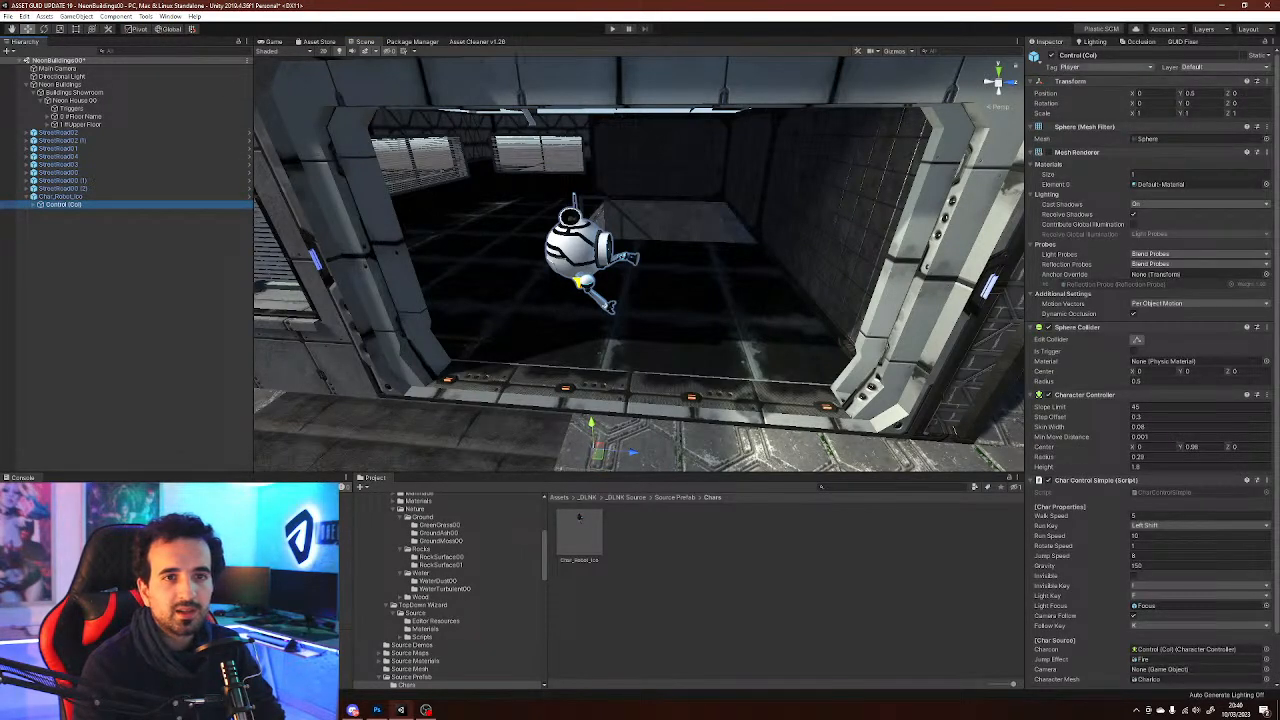
{"action": "scroll", "coordinate": [1150, 365], "scroll_direction": "down", "scroll_amount": 2}
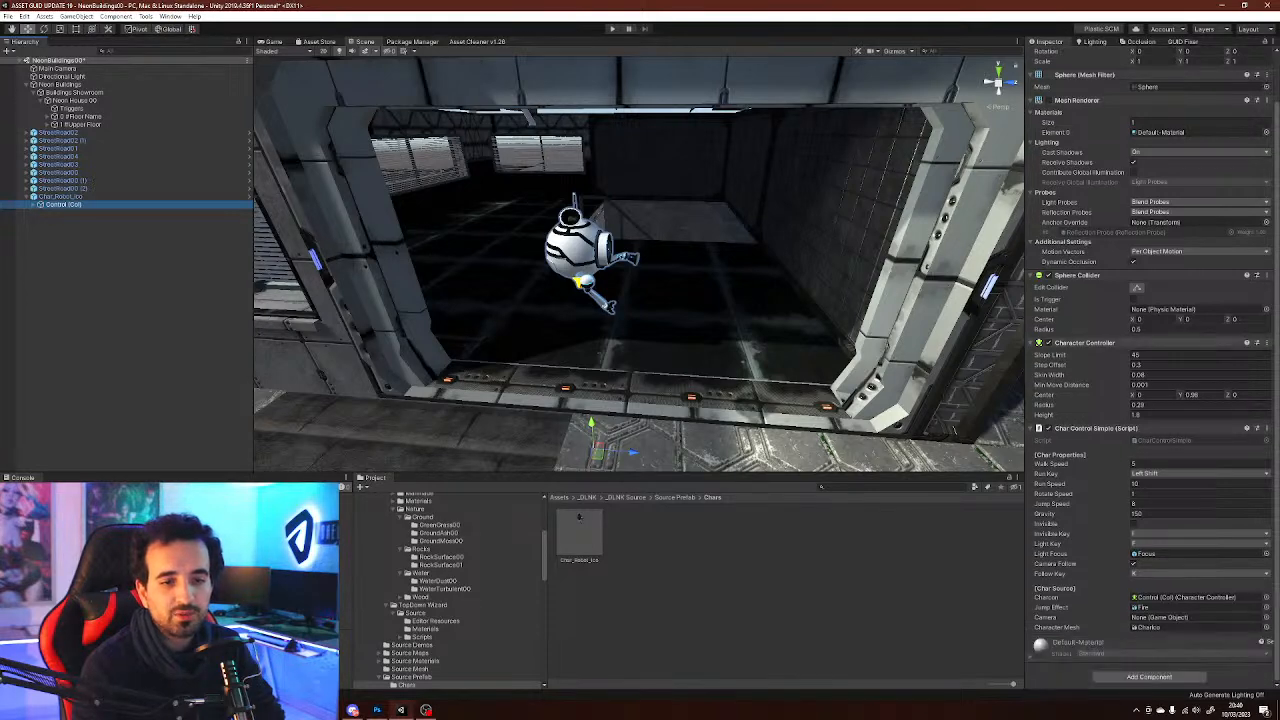
{"action": "left_click", "coordinate": [130, 300]}
{"action": "scroll", "coordinate": [600, 260], "scroll_direction": "down", "scroll_amount": 1}
{"action": "middle_click_drag", "start_coordinate": [600, 260], "coordinate": [755, 362]}
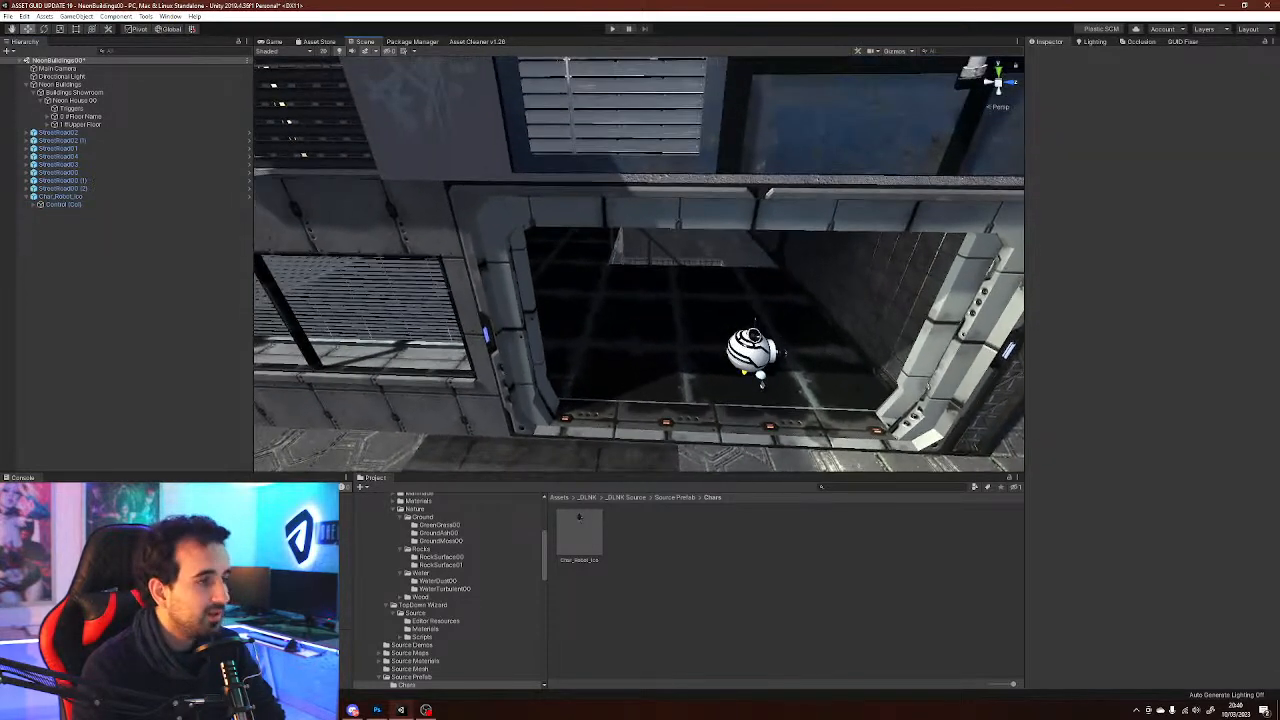
{"action": "left_click", "coordinate": [62, 85]}
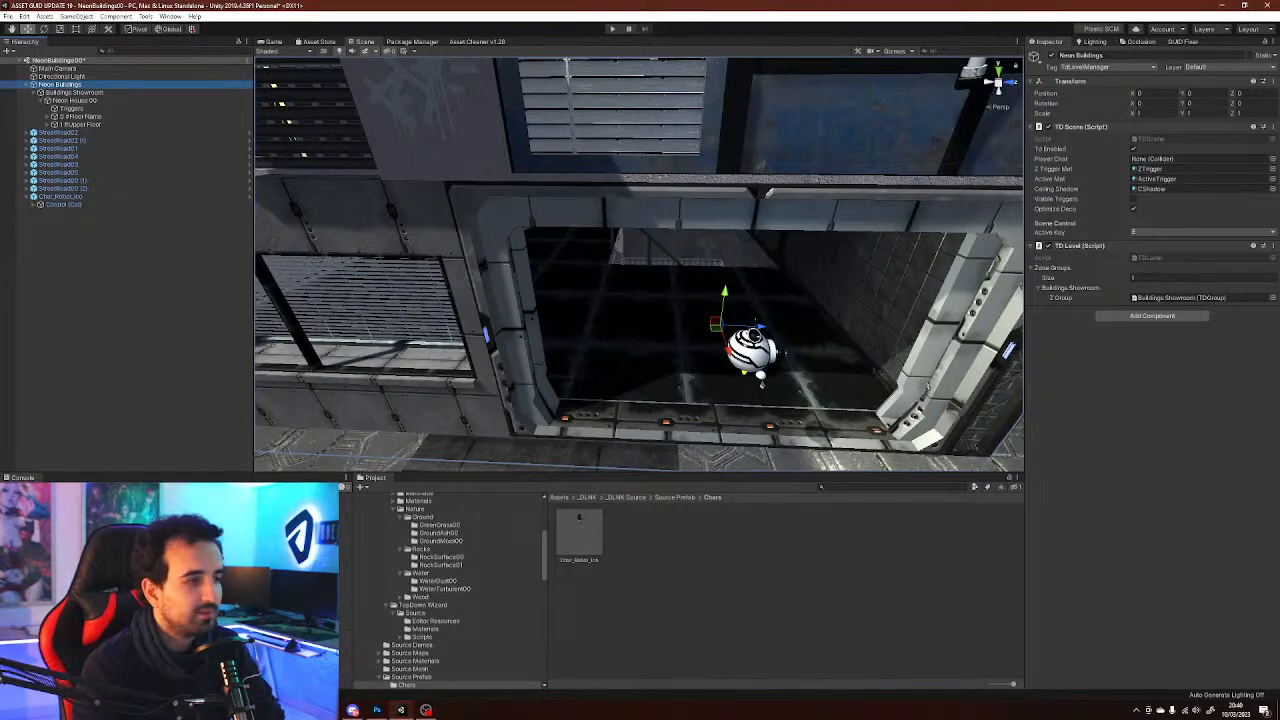
{"action": "left_click", "coordinate": [130, 320]}
{"action": "right_click_drag", "start_coordinate": [610, 265], "coordinate": [715, 240]}
{"action": "right_click_drag", "start_coordinate": [710, 383], "coordinate": [738, 147]}
{"action": "left_click_drag", "start_coordinate": [700, 260], "coordinate": [640, 300], "text": "alt"}
{"action": "right_click_drag", "start_coordinate": [640, 300], "coordinate": [590, 225]}
{"action": "right_click", "coordinate": [156, 254]}
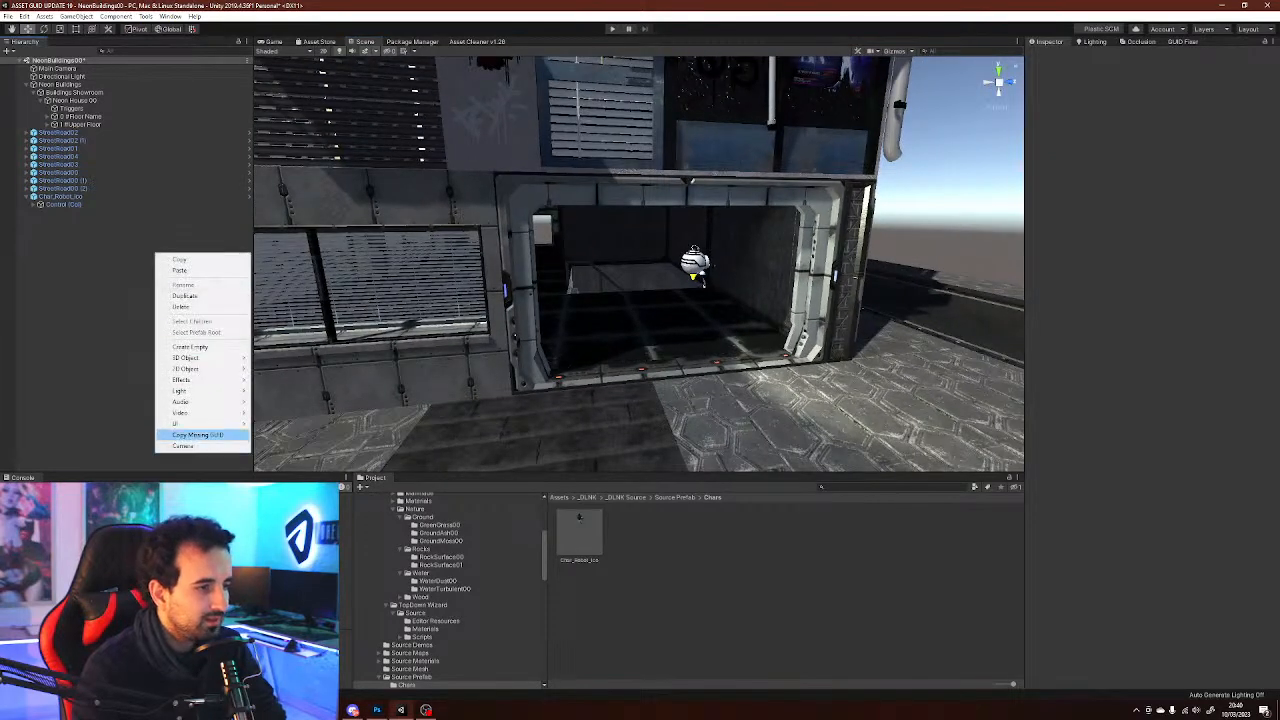
{"action": "mouse_move", "coordinate": [200, 380]}
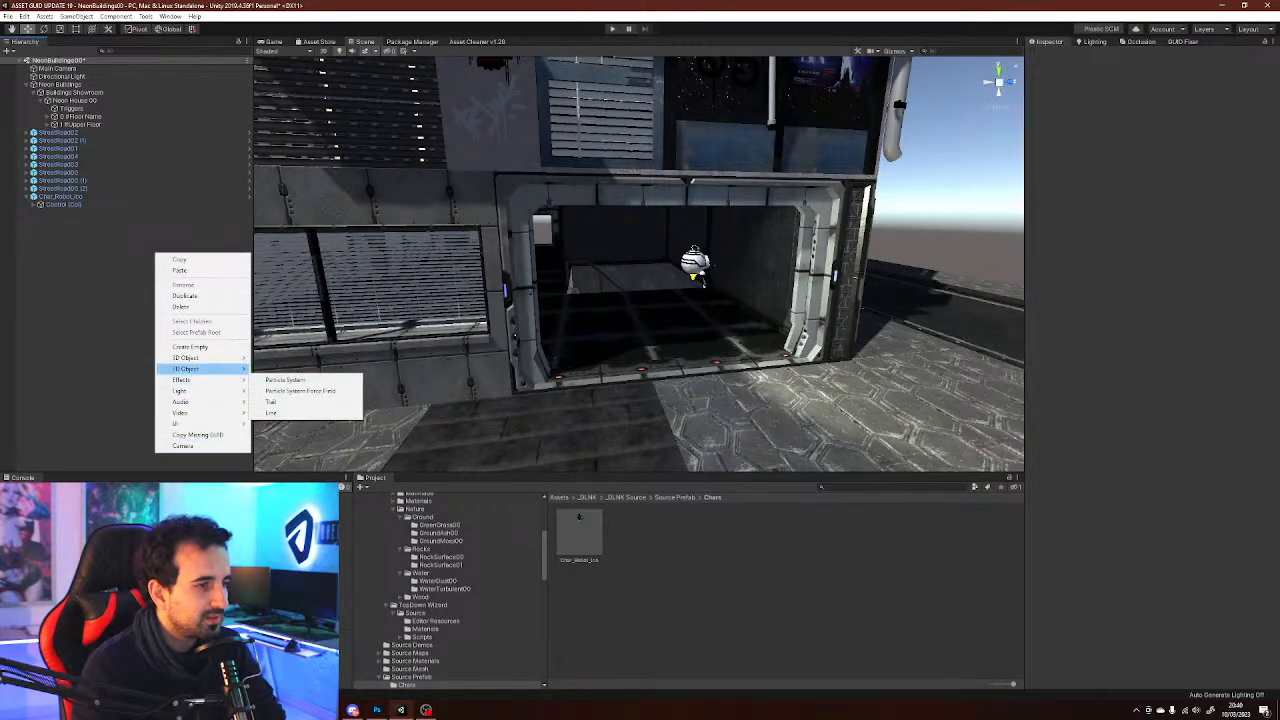
{"action": "mouse_move", "coordinate": [200, 357]}
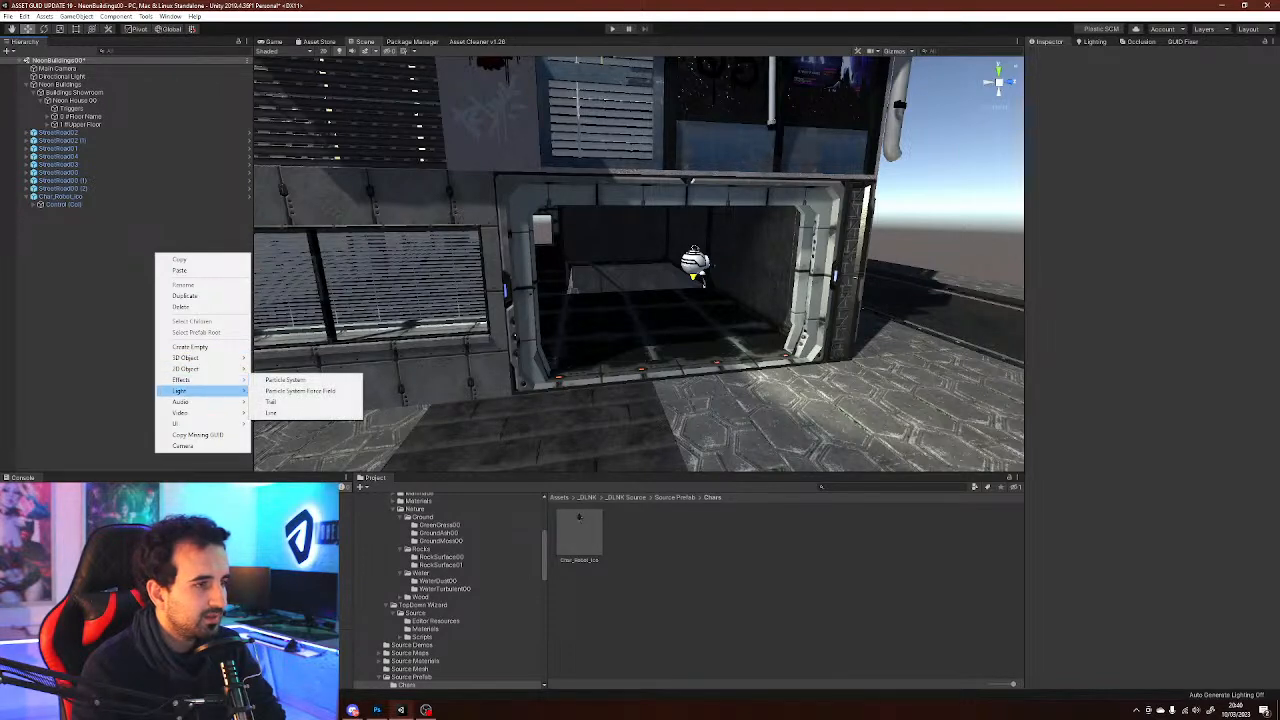
{"action": "key", "text": "Escape"}
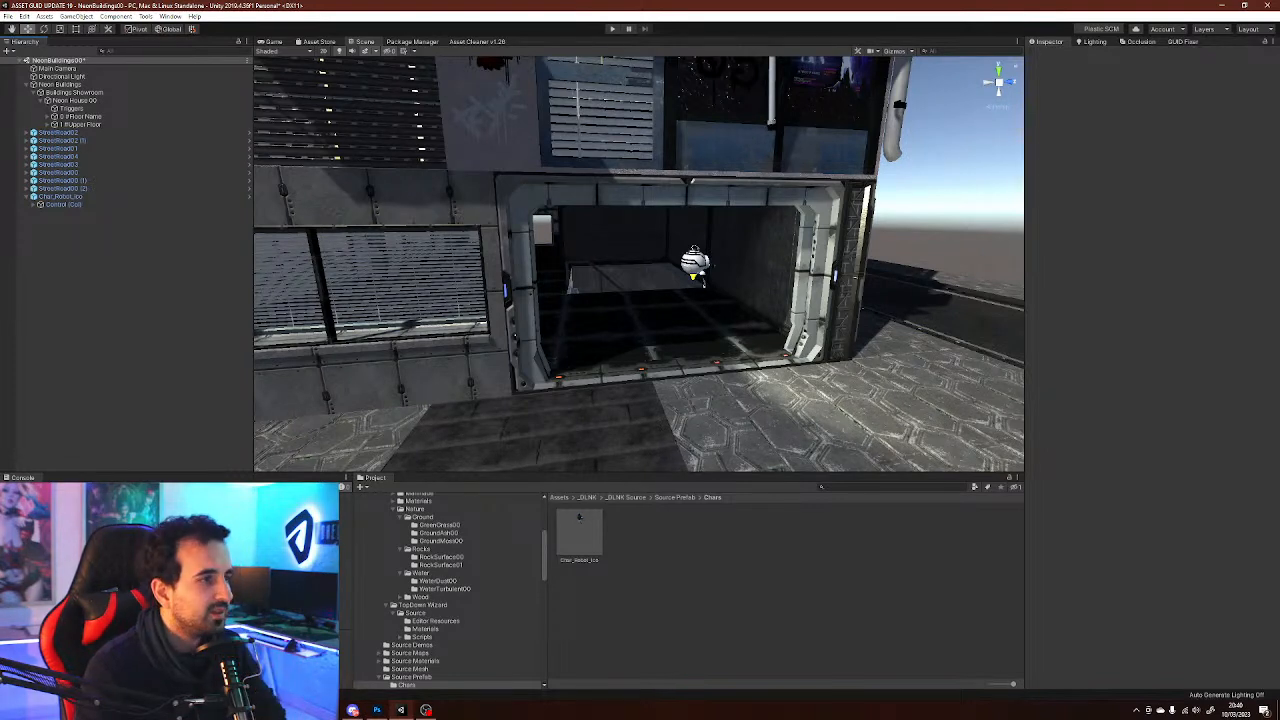
Review the Neon Buildings, Main Camera and Buildings Showroom objects in the Inspector
{"action": "left_click", "coordinate": [60, 84]}
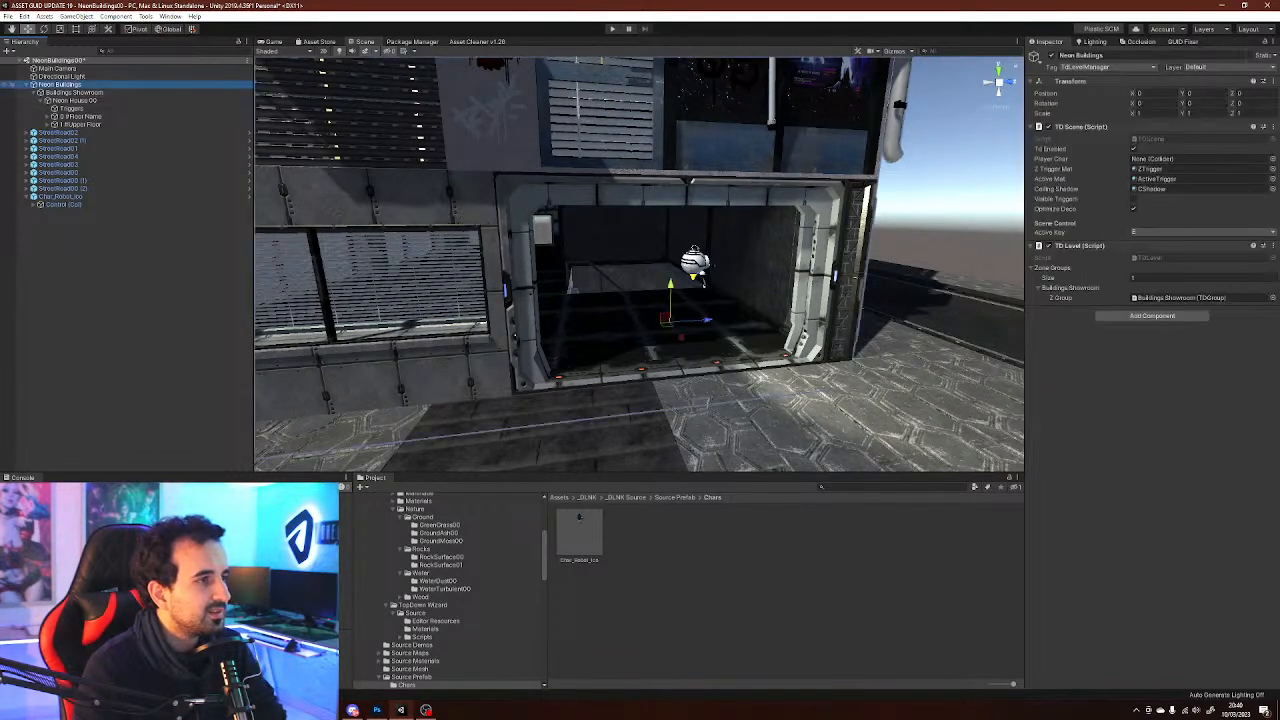
{"action": "left_click", "coordinate": [58, 68]}
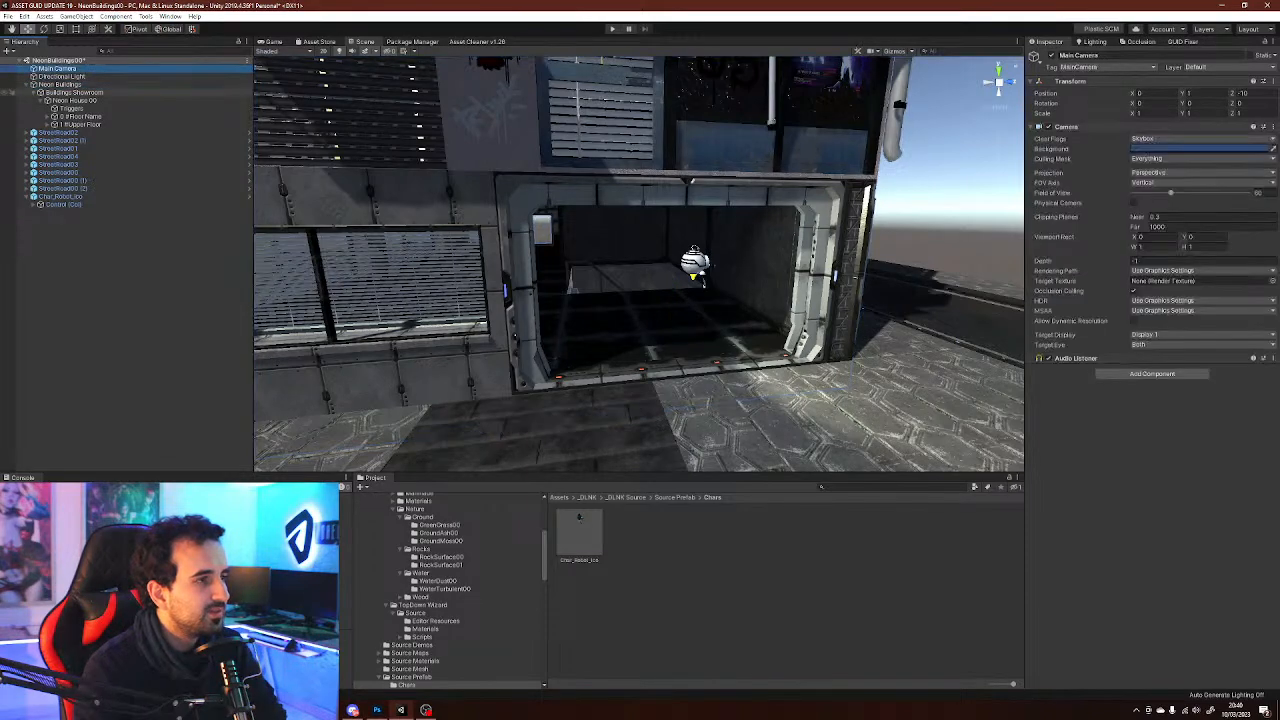
{"action": "left_click", "coordinate": [74, 92]}
{"action": "right_click_drag", "start_coordinate": [640, 250], "coordinate": [645, 335]}
{"action": "key", "text": "s"}
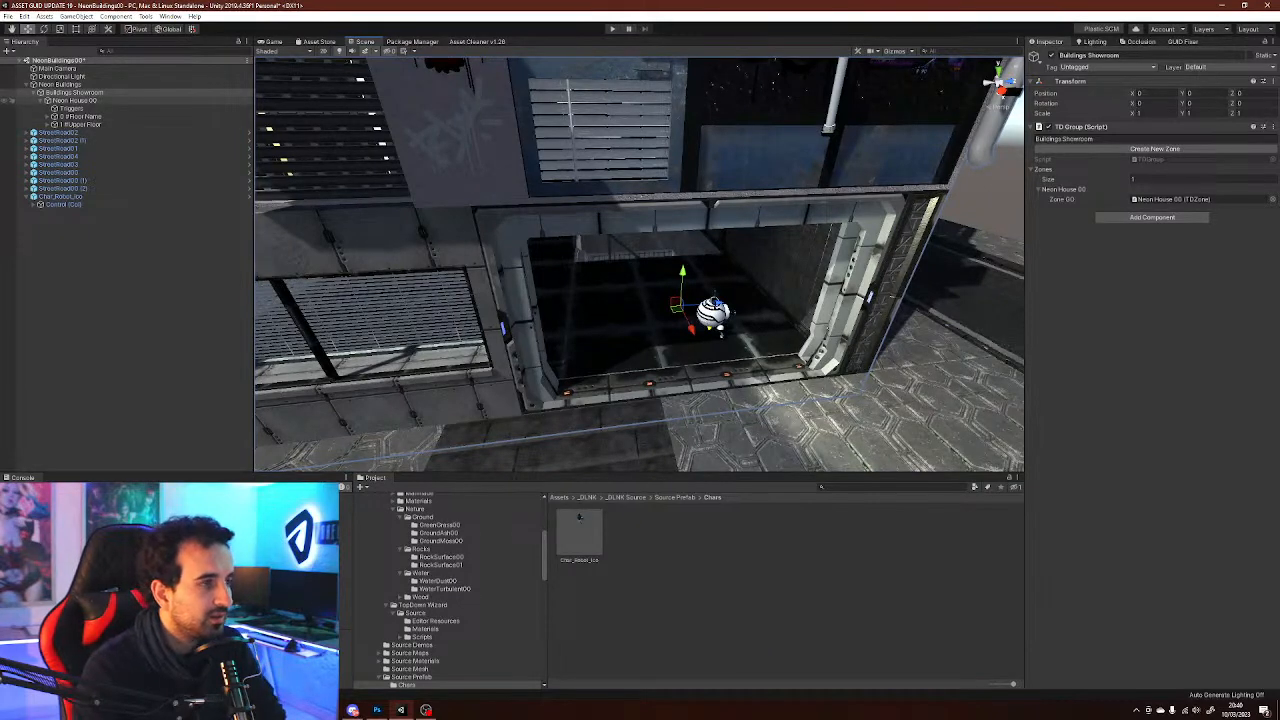
Create a new trigger on Neon House 00 and name it street out
{"action": "left_click", "coordinate": [72, 100]}
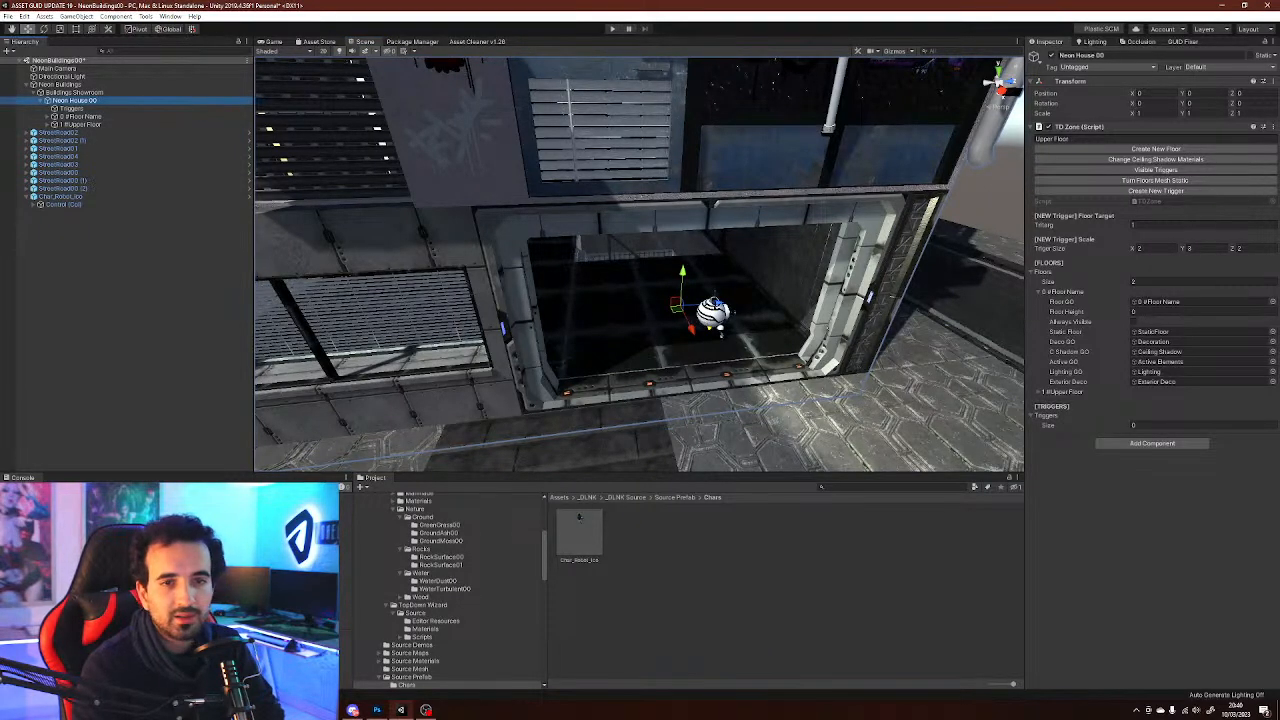
{"action": "left_click", "coordinate": [1155, 190]}
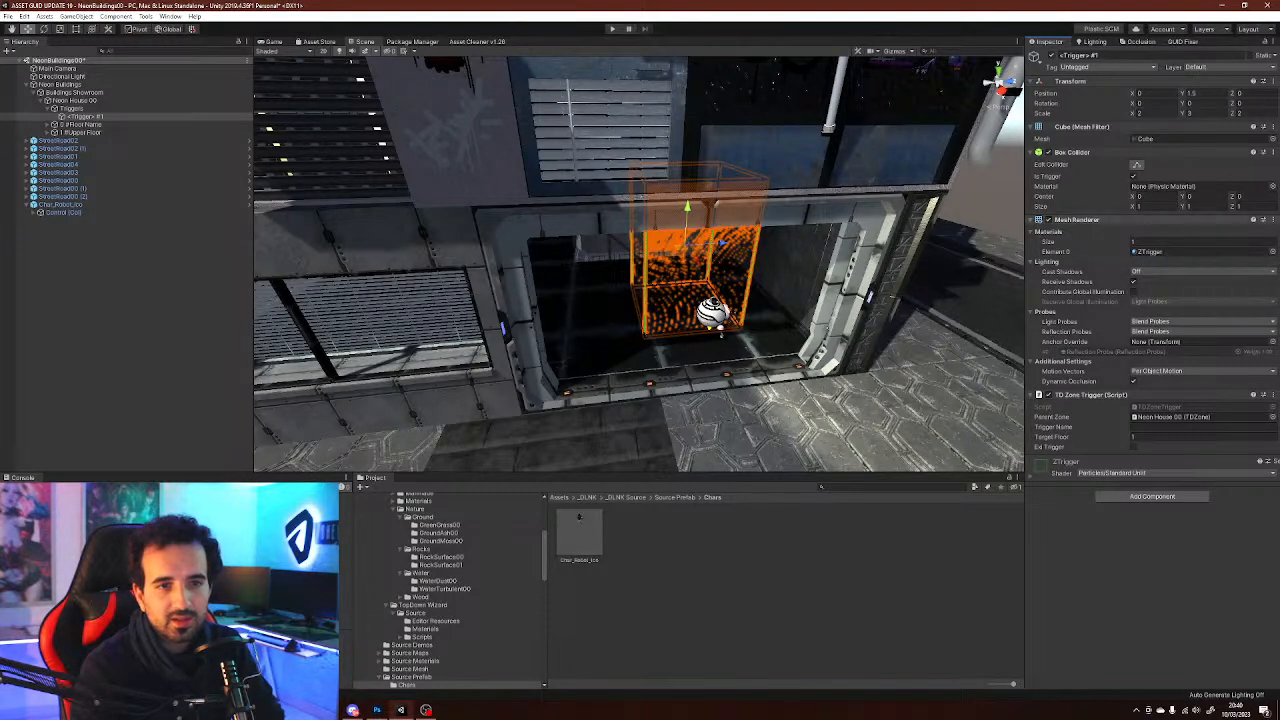
{"action": "left_click", "coordinate": [1075, 219]}
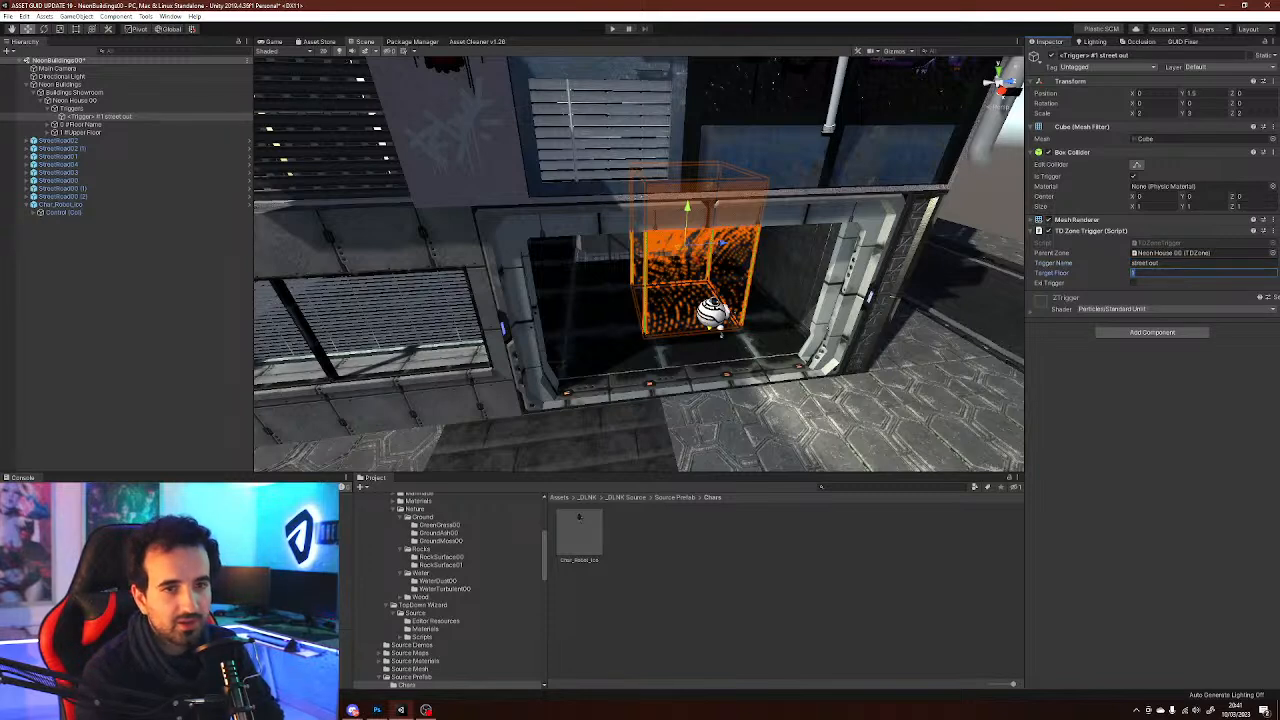
Check Neon House 00's trigger list and the upper floor's placement in the scene
{"action": "right_click_drag", "start_coordinate": [640, 290], "coordinate": [646, 294]}
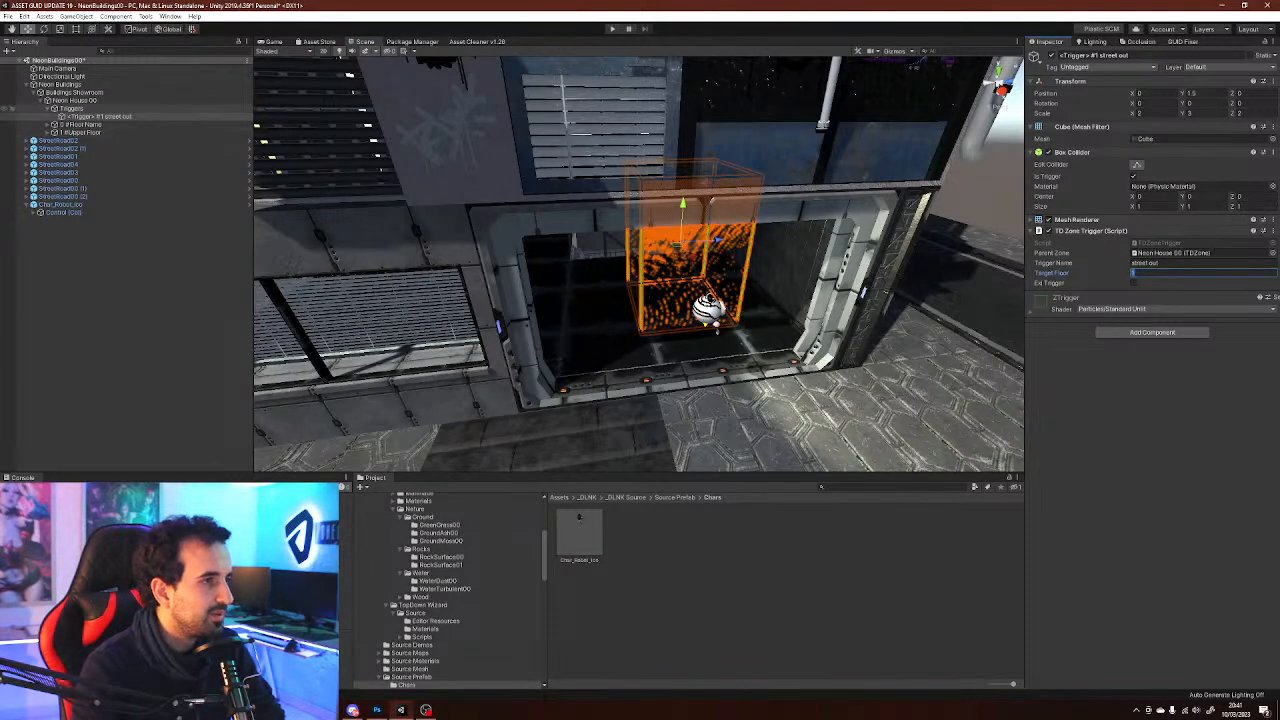
{"action": "left_click_drag", "start_coordinate": [640, 290], "coordinate": [733, 302], "text": "alt"}
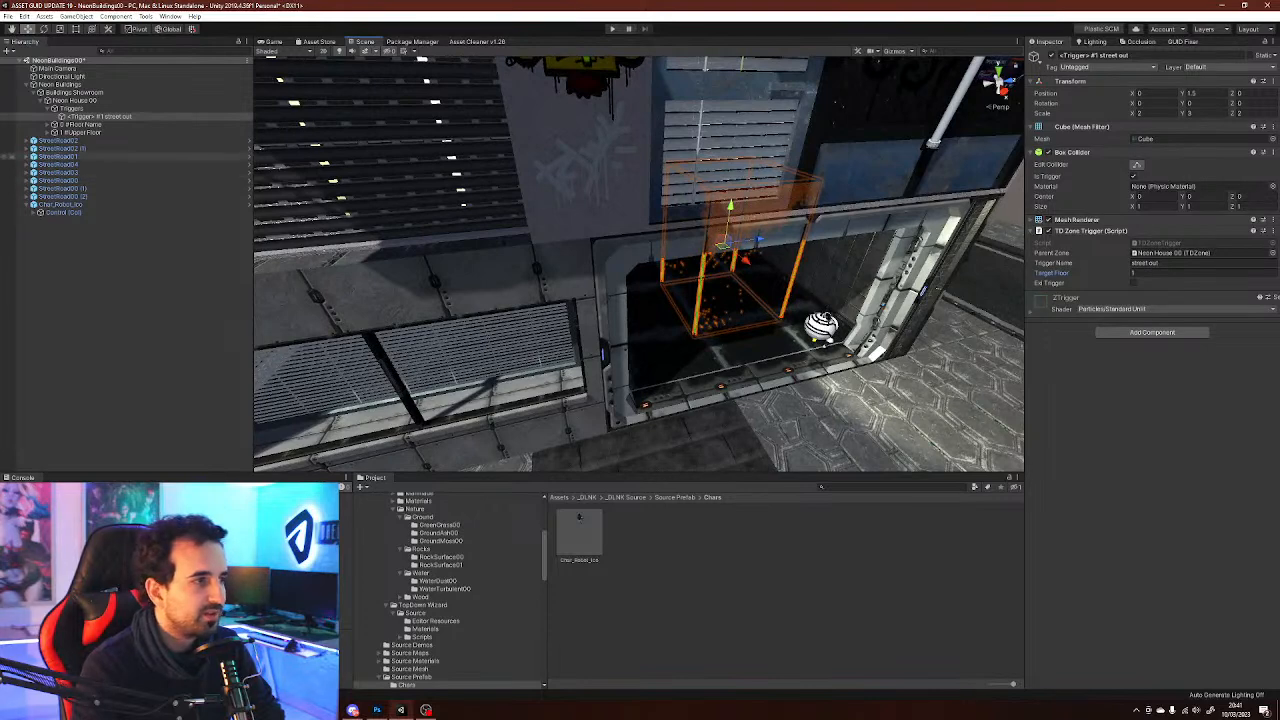
{"action": "left_click", "coordinate": [72, 100]}
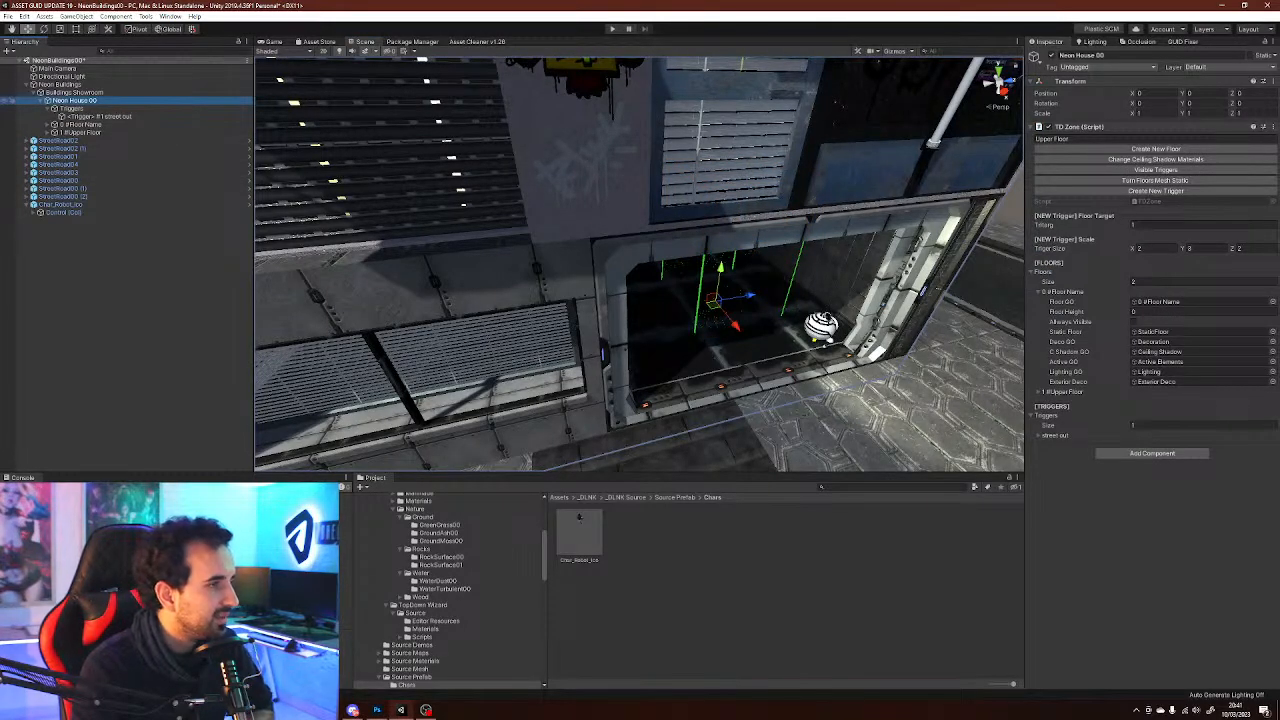
{"action": "double_click", "coordinate": [80, 132]}
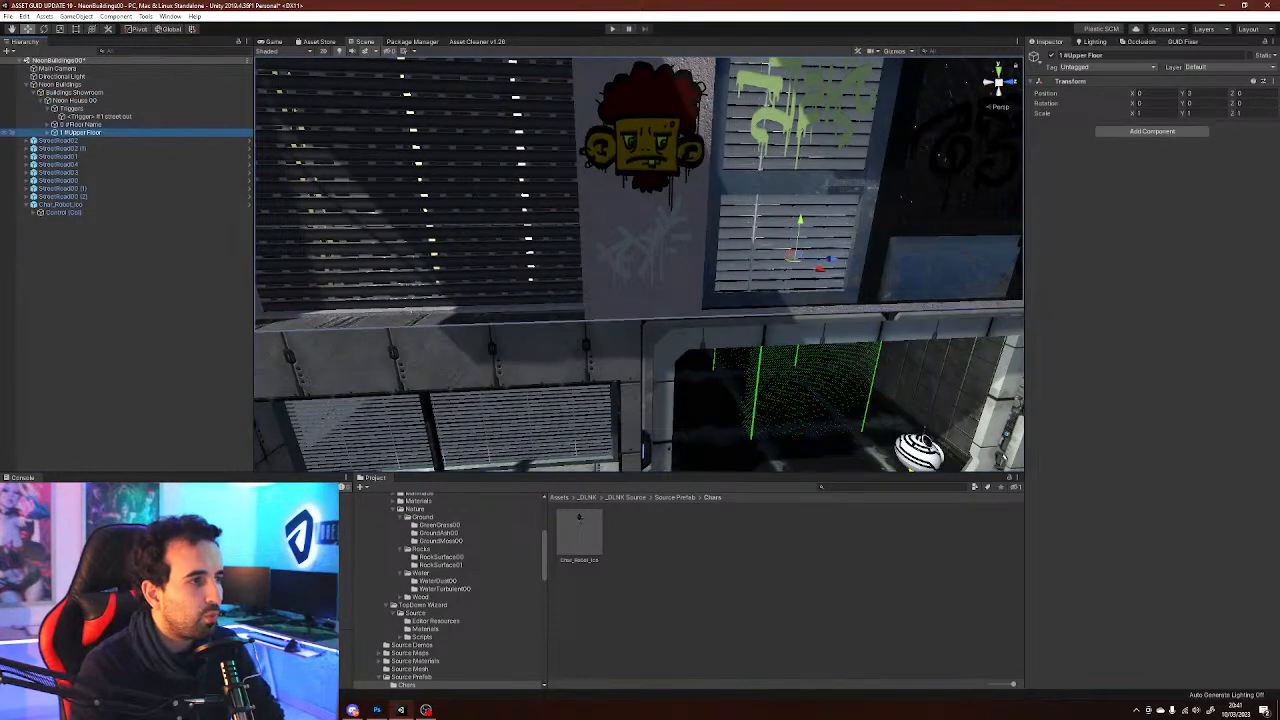
{"action": "scroll", "coordinate": [692, 340], "scroll_direction": "down", "scroll_amount": 8}
{"action": "right_click_drag", "start_coordinate": [692, 340], "coordinate": [676, 412]}
Move the street out trigger outside the entrance and scale it to cover the front steps
{"action": "key", "text": "w"}
{"action": "double_click", "coordinate": [95, 116]}
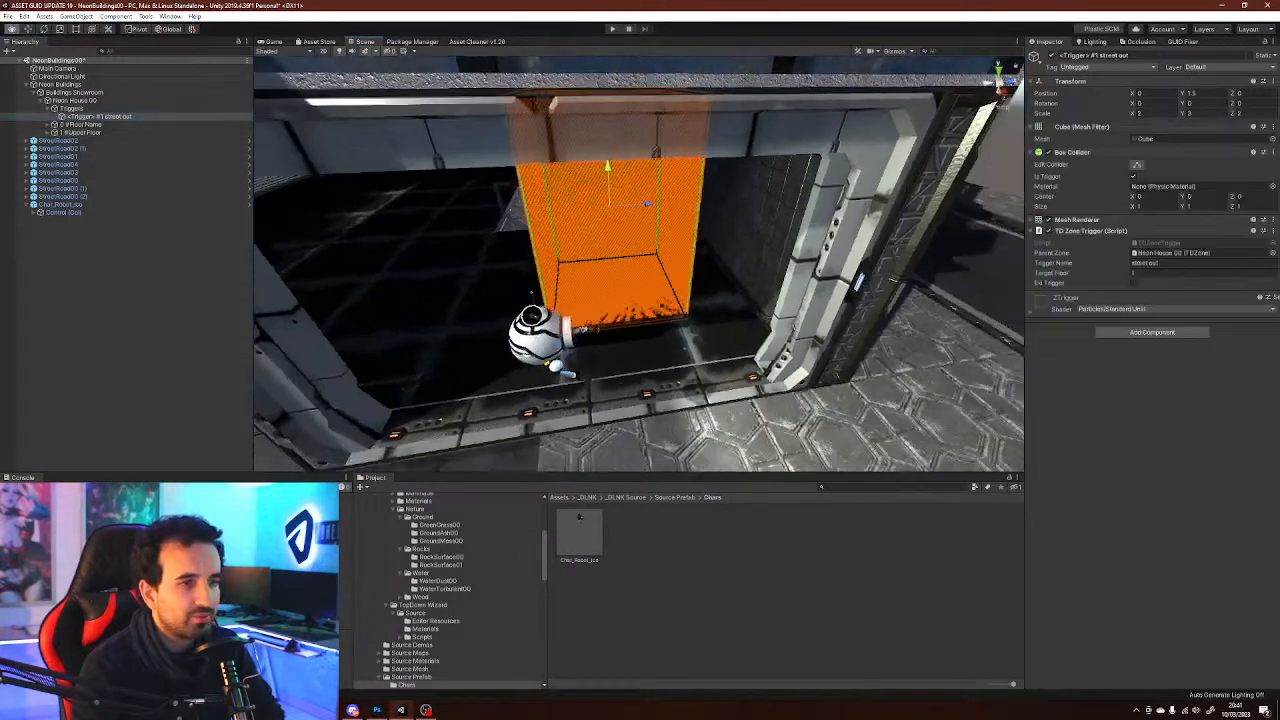
{"action": "left_click_drag", "start_coordinate": [645, 240], "coordinate": [733, 476]}
{"action": "key", "text": "s"}
{"action": "right_click_drag", "start_coordinate": [715, 440], "coordinate": [672, 455]}
{"action": "key", "text": "r"}
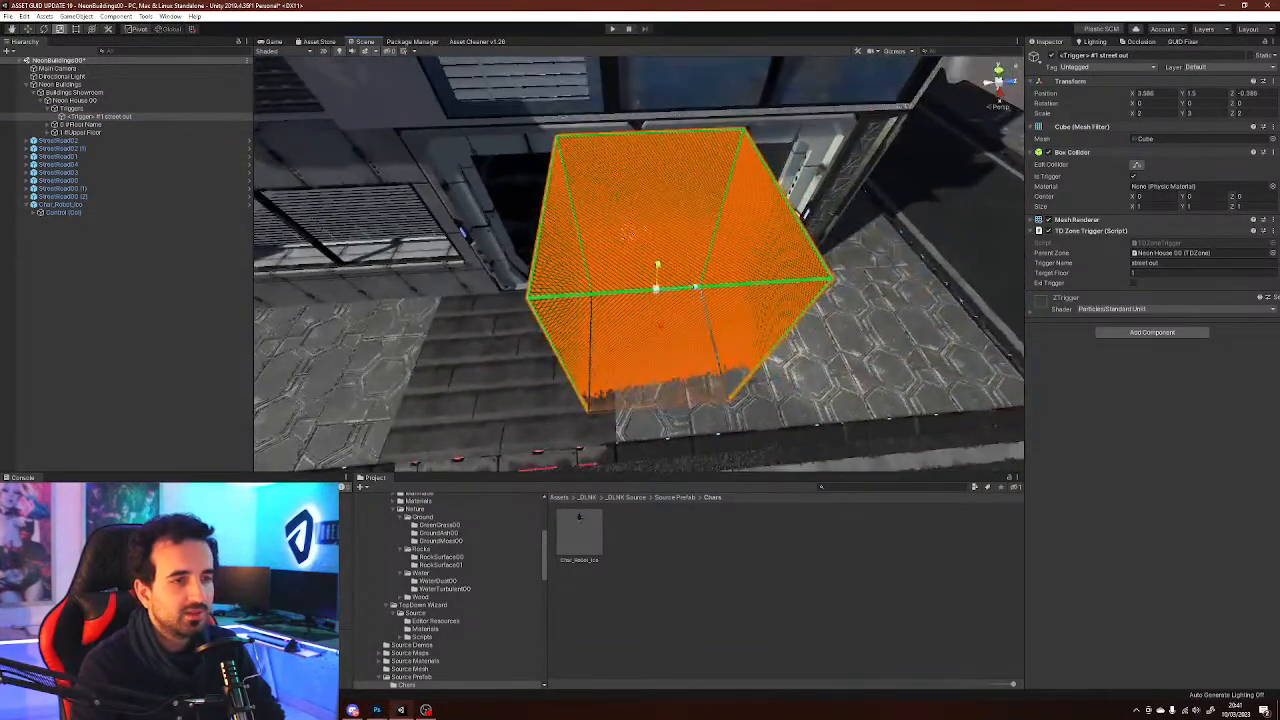
{"action": "left_click_drag", "start_coordinate": [694, 287], "coordinate": [748, 284]}
{"action": "right_click_drag", "start_coordinate": [715, 285], "coordinate": [640, 190]}
{"action": "key", "text": "w"}
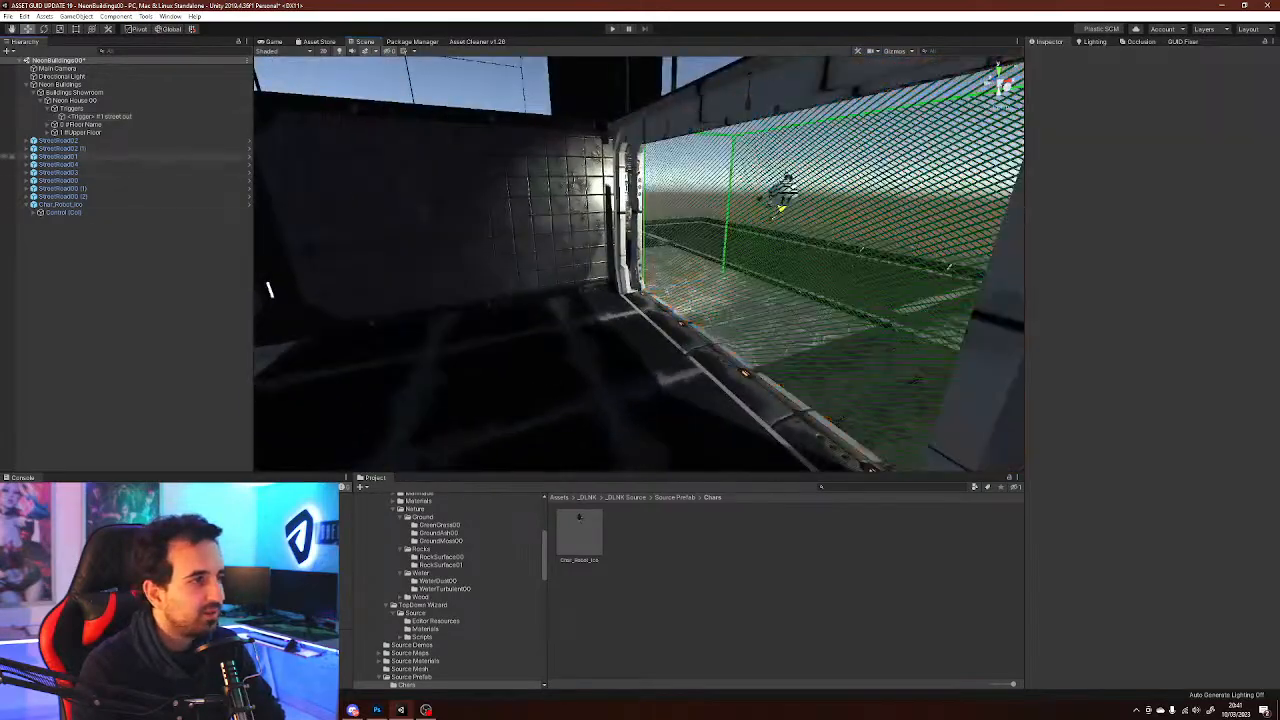
Create a second trigger on Neon House 00 and scale it along its length
{"action": "left_click", "coordinate": [73, 100]}
{"action": "left_click", "coordinate": [1155, 190]}
{"action": "right_click_drag", "start_coordinate": [437, 245], "coordinate": [488, 280]}
{"action": "key", "text": "r"}
{"action": "left_click_drag", "start_coordinate": [458, 278], "coordinate": [405, 268]}
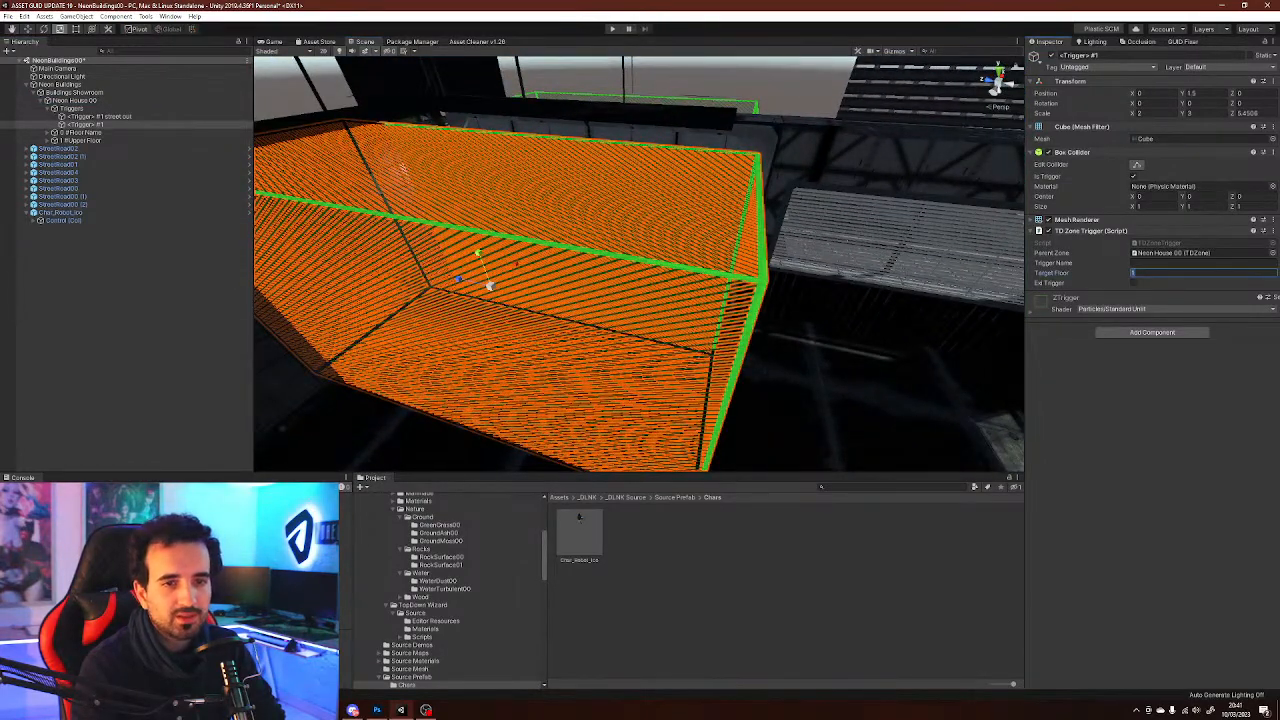
Place the second trigger just inside the entrance and enter Play mode to test the triggers
{"action": "right_click_drag", "start_coordinate": [402, 170], "coordinate": [530, 288]}
{"action": "key", "text": "w"}
{"action": "left_click_drag", "start_coordinate": [538, 297], "coordinate": [603, 237]}
{"action": "right_click_drag", "start_coordinate": [318, 410], "coordinate": [336, 138]}
{"action": "right_click_drag", "start_coordinate": [783, 370], "coordinate": [711, 288]}
{"action": "left_click", "coordinate": [714, 287]}
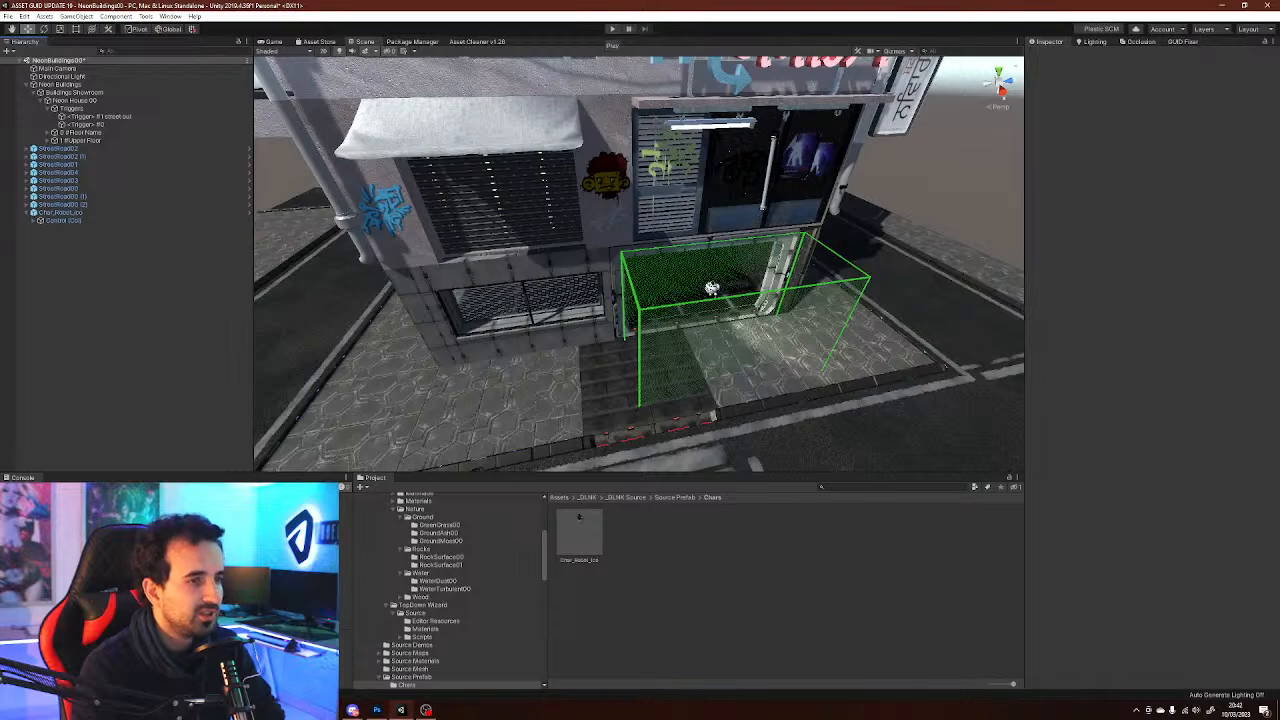
{"action": "key", "text": "ctrl+p"}
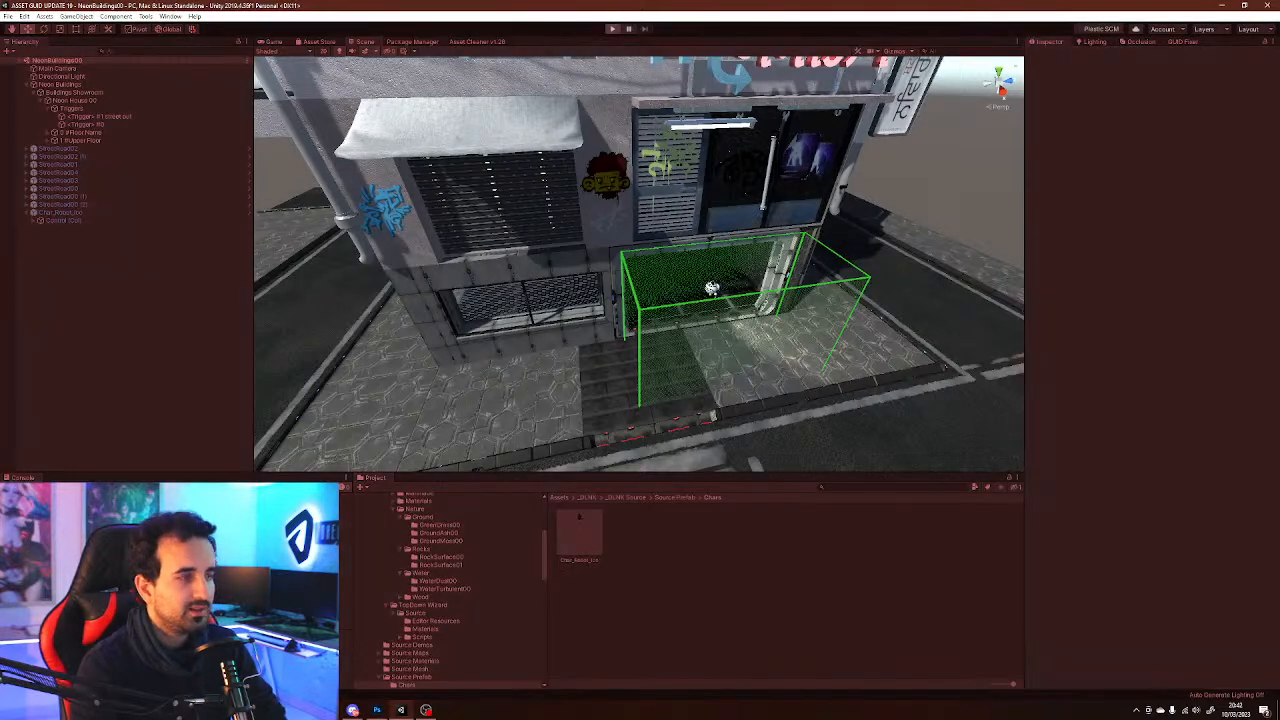
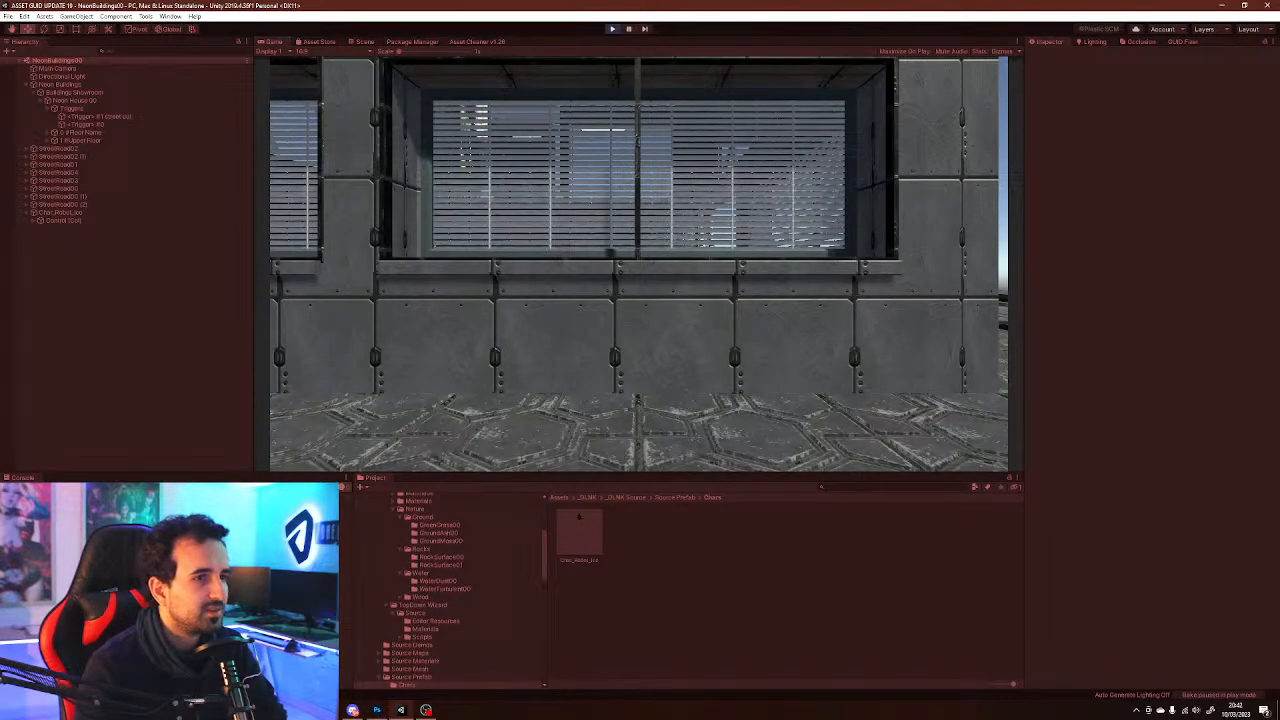
Exit Play mode, add a Camera Orbit script to the Main Camera, and set its target to the robot's Cam Target
{"action": "key", "text": "ctrl+p"}
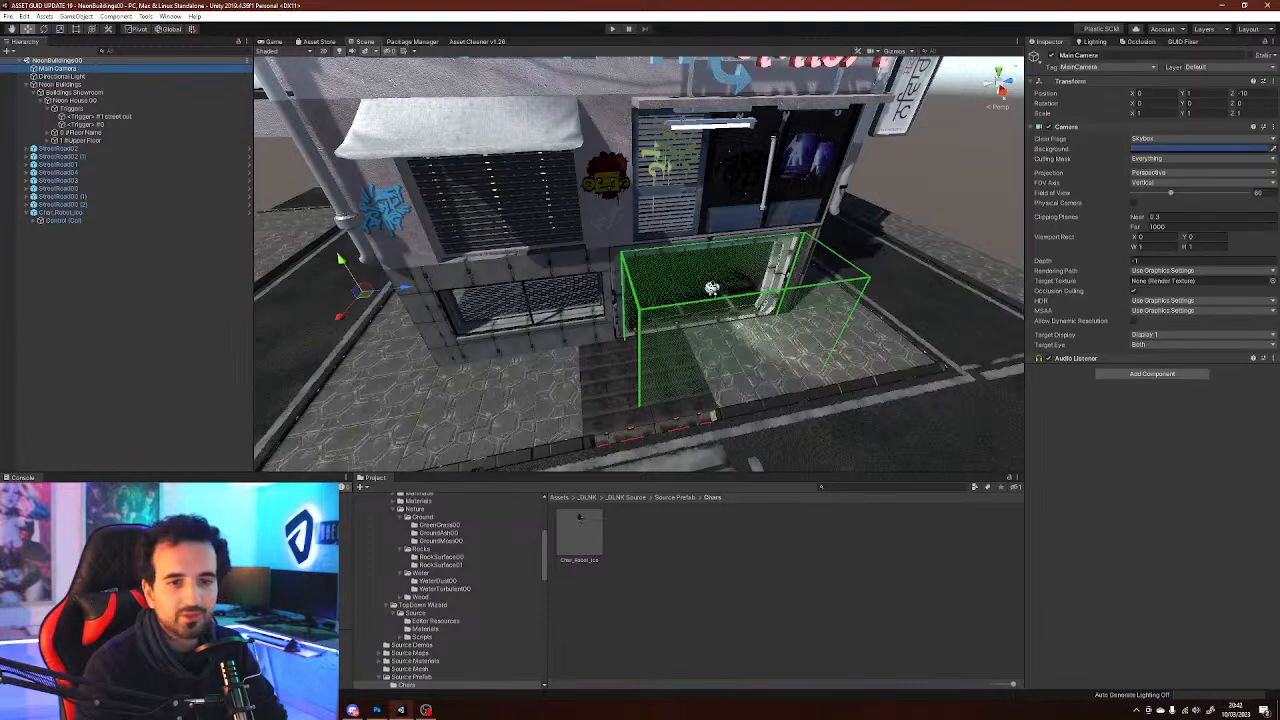
{"action": "left_click", "coordinate": [1152, 374]}
{"action": "type", "text": "orbit"}
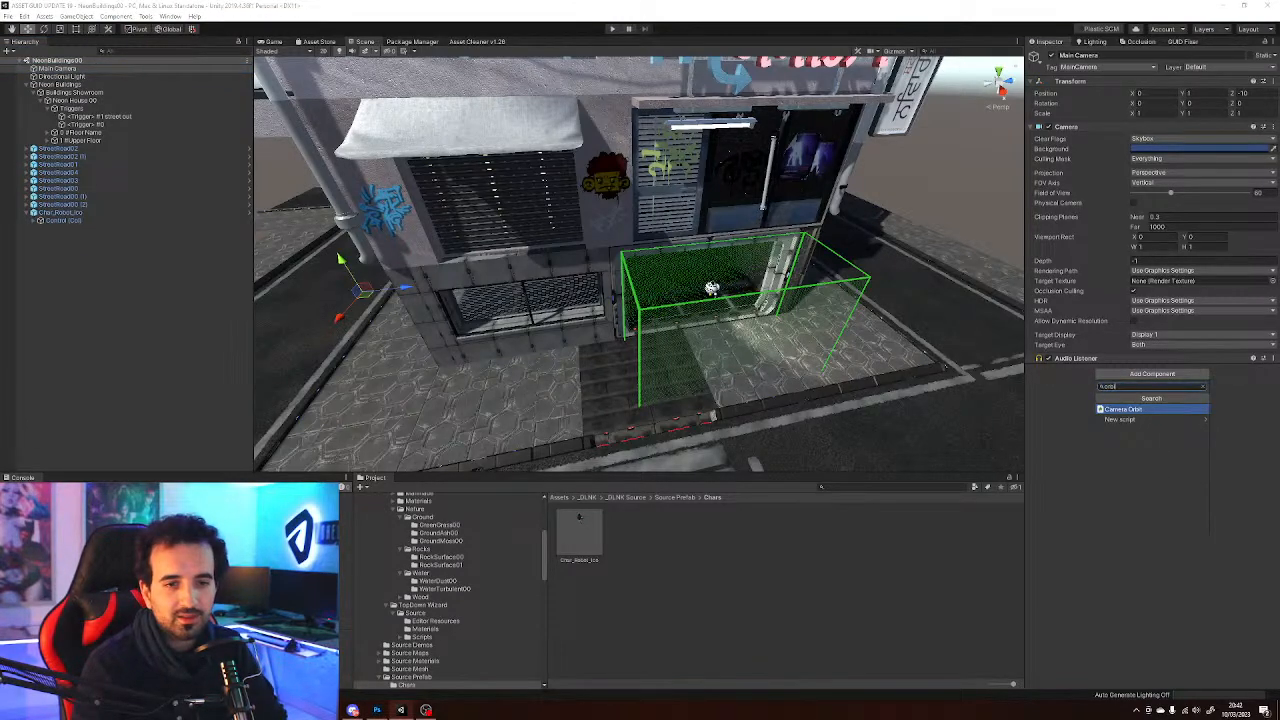
{"action": "key", "text": "Return"}
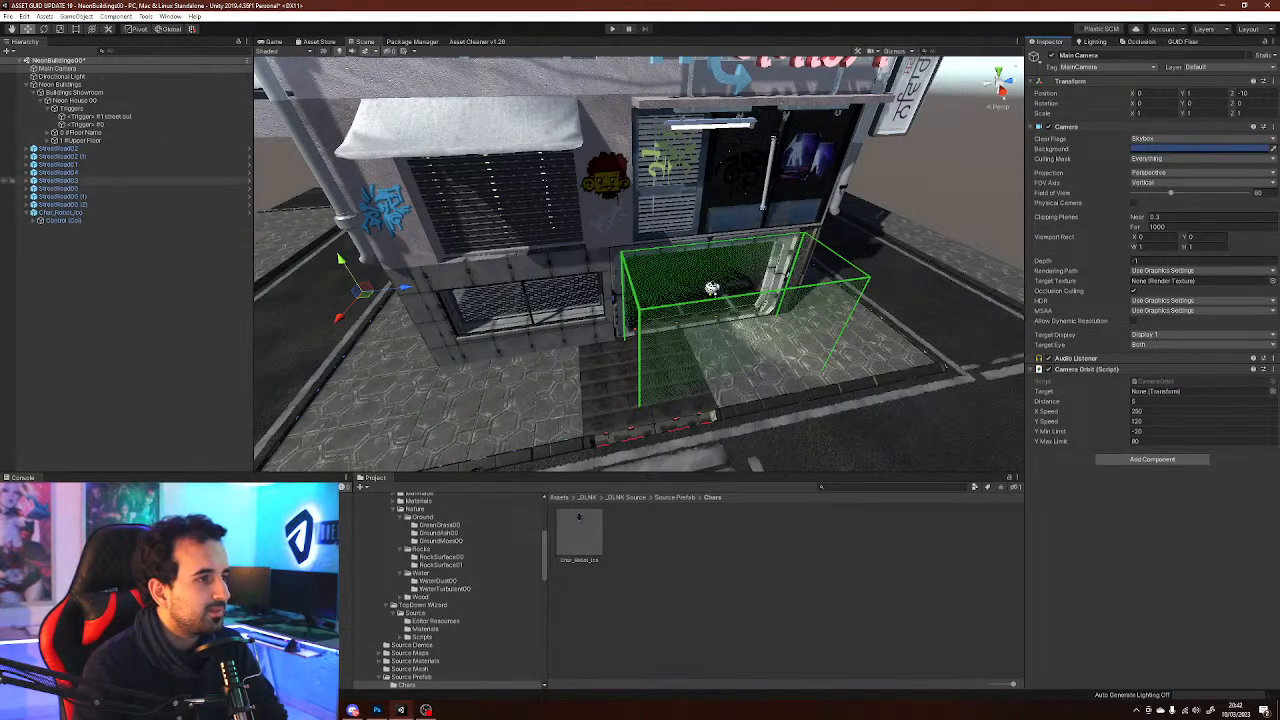
{"action": "left_click", "coordinate": [33, 220]}
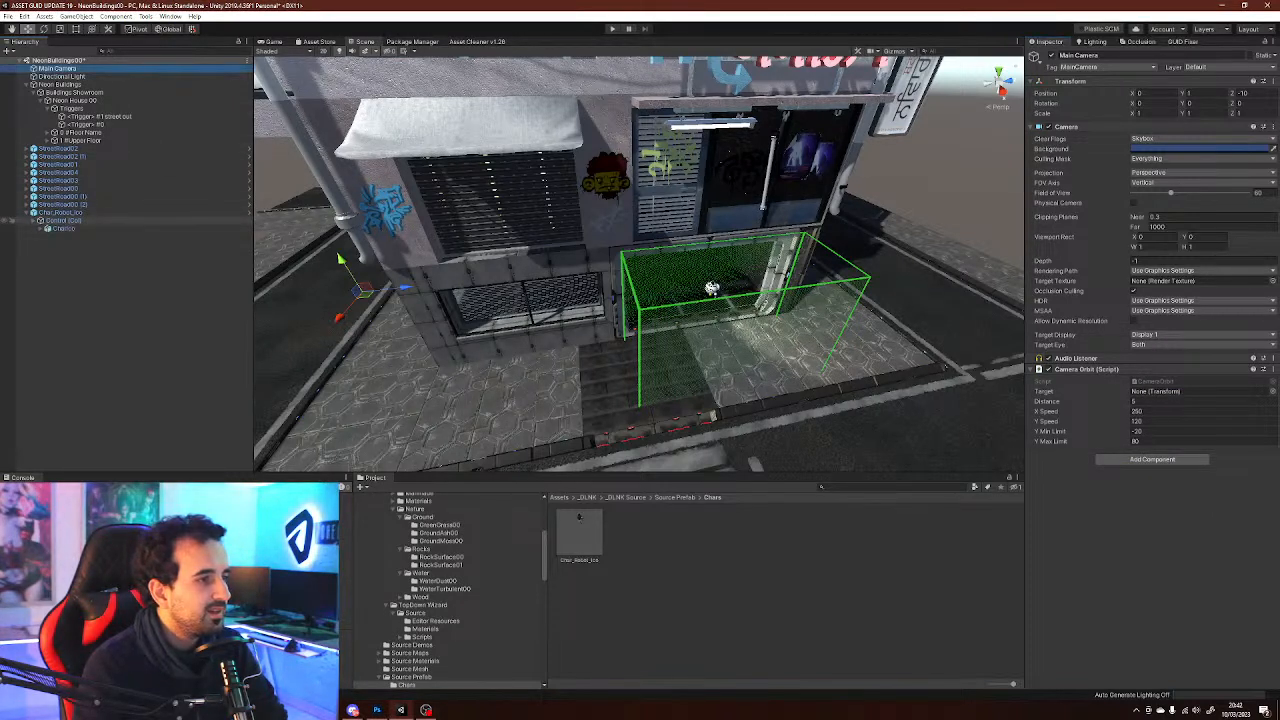
{"action": "left_click_drag", "start_coordinate": [76, 252], "coordinate": [1165, 391]}
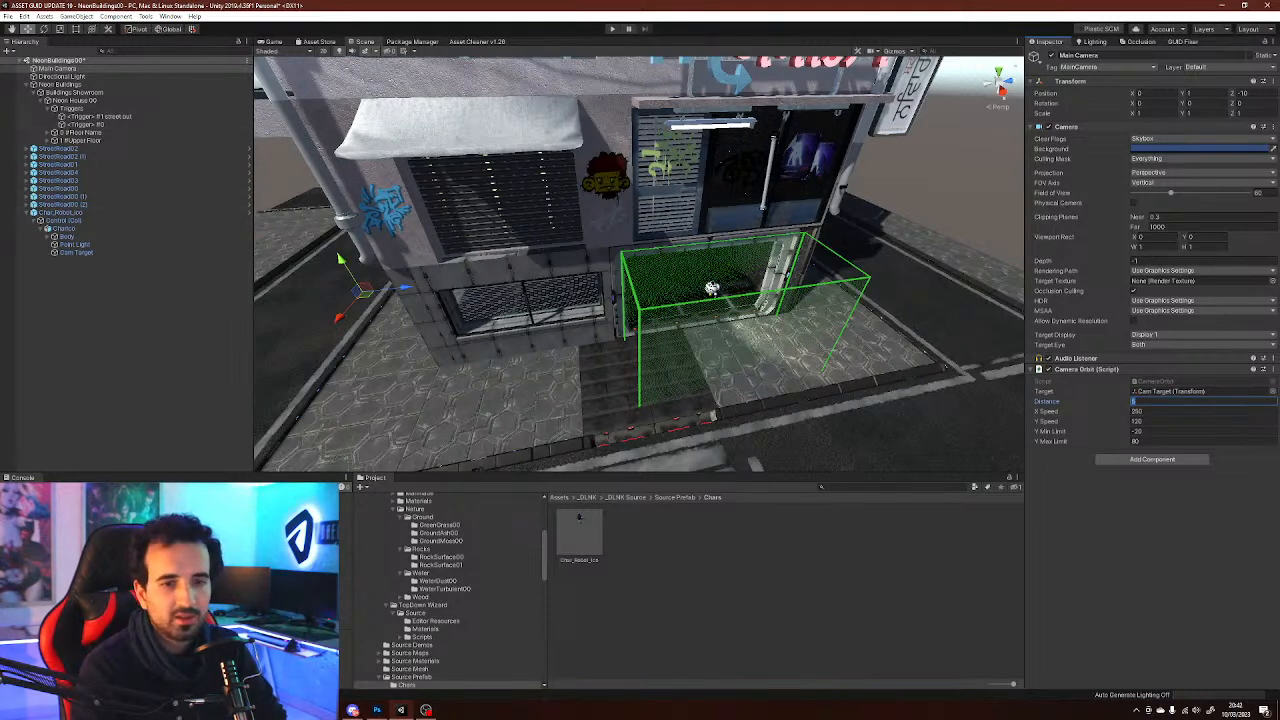
Enter Play mode and drive the robot around the building to test the orbit camera, then stop playing
{"action": "left_click", "coordinate": [130, 350]}
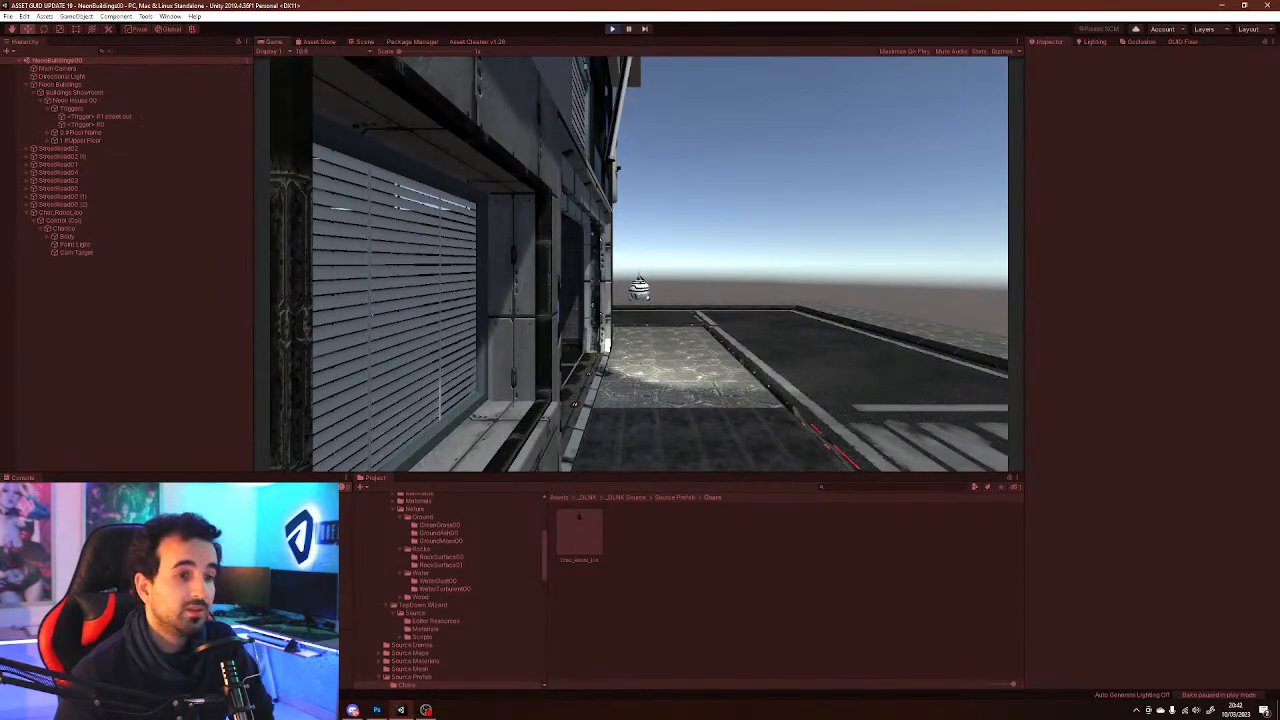
{"action": "key", "text": "w"}
{"action": "key", "text": "w"}
{"action": "key", "text": "a"}
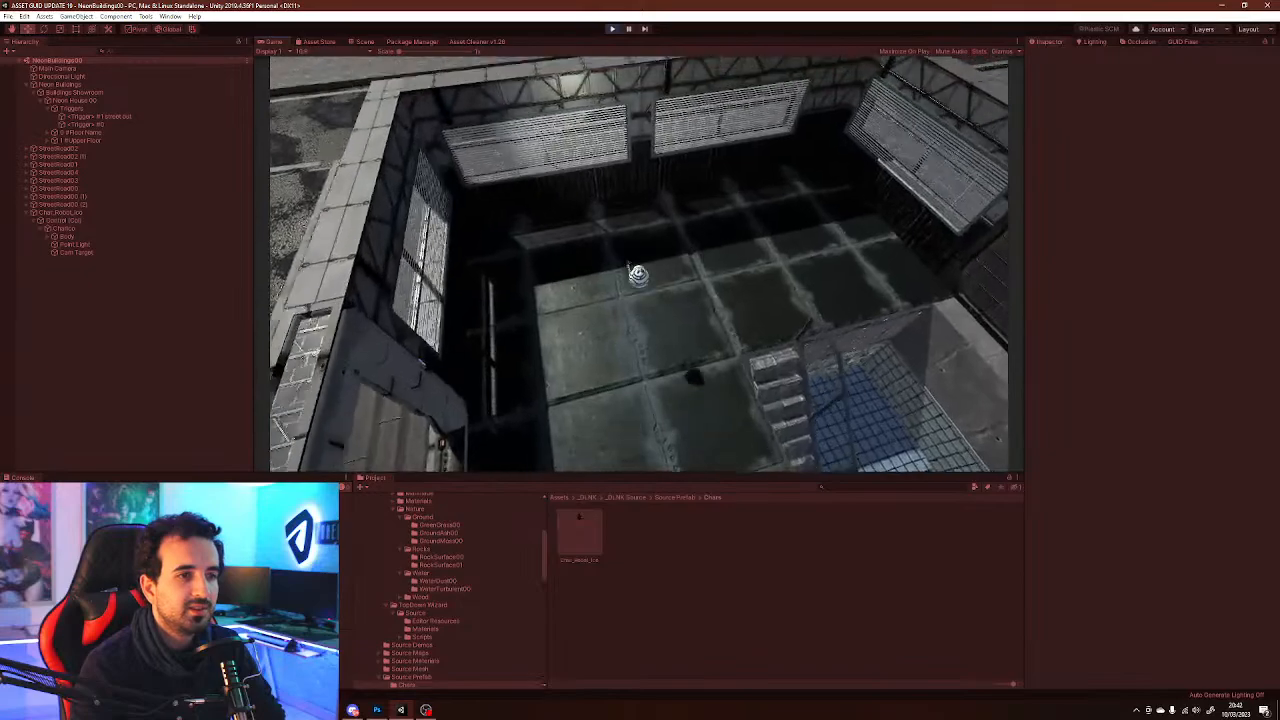
{"action": "key", "text": "w"}
{"action": "key", "text": "d"}
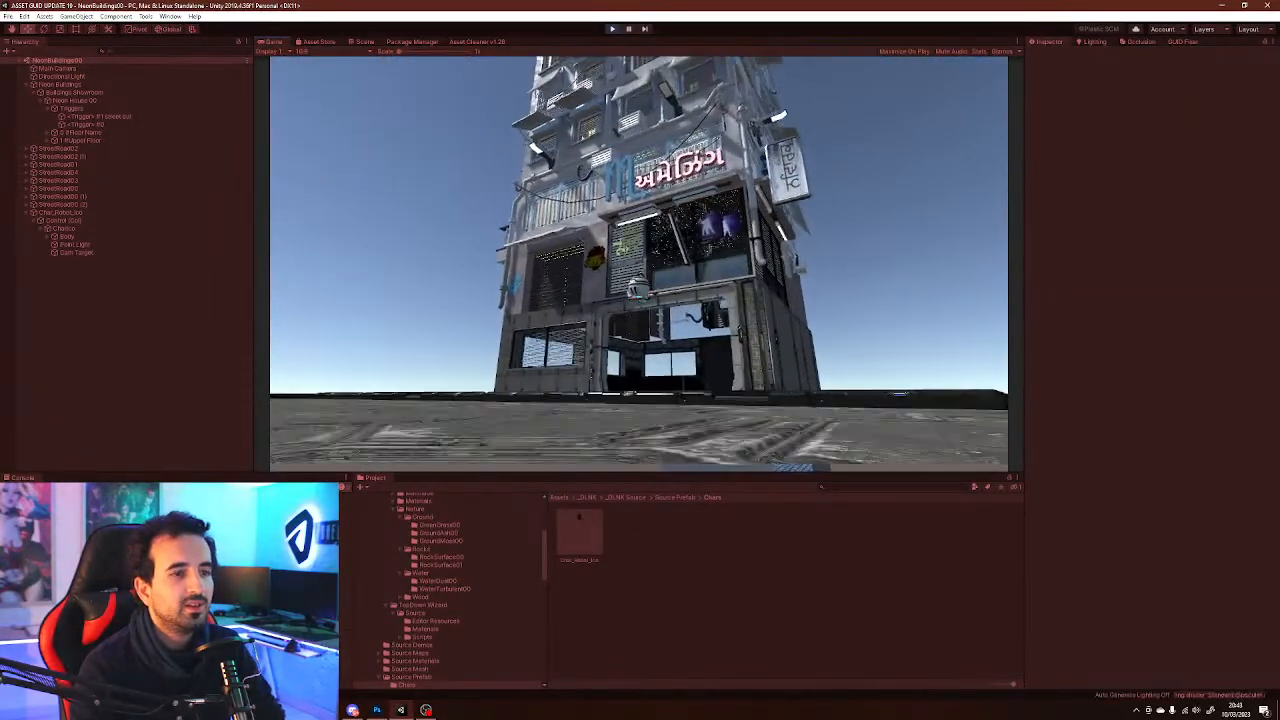
{"action": "key", "text": "ctrl+p"}
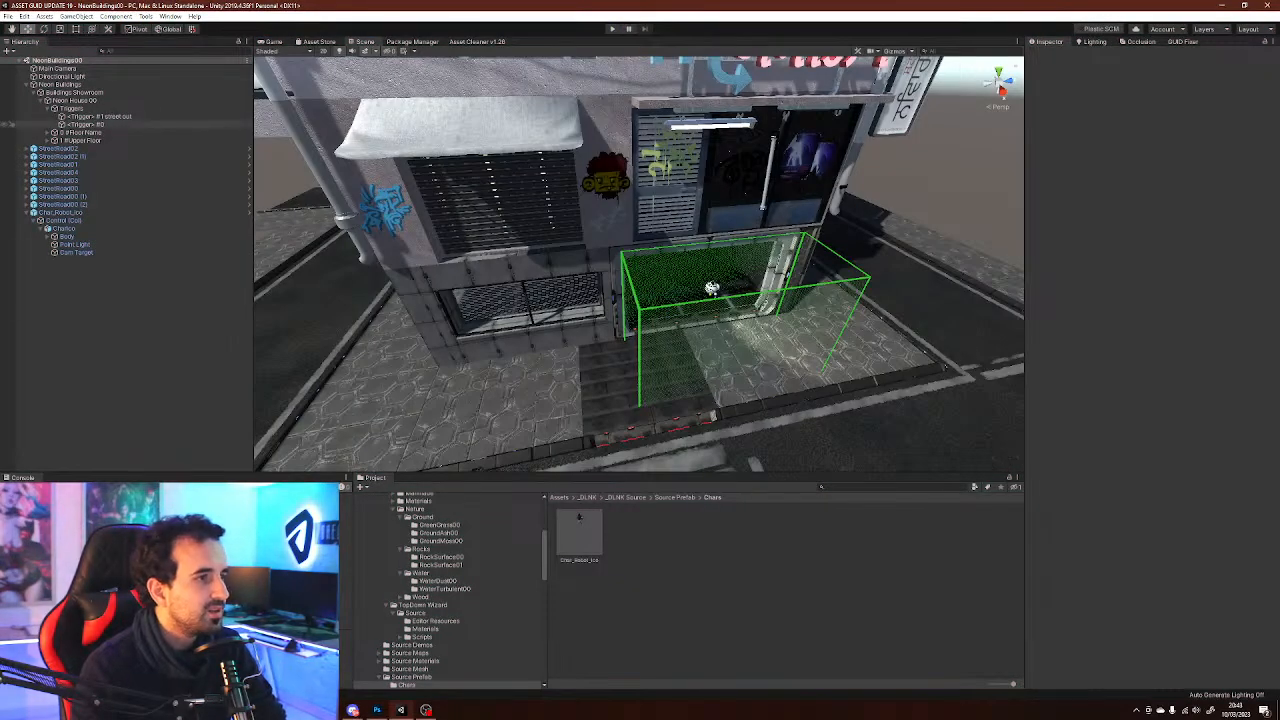
{"action": "right_click_drag", "start_coordinate": [700, 300], "coordinate": [690, 268]}
{"action": "key", "text": "w"}
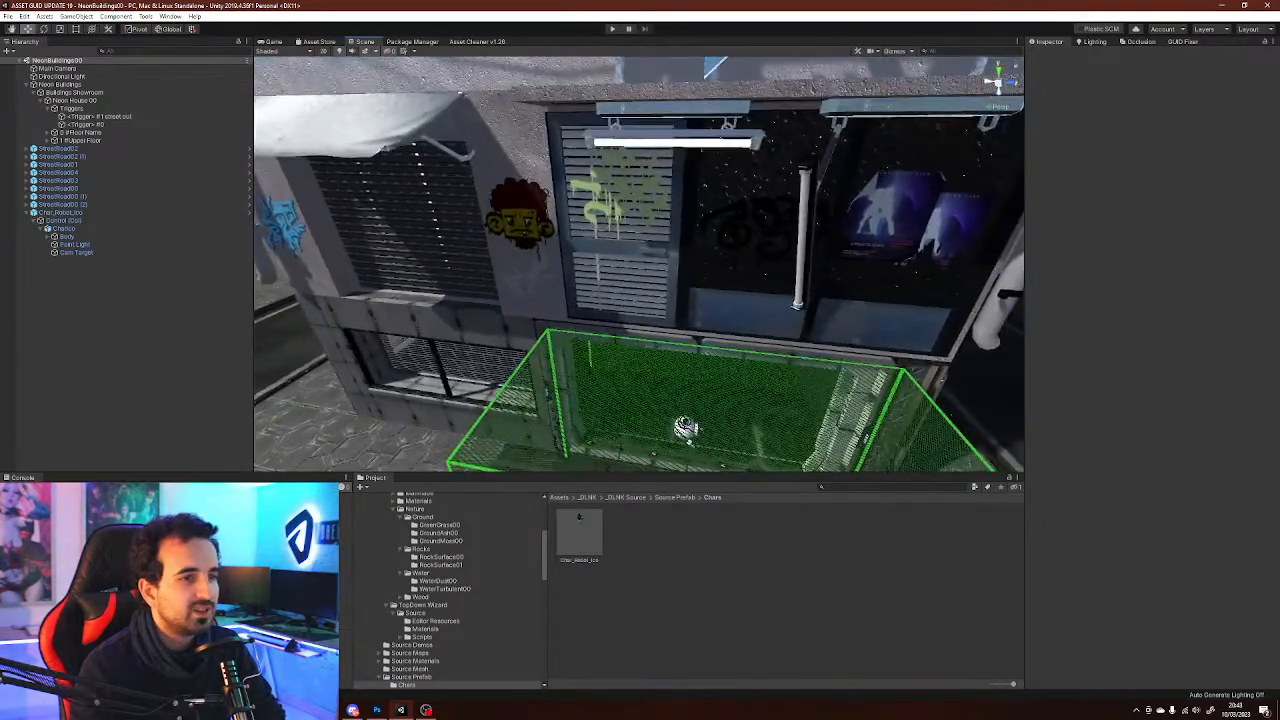
{"action": "left_click", "coordinate": [689, 441]}
{"action": "key", "text": "alt+shift+a"}
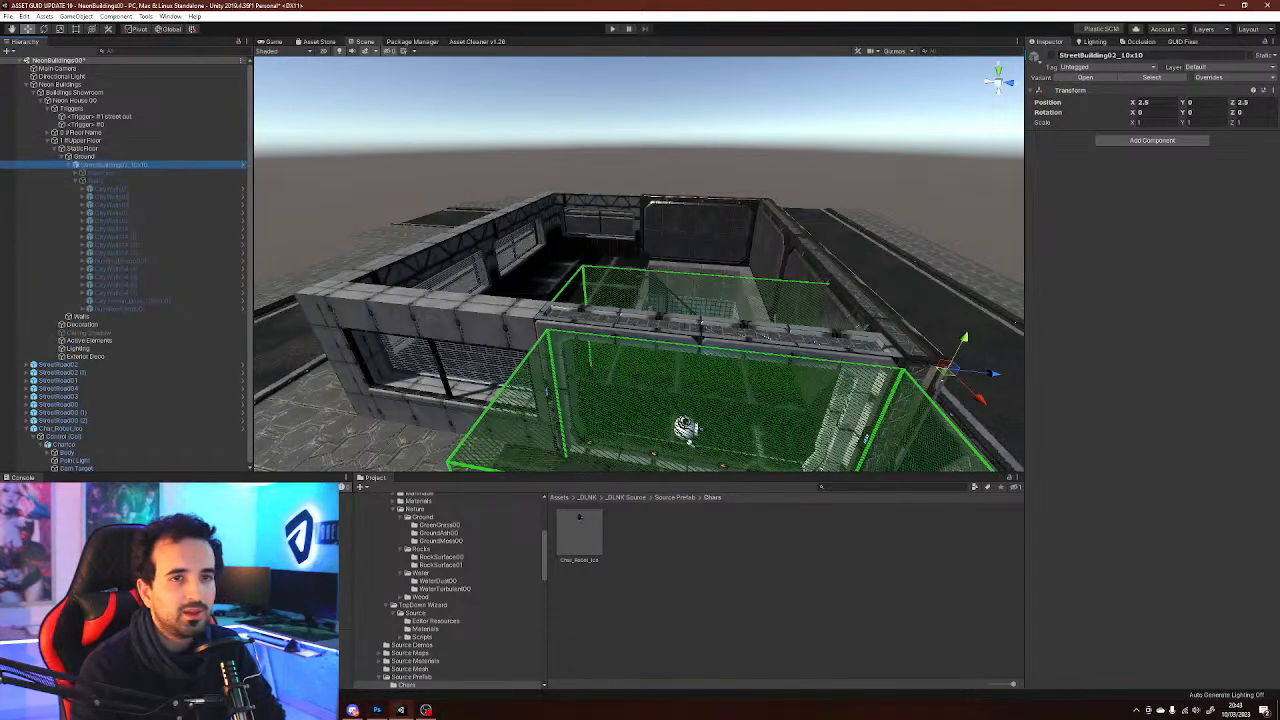
{"action": "key", "text": "alt+shift+a"}
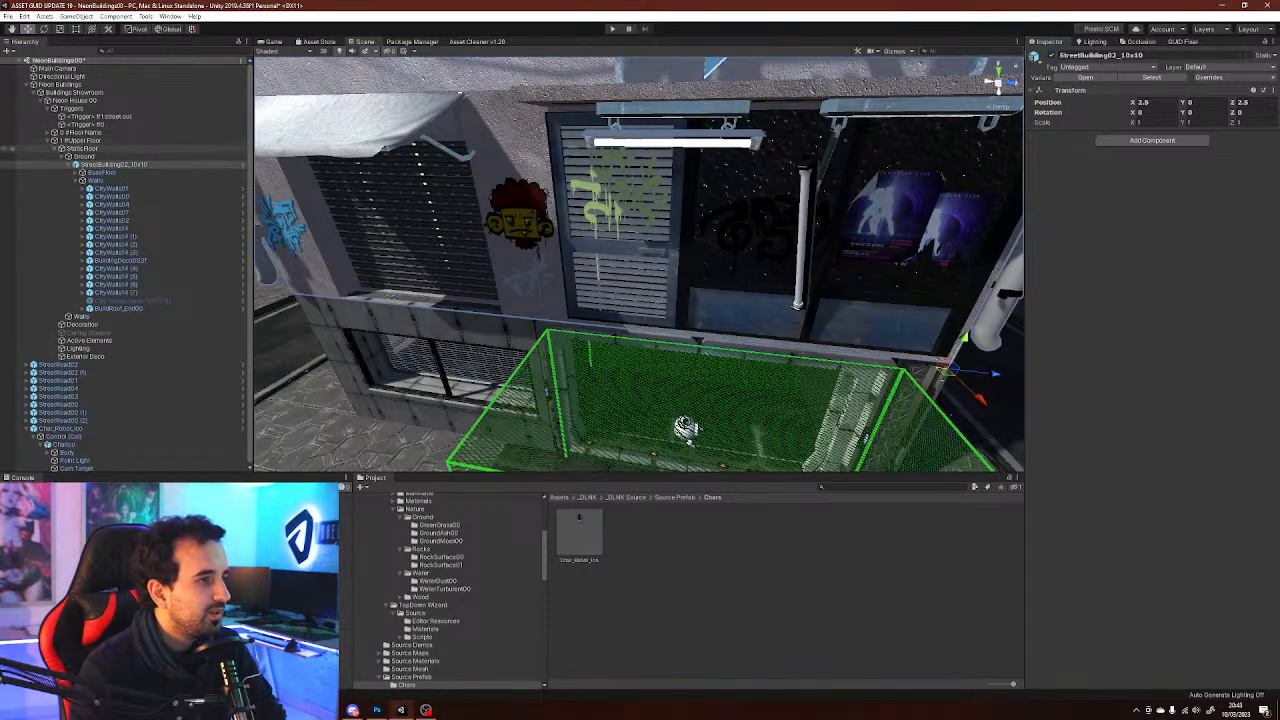
Deactivate the 1 #Upper Floor object and expand 0 #Floor Name in the hierarchy
{"action": "left_click", "coordinate": [90, 148]}
{"action": "key", "text": "Left"}
{"action": "key", "text": "Left"}
{"action": "key", "text": "Left"}
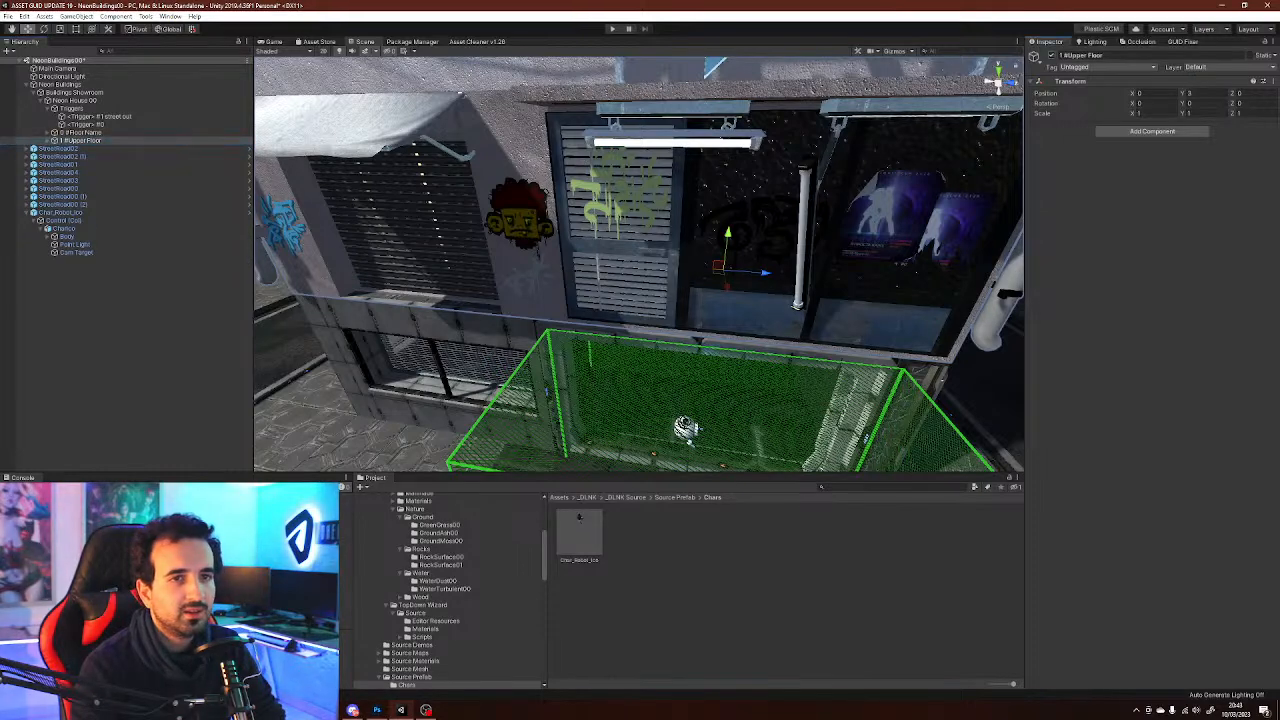
{"action": "key", "text": "alt+shift+a"}
{"action": "key", "text": "Up"}
{"action": "key", "text": "Right"}
{"action": "key", "text": "alt+Right"}
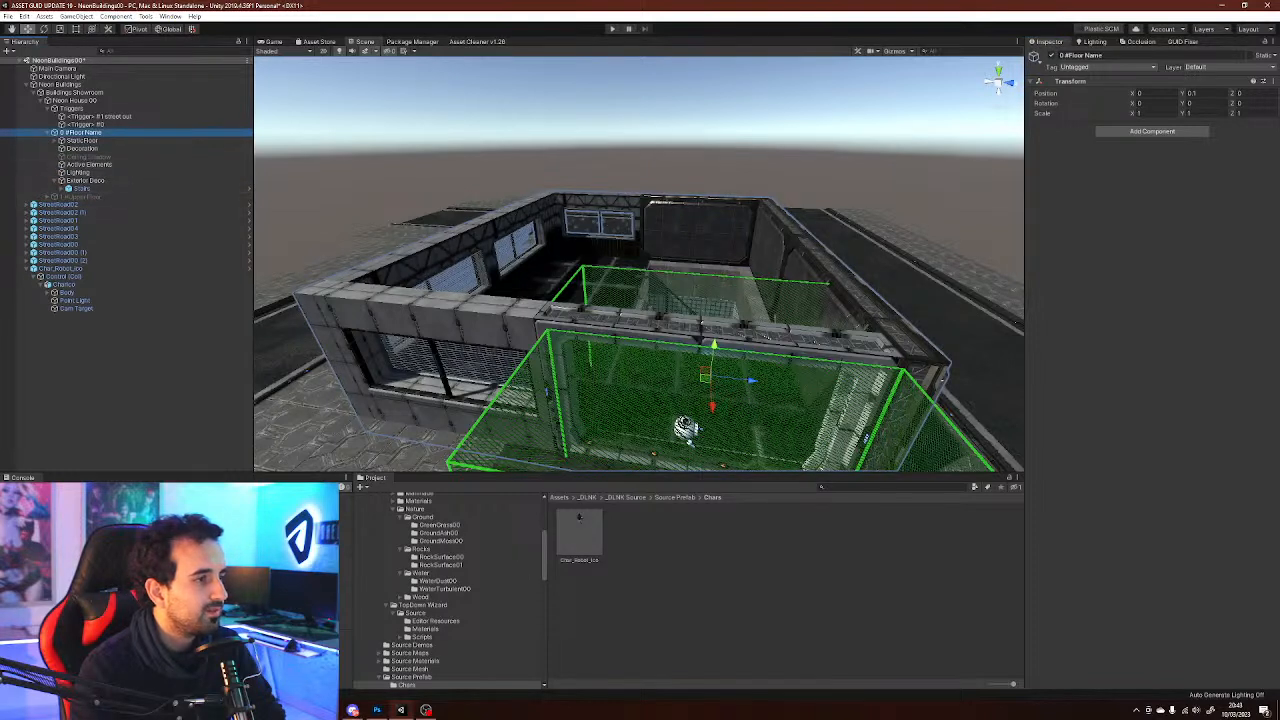
Create a 3D cube inside the Ceiling Shadow object
{"action": "left_click", "coordinate": [128, 350]}
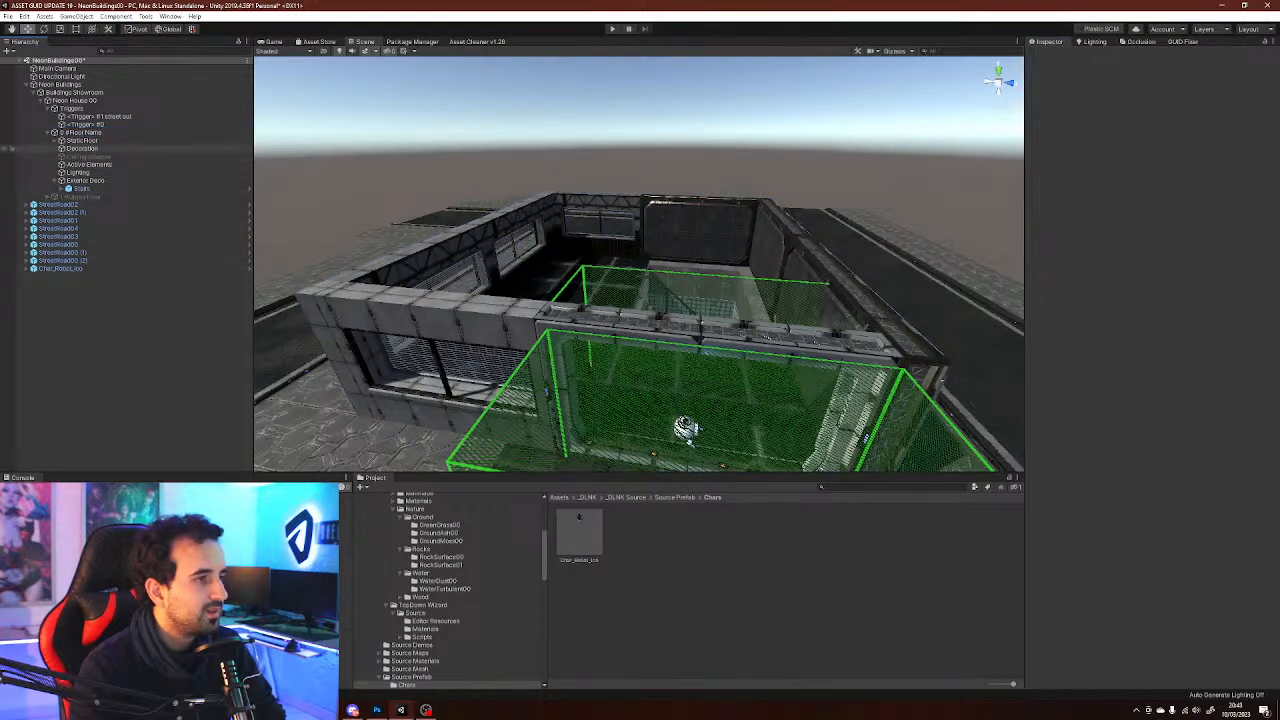
{"action": "left_click", "coordinate": [74, 156]}
{"action": "right_click", "coordinate": [74, 156]}
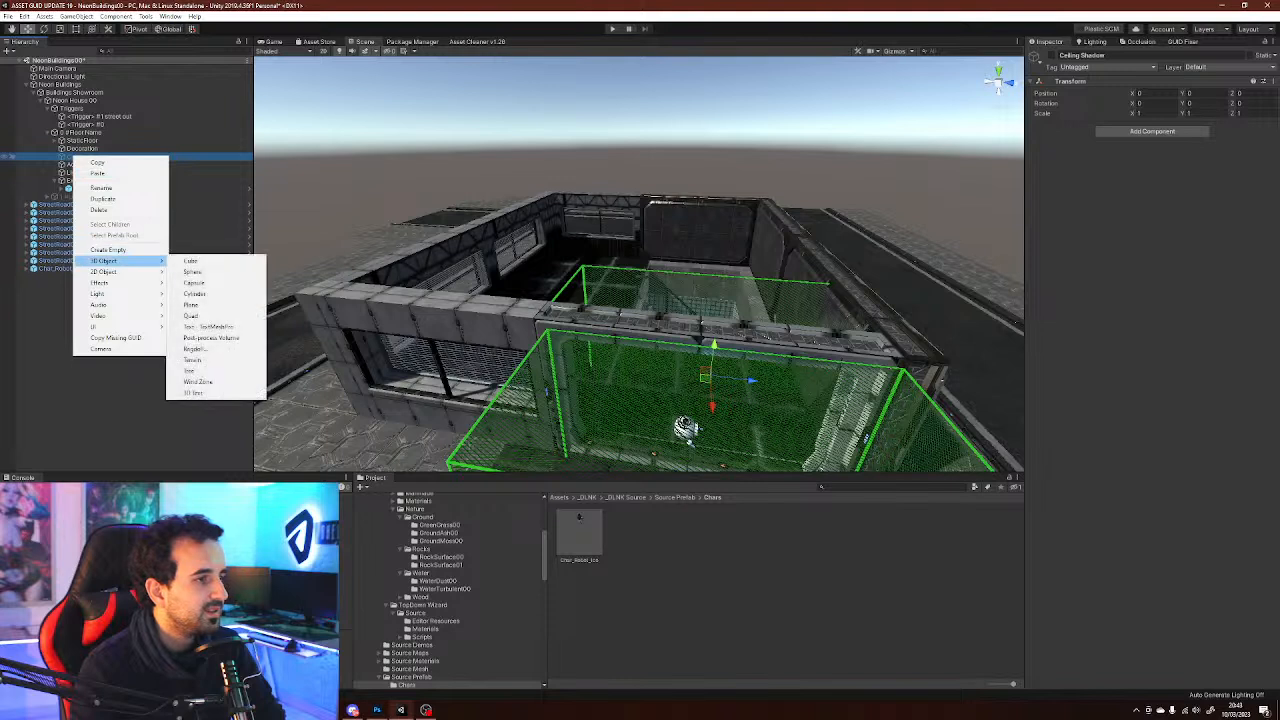
{"action": "mouse_move", "coordinate": [120, 260]}
{"action": "left_click", "coordinate": [190, 260]}
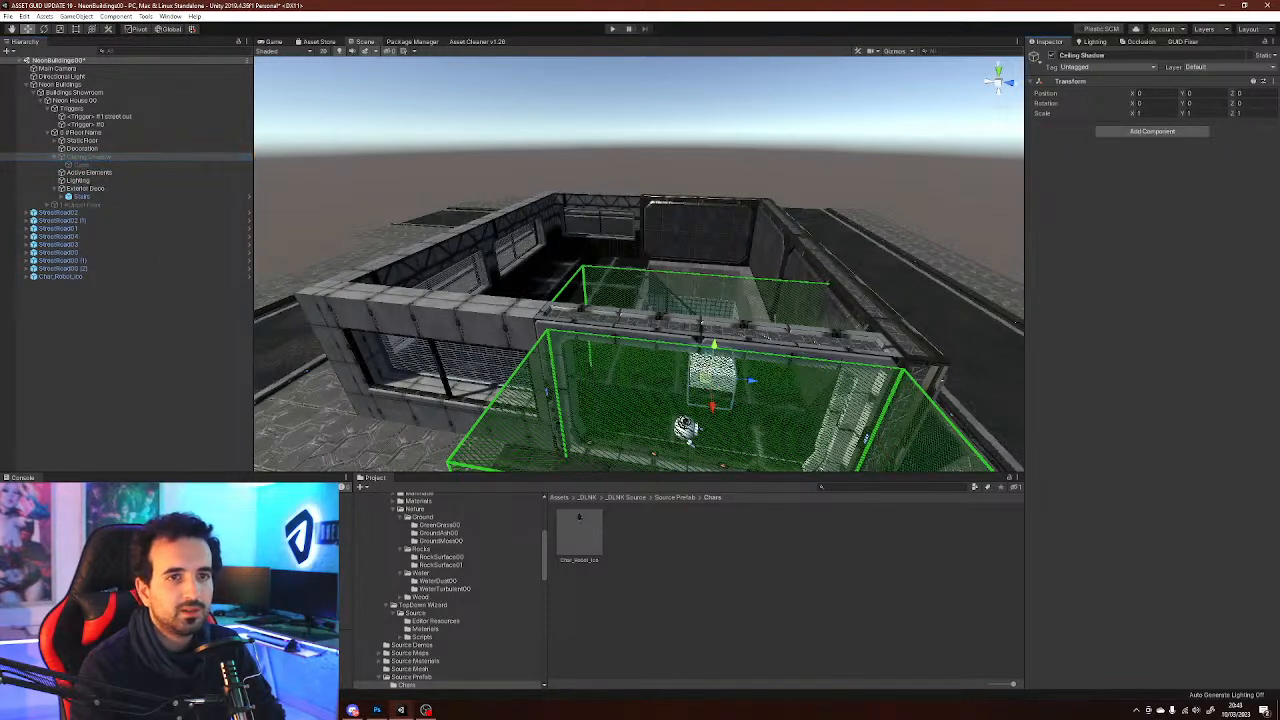
{"action": "left_click", "coordinate": [80, 164]}
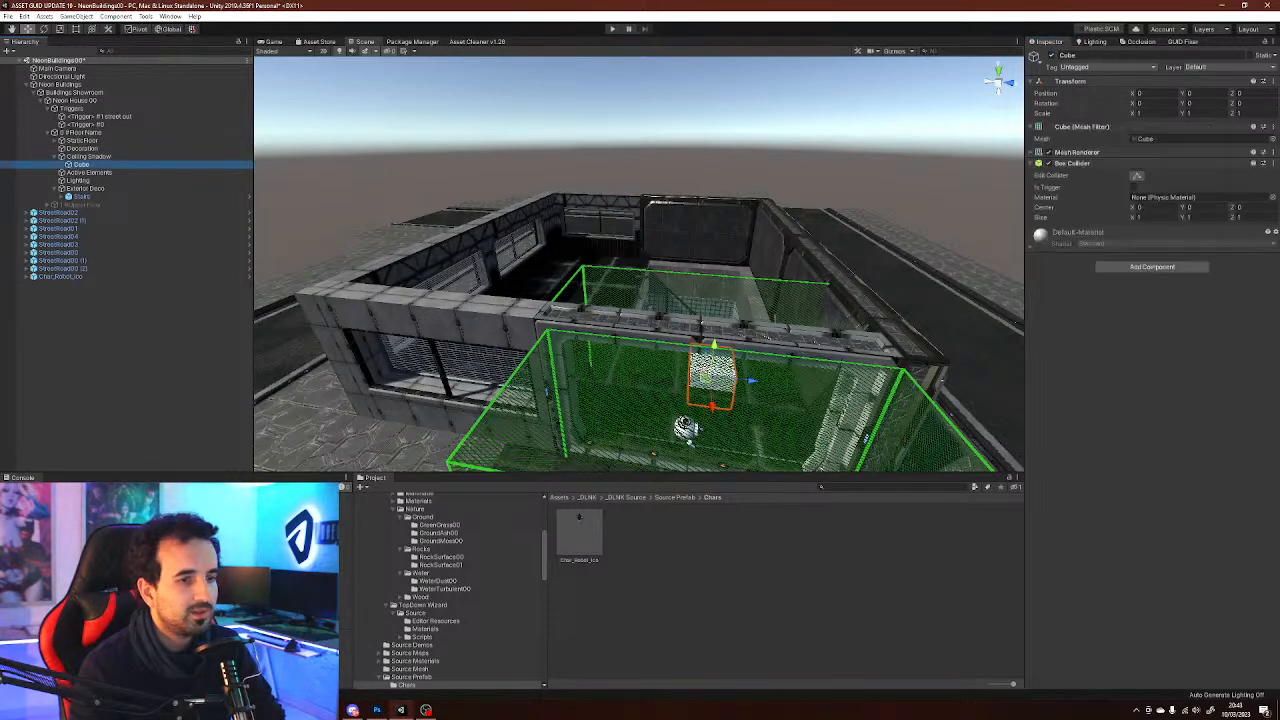
Raise the cube and set its scale to 10 on X, Y and Z
{"action": "left_click_drag", "start_coordinate": [707, 374], "coordinate": [700, 288]}
{"action": "scroll", "coordinate": [733, 241], "scroll_direction": "down", "scroll_amount": 3}
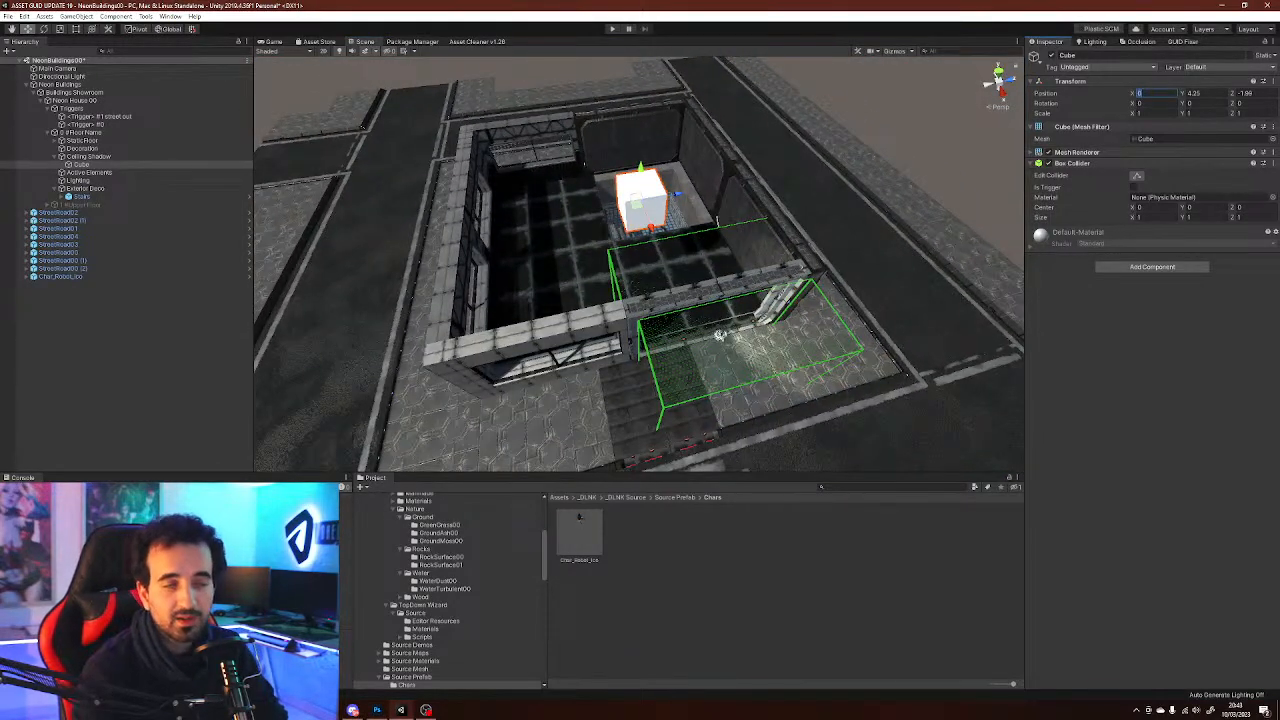
{"action": "type", "text": "10"}
{"action": "key", "text": "Tab"}
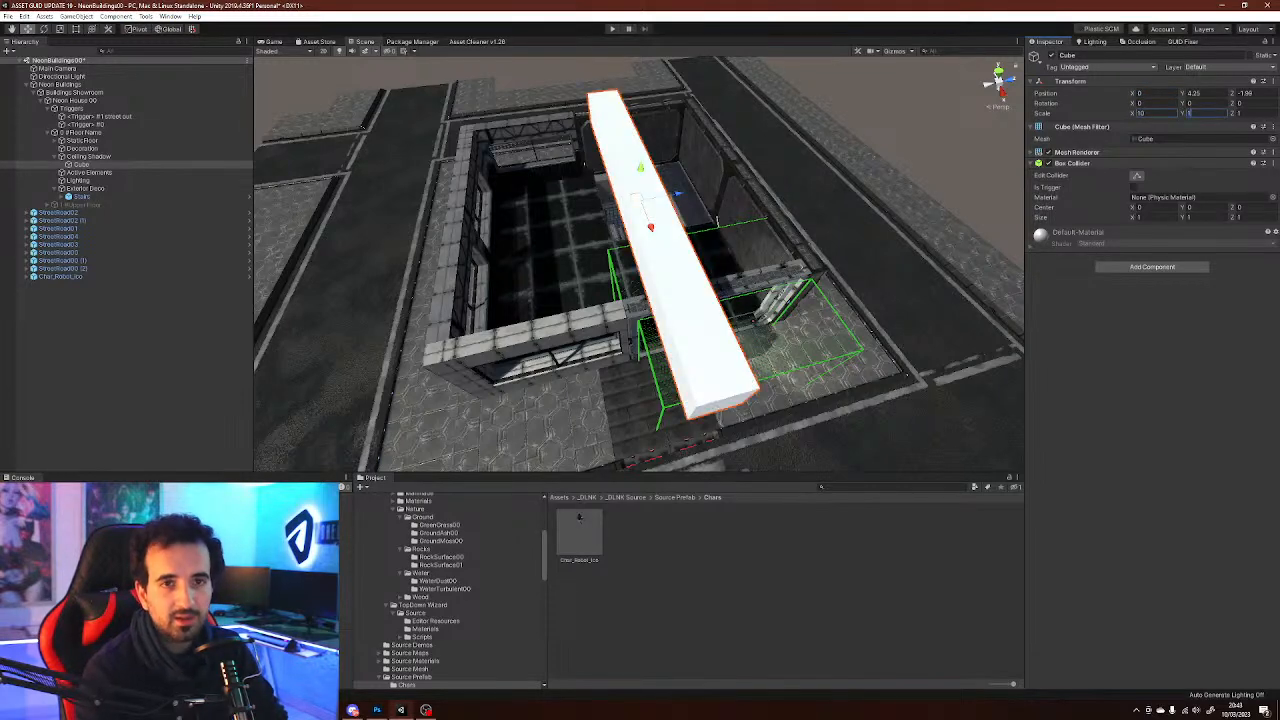
{"action": "type", "text": "10"}
{"action": "key", "text": "Tab"}
{"action": "type", "text": "10"}
{"action": "key", "text": "Return"}
Set the cube's position to Y 5 and Z 0
{"action": "right_click_drag", "start_coordinate": [905, 373], "coordinate": [847, 402]}
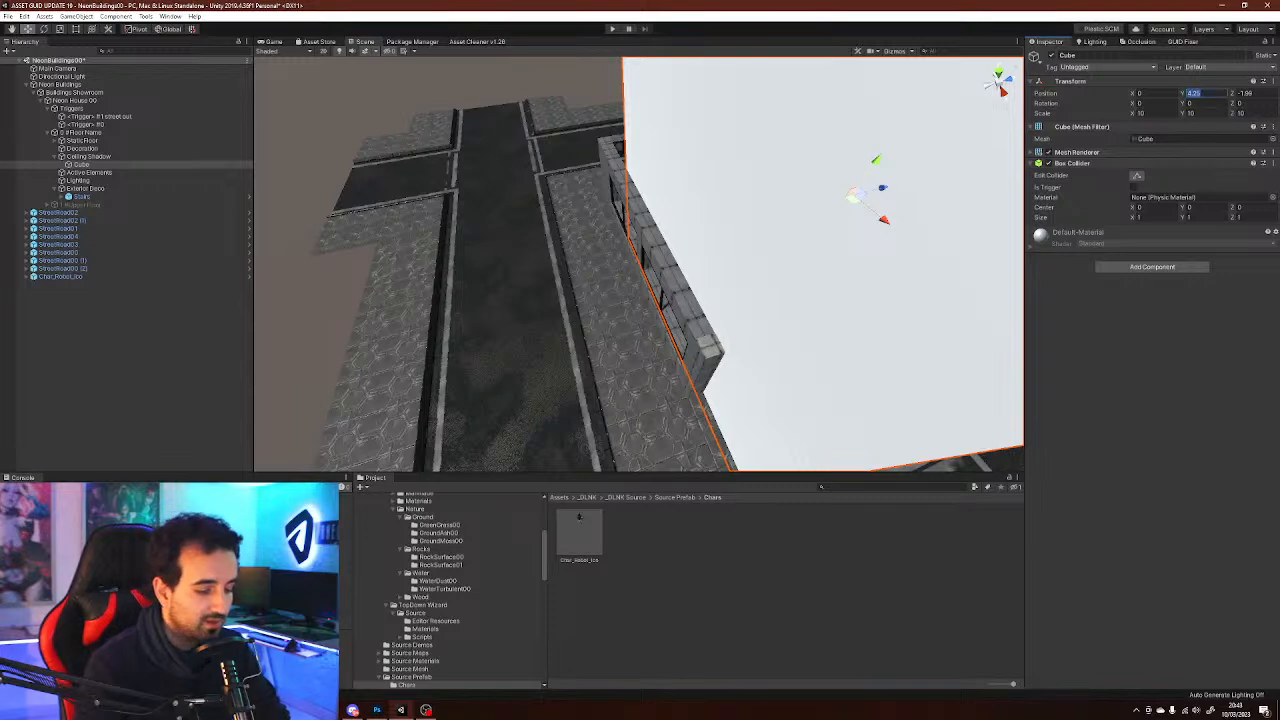
{"action": "type", "text": "5"}
{"action": "key", "text": "Tab"}
{"action": "type", "text": "0"}
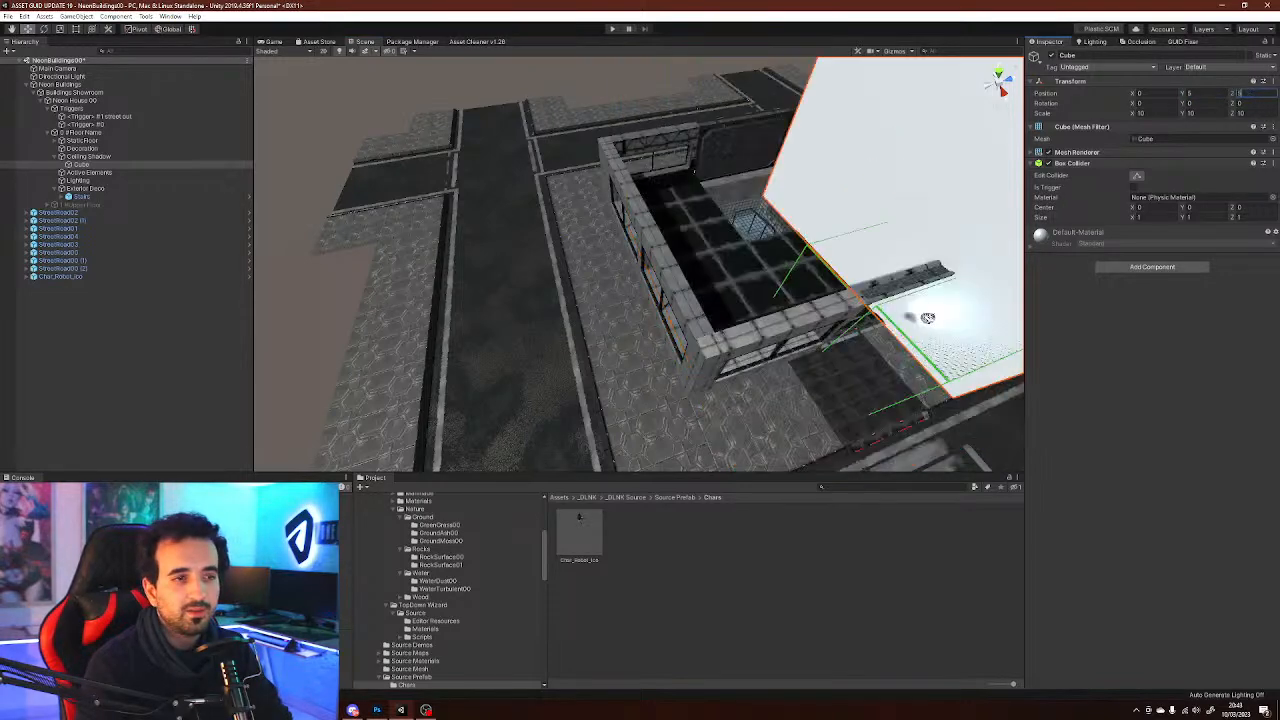
Move the cube to X -2.5, Z -2.5 so it covers the building, and raise it slightly
{"action": "right_click_drag", "start_coordinate": [927, 317], "coordinate": [803, 280]}
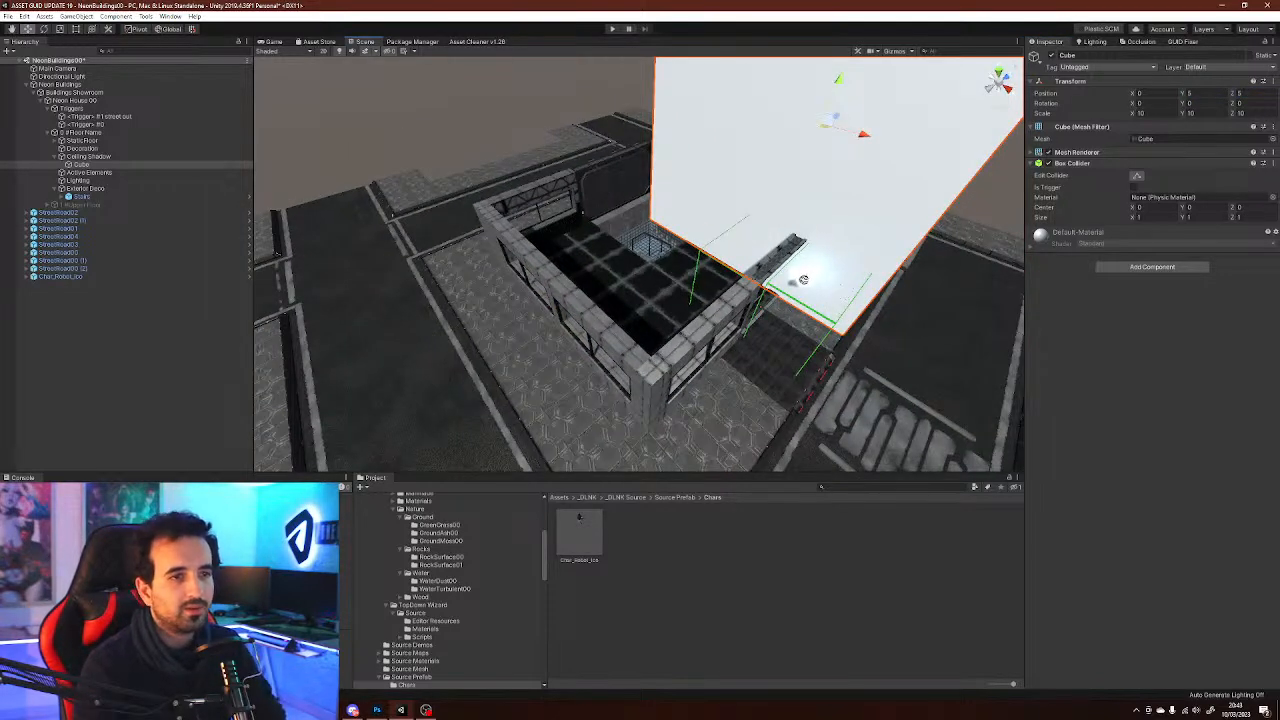
{"action": "left_click_drag", "start_coordinate": [825, 126], "coordinate": [654, 160], "text": "ctrl"}
{"action": "right_click_drag", "start_coordinate": [803, 280], "coordinate": [788, 208]}
{"action": "key", "text": "s"}
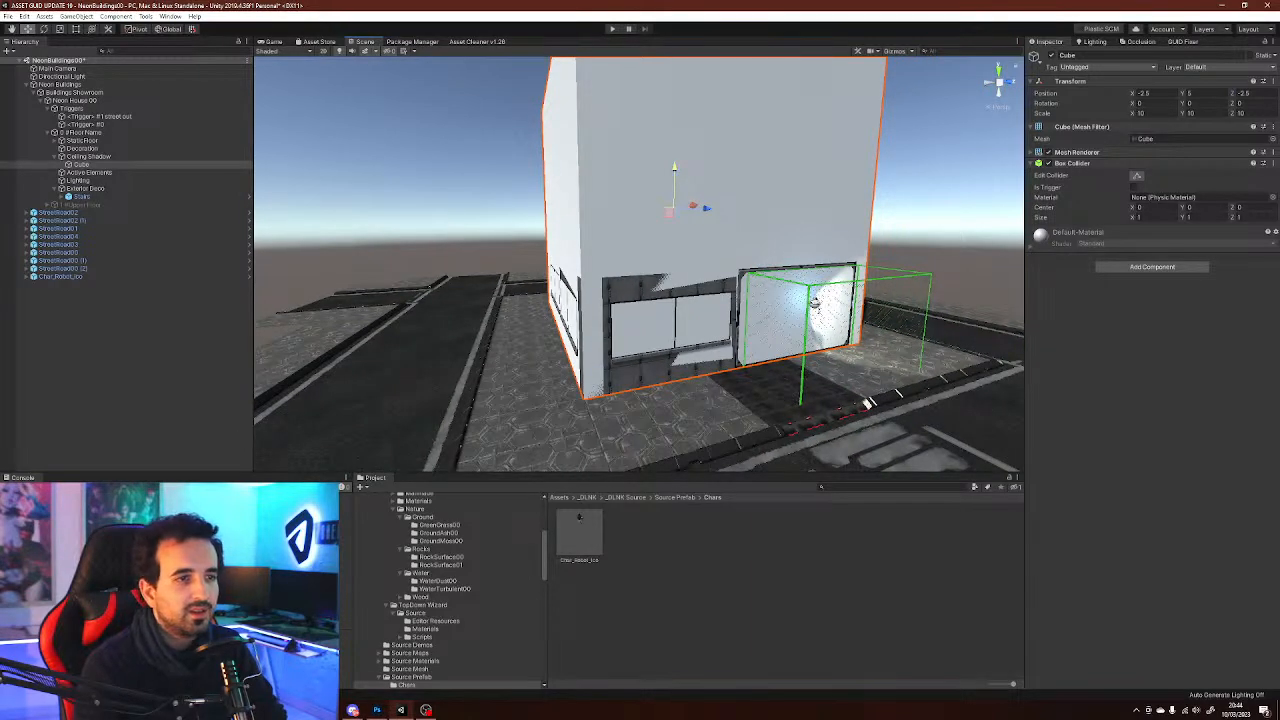
{"action": "left_click_drag", "start_coordinate": [674, 168], "coordinate": [675, 93], "text": "ctrl"}
Apply the ceiling shadow materials from Neon House 00's TD Zone component
{"action": "left_click", "coordinate": [120, 305]}
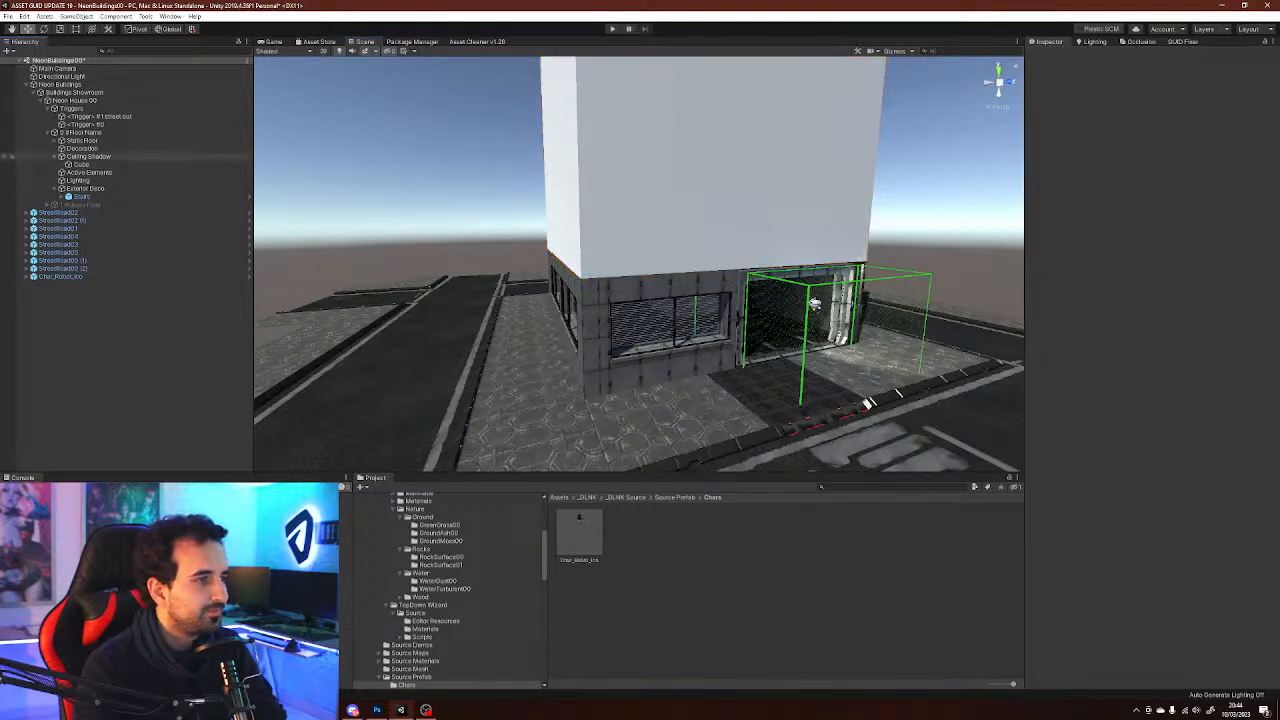
{"action": "left_click", "coordinate": [88, 156]}
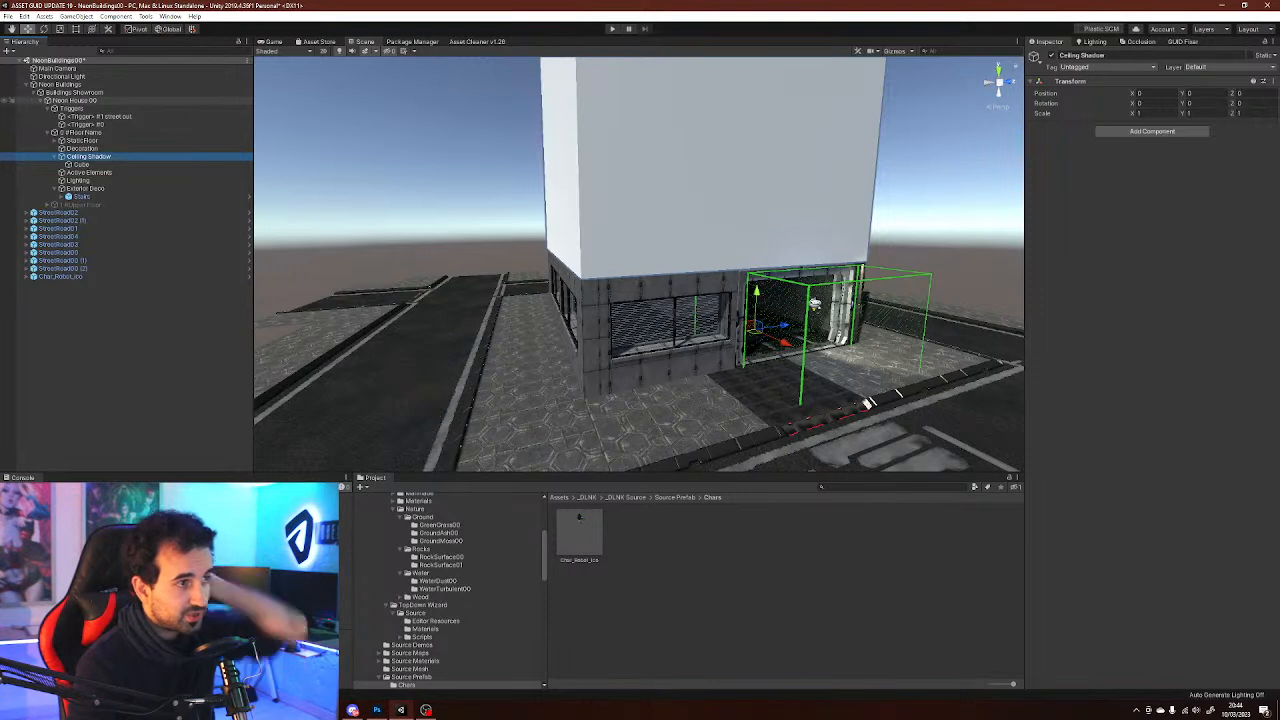
{"action": "left_click", "coordinate": [76, 100]}
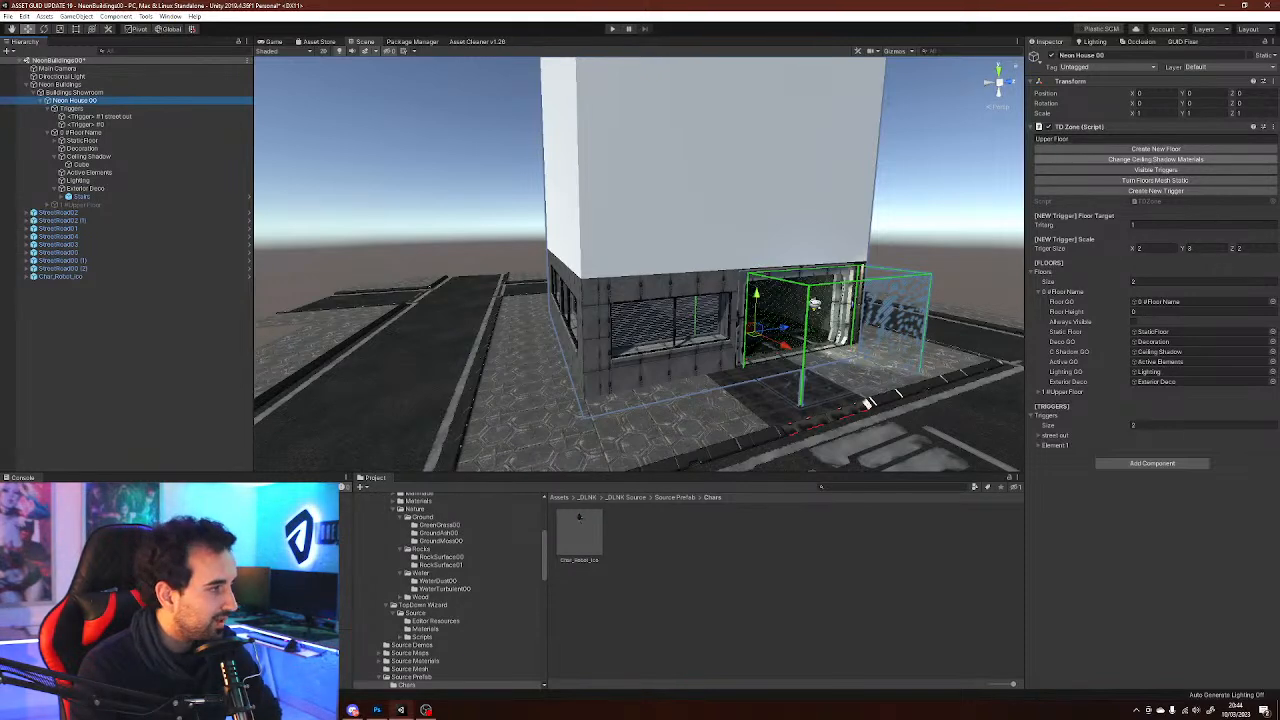
{"action": "right_click_drag", "start_coordinate": [780, 268], "coordinate": [798, 205]}
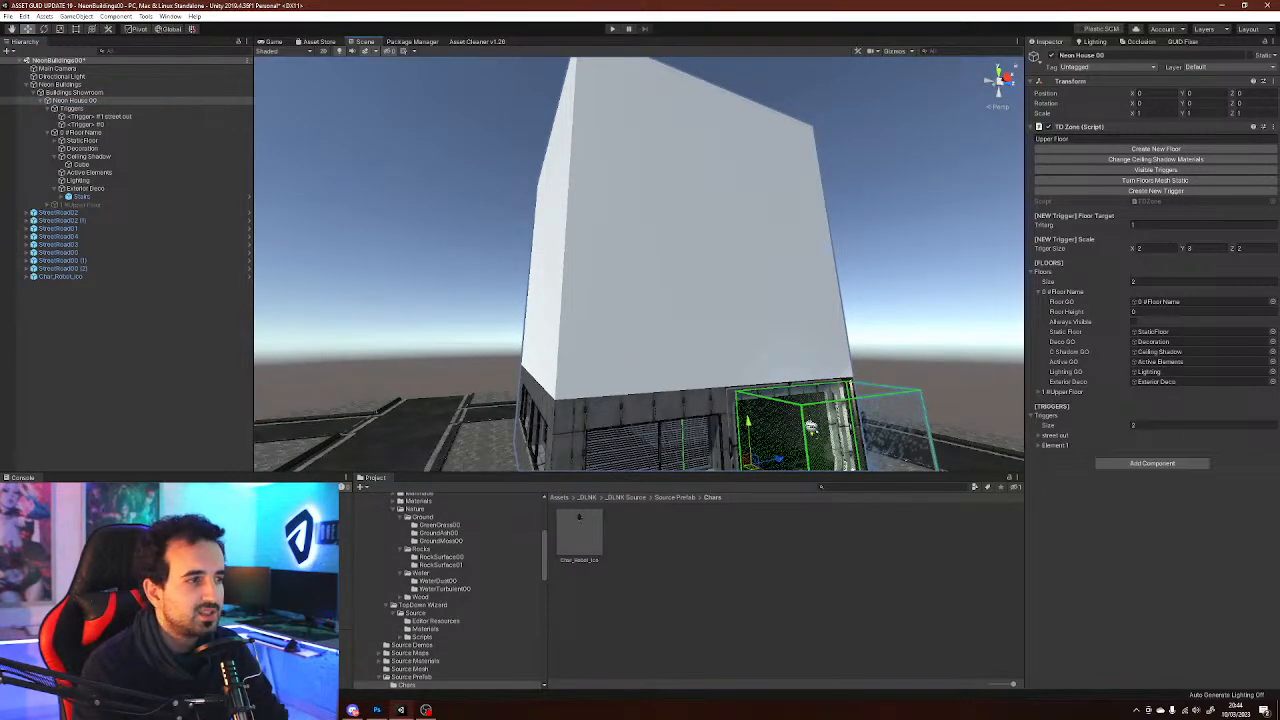
{"action": "left_click", "coordinate": [89, 157]}
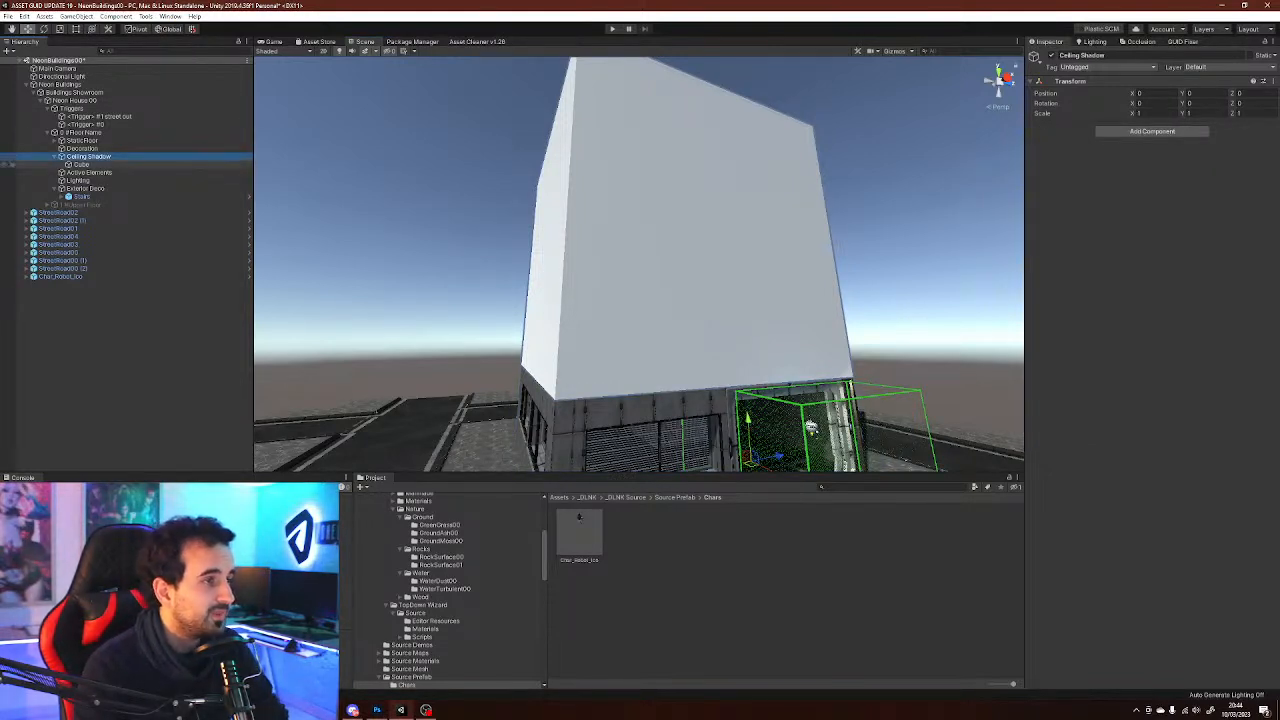
{"action": "left_click", "coordinate": [82, 132]}
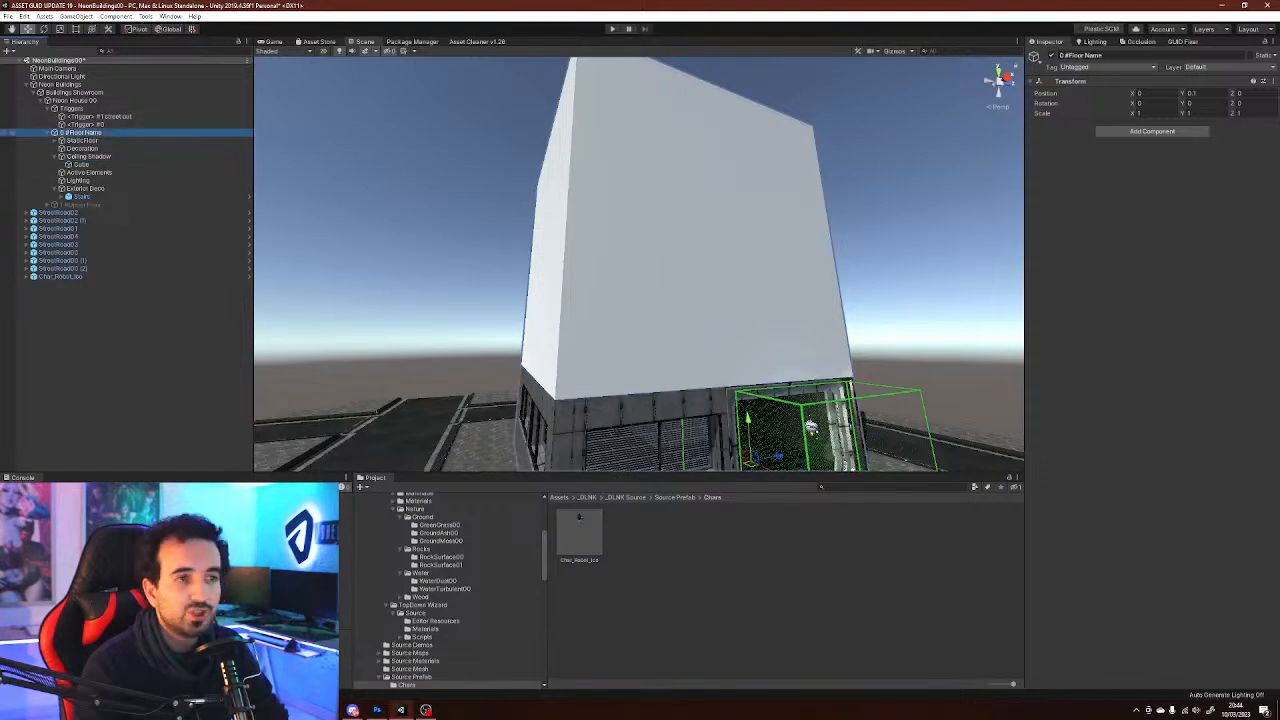
{"action": "left_click", "coordinate": [75, 101]}
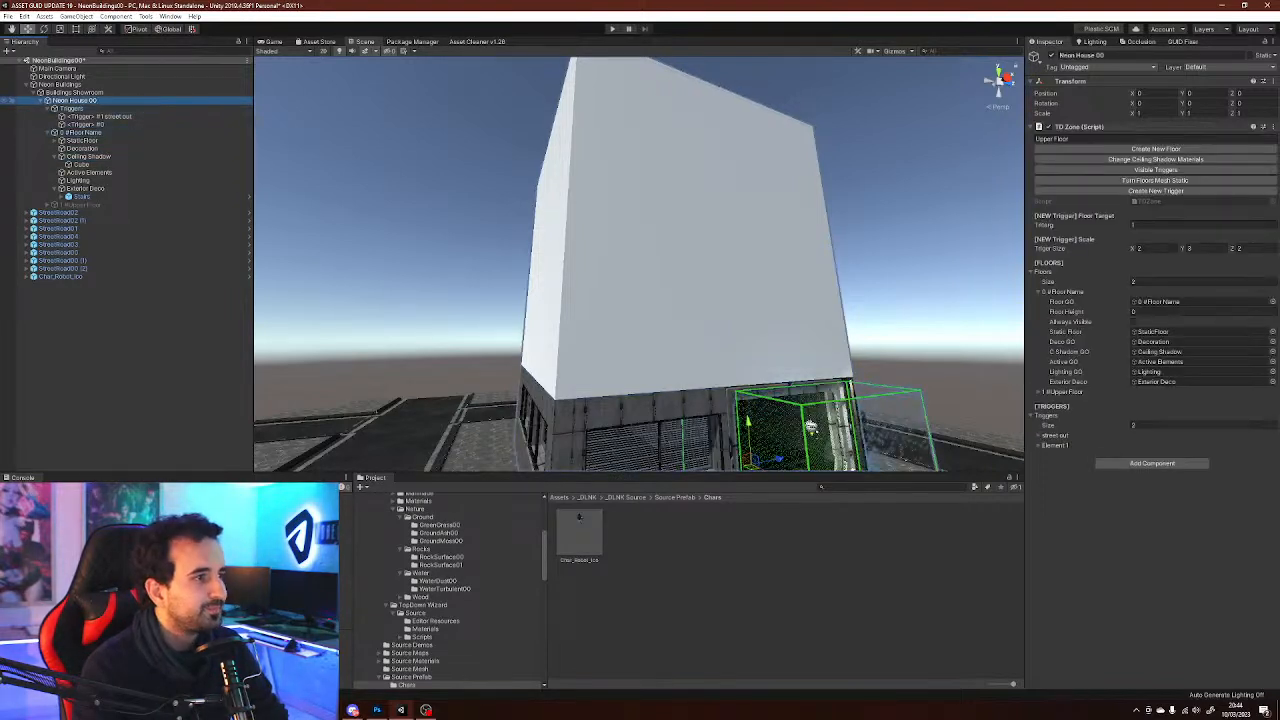
{"action": "right_click_drag", "start_coordinate": [640, 270], "coordinate": [530, 336]}
{"action": "key", "text": "d"}
{"action": "key", "text": "w"}
{"action": "left_click_drag", "start_coordinate": [530, 336], "coordinate": [540, 408], "text": "alt"}
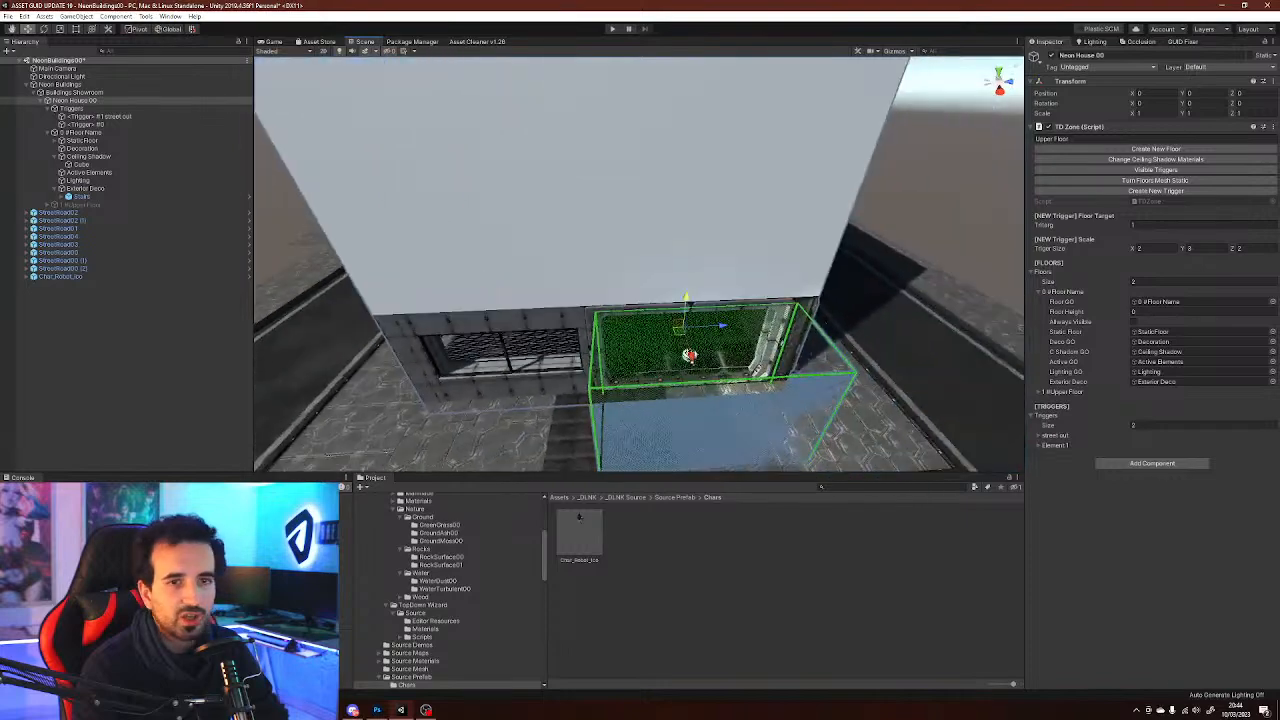
{"action": "left_click", "coordinate": [1144, 160]}
Examine the ceiling shadow cube and the entrance triggers from several angles
{"action": "right_click_drag", "start_coordinate": [780, 264], "coordinate": [746, 240]}
{"action": "right_click_drag", "start_coordinate": [745, 421], "coordinate": [664, 230]}
{"action": "key", "text": "w"}
{"action": "key", "text": "s"}
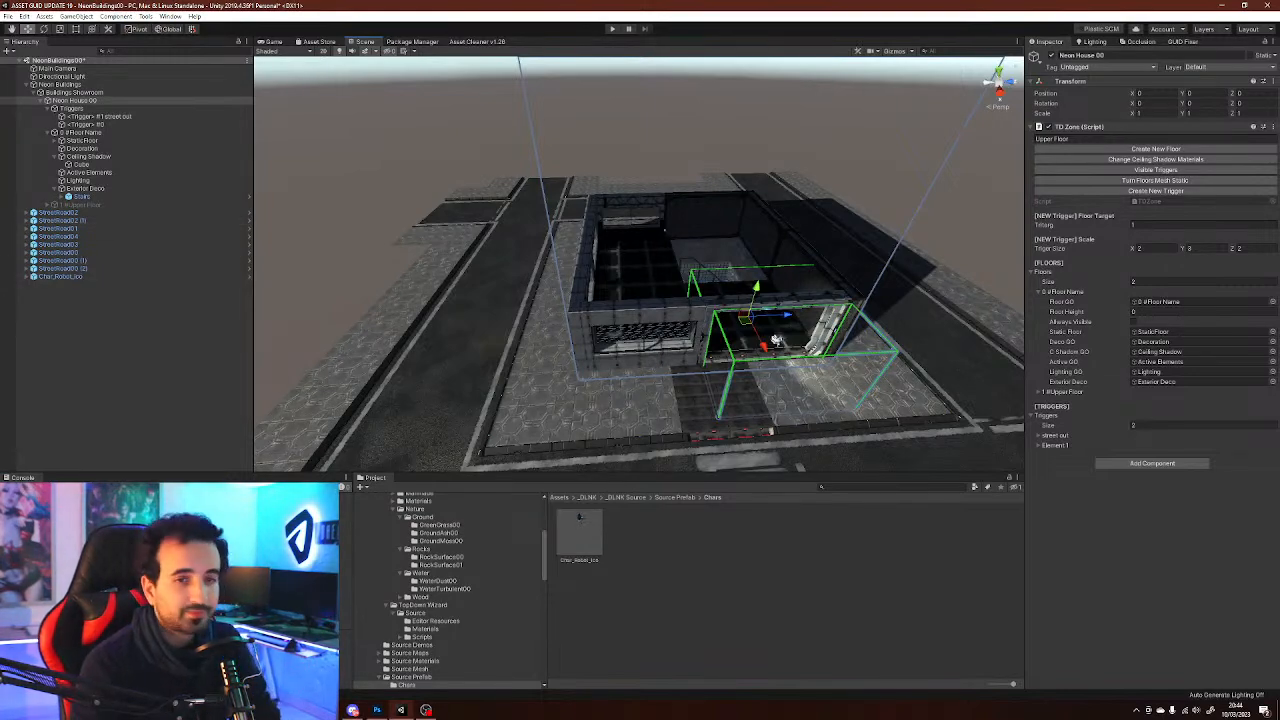
{"action": "left_click_drag", "start_coordinate": [600, 240], "coordinate": [745, 305], "text": "alt"}
{"action": "scroll", "coordinate": [722, 265], "scroll_direction": "up", "scroll_amount": 5}
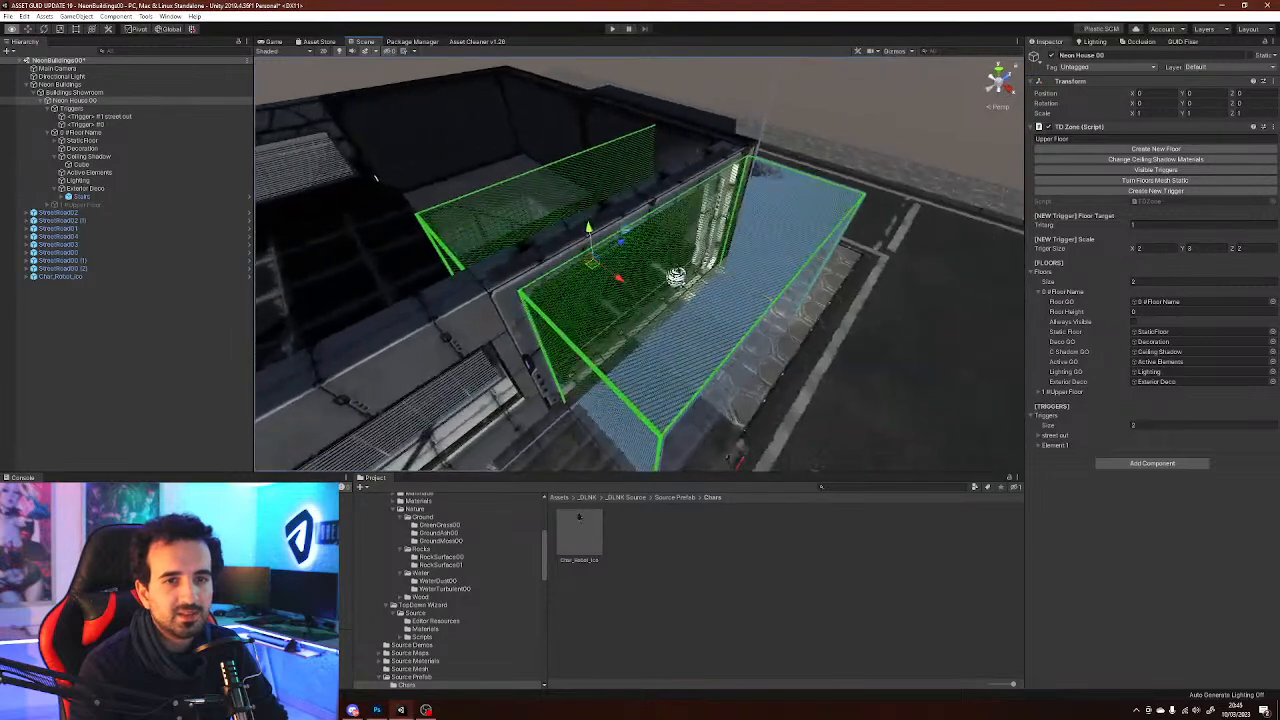
{"action": "left_click_drag", "start_coordinate": [376, 178], "coordinate": [384, 182], "text": "alt"}
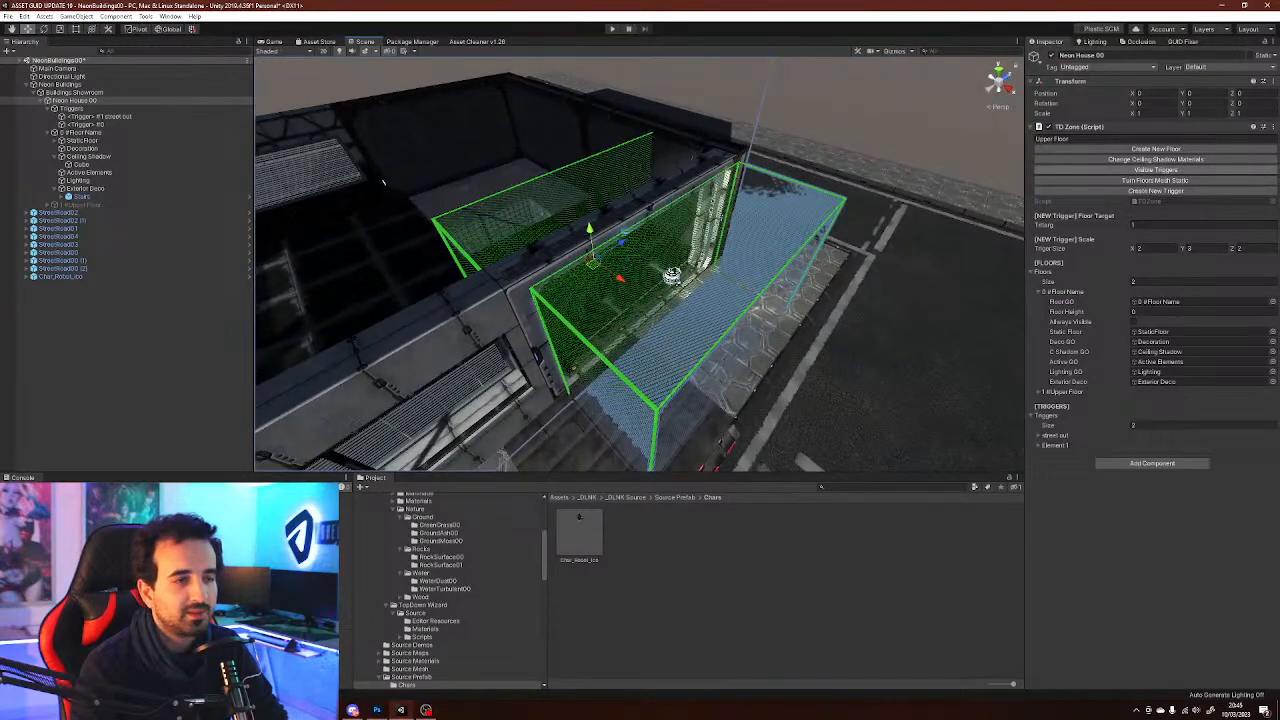
Toggle the entrance triggers' visibility on and off several times while orbiting around the building
{"action": "left_click_drag", "start_coordinate": [700, 250], "coordinate": [715, 262], "text": "alt"}
{"action": "scroll", "coordinate": [715, 262], "scroll_direction": "up", "scroll_amount": 2}
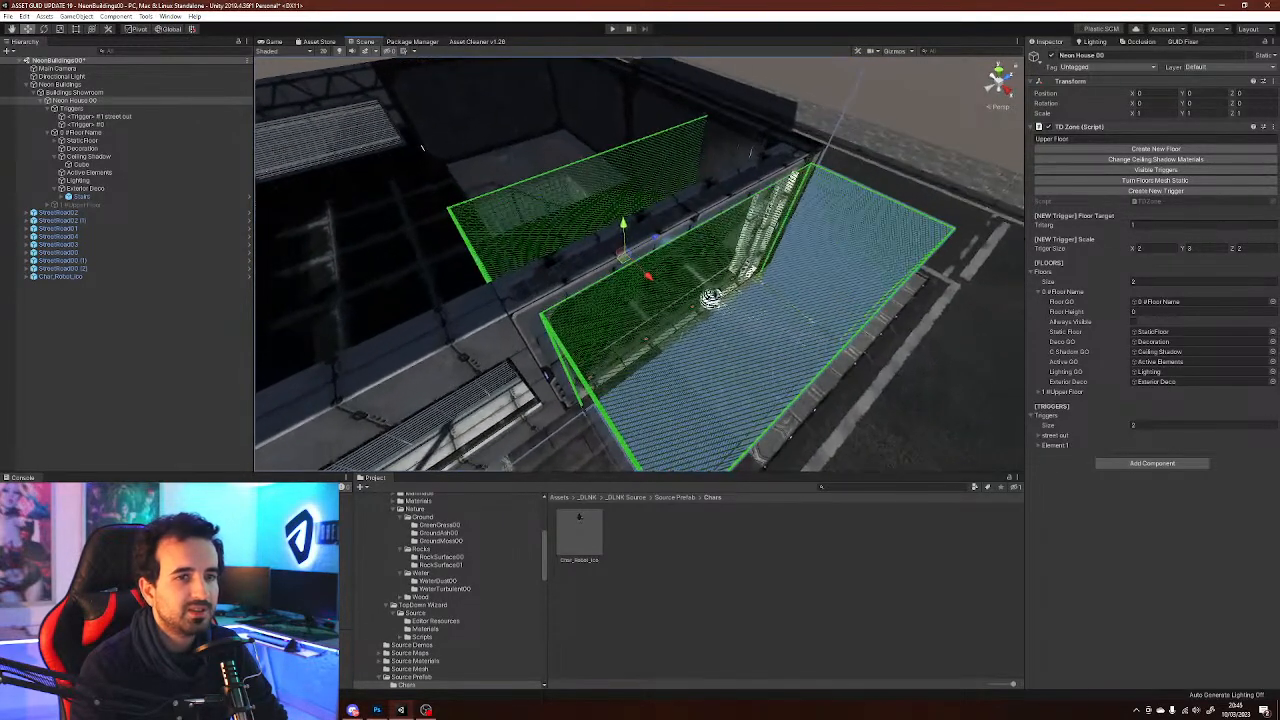
{"action": "left_click", "coordinate": [1156, 170]}
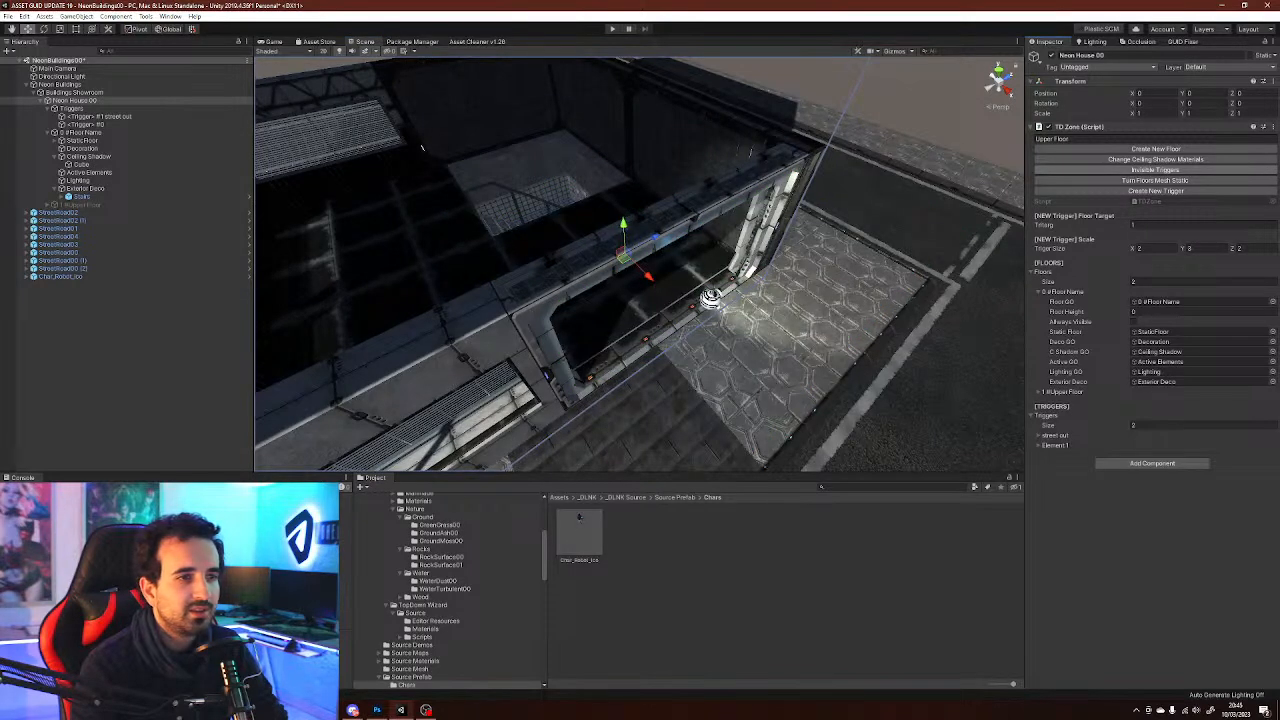
{"action": "left_click", "coordinate": [1156, 170]}
{"action": "left_click", "coordinate": [1156, 170]}
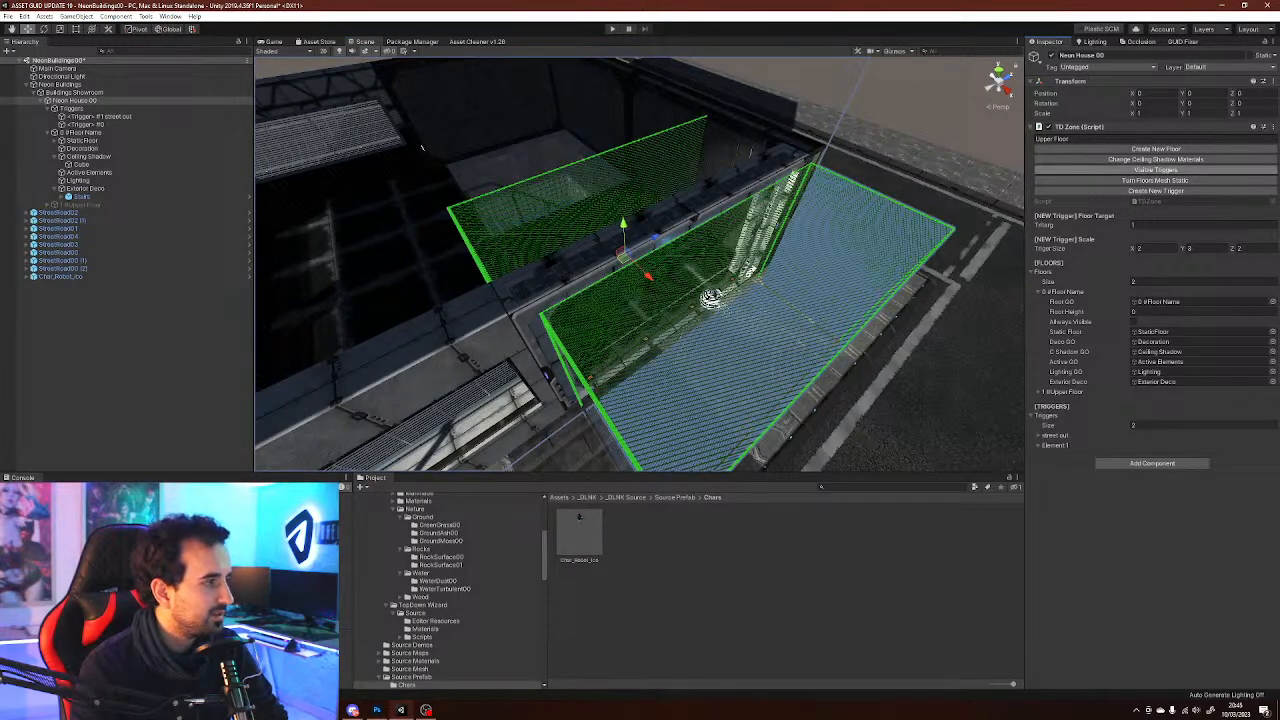
{"action": "left_click", "coordinate": [1156, 170]}
{"action": "left_click", "coordinate": [1156, 170]}
{"action": "left_click", "coordinate": [1156, 170]}
{"action": "left_click", "coordinate": [1156, 170]}
{"action": "left_click", "coordinate": [1156, 170]}
{"action": "left_click_drag", "start_coordinate": [850, 270], "coordinate": [600, 185], "text": "alt"}
{"action": "right_click_drag", "start_coordinate": [609, 343], "coordinate": [590, 335]}
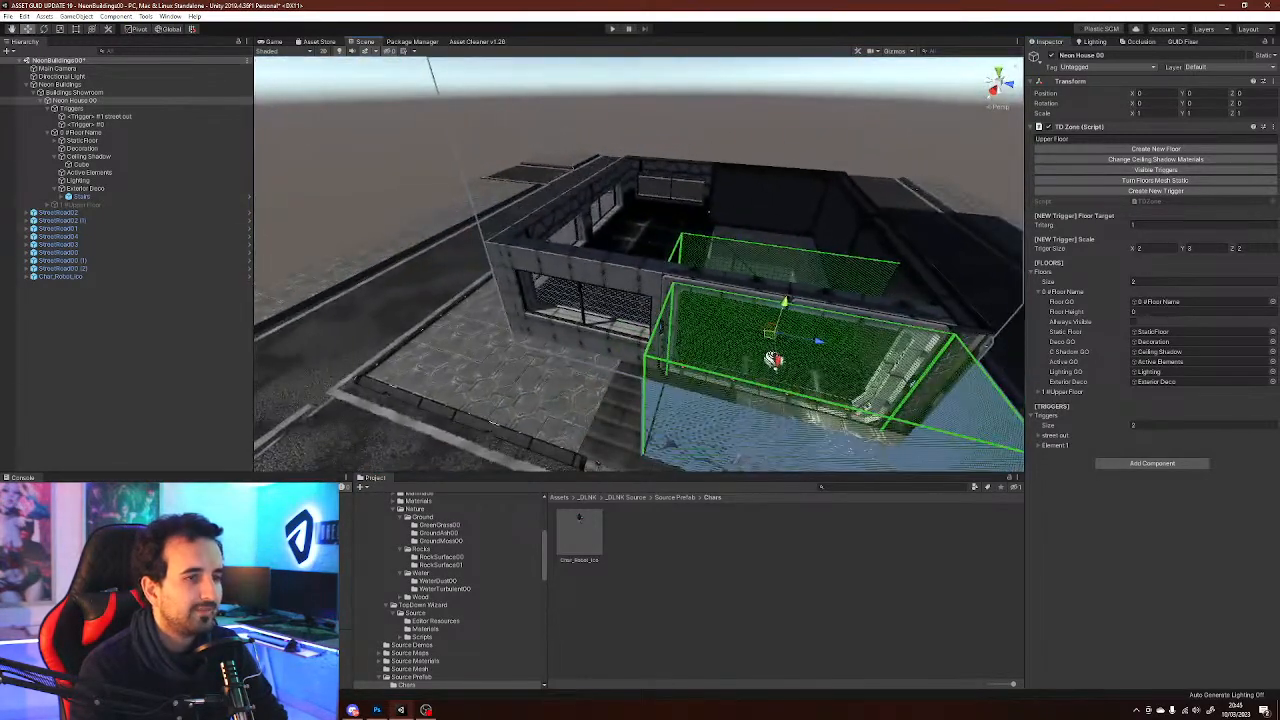
Enable the 1 #Upper Floor object so the building's upper floor shows
{"action": "left_click", "coordinate": [135, 335]}
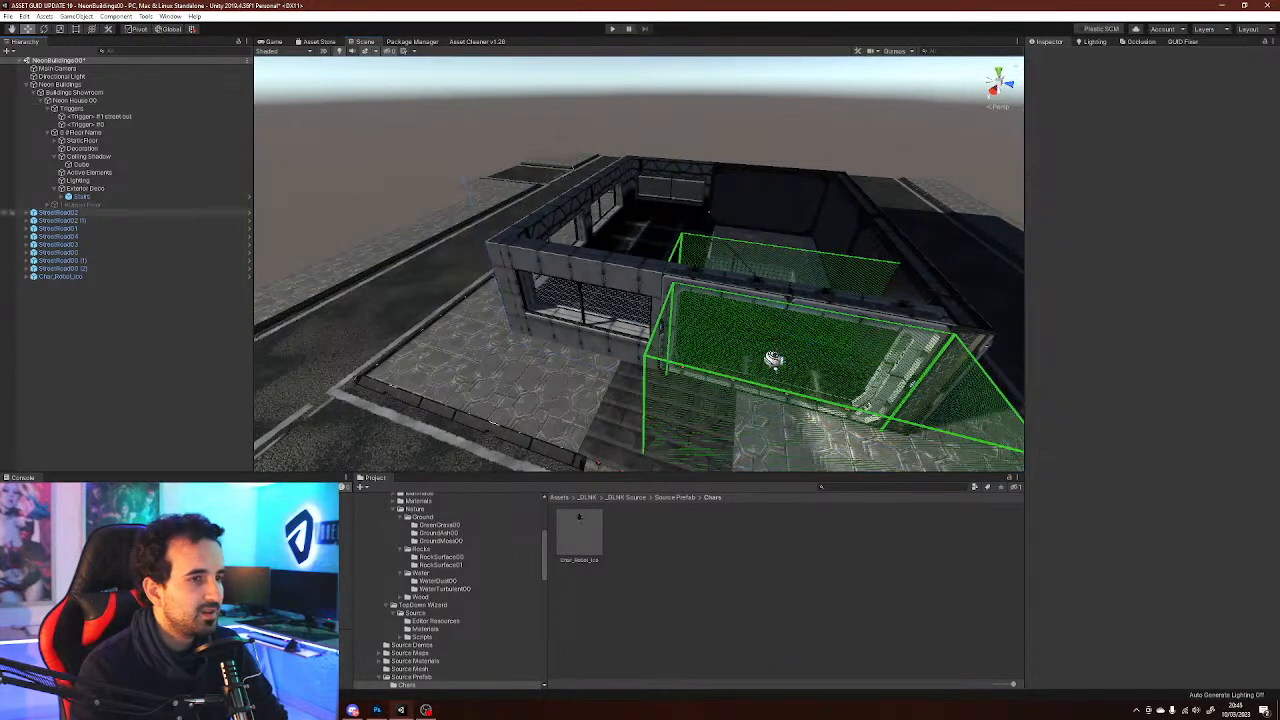
{"action": "left_click", "coordinate": [82, 205]}
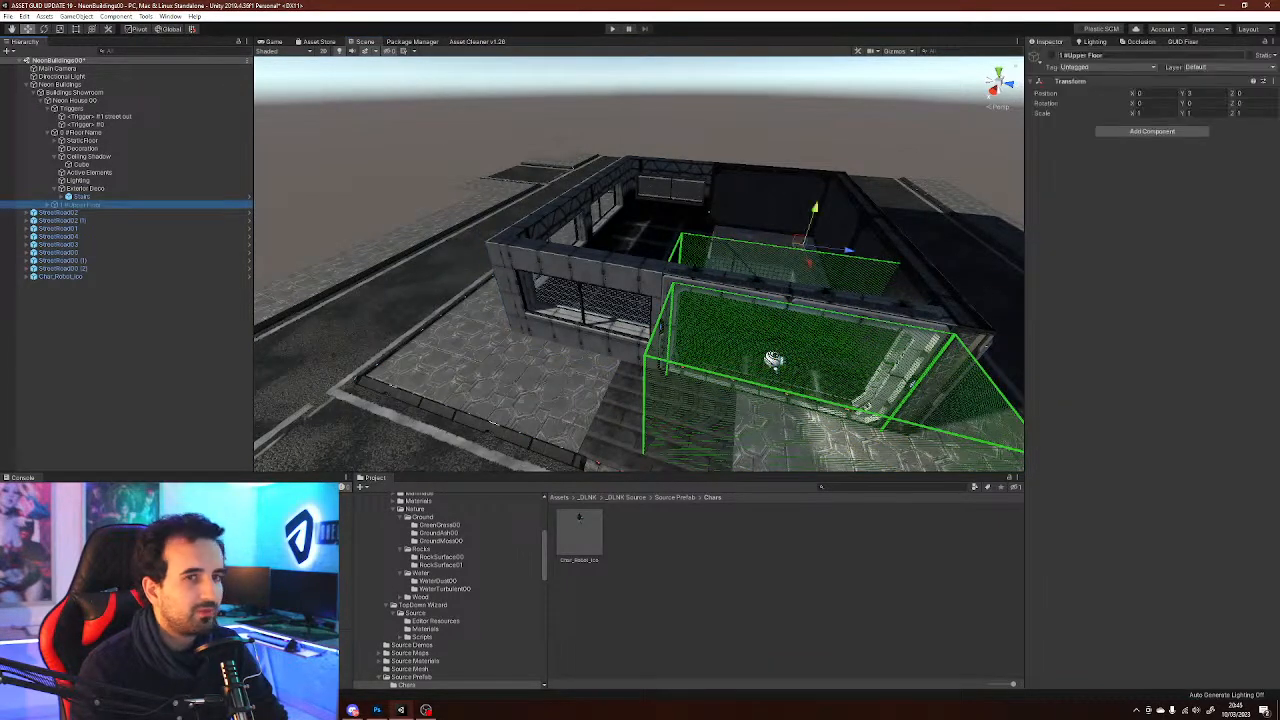
{"action": "left_click", "coordinate": [1051, 56]}
{"action": "left_click", "coordinate": [320, 140]}
{"action": "right_click_drag", "start_coordinate": [600, 260], "coordinate": [642, 288]}
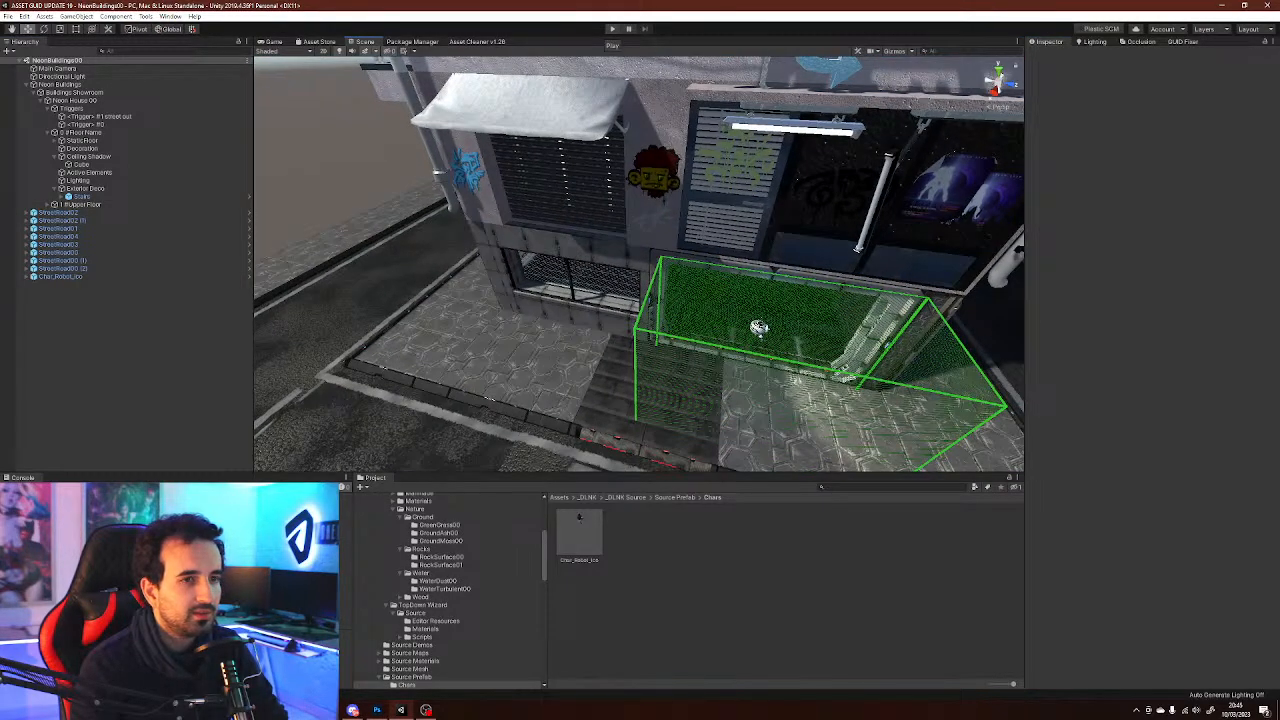
Create a Point Light inside the upper floor room
{"action": "key", "text": "w"}
{"action": "right_click_drag", "start_coordinate": [640, 262], "coordinate": [510, 175]}
{"action": "right_click_drag", "start_coordinate": [600, 290], "coordinate": [941, 317]}
{"action": "key", "text": "w"}
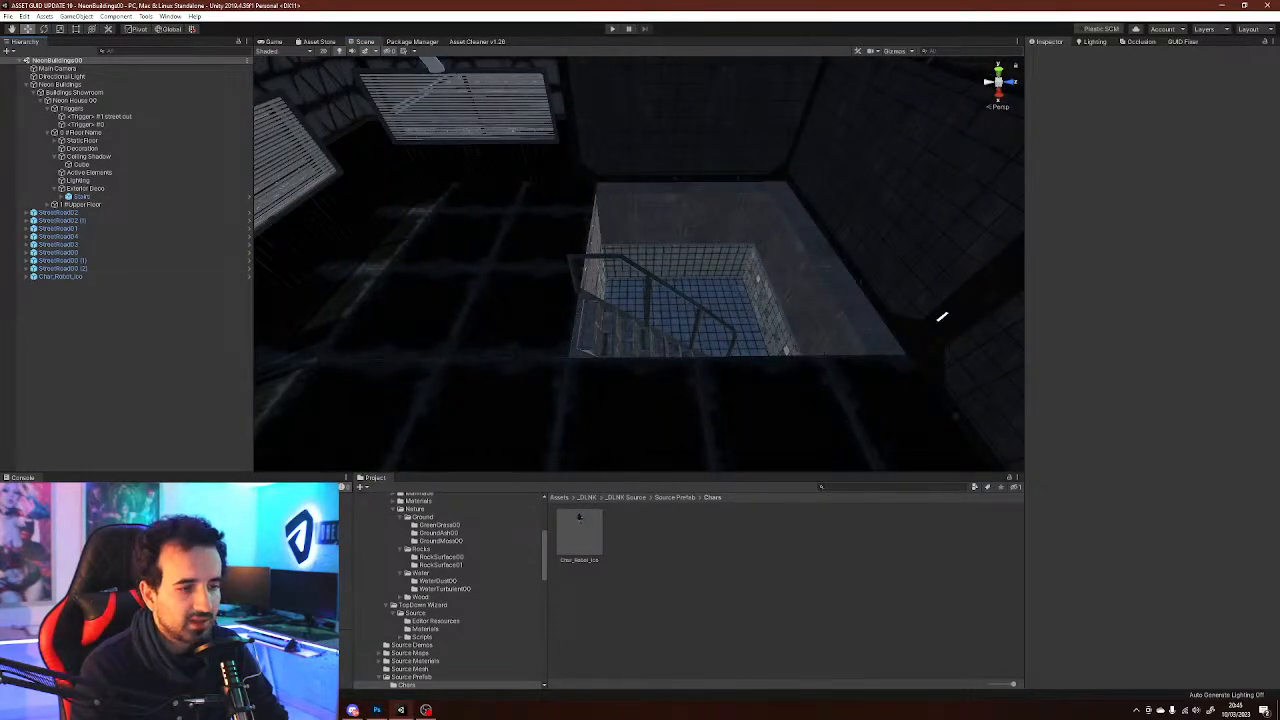
{"action": "right_click", "coordinate": [154, 339]}
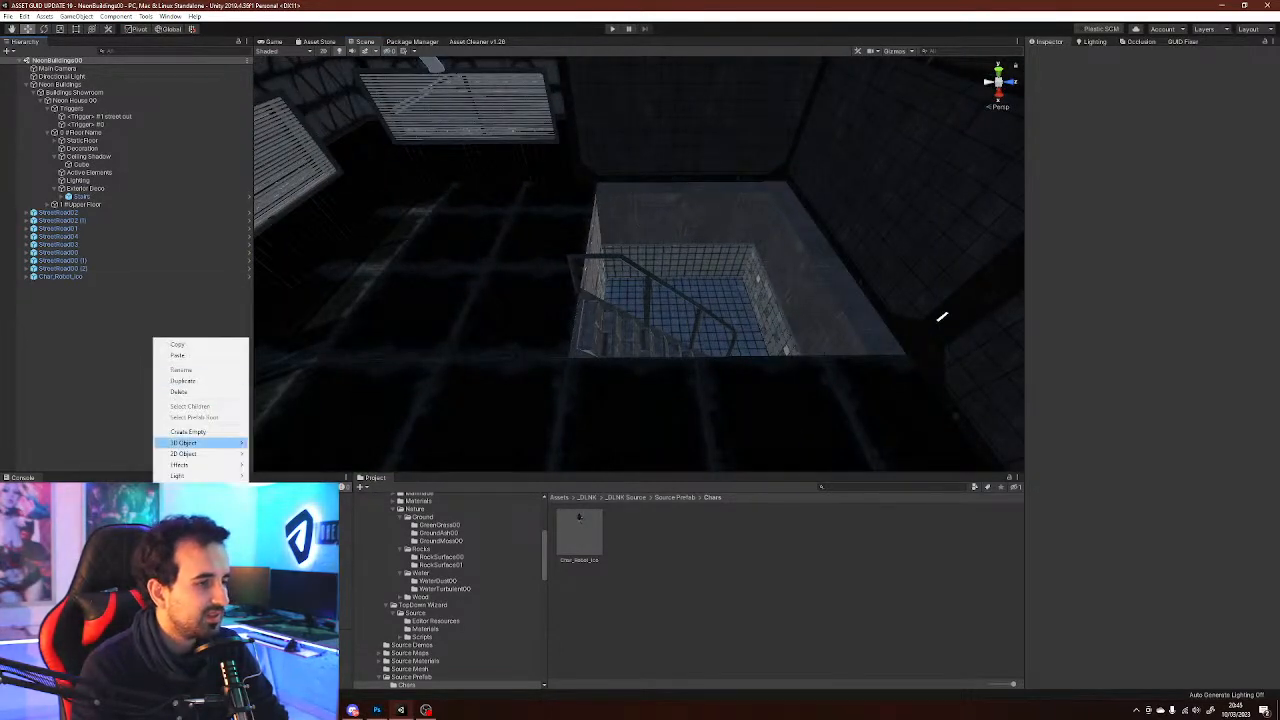
{"action": "mouse_move", "coordinate": [200, 476]}
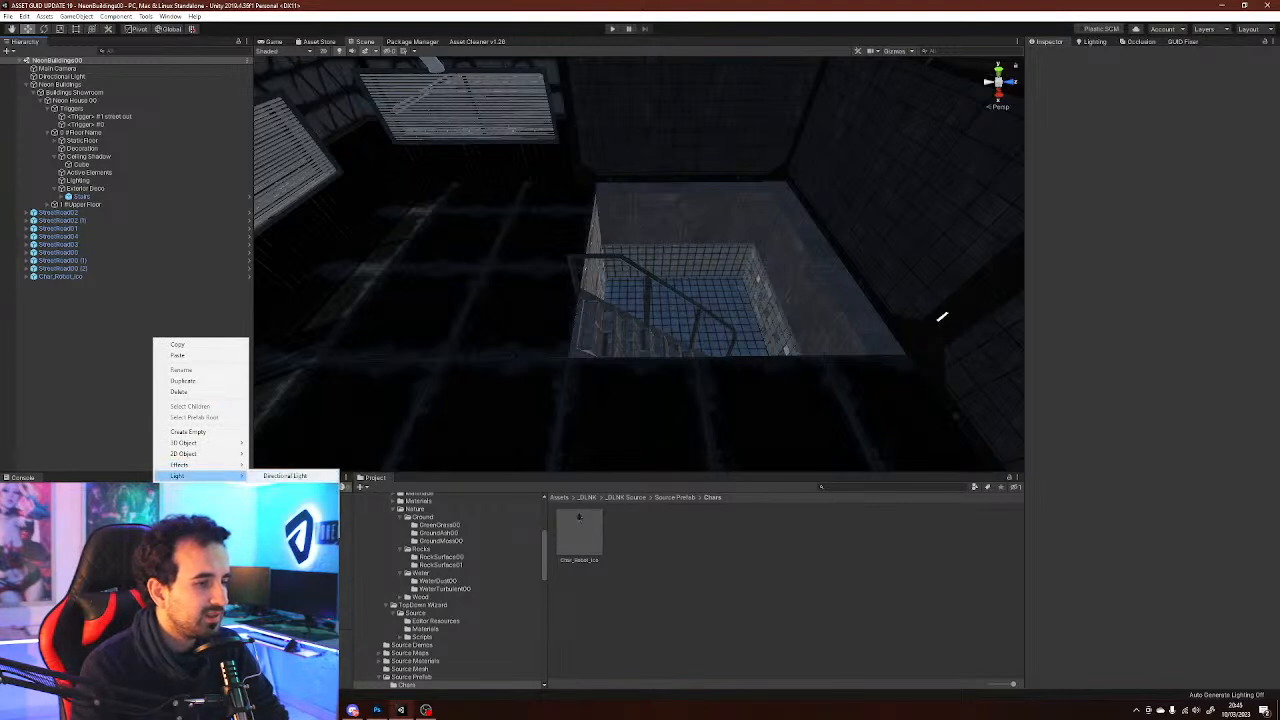
{"action": "left_click", "coordinate": [285, 487]}
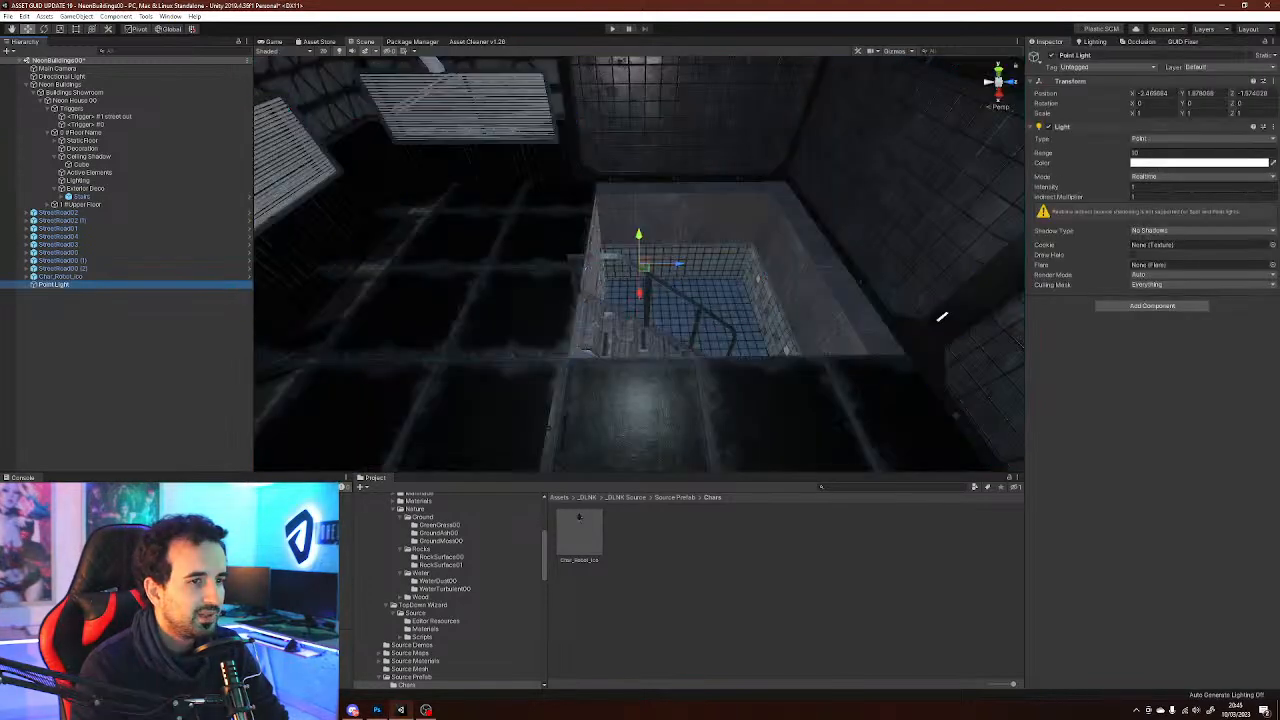
Move the point light up near the room's wall and set its shadow type to Soft Shadows
{"action": "left_click_drag", "start_coordinate": [645, 264], "coordinate": [717, 157]}
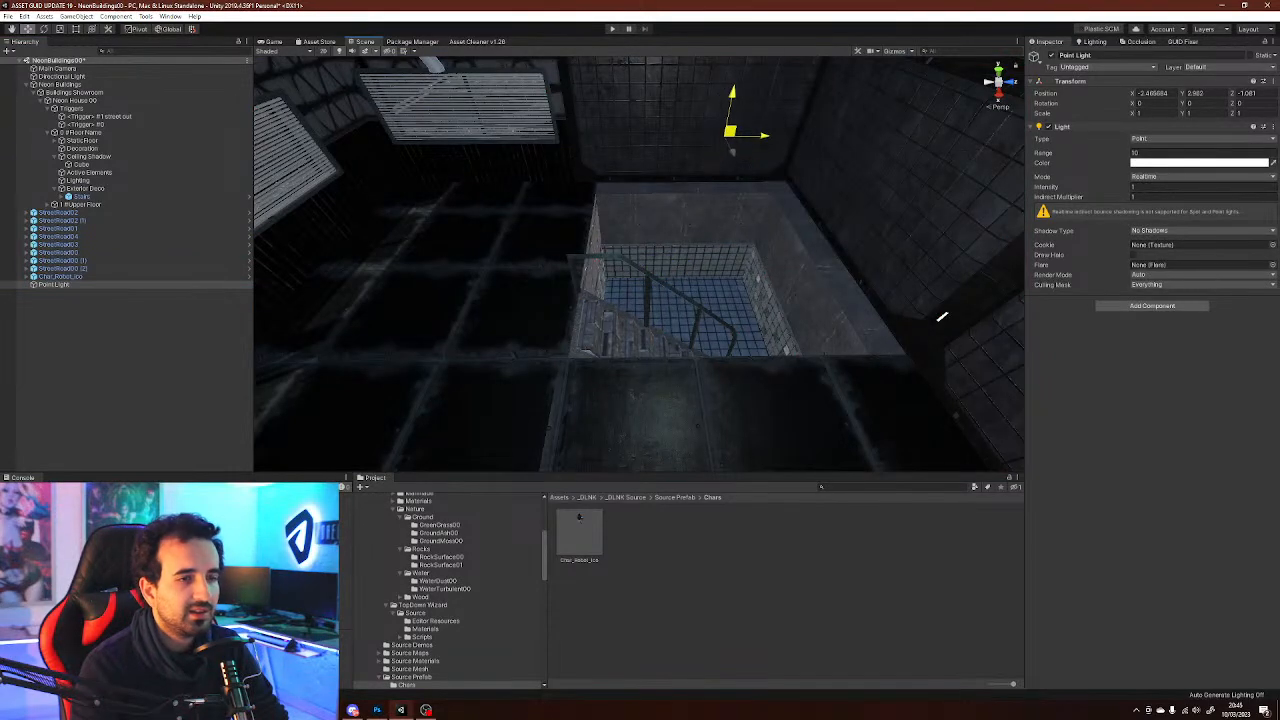
{"action": "right_click_drag", "start_coordinate": [941, 317], "coordinate": [798, 333]}
{"action": "left_click_drag", "start_coordinate": [699, 228], "coordinate": [600, 278]}
{"action": "right_click_drag", "start_coordinate": [600, 278], "coordinate": [338, 452]}
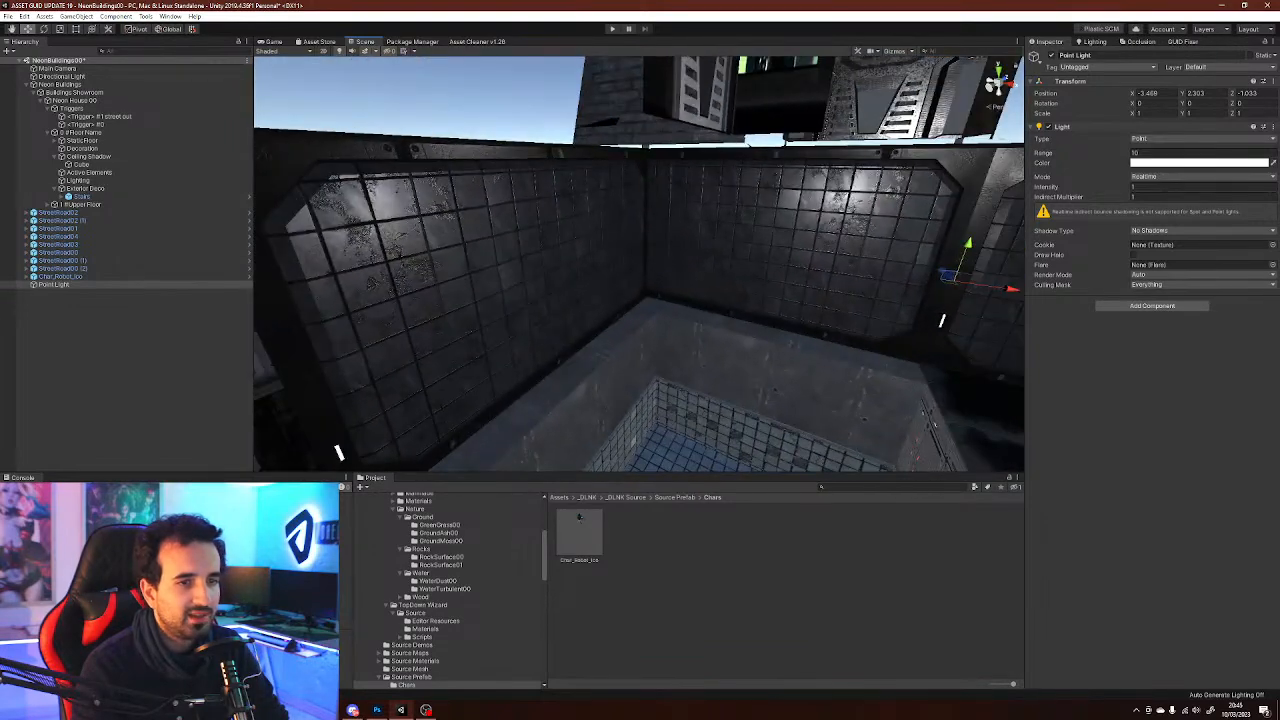
{"action": "left_click_drag", "start_coordinate": [949, 276], "coordinate": [699, 318]}
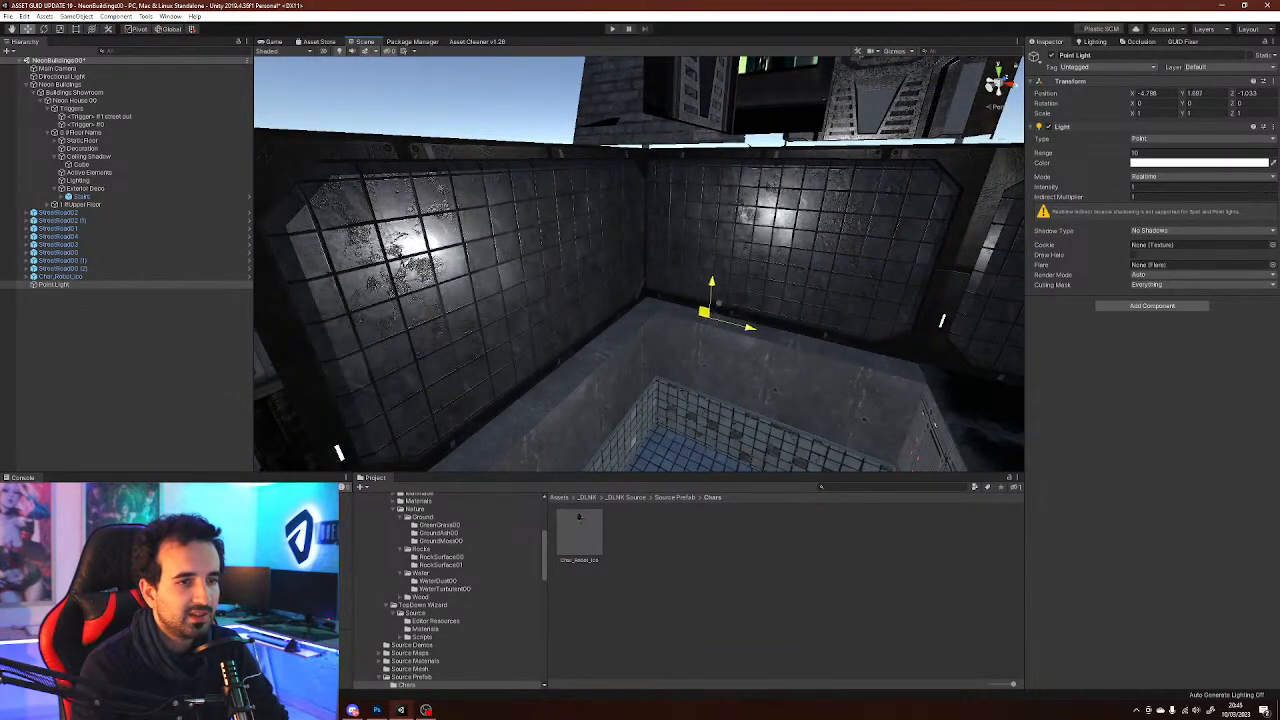
{"action": "right_click_drag", "start_coordinate": [699, 318], "coordinate": [622, 352]}
{"action": "right_click_drag", "start_coordinate": [808, 280], "coordinate": [857, 408]}
{"action": "left_click", "coordinate": [1150, 231]}
{"action": "left_click", "coordinate": [1165, 263]}
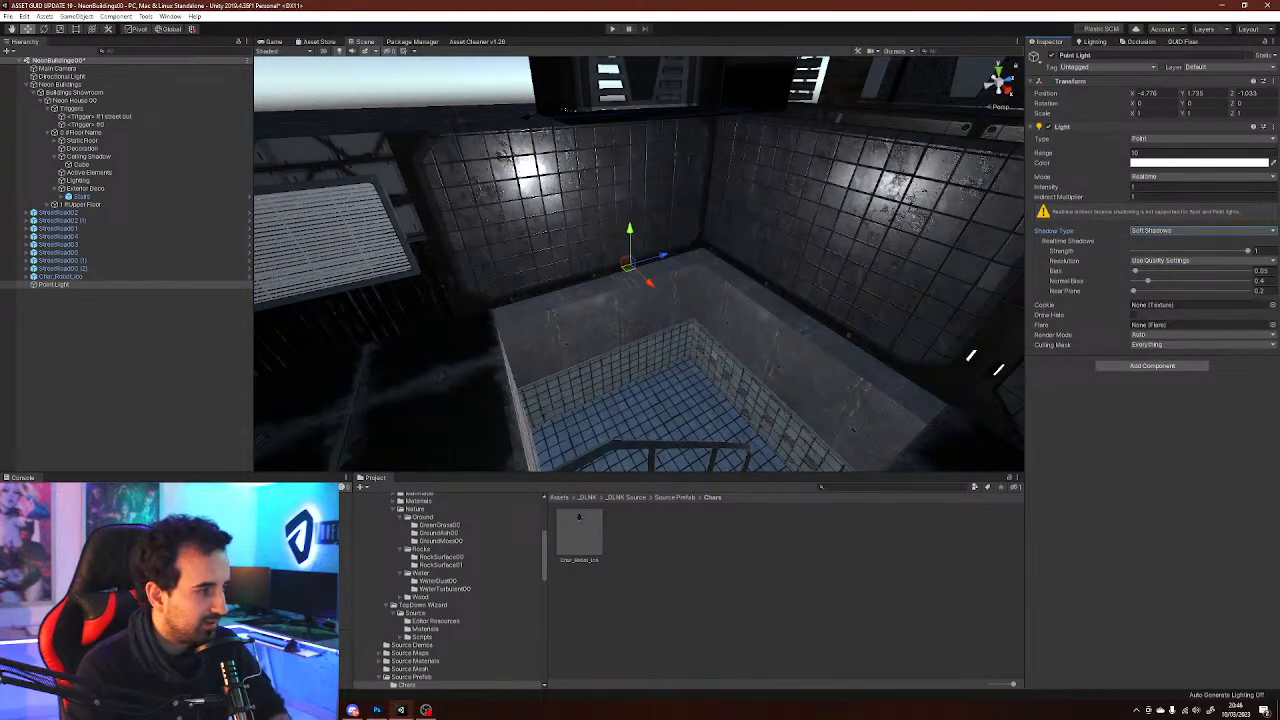
Place a Lighting_Deco004 tube lamp prefab from the Street Deco Lighting folder on the room's wall
{"action": "scroll", "coordinate": [450, 590], "scroll_direction": "down", "scroll_amount": 5}
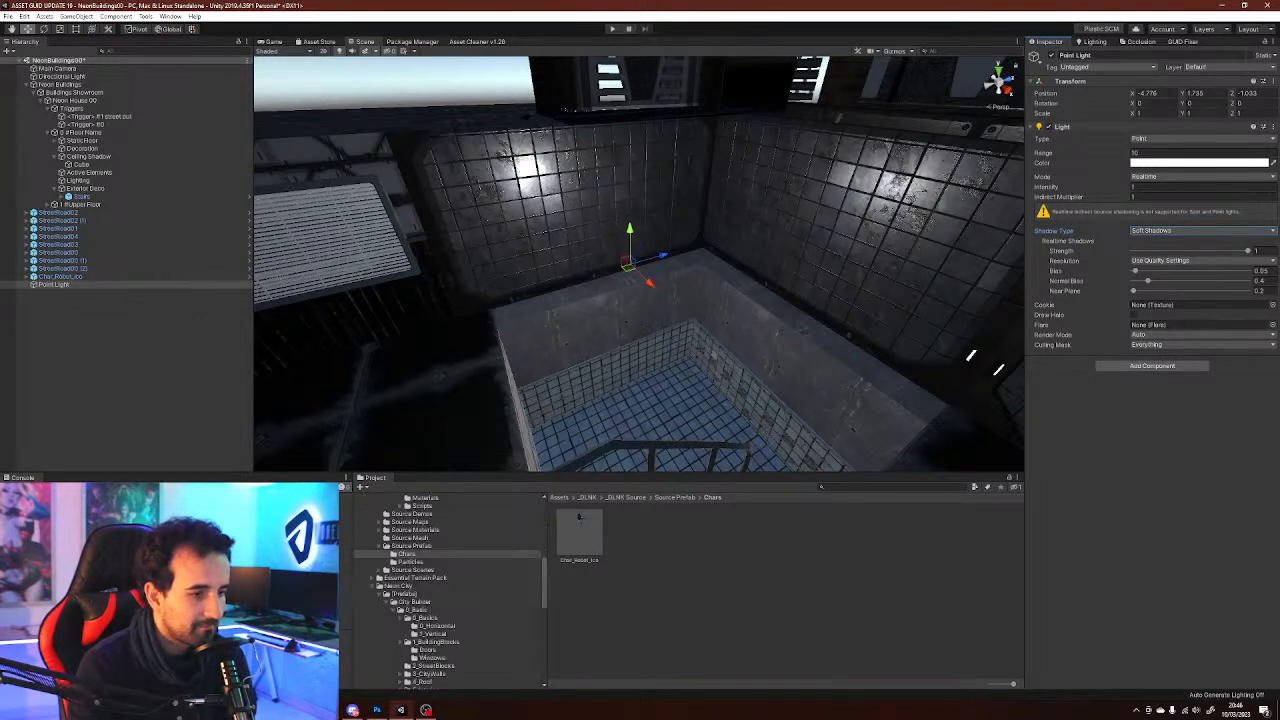
{"action": "scroll", "coordinate": [450, 590], "scroll_direction": "down", "scroll_amount": 3}
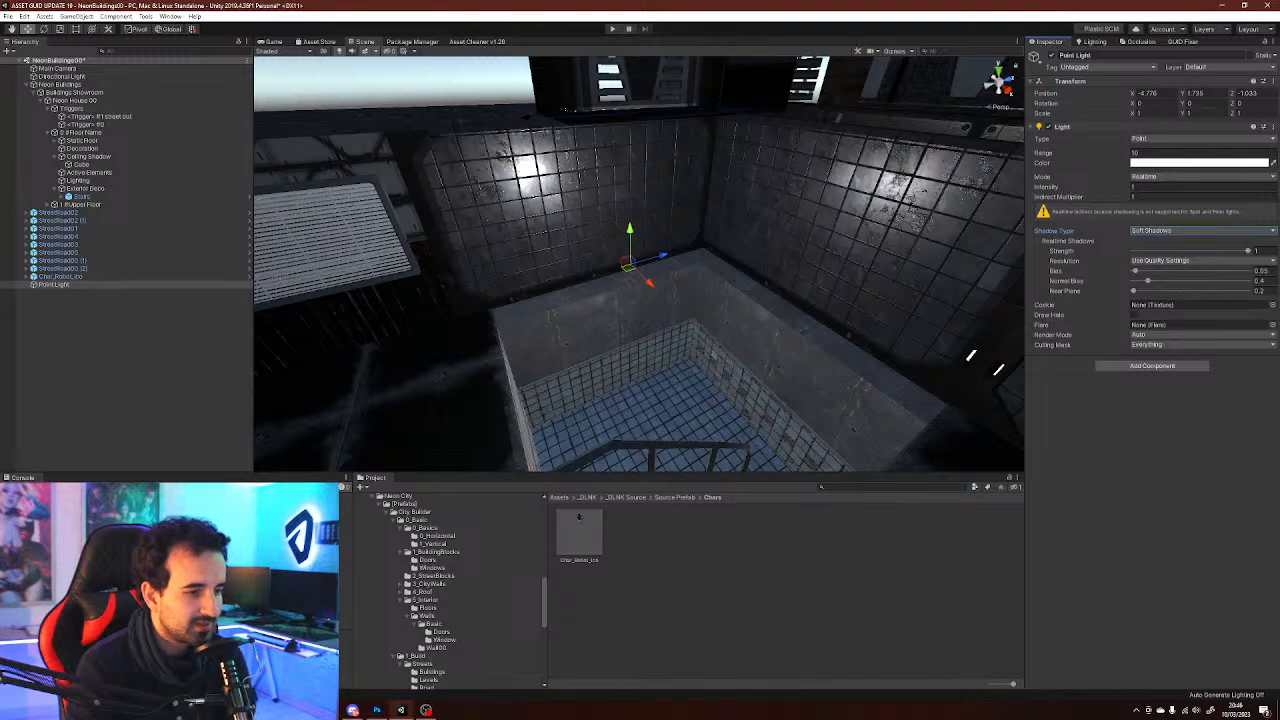
{"action": "scroll", "coordinate": [450, 590], "scroll_direction": "down", "scroll_amount": 3}
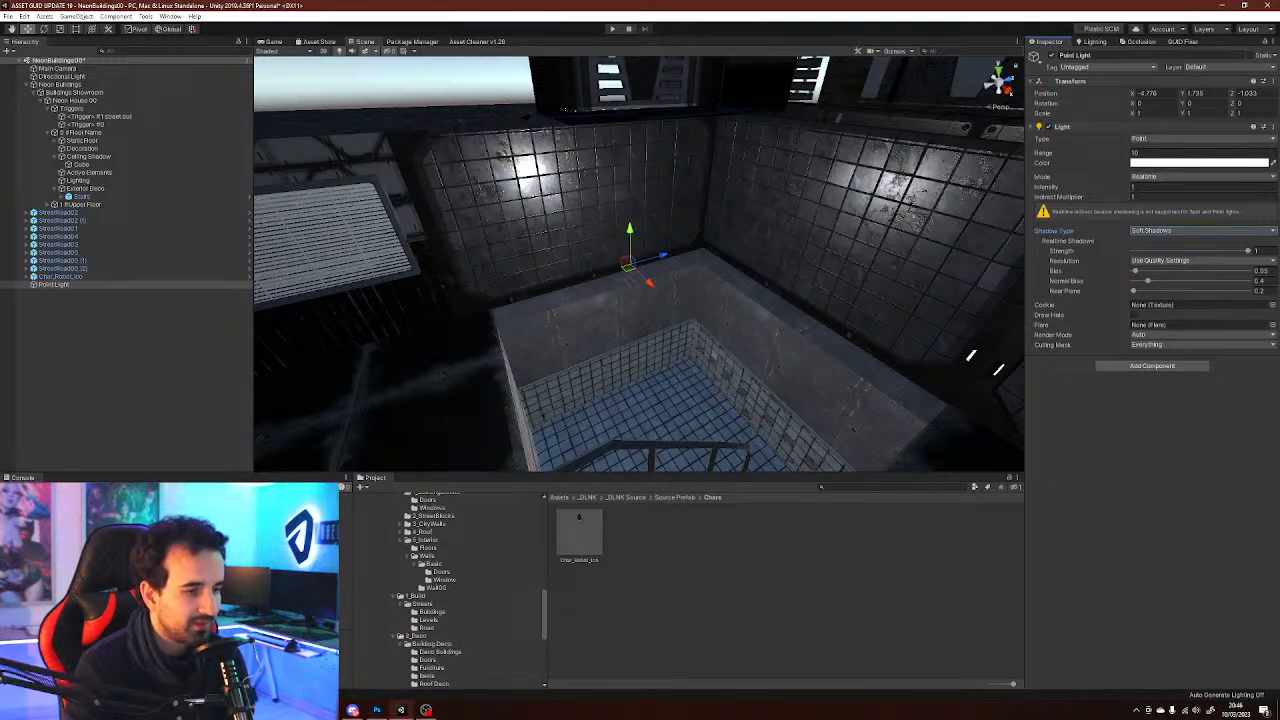
{"action": "scroll", "coordinate": [450, 590], "scroll_direction": "down", "scroll_amount": 3}
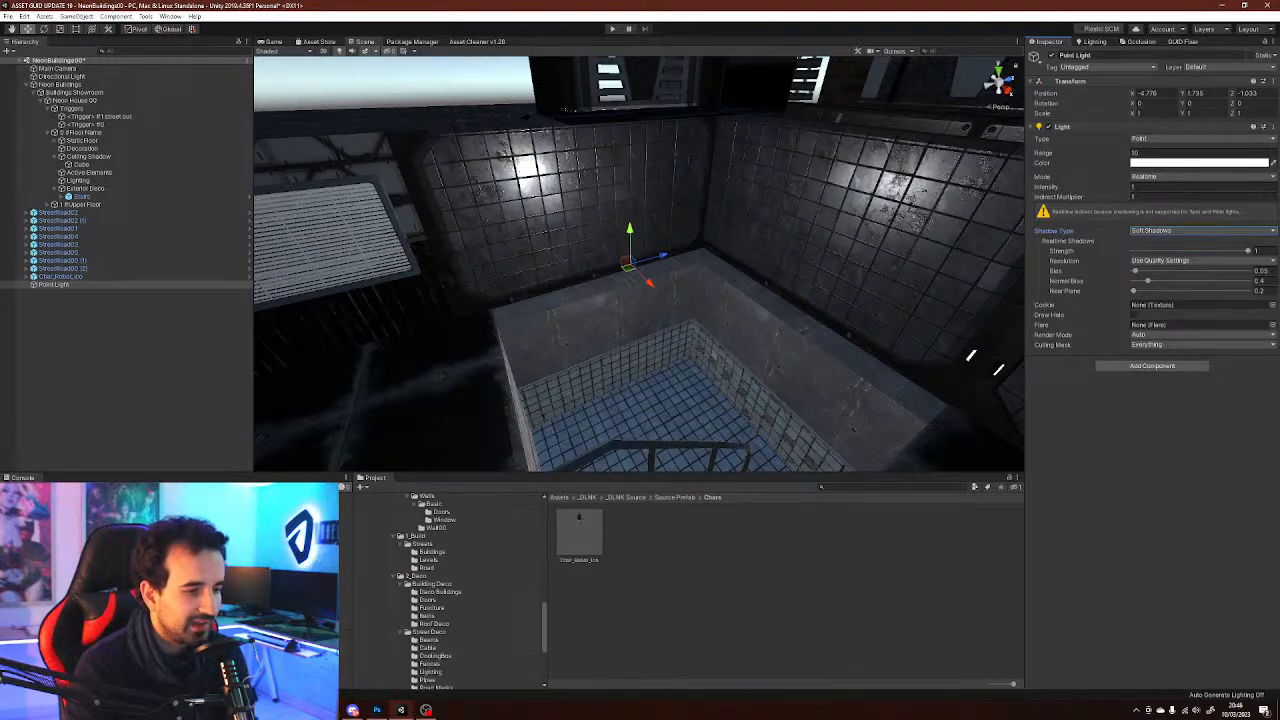
{"action": "scroll", "coordinate": [432, 612], "scroll_direction": "down", "scroll_amount": 1}
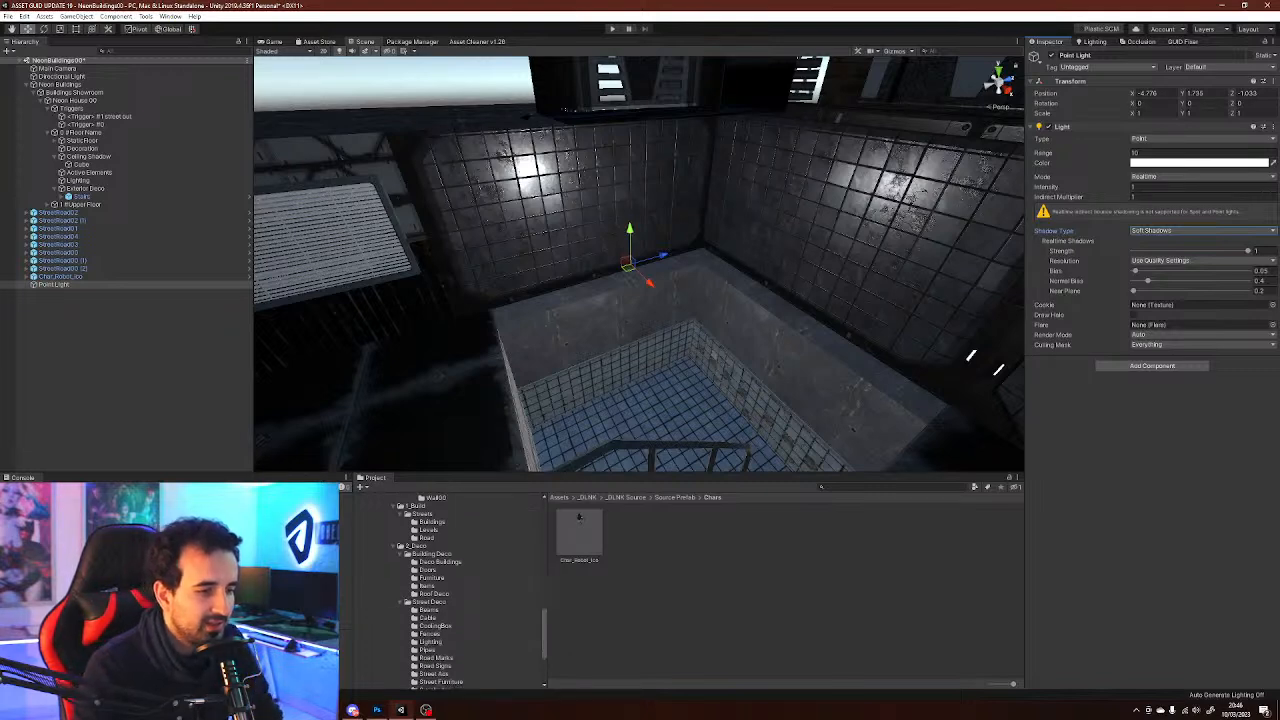
{"action": "scroll", "coordinate": [432, 612], "scroll_direction": "down", "scroll_amount": 1}
{"action": "left_click", "coordinate": [431, 612]}
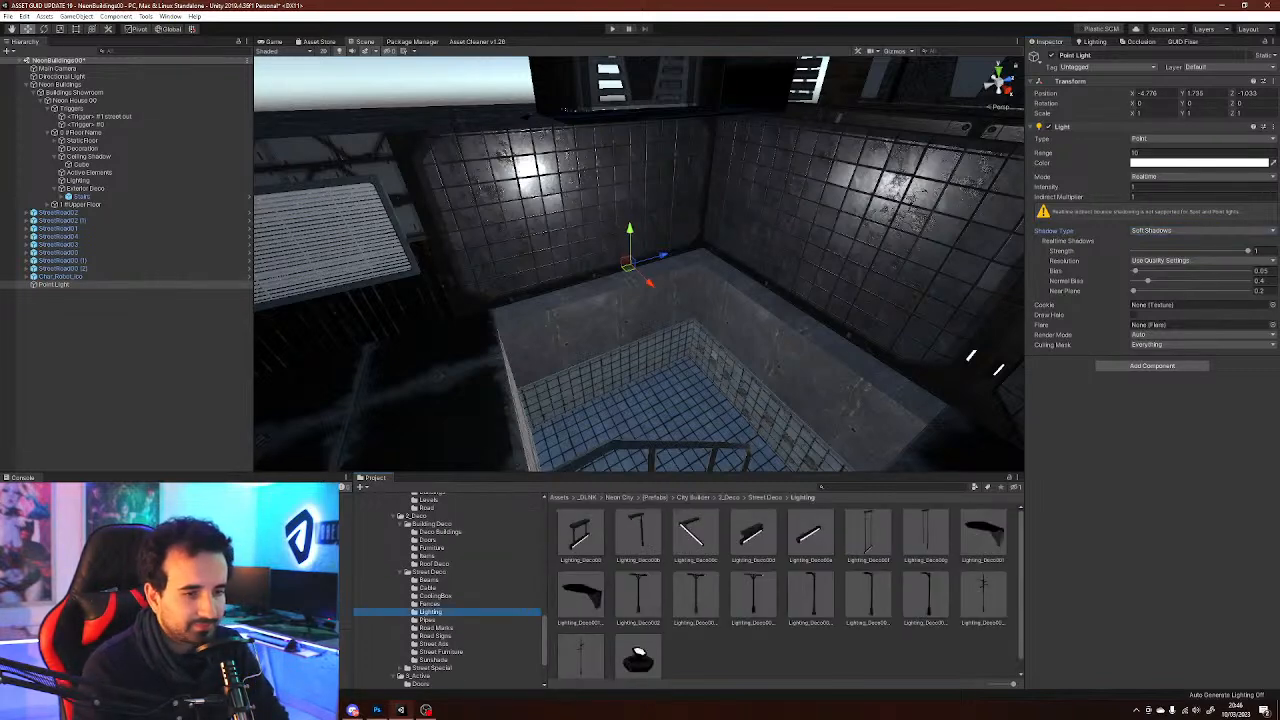
{"action": "left_click", "coordinate": [800, 655]}
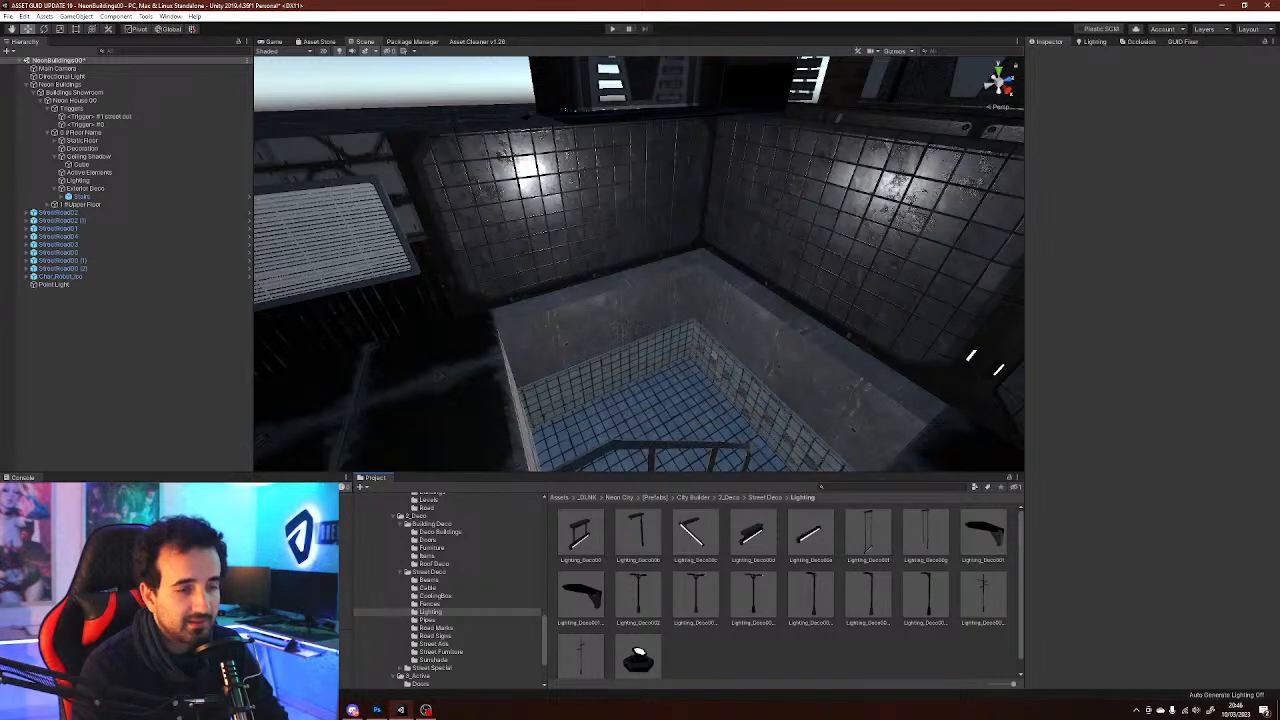
{"action": "left_click_drag", "start_coordinate": [810, 535], "coordinate": [712, 180]}
{"action": "left_click_drag", "start_coordinate": [601, 162], "coordinate": [590, 72], "text": "ctrl"}
{"action": "right_click_drag", "start_coordinate": [590, 120], "coordinate": [718, 134]}
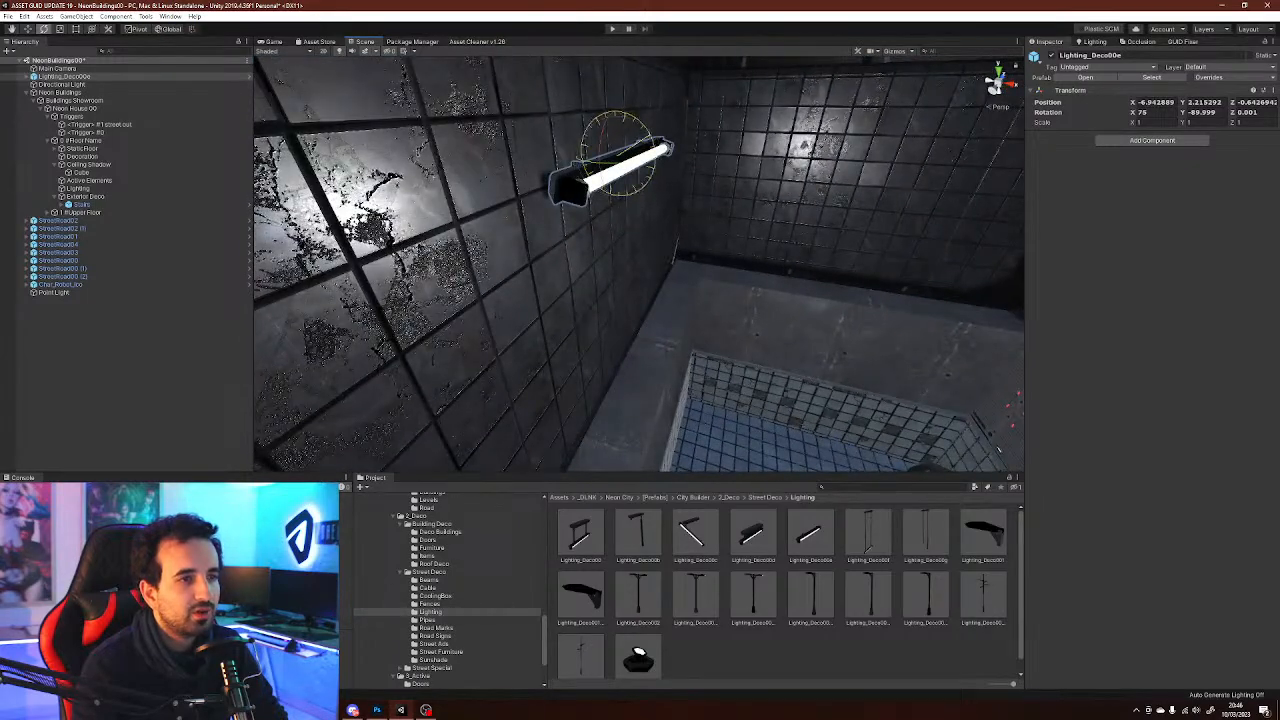
{"action": "left_click_drag", "start_coordinate": [650, 160], "coordinate": [647, 128], "text": "ctrl"}
{"action": "key", "text": "w"}
{"action": "key", "text": "s"}
{"action": "right_click_drag", "start_coordinate": [647, 130], "coordinate": [606, 98]}
Move the point light in front of the tube lamp and set its range to 20
{"action": "left_click", "coordinate": [54, 292]}
{"action": "right_click_drag", "start_coordinate": [620, 190], "coordinate": [775, 236]}
{"action": "key", "text": "w"}
{"action": "key", "text": "s"}
{"action": "key", "text": "w"}
{"action": "left_click_drag", "start_coordinate": [778, 268], "coordinate": [556, 160]}
{"action": "right_click_drag", "start_coordinate": [556, 160], "coordinate": [422, 83]}
{"action": "key", "text": "s"}
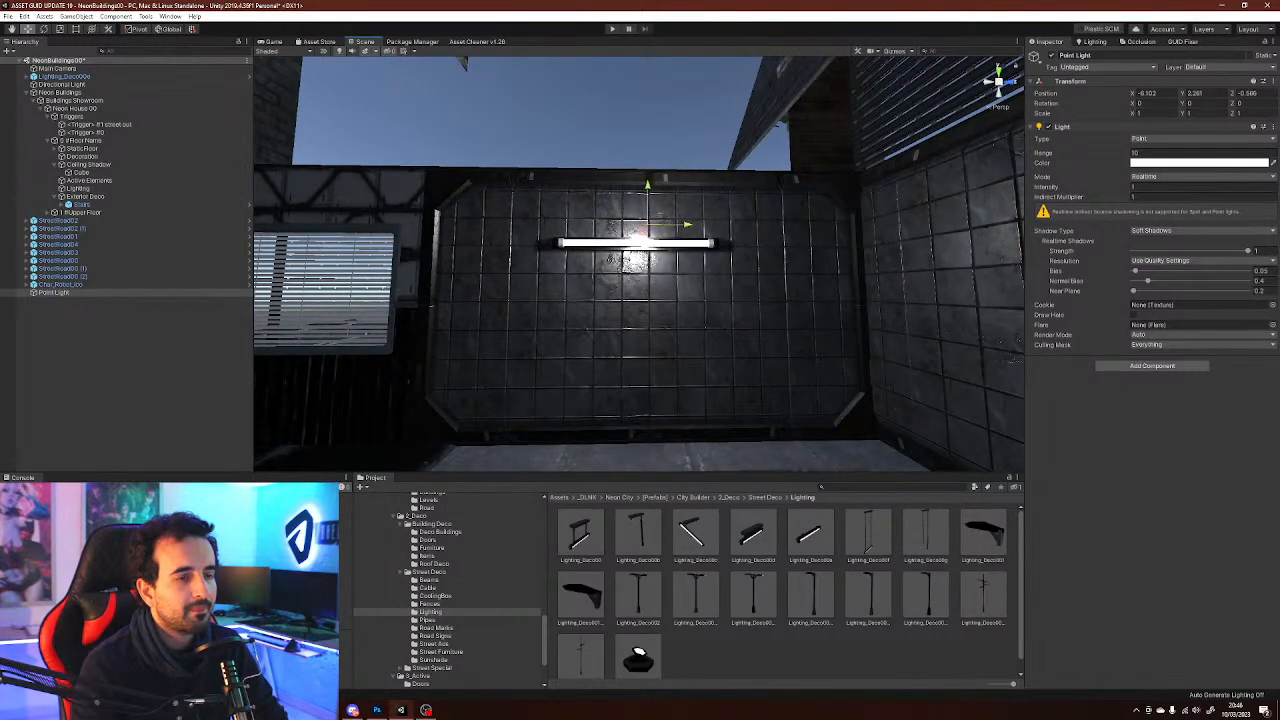
{"action": "right_click_drag", "start_coordinate": [612, 260], "coordinate": [724, 276]}
{"action": "key", "text": "s"}
{"action": "left_click", "coordinate": [1180, 153]}
{"action": "type", "text": "20"}
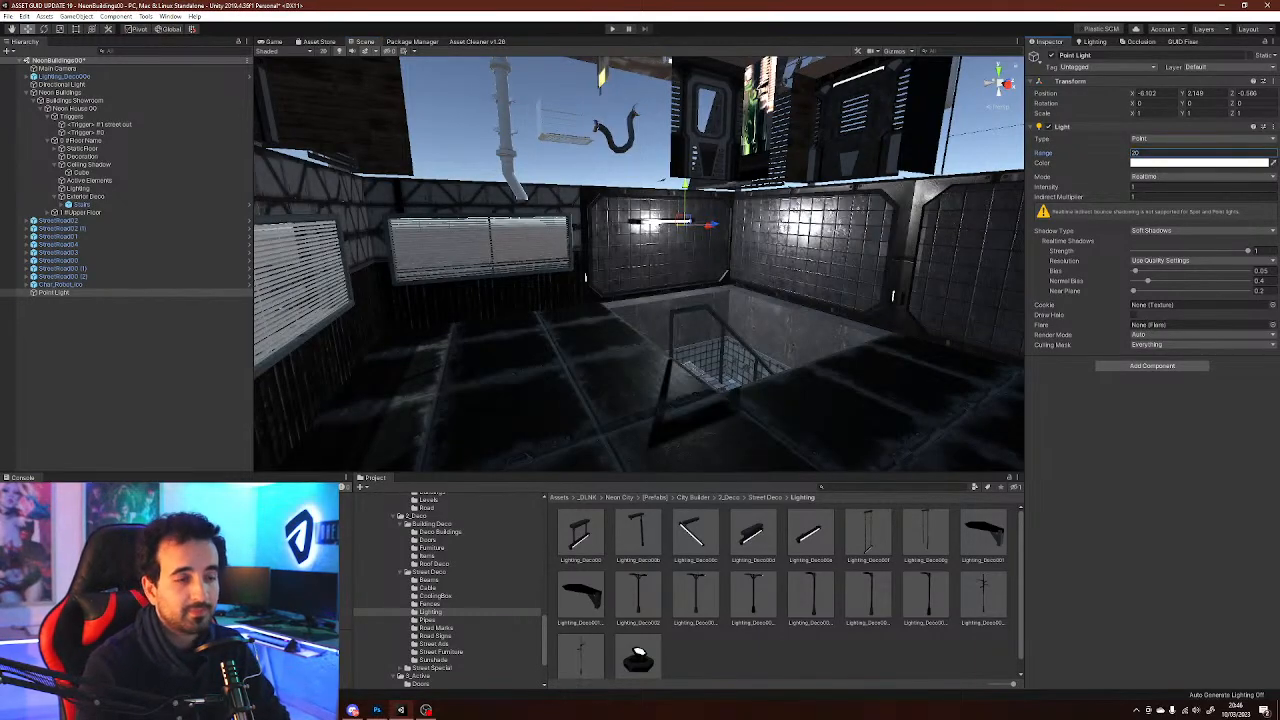
Place the Neon006 sign prefab from the Street Ads folder on the left part of the interior wall
{"action": "key", "text": "d"}
{"action": "right_click_drag", "start_coordinate": [842, 400], "coordinate": [800, 412]}
{"action": "key", "text": "s"}
{"action": "key", "text": "d"}
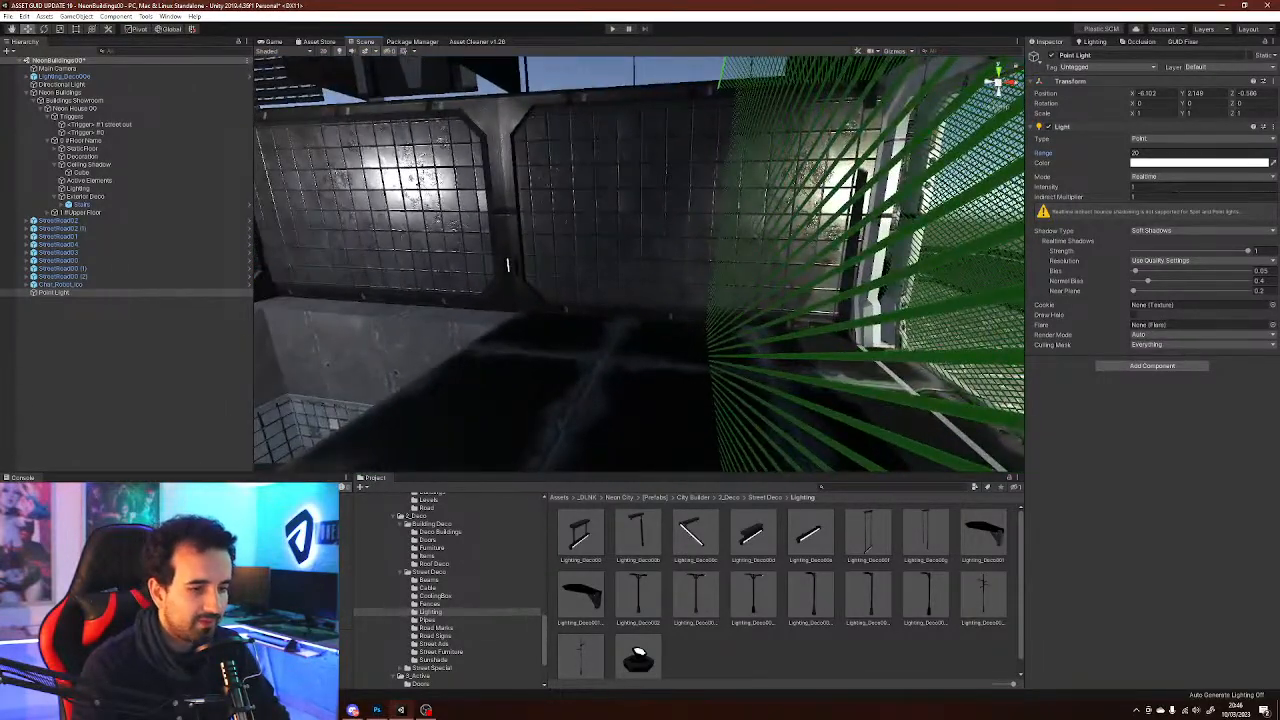
{"action": "left_click", "coordinate": [507, 265]}
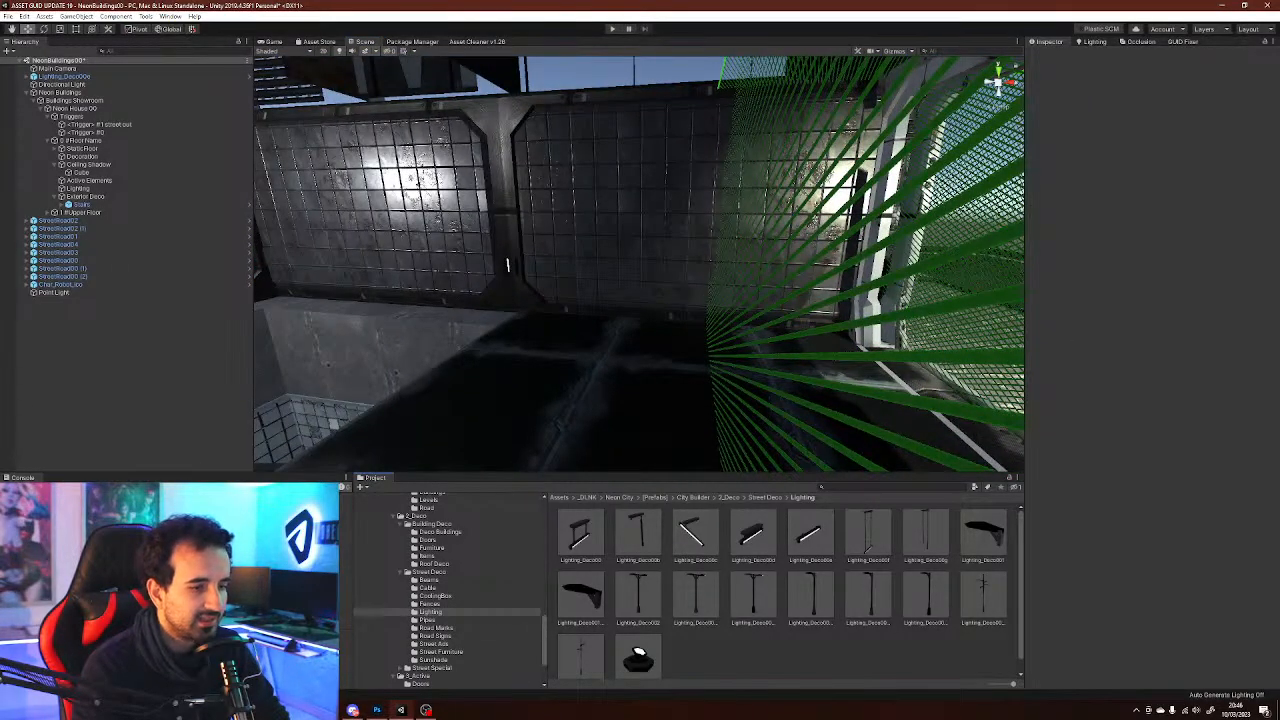
{"action": "left_click", "coordinate": [430, 604]}
{"action": "key", "text": "Down"}
{"action": "key", "text": "Down"}
{"action": "key", "text": "Down"}
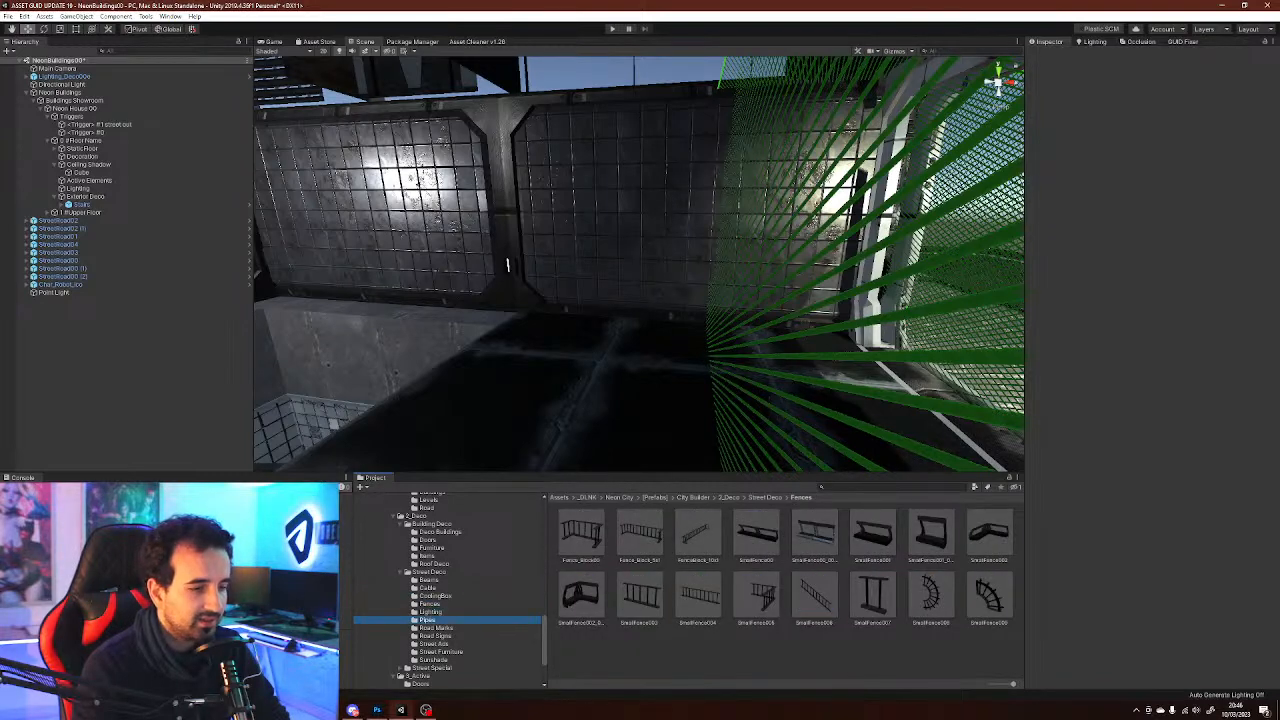
{"action": "key", "text": "Down"}
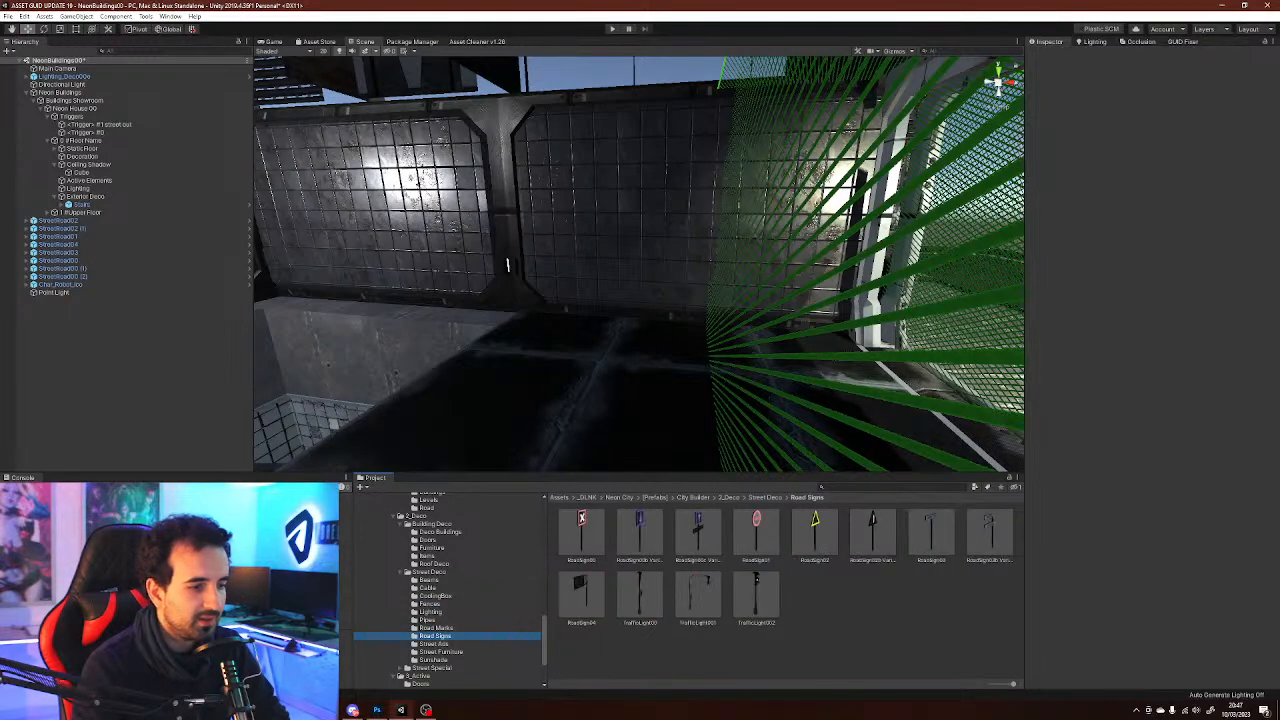
{"action": "key", "text": "Down"}
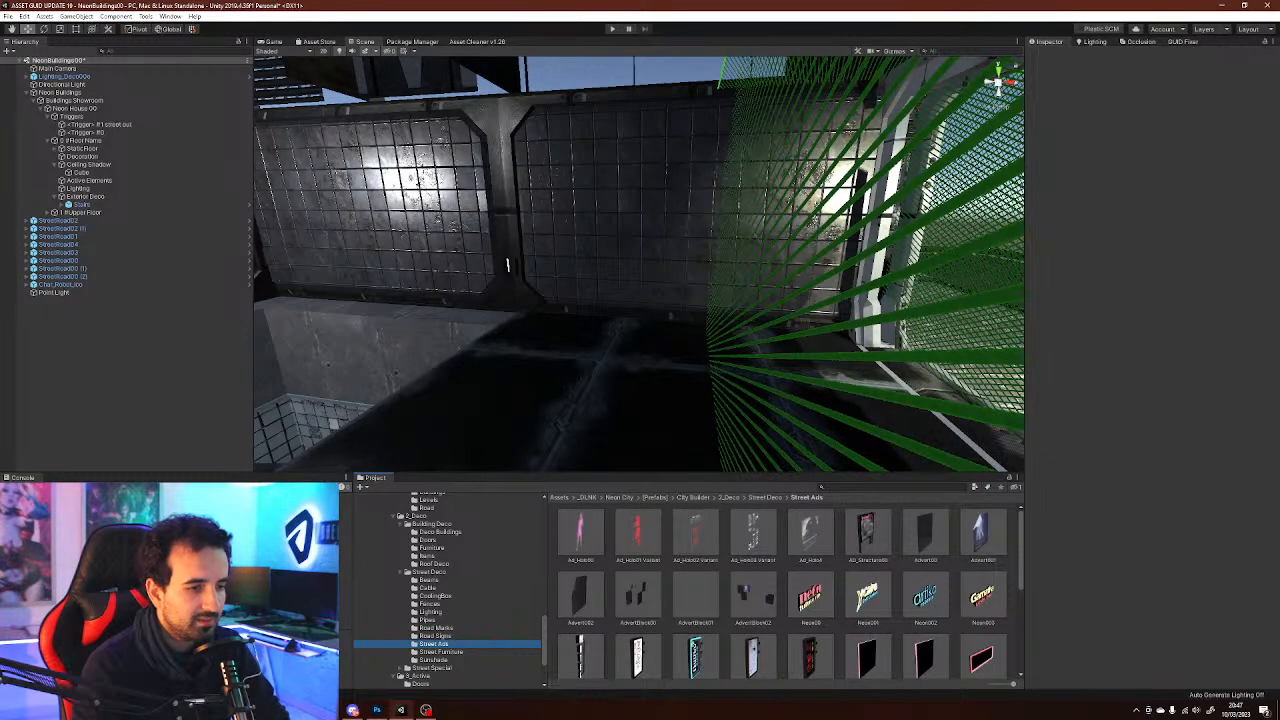
{"action": "scroll", "coordinate": [790, 590], "scroll_direction": "down", "scroll_amount": 3}
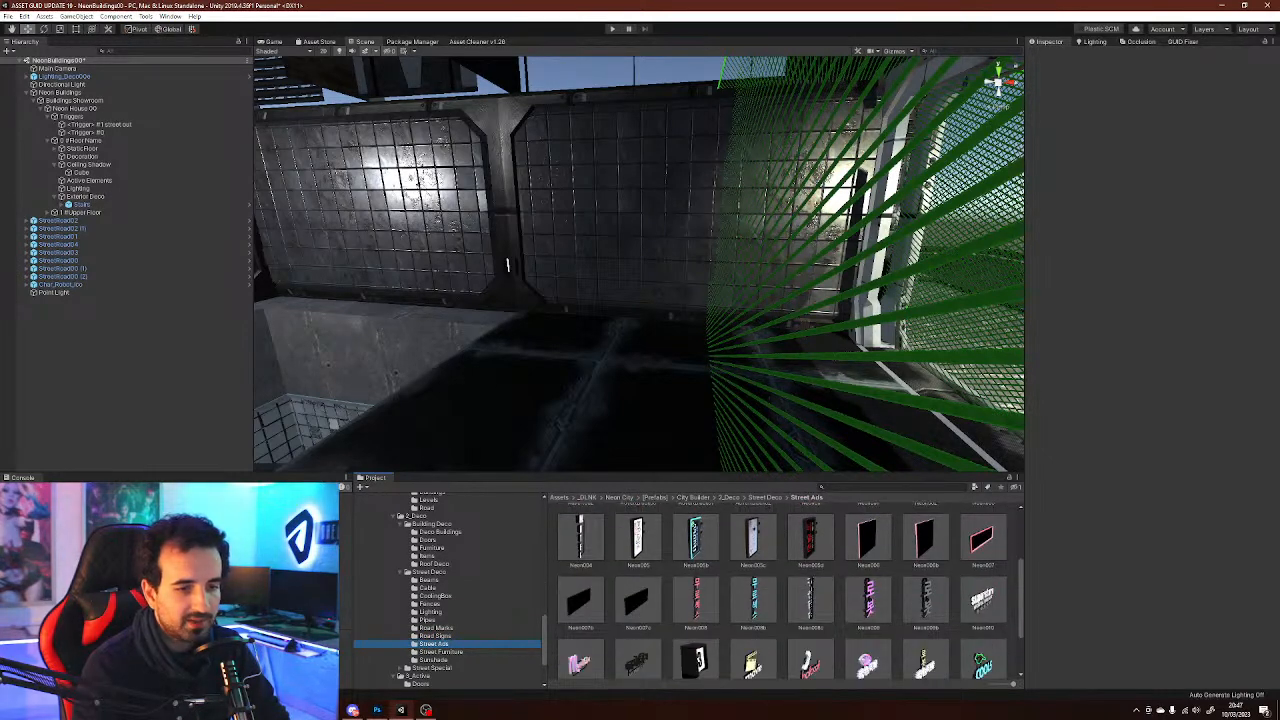
{"action": "left_click", "coordinate": [868, 539]}
{"action": "left_click_drag", "start_coordinate": [1115, 625], "coordinate": [1192, 627]}
{"action": "left_click_drag", "start_coordinate": [868, 539], "coordinate": [646, 200]}
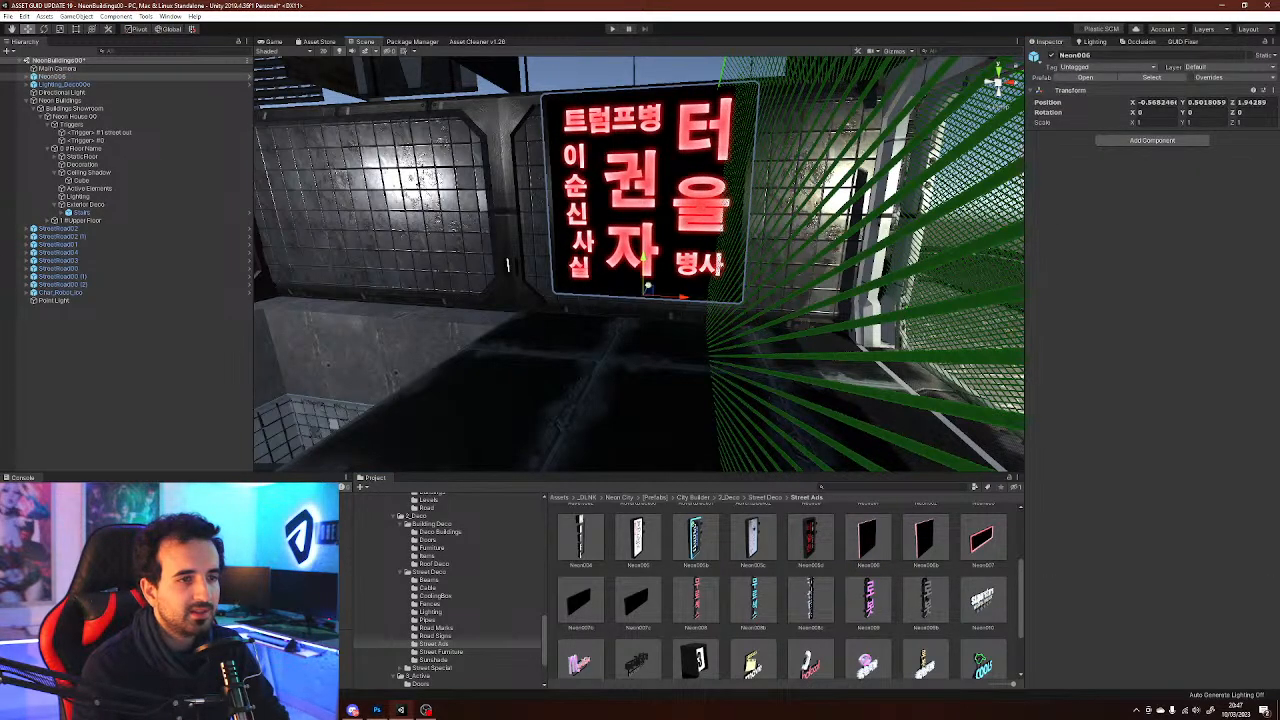
{"action": "left_click_drag", "start_coordinate": [668, 296], "coordinate": [400, 294]}
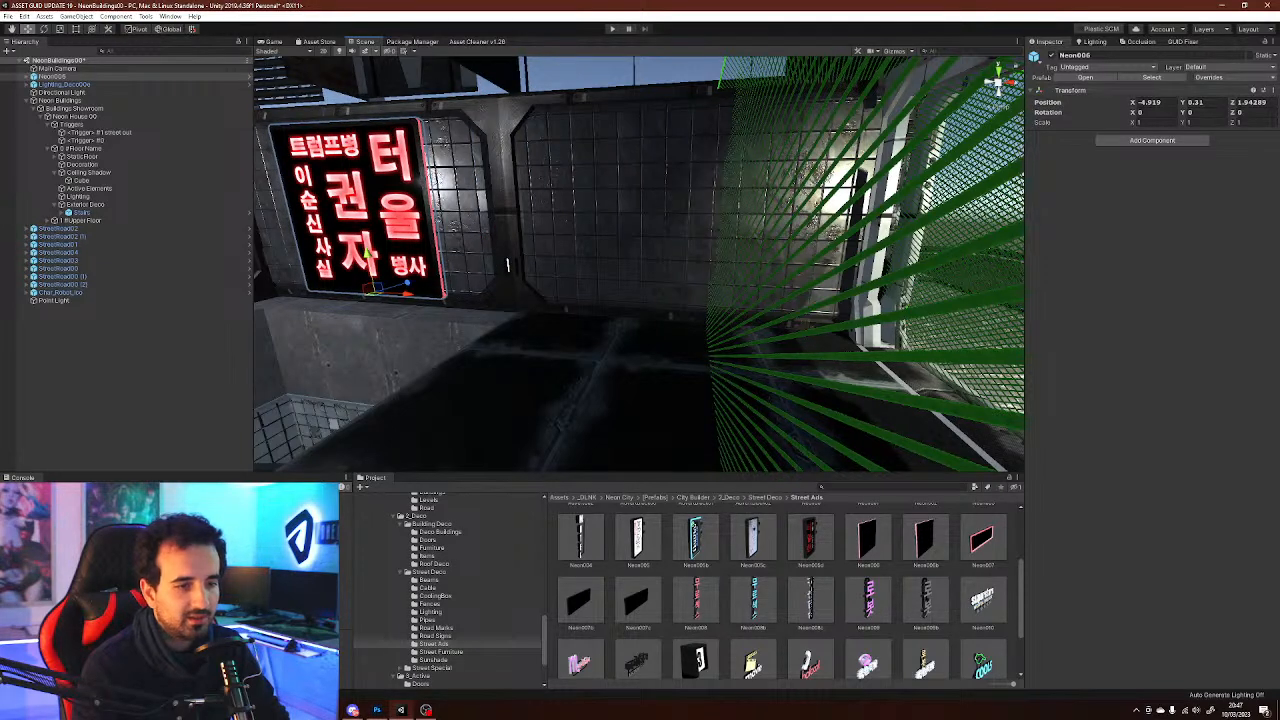
Place a second neon sign prefab from Street Ads beside the first one on the wall
{"action": "left_click", "coordinate": [925, 541]}
{"action": "scroll", "coordinate": [925, 541], "scroll_direction": "down", "scroll_amount": 3}
{"action": "scroll", "coordinate": [925, 541], "scroll_direction": "up", "scroll_amount": 3}
{"action": "left_click_drag", "start_coordinate": [925, 545], "coordinate": [719, 305]}
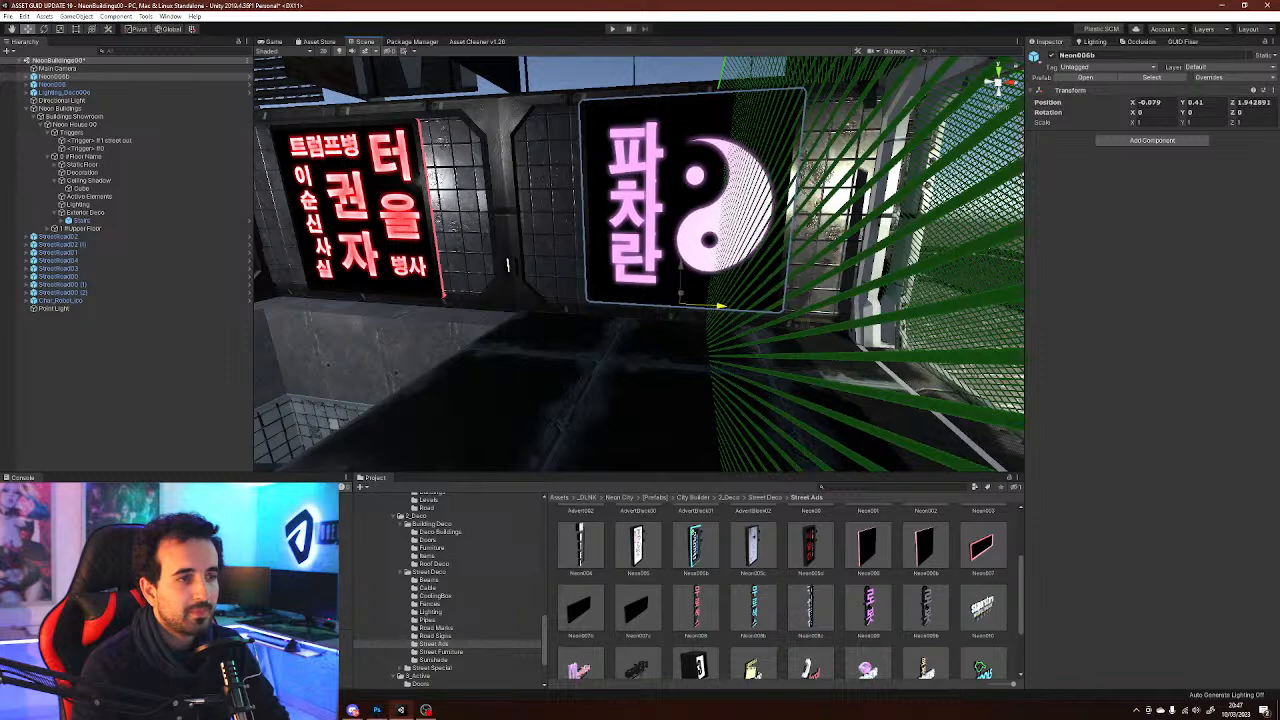
{"action": "left_click", "coordinate": [684, 298]}
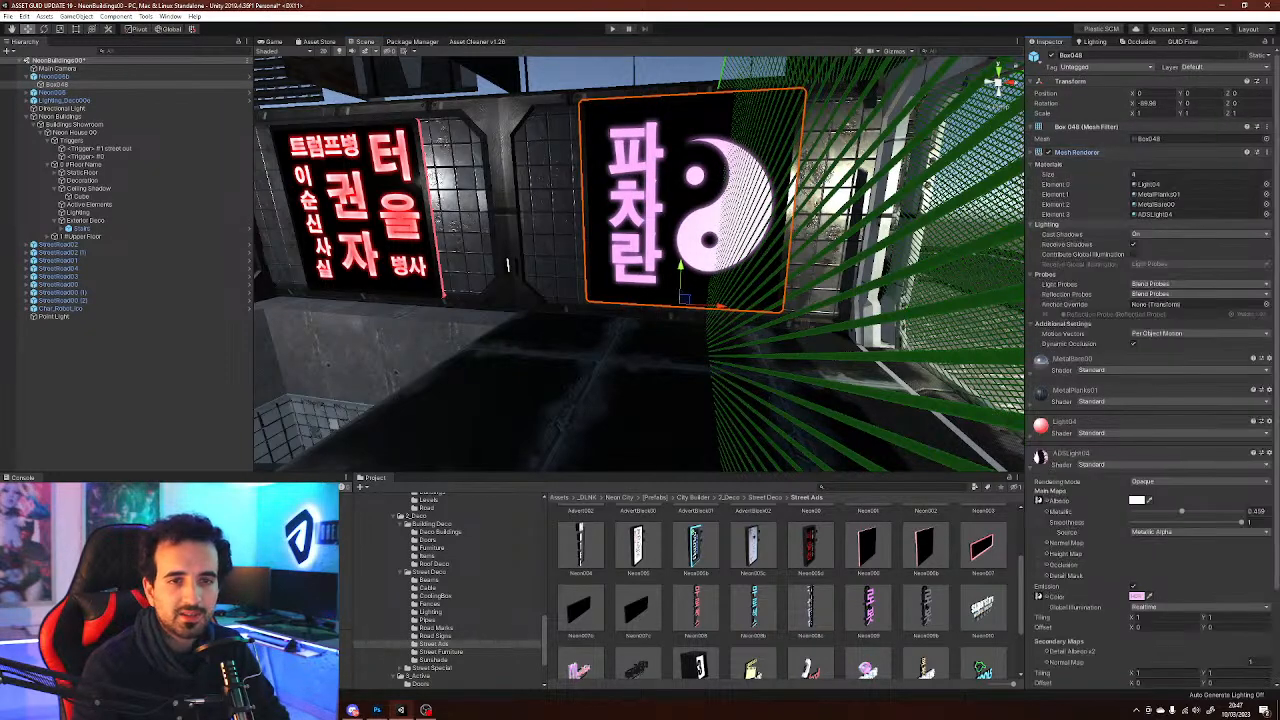
Try several Ads poster materials from the Neon decals folder on the second wall sign, ending with a poster image
{"action": "left_click", "coordinate": [1156, 214]}
{"action": "left_click_drag", "start_coordinate": [868, 650], "coordinate": [1010, 430]}
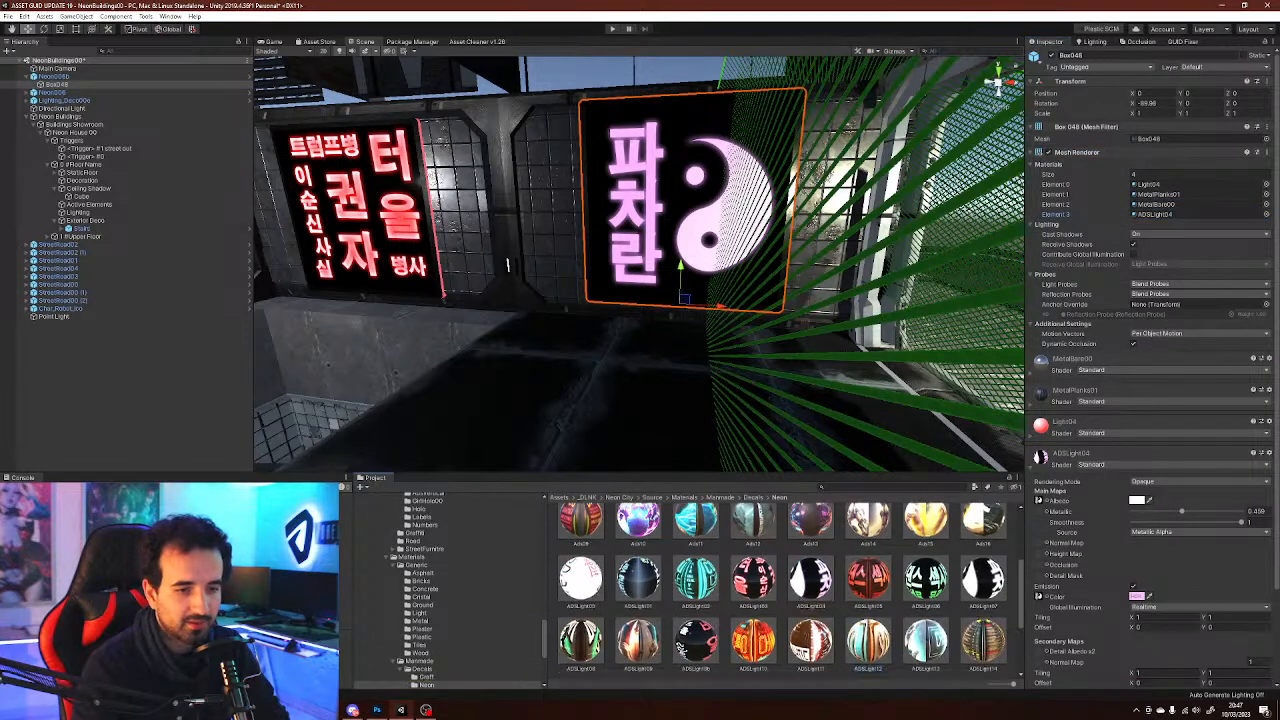
{"action": "left_click", "coordinate": [810, 642]}
{"action": "left_click", "coordinate": [755, 582]}
{"action": "scroll", "coordinate": [700, 640], "scroll_direction": "up", "scroll_amount": 1}
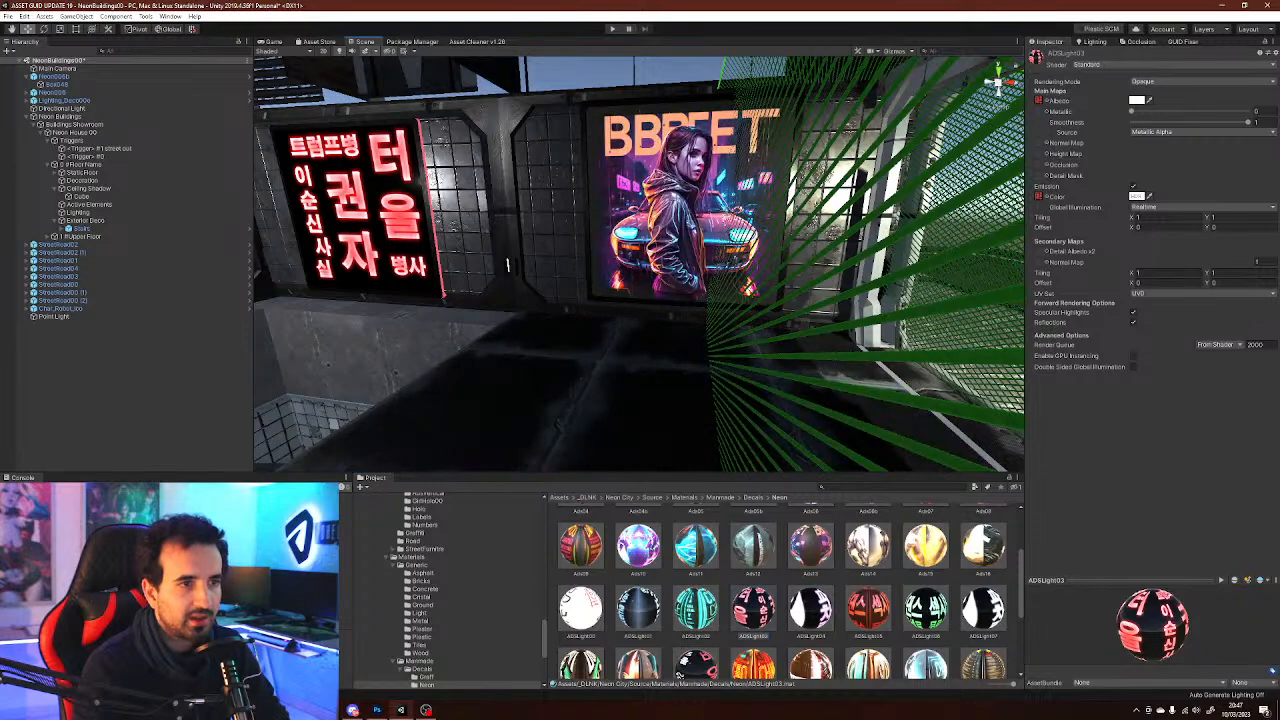
{"action": "right_click_drag", "start_coordinate": [558, 425], "coordinate": [443, 361]}
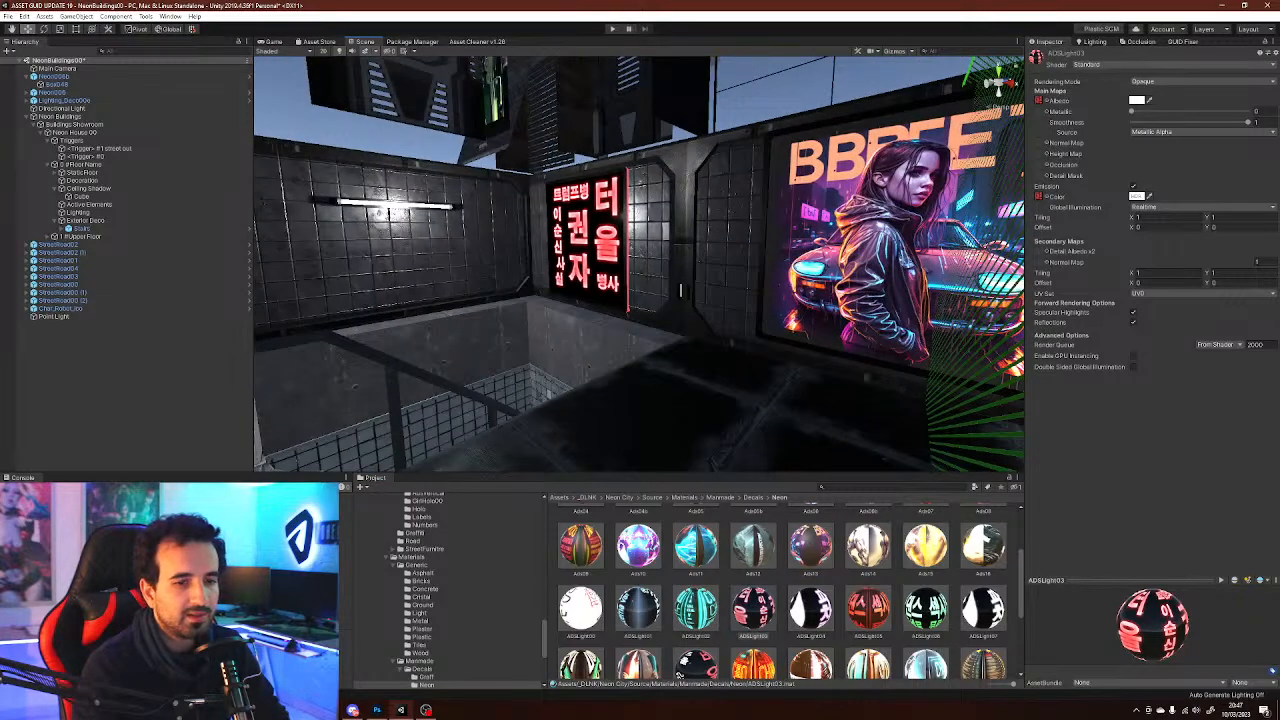
{"action": "right_click_drag", "start_coordinate": [640, 300], "coordinate": [662, 300]}
{"action": "scroll", "coordinate": [985, 631], "scroll_direction": "up", "scroll_amount": 2}
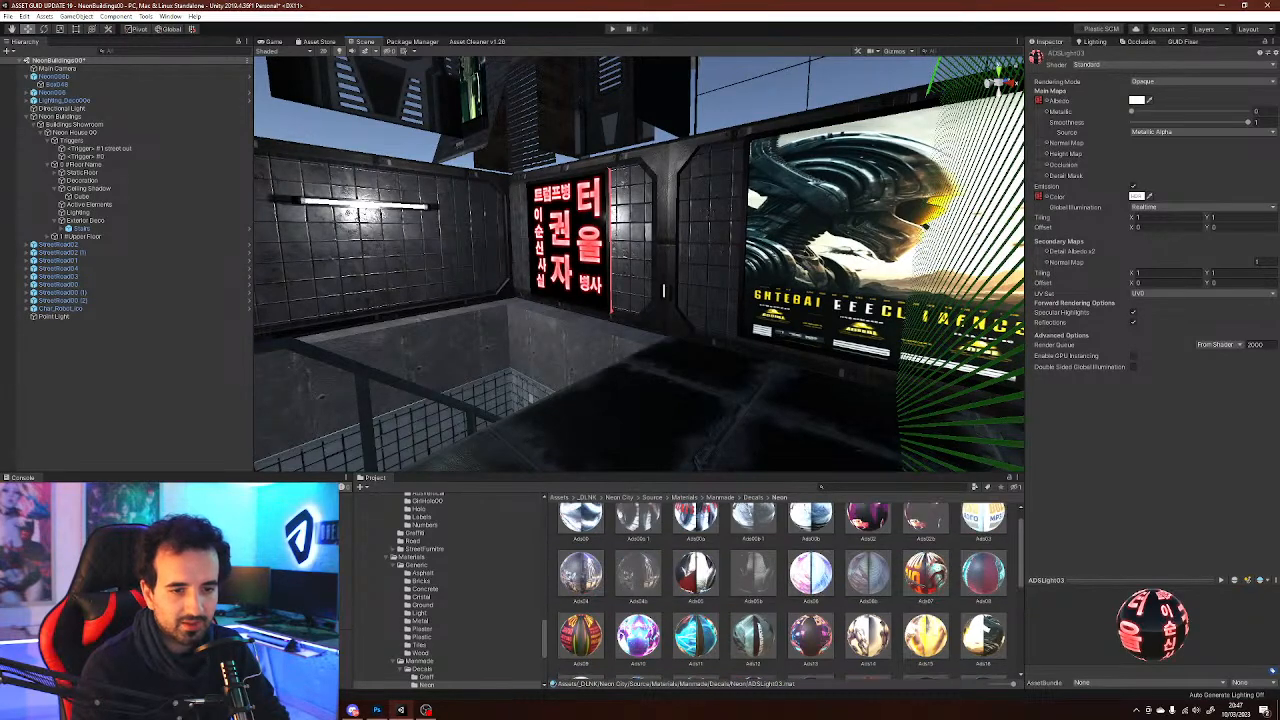
{"action": "right_click_drag", "start_coordinate": [640, 300], "coordinate": [665, 268]}
{"action": "scroll", "coordinate": [786, 590], "scroll_direction": "up", "scroll_amount": 2}
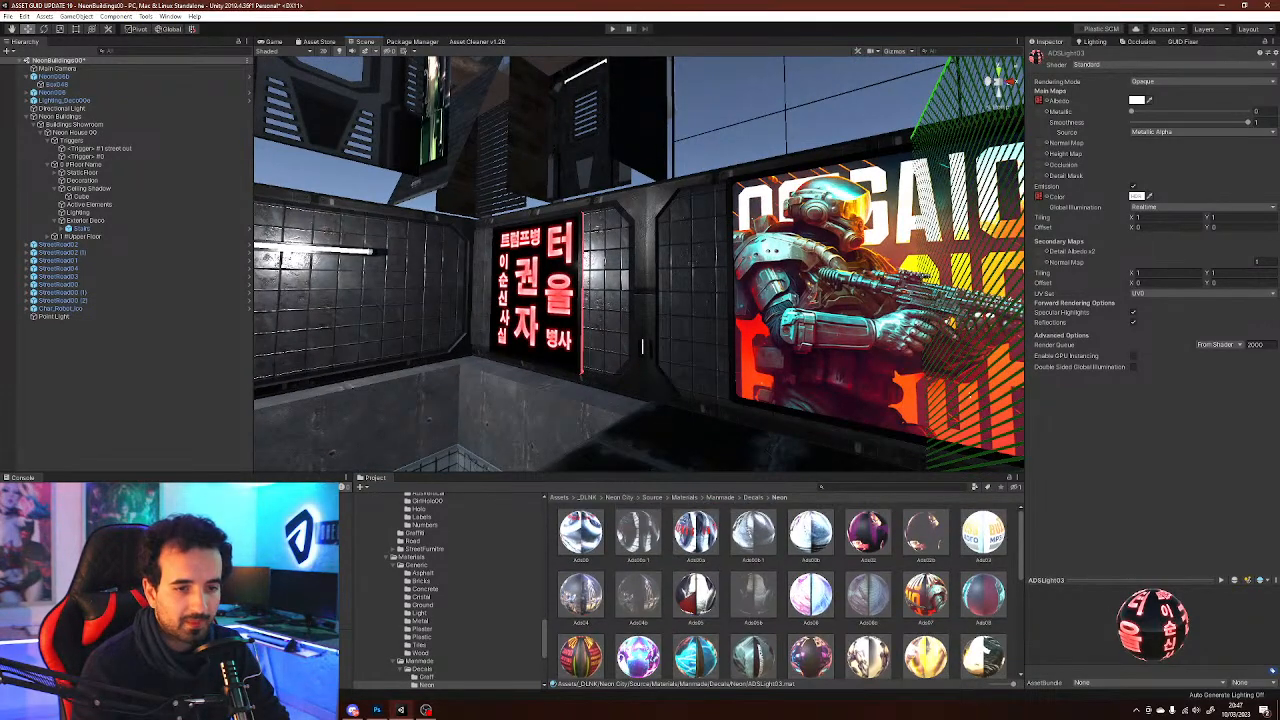
{"action": "scroll", "coordinate": [786, 590], "scroll_direction": "down", "scroll_amount": 3}
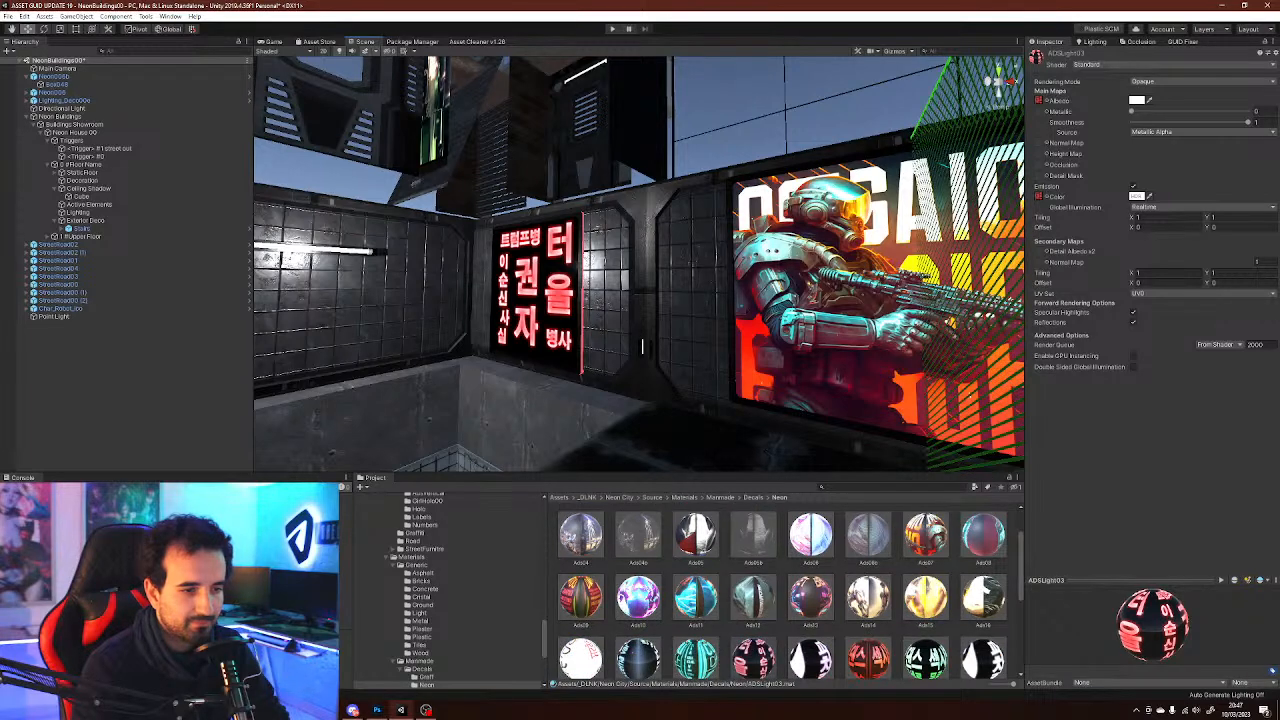
{"action": "left_click_drag", "start_coordinate": [638, 598], "coordinate": [860, 300]}
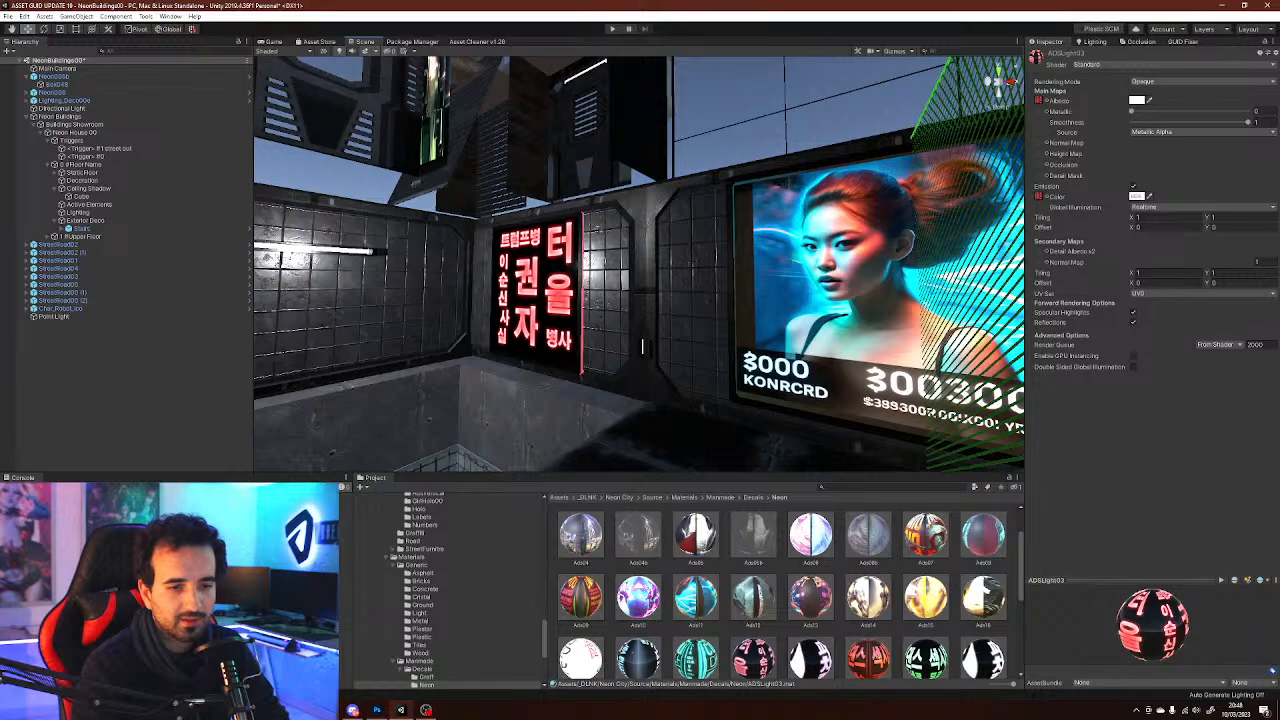
{"action": "scroll", "coordinate": [790, 590], "scroll_direction": "down", "scroll_amount": 3}
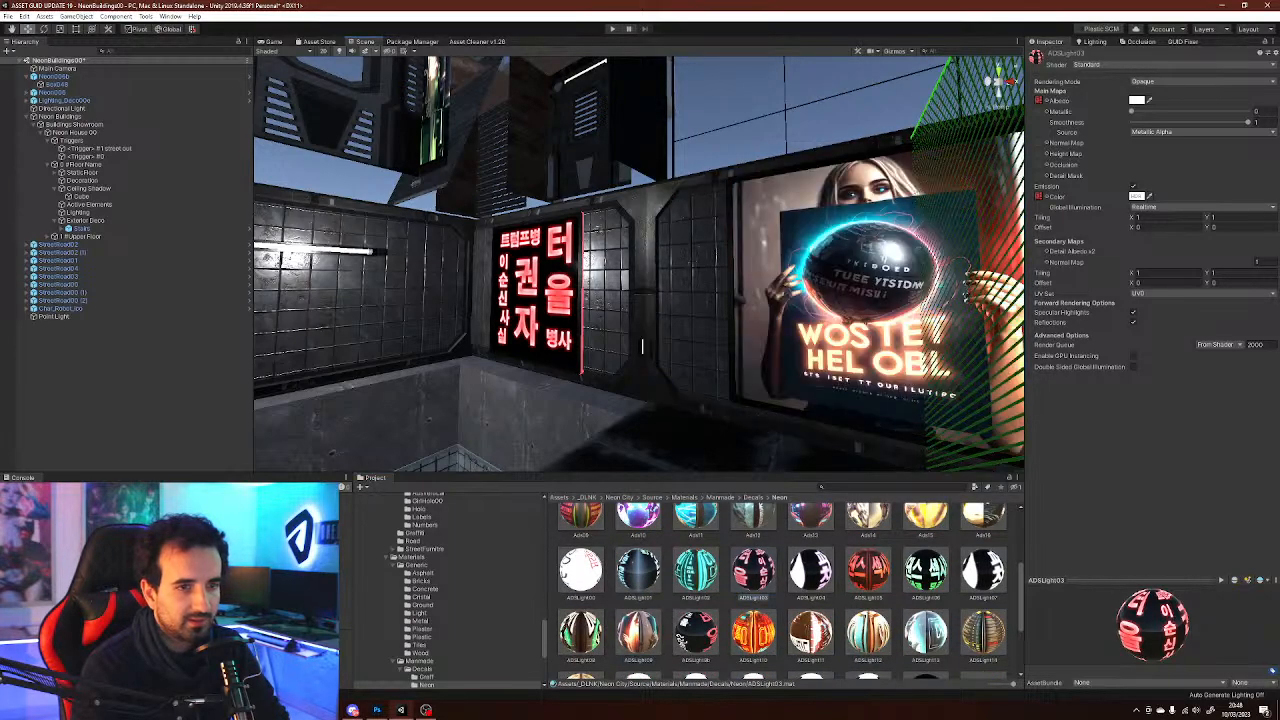
Resize and reposition the wall signs and apply an Ads poster material to the first neon sign
{"action": "key", "text": "s"}
{"action": "right_click_drag", "start_coordinate": [650, 262], "coordinate": [570, 245]}
{"action": "key", "text": "w"}
{"action": "right_click_drag", "start_coordinate": [641, 343], "coordinate": [645, 349]}
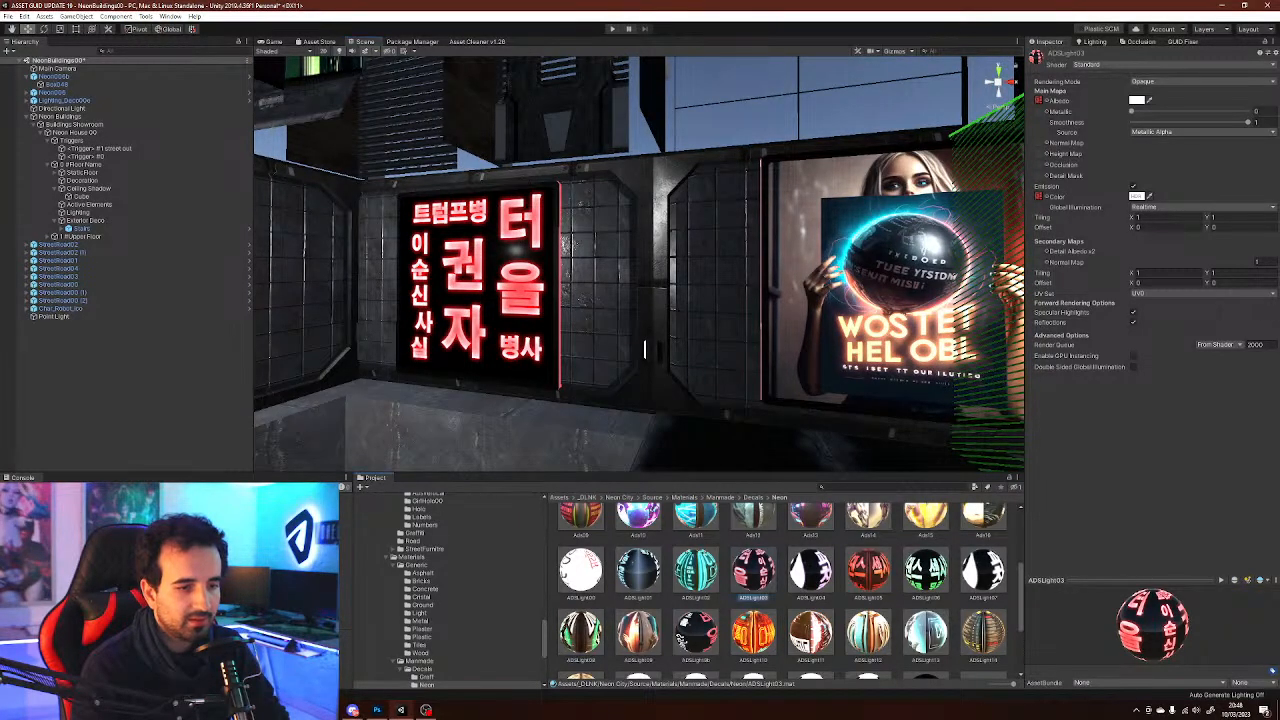
{"action": "key", "text": "s"}
{"action": "mouse_move", "coordinate": [640, 265]}
{"action": "right_mouse_down"}
{"action": "mouse_move", "coordinate": [570, 265]}
{"action": "mouse_move", "coordinate": [662, 262]}
{"action": "right_mouse_up"}
{"action": "key", "text": "w"}
{"action": "left_click", "coordinate": [110, 350]}
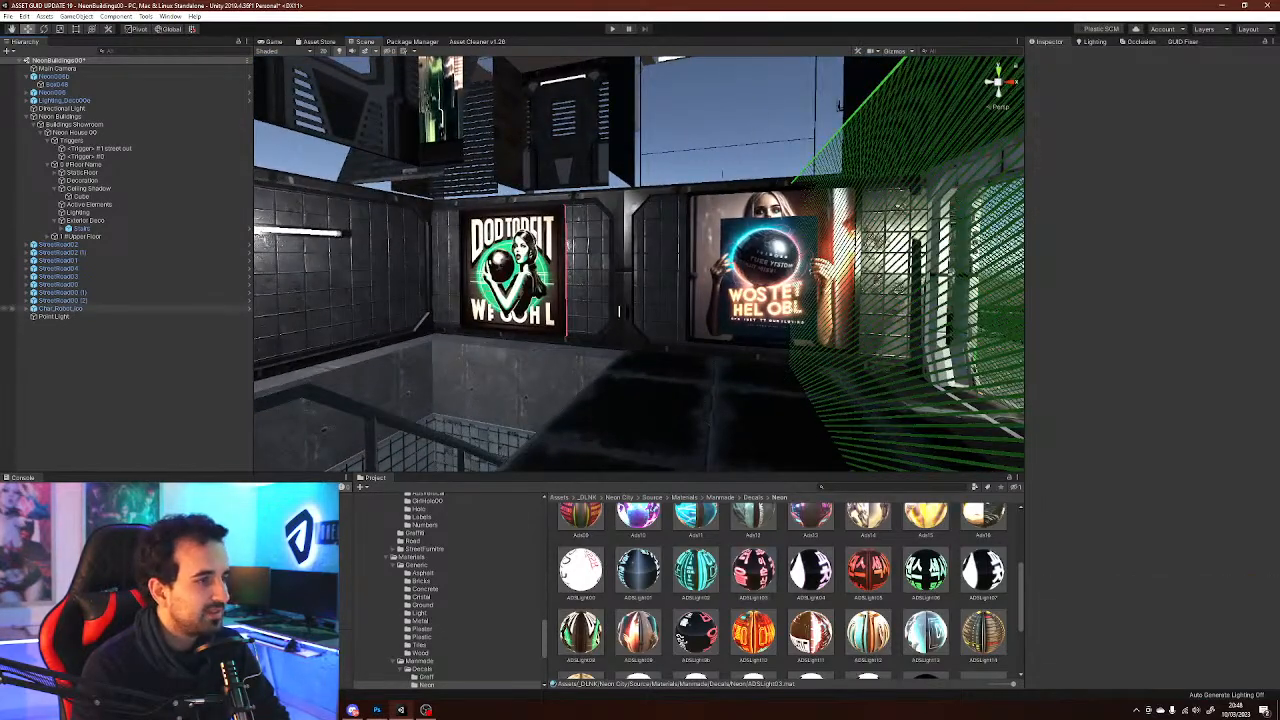
Duplicate the point light and move the copy in front of the poster on the adjacent wall
{"action": "left_click", "coordinate": [56, 316]}
{"action": "right_click_drag", "start_coordinate": [580, 270], "coordinate": [405, 266]}
{"action": "key", "text": "w"}
{"action": "key", "text": "w"}
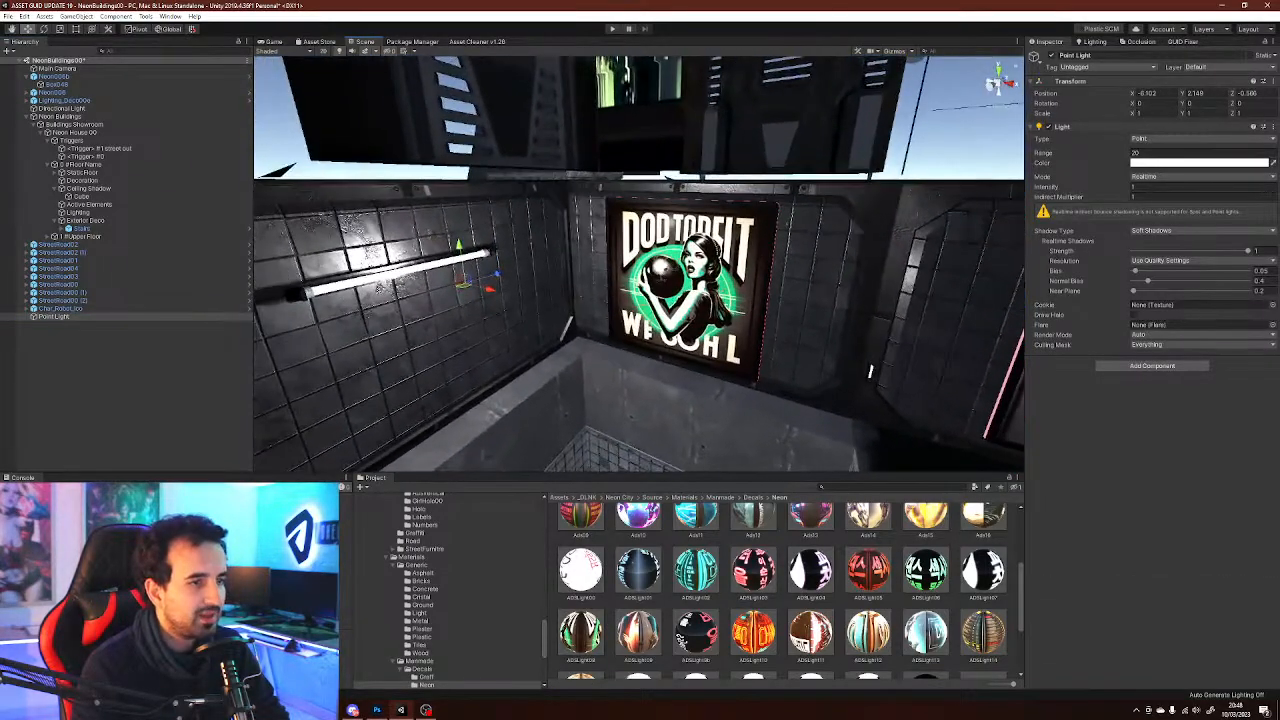
{"action": "key", "text": "ctrl+d"}
{"action": "left_click_drag", "start_coordinate": [466, 283], "coordinate": [688, 256]}
{"action": "right_click_drag", "start_coordinate": [690, 262], "coordinate": [790, 228]}
Set the duplicated point light's range to 10 and intensity to 2
{"action": "left_click", "coordinate": [1160, 153]}
{"action": "type", "text": "10"}
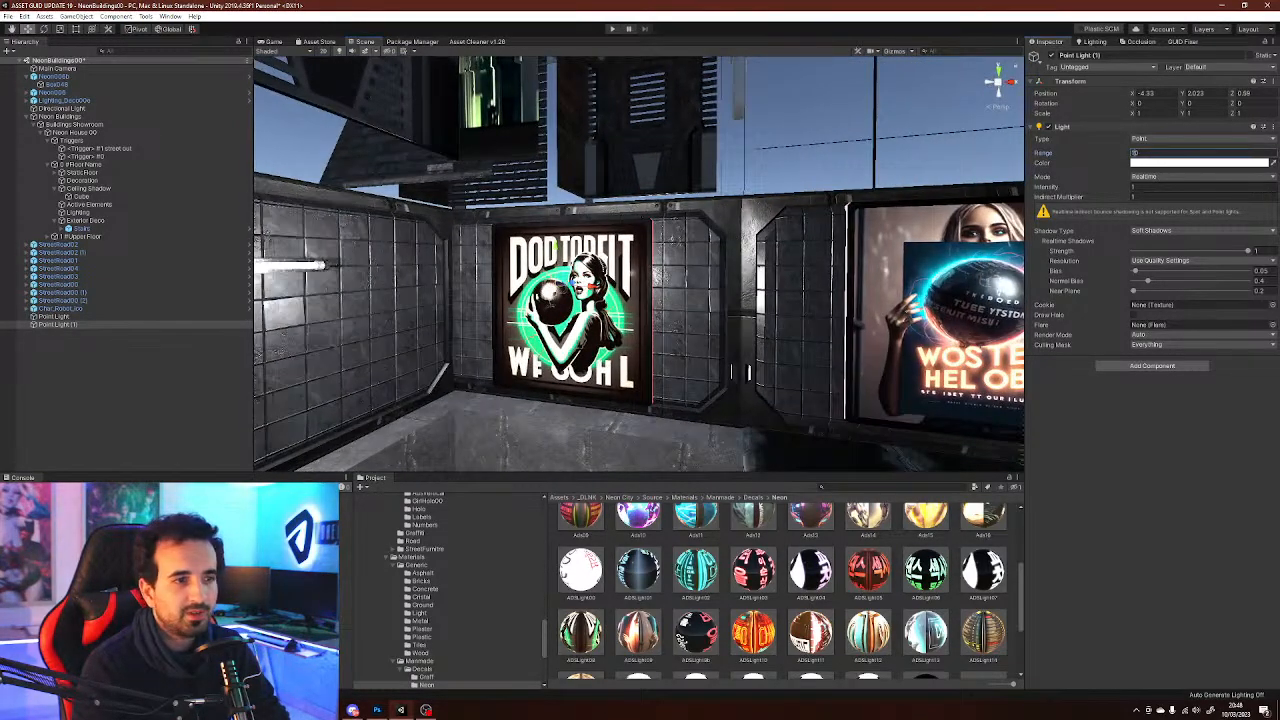
{"action": "left_click", "coordinate": [1160, 187]}
{"action": "type", "text": "2"}
{"action": "right_click_drag", "start_coordinate": [860, 285], "coordinate": [791, 294]}
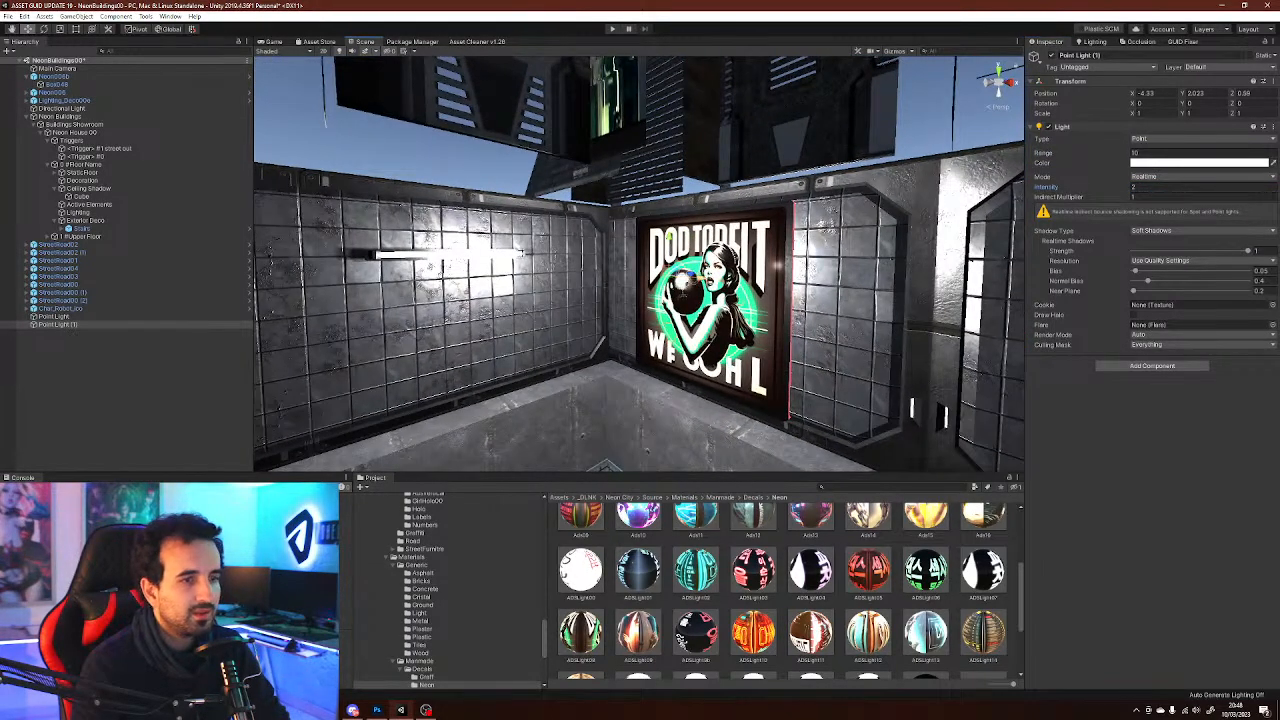
Set the duplicated point light's color to green
{"action": "left_click", "coordinate": [1200, 162]}
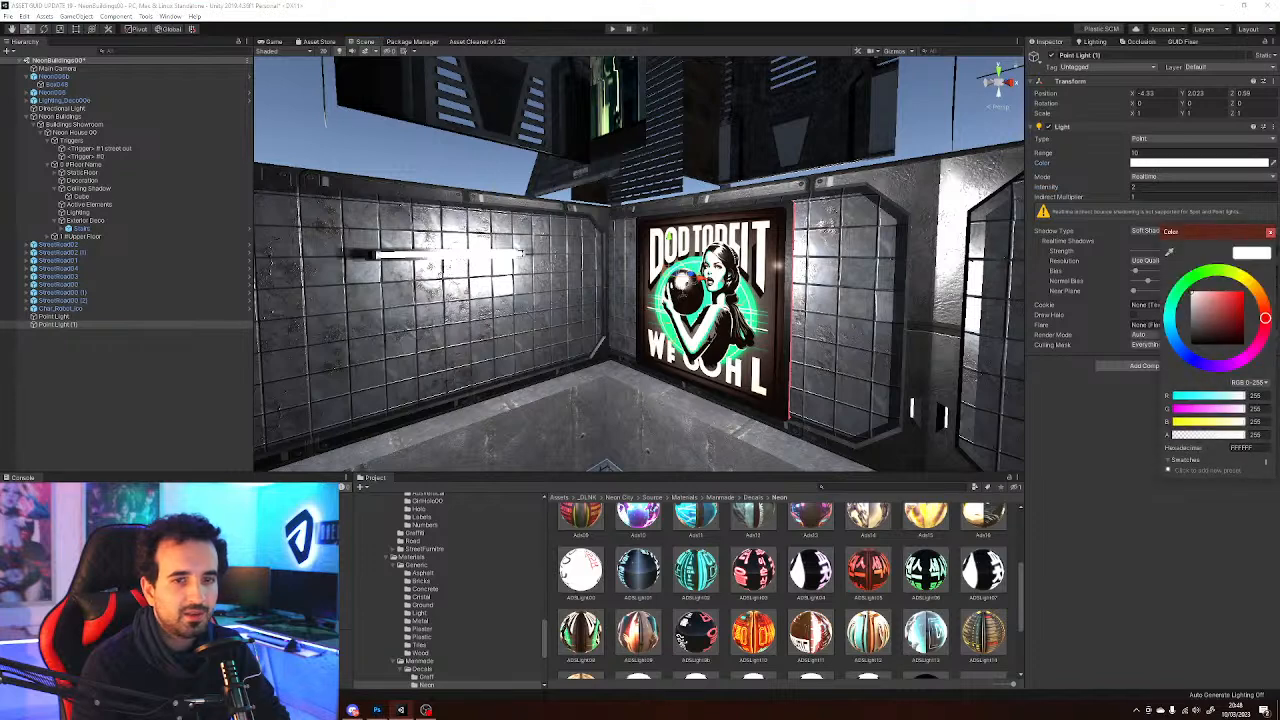
{"action": "left_click", "coordinate": [1190, 279]}
{"action": "left_click_drag", "start_coordinate": [1211, 293], "coordinate": [1227, 292]}
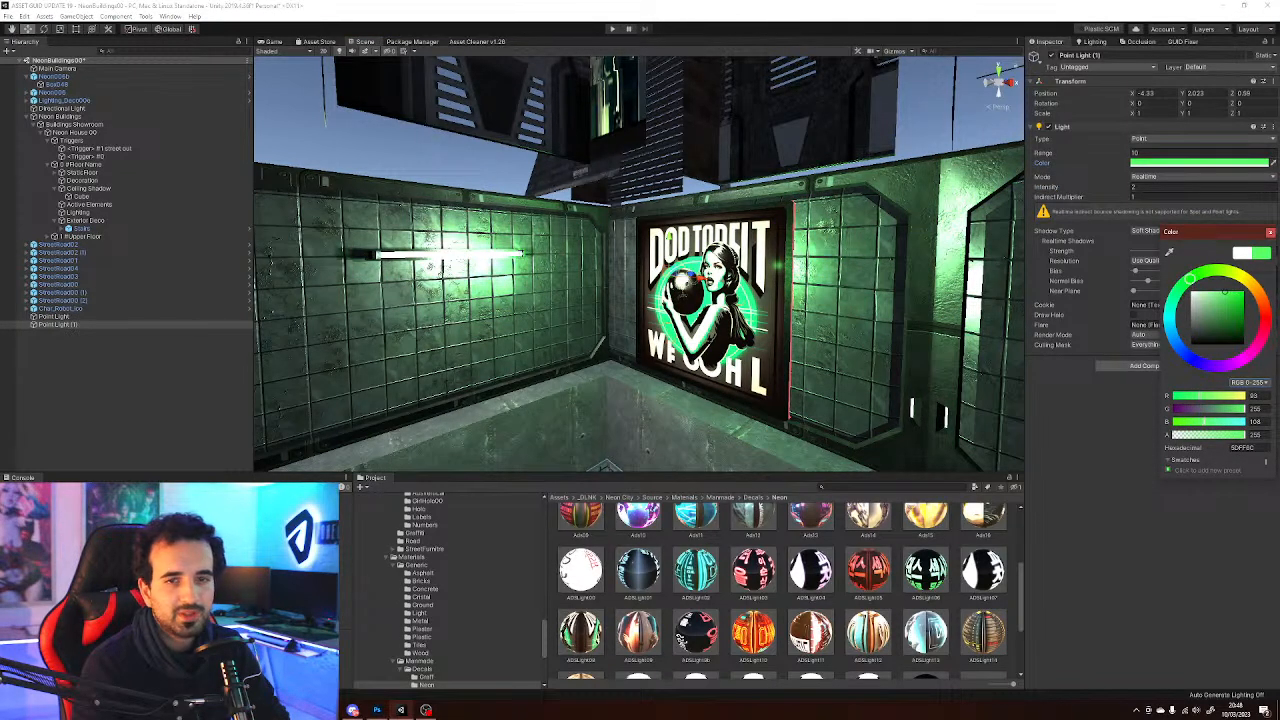
{"action": "left_click", "coordinate": [1270, 232]}
Lower the green point light slightly in front of the wall poster
{"action": "key", "text": "a"}
{"action": "right_click_drag", "start_coordinate": [640, 290], "coordinate": [742, 288]}
{"action": "left_click_drag", "start_coordinate": [966, 302], "coordinate": [887, 300]}
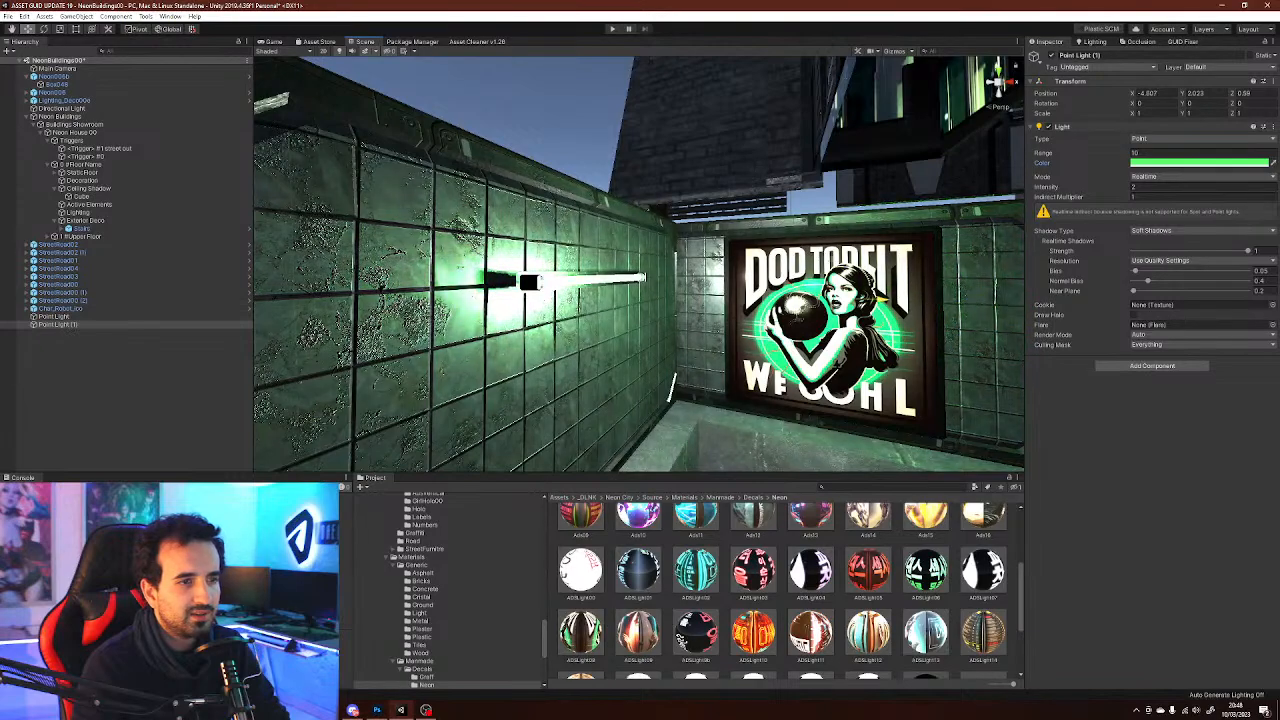
{"action": "left_click_drag", "start_coordinate": [836, 260], "coordinate": [836, 298]}
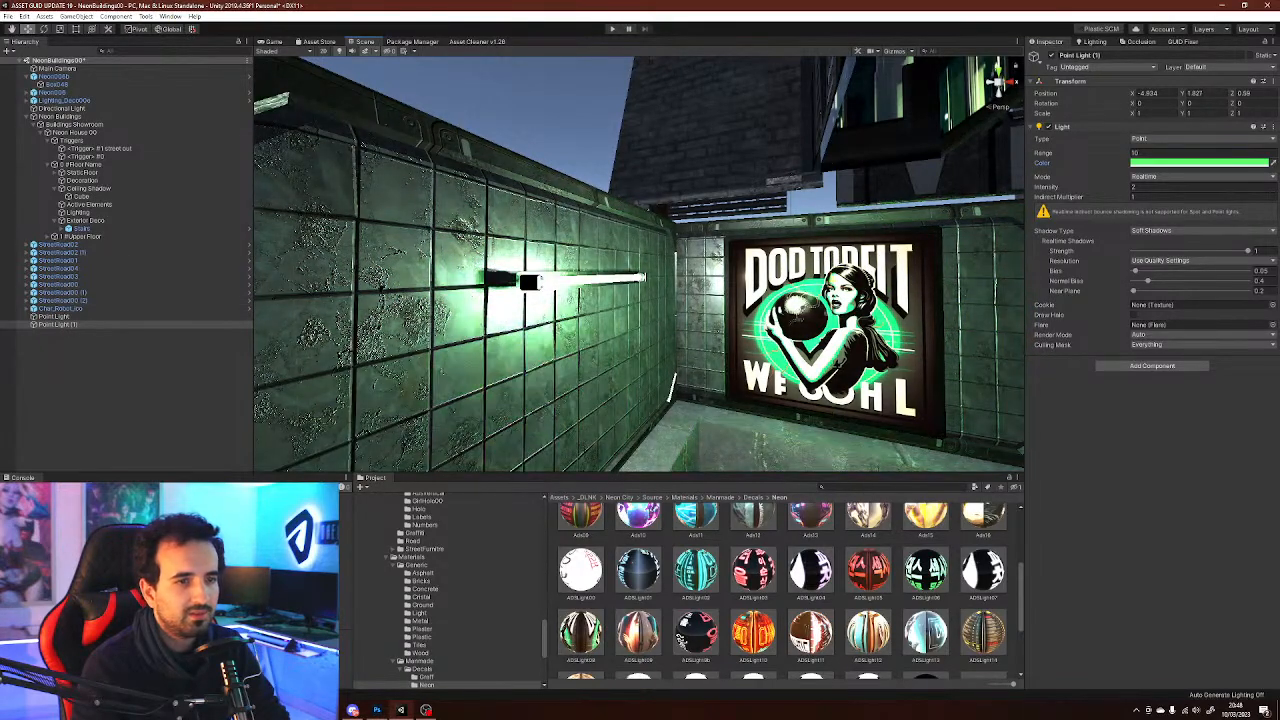
Move the second point light in front of the right-hand poster and change its color to yellow
{"action": "key", "text": "s"}
{"action": "right_click_drag", "start_coordinate": [748, 435], "coordinate": [850, 440]}
{"action": "left_click_drag", "start_coordinate": [617, 272], "coordinate": [987, 288]}
{"action": "right_click_drag", "start_coordinate": [975, 300], "coordinate": [1040, 302]}
{"action": "key", "text": "w"}
{"action": "left_click_drag", "start_coordinate": [846, 340], "coordinate": [787, 346]}
{"action": "left_click", "coordinate": [1200, 162]}
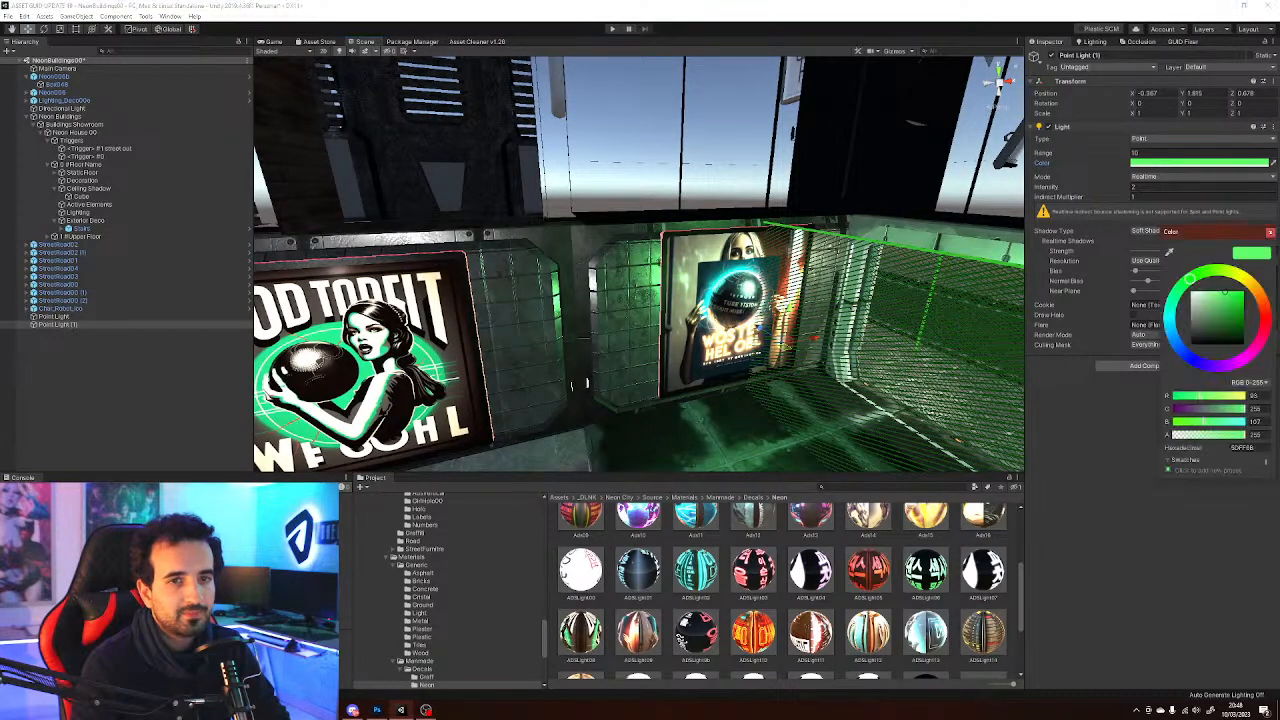
{"action": "left_click_drag", "start_coordinate": [1190, 278], "coordinate": [1213, 268]}
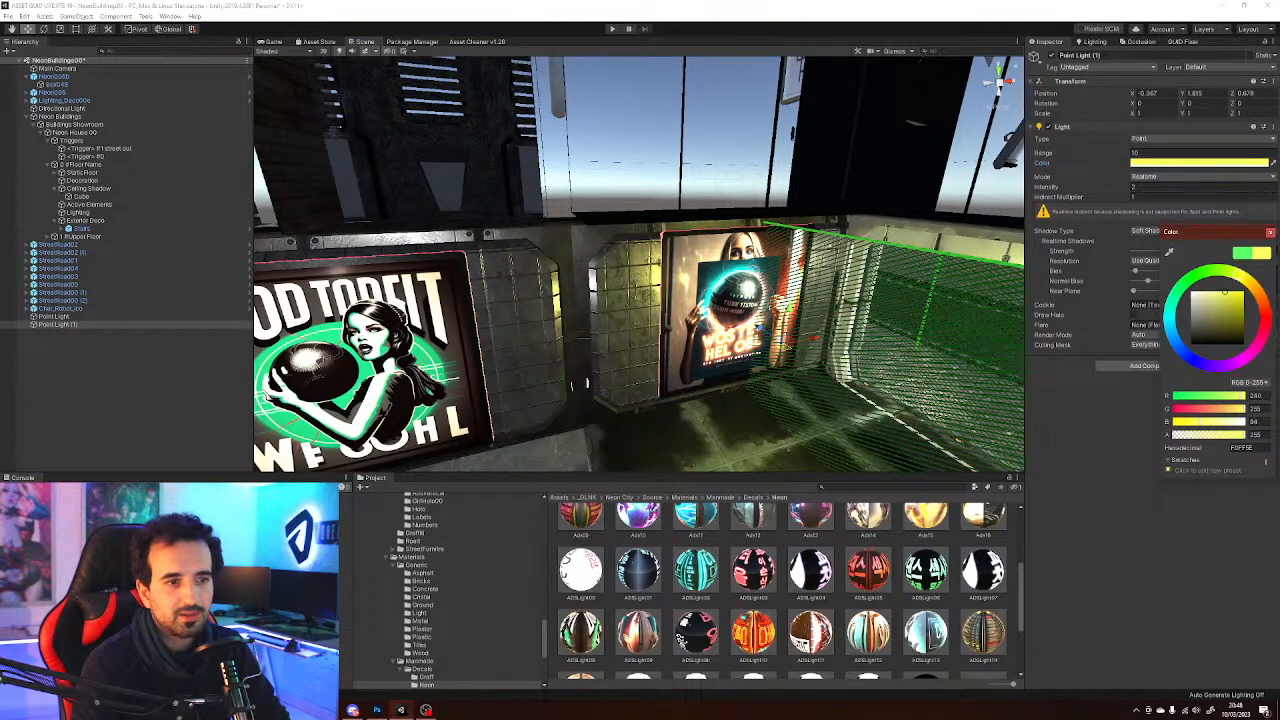
{"action": "left_click", "coordinate": [1270, 232]}
Apply the Ads10 poster material to the right-hand wall sign
{"action": "left_click", "coordinate": [868, 568]}
{"action": "scroll", "coordinate": [868, 568], "scroll_direction": "up", "scroll_amount": 1}
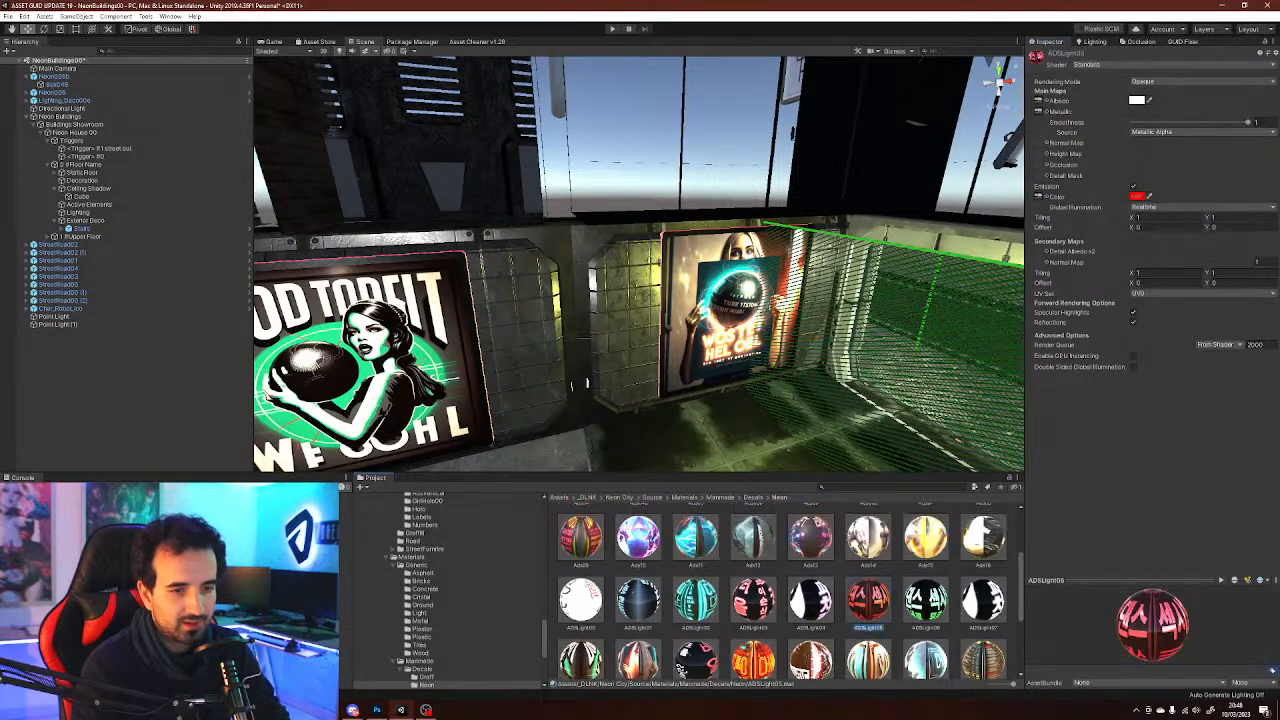
{"action": "left_click", "coordinate": [638, 596]}
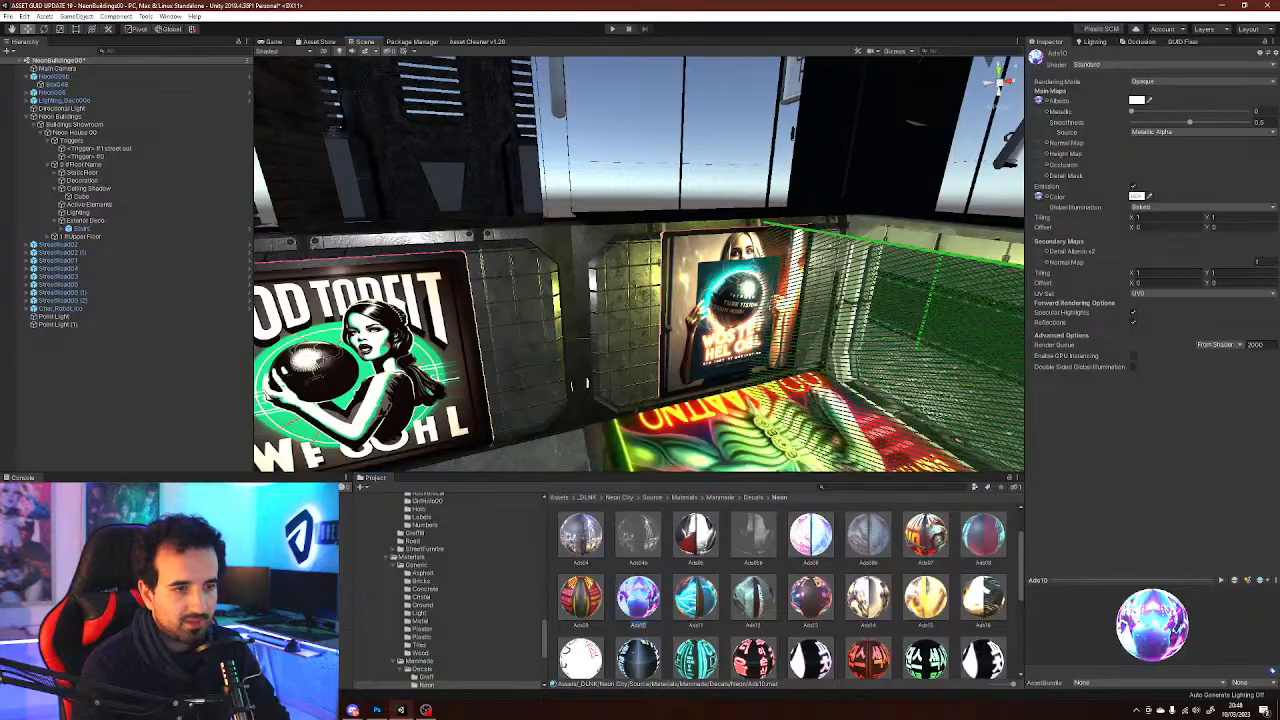
{"action": "mouse_move", "coordinate": [700, 350]}
{"action": "right_mouse_down"}
{"action": "mouse_move", "coordinate": [690, 378]}
{"action": "mouse_move", "coordinate": [640, 375]}
{"action": "mouse_move", "coordinate": [503, 413]}
{"action": "mouse_move", "coordinate": [543, 365]}
{"action": "mouse_move", "coordinate": [703, 333]}
{"action": "right_mouse_up"}
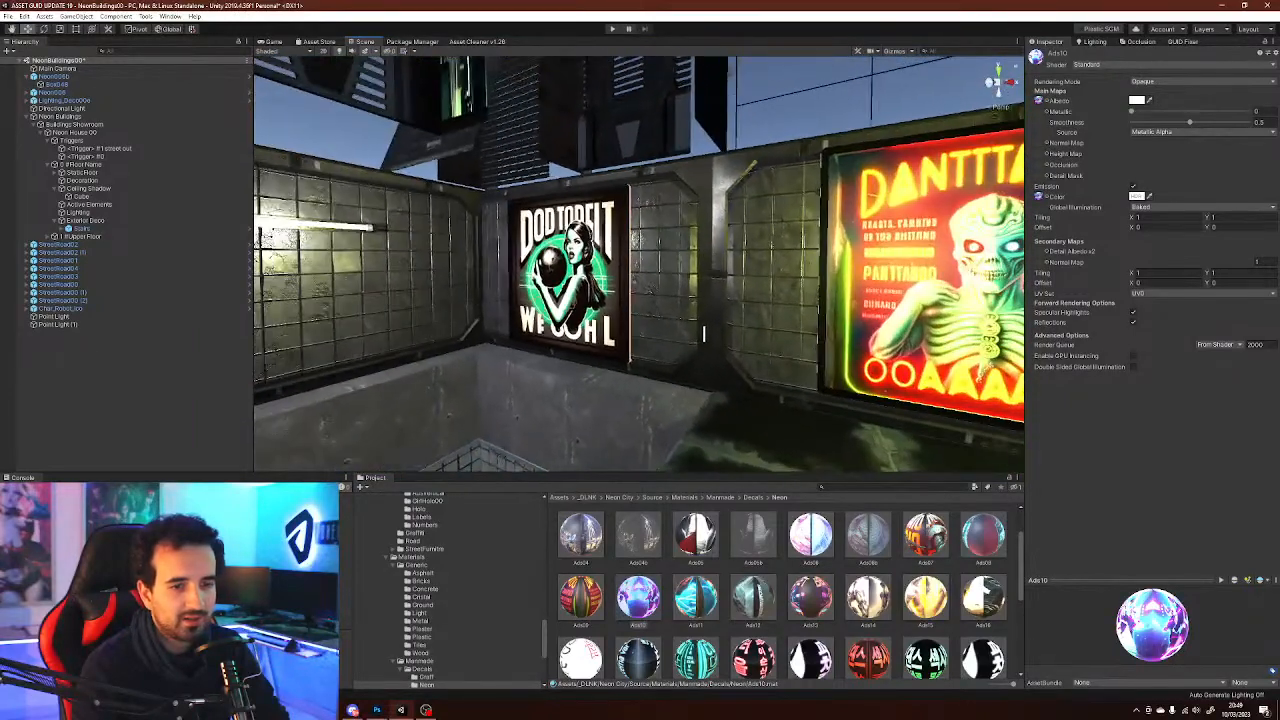
{"action": "left_click", "coordinate": [926, 537]}
{"action": "left_click", "coordinate": [926, 598]}
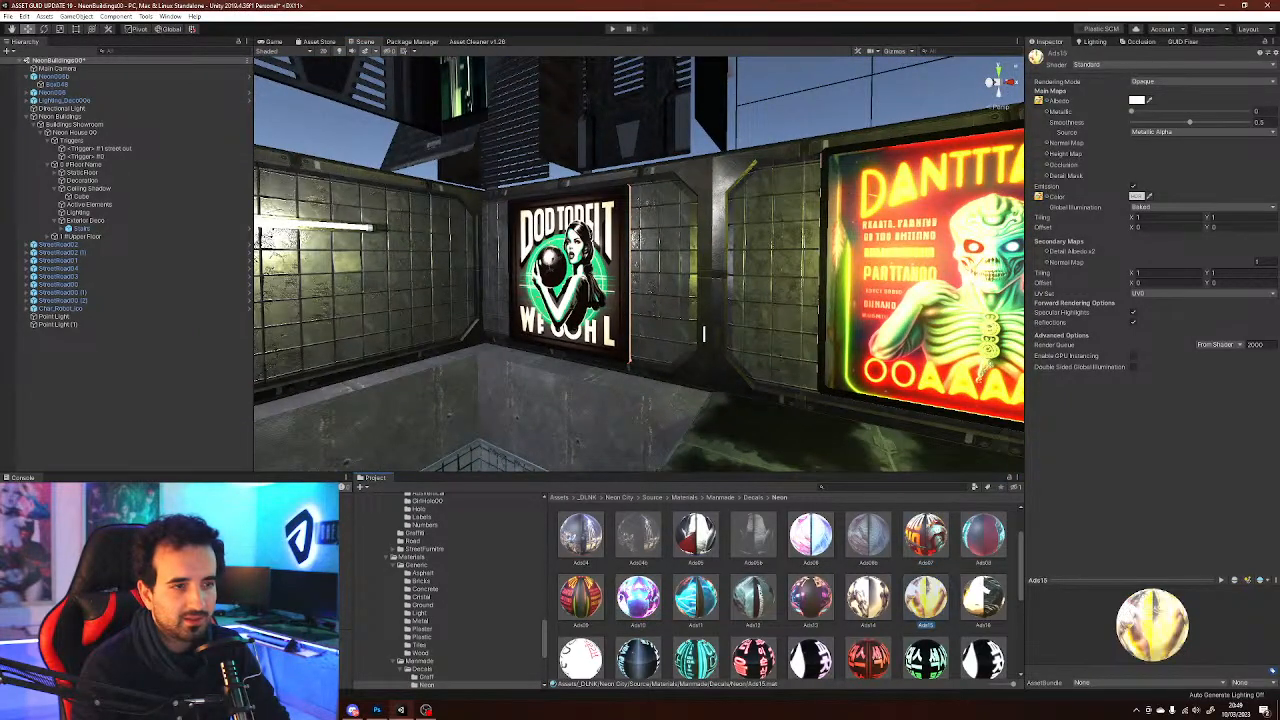
{"action": "right_click_drag", "start_coordinate": [703, 333], "coordinate": [768, 298]}
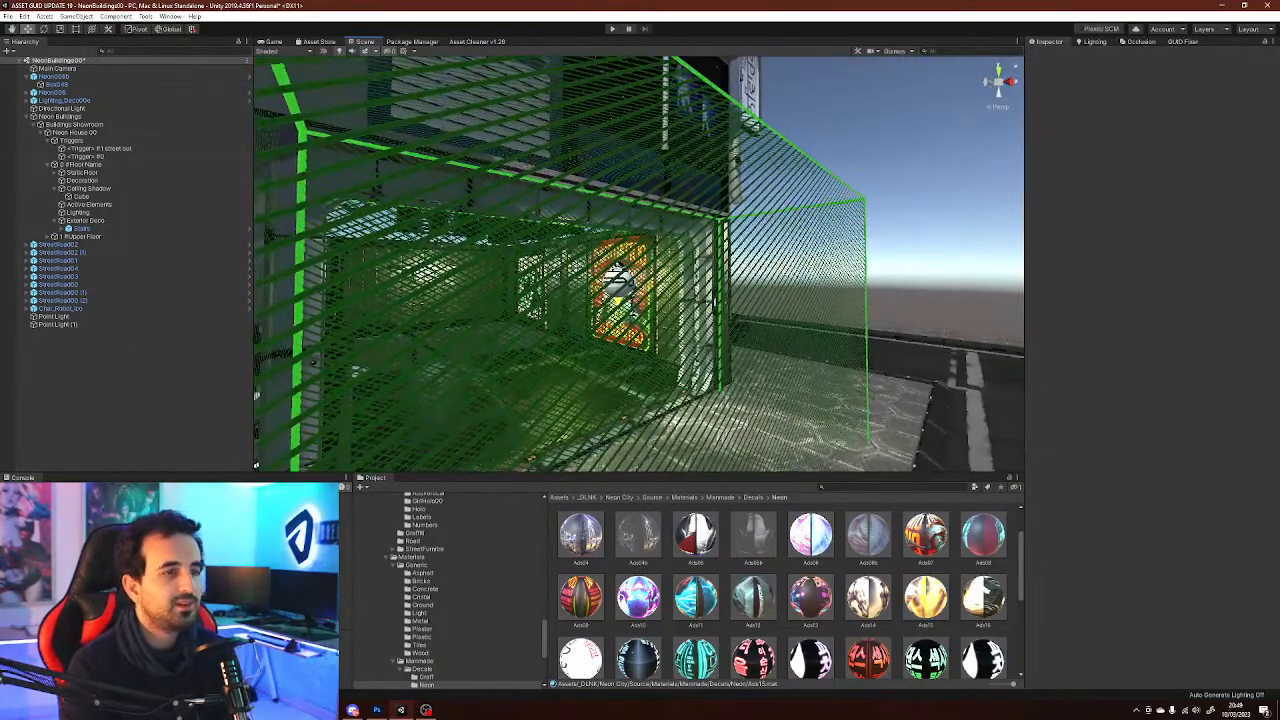
Hide the Neon House 00 triggers with the zone's Invisible Triggers option
{"action": "right_click_drag", "start_coordinate": [354, 340], "coordinate": [341, 347]}
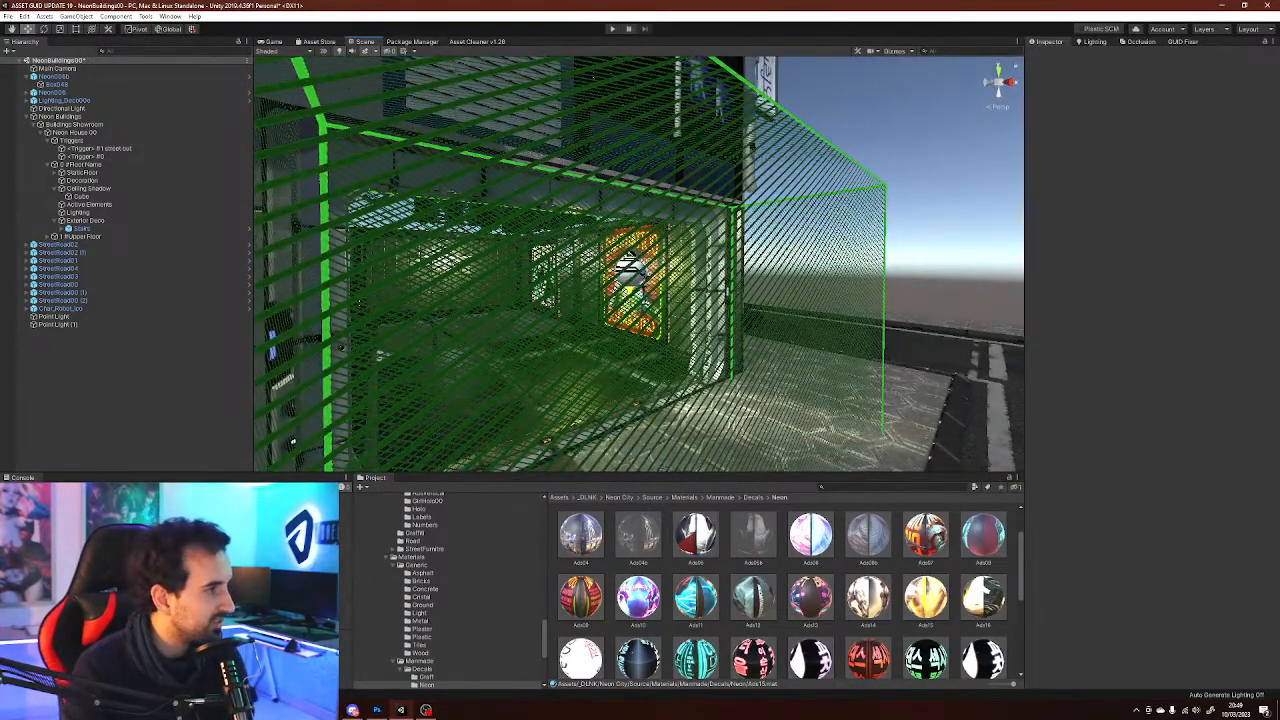
{"action": "right_click_drag", "start_coordinate": [341, 347], "coordinate": [330, 346]}
{"action": "left_click", "coordinate": [98, 125]}
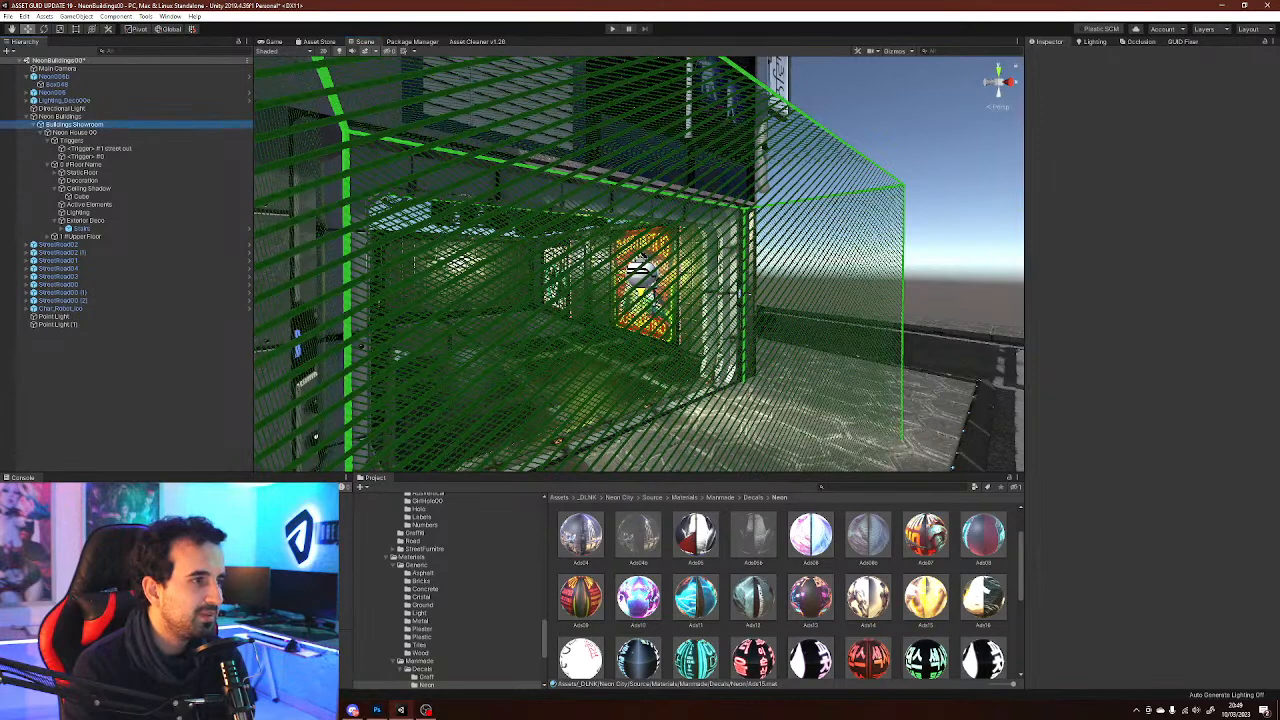
{"action": "left_click", "coordinate": [82, 117]}
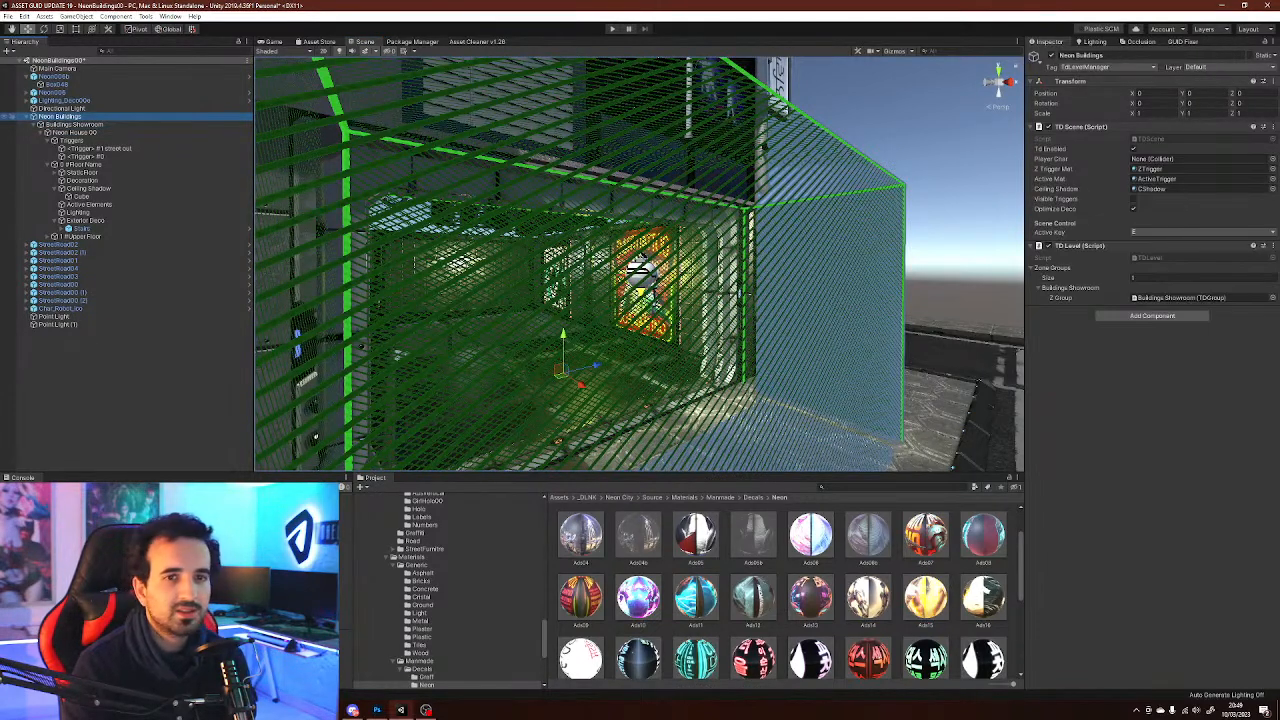
{"action": "left_click", "coordinate": [76, 133]}
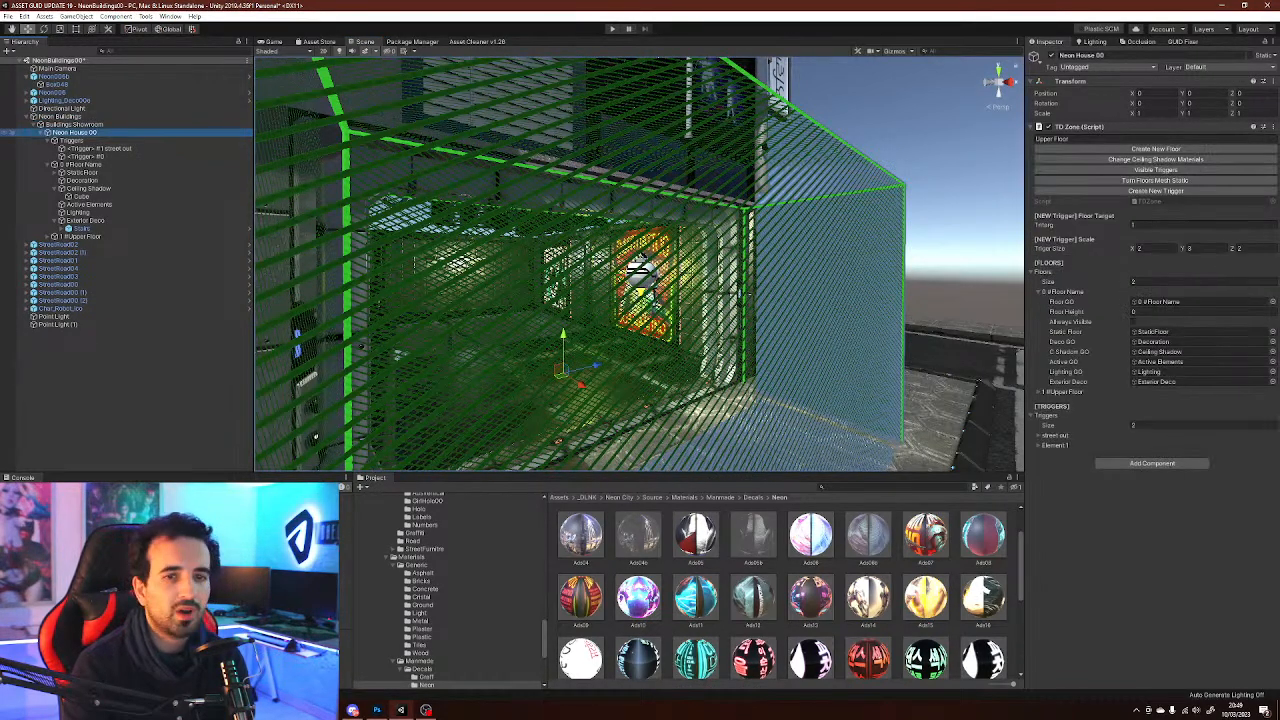
{"action": "left_click", "coordinate": [1155, 170]}
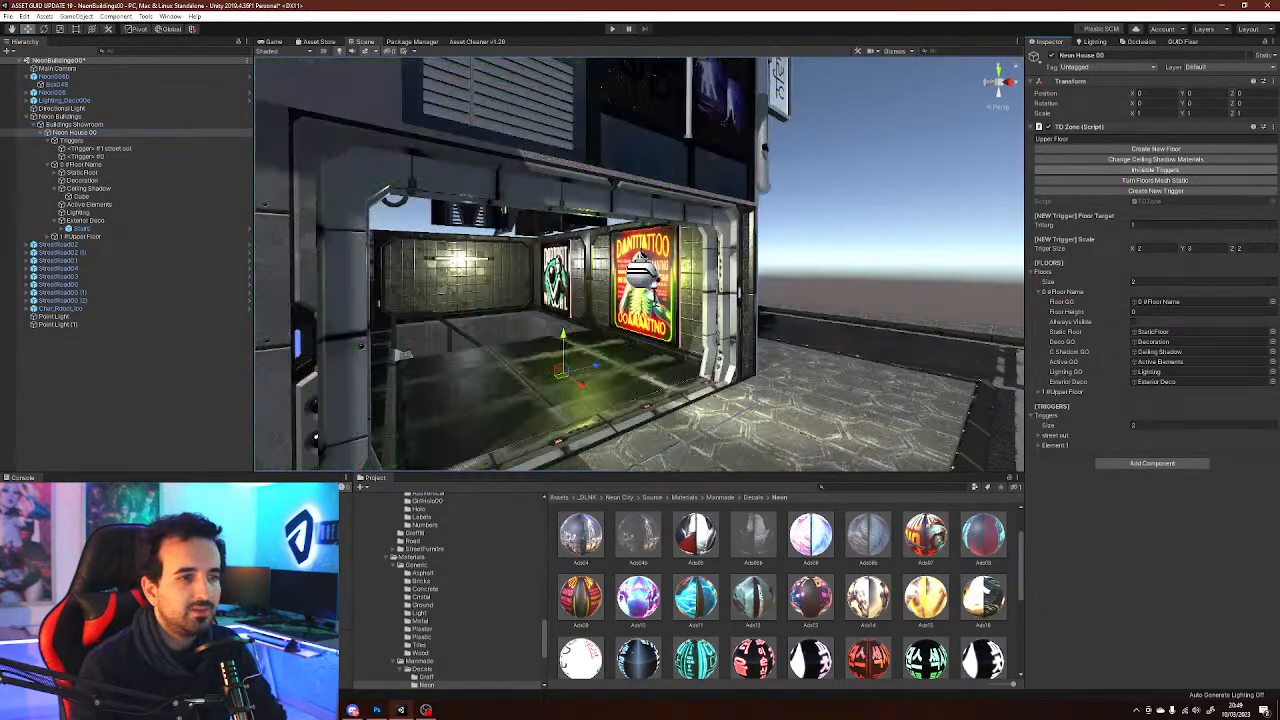
{"action": "left_click", "coordinate": [884, 220]}
{"action": "right_click_drag", "start_coordinate": [760, 250], "coordinate": [697, 286]}
{"action": "scroll", "coordinate": [450, 592], "scroll_direction": "down", "scroll_amount": 3}
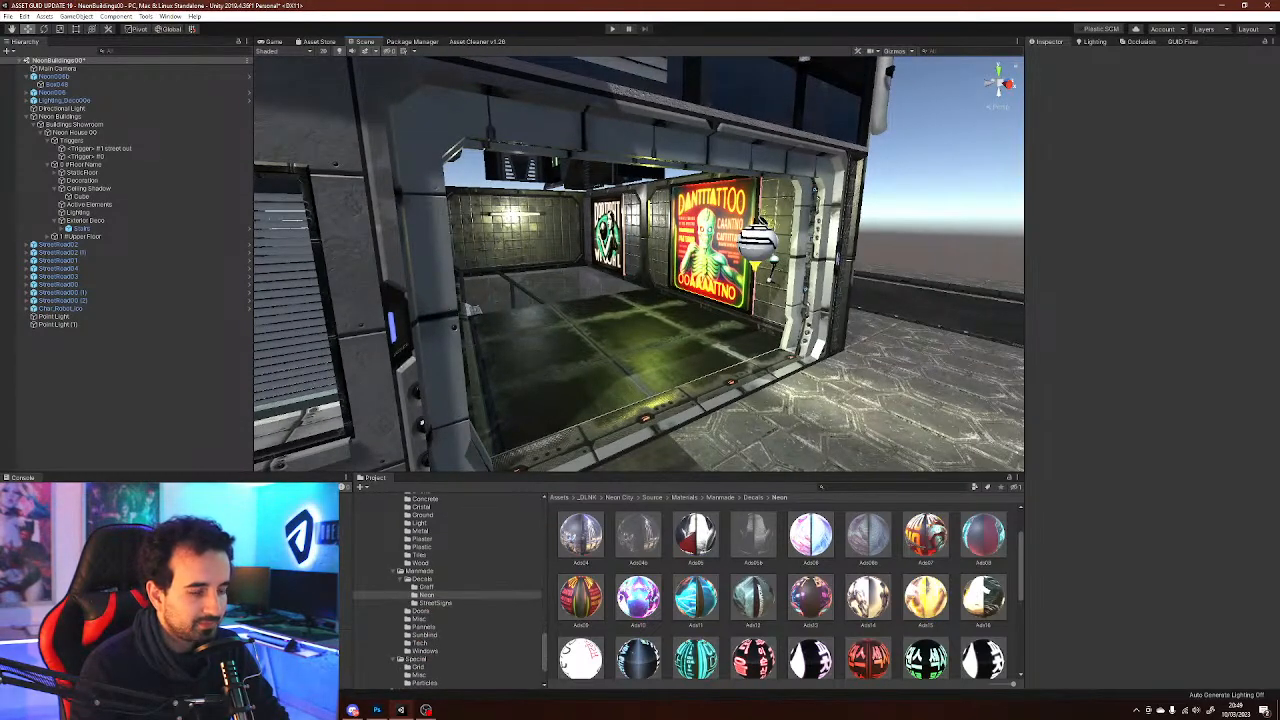
{"action": "scroll", "coordinate": [450, 592], "scroll_direction": "down", "scroll_amount": 3}
{"action": "scroll", "coordinate": [450, 592], "scroll_direction": "up", "scroll_amount": 8}
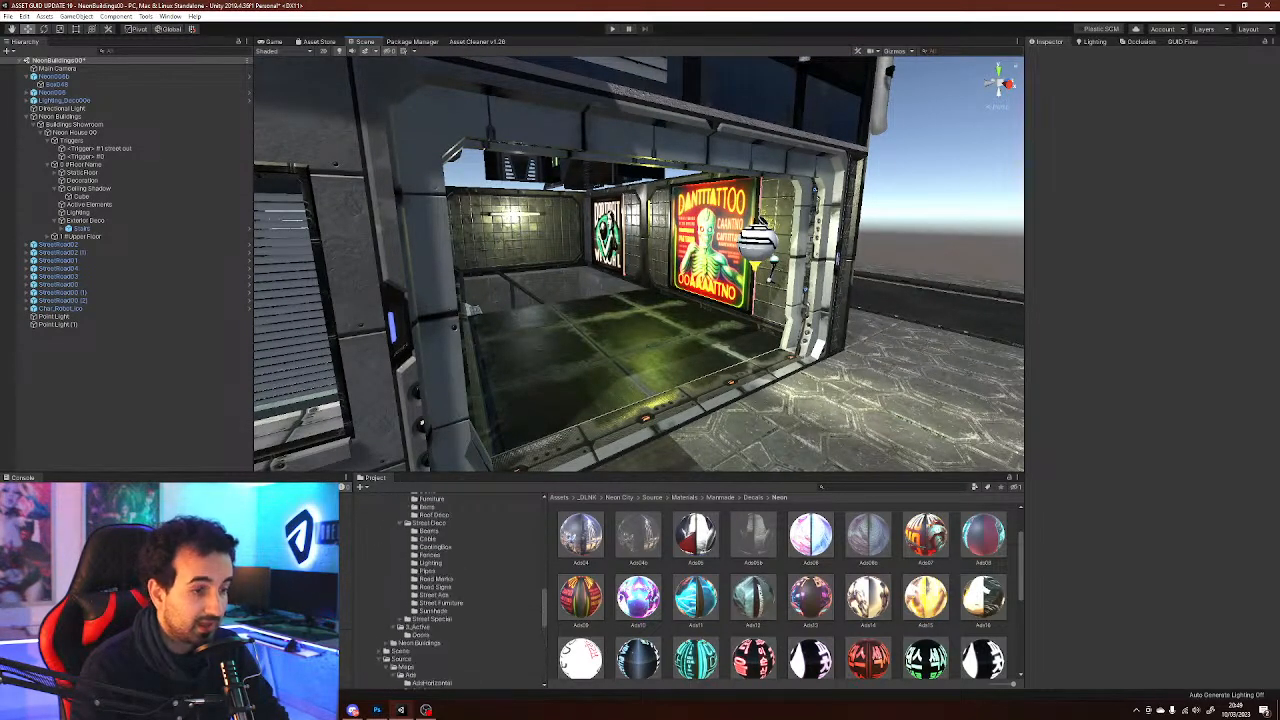
{"action": "left_click", "coordinate": [430, 555]}
{"action": "left_click", "coordinate": [430, 563]}
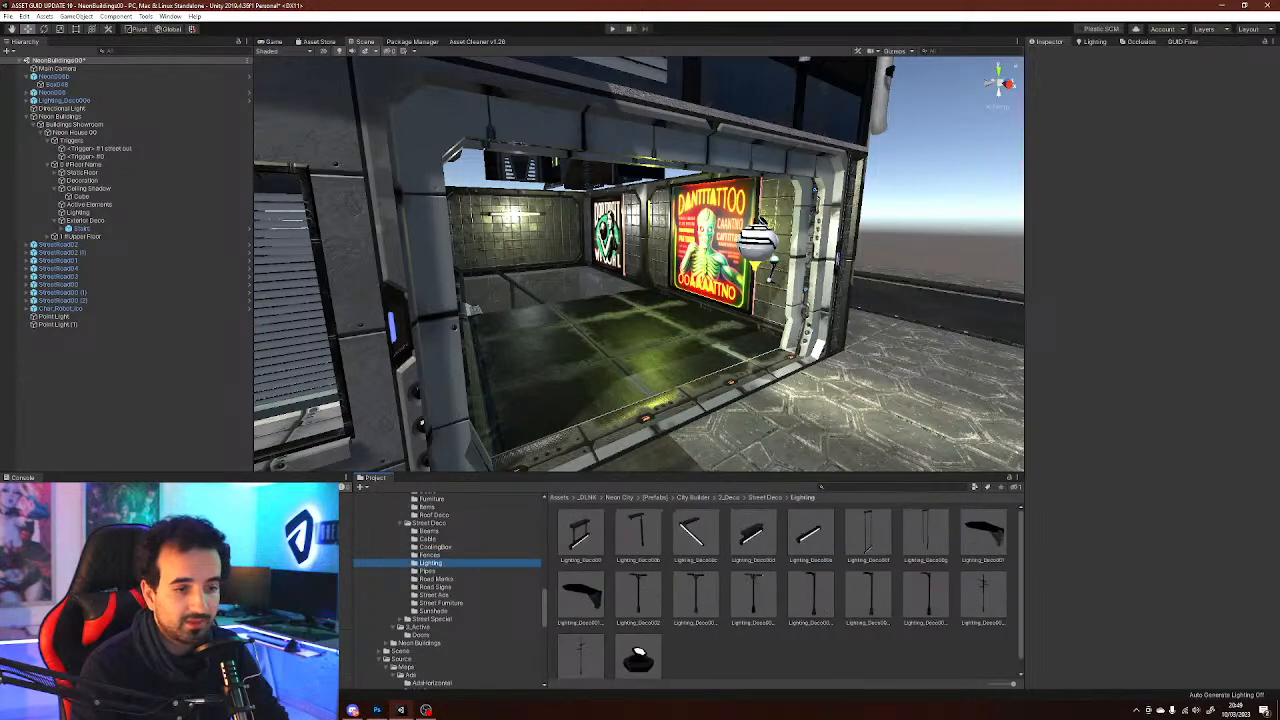
{"action": "key", "text": "s"}
{"action": "right_click_drag", "start_coordinate": [640, 265], "coordinate": [510, 262]}
{"action": "left_click_drag", "start_coordinate": [640, 655], "coordinate": [725, 436]}
{"action": "right_click_drag", "start_coordinate": [725, 436], "coordinate": [756, 428]}
{"action": "key", "text": "s"}
{"action": "key", "text": "d"}
{"action": "key", "text": "Delete"}
Place the Lighting_Deco0026_lgt street lamp on the sidewalk in front of the building, rotating it into position
{"action": "key", "text": "s"}
{"action": "left_click", "coordinate": [862, 578]}
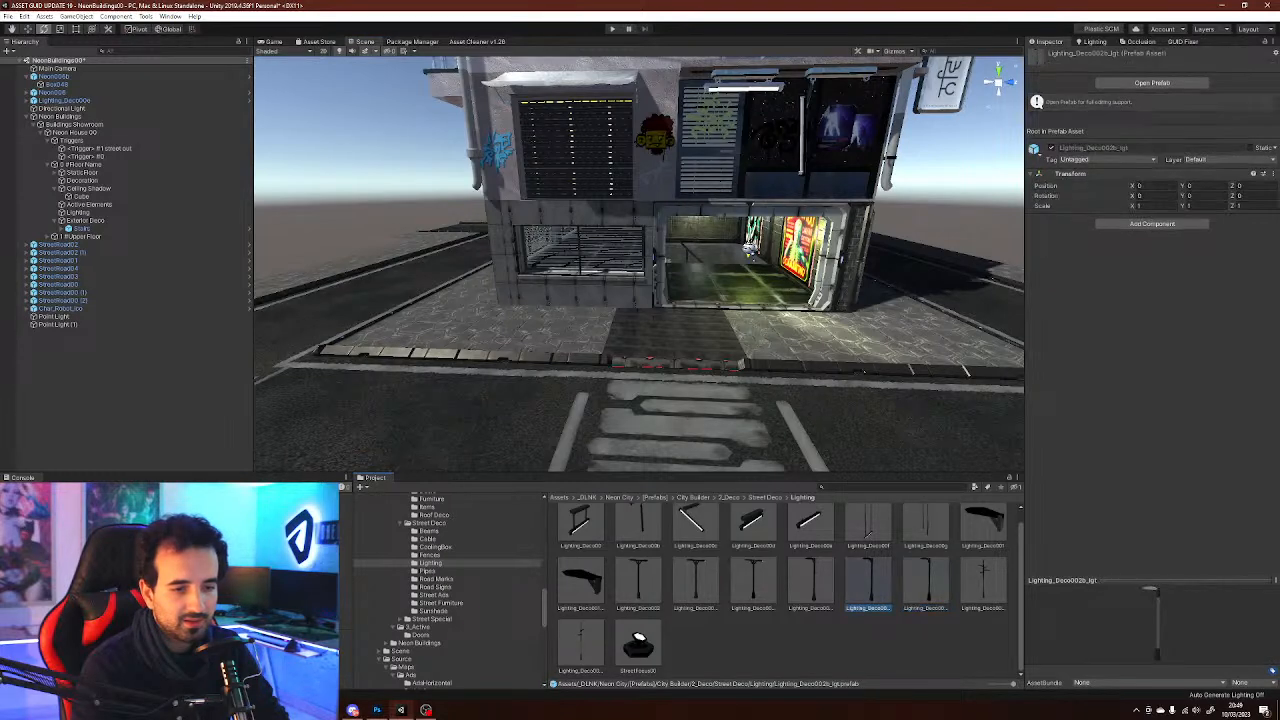
{"action": "left_click_drag", "start_coordinate": [867, 585], "coordinate": [802, 333]}
{"action": "right_click_drag", "start_coordinate": [800, 330], "coordinate": [598, 345]}
{"action": "key", "text": "w"}
{"action": "key", "text": "e"}
{"action": "left_click_drag", "start_coordinate": [672, 278], "coordinate": [668, 319]}
{"action": "key", "text": "w"}
{"action": "right_click_drag", "start_coordinate": [668, 319], "coordinate": [842, 296]}
{"action": "left_click", "coordinate": [955, 170]}
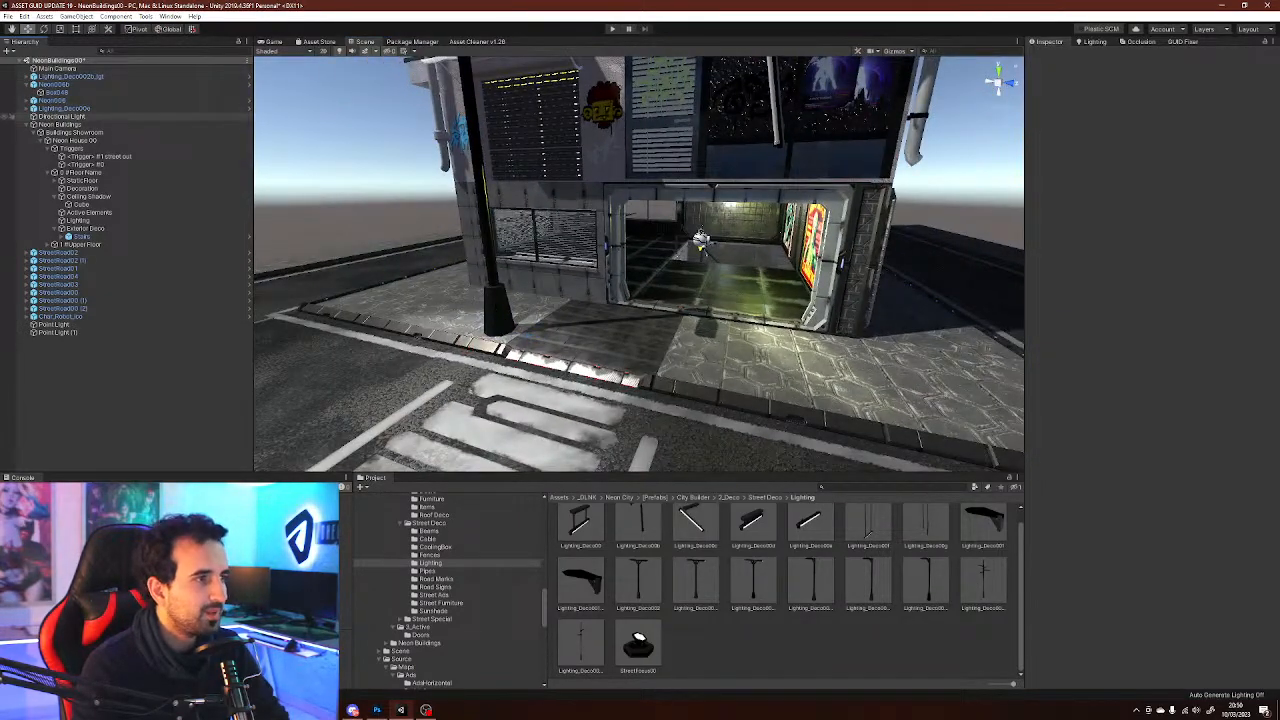
Set the environment reflections intensity multiplier to about 0.675 and disable Baked Global Illumination in the lighting settings
{"action": "double_click", "coordinate": [62, 116]}
{"action": "right_click_drag", "start_coordinate": [826, 160], "coordinate": [815, 208]}
{"action": "left_click", "coordinate": [1095, 42]}
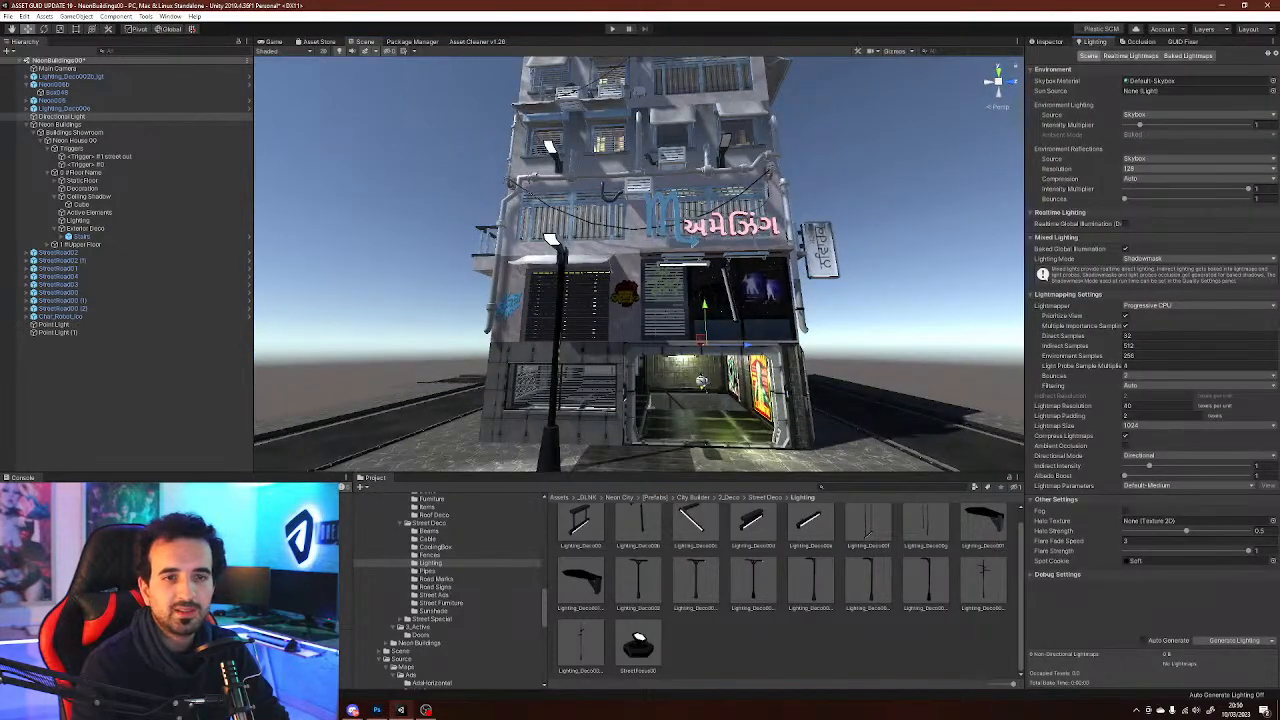
{"action": "left_click_drag", "start_coordinate": [1248, 188], "coordinate": [1123, 189]}
{"action": "right_click_drag", "start_coordinate": [850, 195], "coordinate": [870, 262]}
{"action": "left_click", "coordinate": [1125, 249]}
{"action": "right_click_drag", "start_coordinate": [680, 280], "coordinate": [590, 286]}
Create an empty GameObject named FXs at the scene root
{"action": "right_click", "coordinate": [145, 381]}
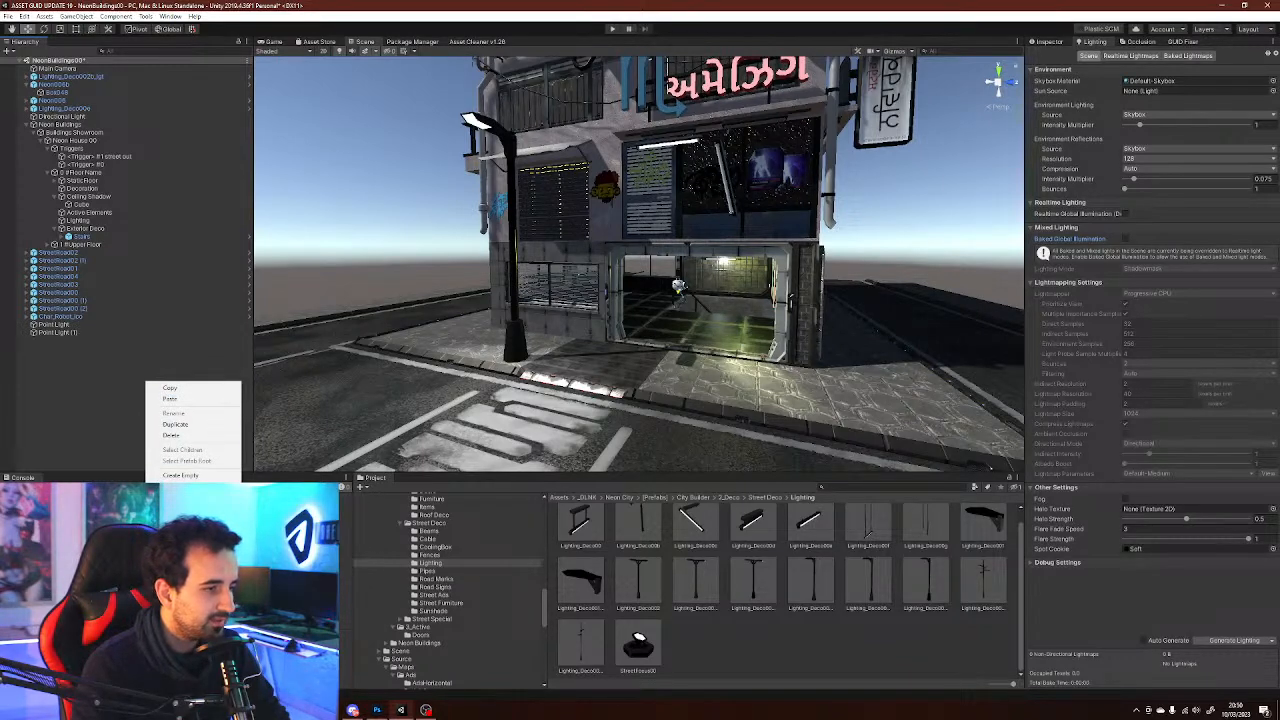
{"action": "left_click", "coordinate": [135, 365]}
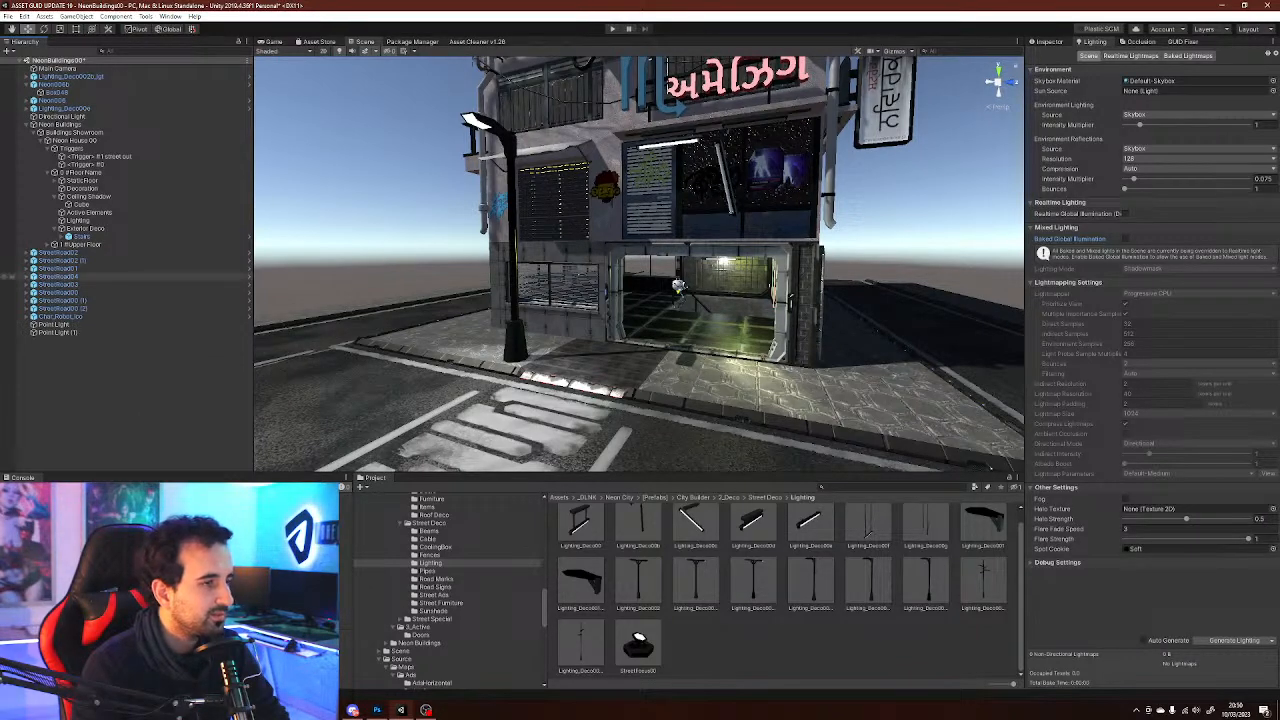
{"action": "left_click", "coordinate": [27, 124]}
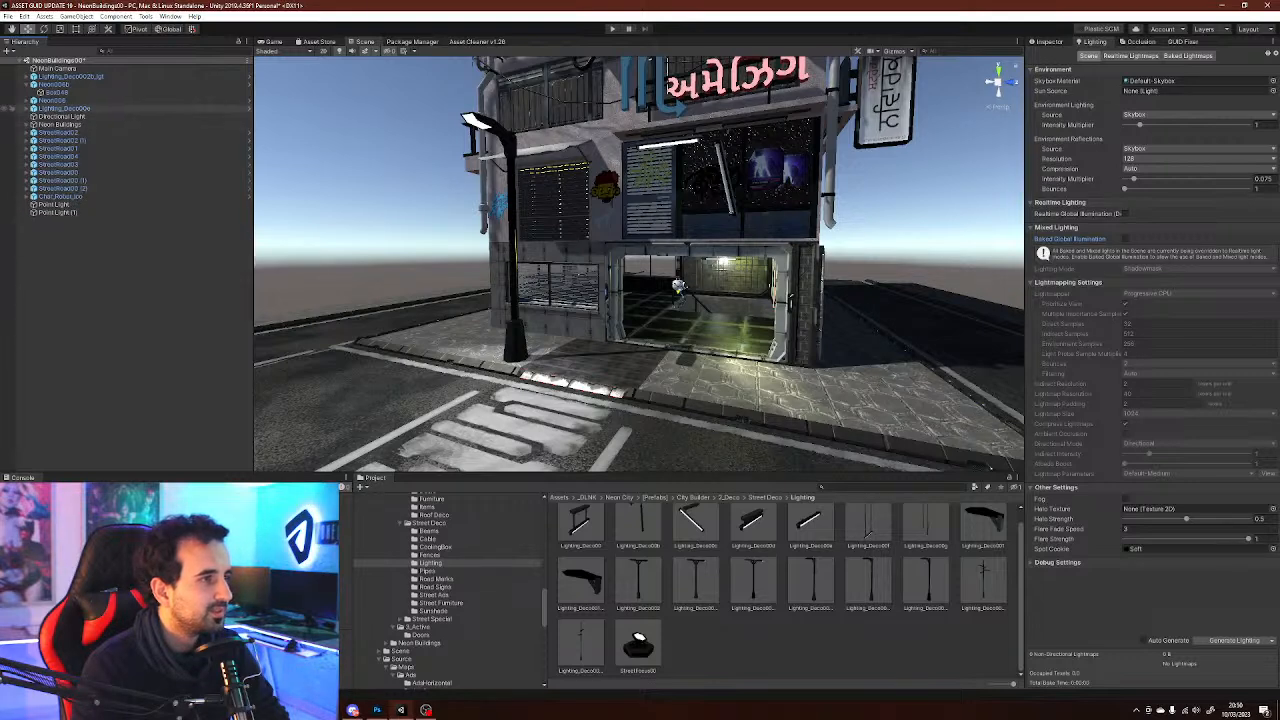
{"action": "right_click", "coordinate": [92, 235]}
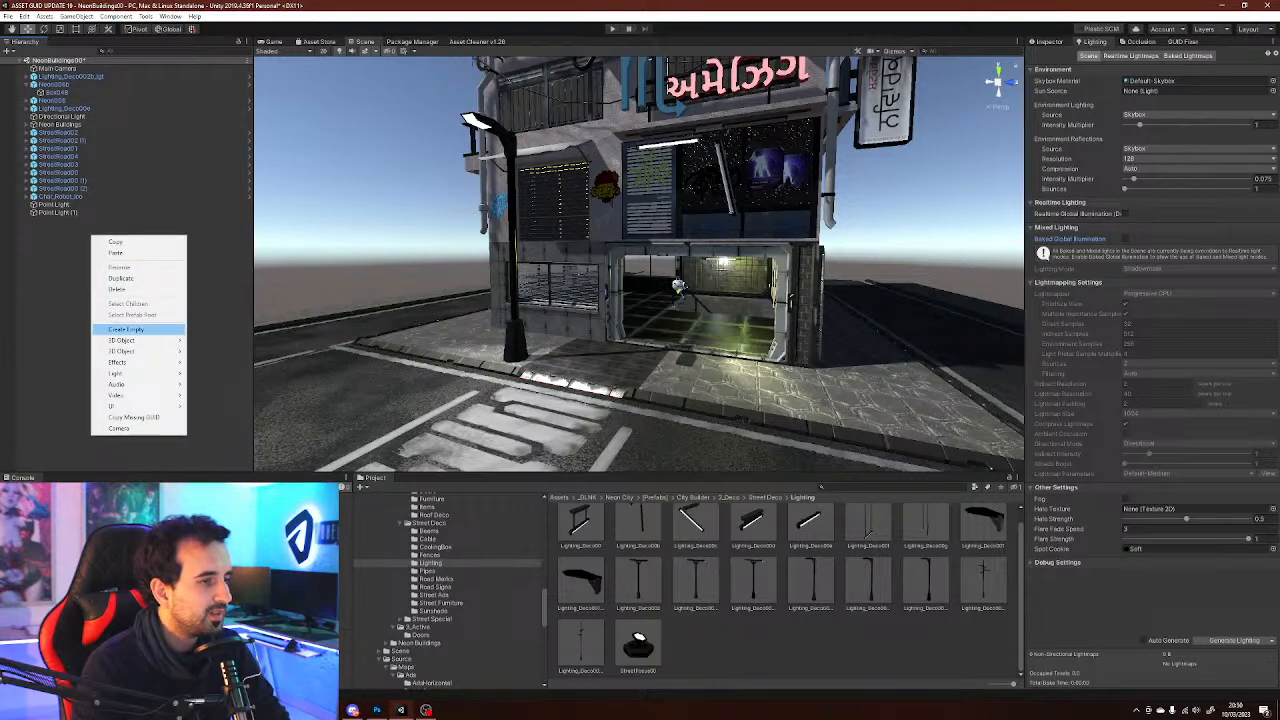
{"action": "left_click", "coordinate": [130, 329]}
{"action": "type", "text": "DR"}
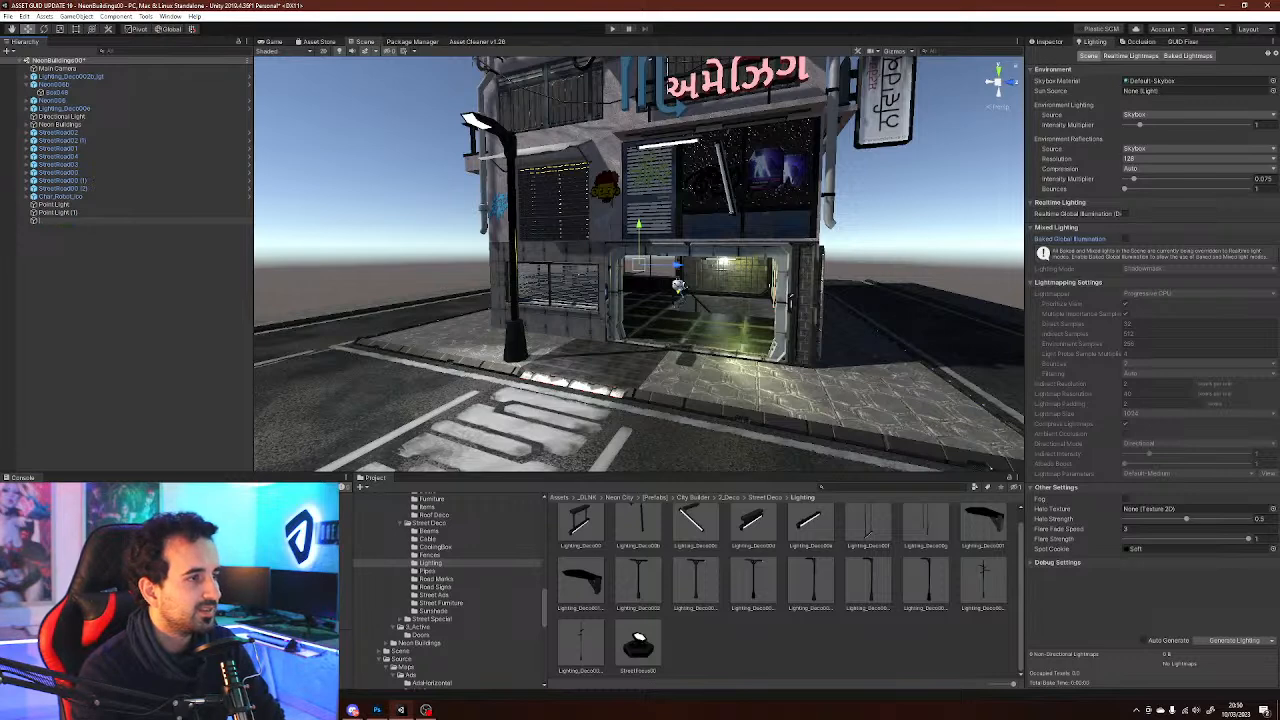
{"action": "type", "text": "S"}
{"action": "key", "text": "Return"}
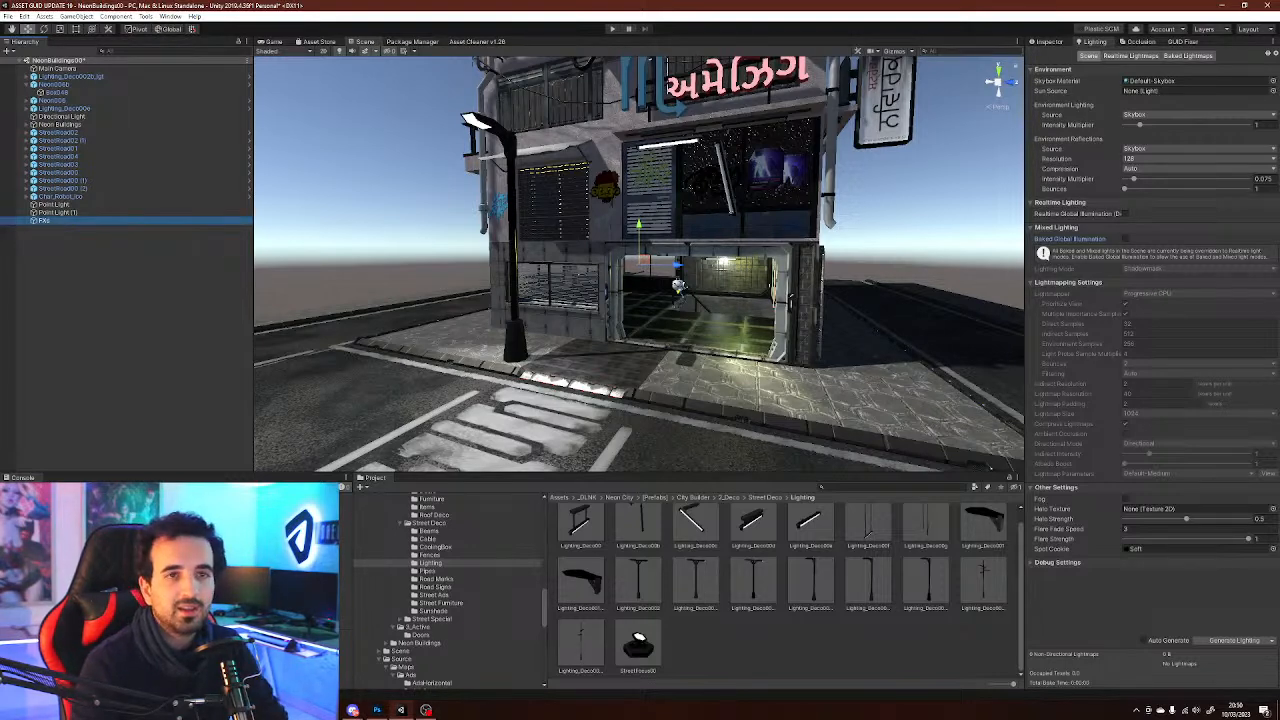
Add a Post-process Volume component to the FXs object
{"action": "left_click", "coordinate": [1049, 42]}
{"action": "left_click", "coordinate": [1152, 132]}
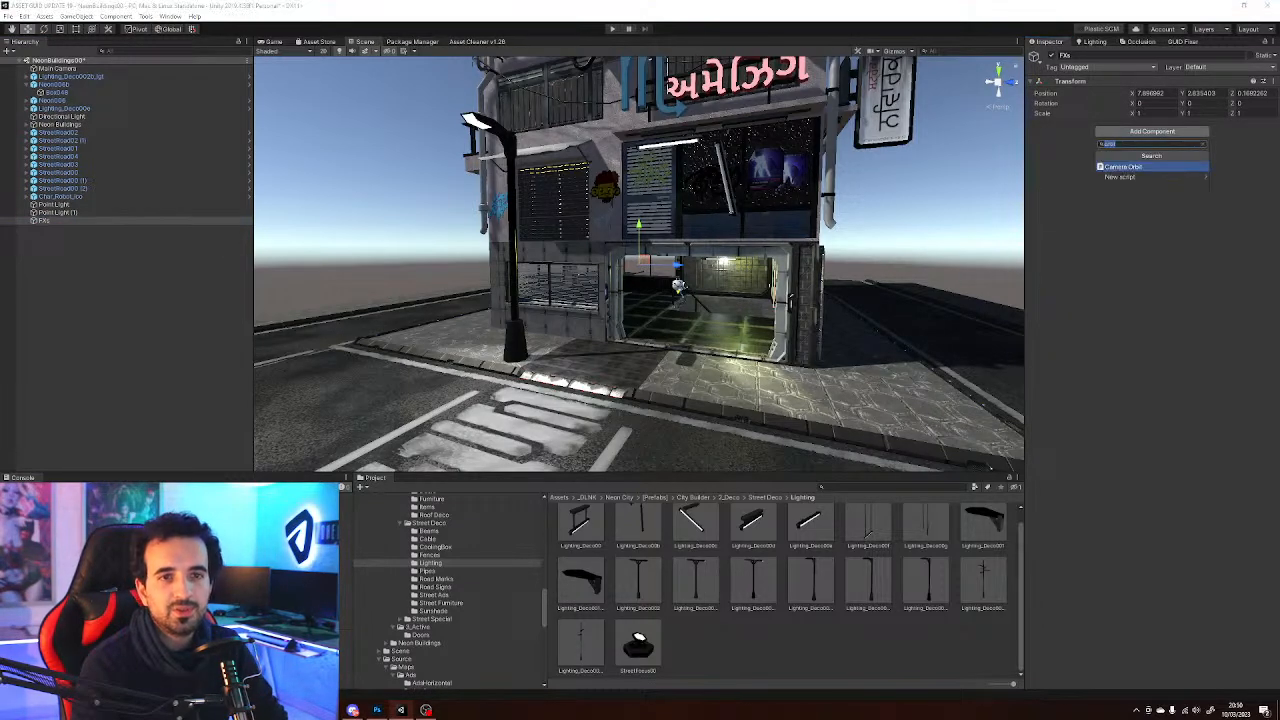
{"action": "type", "text": "post"}
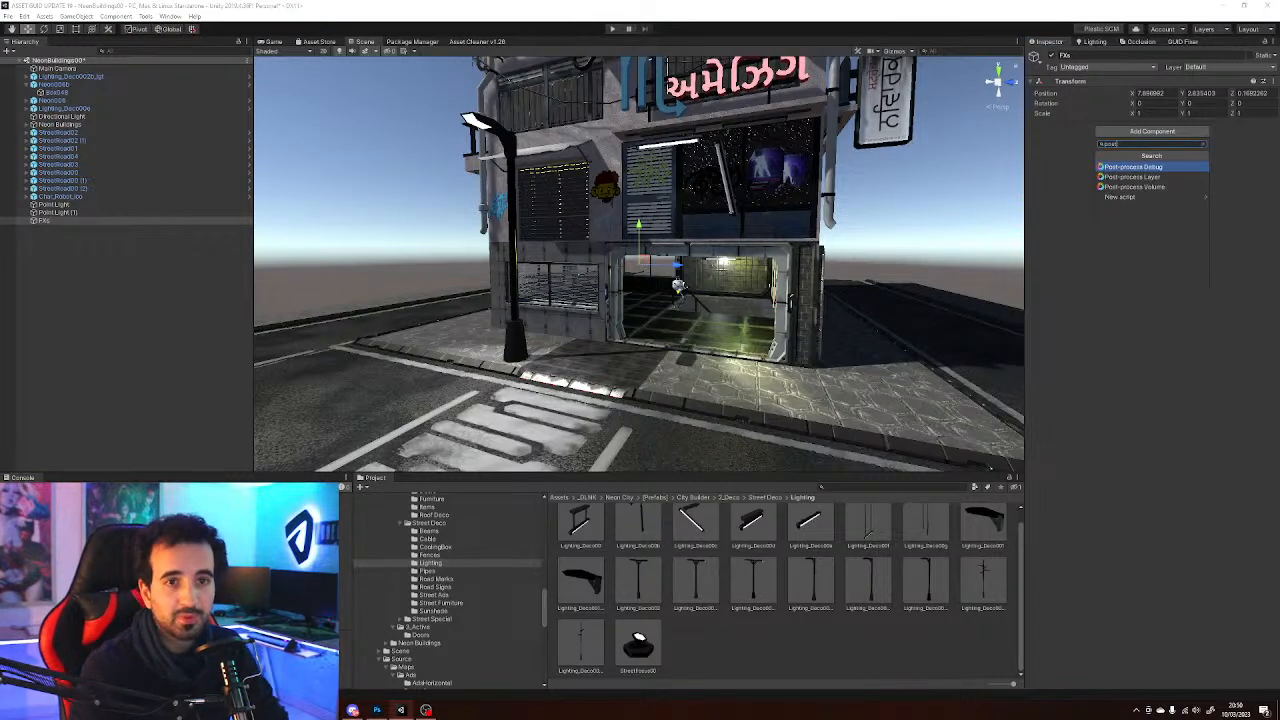
{"action": "left_click", "coordinate": [1140, 187]}
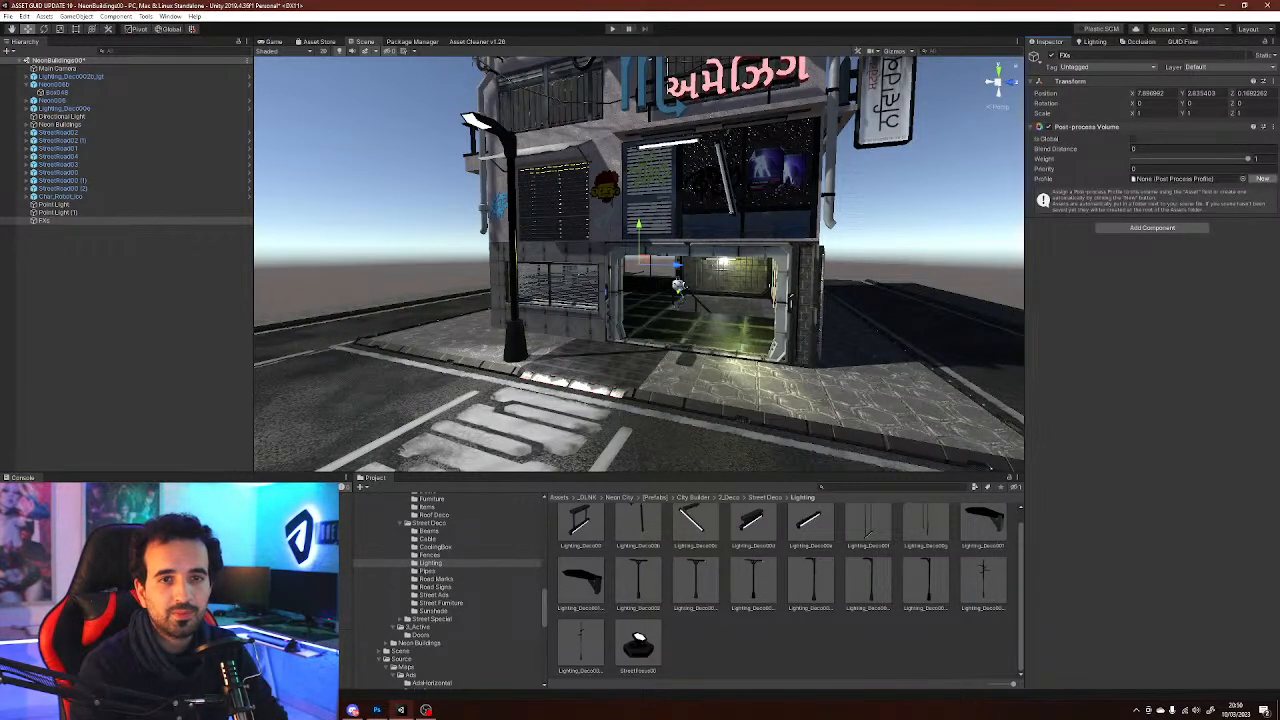
Assign FX Scene Profile as the post-process volume's profile
{"action": "left_click", "coordinate": [1242, 178]}
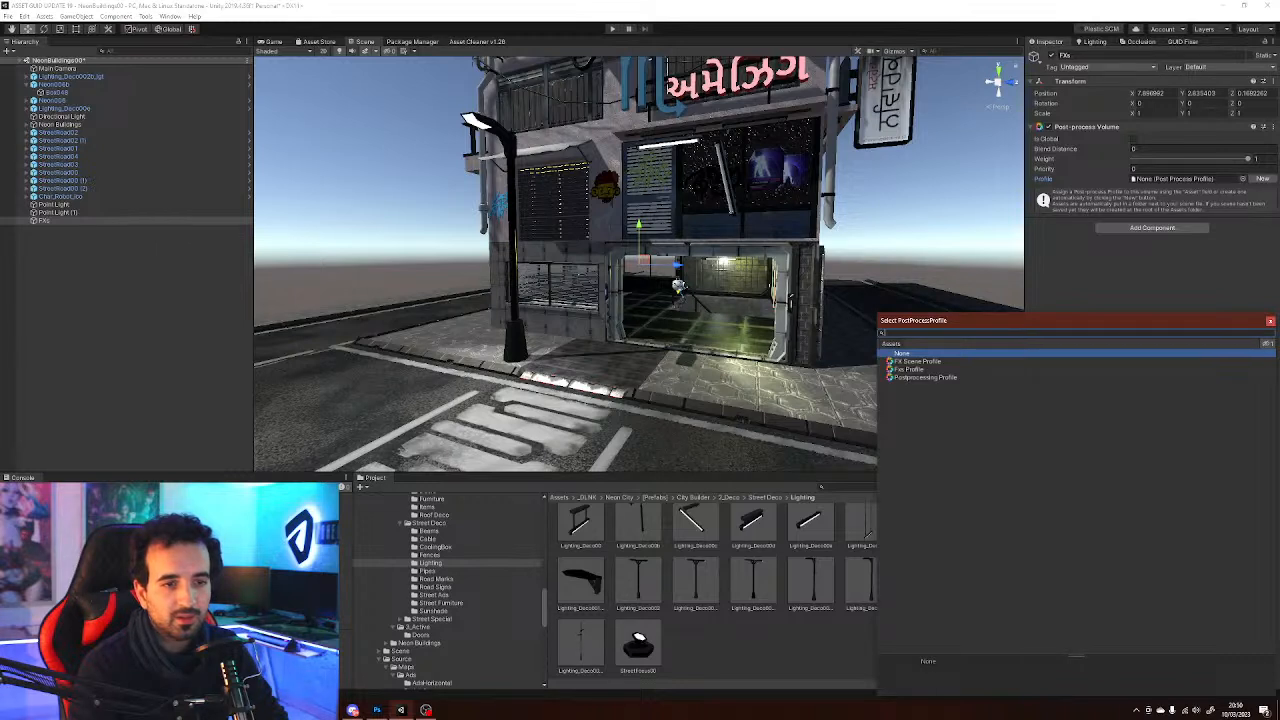
{"action": "left_click_drag", "start_coordinate": [937, 322], "coordinate": [797, 273]}
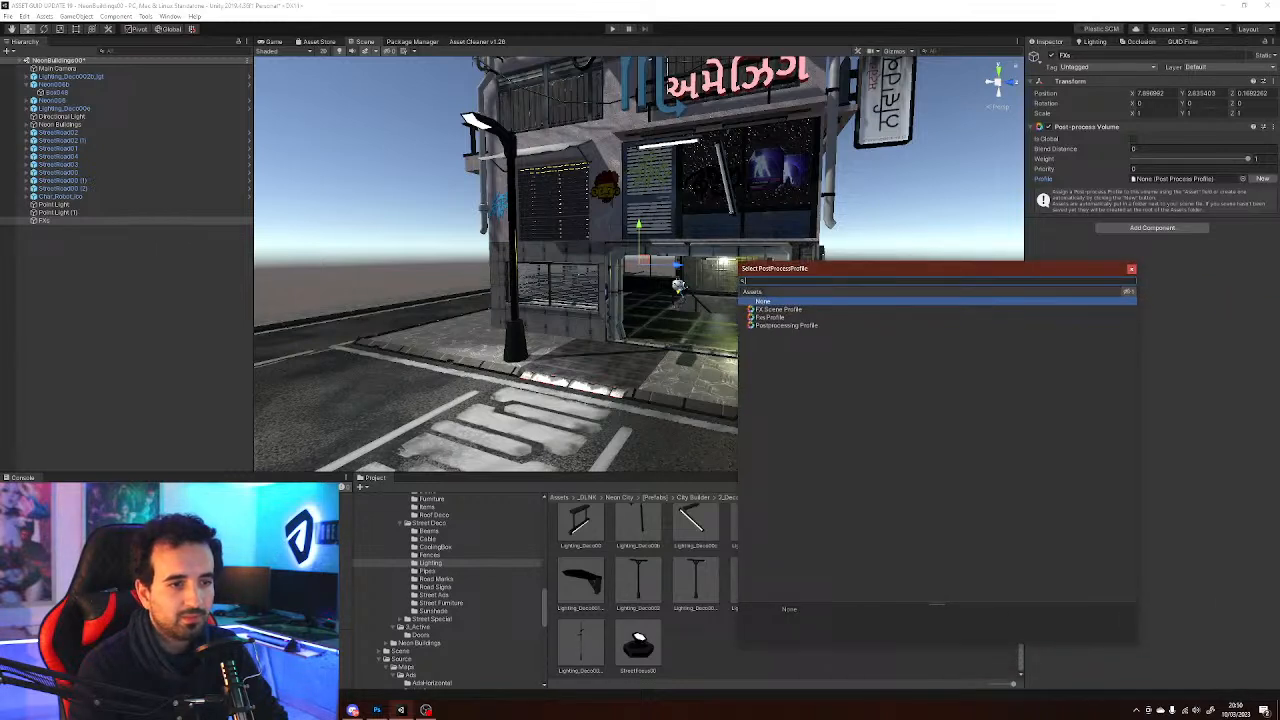
{"action": "left_click", "coordinate": [786, 325]}
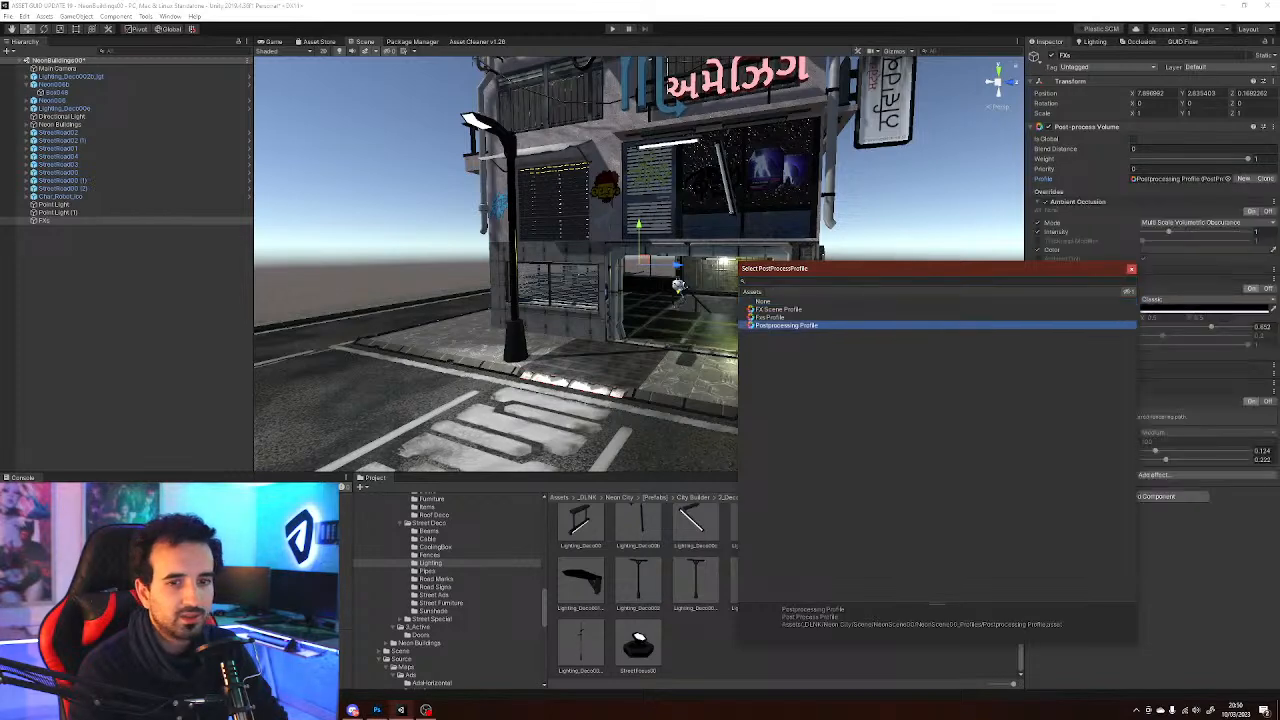
{"action": "left_click_drag", "start_coordinate": [849, 265], "coordinate": [669, 208]}
{"action": "key", "text": "Up"}
{"action": "key", "text": "Up"}
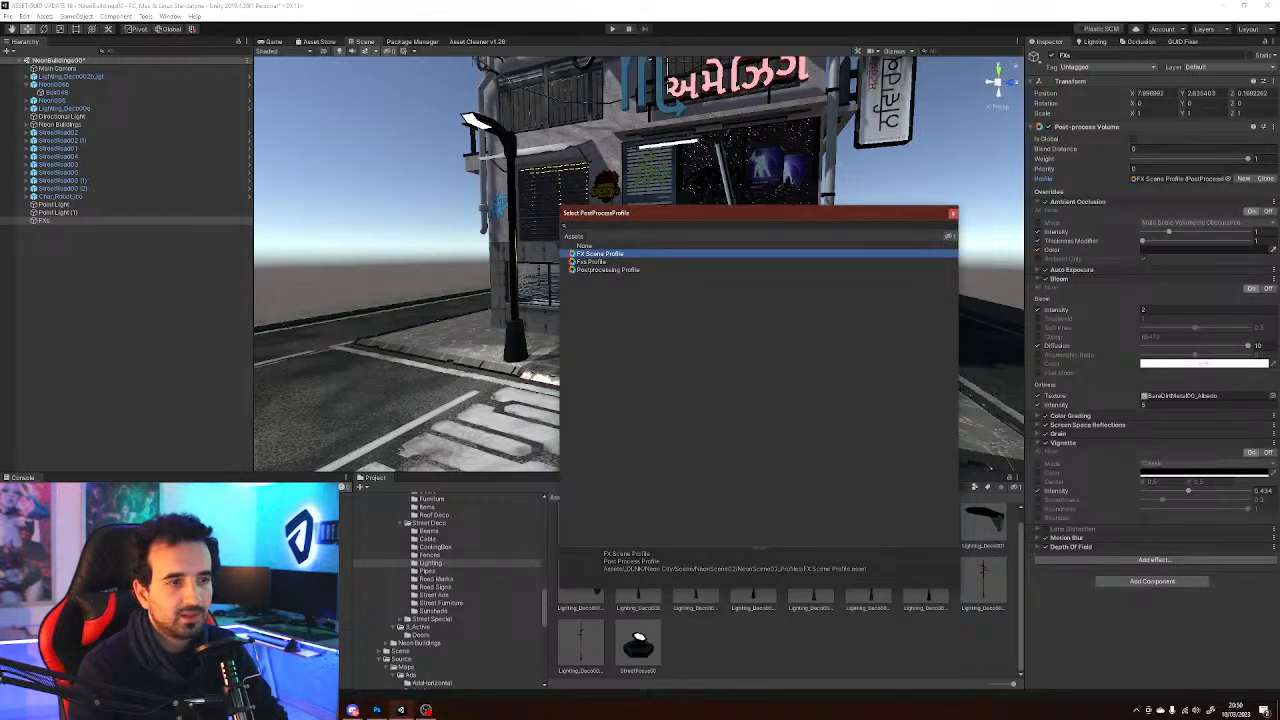
{"action": "left_click", "coordinate": [953, 213]}
Add a Post-process Layer component to the Main Camera and set its layer to Default
{"action": "left_click", "coordinate": [57, 69]}
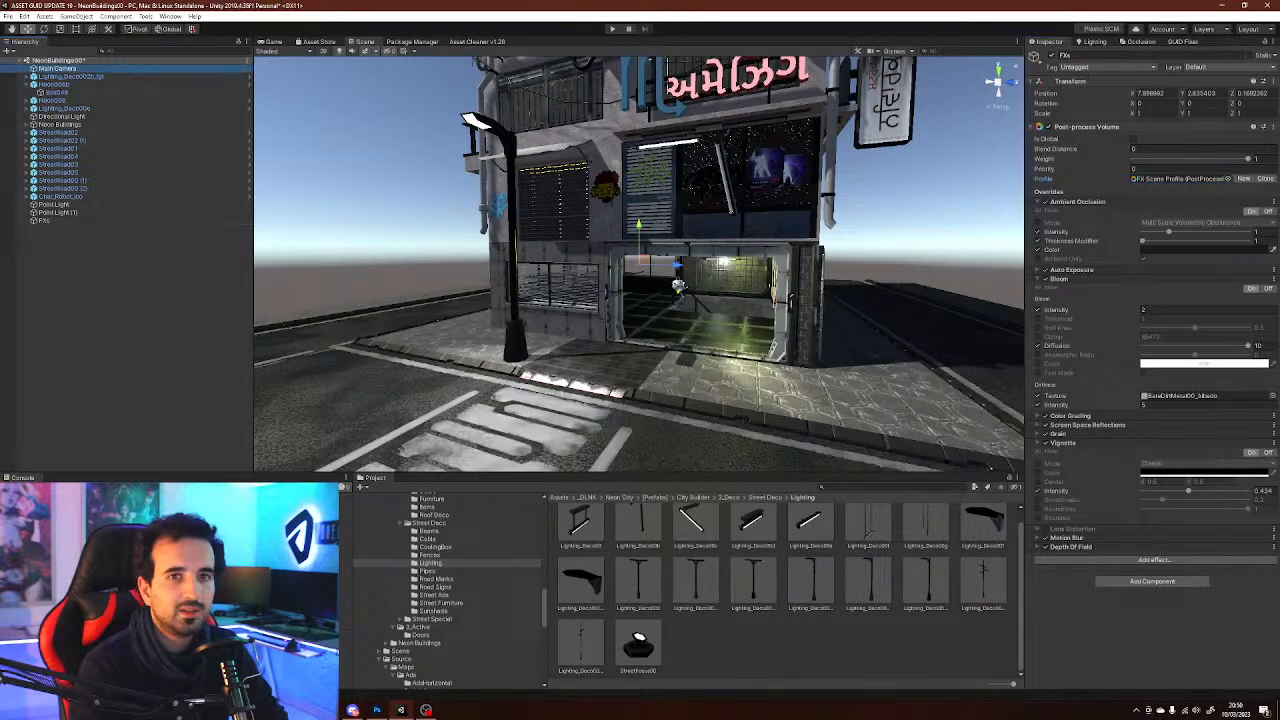
{"action": "left_click", "coordinate": [1152, 459]}
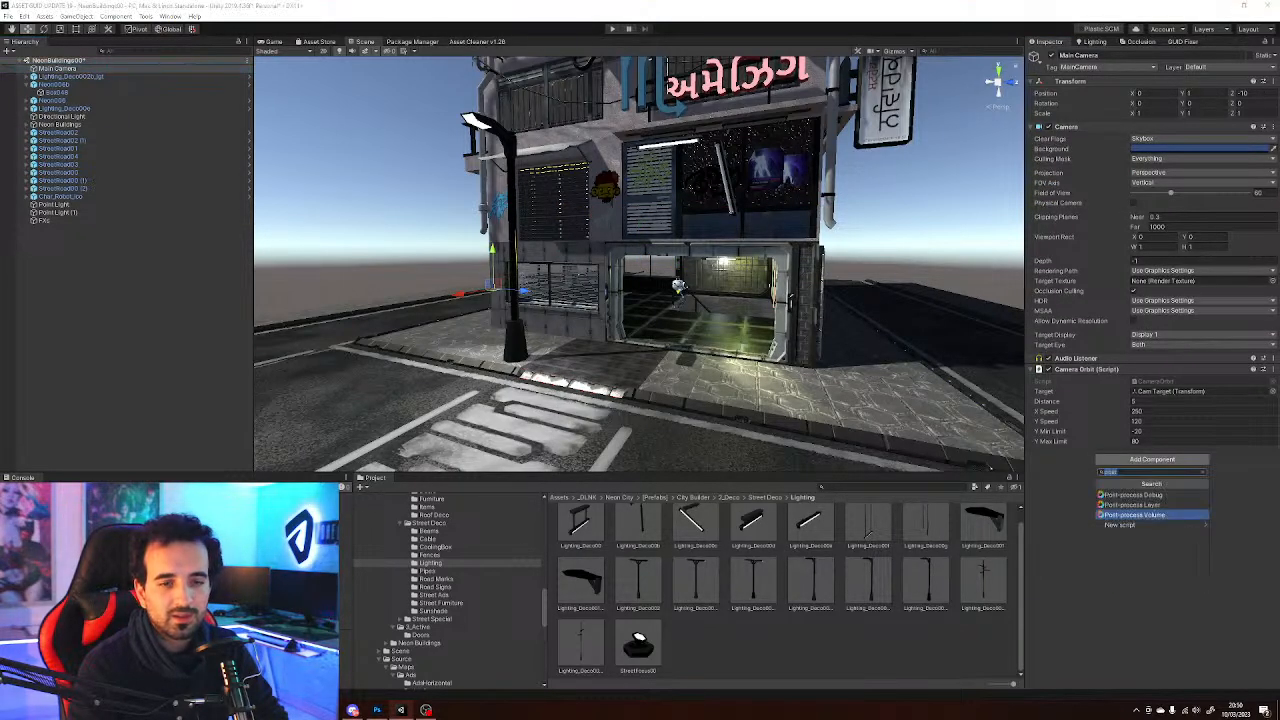
{"action": "type", "text": "post"}
{"action": "key", "text": "Return"}
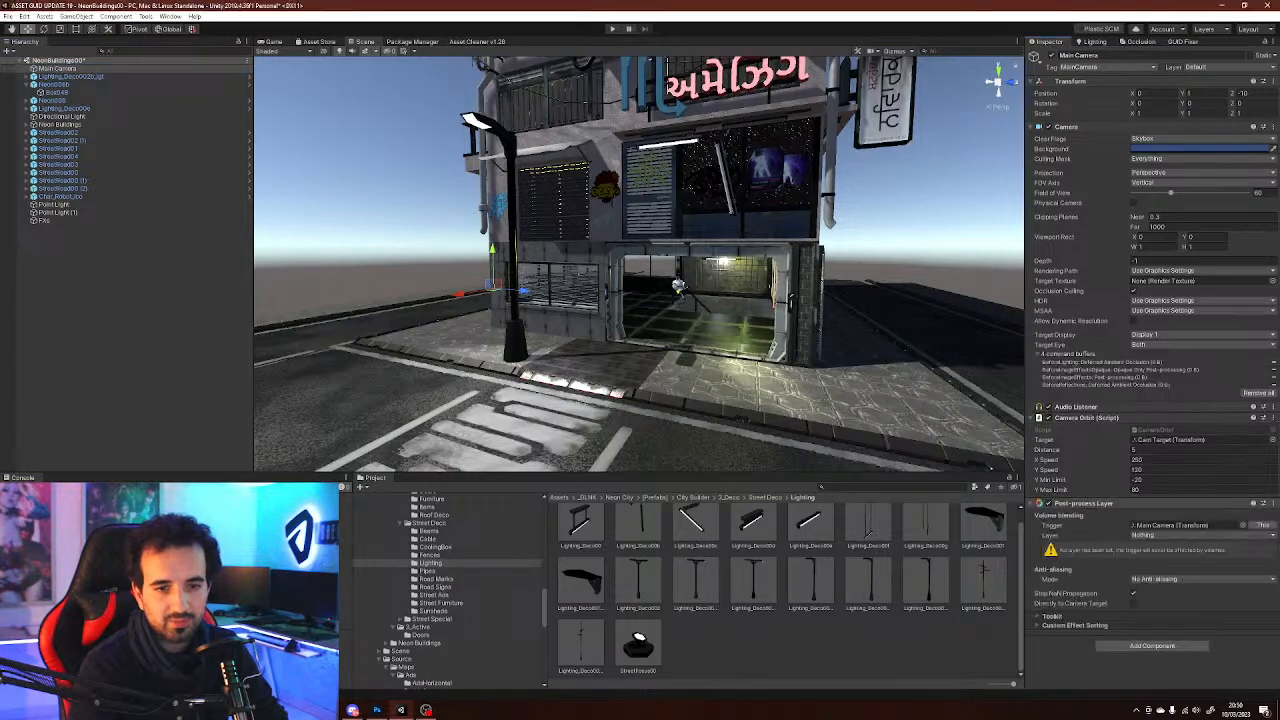
{"action": "left_click", "coordinate": [1170, 535]}
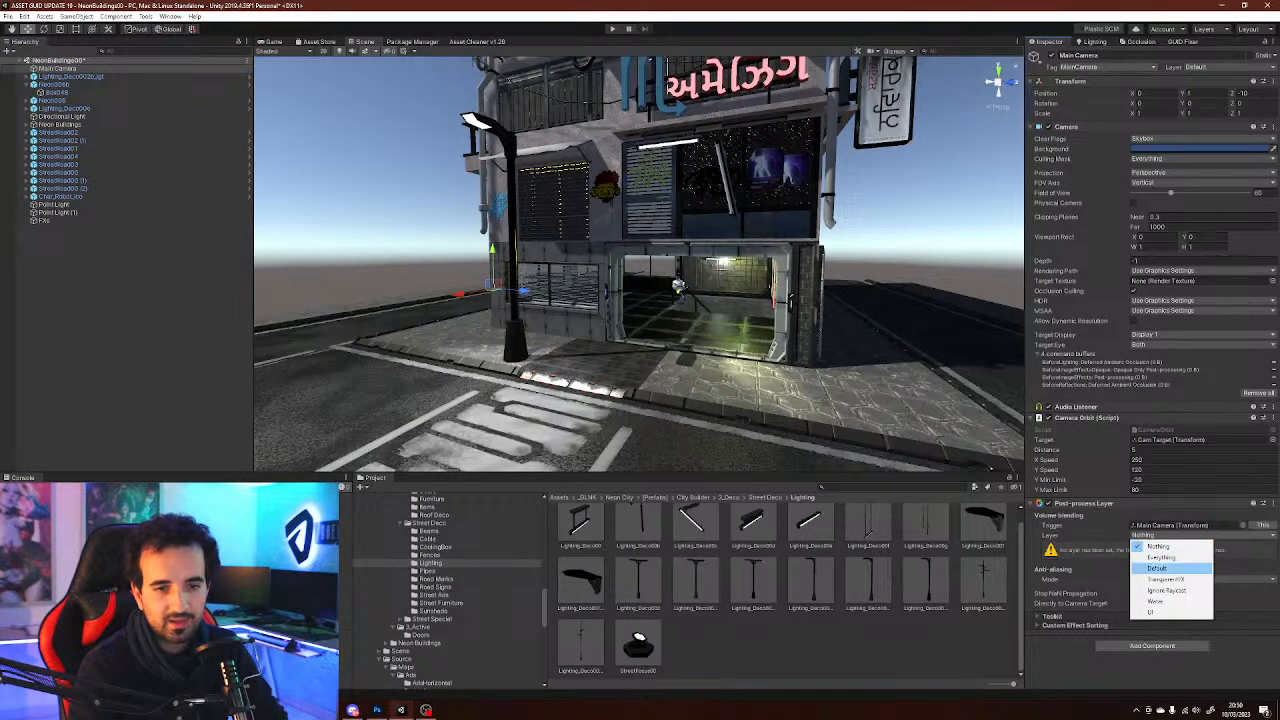
{"action": "left_click", "coordinate": [1165, 569]}
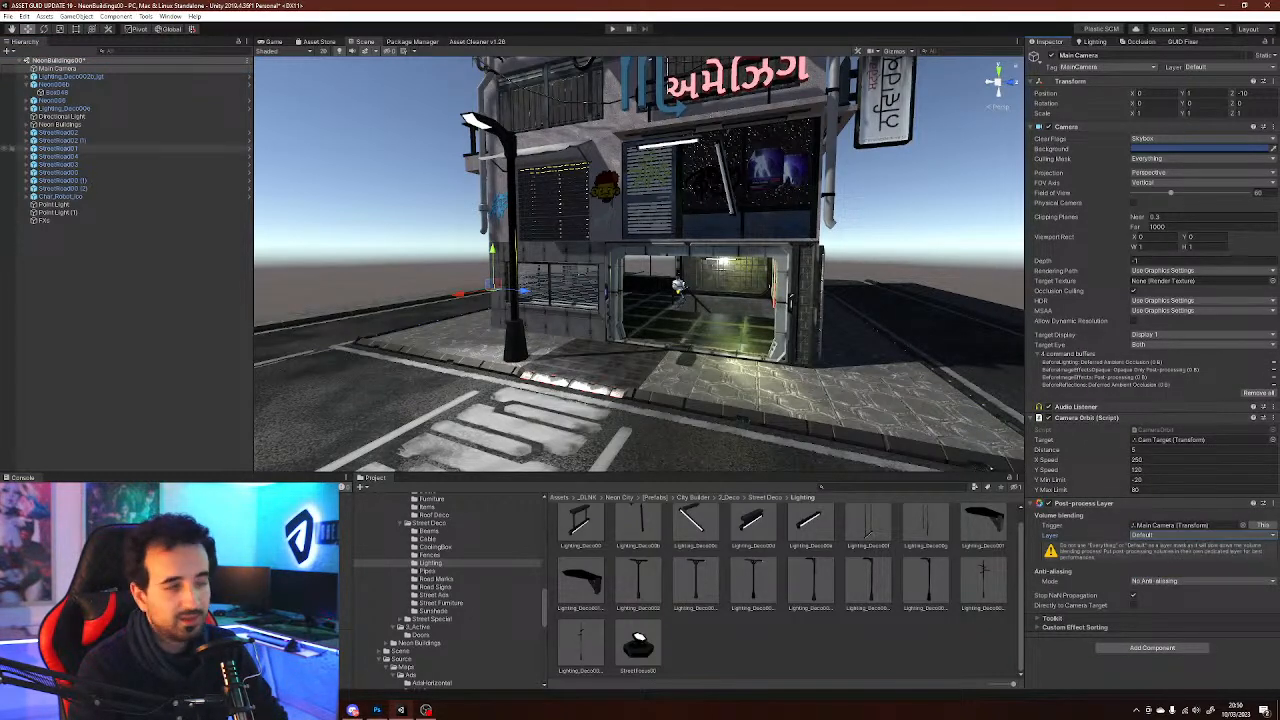
Enable Is Global on the FXs post-process volume
{"action": "left_click", "coordinate": [44, 220]}
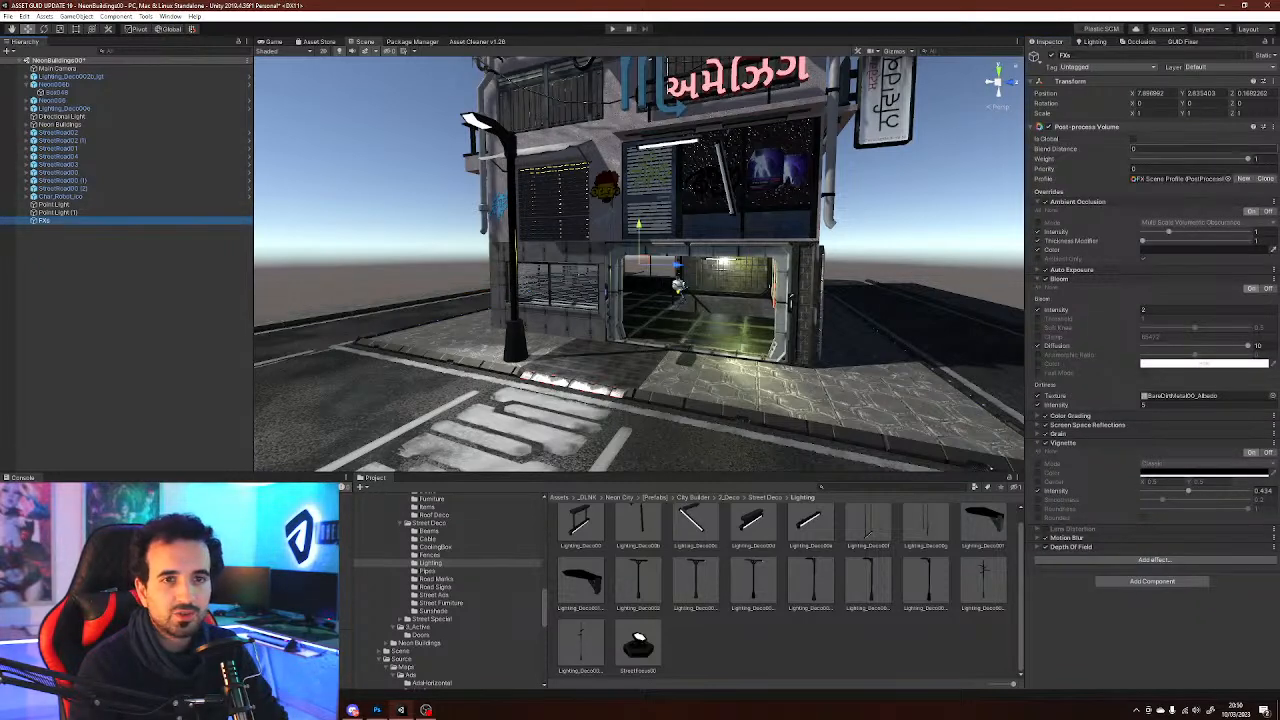
{"action": "left_click", "coordinate": [1133, 139]}
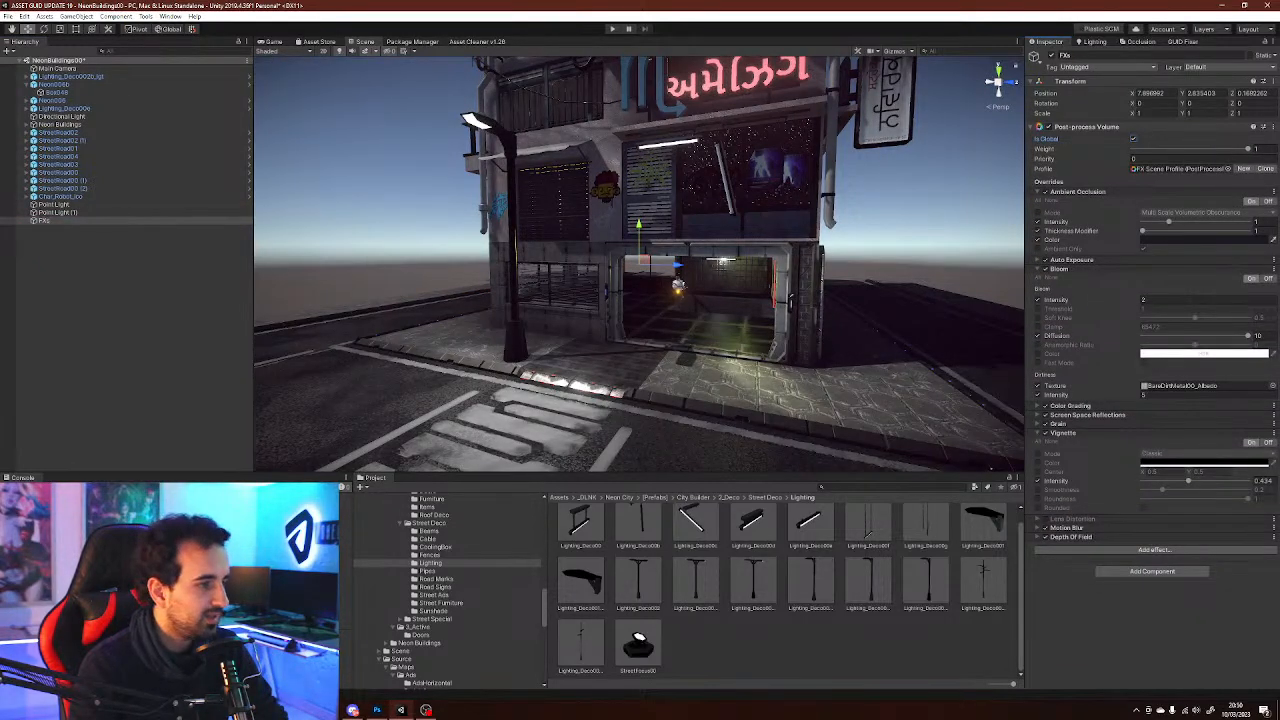
{"action": "left_click", "coordinate": [920, 190]}
Fly around the building entrance to examine the post-processed scene and review the camera and volume settings
{"action": "right_click_drag", "start_coordinate": [700, 260], "coordinate": [570, 230]}
{"action": "key", "text": "w"}
{"action": "key", "text": "s"}
{"action": "key", "text": "d"}
{"action": "key", "text": "w"}
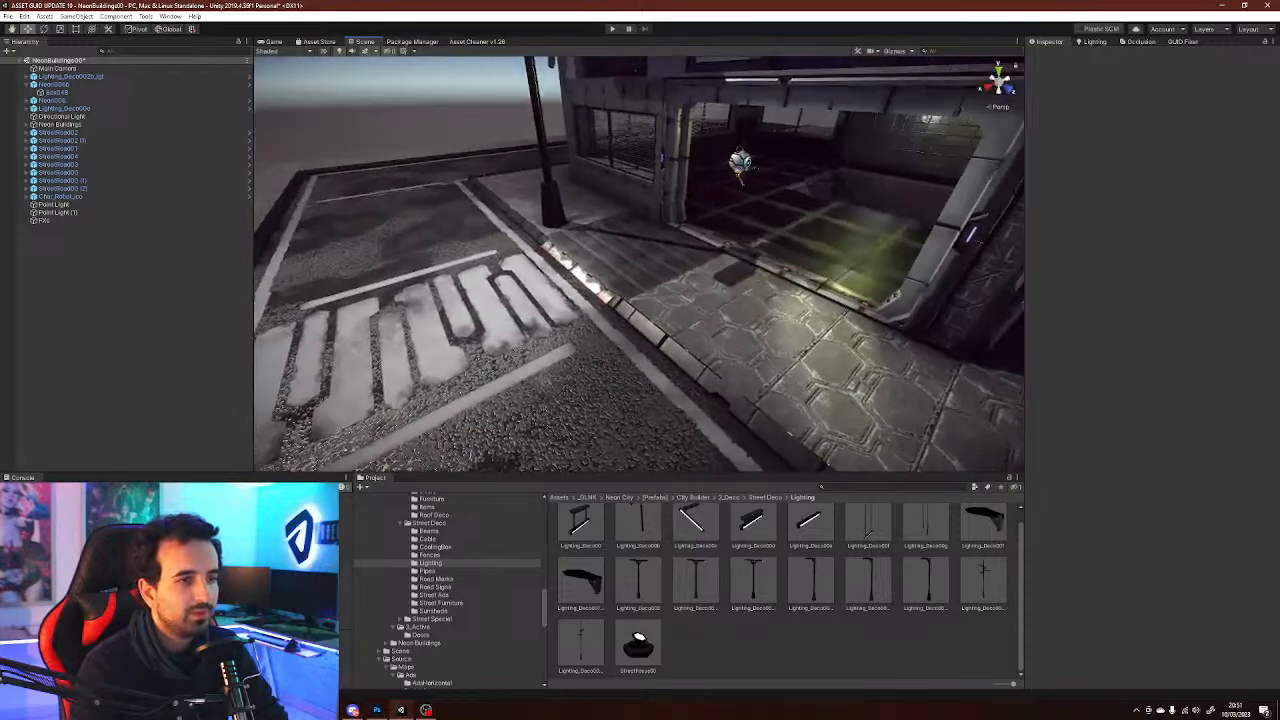
{"action": "right_click_drag", "start_coordinate": [640, 260], "coordinate": [597, 225]}
{"action": "key", "text": "w"}
{"action": "key", "text": "s"}
{"action": "key", "text": "s"}
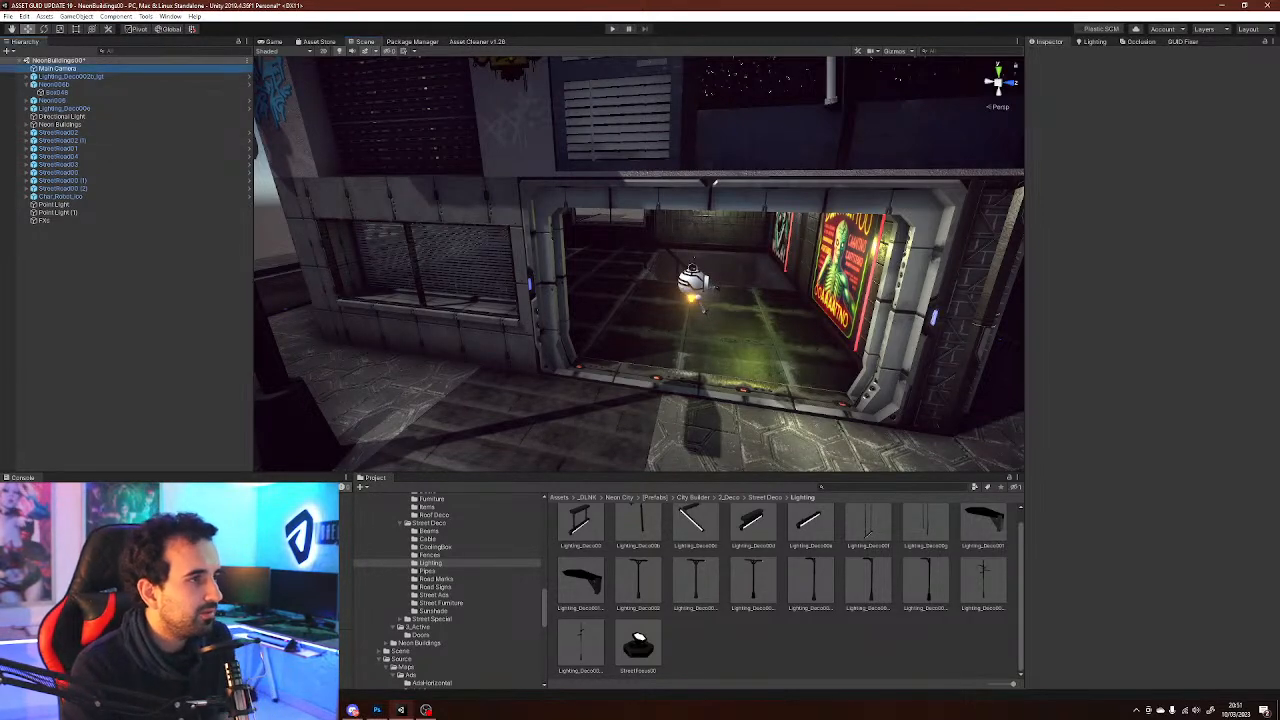
{"action": "left_click", "coordinate": [58, 68]}
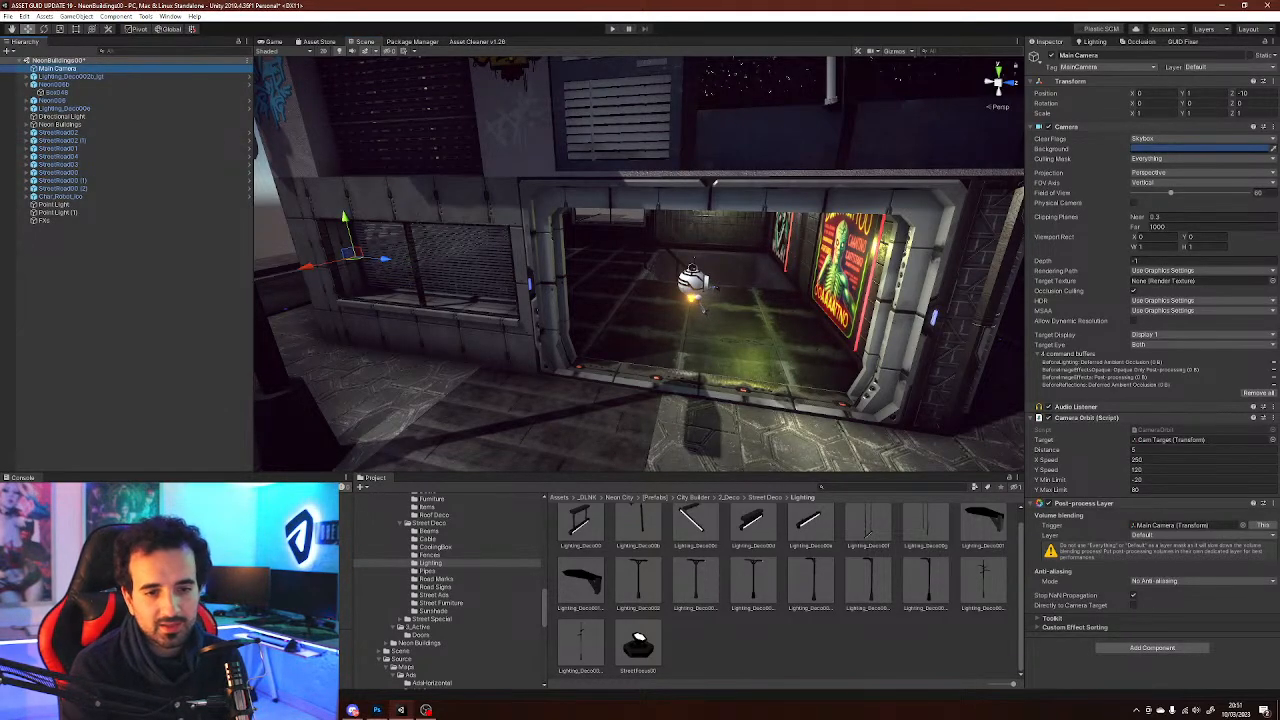
{"action": "left_click", "coordinate": [45, 220]}
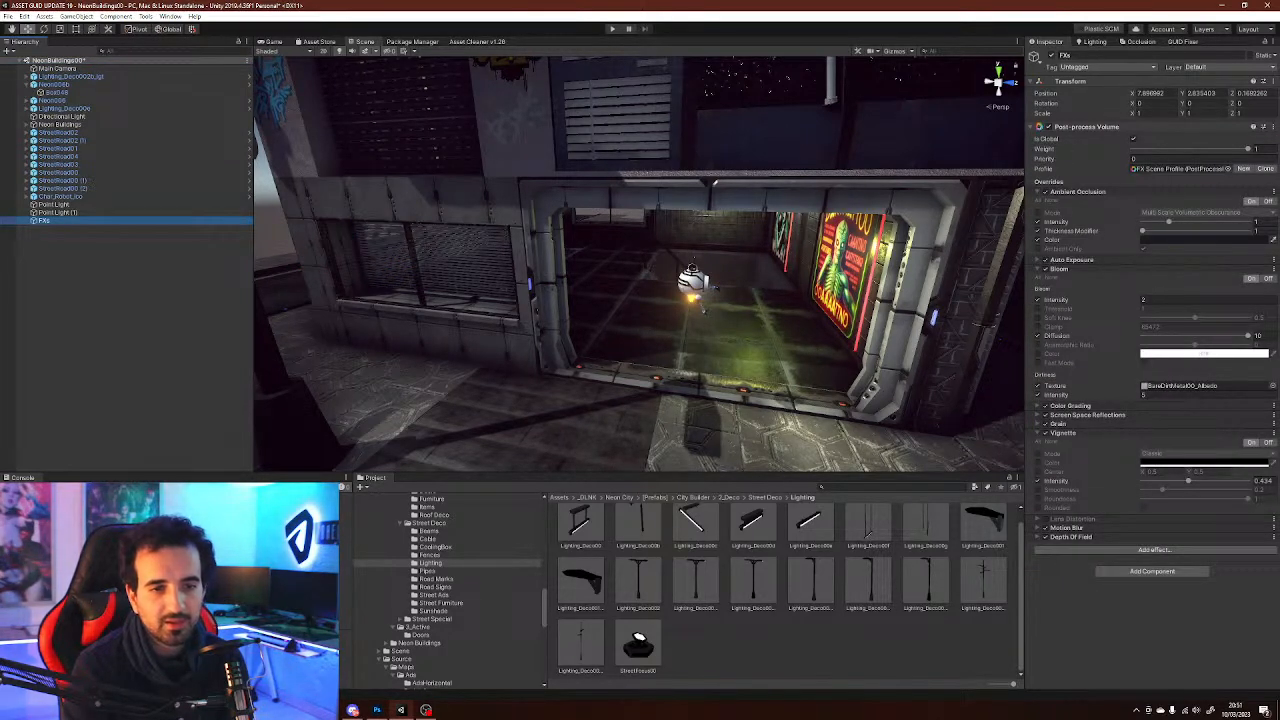
{"action": "left_click", "coordinate": [128, 330]}
{"action": "key", "text": "s"}
{"action": "right_click_drag", "start_coordinate": [640, 265], "coordinate": [665, 230]}
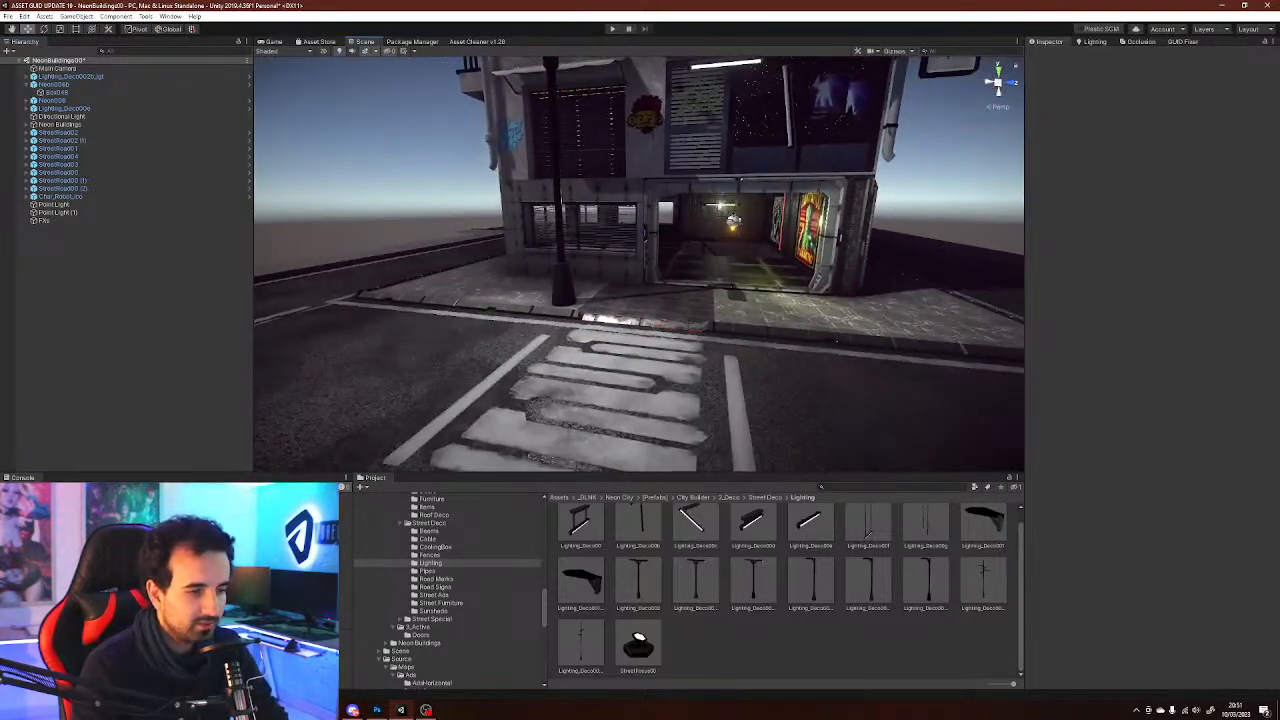
Place the Neon00 'neon future city' sign above the entrance and scale it up to about 1.59
{"action": "left_click", "coordinate": [434, 595]}
{"action": "key", "text": "w"}
{"action": "right_click_drag", "start_coordinate": [640, 290], "coordinate": [658, 258]}
{"action": "left_click_drag", "start_coordinate": [810, 583], "coordinate": [590, 221]}
{"action": "key", "text": "e"}
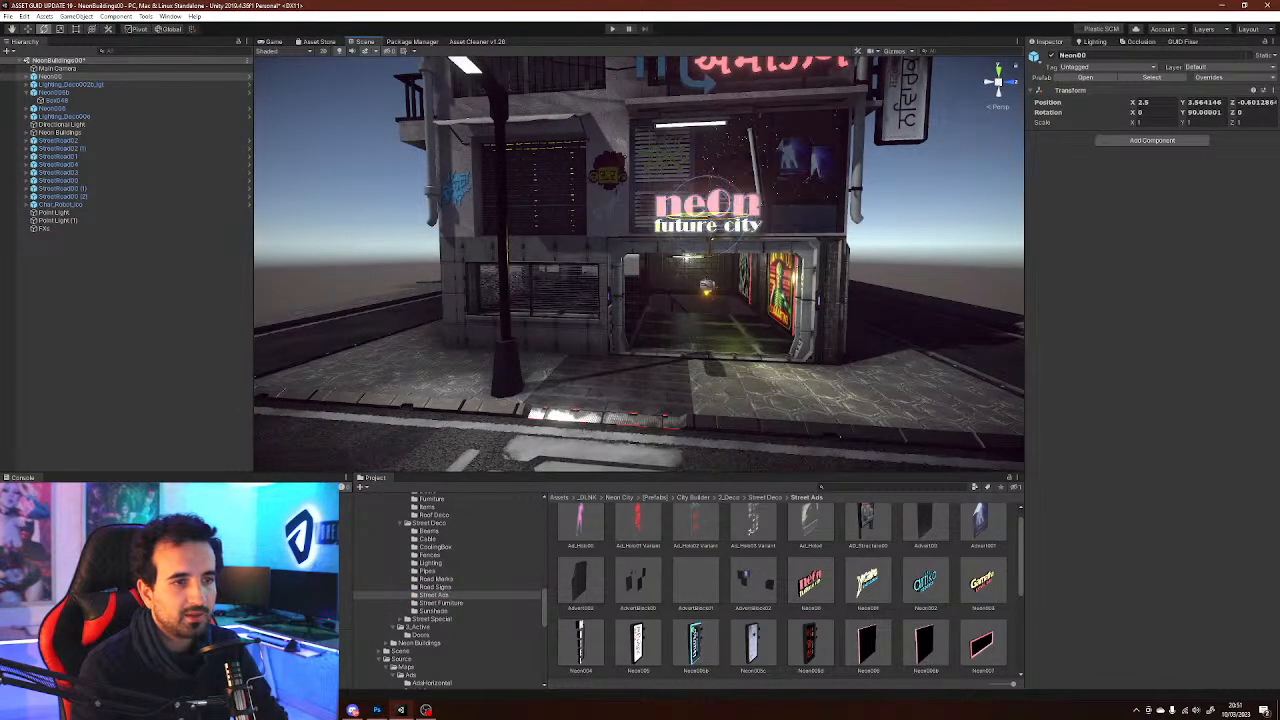
{"action": "key", "text": "w"}
{"action": "key", "text": "r"}
{"action": "mouse_move", "coordinate": [707, 216]}
{"action": "left_mouse_down"}
{"action": "mouse_move", "coordinate": [755, 211]}
{"action": "mouse_move", "coordinate": [714, 213]}
{"action": "left_mouse_up"}
{"action": "key", "text": "w"}
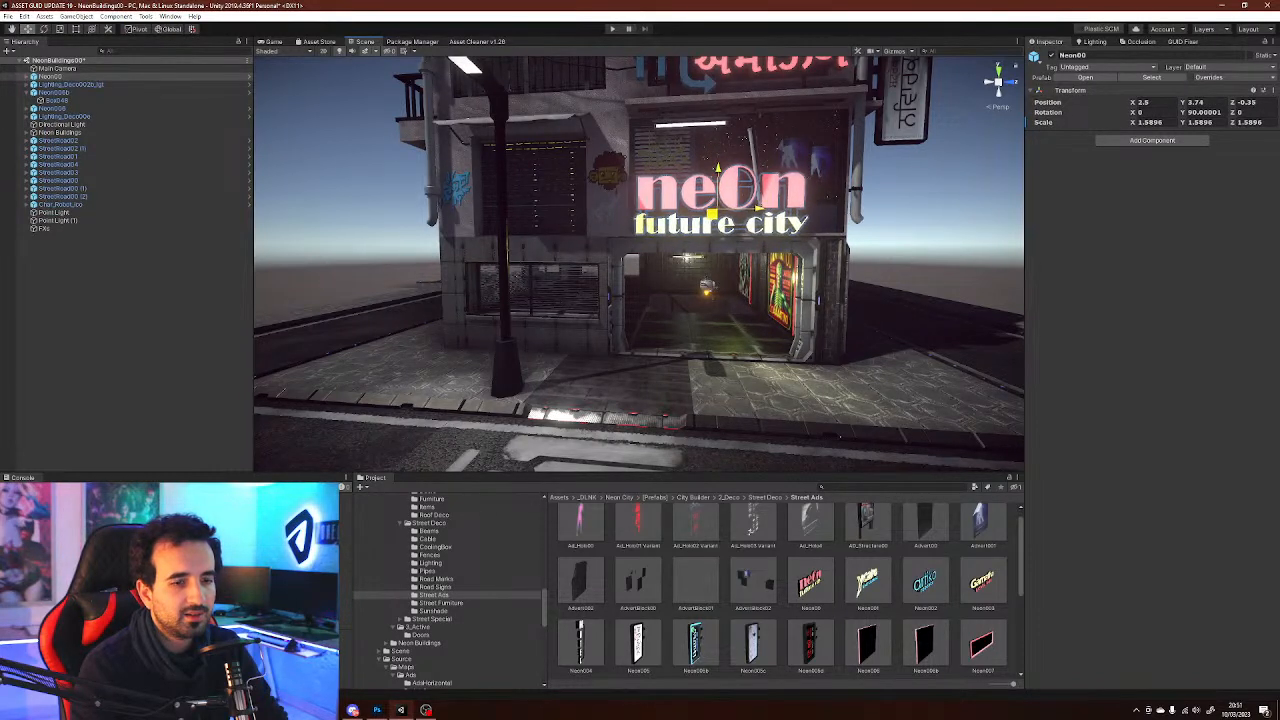
Place the Neon005c sign on the building's left corner beside the street lamp
{"action": "left_click", "coordinate": [924, 587]}
{"action": "key", "text": "Down"}
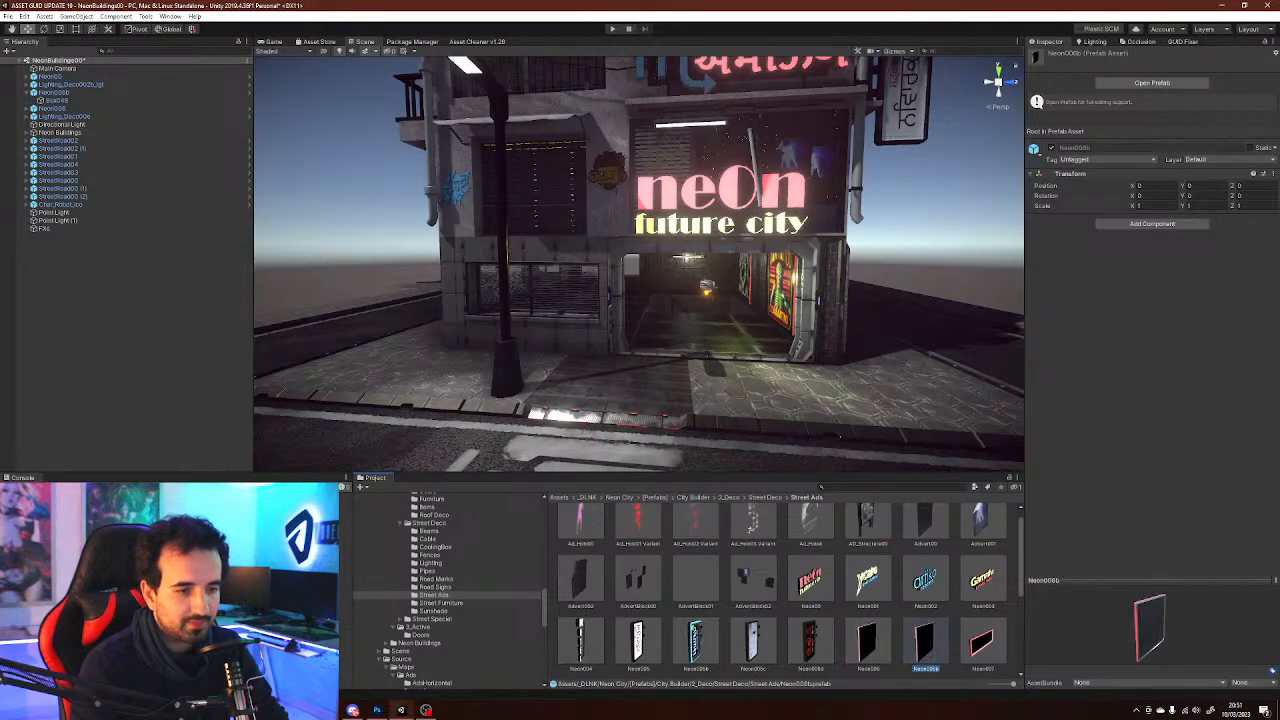
{"action": "left_click_drag", "start_coordinate": [924, 640], "coordinate": [445, 290]}
Place the Neon012 '3' sign on the pillar right of the entrance, rotated about 105 degrees
{"action": "scroll", "coordinate": [785, 590], "scroll_direction": "down", "scroll_amount": 5}
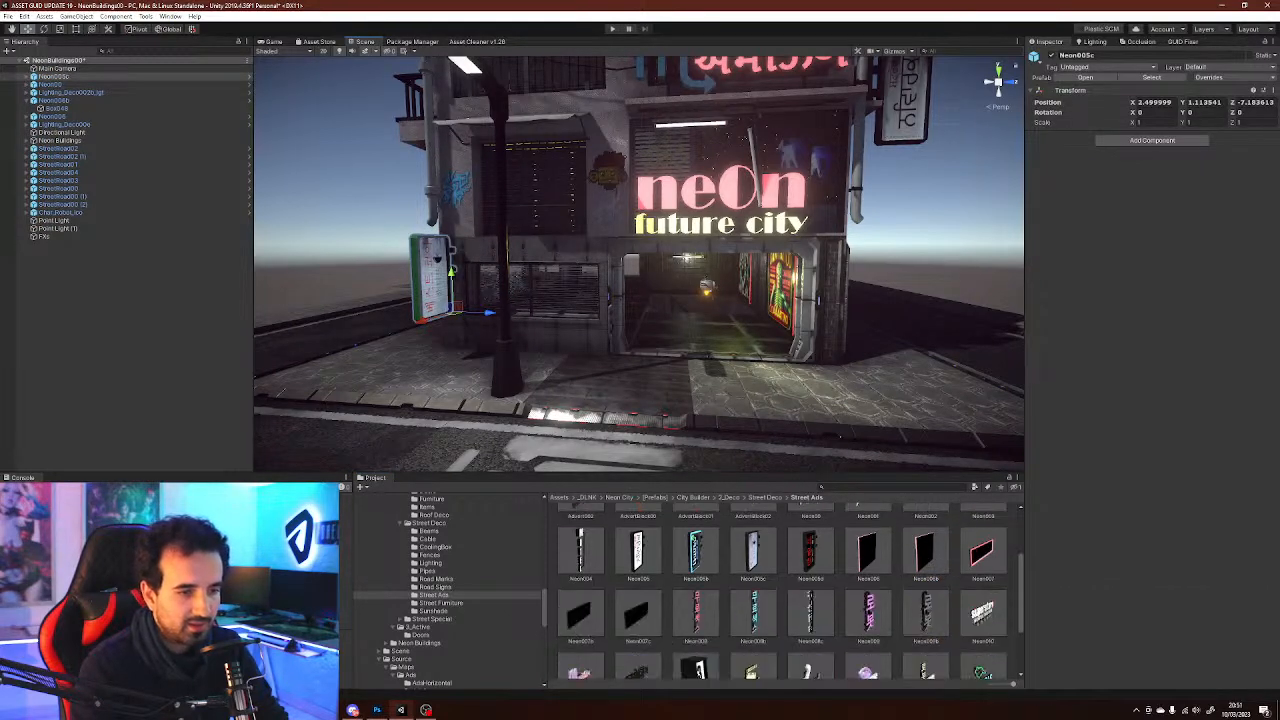
{"action": "left_click_drag", "start_coordinate": [696, 580], "coordinate": [831, 262]}
{"action": "key", "text": "w"}
{"action": "right_click_drag", "start_coordinate": [831, 262], "coordinate": [900, 268]}
{"action": "key", "text": "e"}
{"action": "left_click_drag", "start_coordinate": [910, 256], "coordinate": [735, 254], "text": "ctrl"}
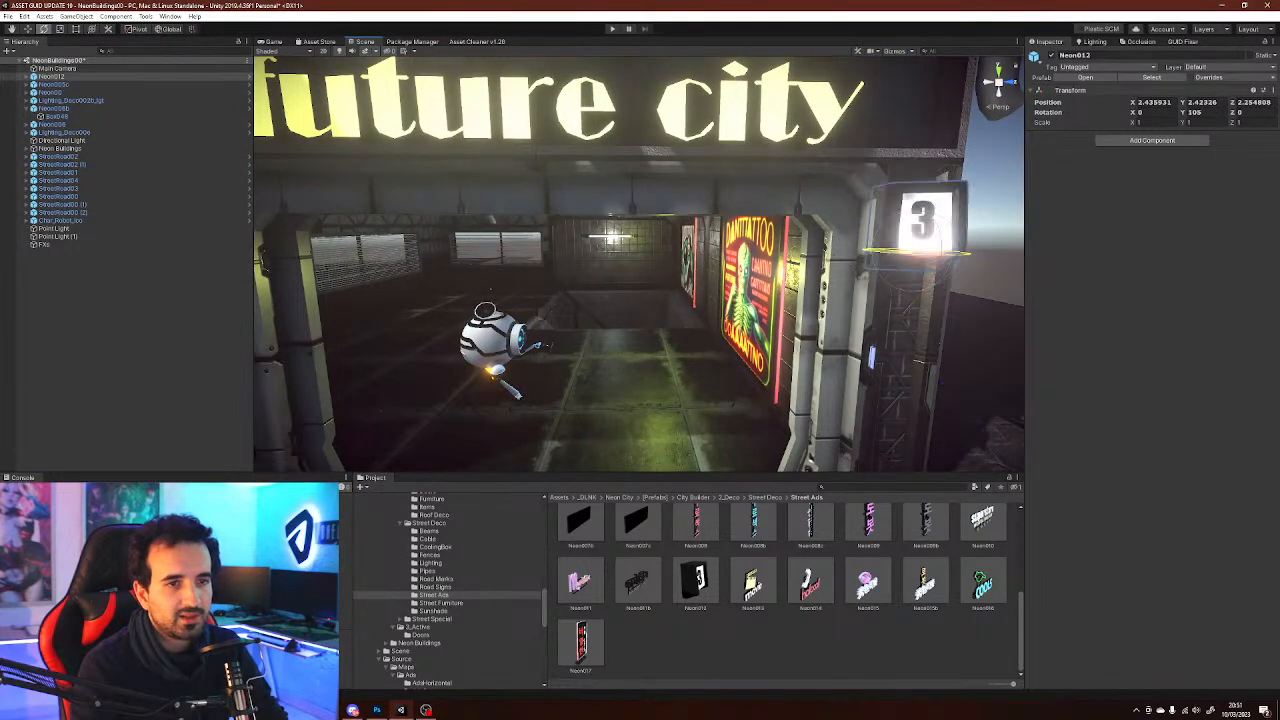
{"action": "right_click_drag", "start_coordinate": [735, 254], "coordinate": [617, 270]}
{"action": "key", "text": "d"}
{"action": "left_click_drag", "start_coordinate": [613, 316], "coordinate": [579, 309], "text": "ctrl"}
{"action": "key", "text": "w"}
{"action": "right_click_drag", "start_coordinate": [579, 309], "coordinate": [724, 297]}
{"action": "key", "text": "a"}
{"action": "left_click_drag", "start_coordinate": [723, 285], "coordinate": [724, 269]}
Place the TrafficLight001 traffic light on the sidewalk corner left of the building
{"action": "scroll", "coordinate": [730, 268], "scroll_direction": "down", "scroll_amount": 4}
{"action": "middle_click_drag", "start_coordinate": [732, 280], "coordinate": [780, 217]}
{"action": "left_click", "coordinate": [790, 645]}
{"action": "right_click_drag", "start_coordinate": [660, 280], "coordinate": [560, 303]}
{"action": "key", "text": "s"}
{"action": "key", "text": "w"}
{"action": "left_click", "coordinate": [435, 587]}
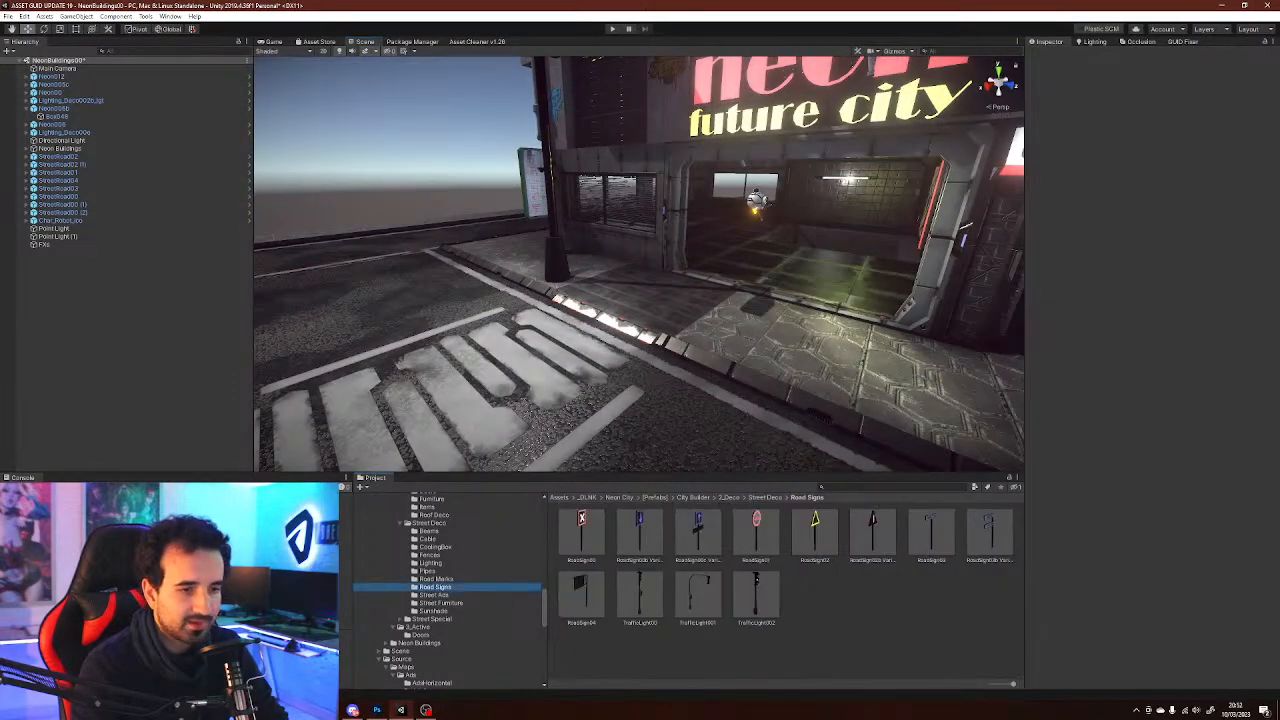
{"action": "left_click_drag", "start_coordinate": [698, 595], "coordinate": [545, 290]}
{"action": "key", "text": "e"}
{"action": "left_click", "coordinate": [838, 632]}
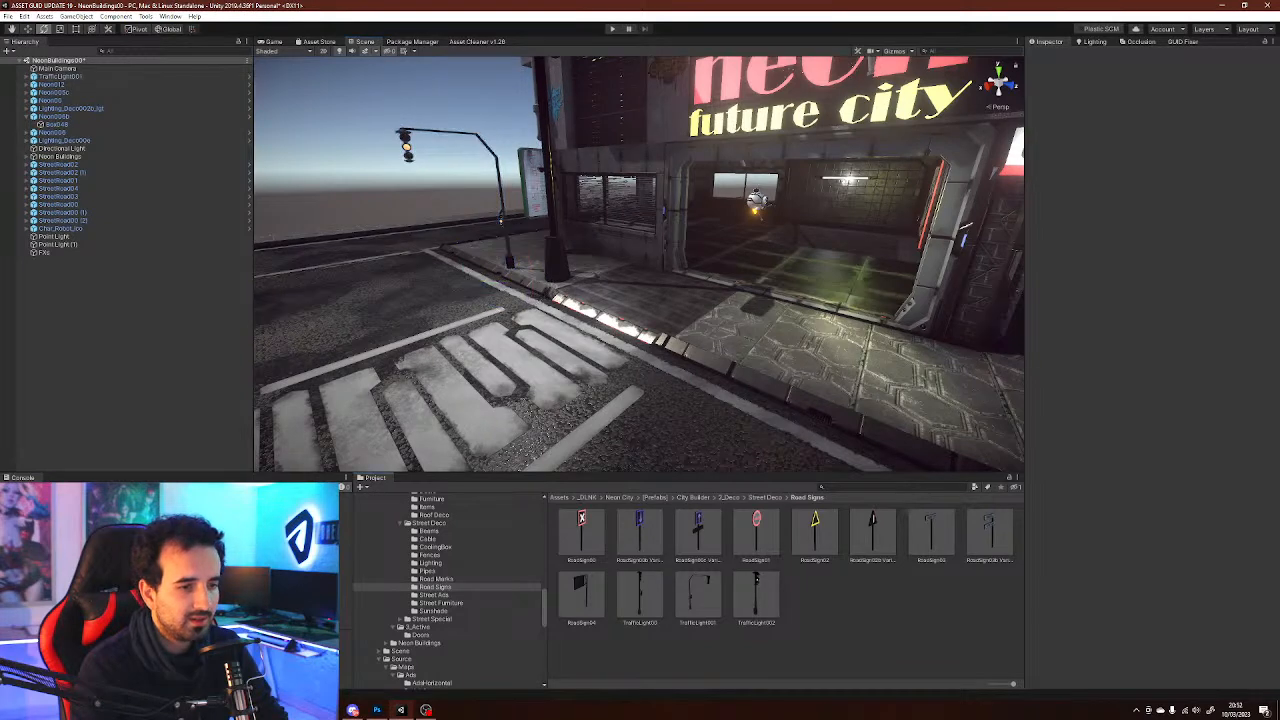
Place the RoadSign00c Variant 'Undercity' sign on the sidewalk corner right of the building
{"action": "right_click_drag", "start_coordinate": [640, 260], "coordinate": [760, 262]}
{"action": "left_click_drag", "start_coordinate": [698, 530], "coordinate": [836, 352]}
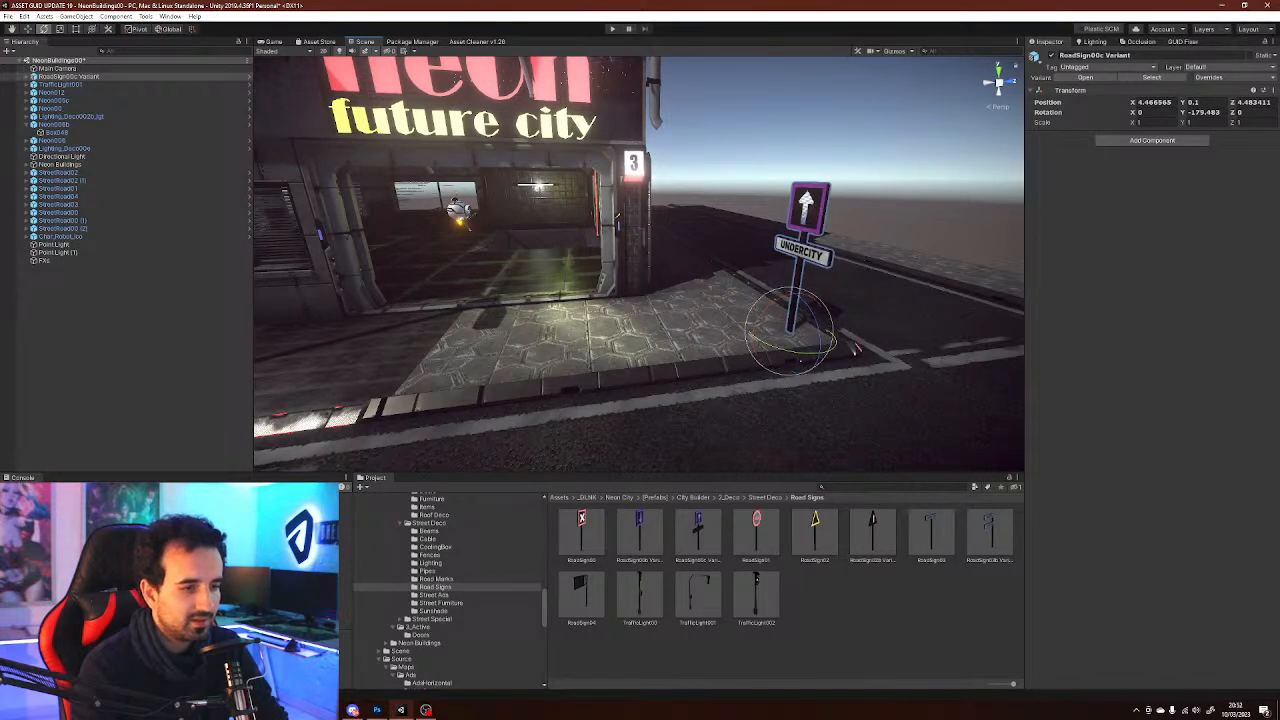
{"action": "left_click", "coordinate": [434, 595]}
{"action": "left_click", "coordinate": [436, 579]}
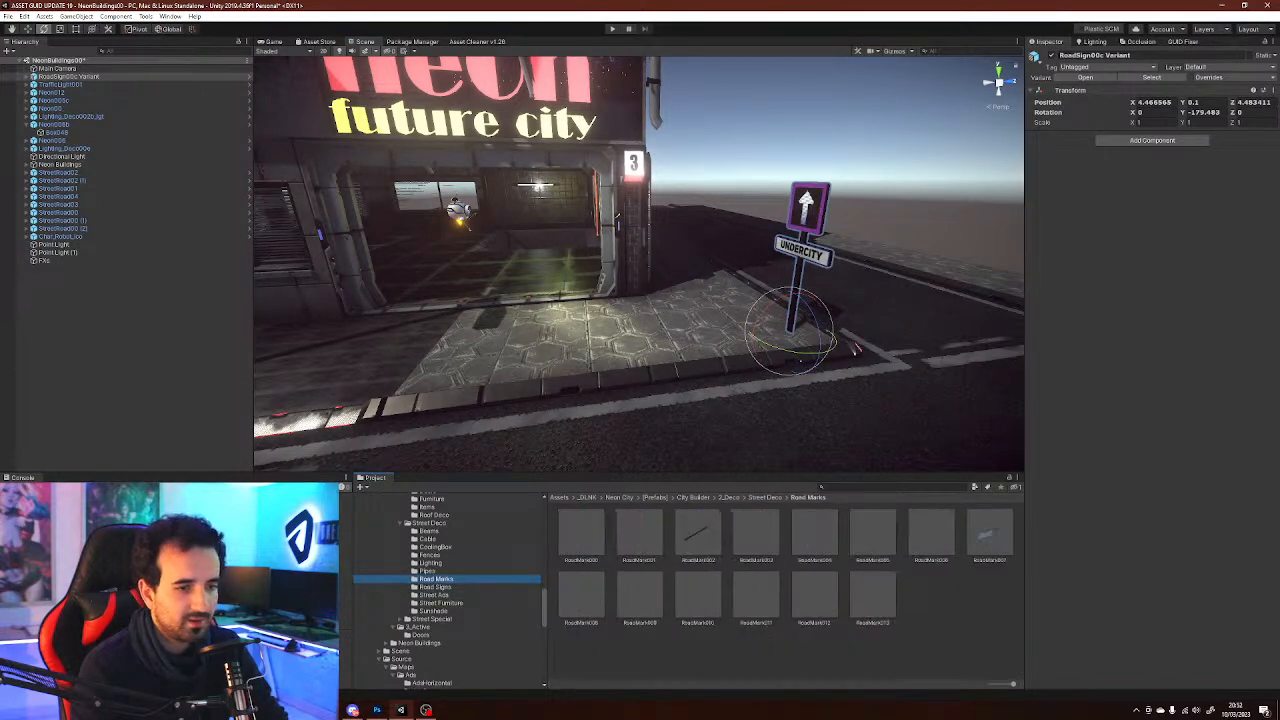
Place a SmallFence002 corner railing on the sidewalk corner beside the Undercity sign
{"action": "left_click", "coordinate": [436, 547]}
{"action": "left_click", "coordinate": [430, 555]}
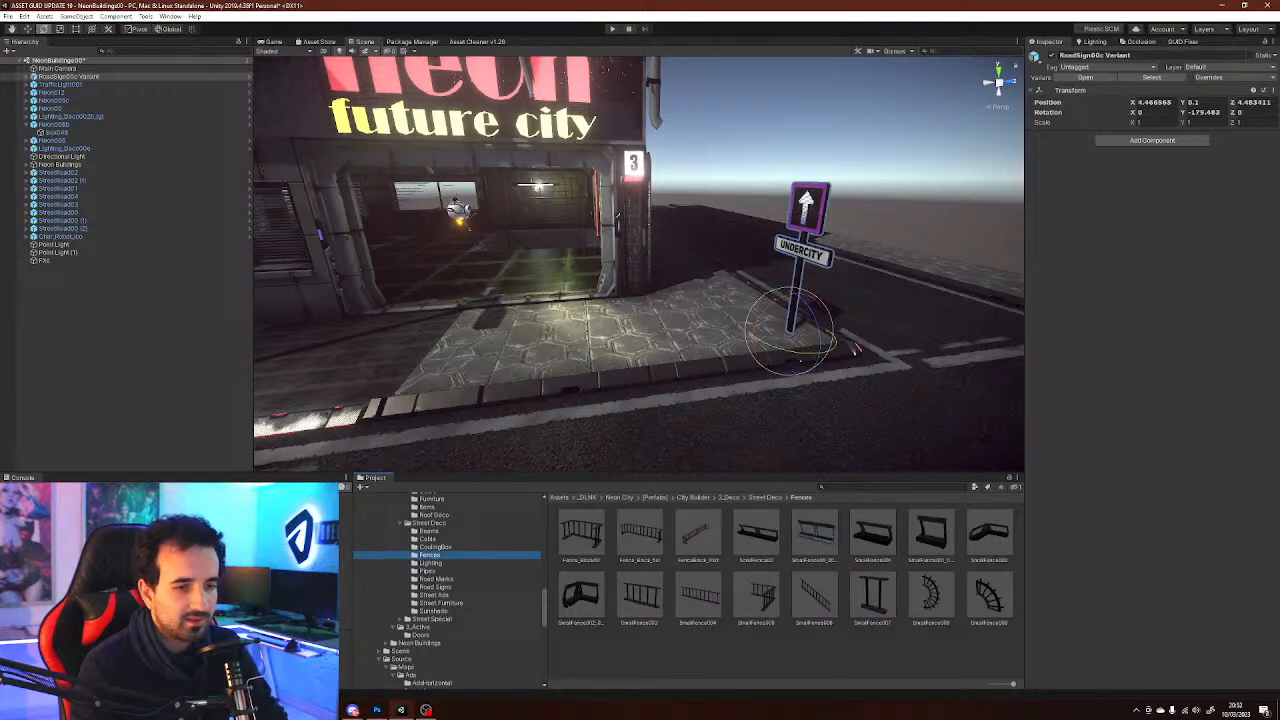
{"action": "left_click_drag", "start_coordinate": [756, 595], "coordinate": [770, 330]}
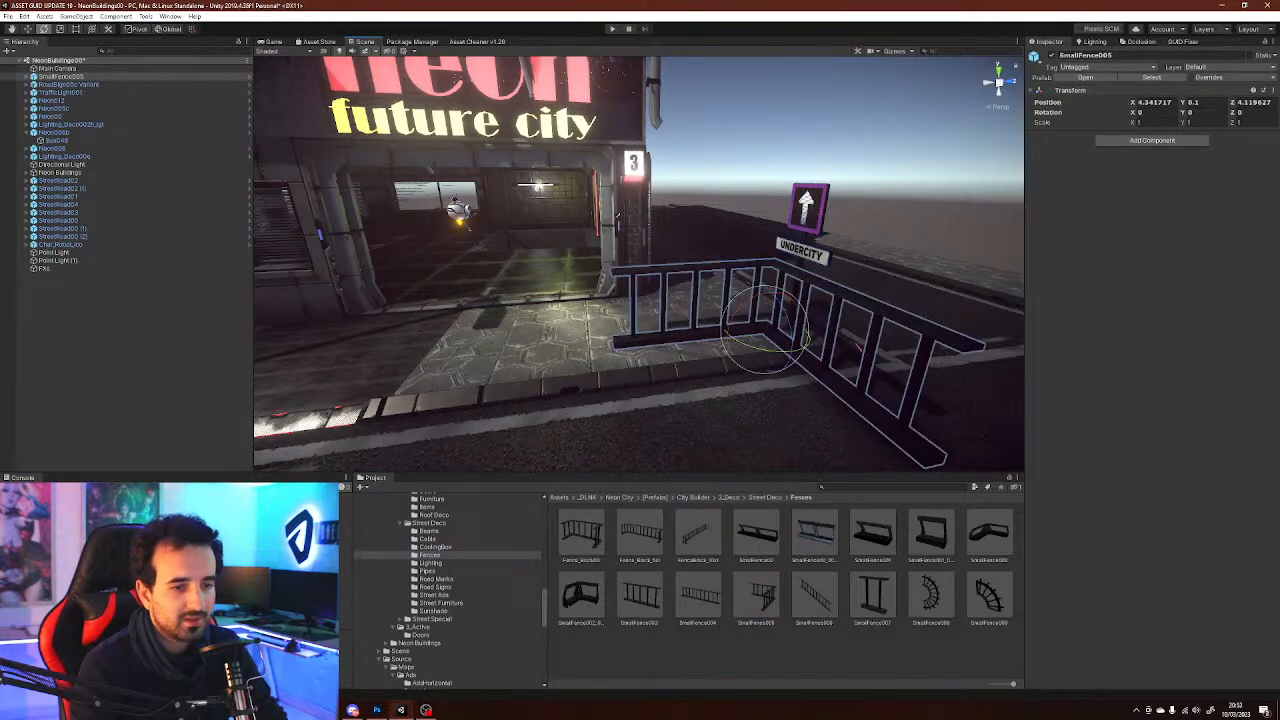
{"action": "key", "text": "Delete"}
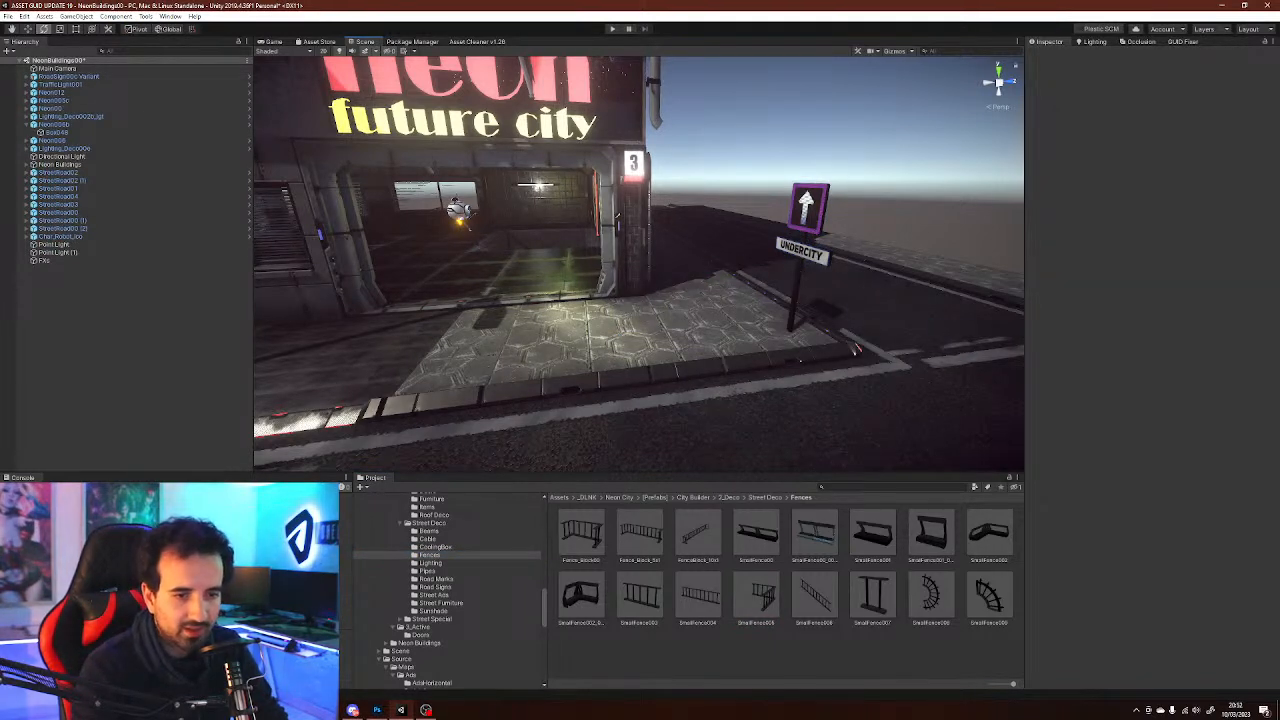
{"action": "left_click_drag", "start_coordinate": [988, 535], "coordinate": [980, 342]}
{"action": "key", "text": "w"}
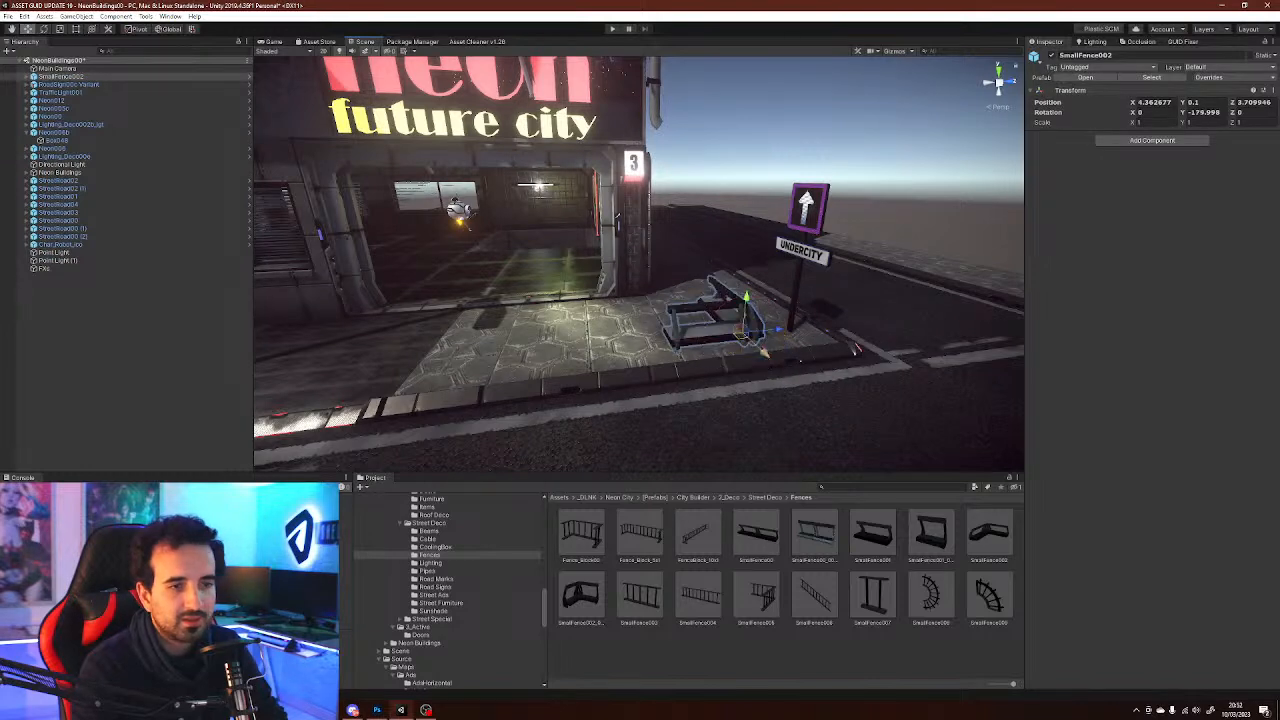
{"action": "left_click_drag", "start_coordinate": [745, 335], "coordinate": [840, 345]}
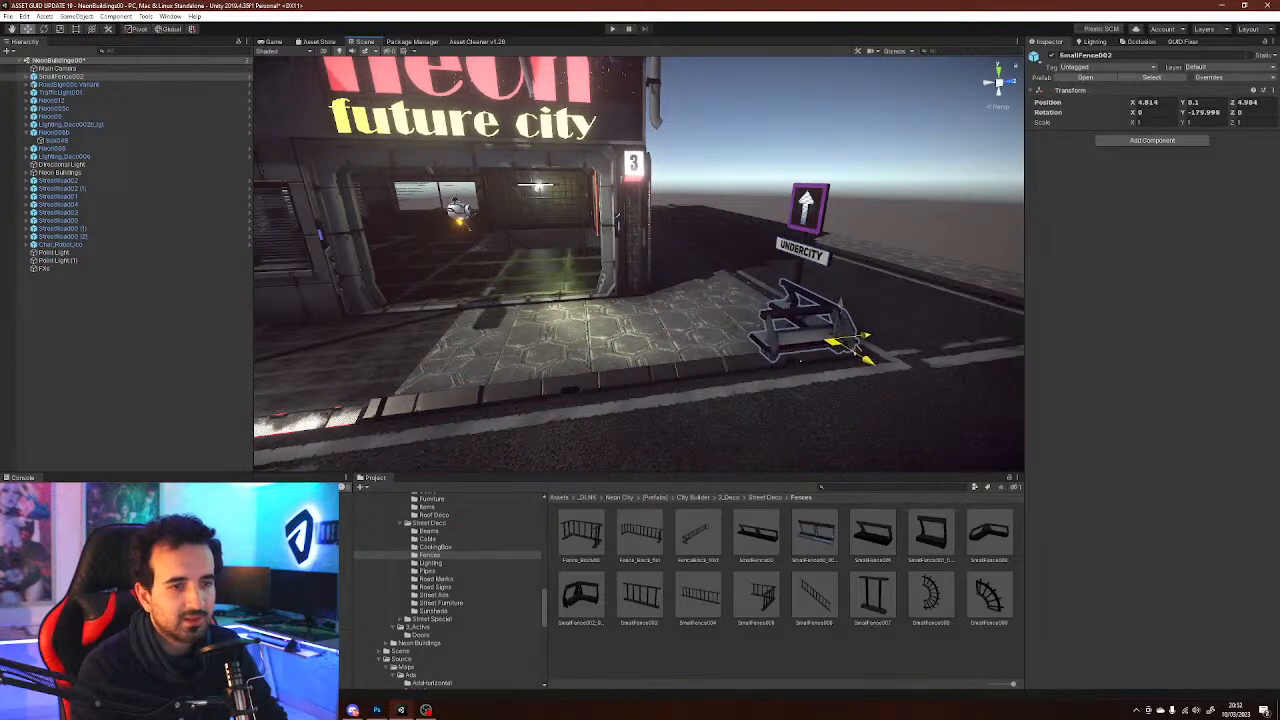
Line the sidewalk edge with SmallFence00 railings, duplicating them along the street in front of the building
{"action": "left_click_drag", "start_coordinate": [756, 534], "coordinate": [700, 378]}
{"action": "key", "text": "e"}
{"action": "key", "text": "w"}
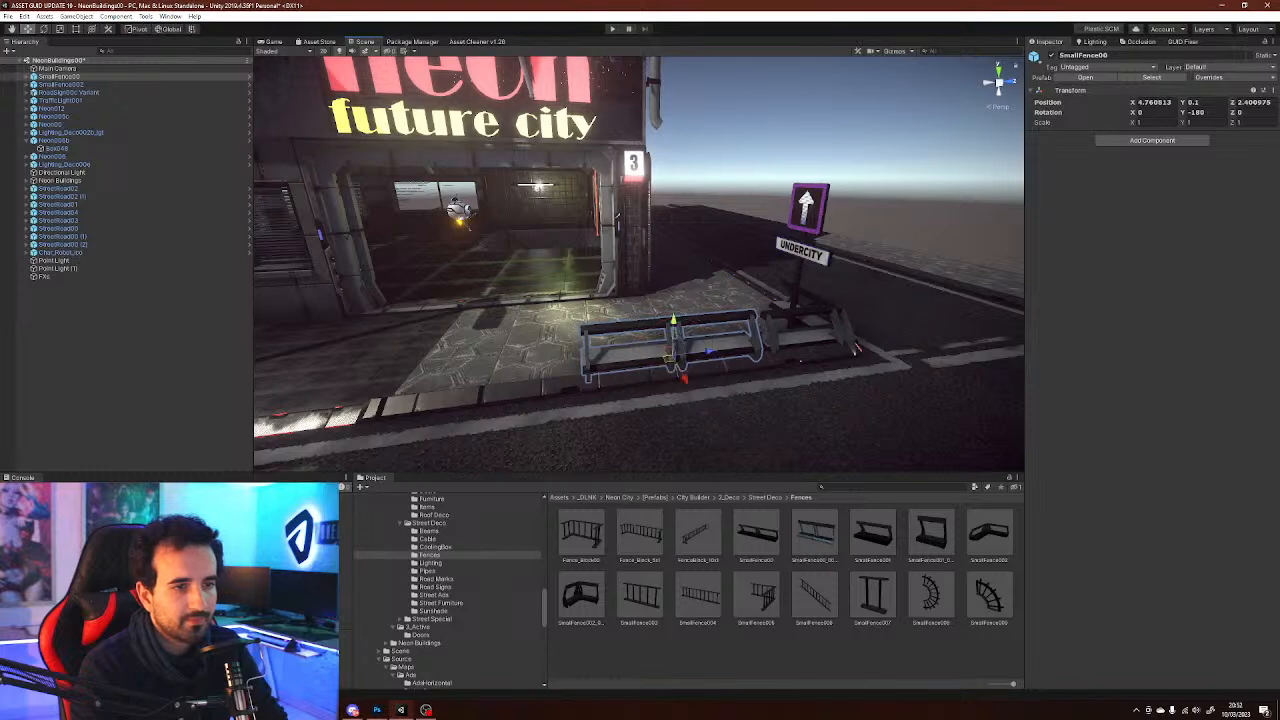
{"action": "left_click_drag", "start_coordinate": [669, 358], "coordinate": [673, 360]}
{"action": "right_click_drag", "start_coordinate": [673, 360], "coordinate": [618, 350]}
{"action": "key", "text": "ctrl+d"}
{"action": "left_click_drag", "start_coordinate": [795, 378], "coordinate": [607, 369], "text": "ctrl"}
{"action": "mouse_move", "coordinate": [612, 366]}
{"action": "right_mouse_down"}
{"action": "mouse_move", "coordinate": [640, 362]}
{"action": "mouse_move", "coordinate": [612, 356]}
{"action": "right_mouse_up"}
{"action": "left_click", "coordinate": [742, 347], "text": "shift"}
{"action": "right_click_drag", "start_coordinate": [742, 347], "coordinate": [686, 319]}
{"action": "key", "text": "ctrl+d"}
{"action": "left_click_drag", "start_coordinate": [686, 319], "coordinate": [385, 323], "text": "ctrl"}
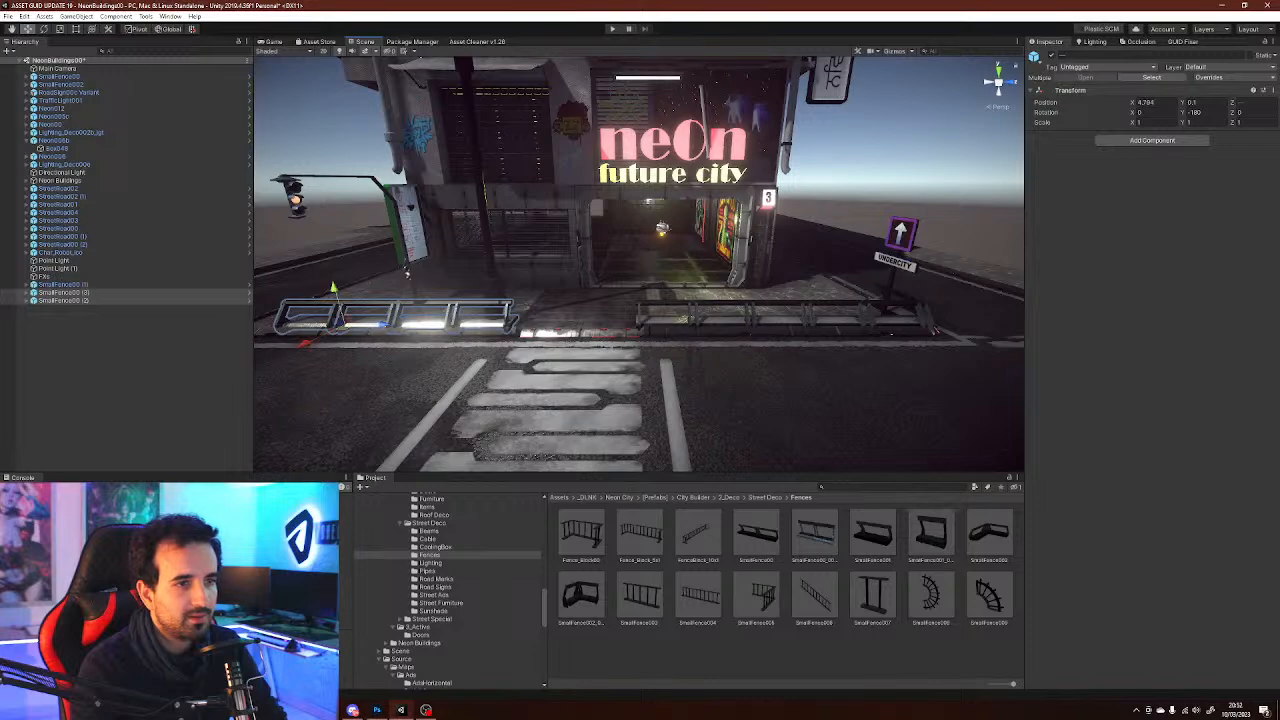
{"action": "left_click", "coordinate": [350, 226]}
{"action": "right_click_drag", "start_coordinate": [350, 226], "coordinate": [435, 256]}
Place the Fastfood_street00 kiosk on the sidewalk right of the entrance, next to the Undercity sign
{"action": "left_click", "coordinate": [428, 571]}
{"action": "left_click", "coordinate": [430, 563]}
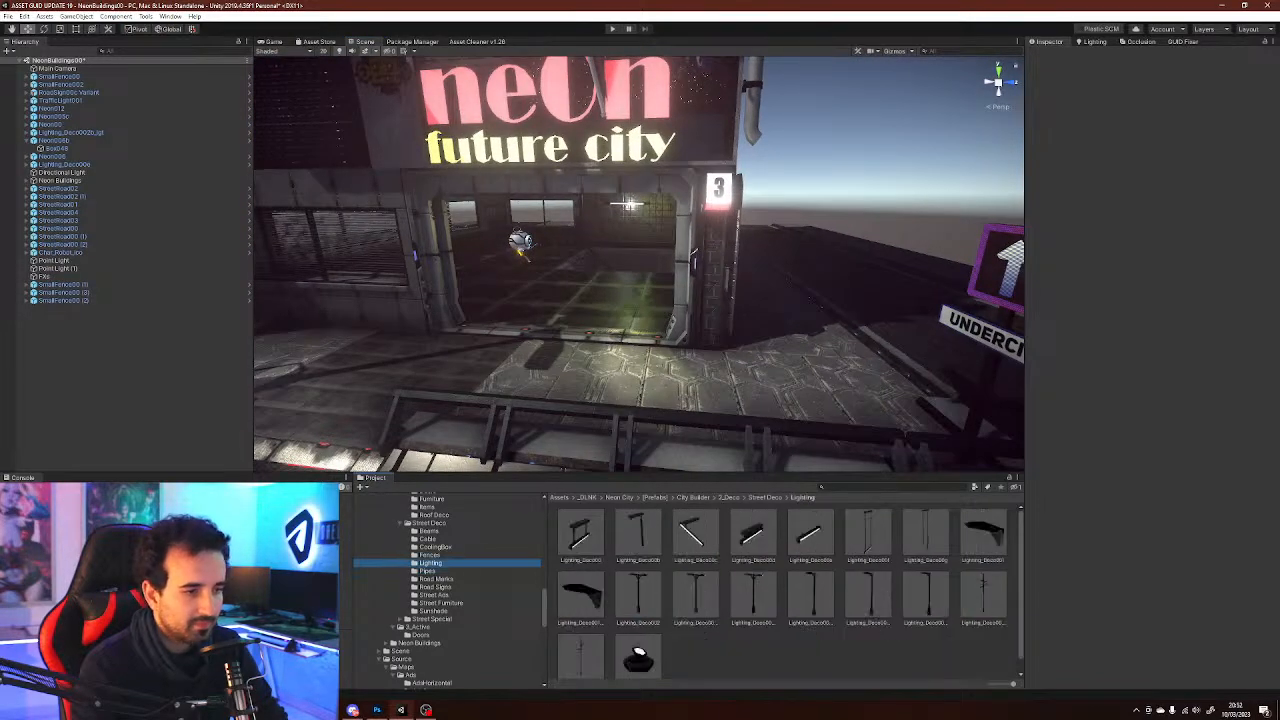
{"action": "left_click", "coordinate": [435, 587]}
{"action": "left_click", "coordinate": [441, 603]}
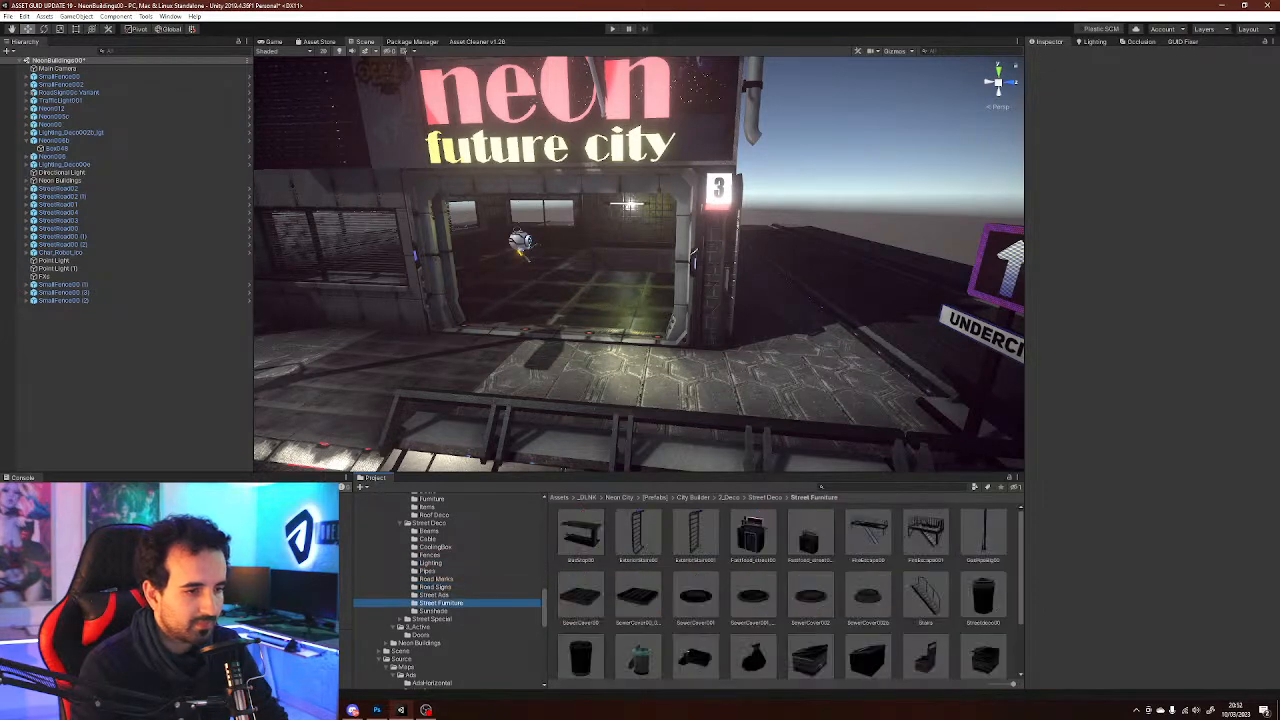
{"action": "right_click_drag", "start_coordinate": [600, 290], "coordinate": [785, 290]}
{"action": "key", "text": "w"}
{"action": "left_click_drag", "start_coordinate": [753, 533], "coordinate": [530, 335]}
{"action": "right_click_drag", "start_coordinate": [530, 335], "coordinate": [410, 335]}
{"action": "key", "text": "s"}
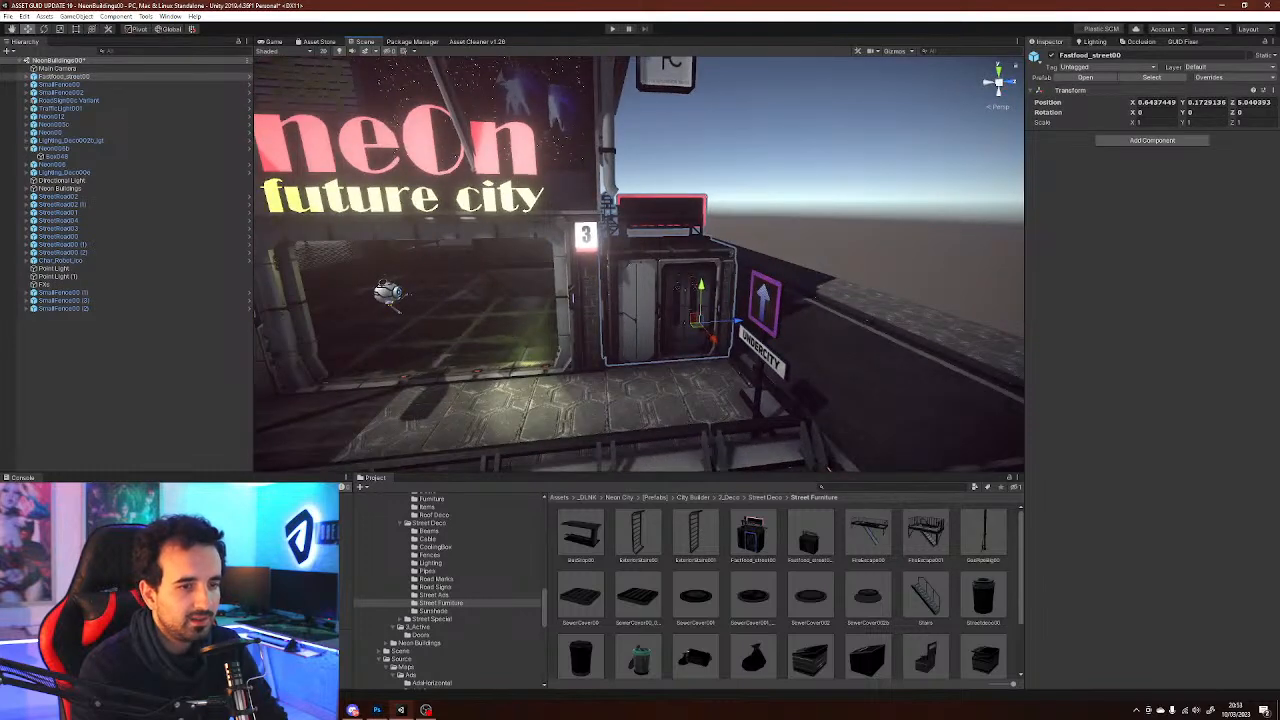
Place the SewerCover002b manhole cover on the sidewalk in front of the kiosk
{"action": "left_click", "coordinate": [782, 572]}
{"action": "left_click_drag", "start_coordinate": [868, 597], "coordinate": [612, 405]}
{"action": "right_click_drag", "start_coordinate": [612, 405], "coordinate": [483, 424]}
{"action": "key", "text": "w"}
Place the StreetDeco00 green trash can on the sidewalk beside the lamp post
{"action": "left_click", "coordinate": [926, 597]}
{"action": "left_click_drag", "start_coordinate": [983, 597], "coordinate": [306, 275]}
{"action": "right_click_drag", "start_coordinate": [480, 275], "coordinate": [447, 260]}
{"action": "left_click_drag", "start_coordinate": [478, 308], "coordinate": [560, 325]}
Mount the CoolingBox00_01 Variant air-conditioning unit on the building's front wall left of the entrance
{"action": "left_click", "coordinate": [340, 110]}
{"action": "right_click_drag", "start_coordinate": [340, 110], "coordinate": [501, 252]}
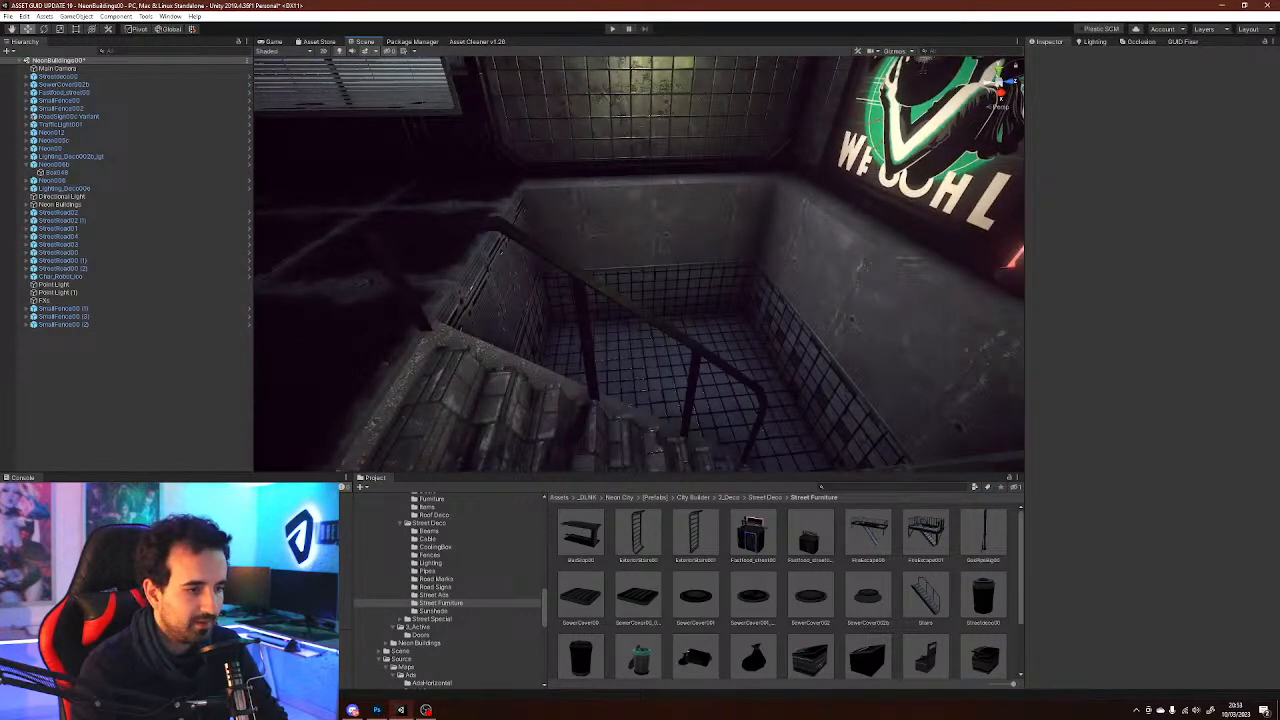
{"action": "key", "text": "Up"}
{"action": "key", "text": "Up"}
{"action": "key", "text": "Up"}
{"action": "key", "text": "Up"}
{"action": "key", "text": "Up"}
{"action": "key", "text": "Up"}
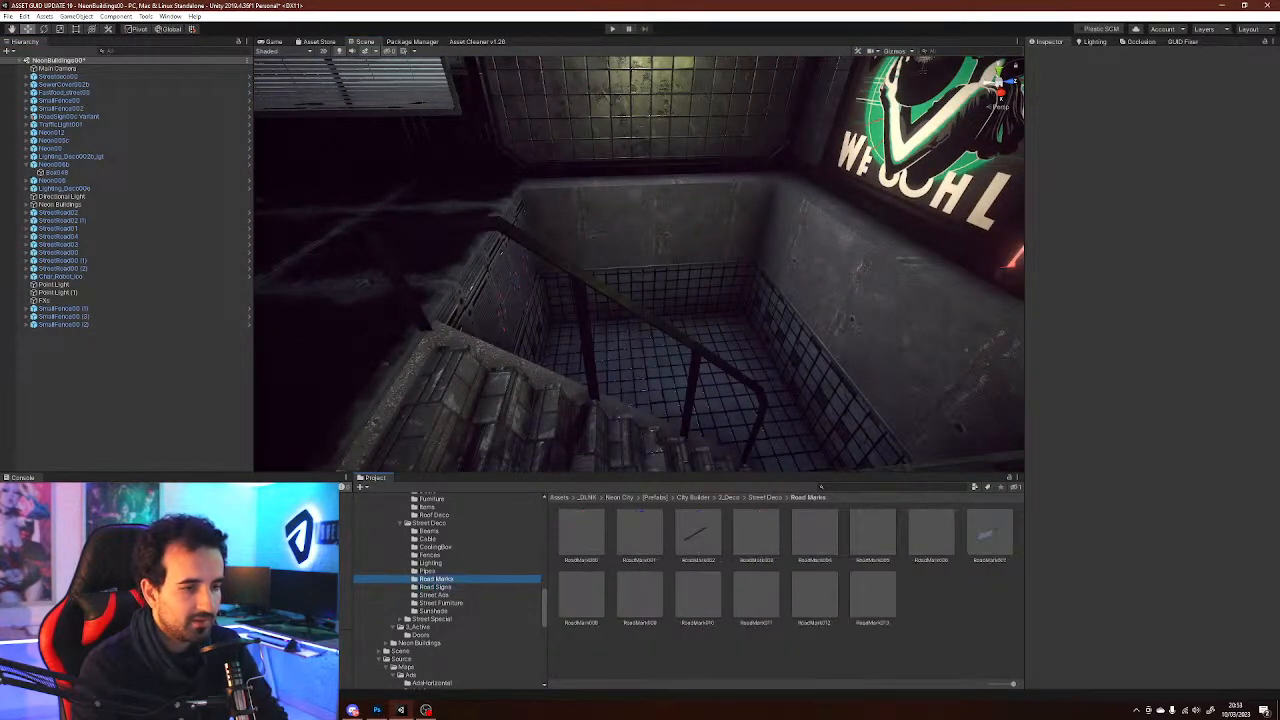
{"action": "key", "text": "Up"}
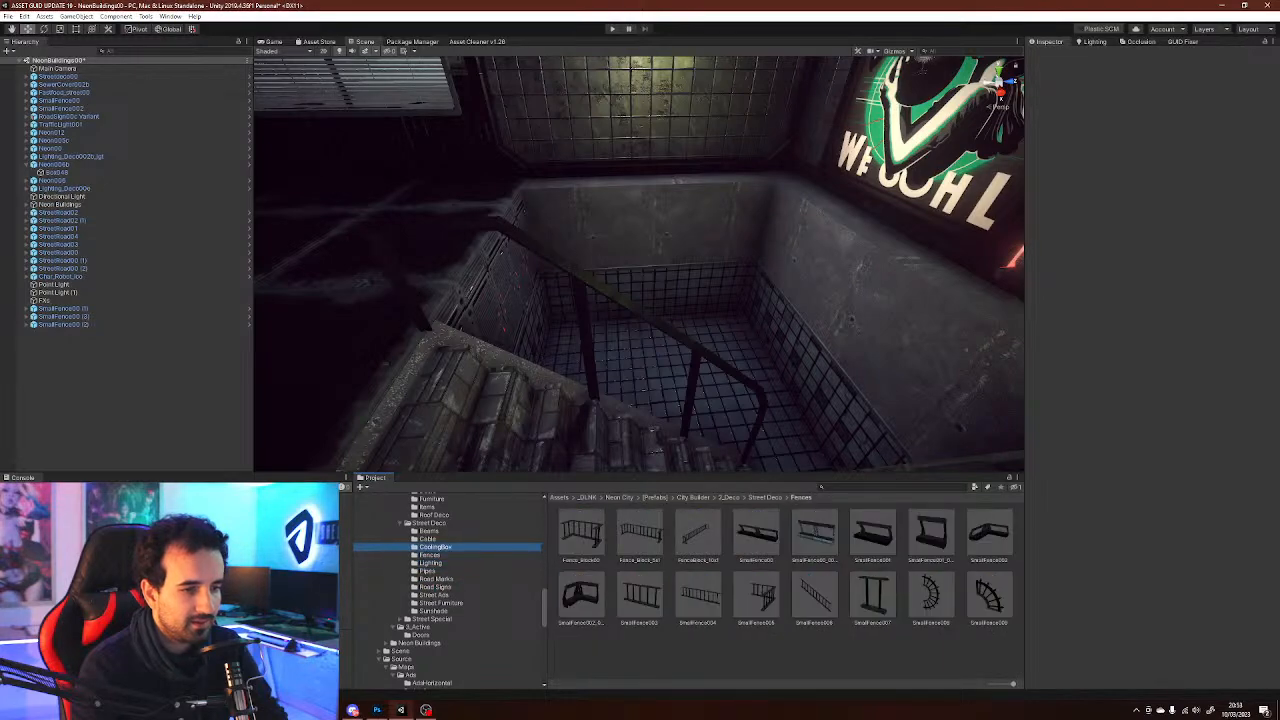
{"action": "key", "text": "Up"}
{"action": "key", "text": "Down"}
{"action": "right_click_drag", "start_coordinate": [640, 340], "coordinate": [614, 220]}
{"action": "key", "text": "s"}
{"action": "key", "text": "s"}
{"action": "key", "text": "a"}
{"action": "left_click_drag", "start_coordinate": [697, 535], "coordinate": [708, 264]}
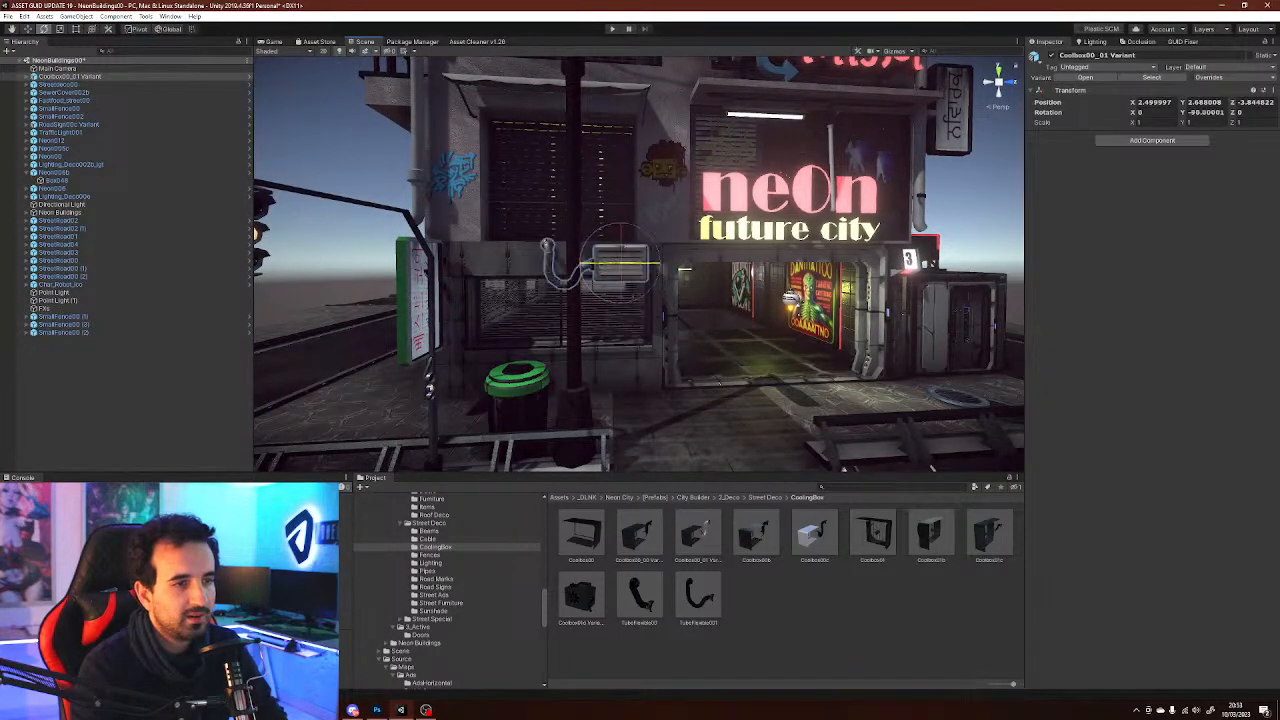
{"action": "left_click_drag", "start_coordinate": [614, 258], "coordinate": [623, 262]}
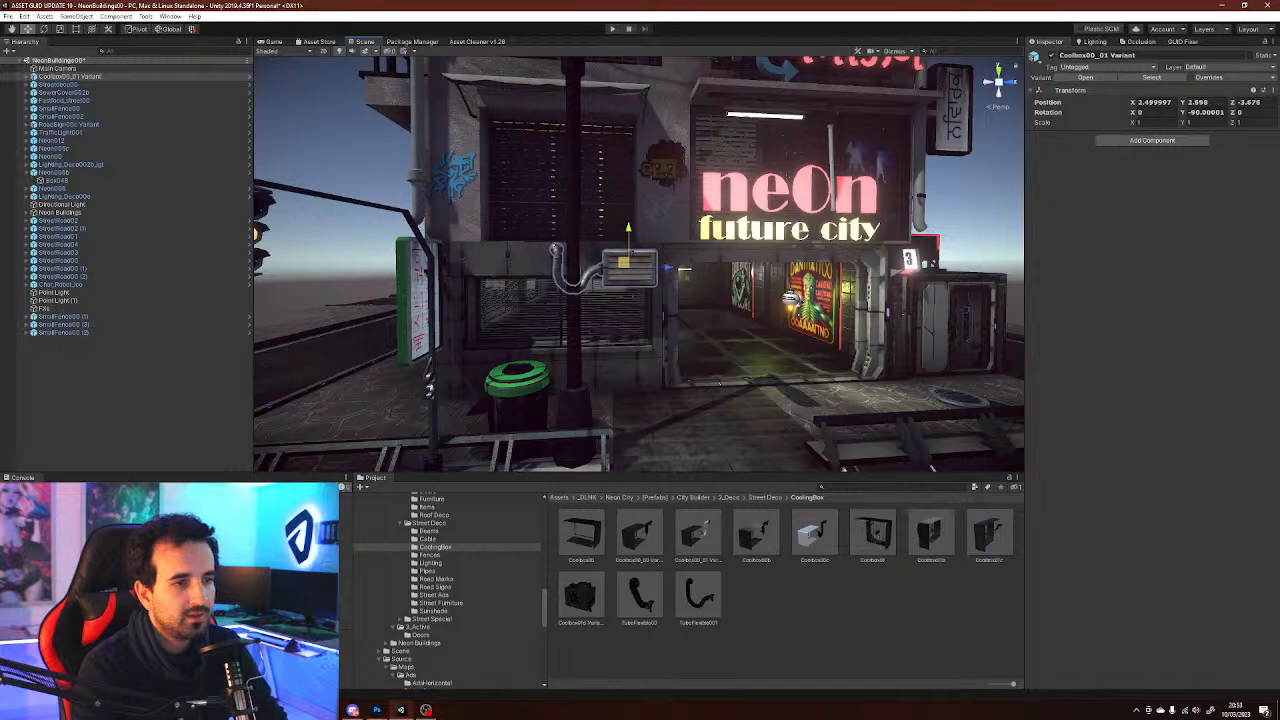
{"action": "right_click_drag", "start_coordinate": [628, 265], "coordinate": [622, 276]}
Browse the Street Deco prefab folders for more props to add
{"action": "left_click", "coordinate": [360, 135]}
{"action": "right_click_drag", "start_coordinate": [360, 135], "coordinate": [296, 154]}
{"action": "left_click", "coordinate": [428, 539]}
{"action": "left_click", "coordinate": [429, 531]}
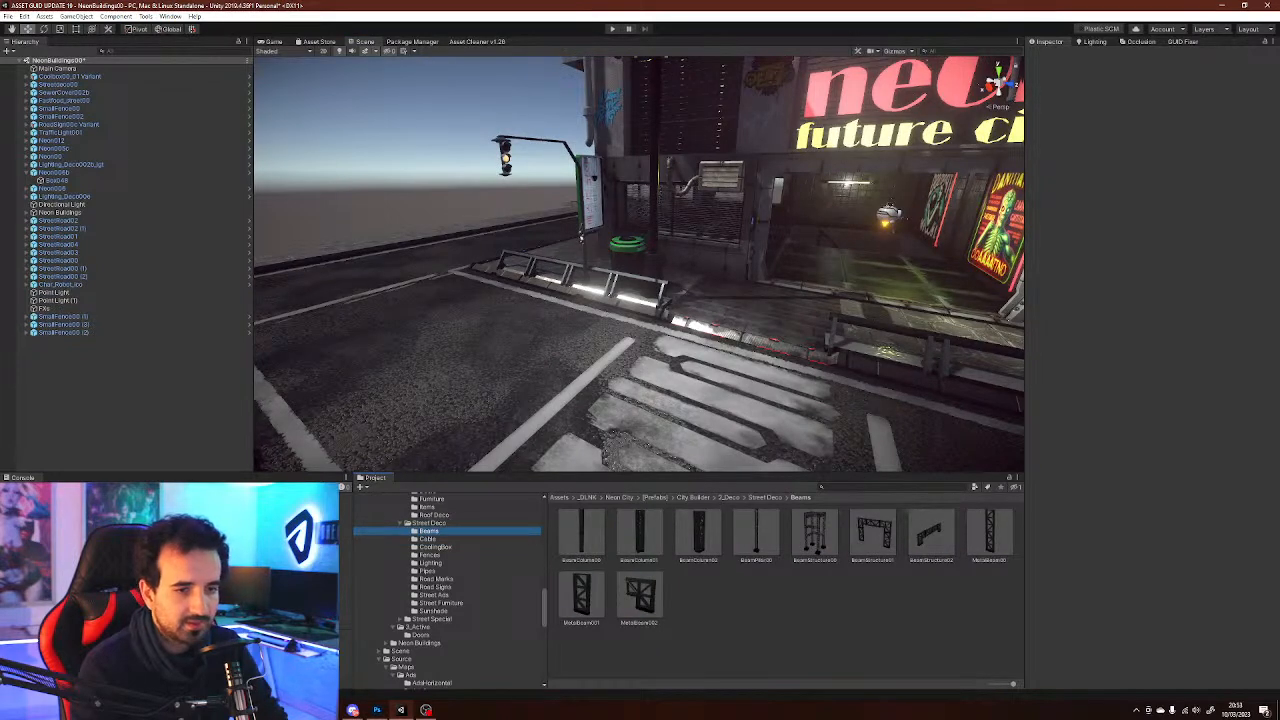
{"action": "left_click", "coordinate": [434, 595]}
{"action": "left_click", "coordinate": [441, 603]}
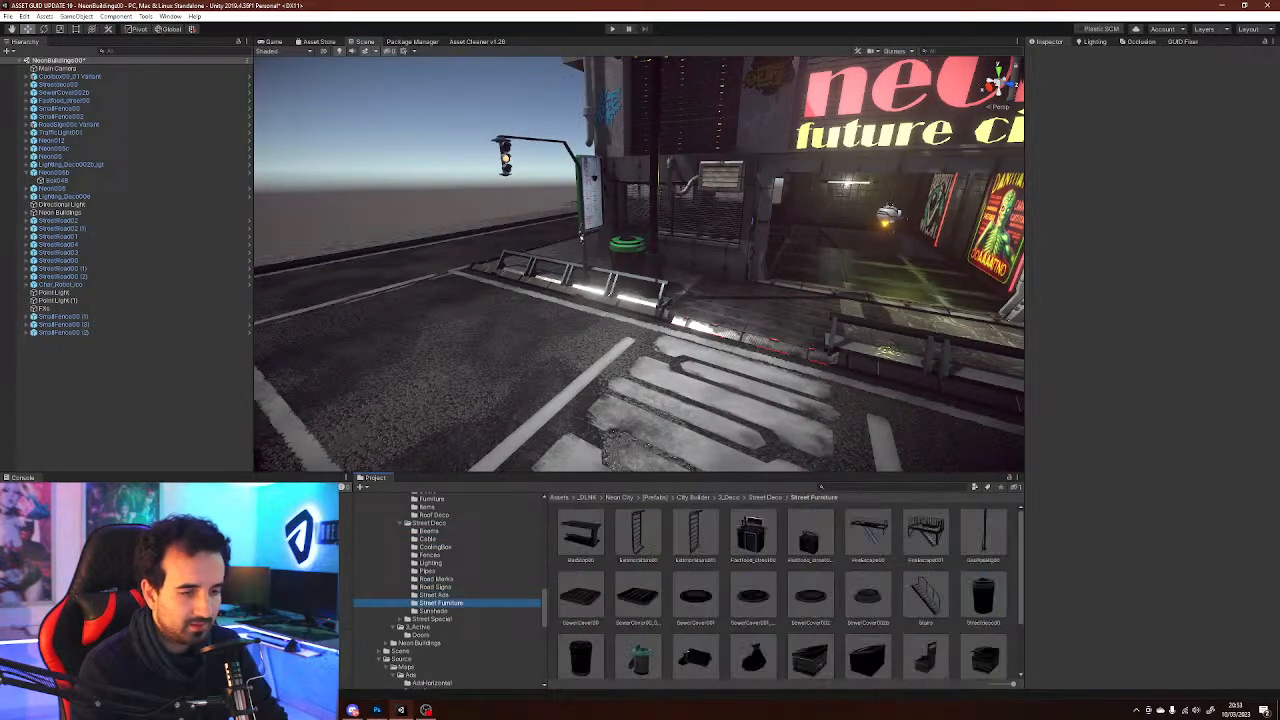
{"action": "scroll", "coordinate": [790, 590], "scroll_direction": "down", "scroll_amount": 2}
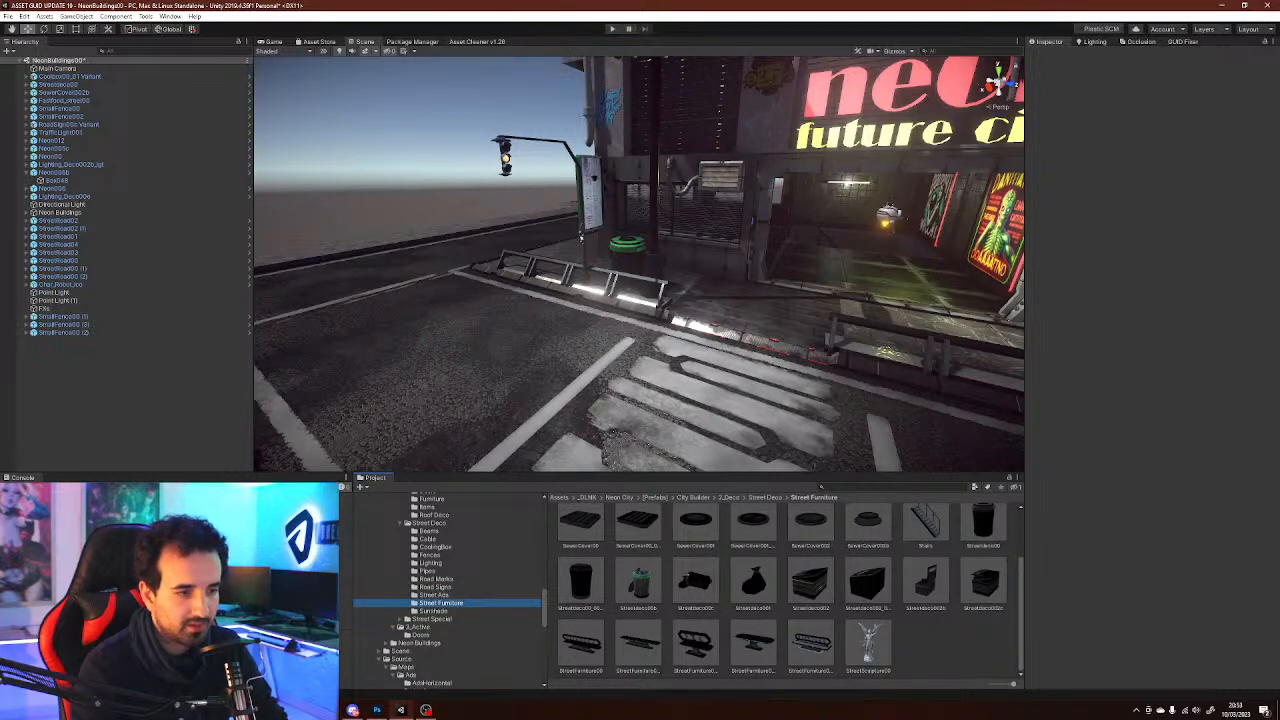
{"action": "right_click_drag", "start_coordinate": [581, 238], "coordinate": [879, 397]}
{"action": "left_click", "coordinate": [434, 595]}
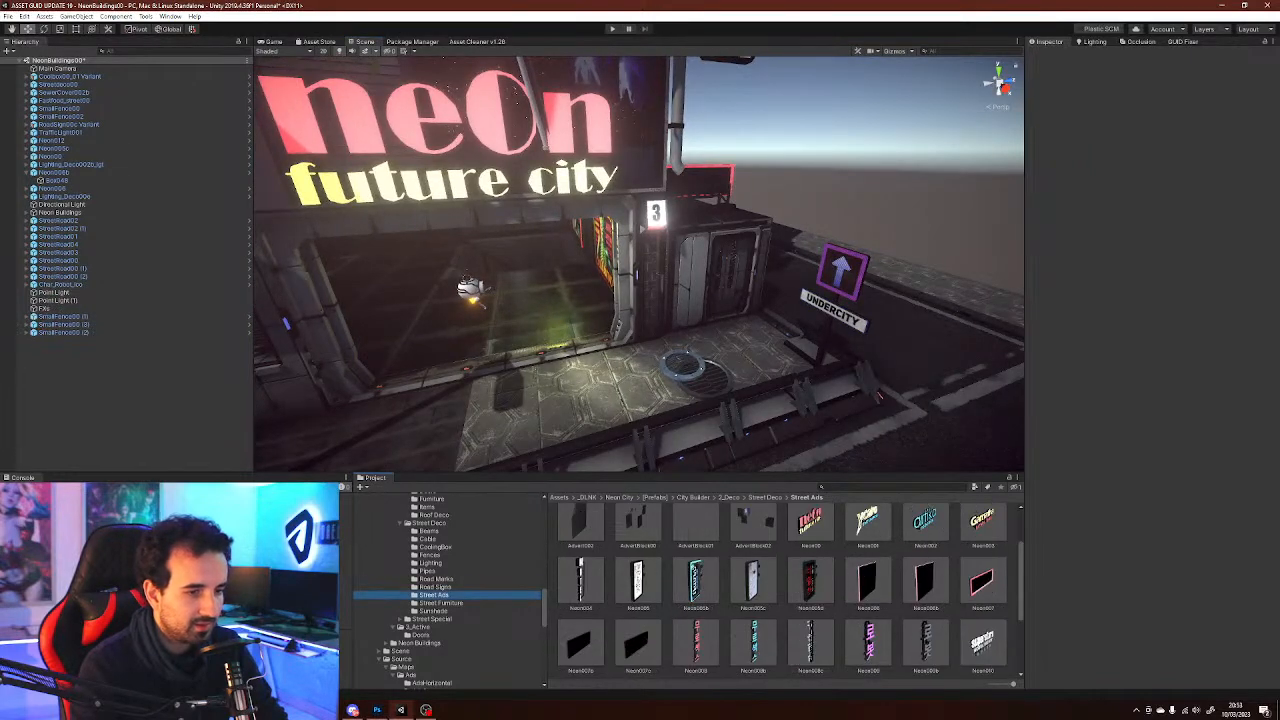
{"action": "left_click", "coordinate": [436, 587]}
{"action": "left_click", "coordinate": [436, 579]}
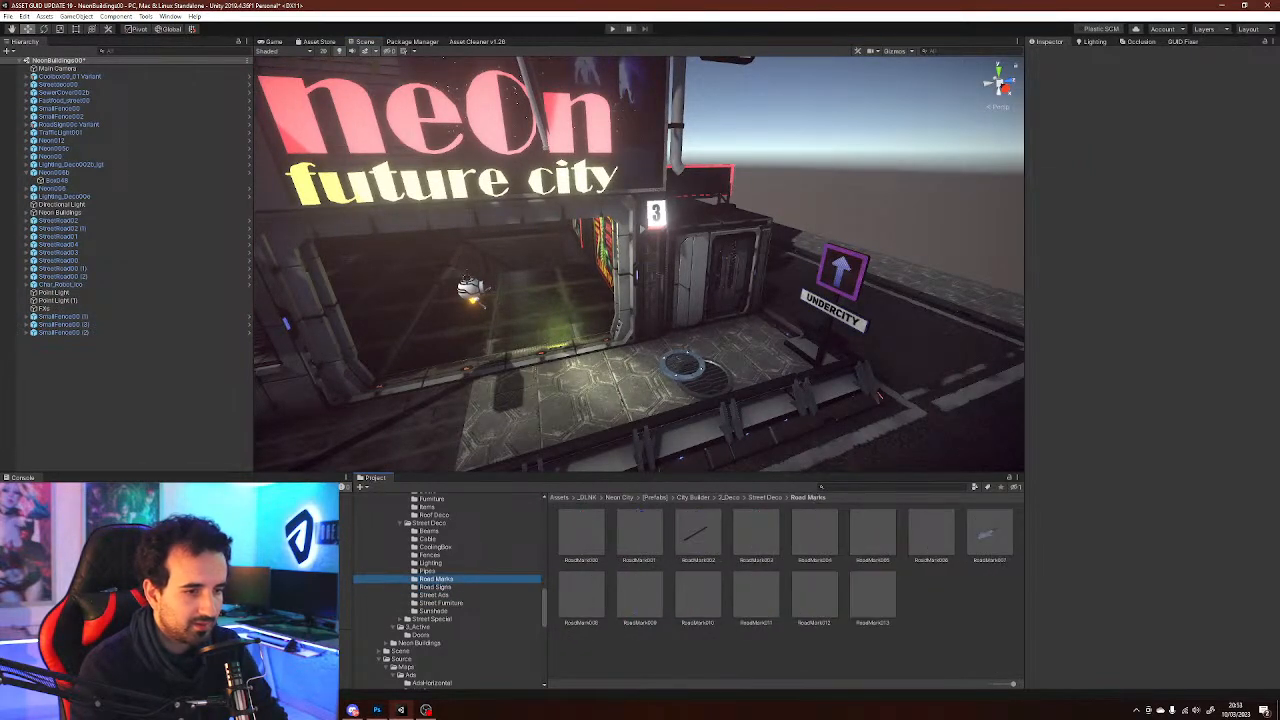
{"action": "left_click", "coordinate": [428, 571]}
{"action": "left_click", "coordinate": [436, 579]}
Place the RoadMark010 TAXI road marking on the street along the sidewalk
{"action": "right_click_drag", "start_coordinate": [640, 290], "coordinate": [618, 342]}
{"action": "left_click", "coordinate": [581, 535]}
{"action": "left_click", "coordinate": [640, 535]}
{"action": "left_click", "coordinate": [640, 596]}
{"action": "left_click", "coordinate": [698, 596]}
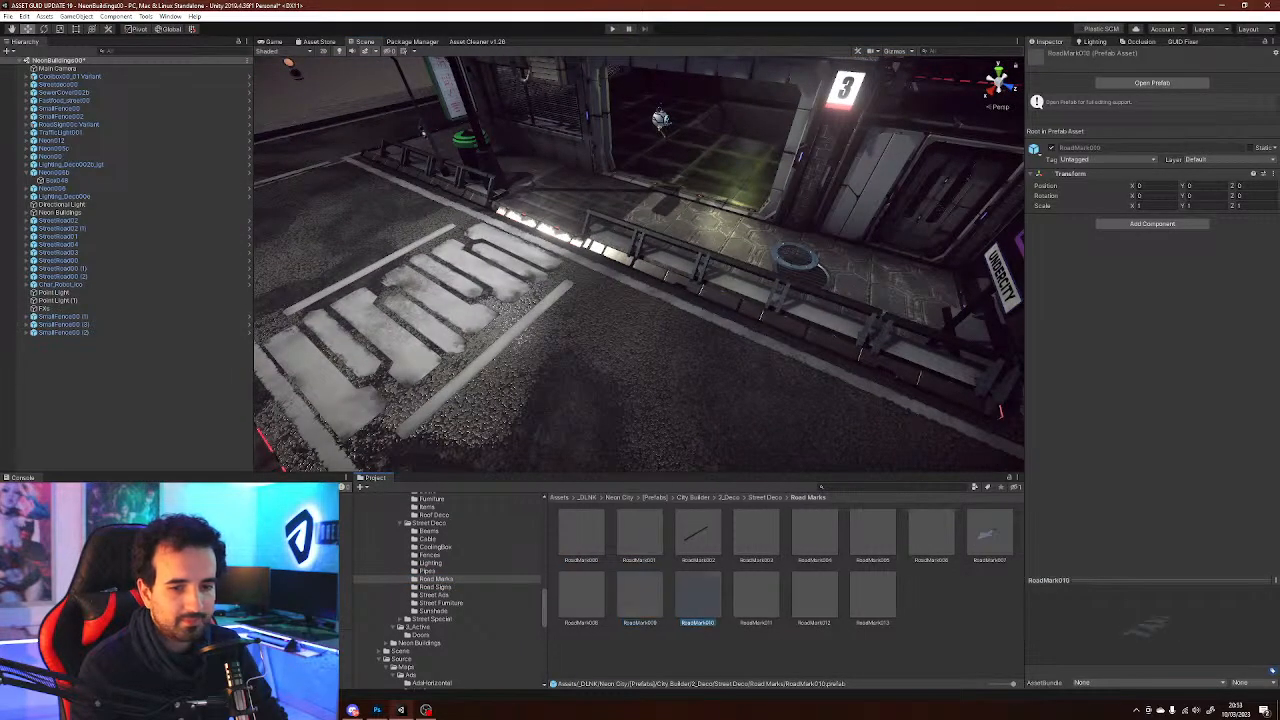
{"action": "left_click_drag", "start_coordinate": [698, 596], "coordinate": [570, 376]}
{"action": "key", "text": "w"}
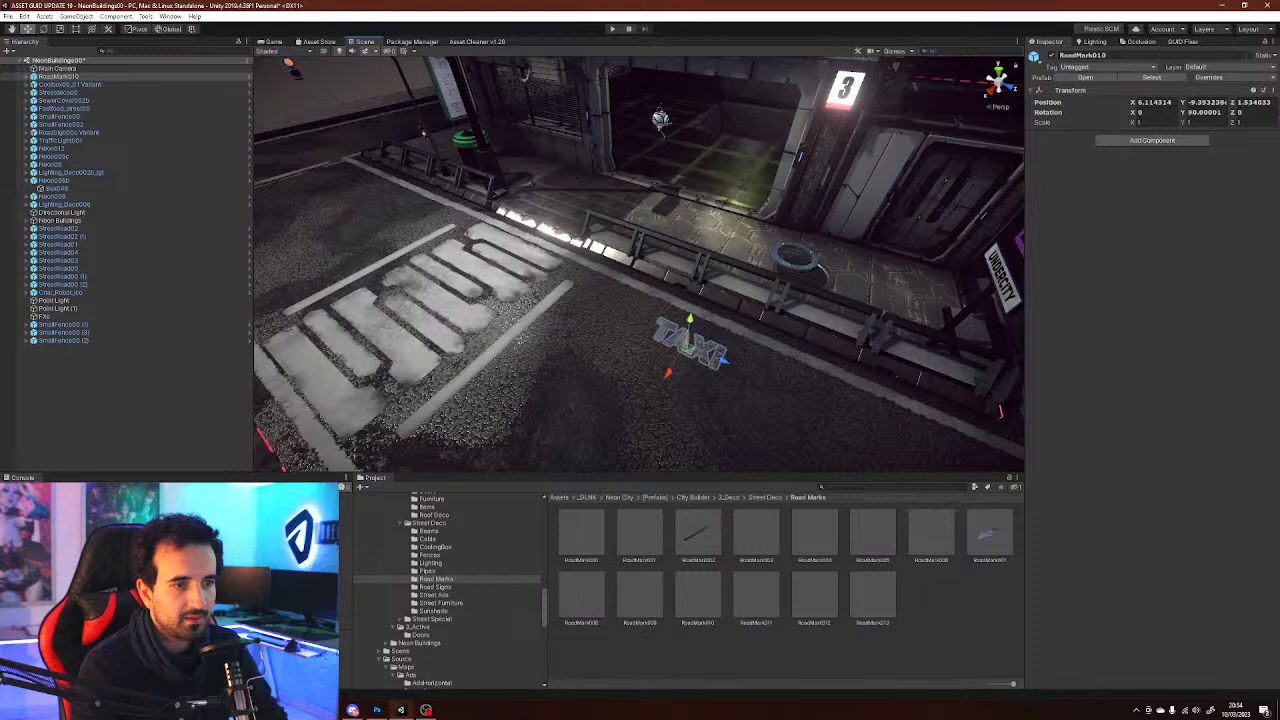
Place the RoadMark006 marking on the road beyond the crosswalk and rotate it
{"action": "left_click", "coordinate": [922, 610]}
{"action": "left_click", "coordinate": [873, 596]}
{"action": "left_click", "coordinate": [931, 534]}
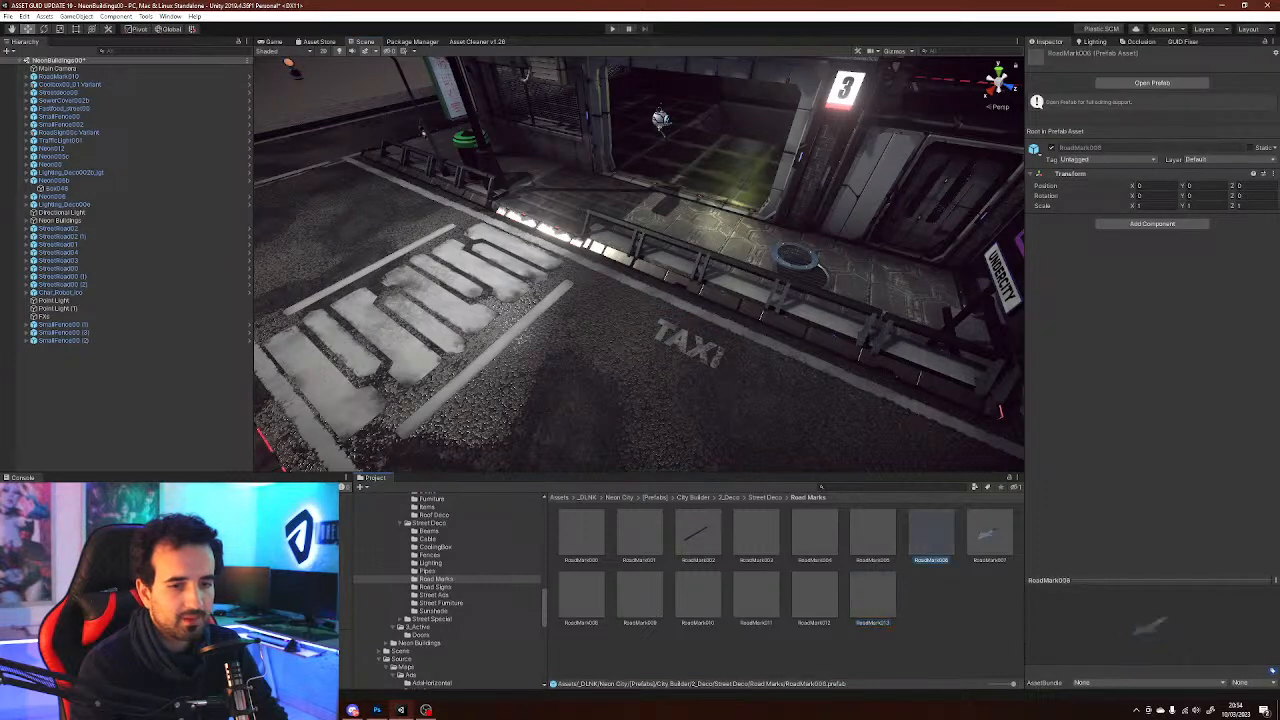
{"action": "left_click_drag", "start_coordinate": [931, 534], "coordinate": [312, 226]}
{"action": "right_click_drag", "start_coordinate": [665, 378], "coordinate": [589, 361]}
{"action": "key", "text": "e"}
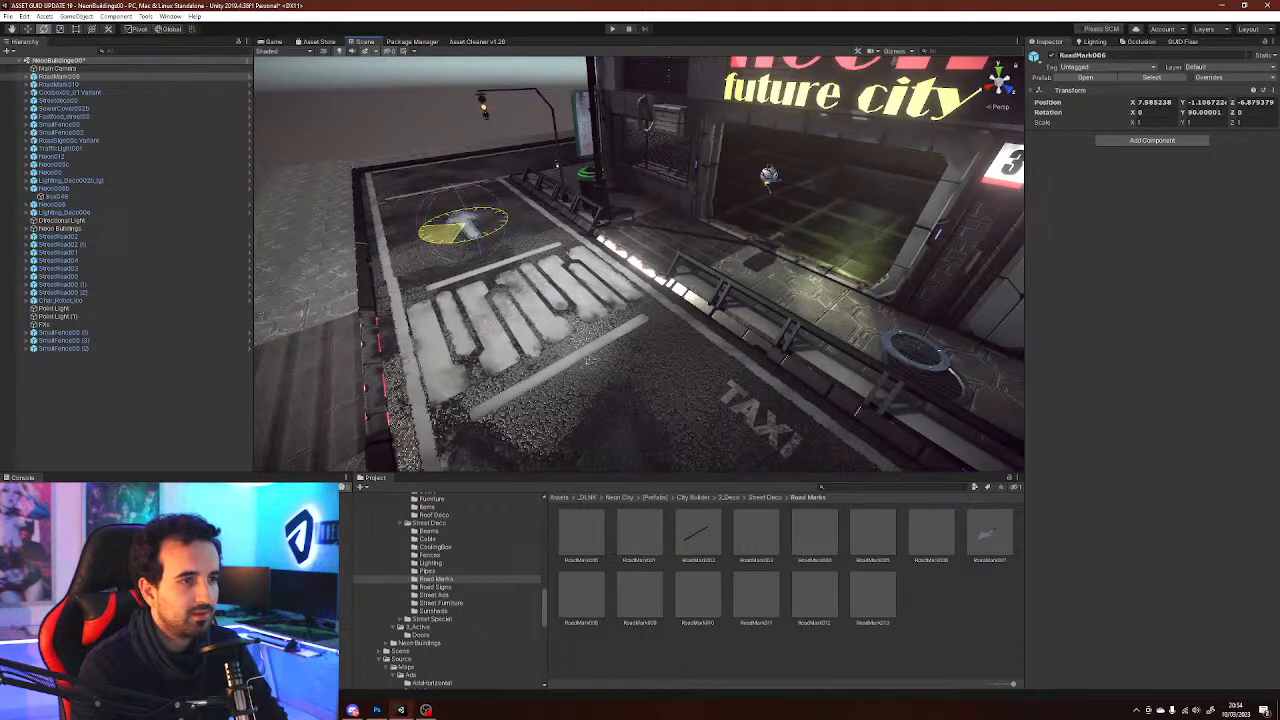
{"action": "key", "text": "w"}
{"action": "left_click", "coordinate": [440, 115]}
{"action": "right_click_drag", "start_coordinate": [510, 370], "coordinate": [712, 245]}
{"action": "key", "text": "w"}
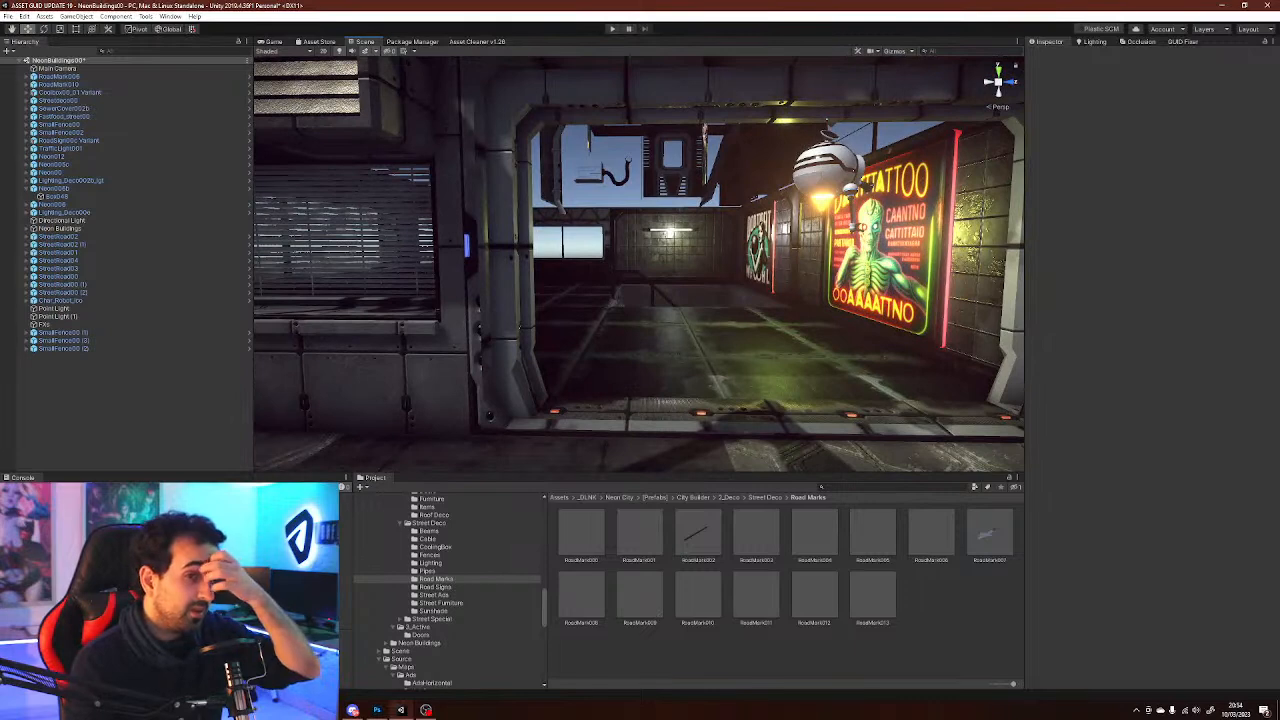
Browse the Building Deco prefab folders, including Furniture and Deco Buildings
{"action": "left_click", "coordinate": [430, 555]}
{"action": "scroll", "coordinate": [447, 590], "scroll_direction": "up", "scroll_amount": 1}
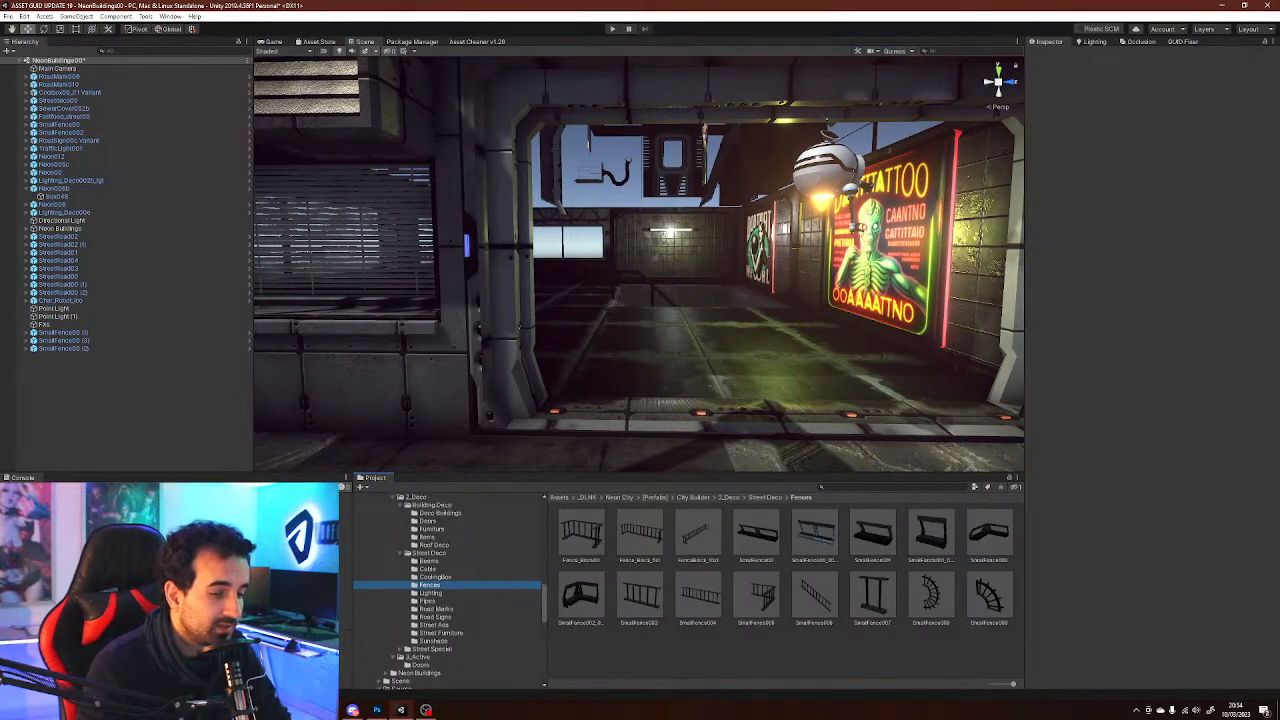
{"action": "scroll", "coordinate": [447, 590], "scroll_direction": "up", "scroll_amount": 1}
{"action": "left_click", "coordinate": [440, 543]}
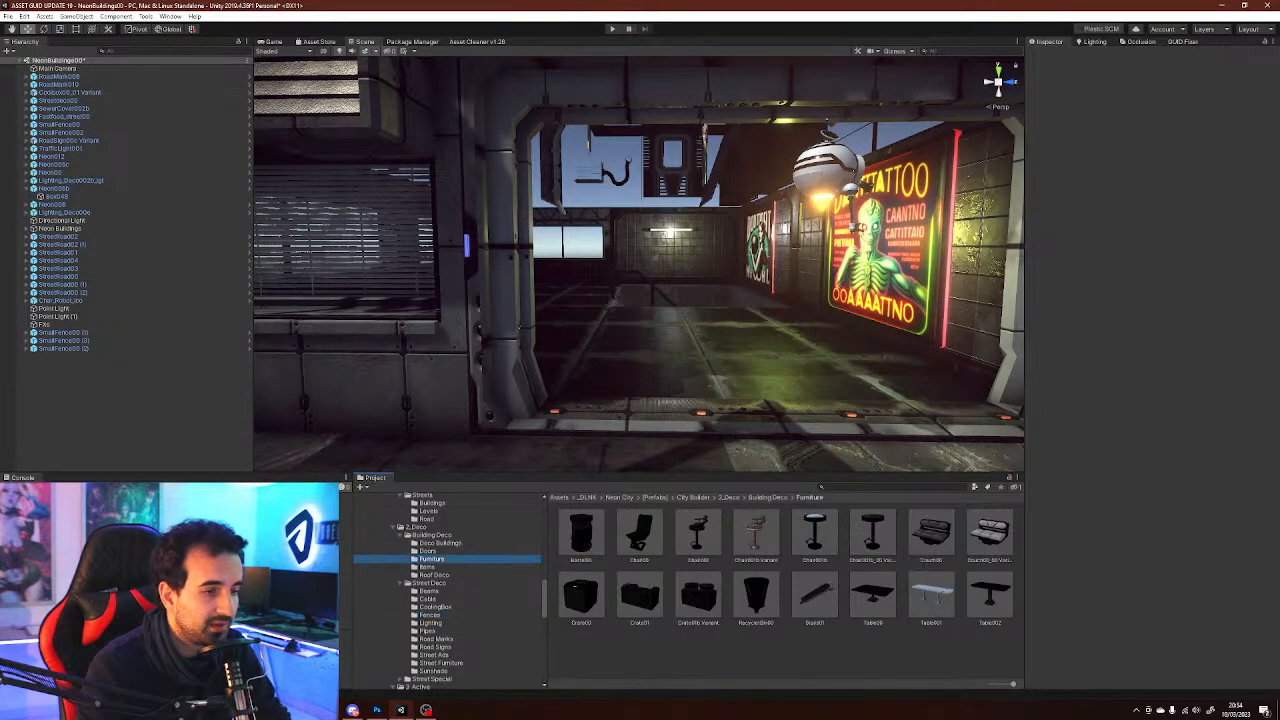
{"action": "key", "text": "w"}
{"action": "right_click_drag", "start_coordinate": [640, 265], "coordinate": [565, 285]}
{"action": "scroll", "coordinate": [450, 590], "scroll_direction": "up", "scroll_amount": 2}
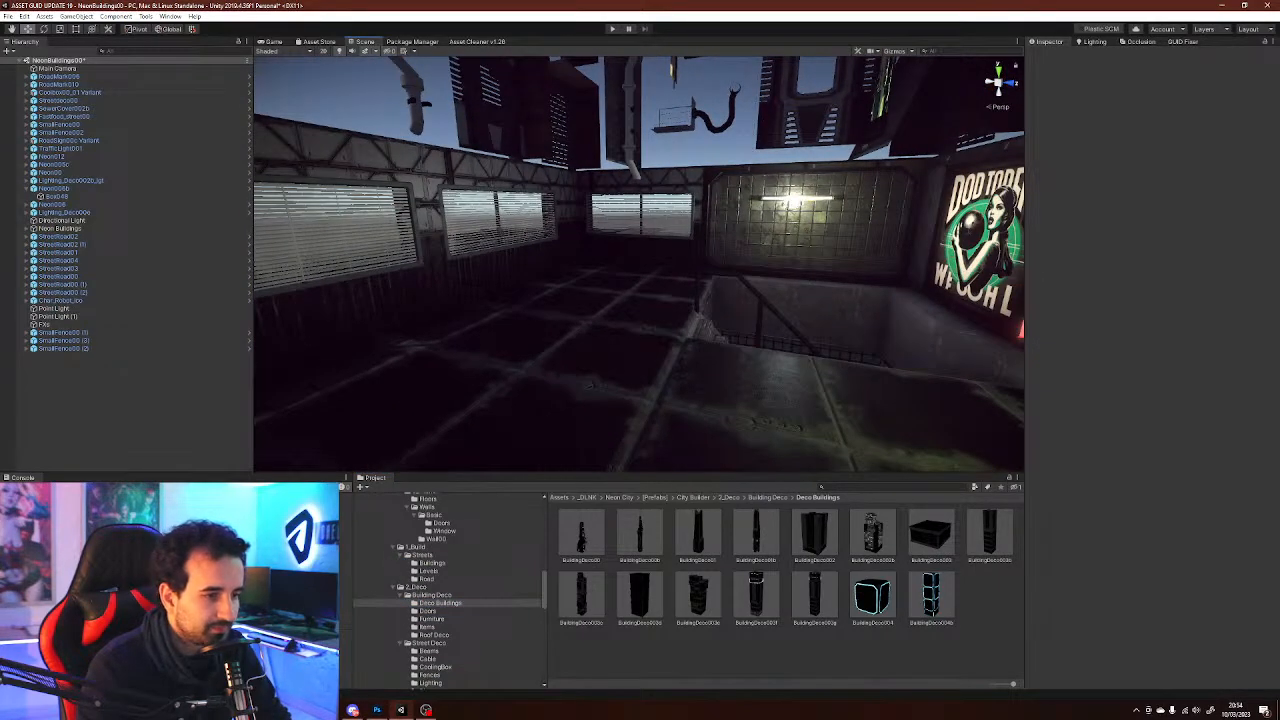
{"action": "scroll", "coordinate": [447, 590], "scroll_direction": "down", "scroll_amount": 3}
Browse the Sunshade, Street Furniture and Doors prefab folders while inspecting the building interior
{"action": "left_click", "coordinate": [441, 633]}
{"action": "left_click", "coordinate": [434, 641]}
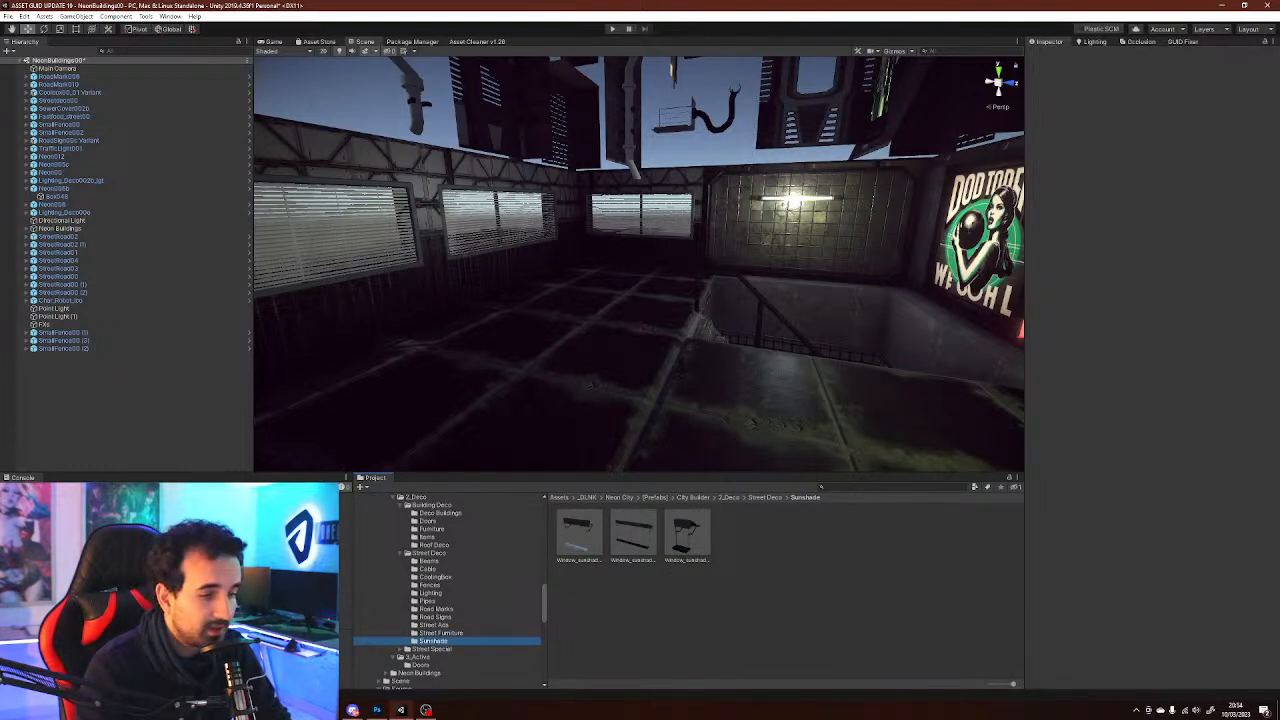
{"action": "left_click", "coordinate": [441, 633]}
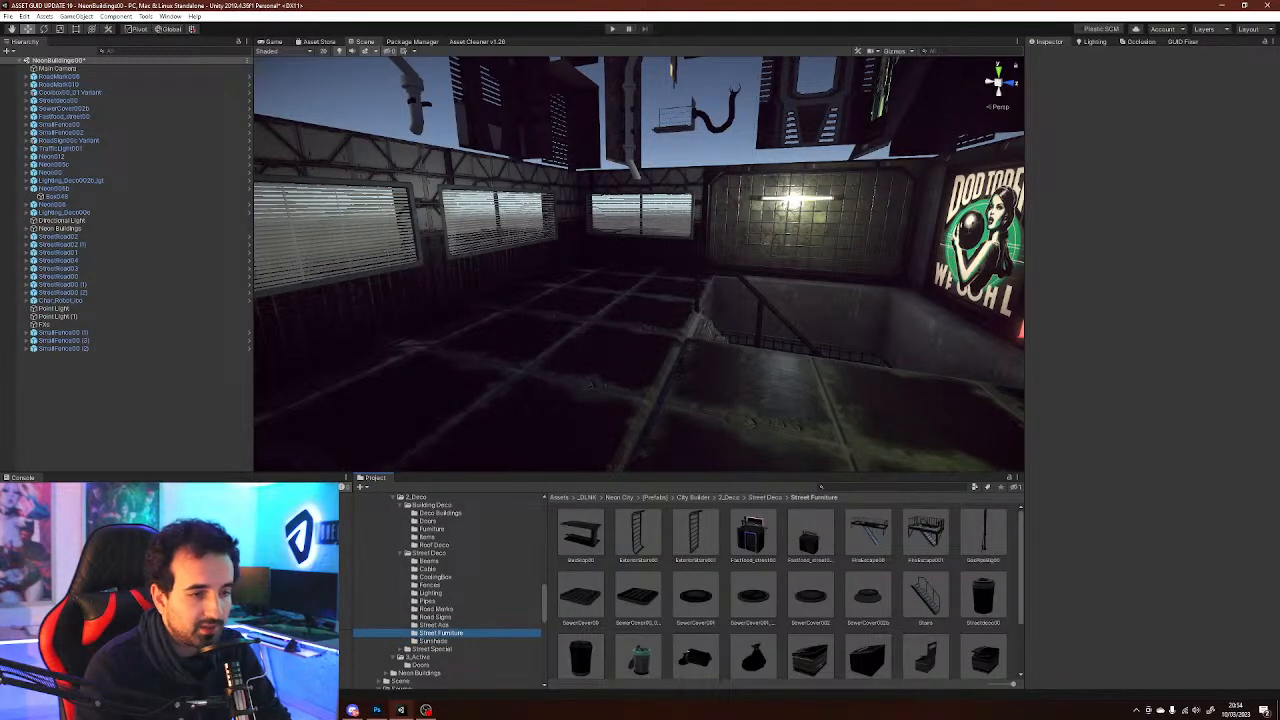
{"action": "scroll", "coordinate": [790, 590], "scroll_direction": "down", "scroll_amount": 2}
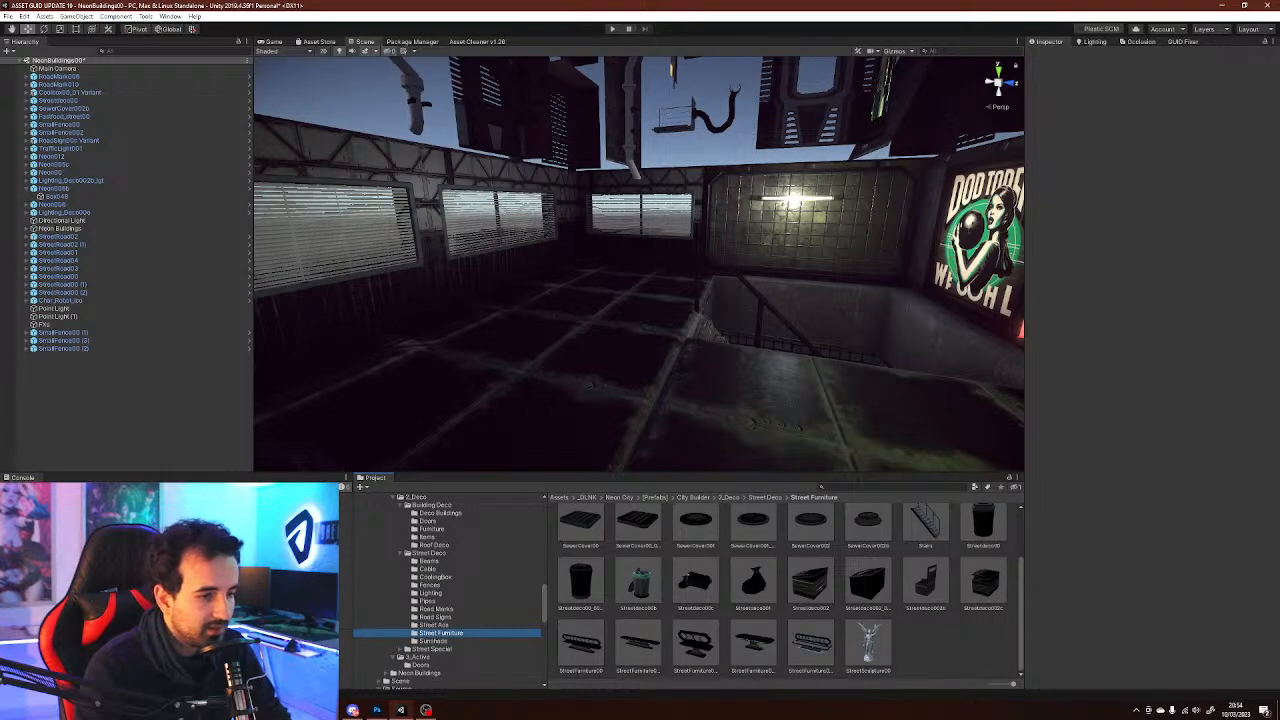
{"action": "key", "text": "Down"}
{"action": "key", "text": "Down"}
{"action": "key", "text": "Down"}
{"action": "key", "text": "Down"}
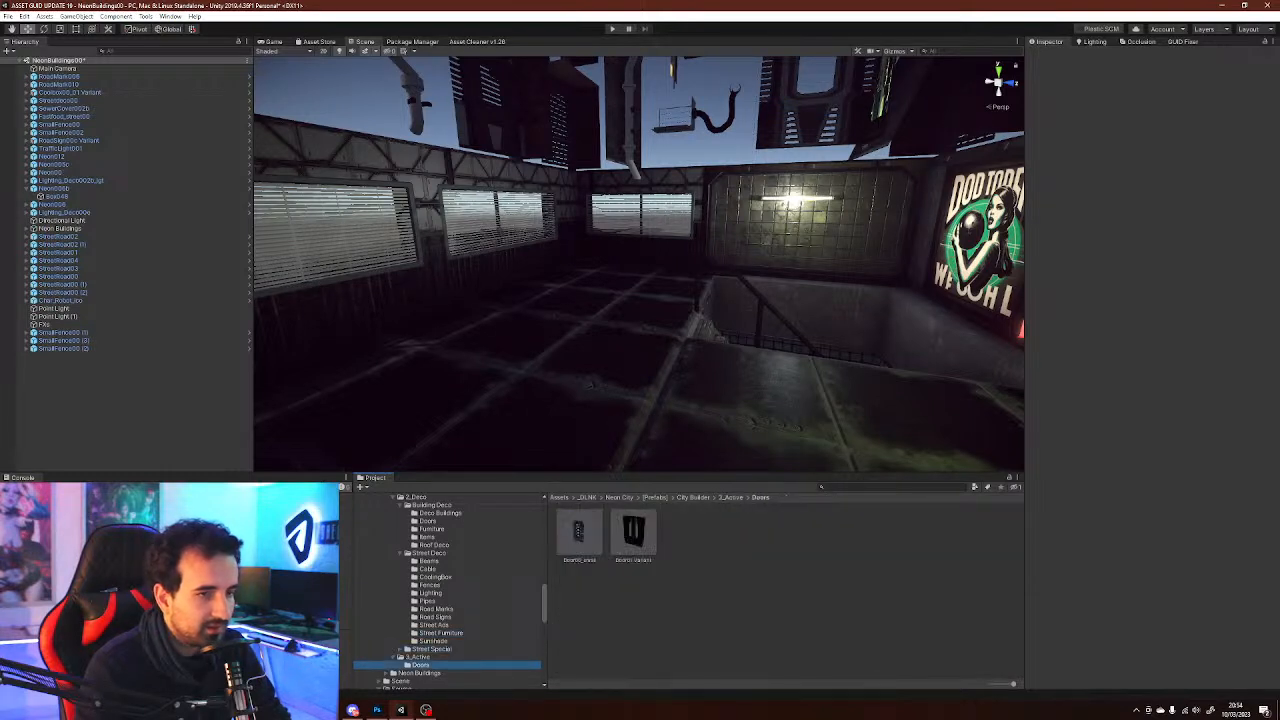
{"action": "right_click_drag", "start_coordinate": [640, 265], "coordinate": [868, 244]}
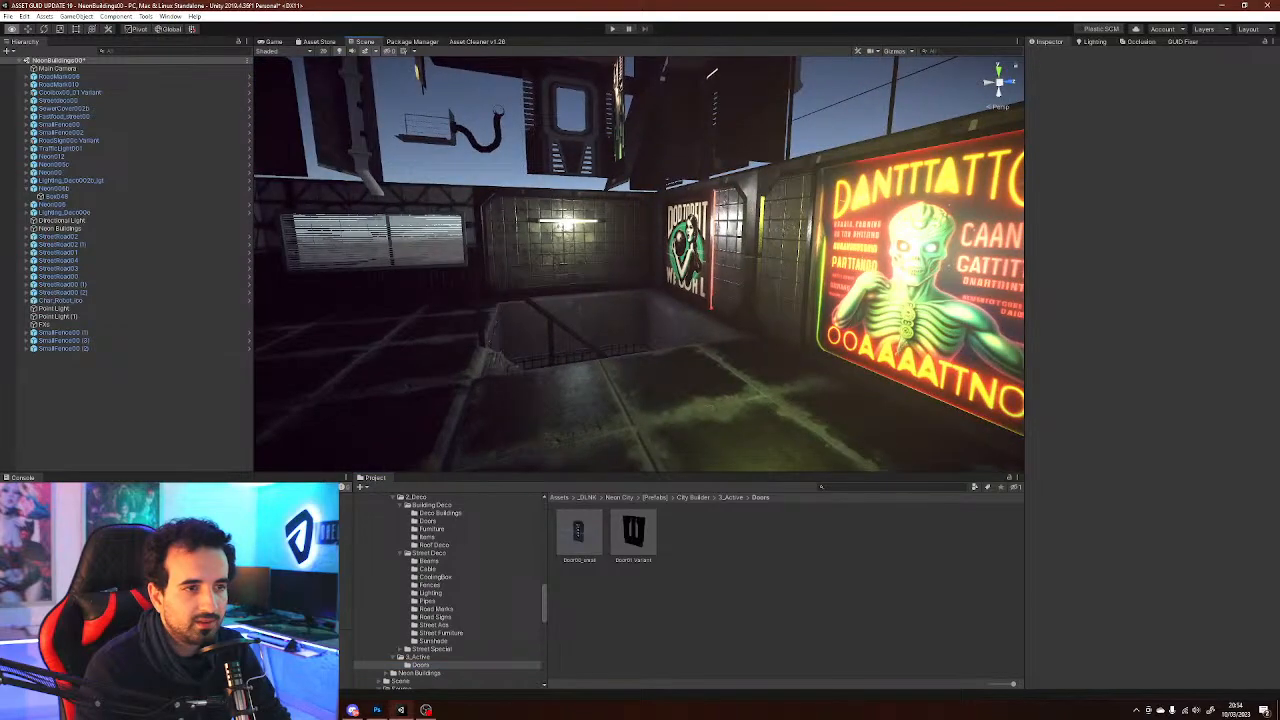
{"action": "right_click_drag", "start_coordinate": [640, 265], "coordinate": [536, 298]}
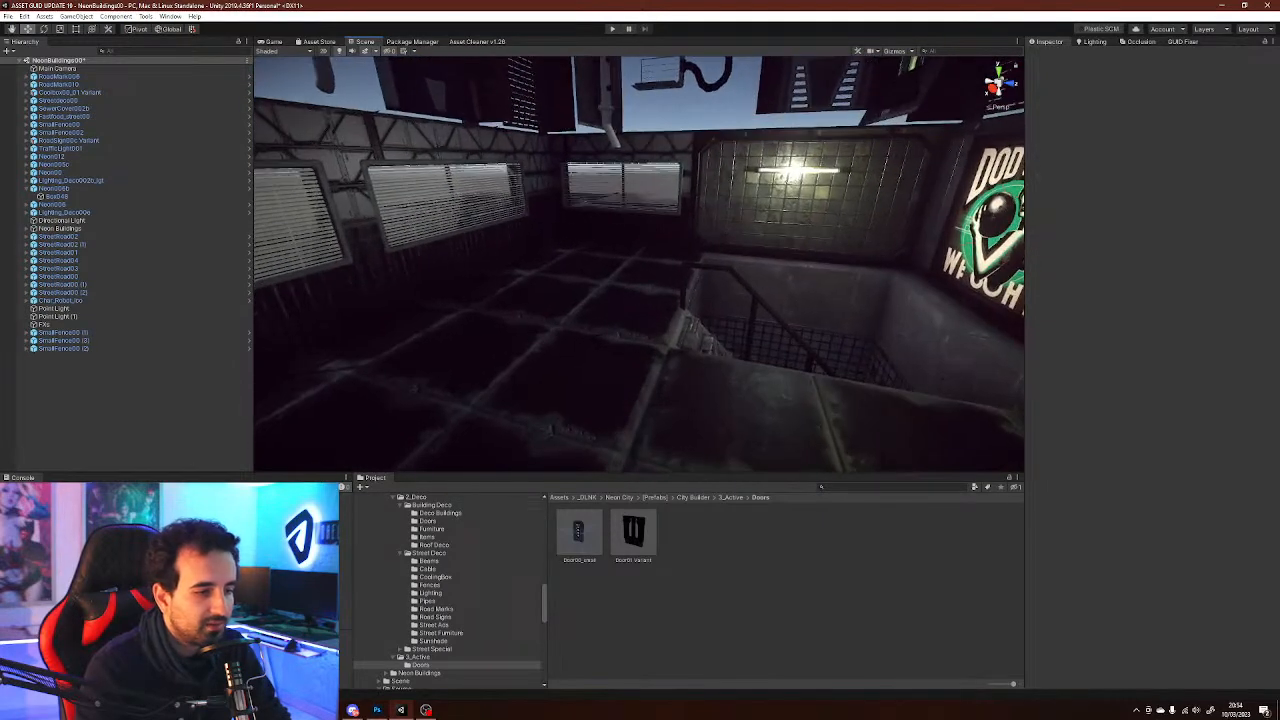
{"action": "left_click", "coordinate": [433, 641]}
{"action": "left_click", "coordinate": [441, 633]}
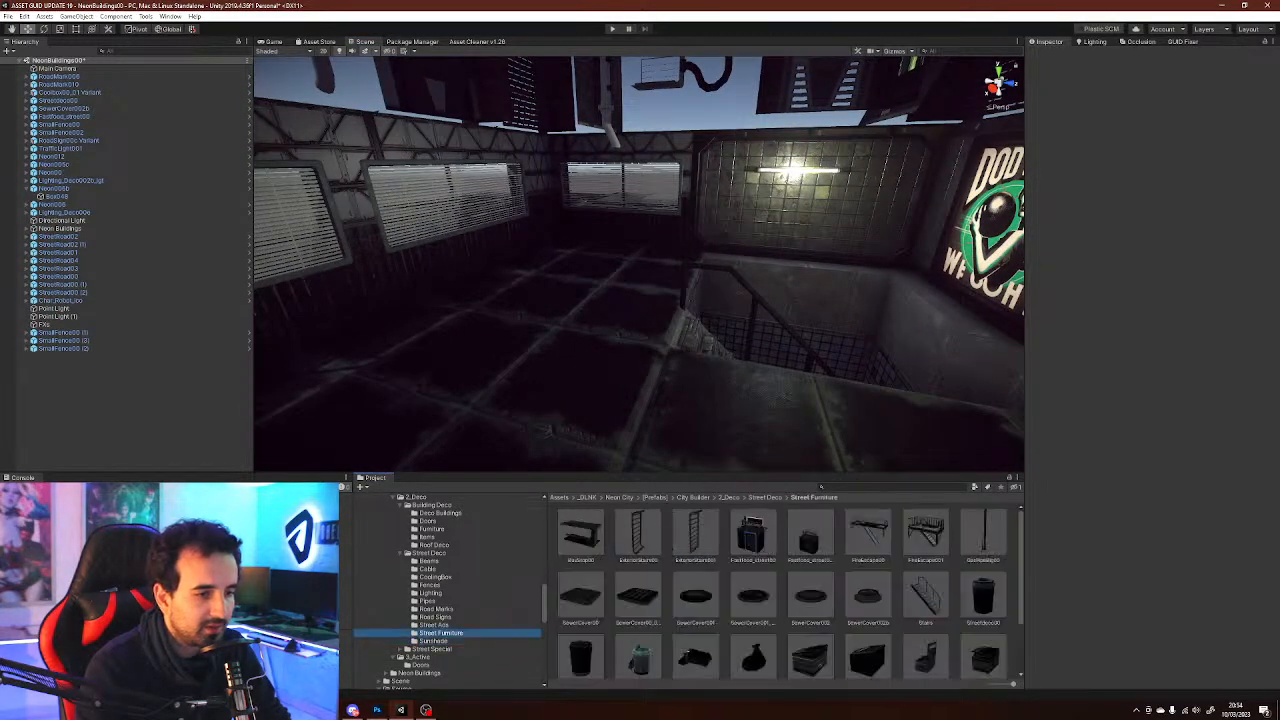
Browse the Street Deco and Building Deco prefab folders, including Road Marks, Items and Furniture
{"action": "scroll", "coordinate": [785, 590], "scroll_direction": "down", "scroll_amount": 2}
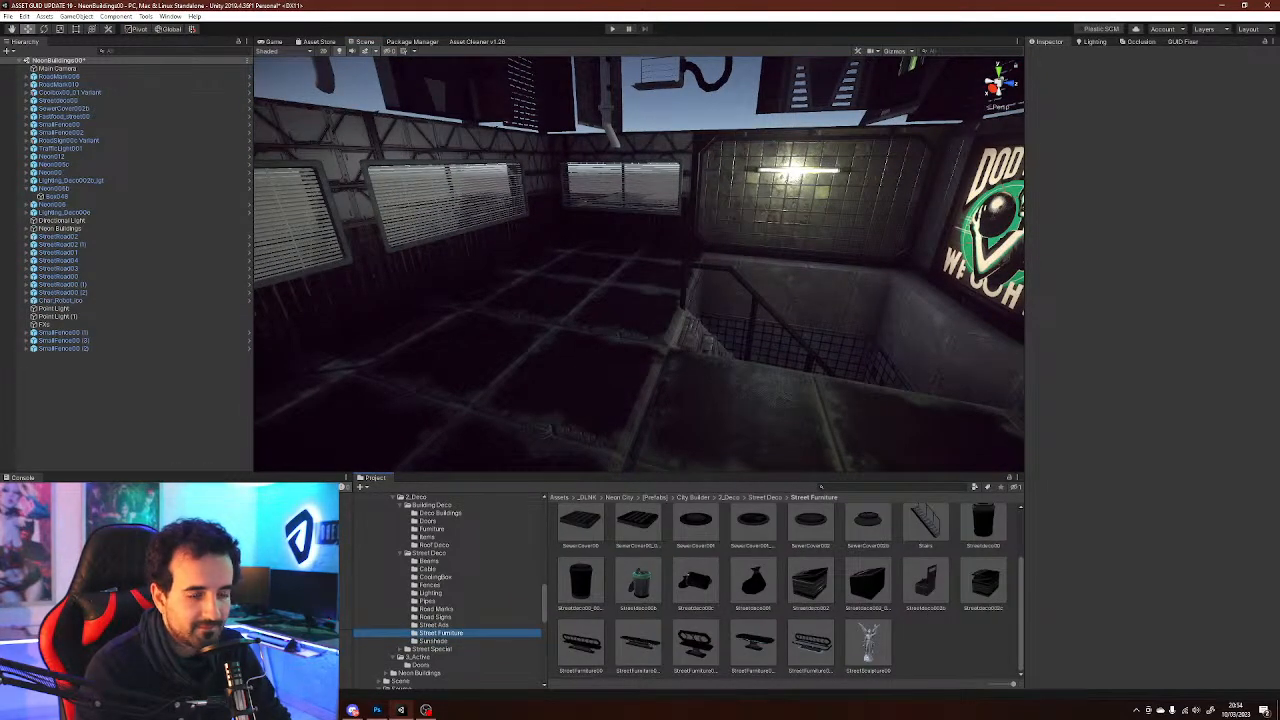
{"action": "key", "text": "Up"}
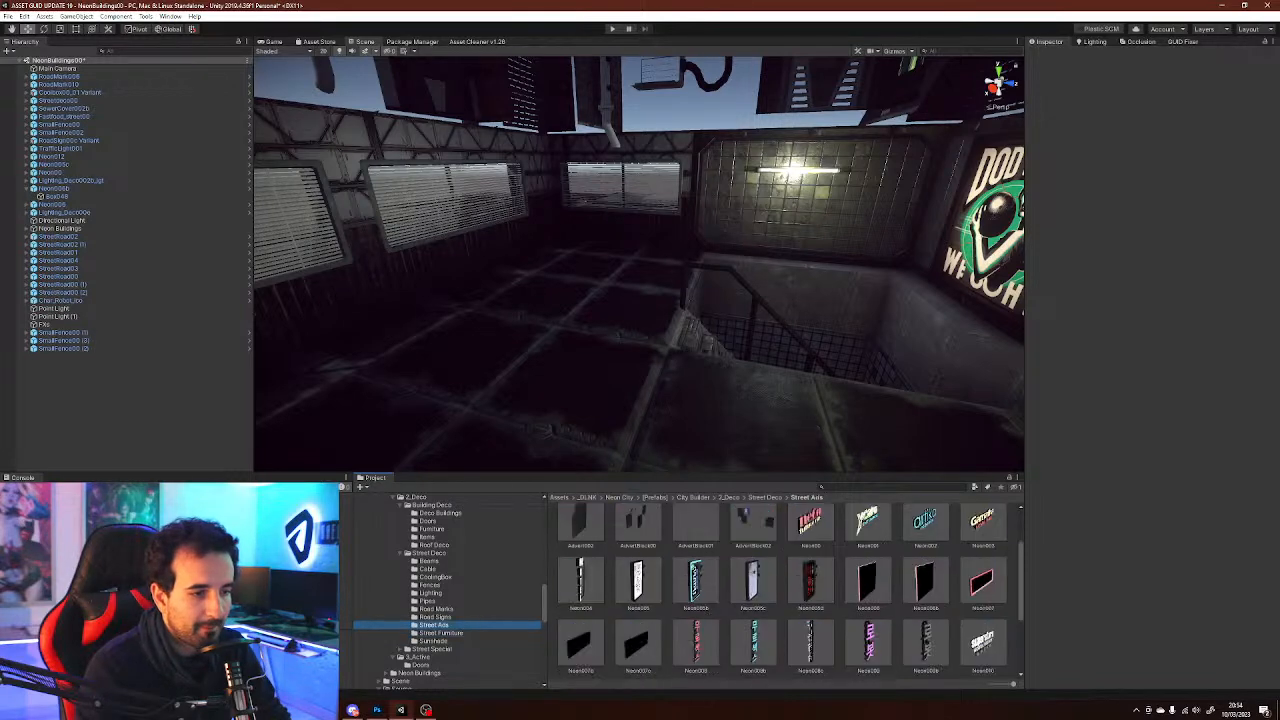
{"action": "key", "text": "Up"}
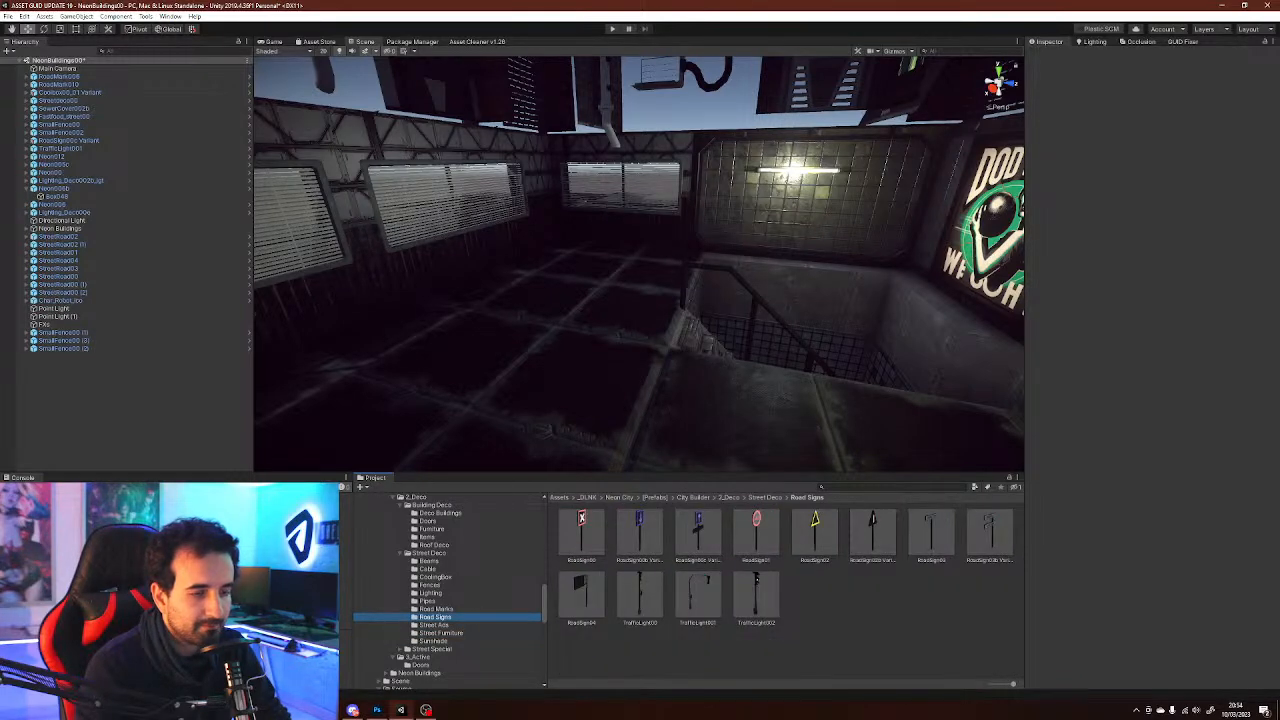
{"action": "key", "text": "Up"}
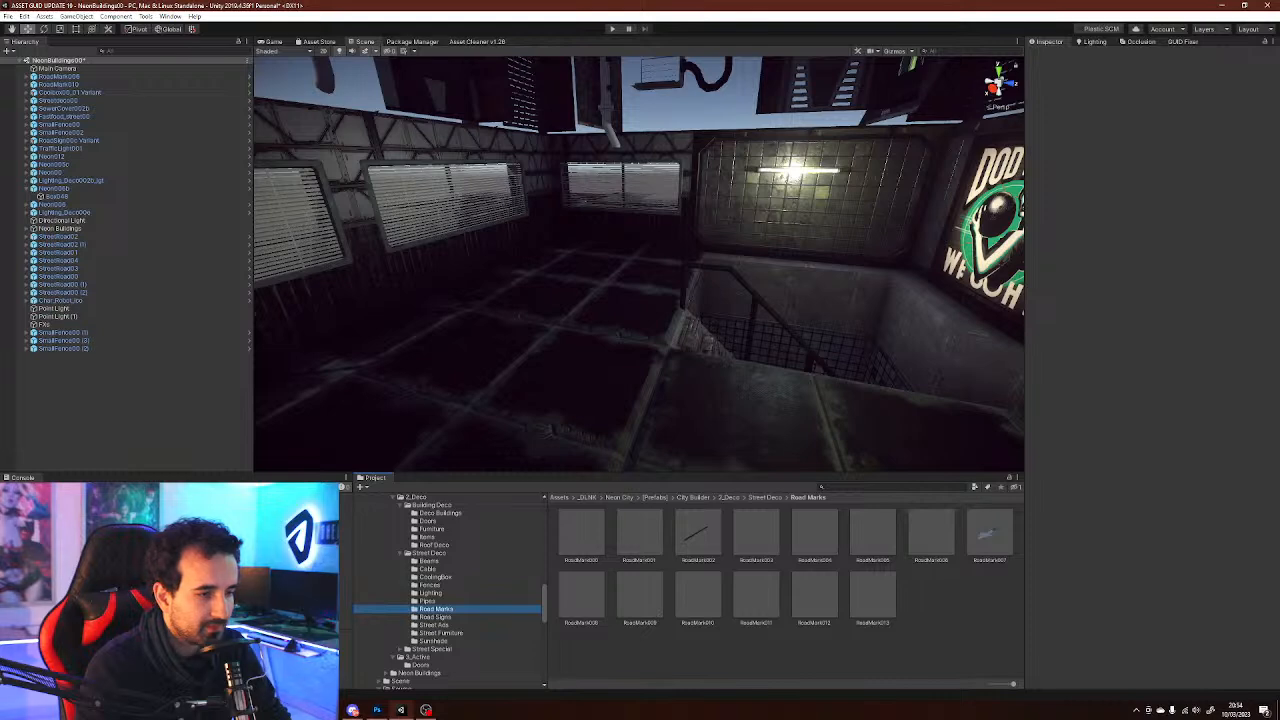
{"action": "scroll", "coordinate": [448, 590], "scroll_direction": "up", "scroll_amount": 2}
{"action": "left_click", "coordinate": [440, 543]}
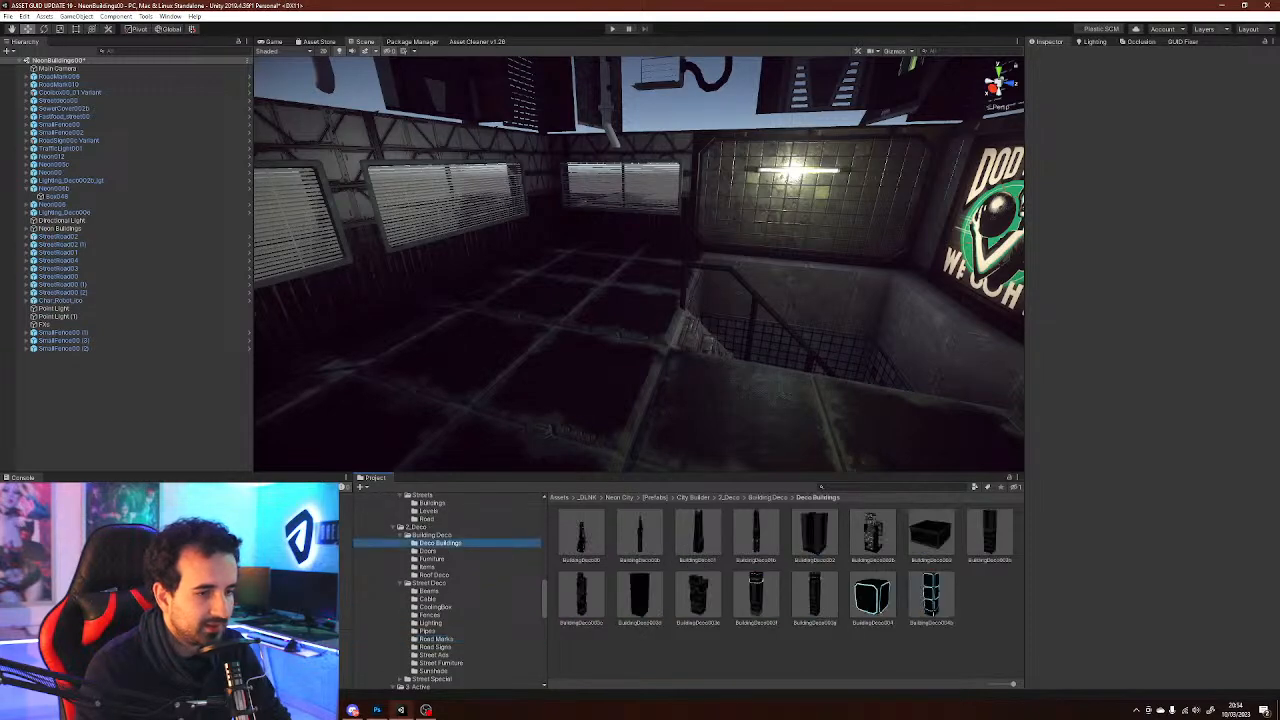
{"action": "left_click", "coordinate": [432, 559]}
{"action": "left_click", "coordinate": [428, 567]}
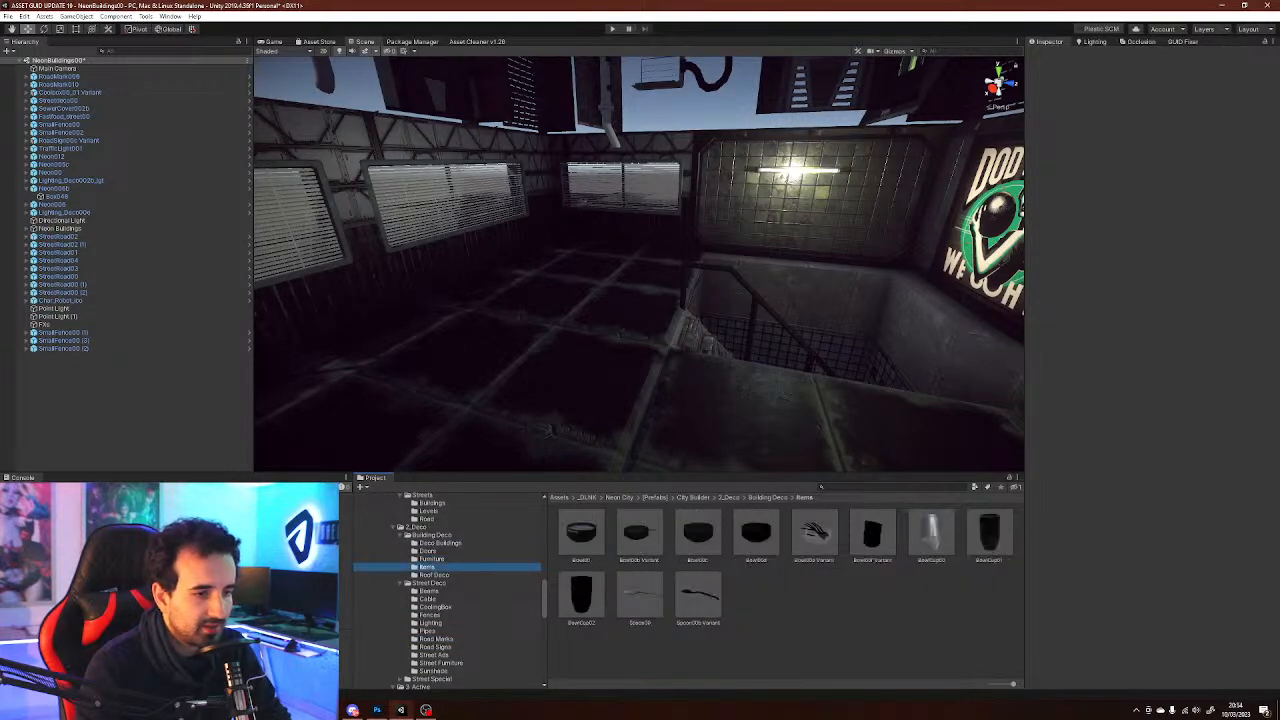
{"action": "left_click", "coordinate": [432, 559]}
Place a Crate01 prefab on the floor beside the neon sign wall
{"action": "right_click_drag", "start_coordinate": [640, 290], "coordinate": [742, 288]}
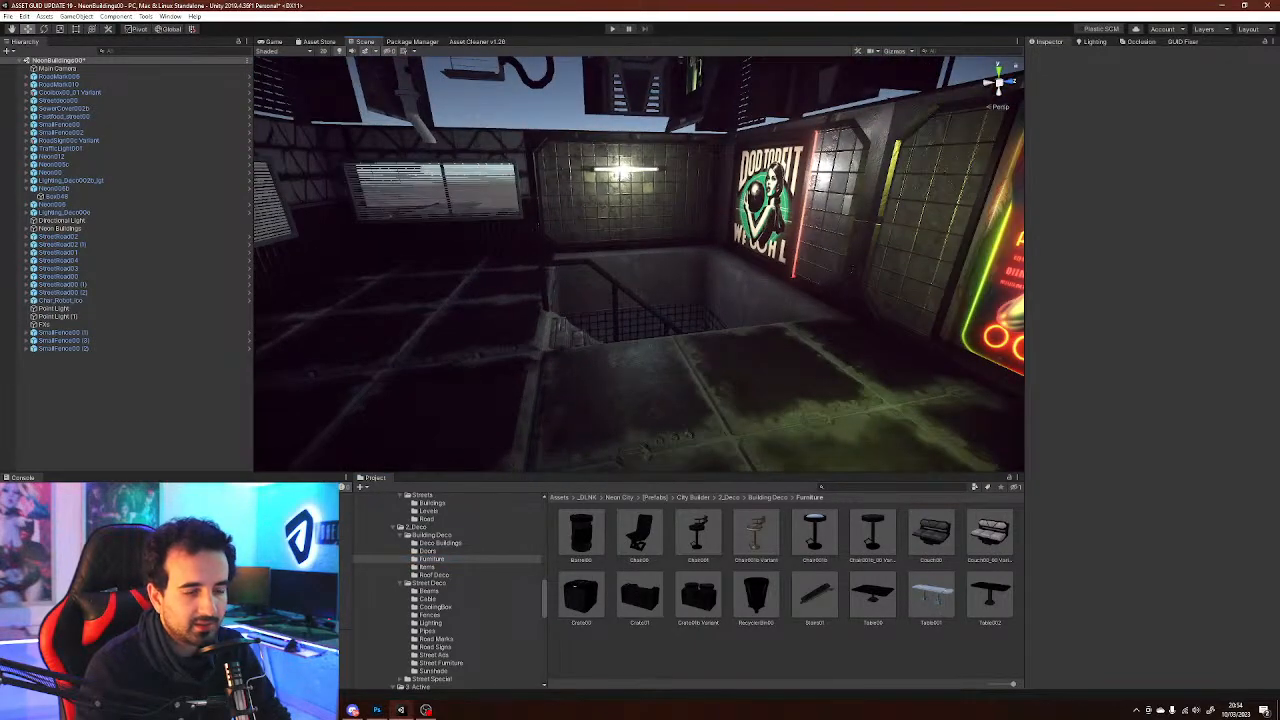
{"action": "left_click_drag", "start_coordinate": [640, 596], "coordinate": [795, 418]}
{"action": "right_click_drag", "start_coordinate": [795, 418], "coordinate": [895, 405]}
{"action": "left_click_drag", "start_coordinate": [591, 349], "coordinate": [692, 272]}
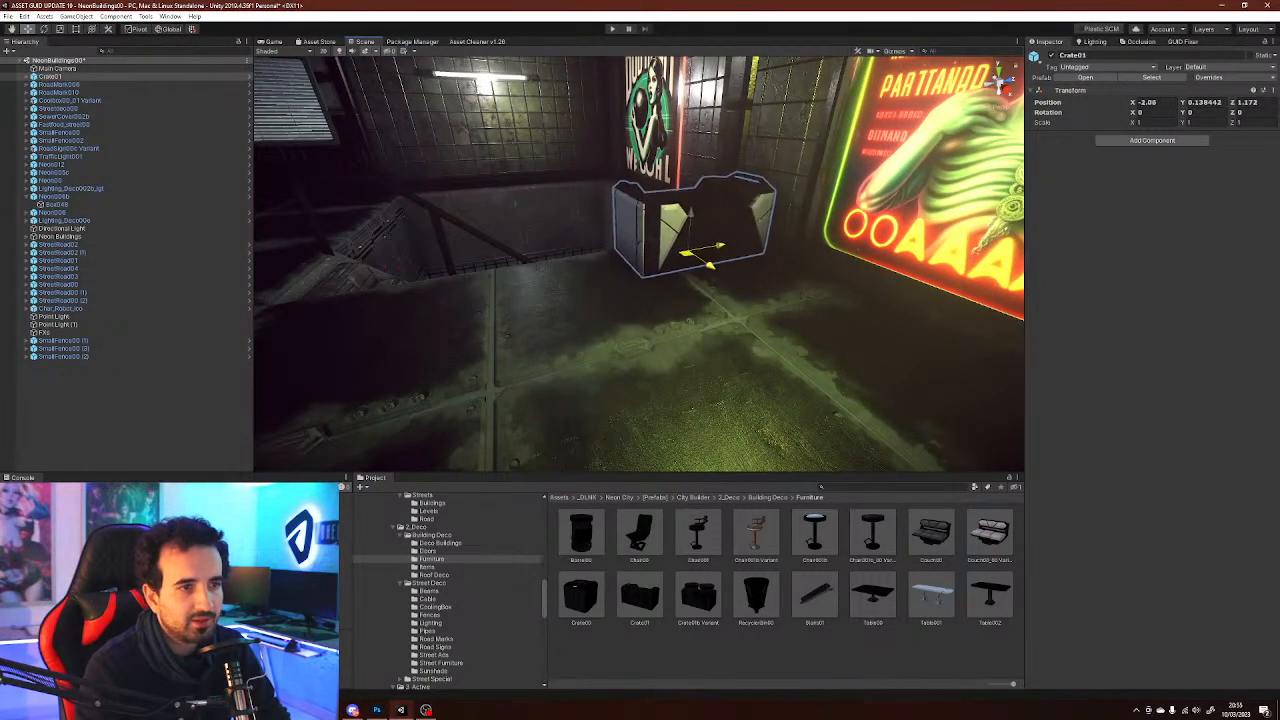
{"action": "right_click_drag", "start_coordinate": [700, 275], "coordinate": [815, 400]}
Place Table01 and Table002 by the windows, rotating Table002 -90° and moving it beside the other table
{"action": "left_click", "coordinate": [740, 655]}
{"action": "right_click_drag", "start_coordinate": [826, 333], "coordinate": [685, 343]}
{"action": "left_click_drag", "start_coordinate": [931, 597], "coordinate": [740, 275]}
{"action": "right_click_drag", "start_coordinate": [740, 275], "coordinate": [630, 280]}
{"action": "left_click_drag", "start_coordinate": [990, 595], "coordinate": [572, 345]}
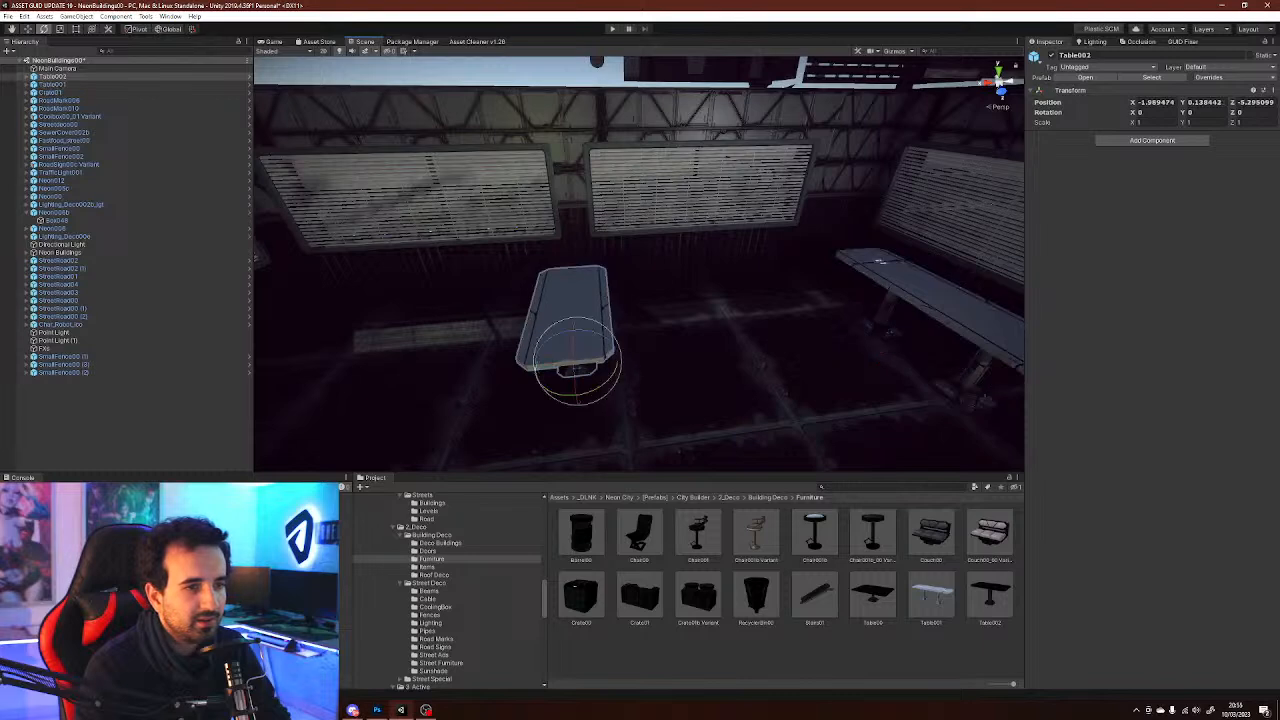
{"action": "left_click_drag", "start_coordinate": [598, 387], "coordinate": [704, 340], "text": "ctrl"}
{"action": "key", "text": "w"}
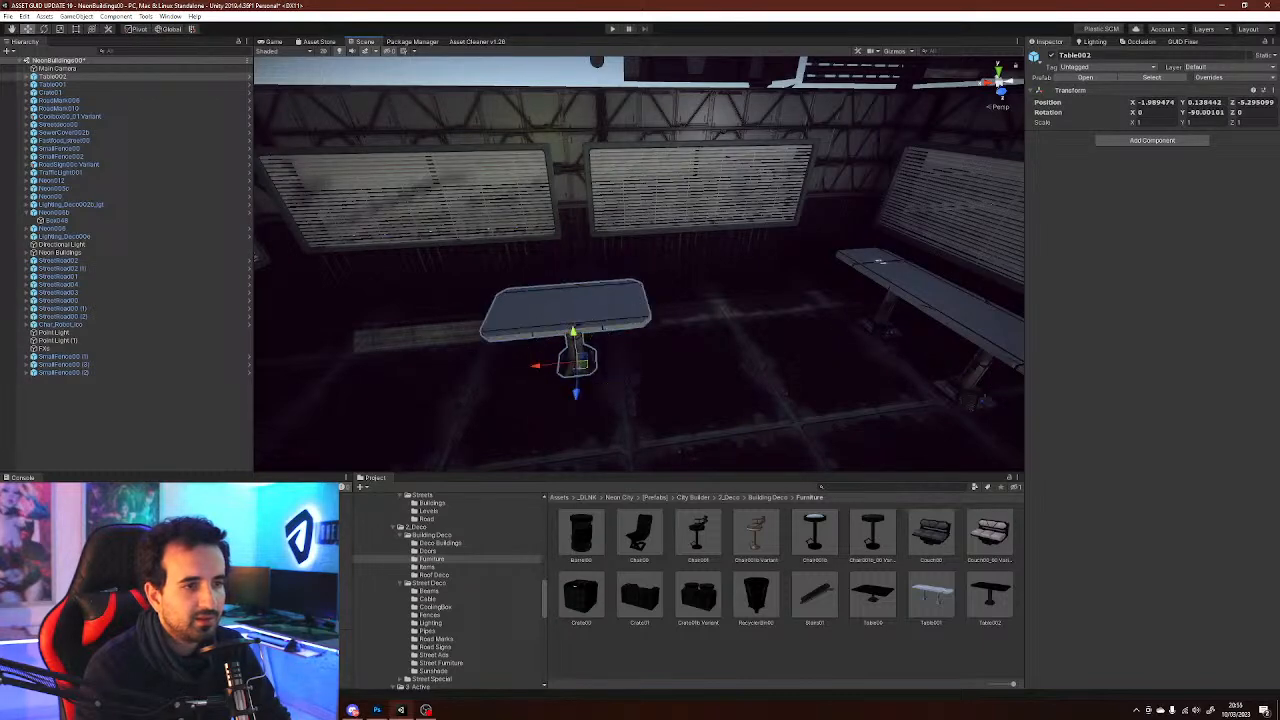
{"action": "left_click_drag", "start_coordinate": [583, 365], "coordinate": [773, 309]}
{"action": "right_click_drag", "start_coordinate": [773, 309], "coordinate": [863, 349]}
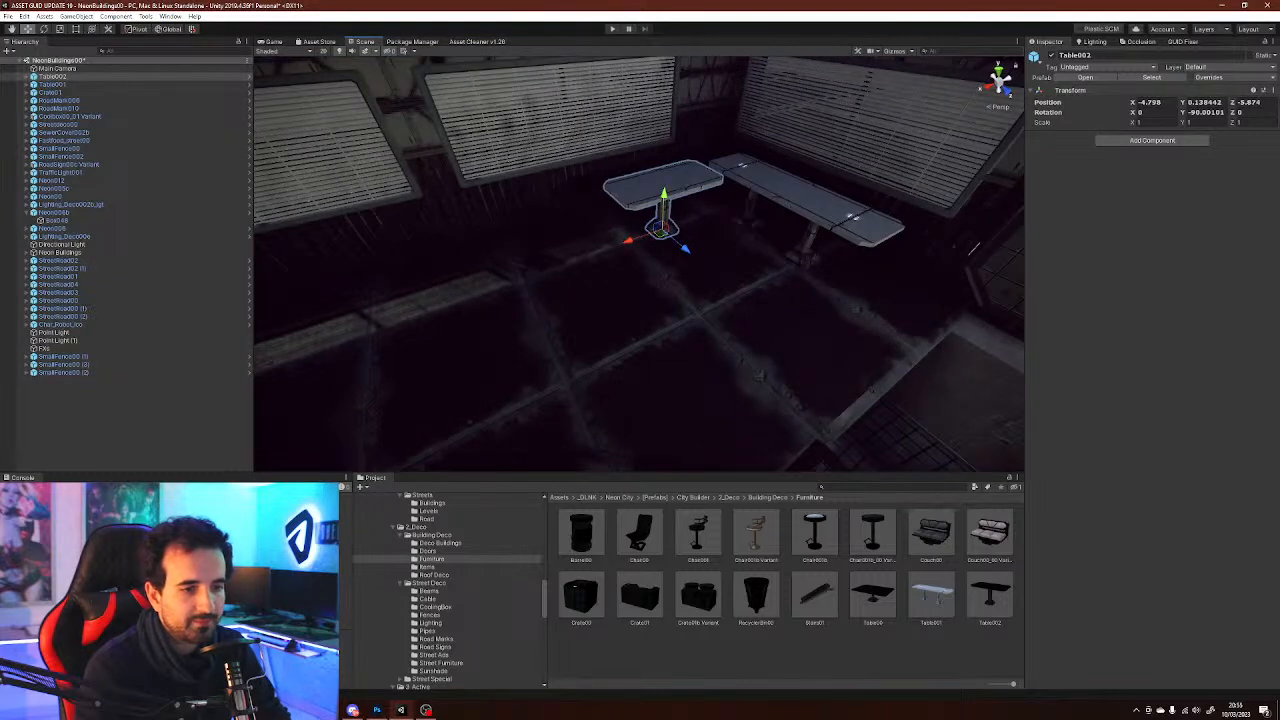
Place a Chair00 next to the tables and rotate it about 49°
{"action": "left_click_drag", "start_coordinate": [640, 535], "coordinate": [702, 276]}
{"action": "key", "text": "e"}
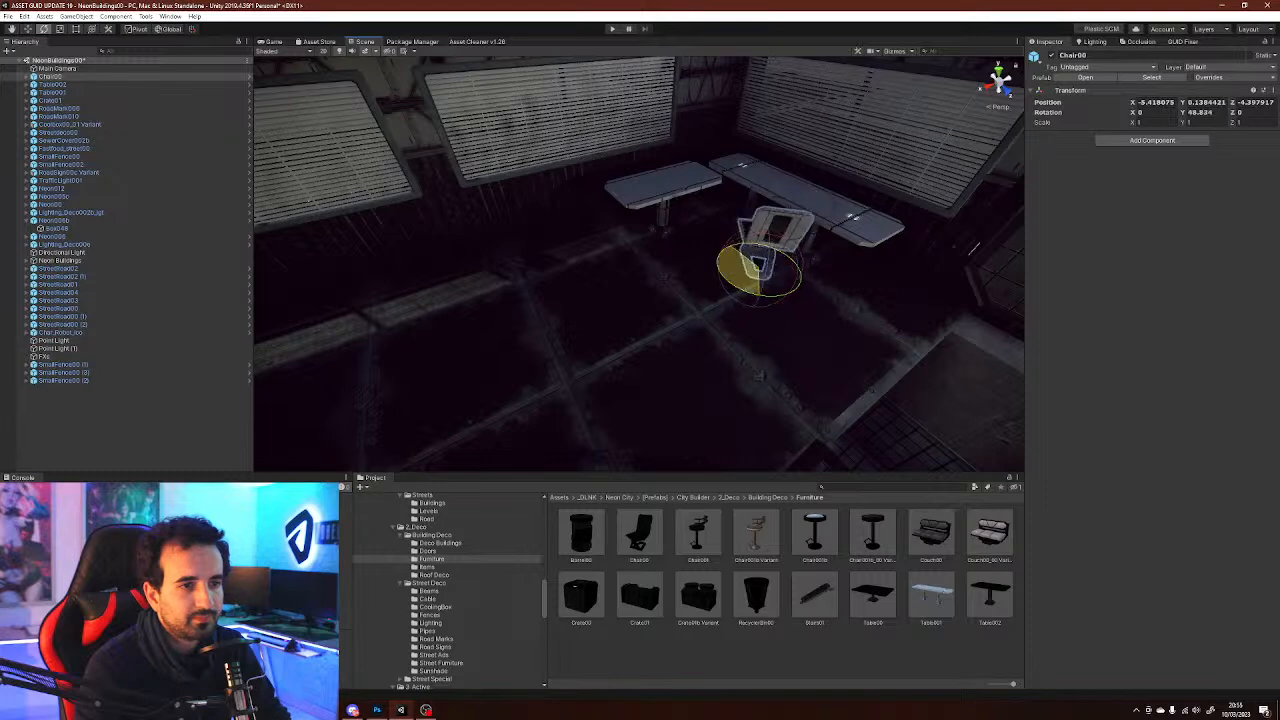
{"action": "left_click_drag", "start_coordinate": [600, 243], "coordinate": [530, 221]}
{"action": "key", "text": "w"}
{"action": "left_click_drag", "start_coordinate": [758, 267], "coordinate": [731, 257]}
Place a Couch00 under the window rotated -90°, then duplicate it and set the copy beside it
{"action": "left_click", "coordinate": [690, 330]}
{"action": "right_click_drag", "start_coordinate": [690, 330], "coordinate": [495, 290]}
{"action": "left_click_drag", "start_coordinate": [931, 535], "coordinate": [588, 300]}
{"action": "key", "text": "e"}
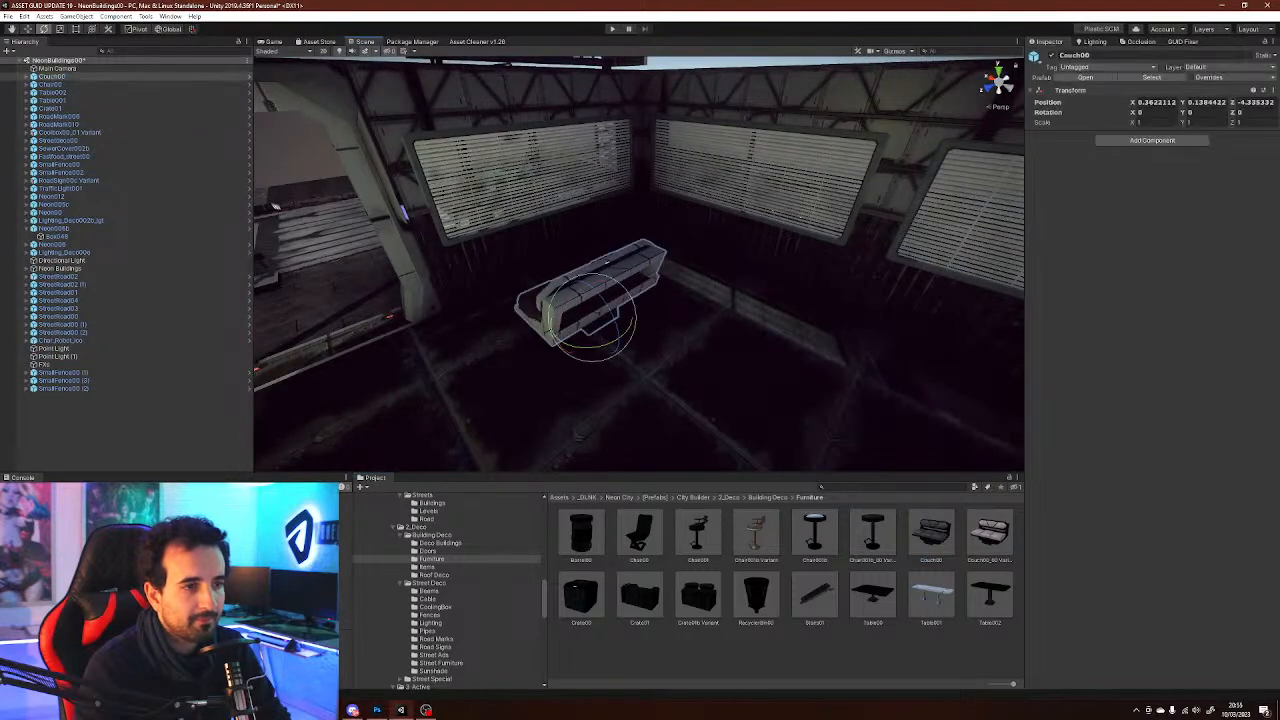
{"action": "left_click_drag", "start_coordinate": [600, 355], "coordinate": [732, 302]}
{"action": "key", "text": "w"}
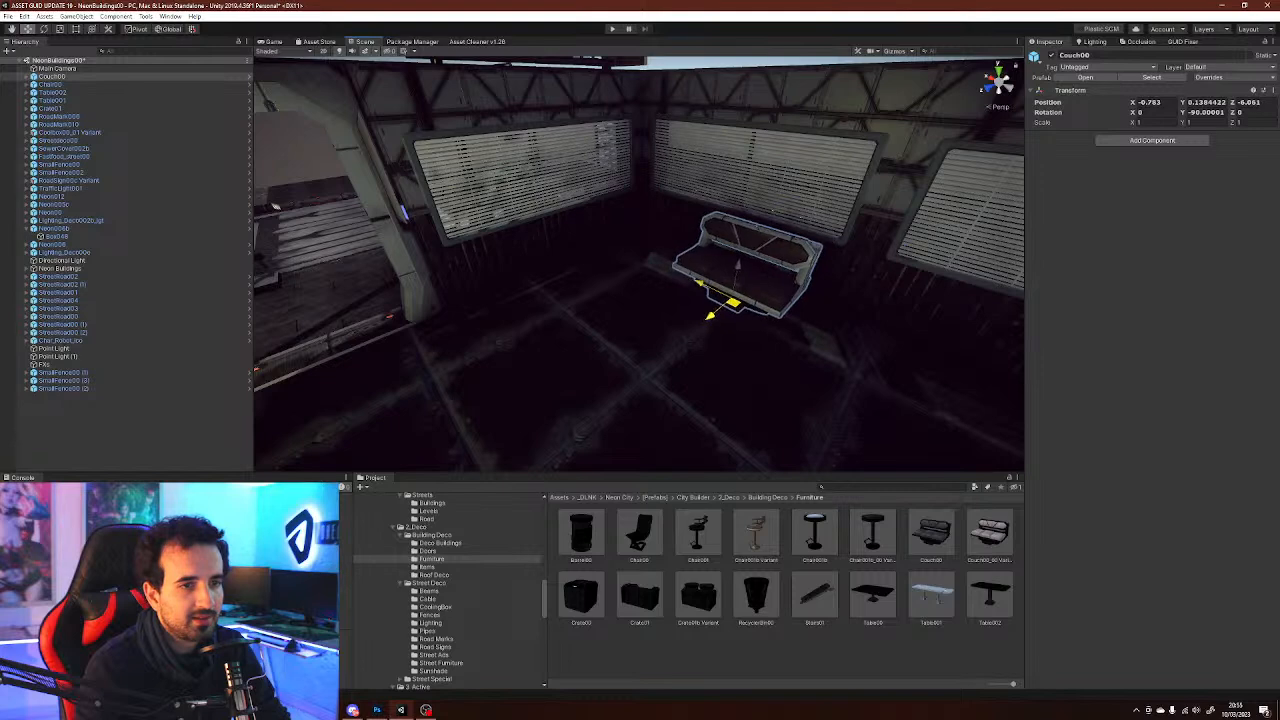
{"action": "key", "text": "f"}
{"action": "left_click_drag", "start_coordinate": [566, 265], "coordinate": [620, 263]}
{"action": "key", "text": "ctrl+d"}
{"action": "right_click_drag", "start_coordinate": [620, 263], "coordinate": [560, 262]}
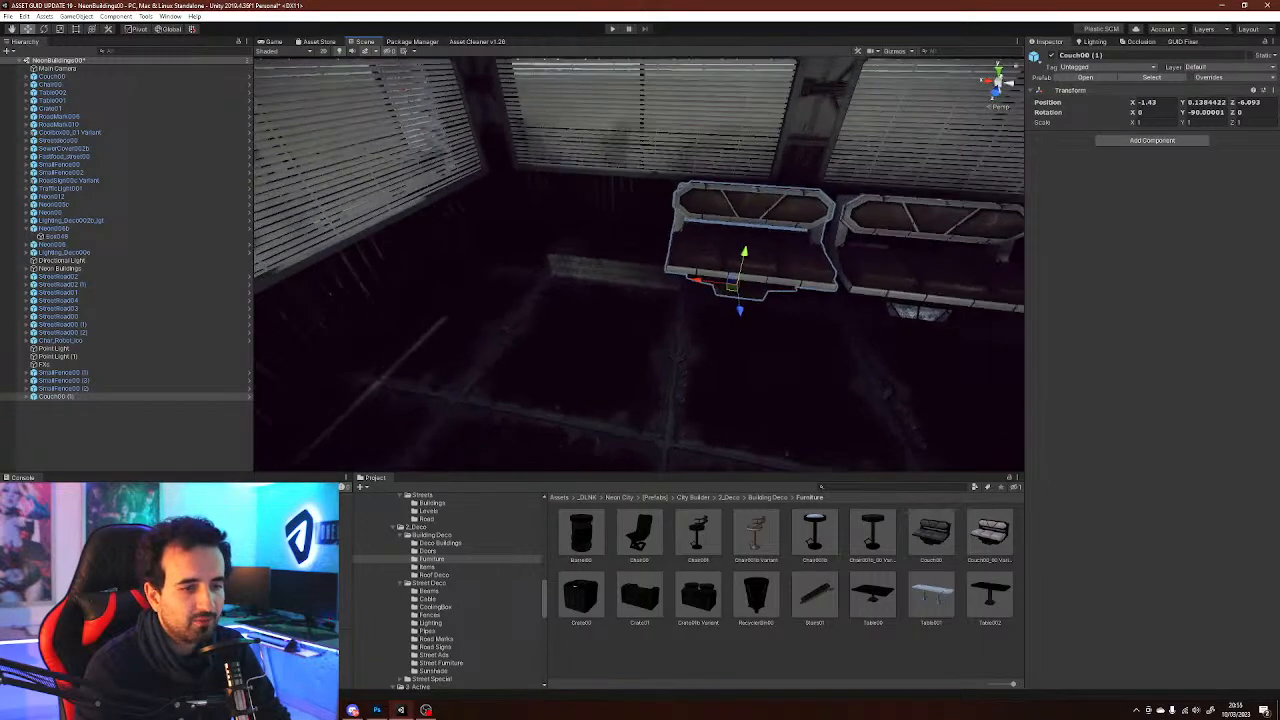
Place barrels in the corner below the stairwell, duplicating and rotating one
{"action": "left_click", "coordinate": [560, 330]}
{"action": "right_click_drag", "start_coordinate": [560, 330], "coordinate": [390, 300]}
{"action": "right_click_drag", "start_coordinate": [378, 198], "coordinate": [272, 255]}
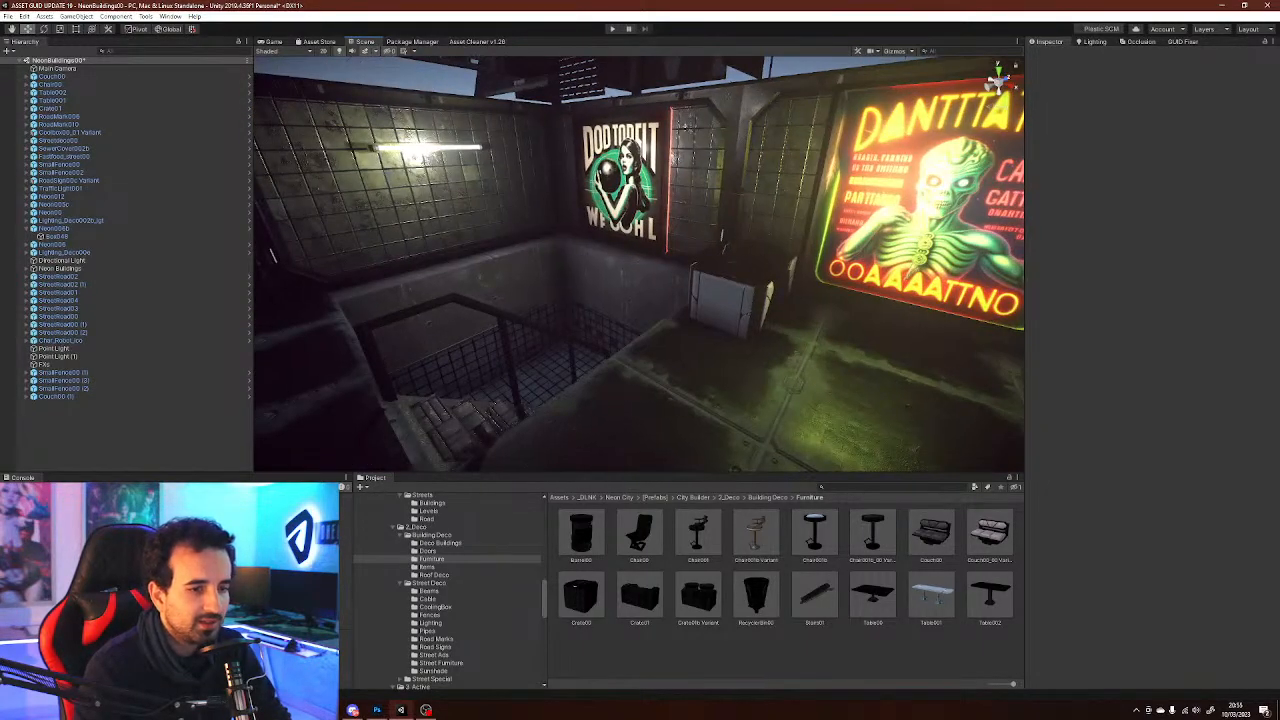
{"action": "left_click_drag", "start_coordinate": [756, 597], "coordinate": [544, 345]}
{"action": "right_click_drag", "start_coordinate": [544, 345], "coordinate": [385, 480]}
{"action": "left_click_drag", "start_coordinate": [709, 291], "coordinate": [558, 404]}
{"action": "left_click_drag", "start_coordinate": [560, 400], "coordinate": [320, 345]}
{"action": "key", "text": "e"}
{"action": "left_click_drag", "start_coordinate": [640, 345], "coordinate": [637, 394], "text": "alt"}
{"action": "key", "text": "w"}
{"action": "key", "text": "ctrl+d"}
{"action": "key", "text": "e"}
{"action": "right_click_drag", "start_coordinate": [637, 394], "coordinate": [648, 394]}
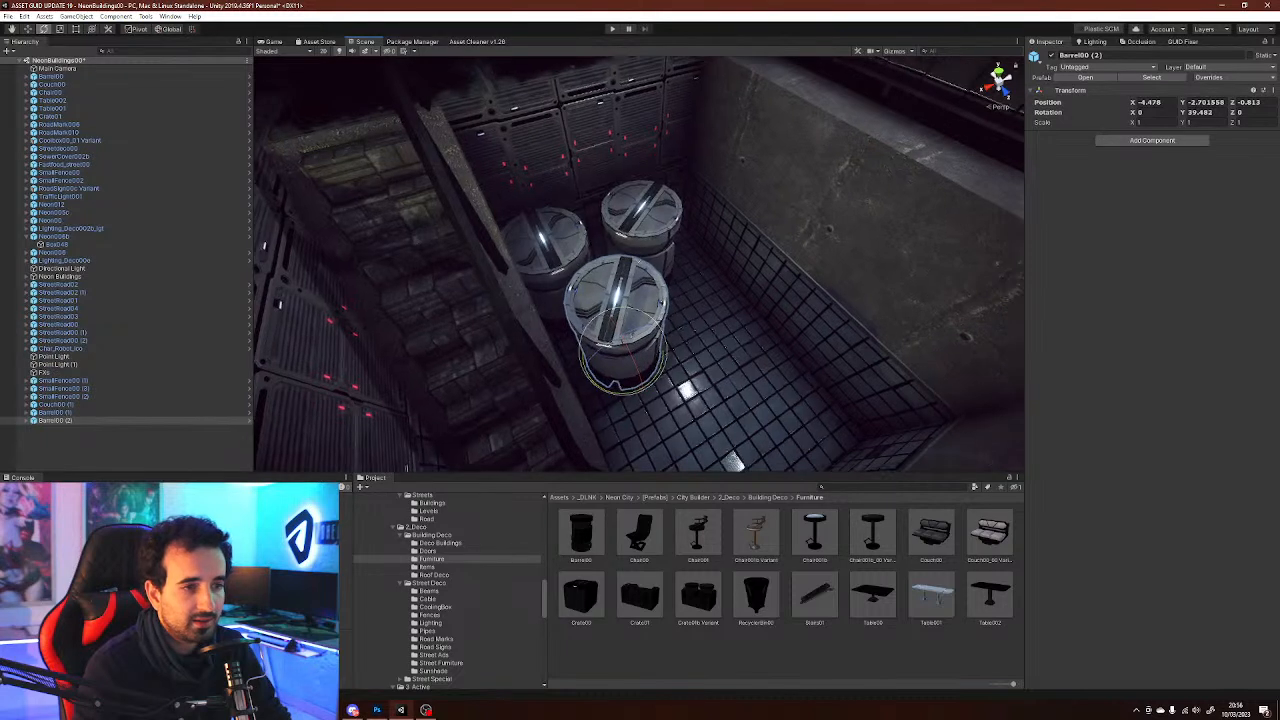
{"action": "left_click_drag", "start_coordinate": [756, 596], "coordinate": [740, 388]}
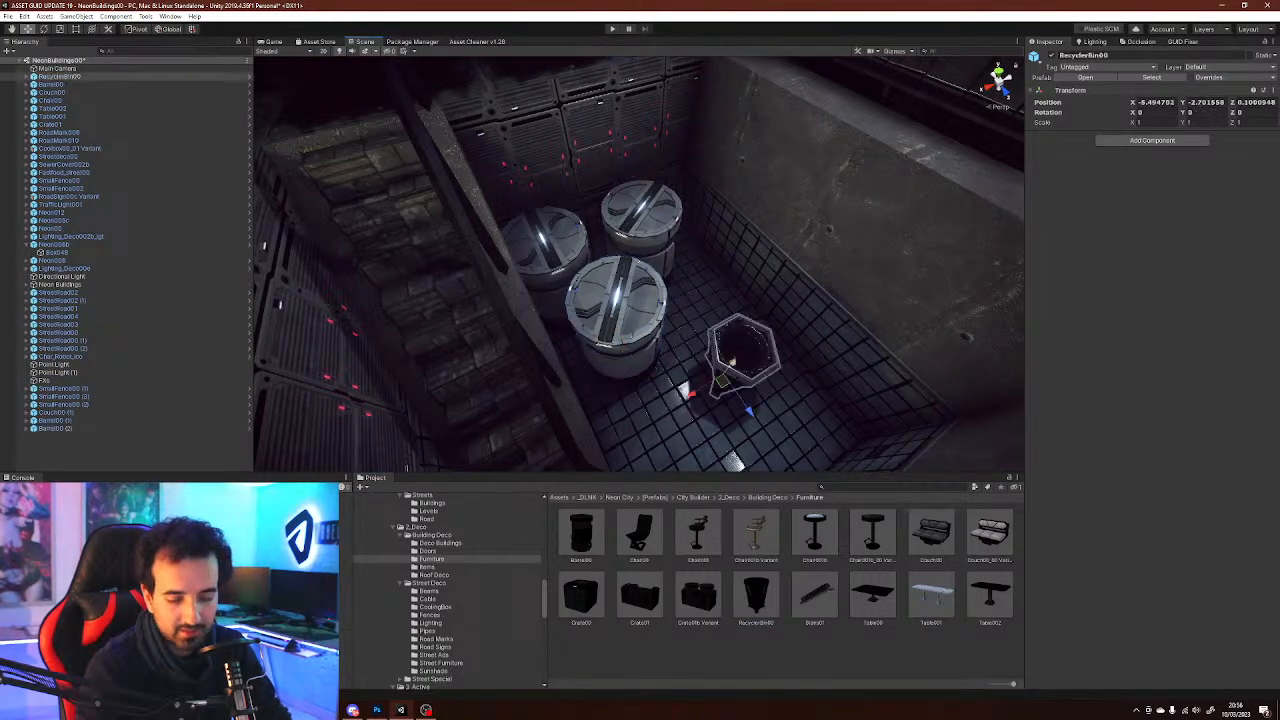
{"action": "key", "text": "Delete"}
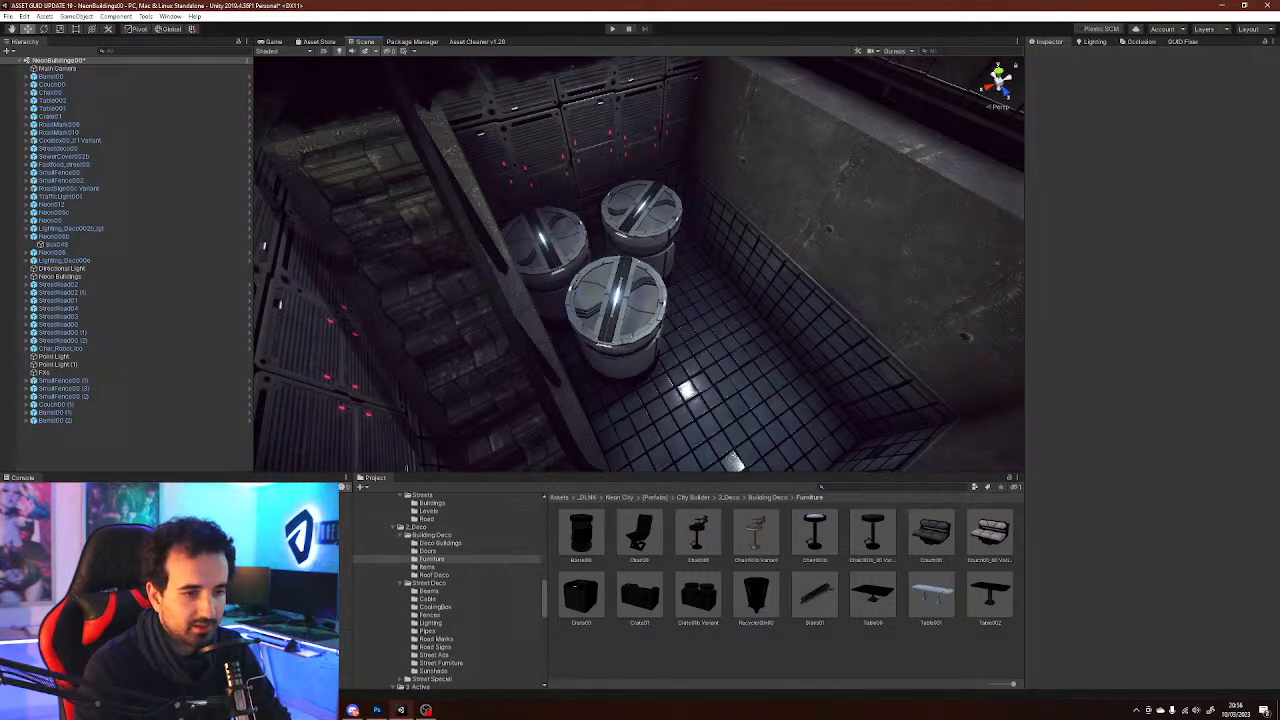
Place Crate01b Variant barrel crates along the stairwell wall, duplicating one and rotating it 90°
{"action": "left_click_drag", "start_coordinate": [698, 596], "coordinate": [790, 412]}
{"action": "key", "text": "ctrl+d"}
{"action": "key", "text": "e"}
{"action": "right_click_drag", "start_coordinate": [790, 412], "coordinate": [850, 445]}
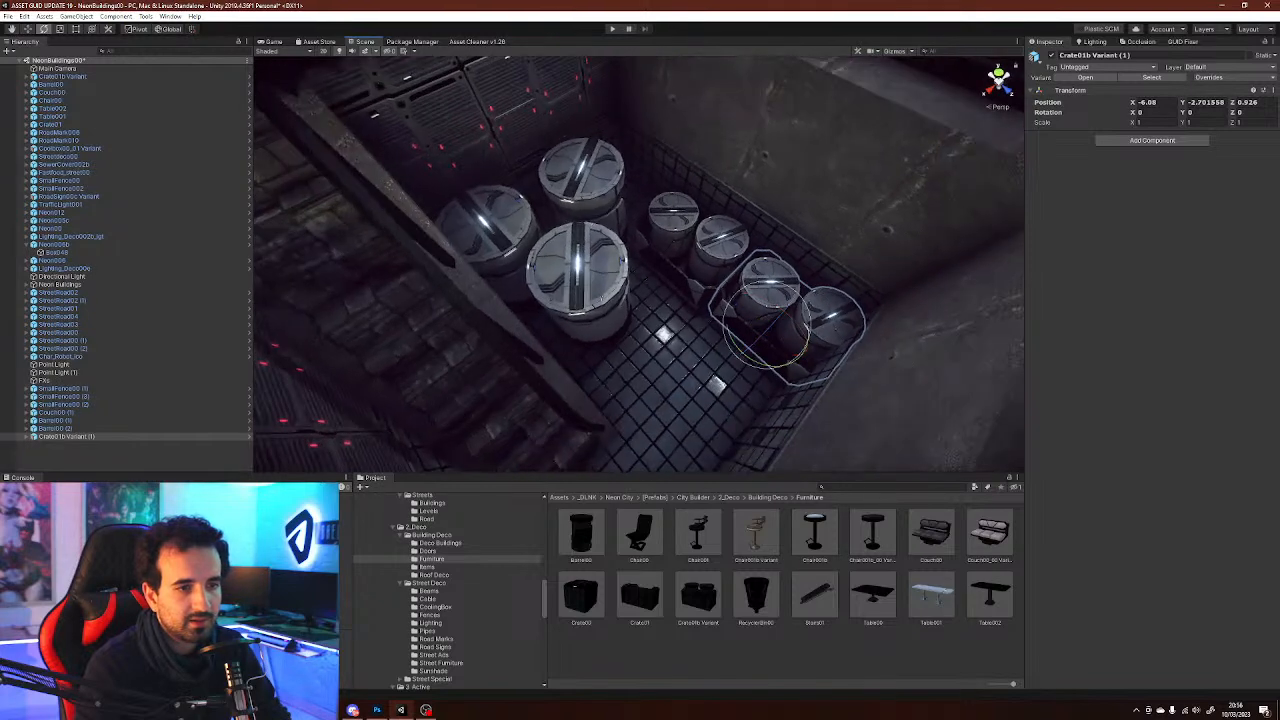
{"action": "mouse_move", "coordinate": [754, 360]}
{"action": "left_mouse_down", "text": "ctrl"}
{"action": "mouse_move", "coordinate": [685, 328]}
{"action": "mouse_move", "coordinate": [726, 362]}
{"action": "mouse_move", "coordinate": [733, 352]}
{"action": "left_mouse_up", "text": "ctrl"}
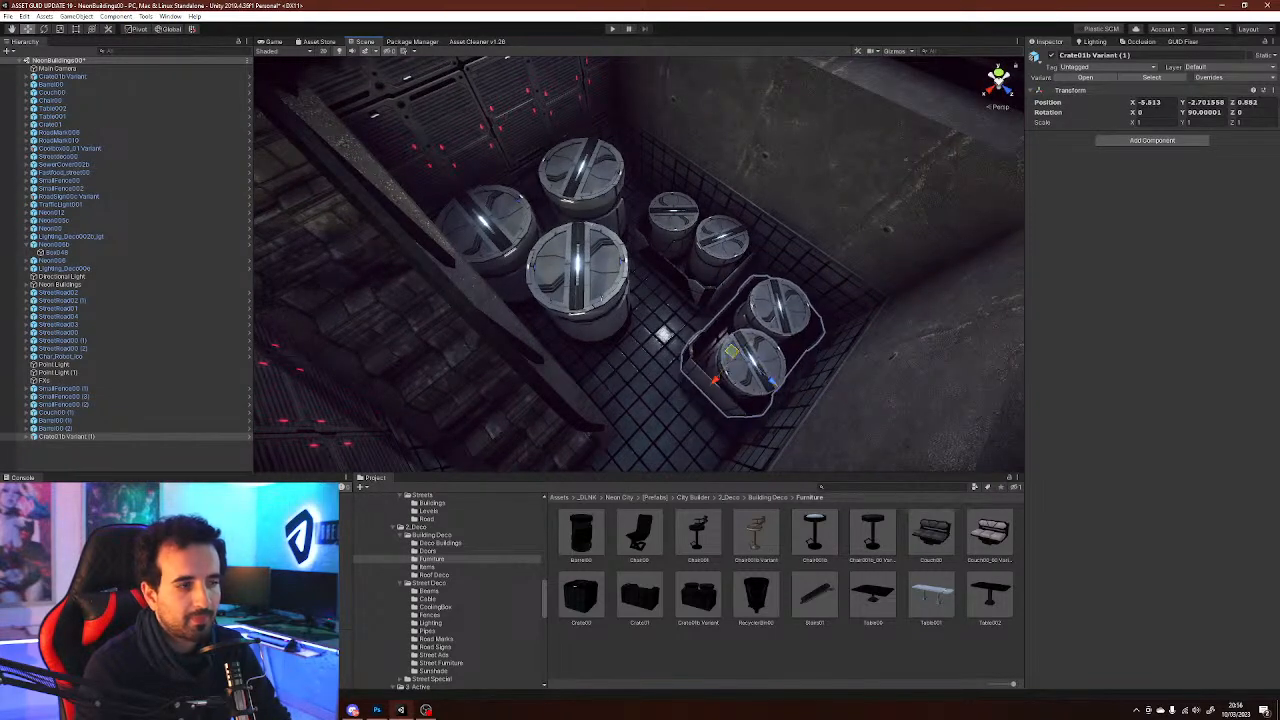
{"action": "right_click_drag", "start_coordinate": [733, 352], "coordinate": [580, 240]}
{"action": "right_click_drag", "start_coordinate": [745, 455], "coordinate": [590, 374]}
Place a RecyclerBin00 on the floor near the couches
{"action": "left_click", "coordinate": [660, 90]}
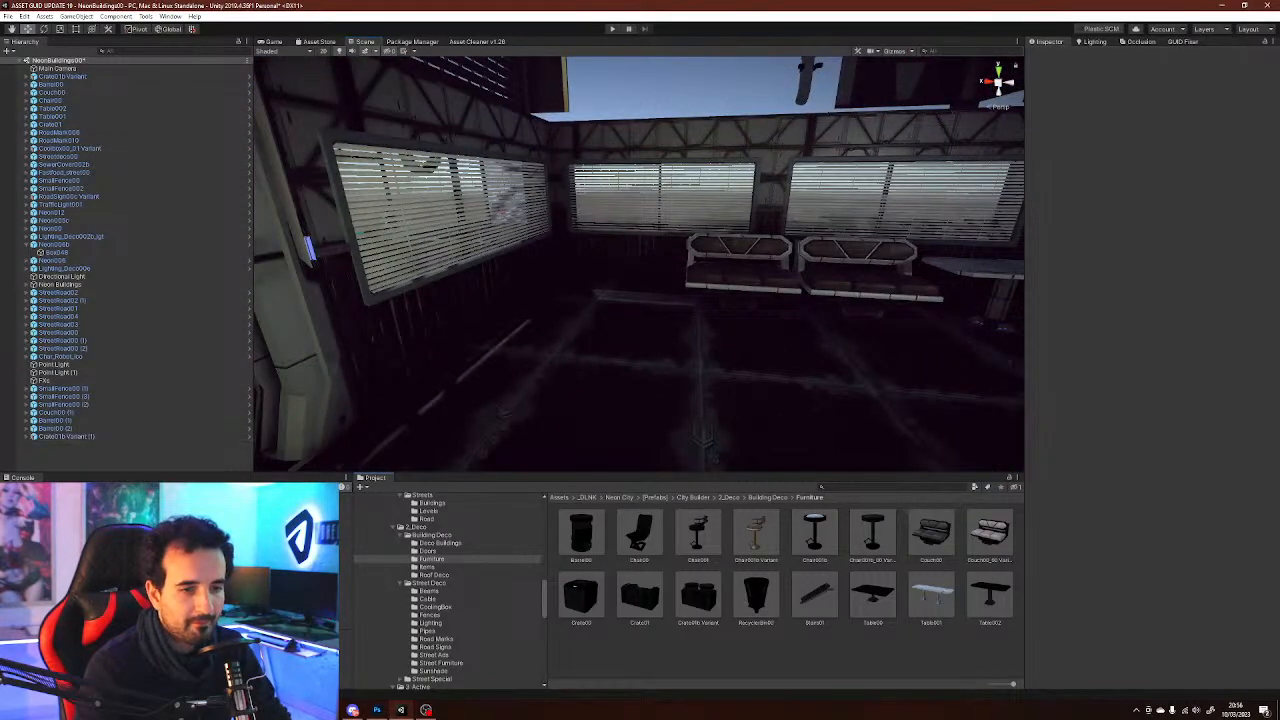
{"action": "left_click", "coordinate": [815, 594]}
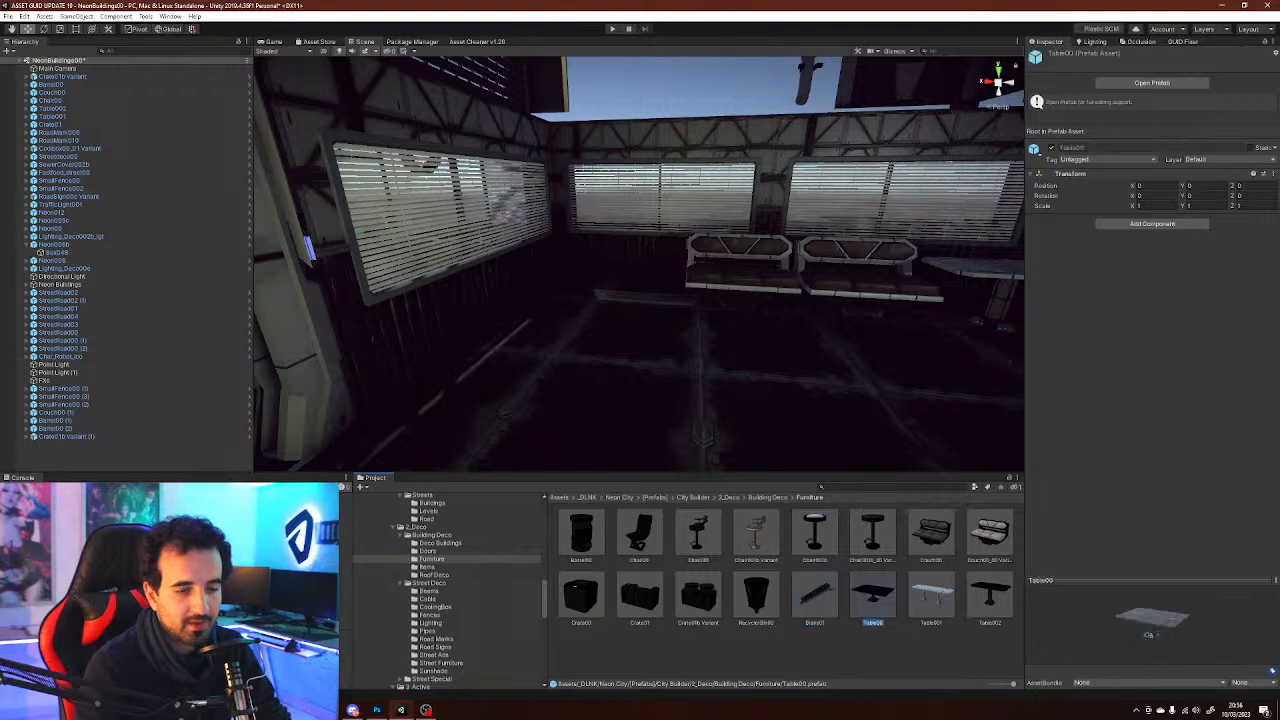
{"action": "right_click_drag", "start_coordinate": [700, 335], "coordinate": [755, 324]}
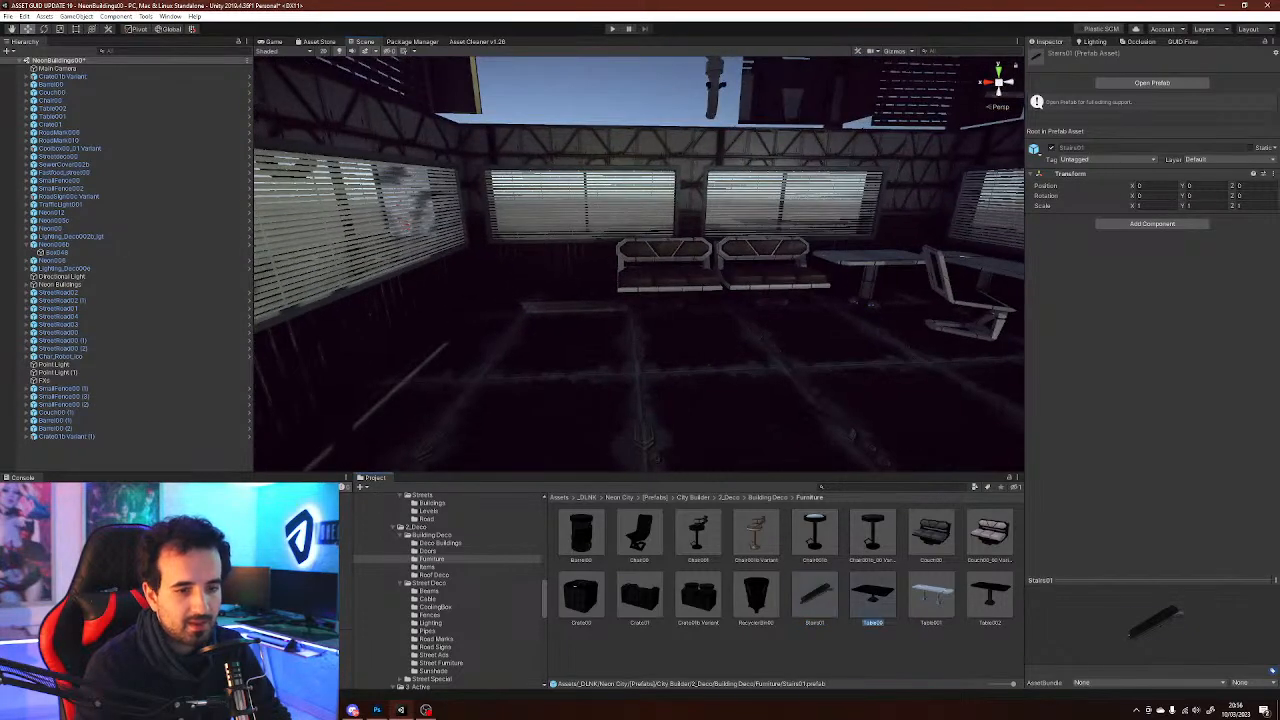
{"action": "left_click_drag", "start_coordinate": [756, 598], "coordinate": [440, 402]}
{"action": "key", "text": "f"}
{"action": "right_click_drag", "start_coordinate": [620, 290], "coordinate": [700, 318]}
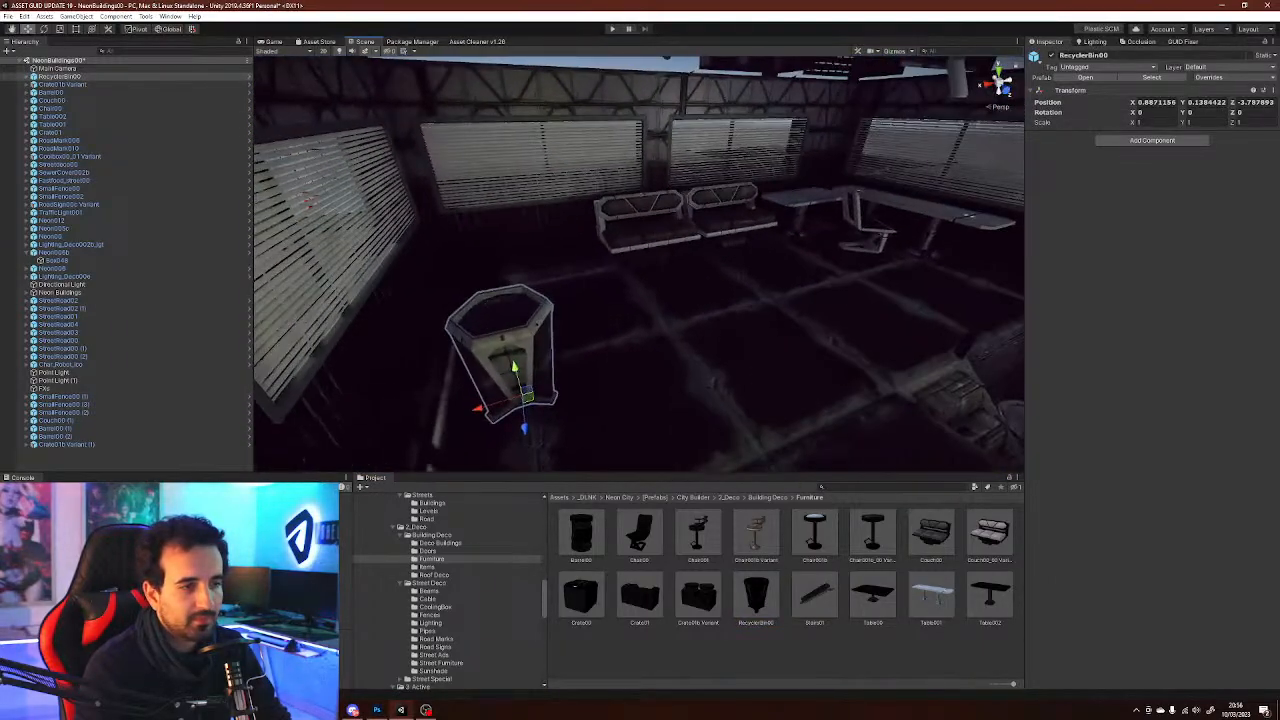
{"action": "right_click_drag", "start_coordinate": [620, 300], "coordinate": [835, 340]}
{"action": "left_click", "coordinate": [815, 597]}
{"action": "left_click_drag", "start_coordinate": [815, 597], "coordinate": [735, 276]}
{"action": "key", "text": "e"}
{"action": "right_click_drag", "start_coordinate": [735, 276], "coordinate": [565, 200]}
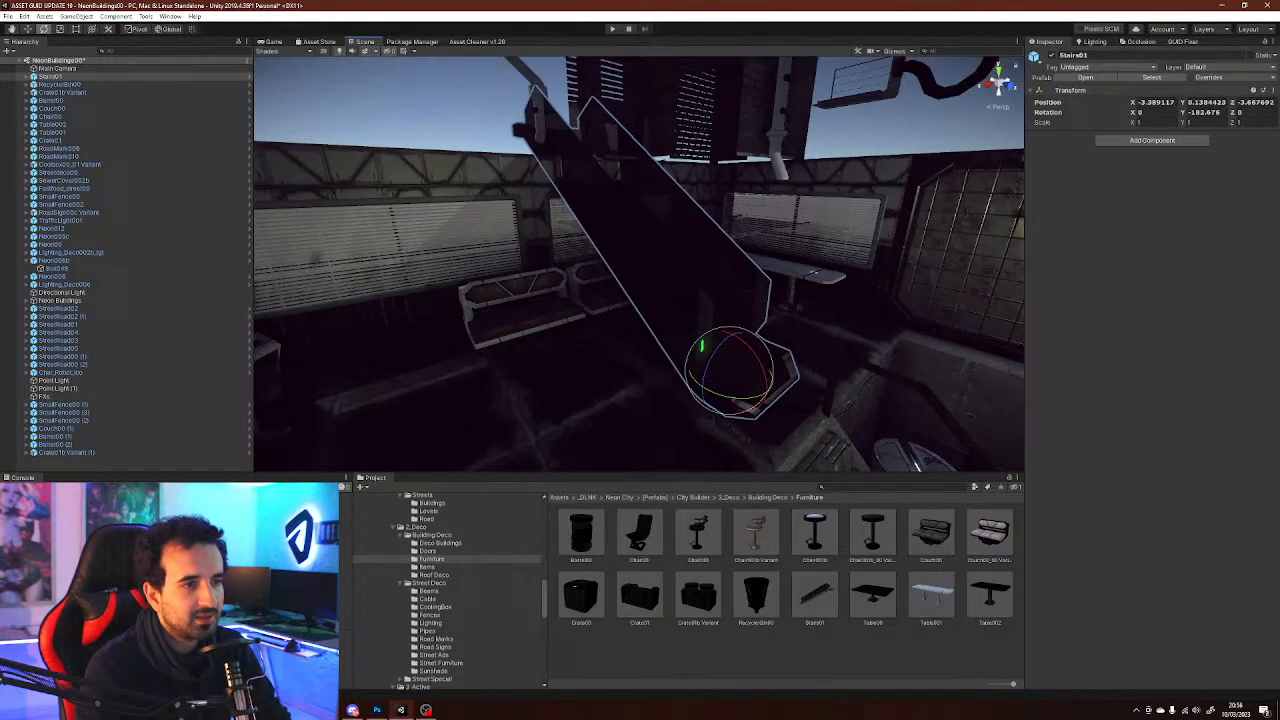
{"action": "key", "text": "Delete"}
Place bowls, a cup and utensils from the Items folder on the table by the window
{"action": "right_click_drag", "start_coordinate": [640, 260], "coordinate": [760, 460]}
{"action": "key", "text": "w"}
{"action": "left_click", "coordinate": [426, 567]}
{"action": "right_click_drag", "start_coordinate": [700, 330], "coordinate": [650, 314]}
{"action": "key", "text": "w"}
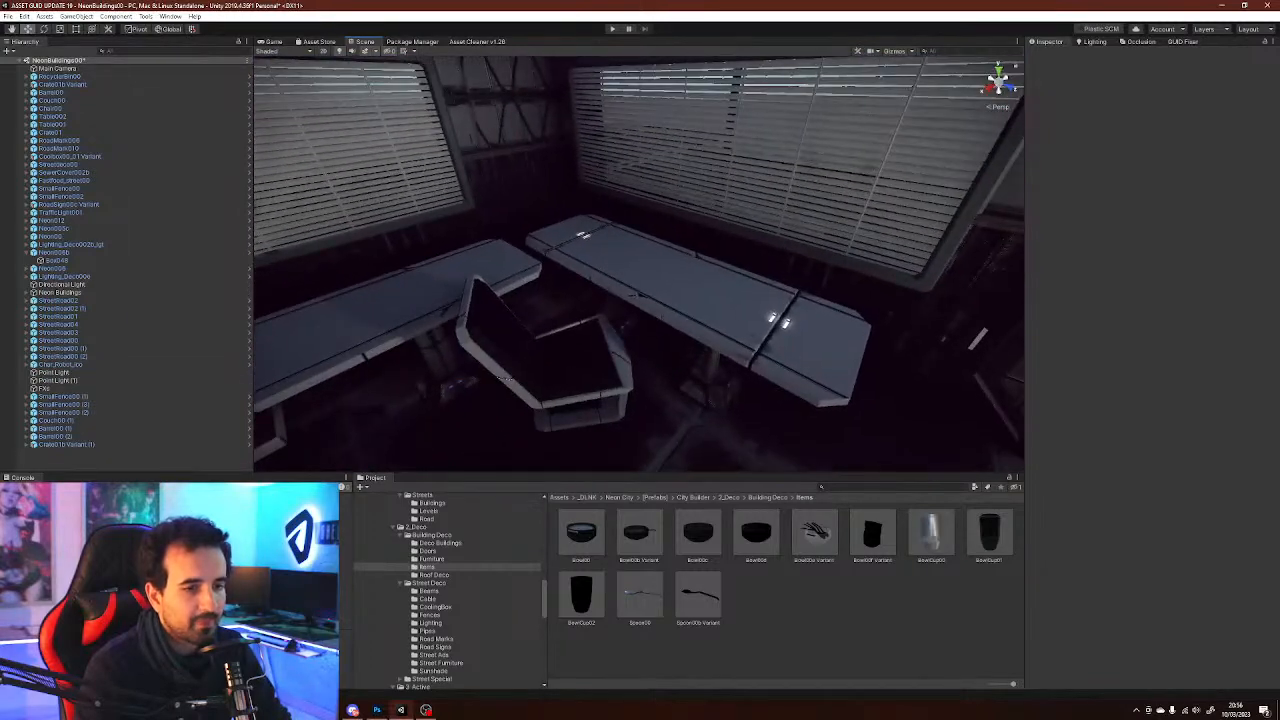
{"action": "left_click_drag", "start_coordinate": [746, 334], "coordinate": [747, 335]}
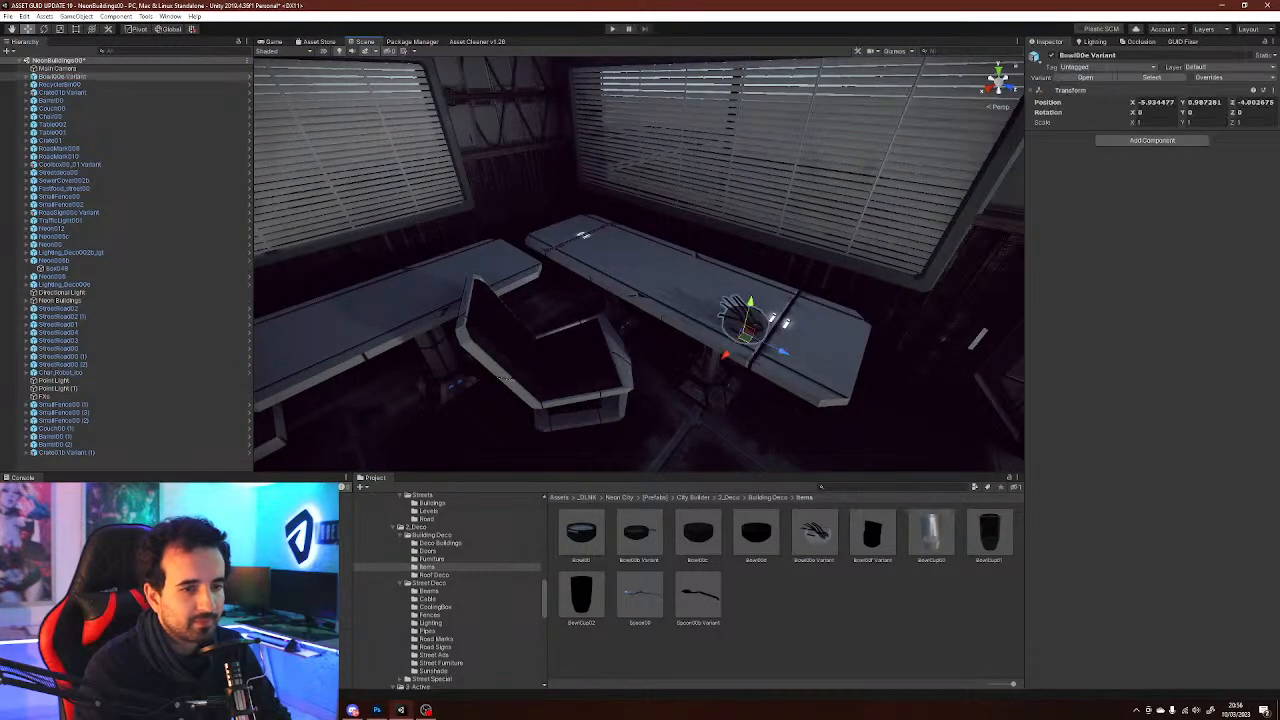
{"action": "left_click_drag", "start_coordinate": [685, 275], "coordinate": [647, 279]}
{"action": "left_click", "coordinate": [800, 622]}
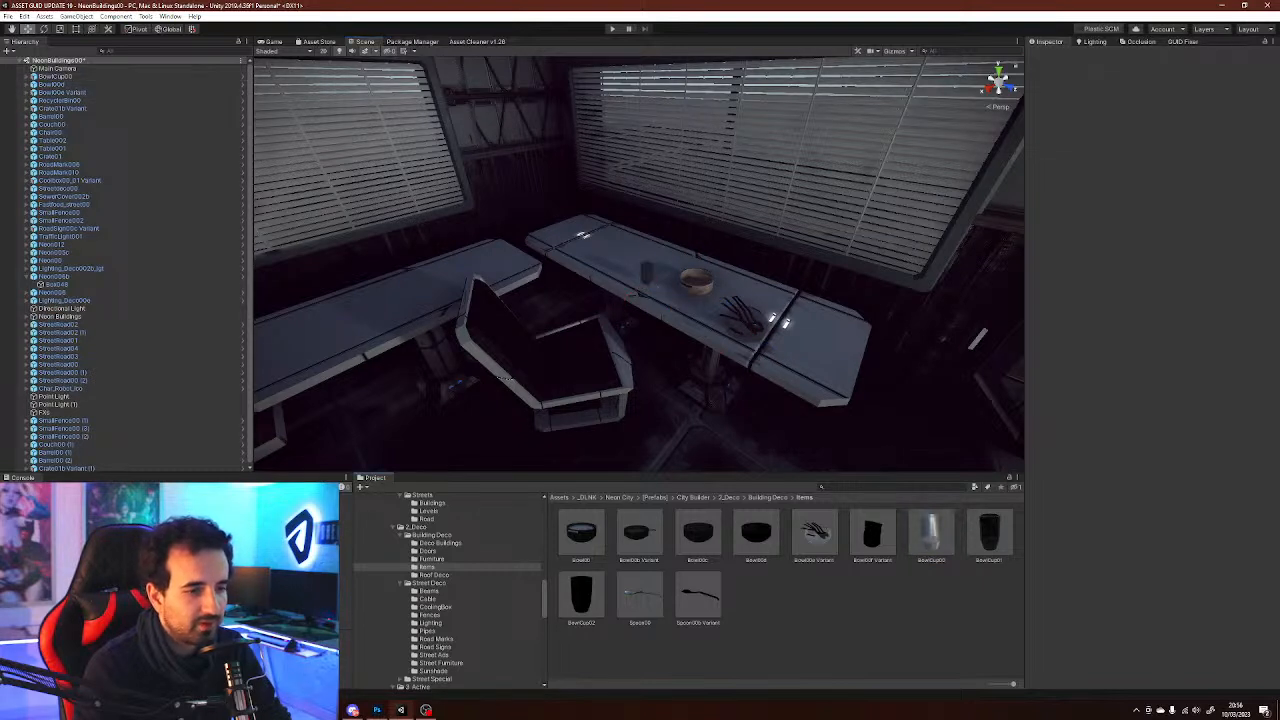
{"action": "left_click_drag", "start_coordinate": [581, 534], "coordinate": [590, 240]}
{"action": "key", "text": "f"}
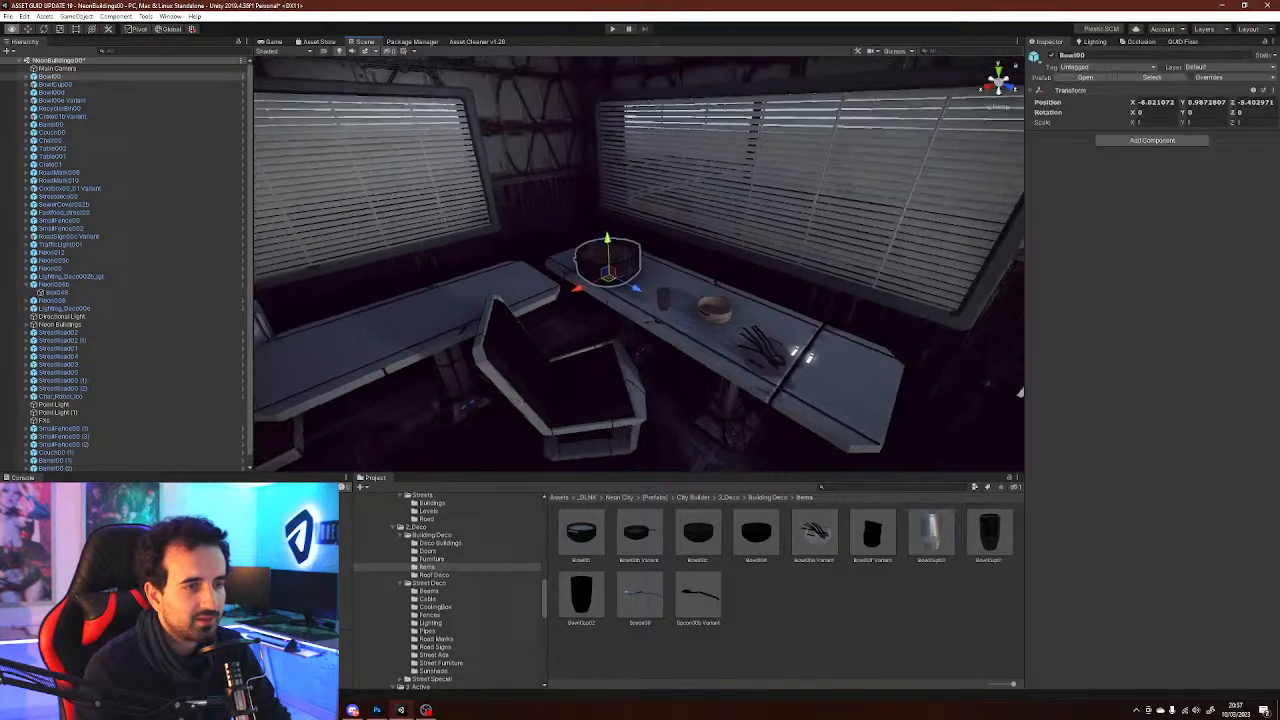
{"action": "scroll", "coordinate": [640, 264], "scroll_direction": "down", "scroll_amount": 10}
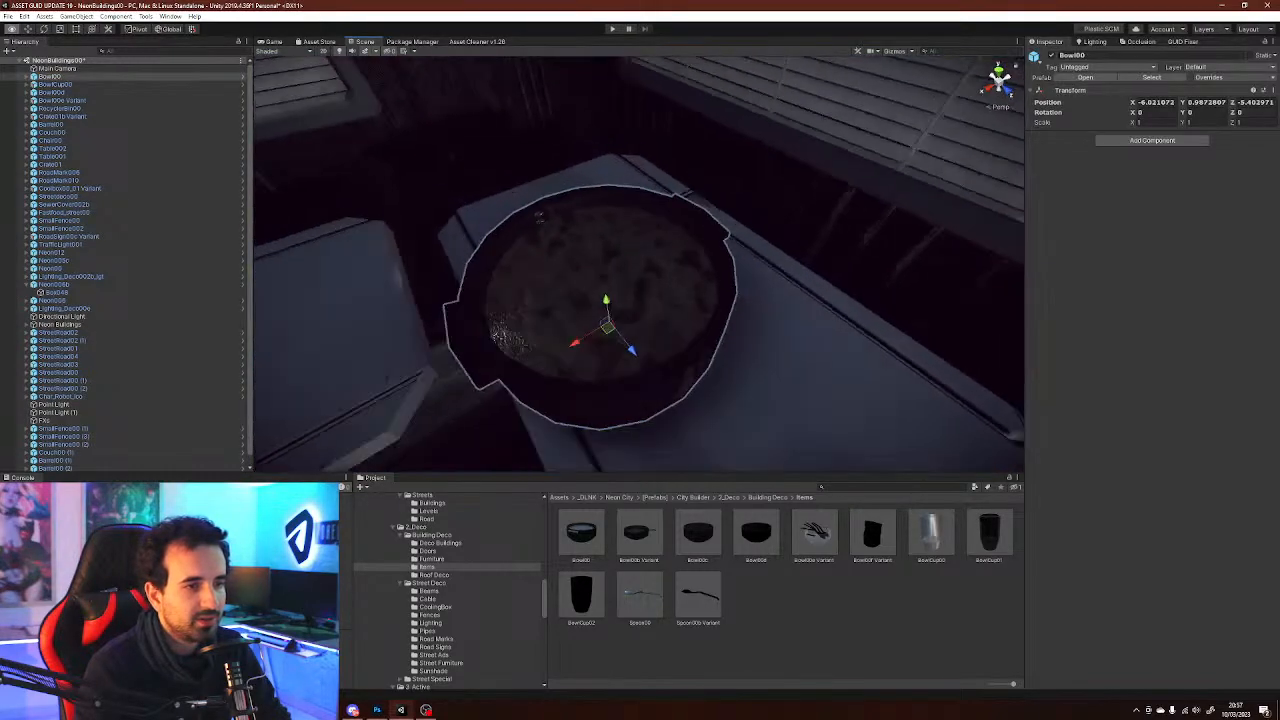
{"action": "left_click", "coordinate": [800, 622]}
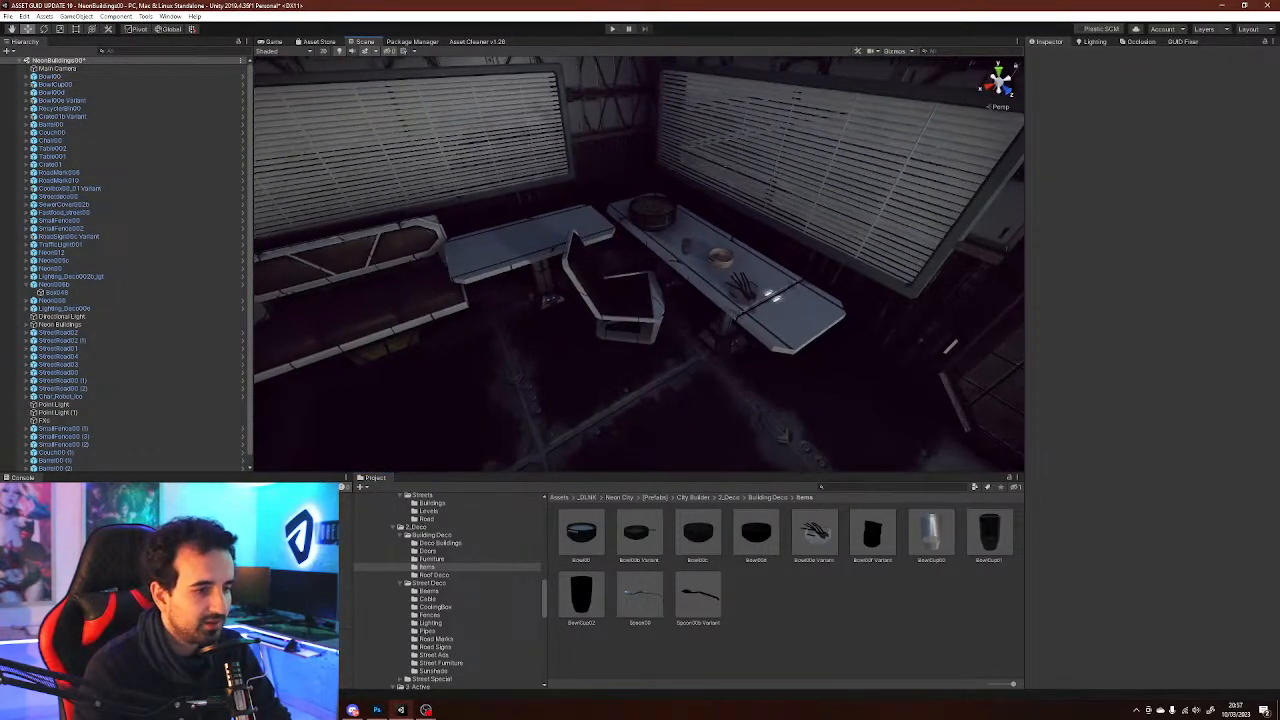
Browse back up through the prefab folders to the Streets Levels folder
{"action": "left_click", "coordinate": [434, 575]}
{"action": "key", "text": "Up"}
{"action": "key", "text": "Up"}
{"action": "key", "text": "Up"}
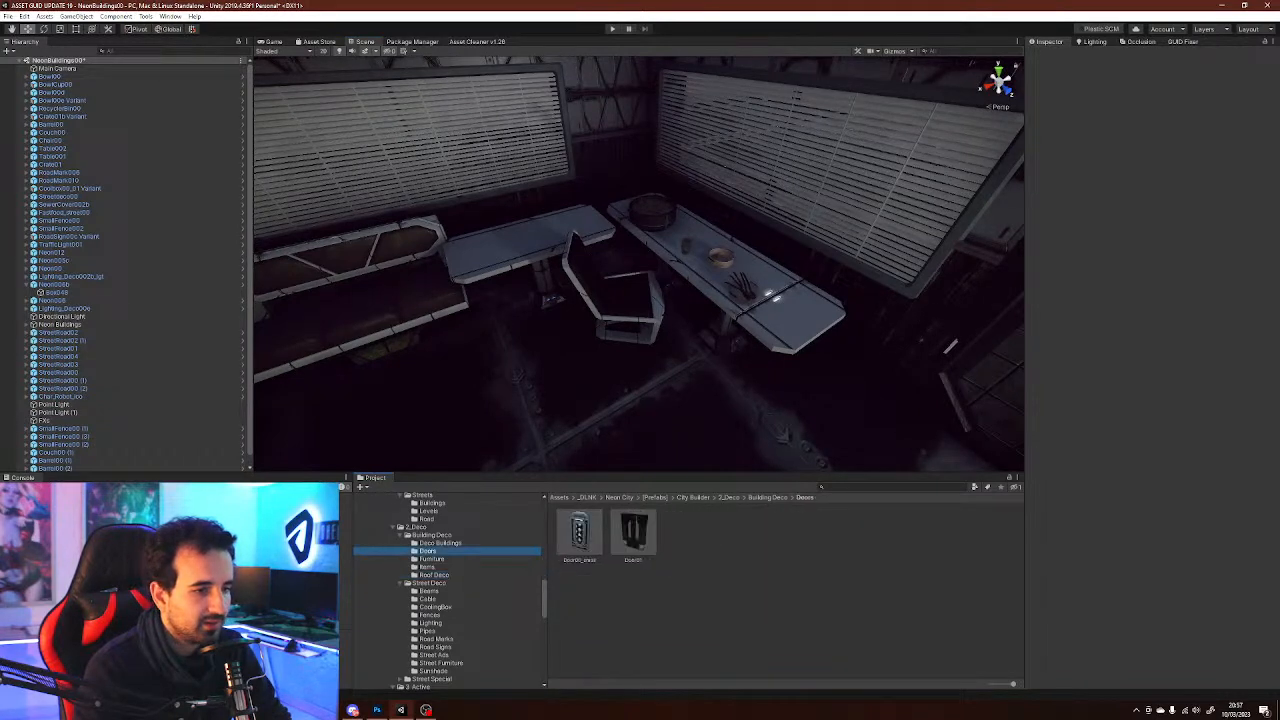
{"action": "key", "text": "Up"}
{"action": "key", "text": "Up"}
{"action": "key", "text": "Up"}
{"action": "key", "text": "Up"}
{"action": "key", "text": "Up"}
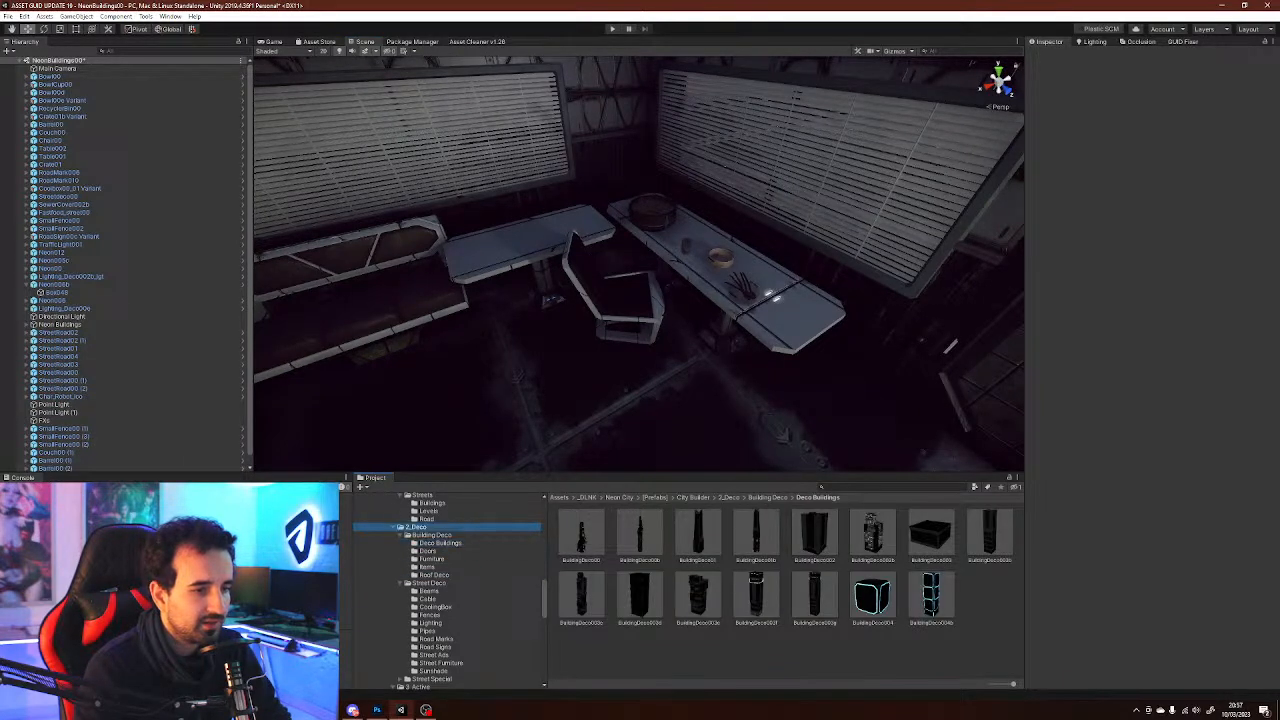
{"action": "key", "text": "Up"}
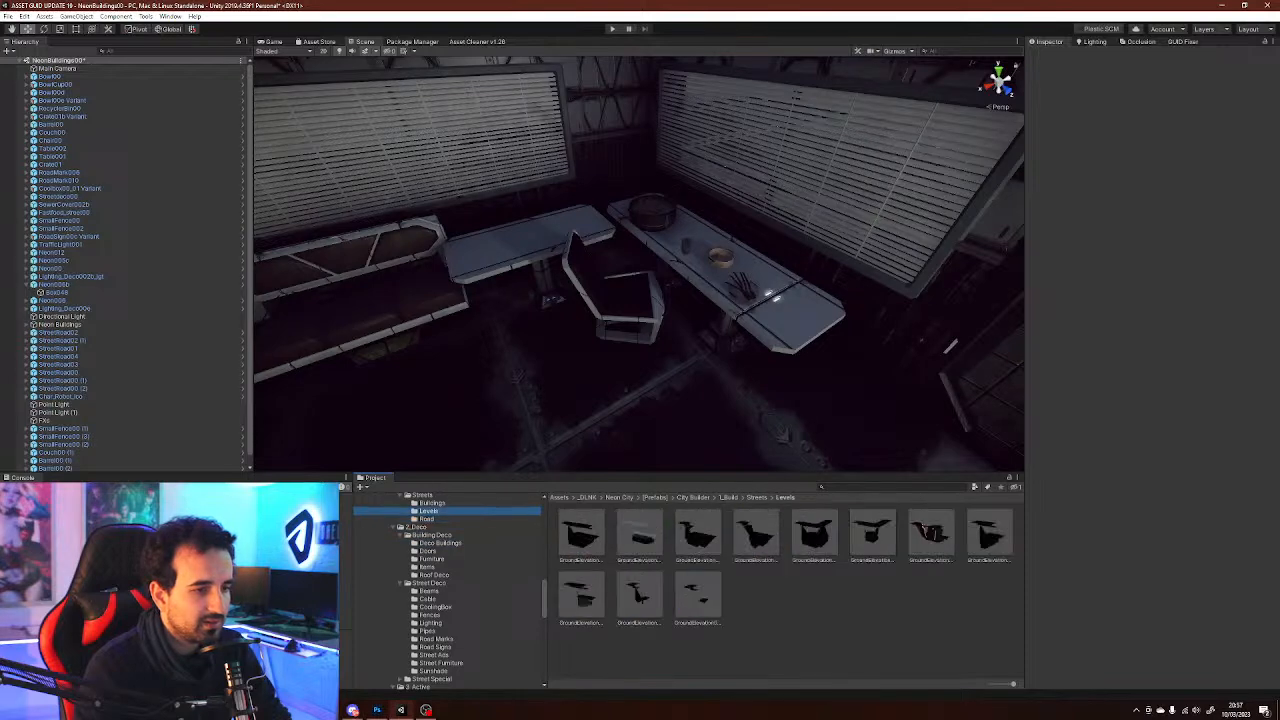
Browse down through the Building Deco prefab folders to Roof Deco
{"action": "key", "text": "Down"}
{"action": "key", "text": "Down"}
{"action": "key", "text": "Down"}
{"action": "key", "text": "Down"}
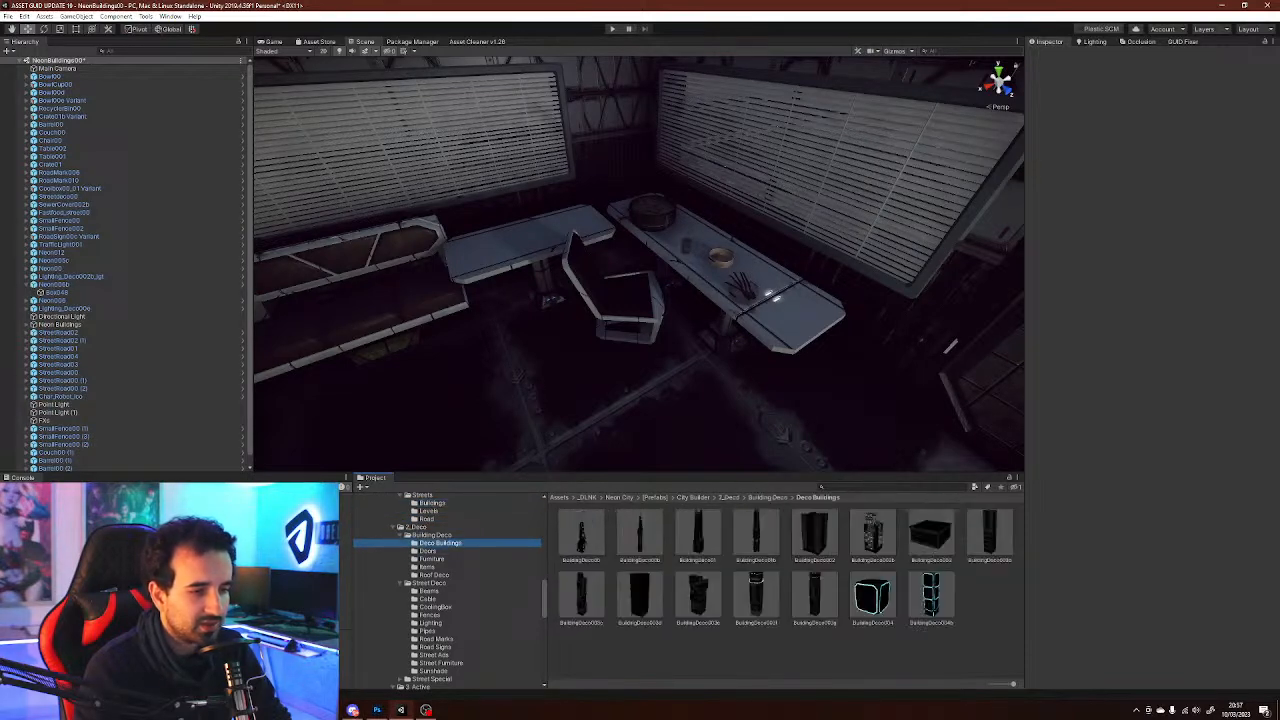
{"action": "key", "text": "Down"}
{"action": "key", "text": "Down"}
{"action": "key", "text": "Down"}
{"action": "key", "text": "Down"}
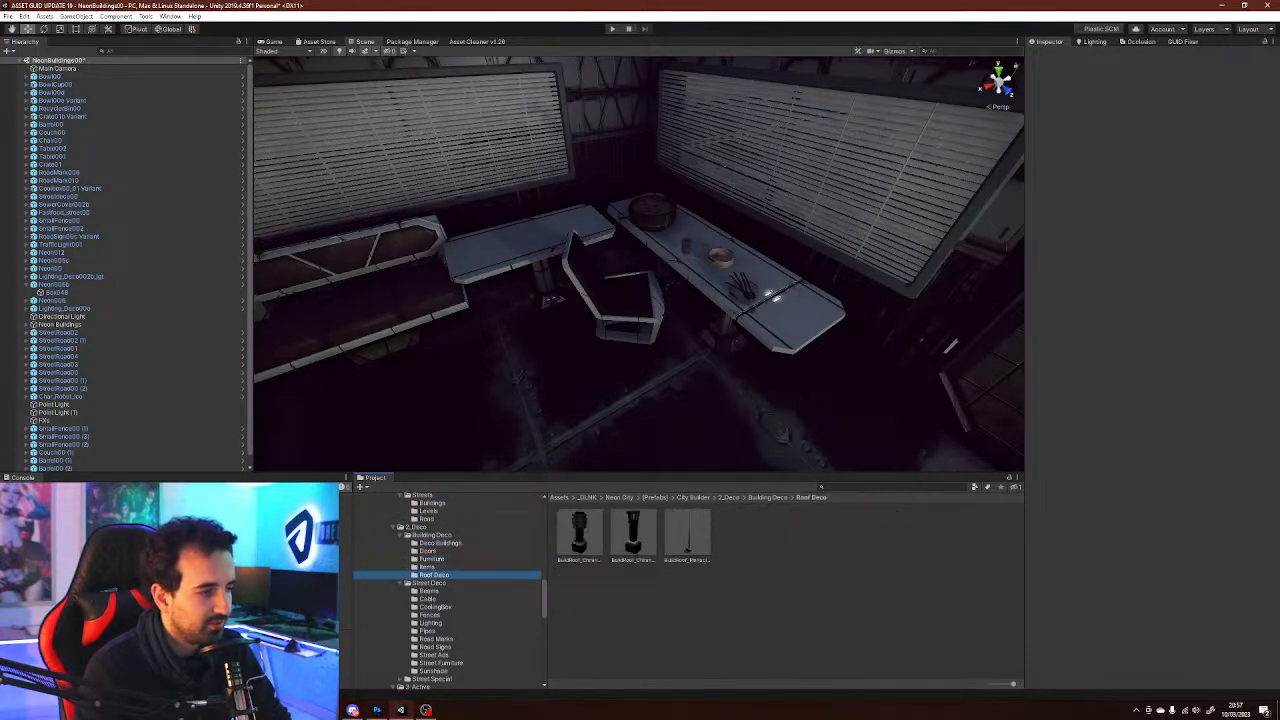
Duplicate a point light and move the copy over to the neon future city sign
{"action": "key", "text": "w"}
{"action": "right_click_drag", "start_coordinate": [760, 372], "coordinate": [904, 295]}
{"action": "key", "text": "s"}
{"action": "key", "text": "w"}
{"action": "key", "text": "w"}
{"action": "right_click_drag", "start_coordinate": [735, 347], "coordinate": [718, 417]}
{"action": "key", "text": "s"}
{"action": "key", "text": "ctrl+d"}
{"action": "left_click_drag", "start_coordinate": [400, 161], "coordinate": [659, 210]}
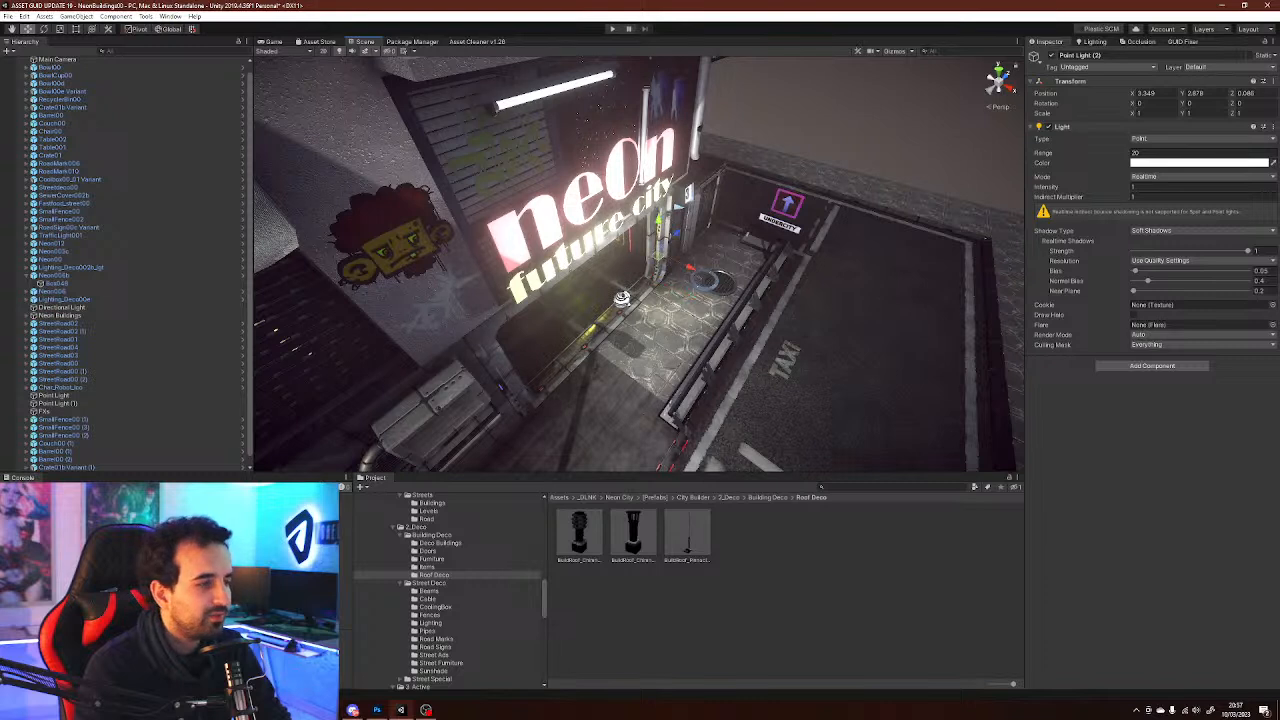
Position the duplicated point light just in front of the neon future city sign's lettering
{"action": "scroll", "coordinate": [200, 387], "scroll_direction": "down", "scroll_amount": 1}
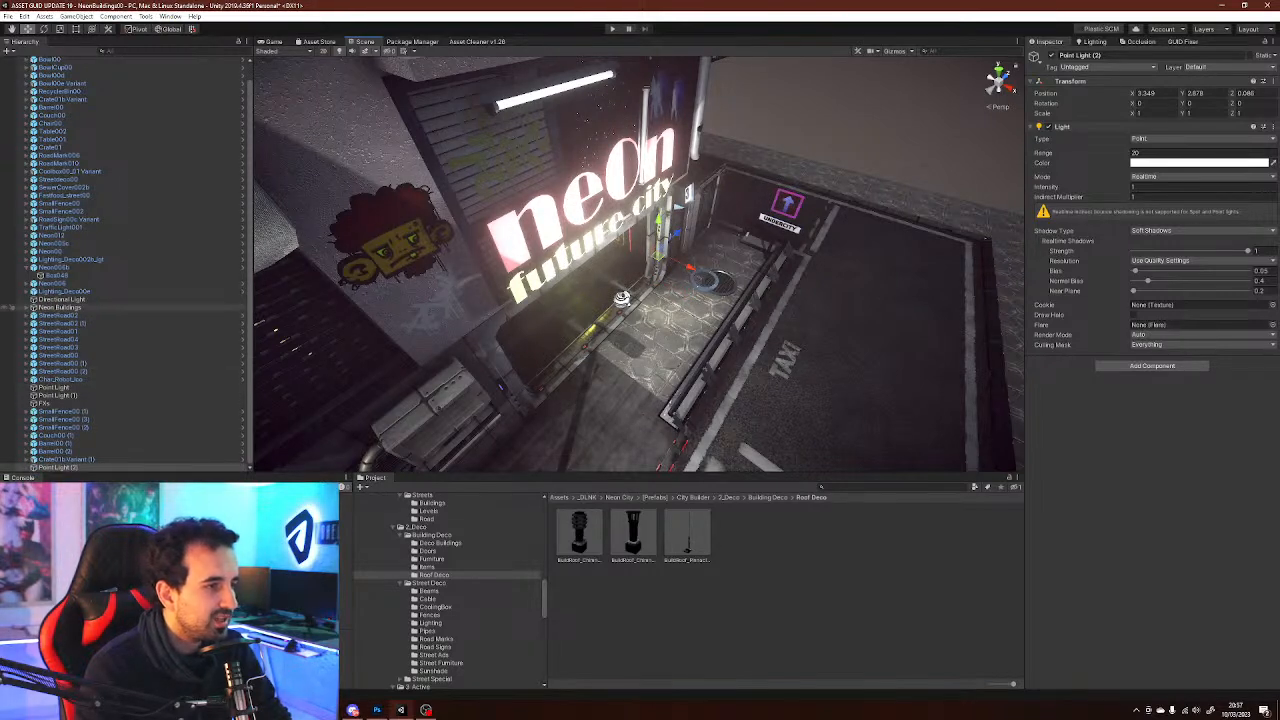
{"action": "left_click", "coordinate": [28, 307], "text": "alt"}
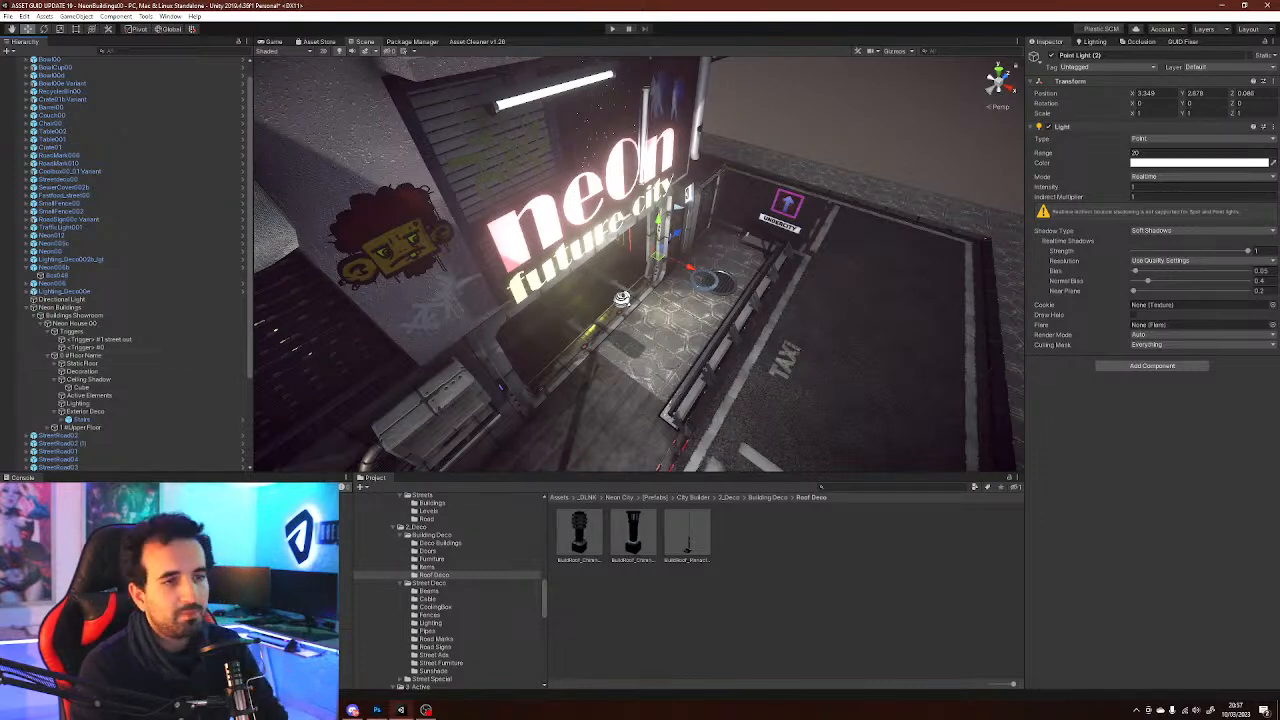
{"action": "right_click_drag", "start_coordinate": [640, 265], "coordinate": [616, 255]}
{"action": "key", "text": "w"}
{"action": "right_click_drag", "start_coordinate": [540, 436], "coordinate": [352, 356]}
{"action": "key", "text": "d"}
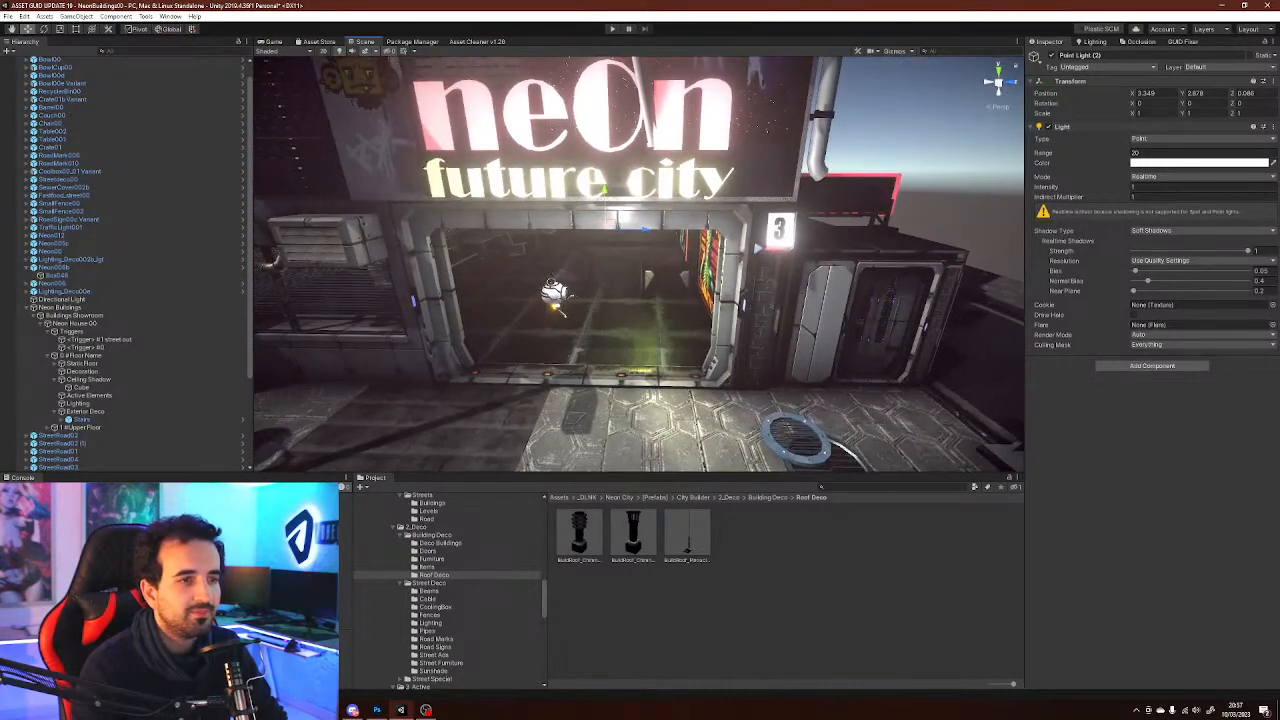
{"action": "left_click_drag", "start_coordinate": [646, 230], "coordinate": [607, 230]}
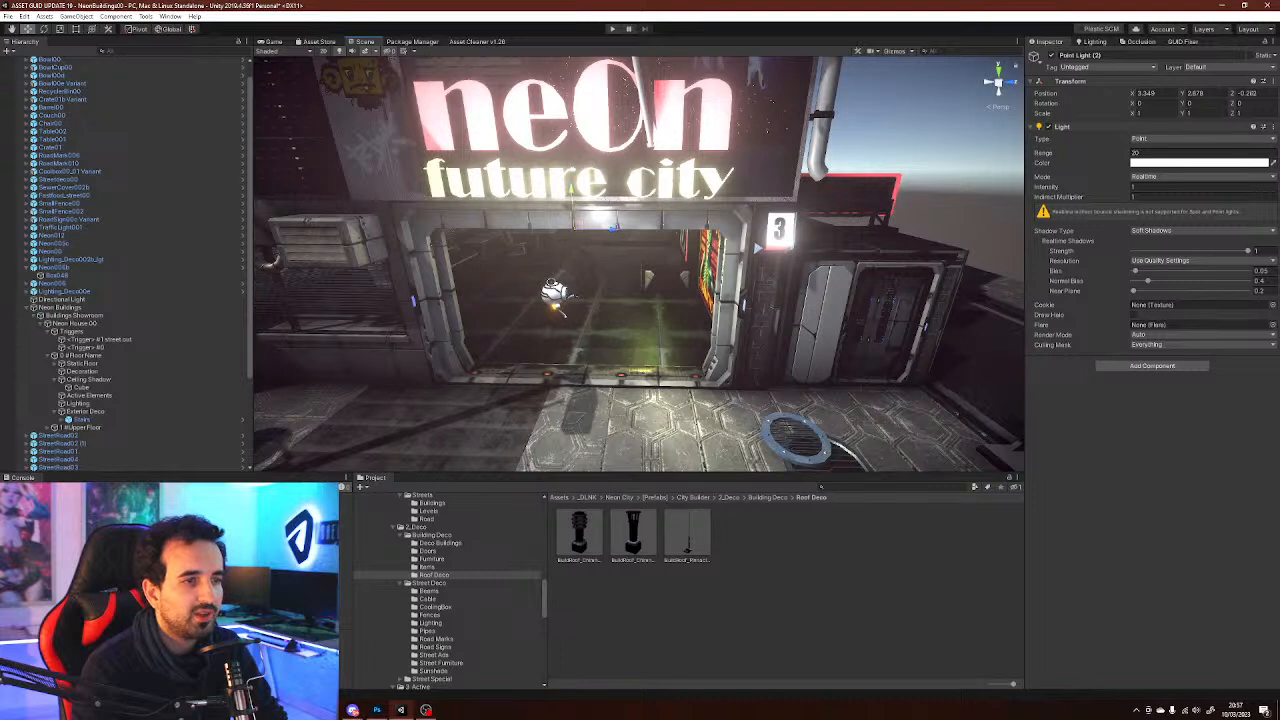
{"action": "left_click_drag", "start_coordinate": [572, 180], "coordinate": [567, 133]}
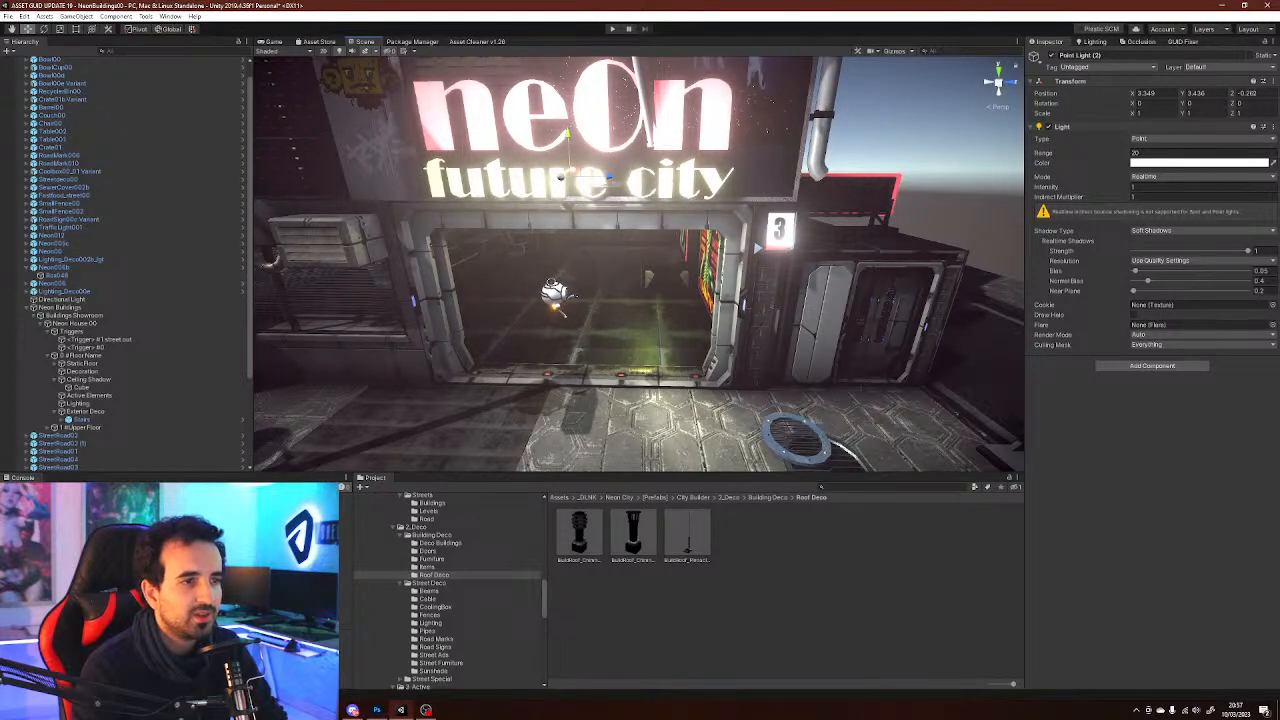
{"action": "left_click_drag", "start_coordinate": [561, 177], "coordinate": [550, 180]}
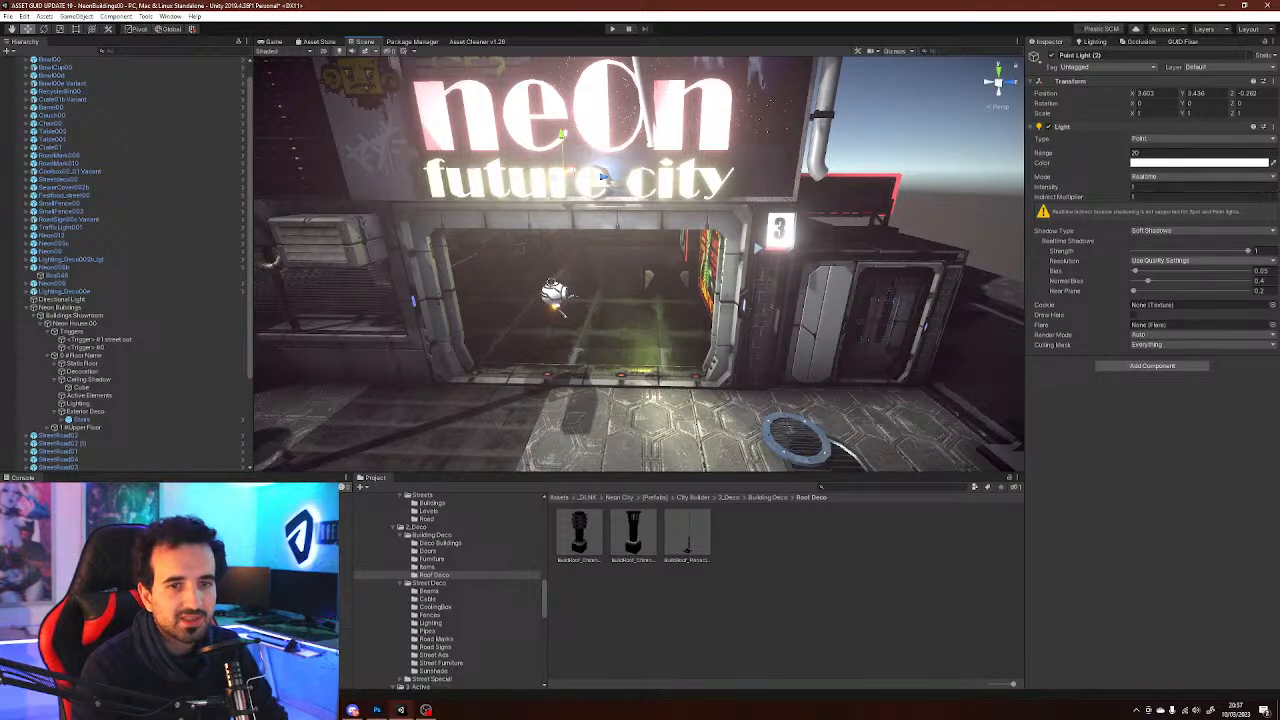
Set the duplicated point light's color to a warm orange-red
{"action": "left_click", "coordinate": [1198, 163]}
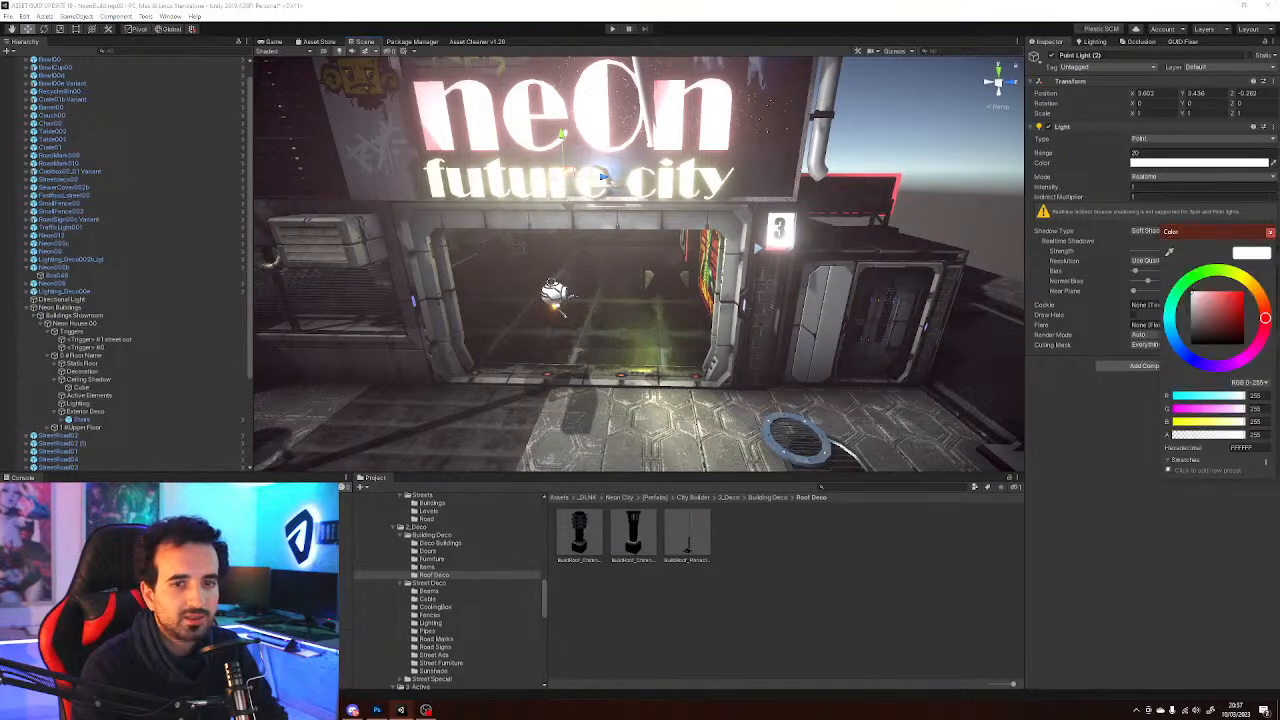
{"action": "left_click", "coordinate": [1228, 293]}
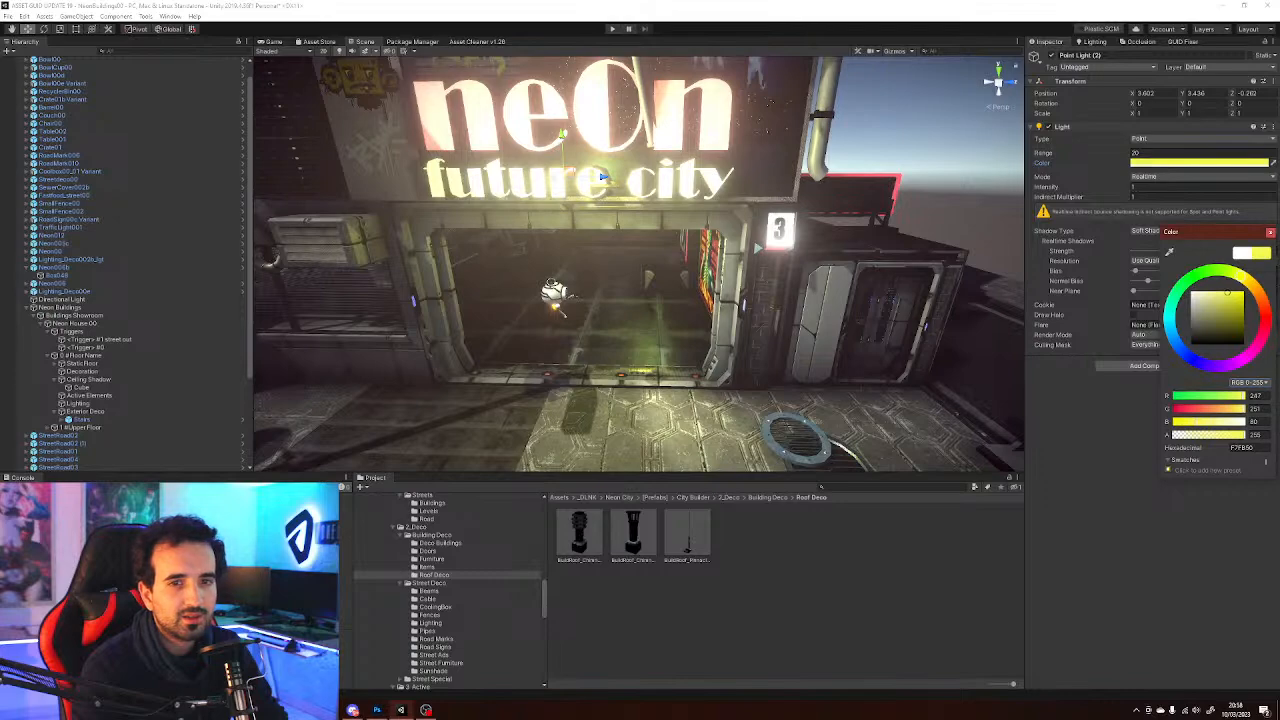
{"action": "left_click_drag", "start_coordinate": [1241, 275], "coordinate": [1262, 300]}
{"action": "left_click", "coordinate": [1270, 232]}
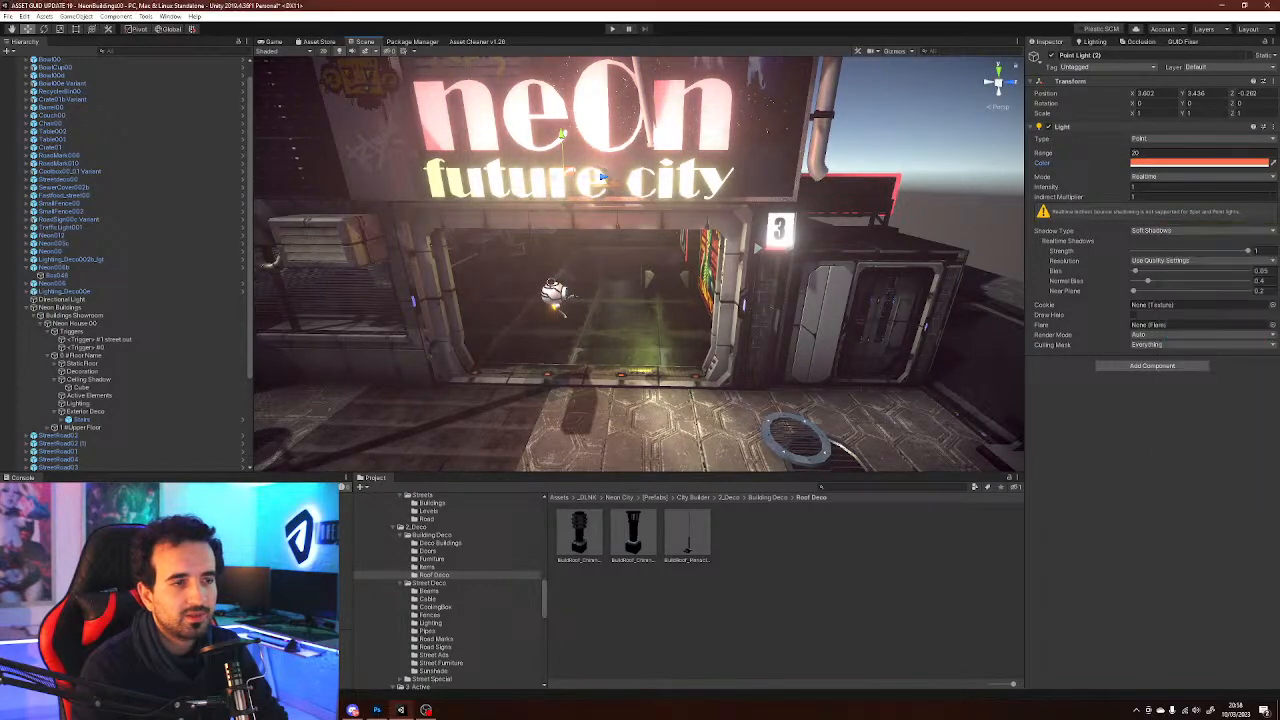
Move the orange-red point light further toward the right end of the neon sign
{"action": "right_click_drag", "start_coordinate": [757, 248], "coordinate": [860, 231]}
{"action": "left_click_drag", "start_coordinate": [736, 238], "coordinate": [808, 251]}
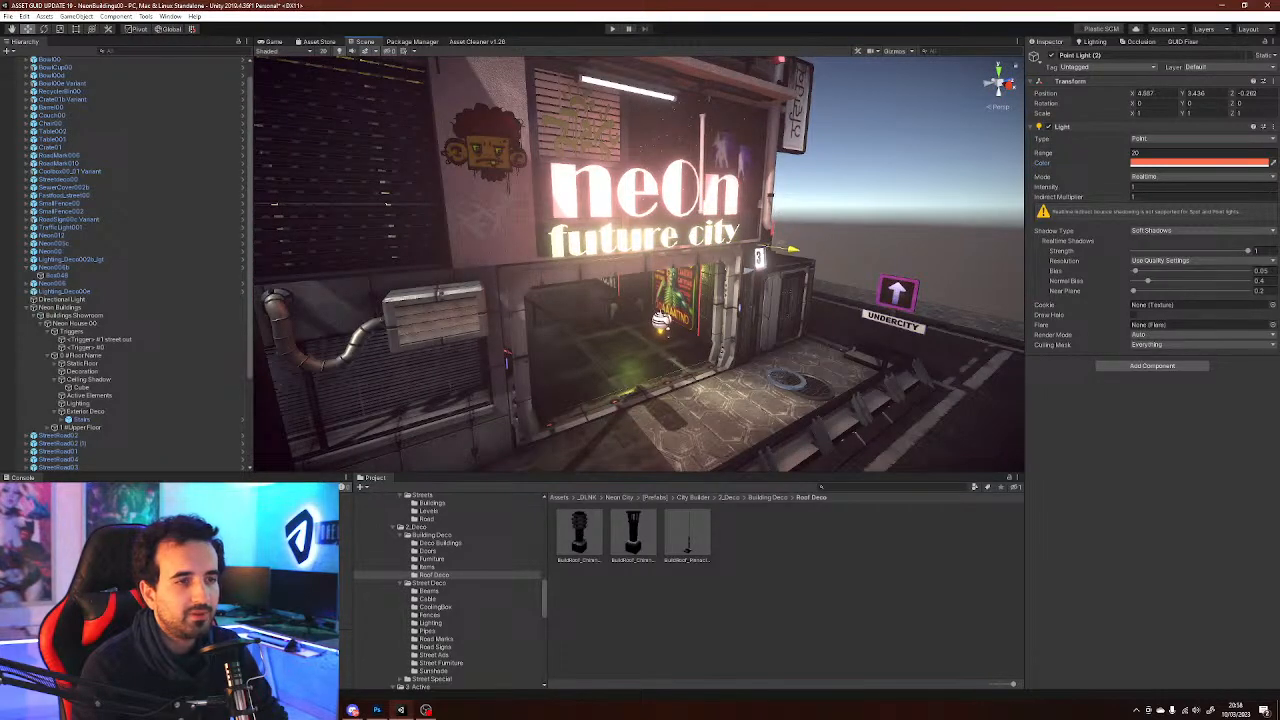
{"action": "mouse_move", "coordinate": [761, 192]}
{"action": "left_mouse_down"}
{"action": "mouse_move", "coordinate": [761, 180]}
{"action": "mouse_move", "coordinate": [760, 203]}
{"action": "left_mouse_up"}
{"action": "key", "text": "s"}
{"action": "right_click_drag", "start_coordinate": [760, 203], "coordinate": [781, 341]}
{"action": "left_click", "coordinate": [880, 165]}
{"action": "right_click_drag", "start_coordinate": [880, 165], "coordinate": [872, 159]}
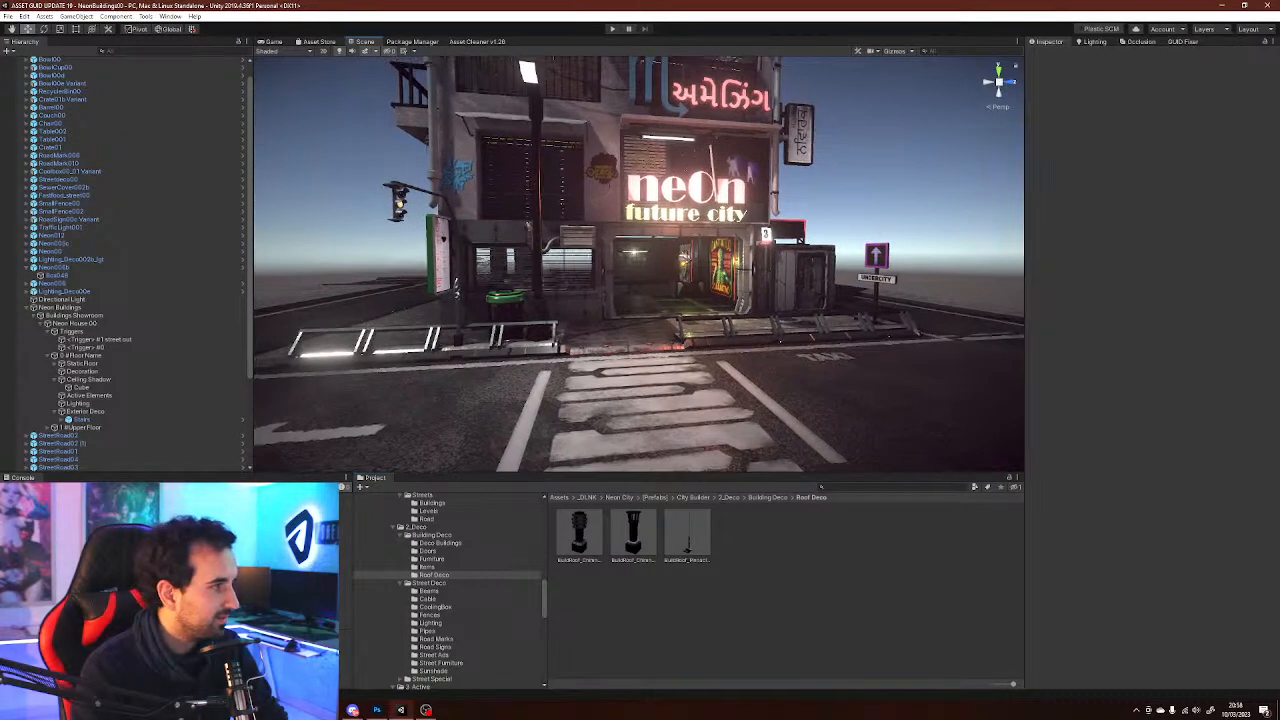
{"action": "right_click_drag", "start_coordinate": [705, 430], "coordinate": [706, 442]}
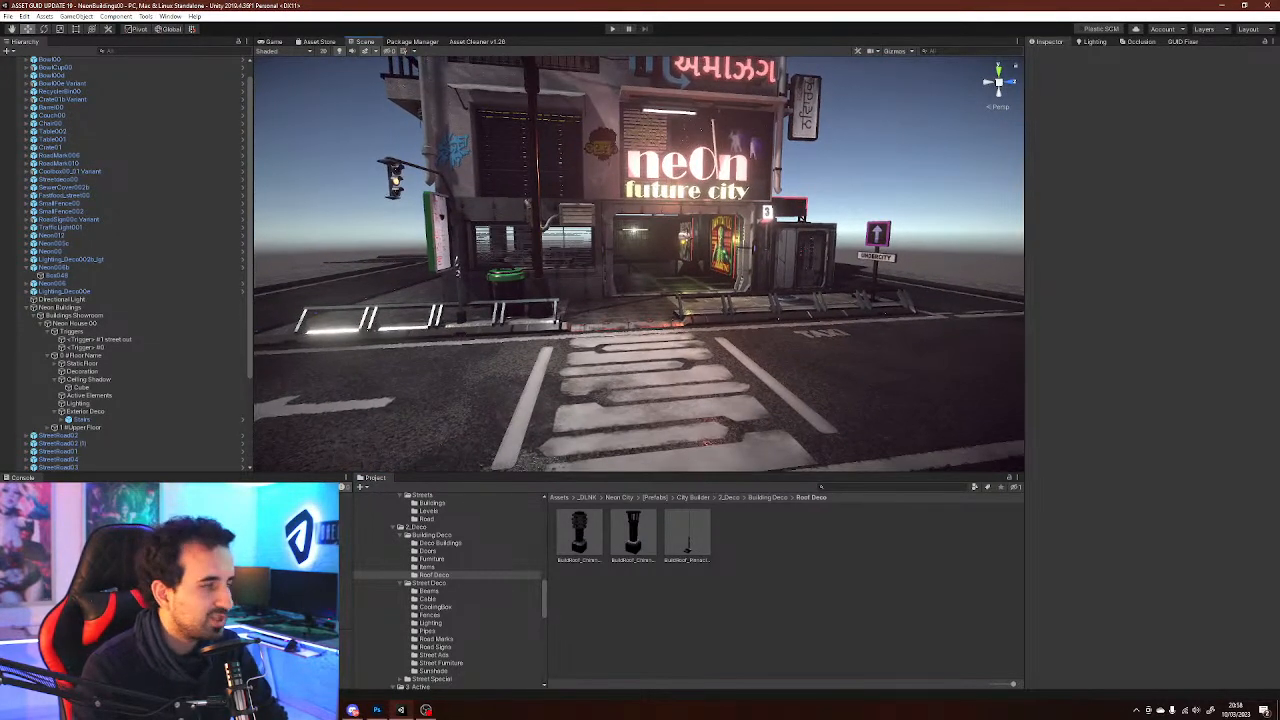
Enter Play mode to test the scene, then exit it
{"action": "left_click", "coordinate": [612, 28]}
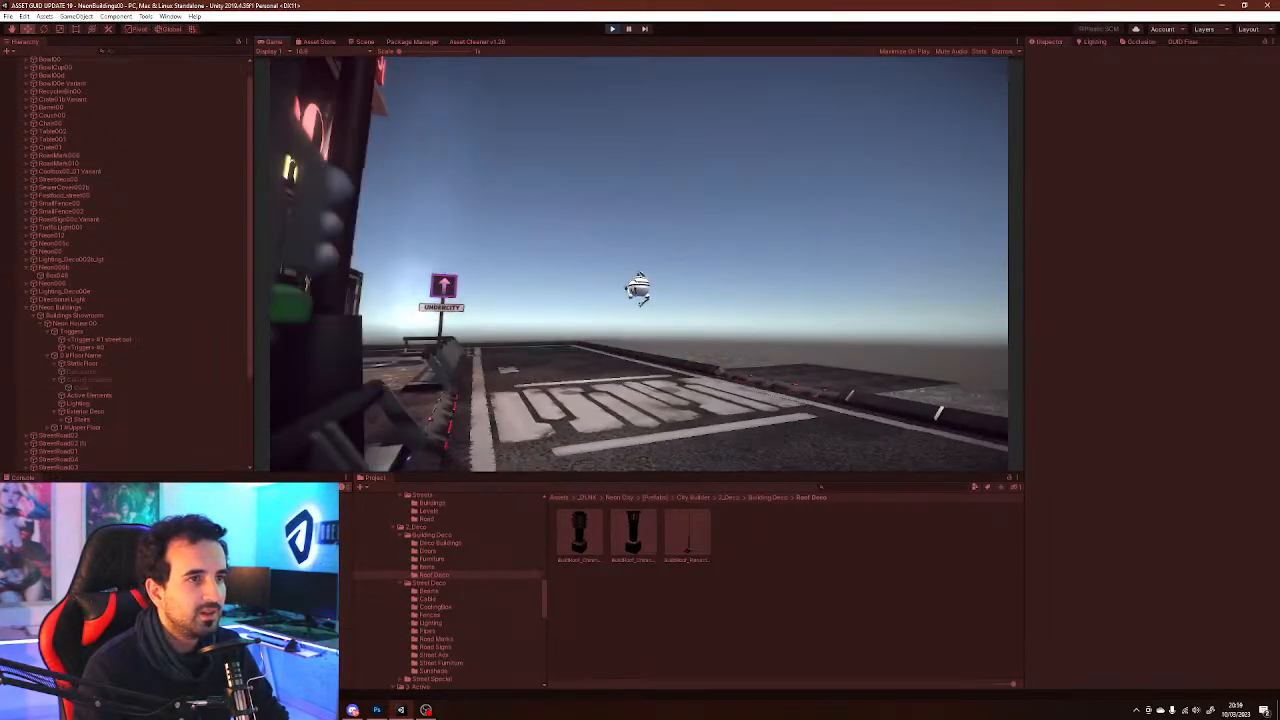
{"action": "key", "text": "ctrl+p"}
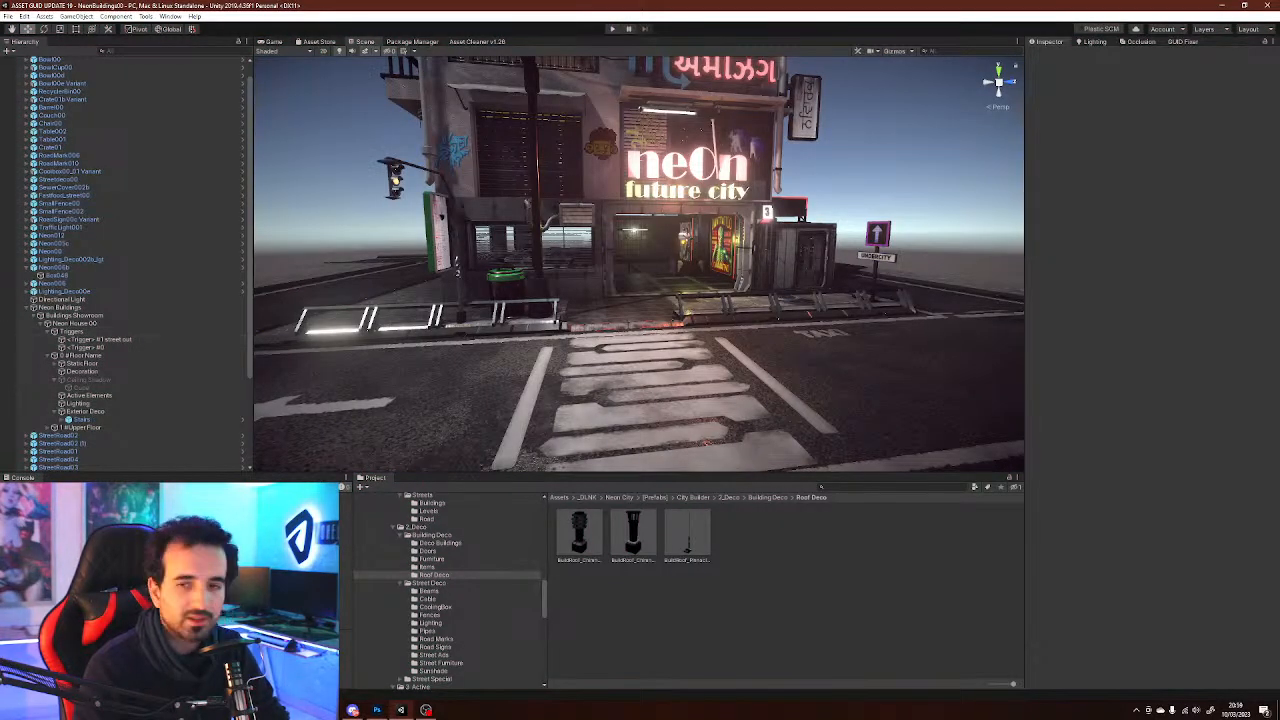